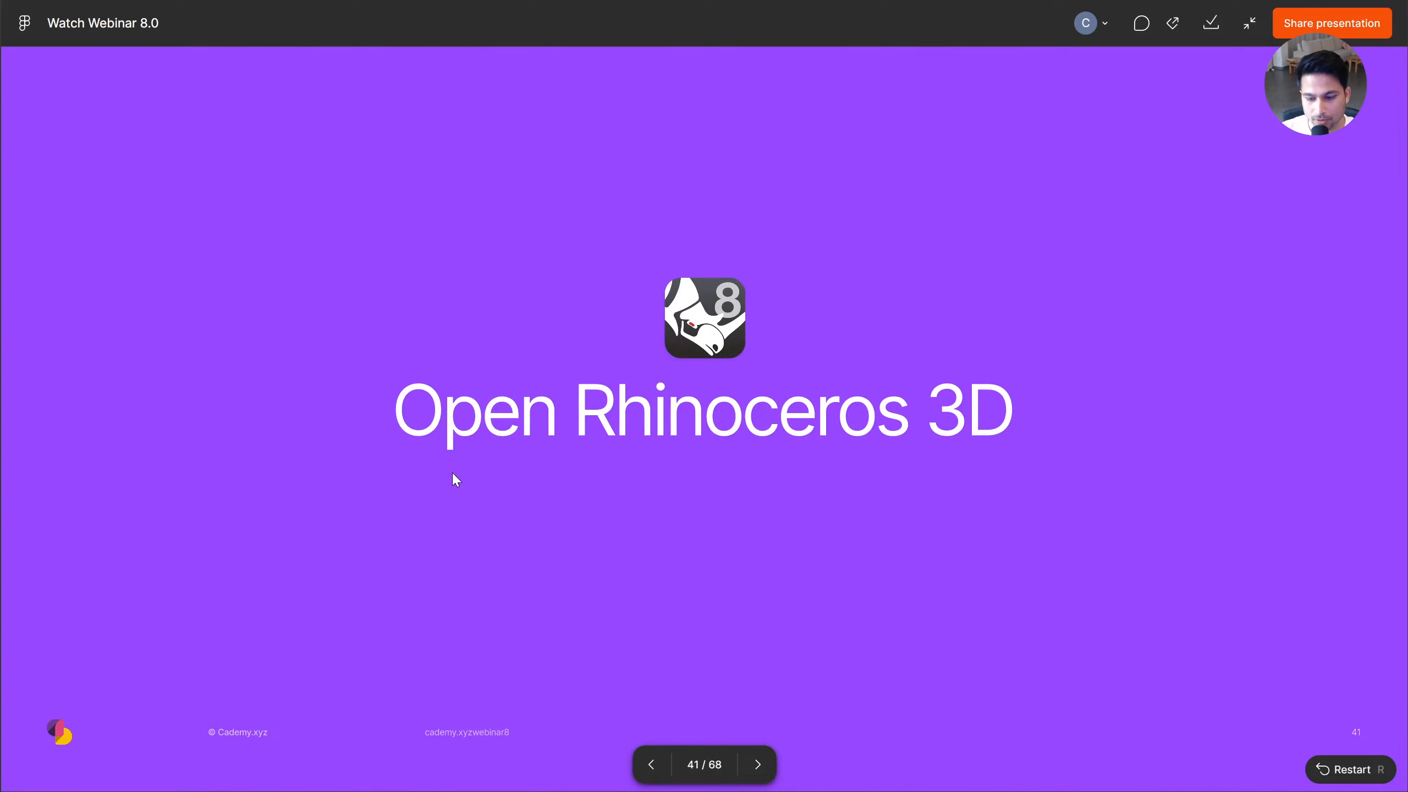
{"action": "key", "text": "Right"}
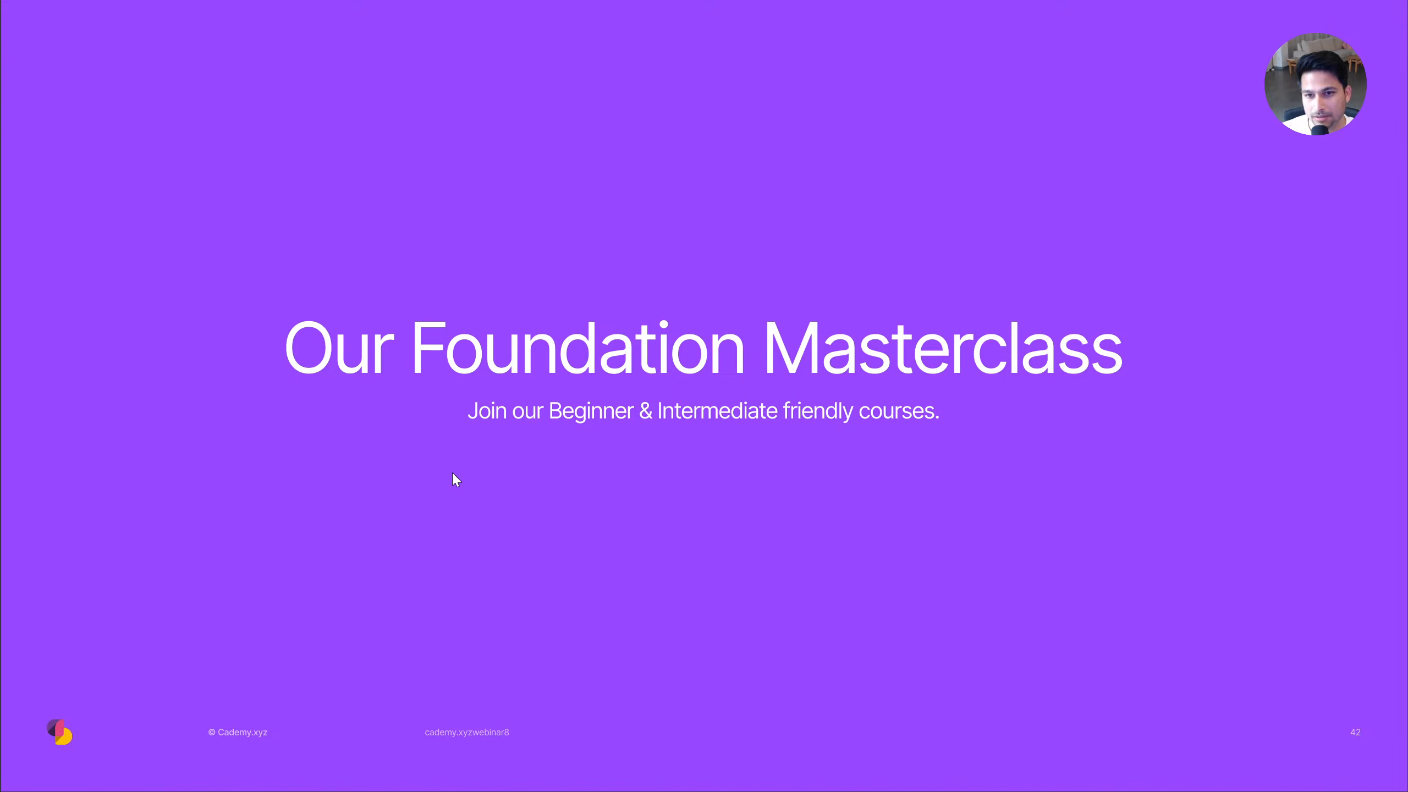
{"action": "key", "text": "Right"}
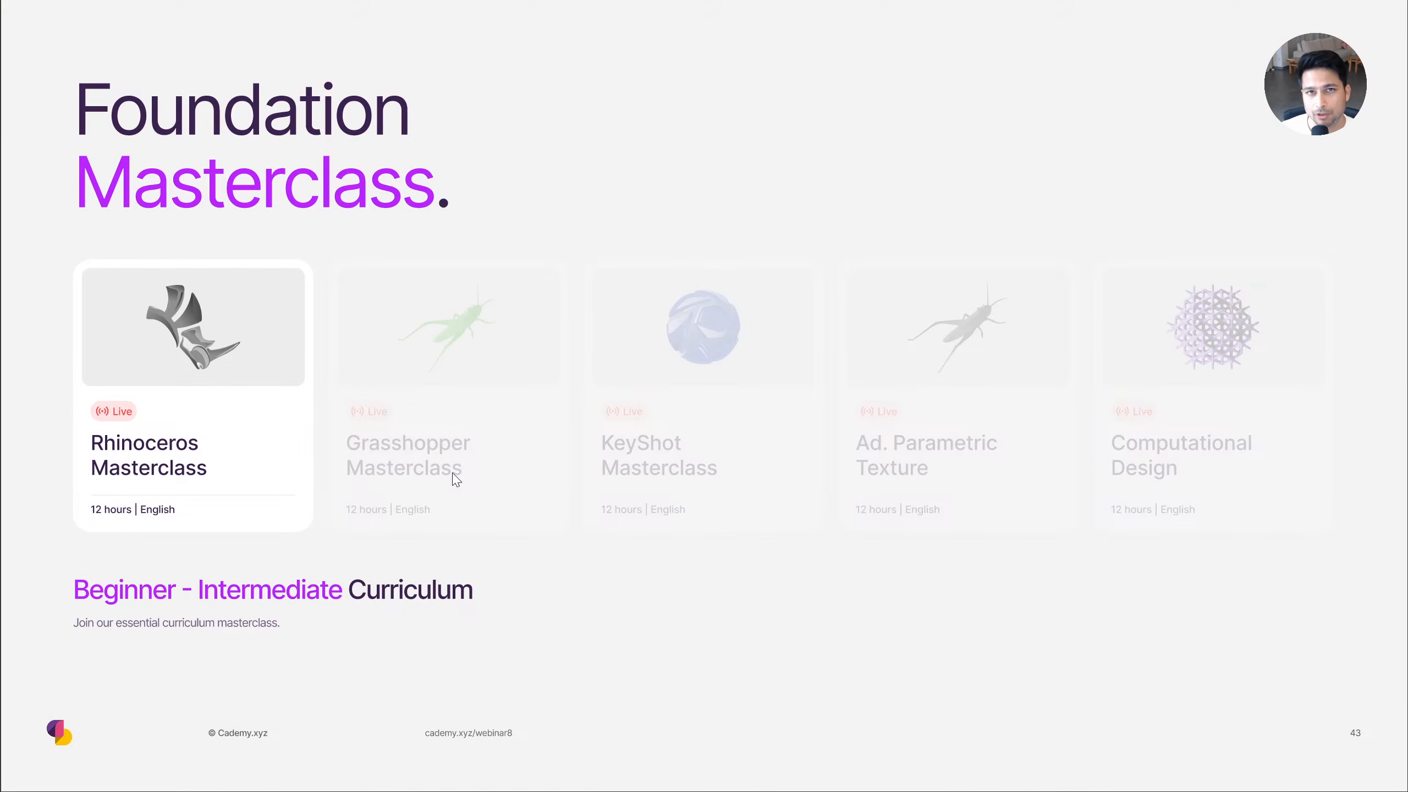
{"action": "key", "text": "Right"}
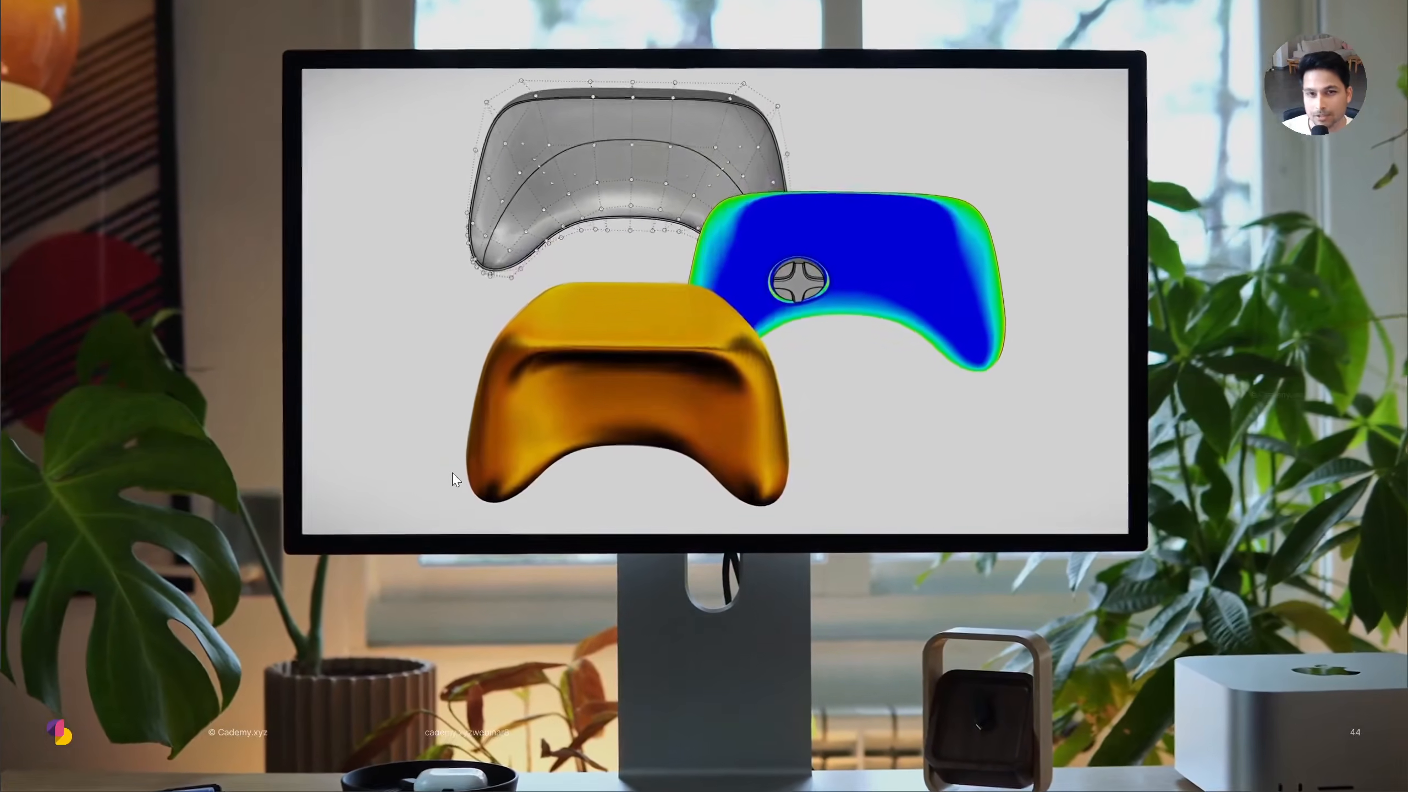
{"action": "key", "text": "Right"}
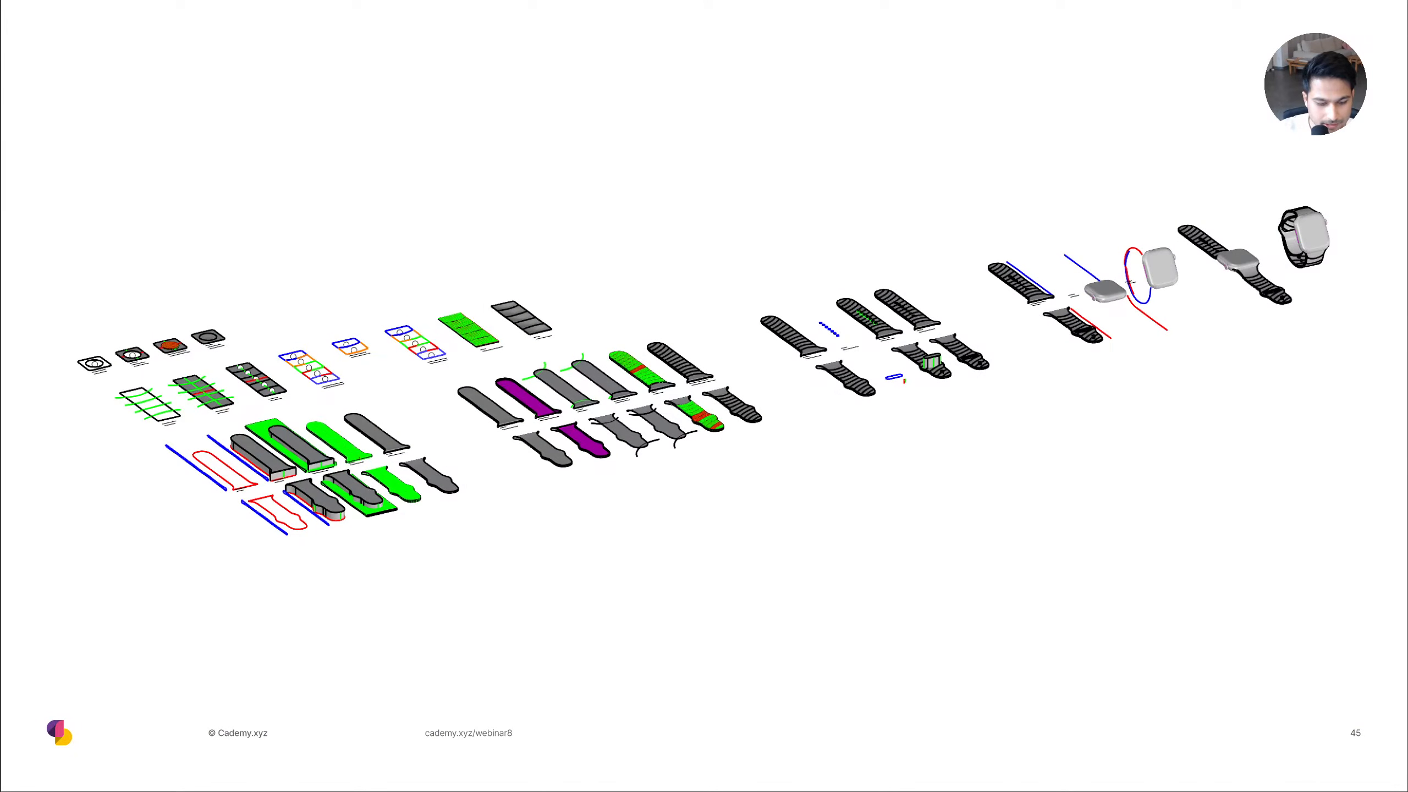
Switch to File Explorer and open the model 1_Cademy_xyz_Rhino_Watch_Texture from there in Rhino
{"action": "key", "text": "alt+Tab"}
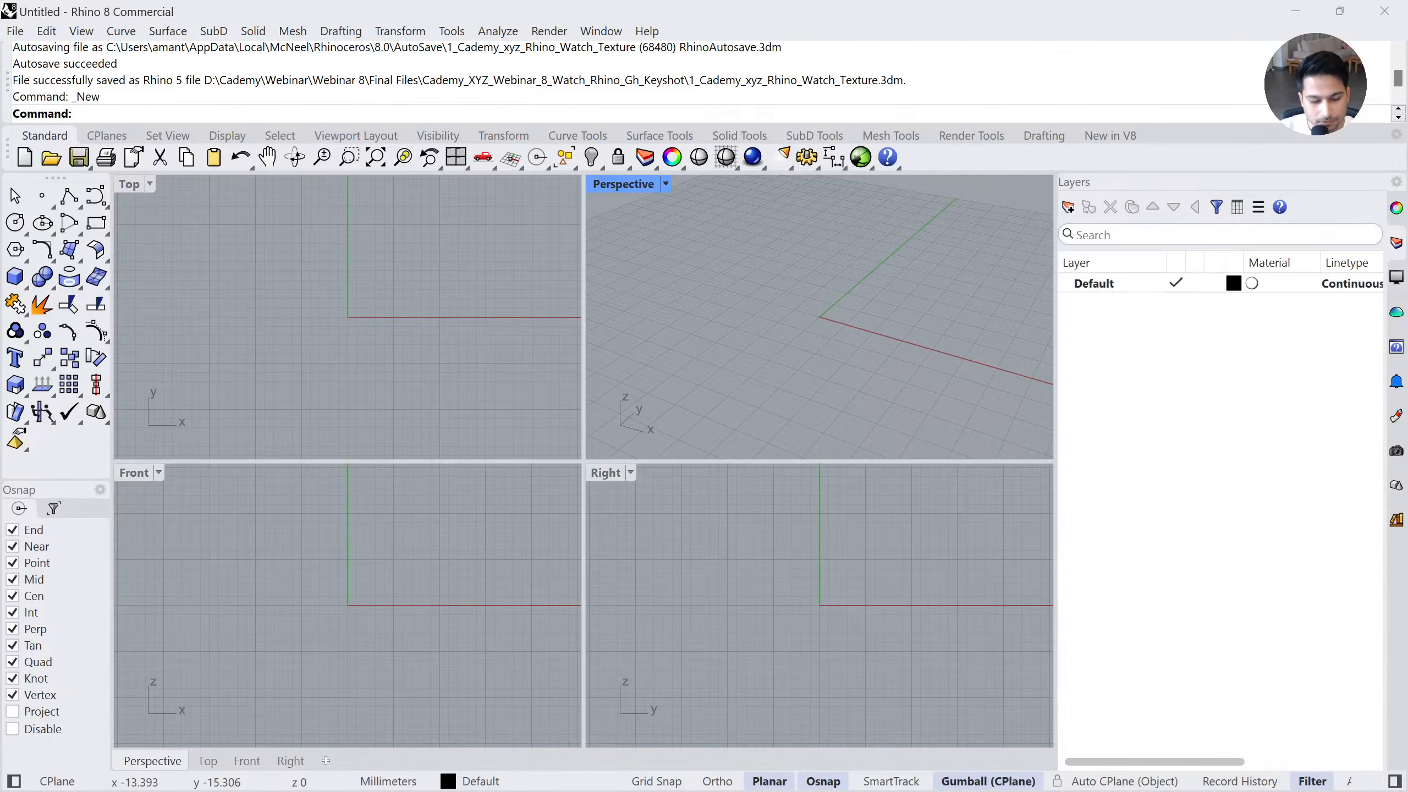
{"action": "key", "text": "alt+Tab"}
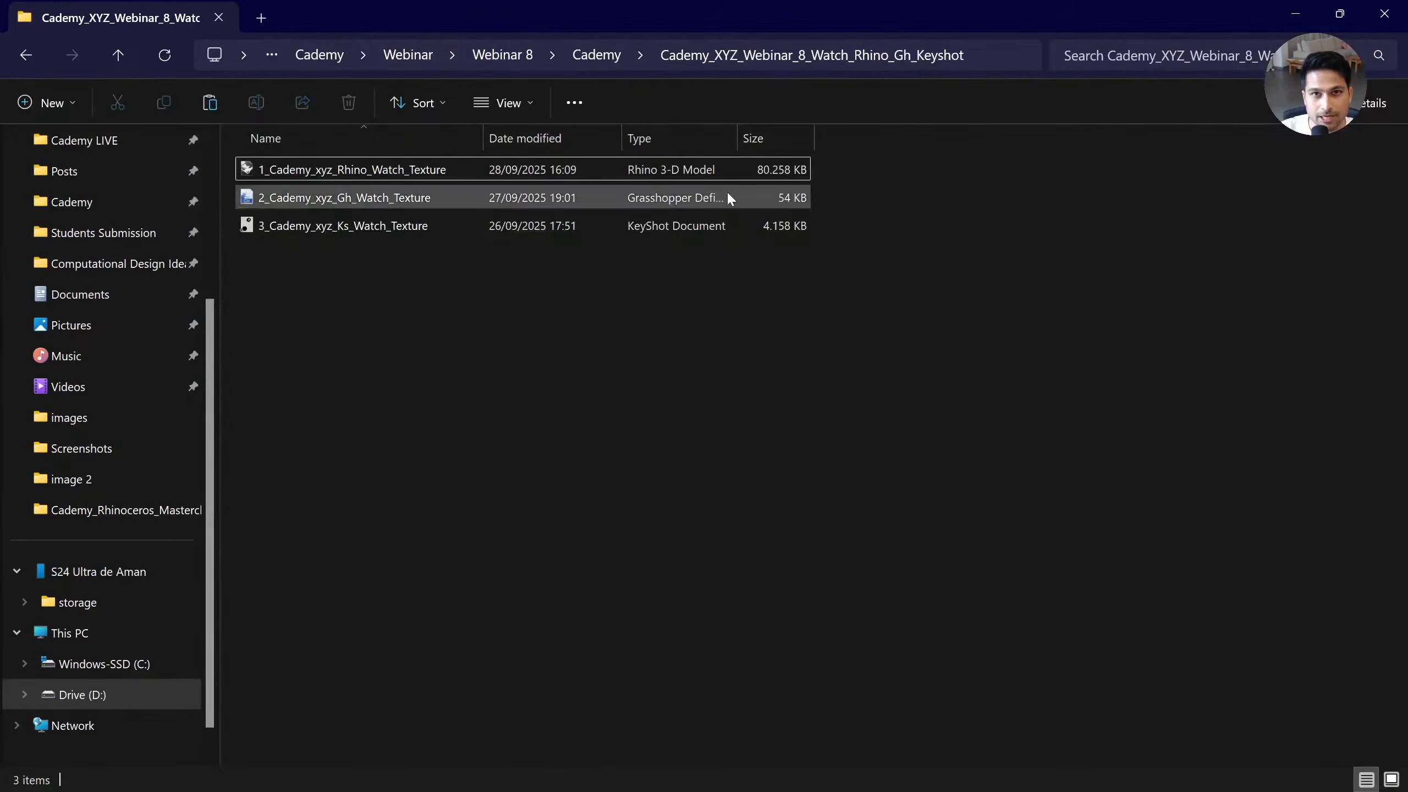
{"action": "left_click_drag", "start_coordinate": [660, 31], "coordinate": [928, 172]}
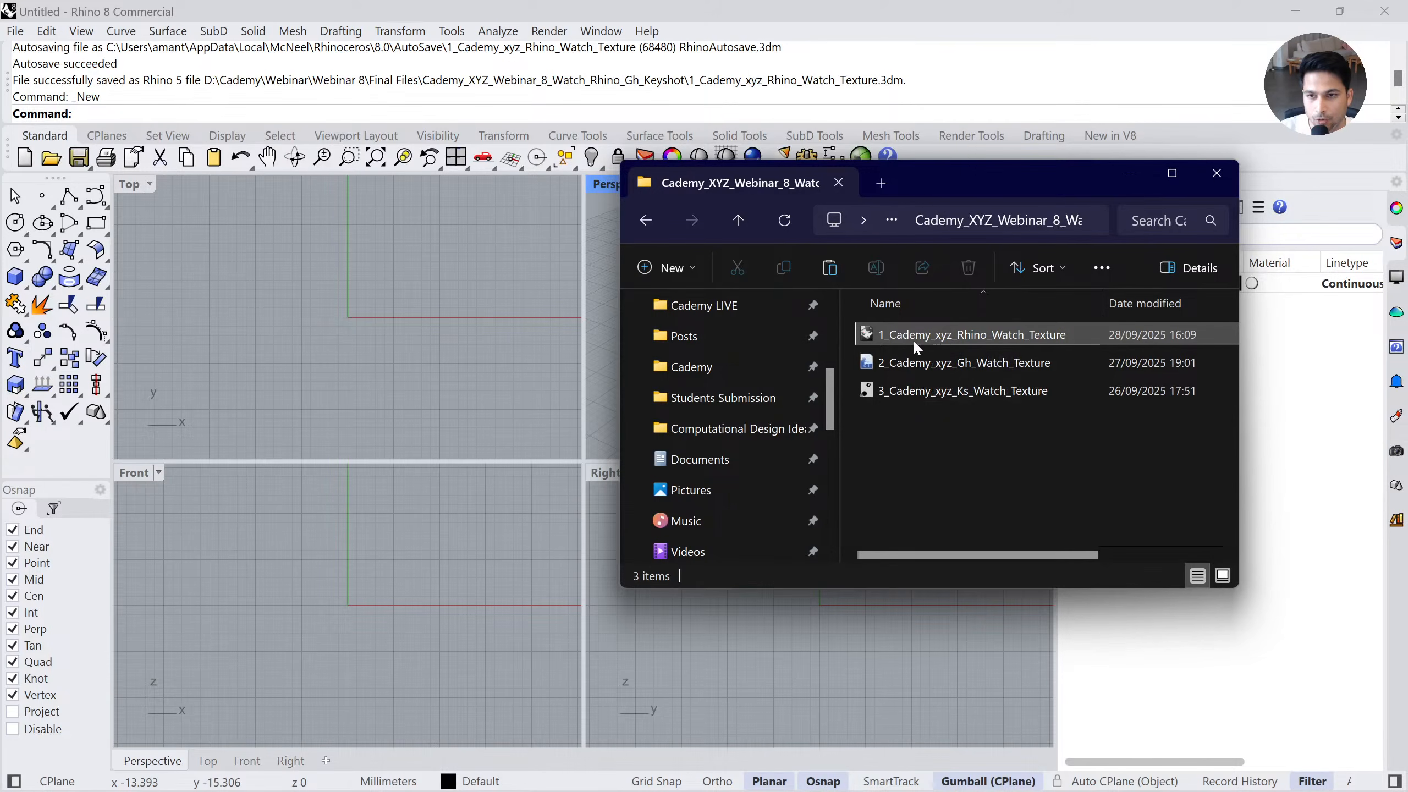
{"action": "left_click_drag", "start_coordinate": [917, 341], "coordinate": [486, 361]}
{"action": "left_click", "coordinate": [716, 348]}
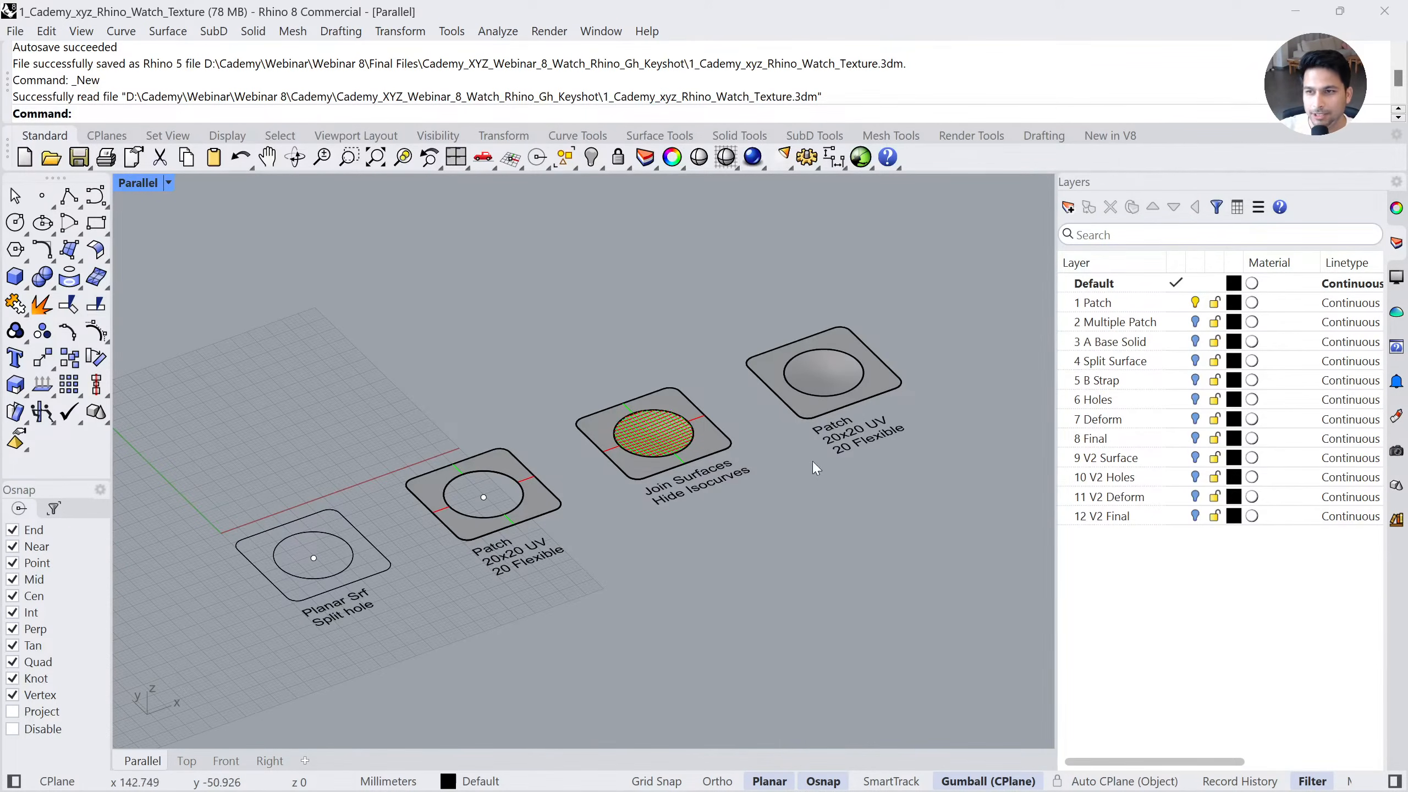
{"action": "left_click", "coordinate": [1397, 242]}
{"action": "left_click", "coordinate": [1397, 242]}
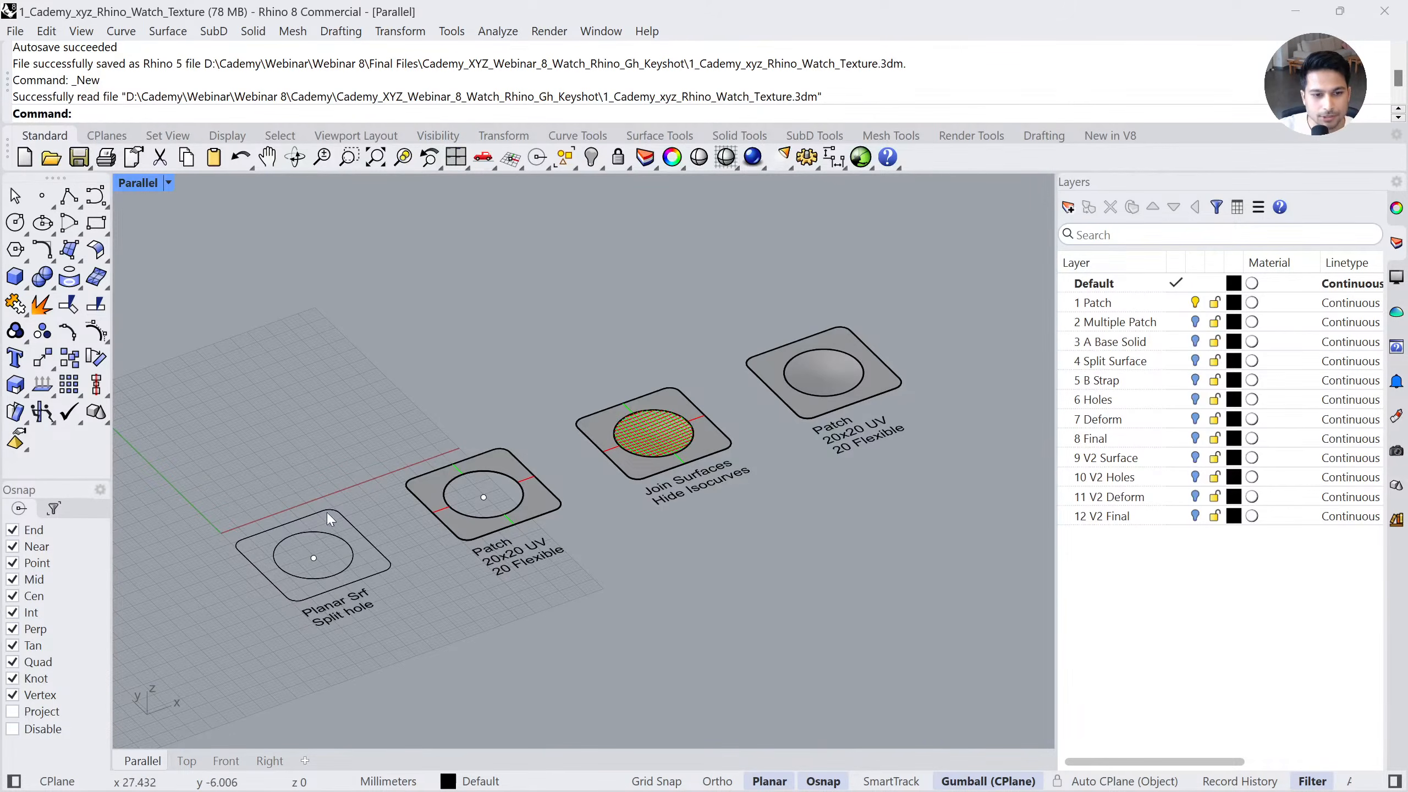
Examine the rounded-square outline and the inner circle of the "Planar Srf Split hole" example
{"action": "scroll", "coordinate": [277, 592], "scroll_direction": "up", "scroll_amount": 5}
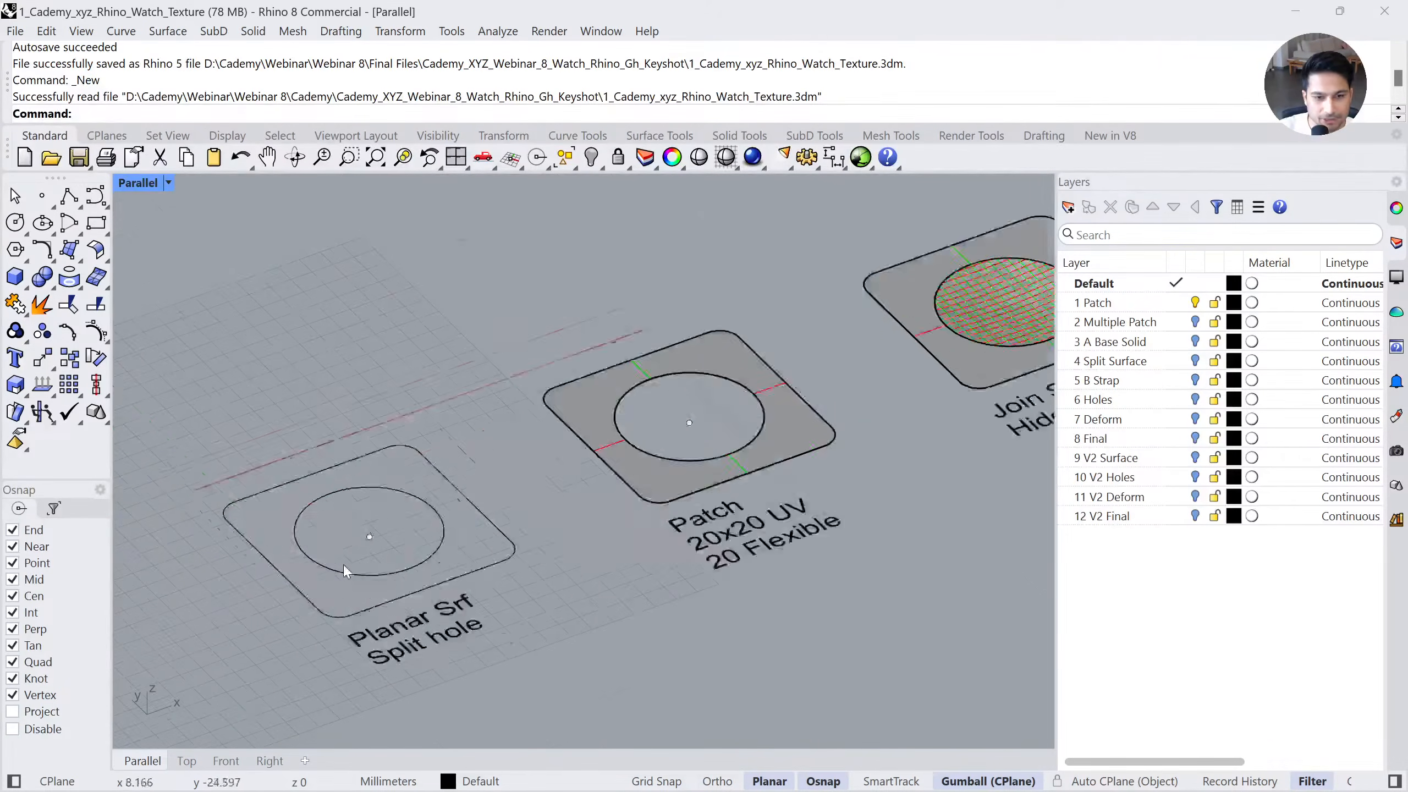
{"action": "left_click", "coordinate": [442, 594]}
{"action": "scroll", "coordinate": [336, 590], "scroll_direction": "up", "scroll_amount": 1}
{"action": "left_click", "coordinate": [387, 590]}
{"action": "left_click", "coordinate": [400, 570]}
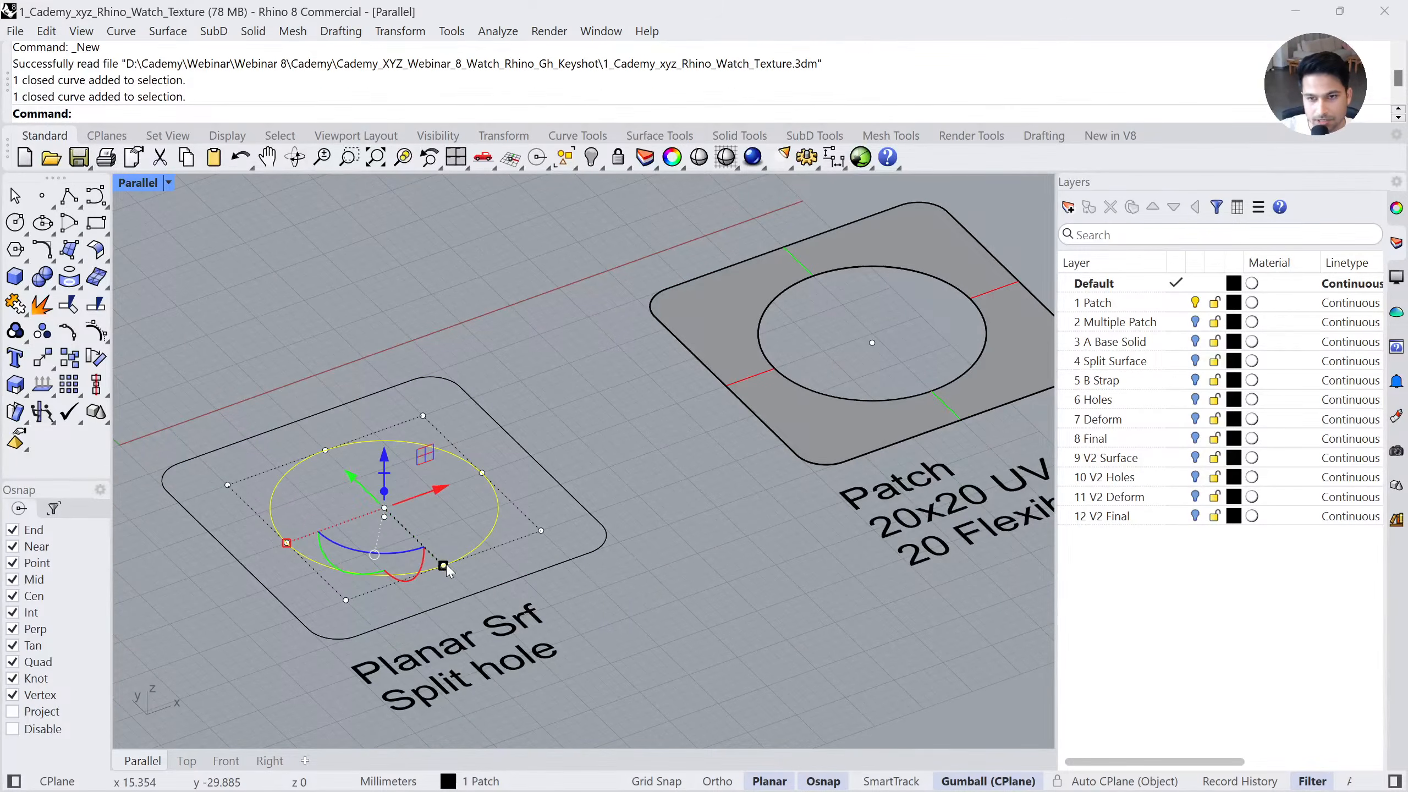
{"action": "right_click_drag", "start_coordinate": [449, 571], "coordinate": [491, 565]}
{"action": "key", "text": "Escape"}
Try moving the point at the circle's middle vertically in the "Planar Srf Split hole" example, and undo the move
{"action": "left_click", "coordinate": [425, 511]}
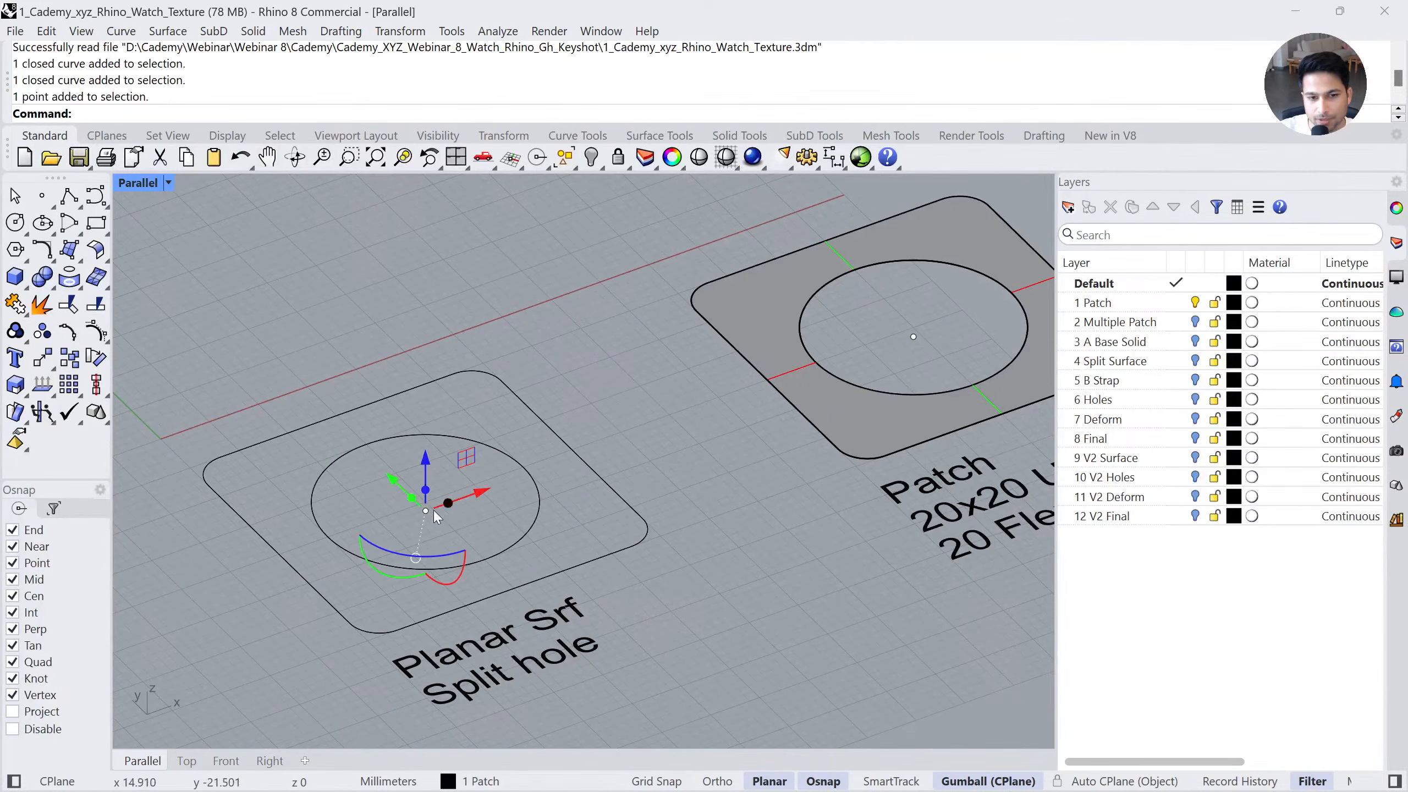
{"action": "left_click_drag", "start_coordinate": [425, 460], "coordinate": [449, 478]}
{"action": "key", "text": "ctrl+z"}
{"action": "key", "text": "Escape"}
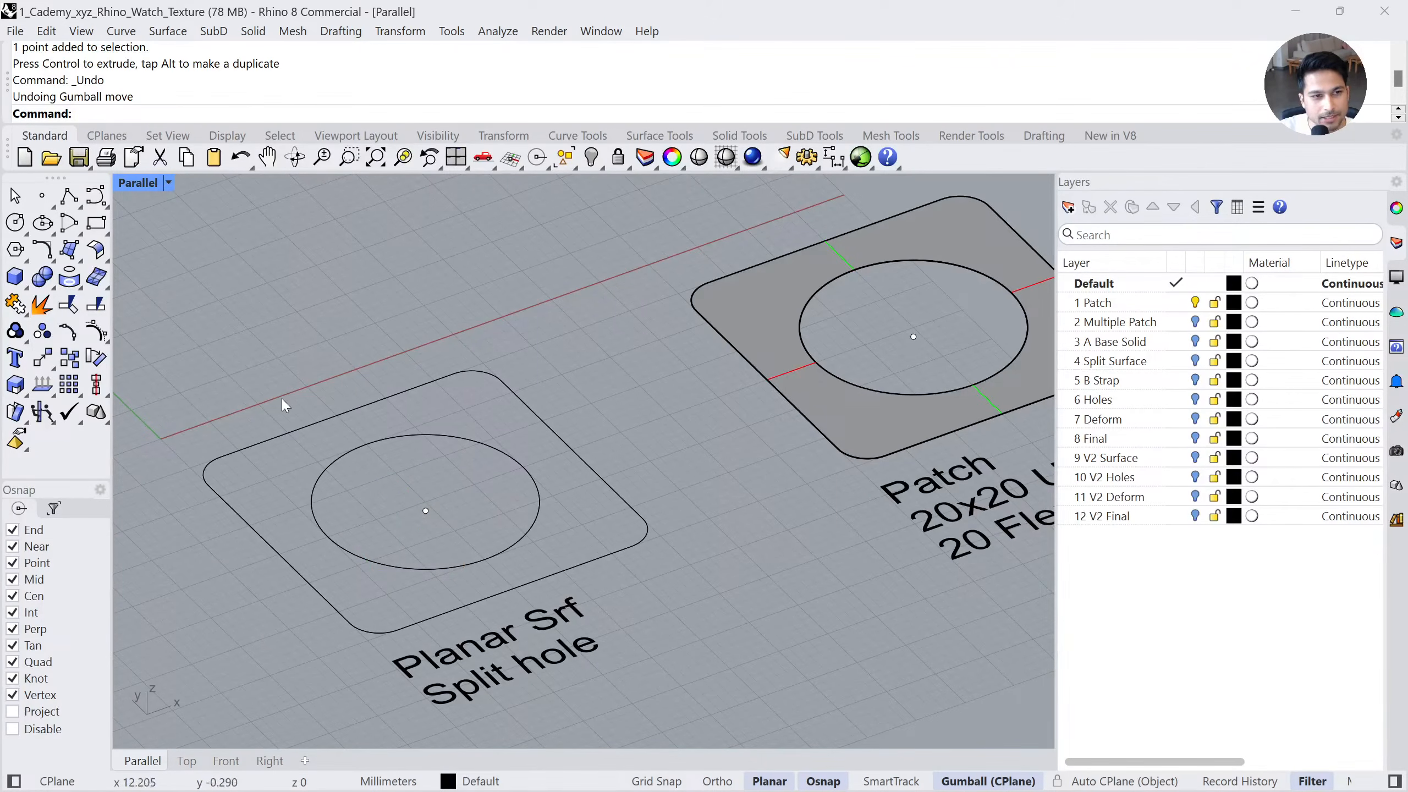
Create a planar surface from the rounded-square curve of the "Planar Srf Split hole" example
{"action": "left_click", "coordinate": [74, 253]}
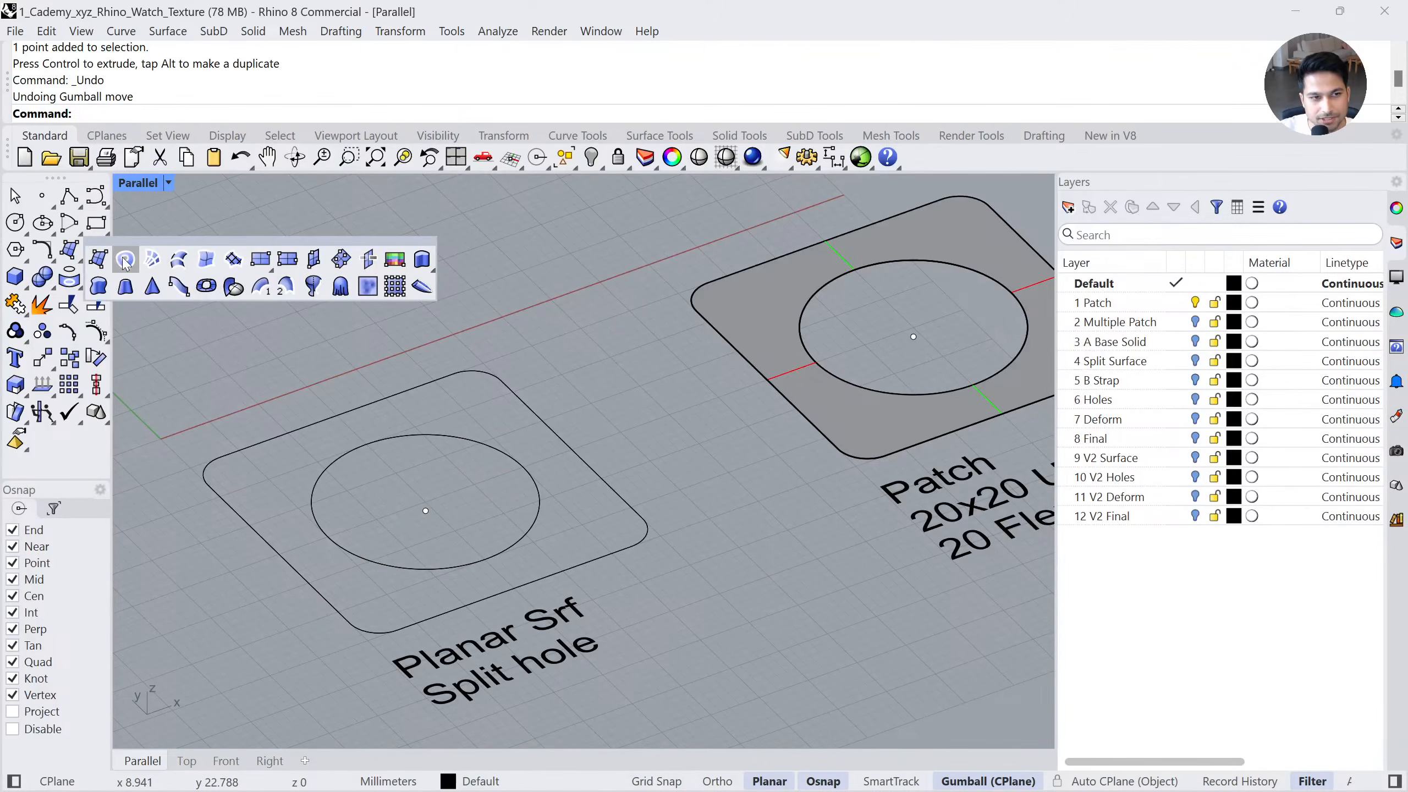
{"action": "left_click_drag", "start_coordinate": [132, 242], "coordinate": [190, 229]}
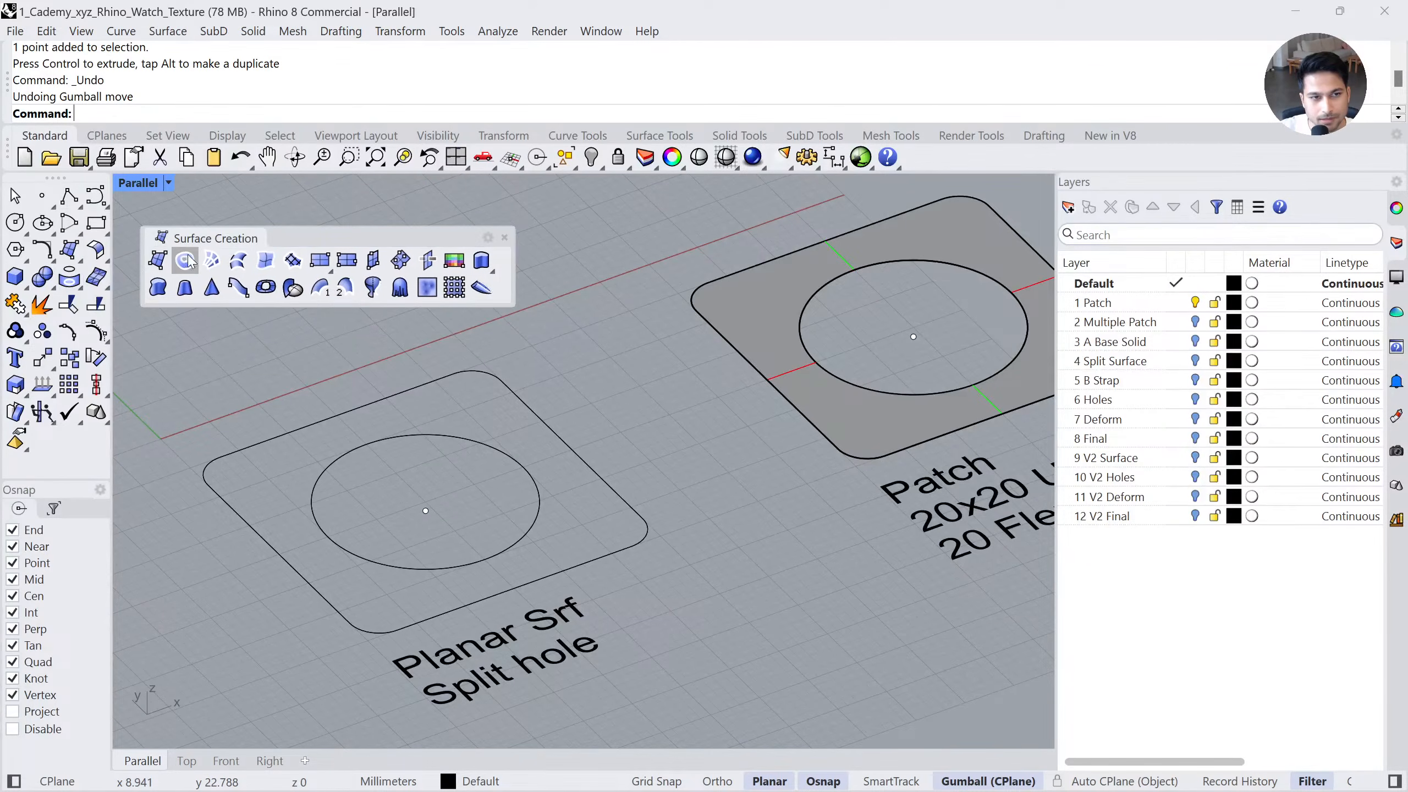
{"action": "left_click", "coordinate": [185, 260]}
{"action": "left_click", "coordinate": [530, 403]}
{"action": "key", "text": "Return"}
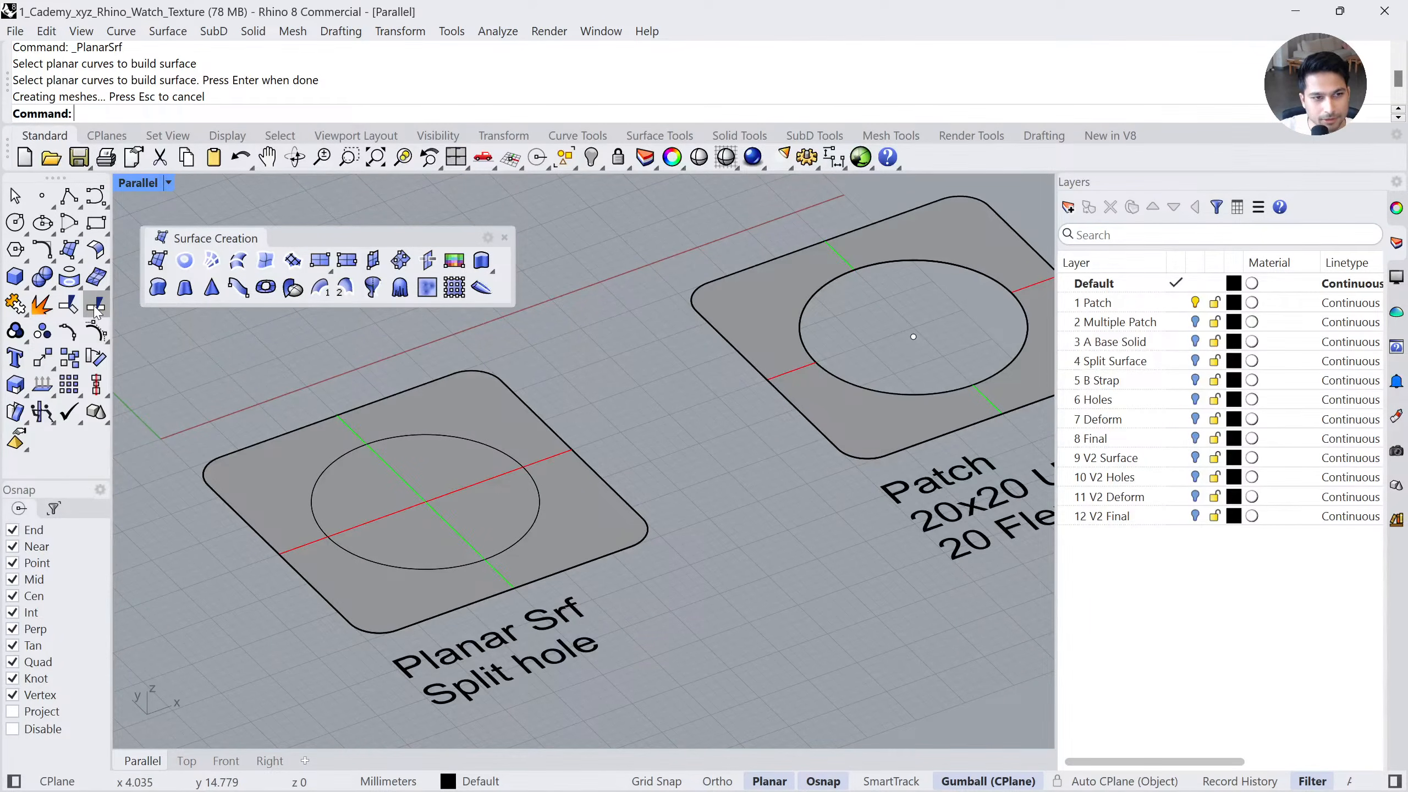
Split the planar surface with the inner circle and delete the circular piece to leave a hole
{"action": "left_click", "coordinate": [93, 305]}
{"action": "left_click", "coordinate": [299, 469]}
{"action": "key", "text": "Return"}
{"action": "left_click", "coordinate": [330, 466]}
{"action": "key", "text": "Return"}
{"action": "left_click_drag", "start_coordinate": [366, 492], "coordinate": [412, 495]}
{"action": "key", "text": "Delete"}
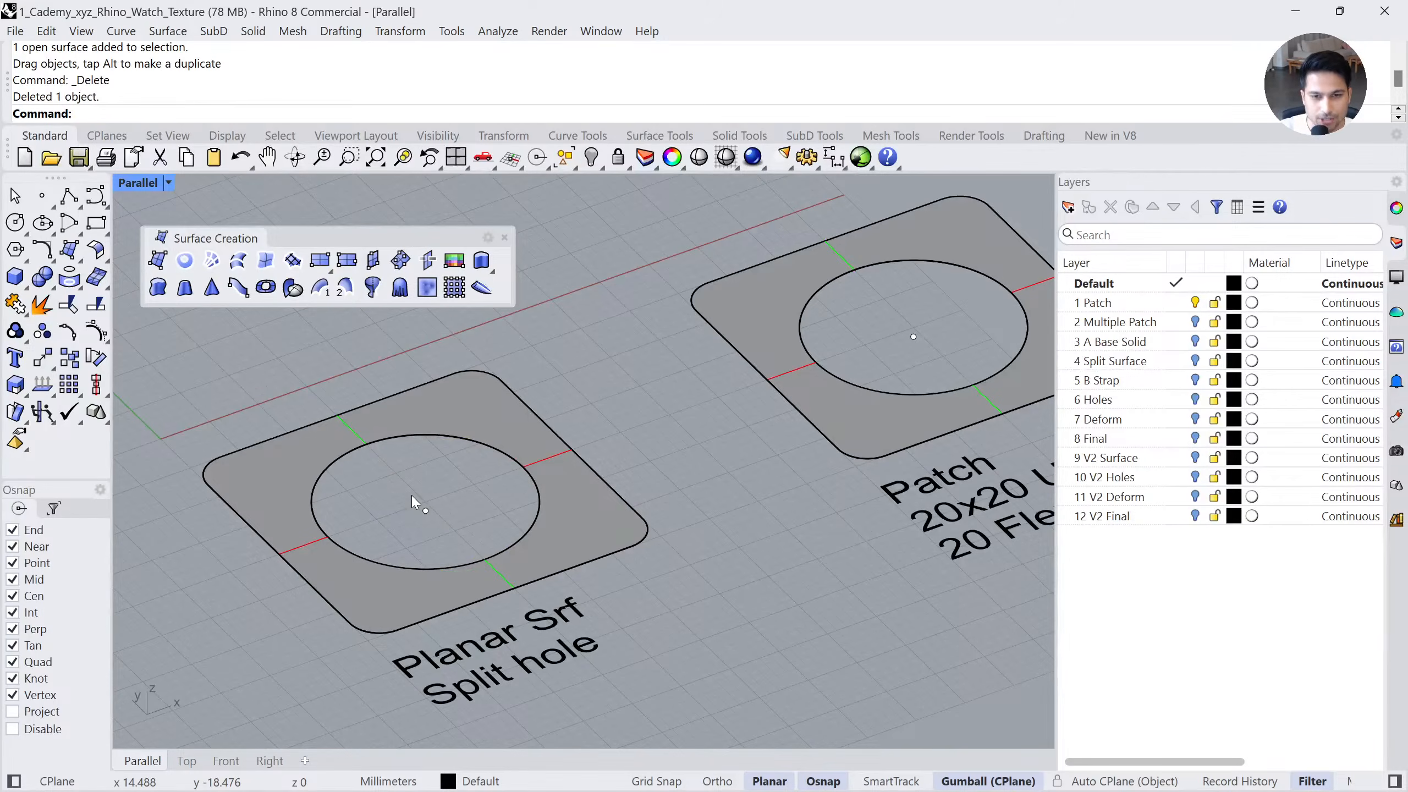
Examine the hole's edge and the point at its middle in the "Patch 20x20 UV" example
{"action": "right_click_drag", "start_coordinate": [697, 456], "coordinate": [531, 540], "text": "shift"}
{"action": "mouse_move", "coordinate": [725, 503]}
{"action": "right_mouse_down", "text": "shift"}
{"action": "mouse_move", "coordinate": [479, 591]}
{"action": "mouse_move", "coordinate": [511, 542]}
{"action": "mouse_move", "coordinate": [556, 523]}
{"action": "right_mouse_up", "text": "shift"}
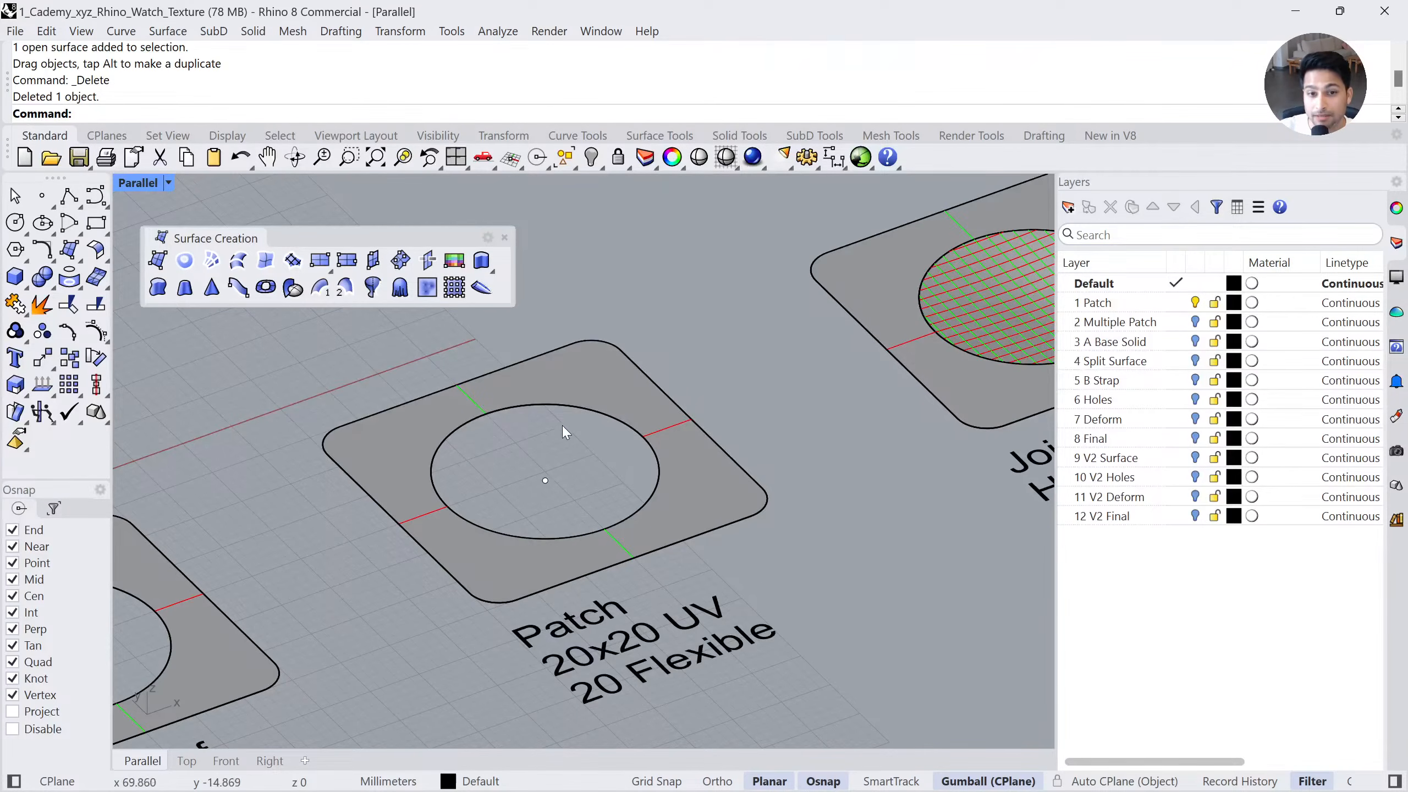
{"action": "left_click", "coordinate": [478, 421]}
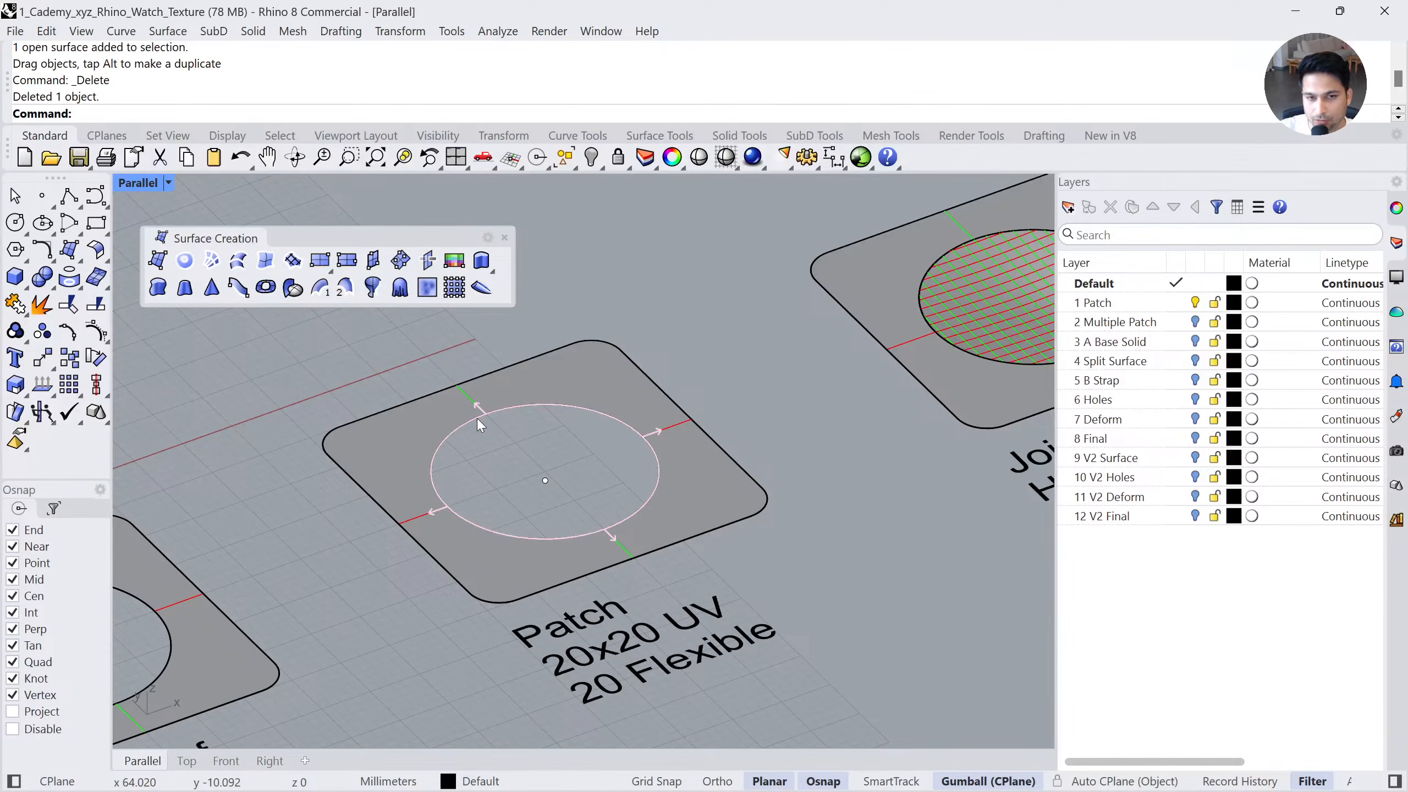
{"action": "key", "text": "Escape"}
{"action": "left_click", "coordinate": [546, 480]}
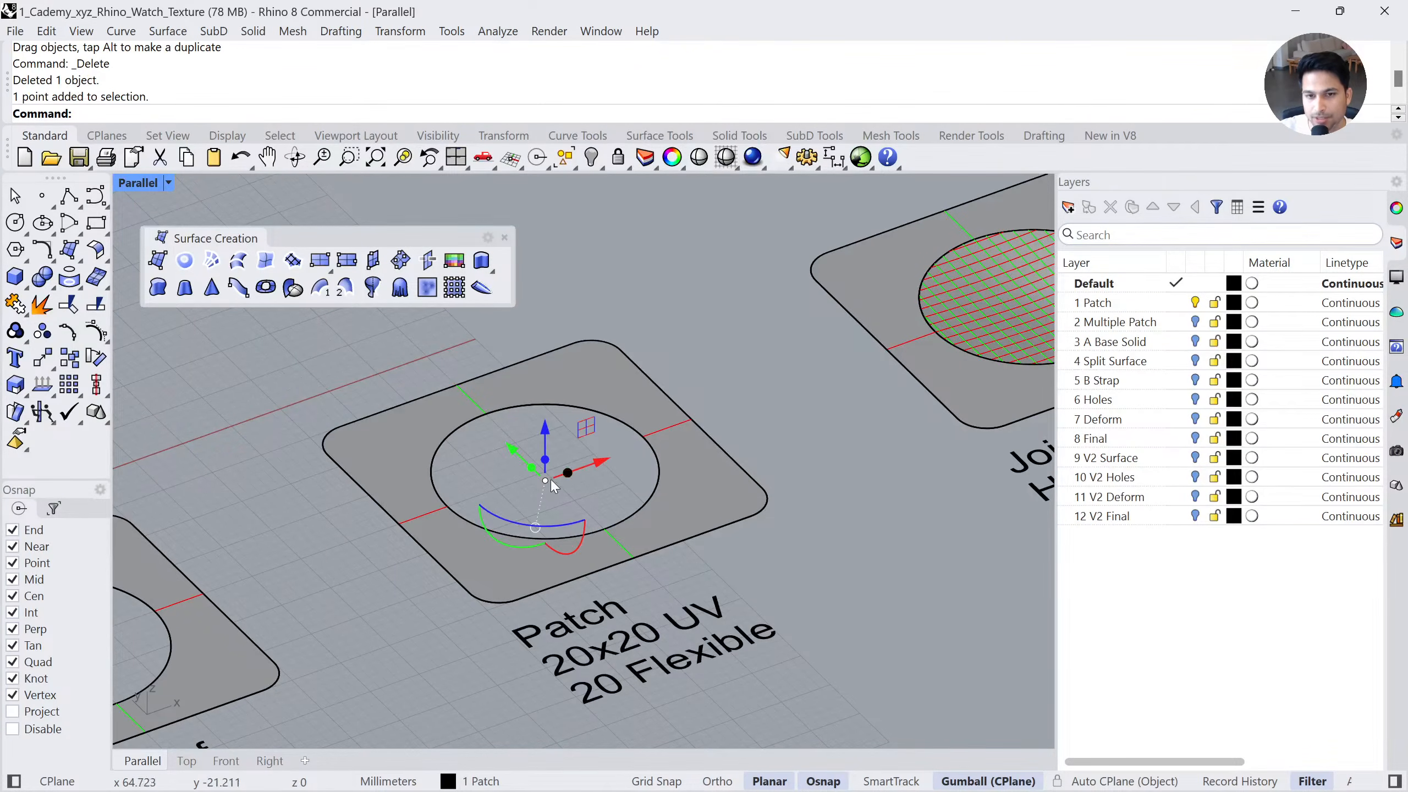
{"action": "left_click", "coordinate": [763, 398]}
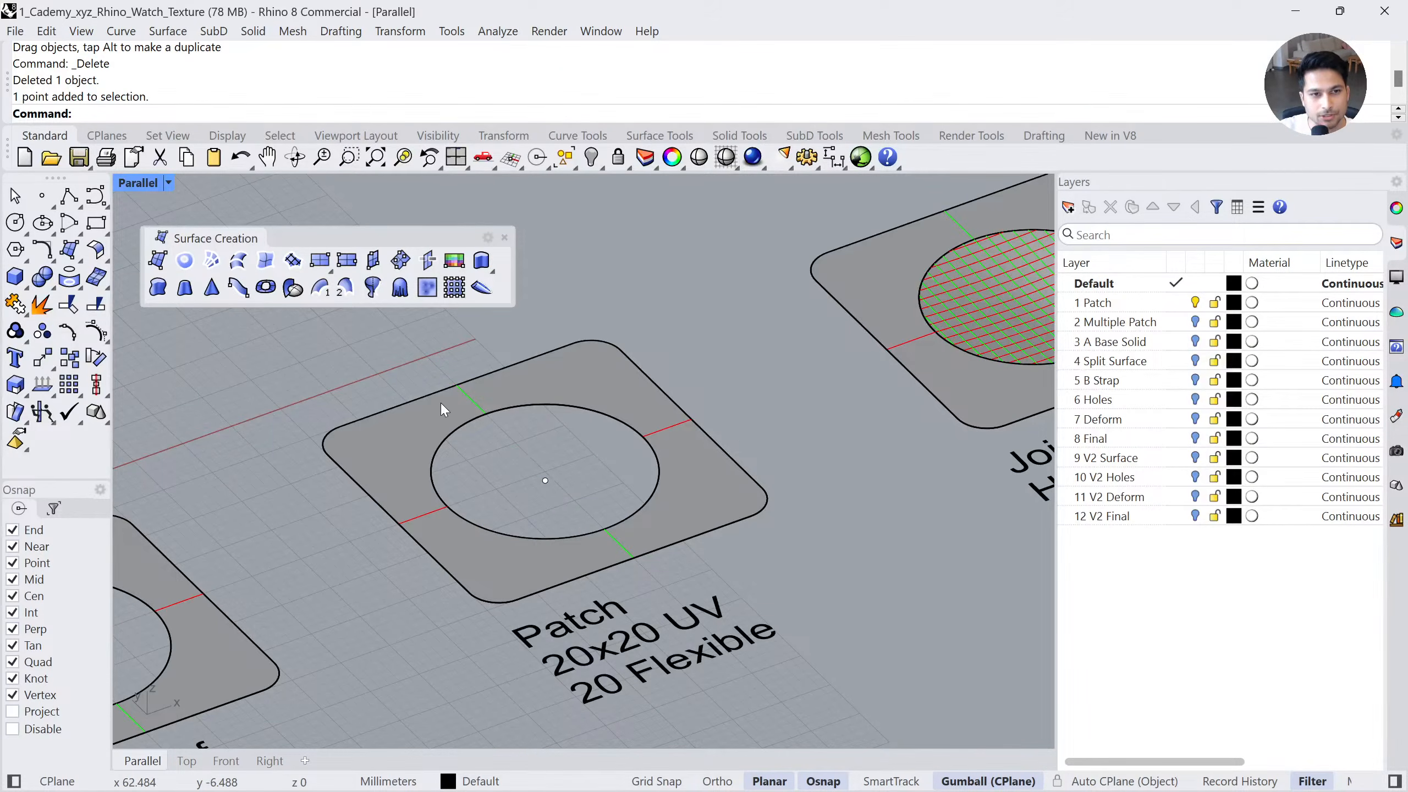
{"action": "key", "text": "ctrl"}
{"action": "key", "text": "ctrl"}
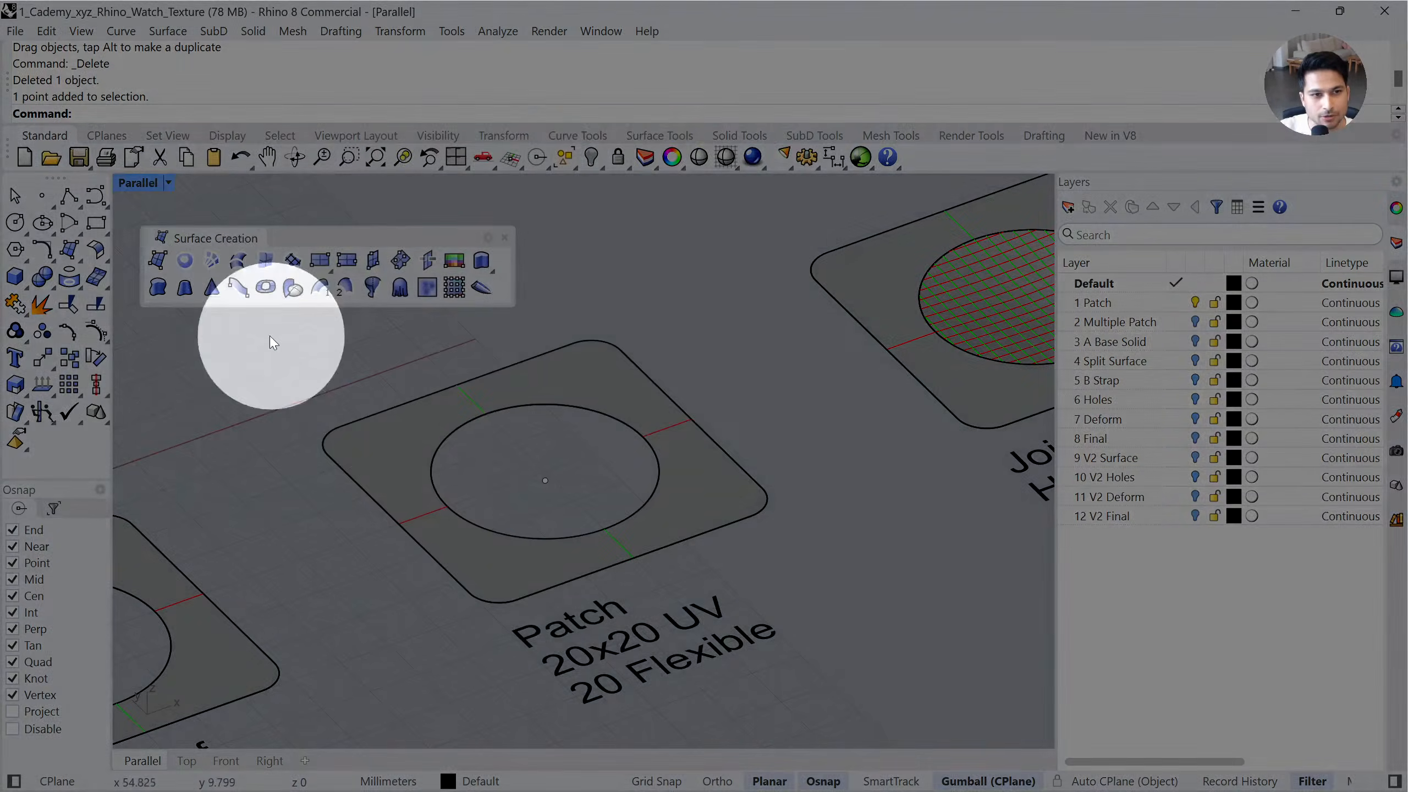
Start a Patch in the "Patch 20x20 UV" example, using the hole's surface edge and the middle point as input
{"action": "left_click", "coordinate": [289, 268]}
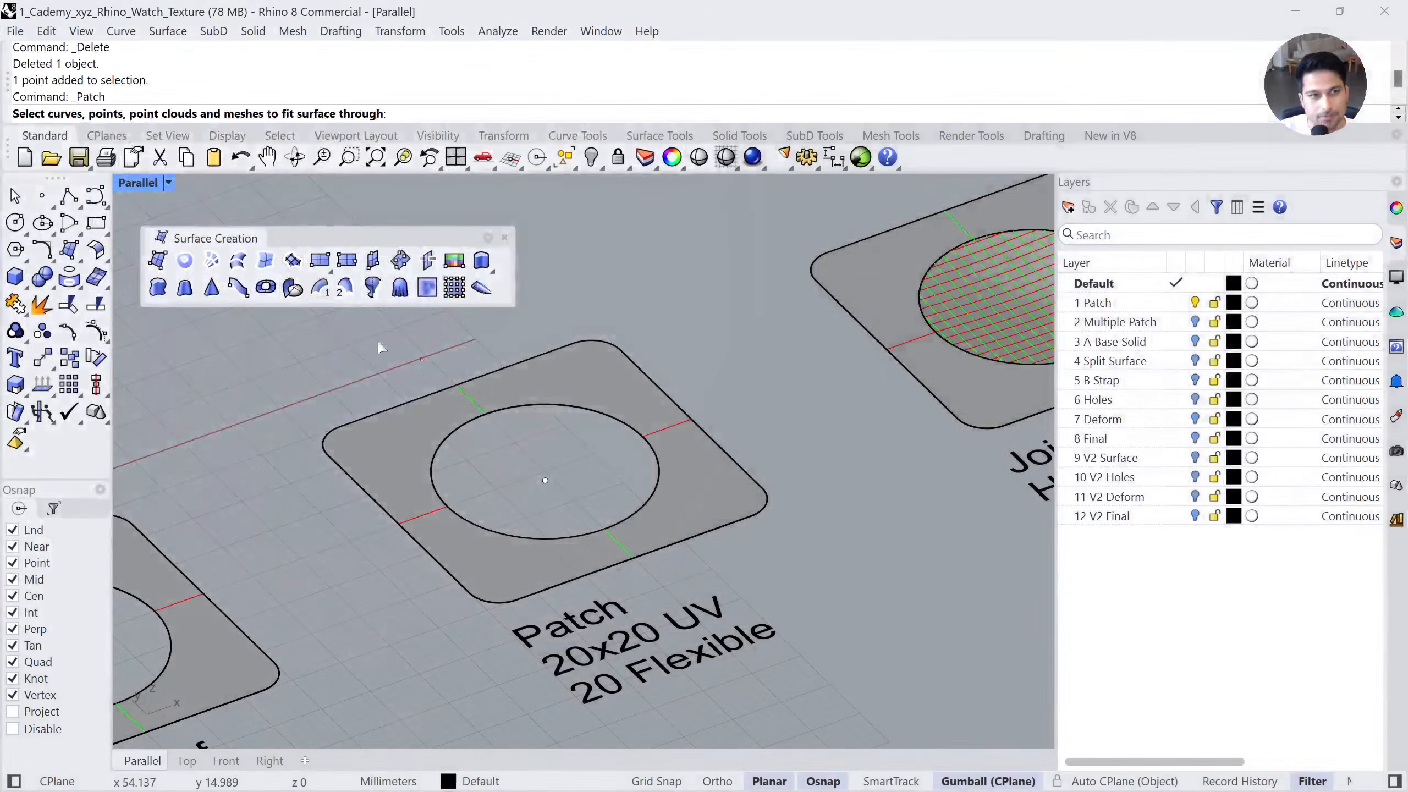
{"action": "left_click", "coordinate": [537, 406]}
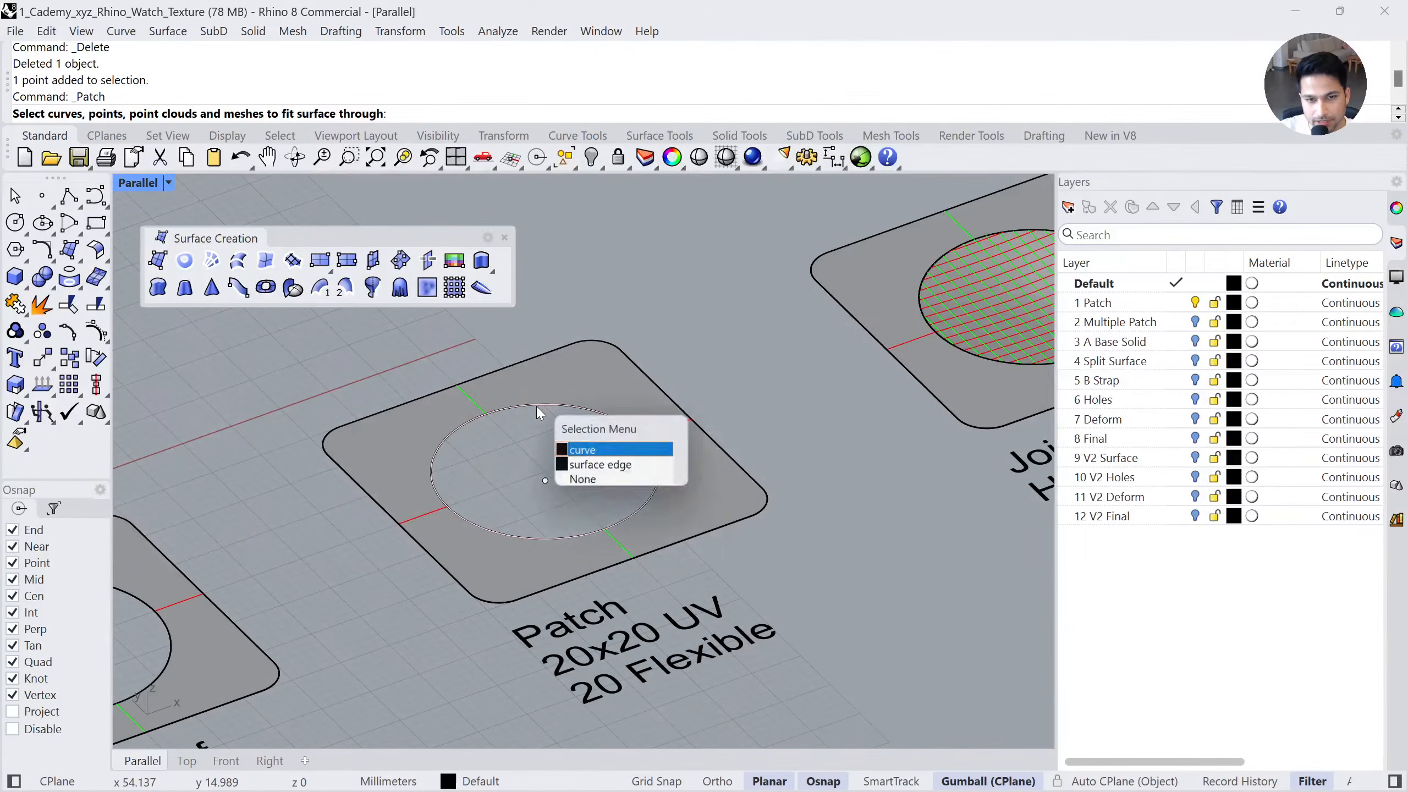
{"action": "left_click", "coordinate": [586, 460]}
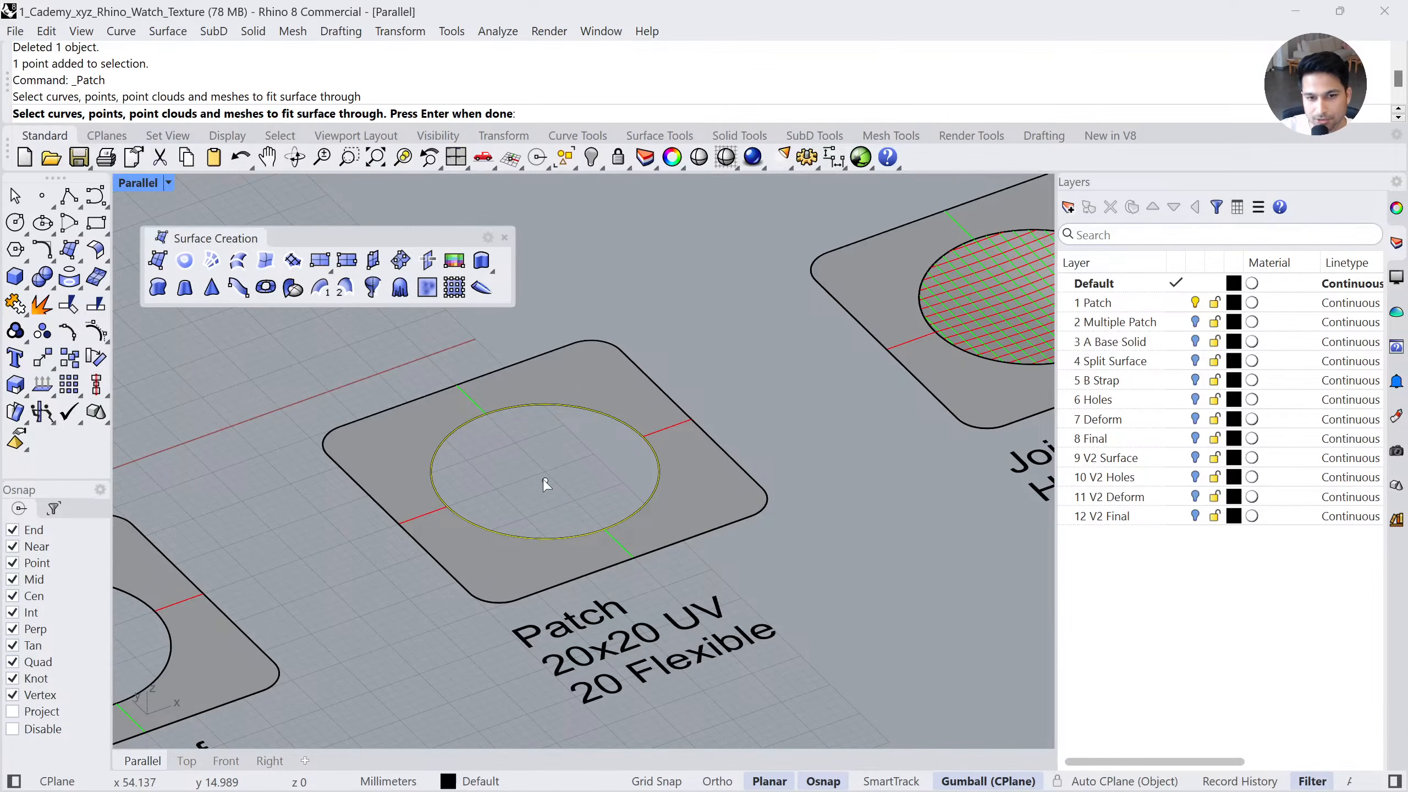
{"action": "left_click", "coordinate": [545, 482]}
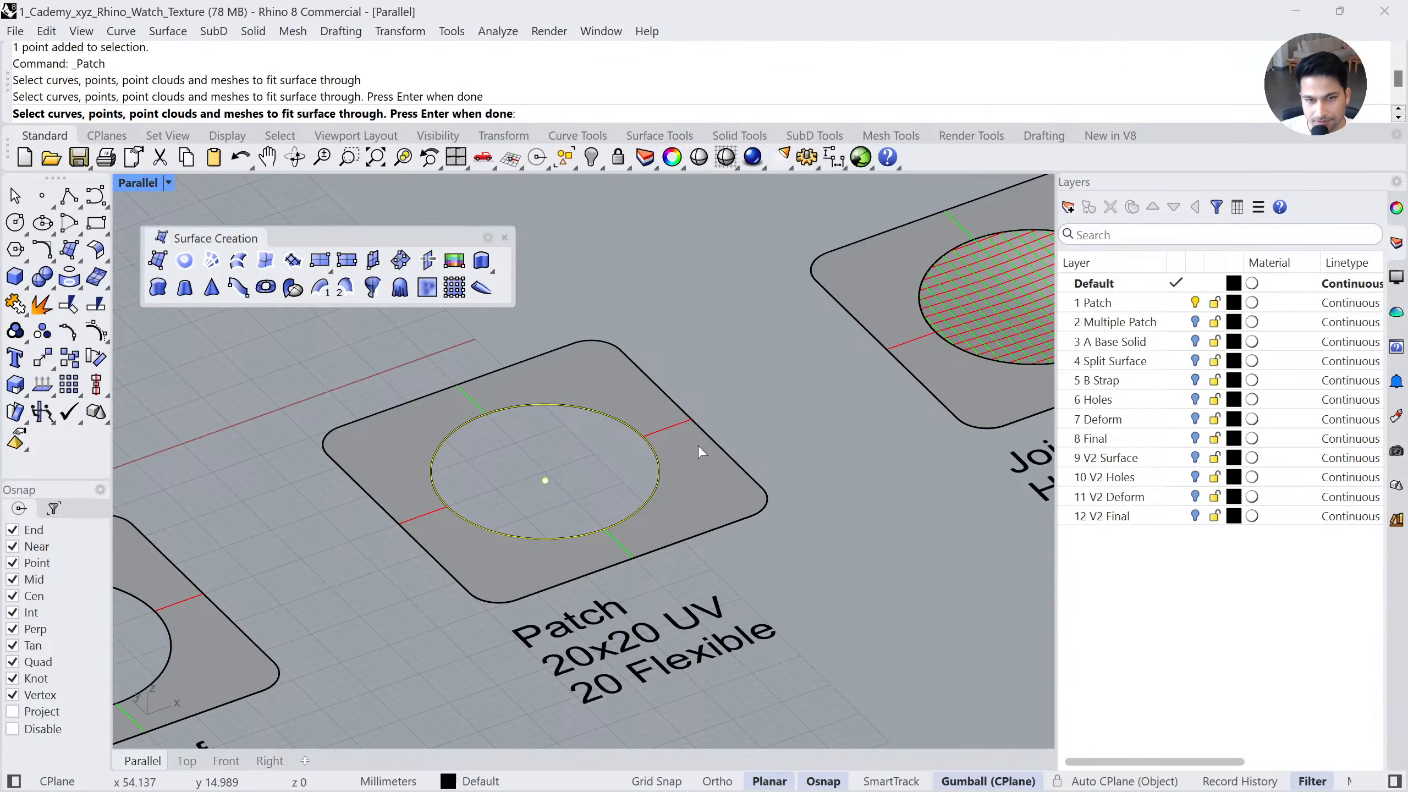
{"action": "key", "text": "Return"}
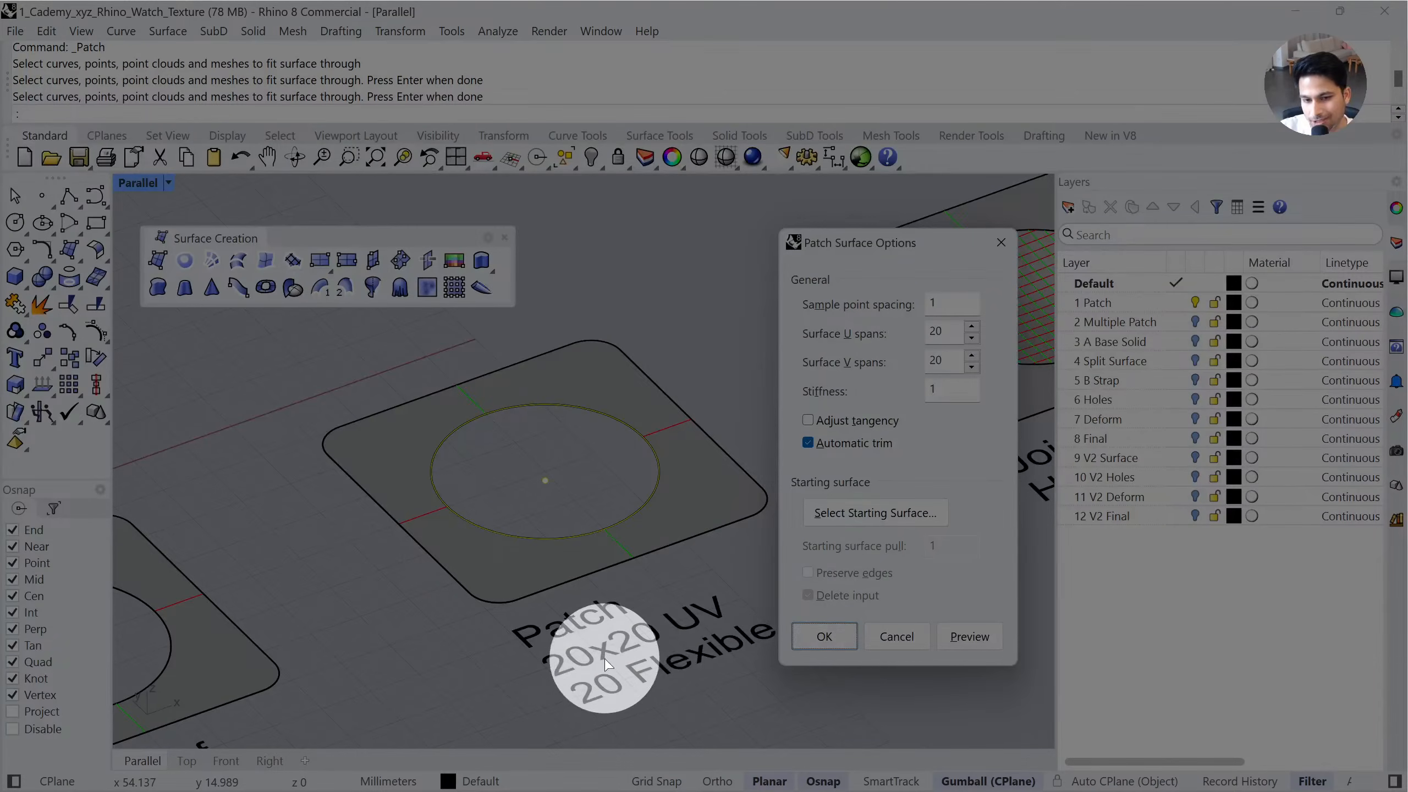
Preview the patch surface, set its stiffness to 20 and preview it again
{"action": "left_click", "coordinate": [965, 639]}
{"action": "right_click_drag", "start_coordinate": [559, 543], "coordinate": [651, 498]}
{"action": "double_click", "coordinate": [939, 388]}
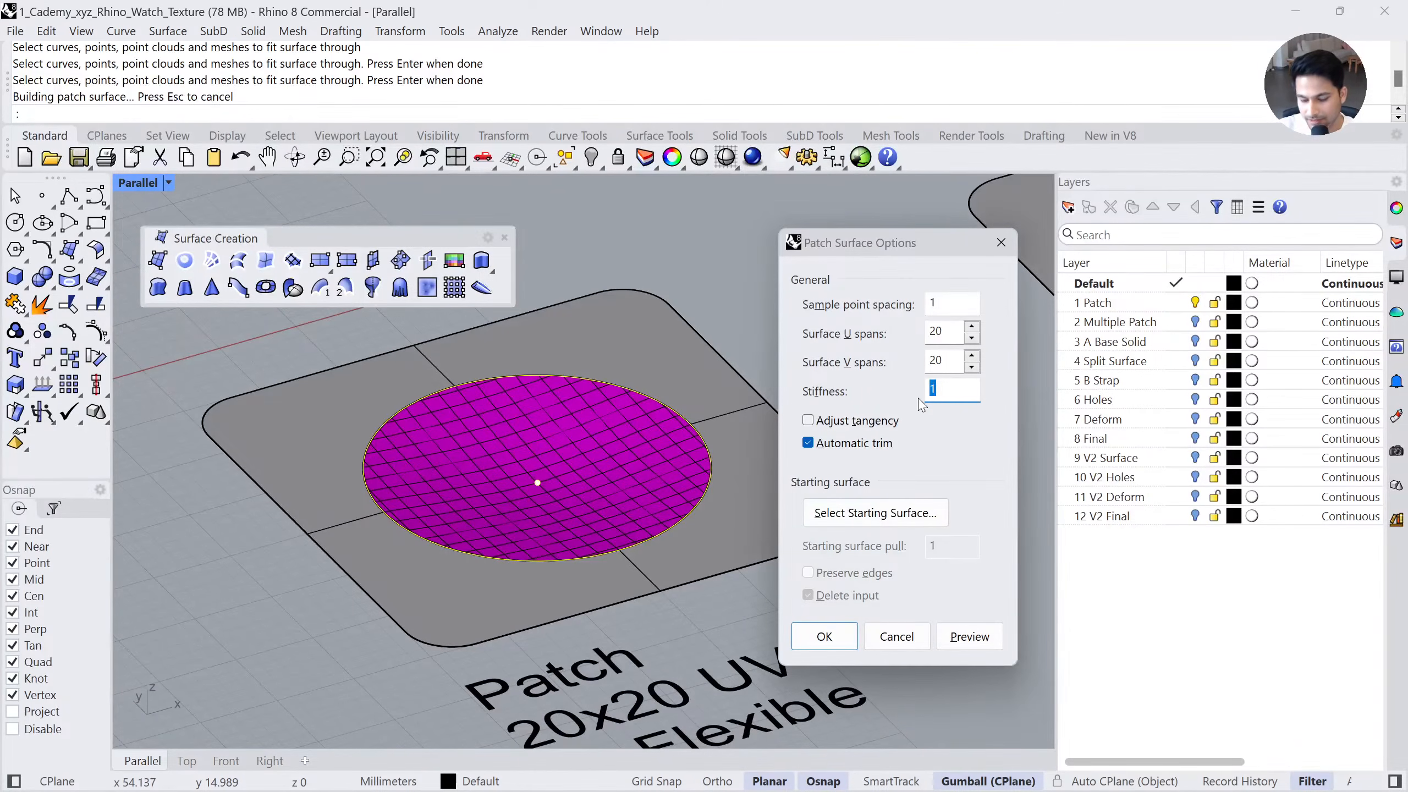
{"action": "type", "text": "20"}
{"action": "left_click", "coordinate": [967, 637]}
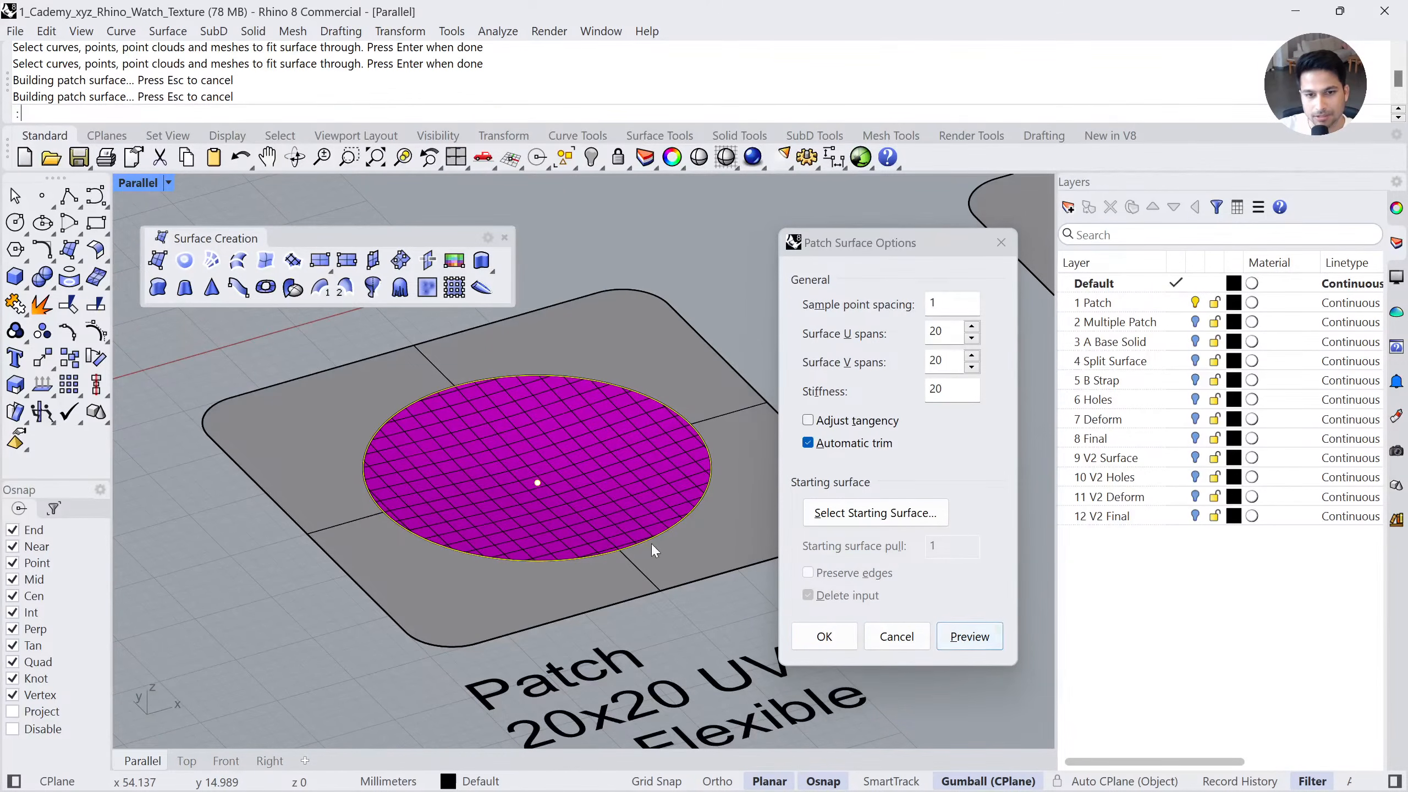
Try a patch stiffness of 1 and preview the surface's curvature from the side
{"action": "right_click_drag", "start_coordinate": [563, 539], "coordinate": [565, 474]}
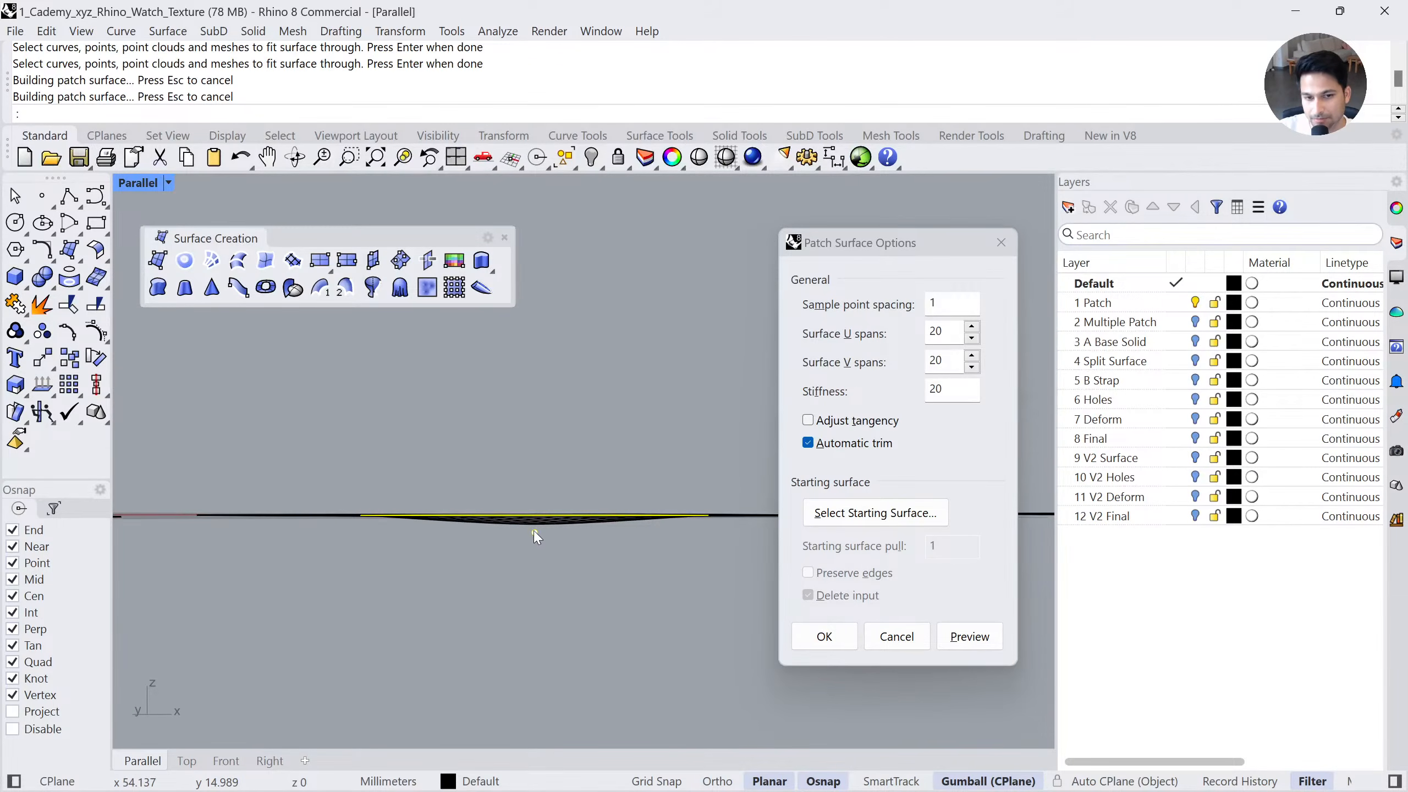
{"action": "double_click", "coordinate": [944, 389]}
{"action": "type", "text": "1"}
{"action": "left_click", "coordinate": [968, 637]}
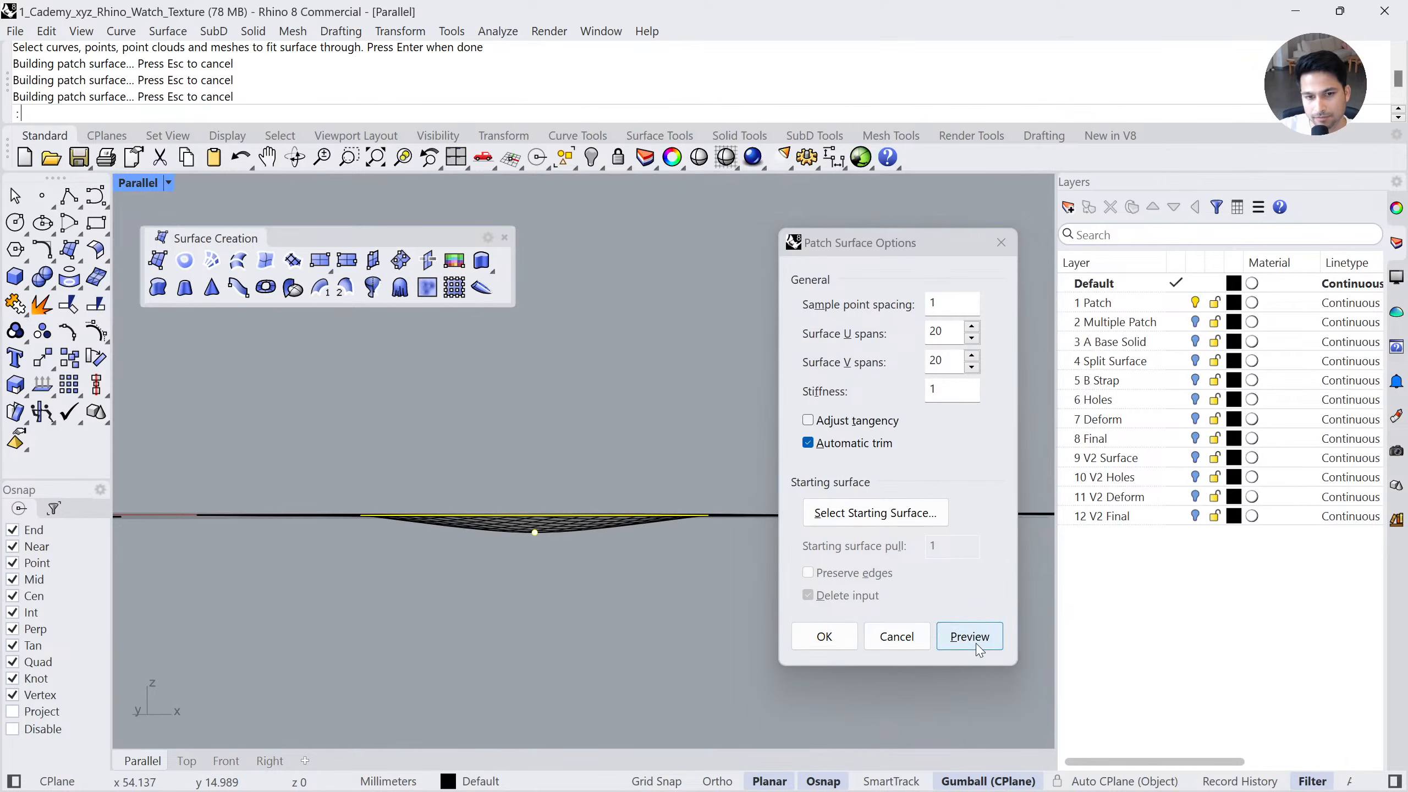
Set the patch stiffness to 20, preview it and create the patch surface across the hole
{"action": "double_click", "coordinate": [942, 389]}
{"action": "type", "text": "20"}
{"action": "left_click", "coordinate": [957, 641]}
{"action": "right_click_drag", "start_coordinate": [590, 495], "coordinate": [584, 546]}
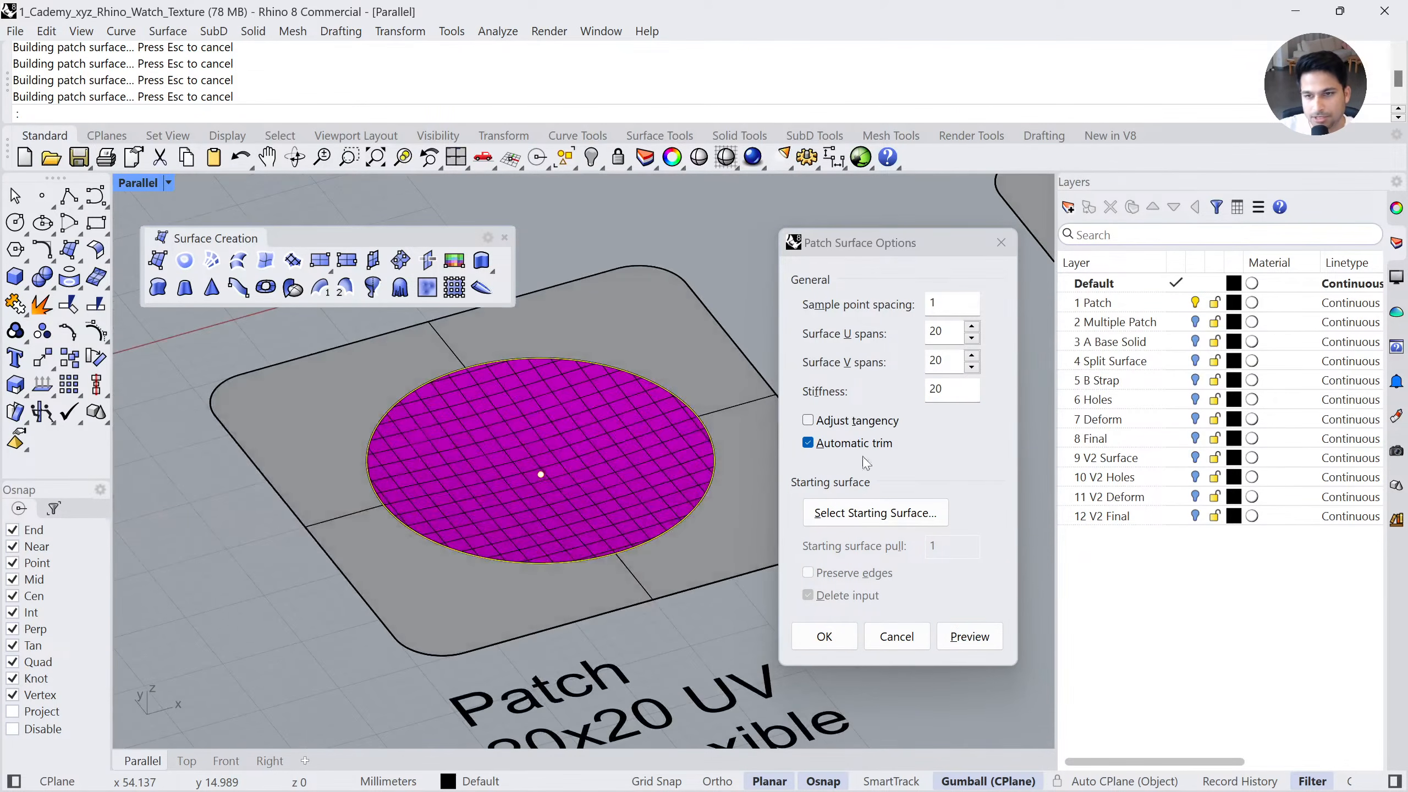
{"action": "left_click", "coordinate": [822, 636]}
Flip the normal direction of the new patch surface so its front side faces upward
{"action": "right_click_drag", "start_coordinate": [550, 537], "coordinate": [621, 520]}
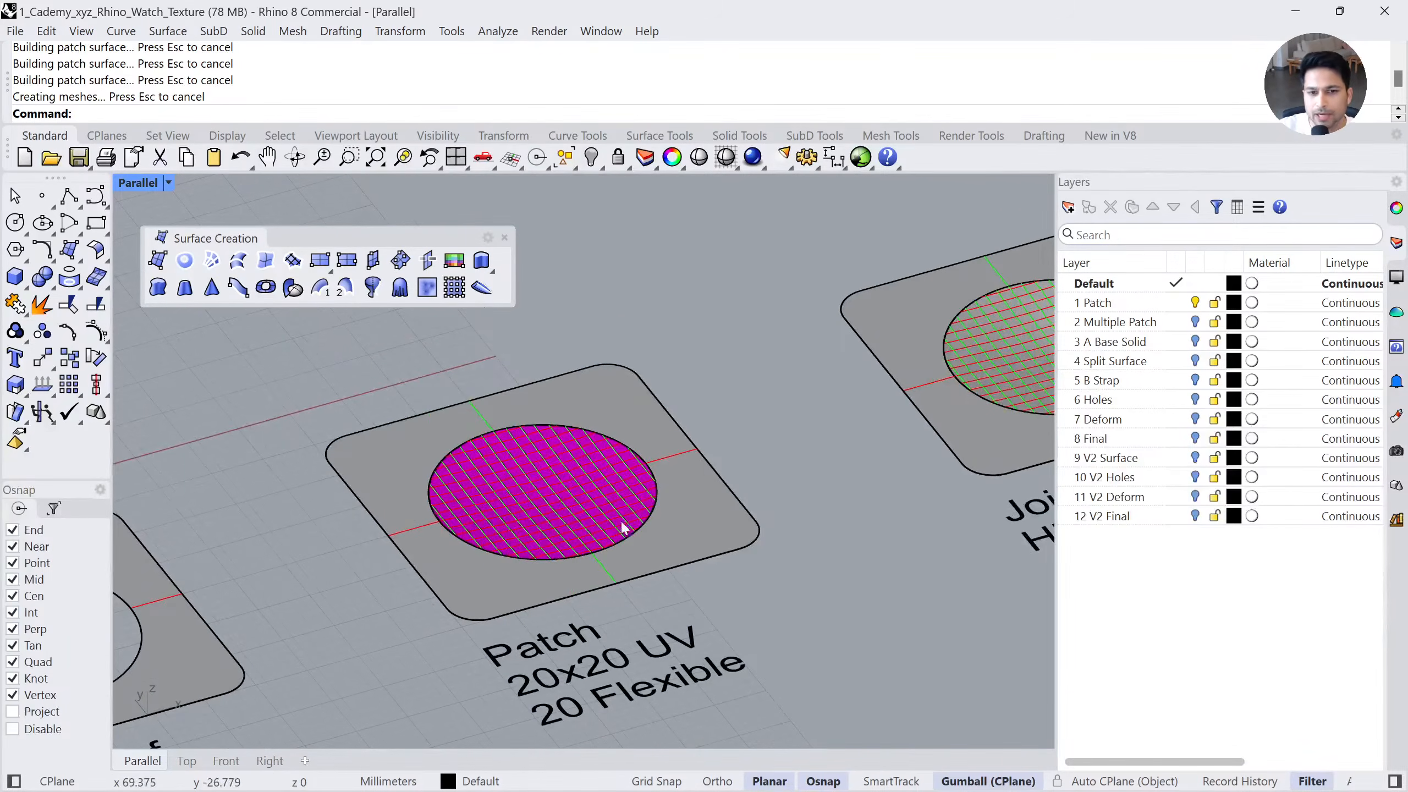
{"action": "left_click", "coordinate": [596, 488]}
{"action": "type", "text": "Flip"}
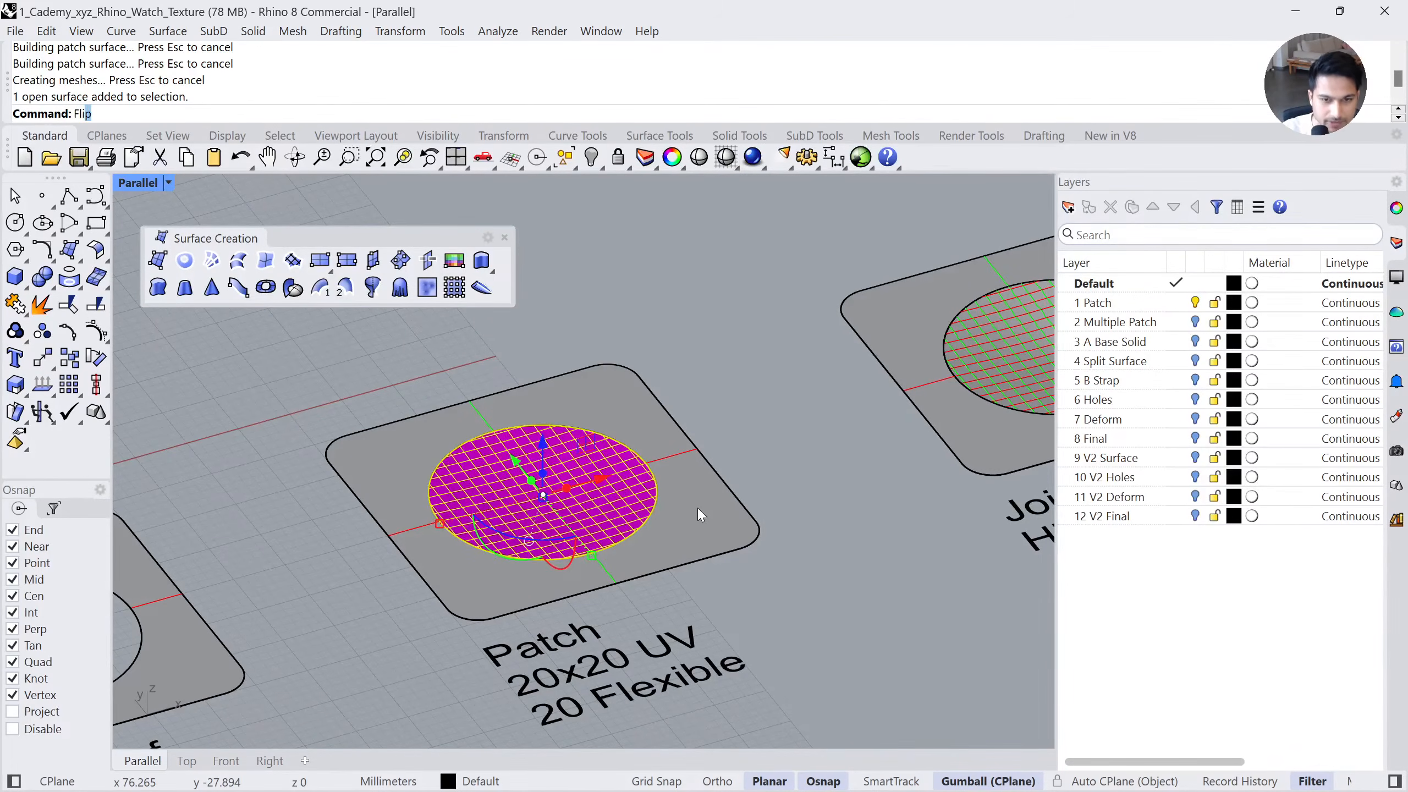
{"action": "key", "text": "Return"}
{"action": "key", "text": "Return"}
{"action": "key", "text": "Escape"}
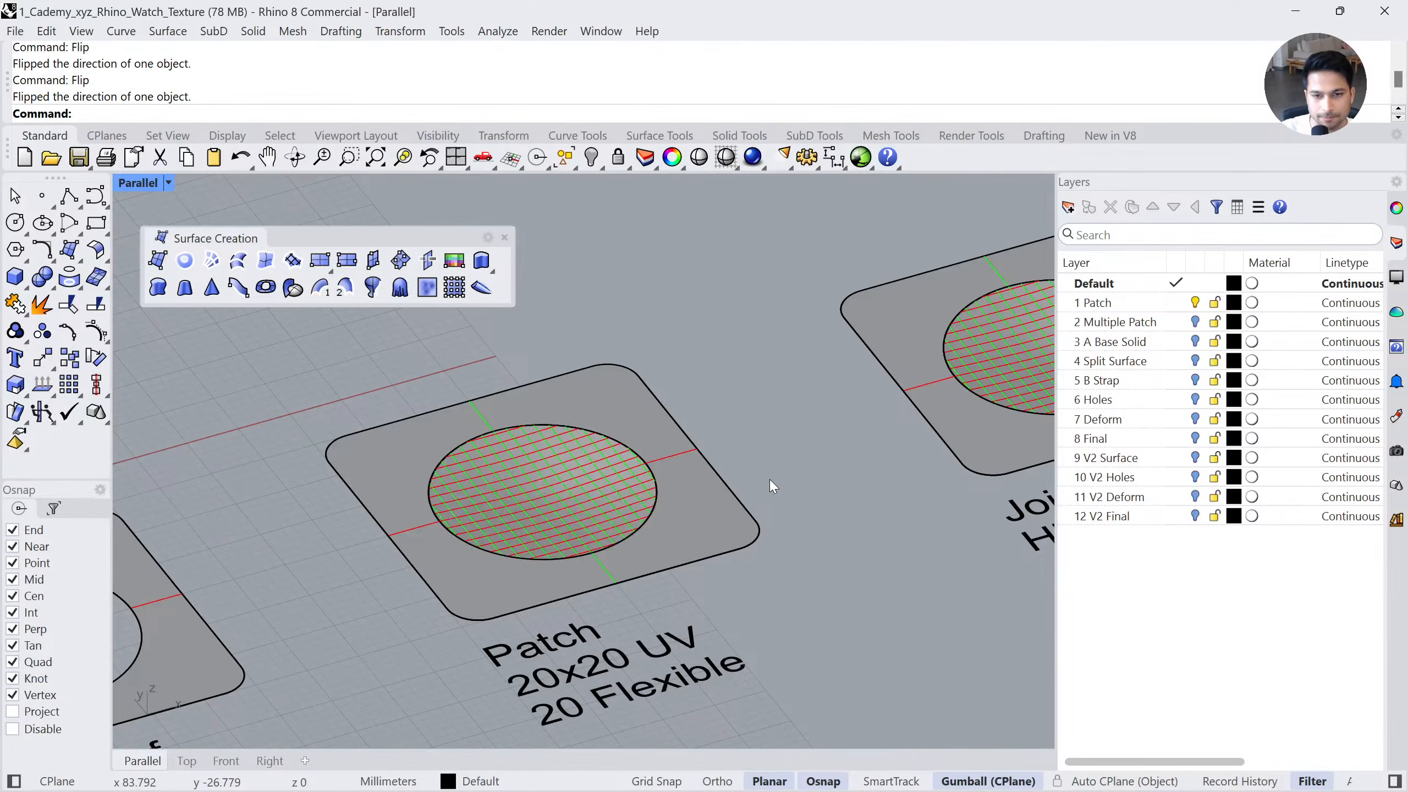
Join the new patch surface and its surrounding planar surface in the first patch sample
{"action": "left_click", "coordinate": [559, 482]}
{"action": "left_click", "coordinate": [706, 506], "text": "shift"}
{"action": "left_click", "coordinate": [15, 304]}
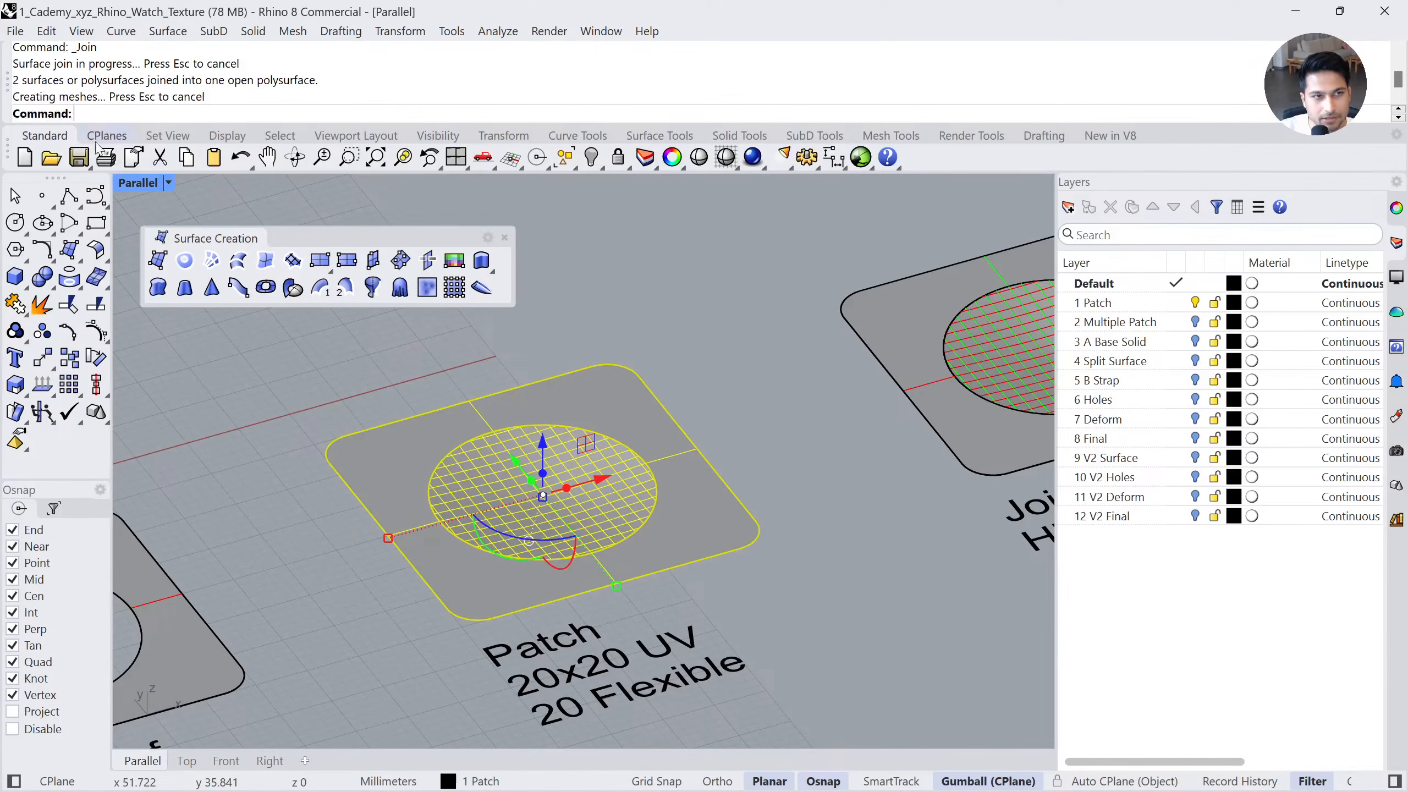
Join the dished patch and the outer planar surface of the Join Surfaces Hide Isocurves sample into one polysurface
{"action": "right_click_drag", "start_coordinate": [1048, 402], "coordinate": [634, 493], "text": "shift"}
{"action": "left_click", "coordinate": [755, 466]}
{"action": "right_click_drag", "start_coordinate": [862, 473], "coordinate": [721, 515], "text": "shift"}
{"action": "key", "text": "Escape"}
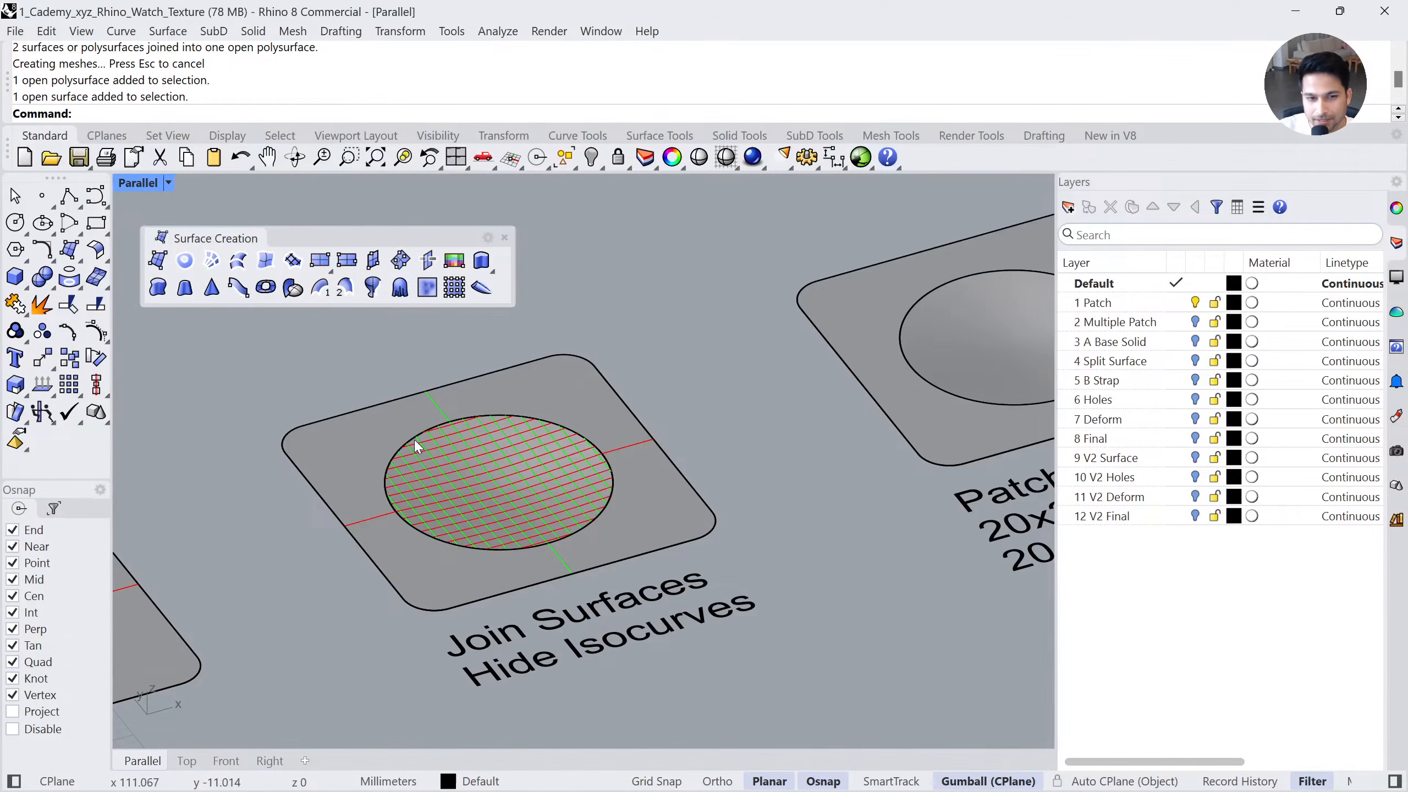
{"action": "left_click", "coordinate": [517, 498]}
{"action": "key", "text": "Escape"}
{"action": "left_click_drag", "start_coordinate": [672, 451], "coordinate": [526, 486]}
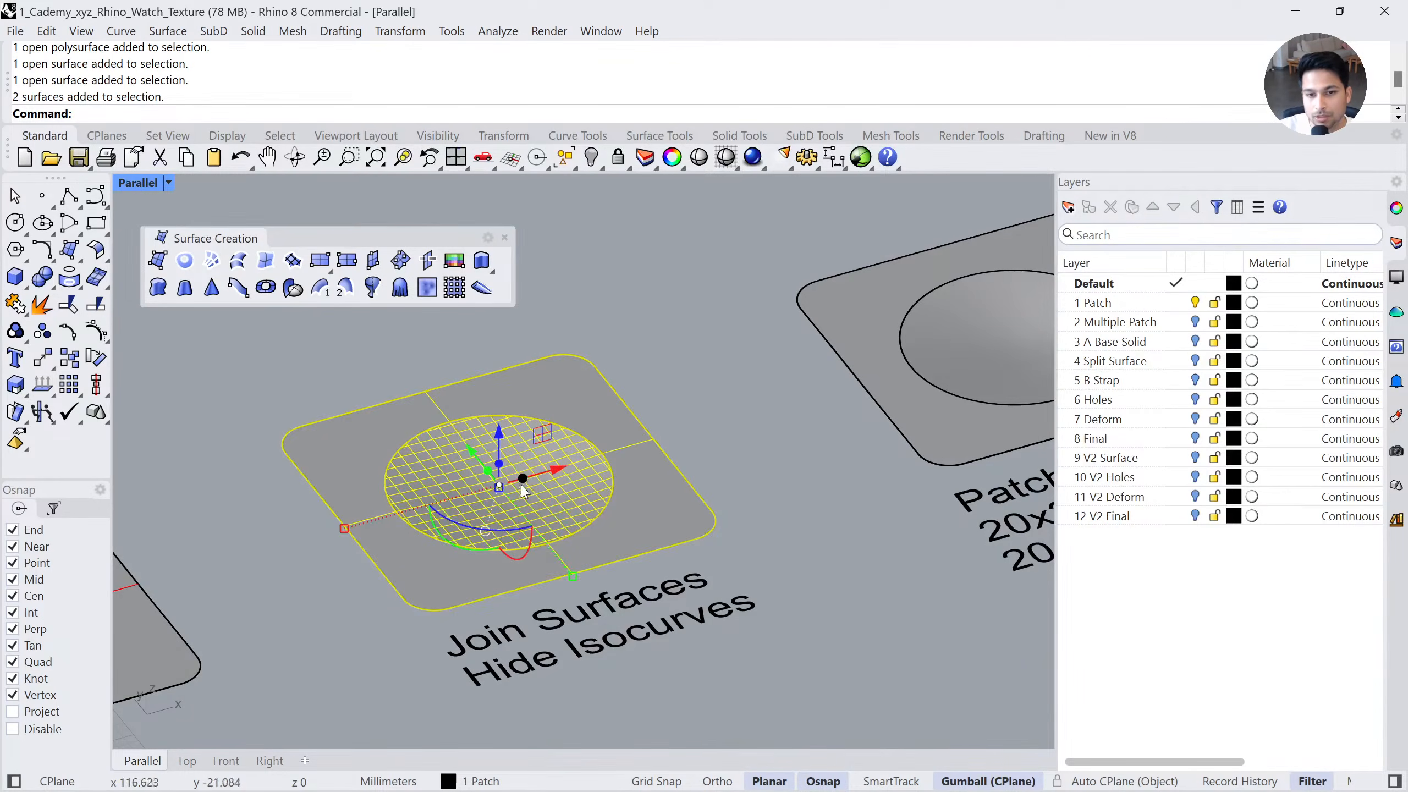
{"action": "left_click", "coordinate": [15, 304]}
{"action": "key", "text": "Escape"}
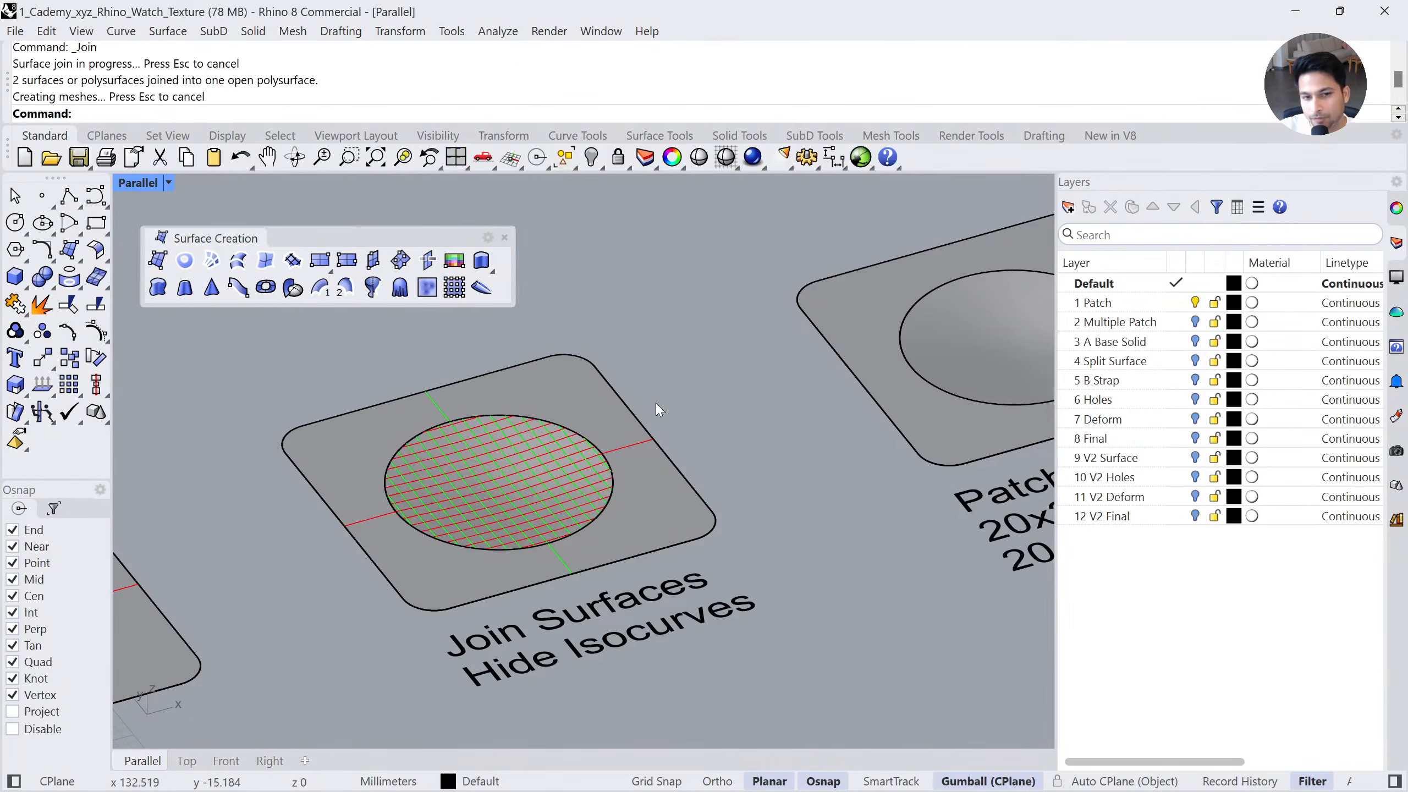
Hide the surface isocurves of the joined polysurface in the Join Surfaces Hide Isocurves sample
{"action": "left_click", "coordinate": [611, 452]}
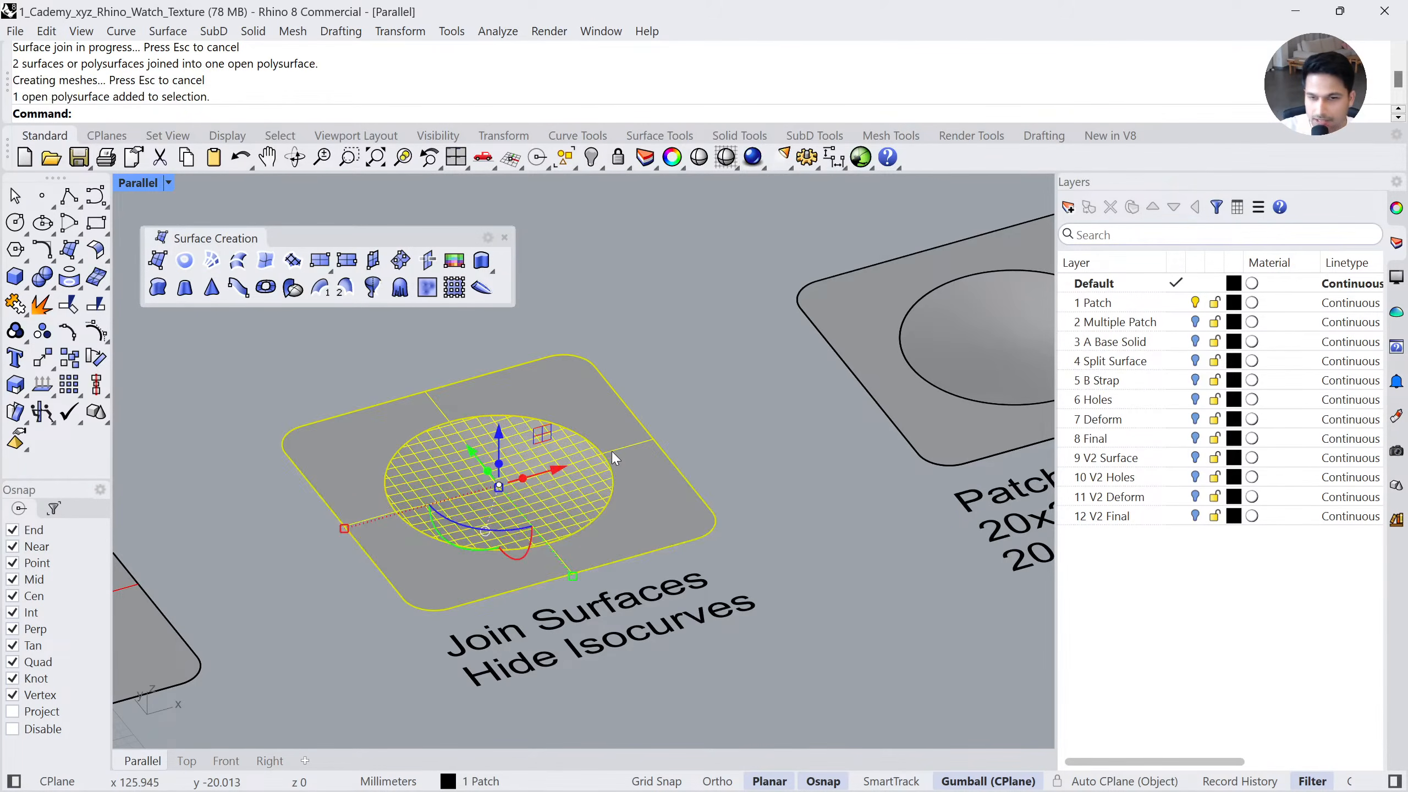
{"action": "left_click", "coordinate": [1398, 214]}
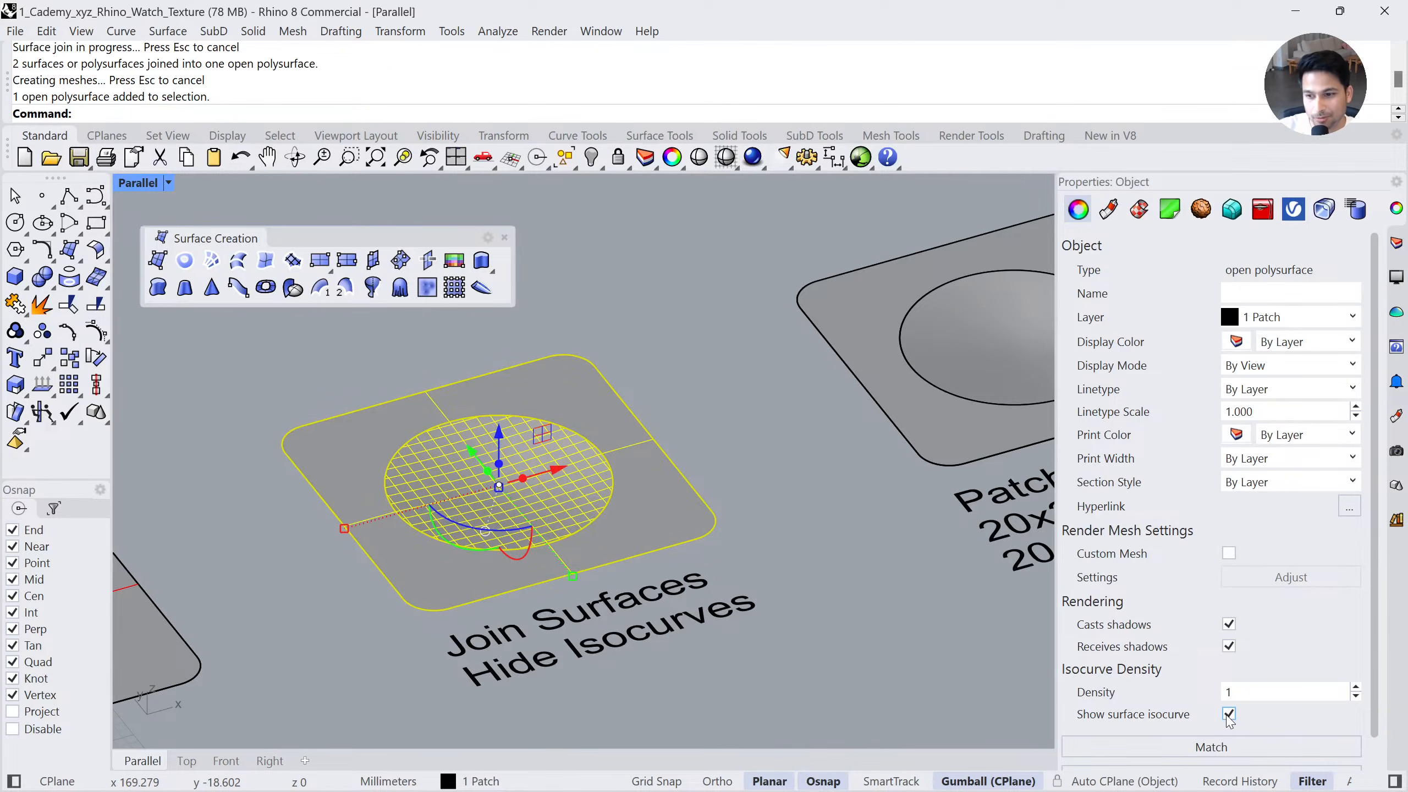
{"action": "left_click", "coordinate": [844, 526]}
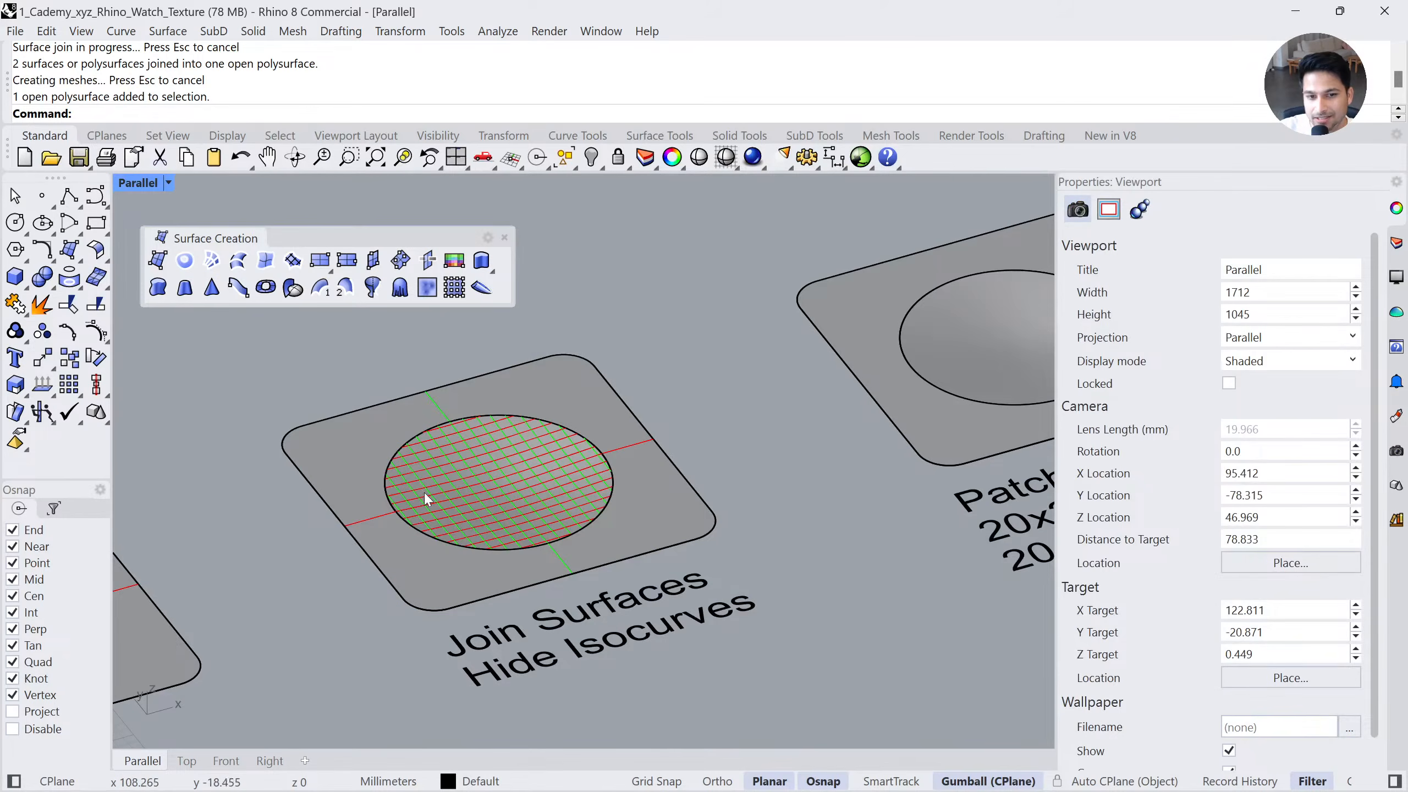
{"action": "left_click", "coordinate": [563, 513]}
{"action": "left_click", "coordinate": [1228, 714]}
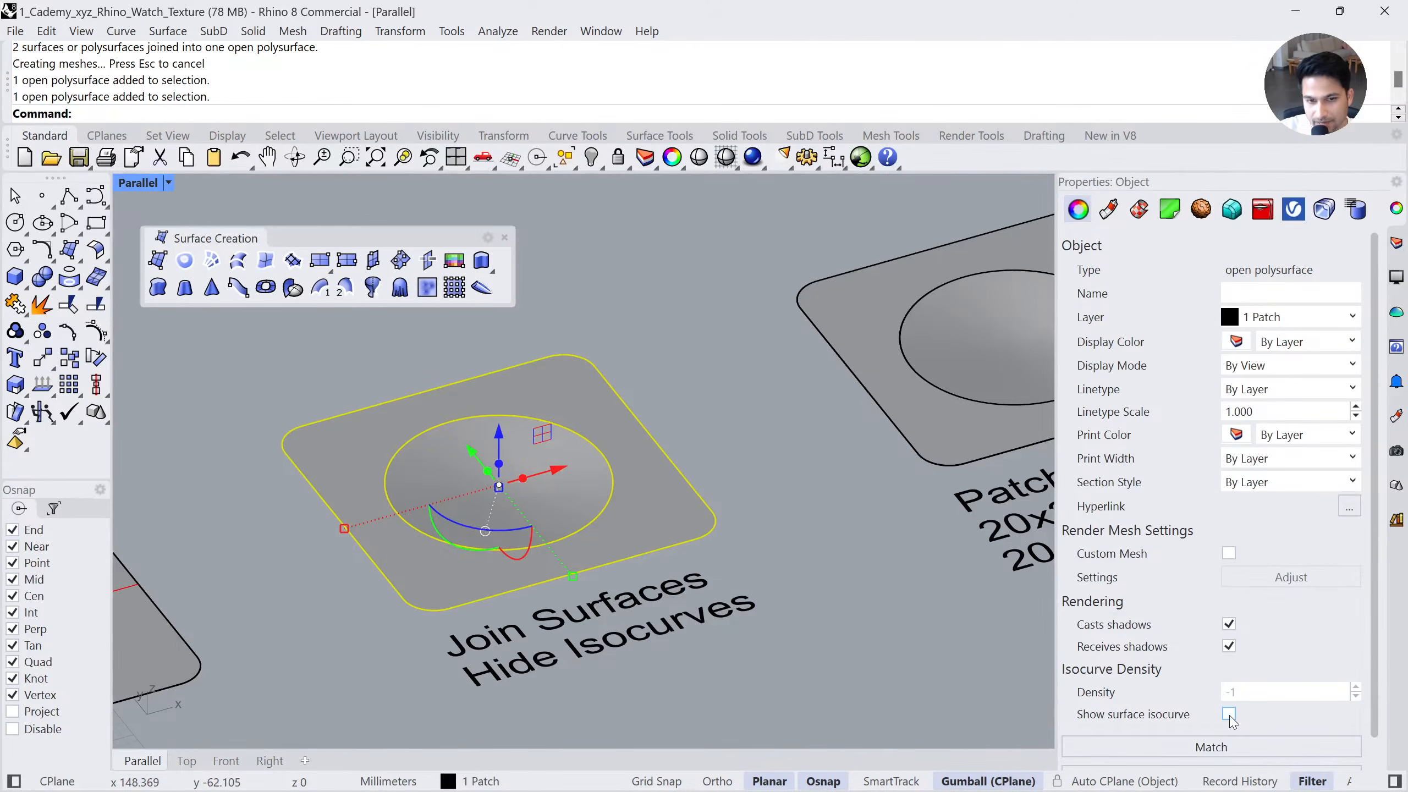
Start an environment map analysis (EMap) on the dished polysurface in the last Patch 20x20 UV sample
{"action": "right_click_drag", "start_coordinate": [799, 517], "coordinate": [593, 562], "text": "shift"}
{"action": "left_click", "coordinate": [831, 451]}
{"action": "right_click_drag", "start_coordinate": [926, 425], "coordinate": [706, 511], "text": "shift"}
{"action": "left_click", "coordinate": [872, 496]}
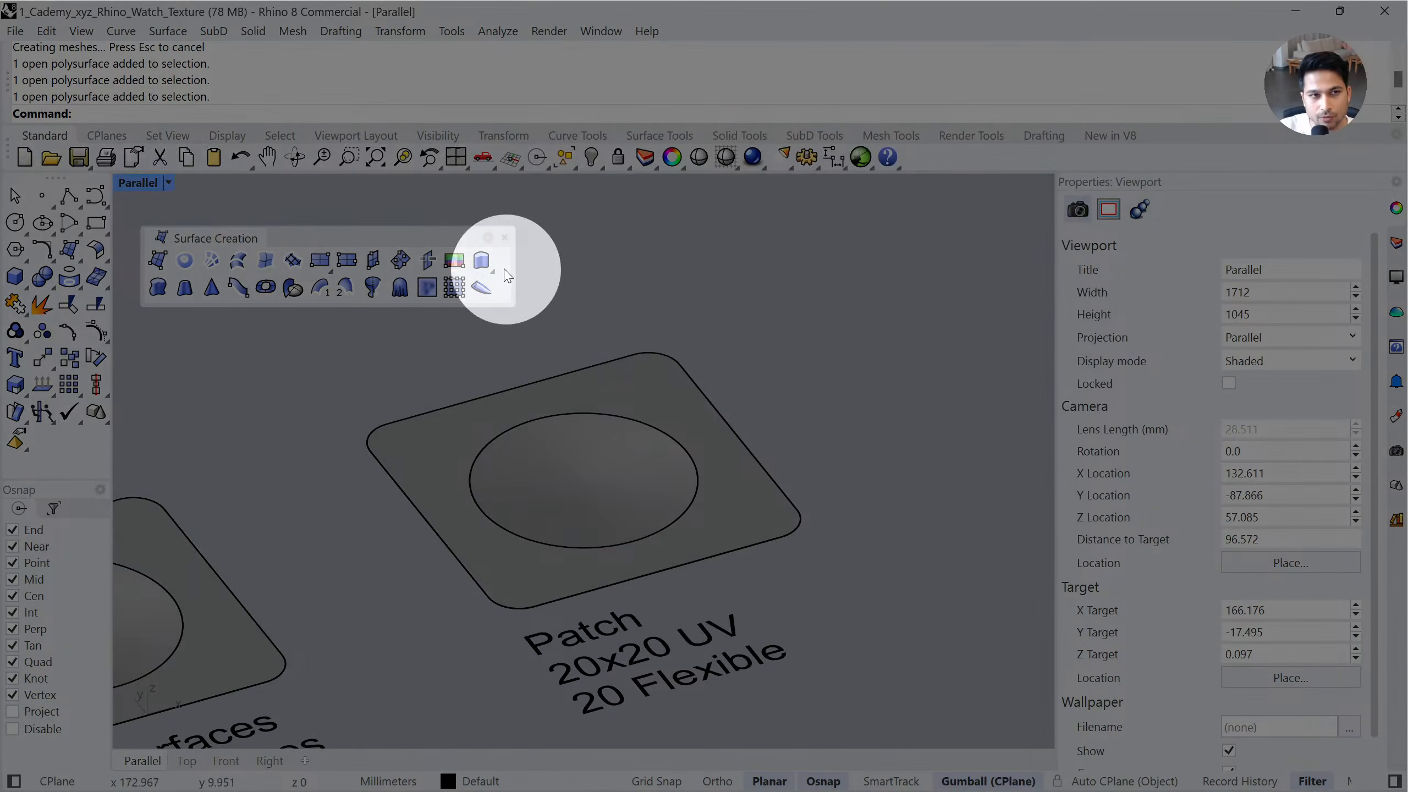
{"action": "type", "text": "EMap"}
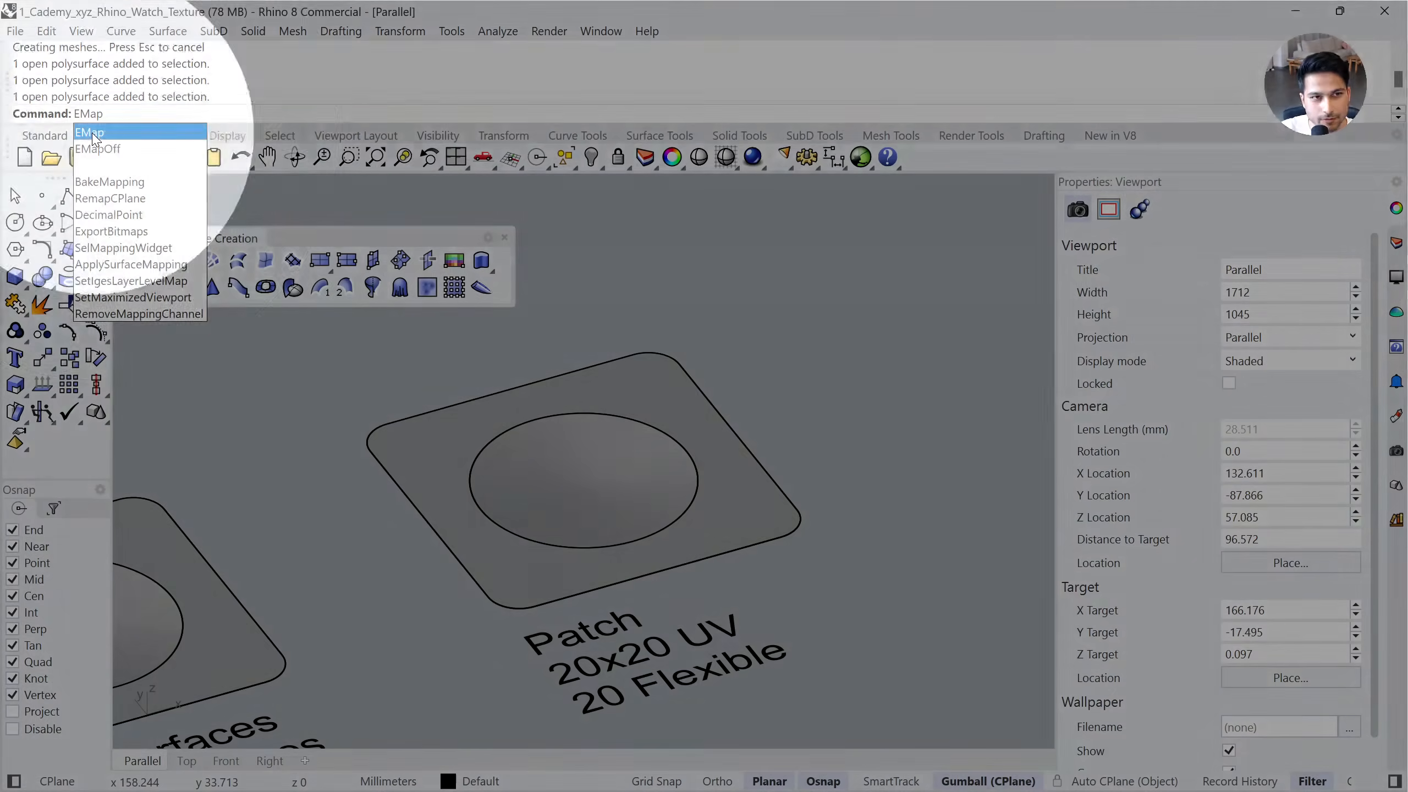
{"action": "left_click", "coordinate": [93, 136]}
{"action": "left_click", "coordinate": [580, 440]}
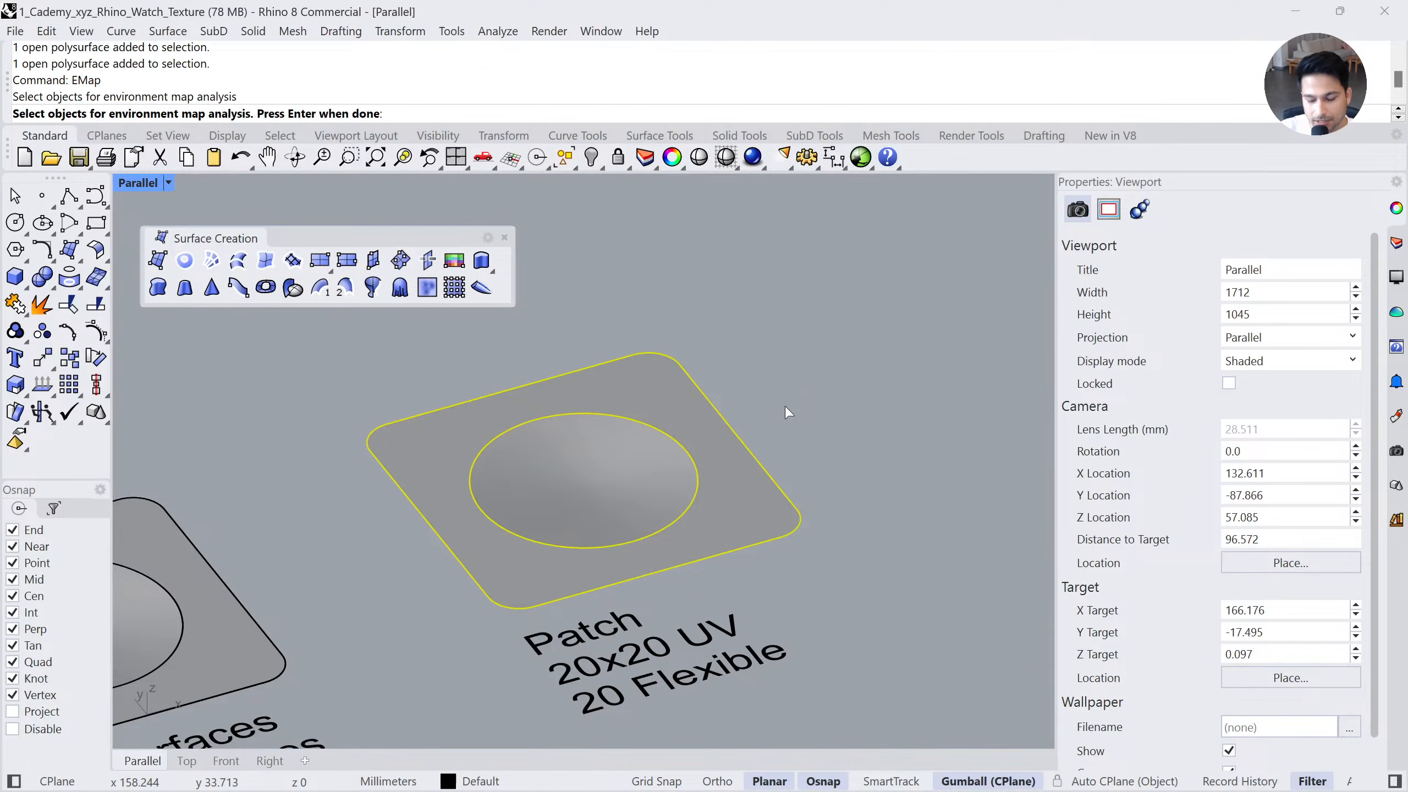
{"action": "key", "text": "Return"}
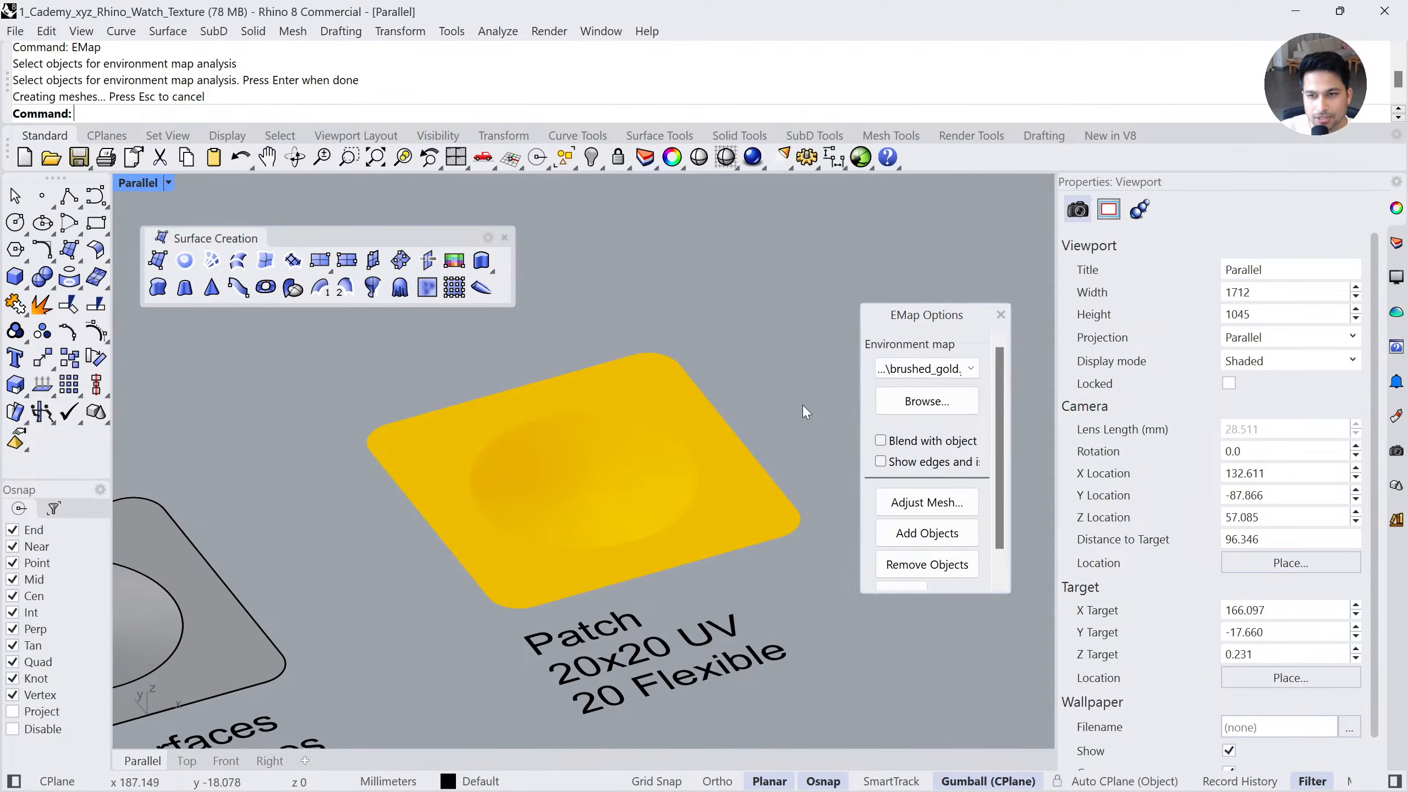
Examine the reflections from another angle and set the environment map to arches.png
{"action": "right_click_drag", "start_coordinate": [721, 382], "coordinate": [690, 379]}
{"action": "left_click", "coordinate": [942, 368]}
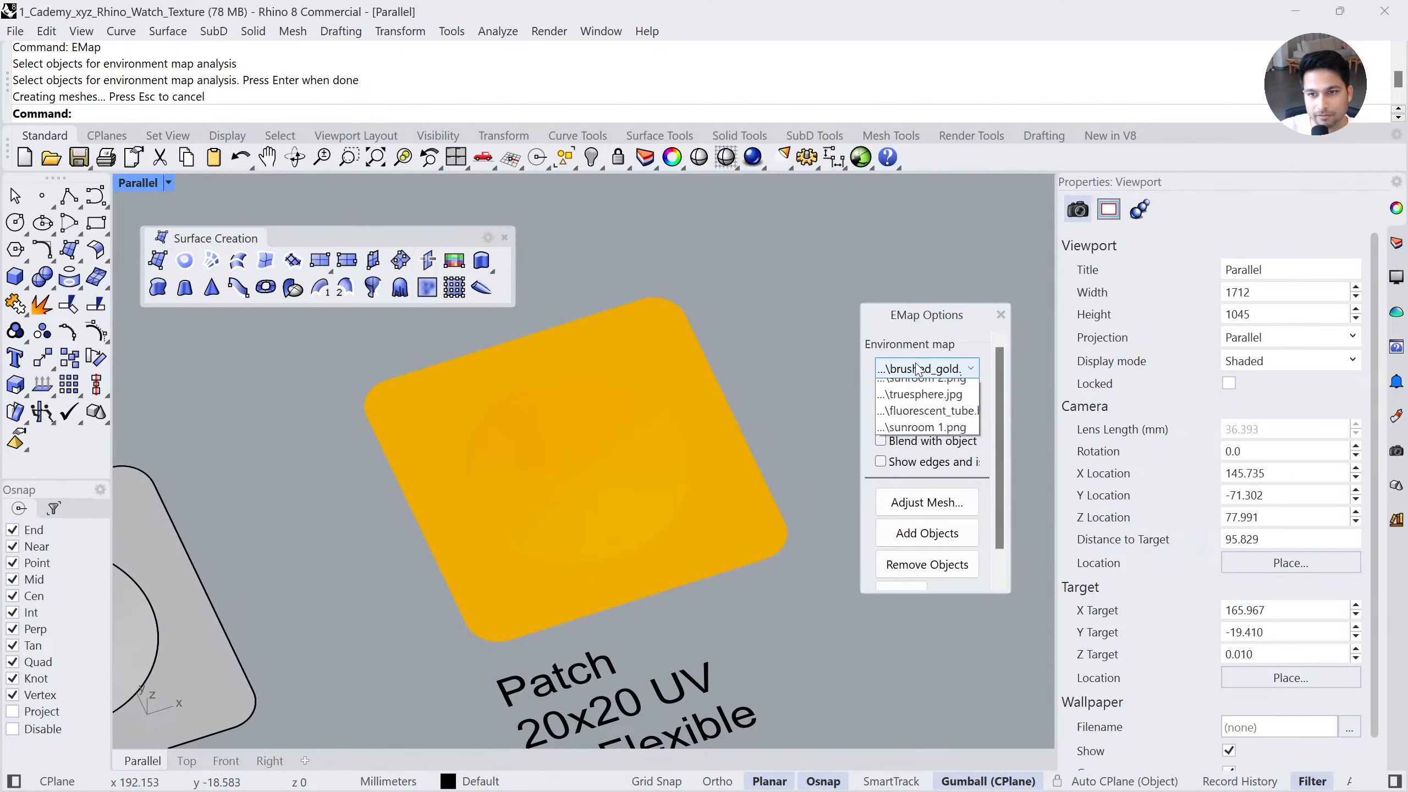
{"action": "left_click", "coordinate": [909, 406]}
{"action": "mouse_move", "coordinate": [662, 424]}
{"action": "right_mouse_down"}
{"action": "mouse_move", "coordinate": [655, 444]}
{"action": "mouse_move", "coordinate": [662, 433]}
{"action": "right_mouse_up"}
{"action": "left_click", "coordinate": [931, 369]}
{"action": "left_click", "coordinate": [909, 395]}
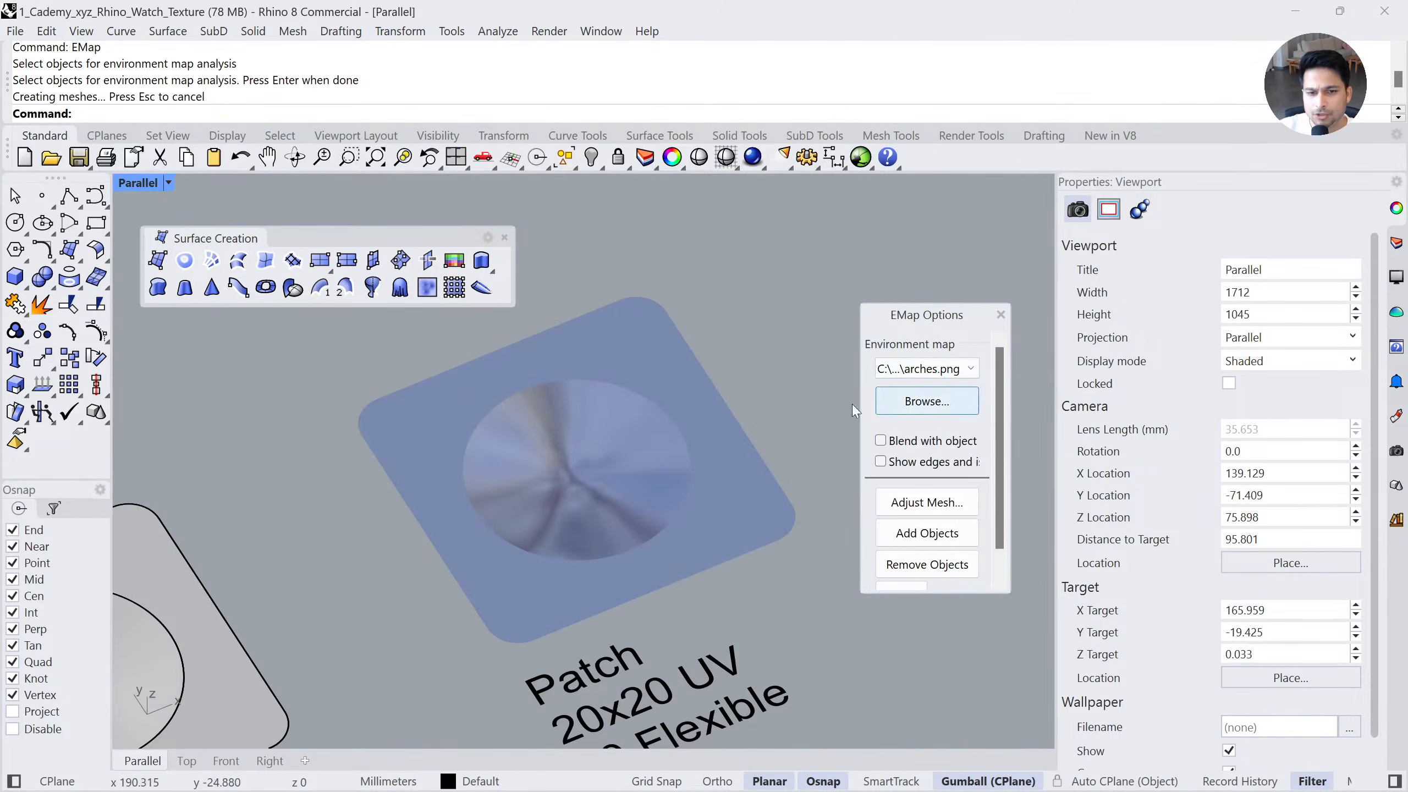
Set the environment map to polished_gold, examine the dish's reflections and end the analysis
{"action": "scroll", "coordinate": [905, 376], "scroll_direction": "down", "scroll_amount": 1}
{"action": "mouse_move", "coordinate": [772, 376]}
{"action": "right_mouse_down"}
{"action": "mouse_move", "coordinate": [755, 440]}
{"action": "mouse_move", "coordinate": [772, 401]}
{"action": "mouse_move", "coordinate": [761, 430]}
{"action": "mouse_move", "coordinate": [764, 410]}
{"action": "right_mouse_up"}
{"action": "left_click", "coordinate": [935, 374]}
{"action": "left_click", "coordinate": [935, 391]}
{"action": "key", "text": "Down"}
{"action": "key", "text": "Up"}
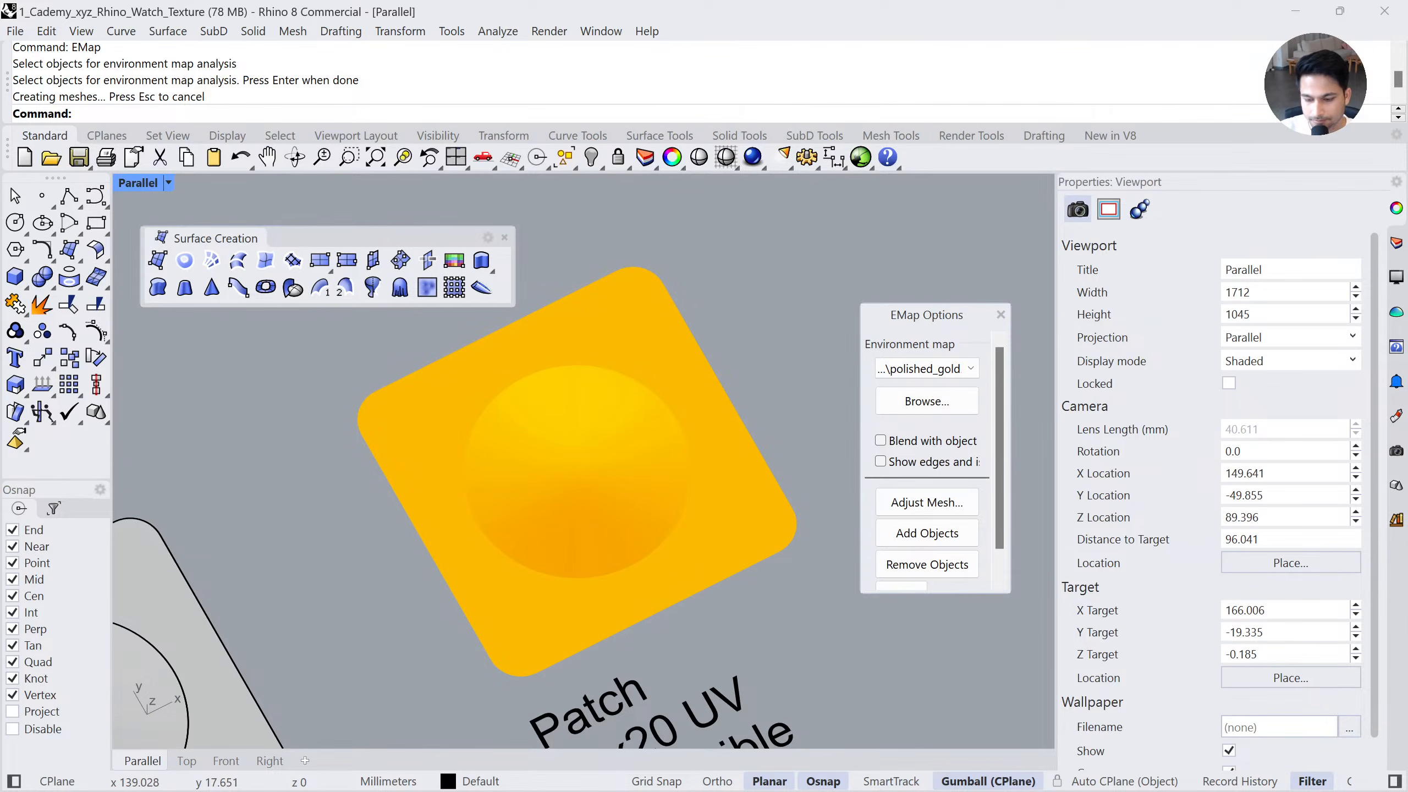
{"action": "scroll", "coordinate": [637, 443], "scroll_direction": "down", "scroll_amount": 10}
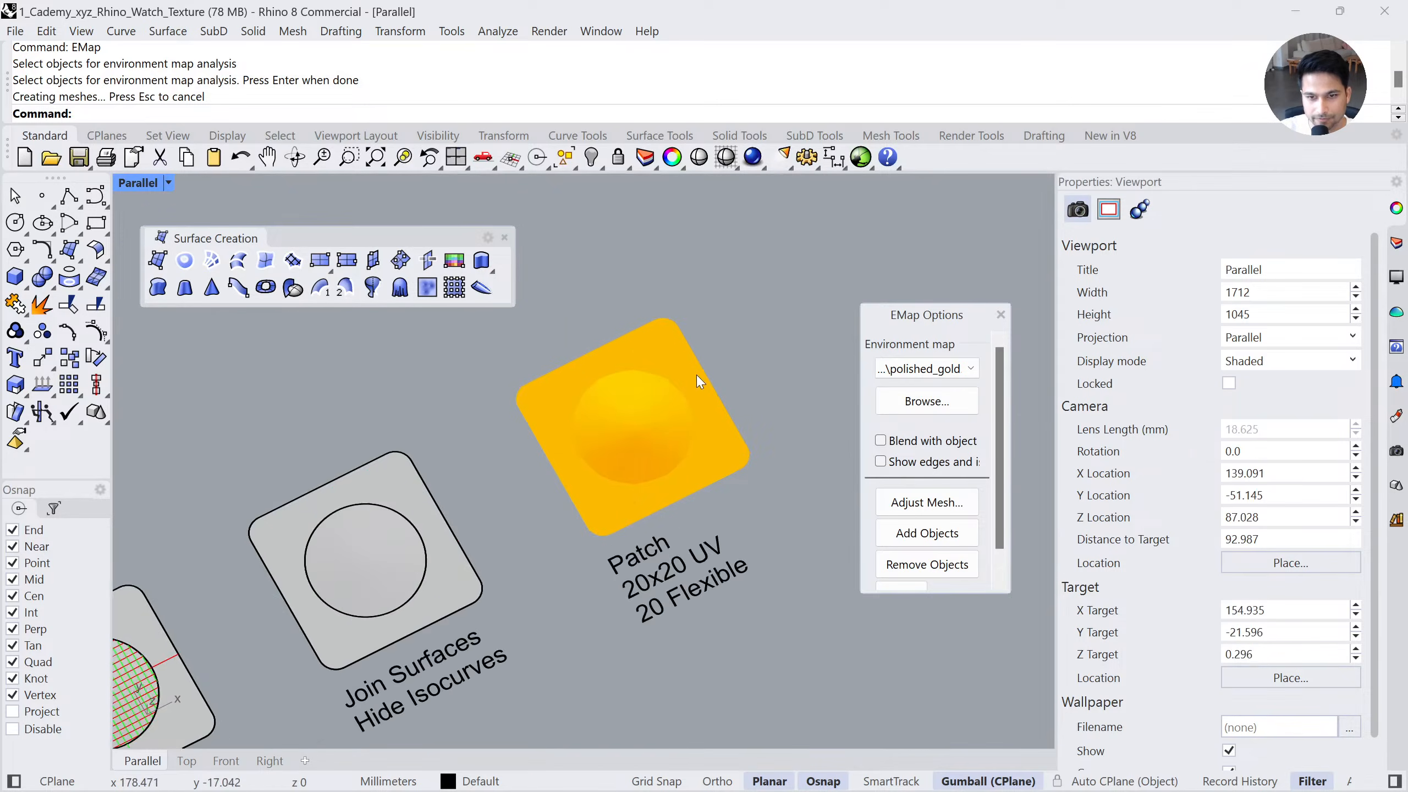
{"action": "left_click", "coordinate": [1000, 315]}
Turn on the 2 Multiple Patch layer and look over its row of rectangular samples
{"action": "right_click_drag", "start_coordinate": [636, 551], "coordinate": [703, 497]}
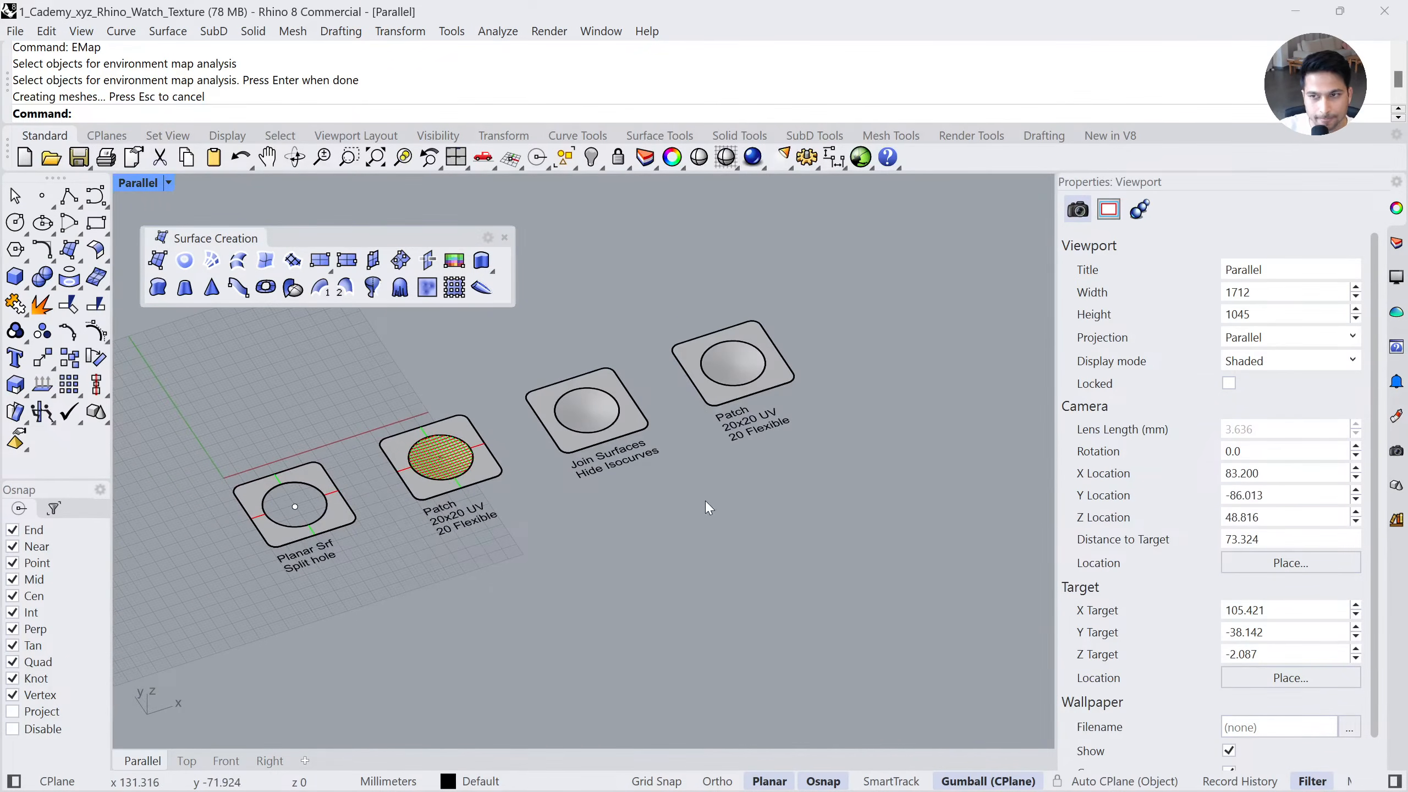
{"action": "left_click", "coordinate": [1397, 244]}
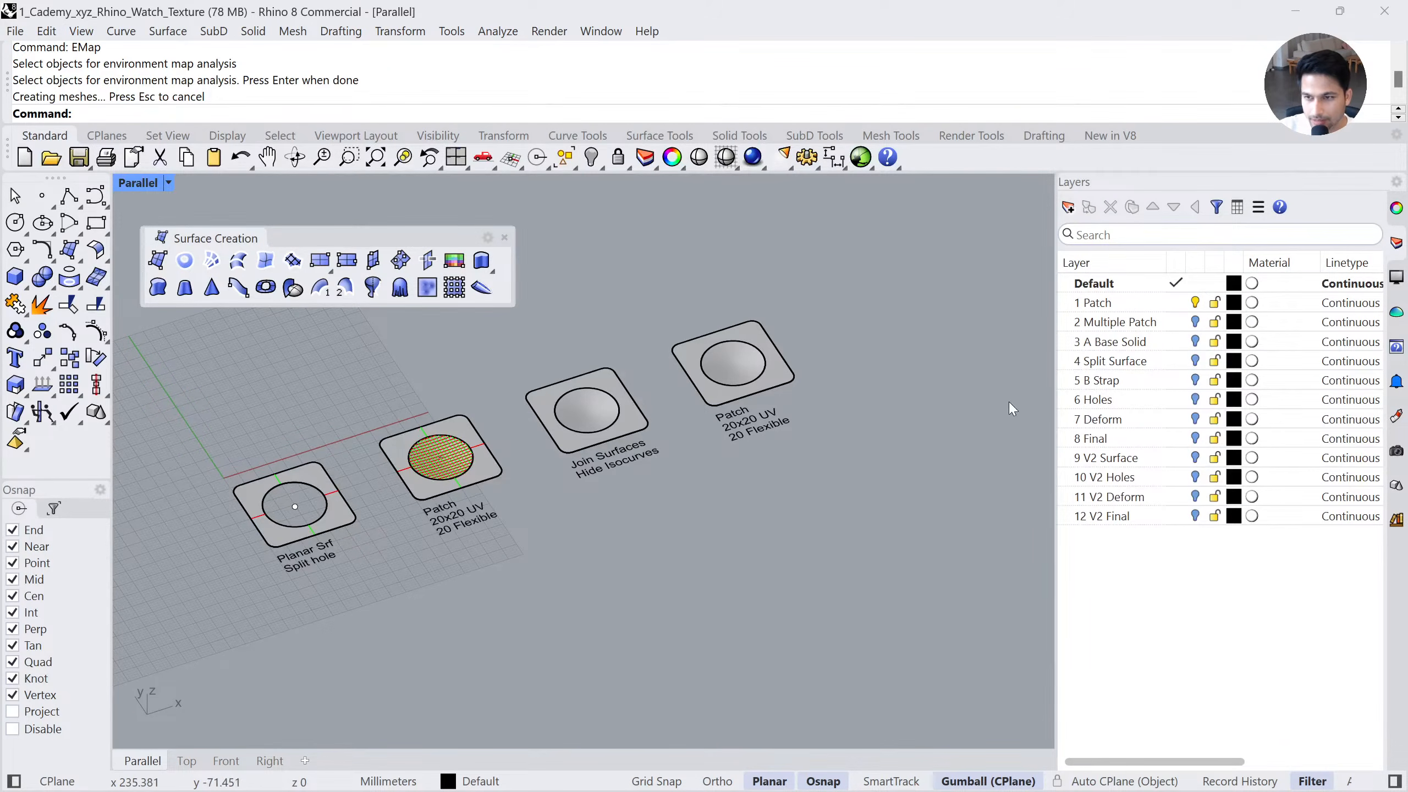
{"action": "left_click", "coordinate": [1196, 324]}
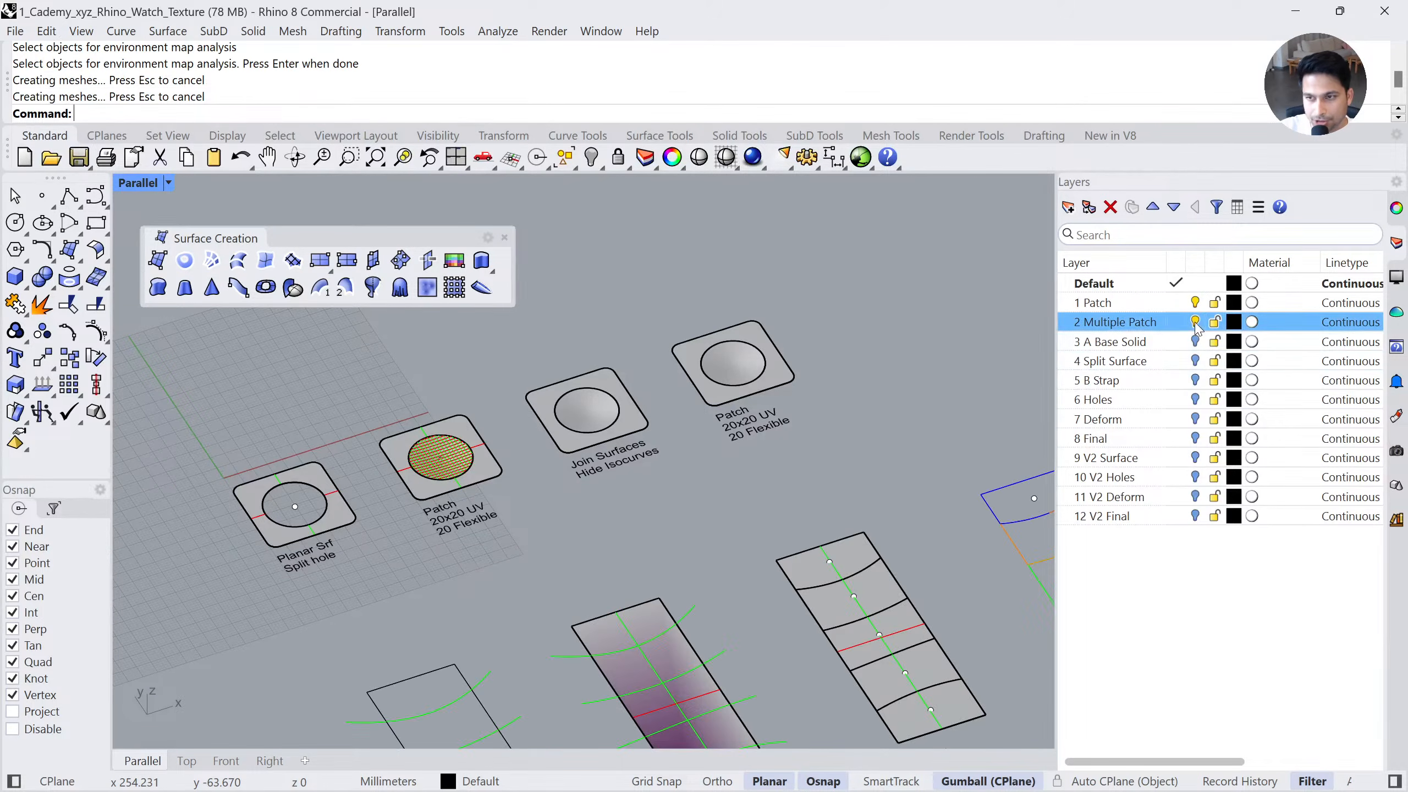
{"action": "right_click_drag", "start_coordinate": [787, 555], "coordinate": [560, 462]}
{"action": "scroll", "coordinate": [632, 397], "scroll_direction": "down", "scroll_amount": 2}
{"action": "scroll", "coordinate": [568, 467], "scroll_direction": "down", "scroll_amount": 2}
{"action": "scroll", "coordinate": [571, 460], "scroll_direction": "down", "scroll_amount": 2}
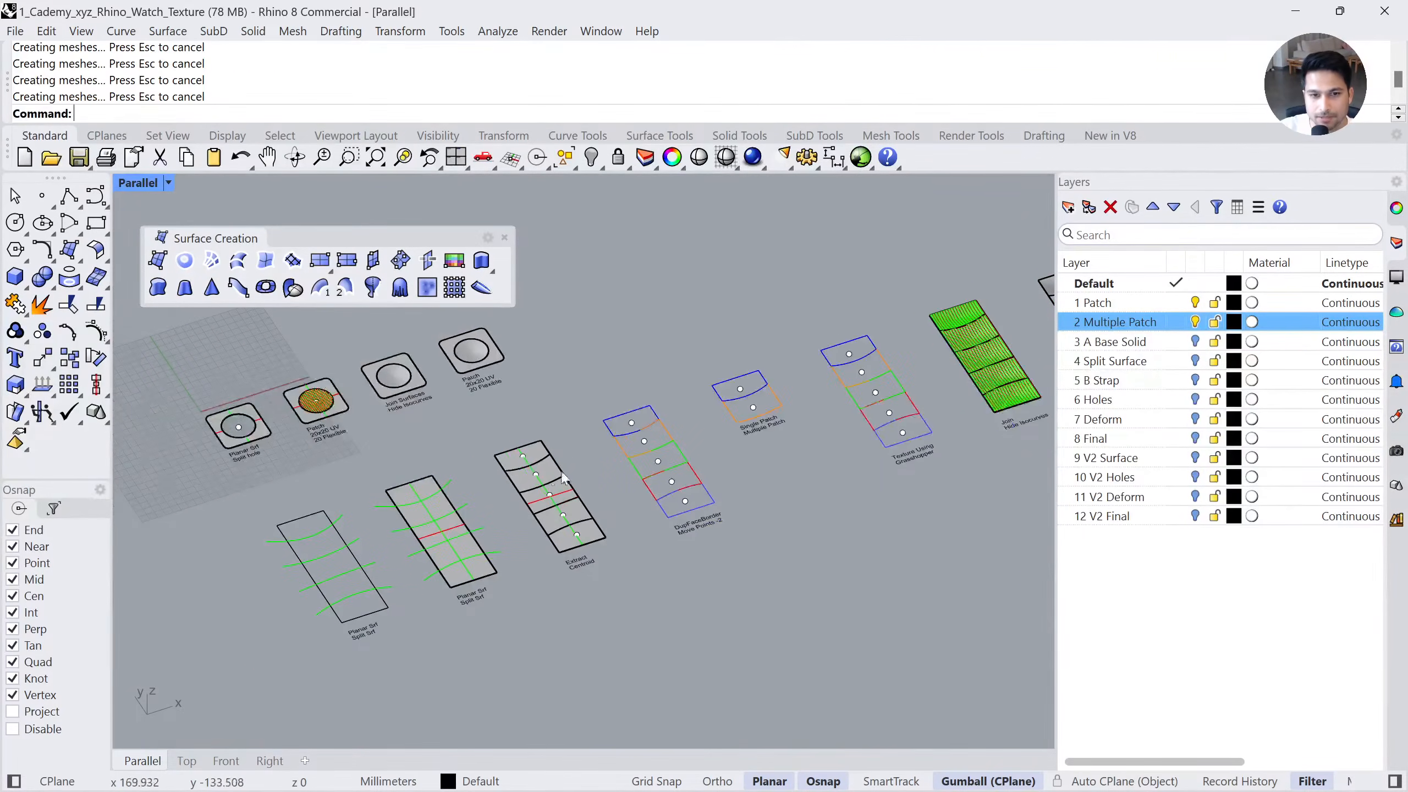
{"action": "right_click_drag", "start_coordinate": [850, 447], "coordinate": [759, 463], "text": "shift"}
{"action": "right_click_drag", "start_coordinate": [515, 522], "coordinate": [687, 488]}
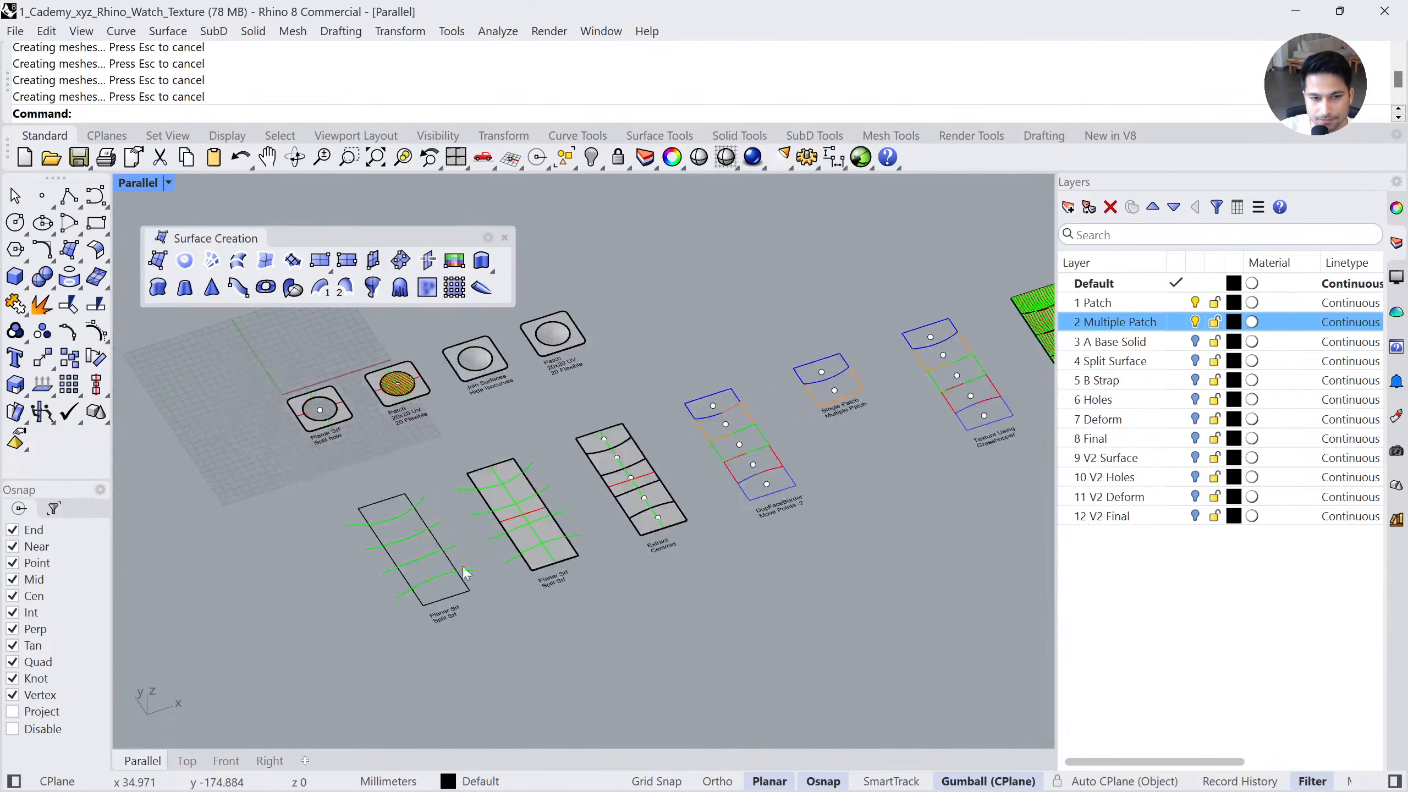
Create a planar surface from the closed rectangle in the first Planar Srf Split Srf sample
{"action": "scroll", "coordinate": [401, 583], "scroll_direction": "up", "scroll_amount": 4}
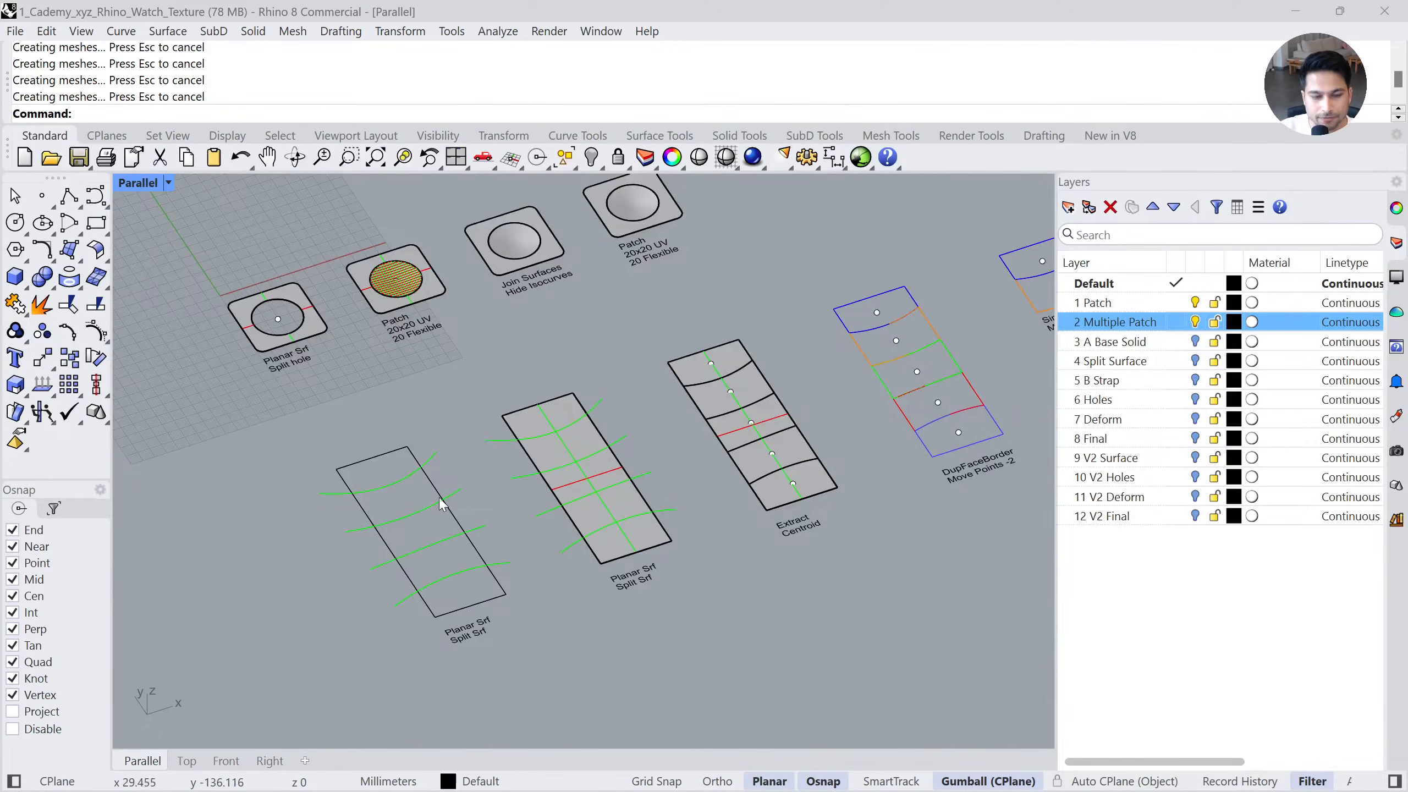
{"action": "scroll", "coordinate": [458, 487], "scroll_direction": "up", "scroll_amount": 3}
{"action": "key", "text": "F2"}
{"action": "scroll", "coordinate": [477, 522], "scroll_direction": "up", "scroll_amount": 1}
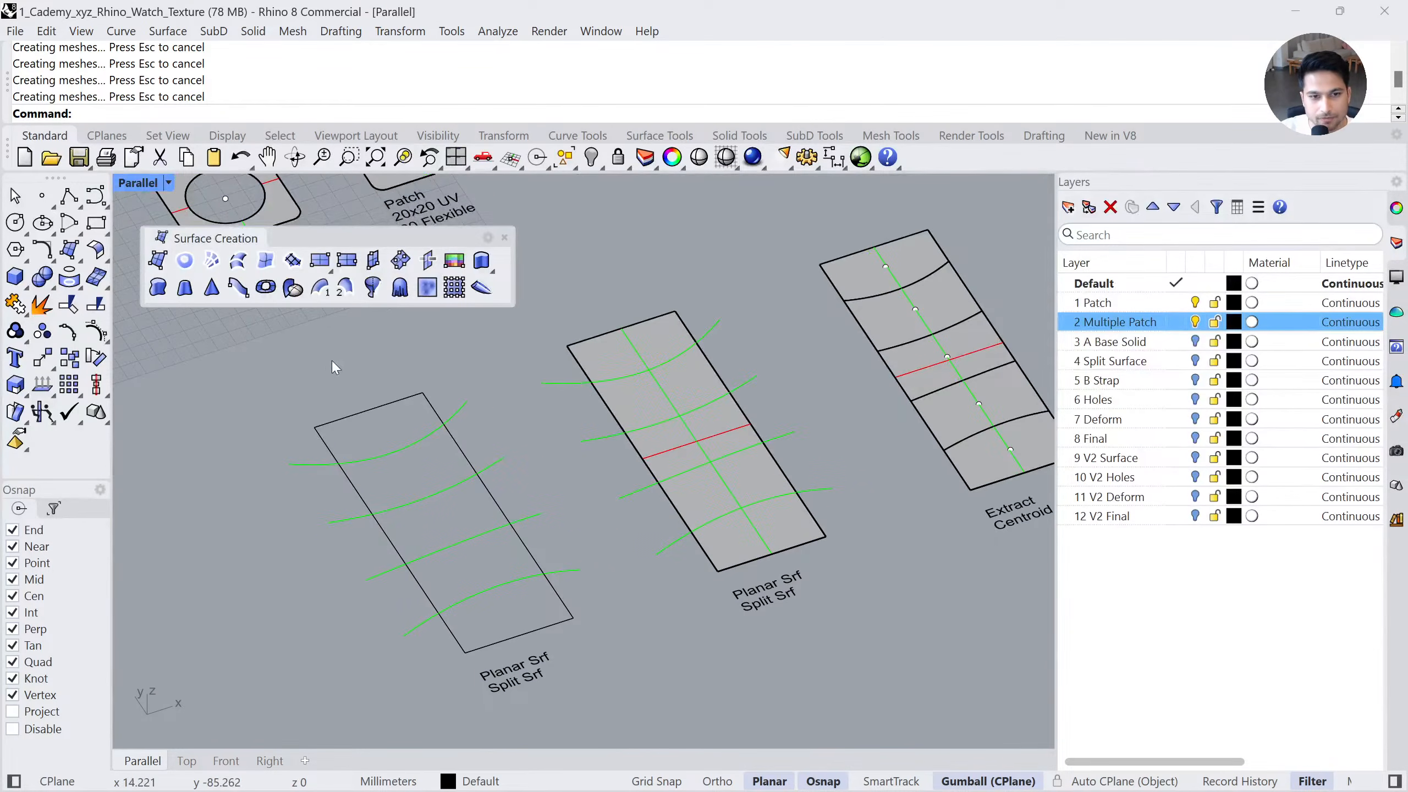
{"action": "right_click_drag", "start_coordinate": [333, 366], "coordinate": [448, 415]}
{"action": "left_click", "coordinate": [460, 411]}
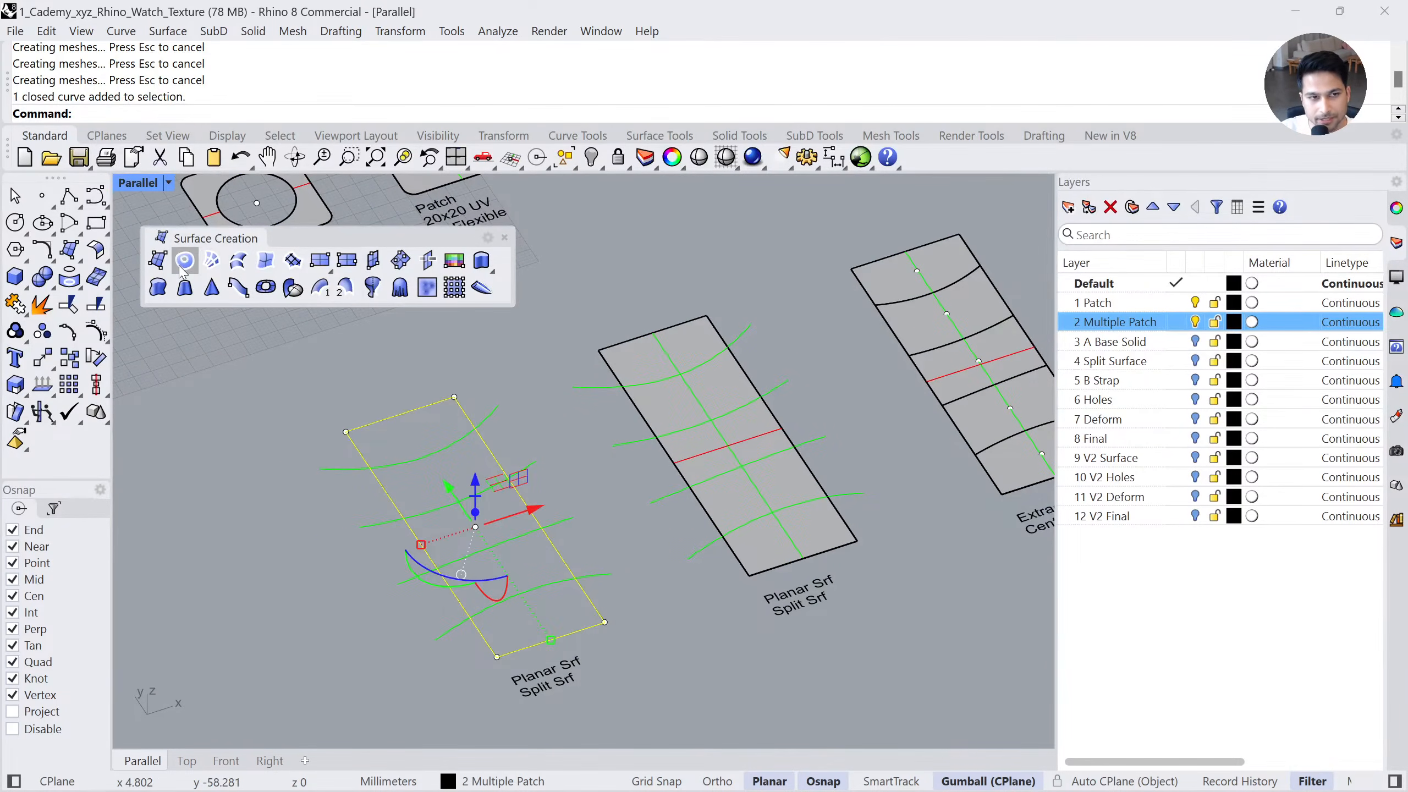
{"action": "left_click", "coordinate": [185, 286]}
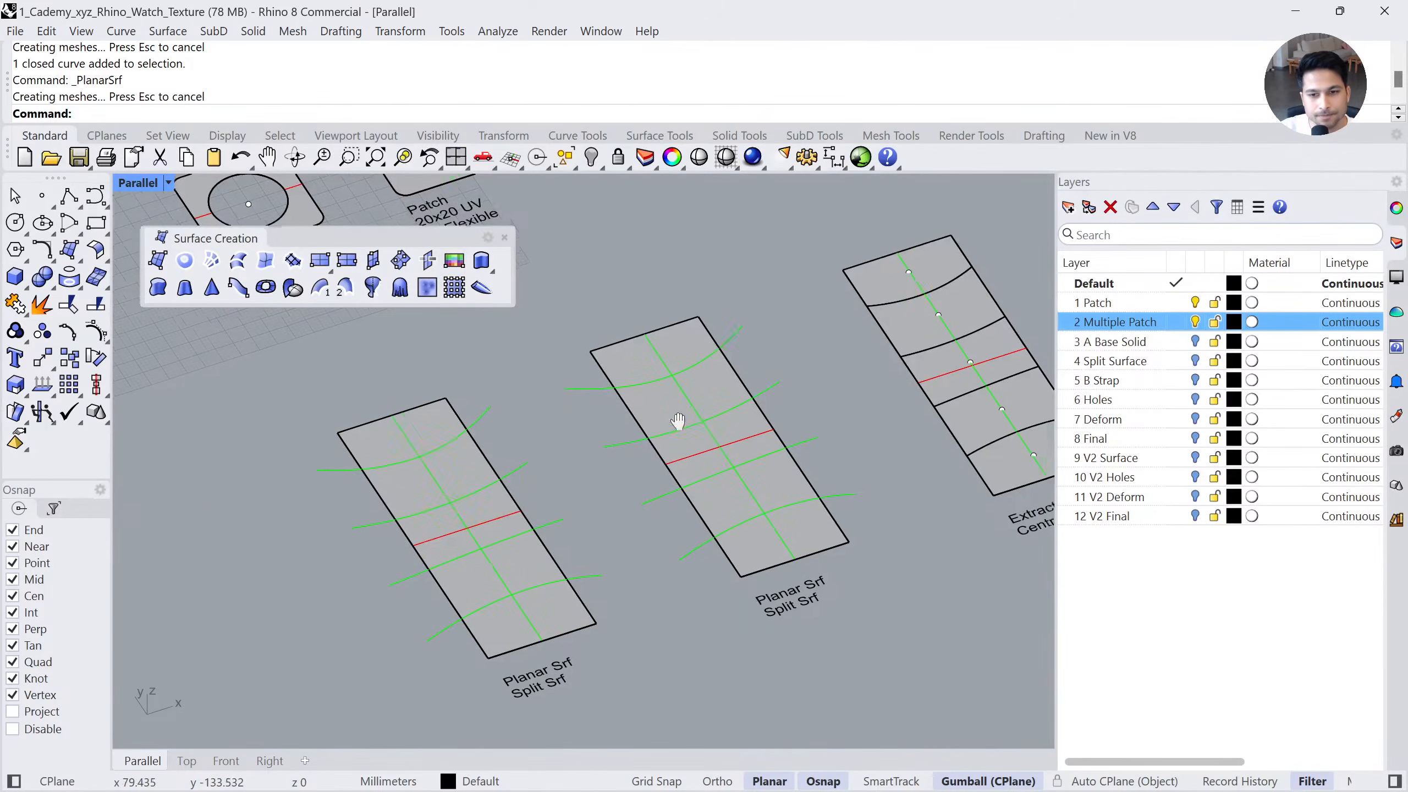
Split the planar surface of the second Planar Srf Split Srf sample with the green curves crossing it
{"action": "right_click_drag", "start_coordinate": [685, 414], "coordinate": [481, 448]}
{"action": "left_click", "coordinate": [482, 450]}
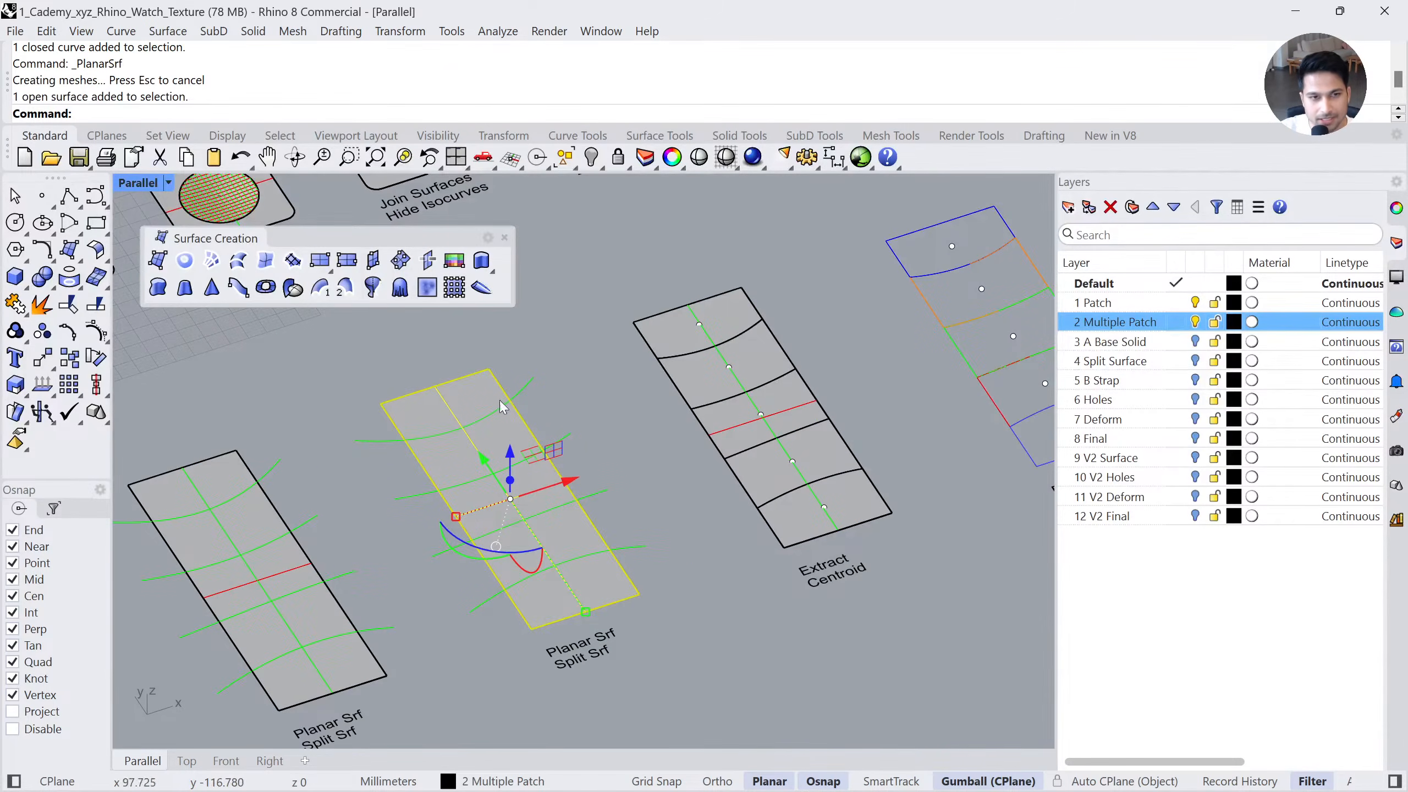
{"action": "left_click", "coordinate": [96, 307]}
{"action": "left_click", "coordinate": [428, 498]}
{"action": "left_click", "coordinate": [446, 554]}
{"action": "left_click", "coordinate": [490, 602]}
{"action": "key", "text": "Return"}
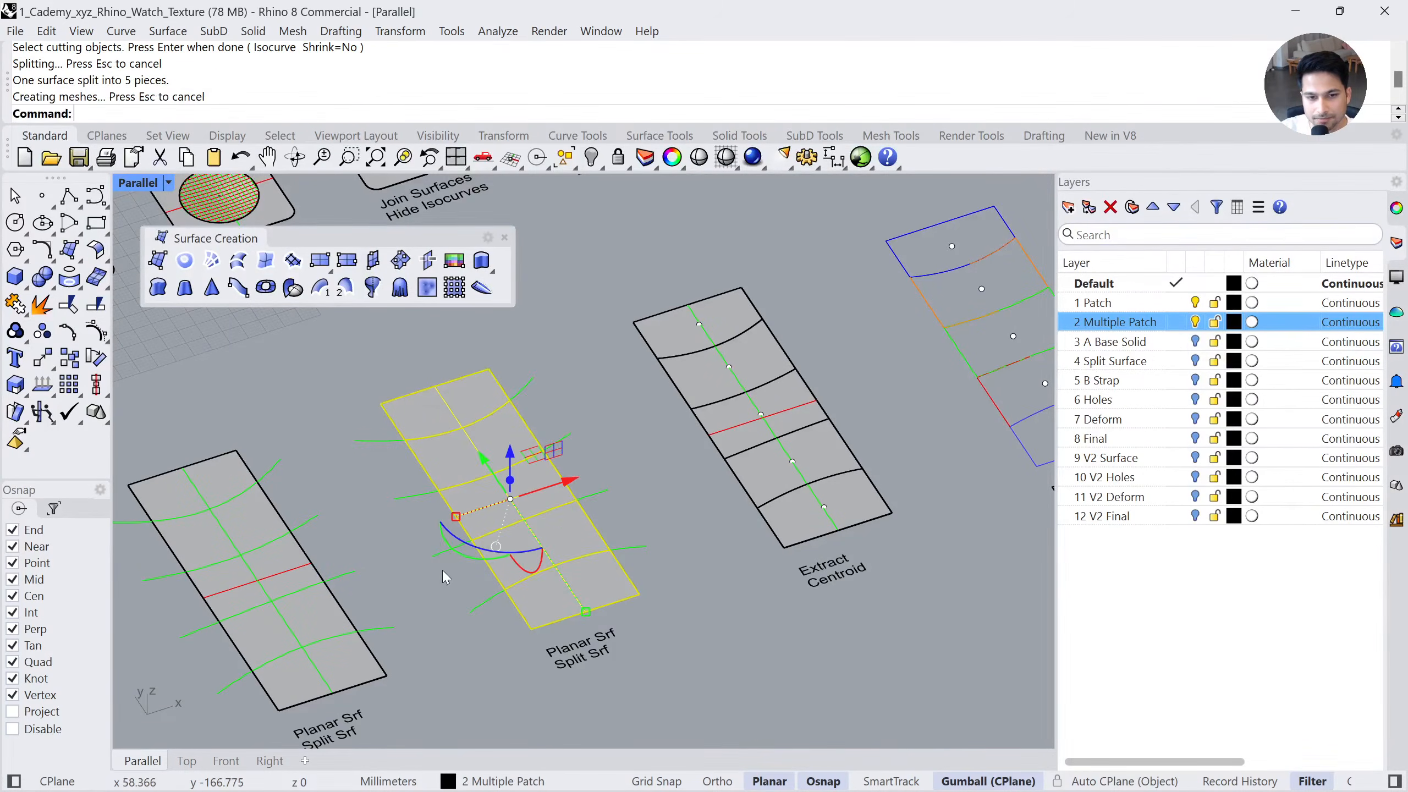
{"action": "left_click", "coordinate": [662, 485]}
Check the separate pieces of the Extract Centroid sample by selecting them one after another
{"action": "right_click_drag", "start_coordinate": [728, 446], "coordinate": [546, 548], "text": "shift"}
{"action": "left_click", "coordinate": [537, 417]}
{"action": "left_click", "coordinate": [588, 460]}
{"action": "left_click", "coordinate": [615, 501]}
{"action": "left_click", "coordinate": [641, 562]}
{"action": "left_click", "coordinate": [682, 611]}
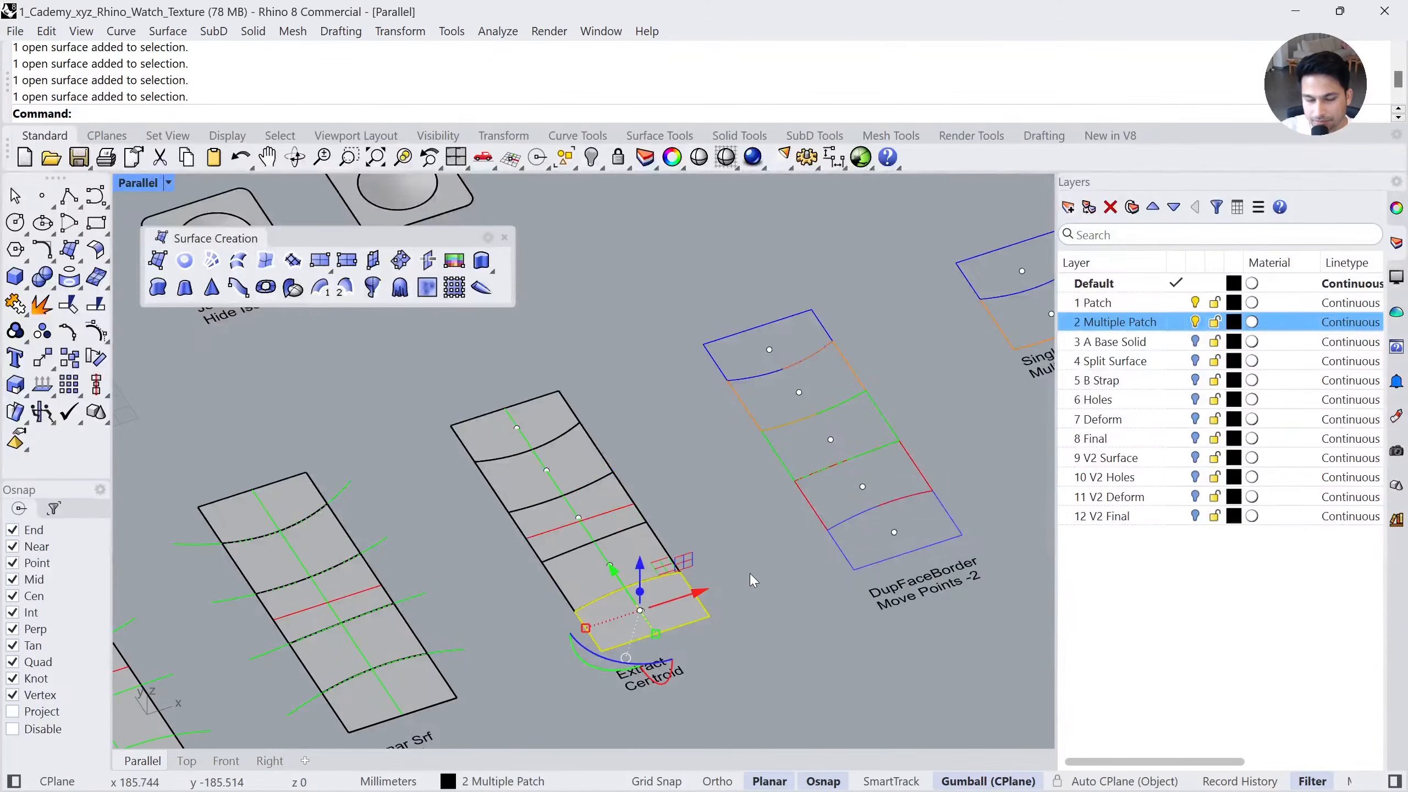
{"action": "left_click", "coordinate": [750, 575]}
Delete the centroid point on the surface piece nearest the Extract Centroid label
{"action": "scroll", "coordinate": [751, 577], "scroll_direction": "up", "scroll_amount": 2}
{"action": "right_click_drag", "start_coordinate": [750, 582], "coordinate": [712, 552], "text": "shift"}
{"action": "left_click_drag", "start_coordinate": [379, 321], "coordinate": [606, 622]}
{"action": "key", "text": "Escape"}
{"action": "left_click", "coordinate": [580, 591]}
{"action": "key", "text": "Return"}
{"action": "key", "text": "Delete"}
Place an area centroid point on the piece nearest the Extract Centroid label with AreaCentroid
{"action": "left_click", "coordinate": [42, 196]}
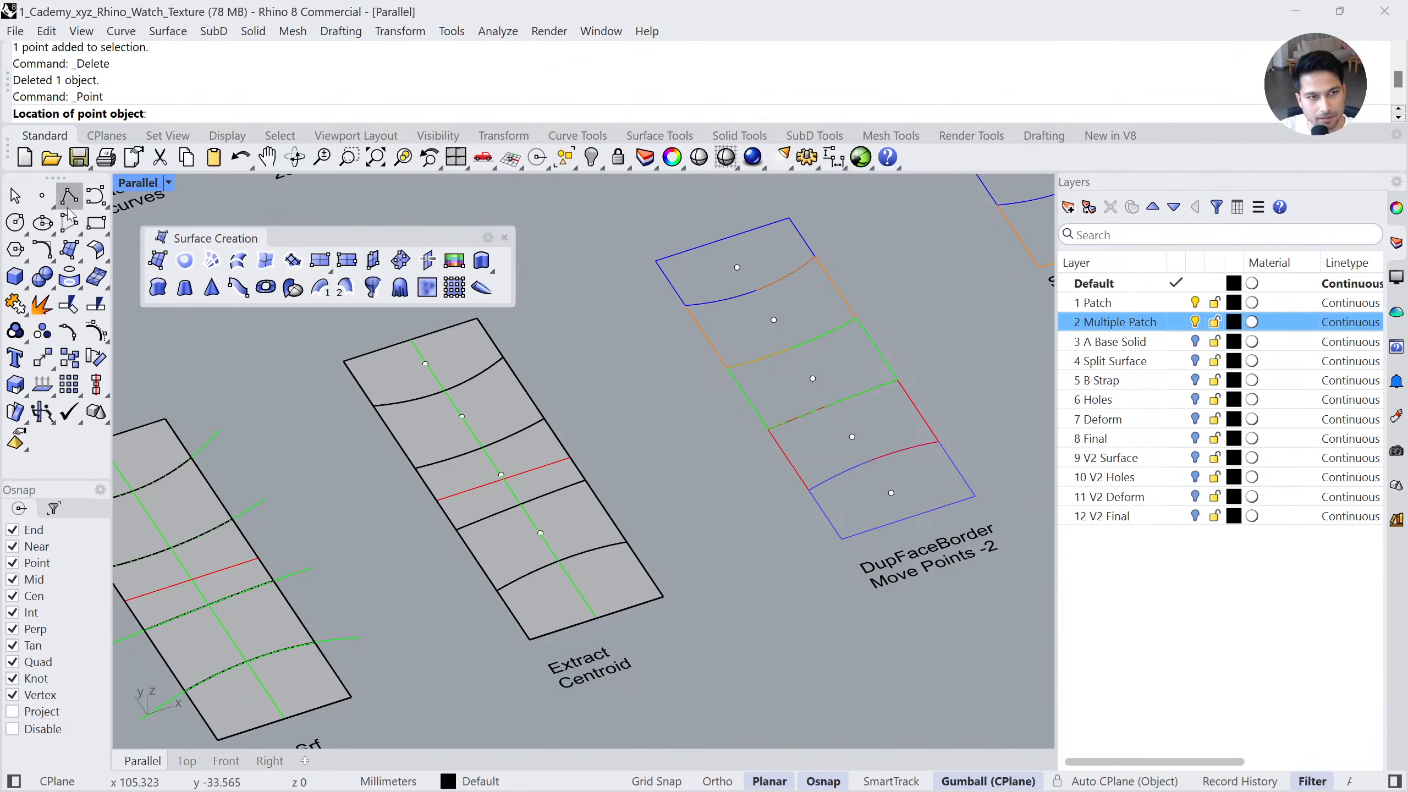
{"action": "key", "text": "Escape"}
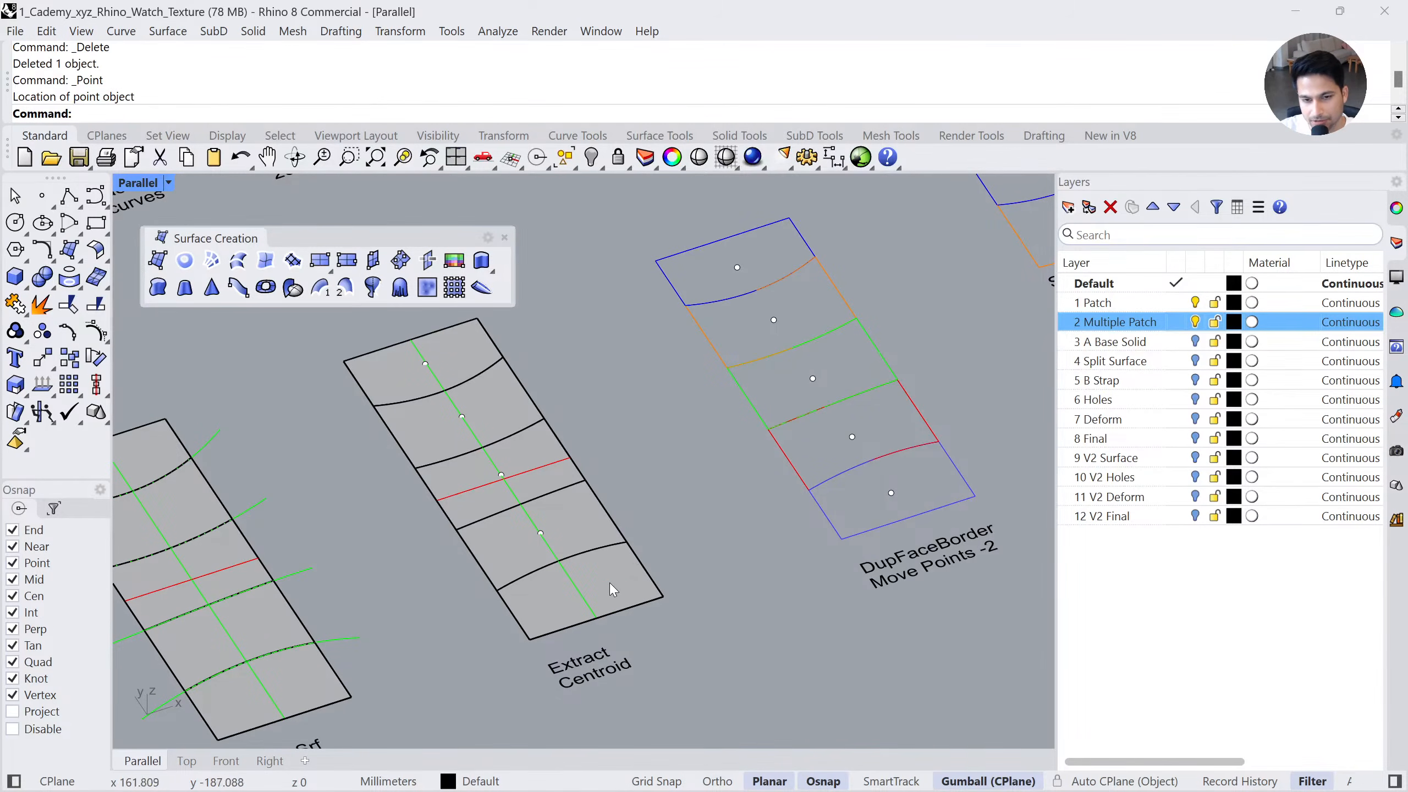
{"action": "left_click", "coordinate": [612, 586]}
{"action": "type", "text": "AreaC"}
{"action": "key", "text": "Return"}
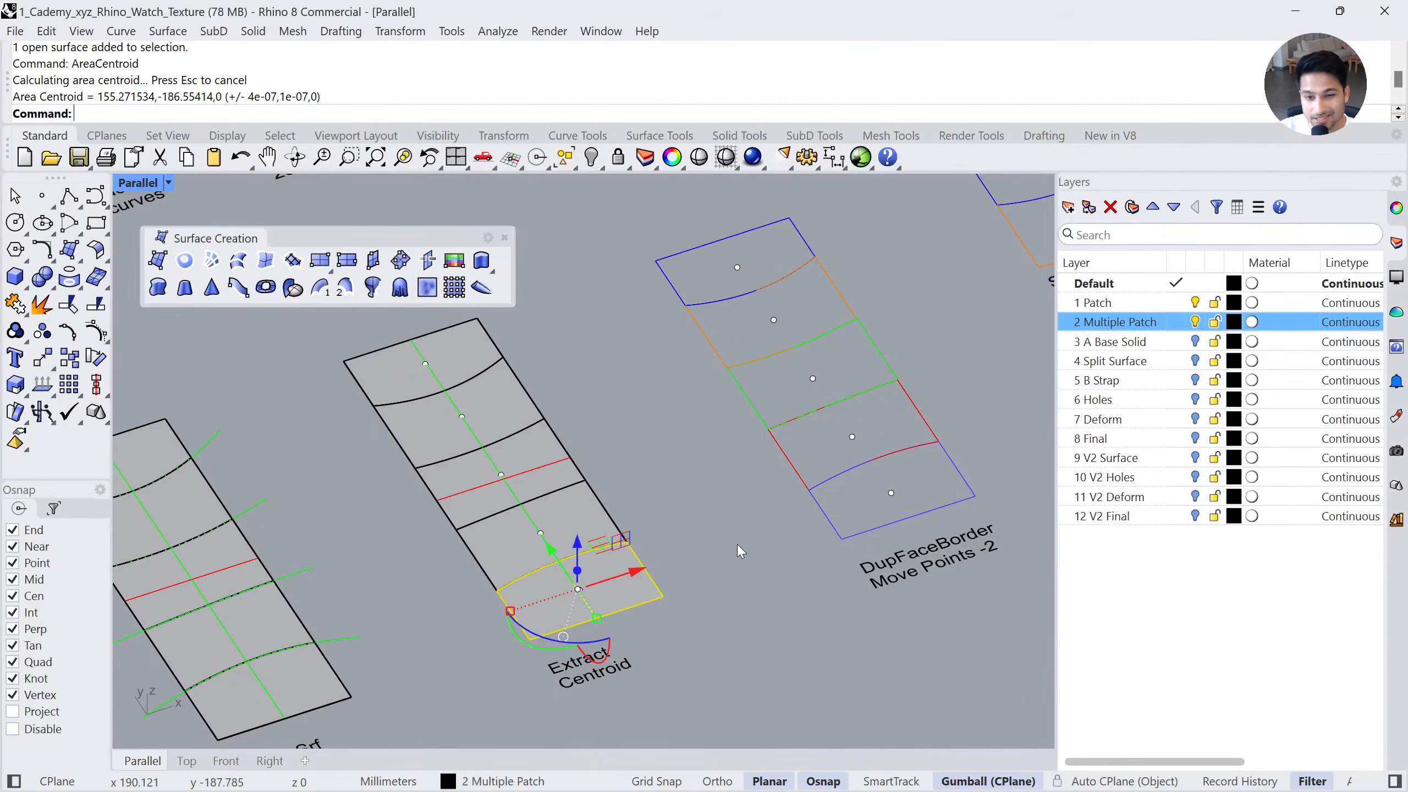
{"action": "key", "text": "Escape"}
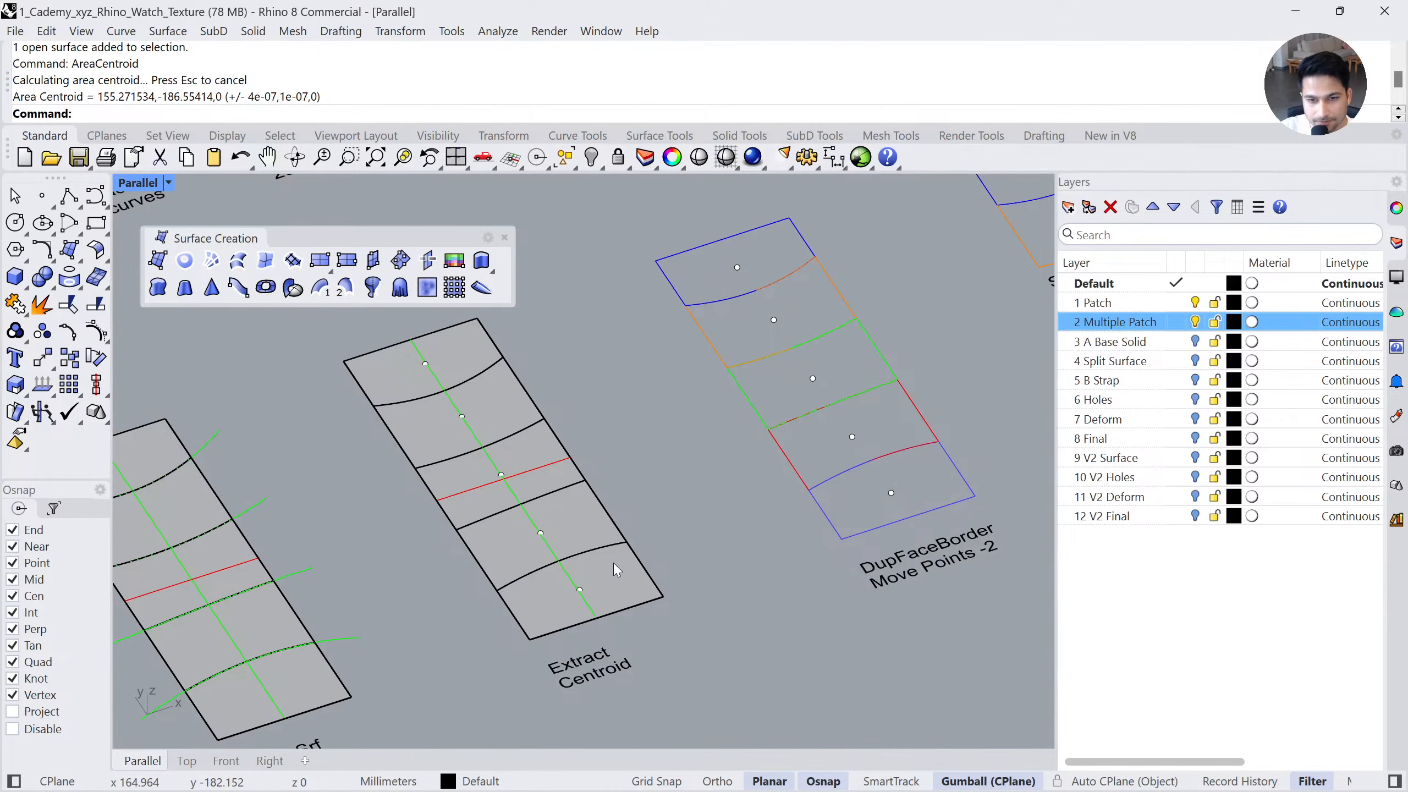
Move the surface piece farthest from the Extract Centroid label away from the rest of the strip
{"action": "right_click_drag", "start_coordinate": [742, 450], "coordinate": [586, 542], "text": "shift"}
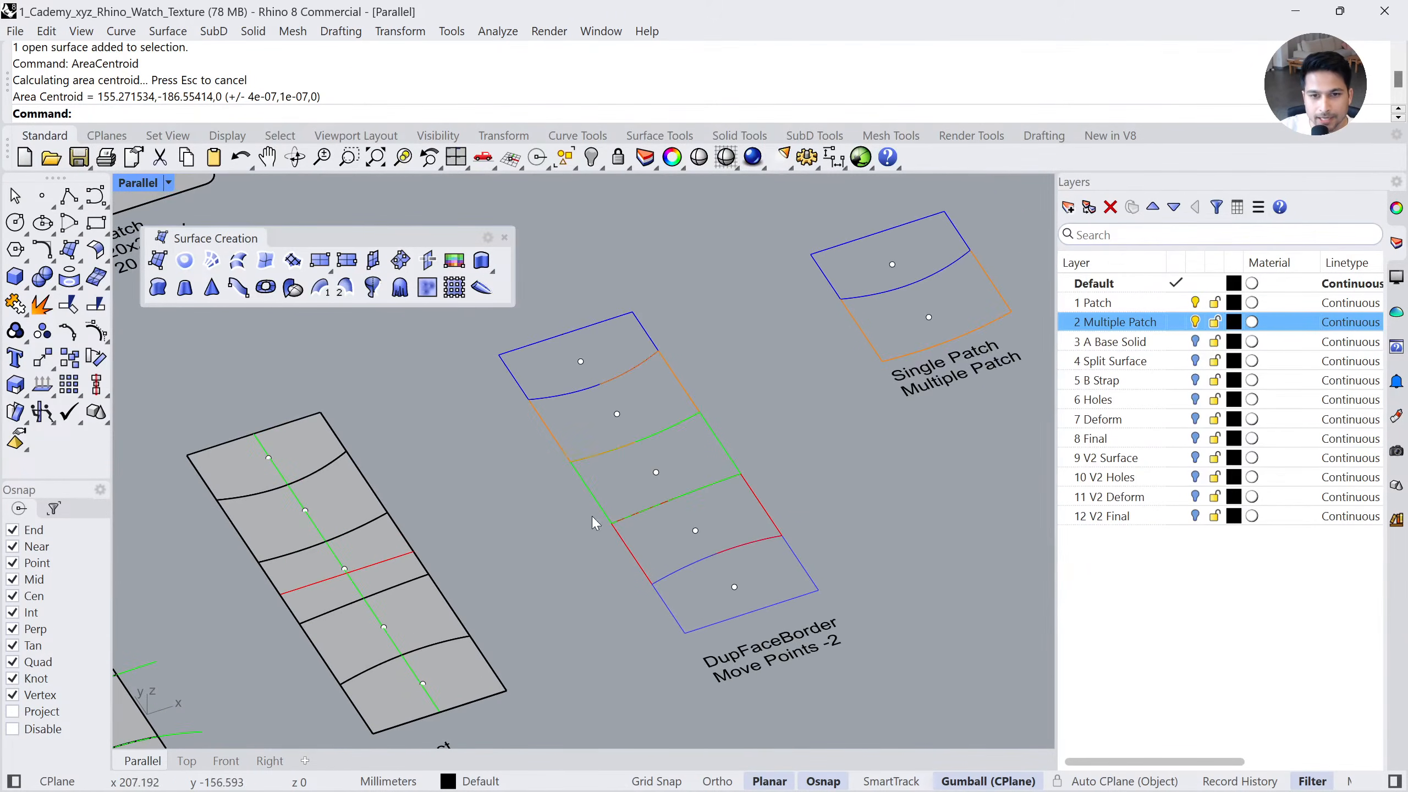
{"action": "right_click_drag", "start_coordinate": [327, 482], "coordinate": [490, 454], "text": "shift"}
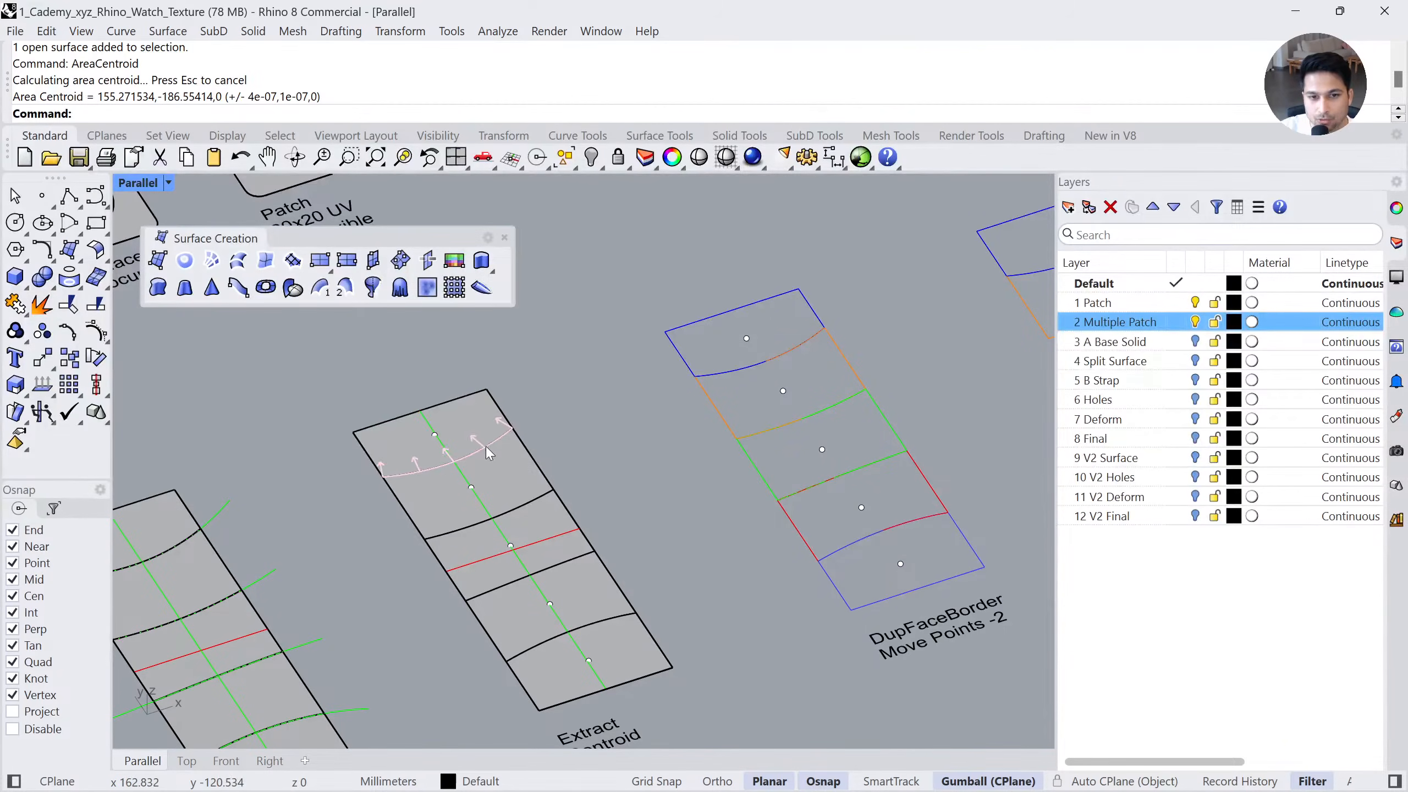
{"action": "left_click_drag", "start_coordinate": [411, 462], "coordinate": [564, 419]}
{"action": "left_click", "coordinate": [563, 418]}
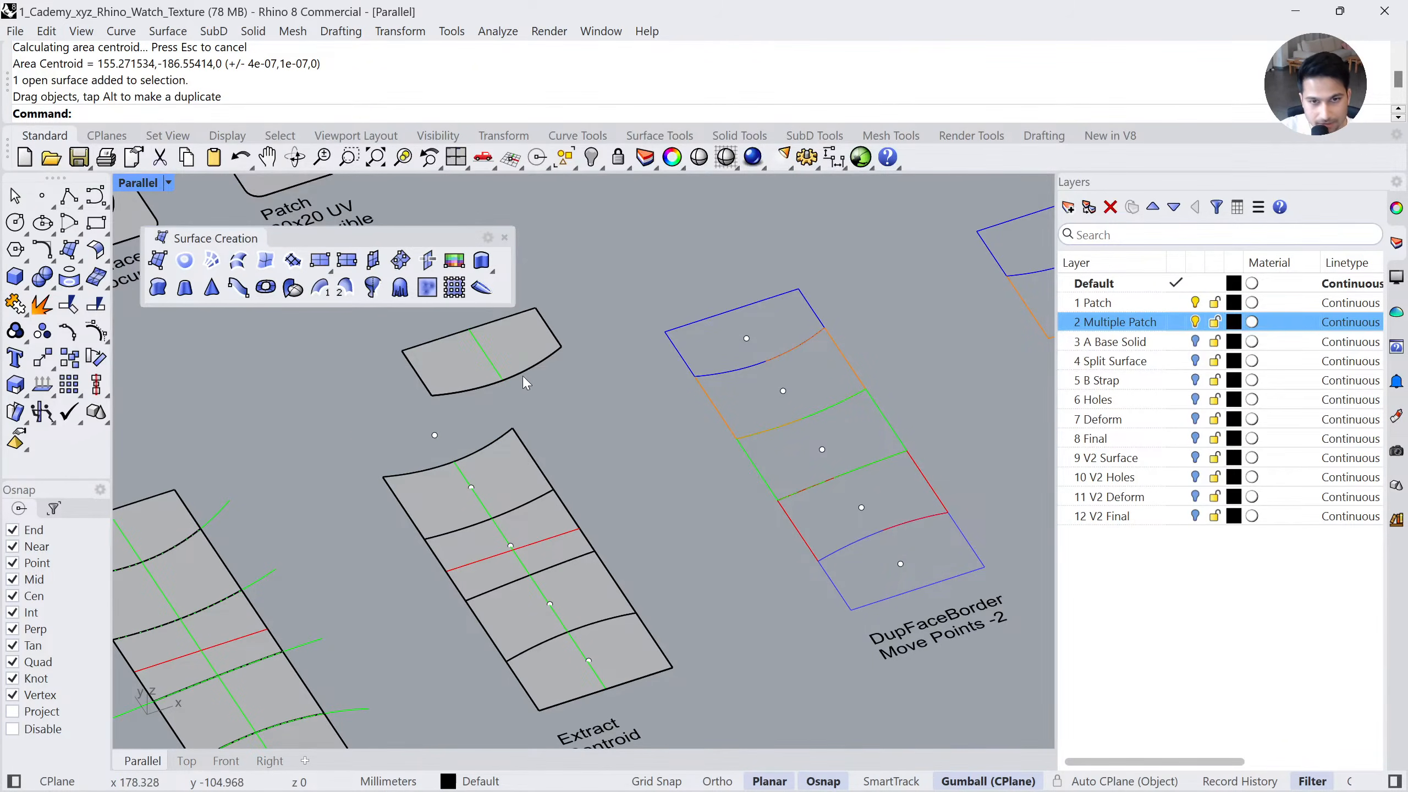
Undo the move of the surface piece and close the surface creation tools
{"action": "key", "text": "ctrl+z"}
{"action": "left_click", "coordinate": [600, 439]}
{"action": "left_click", "coordinate": [504, 237]}
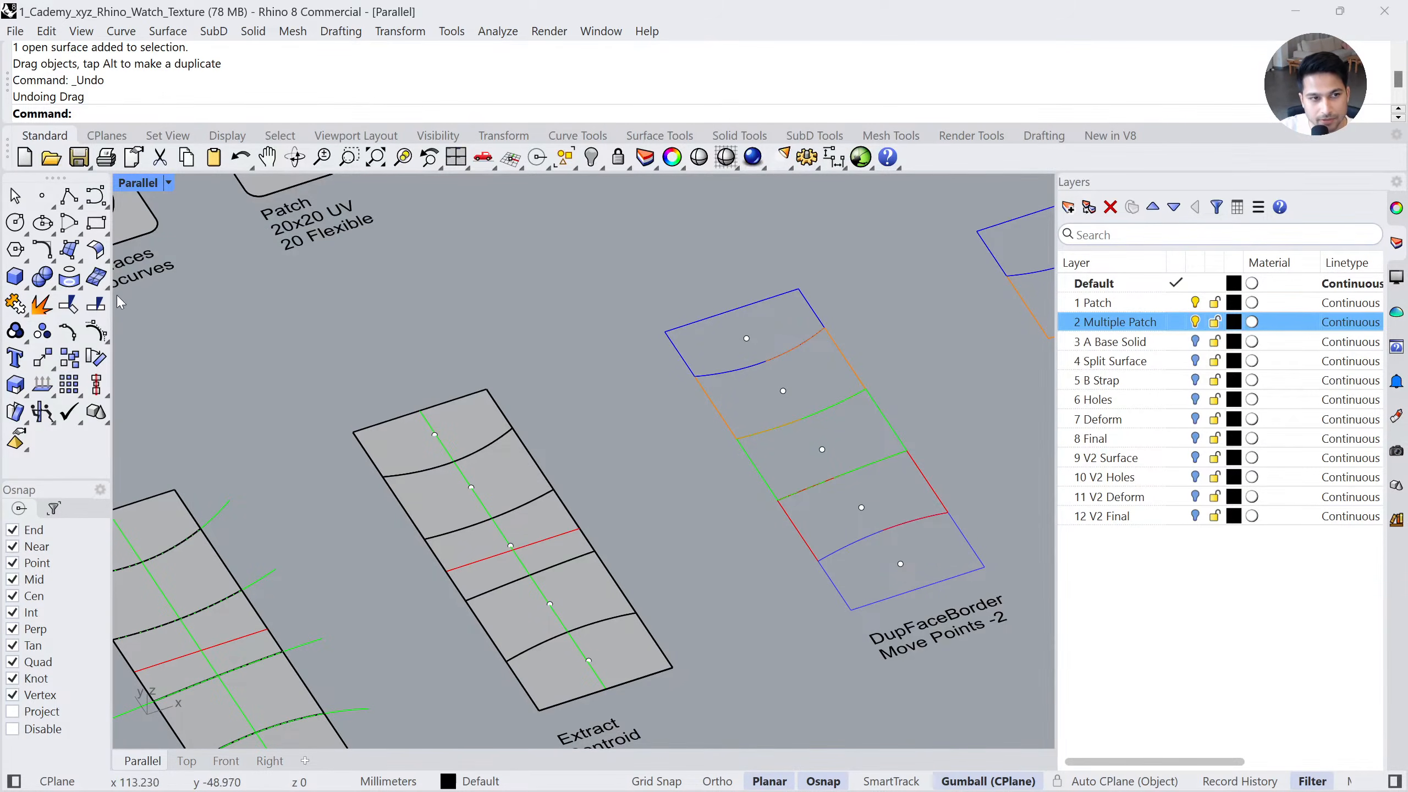
Duplicate the three straight outer edges of the surface piece farthest from the Extract Centroid label with DupEdge
{"action": "left_click", "coordinate": [78, 284]}
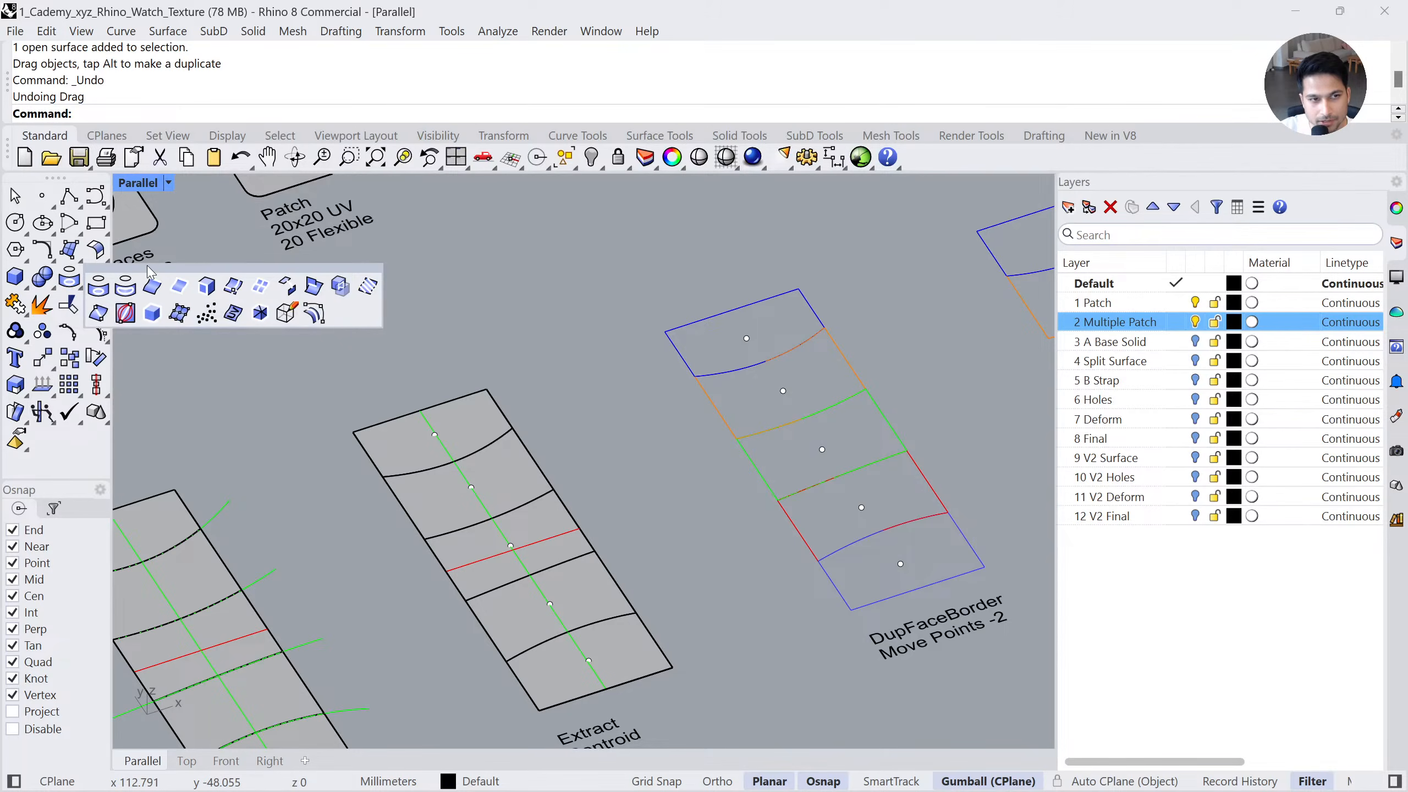
{"action": "left_click_drag", "start_coordinate": [146, 266], "coordinate": [192, 258]}
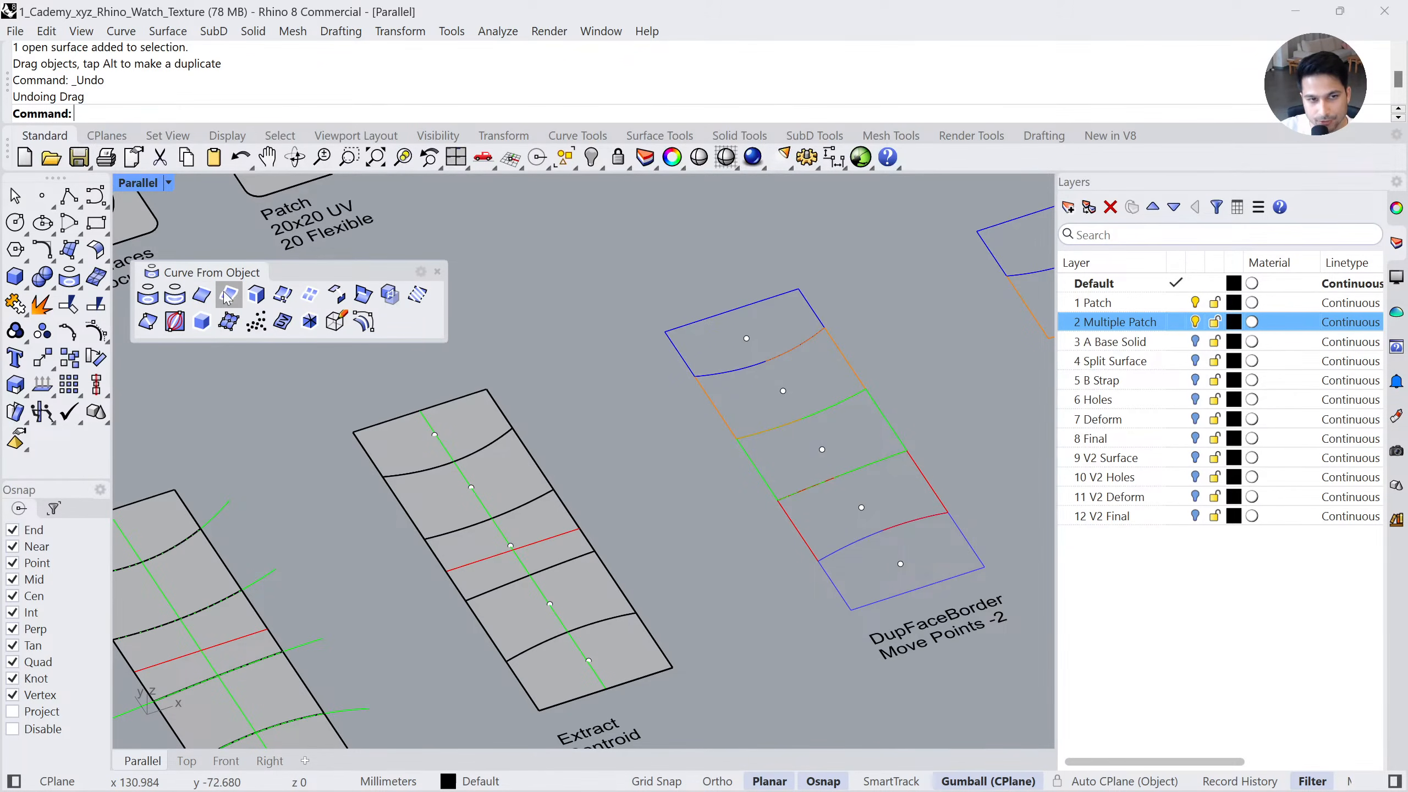
{"action": "left_click", "coordinate": [209, 299]}
{"action": "left_click", "coordinate": [440, 404]}
{"action": "left_click", "coordinate": [368, 456]}
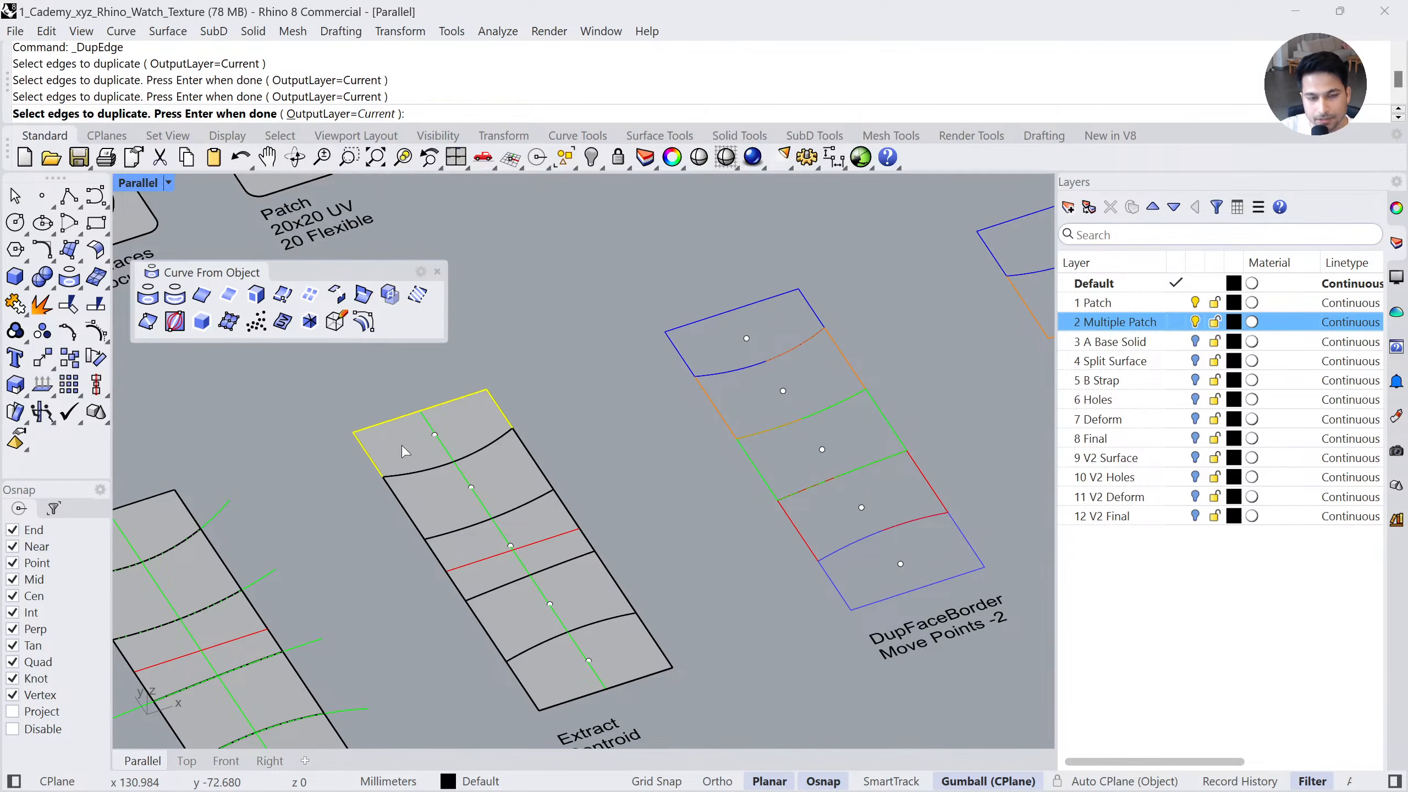
{"action": "key", "text": "Return"}
Move the duplicated edges away from the strip, and undo both the move and the edge duplication
{"action": "left_click_drag", "start_coordinate": [457, 389], "coordinate": [540, 289]}
{"action": "left_click", "coordinate": [579, 357]}
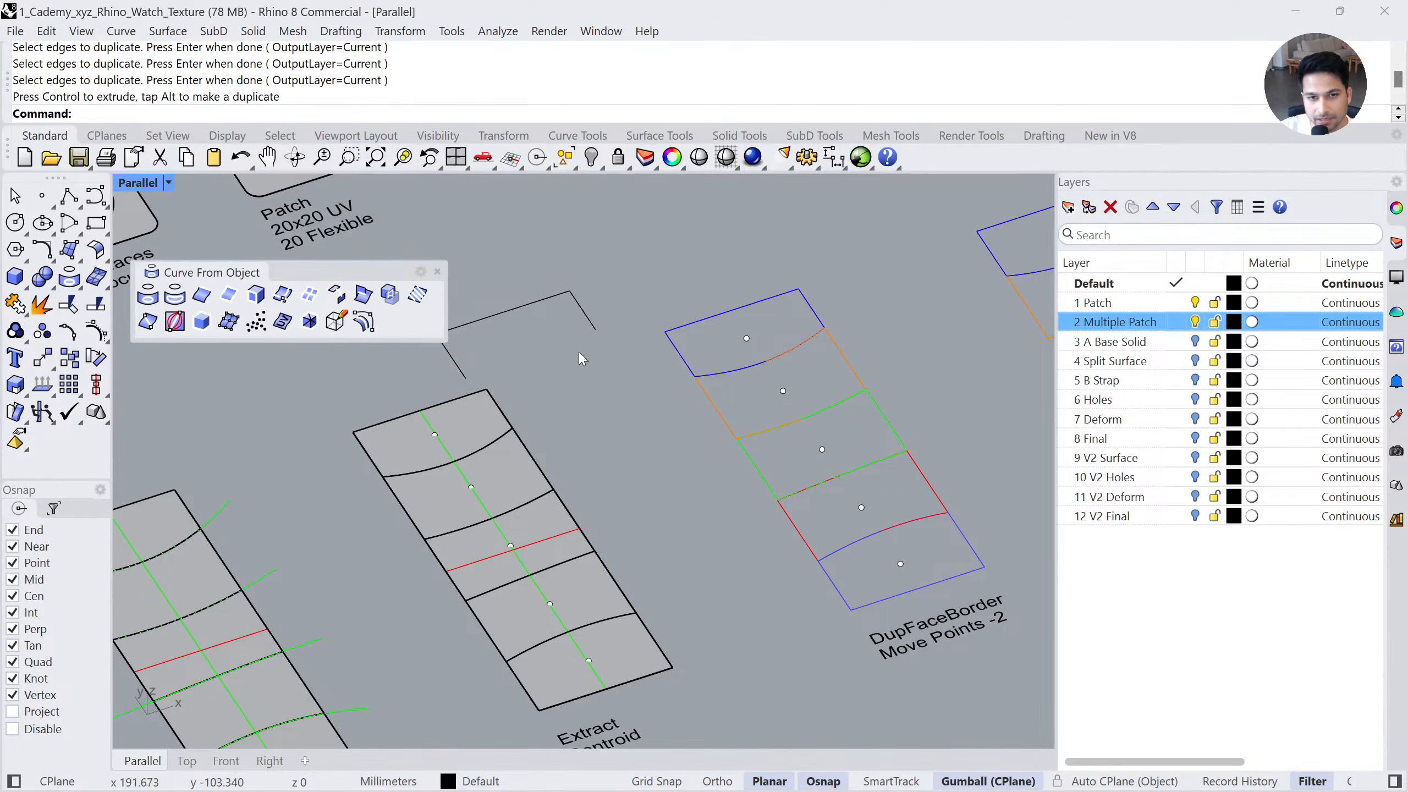
{"action": "left_click", "coordinate": [588, 318]}
{"action": "key", "text": "ctrl+z"}
{"action": "key", "text": "ctrl+z"}
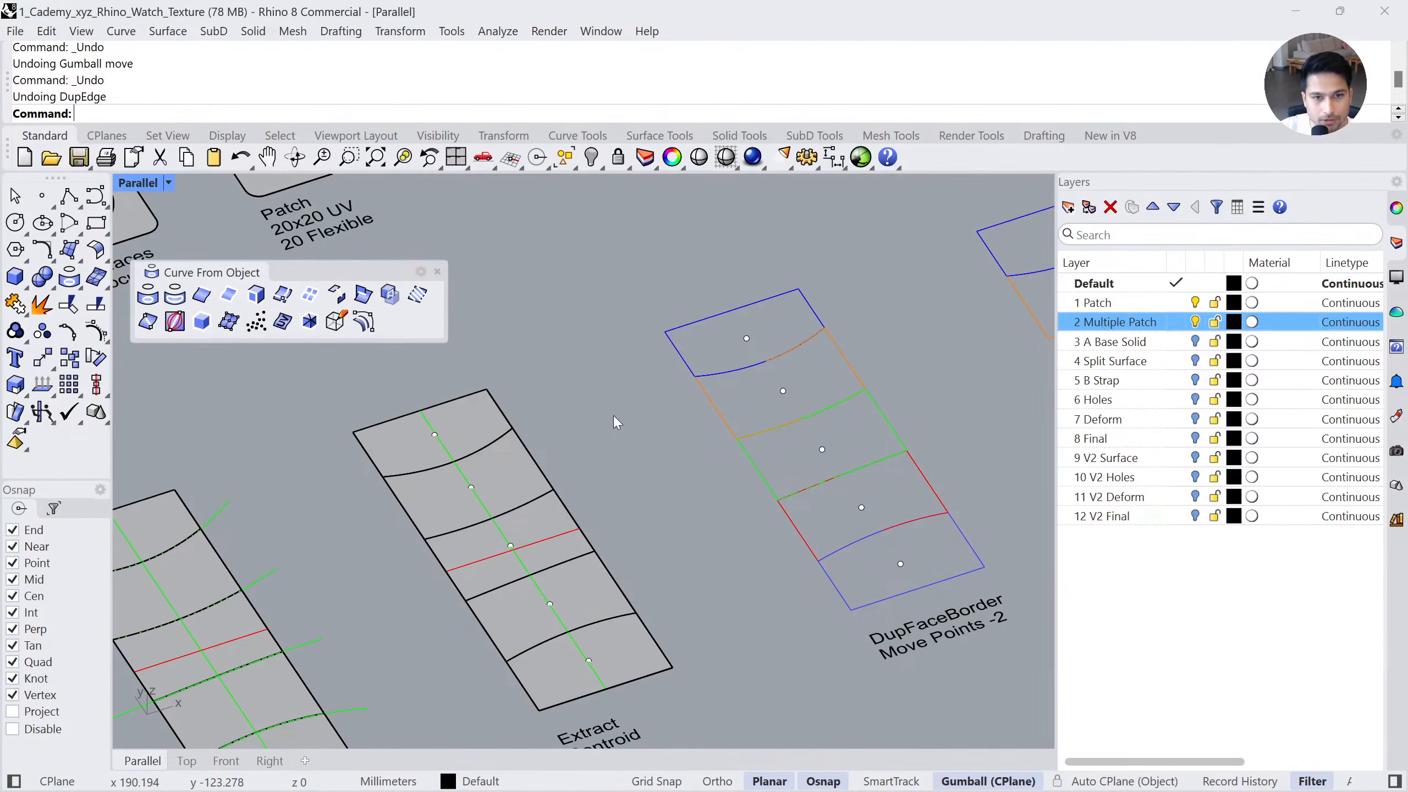
Duplicate the border of the surface piece farthest from the Extract Centroid label with DupFaceBorder, move the curve aside and undo that move
{"action": "left_click", "coordinate": [258, 300]}
{"action": "left_click", "coordinate": [417, 436]}
{"action": "key", "text": "Return"}
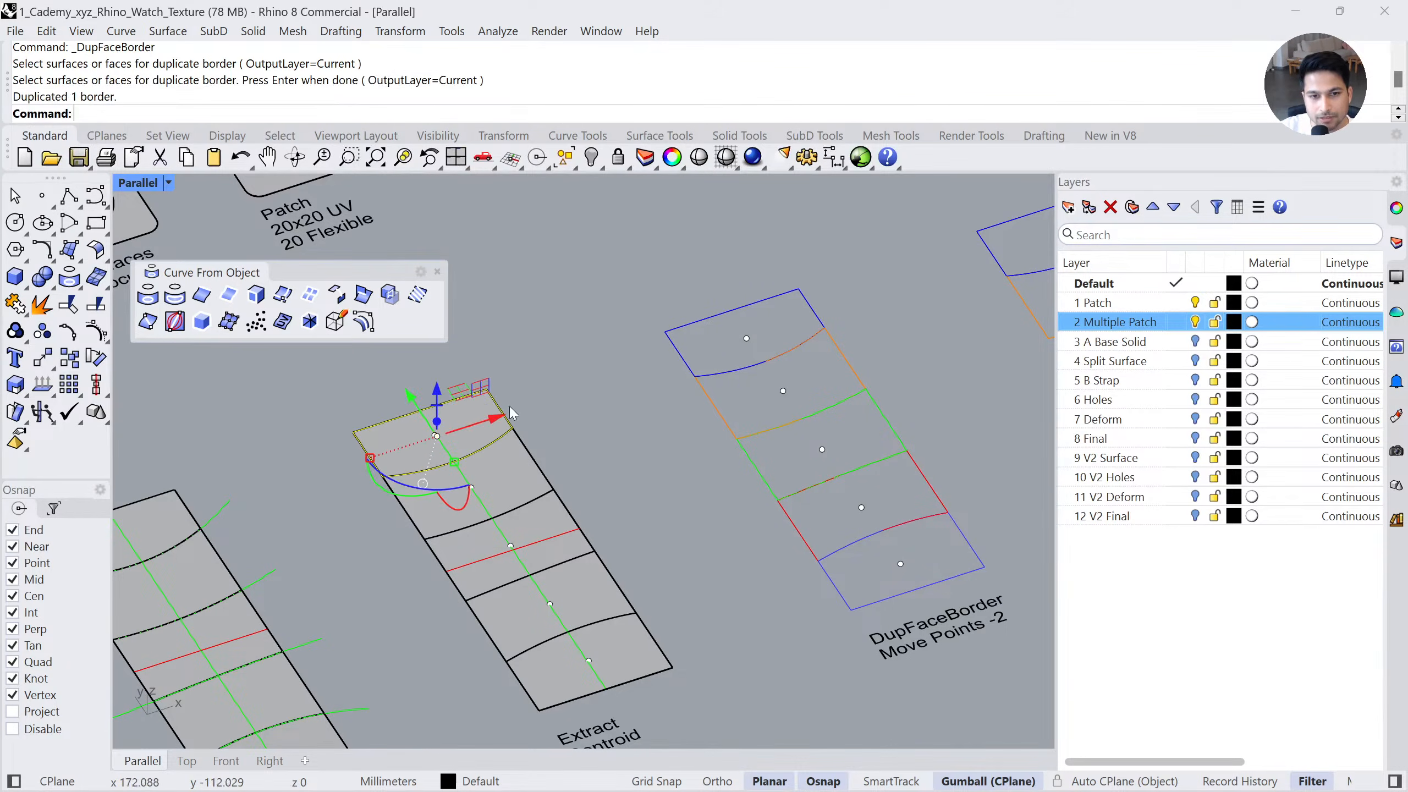
{"action": "left_click_drag", "start_coordinate": [465, 395], "coordinate": [569, 277]}
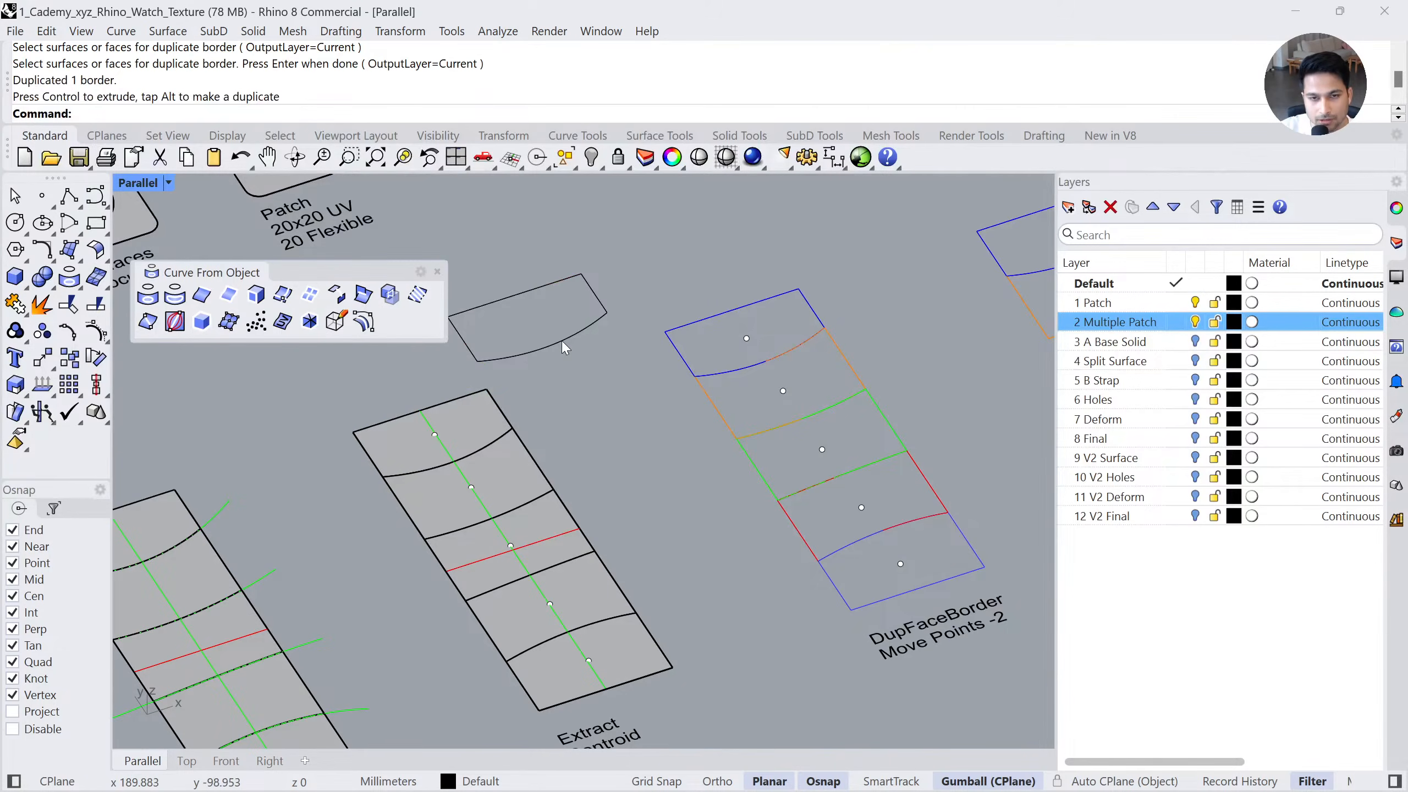
{"action": "key", "text": "ctrl+z"}
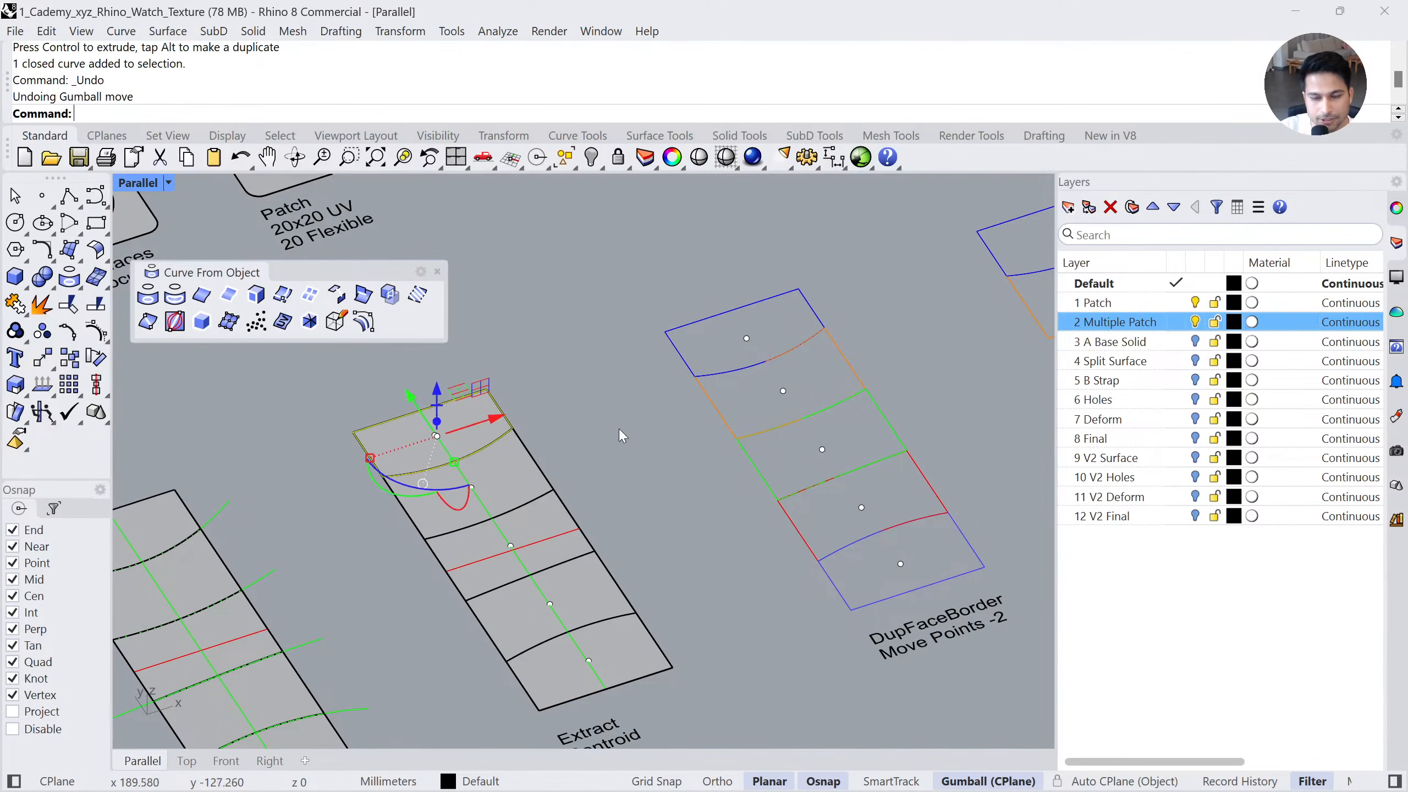
Check the closed border curve farthest from the DupFaceBorder label by selecting it
{"action": "right_click_drag", "start_coordinate": [761, 406], "coordinate": [516, 419]}
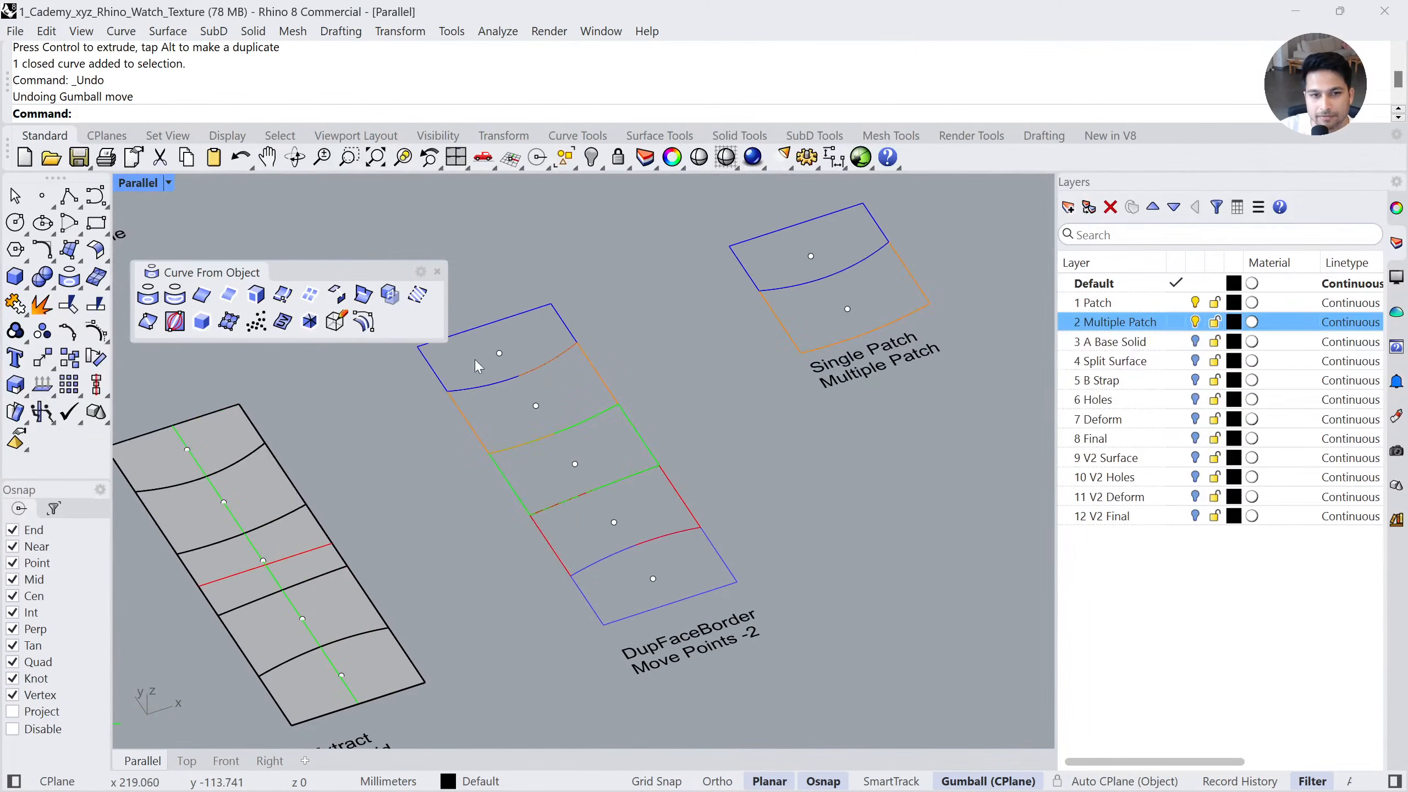
{"action": "left_click", "coordinate": [438, 271]}
{"action": "left_click", "coordinate": [526, 315]}
{"action": "left_click", "coordinate": [660, 383]}
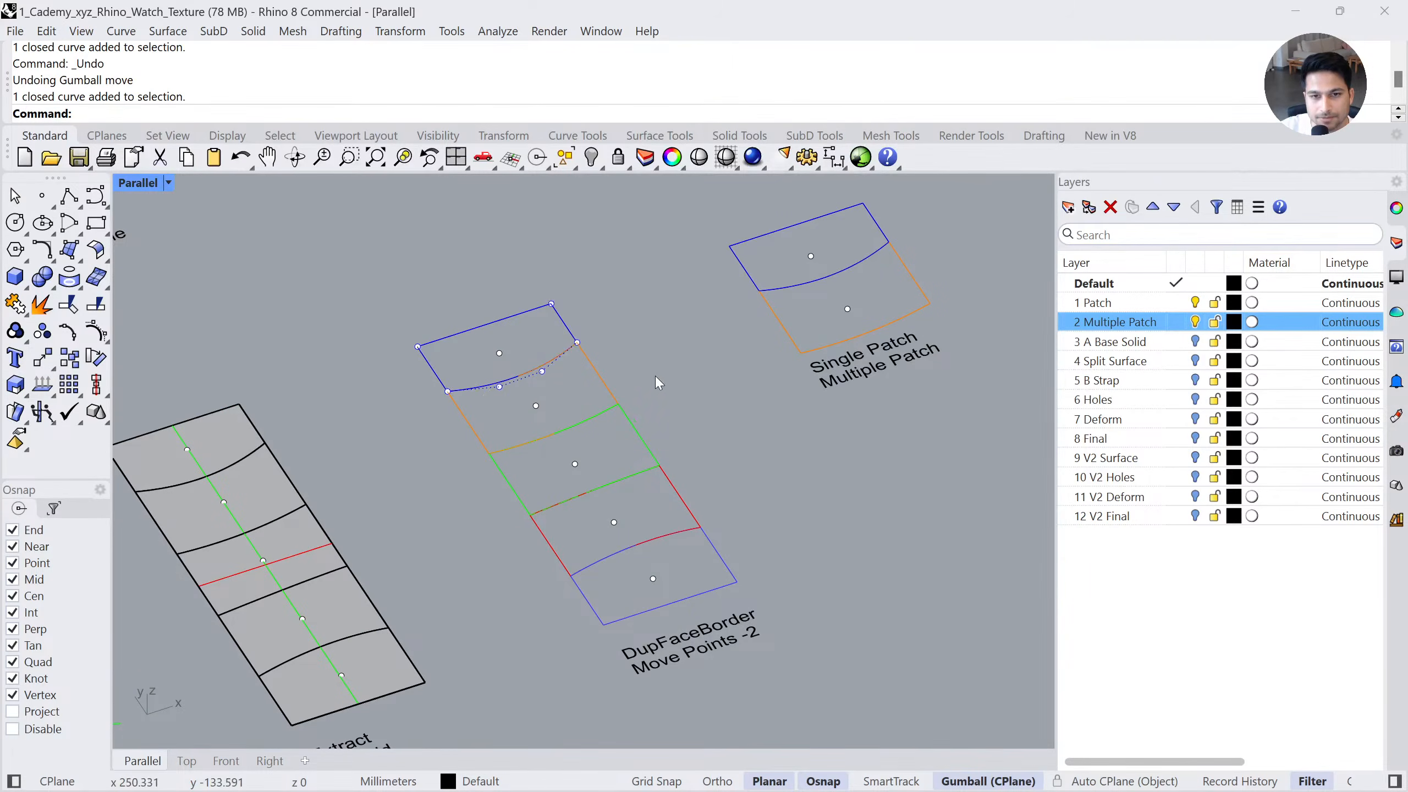
Move the five centroid points of the DupFaceBorder sample down along Z and undo the move
{"action": "right_click_drag", "start_coordinate": [503, 378], "coordinate": [560, 395]}
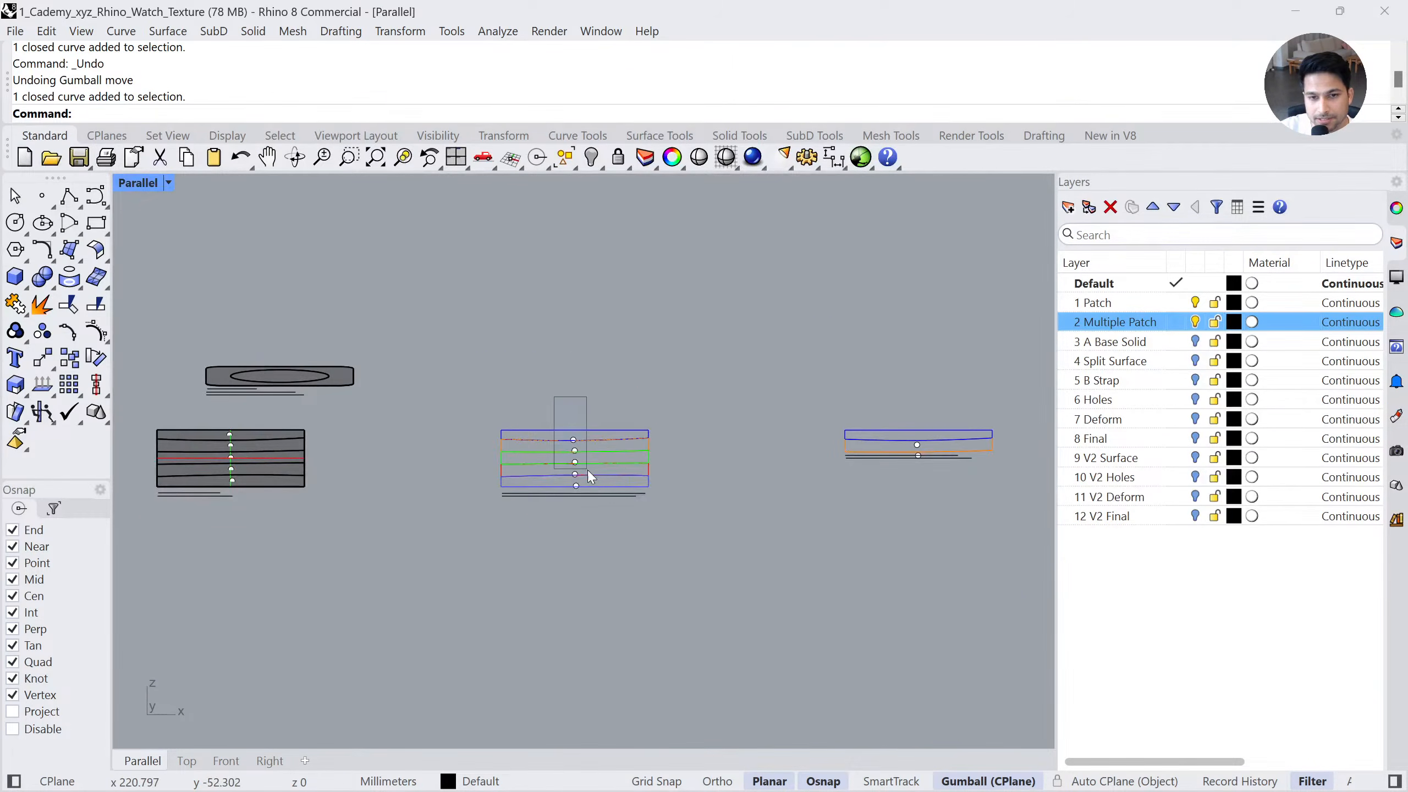
{"action": "left_click_drag", "start_coordinate": [580, 460], "coordinate": [600, 494]}
{"action": "left_click_drag", "start_coordinate": [572, 396], "coordinate": [574, 446]}
{"action": "left_click", "coordinate": [695, 498]}
{"action": "right_click_drag", "start_coordinate": [695, 498], "coordinate": [650, 499]}
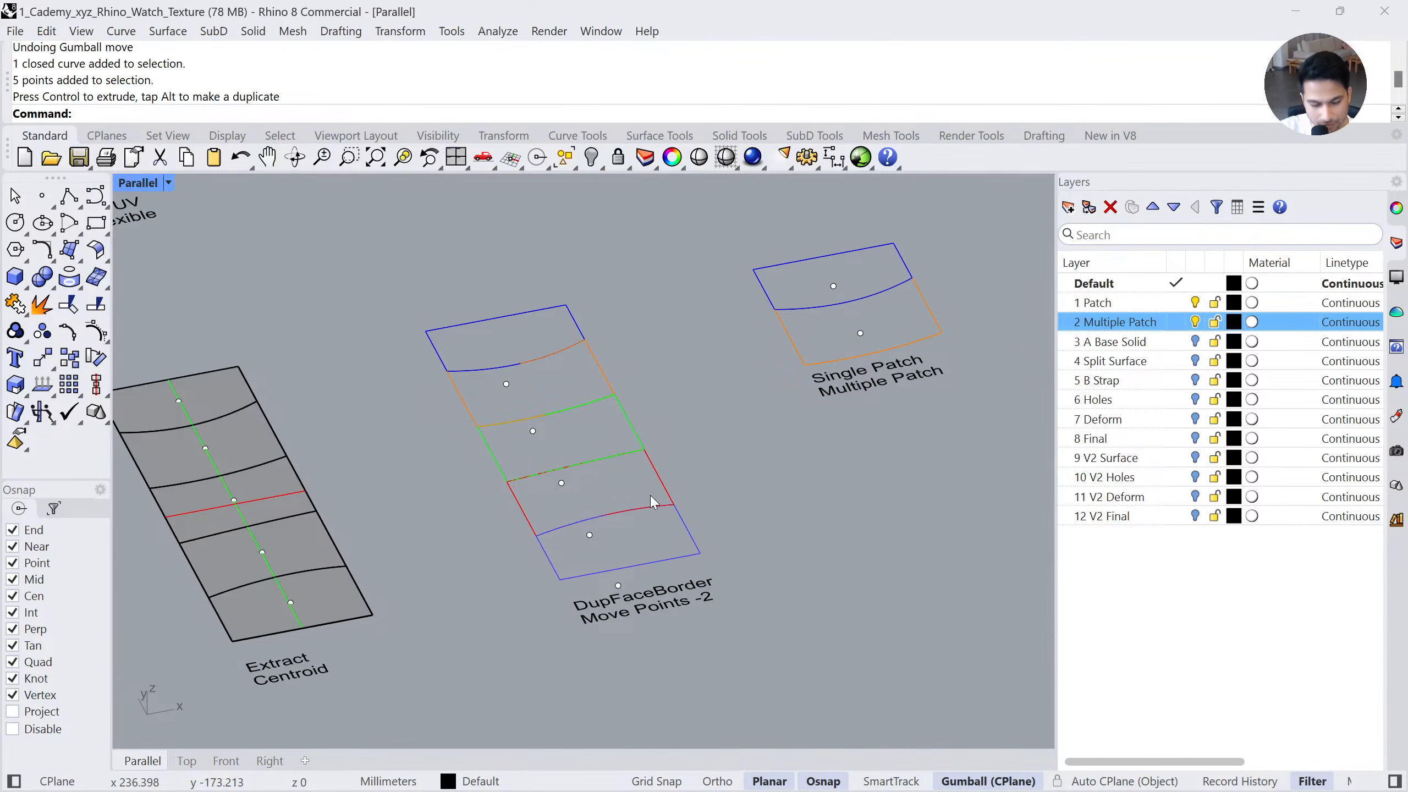
{"action": "key", "text": "ctrl+z"}
Zoom to the selected curves, points and label of the Single Patch / Multiple Patch sample
{"action": "right_click_drag", "start_coordinate": [786, 417], "coordinate": [741, 377], "text": "shift"}
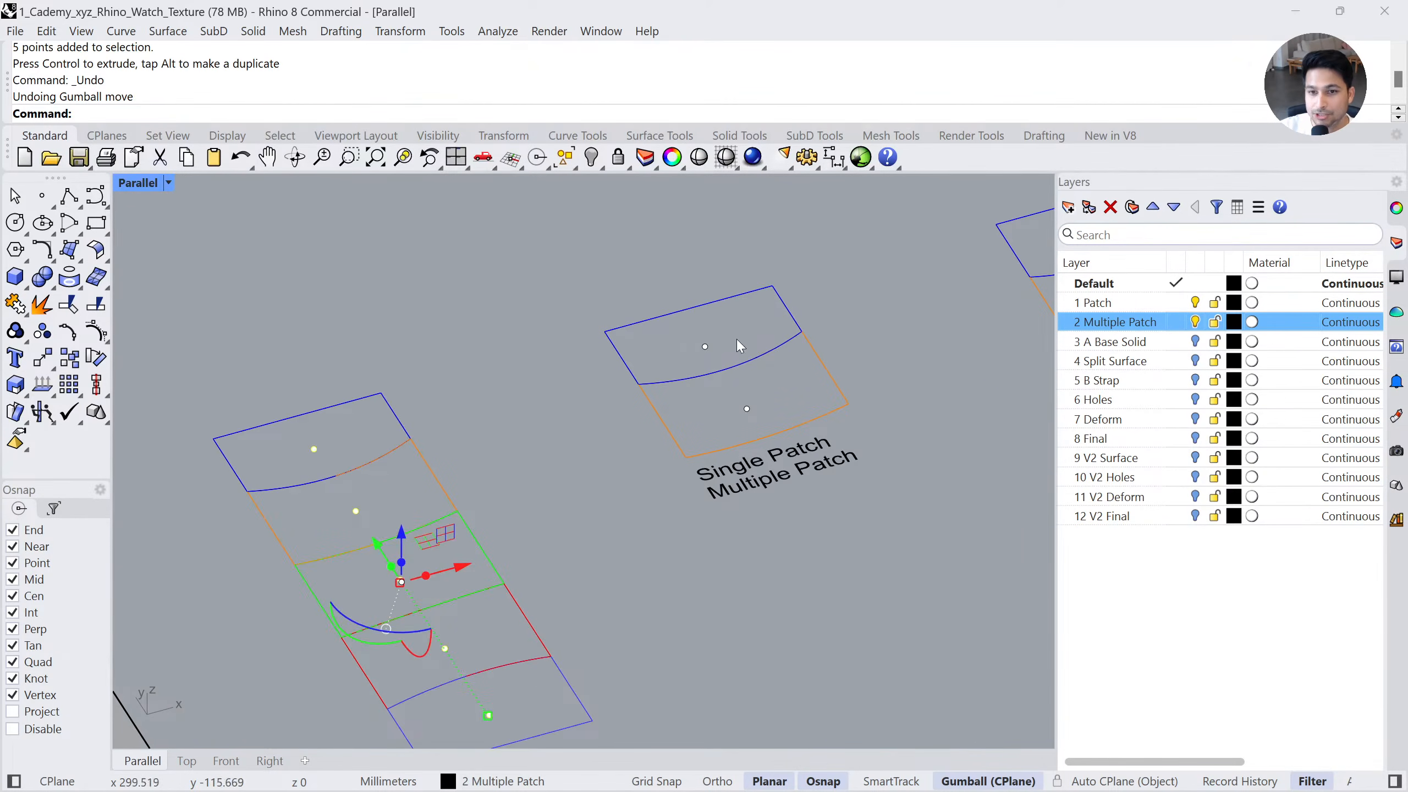
{"action": "left_click_drag", "start_coordinate": [873, 288], "coordinate": [630, 495]}
{"action": "key", "text": "ctrl+shift+e"}
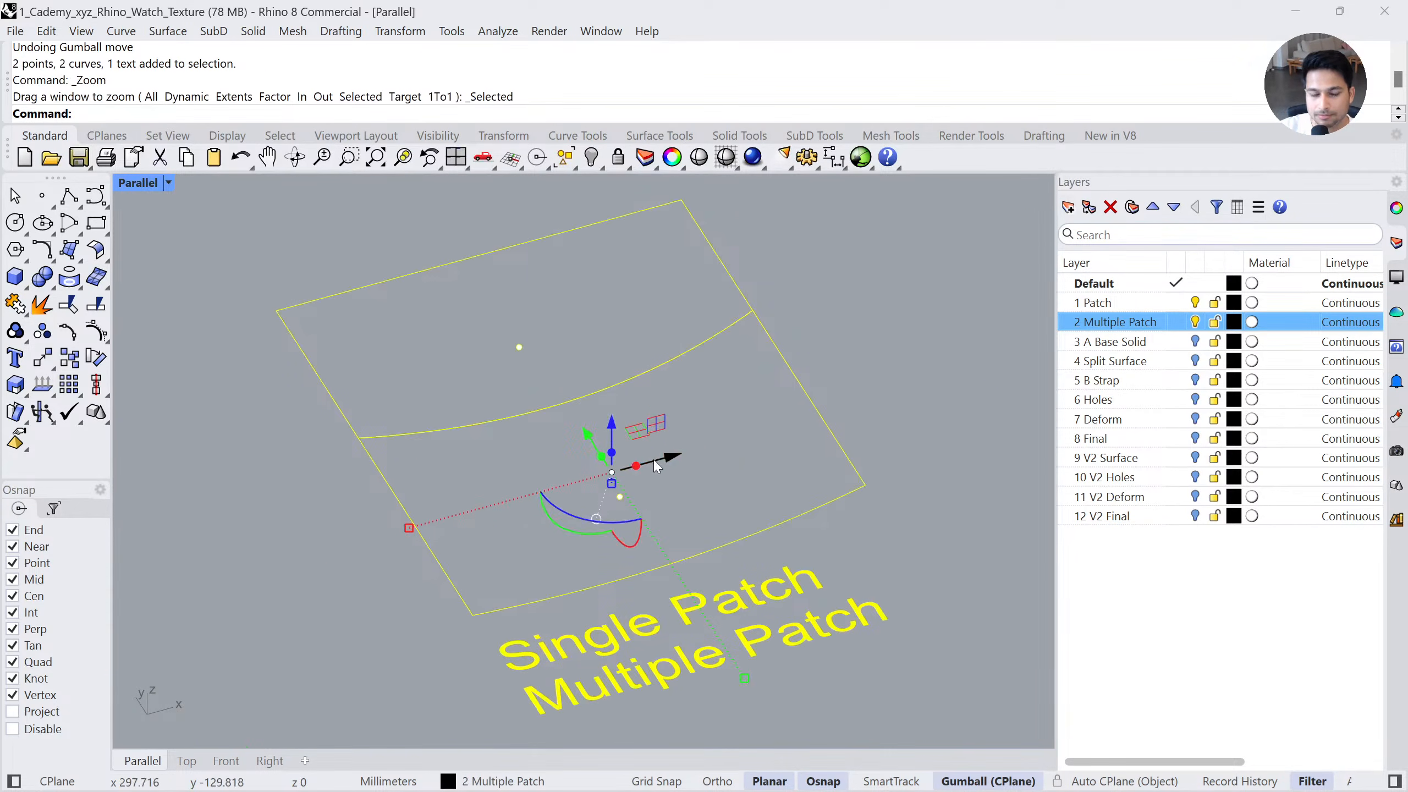
{"action": "scroll", "coordinate": [824, 381], "scroll_direction": "down", "scroll_amount": 6}
{"action": "key", "text": "Escape"}
{"action": "right_click_drag", "start_coordinate": [619, 411], "coordinate": [696, 372]}
{"action": "left_click_drag", "start_coordinate": [535, 361], "coordinate": [721, 475]}
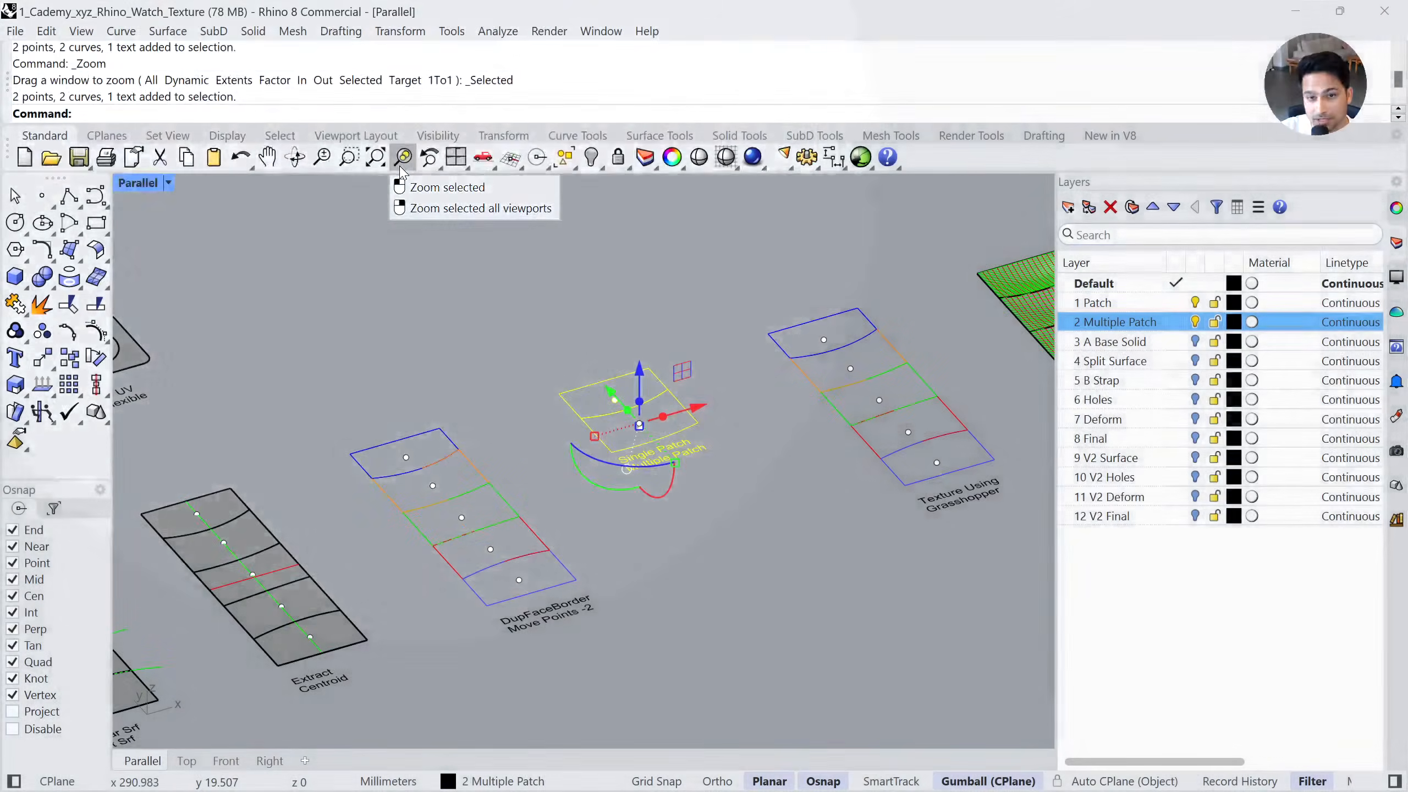
{"action": "left_click", "coordinate": [401, 164]}
{"action": "right_click_drag", "start_coordinate": [566, 451], "coordinate": [546, 443]}
{"action": "right_click_drag", "start_coordinate": [546, 443], "coordinate": [543, 455]}
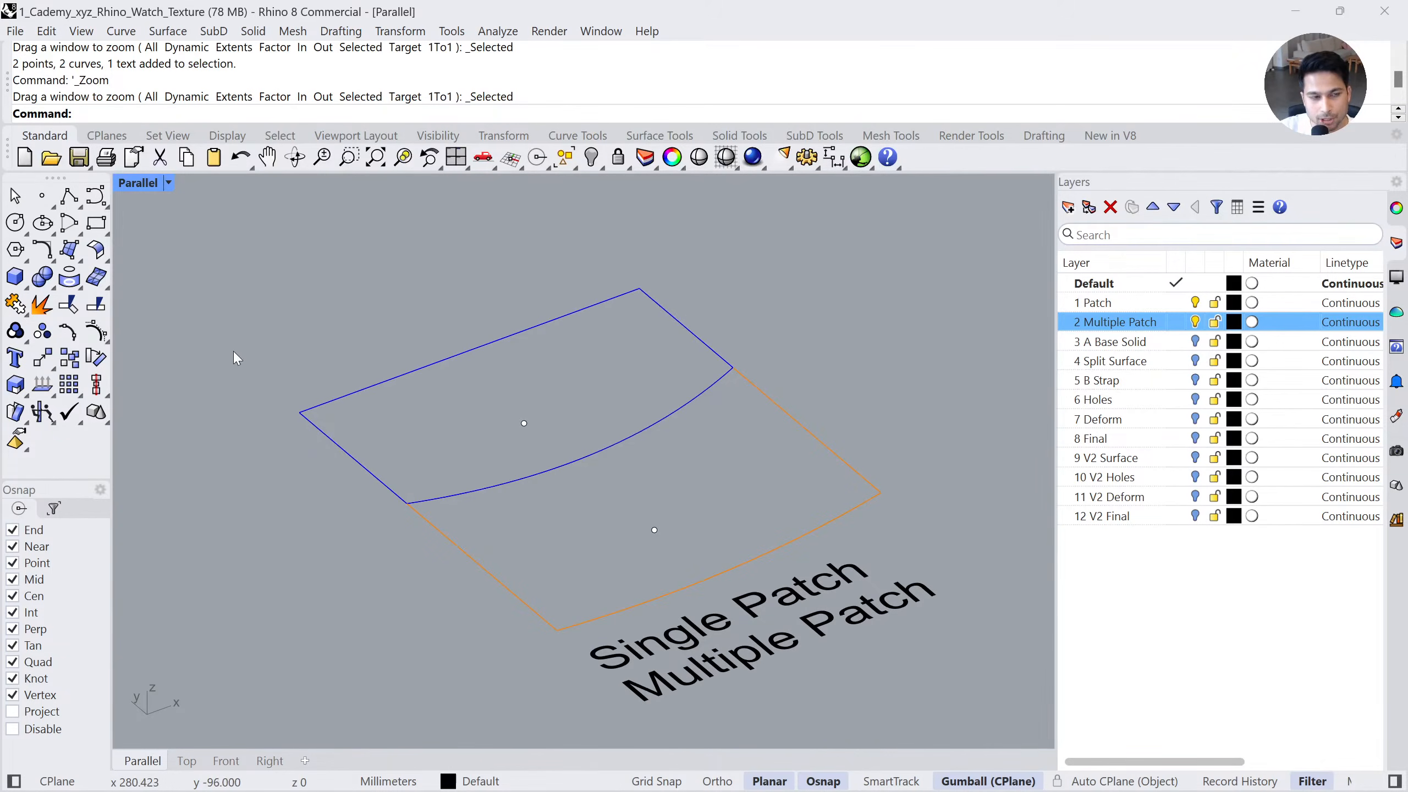
Patch the blue border curve and its centroid point with spacing 1, 20 U and 20 V spans, stiffness 20 and automatic trim
{"action": "left_click", "coordinate": [80, 258]}
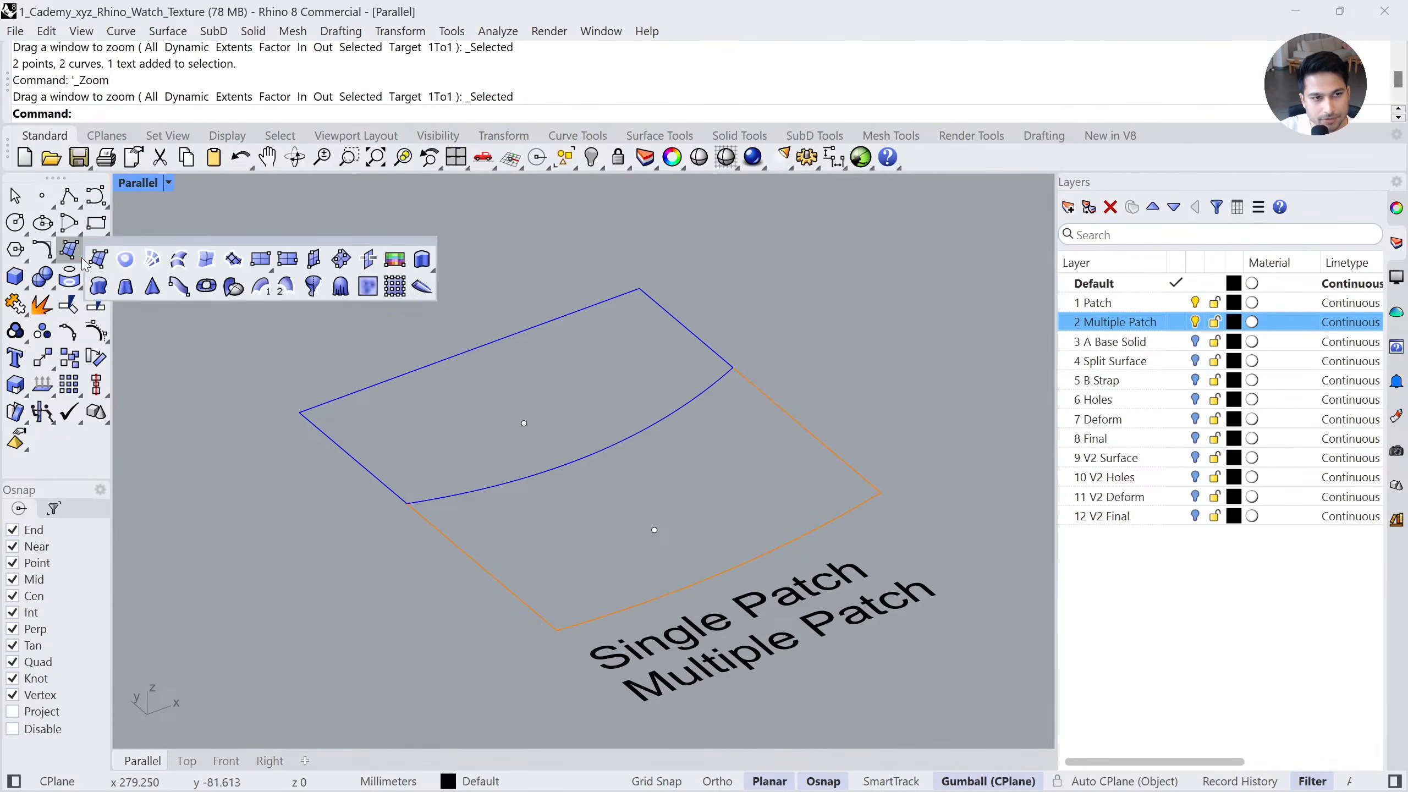
{"action": "left_click_drag", "start_coordinate": [143, 242], "coordinate": [209, 246]}
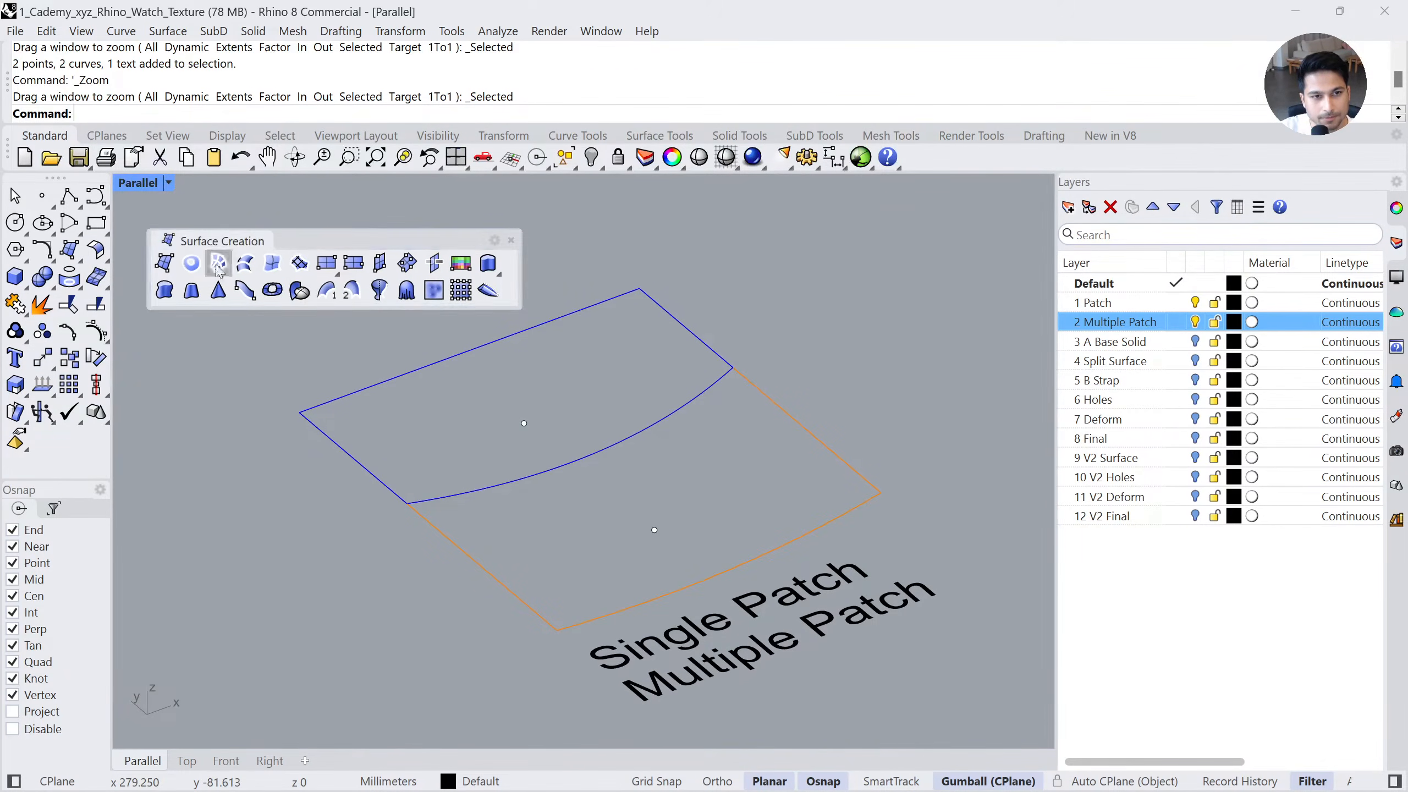
{"action": "left_click", "coordinate": [299, 263]}
{"action": "left_click", "coordinate": [468, 353]}
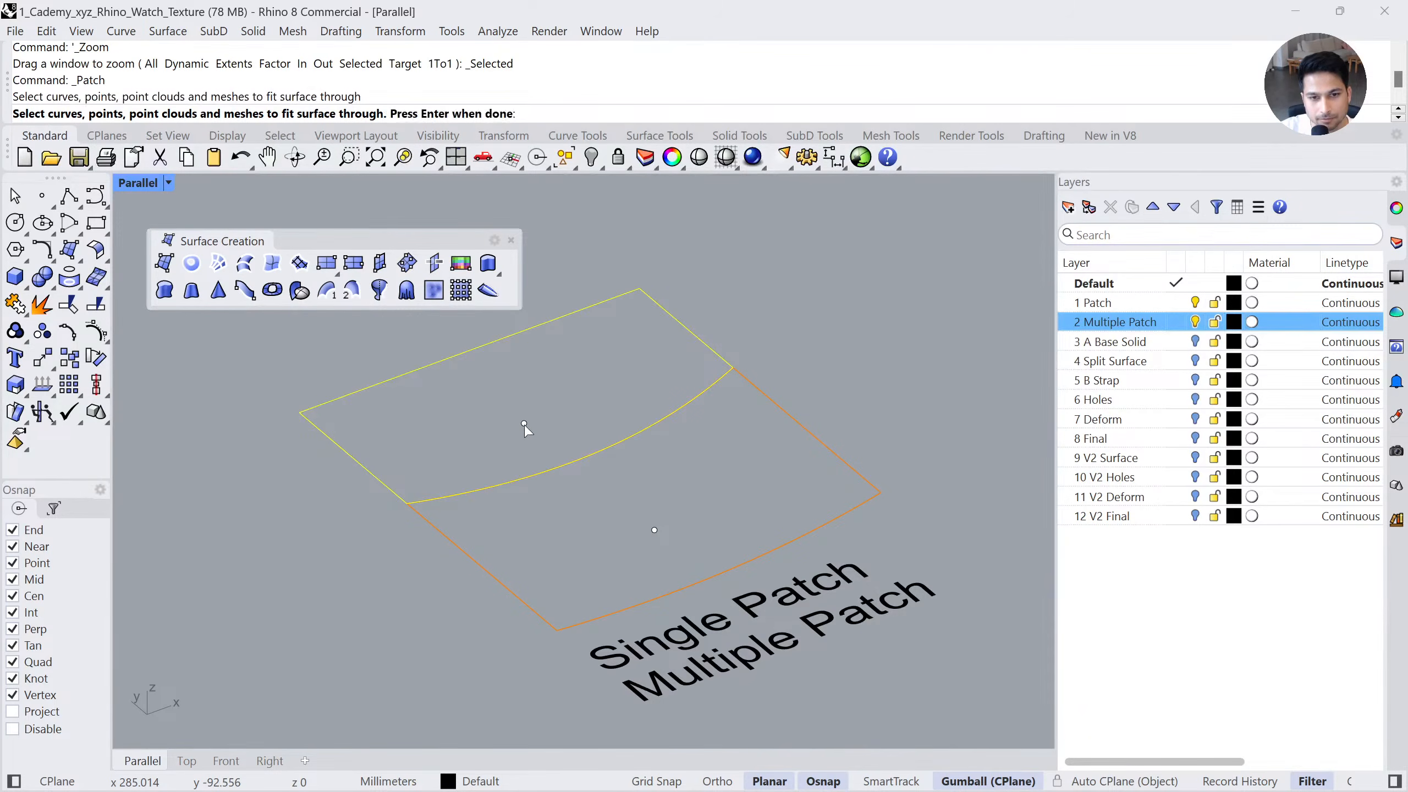
{"action": "key", "text": "Return"}
{"action": "left_click", "coordinate": [969, 638]}
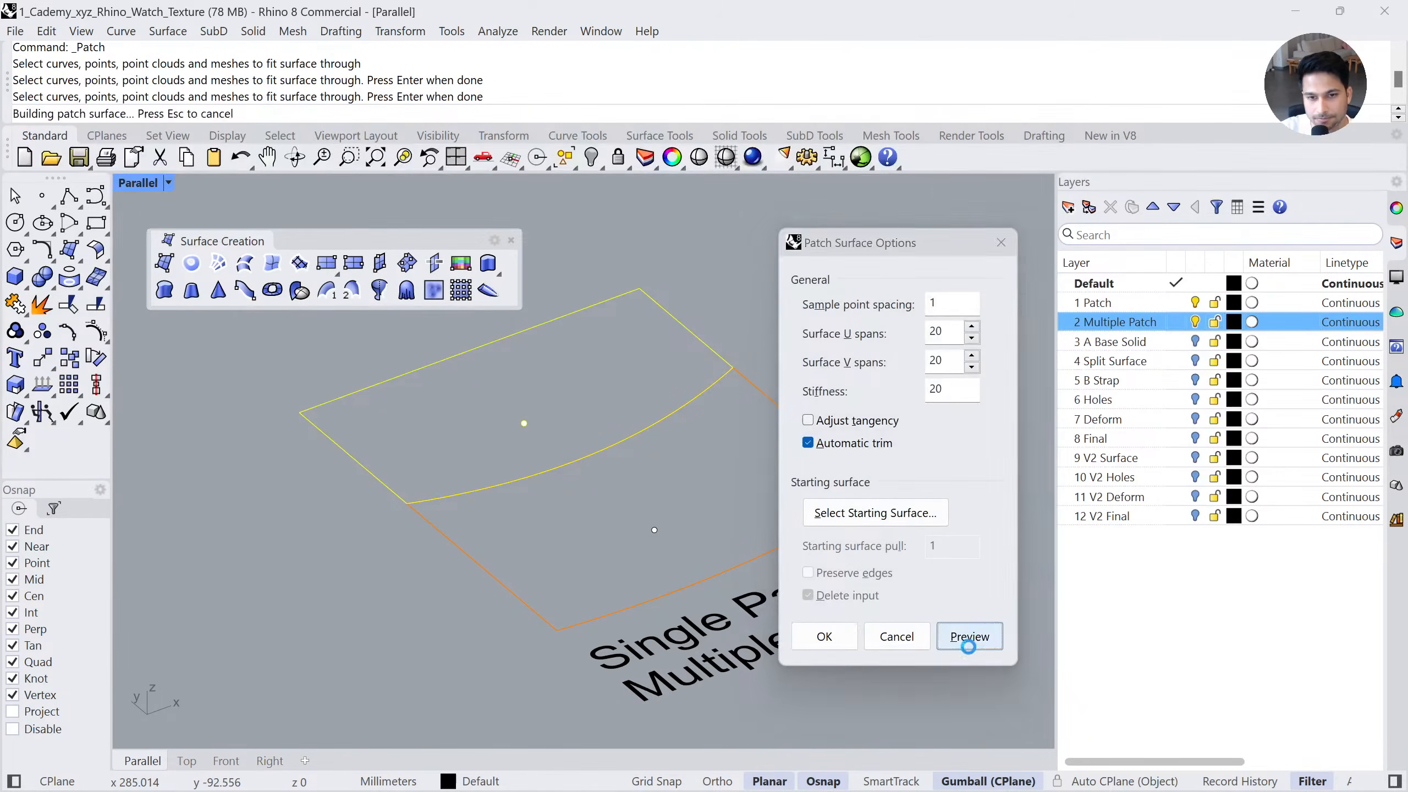
{"action": "left_click", "coordinate": [825, 636]}
Create a second Patch surface from the orange border curve and its centroid point using the same options
{"action": "key", "text": "Return"}
{"action": "left_click", "coordinate": [654, 530]}
{"action": "key", "text": "Return"}
{"action": "left_click", "coordinate": [820, 631]}
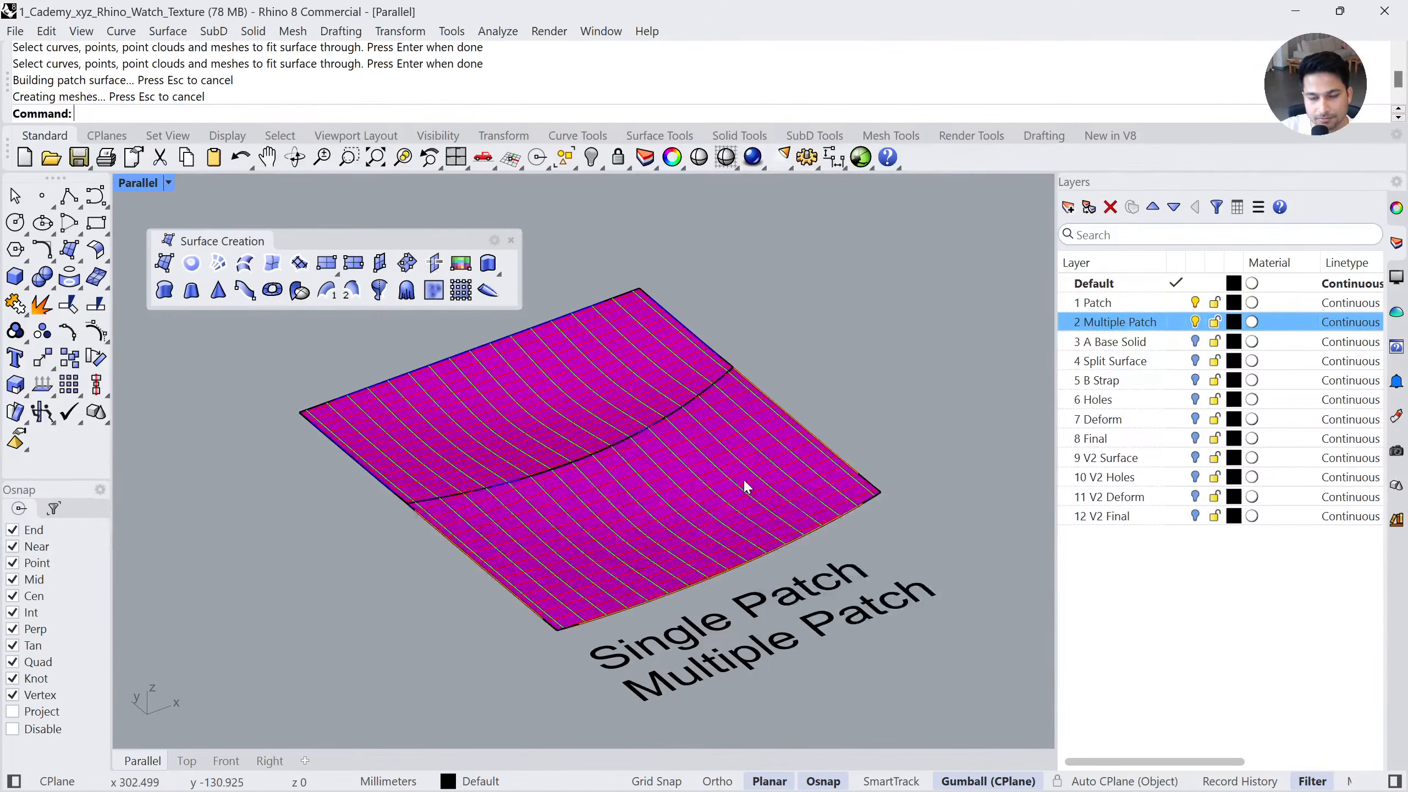
Reverse the direction of both patch surfaces with the Flip command so their grey front sides face up
{"action": "left_click", "coordinate": [731, 494]}
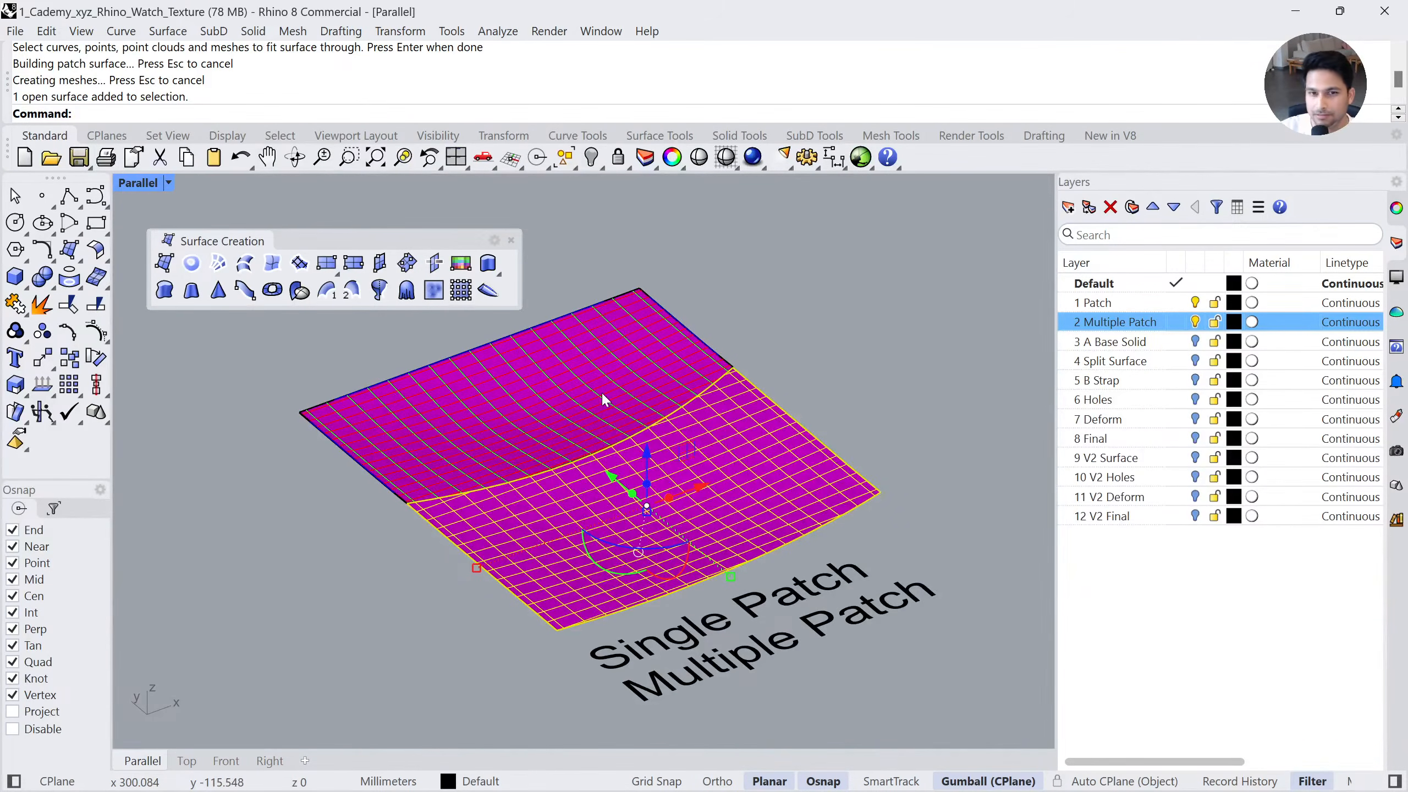
{"action": "right_click_drag", "start_coordinate": [603, 394], "coordinate": [571, 454]}
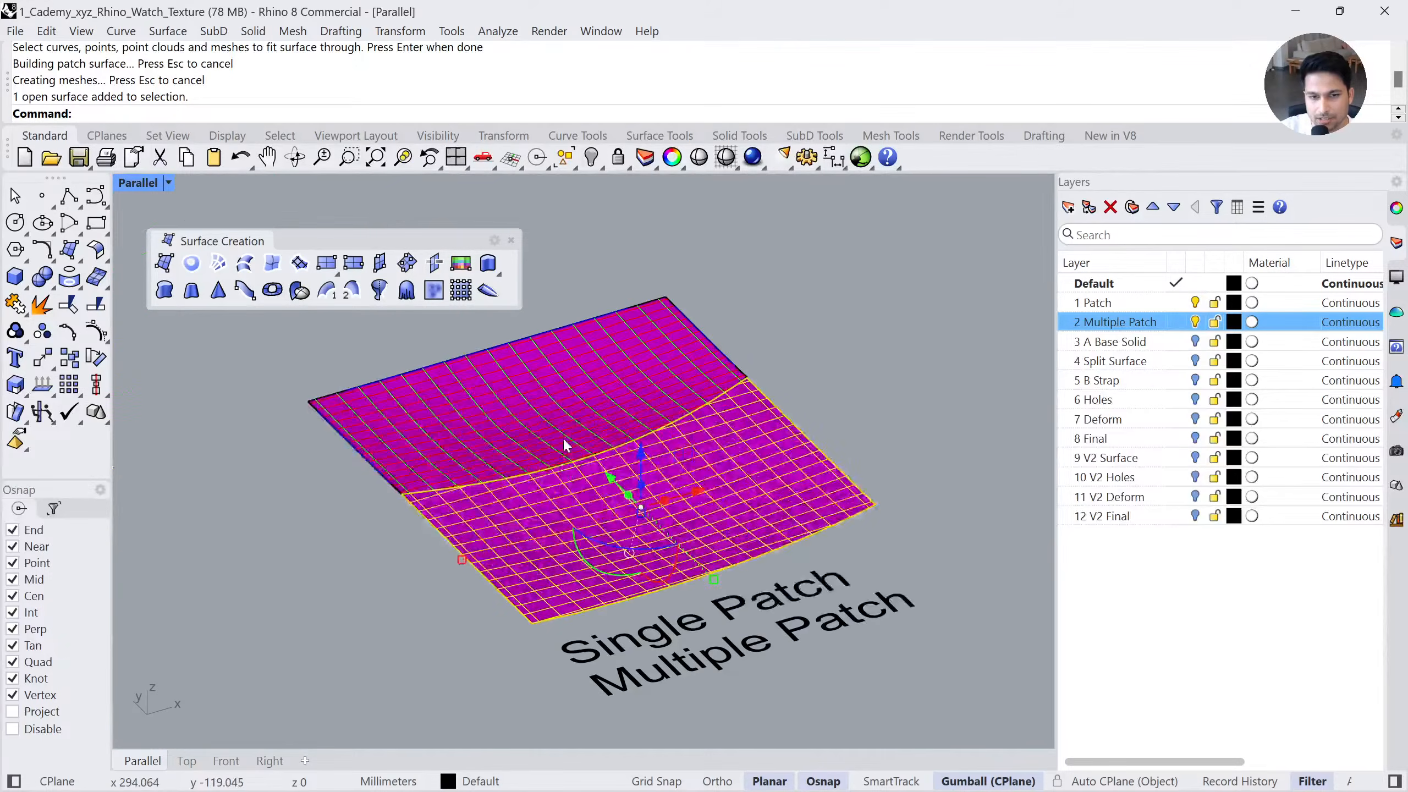
{"action": "left_click", "coordinate": [571, 455]}
{"action": "type", "text": "Flip"}
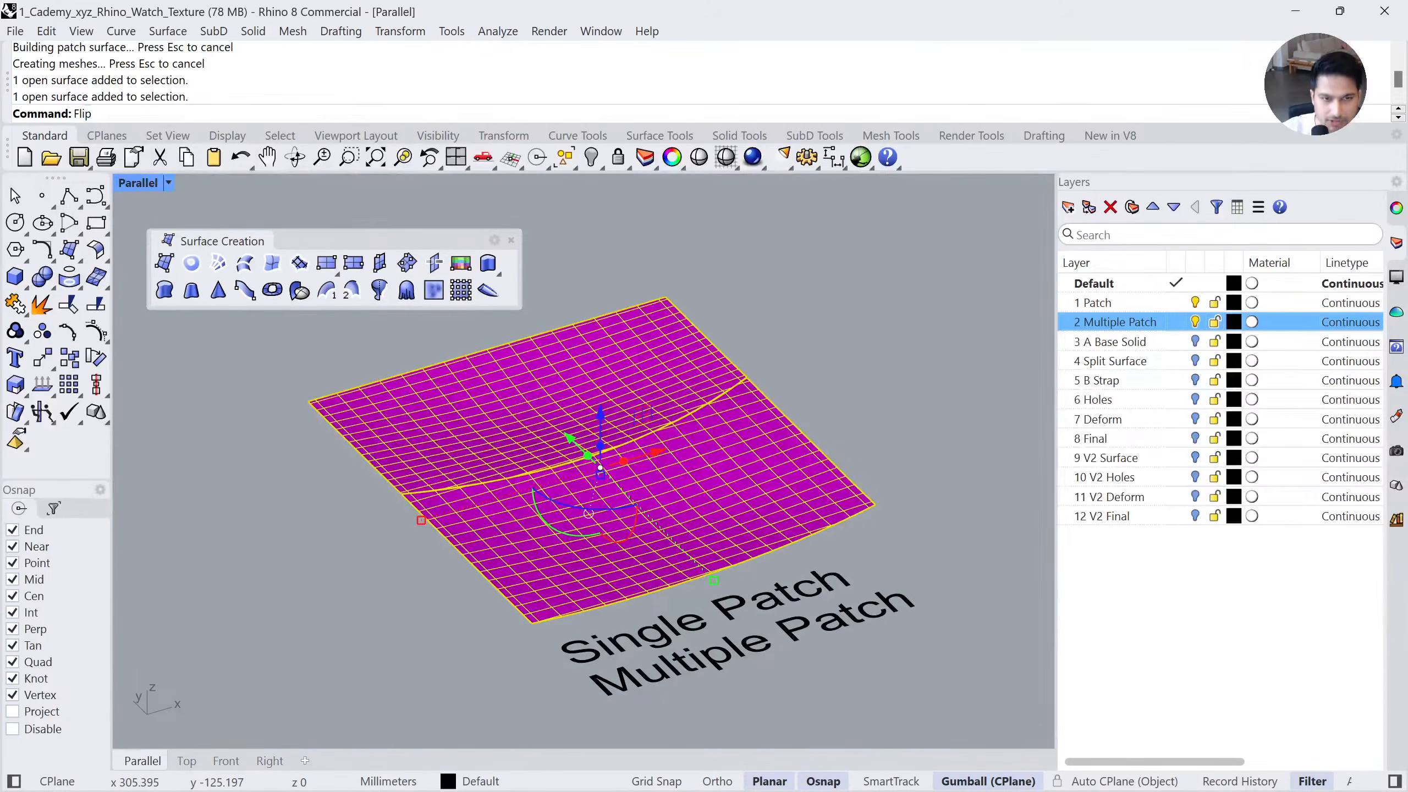
{"action": "key", "text": "Return"}
{"action": "key", "text": "Return"}
{"action": "key", "text": "Return"}
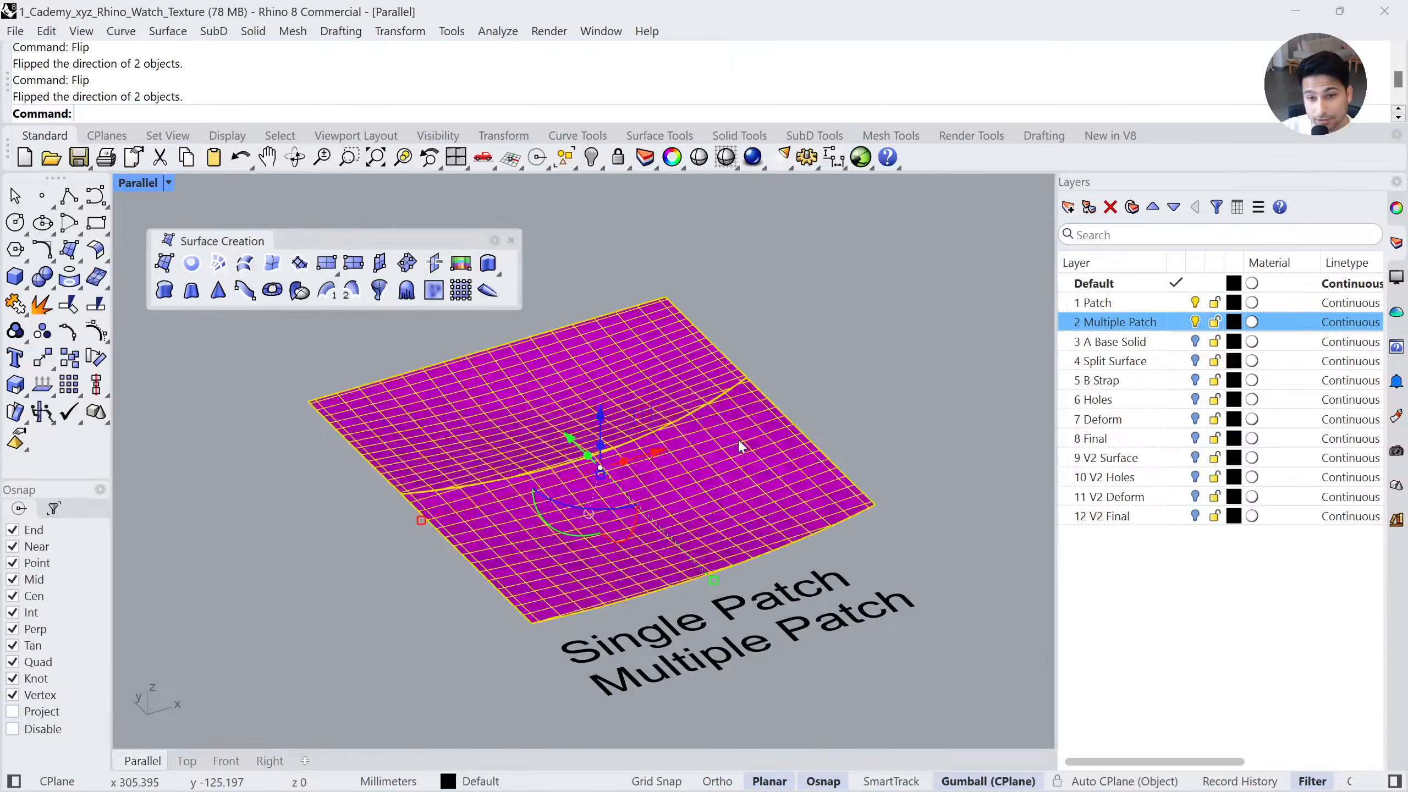
Apply an EMap environment map analysis to the two patch surfaces
{"action": "left_click", "coordinate": [814, 375]}
{"action": "left_click", "coordinate": [668, 469]}
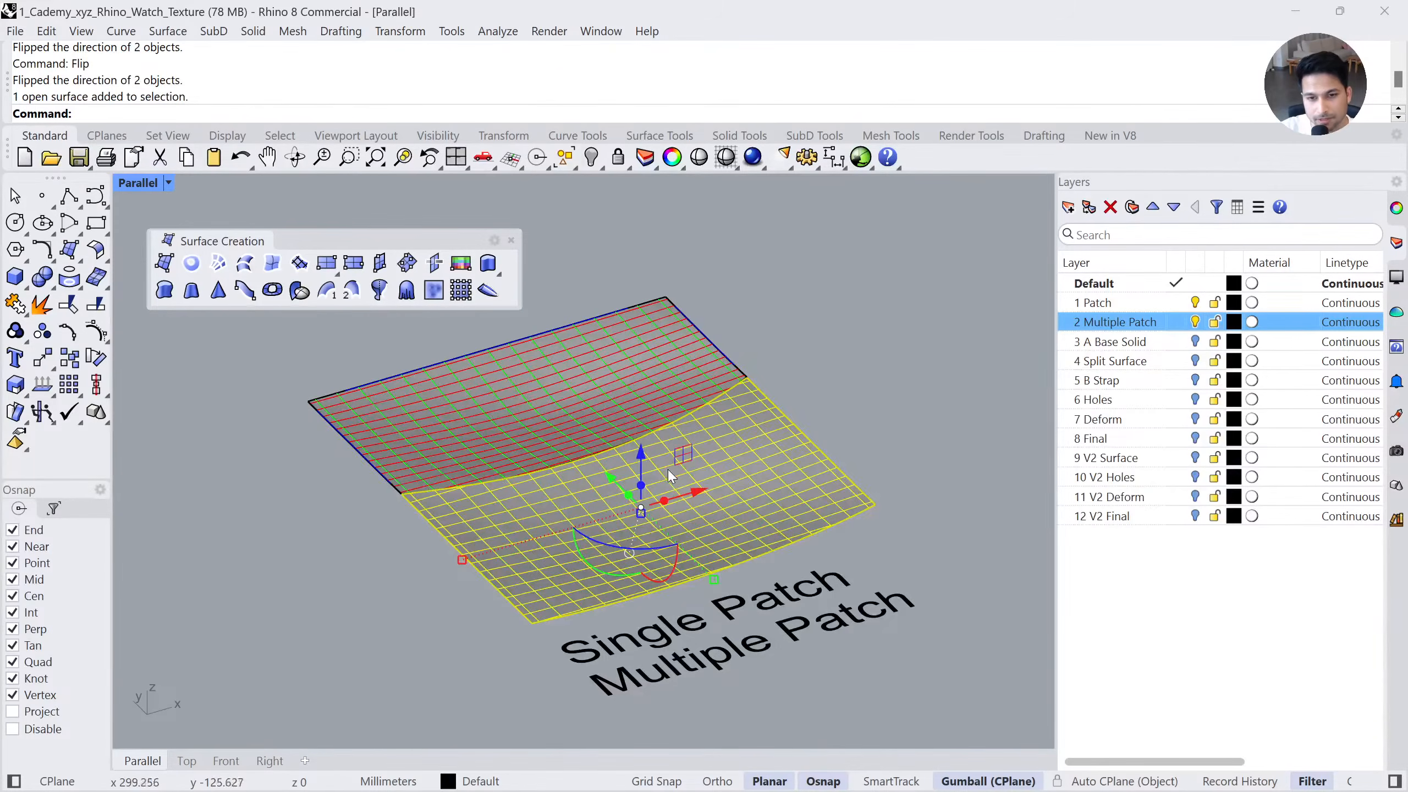
{"action": "left_click", "coordinate": [554, 418], "text": "shift"}
{"action": "right_click_drag", "start_coordinate": [819, 430], "coordinate": [849, 412]}
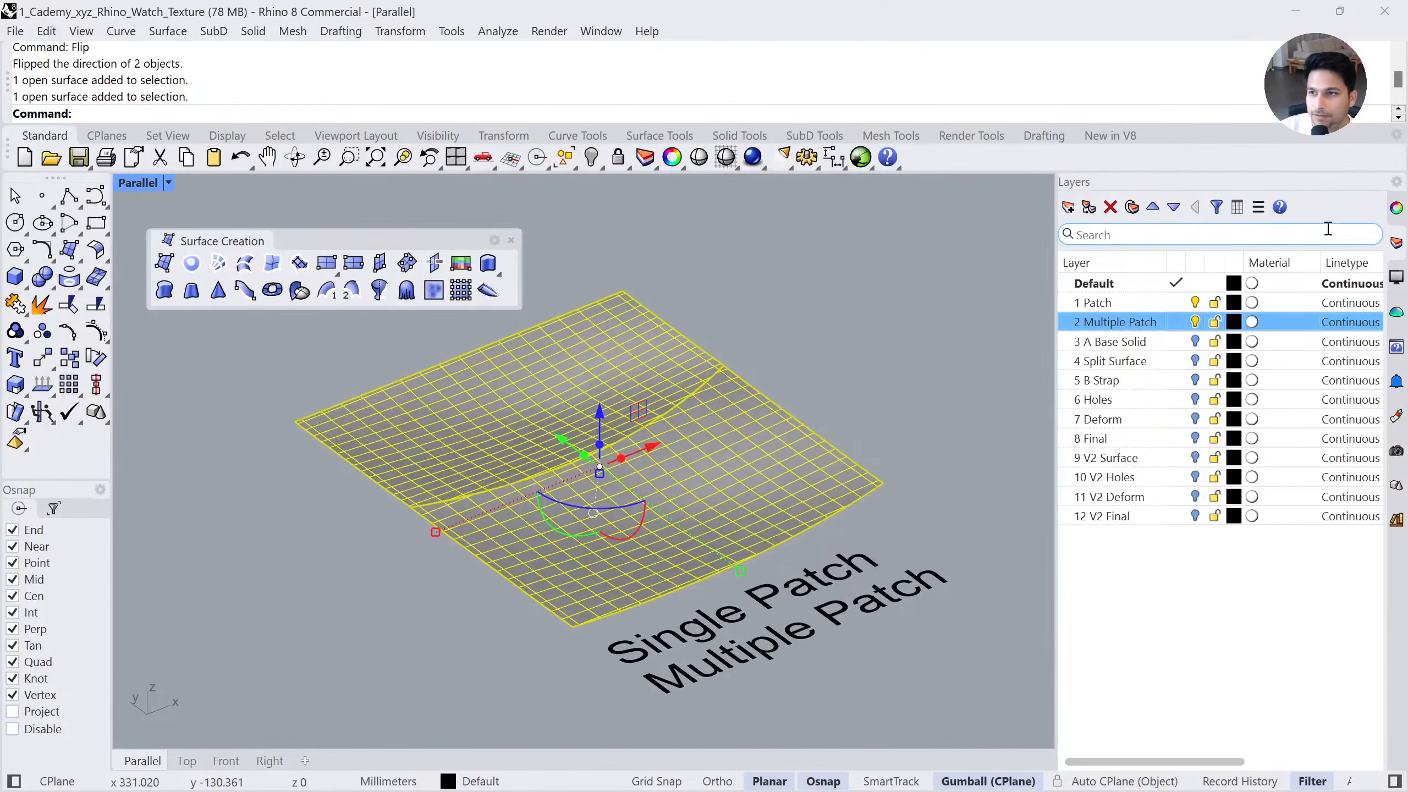
{"action": "left_click", "coordinate": [829, 357]}
{"action": "left_click", "coordinate": [667, 452]}
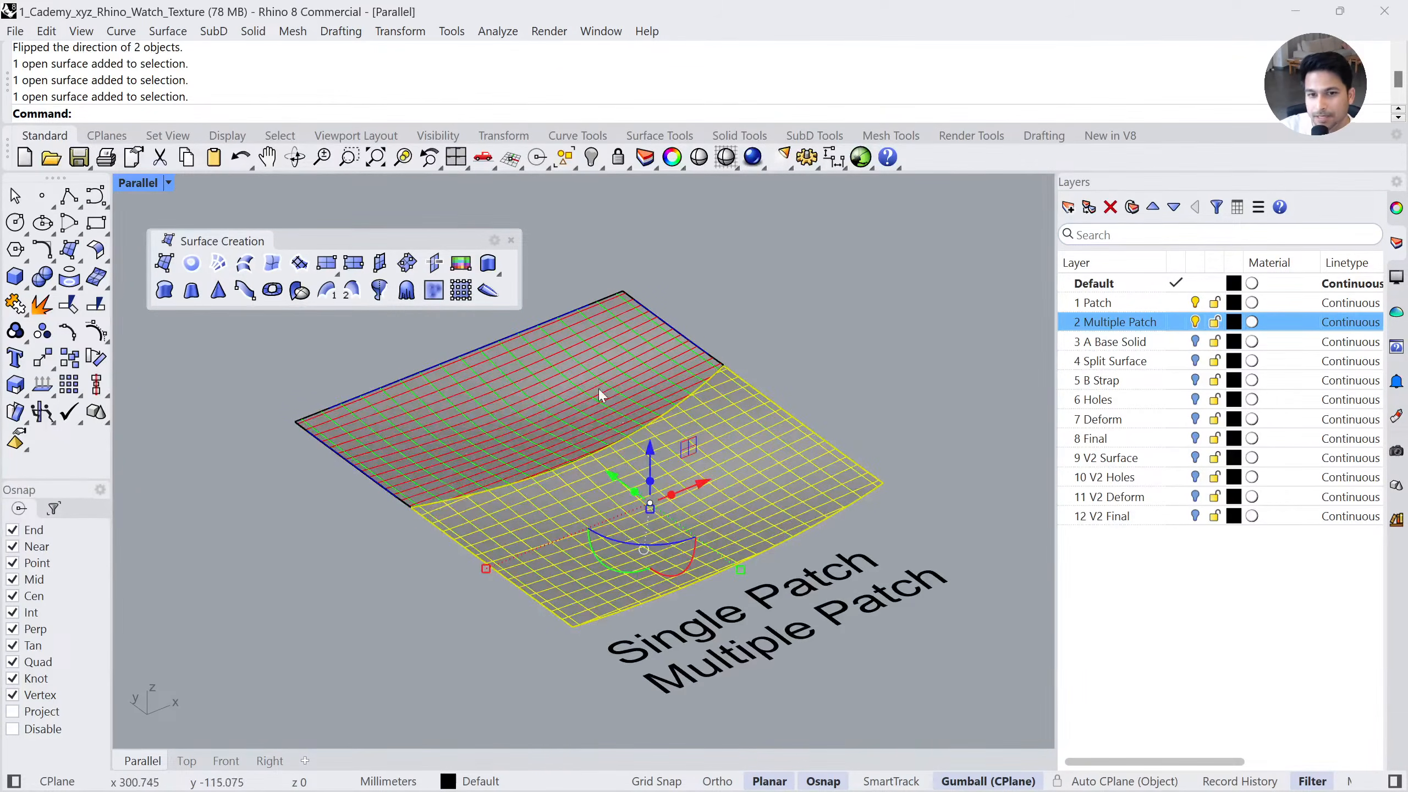
{"action": "left_click", "coordinate": [599, 383], "text": "shift"}
{"action": "type", "text": "emap"}
{"action": "key", "text": "Return"}
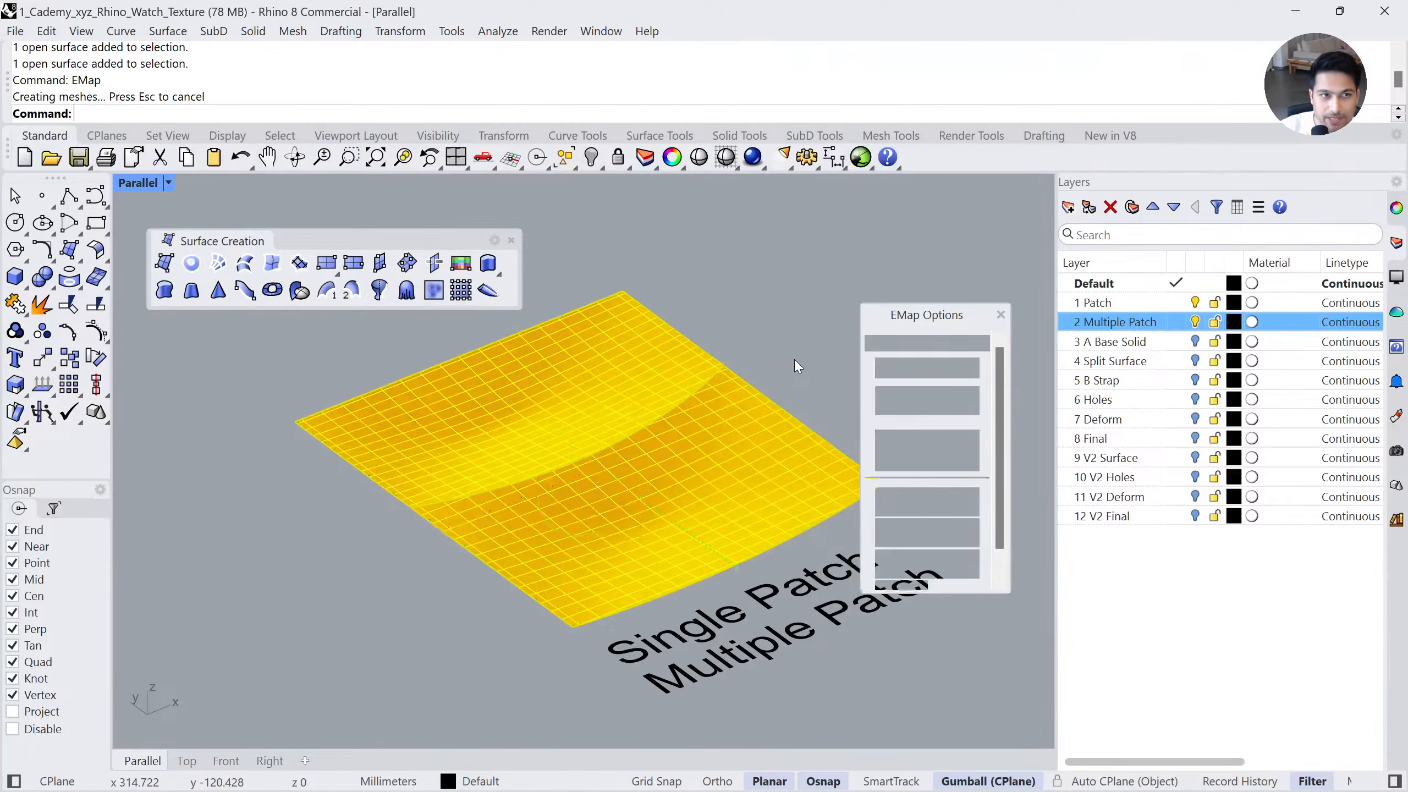
Examine the reflections on both patches from different angles, and close the EMap analysis and the surface creation tools
{"action": "right_click_drag", "start_coordinate": [757, 409], "coordinate": [587, 514]}
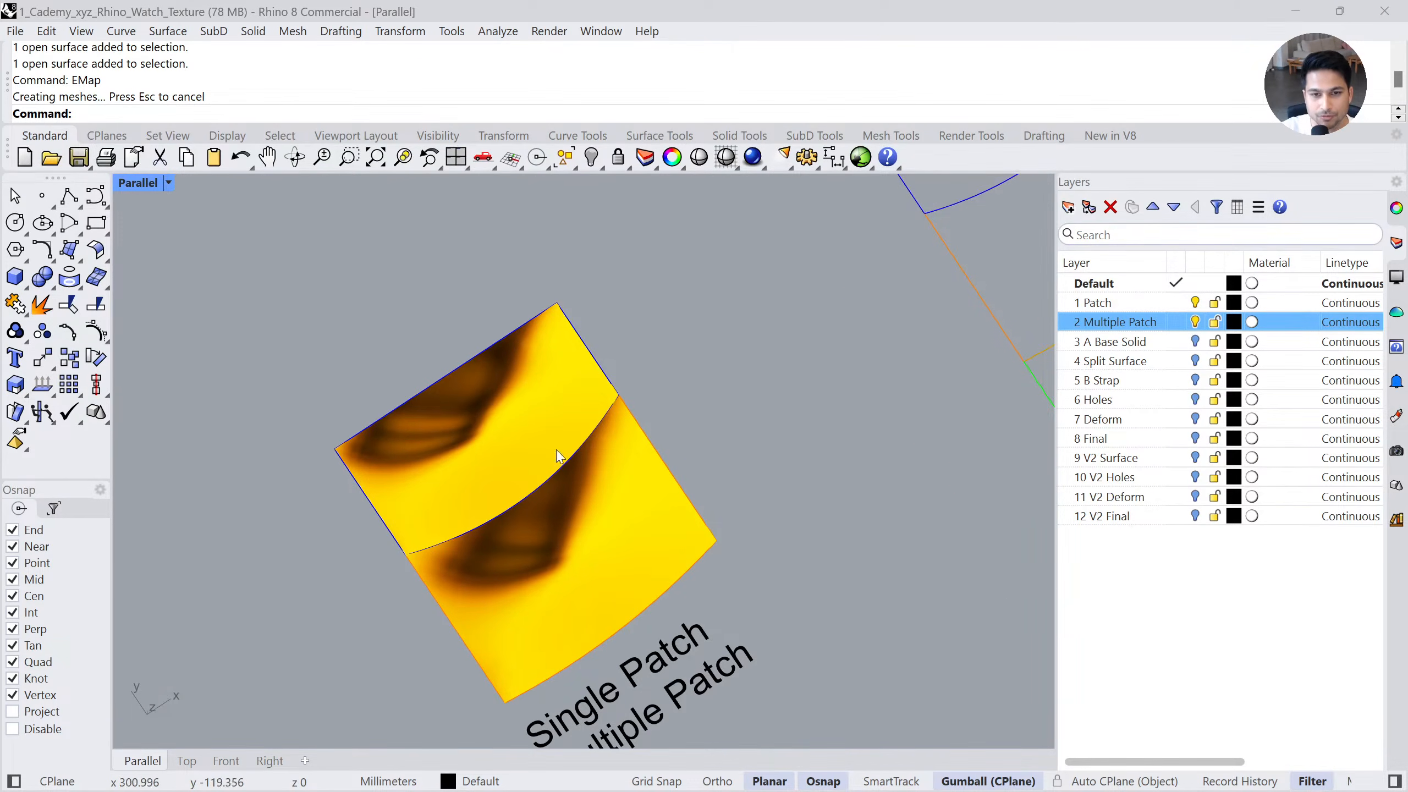
{"action": "left_click", "coordinate": [648, 430]}
{"action": "scroll", "coordinate": [648, 429], "scroll_direction": "down", "scroll_amount": 3}
{"action": "left_click", "coordinate": [1001, 315]}
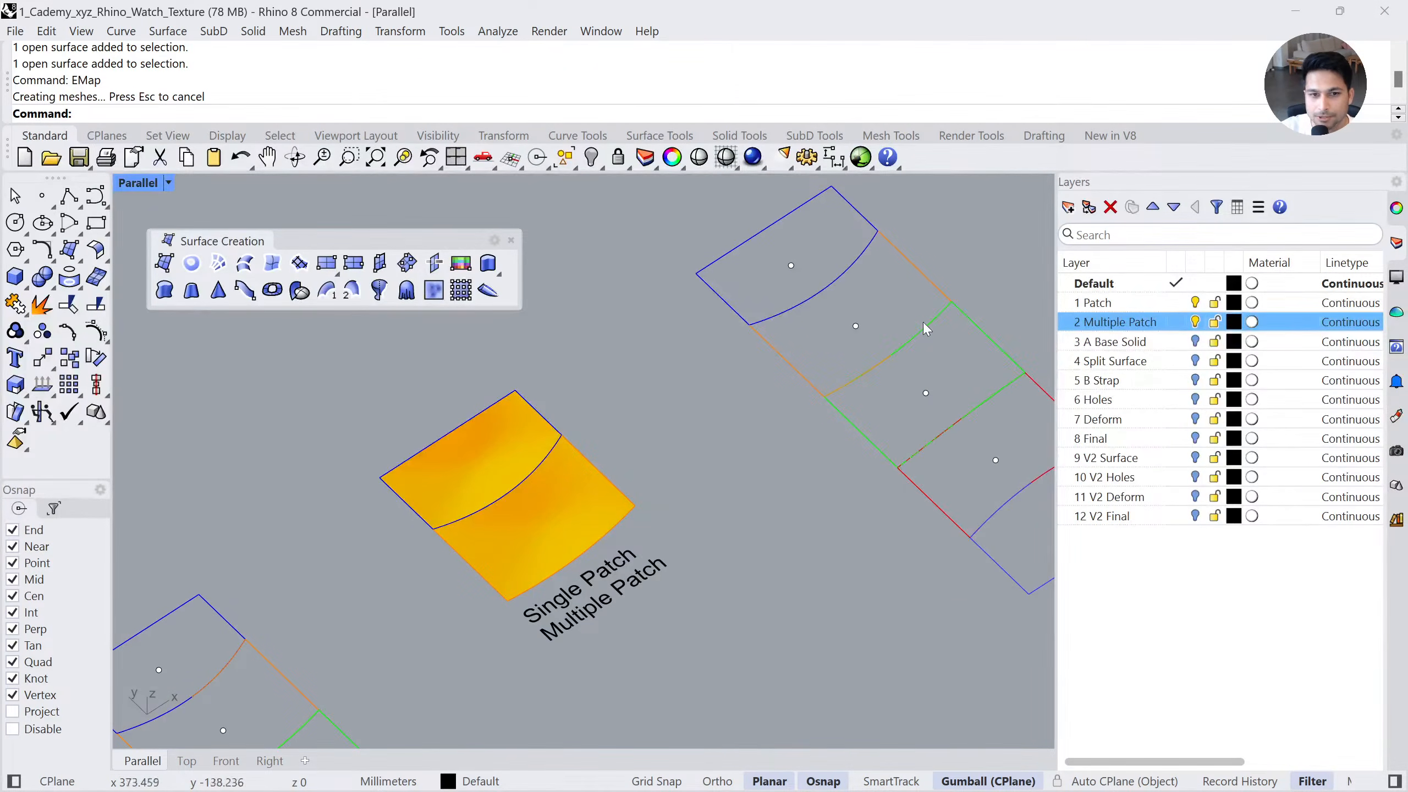
{"action": "left_click", "coordinate": [510, 241]}
{"action": "right_click_drag", "start_coordinate": [588, 332], "coordinate": [621, 359]}
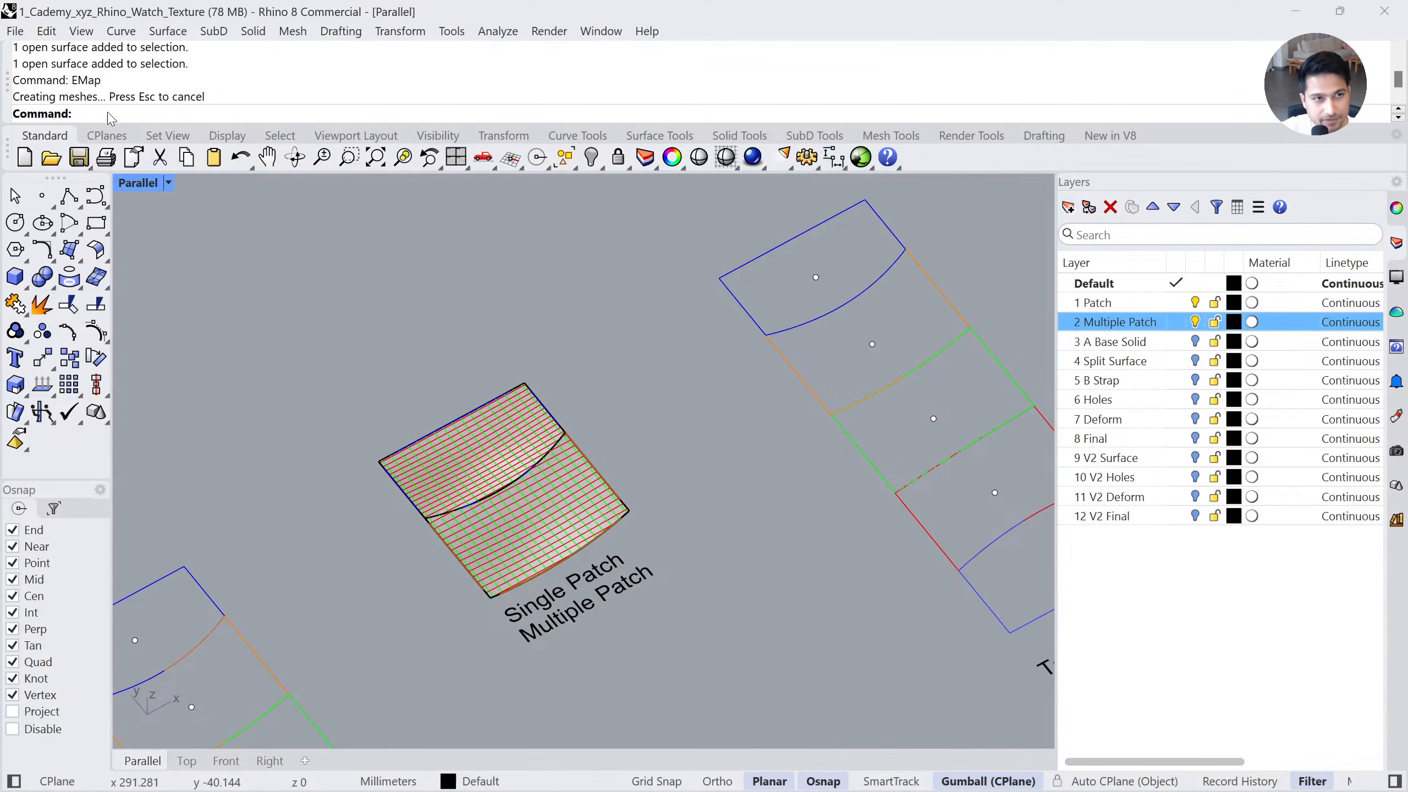
Launch Grasshopper and place its window over the model view
{"action": "type", "text": "Grasshopper"}
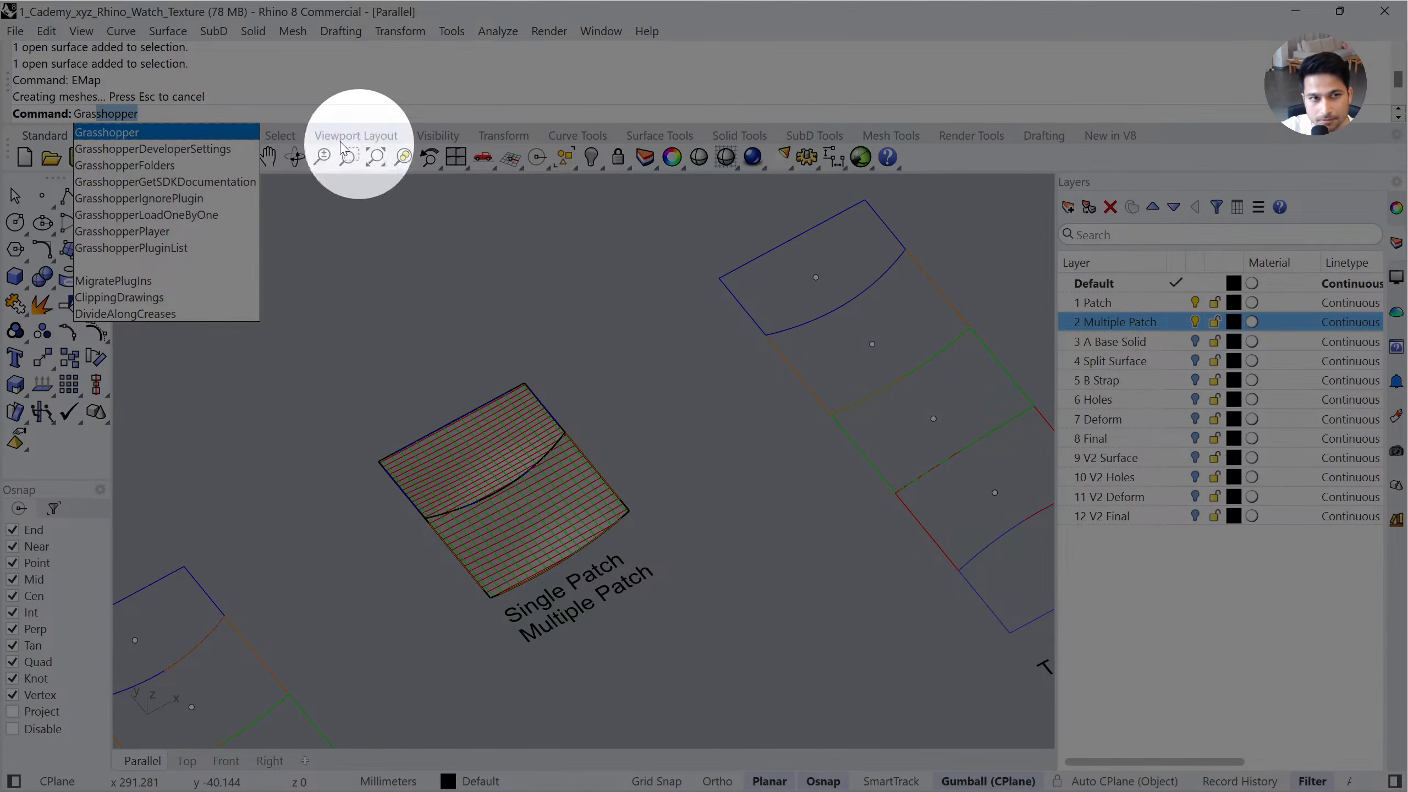
{"action": "left_click", "coordinate": [202, 133]}
{"action": "left_click_drag", "start_coordinate": [815, 114], "coordinate": [557, 82]}
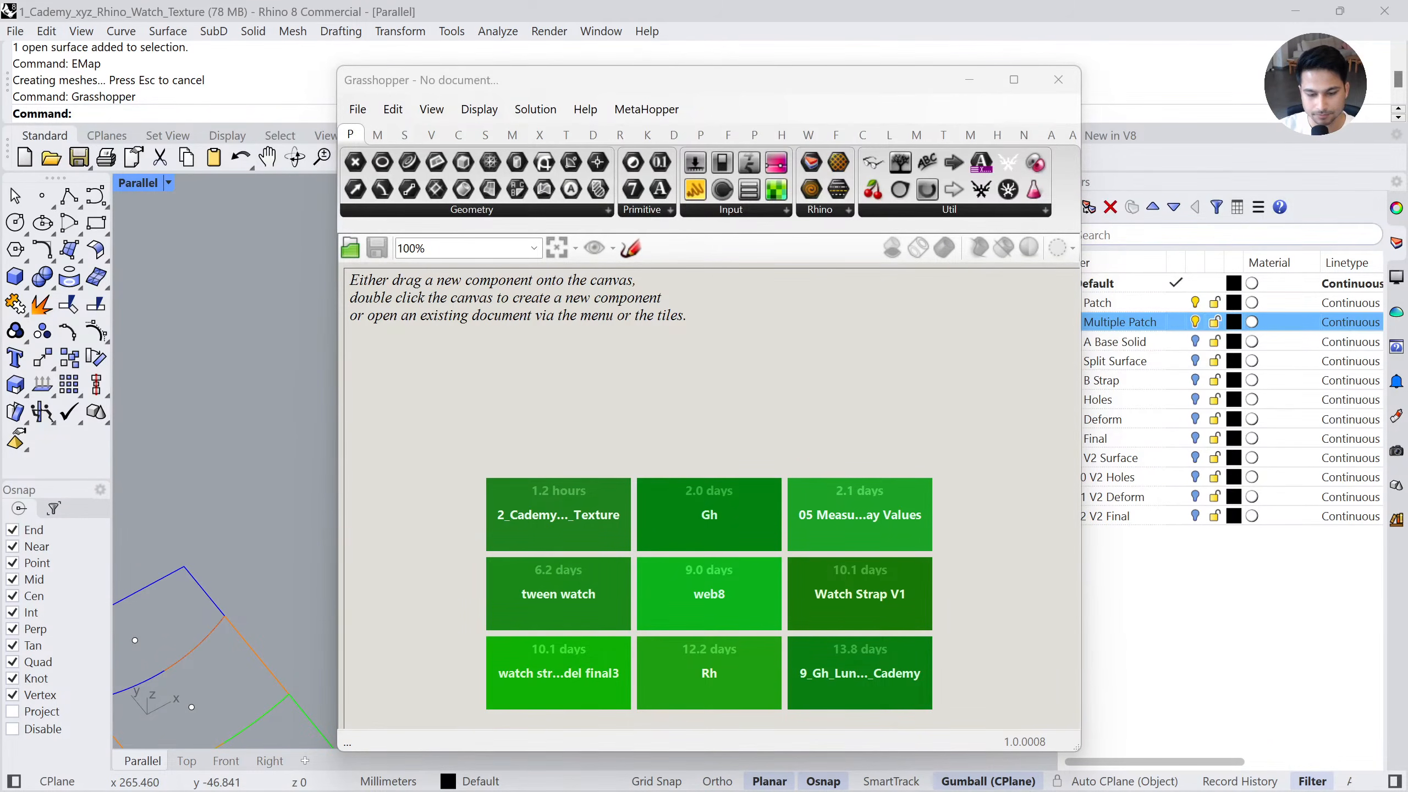
Close the Grasshopper window and select the first face's blue border curve in the Texture Using Grasshopper set
{"action": "left_click_drag", "start_coordinate": [856, 84], "coordinate": [829, 90]}
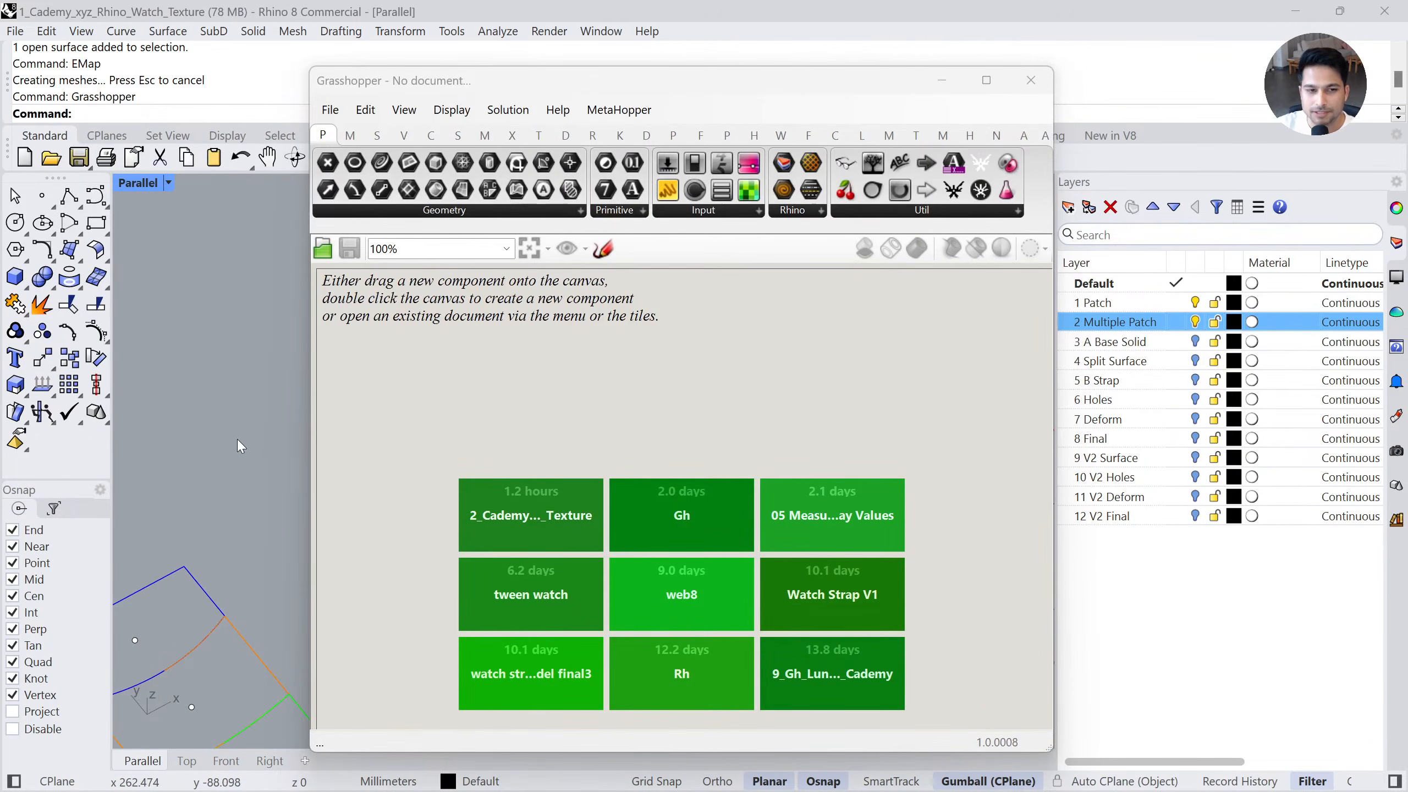
{"action": "left_click", "coordinate": [1031, 80]}
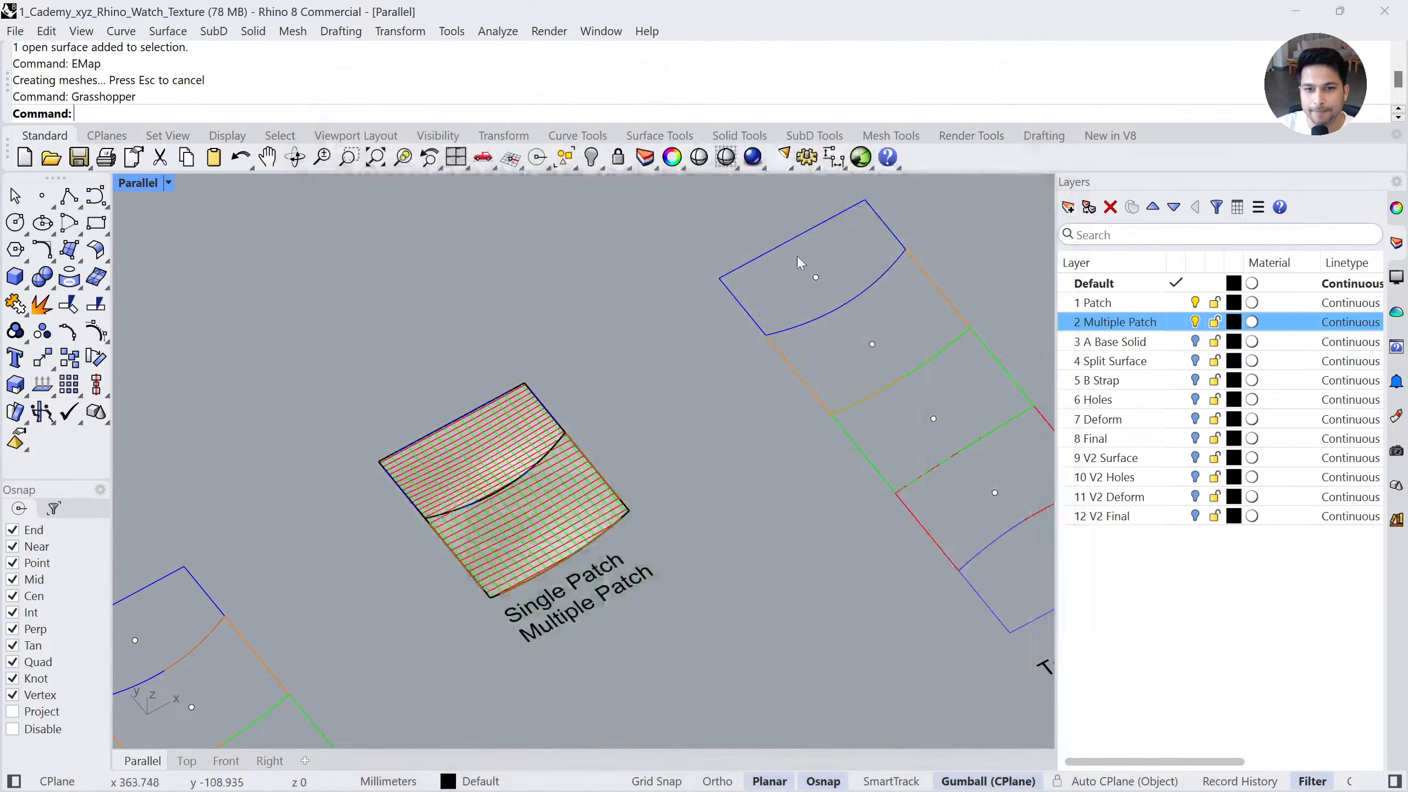
{"action": "left_click", "coordinate": [718, 320]}
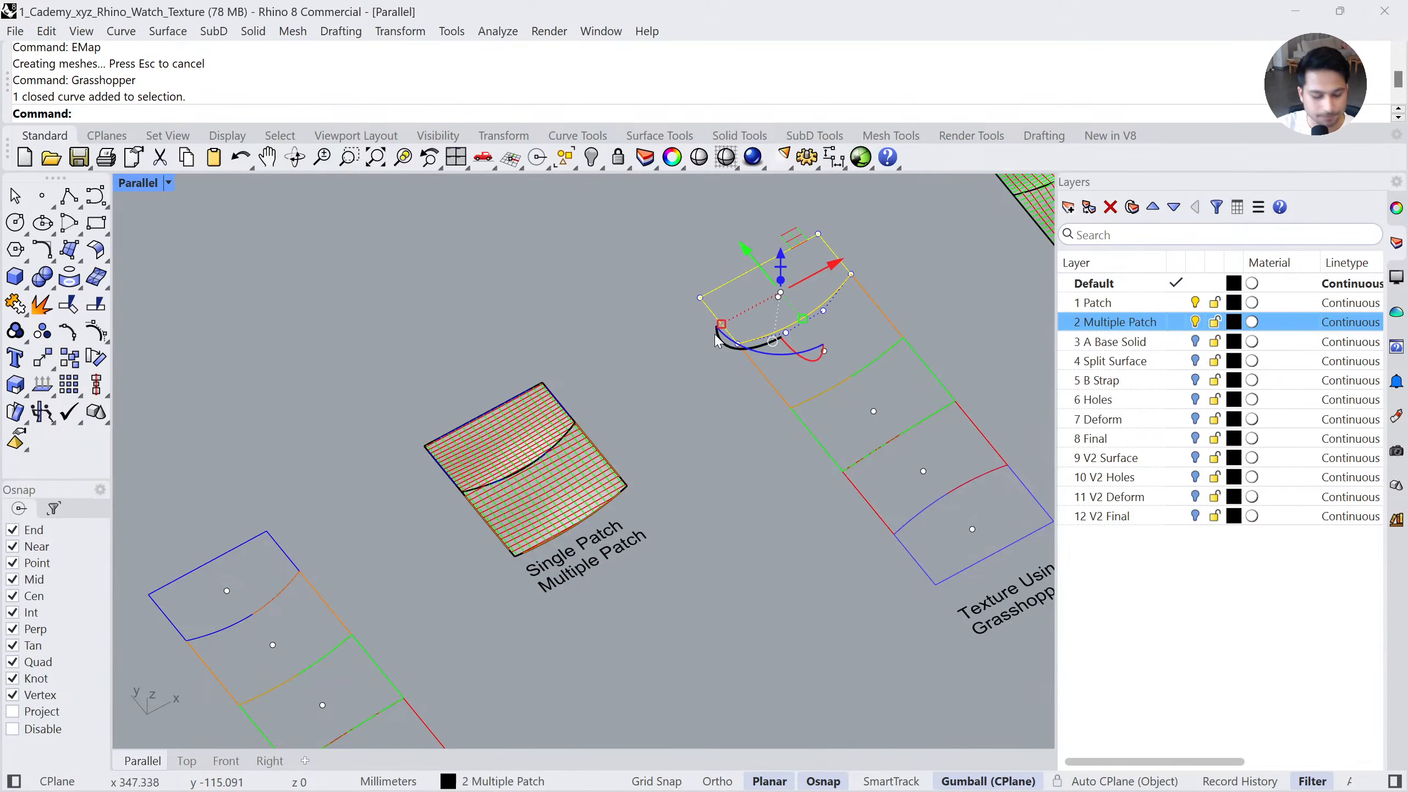
{"action": "key", "text": "ctrl+alt+e"}
Place seven point objects in a row along the long straight edge of the blue border curve
{"action": "mouse_move", "coordinate": [632, 386]}
{"action": "right_mouse_down"}
{"action": "mouse_move", "coordinate": [661, 331]}
{"action": "mouse_move", "coordinate": [633, 372]}
{"action": "right_mouse_up"}
{"action": "scroll", "coordinate": [661, 333], "scroll_direction": "down", "scroll_amount": 4}
{"action": "left_click", "coordinate": [488, 417]}
{"action": "left_click", "coordinate": [42, 195]}
{"action": "left_click", "coordinate": [416, 425]}
{"action": "right_click", "coordinate": [419, 425]}
{"action": "left_click", "coordinate": [436, 416]}
{"action": "right_click", "coordinate": [437, 417]}
{"action": "left_click", "coordinate": [464, 405]}
{"action": "right_click", "coordinate": [466, 405]}
{"action": "left_click", "coordinate": [487, 396]}
{"action": "right_click", "coordinate": [490, 396]}
{"action": "left_click", "coordinate": [522, 383]}
{"action": "right_click", "coordinate": [526, 382]}
{"action": "left_click", "coordinate": [561, 369]}
{"action": "right_click", "coordinate": [561, 369]}
{"action": "left_click", "coordinate": [587, 356]}
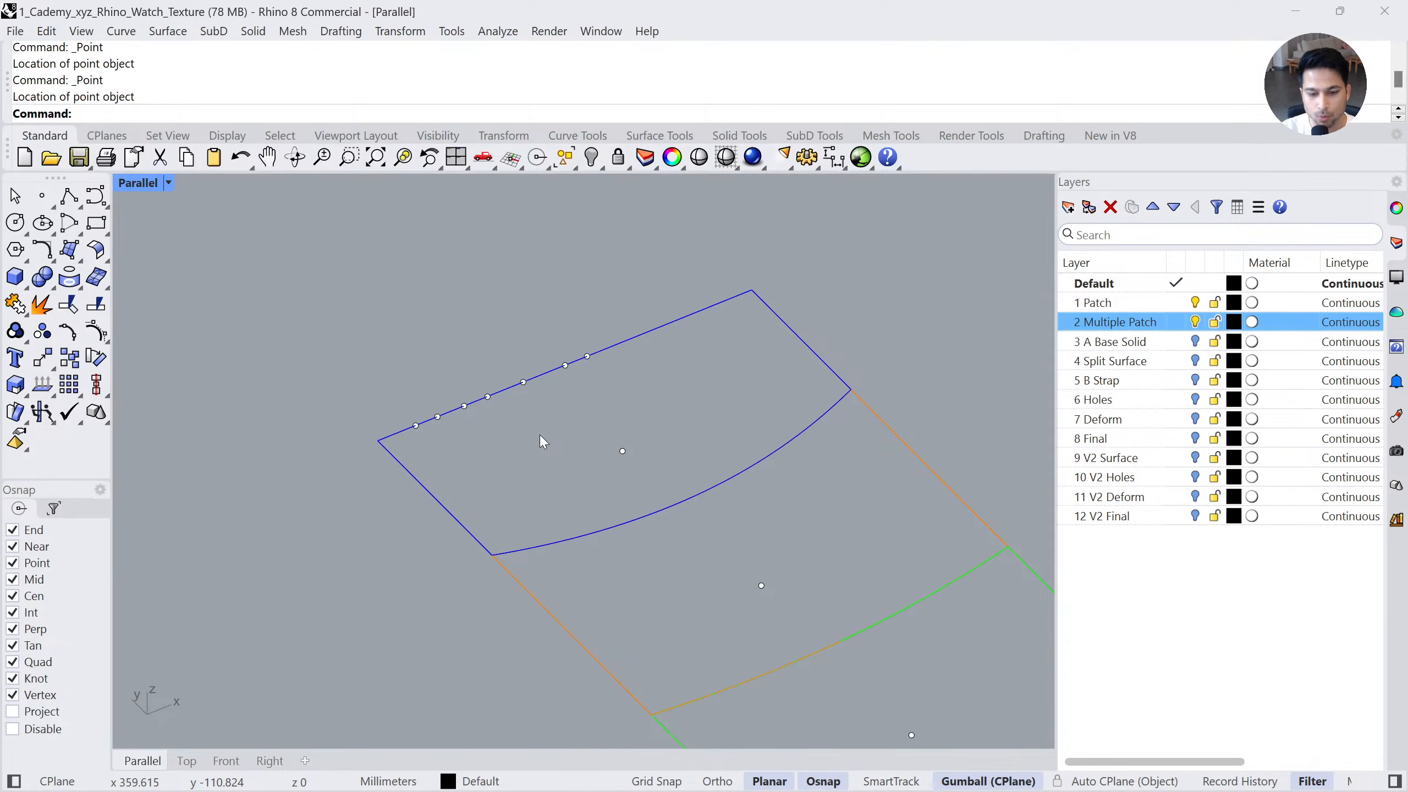
Undo all the points placed along the border curve's straight edge
{"action": "key", "text": "ctrl+z"}
{"action": "key", "text": "ctrl+z"}
{"action": "key", "text": "ctrl+z"}
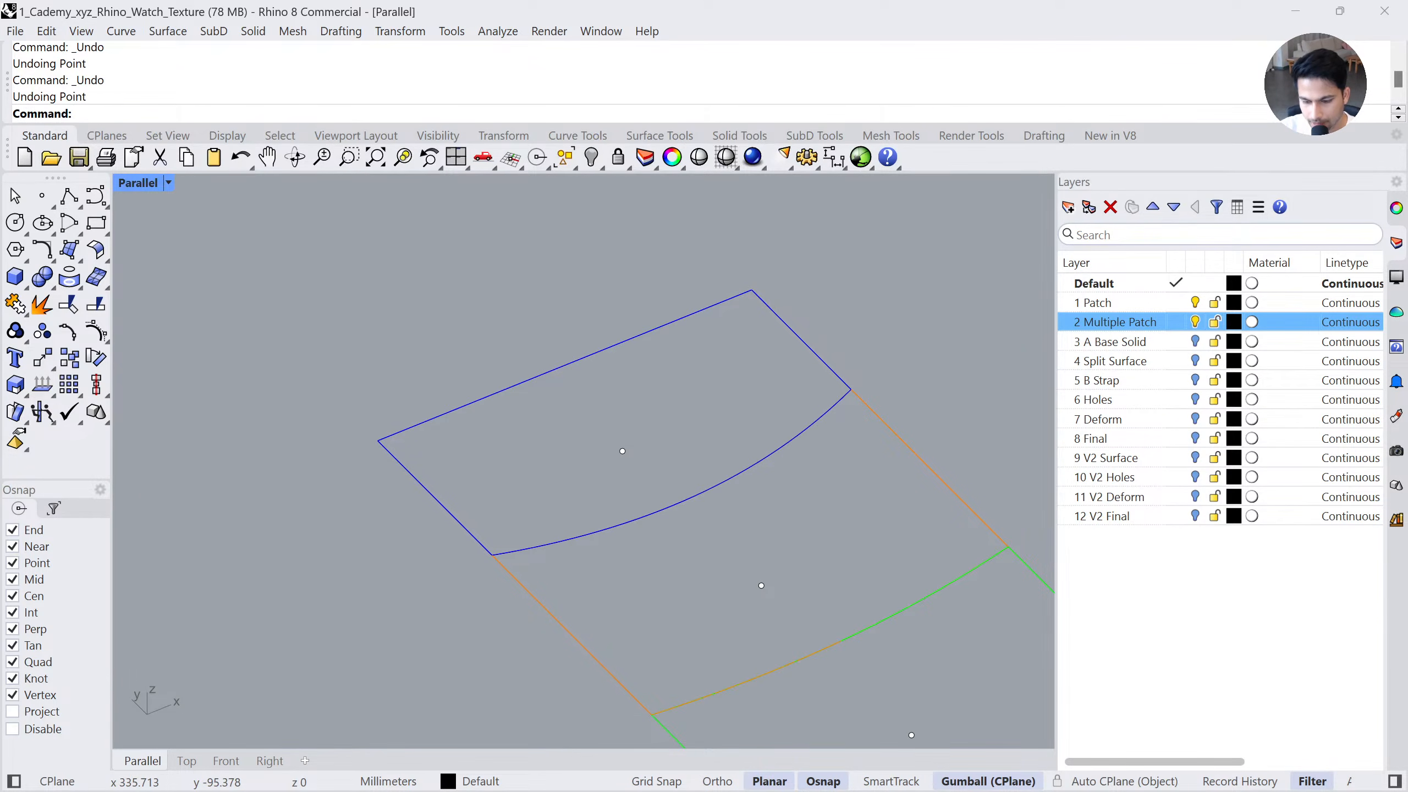
Duplicate the long end edge and the adjoining short side edge of the strip's first face, and move the copies away from it
{"action": "scroll", "coordinate": [523, 432], "scroll_direction": "down", "scroll_amount": 5}
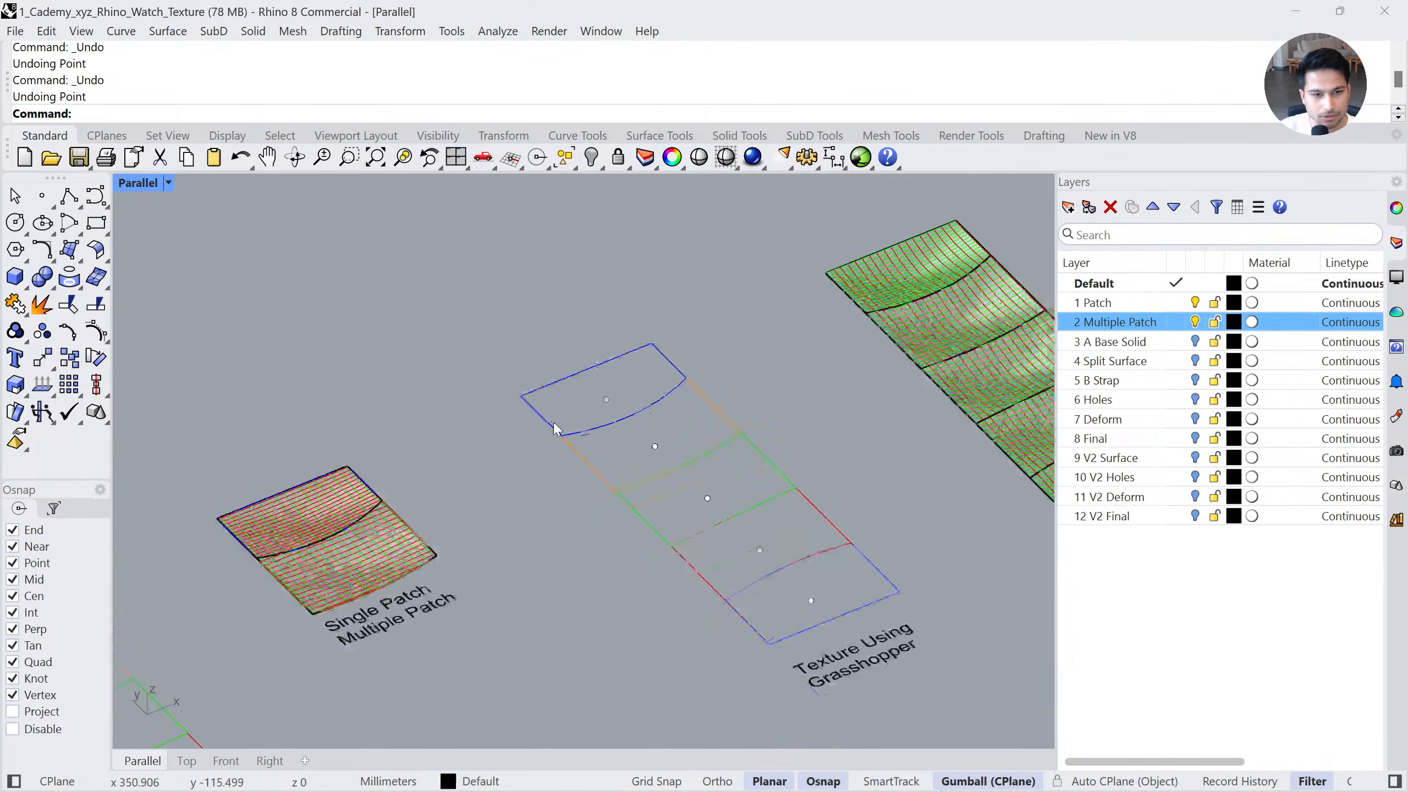
{"action": "scroll", "coordinate": [305, 528], "scroll_direction": "up", "scroll_amount": 2}
{"action": "right_click_drag", "start_coordinate": [120, 607], "coordinate": [527, 450], "text": "shift"}
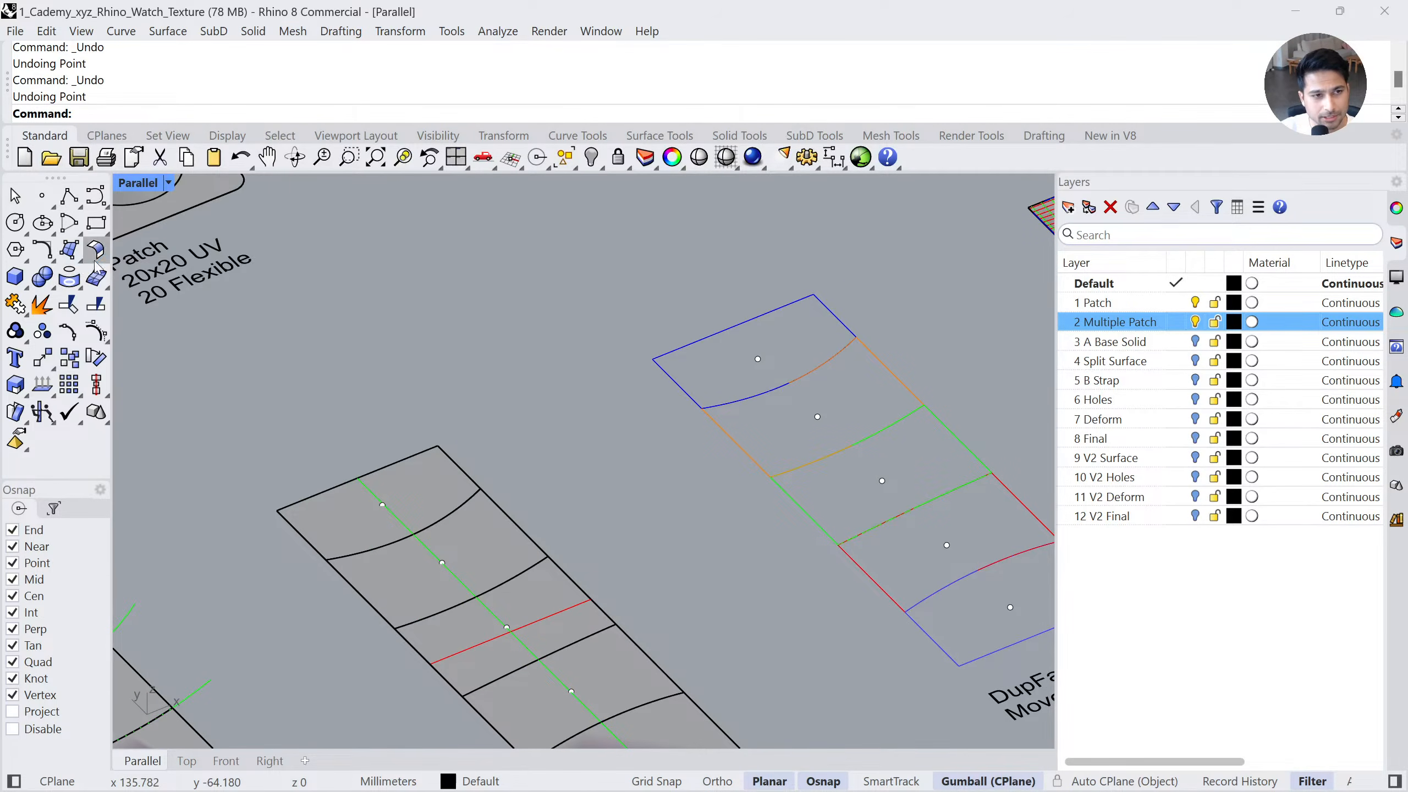
{"action": "left_click", "coordinate": [80, 284]}
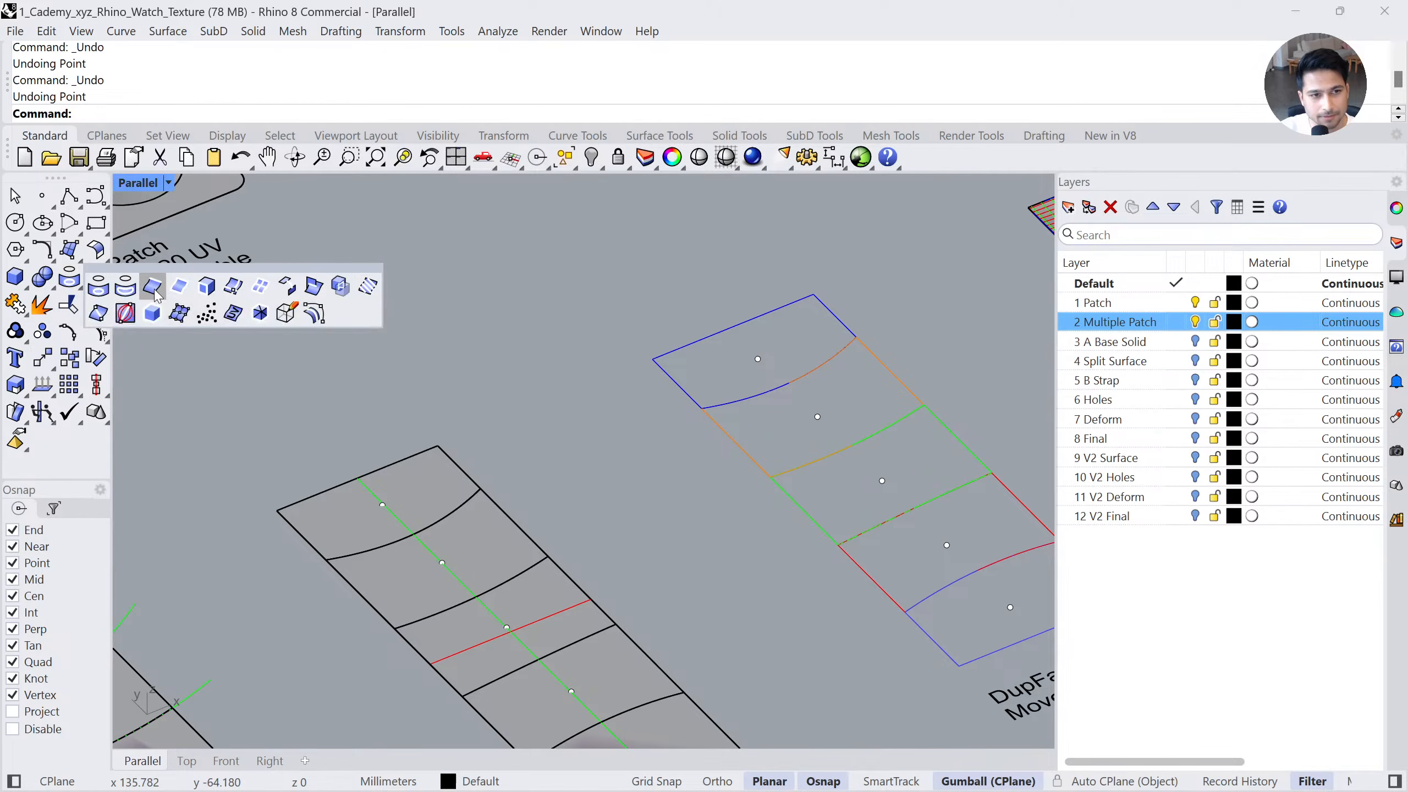
{"action": "left_click", "coordinate": [151, 286]}
{"action": "left_click", "coordinate": [450, 464]}
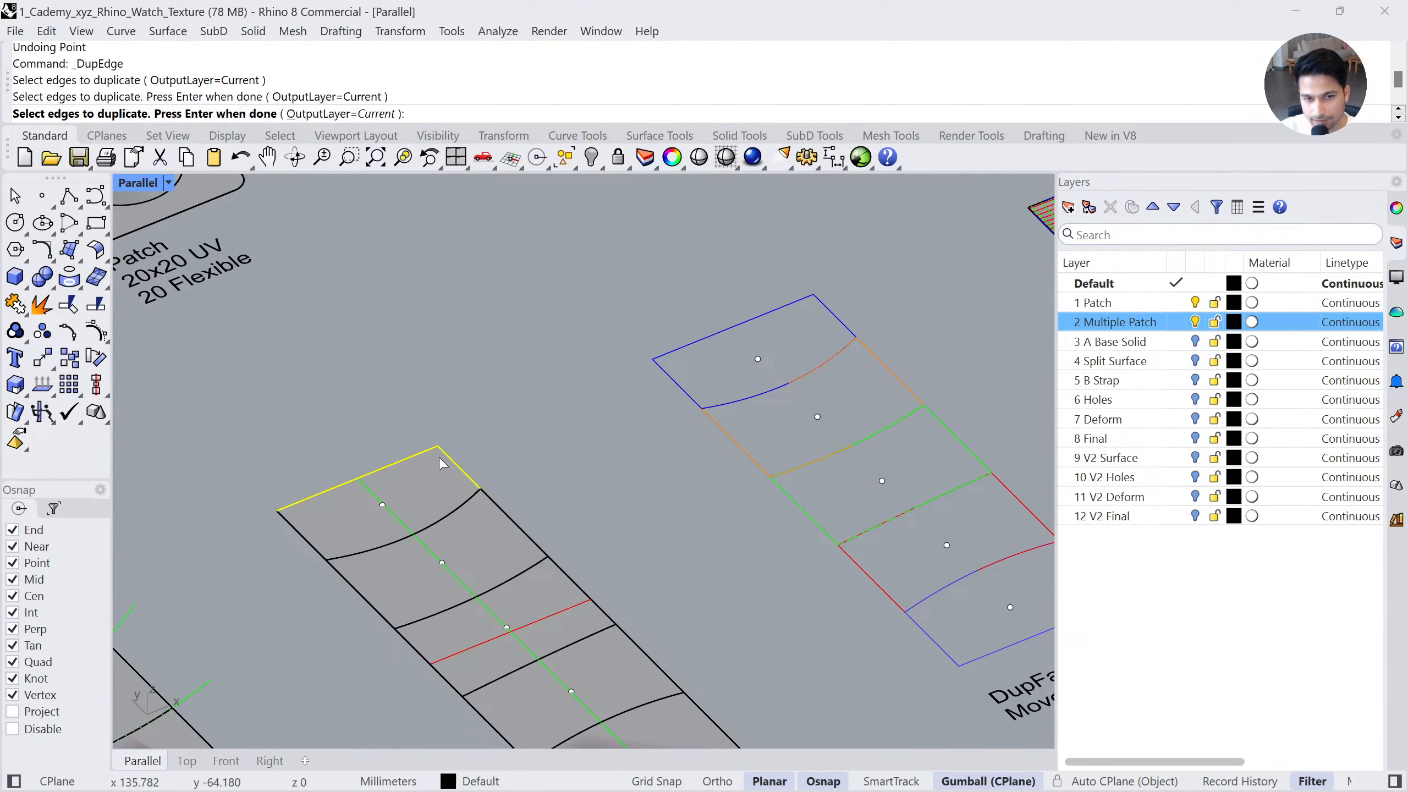
{"action": "key", "text": "Return"}
{"action": "left_click_drag", "start_coordinate": [420, 446], "coordinate": [473, 333]}
{"action": "left_click", "coordinate": [548, 440]}
Duplicate the face border of the strip's first face with DupFaceBorder and move the closed curve beside the strip
{"action": "left_click", "coordinate": [77, 261]}
{"action": "left_click", "coordinate": [211, 294]}
{"action": "left_click", "coordinate": [373, 494]}
{"action": "key", "text": "Return"}
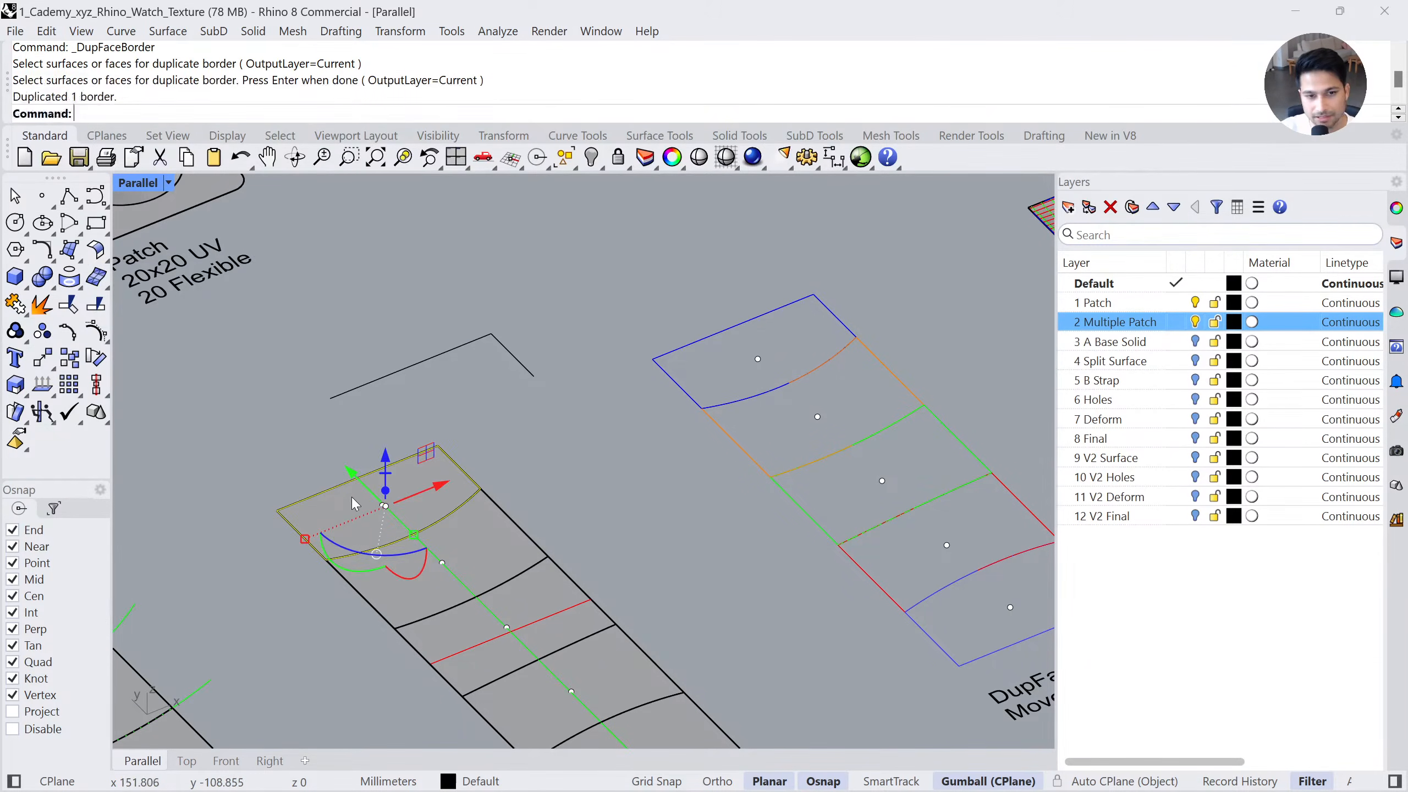
{"action": "right_click_drag", "start_coordinate": [440, 471], "coordinate": [441, 496]}
{"action": "left_click_drag", "start_coordinate": [398, 478], "coordinate": [602, 428]}
{"action": "left_click", "coordinate": [635, 509]}
{"action": "left_click", "coordinate": [631, 505]}
{"action": "left_click", "coordinate": [503, 380]}
{"action": "left_click", "coordinate": [433, 375]}
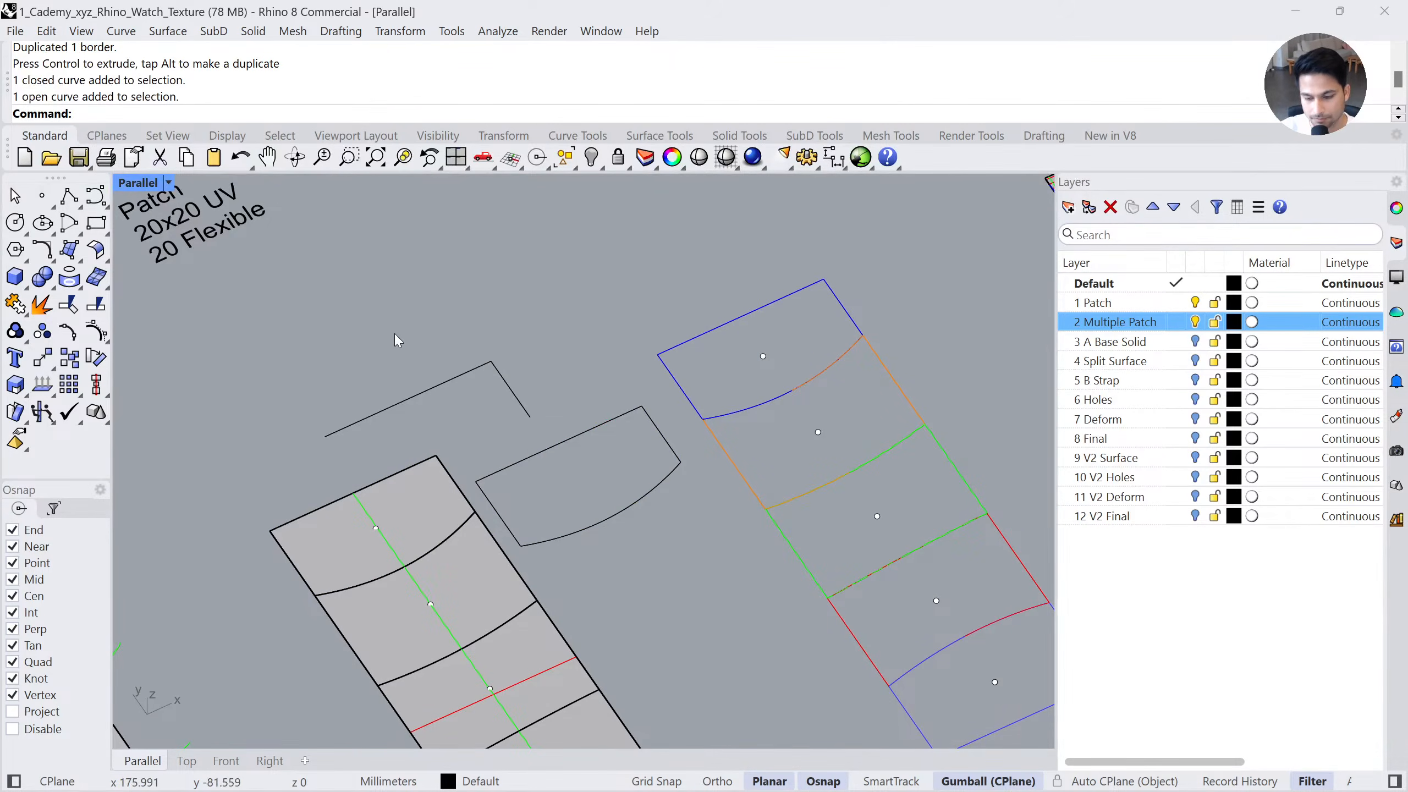
Delete the patch surfaces above the Single Patch / Multiple Patch label, keeping their border curves and points
{"action": "scroll", "coordinate": [397, 455], "scroll_direction": "down", "scroll_amount": 5}
{"action": "right_click_drag", "start_coordinate": [807, 431], "coordinate": [605, 454], "text": "shift"}
{"action": "scroll", "coordinate": [604, 454], "scroll_direction": "up", "scroll_amount": 2}
{"action": "left_click", "coordinate": [602, 457]}
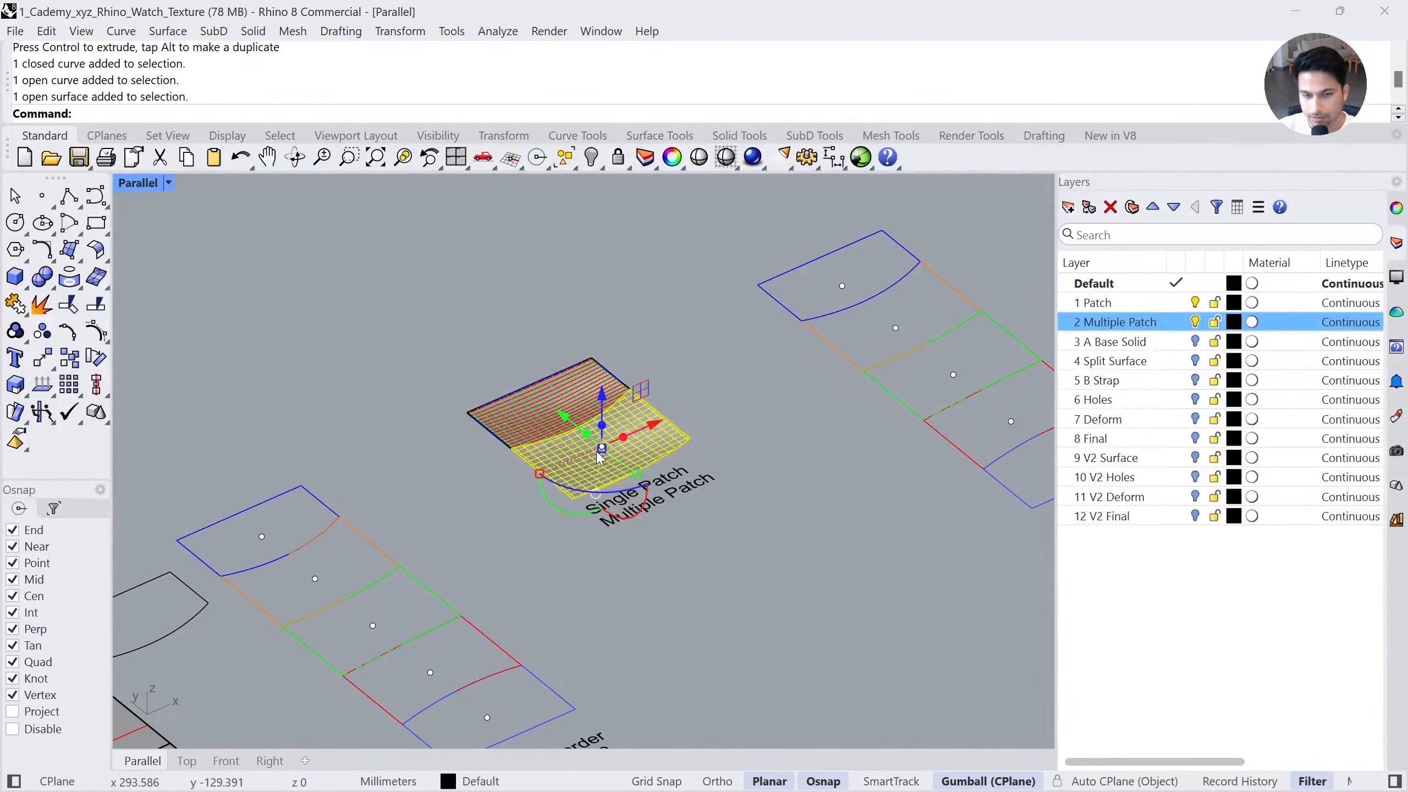
{"action": "key", "text": "Delete"}
Reopen Grasshopper, widen the Layers panel to narrow the Rhino viewport, and tile the Grasshopper window beside the viewport
{"action": "scroll", "coordinate": [600, 456], "scroll_direction": "down", "scroll_amount": 3}
{"action": "left_click", "coordinate": [861, 156]}
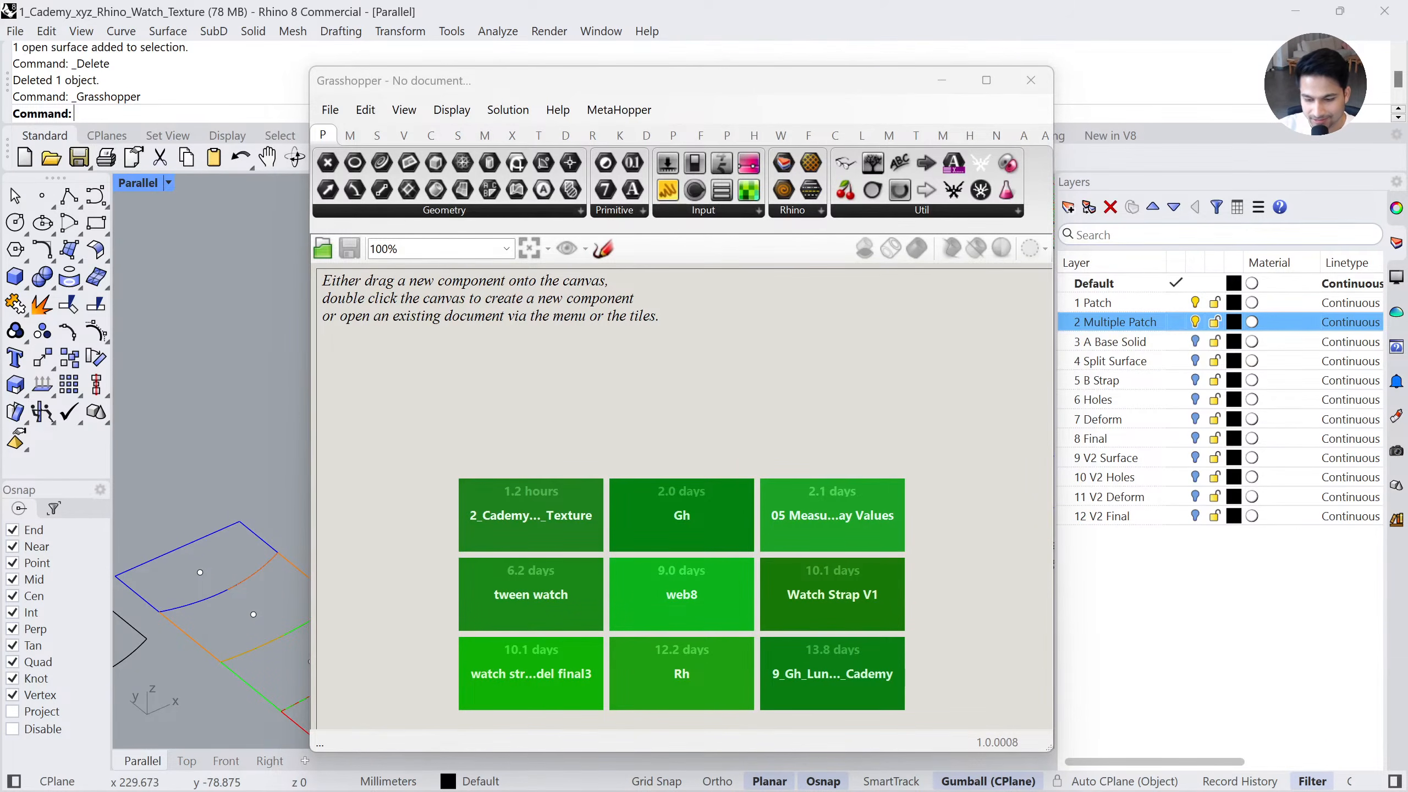
{"action": "left_click_drag", "start_coordinate": [716, 90], "coordinate": [1405, 211]}
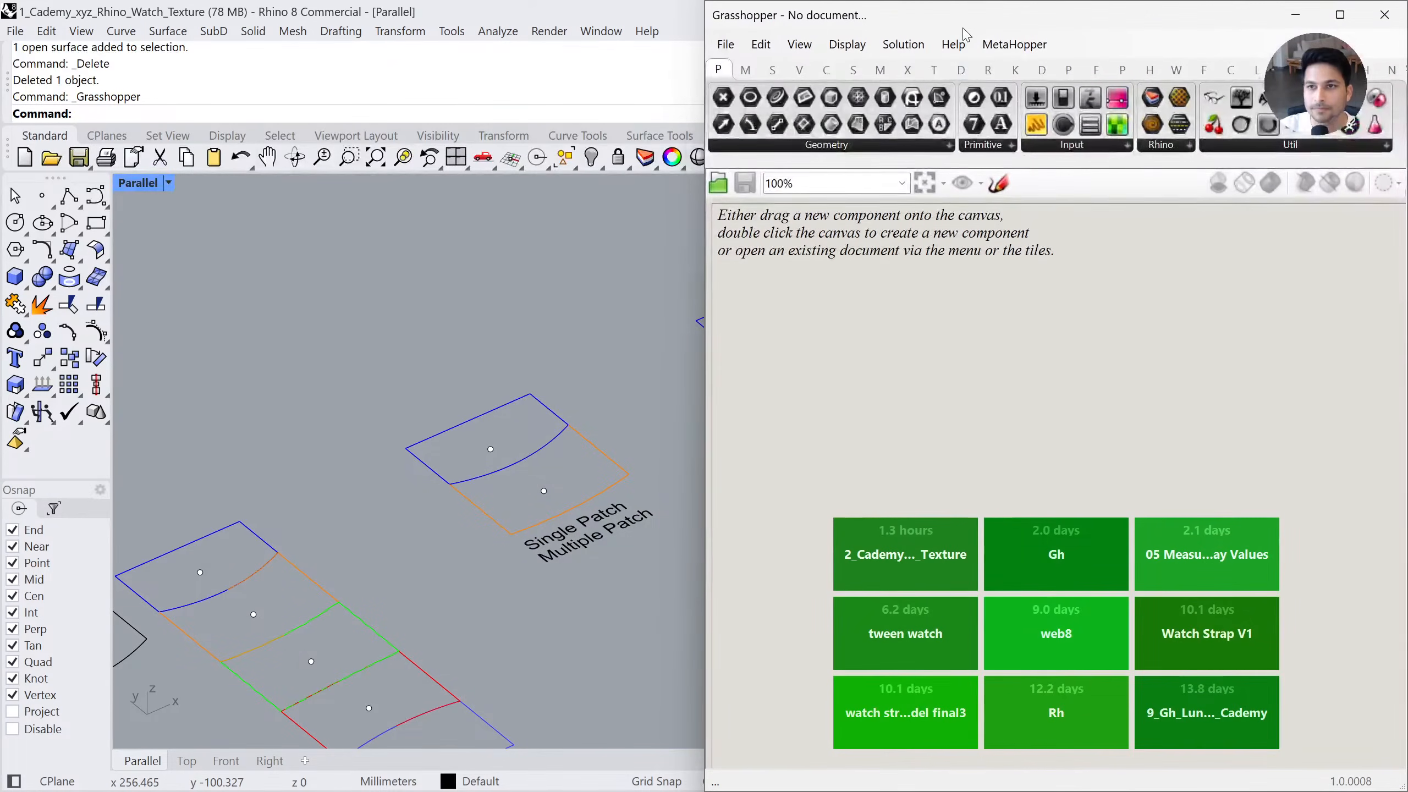
{"action": "left_click_drag", "start_coordinate": [973, 5], "coordinate": [945, 400]}
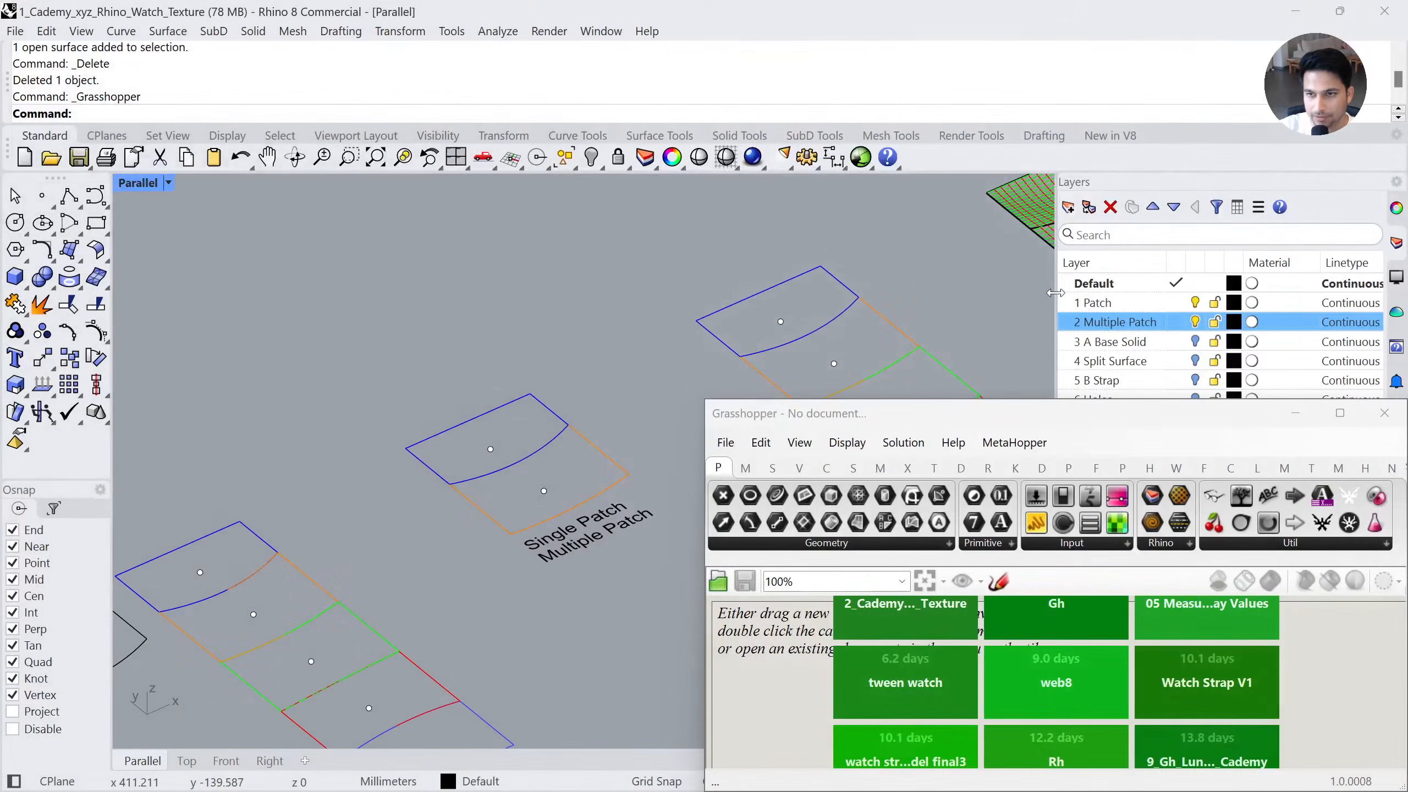
{"action": "left_click_drag", "start_coordinate": [1056, 300], "coordinate": [701, 334]}
{"action": "scroll", "coordinate": [425, 465], "scroll_direction": "down", "scroll_amount": 6}
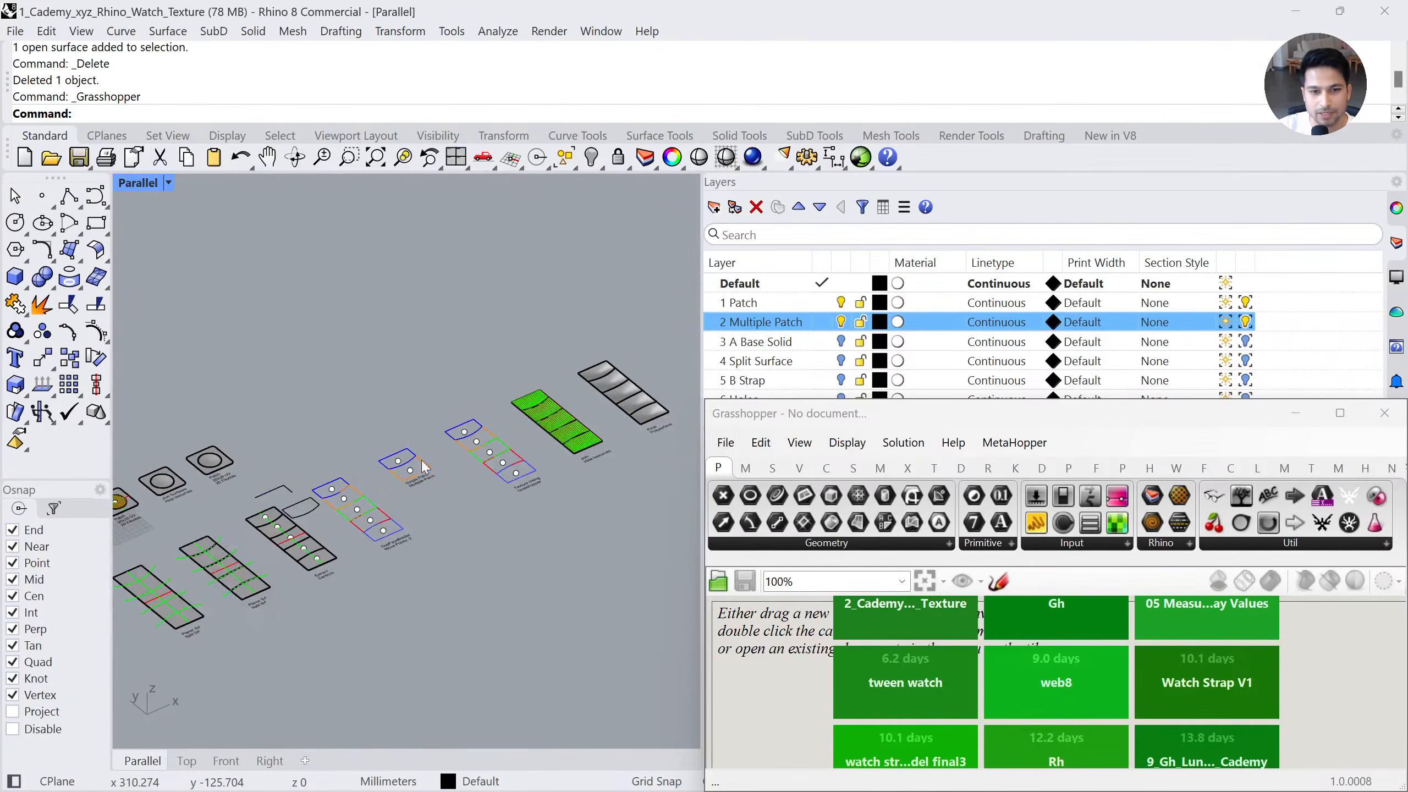
{"action": "scroll", "coordinate": [425, 466], "scroll_direction": "down", "scroll_amount": 2}
{"action": "scroll", "coordinate": [411, 449], "scroll_direction": "up", "scroll_amount": 8}
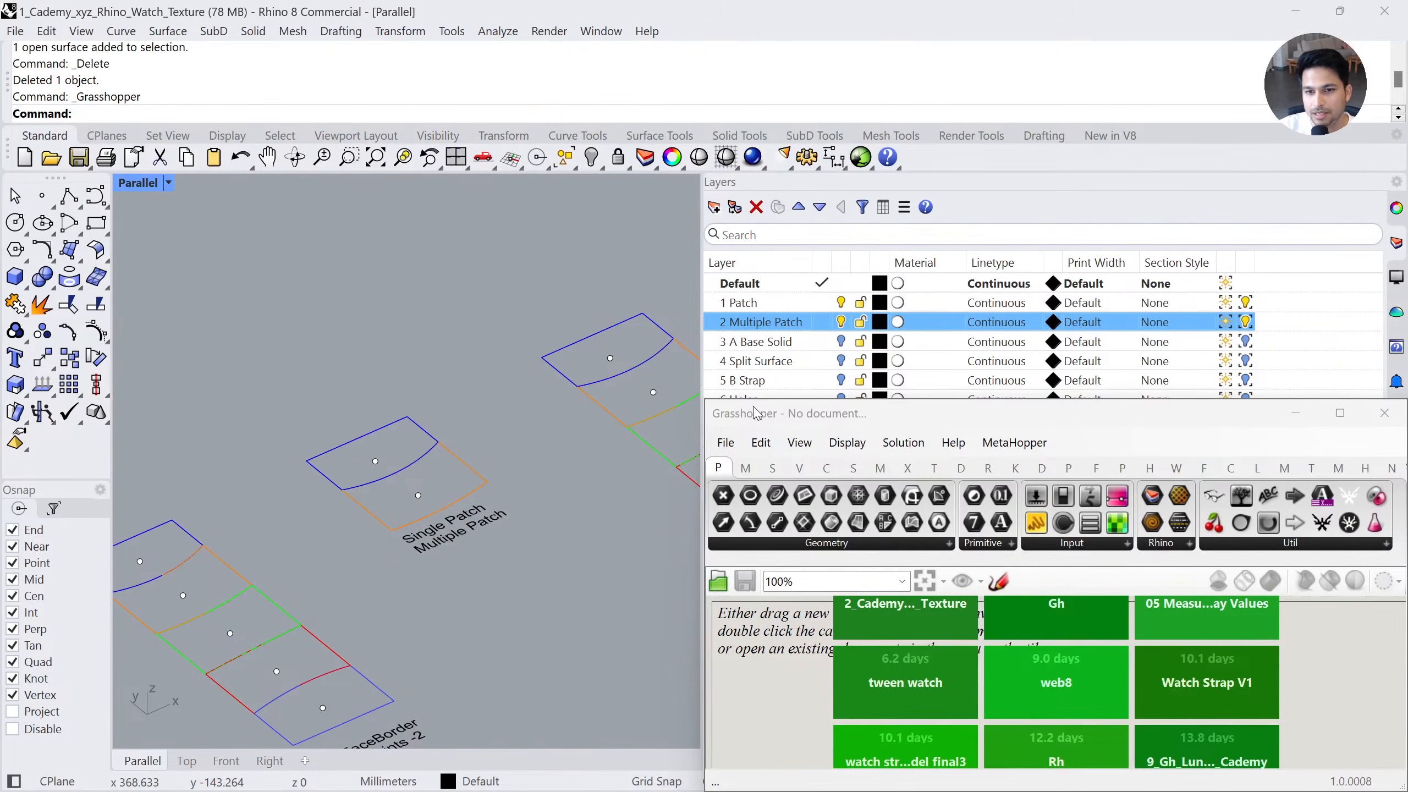
{"action": "left_click_drag", "start_coordinate": [756, 400], "coordinate": [757, 506]}
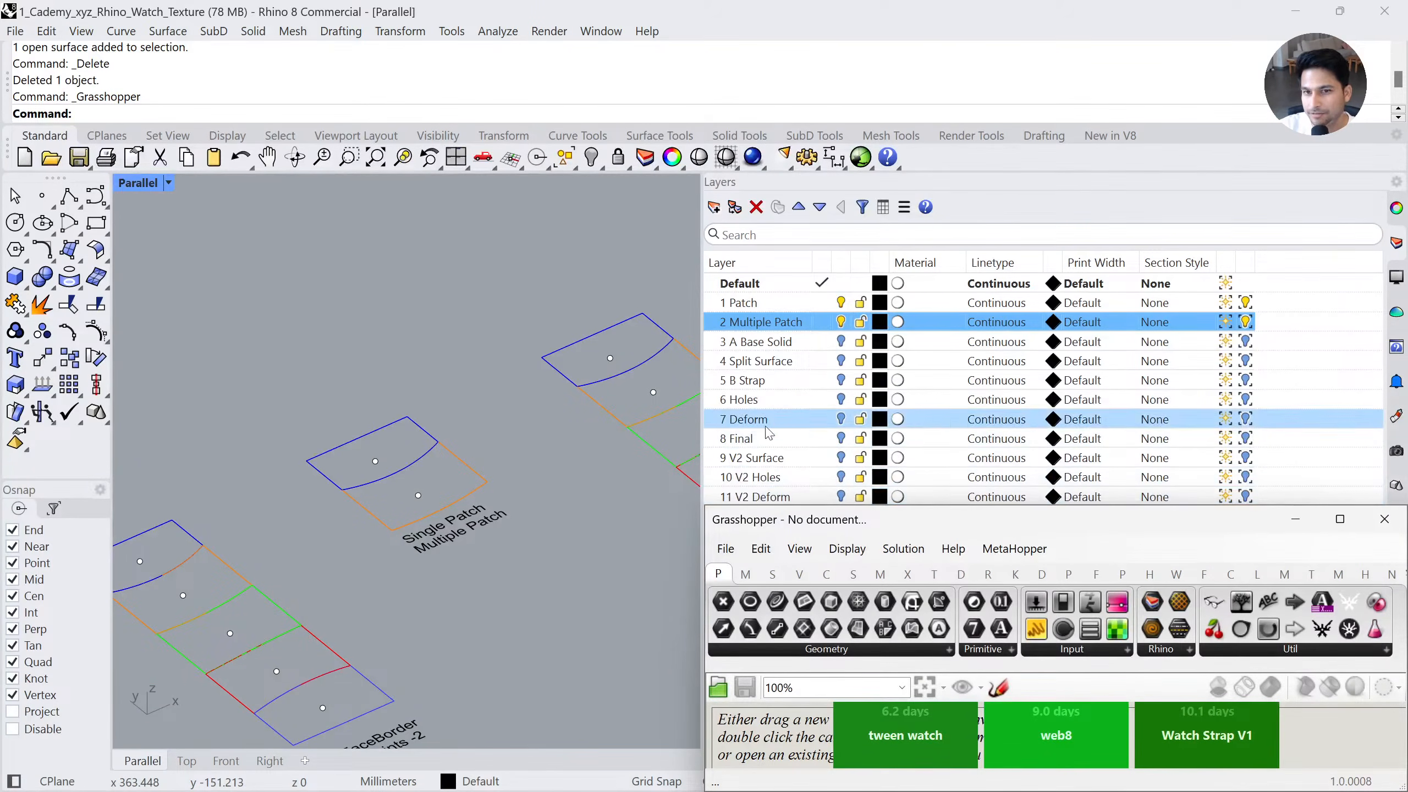
{"action": "left_click_drag", "start_coordinate": [919, 536], "coordinate": [1405, 396]}
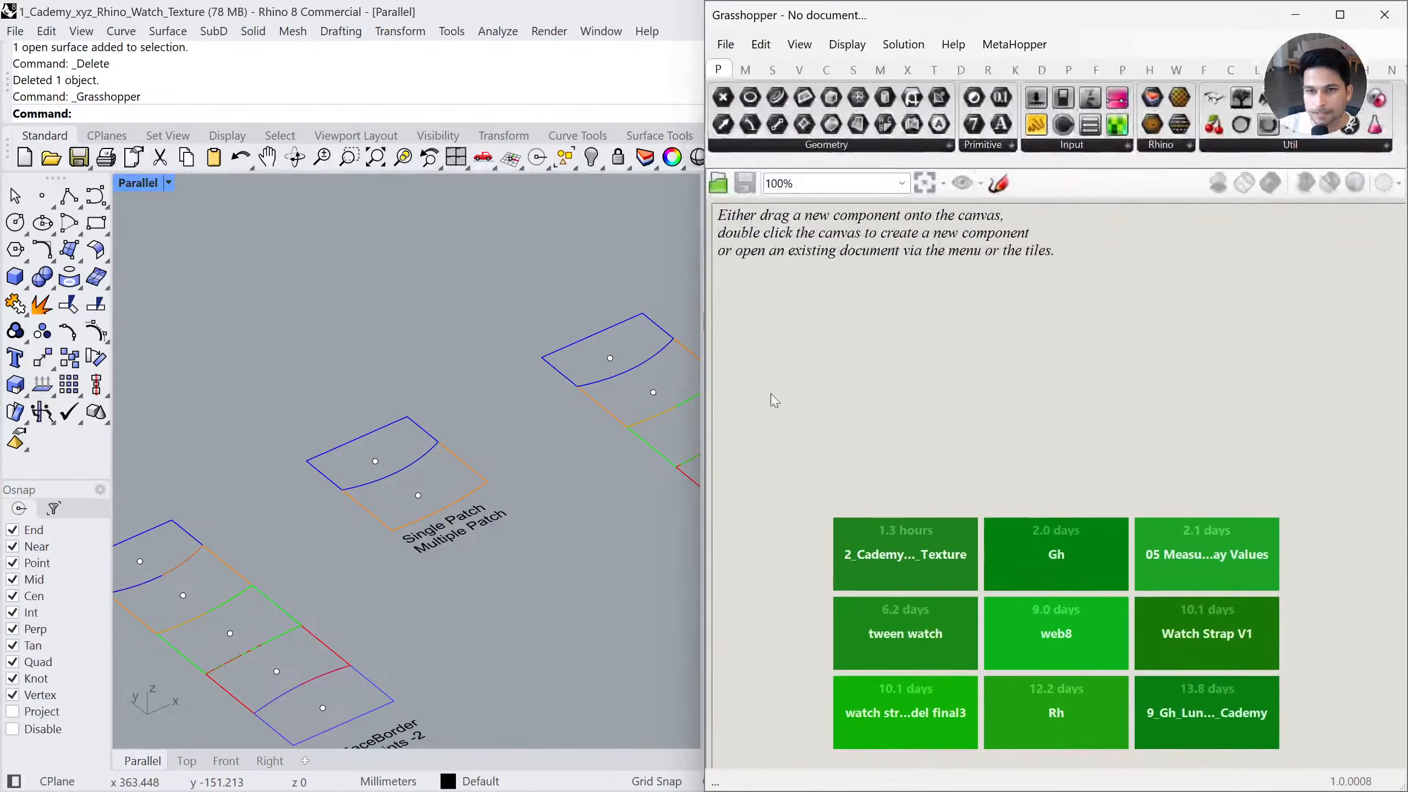
Build a Patch surface from the blue border curve and its centre point at Single Patch, and delete that surface
{"action": "scroll", "coordinate": [403, 452], "scroll_direction": "up", "scroll_amount": 5}
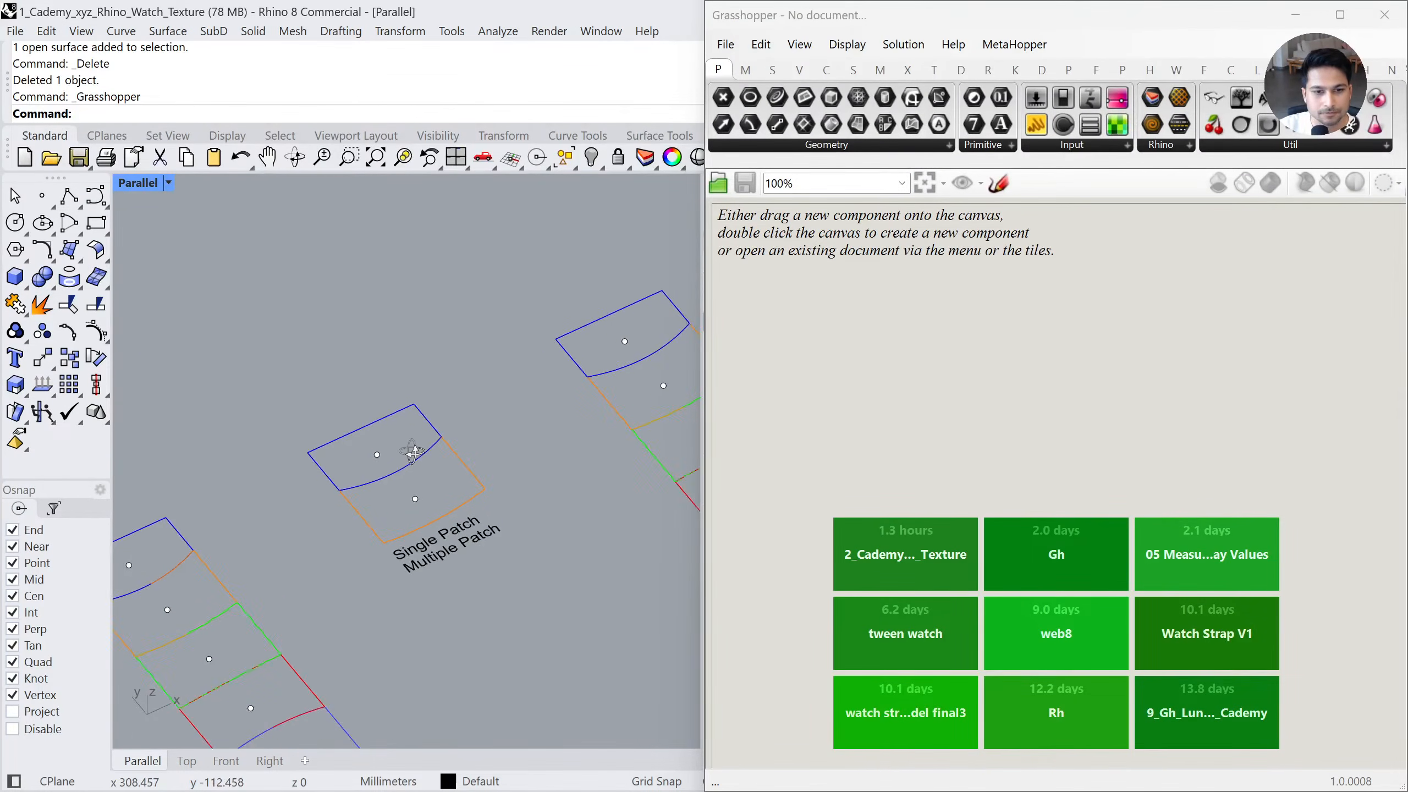
{"action": "right_click_drag", "start_coordinate": [403, 465], "coordinate": [458, 452]}
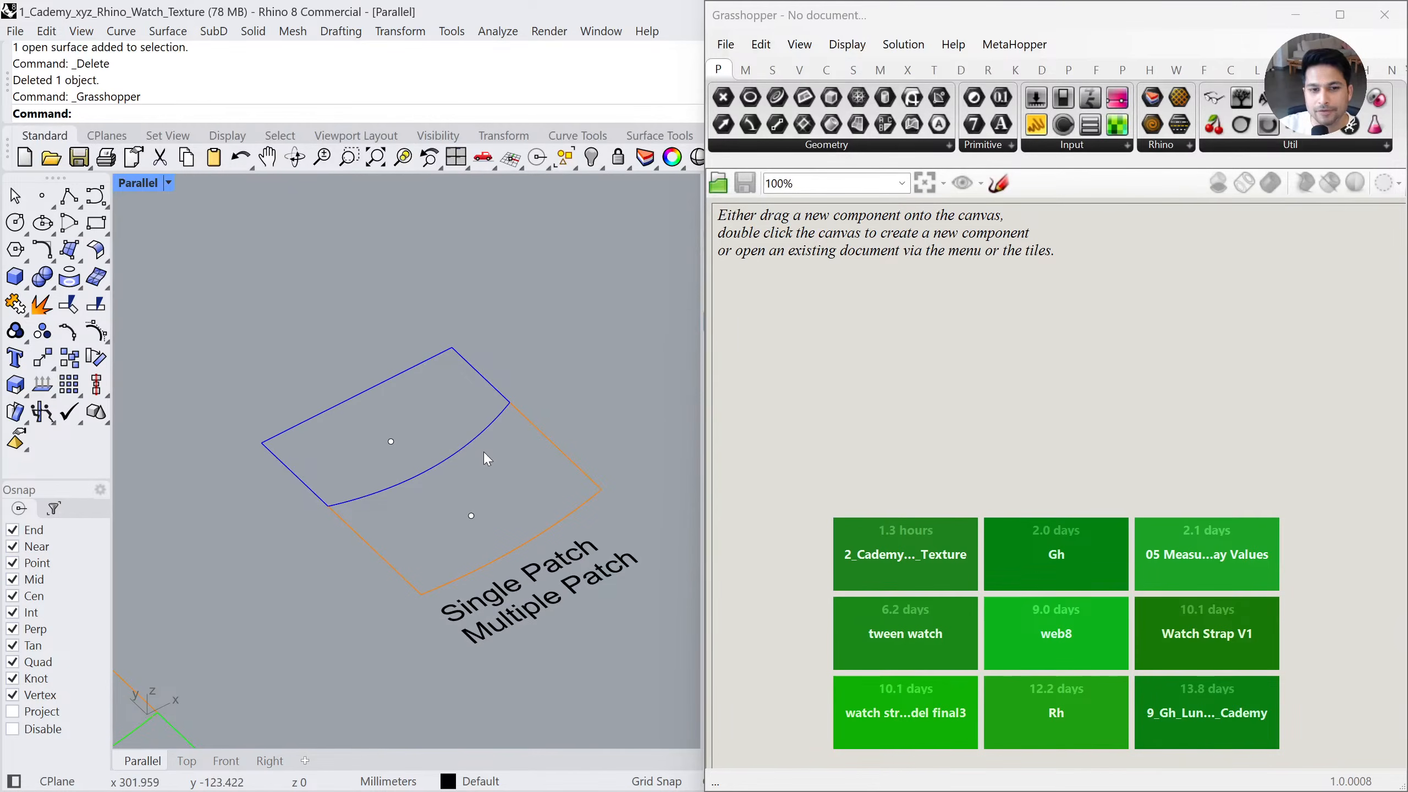
{"action": "left_click", "coordinate": [78, 256]}
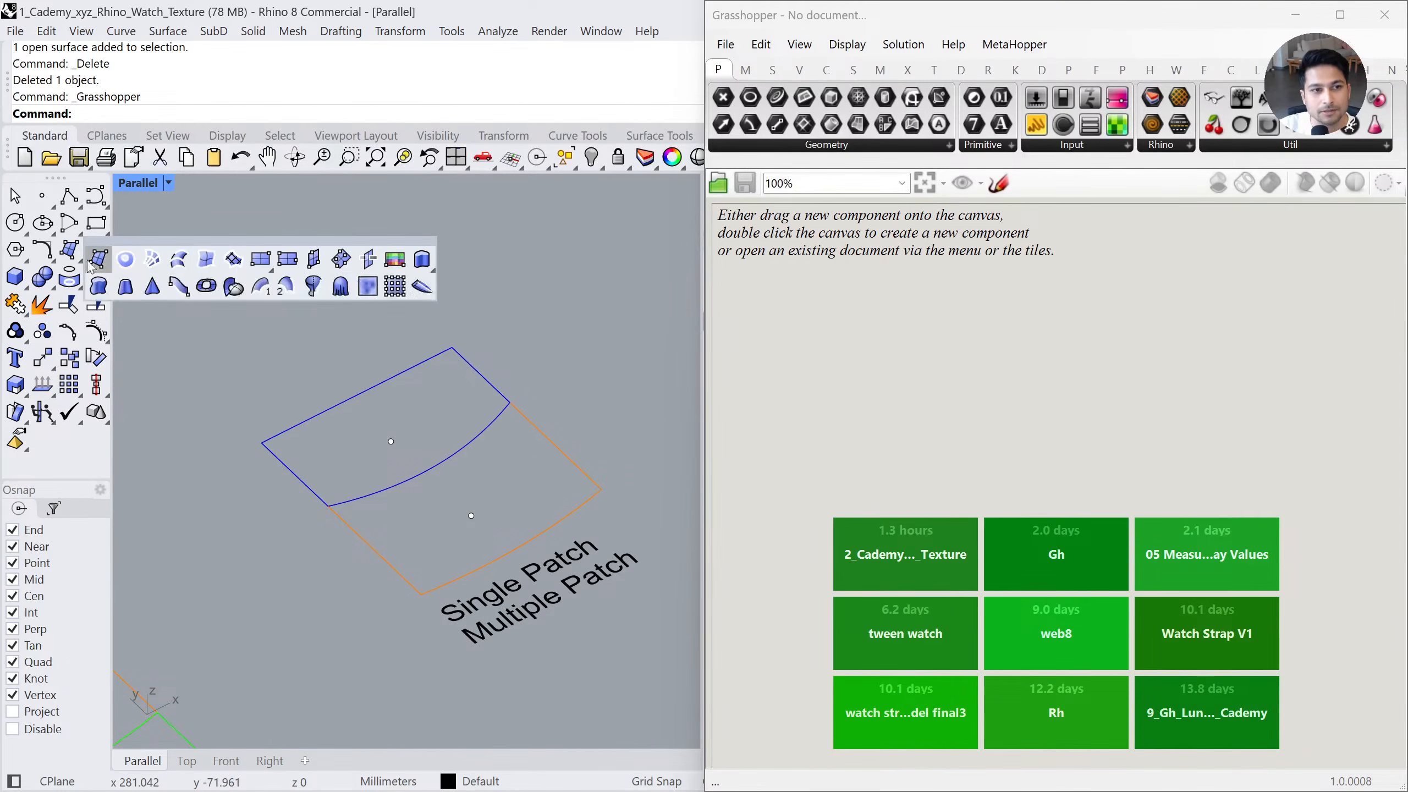
{"action": "left_click", "coordinate": [204, 264]}
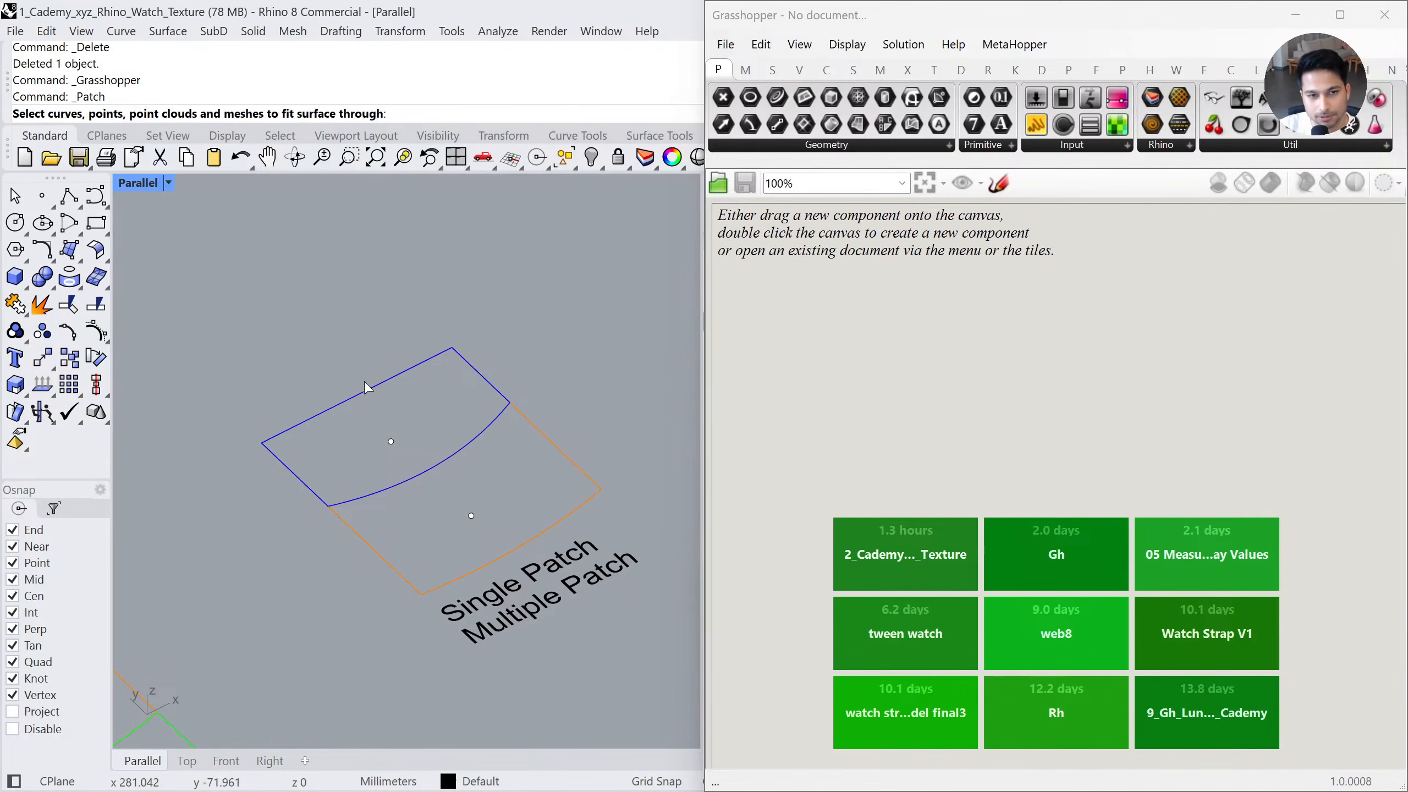
{"action": "left_click", "coordinate": [367, 382]}
{"action": "left_click", "coordinate": [390, 443]}
{"action": "key", "text": "Return"}
{"action": "key", "text": "Return"}
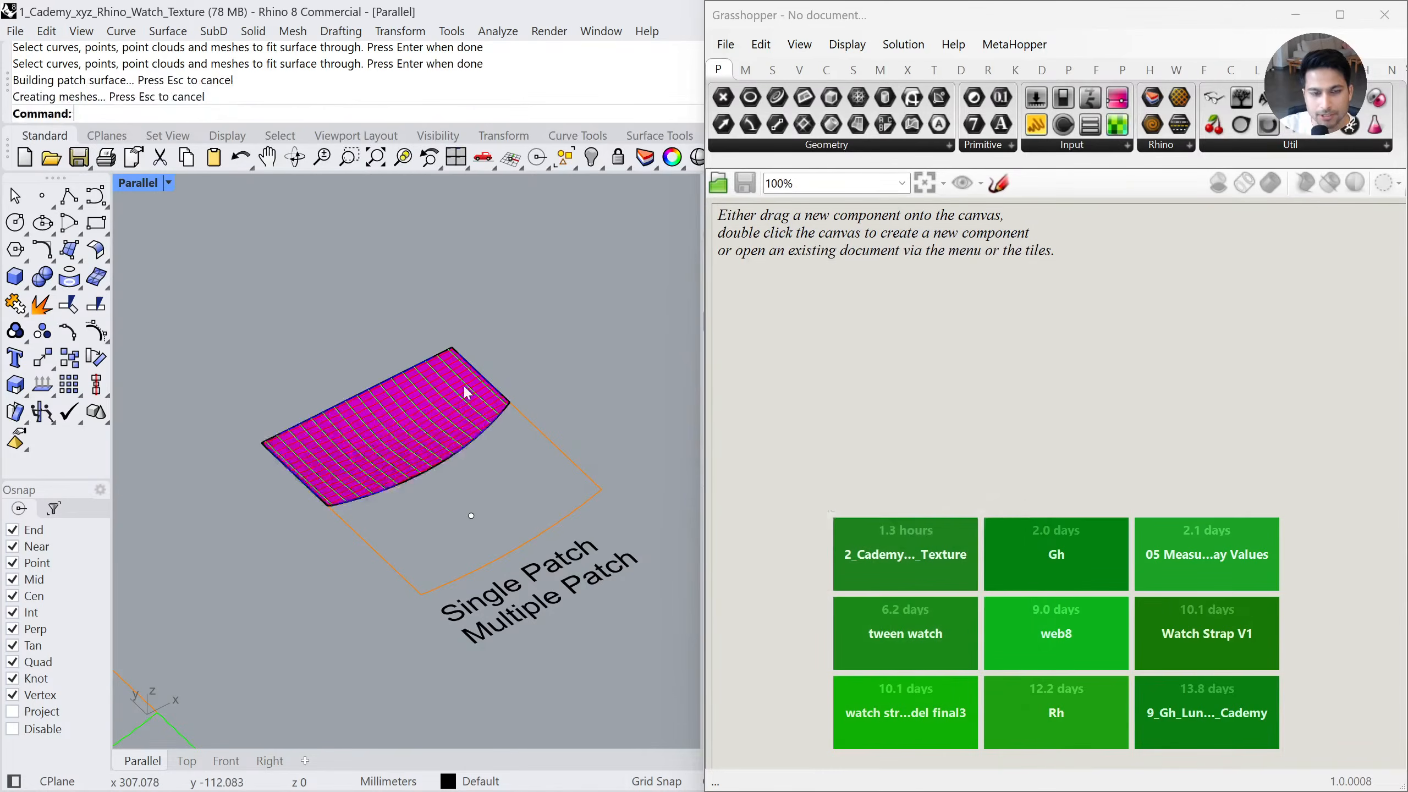
{"action": "left_click", "coordinate": [434, 392]}
{"action": "key", "text": "Delete"}
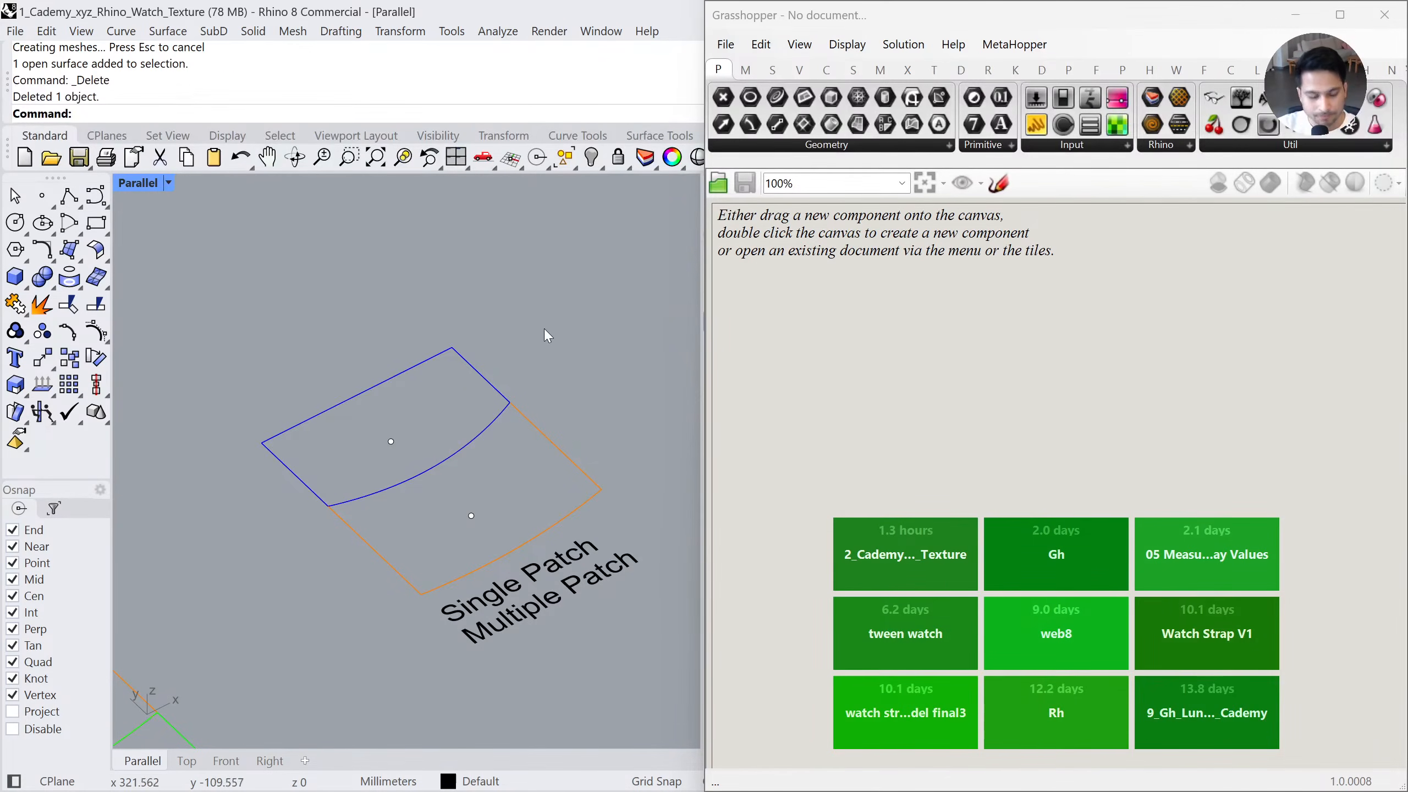
Place a Curve geometry parameter on the Grasshopper canvas
{"action": "scroll", "coordinate": [919, 385], "scroll_direction": "up", "scroll_amount": 3}
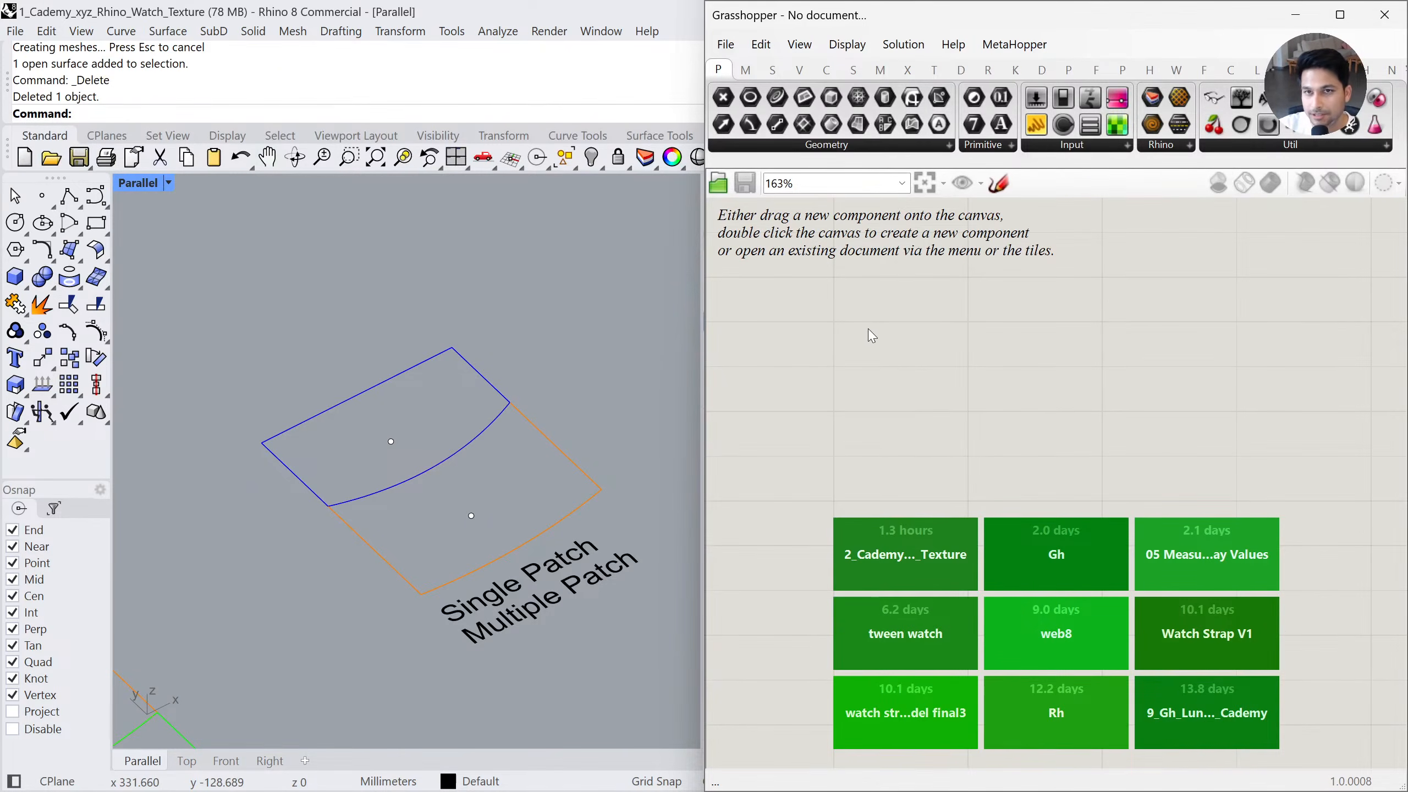
{"action": "left_click", "coordinate": [482, 377]}
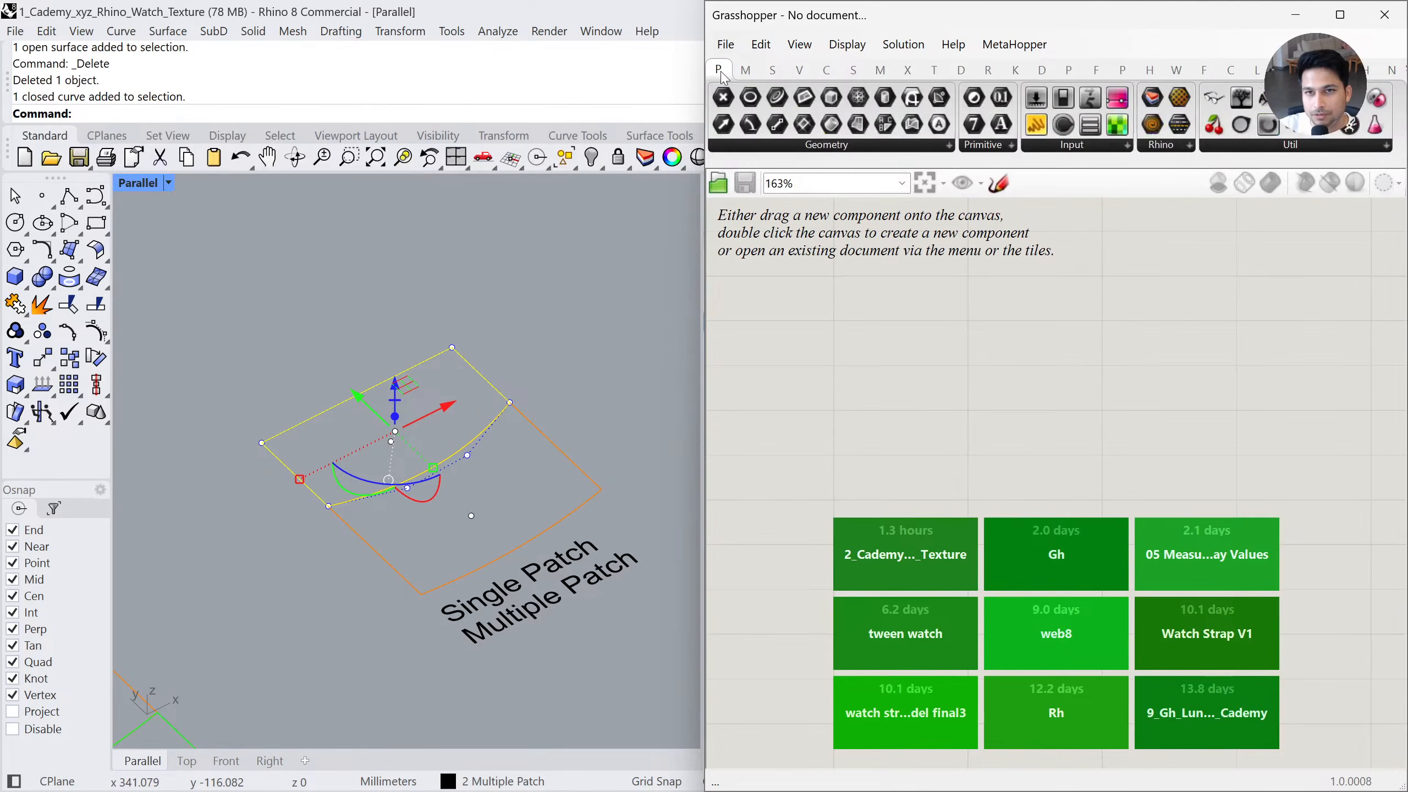
{"action": "left_click", "coordinate": [816, 145]}
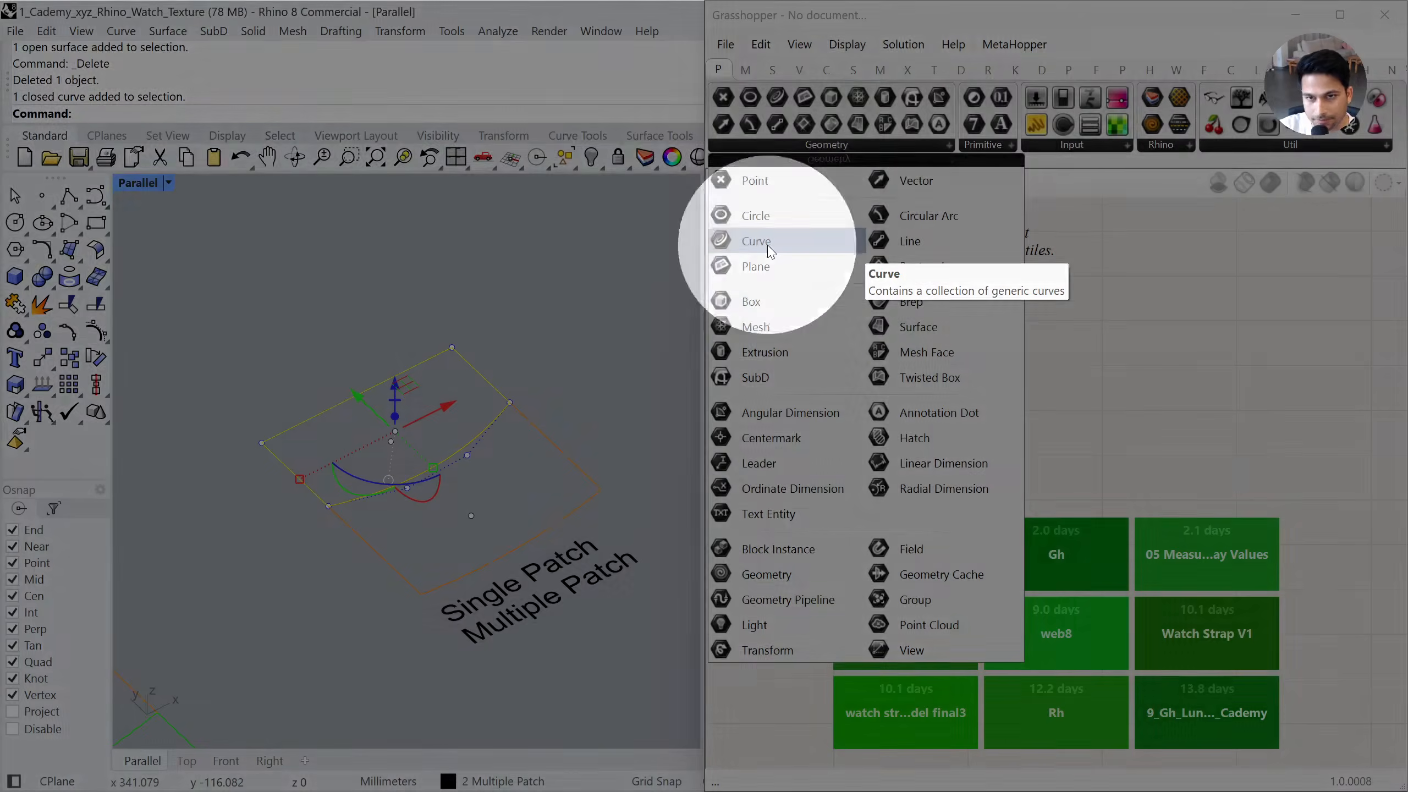
{"action": "left_click", "coordinate": [770, 244]}
{"action": "left_click", "coordinate": [916, 413]}
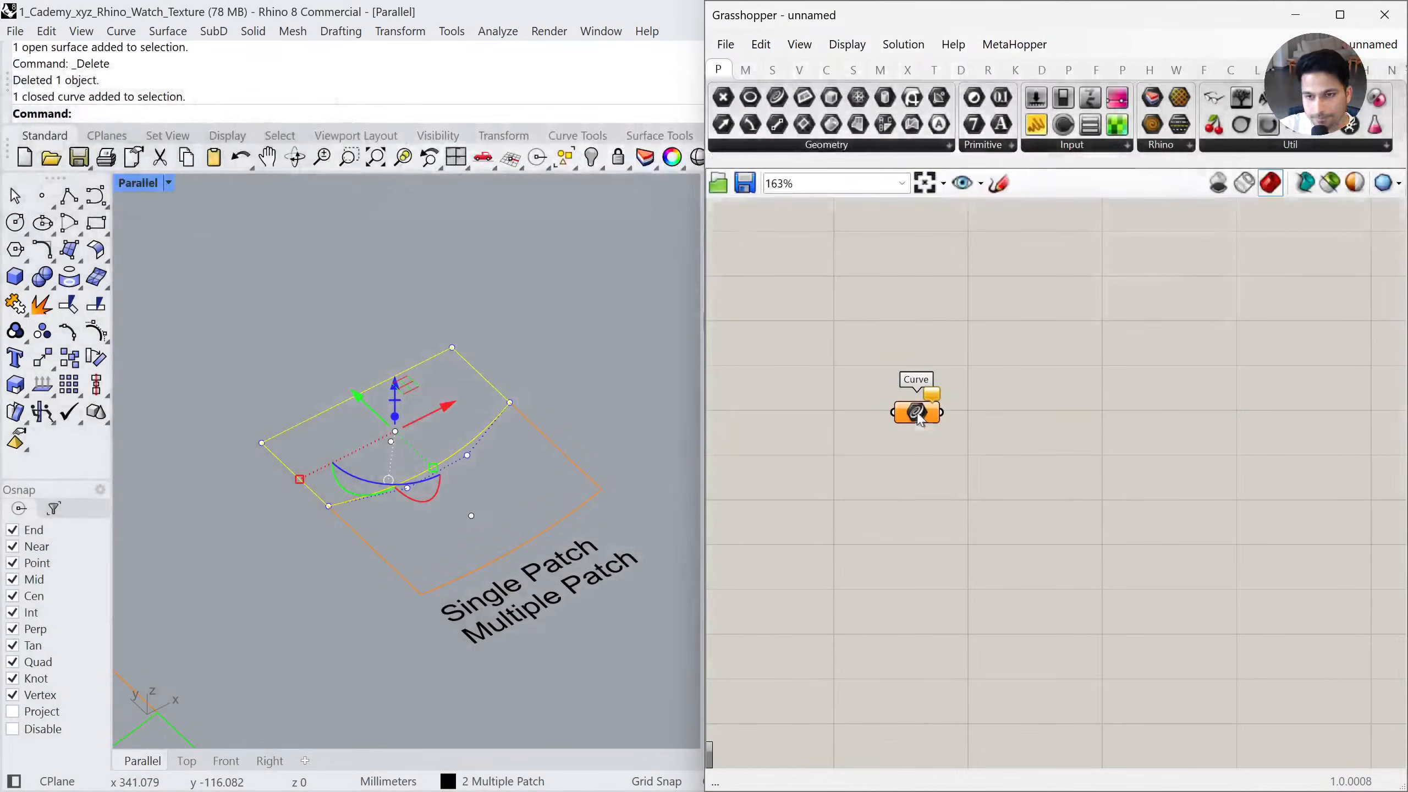
{"action": "left_click", "coordinate": [624, 349]}
{"action": "left_click", "coordinate": [918, 413]}
{"action": "left_click", "coordinate": [976, 427]}
{"action": "scroll", "coordinate": [923, 413], "scroll_direction": "up", "scroll_amount": 3}
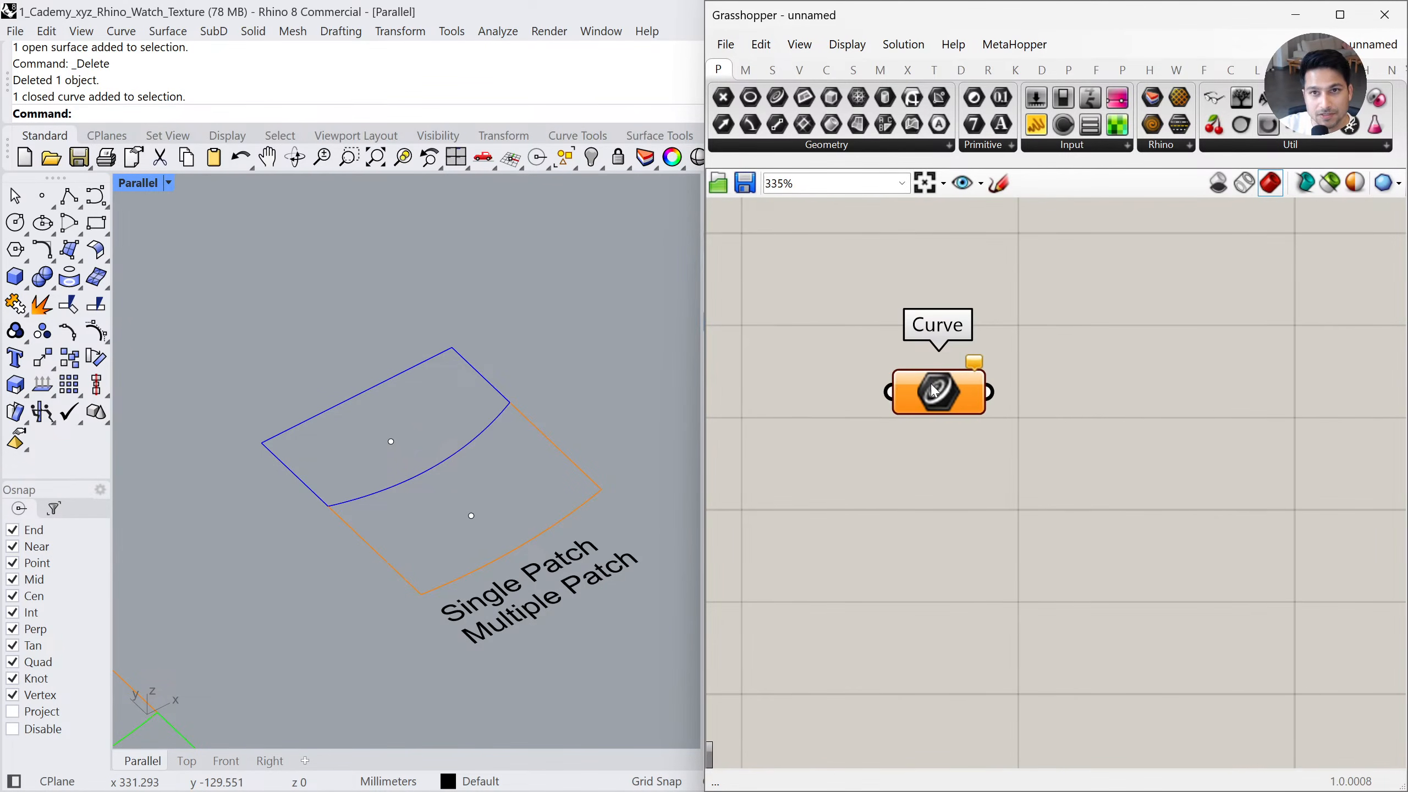
{"action": "scroll", "coordinate": [931, 391], "scroll_direction": "down", "scroll_amount": 1}
{"action": "scroll", "coordinate": [952, 412], "scroll_direction": "down", "scroll_amount": 2}
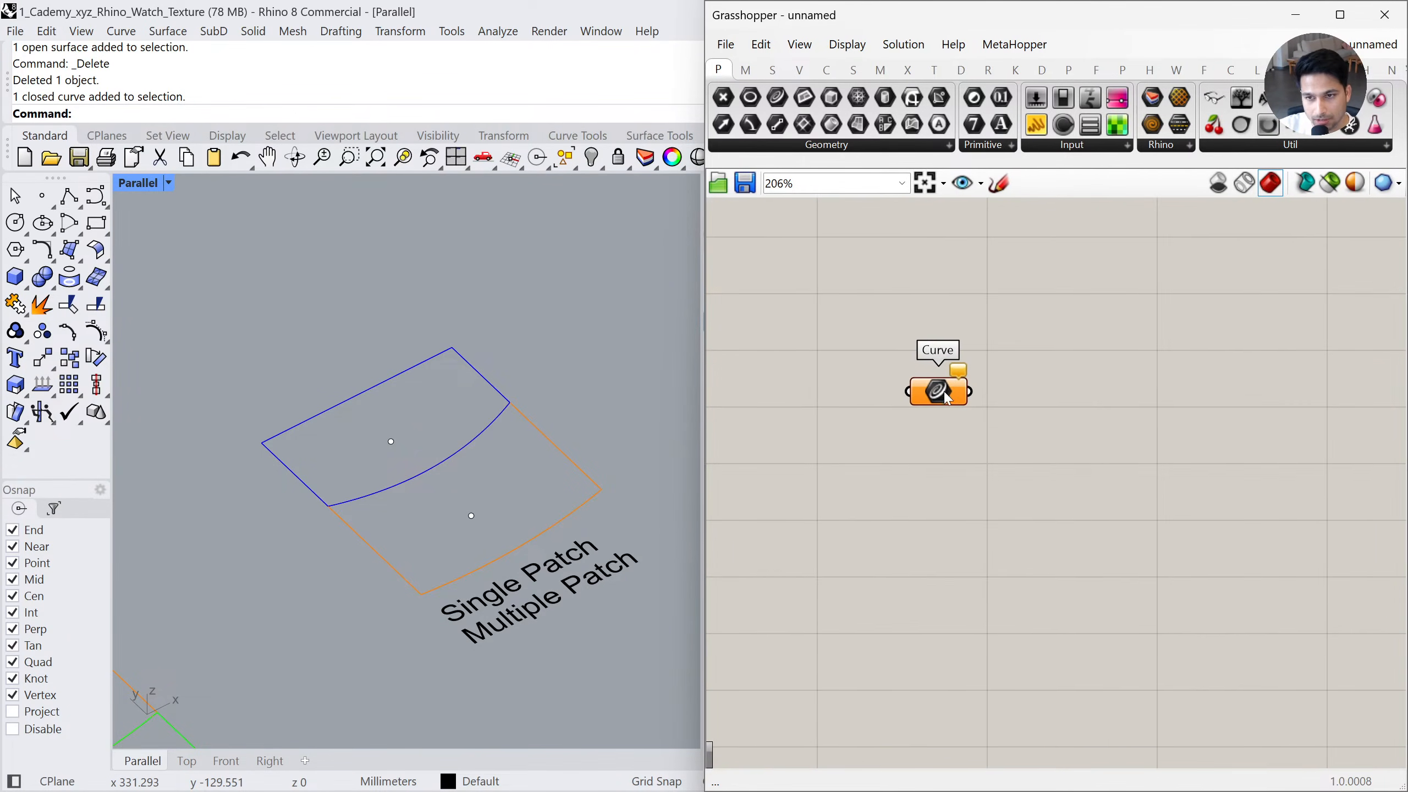
Reference the blue Single Patch border curve from Rhino in the Curve parameter as a single curve
{"action": "left_click", "coordinate": [490, 391]}
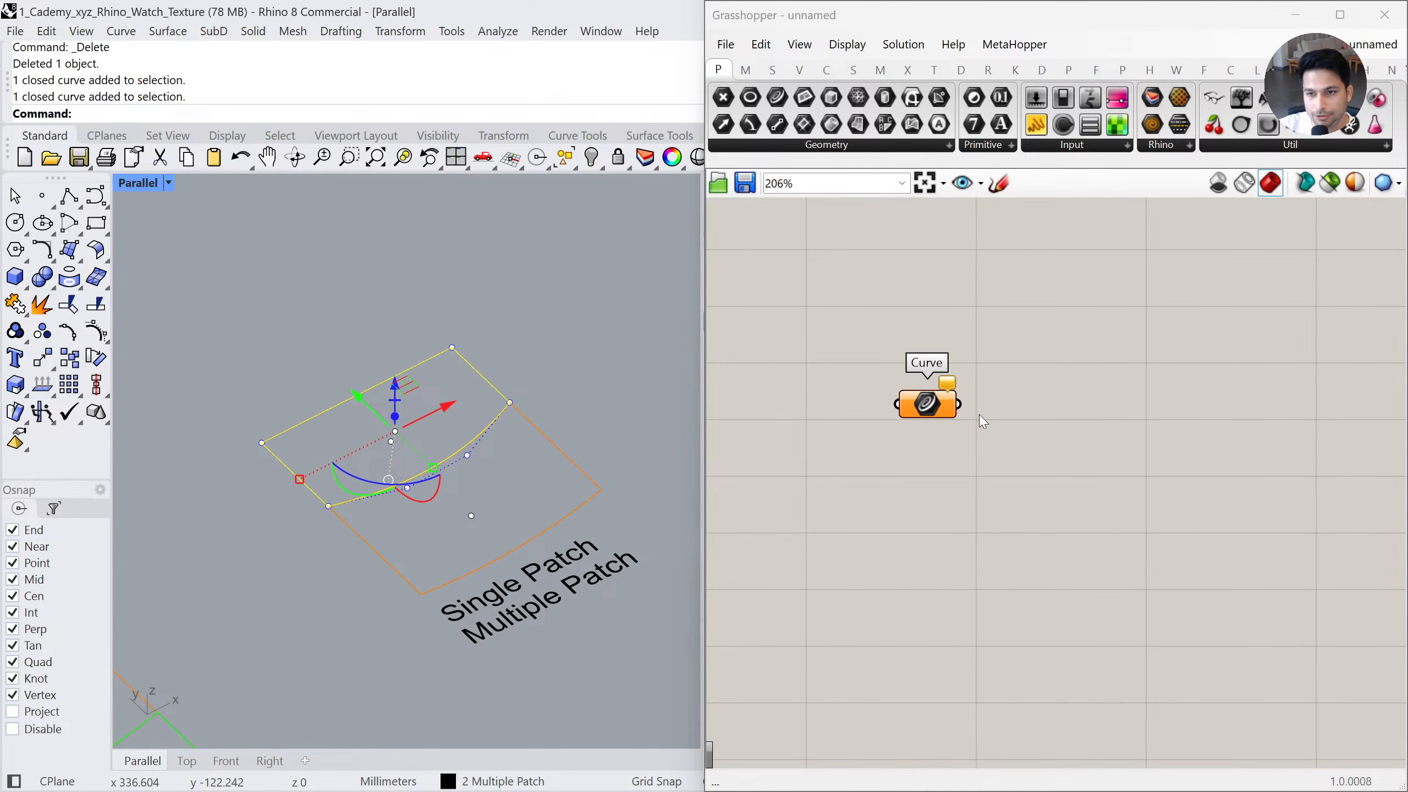
{"action": "left_click", "coordinate": [627, 391]}
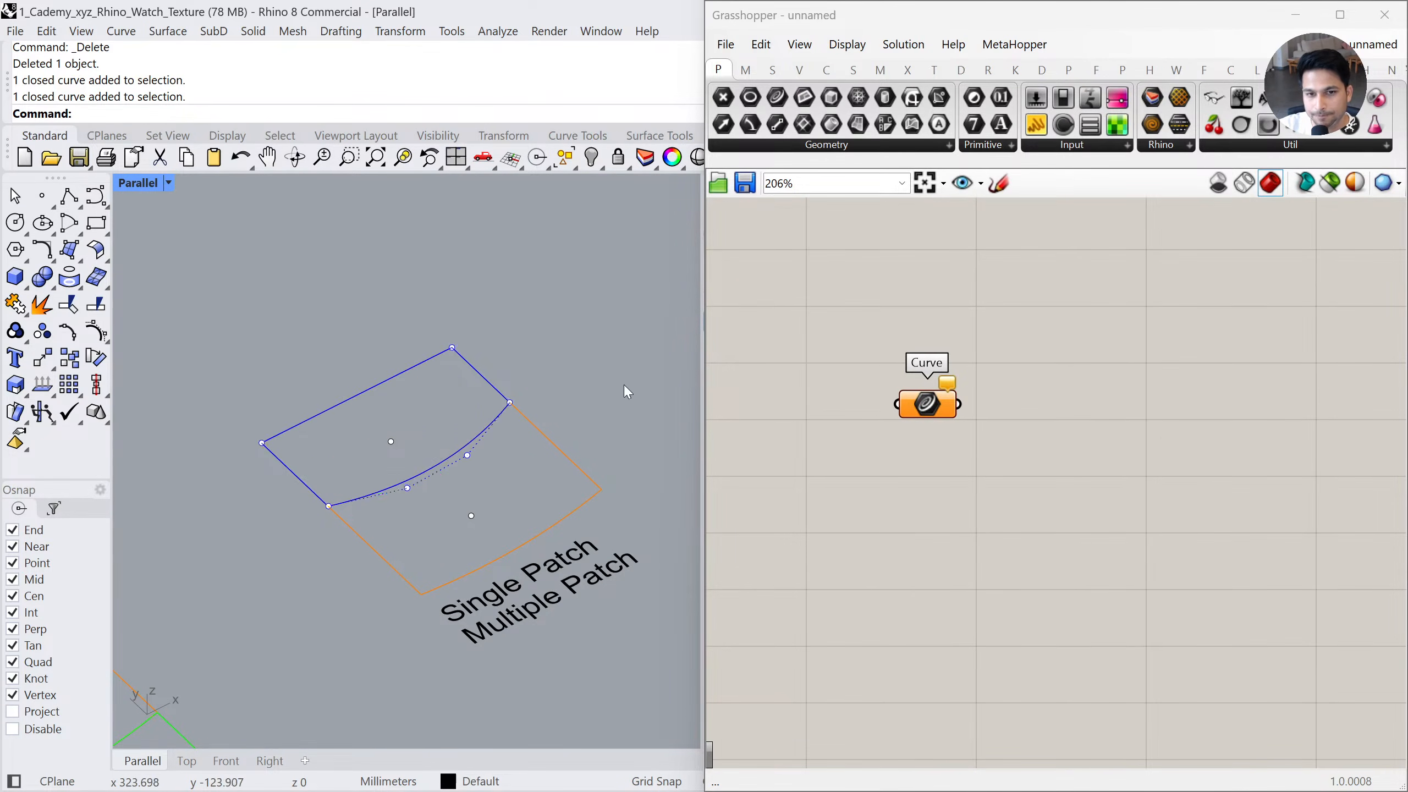
{"action": "right_click", "coordinate": [930, 407]}
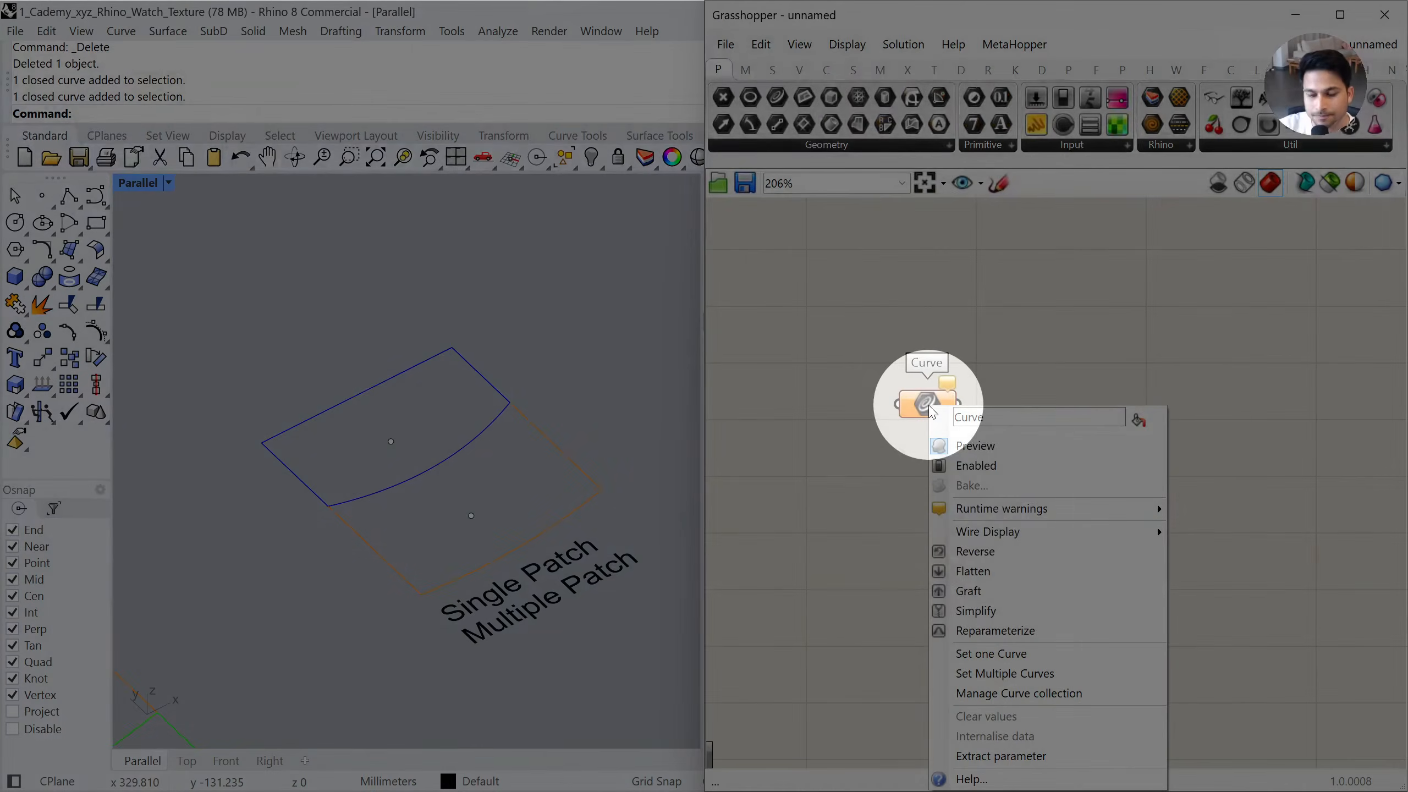
{"action": "left_click", "coordinate": [983, 655]}
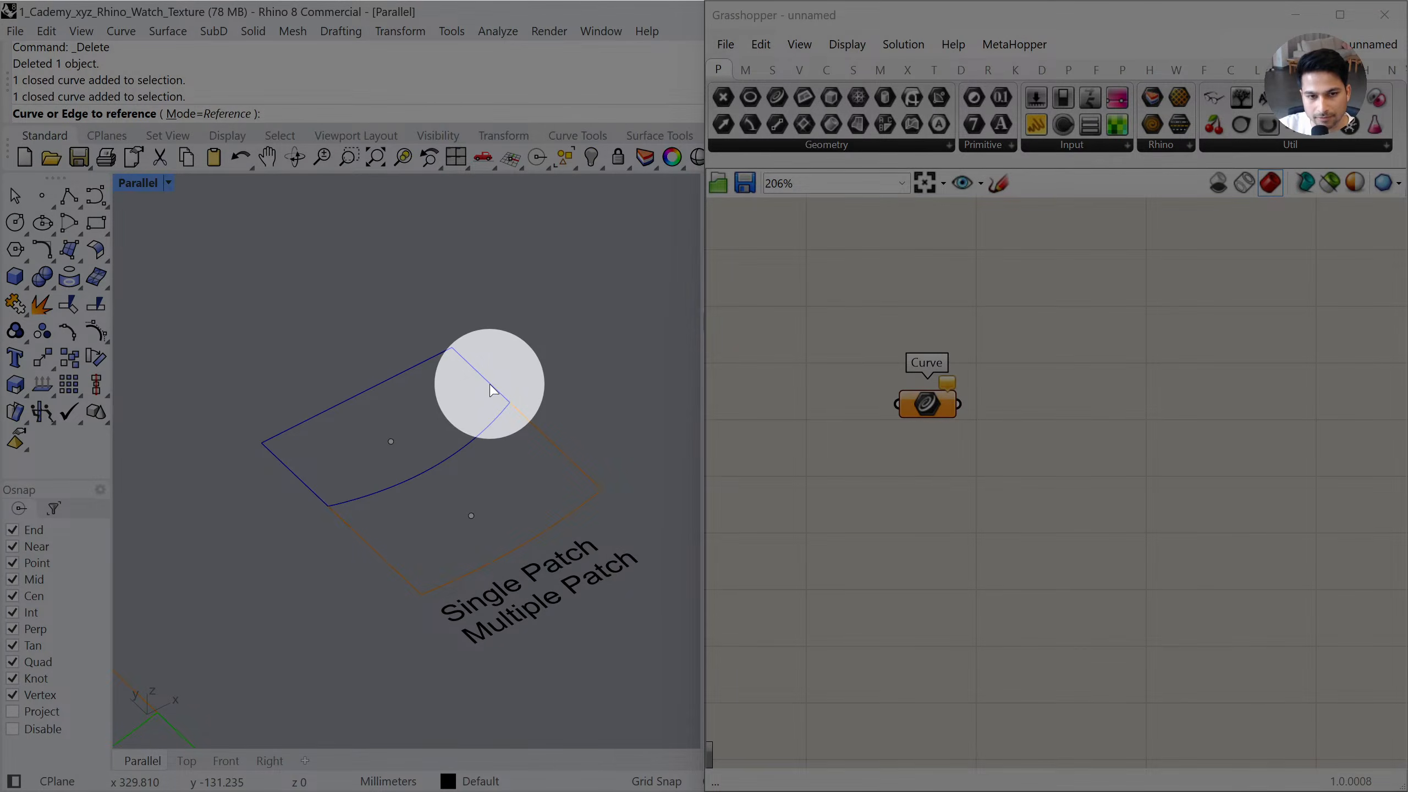
{"action": "left_click", "coordinate": [493, 391]}
{"action": "left_click_drag", "start_coordinate": [934, 406], "coordinate": [974, 432]}
{"action": "left_click", "coordinate": [950, 498]}
{"action": "left_click", "coordinate": [964, 492]}
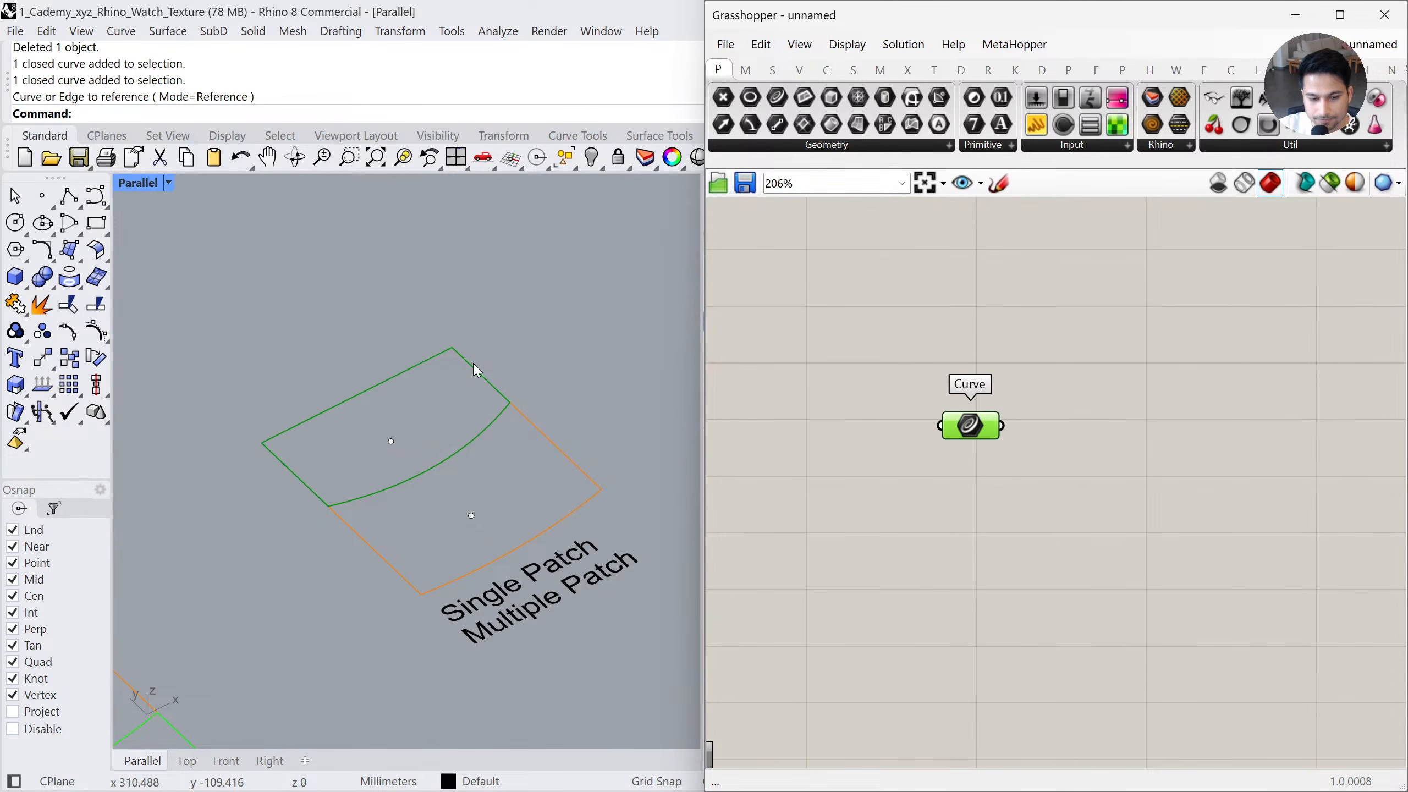
{"action": "left_click", "coordinate": [1076, 463]}
{"action": "left_click_drag", "start_coordinate": [963, 427], "coordinate": [952, 418]}
{"action": "left_click", "coordinate": [974, 470]}
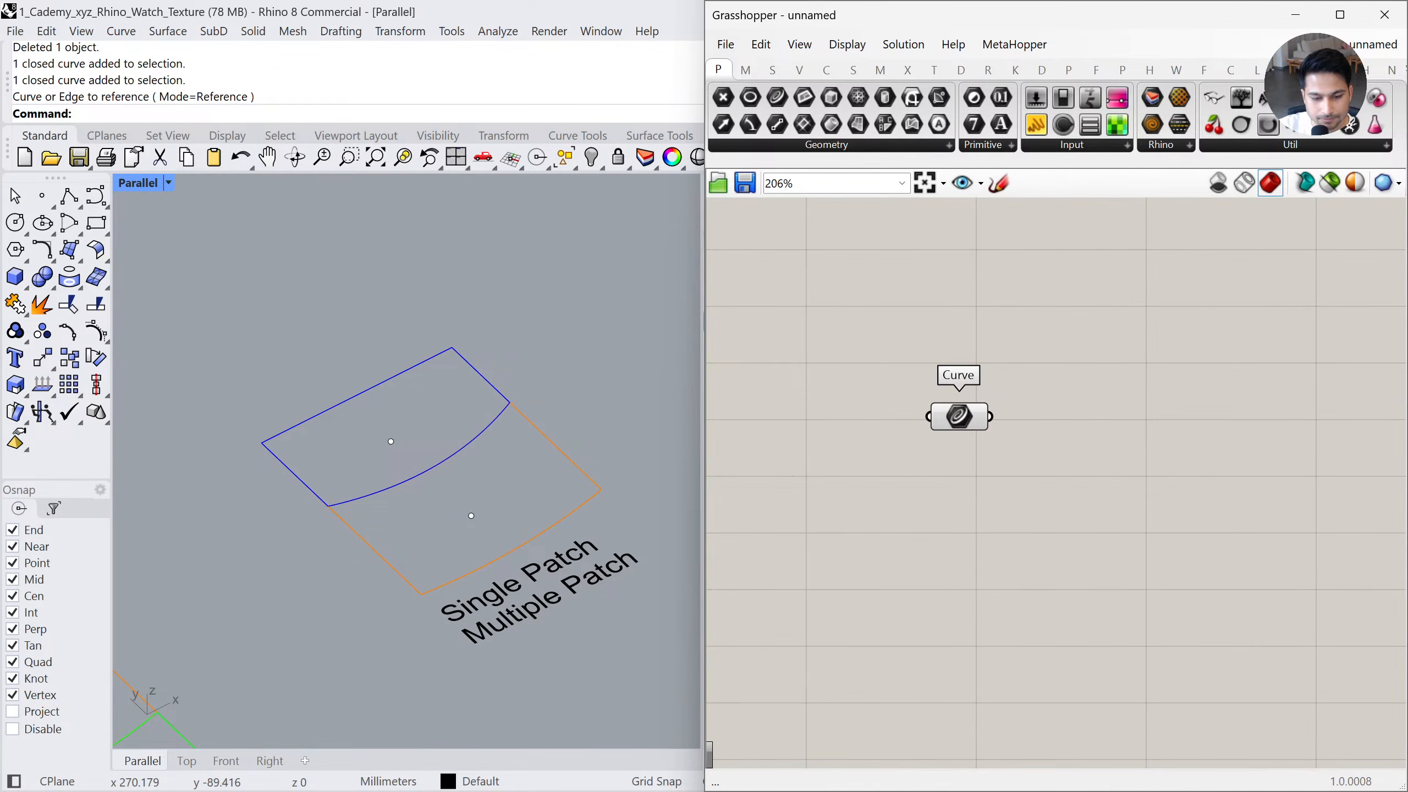
{"action": "left_click_drag", "start_coordinate": [980, 424], "coordinate": [982, 427]}
{"action": "left_click", "coordinate": [983, 488]}
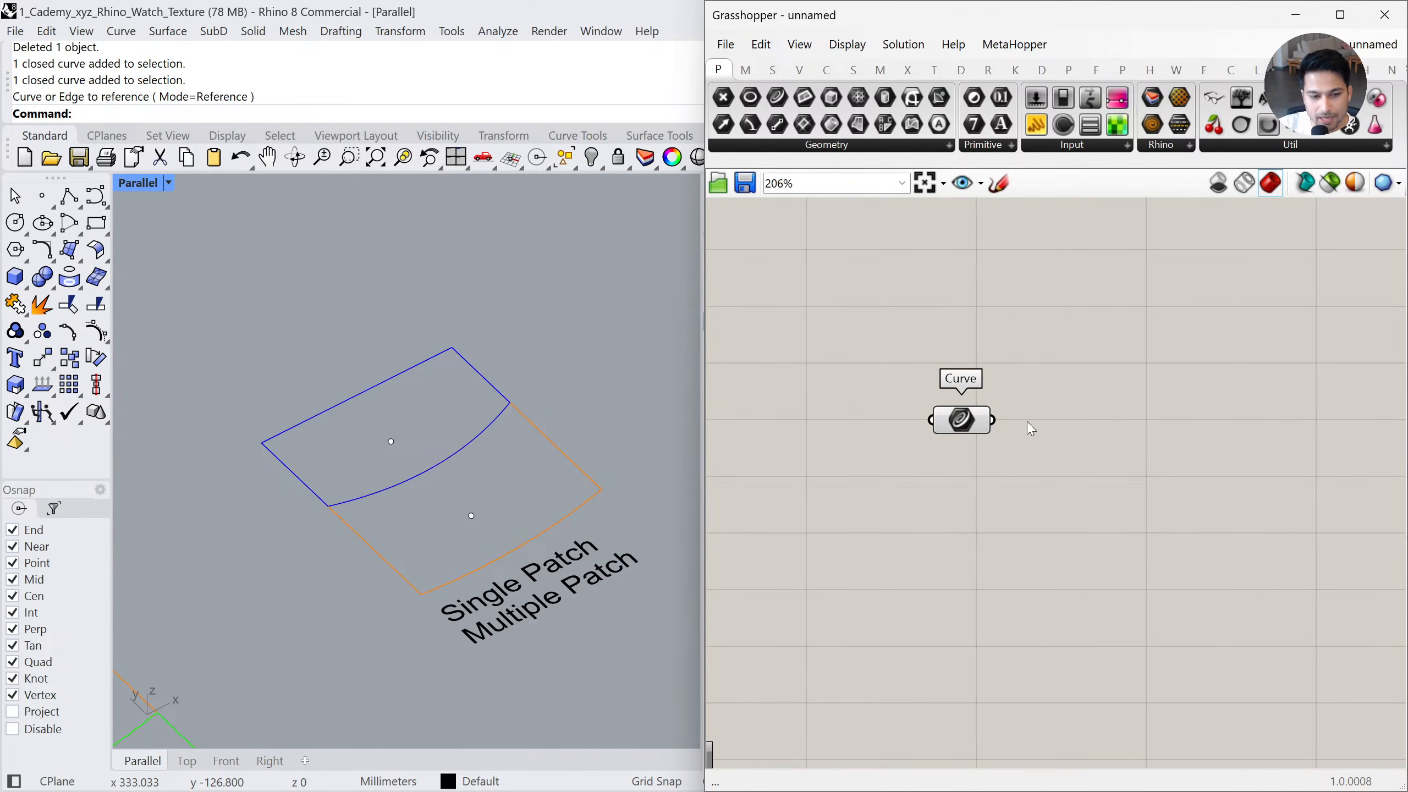
{"action": "left_click", "coordinate": [571, 424]}
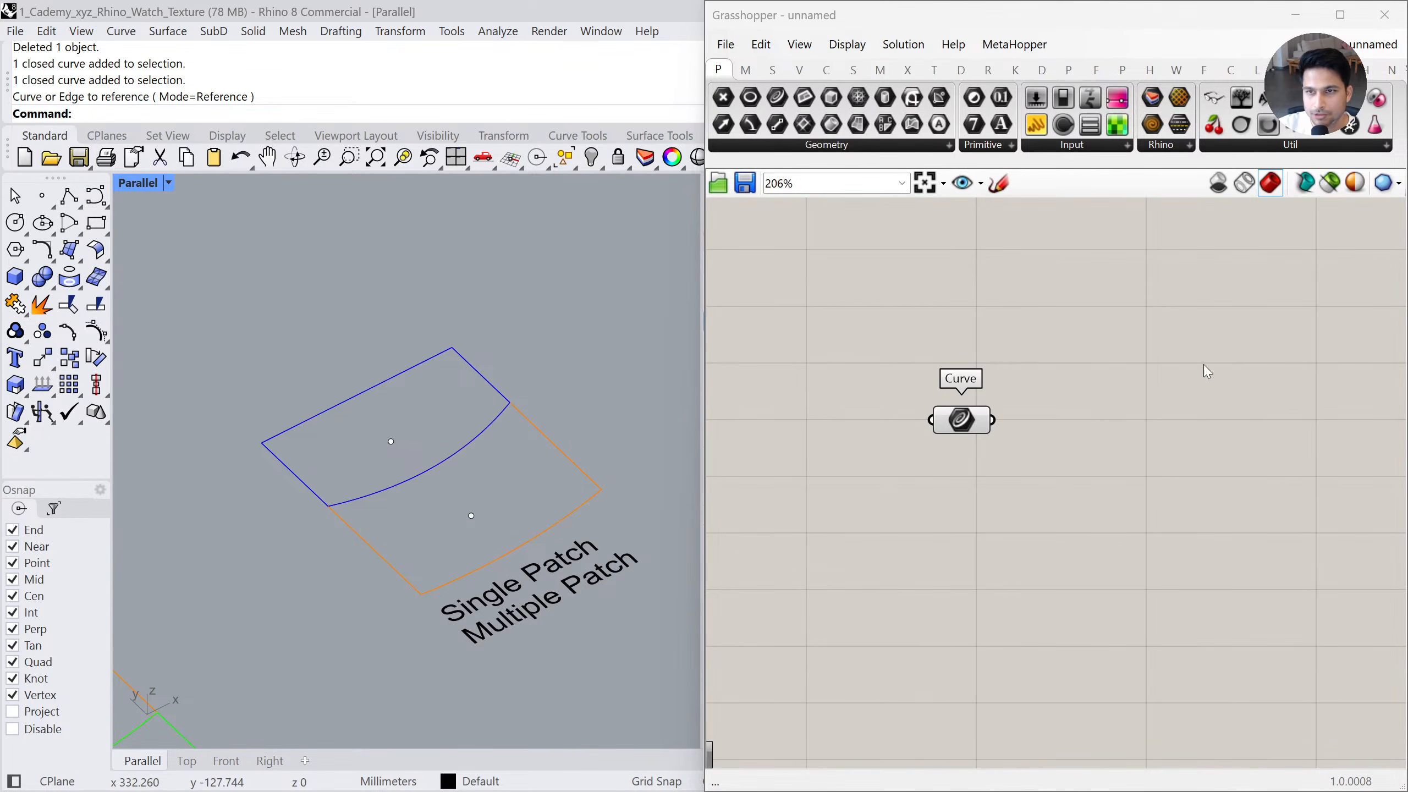
Add a Patch component from the Surface Freeform components and place it beside the Curve parameter
{"action": "left_click", "coordinate": [746, 70]}
{"action": "left_click", "coordinate": [779, 72]}
{"action": "left_click", "coordinate": [801, 72]}
{"action": "left_click", "coordinate": [827, 72]}
{"action": "left_click", "coordinate": [852, 73]}
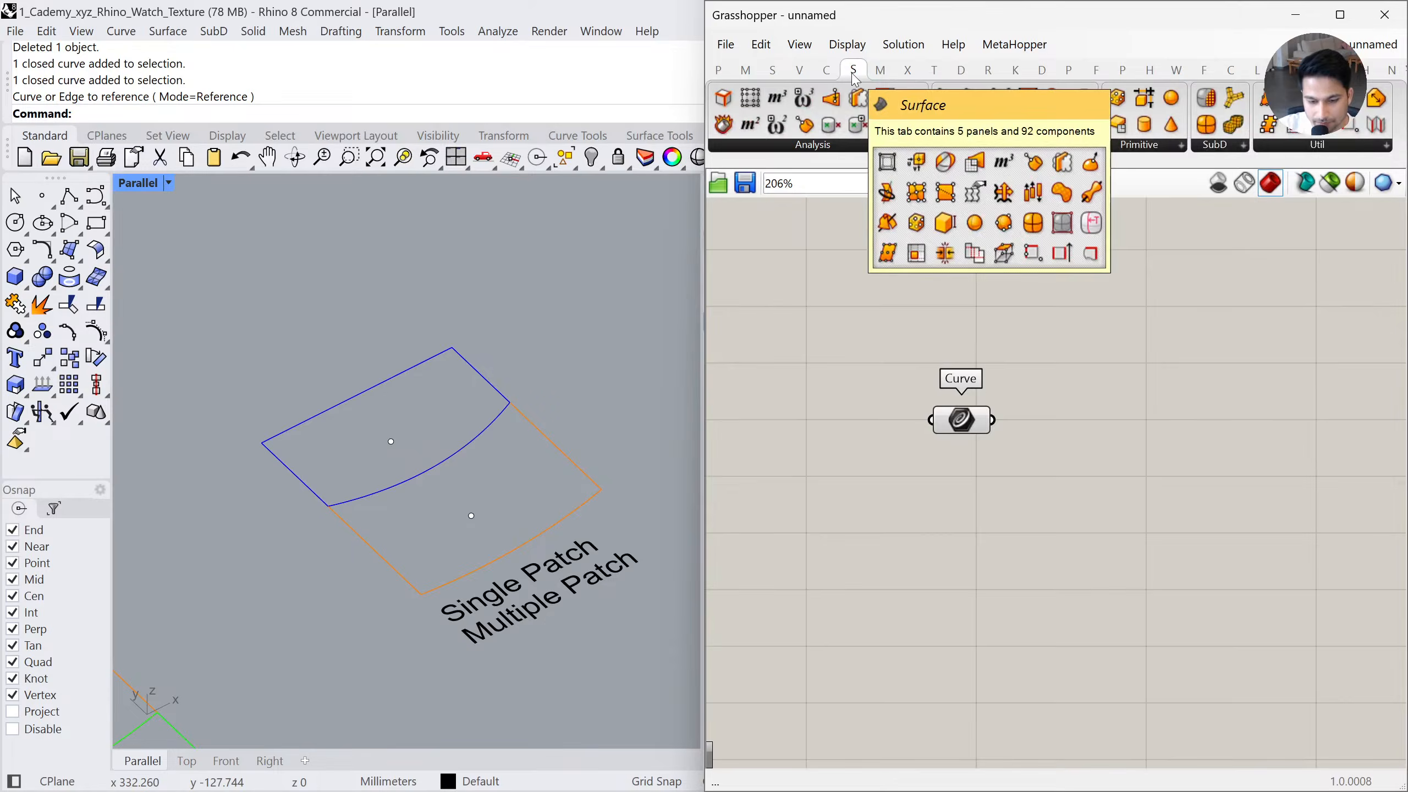
{"action": "left_click", "coordinate": [1010, 145]}
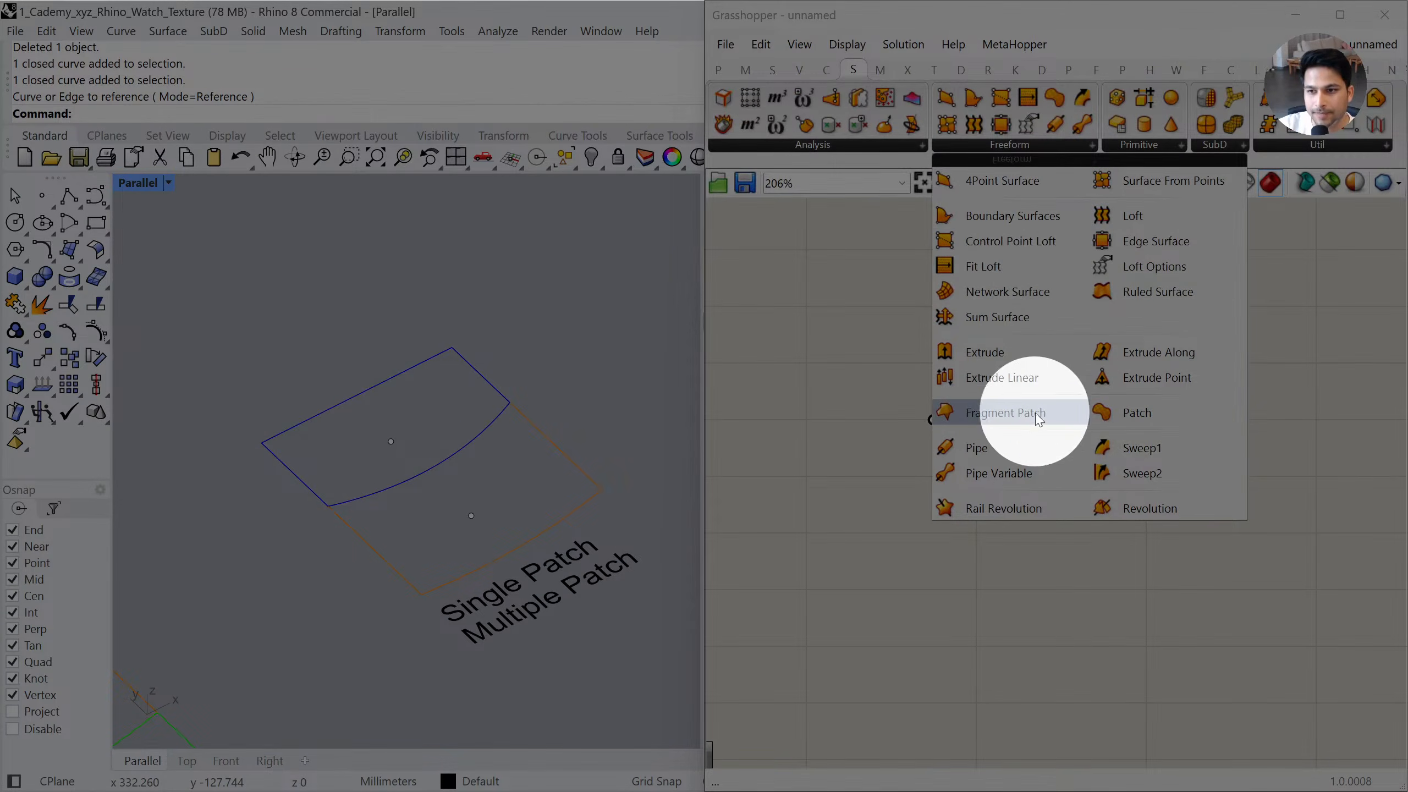
{"action": "left_click", "coordinate": [1147, 411]}
{"action": "left_click", "coordinate": [1197, 469]}
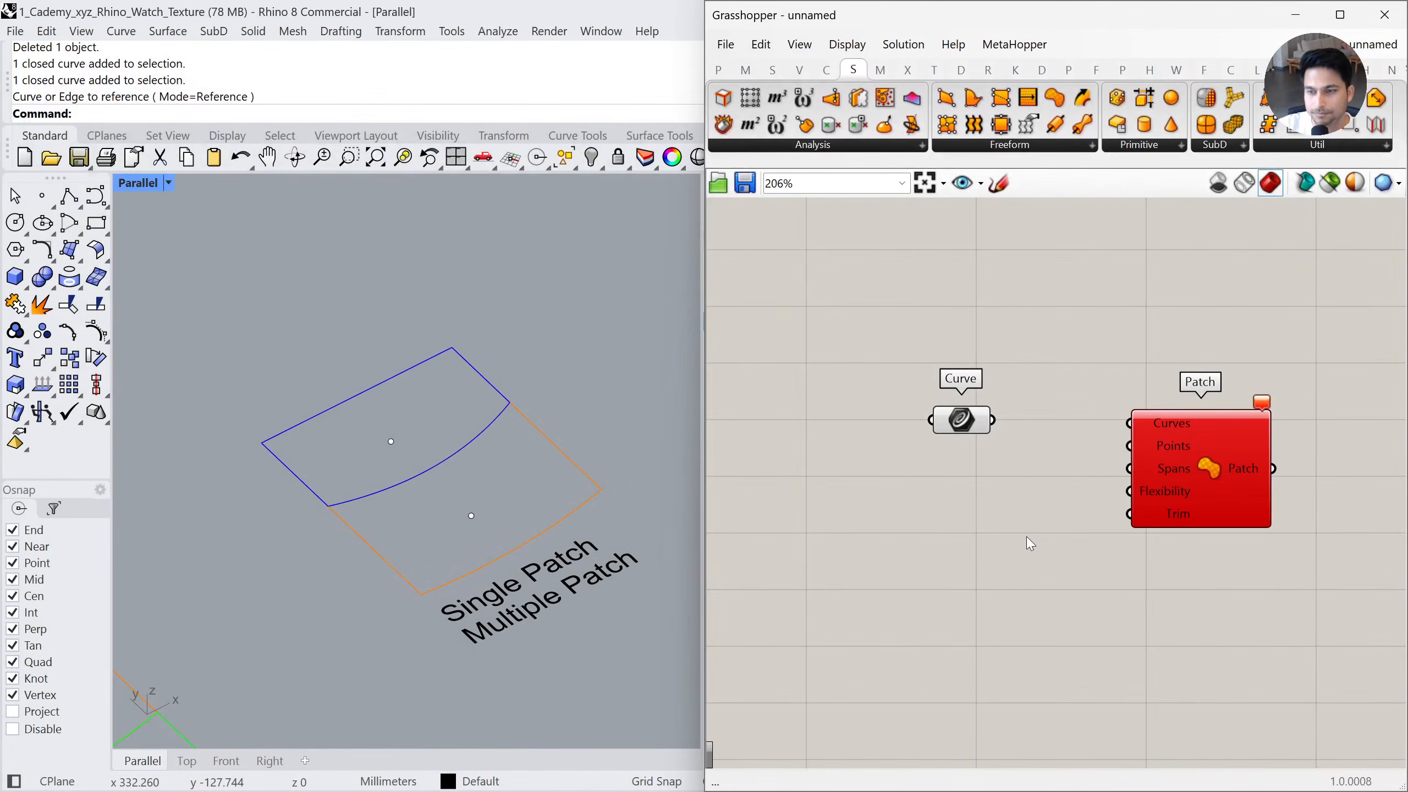
{"action": "left_click_drag", "start_coordinate": [1170, 488], "coordinate": [1142, 483]}
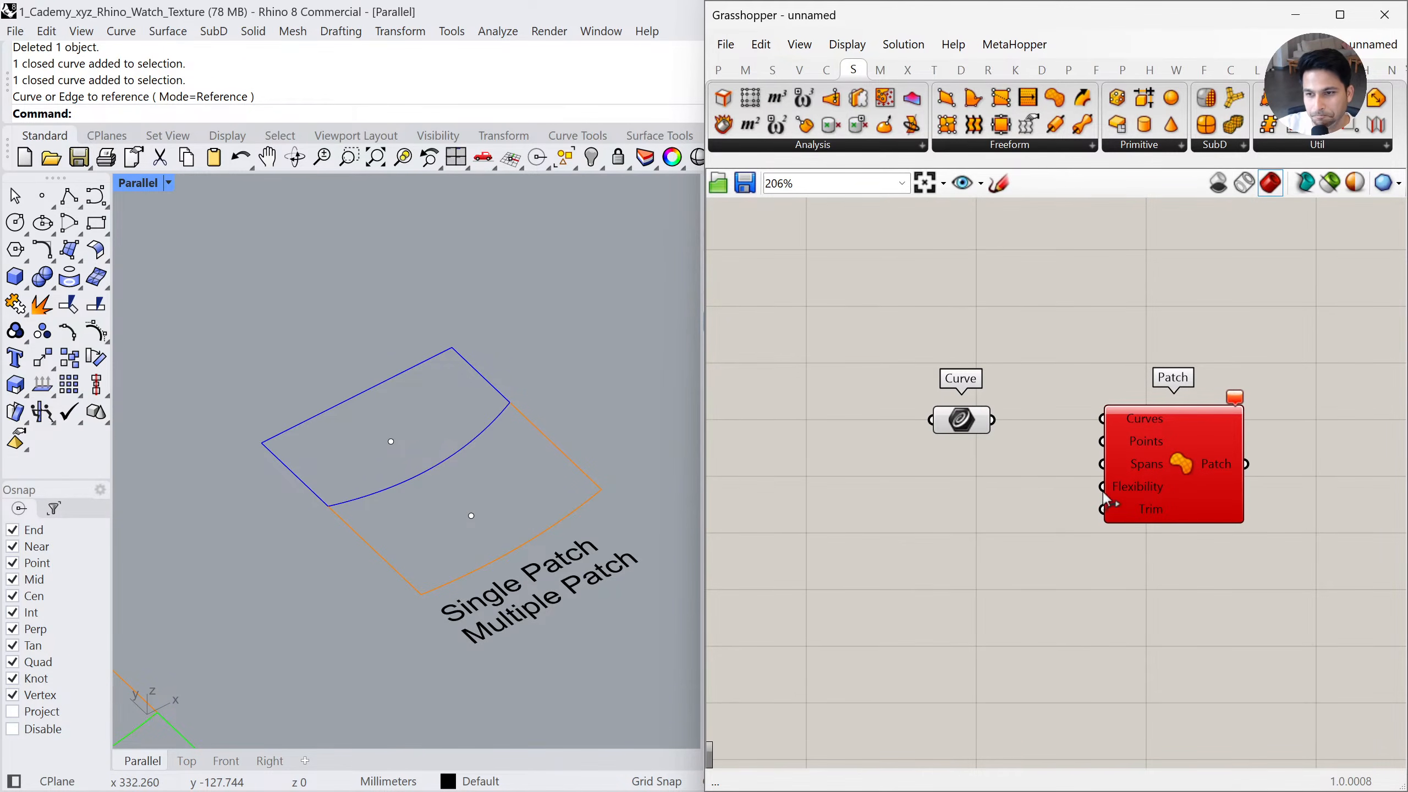
{"action": "scroll", "coordinate": [937, 469], "scroll_direction": "down", "scroll_amount": 1}
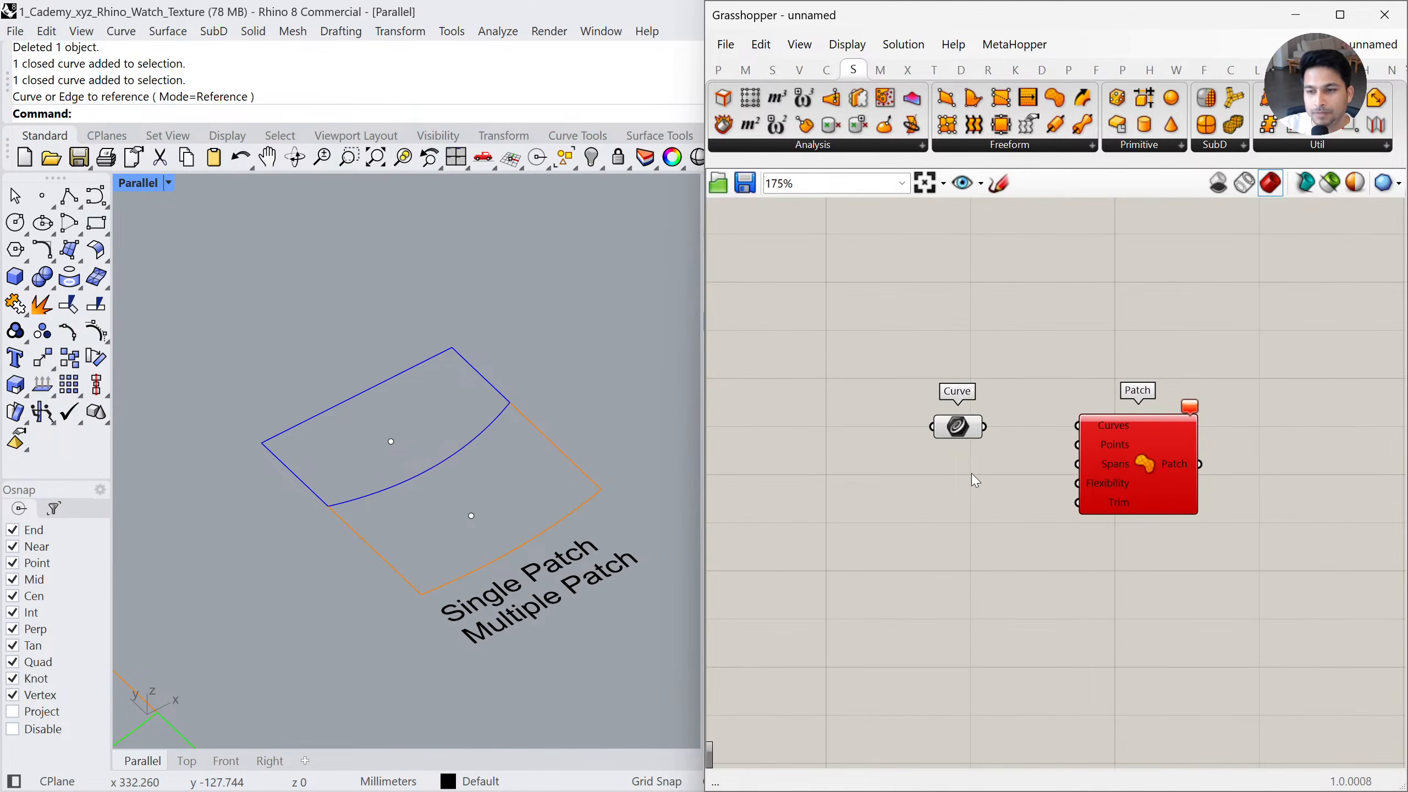
{"action": "right_click_drag", "start_coordinate": [968, 471], "coordinate": [923, 454]}
{"action": "scroll", "coordinate": [925, 446], "scroll_direction": "up", "scroll_amount": 1}
{"action": "left_click_drag", "start_coordinate": [1105, 450], "coordinate": [1118, 455]}
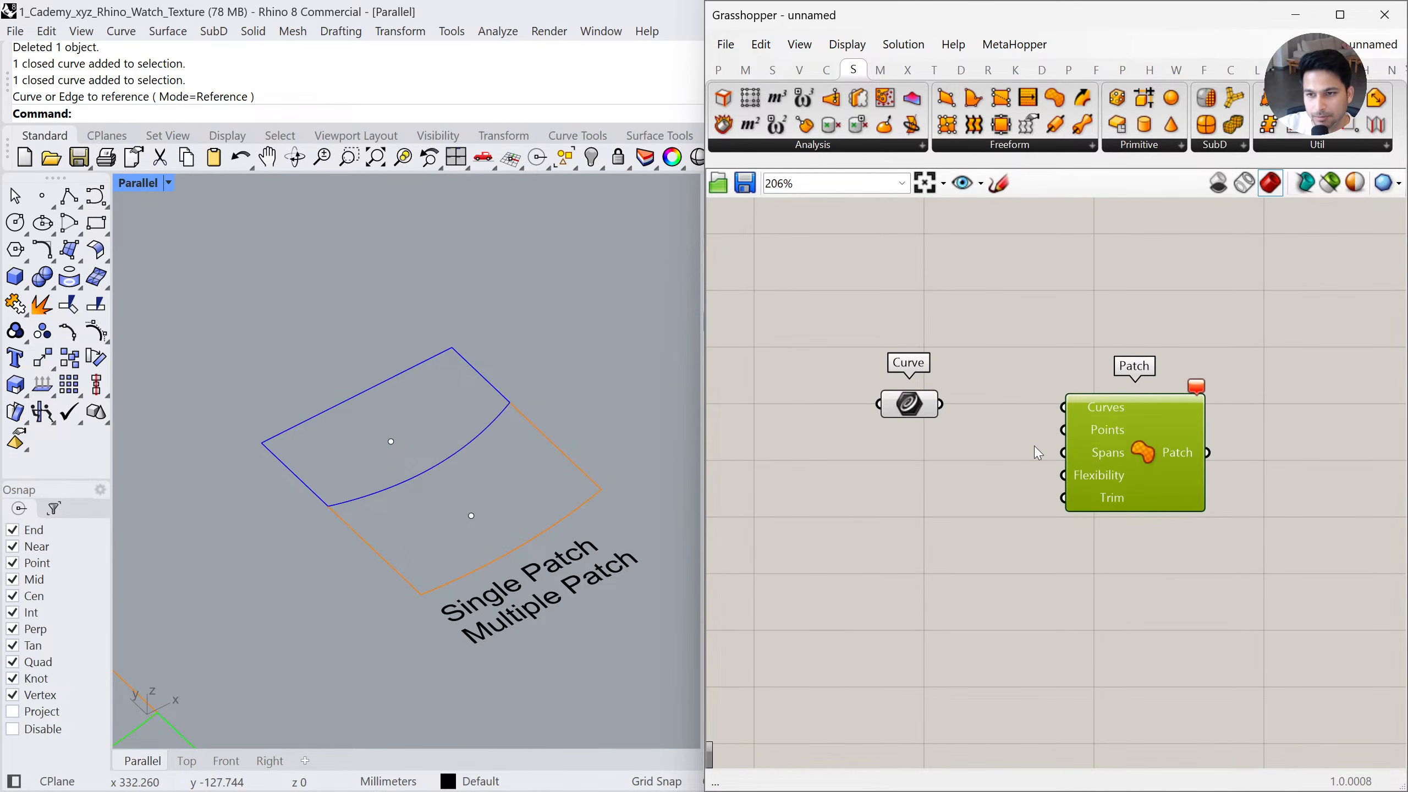
Build a trial Patch surface in Rhino from the blue border curve alone and undo it
{"action": "left_click", "coordinate": [918, 419]}
{"action": "left_click", "coordinate": [953, 448]}
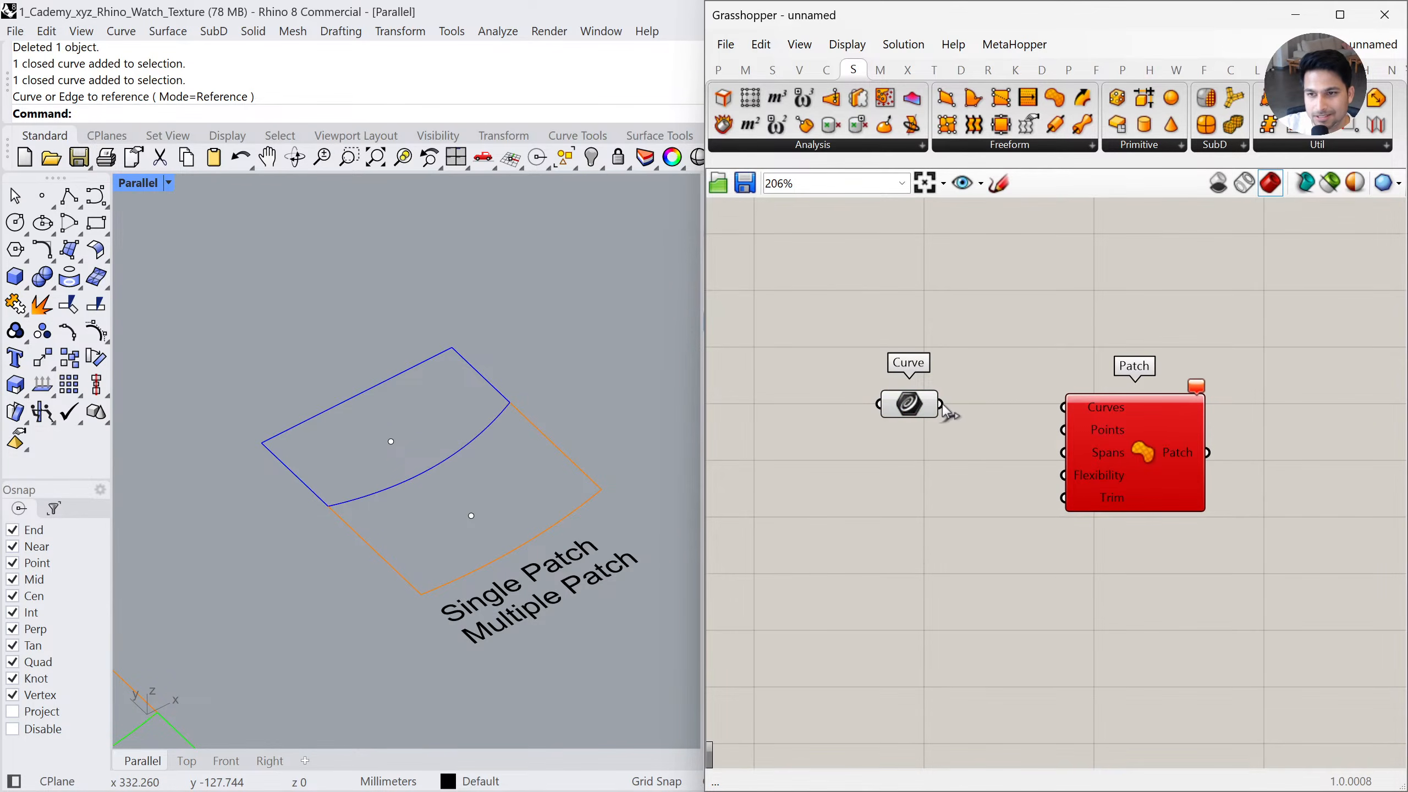
{"action": "left_click", "coordinate": [923, 410]}
{"action": "left_click", "coordinate": [420, 291]}
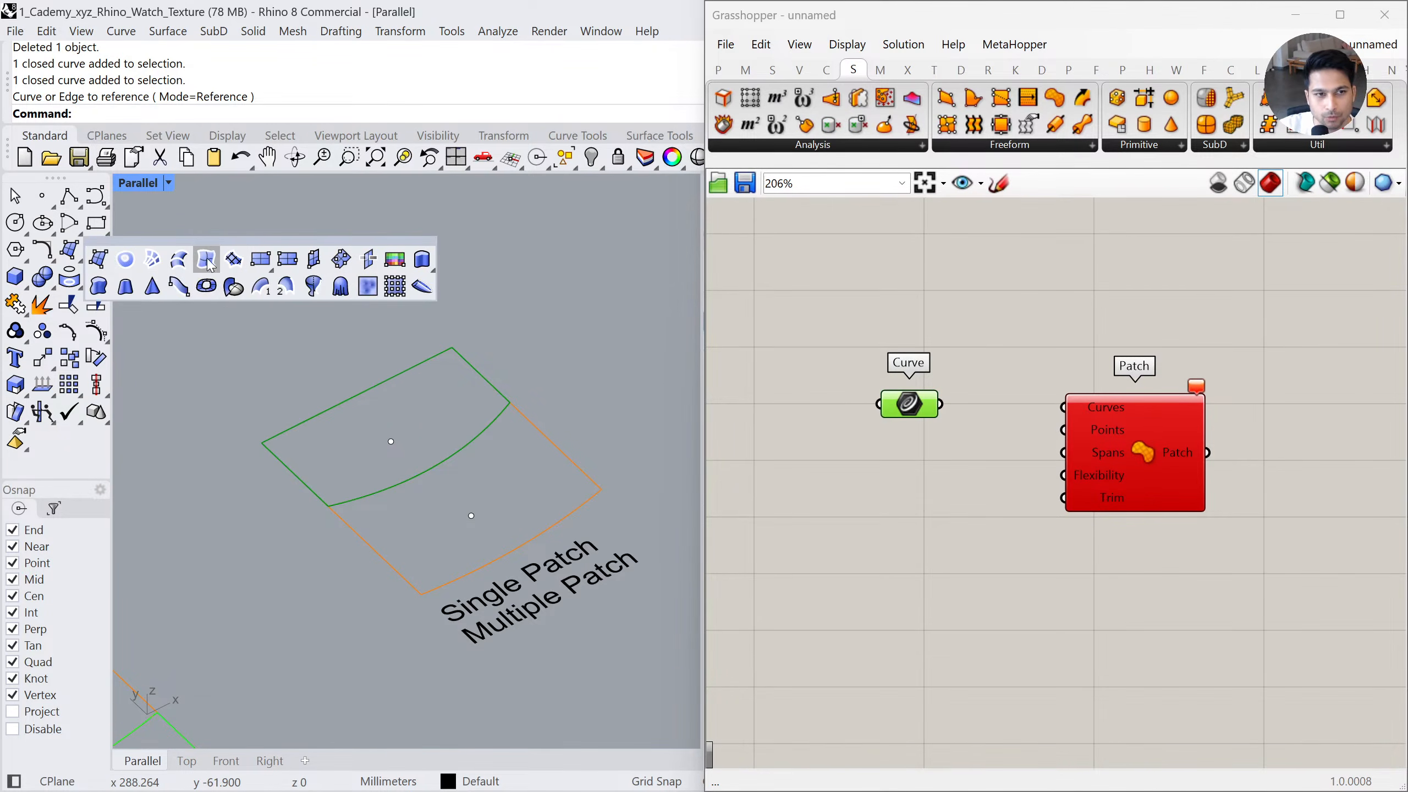
{"action": "left_click", "coordinate": [78, 259]}
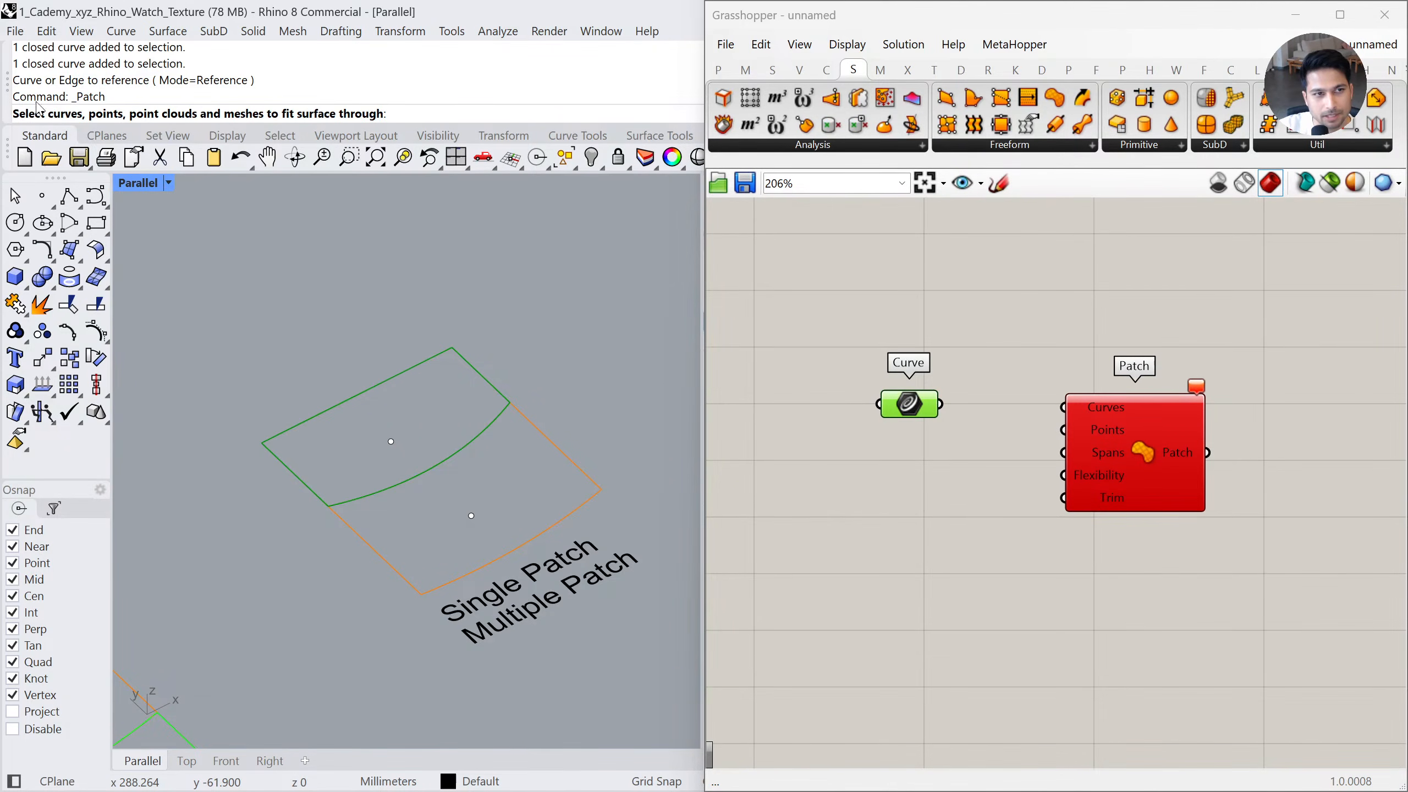
{"action": "left_click", "coordinate": [424, 360]}
{"action": "key", "text": "Return"}
{"action": "key", "text": "Return"}
{"action": "key", "text": "ctrl+z"}
Connect the Curve parameter to the Patch component's Curves input and line the two components up
{"action": "left_click_drag", "start_coordinate": [940, 404], "coordinate": [1063, 407]}
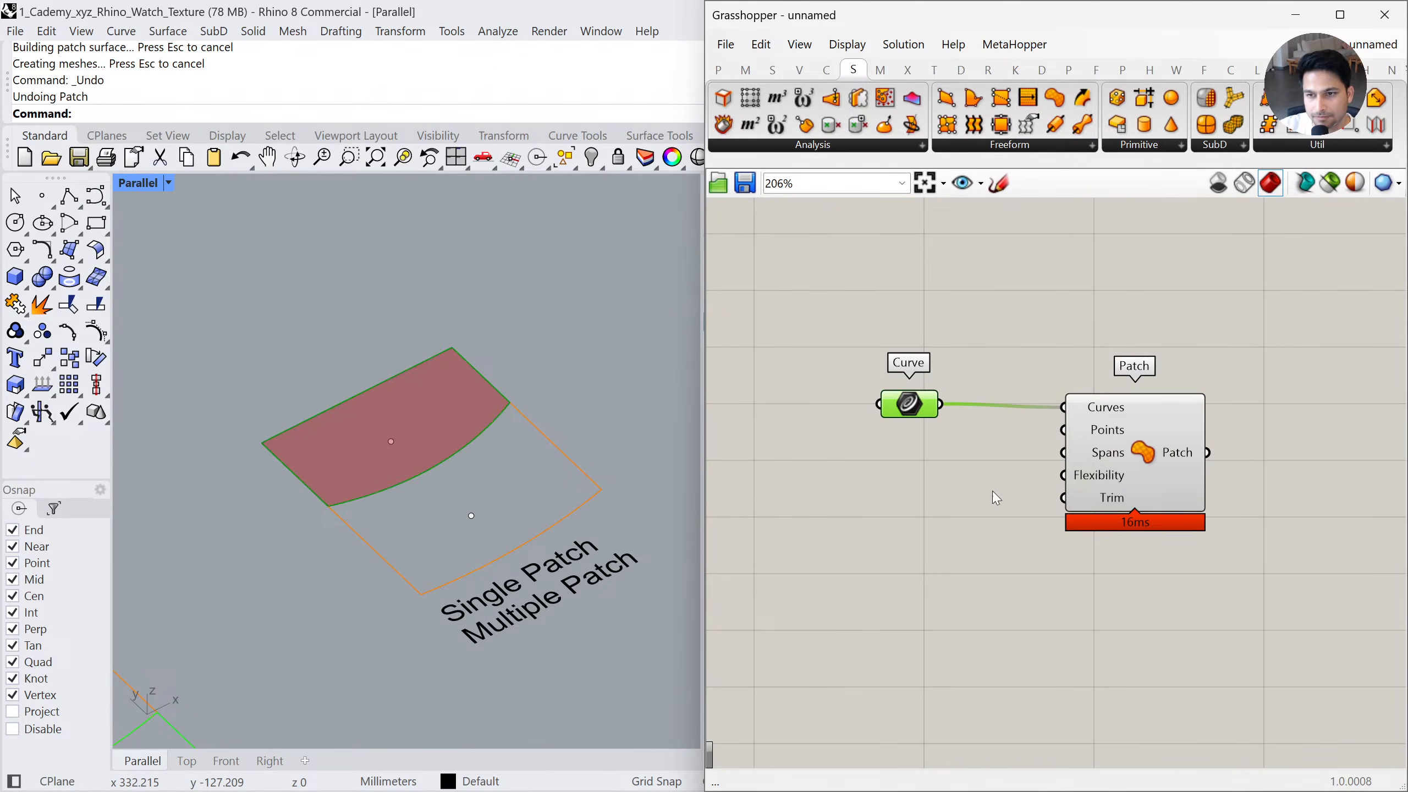
{"action": "left_click_drag", "start_coordinate": [913, 416], "coordinate": [927, 420]}
{"action": "left_click", "coordinate": [977, 491]}
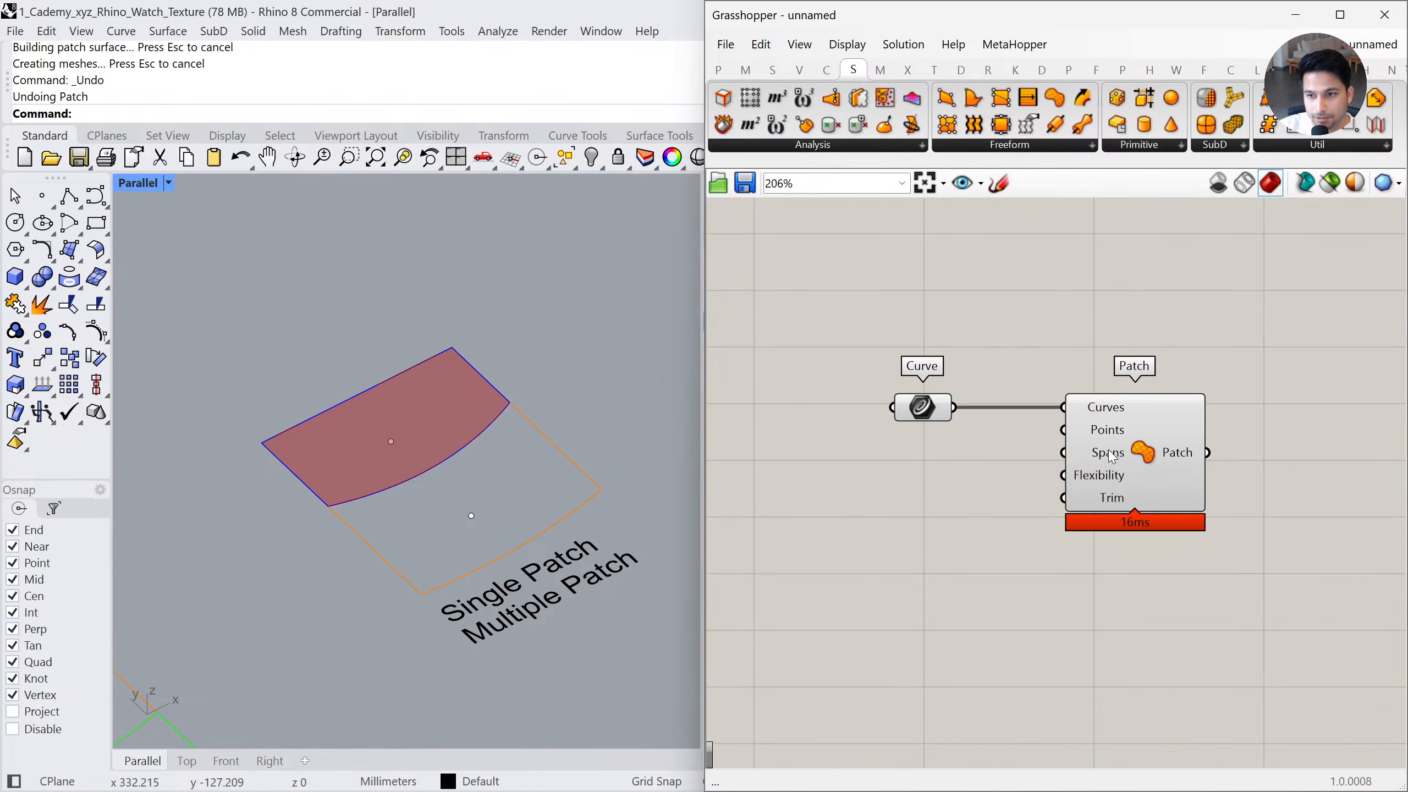
{"action": "mouse_move", "coordinate": [1112, 458]}
{"action": "right_click_drag", "start_coordinate": [432, 441], "coordinate": [410, 500]}
{"action": "right_click_drag", "start_coordinate": [1133, 520], "coordinate": [1080, 517]}
{"action": "left_click_drag", "start_coordinate": [1134, 502], "coordinate": [1125, 503]}
{"action": "left_click", "coordinate": [1178, 553]}
Add a Custom Preview component beside Patch and connect the Patch output to its Geometry input
{"action": "right_click_drag", "start_coordinate": [555, 433], "coordinate": [499, 392]}
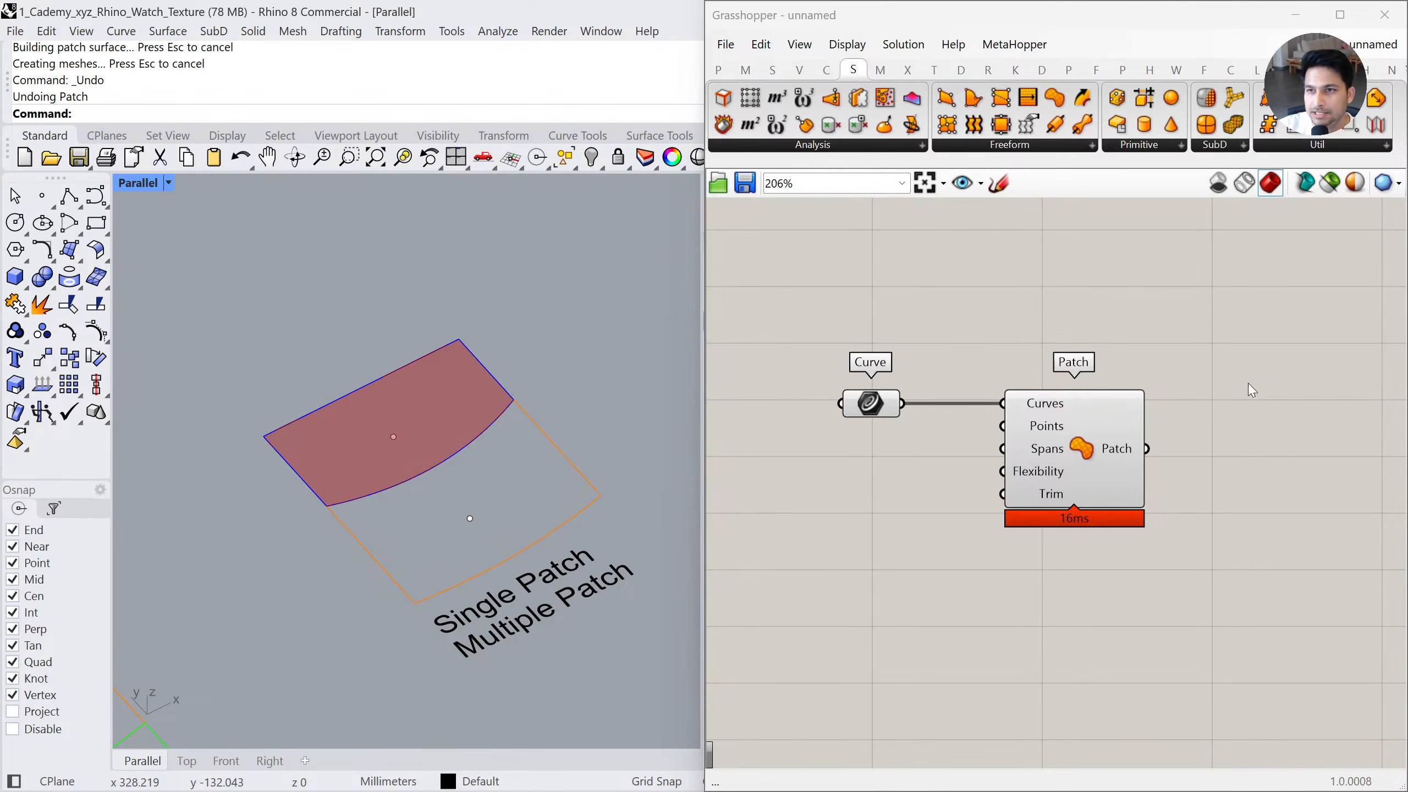
{"action": "left_click", "coordinate": [962, 71]}
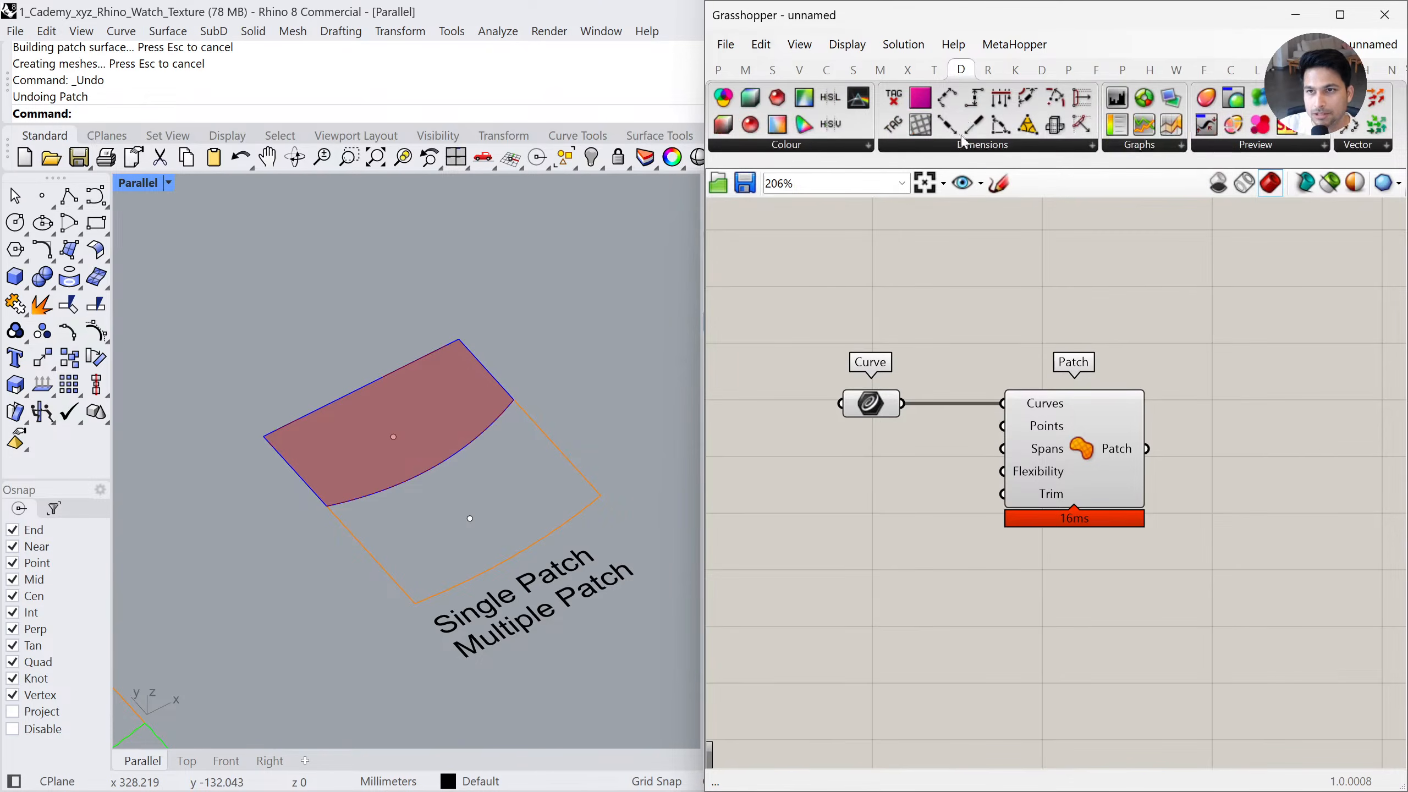
{"action": "left_click", "coordinate": [1261, 146]}
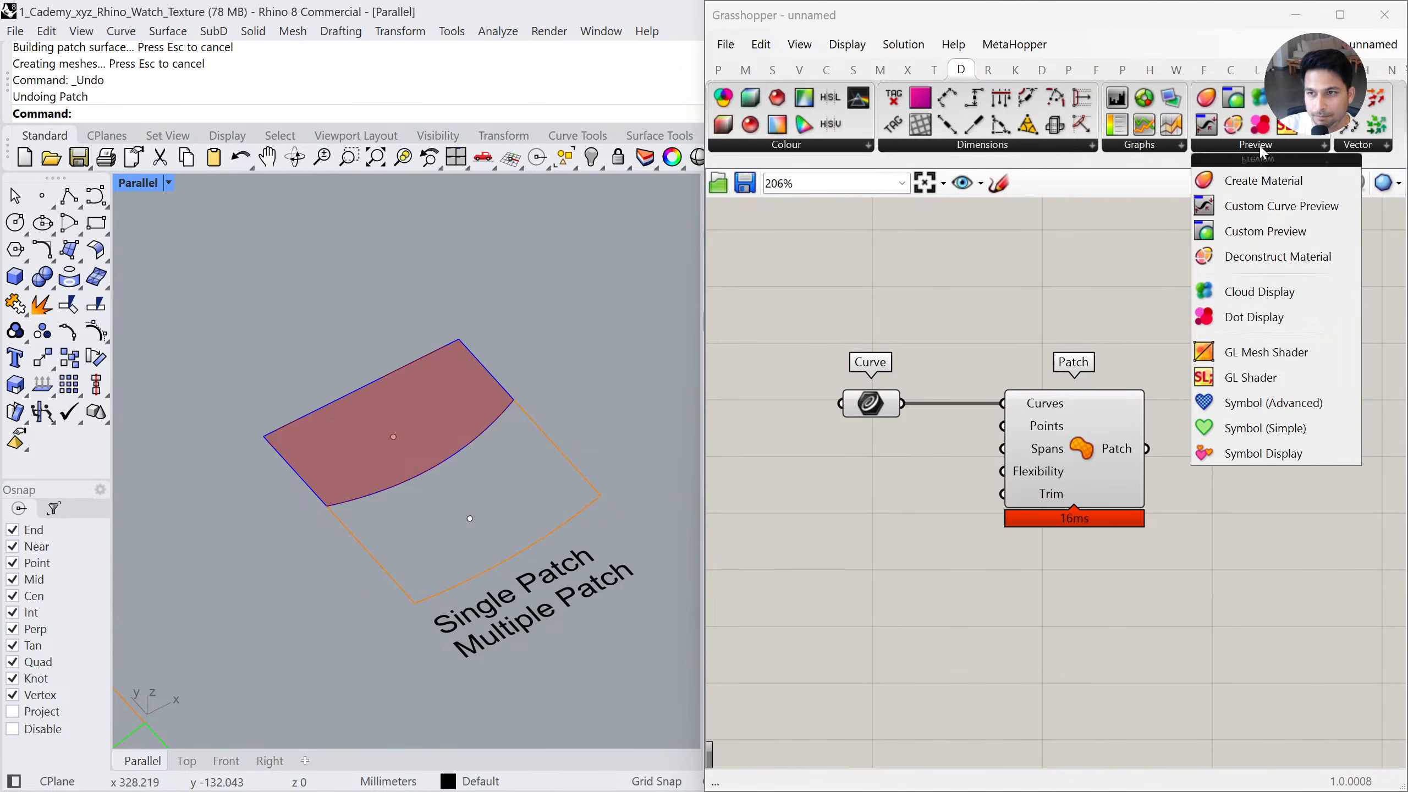
{"action": "left_click", "coordinate": [1256, 231]}
{"action": "left_click", "coordinate": [1271, 471]}
{"action": "left_click_drag", "start_coordinate": [1146, 448], "coordinate": [1250, 465]}
{"action": "left_click", "coordinate": [1132, 528]}
{"action": "left_click", "coordinate": [1257, 489]}
Place a Point geometry parameter on the canvas below the Curve parameter
{"action": "right_click_drag", "start_coordinate": [520, 420], "coordinate": [441, 466]}
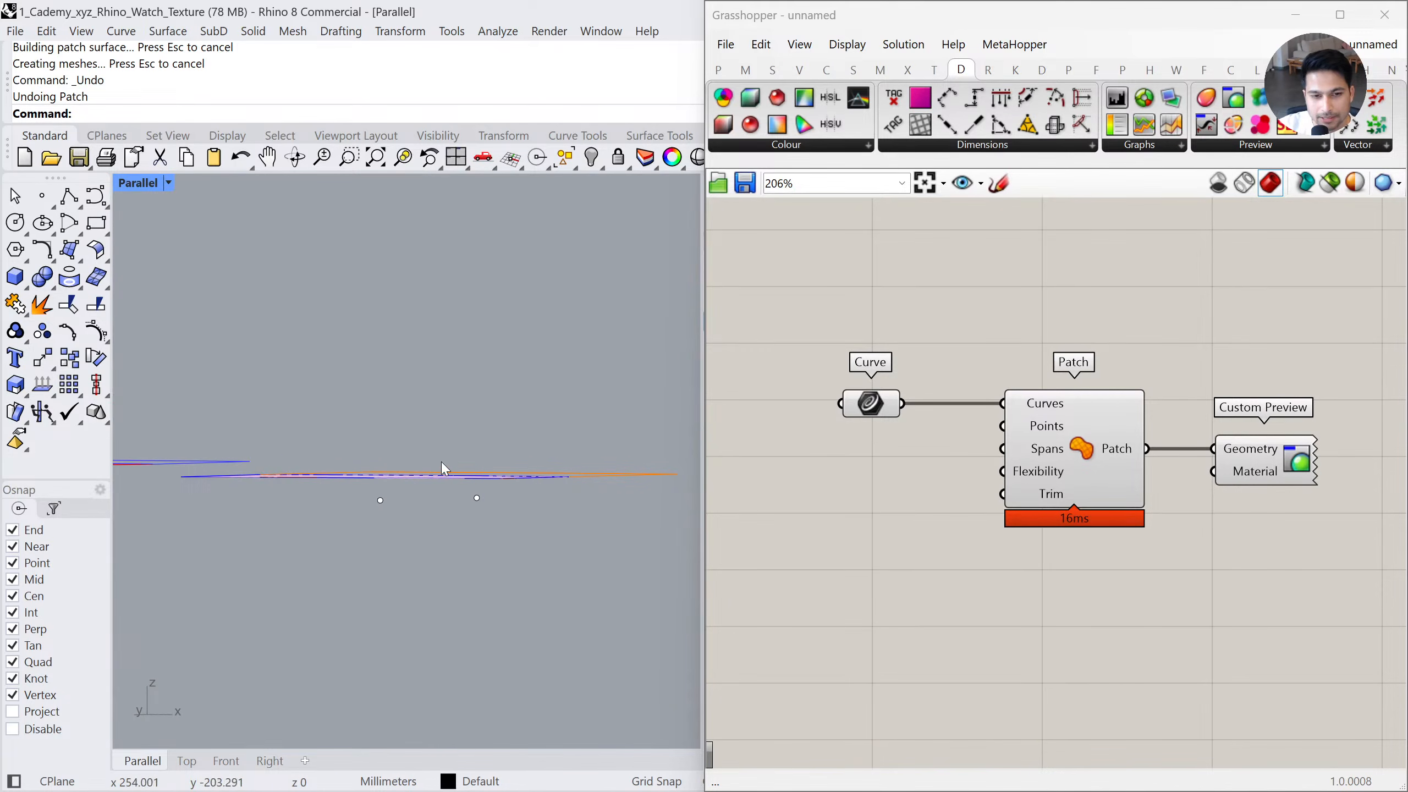
{"action": "left_click", "coordinate": [380, 501]}
{"action": "right_click_drag", "start_coordinate": [381, 505], "coordinate": [465, 495]}
{"action": "right_click_drag", "start_coordinate": [476, 460], "coordinate": [424, 431]}
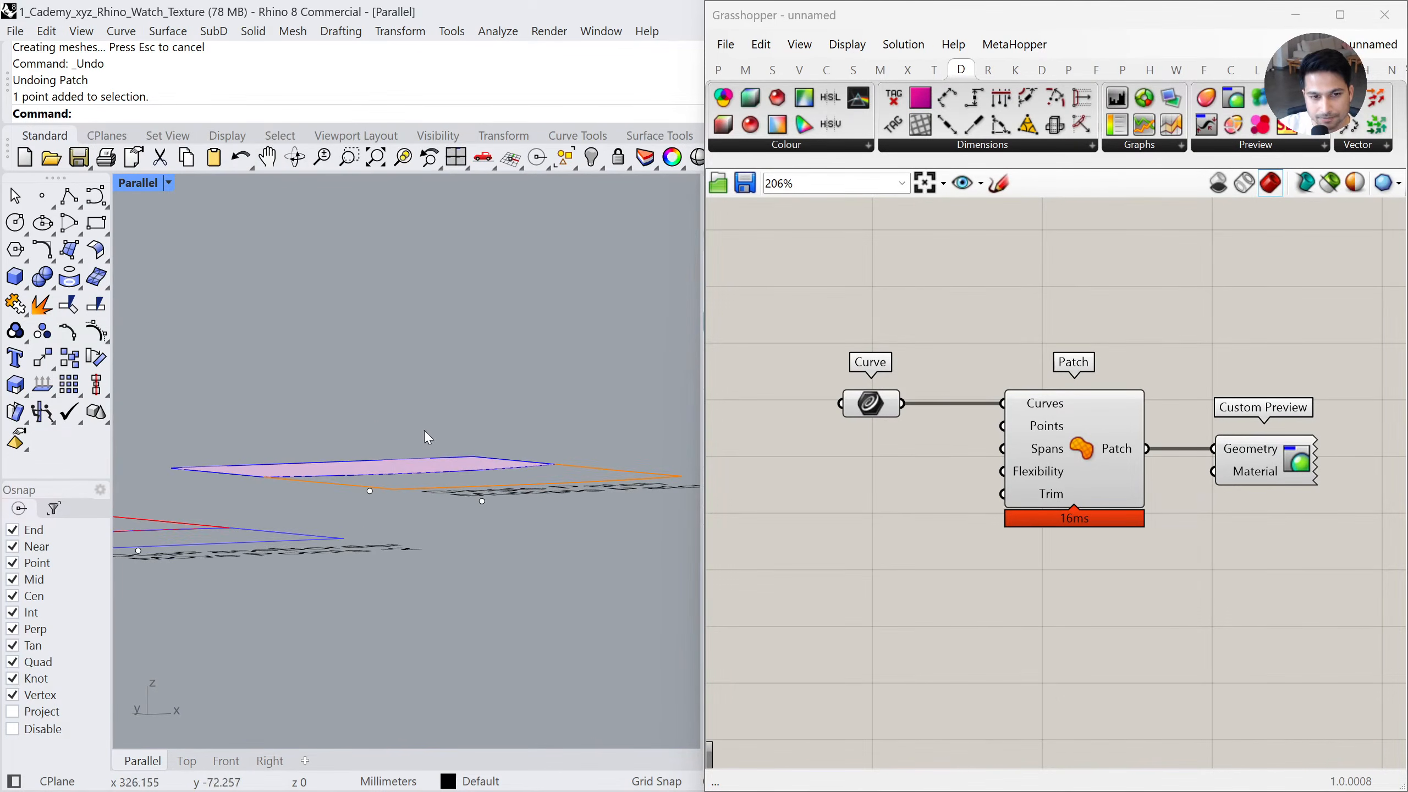
{"action": "left_click", "coordinate": [717, 69]}
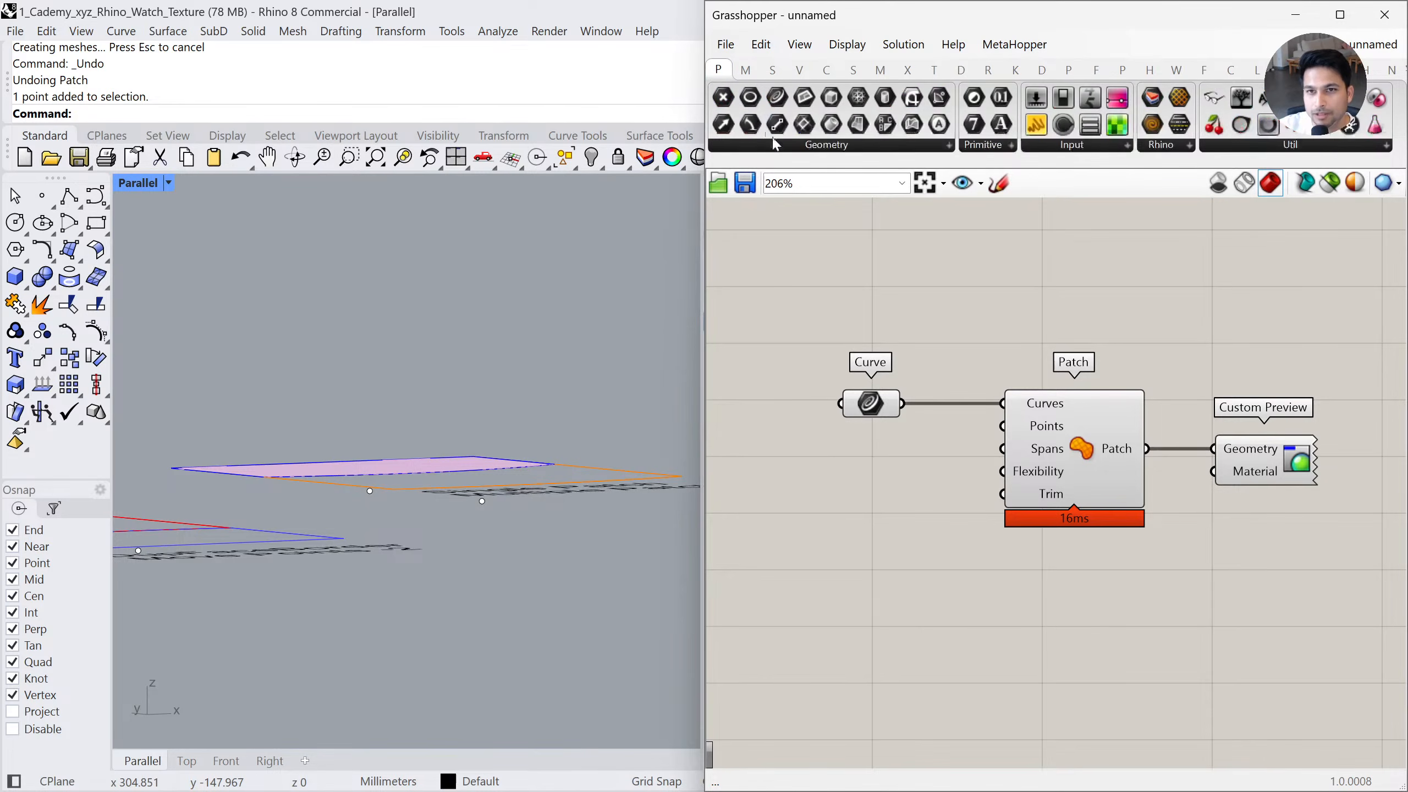
{"action": "left_click", "coordinate": [775, 147]}
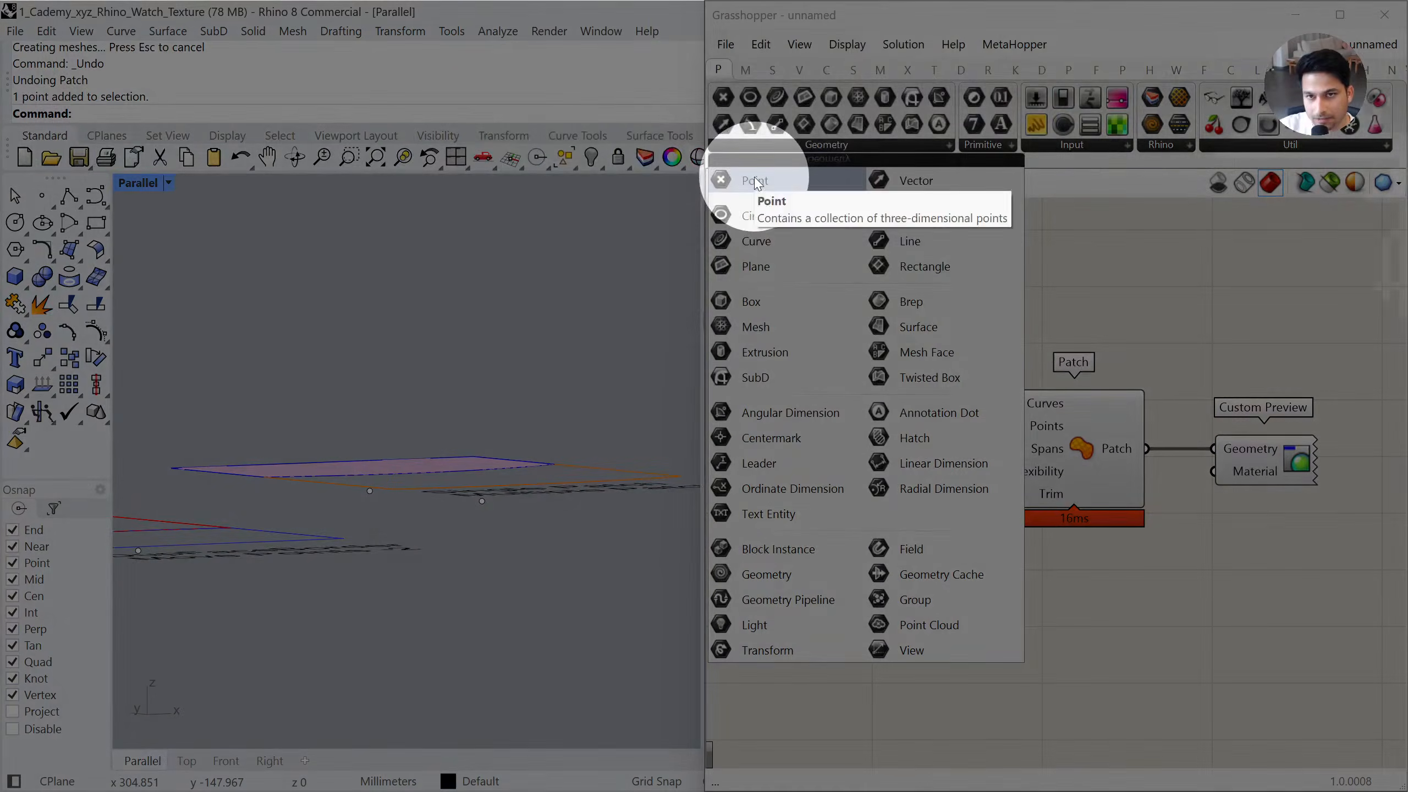
{"action": "left_click", "coordinate": [737, 181]}
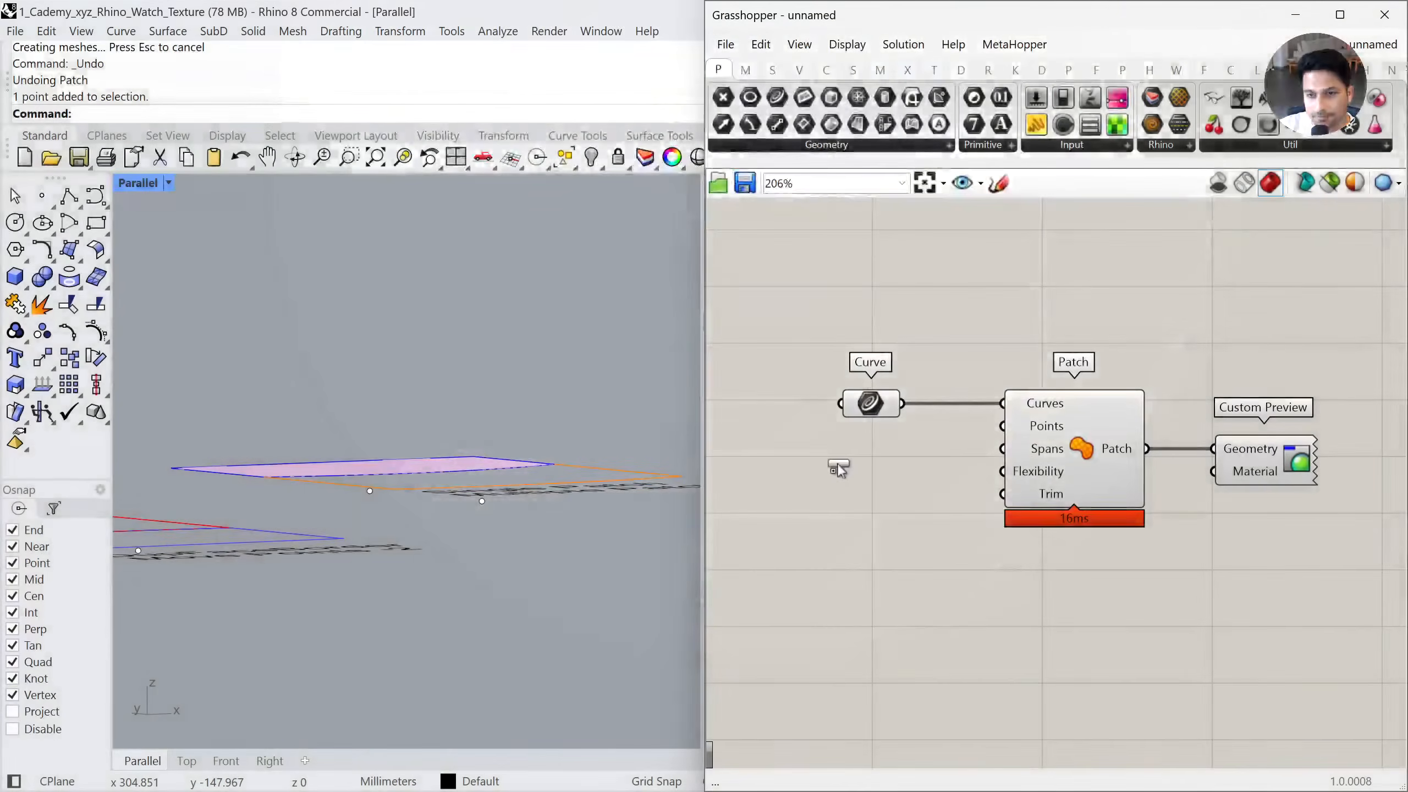
{"action": "left_click", "coordinate": [860, 490]}
{"action": "left_click", "coordinate": [810, 146]}
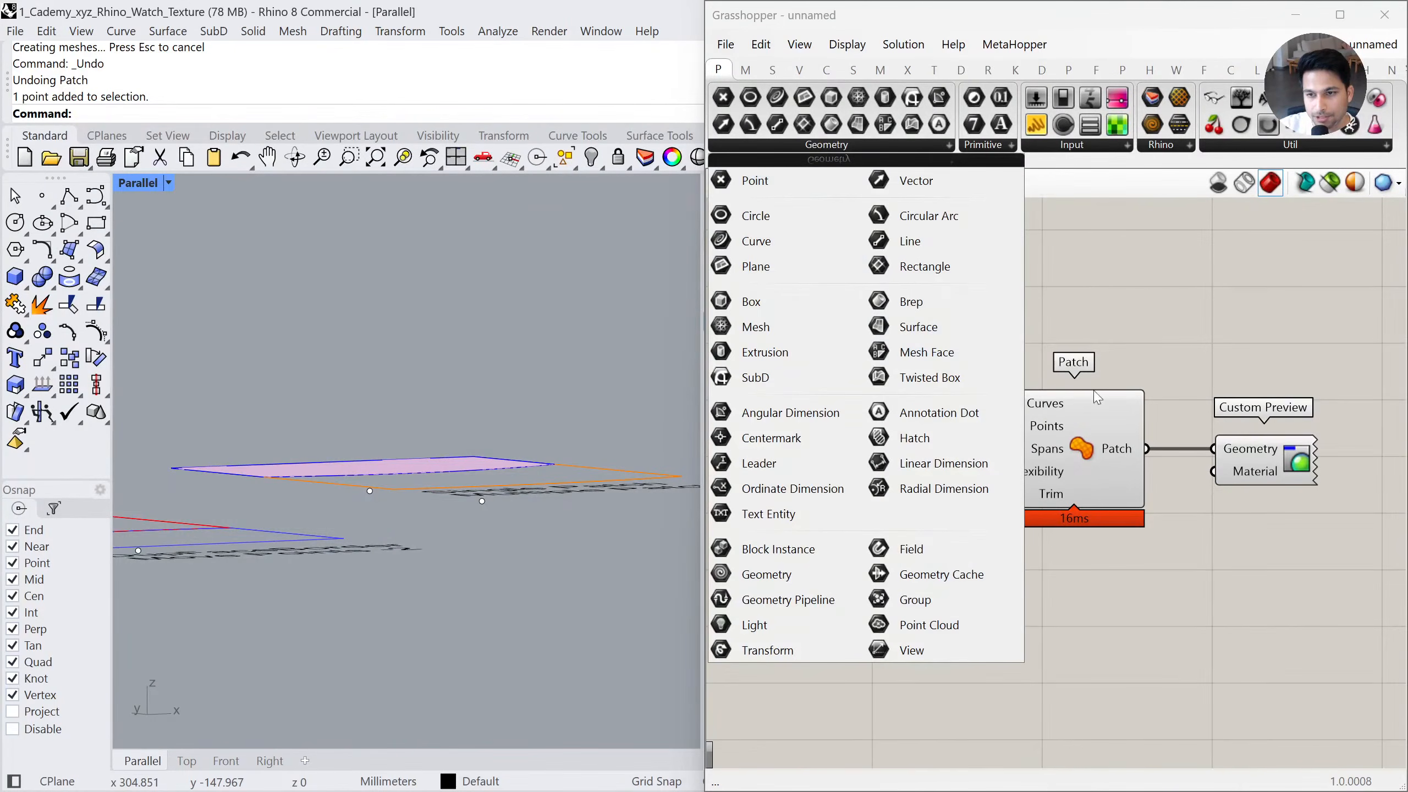
{"action": "left_click", "coordinate": [1083, 323]}
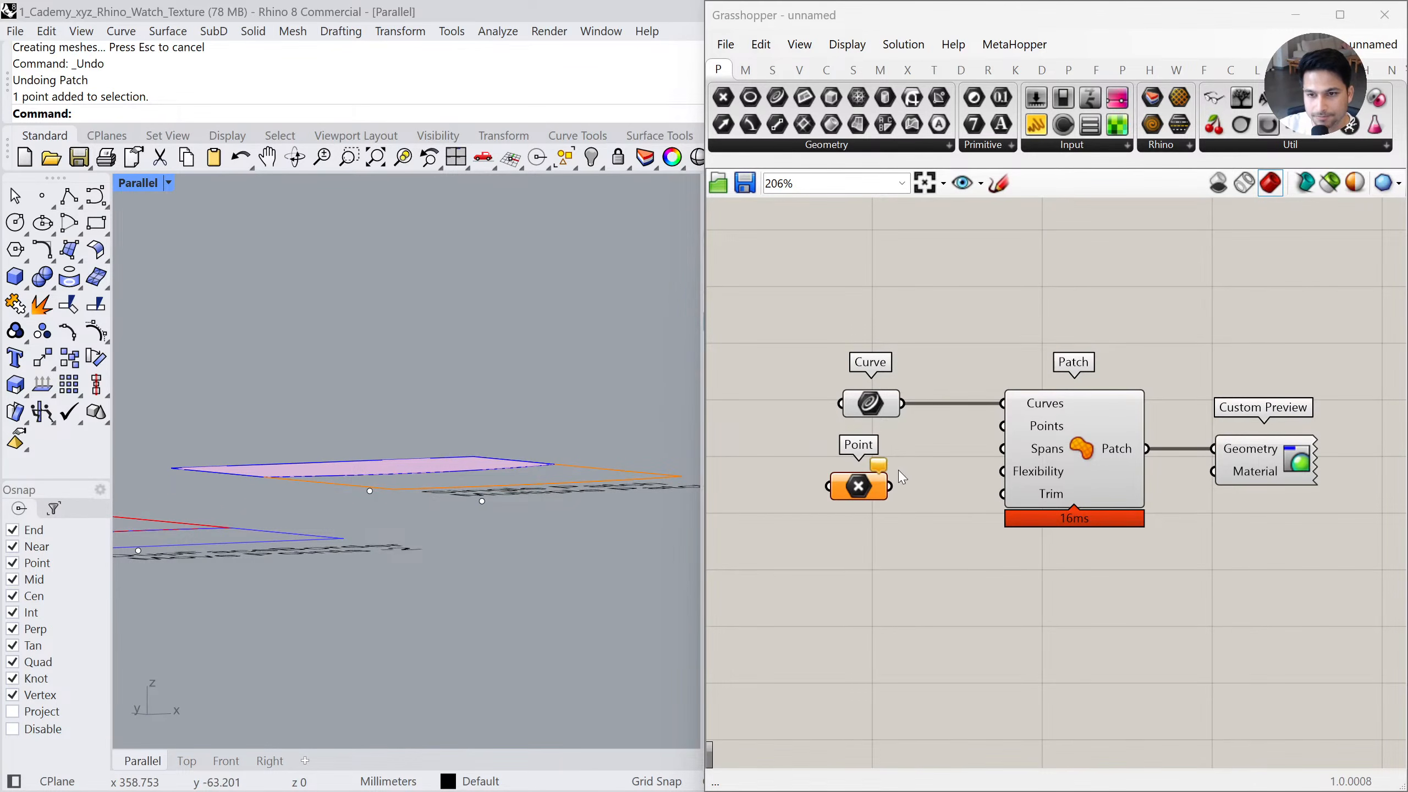
Reference the centre point beneath the blue border curve in the Point parameter and connect it to Patch's Points input
{"action": "right_click", "coordinate": [860, 490]}
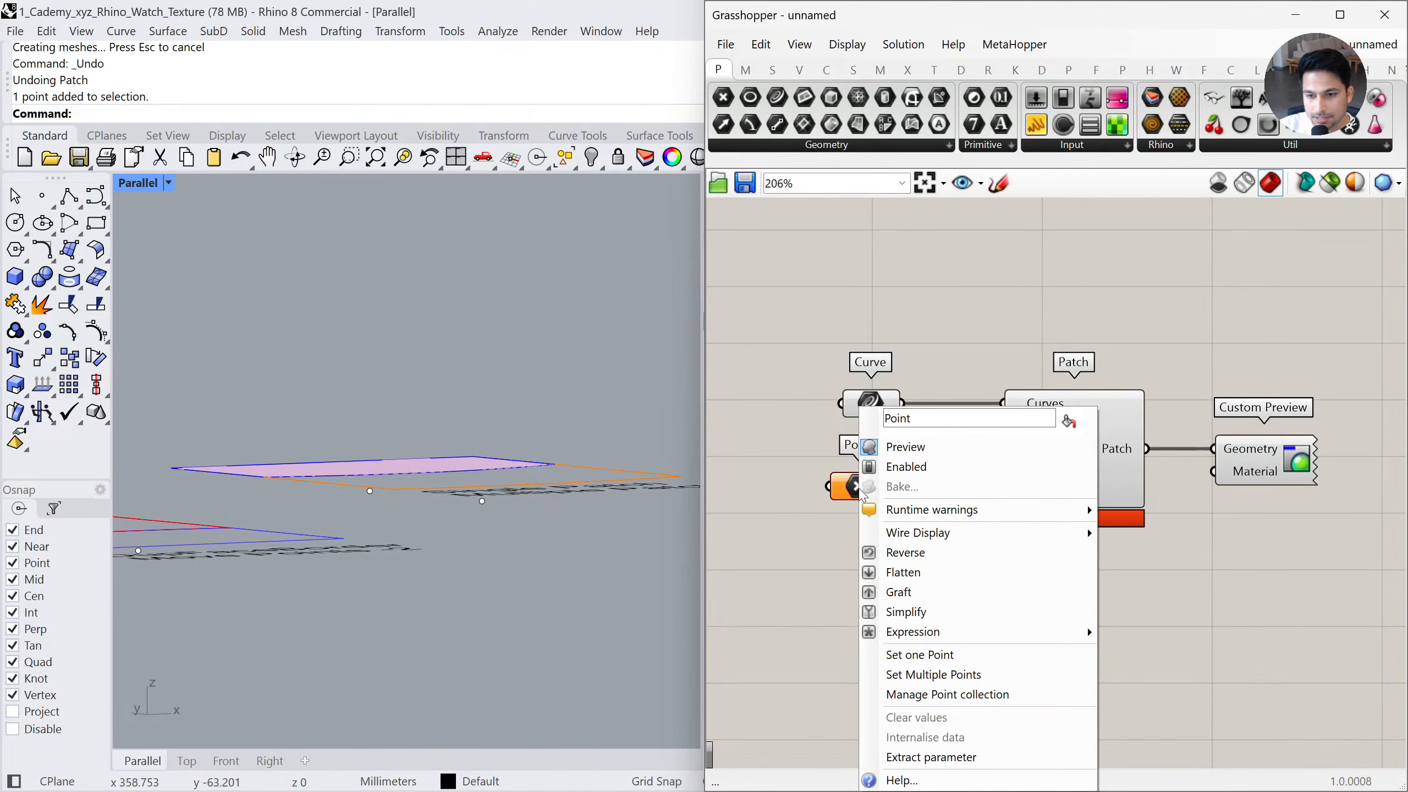
{"action": "left_click", "coordinate": [932, 660]}
{"action": "left_click", "coordinate": [371, 492]}
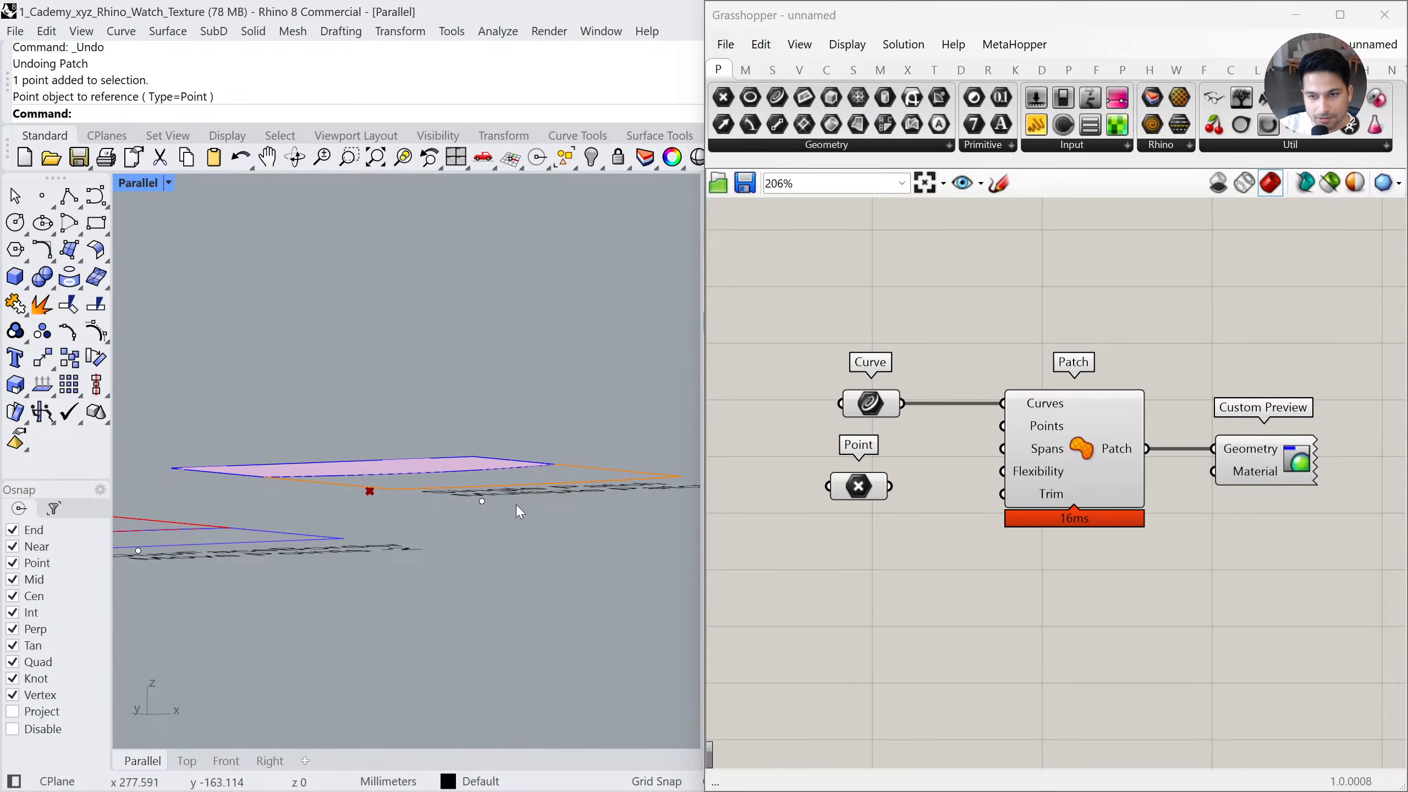
{"action": "left_click_drag", "start_coordinate": [1002, 425], "coordinate": [874, 489]}
{"action": "right_click_drag", "start_coordinate": [575, 493], "coordinate": [452, 368]}
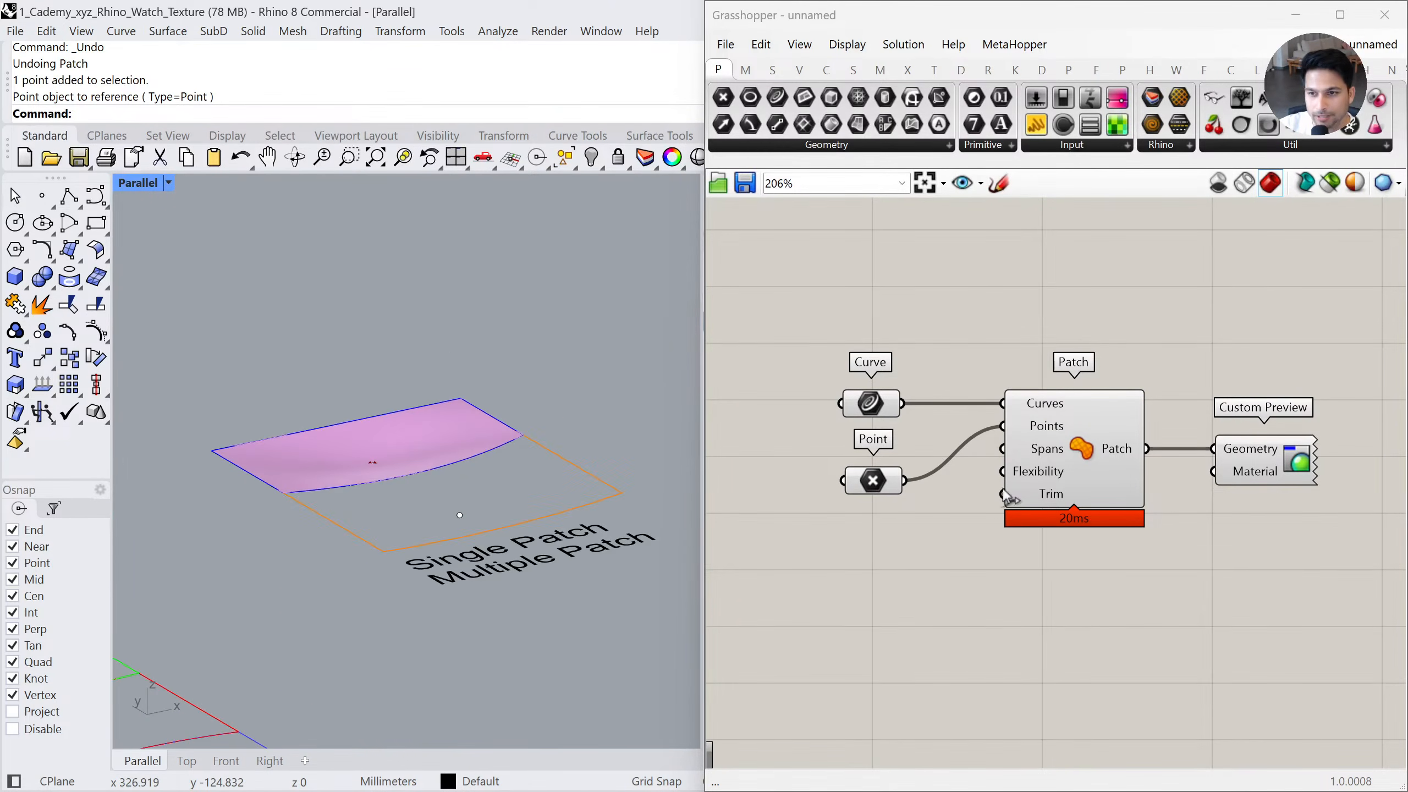
{"action": "right_click_drag", "start_coordinate": [455, 434], "coordinate": [452, 465]}
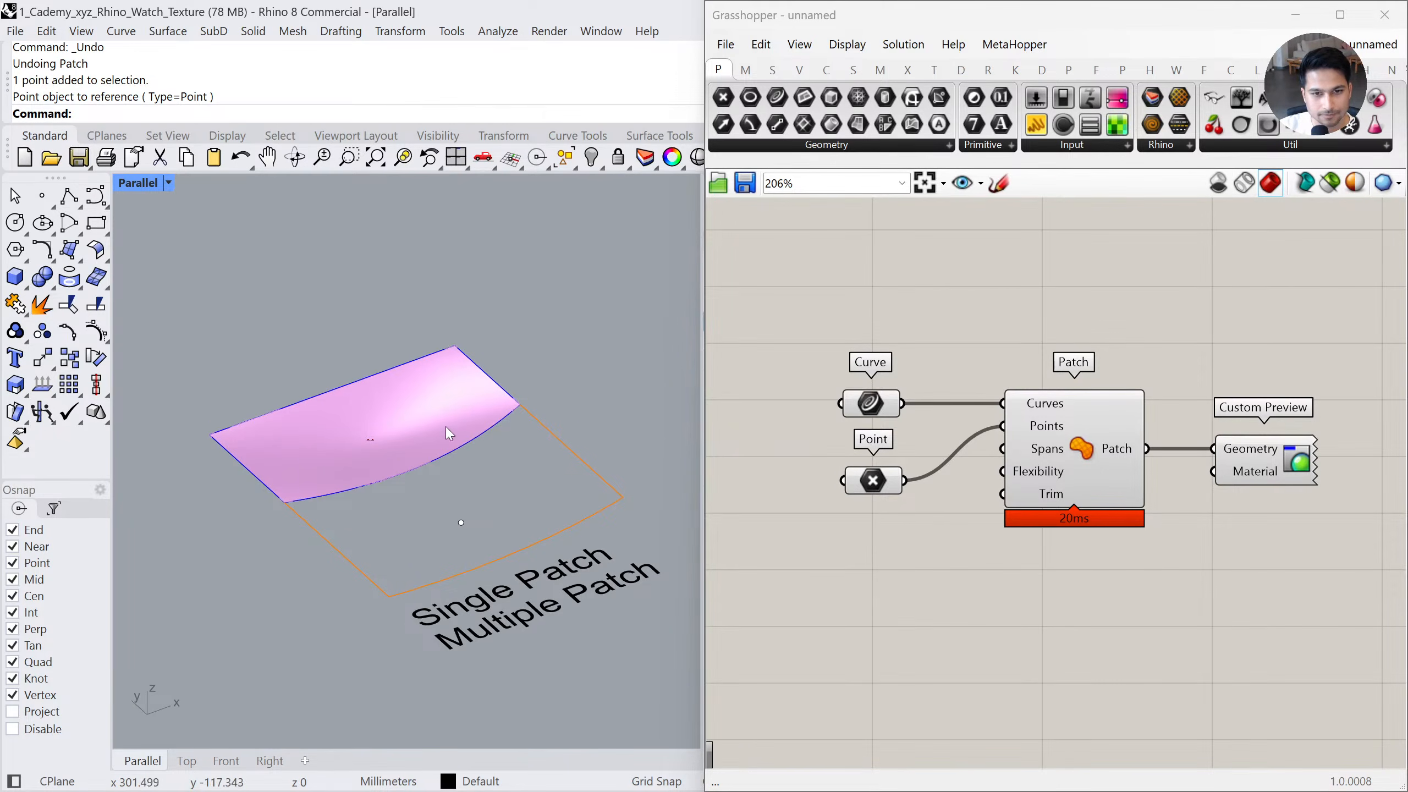
{"action": "right_click_drag", "start_coordinate": [448, 433], "coordinate": [437, 441]}
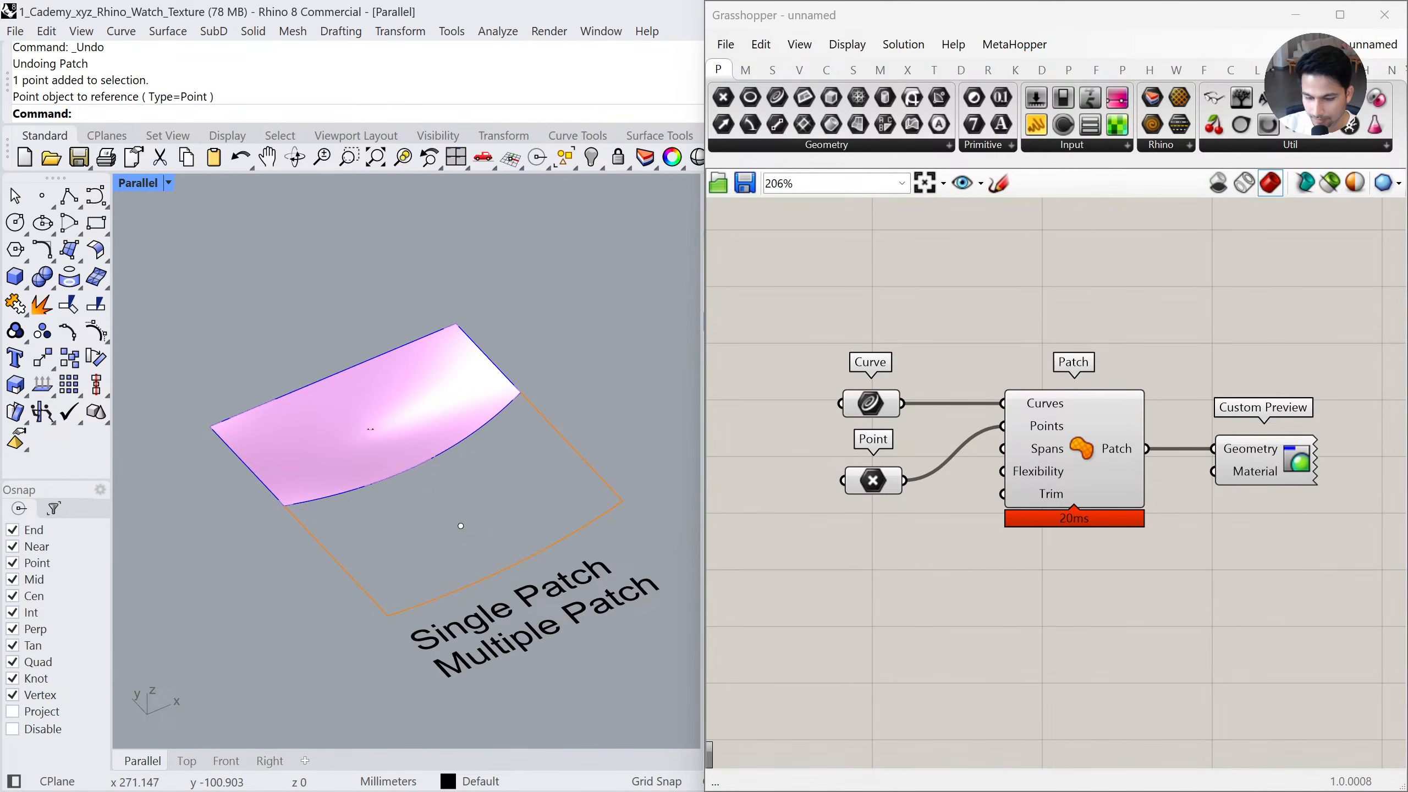
Align the Curve and Point parameters with each other on the canvas
{"action": "left_click_drag", "start_coordinate": [887, 530], "coordinate": [873, 379]}
{"action": "left_click", "coordinate": [871, 377]}
{"action": "left_click", "coordinate": [773, 534]}
{"action": "mouse_move", "coordinate": [399, 457]}
{"action": "right_mouse_down"}
{"action": "mouse_move", "coordinate": [381, 448]}
{"action": "mouse_move", "coordinate": [399, 509]}
{"action": "mouse_move", "coordinate": [394, 470]}
{"action": "right_mouse_up"}
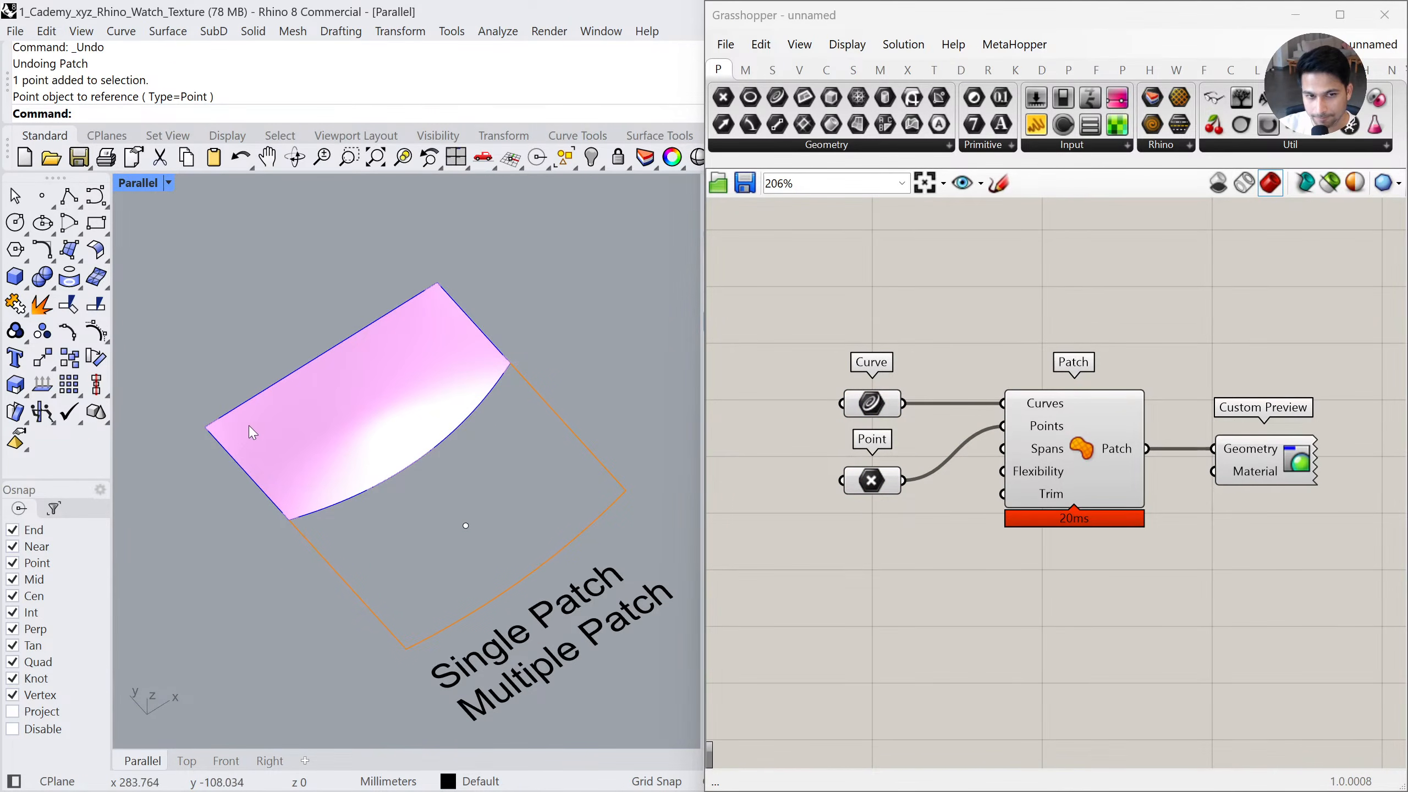
Disconnect the Curve and Point parameters from the Patch component's inputs
{"action": "scroll", "coordinate": [363, 458], "scroll_direction": "down", "scroll_amount": 4}
{"action": "right_click_drag", "start_coordinate": [363, 458], "coordinate": [421, 485]}
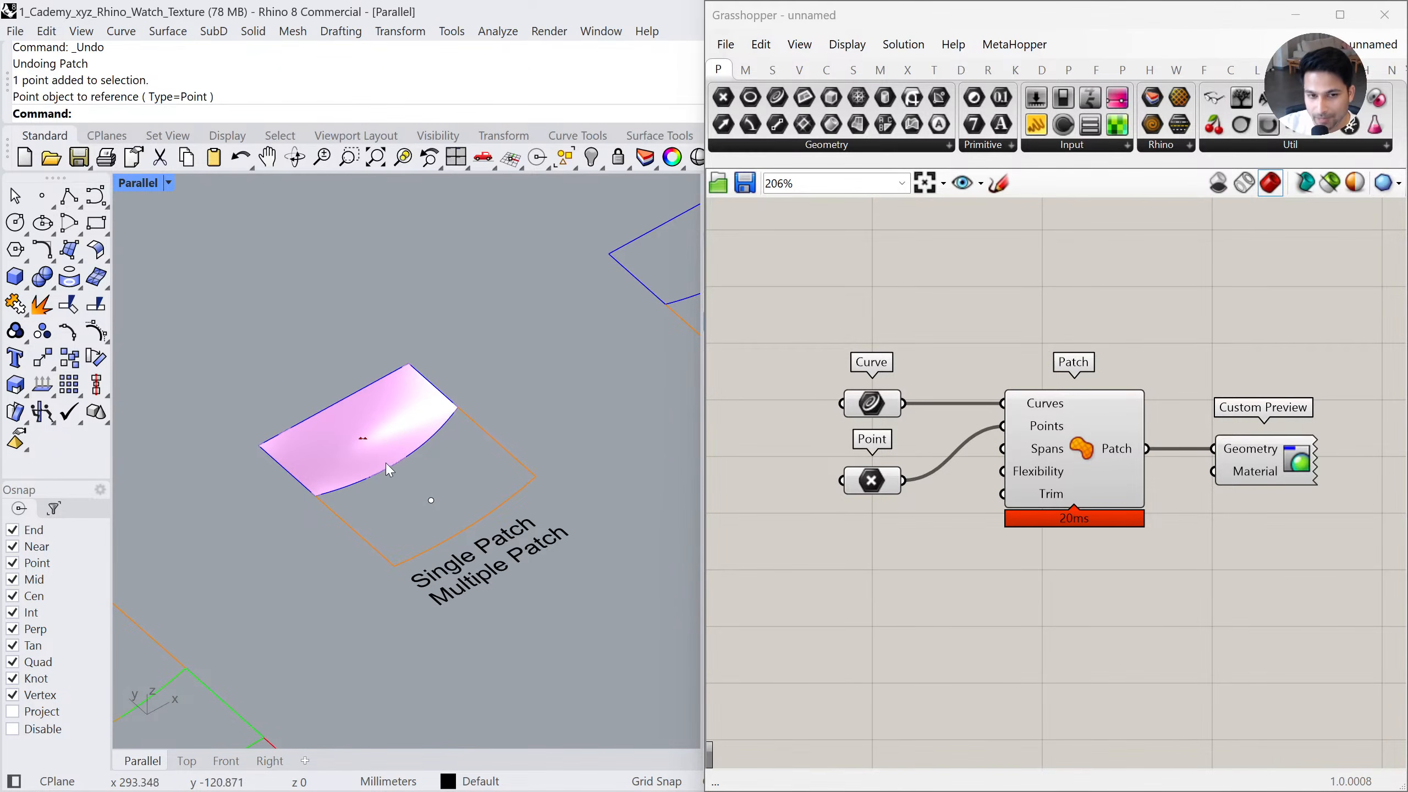
{"action": "scroll", "coordinate": [364, 455], "scroll_direction": "down", "scroll_amount": 4}
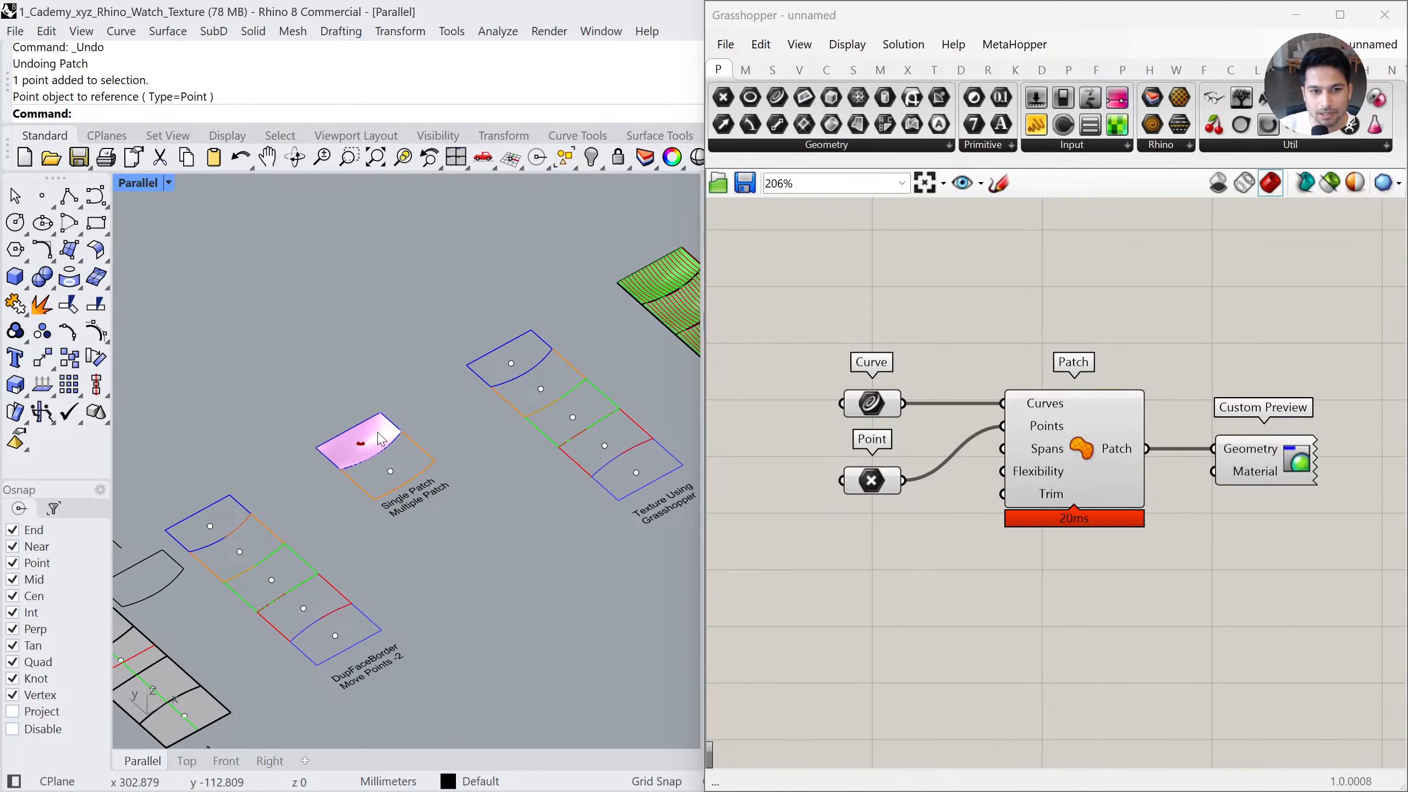
{"action": "scroll", "coordinate": [363, 456], "scroll_direction": "up", "scroll_amount": 4}
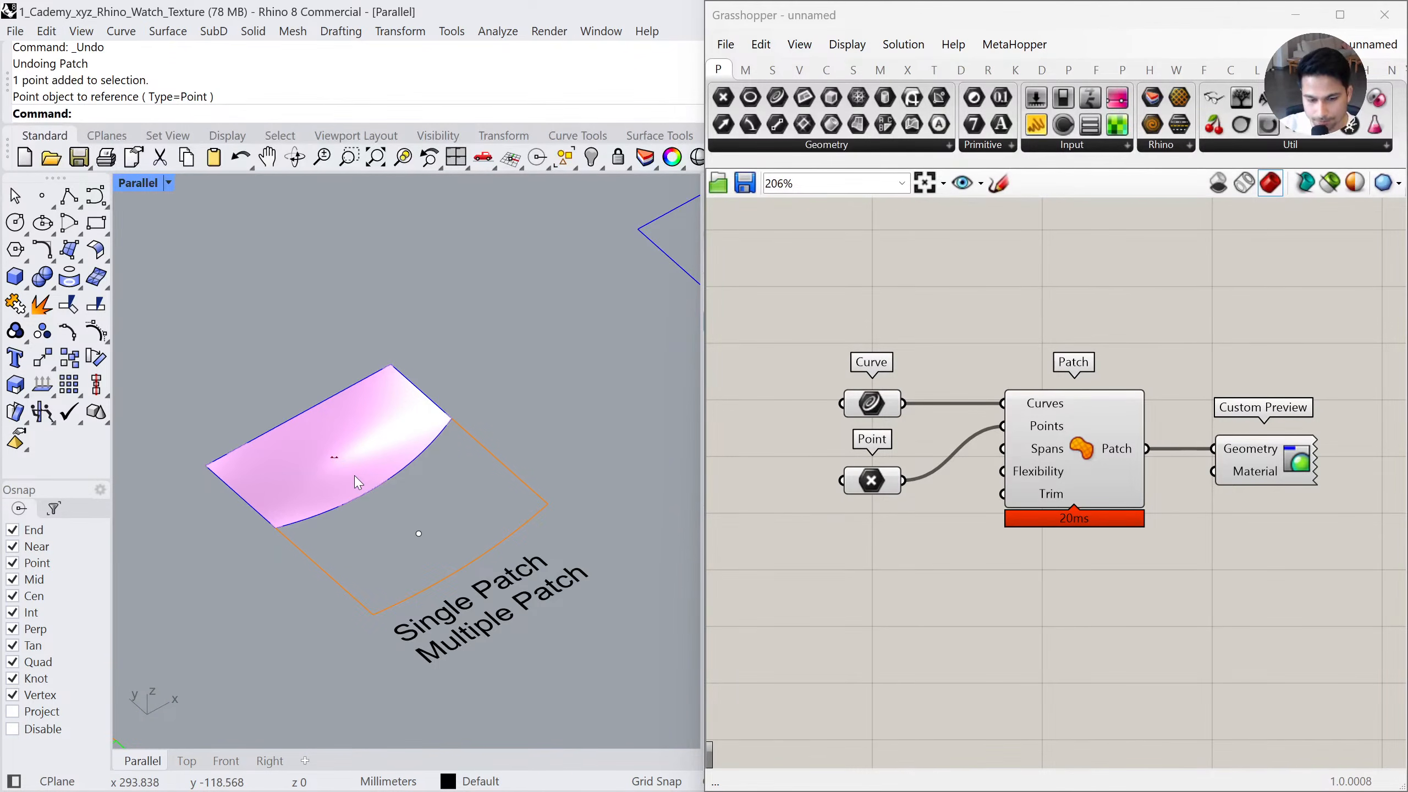
{"action": "left_click", "coordinate": [1057, 573]}
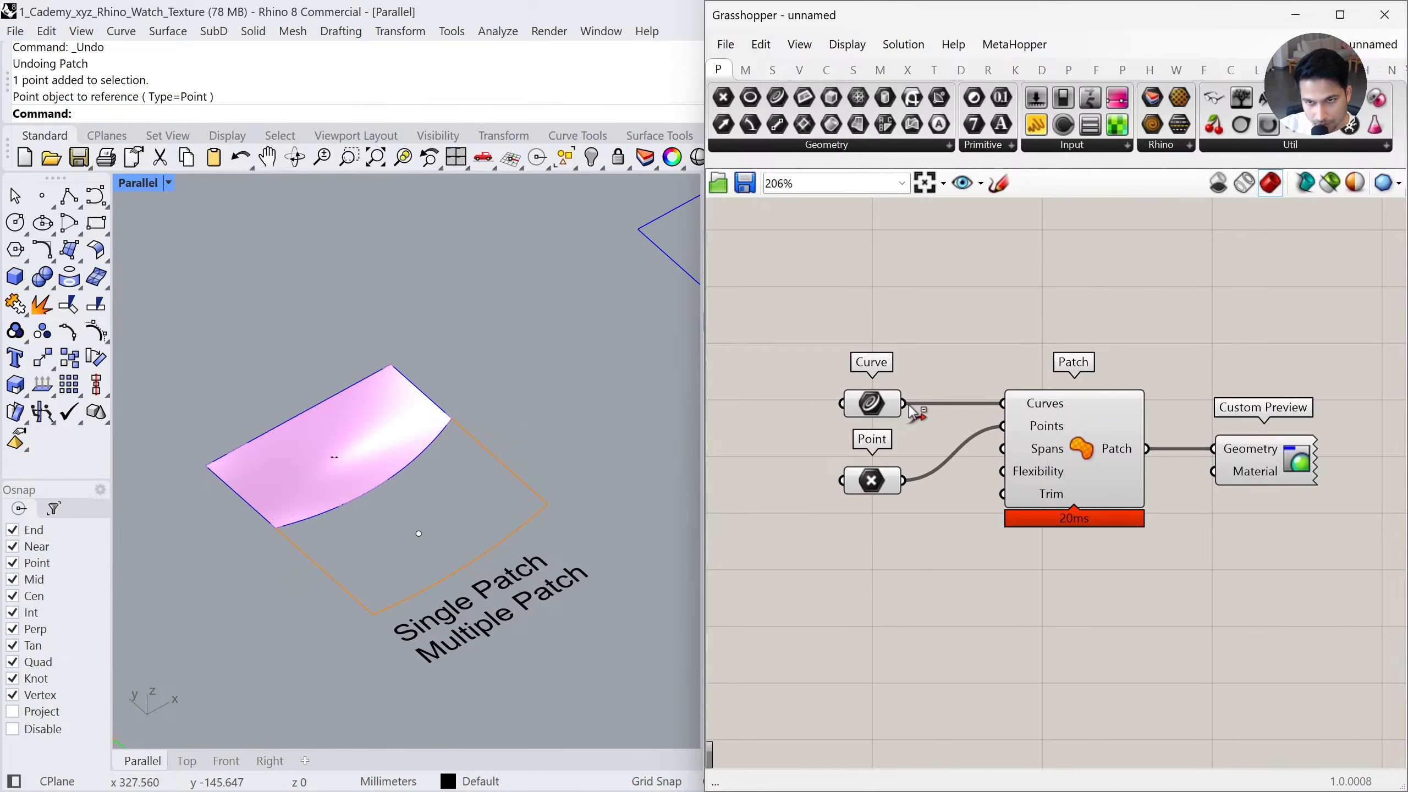
{"action": "mouse_move", "coordinate": [912, 413]}
{"action": "left_mouse_down", "text": "ctrl"}
{"action": "mouse_move", "coordinate": [1002, 404]}
{"action": "mouse_move", "coordinate": [928, 480]}
{"action": "left_mouse_up", "text": "ctrl"}
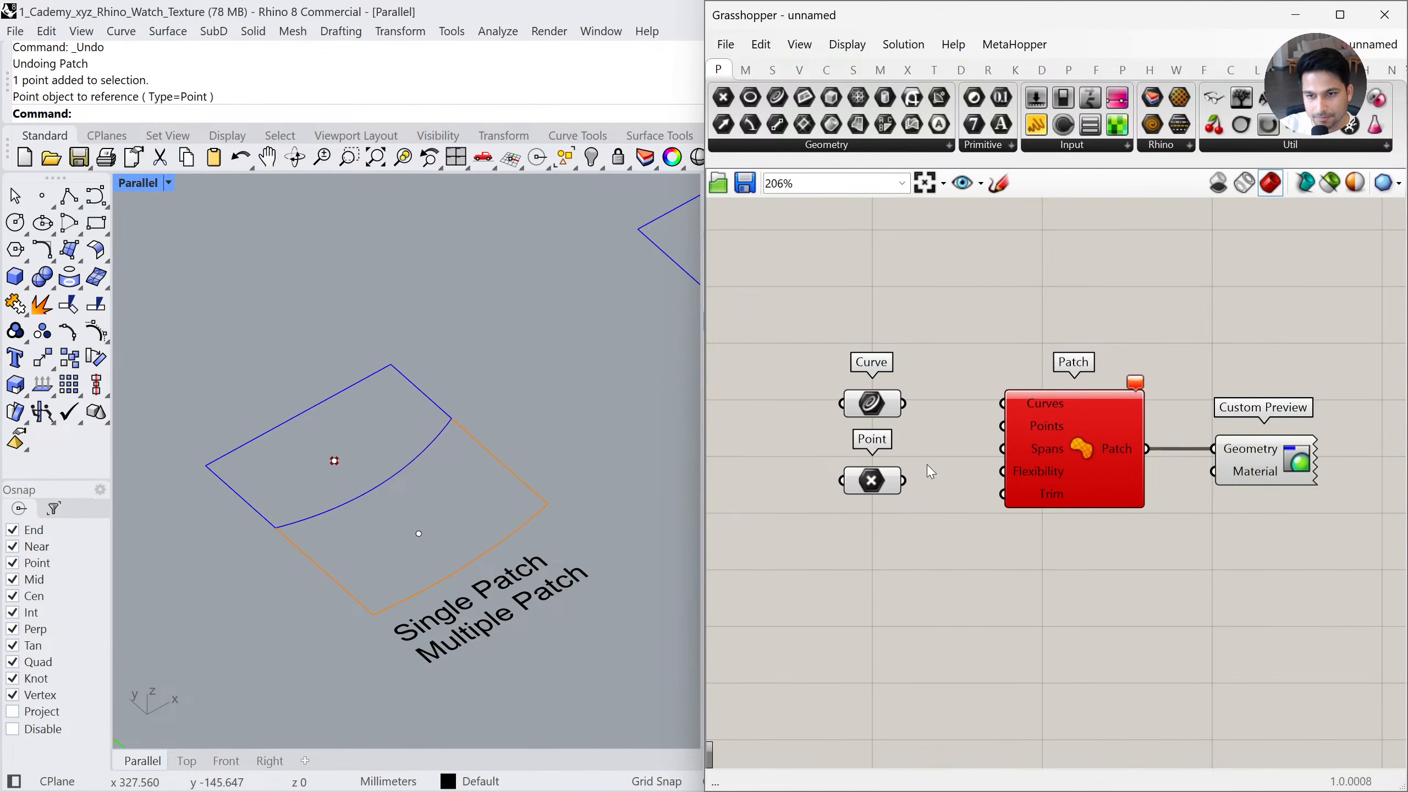
Reconnect the Curve and Point parameters to Patch and remove both wires again
{"action": "mouse_move", "coordinate": [907, 403]}
{"action": "left_mouse_down"}
{"action": "mouse_move", "coordinate": [1006, 415]}
{"action": "mouse_move", "coordinate": [918, 416]}
{"action": "left_mouse_up"}
{"action": "left_click_drag", "start_coordinate": [905, 481], "coordinate": [1002, 425]}
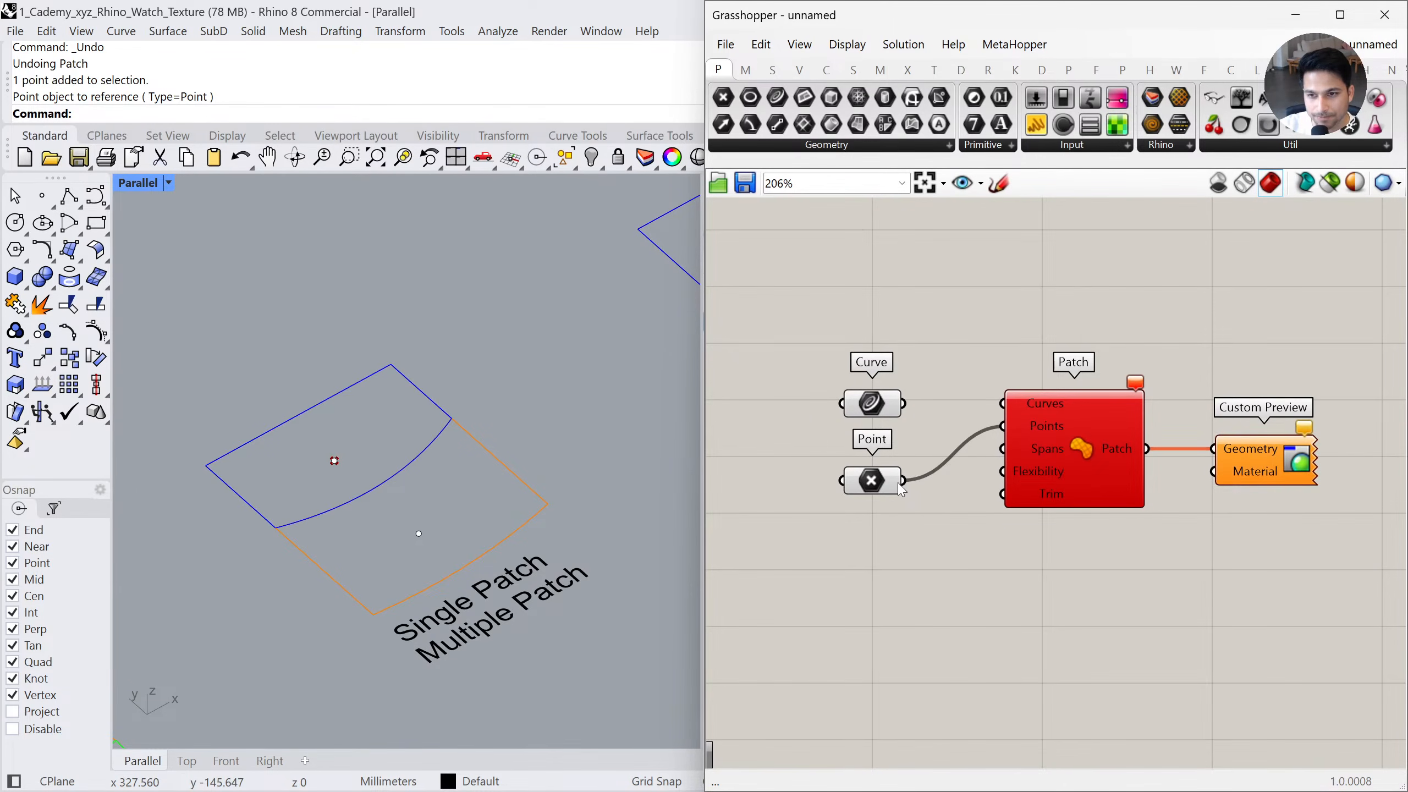
{"action": "left_click_drag", "start_coordinate": [910, 481], "coordinate": [937, 439], "text": "ctrl"}
{"action": "left_click_drag", "start_coordinate": [1003, 404], "coordinate": [935, 430], "text": "ctrl"}
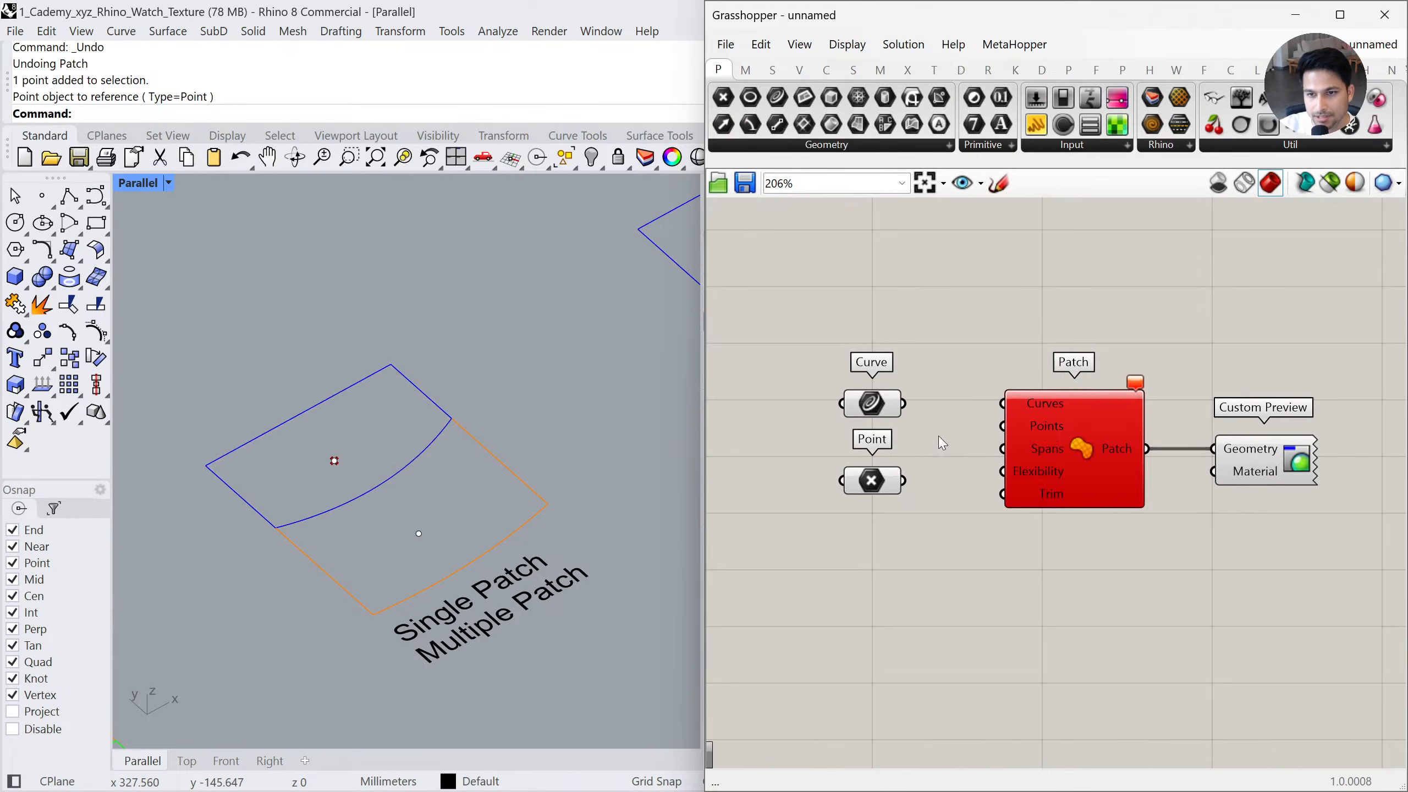
Move Patch and Custom Preview farther from the parameters and delete the Curve and Point parameters
{"action": "left_click_drag", "start_coordinate": [1255, 529], "coordinate": [1131, 458]}
{"action": "left_click", "coordinate": [971, 512]}
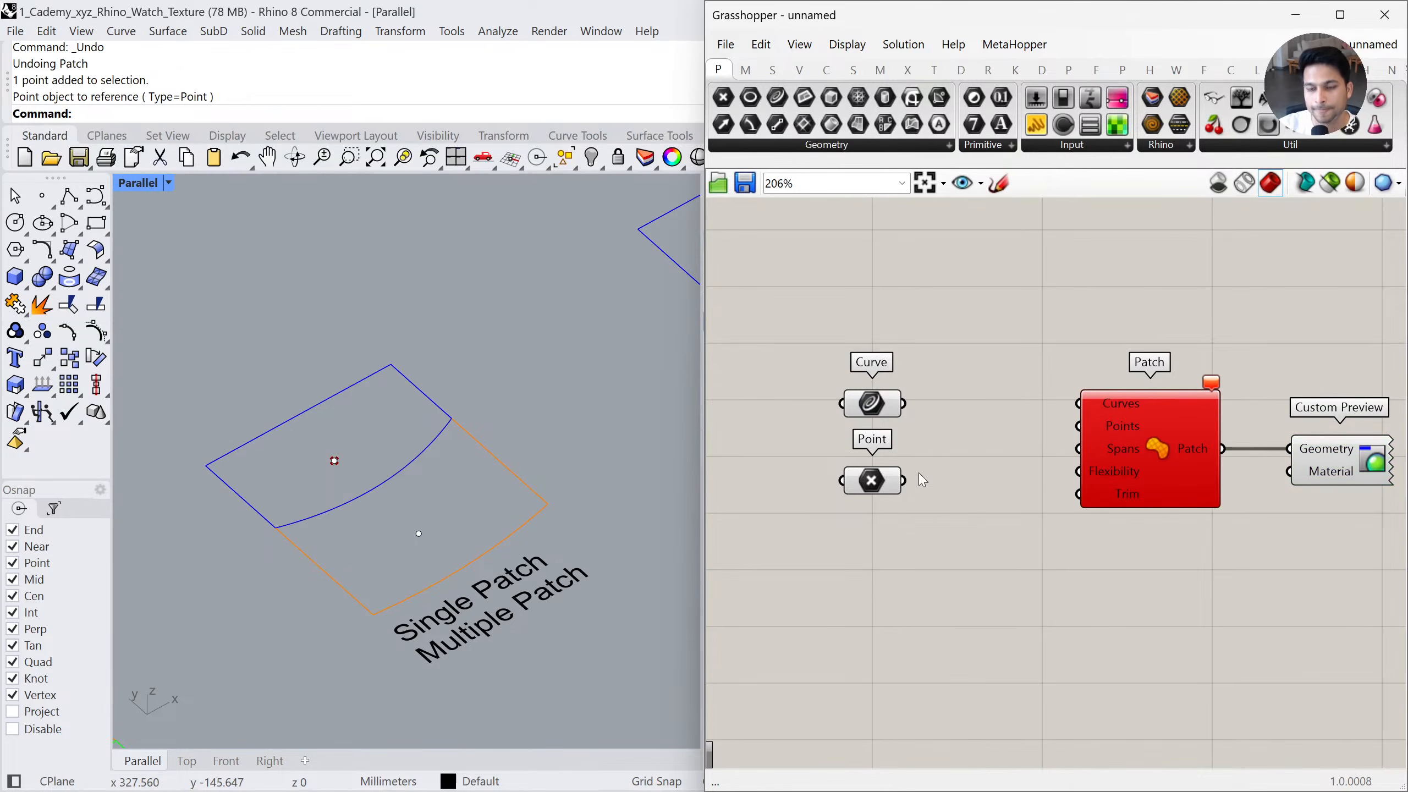
{"action": "left_click_drag", "start_coordinate": [942, 361], "coordinate": [801, 528]}
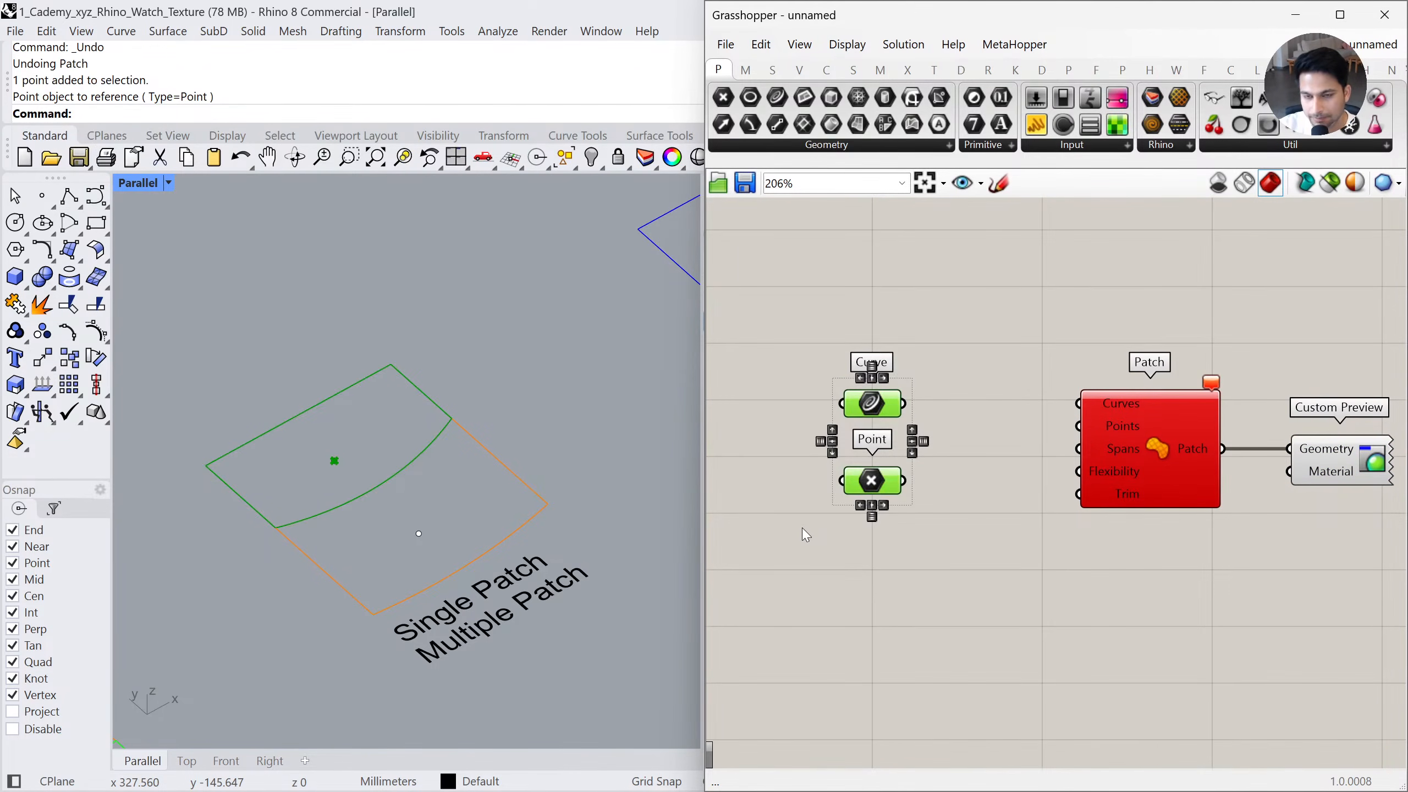
{"action": "key", "text": "Delete"}
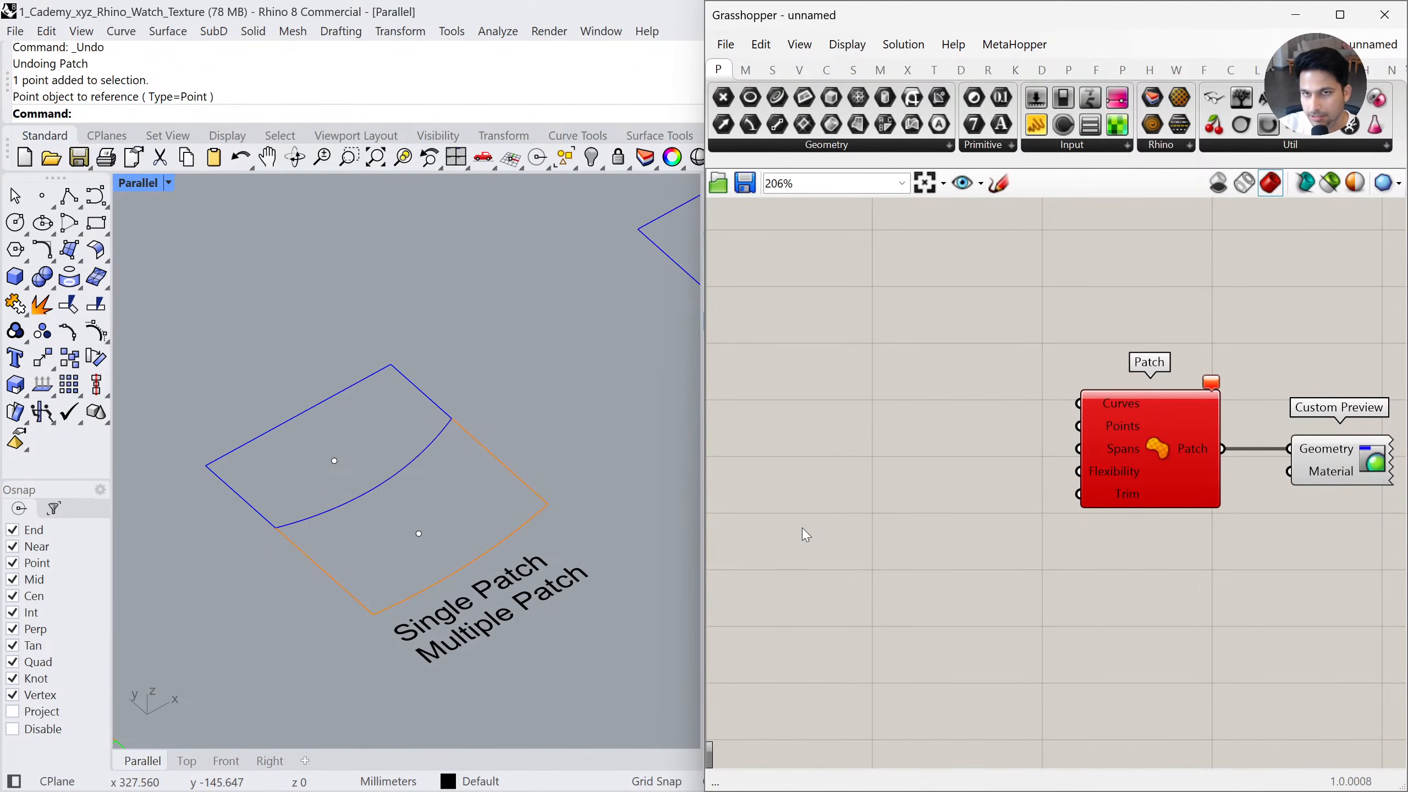
Place a new Curve parameter and reference both the blue and the orange border curves at the Single Patch label in it
{"action": "left_click", "coordinate": [828, 147]}
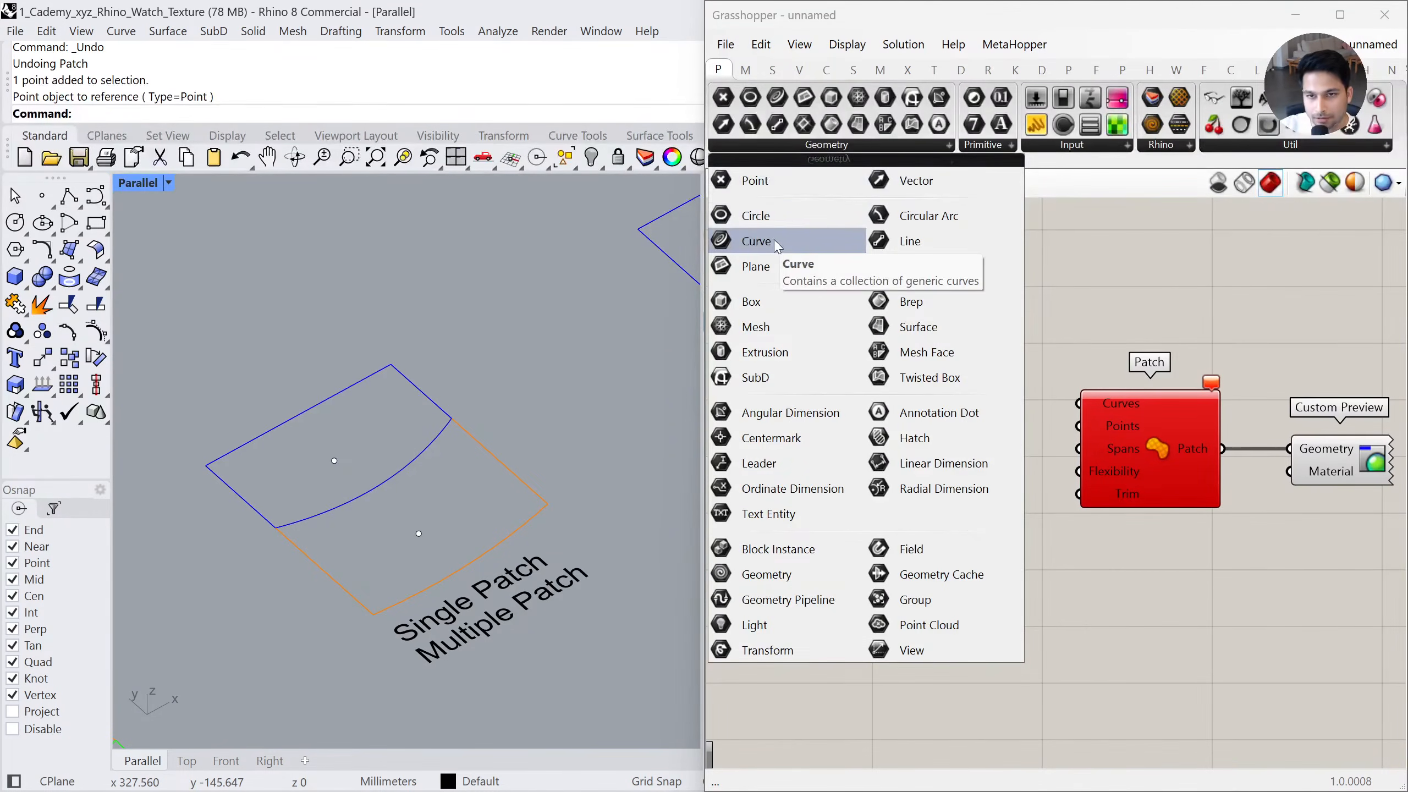
{"action": "left_click_drag", "start_coordinate": [755, 241], "coordinate": [818, 410]}
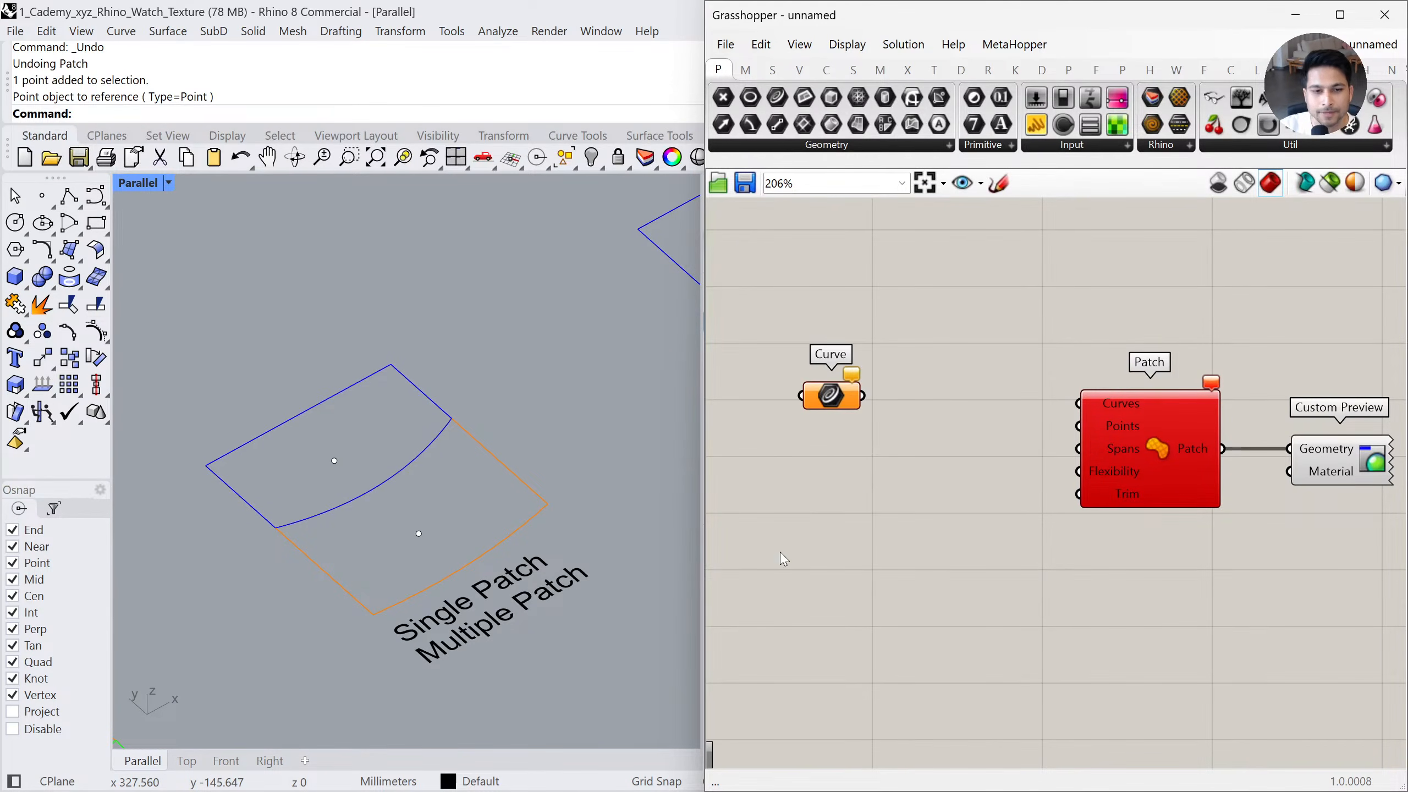
{"action": "left_click", "coordinate": [427, 398]}
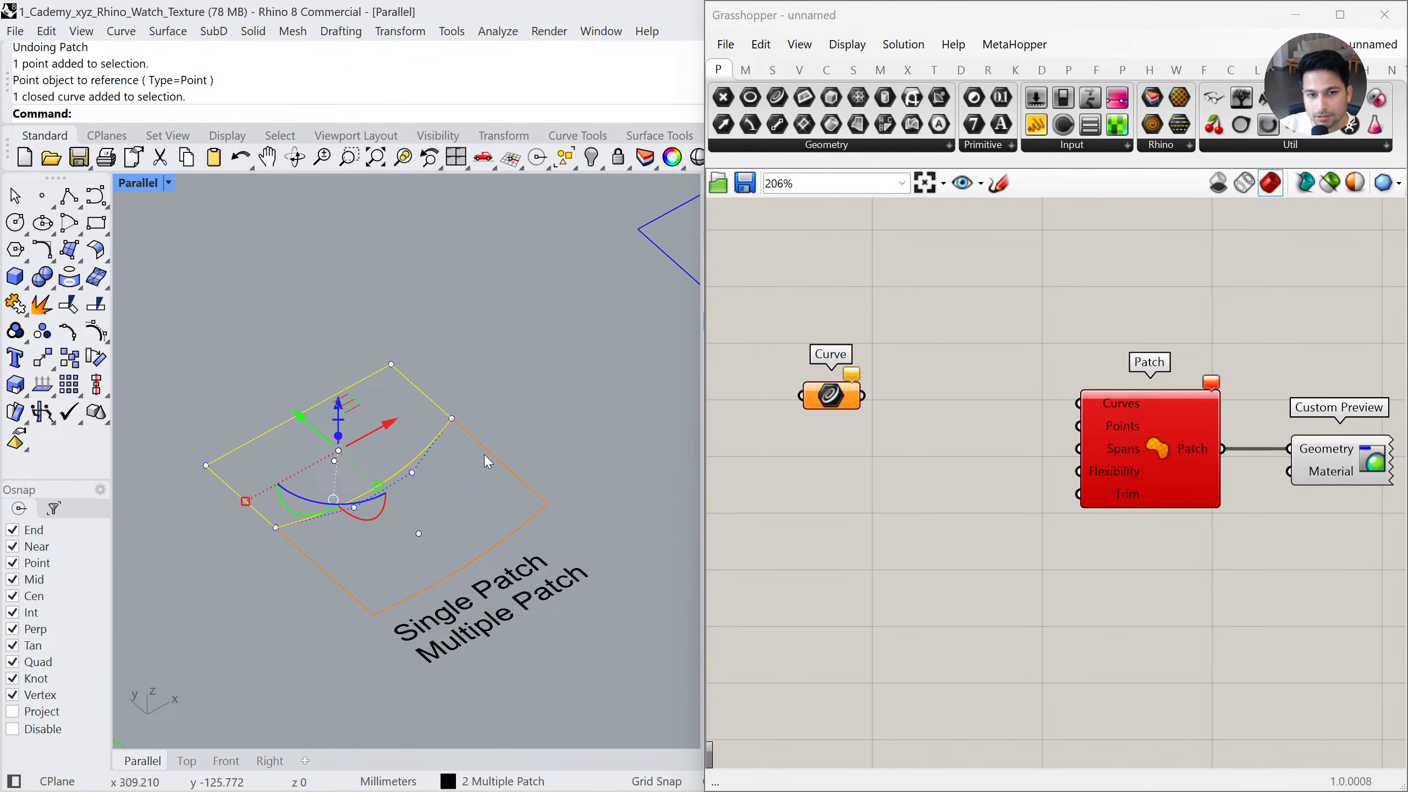
{"action": "left_click", "coordinate": [509, 471], "text": "shift"}
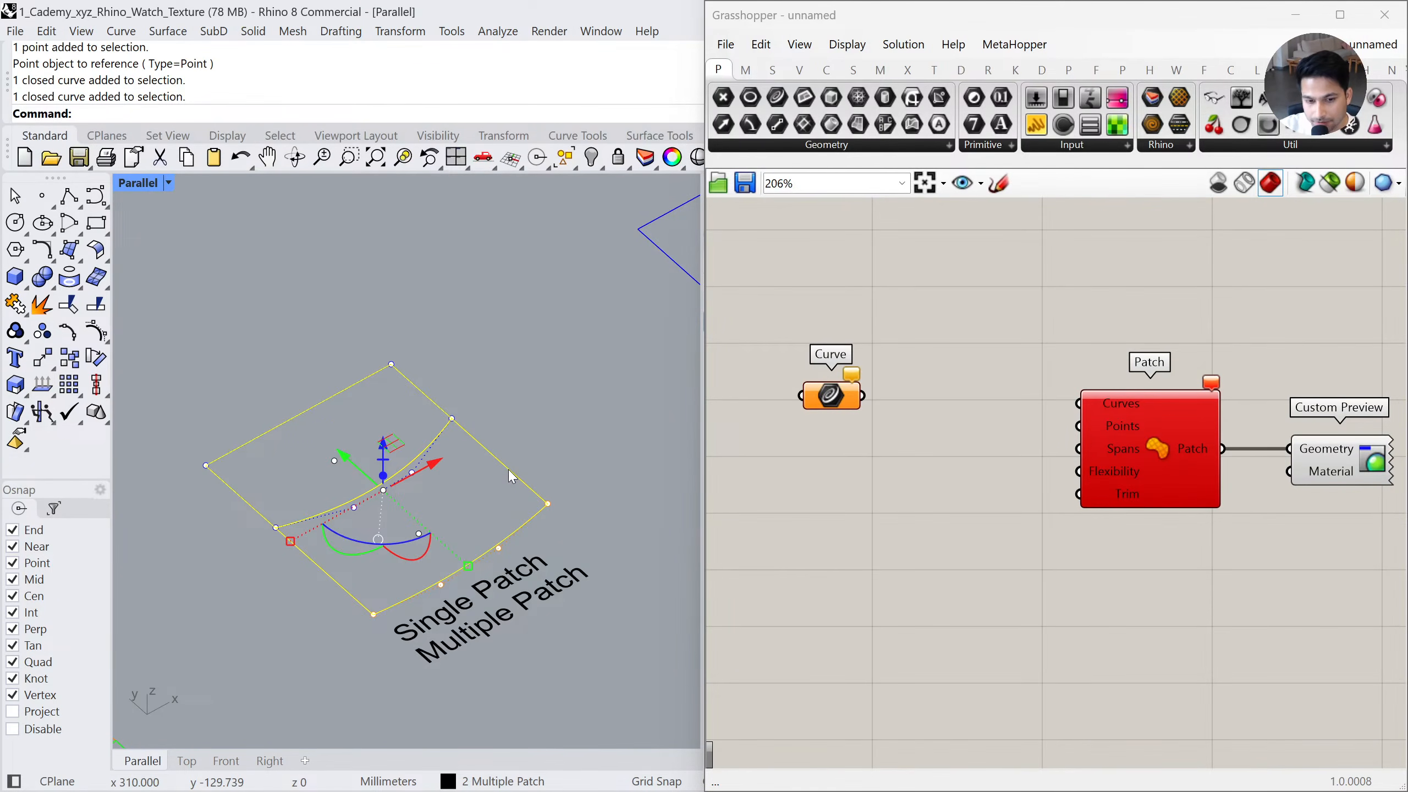
{"action": "left_click", "coordinate": [526, 416]}
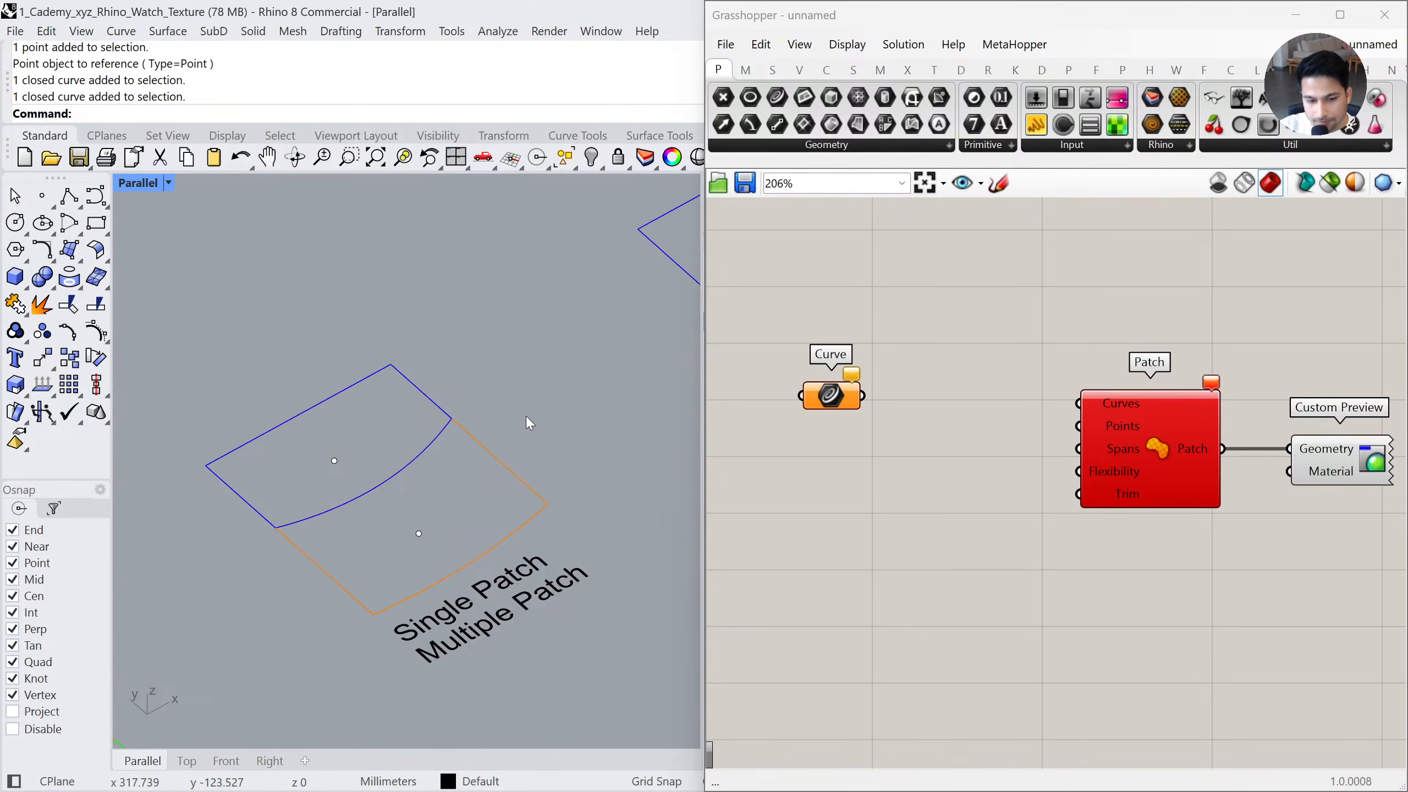
{"action": "right_click", "coordinate": [833, 403]}
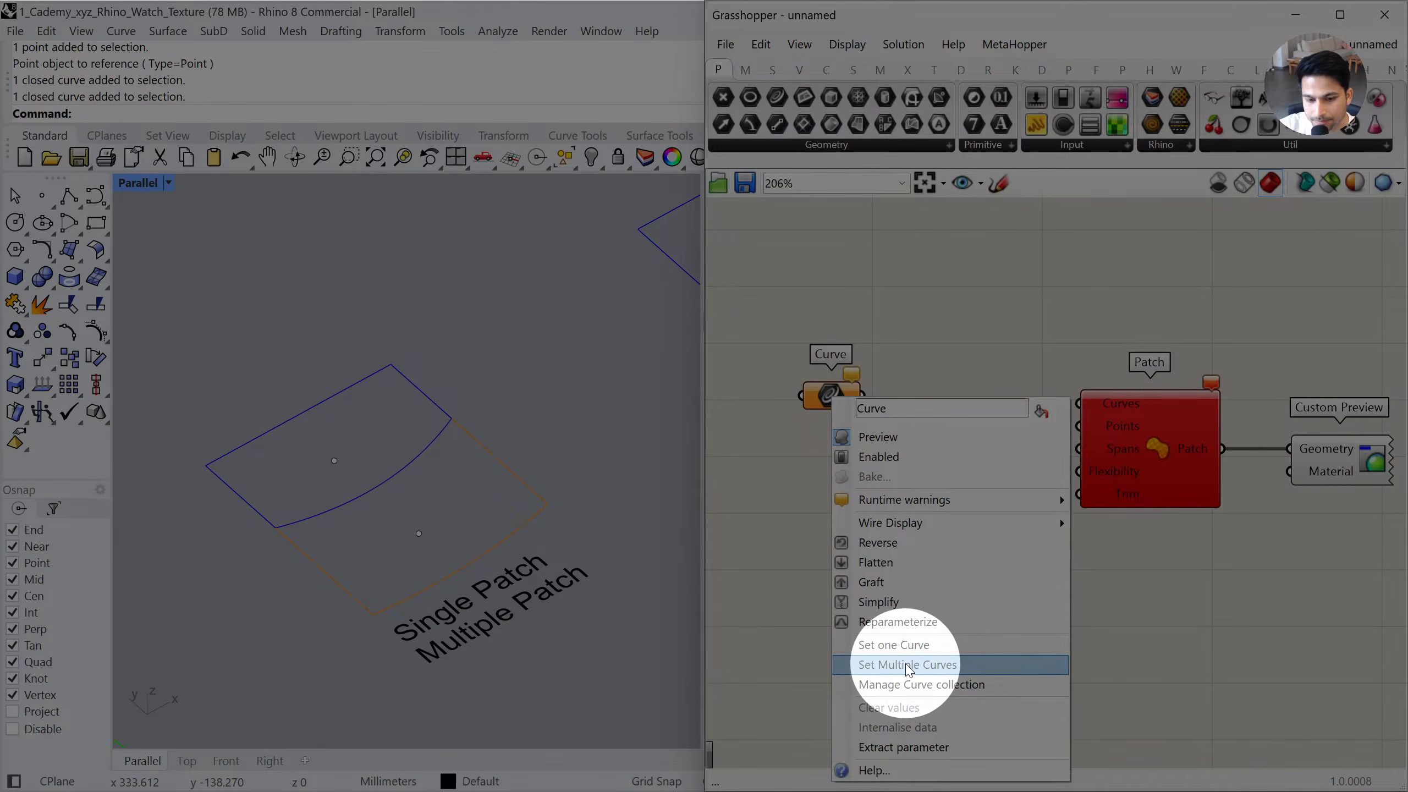
{"action": "left_click", "coordinate": [904, 665]}
{"action": "left_click", "coordinate": [447, 414]}
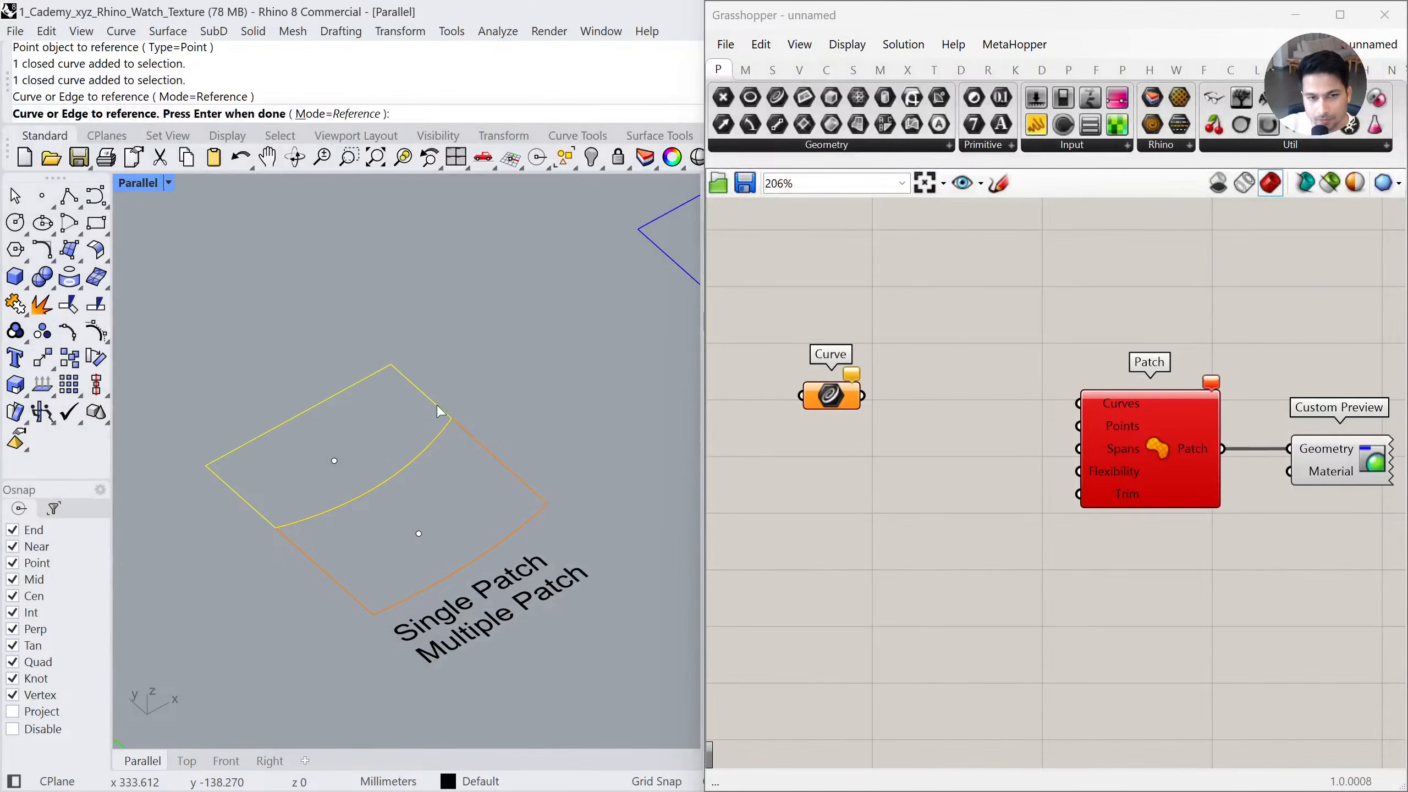
{"action": "left_click", "coordinate": [484, 450]}
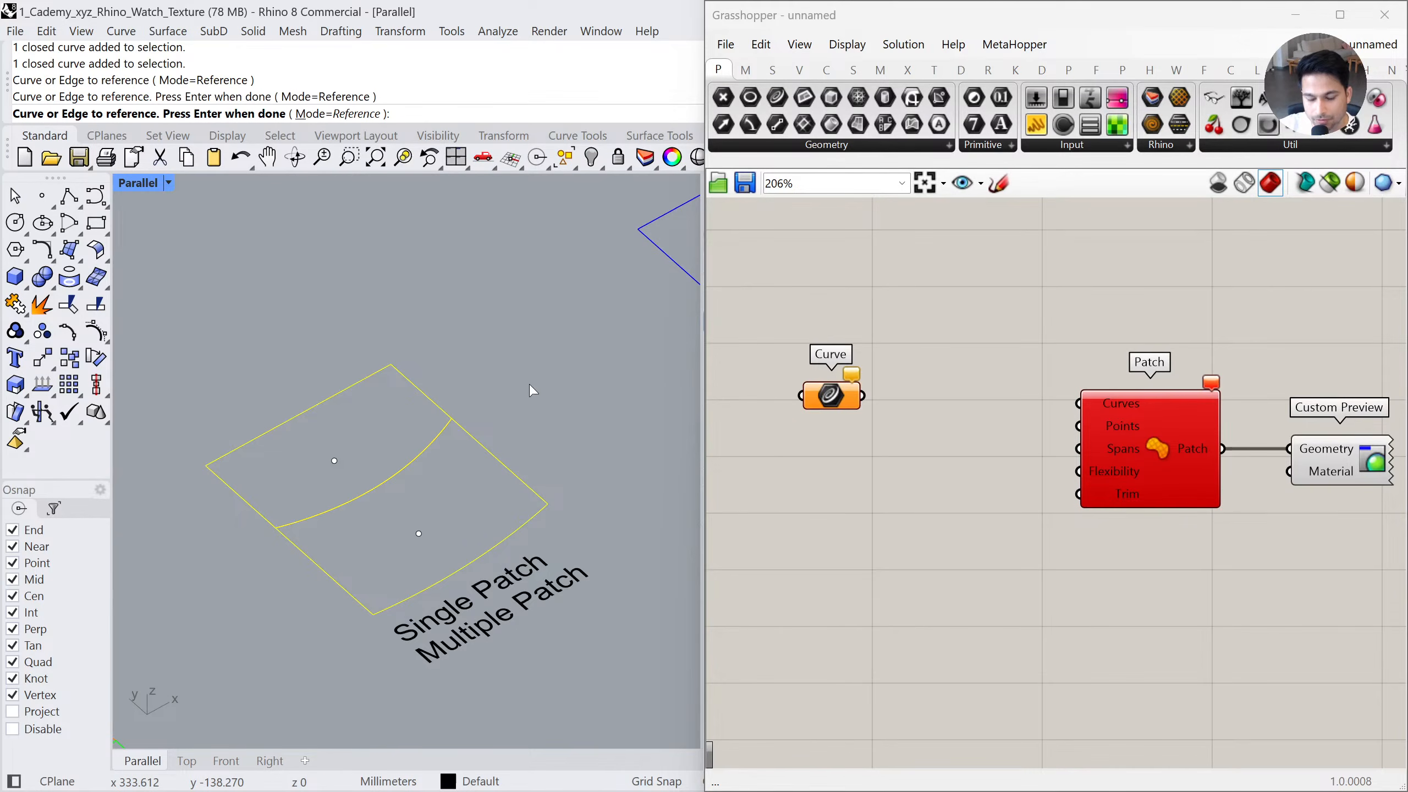
{"action": "key", "text": "Return"}
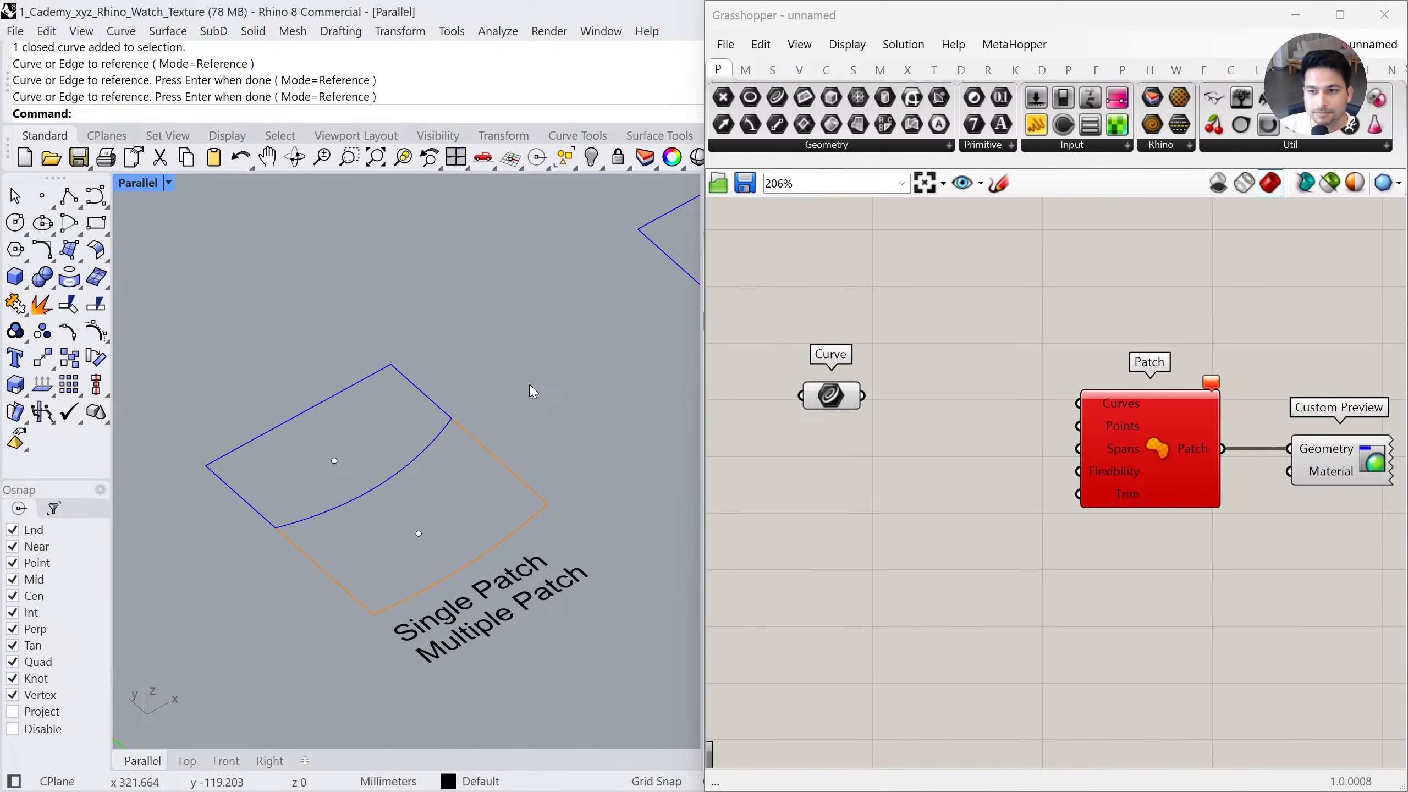
Connect the Curve parameter to Patch's Curves input and line it up with that input
{"action": "left_click_drag", "start_coordinate": [863, 395], "coordinate": [1075, 413]}
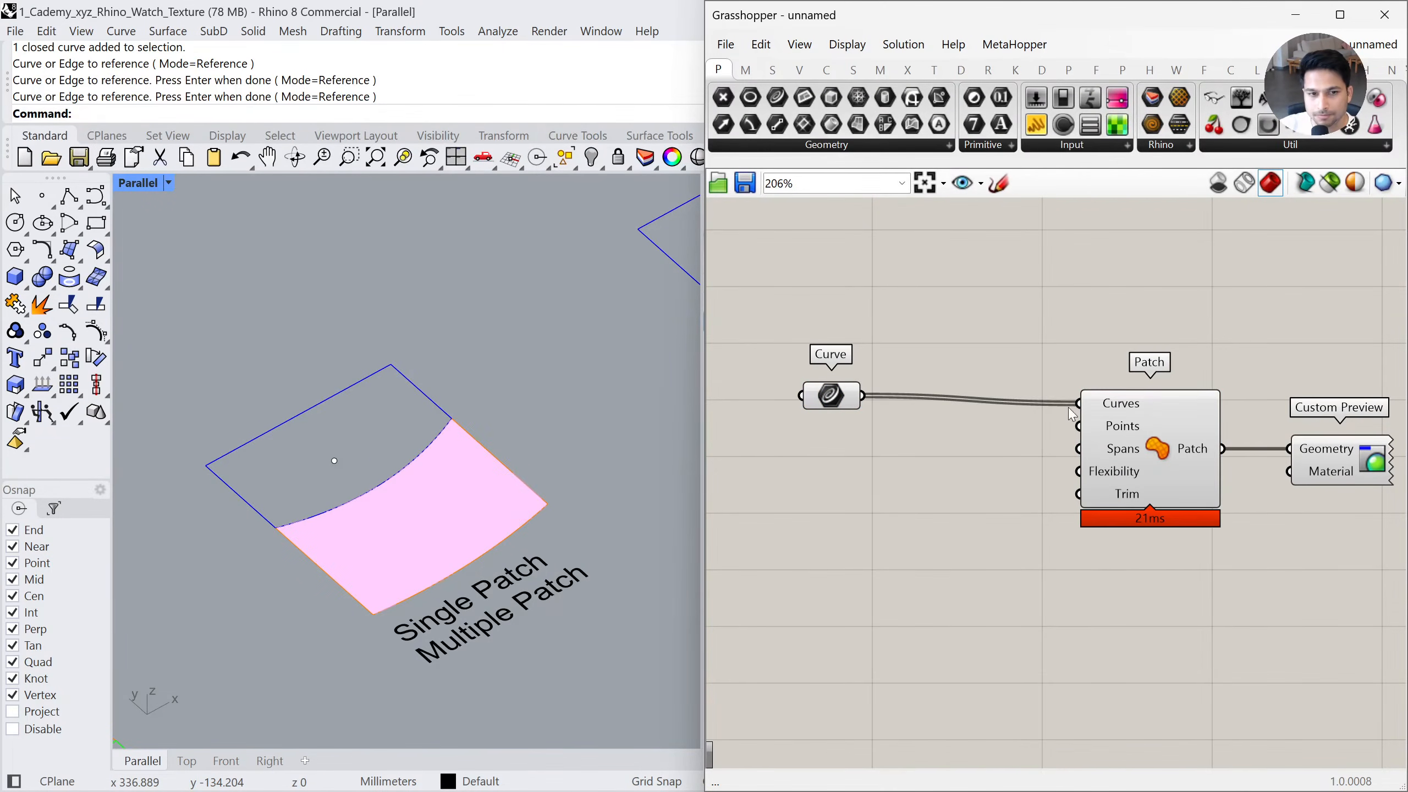
{"action": "left_click_drag", "start_coordinate": [827, 404], "coordinate": [847, 410]}
{"action": "left_click", "coordinate": [848, 444]}
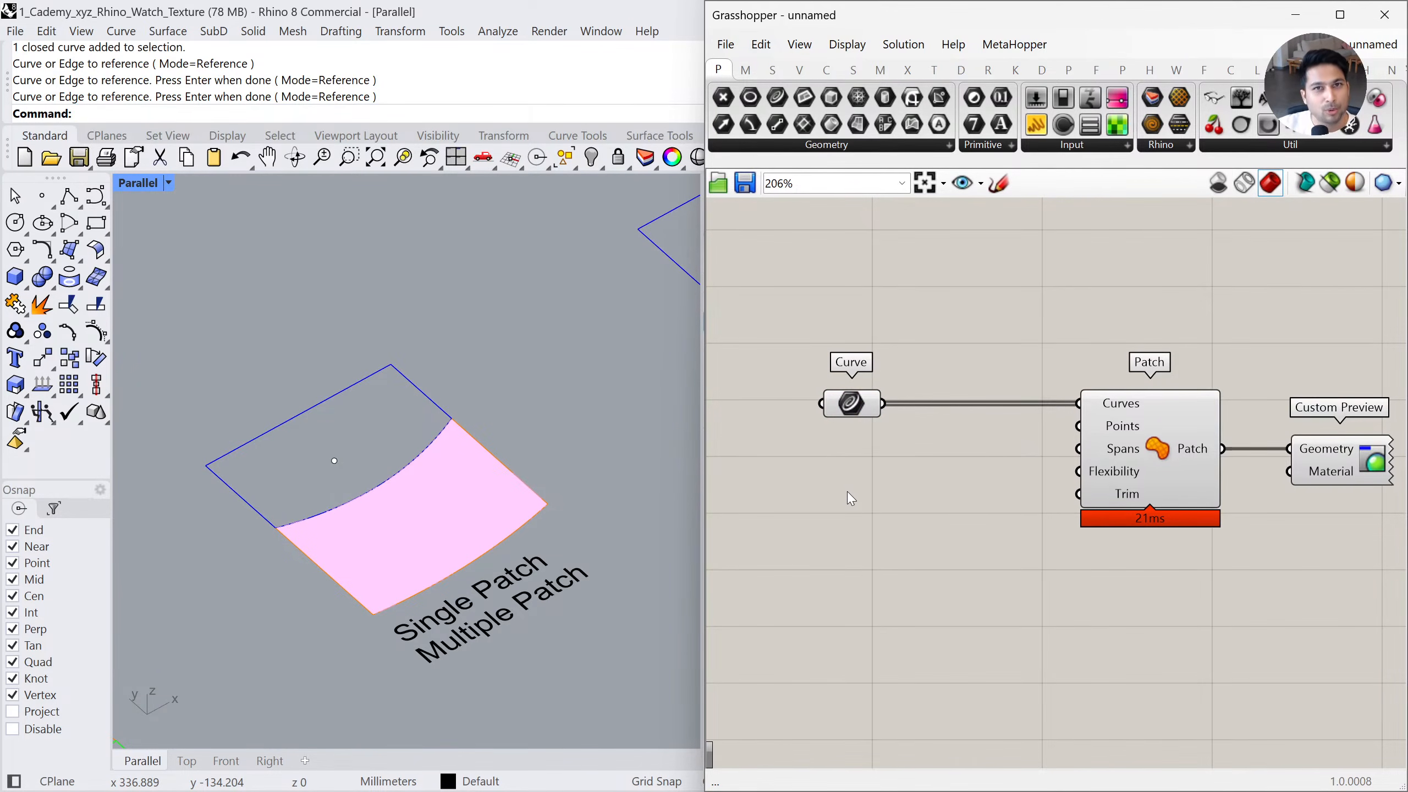
Add a Panel above Patch, connect the Curve output to it and enlarge it to fit its list entries
{"action": "mouse_move", "coordinate": [421, 500]}
{"action": "right_mouse_down"}
{"action": "mouse_move", "coordinate": [415, 511]}
{"action": "mouse_move", "coordinate": [420, 472]}
{"action": "right_mouse_up"}
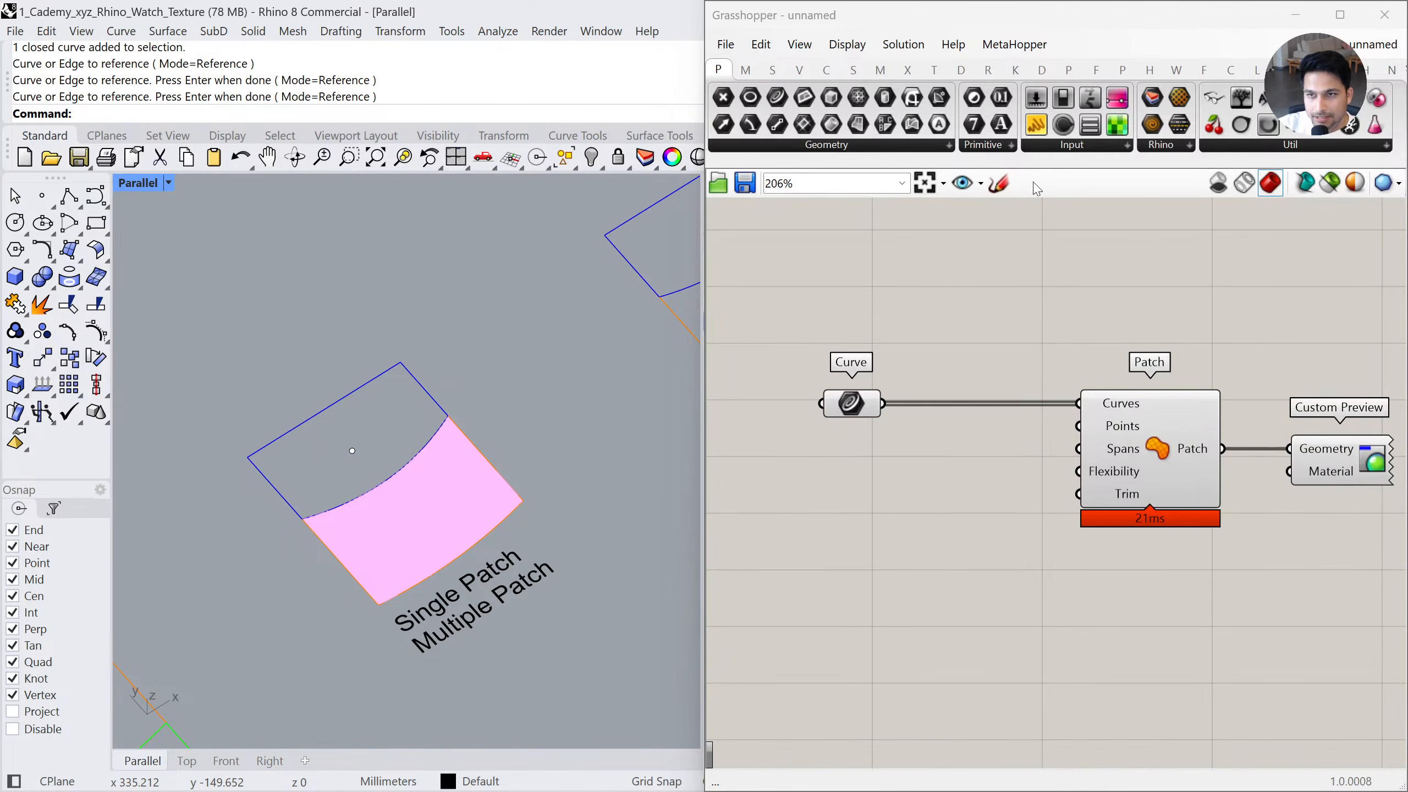
{"action": "left_click_drag", "start_coordinate": [1036, 128], "coordinate": [1045, 282]}
{"action": "right_click_drag", "start_coordinate": [1027, 363], "coordinate": [1014, 402]}
{"action": "left_click_drag", "start_coordinate": [870, 442], "coordinate": [940, 322]}
{"action": "left_click_drag", "start_coordinate": [1069, 353], "coordinate": [1229, 317]}
{"action": "left_click", "coordinate": [1285, 364]}
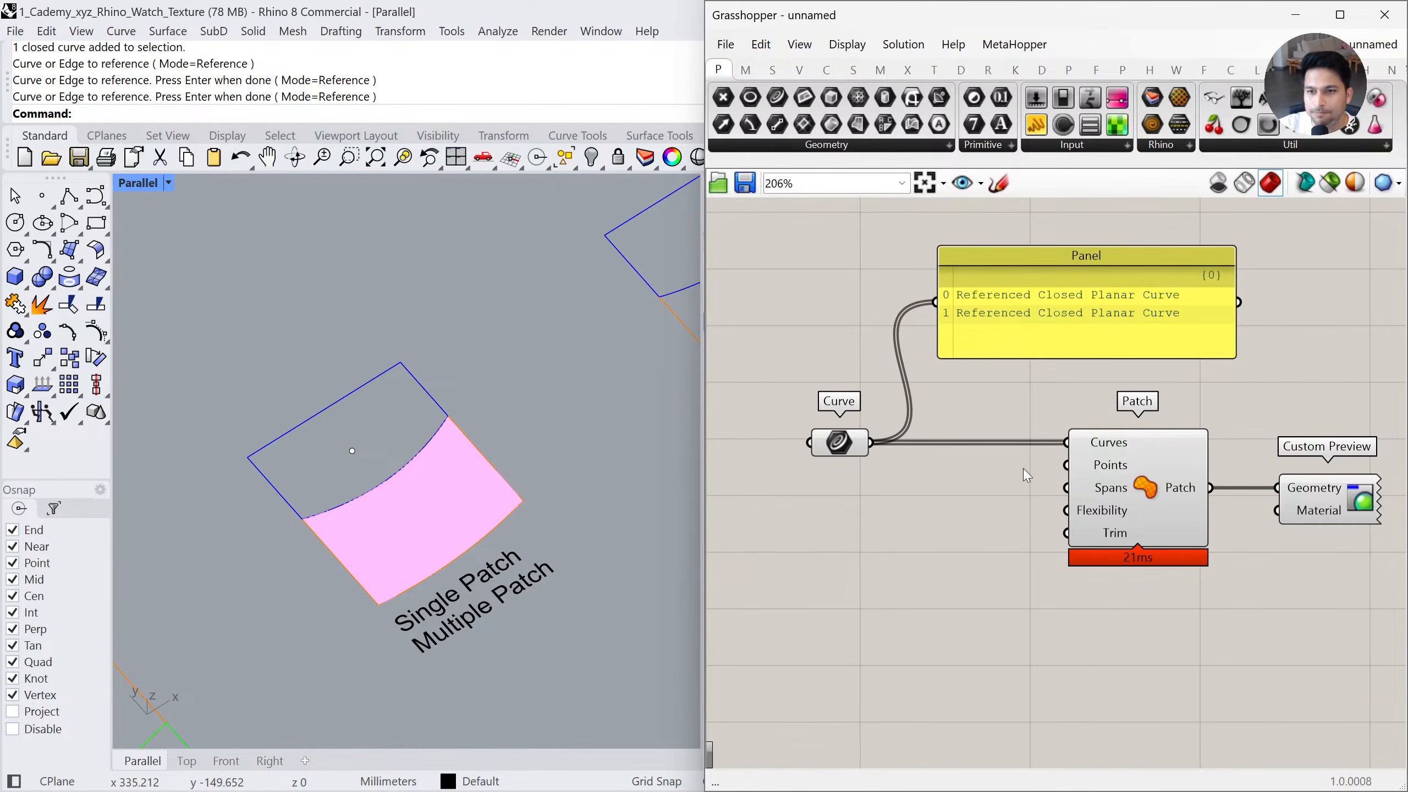
Check the two referenced border curves against the Panel's list, and disconnect Curve from Patch's Curves input
{"action": "left_click", "coordinate": [835, 451]}
{"action": "left_click", "coordinate": [430, 397]}
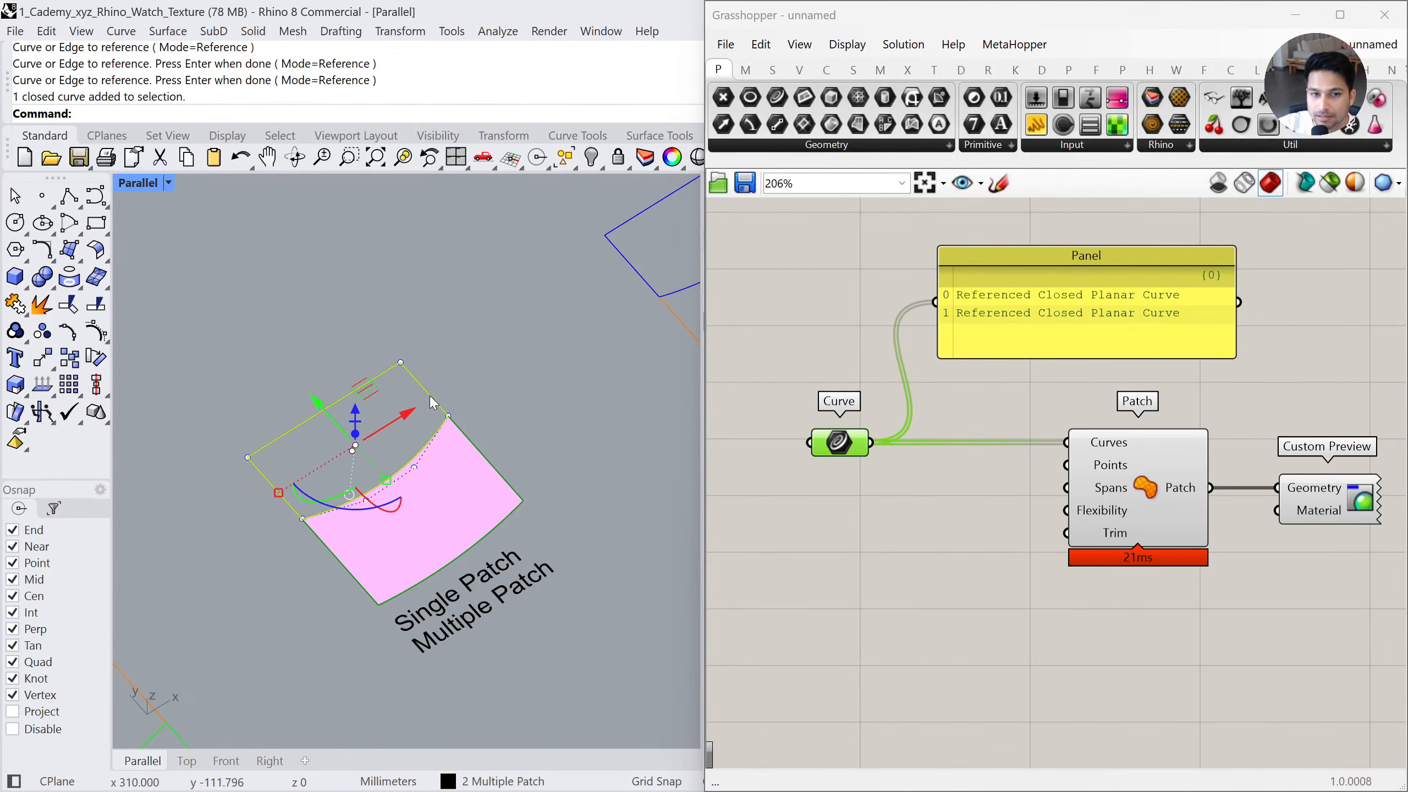
{"action": "left_click", "coordinate": [482, 455]}
{"action": "left_click_drag", "start_coordinate": [906, 279], "coordinate": [1150, 317]}
{"action": "left_click", "coordinate": [578, 383]}
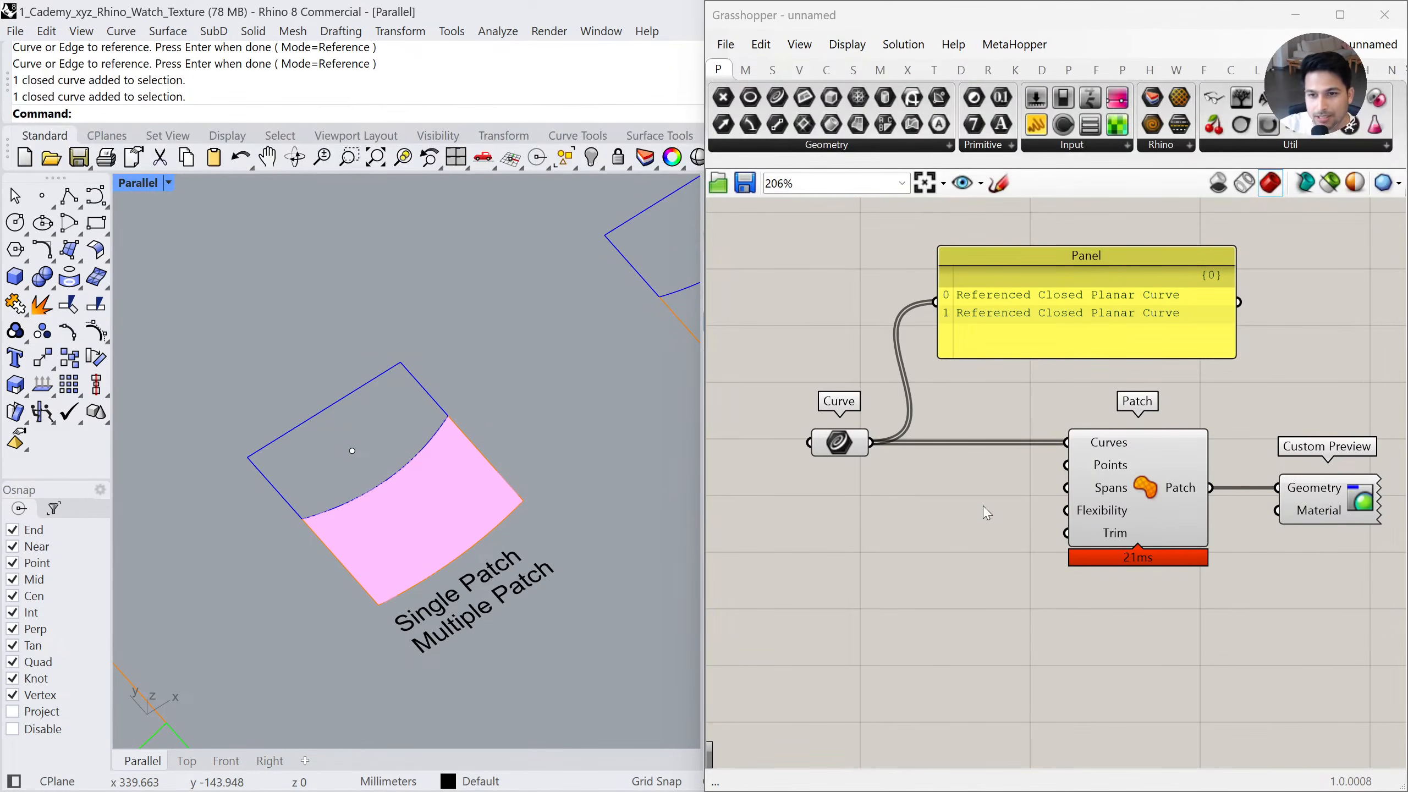
{"action": "left_click_drag", "start_coordinate": [871, 442], "coordinate": [1066, 443]}
Build a single Rhino Patch surface through both the blue and orange border curves, and undo it
{"action": "left_click", "coordinate": [503, 383]}
{"action": "type", "text": "Patch"}
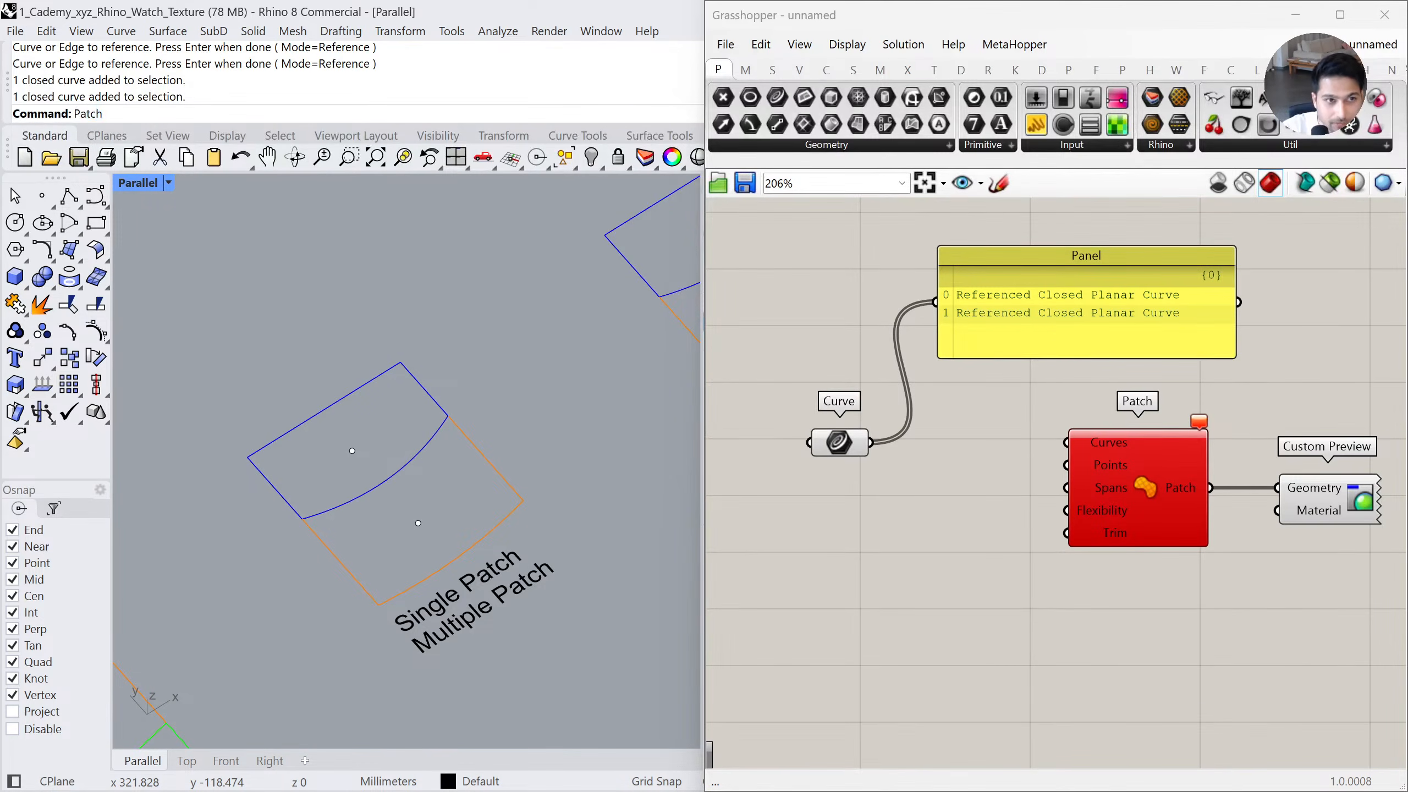
{"action": "key", "text": "Return"}
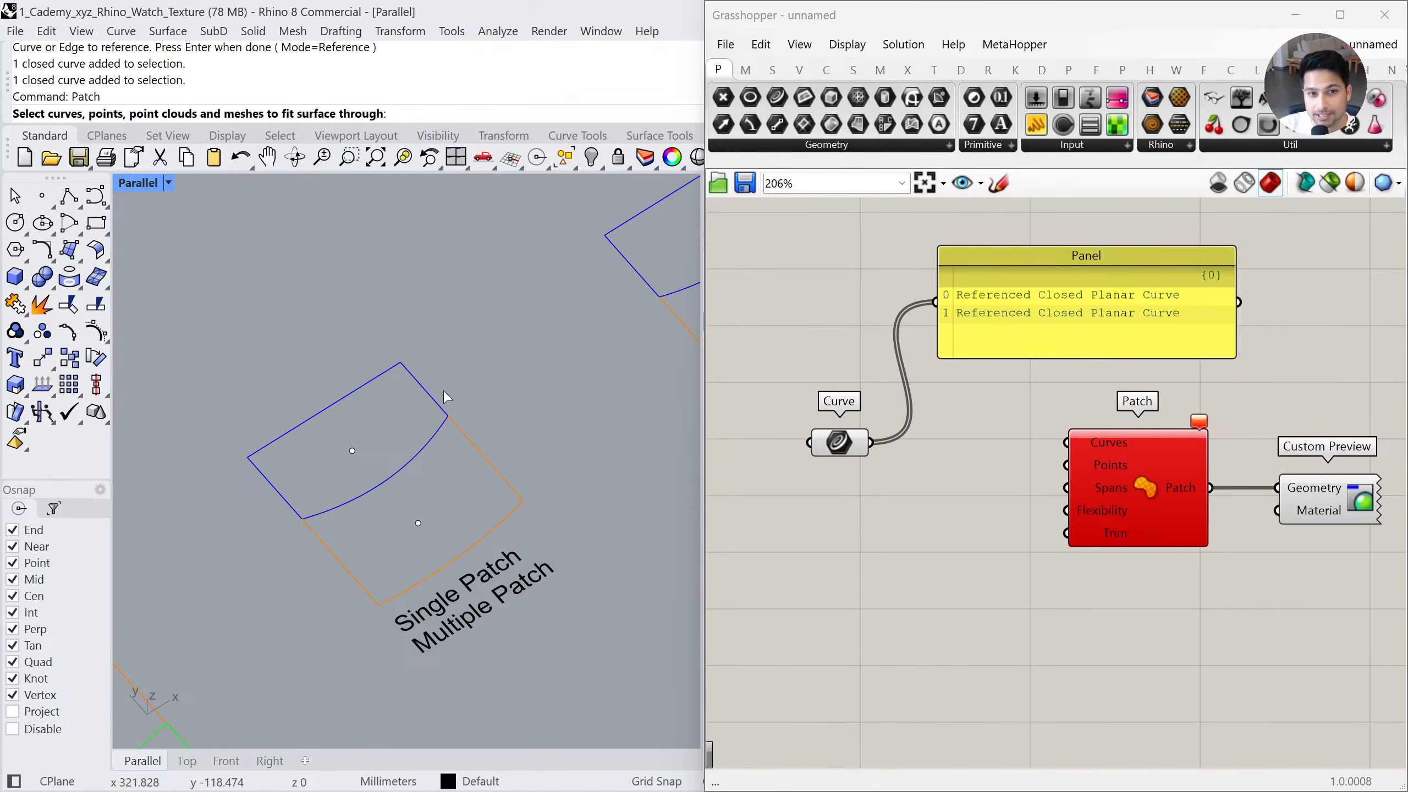
{"action": "left_click", "coordinate": [431, 398]}
{"action": "left_click", "coordinate": [473, 442]}
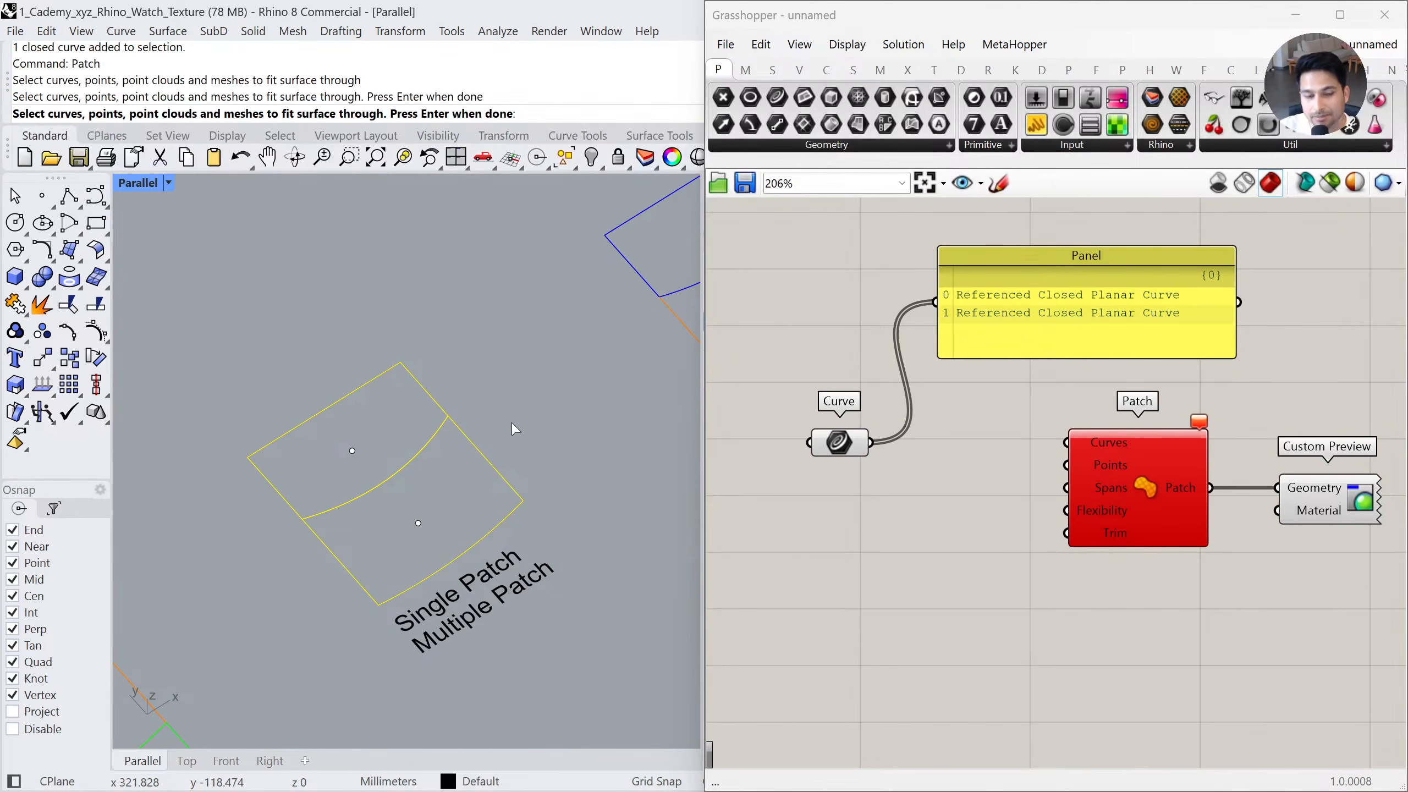
{"action": "key", "text": "Return"}
{"action": "key", "text": "Return"}
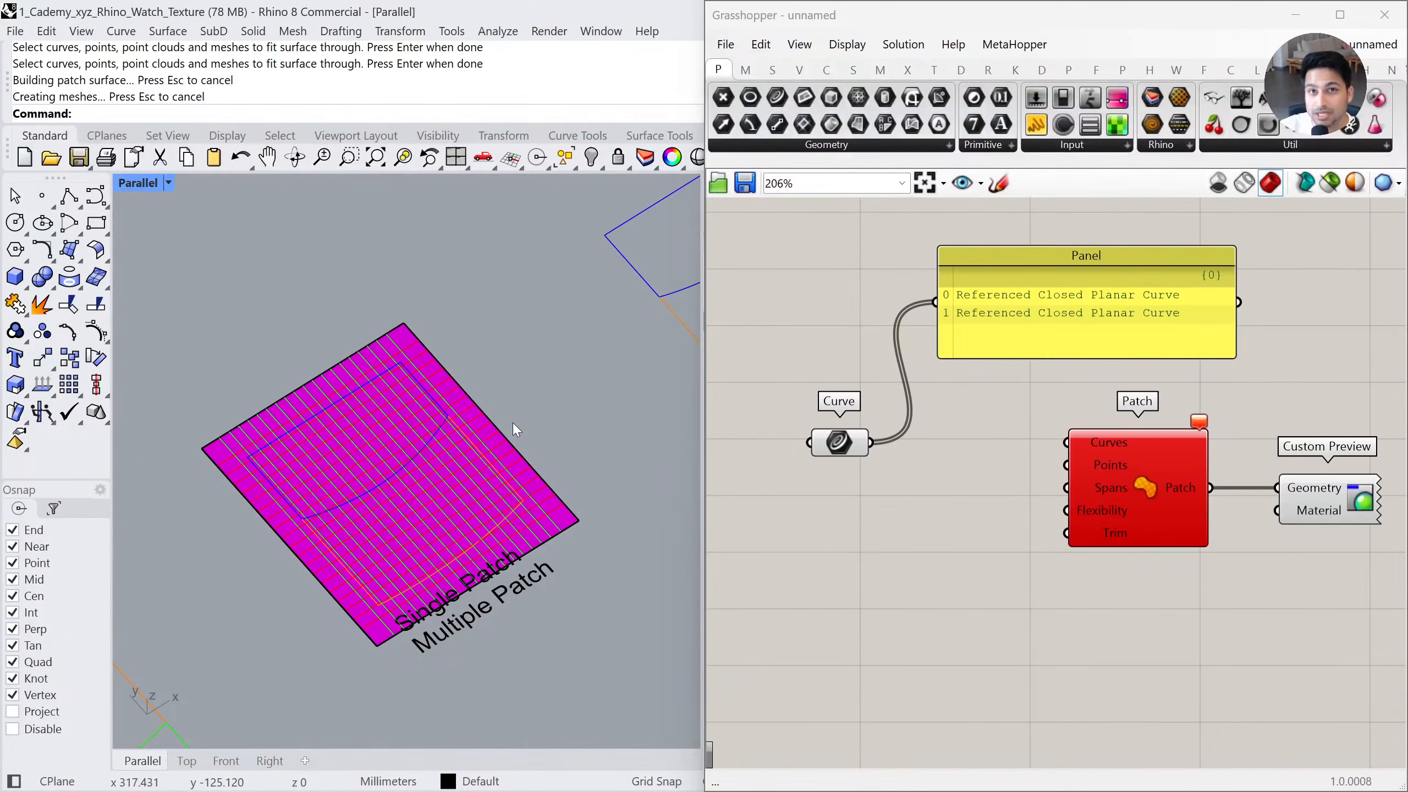
{"action": "key", "text": "ctrl+z"}
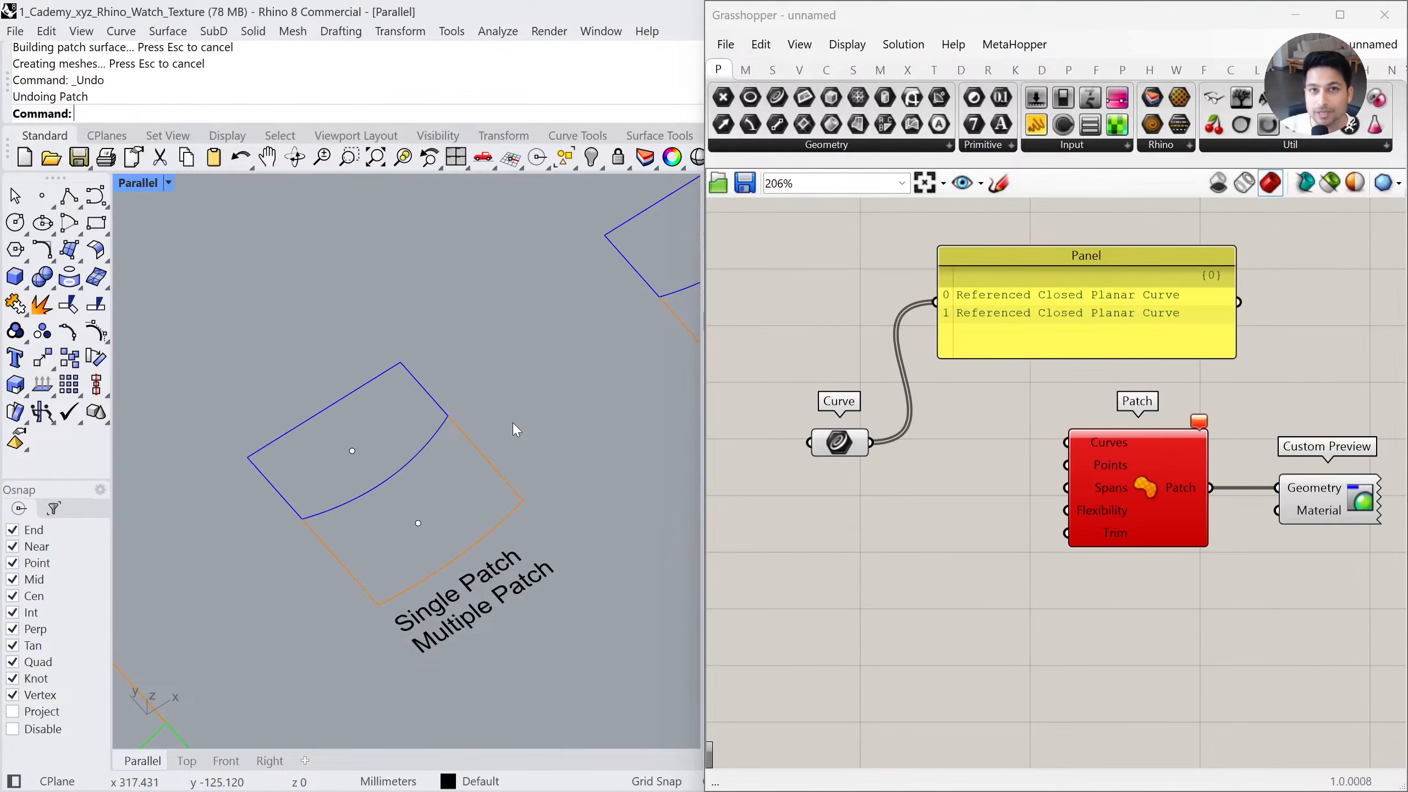
Create a Rhino Patch surface from the blue border curve alone
{"action": "left_click", "coordinate": [72, 253]}
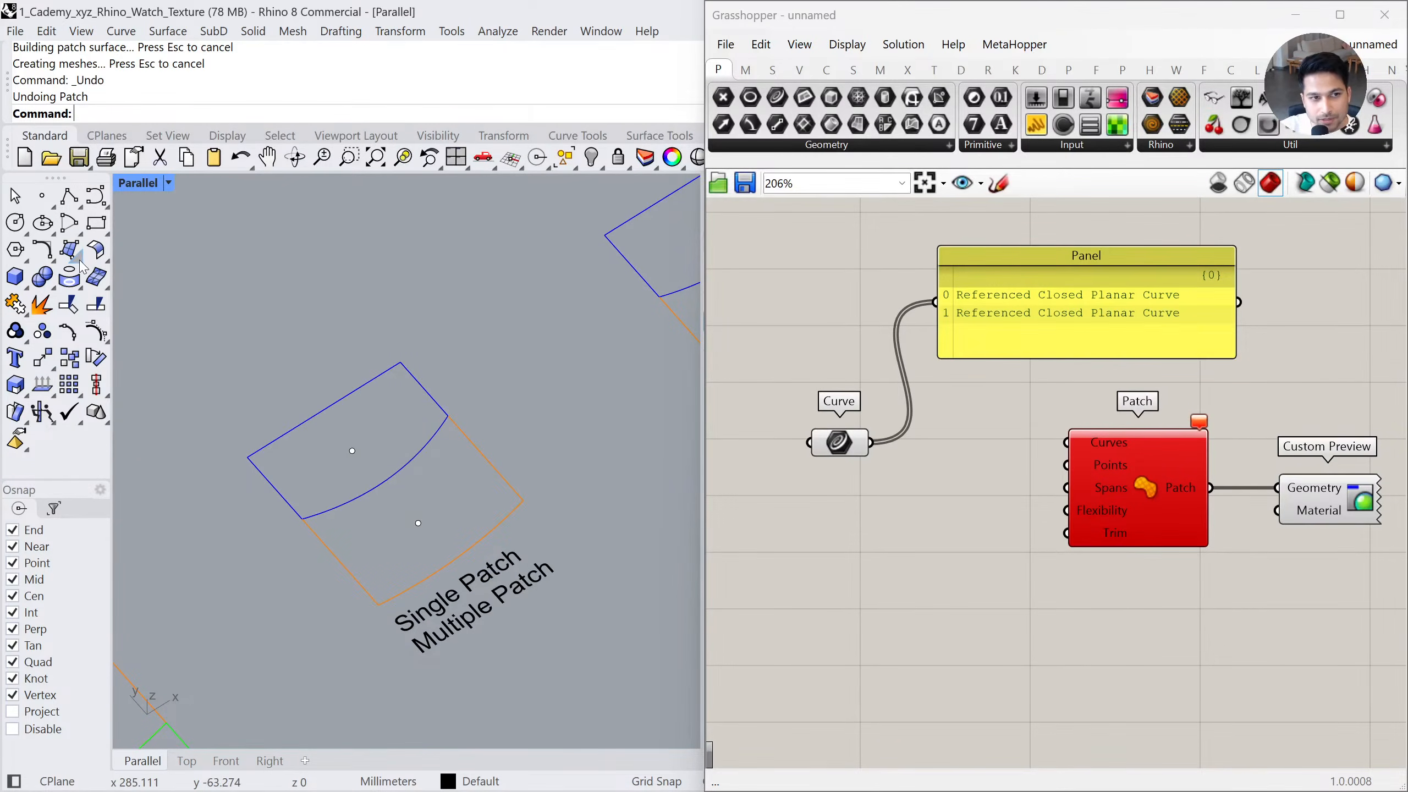
{"action": "left_click", "coordinate": [233, 260]}
{"action": "left_click", "coordinate": [392, 379]}
{"action": "key", "text": "Return"}
{"action": "key", "text": "Return"}
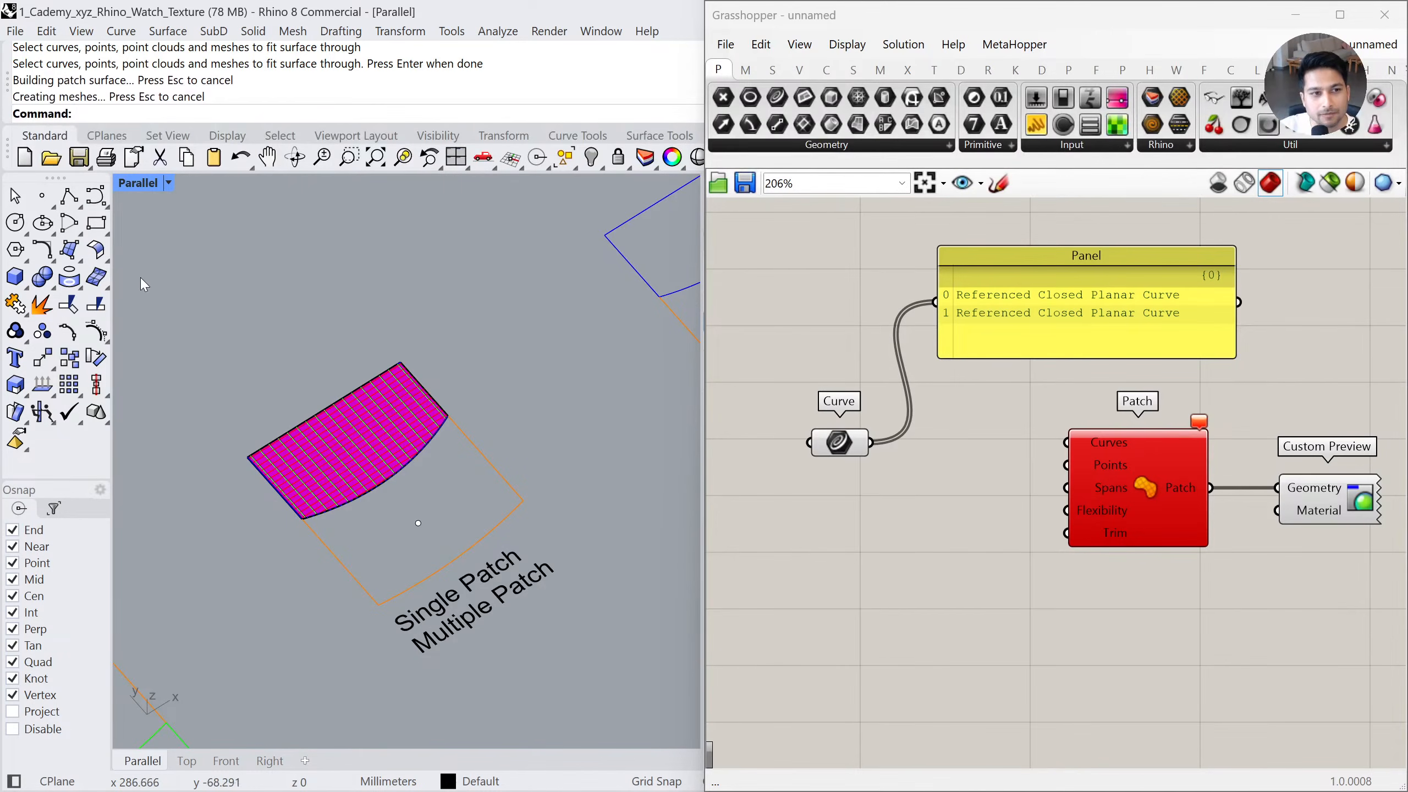
Create a separate Rhino Patch surface from the orange border curve, and undo both patches
{"action": "left_click", "coordinate": [72, 253]}
{"action": "left_click", "coordinate": [233, 260]}
{"action": "left_click", "coordinate": [484, 459]}
{"action": "key", "text": "Return"}
{"action": "key", "text": "Return"}
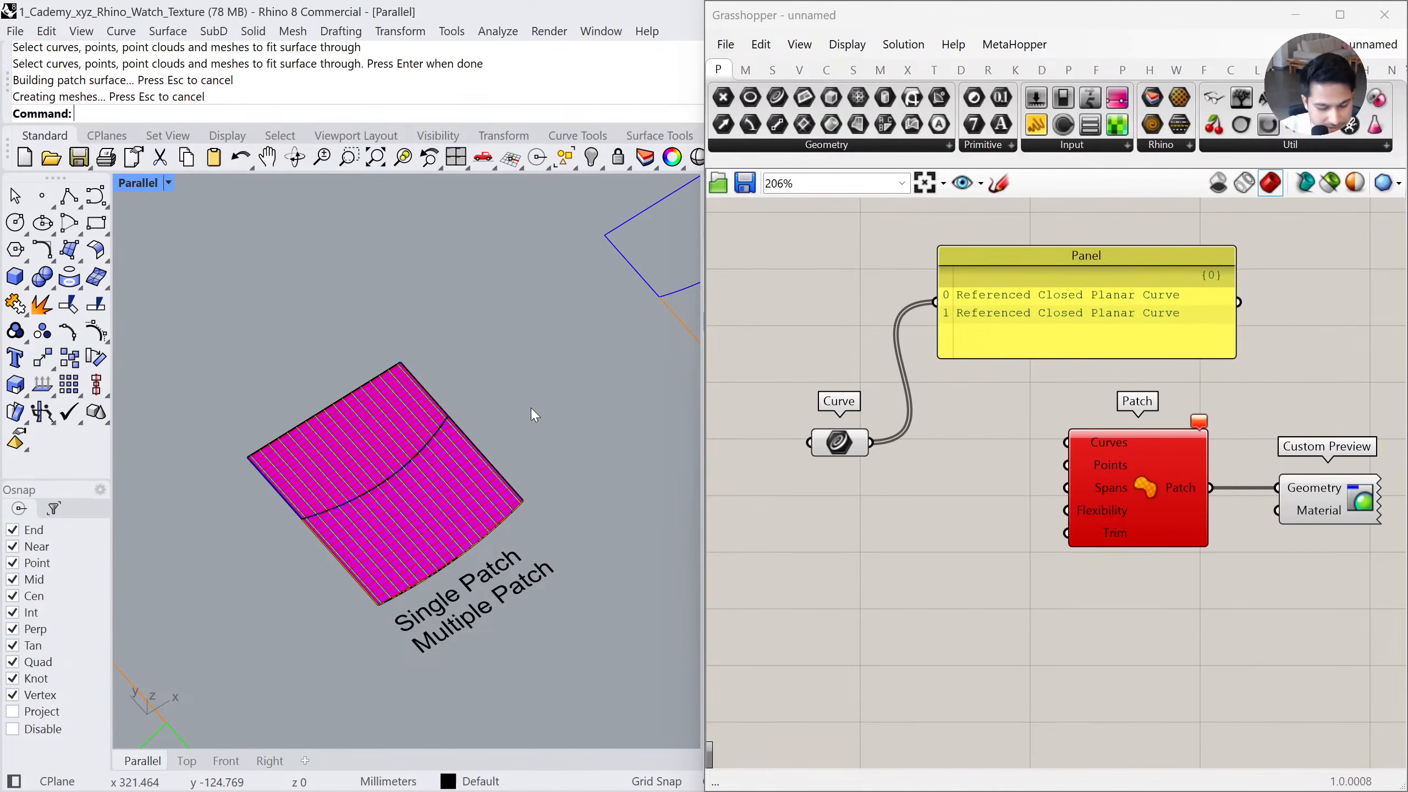
{"action": "key", "text": "ctrl+z"}
{"action": "key", "text": "ctrl+z"}
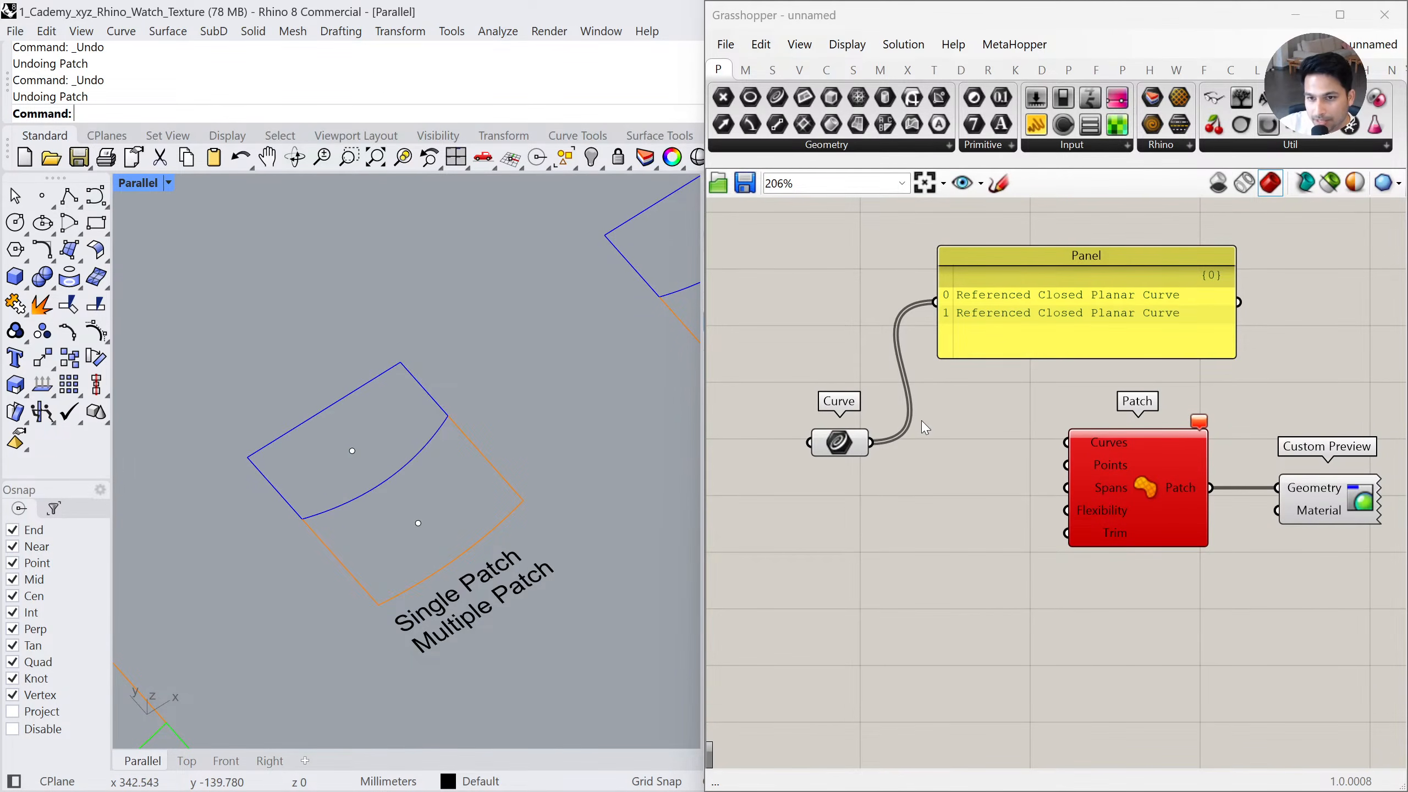
Sketch two diverging arrows on the canvas, one from each of the Panel's two curve entries
{"action": "left_click", "coordinate": [997, 183]}
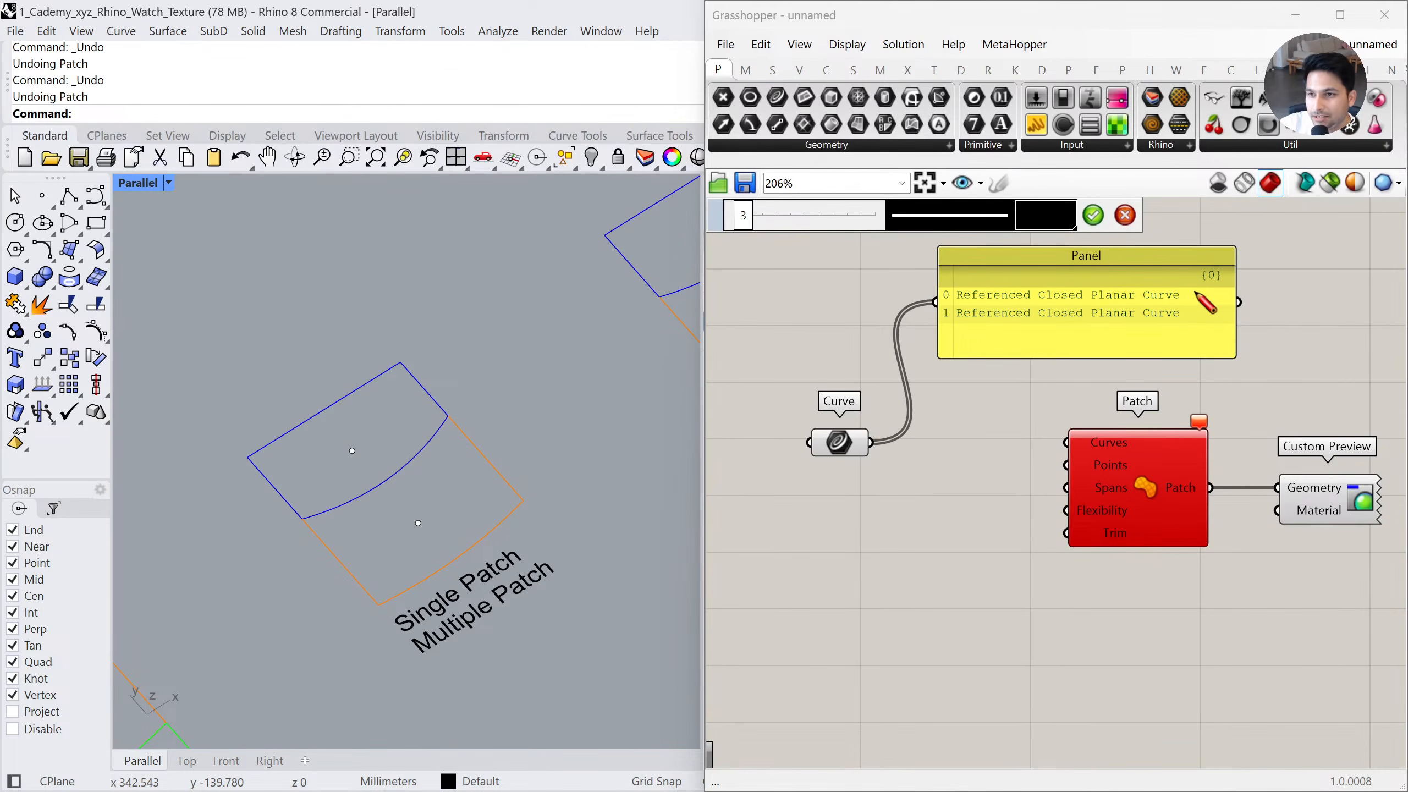
{"action": "left_click_drag", "start_coordinate": [1189, 296], "coordinate": [1297, 252]}
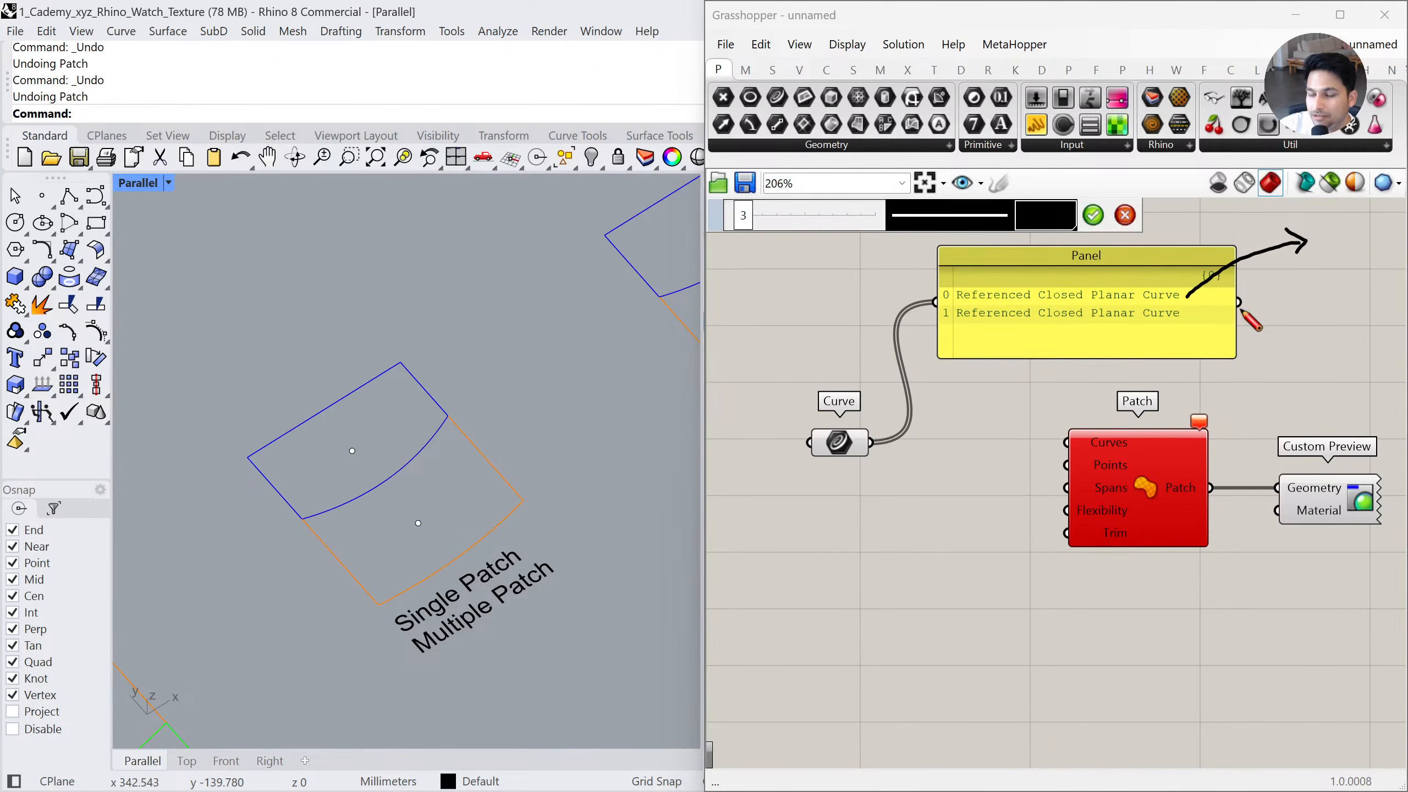
{"action": "mouse_move", "coordinate": [1192, 314]}
{"action": "left_mouse_down"}
{"action": "mouse_move", "coordinate": [1306, 346]}
{"action": "mouse_move", "coordinate": [1298, 355]}
{"action": "left_mouse_up"}
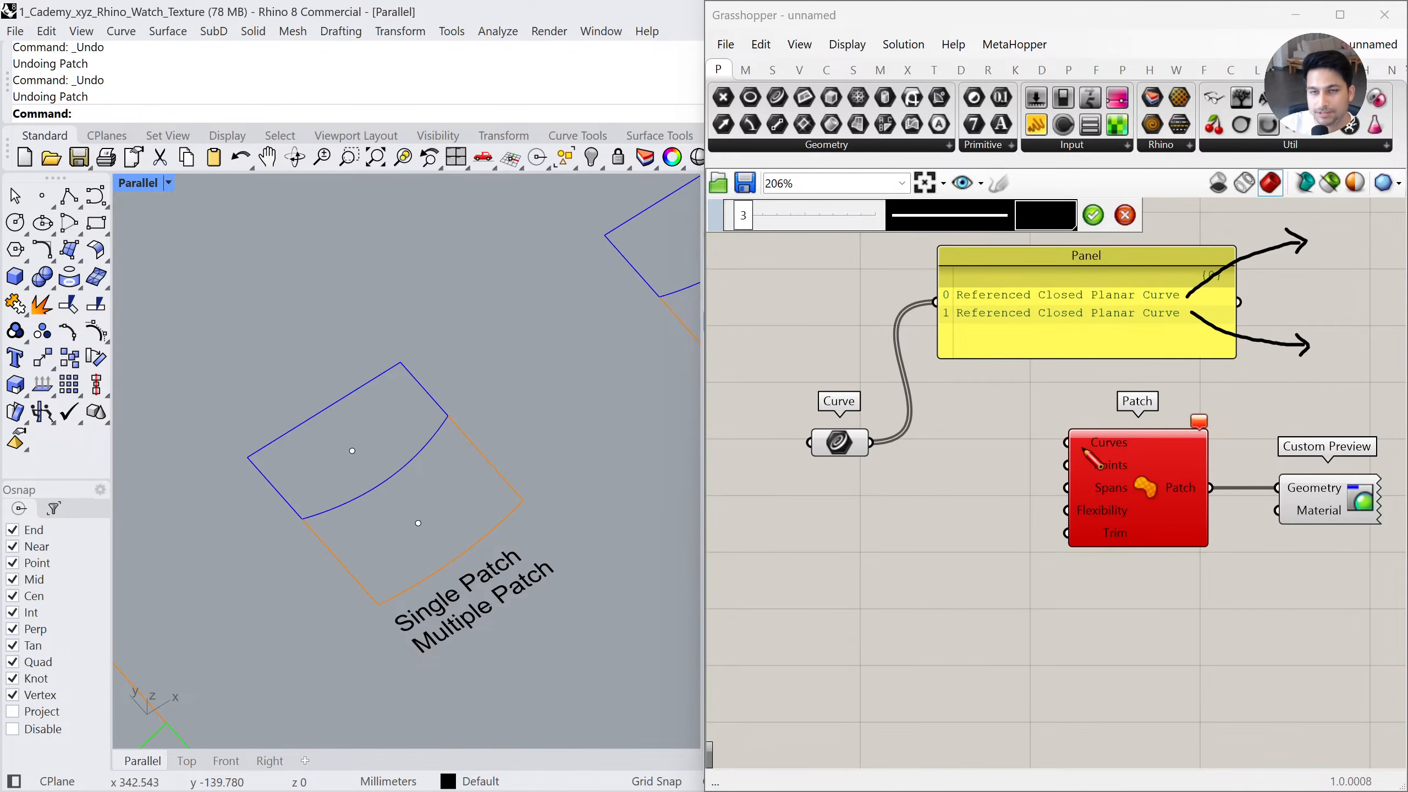
{"action": "left_click", "coordinate": [1098, 225]}
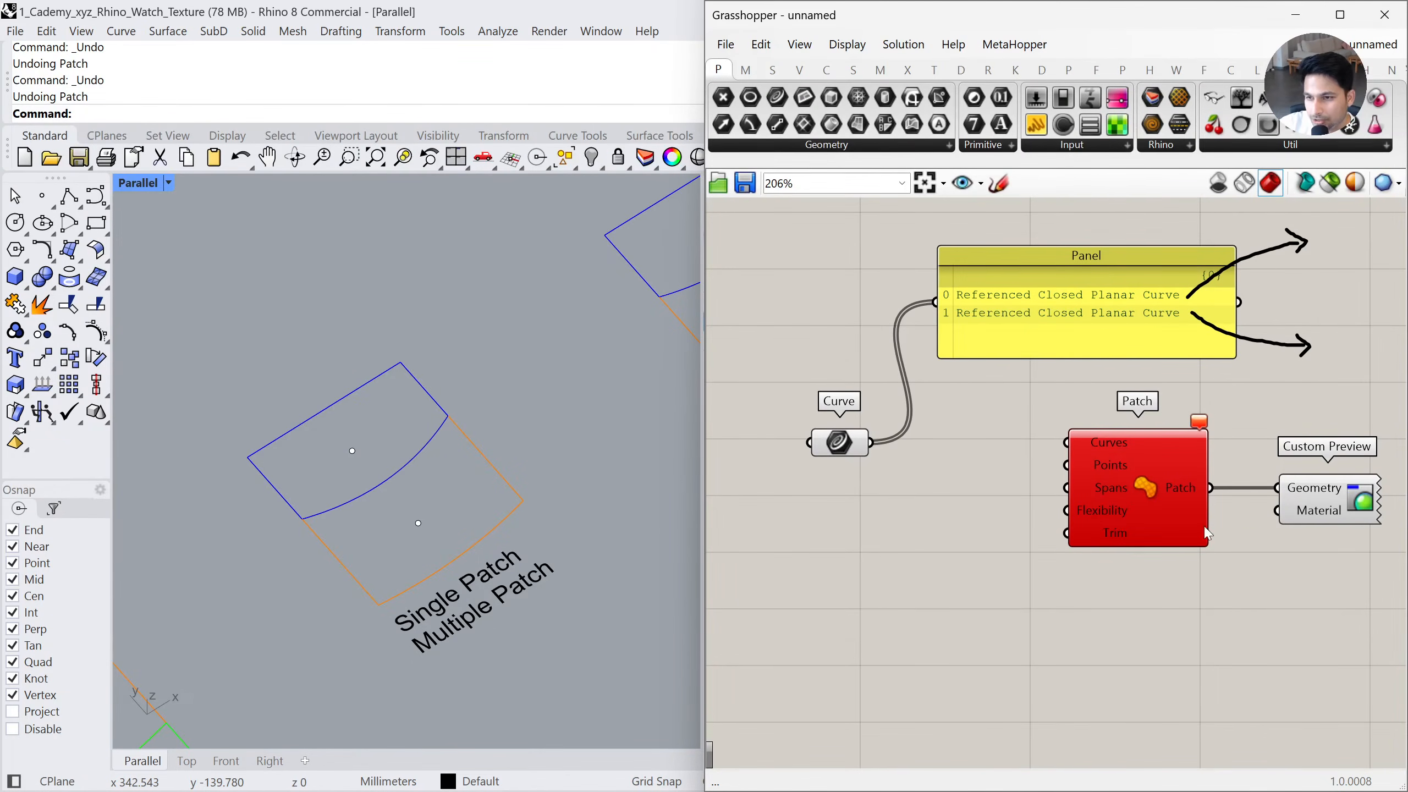
Move Patch and Custom Preview away from Curve, and nudge Curve the opposite way, to open a gap between them
{"action": "left_click_drag", "start_coordinate": [1278, 546], "coordinate": [1142, 504]}
{"action": "left_click_drag", "start_coordinate": [1139, 506], "coordinate": [1188, 511]}
{"action": "left_click", "coordinate": [1027, 522]}
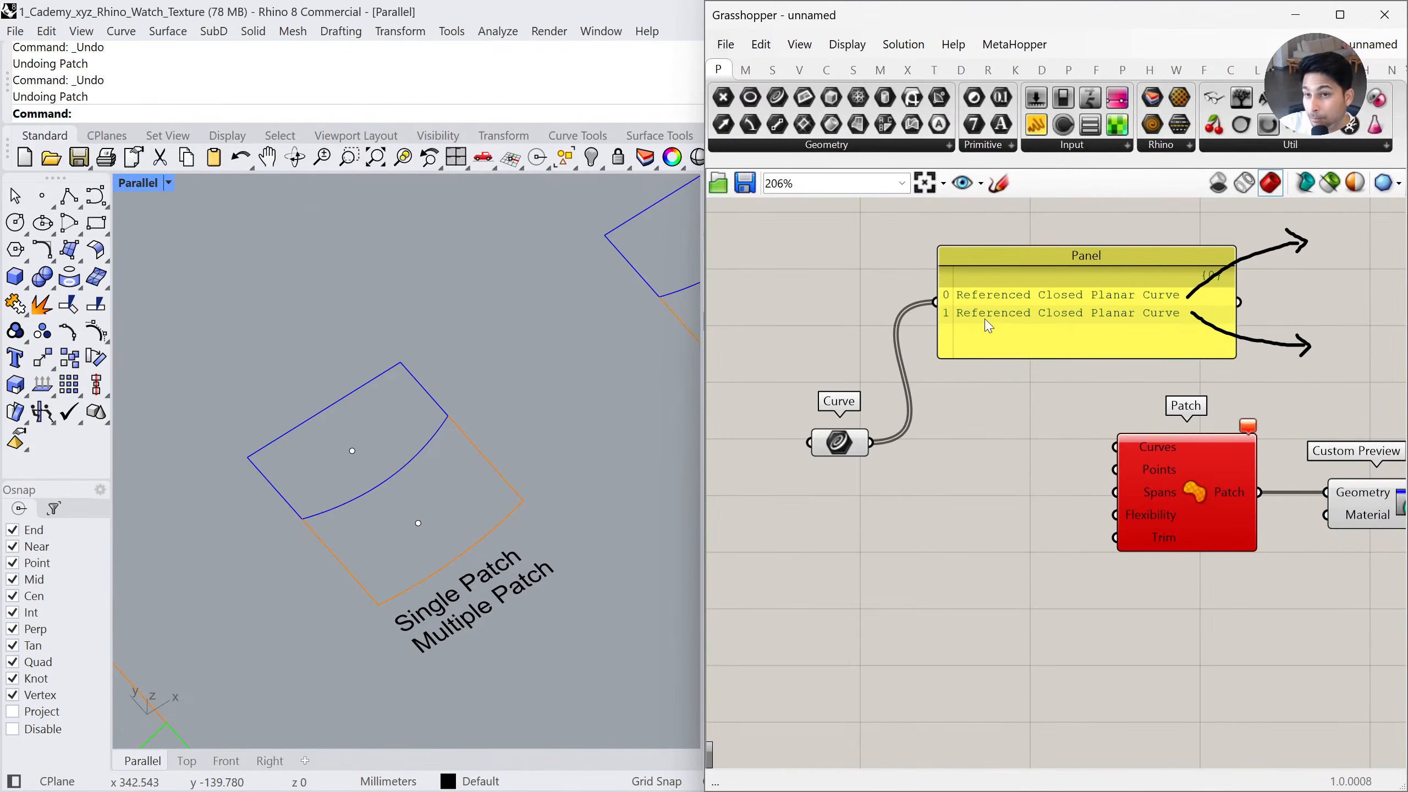
{"action": "left_click_drag", "start_coordinate": [913, 281], "coordinate": [1258, 304]}
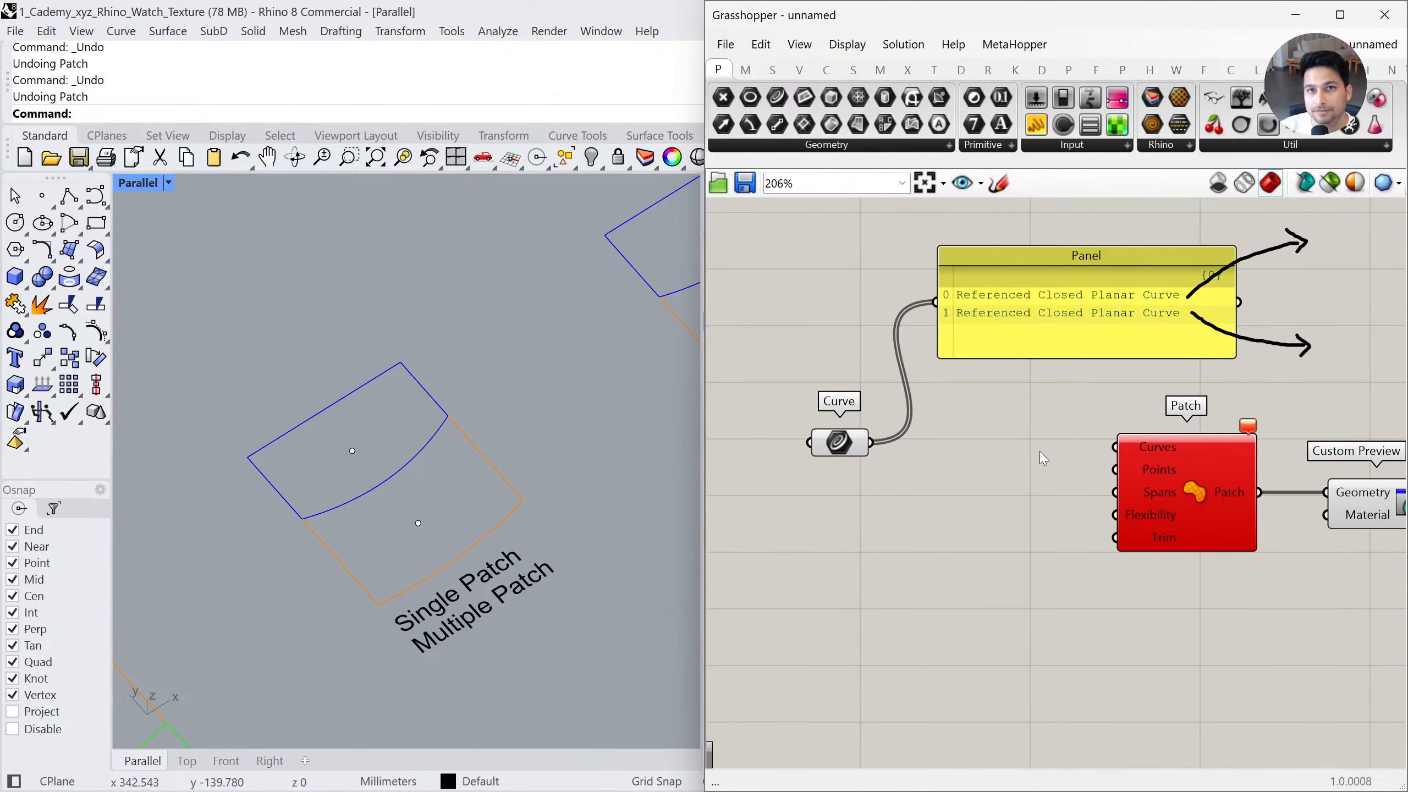
{"action": "left_click", "coordinate": [773, 72]}
{"action": "left_click", "coordinate": [720, 70]}
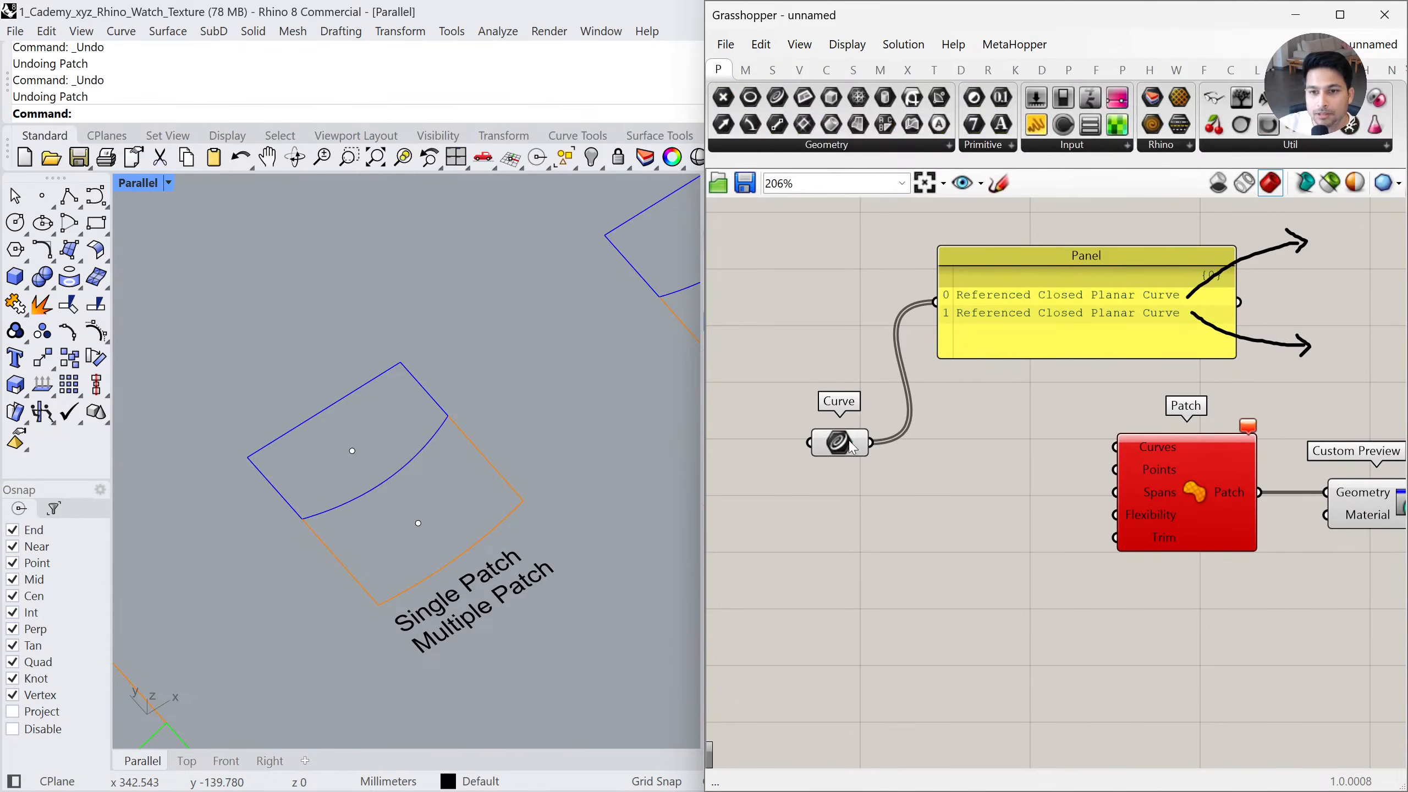
{"action": "left_click_drag", "start_coordinate": [850, 452], "coordinate": [842, 461]}
{"action": "left_click", "coordinate": [873, 499]}
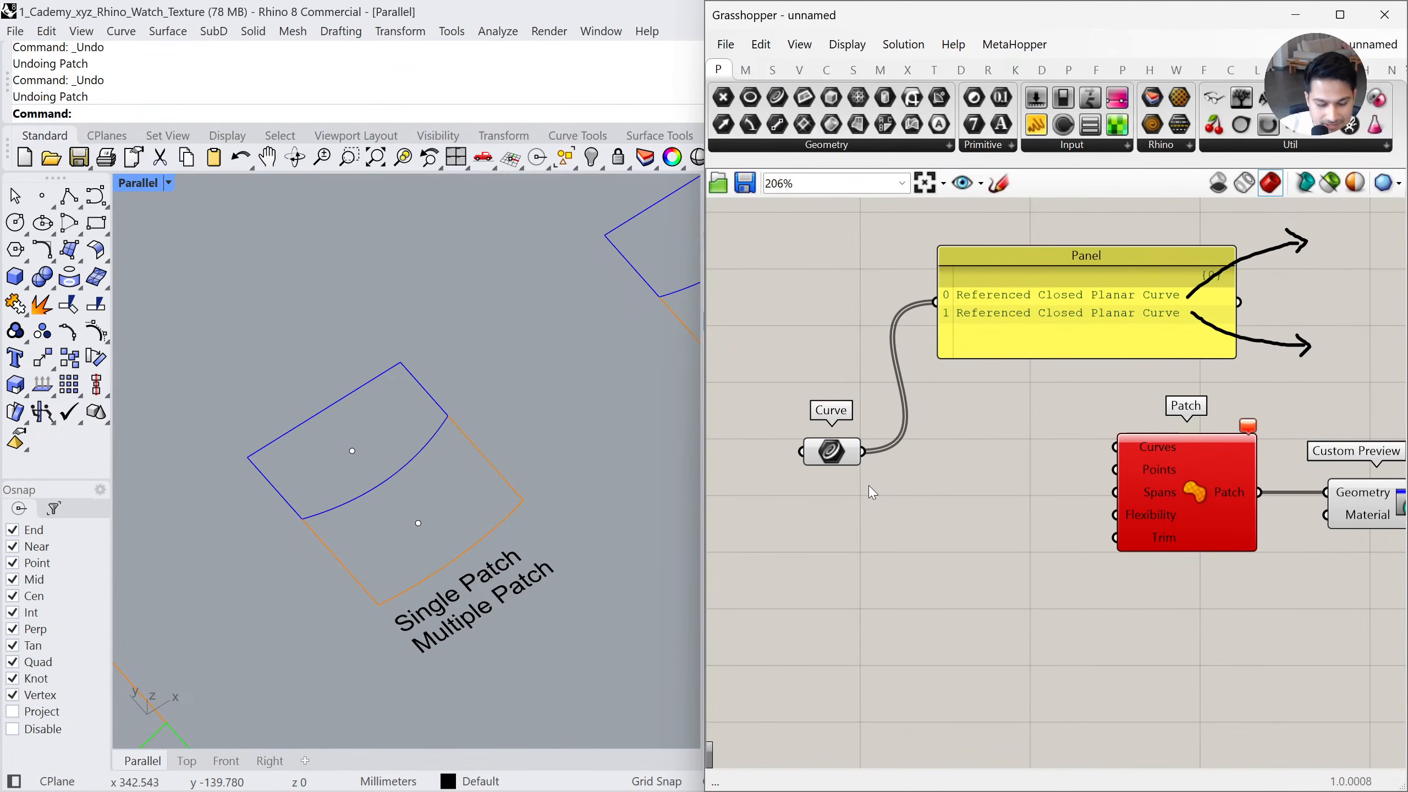
{"action": "left_click", "coordinate": [214, 777]}
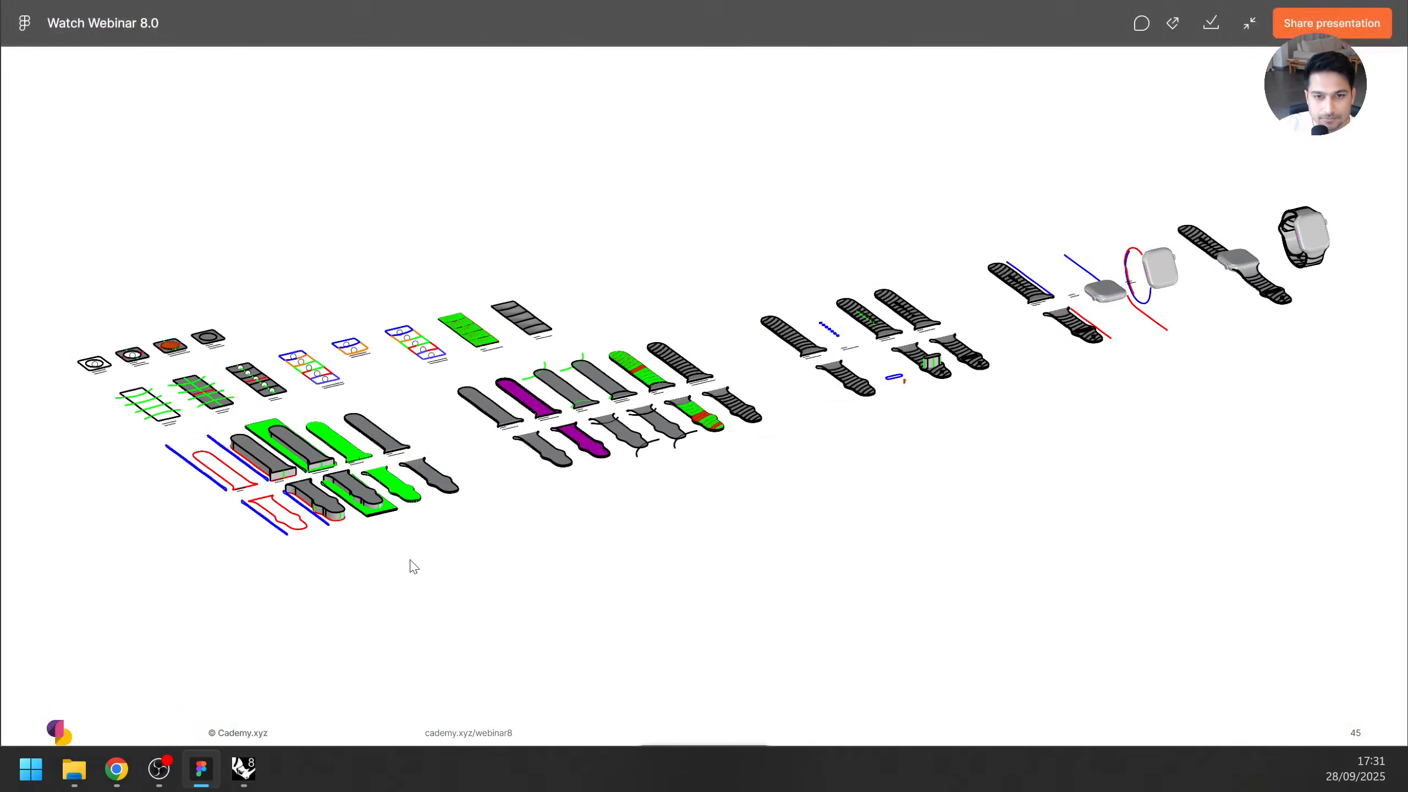
{"action": "left_click", "coordinate": [410, 560]}
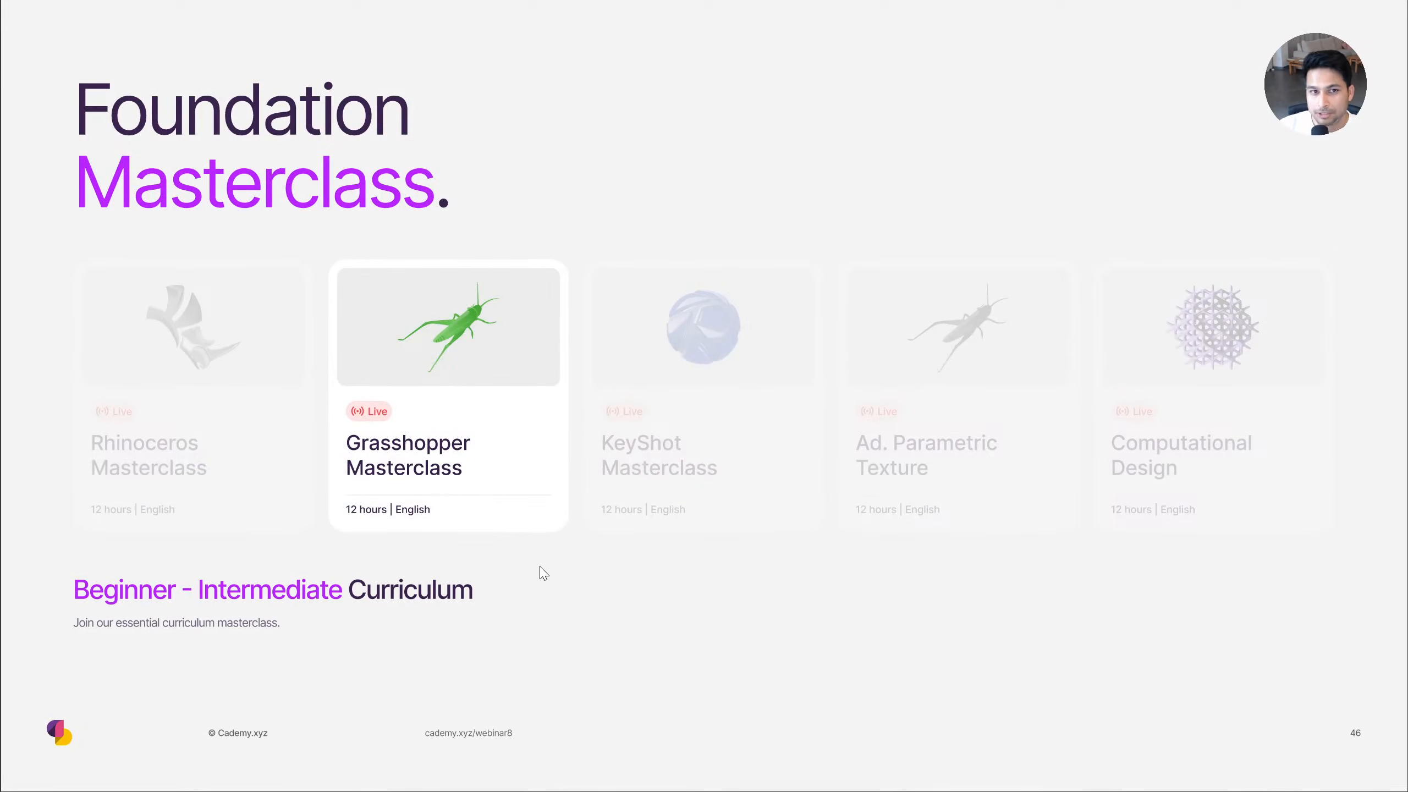
{"action": "key", "text": "Right"}
{"action": "key", "text": "Left"}
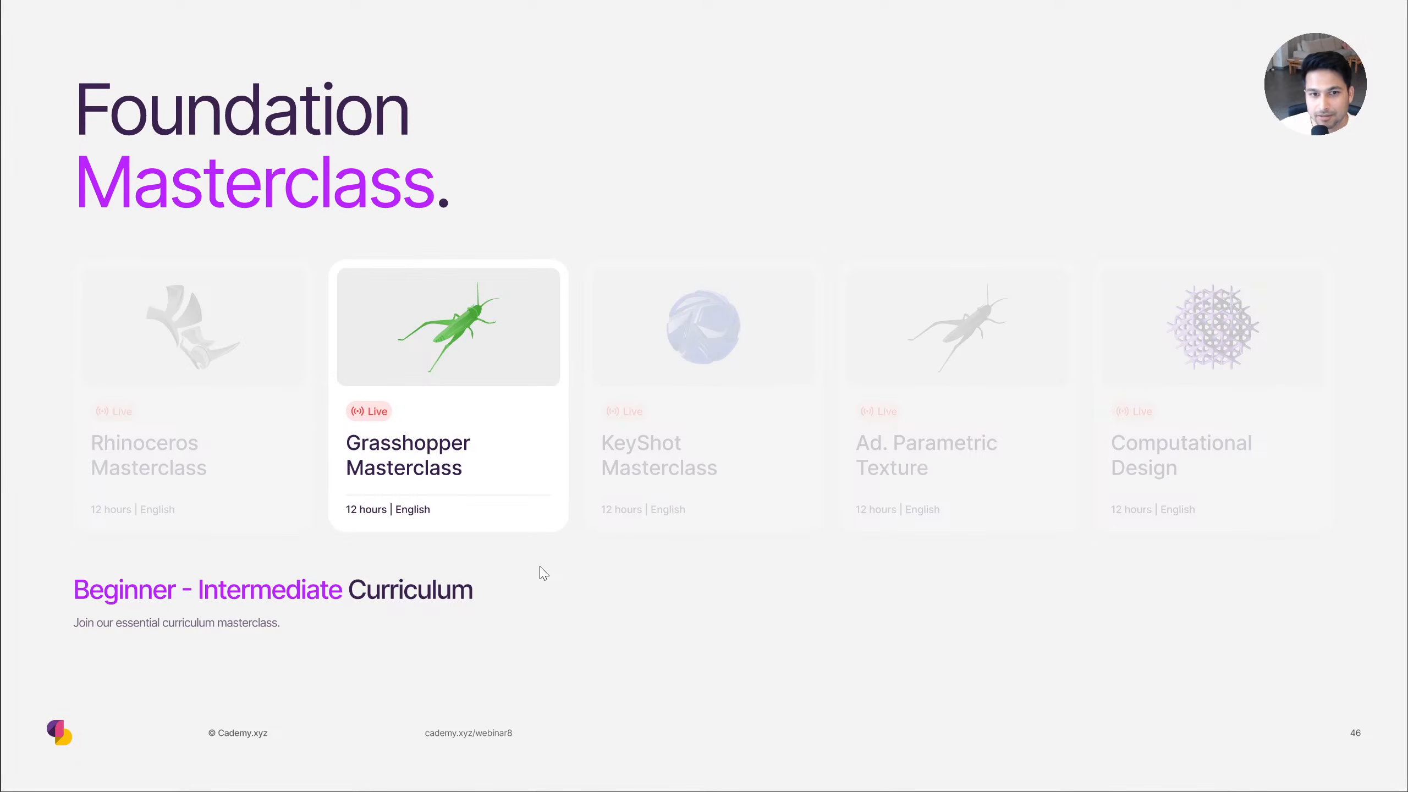
{"action": "key", "text": "Right"}
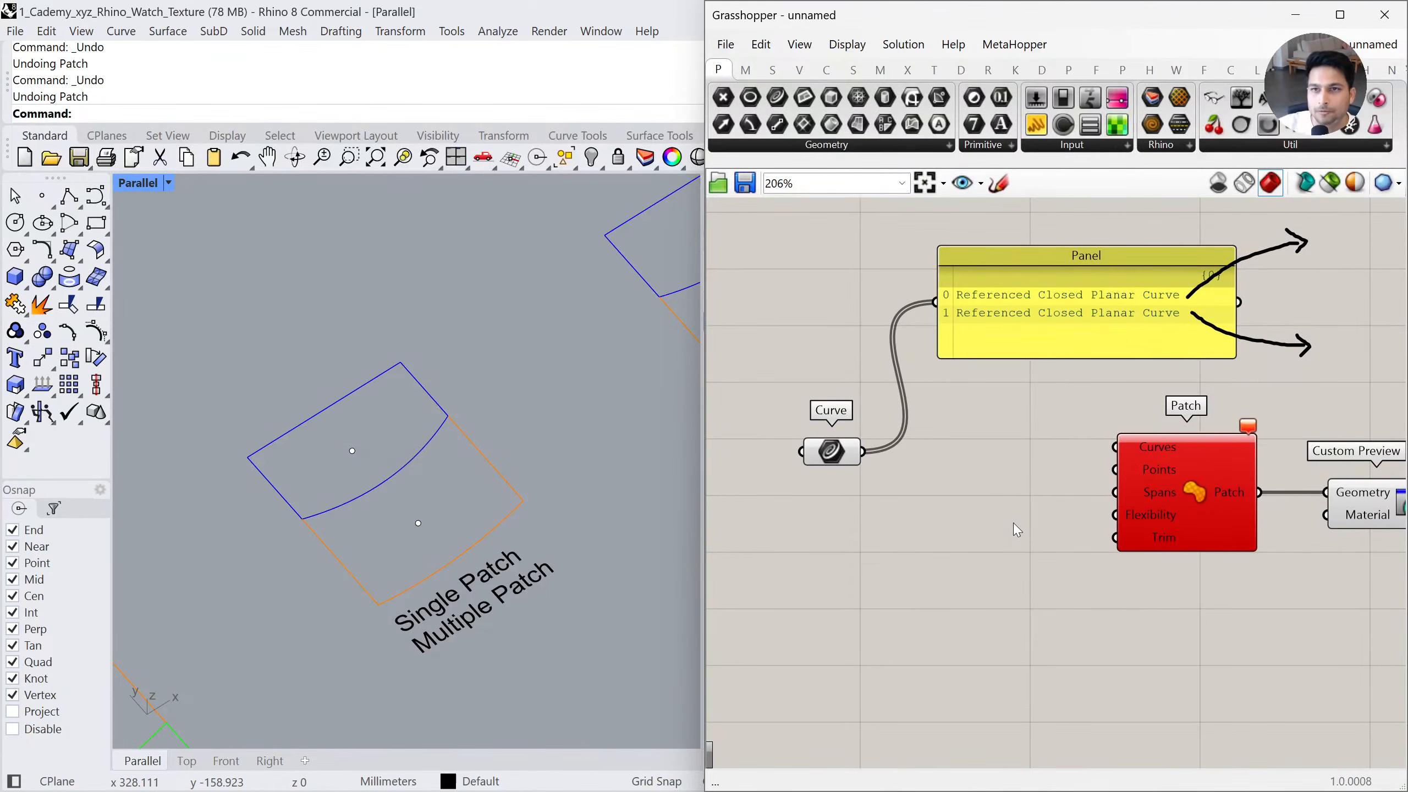
Place a Graft Tree component on the canvas between Curve and Patch
{"action": "left_click", "coordinate": [831, 452]}
{"action": "scroll", "coordinate": [933, 504], "scroll_direction": "down", "scroll_amount": 2}
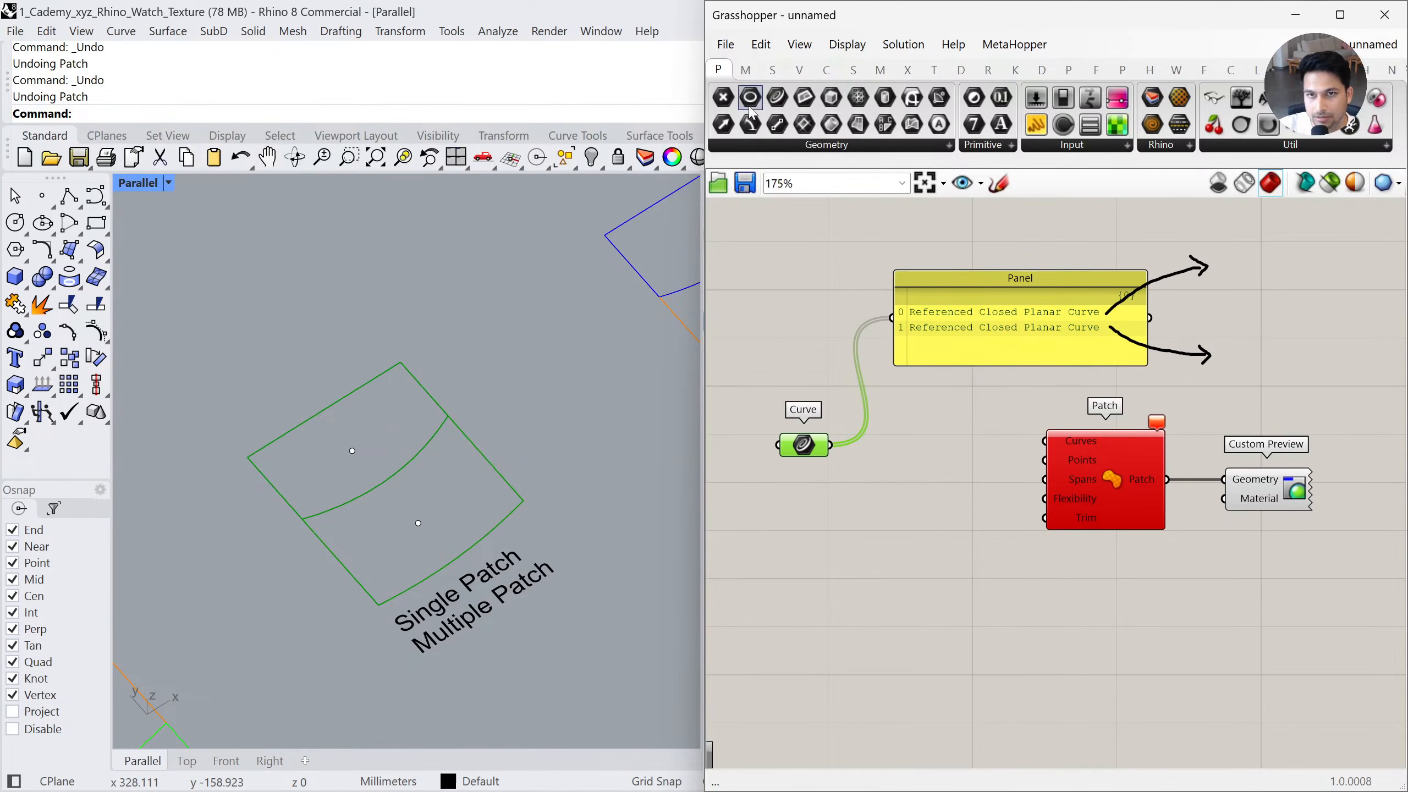
{"action": "left_click", "coordinate": [772, 72]}
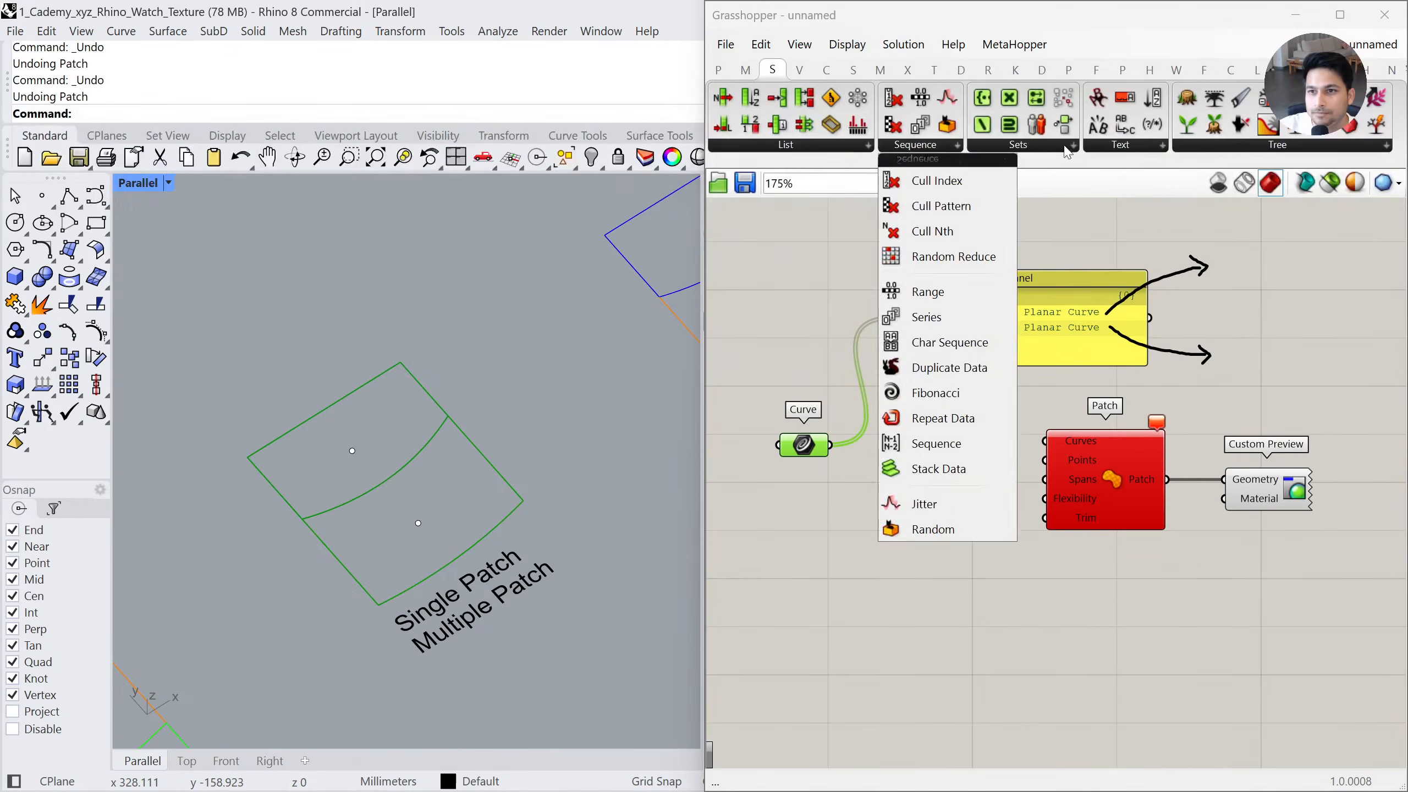
{"action": "mouse_move", "coordinate": [1278, 157]}
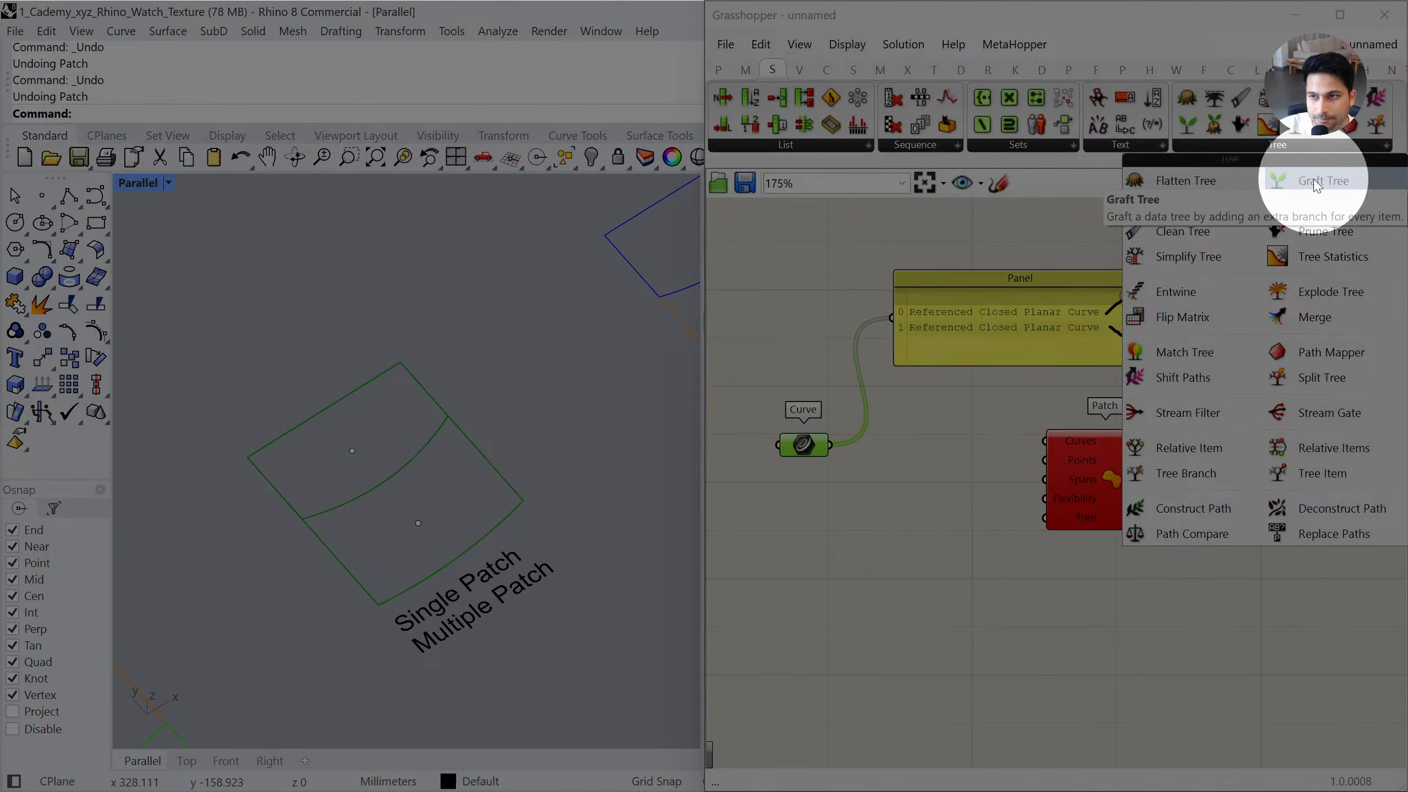
{"action": "left_click_drag", "start_coordinate": [1317, 186], "coordinate": [962, 447]}
{"action": "left_click", "coordinate": [1042, 565]}
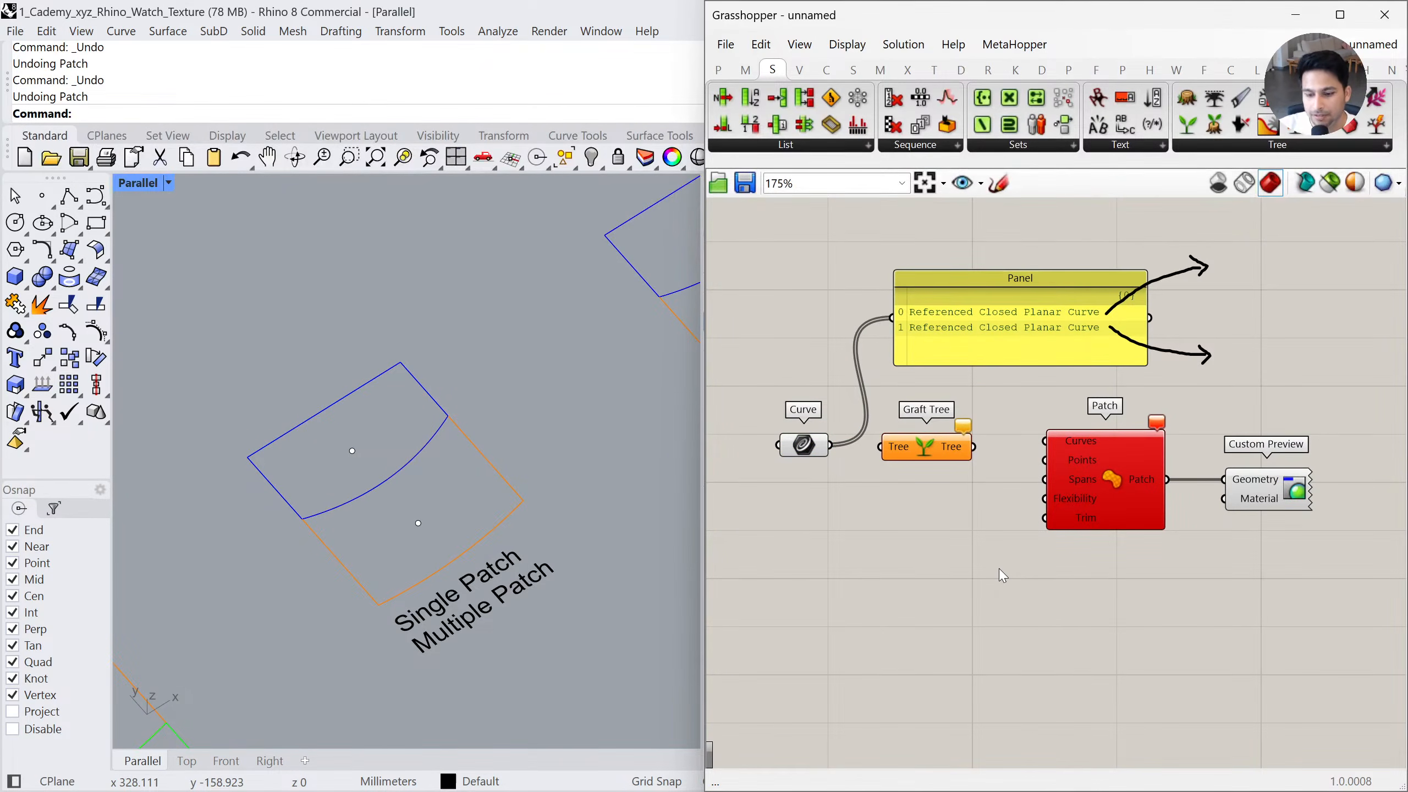
Add a duplicate Graft Tree through the canvas component search with the keyword "graft", and delete it
{"action": "double_click", "coordinate": [900, 591]}
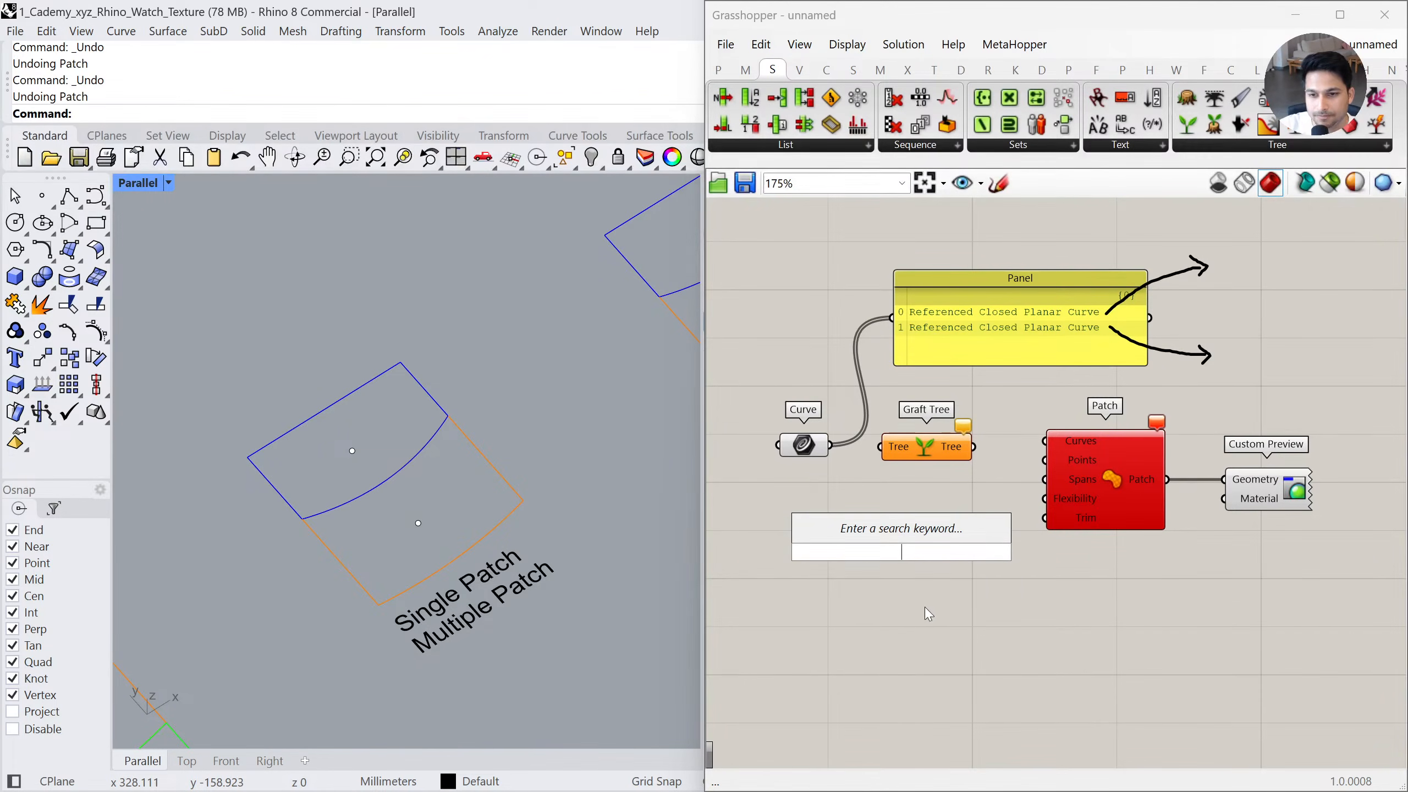
{"action": "type", "text": "g"}
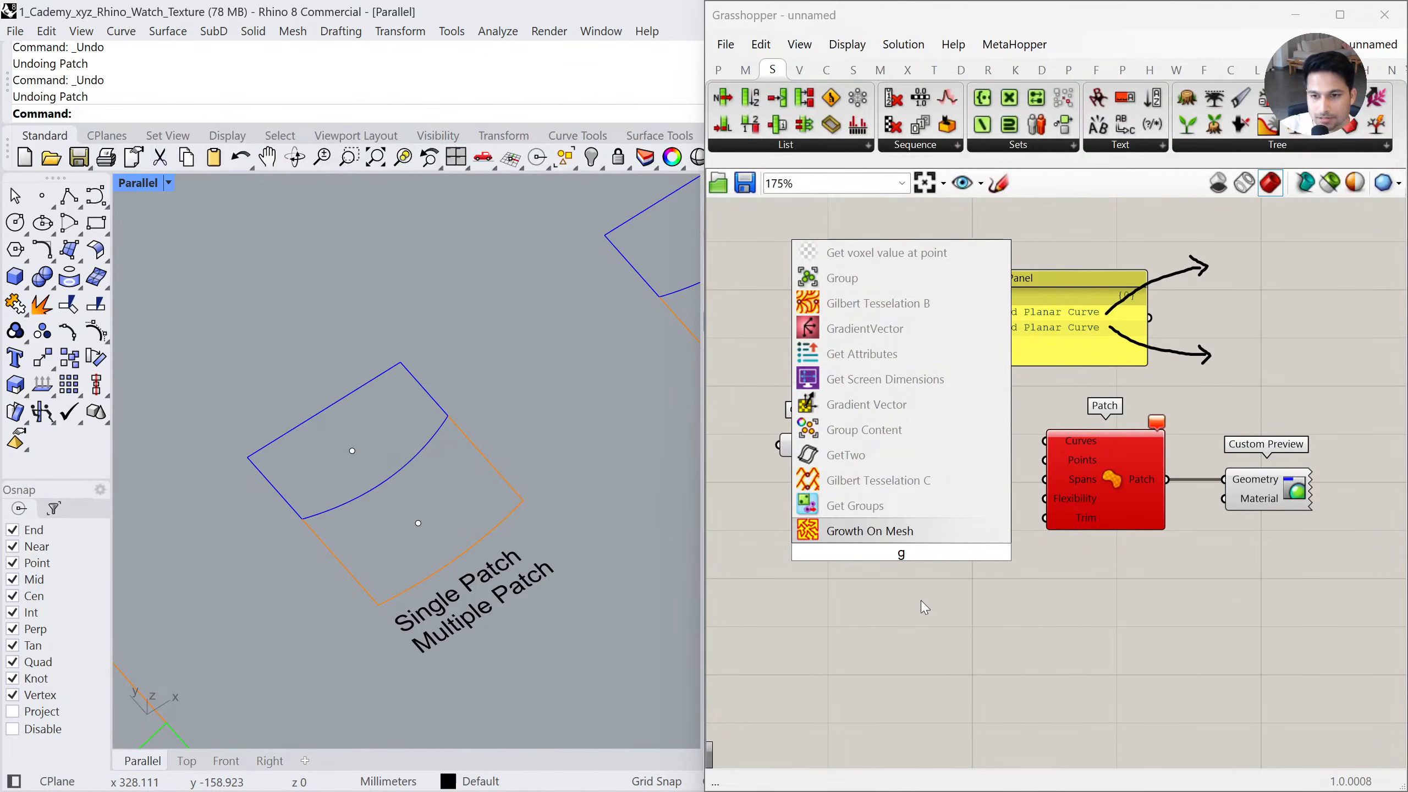
{"action": "type", "text": "raft"}
{"action": "key", "text": "Return"}
{"action": "double_click", "coordinate": [908, 597]}
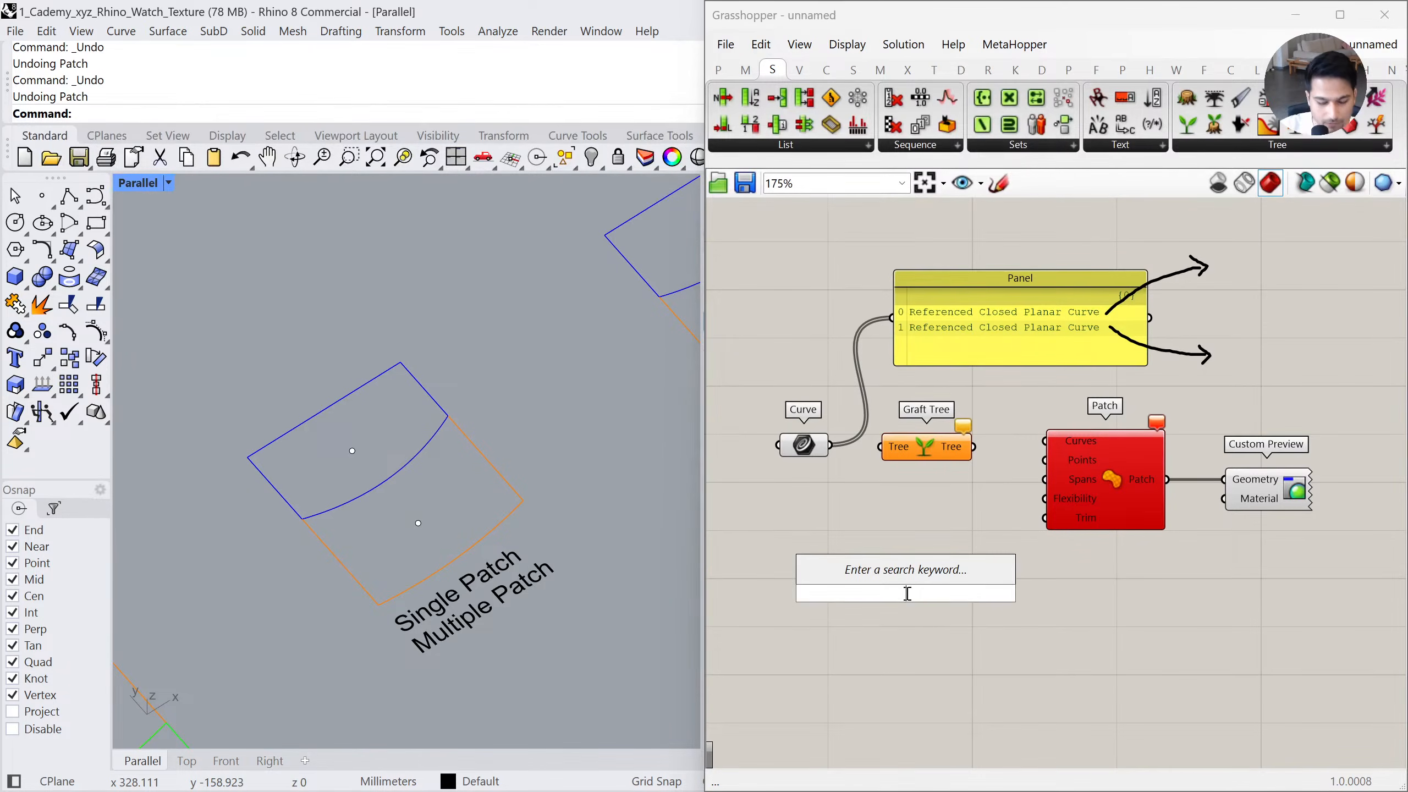
{"action": "type", "text": "g"}
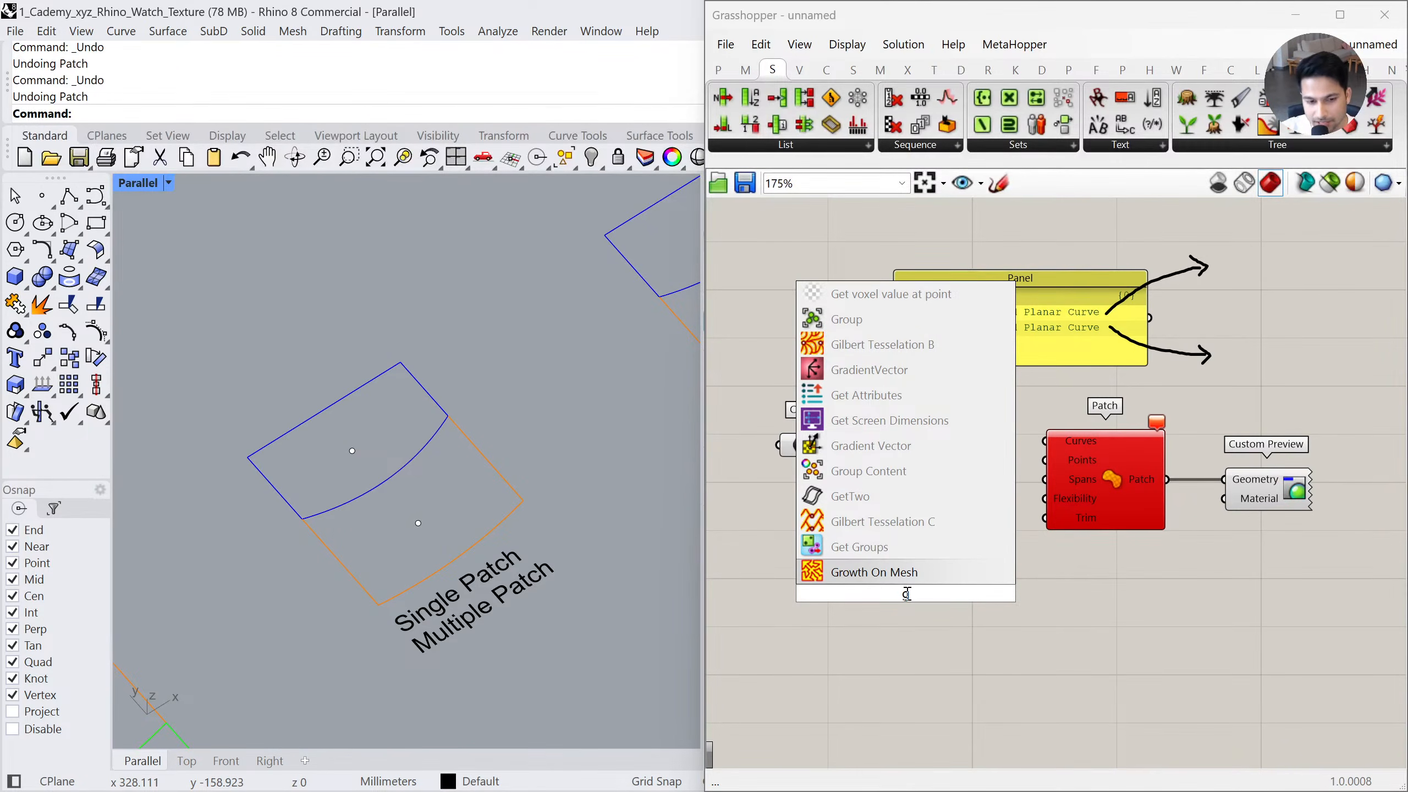
{"action": "type", "text": "raft"}
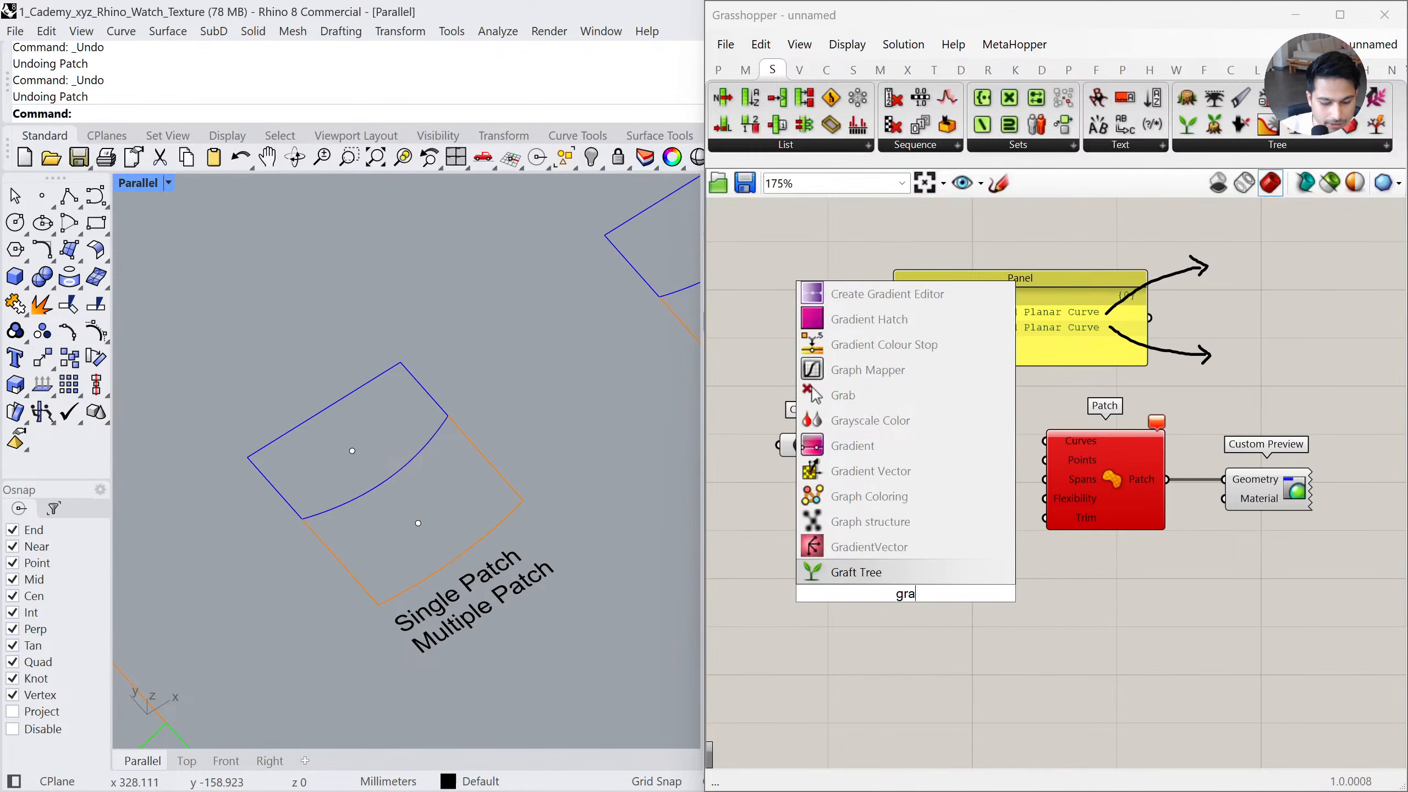
{"action": "left_click", "coordinate": [853, 568]}
{"action": "mouse_move", "coordinate": [912, 589]}
{"action": "left_mouse_down"}
{"action": "mouse_move", "coordinate": [917, 600]}
{"action": "mouse_move", "coordinate": [925, 569]}
{"action": "left_mouse_up"}
{"action": "key", "text": "Delete"}
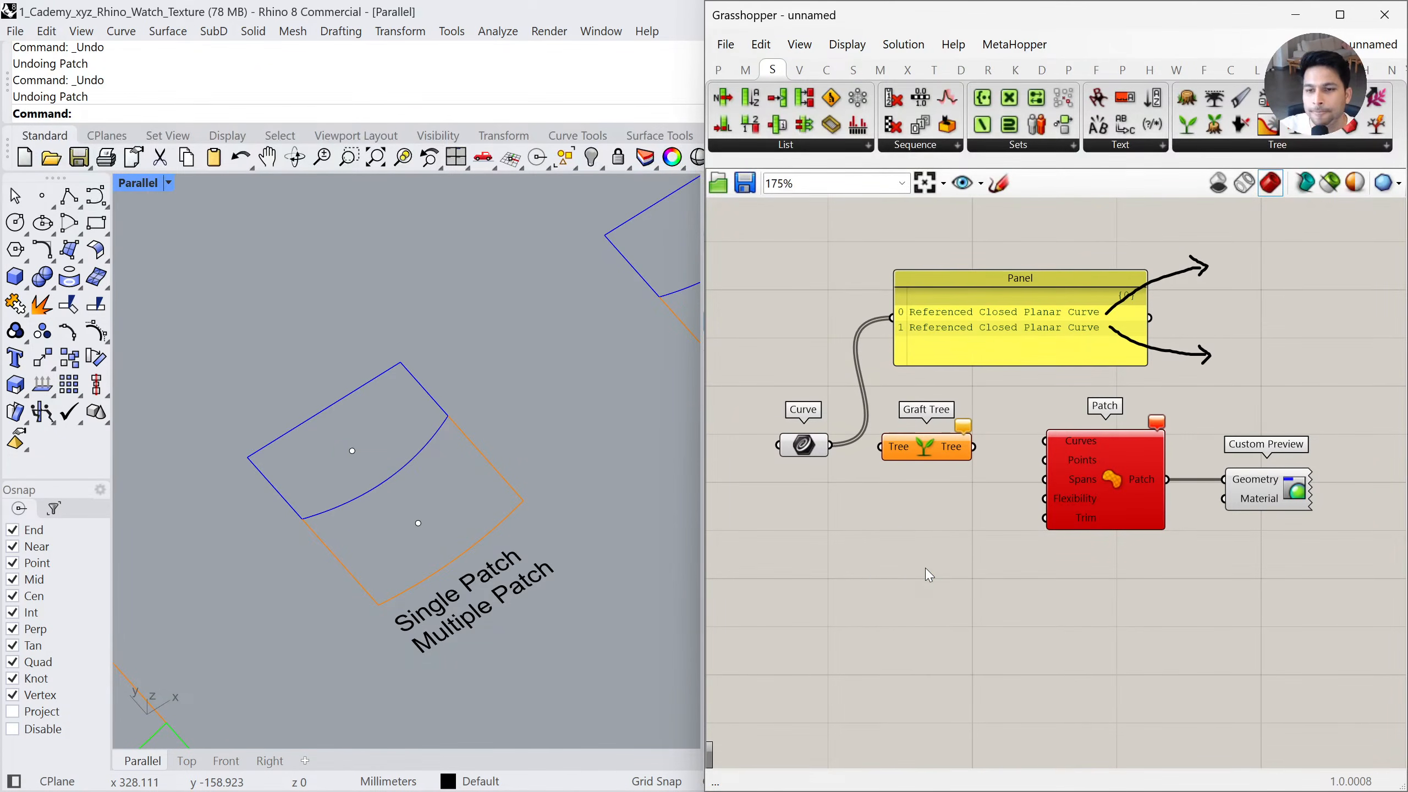
Wire Curve into Graft Tree and Graft Tree's output into the Panel, and move the sketched arrows clear of the Panel
{"action": "left_click_drag", "start_coordinate": [831, 447], "coordinate": [904, 328]}
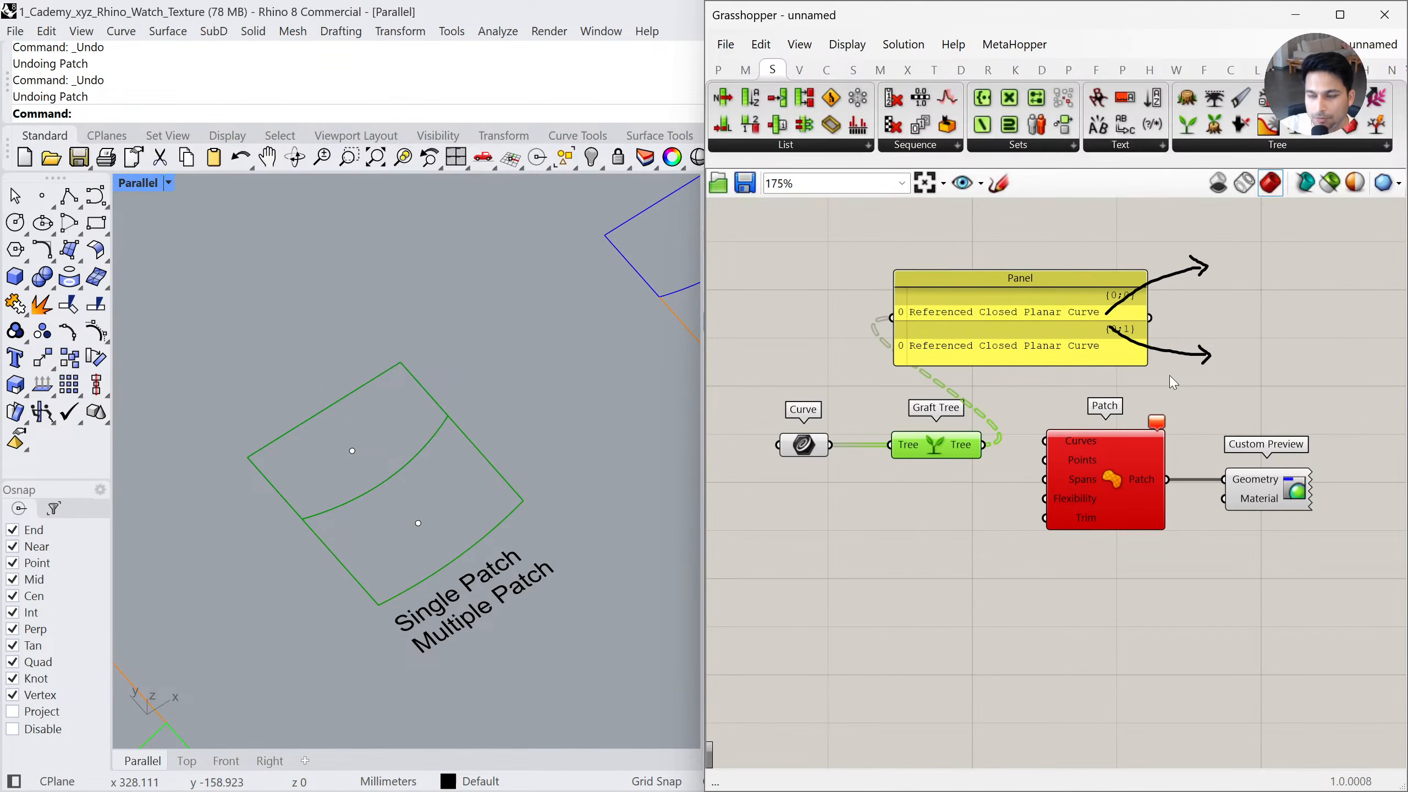
{"action": "mouse_move", "coordinate": [1175, 352]}
{"action": "left_mouse_down"}
{"action": "mouse_move", "coordinate": [1259, 351]}
{"action": "mouse_move", "coordinate": [1245, 351]}
{"action": "left_mouse_up"}
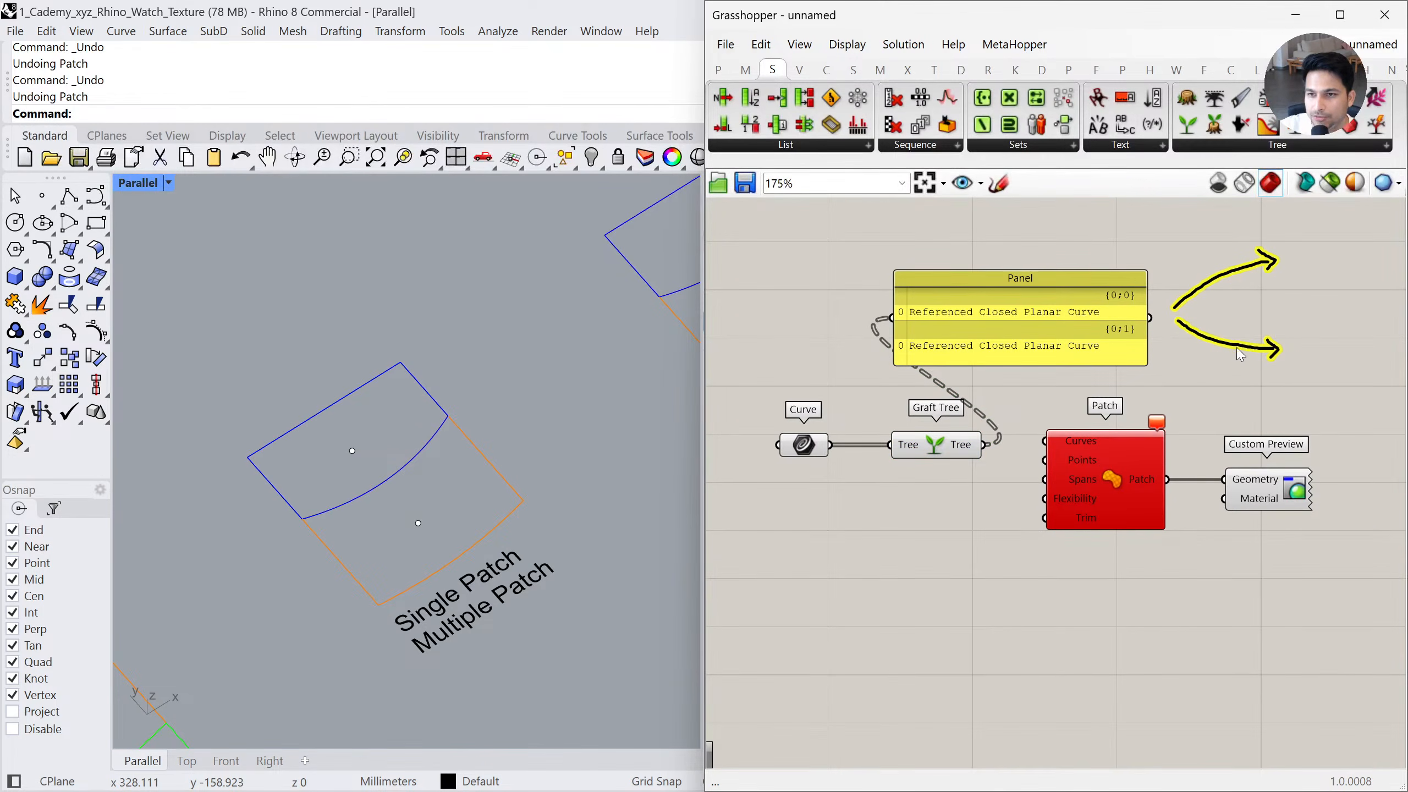
{"action": "left_click", "coordinate": [999, 328]}
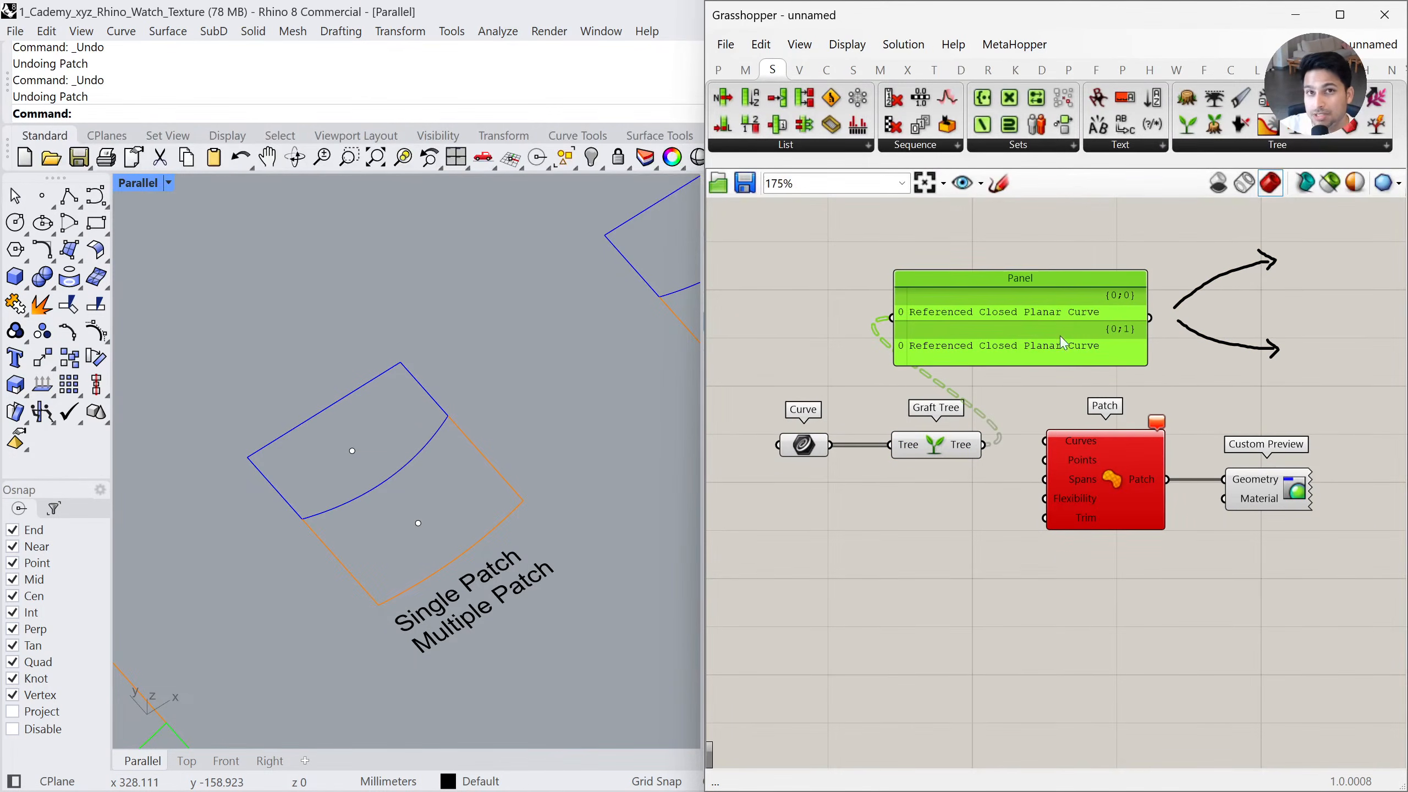
{"action": "left_click_drag", "start_coordinate": [937, 452], "coordinate": [915, 448]}
{"action": "left_click", "coordinate": [976, 471]}
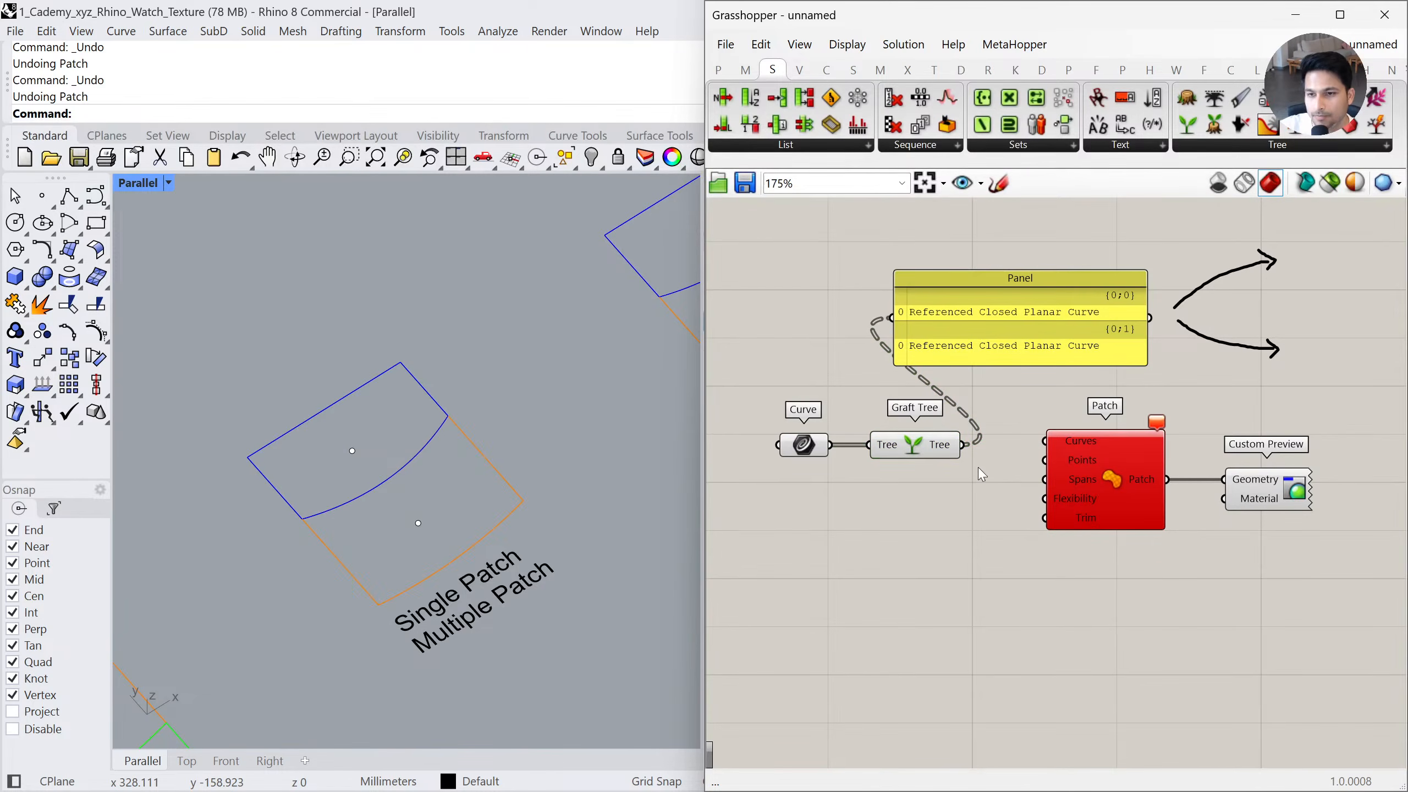
Replace the Panel with a new one wired to Graft Tree's output, placed above the components, and shift Graft Tree closer to Curve
{"action": "left_click", "coordinate": [1020, 324]}
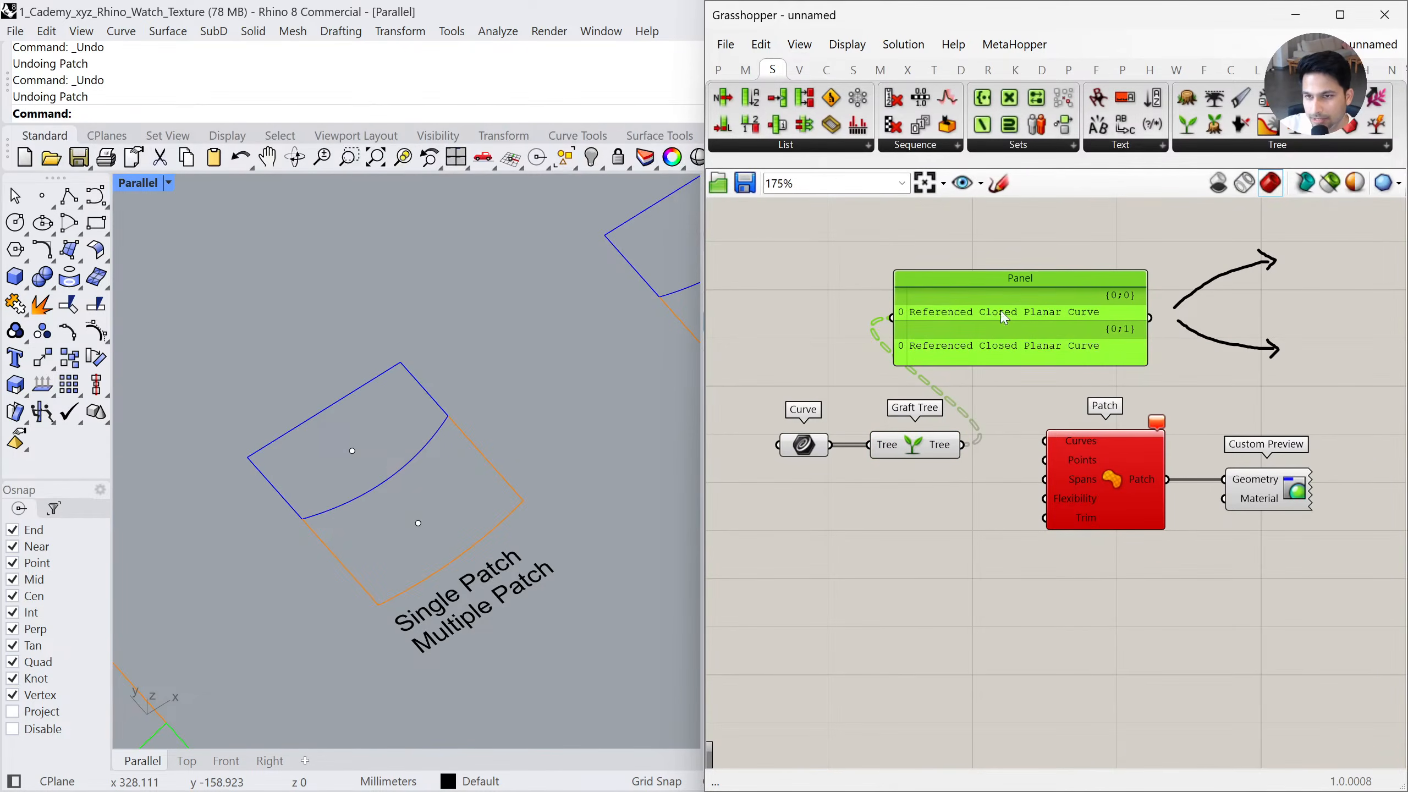
{"action": "key", "text": "Delete"}
{"action": "left_click", "coordinate": [718, 69]}
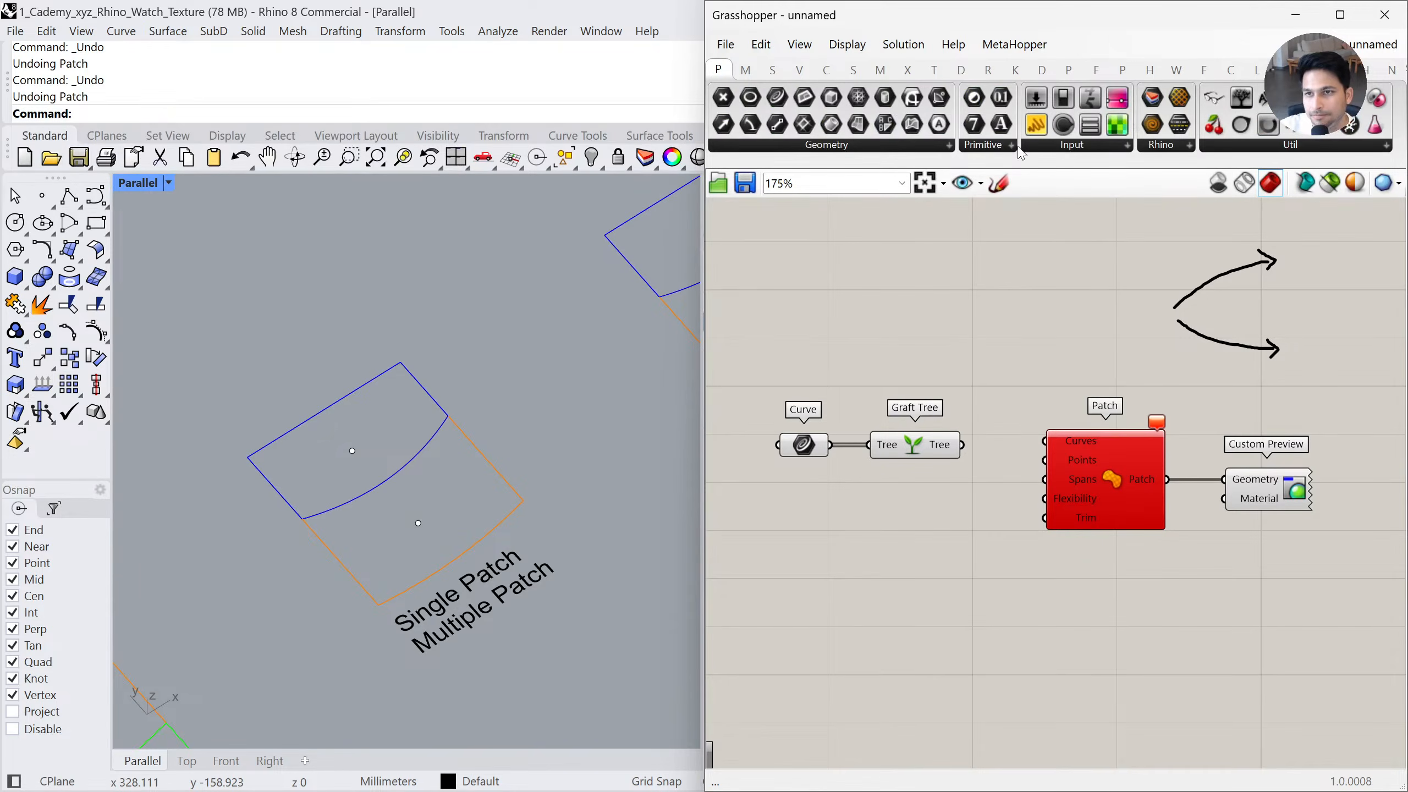
{"action": "left_click", "coordinate": [1126, 145]}
{"action": "left_click_drag", "start_coordinate": [1219, 176], "coordinate": [1085, 317]}
{"action": "left_click_drag", "start_coordinate": [963, 445], "coordinate": [876, 318]}
{"action": "left_click_drag", "start_coordinate": [1093, 293], "coordinate": [1113, 294]}
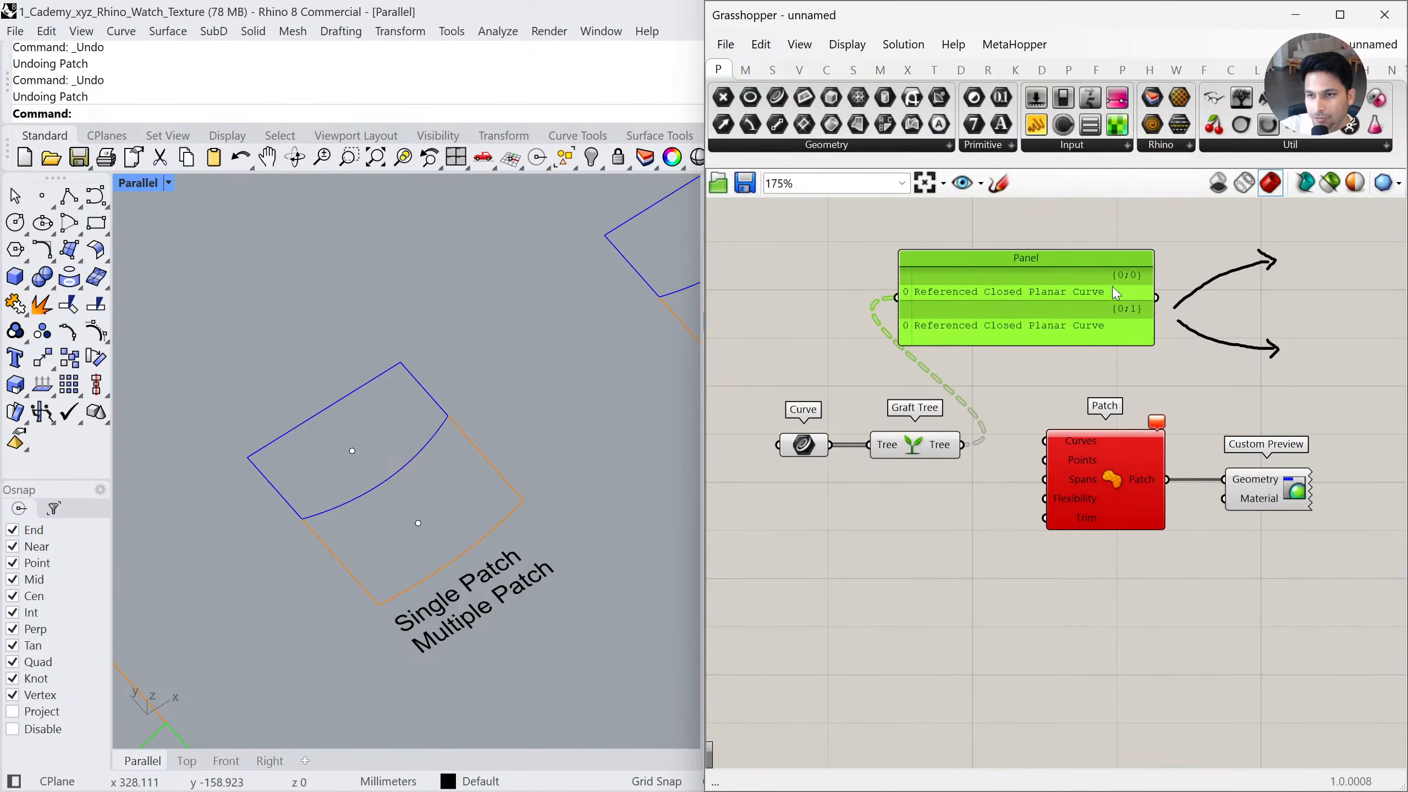
{"action": "left_click", "coordinate": [925, 674]}
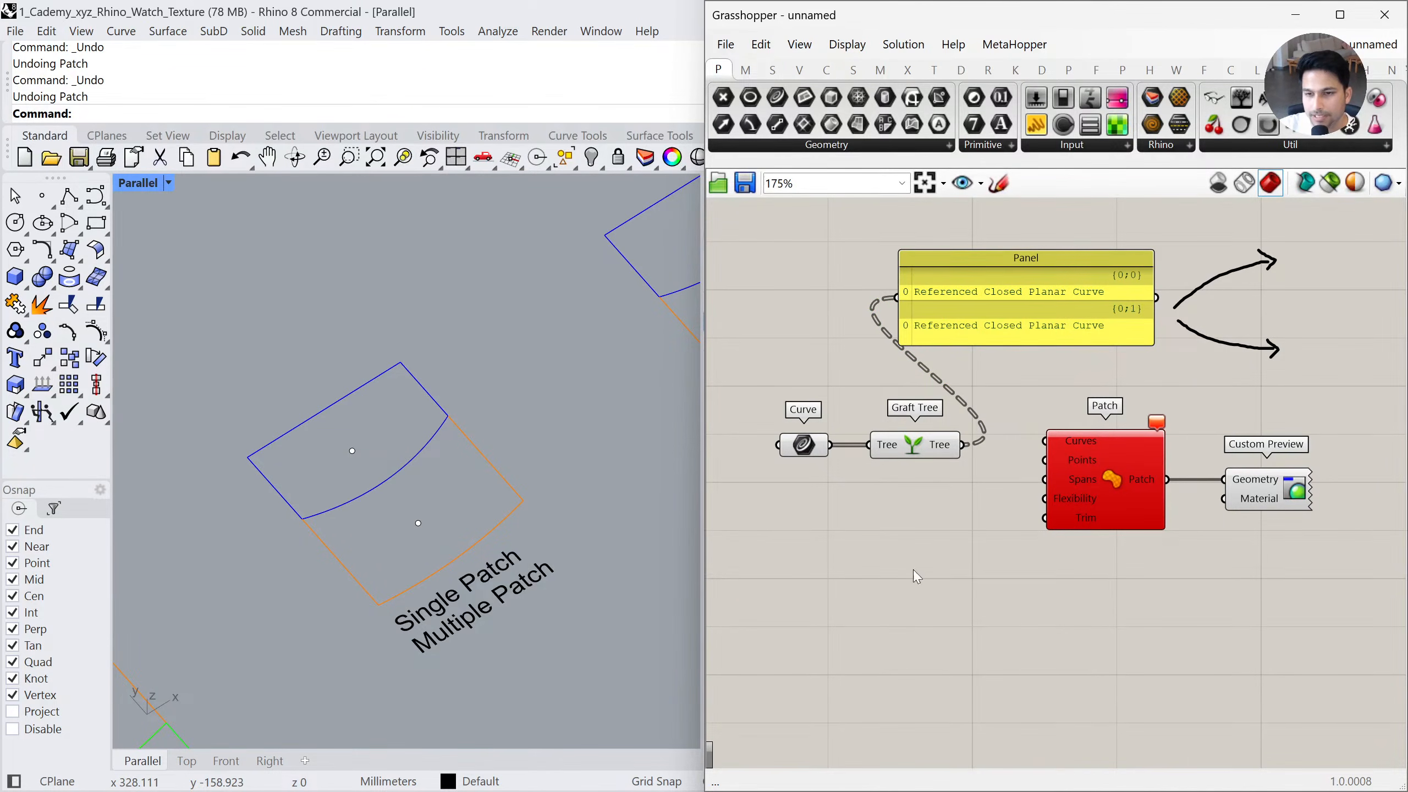
{"action": "left_click_drag", "start_coordinate": [922, 447], "coordinate": [913, 448]}
{"action": "left_click", "coordinate": [868, 526]}
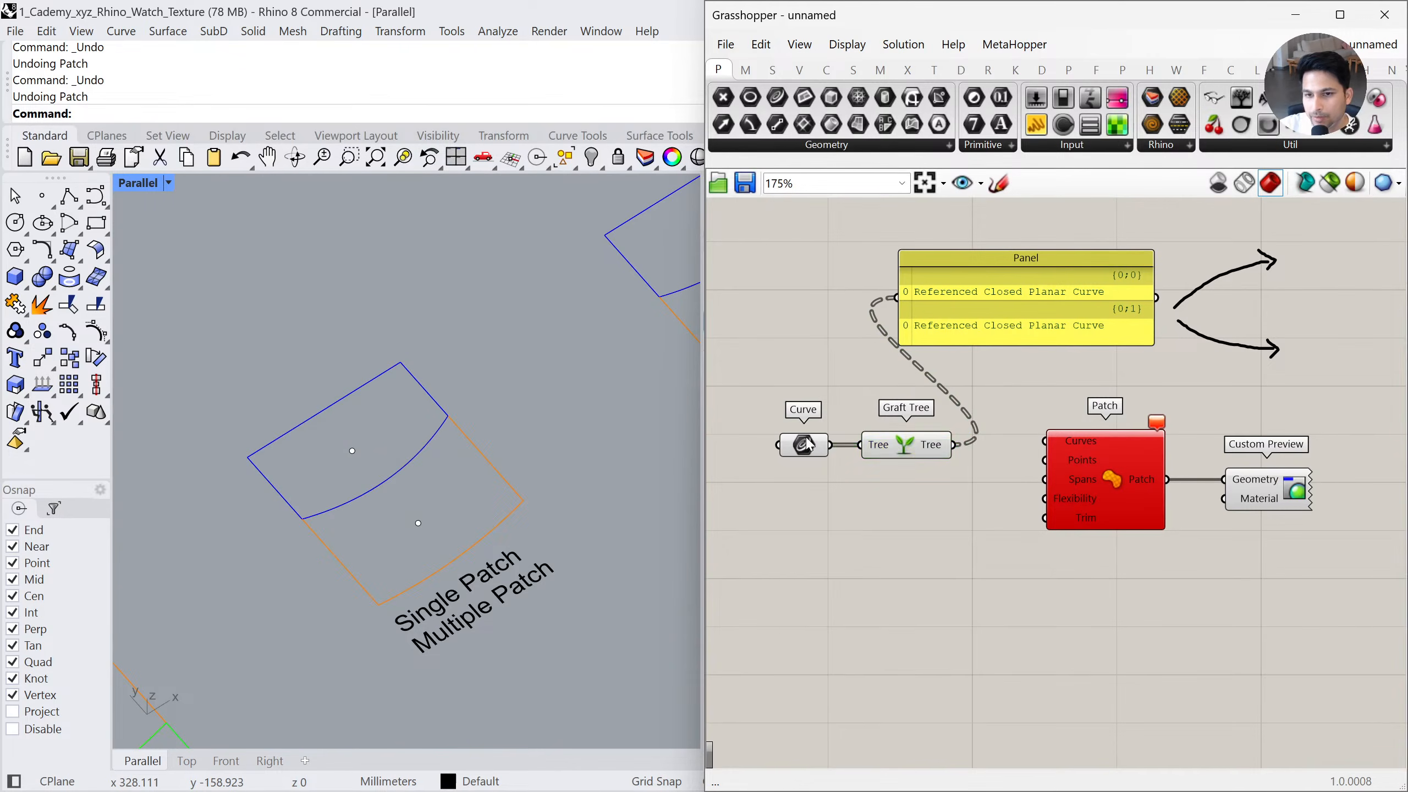
Wire Graft Tree's output into Patch's Curves input, realign Patch and Custom Preview, and inspect the two patches
{"action": "right_click", "coordinate": [803, 445]}
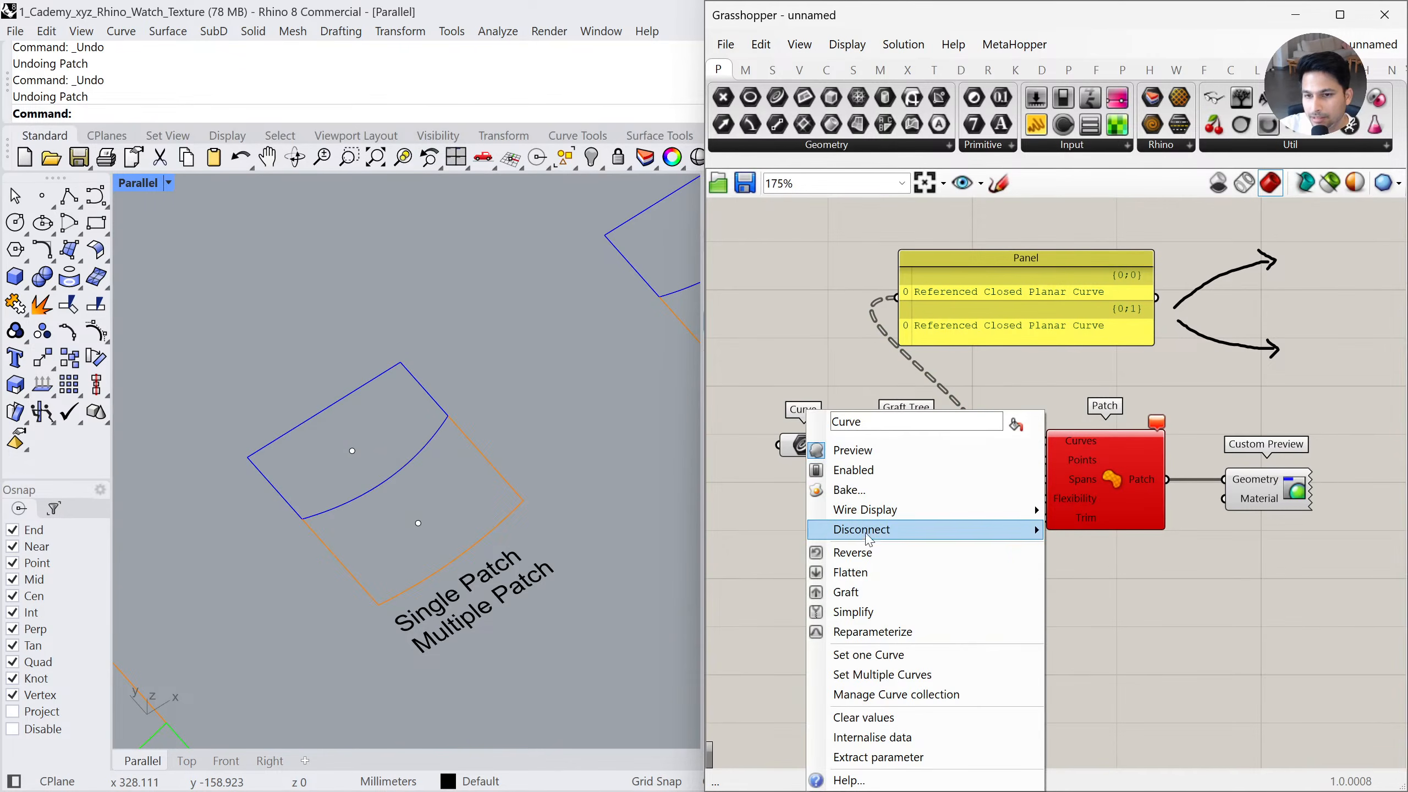
{"action": "left_click", "coordinate": [869, 594]}
{"action": "left_click_drag", "start_coordinate": [953, 445], "coordinate": [1045, 441]}
{"action": "left_click_drag", "start_coordinate": [1089, 525], "coordinate": [1075, 529]}
{"action": "left_click_drag", "start_coordinate": [1286, 499], "coordinate": [1278, 503]}
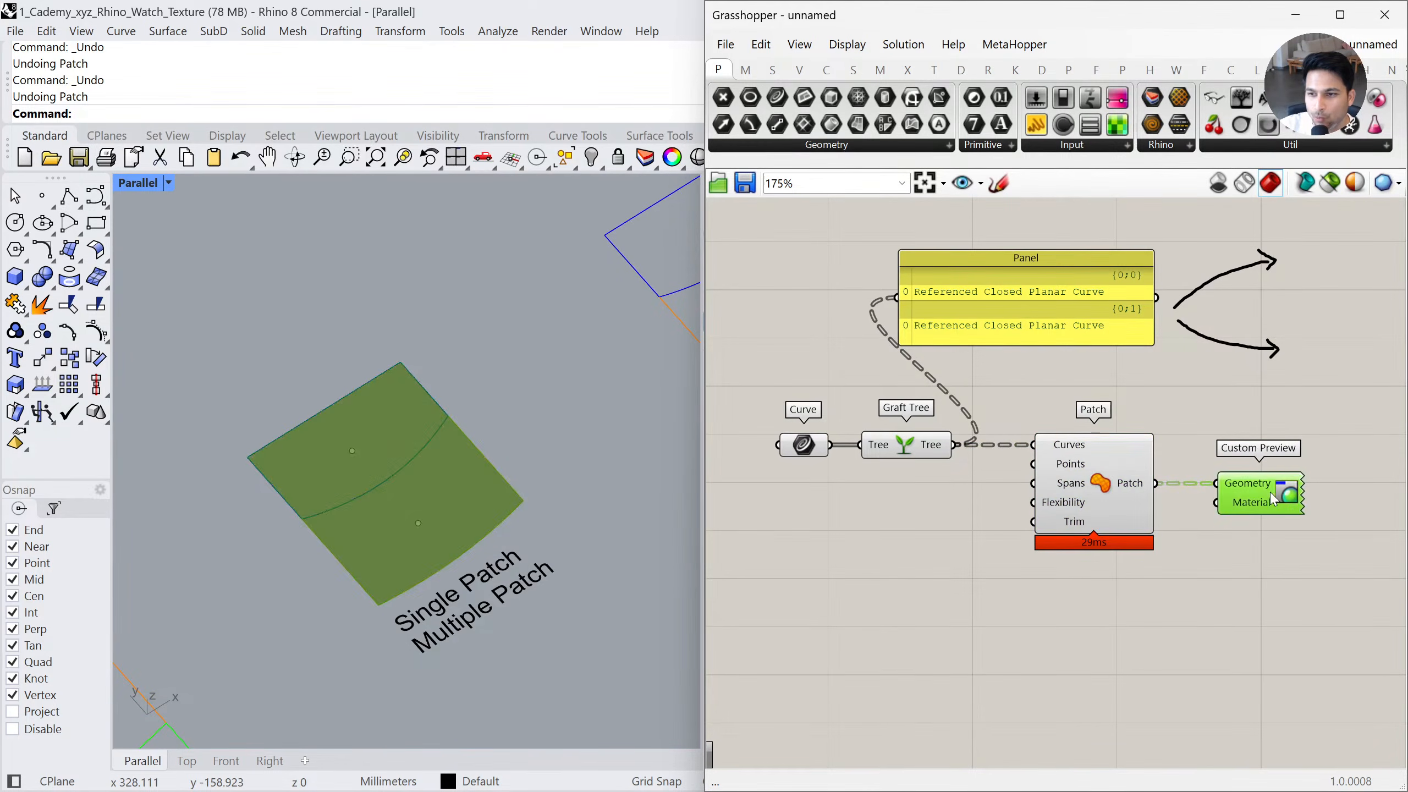
{"action": "mouse_move", "coordinate": [506, 481]}
{"action": "right_mouse_down"}
{"action": "mouse_move", "coordinate": [455, 497]}
{"action": "mouse_move", "coordinate": [456, 541]}
{"action": "mouse_move", "coordinate": [456, 466]}
{"action": "right_mouse_up"}
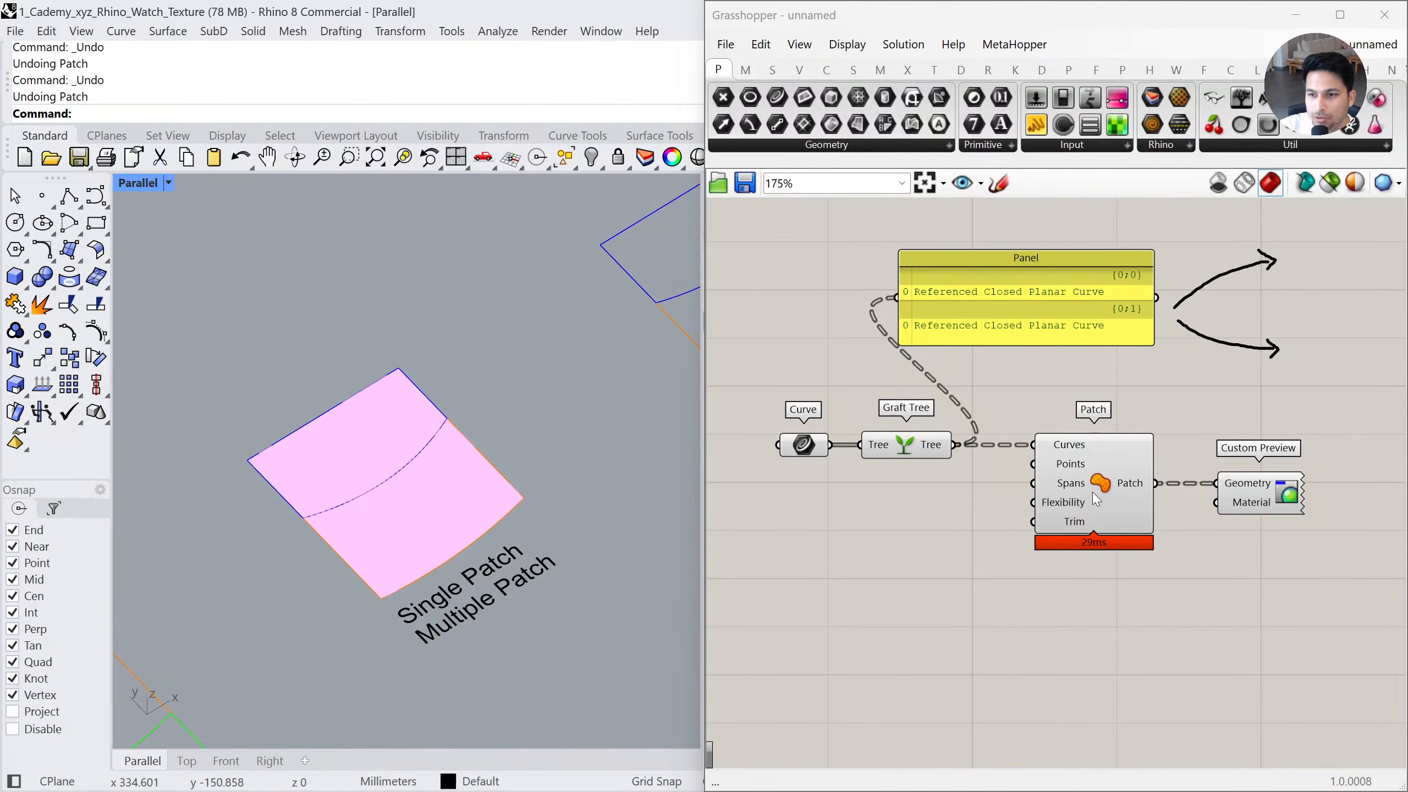
{"action": "mouse_move", "coordinate": [1096, 479]}
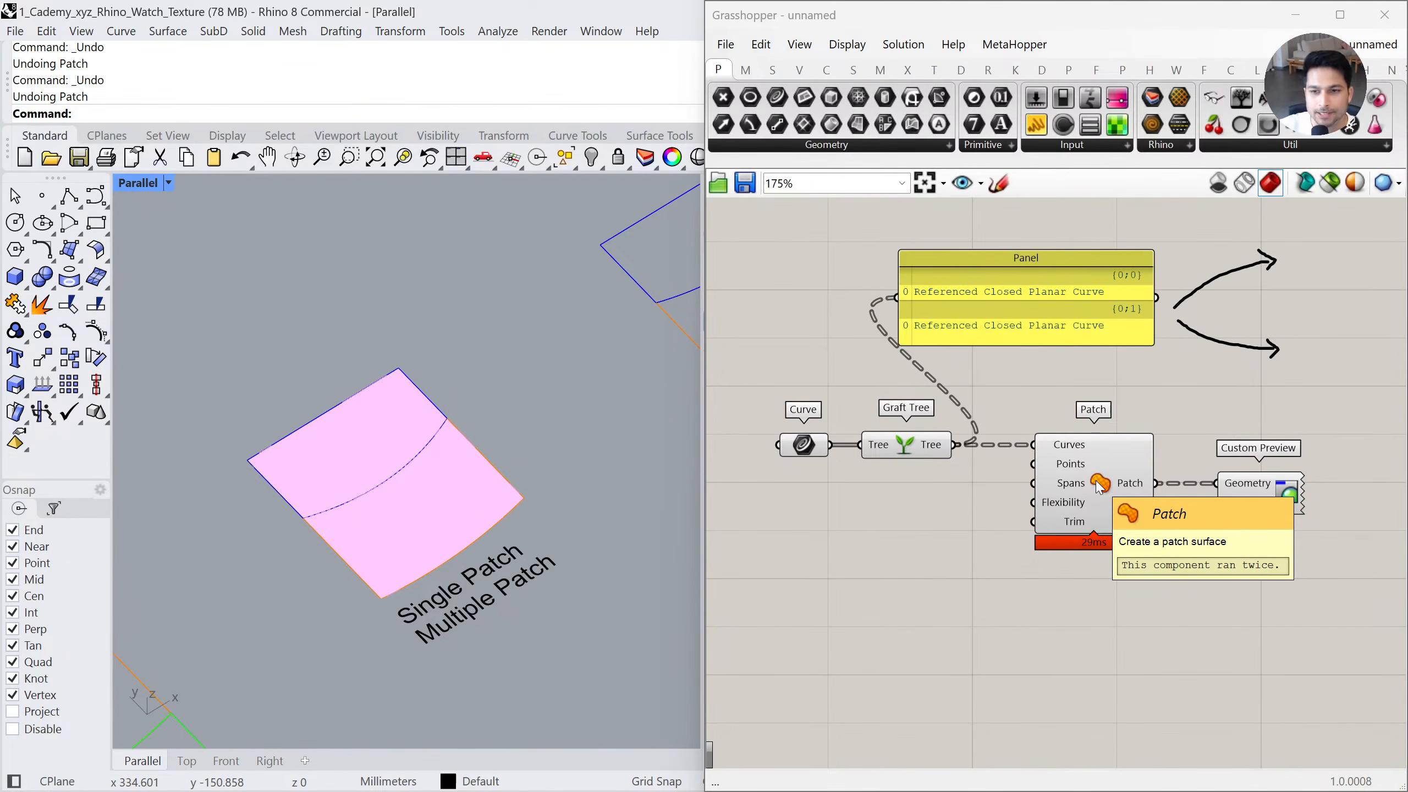
Add a Point parameter below Curve and reference the two centroid points beneath the Single Patch curves as multiple points
{"action": "right_click_drag", "start_coordinate": [444, 554], "coordinate": [462, 461]}
{"action": "scroll", "coordinate": [392, 502], "scroll_direction": "up", "scroll_amount": 4}
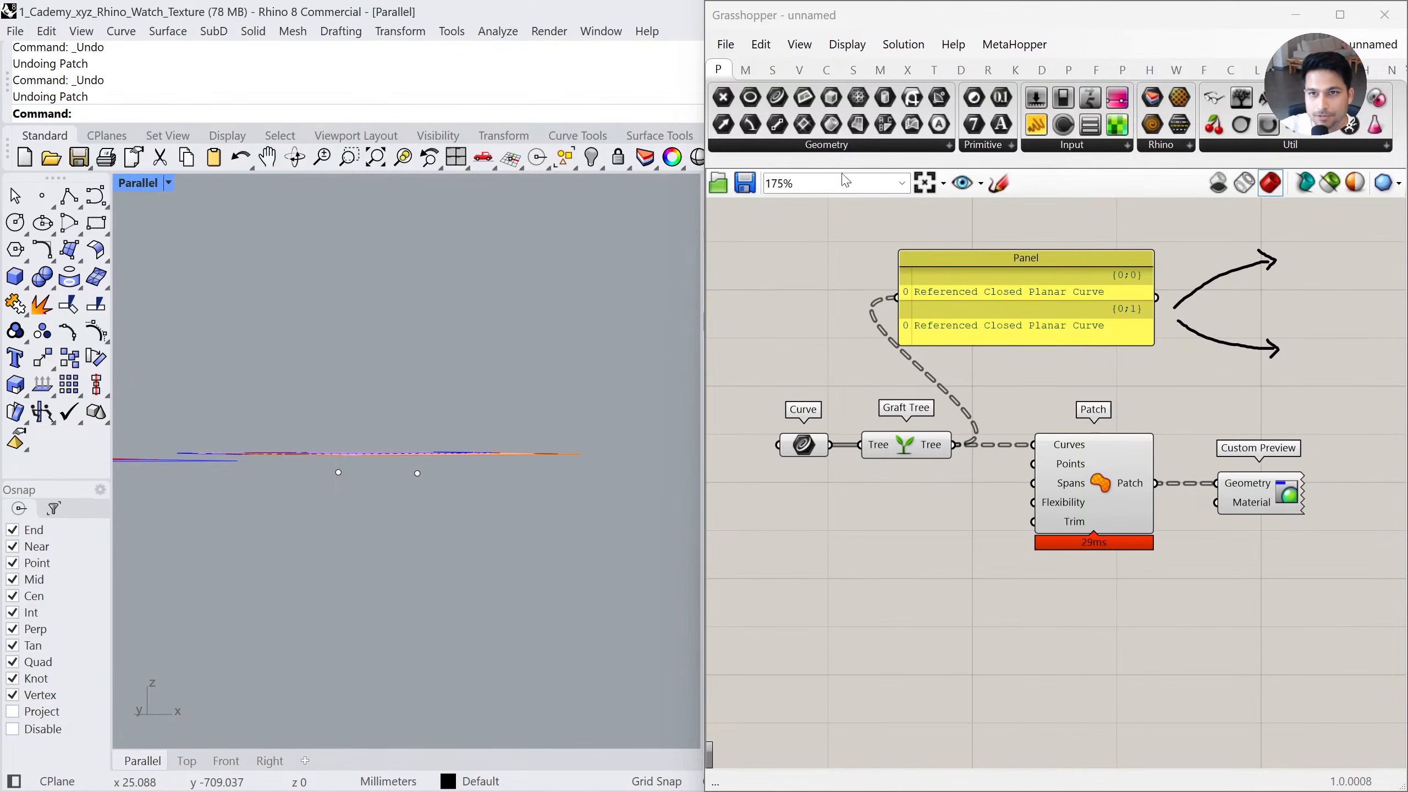
{"action": "left_click", "coordinate": [772, 147]}
{"action": "left_click", "coordinate": [767, 181]}
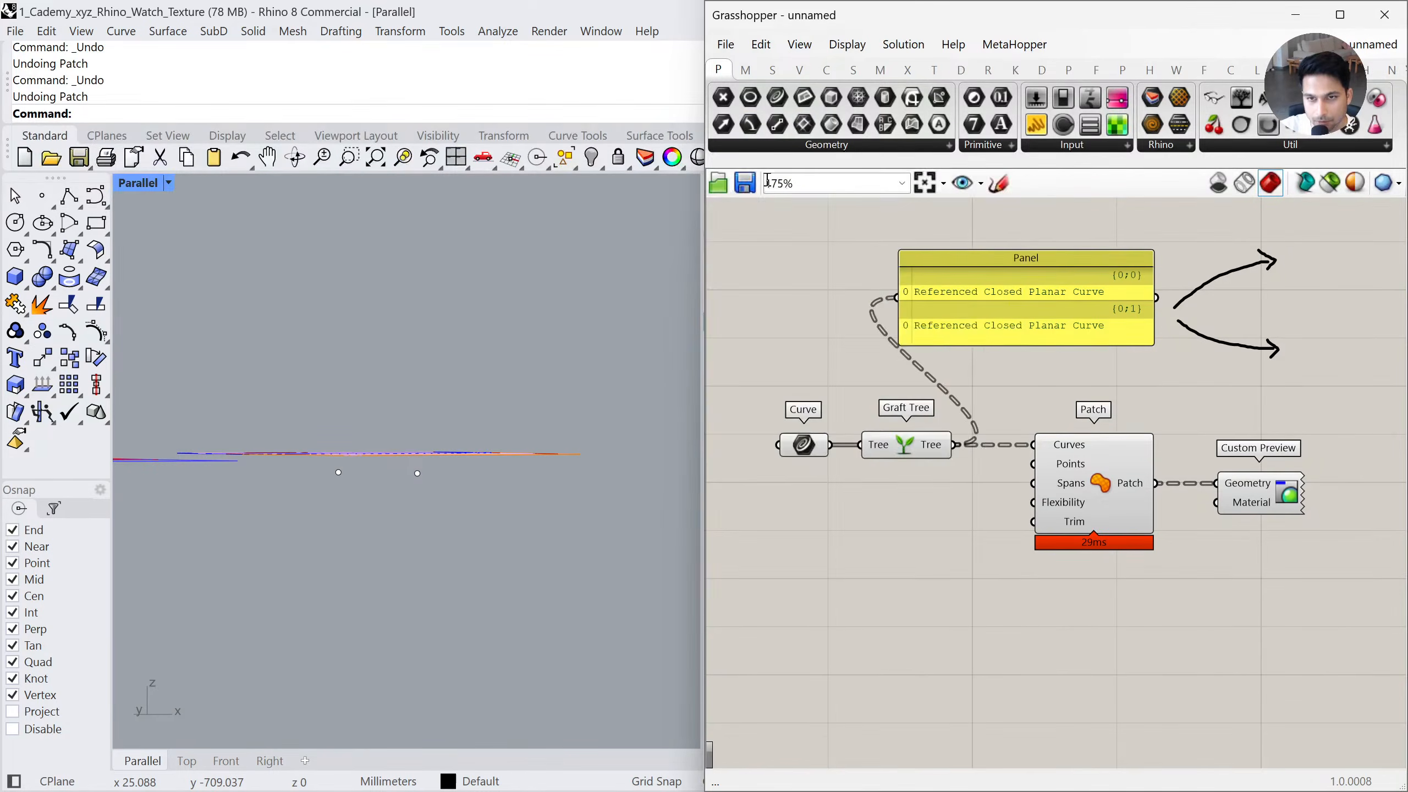
{"action": "right_click", "coordinate": [811, 532]}
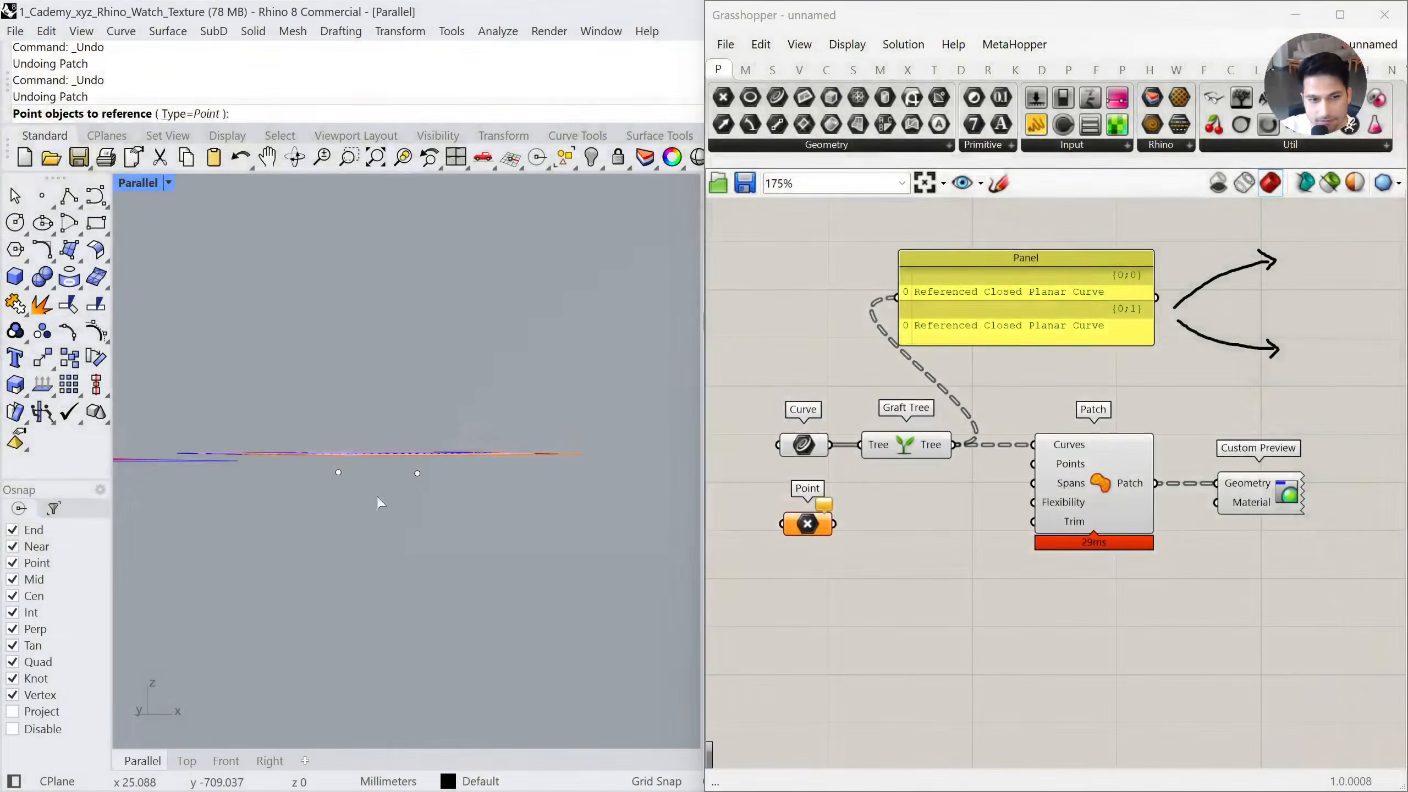
{"action": "left_click", "coordinate": [338, 472]}
{"action": "left_click", "coordinate": [418, 473]}
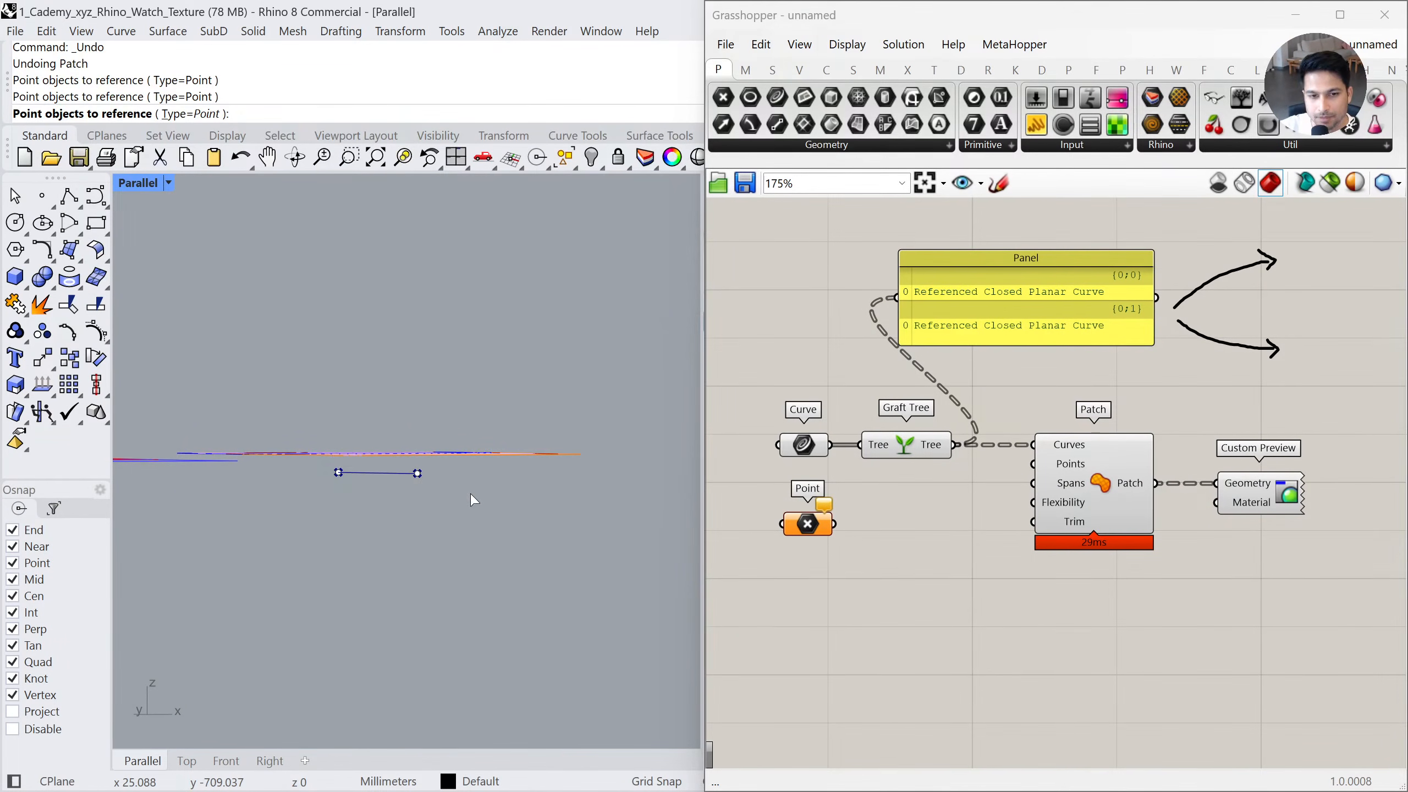
{"action": "key", "text": "Return"}
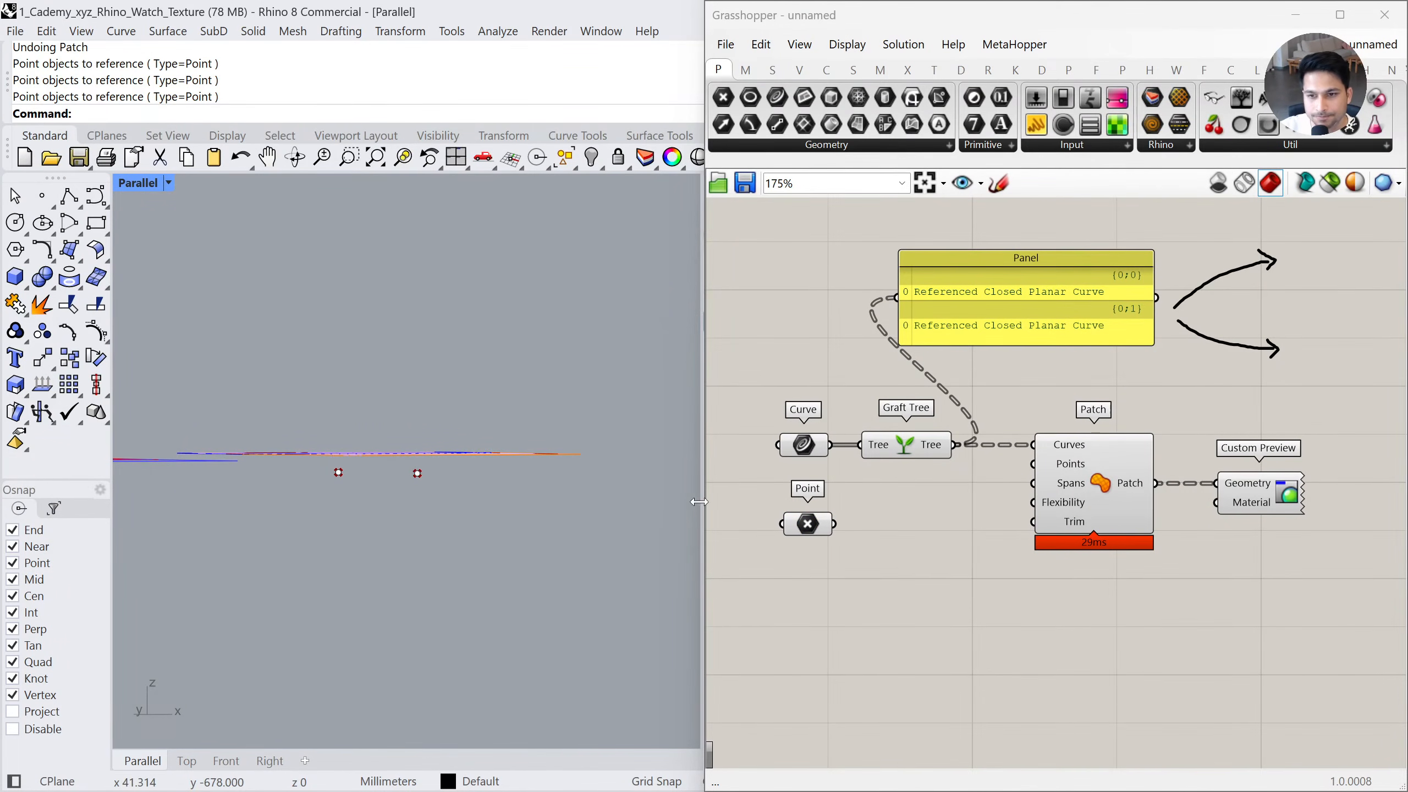
Try wiring Point directly into Patch's Points input, inspect the surfaces, and disconnect that wire
{"action": "left_click_drag", "start_coordinate": [831, 524], "coordinate": [1032, 463]}
{"action": "right_click_drag", "start_coordinate": [382, 549], "coordinate": [461, 503]}
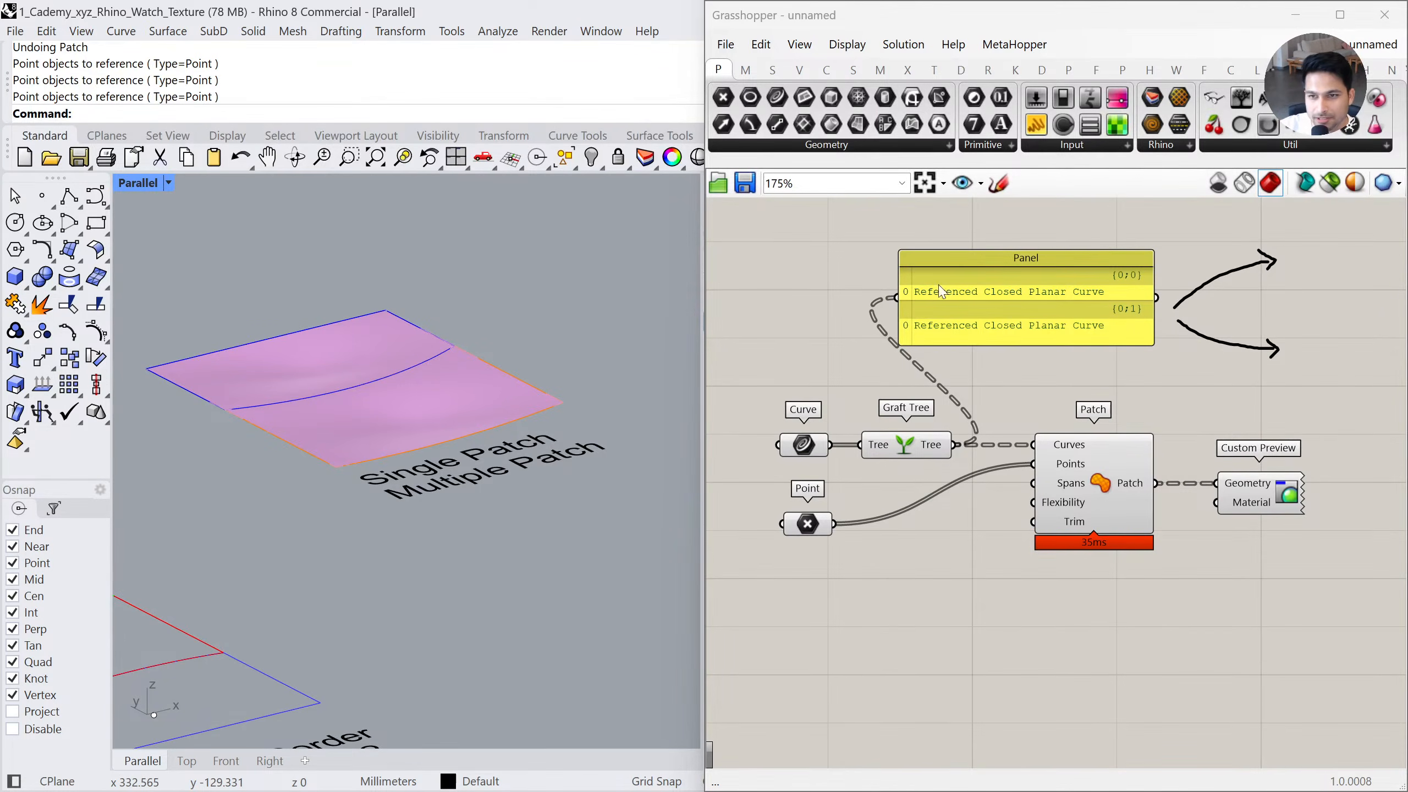
{"action": "left_click_drag", "start_coordinate": [834, 524], "coordinate": [974, 481]}
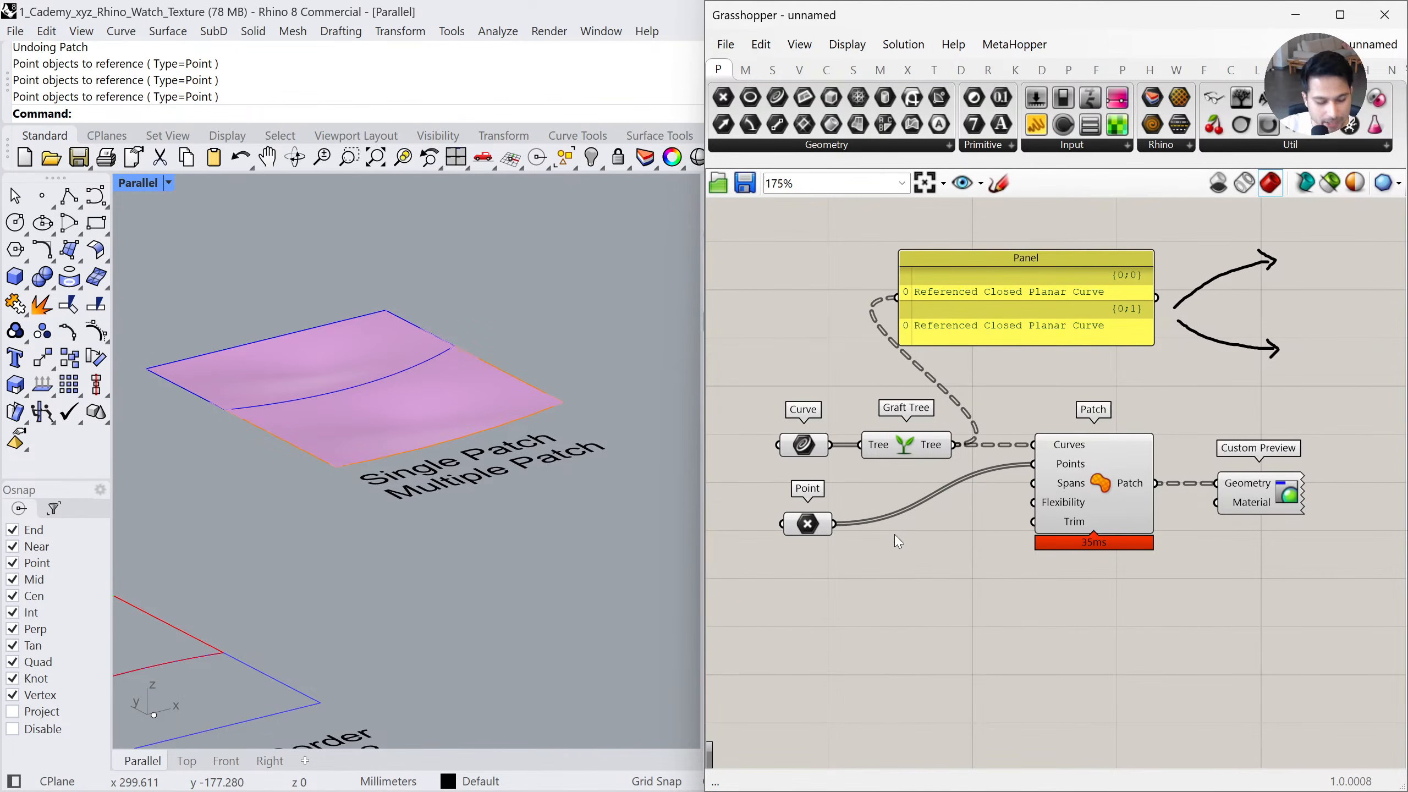
{"action": "left_click_drag", "start_coordinate": [834, 524], "coordinate": [1033, 465], "text": "ctrl"}
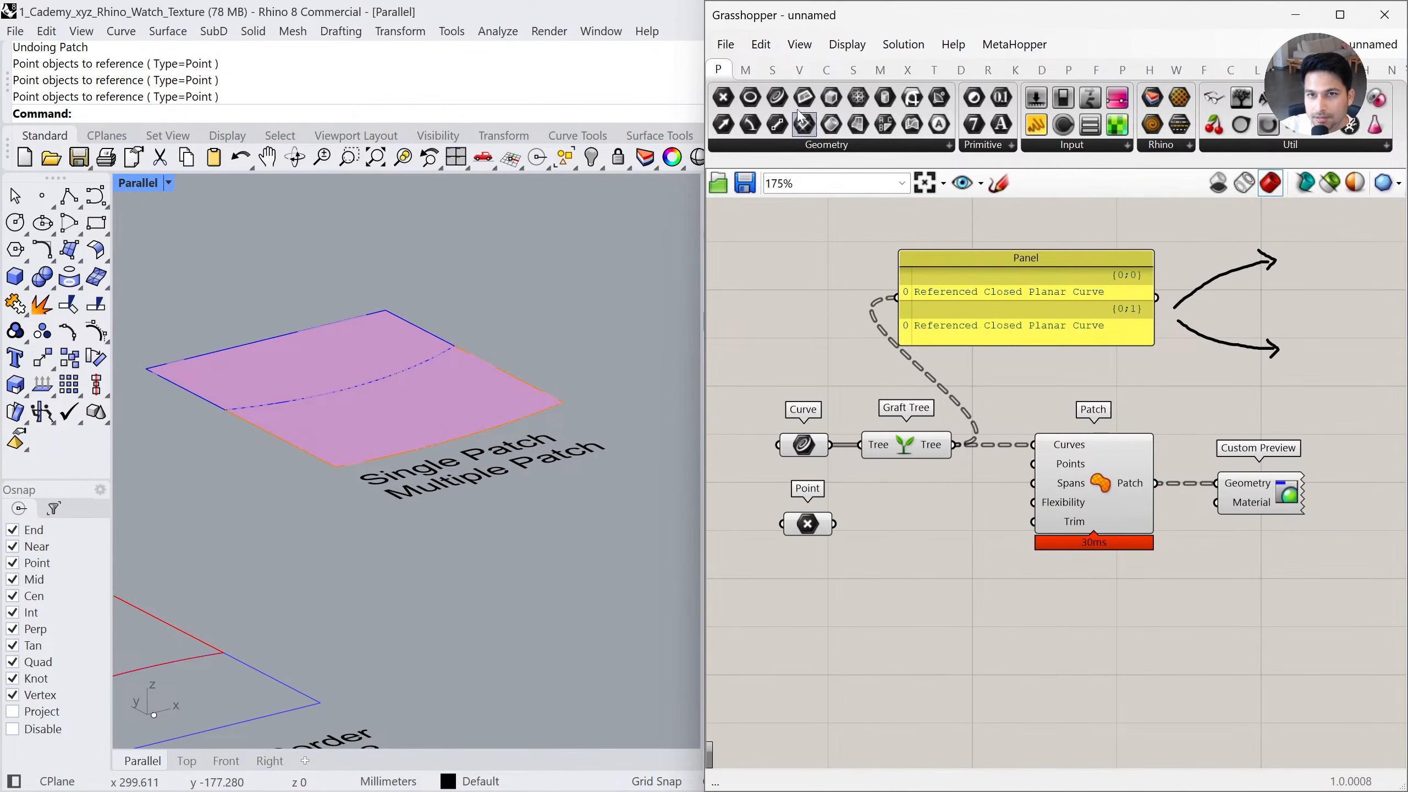
Add a second Graft Tree component beside Point and wire Point's output into it
{"action": "left_click", "coordinate": [774, 74]}
{"action": "left_click", "coordinate": [1227, 147]}
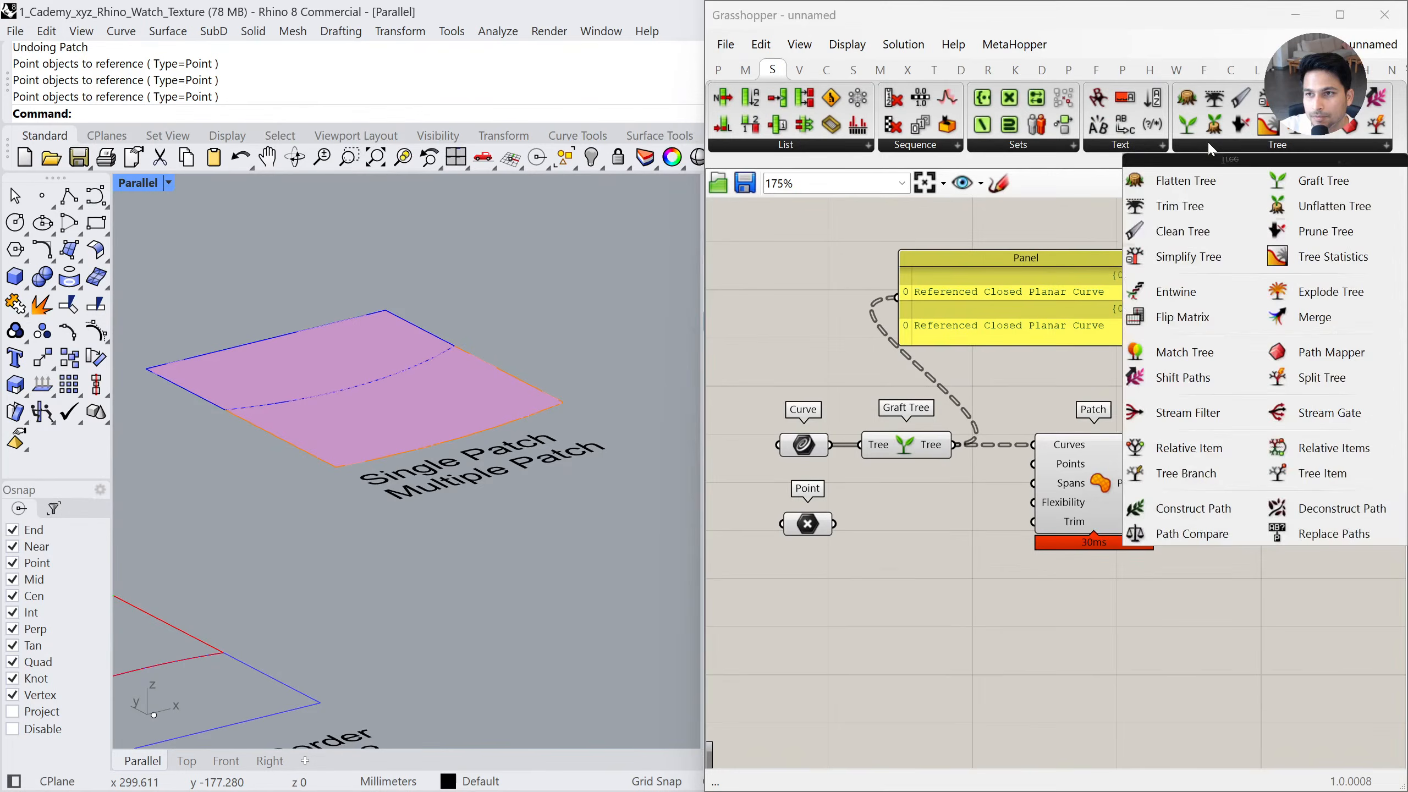
{"action": "left_click", "coordinate": [1295, 178]}
{"action": "left_click", "coordinate": [906, 524]}
{"action": "left_click_drag", "start_coordinate": [835, 524], "coordinate": [860, 525]}
{"action": "left_click_drag", "start_coordinate": [908, 525], "coordinate": [915, 525]}
Copy the Panel below the components, wire the point Graft Tree's output into it, and compare the branches of both Panels
{"action": "left_click_drag", "start_coordinate": [1042, 318], "coordinate": [1067, 650], "text": "alt"}
{"action": "left_click_drag", "start_coordinate": [962, 525], "coordinate": [920, 630]}
{"action": "left_click_drag", "start_coordinate": [1011, 637], "coordinate": [1018, 661]}
{"action": "left_click", "coordinate": [1019, 593]}
{"action": "left_click_drag", "start_coordinate": [882, 259], "coordinate": [1145, 314]}
{"action": "left_click_drag", "start_coordinate": [901, 605], "coordinate": [1201, 656]}
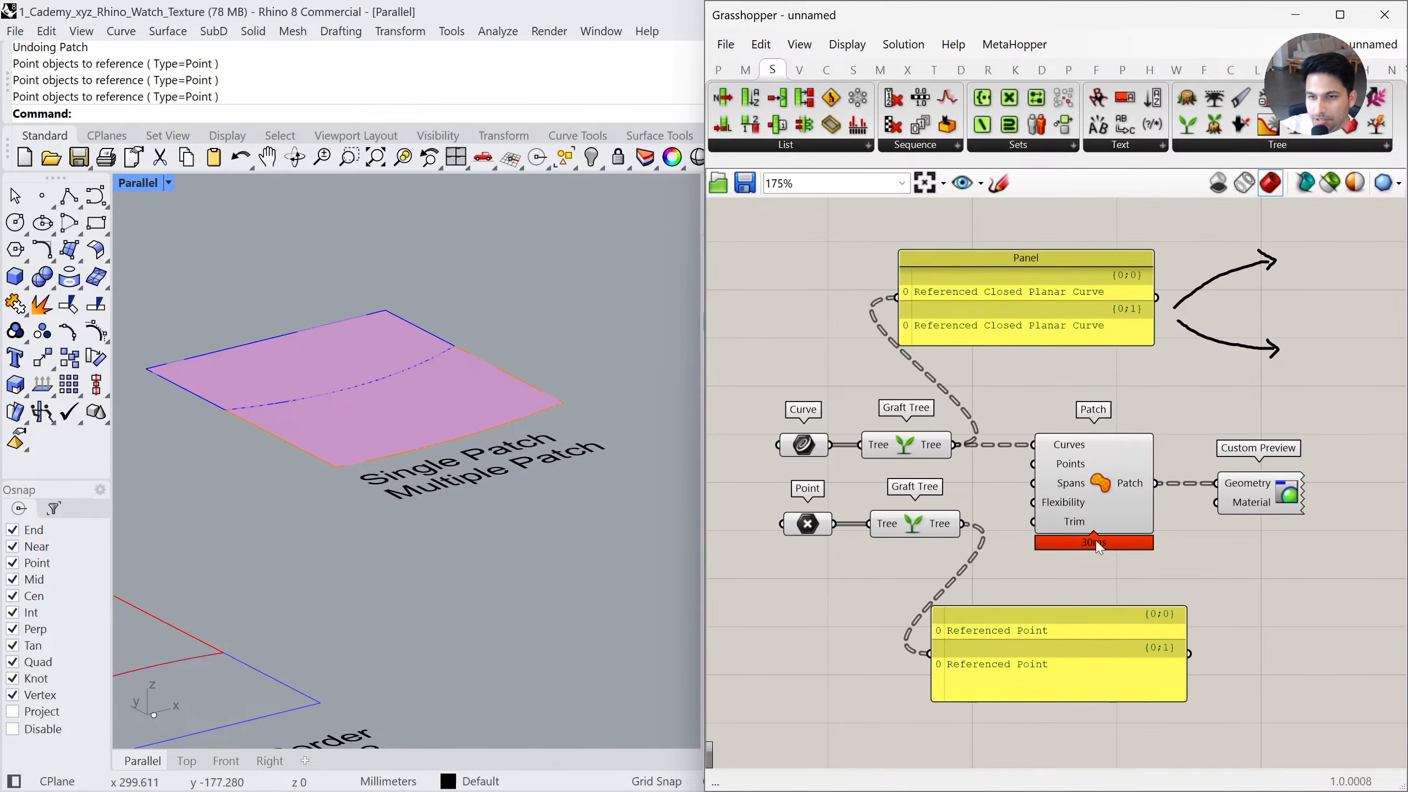
{"action": "left_click_drag", "start_coordinate": [869, 301], "coordinate": [1181, 366]}
{"action": "left_click_drag", "start_coordinate": [900, 638], "coordinate": [1227, 697]}
Wire the point Graft Tree's output into Patch's Points input and inspect the two curved patches
{"action": "left_click_drag", "start_coordinate": [966, 523], "coordinate": [1026, 482]}
{"action": "right_click_drag", "start_coordinate": [391, 413], "coordinate": [397, 483]}
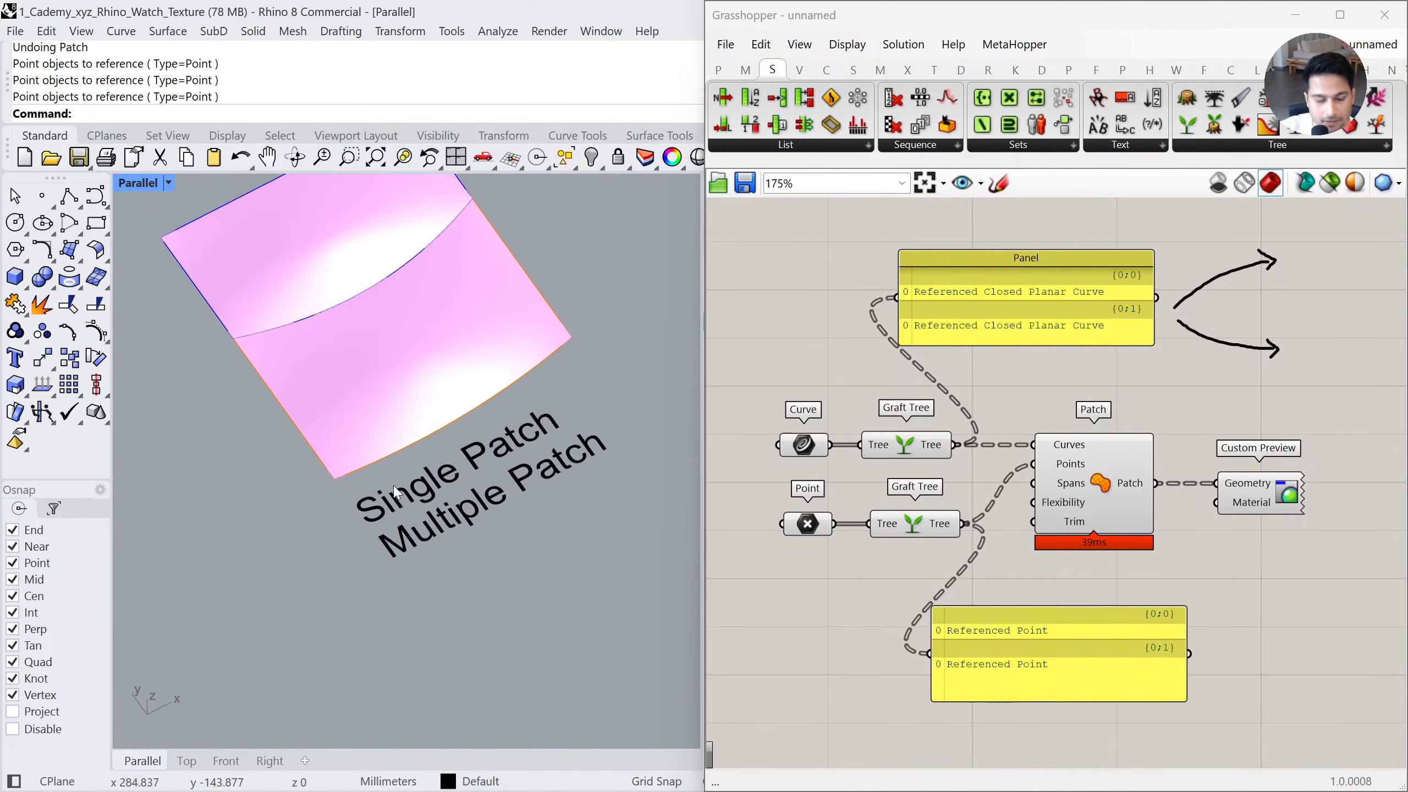
{"action": "right_click_drag", "start_coordinate": [416, 408], "coordinate": [436, 549], "text": "shift"}
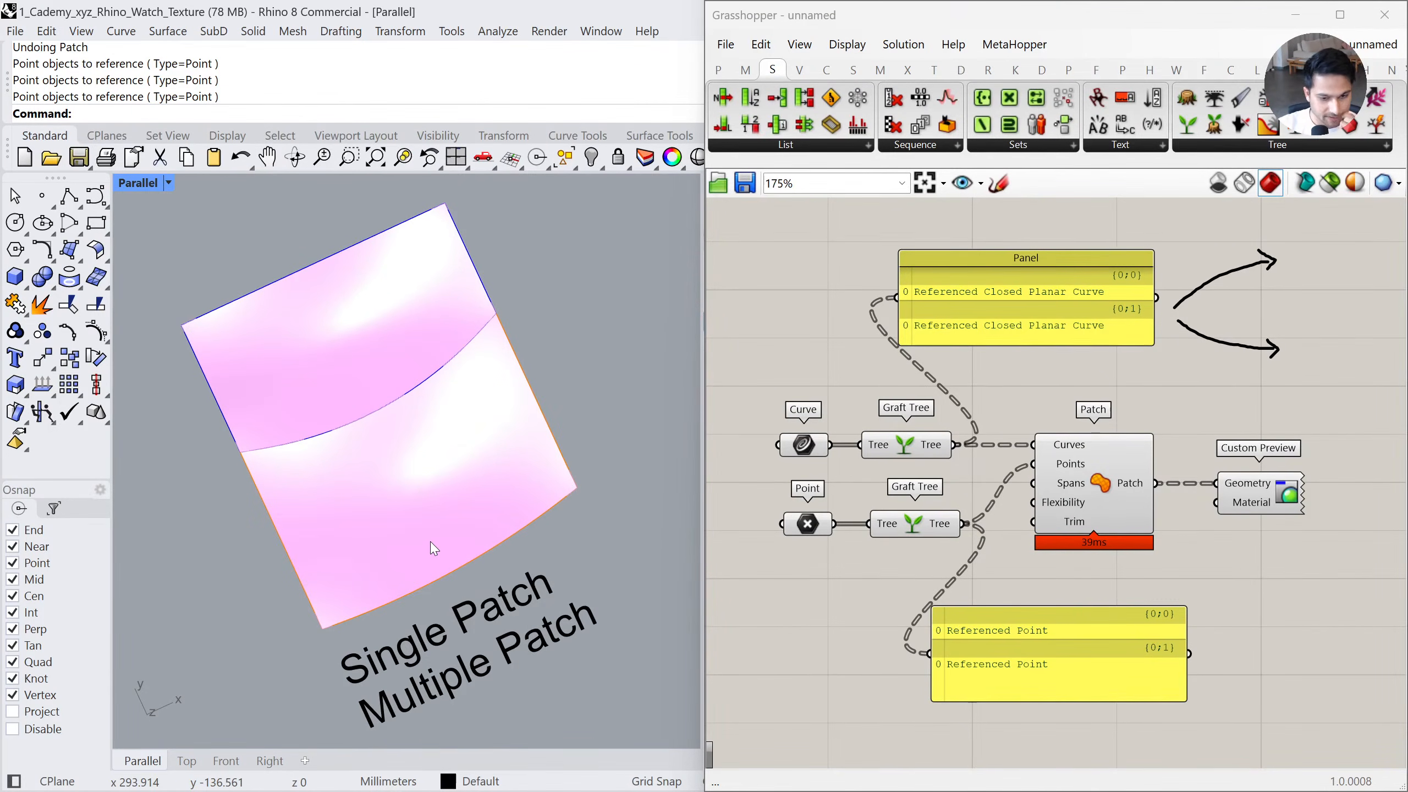
{"action": "right_click_drag", "start_coordinate": [450, 485], "coordinate": [425, 464]}
Clear the referenced values from both the Curve and Point parameters
{"action": "scroll", "coordinate": [370, 504], "scroll_direction": "down", "scroll_amount": 10}
{"action": "right_click_drag", "start_coordinate": [593, 529], "coordinate": [453, 524], "text": "shift"}
{"action": "scroll", "coordinate": [505, 519], "scroll_direction": "up", "scroll_amount": 2}
{"action": "right_click_drag", "start_coordinate": [537, 534], "coordinate": [496, 533], "text": "shift"}
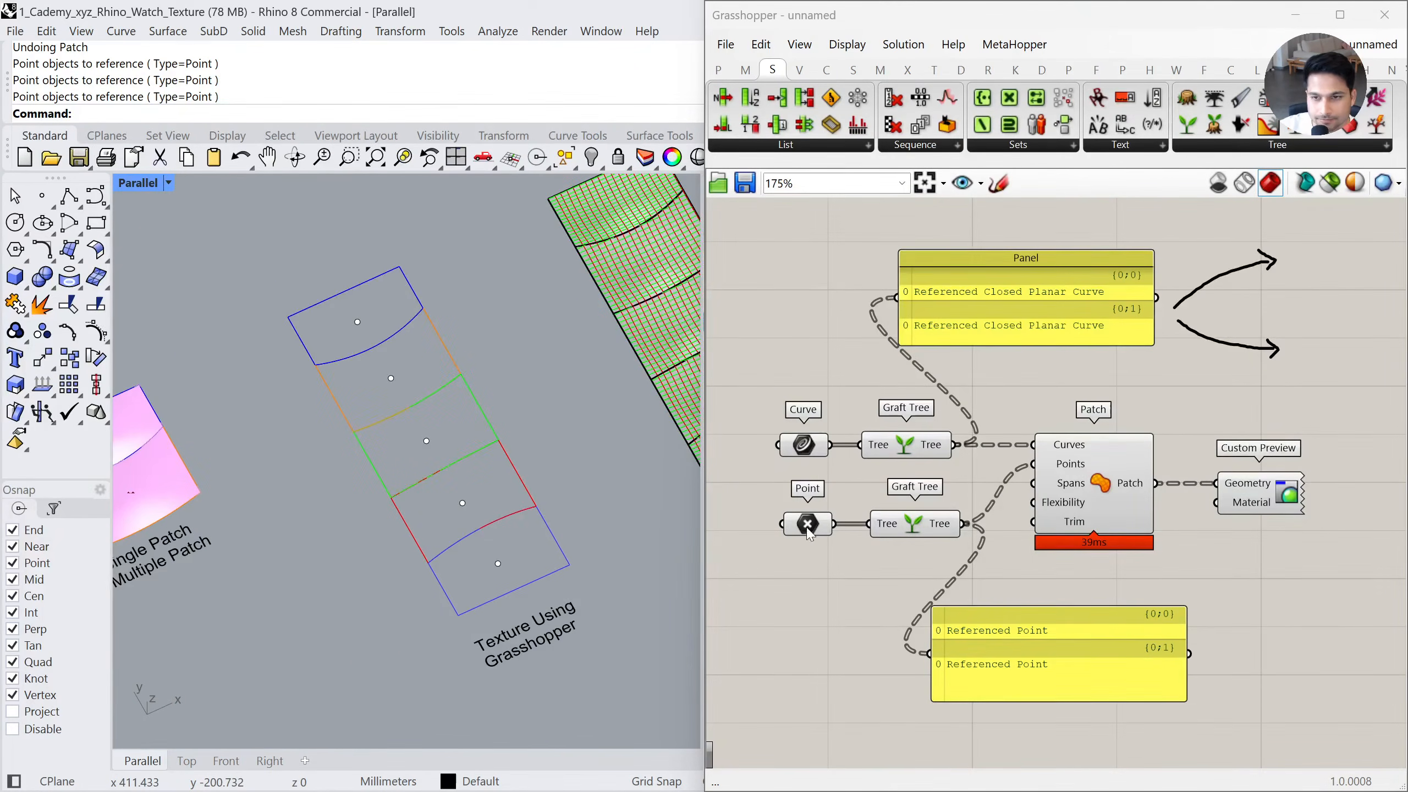
{"action": "right_click", "coordinate": [807, 450]}
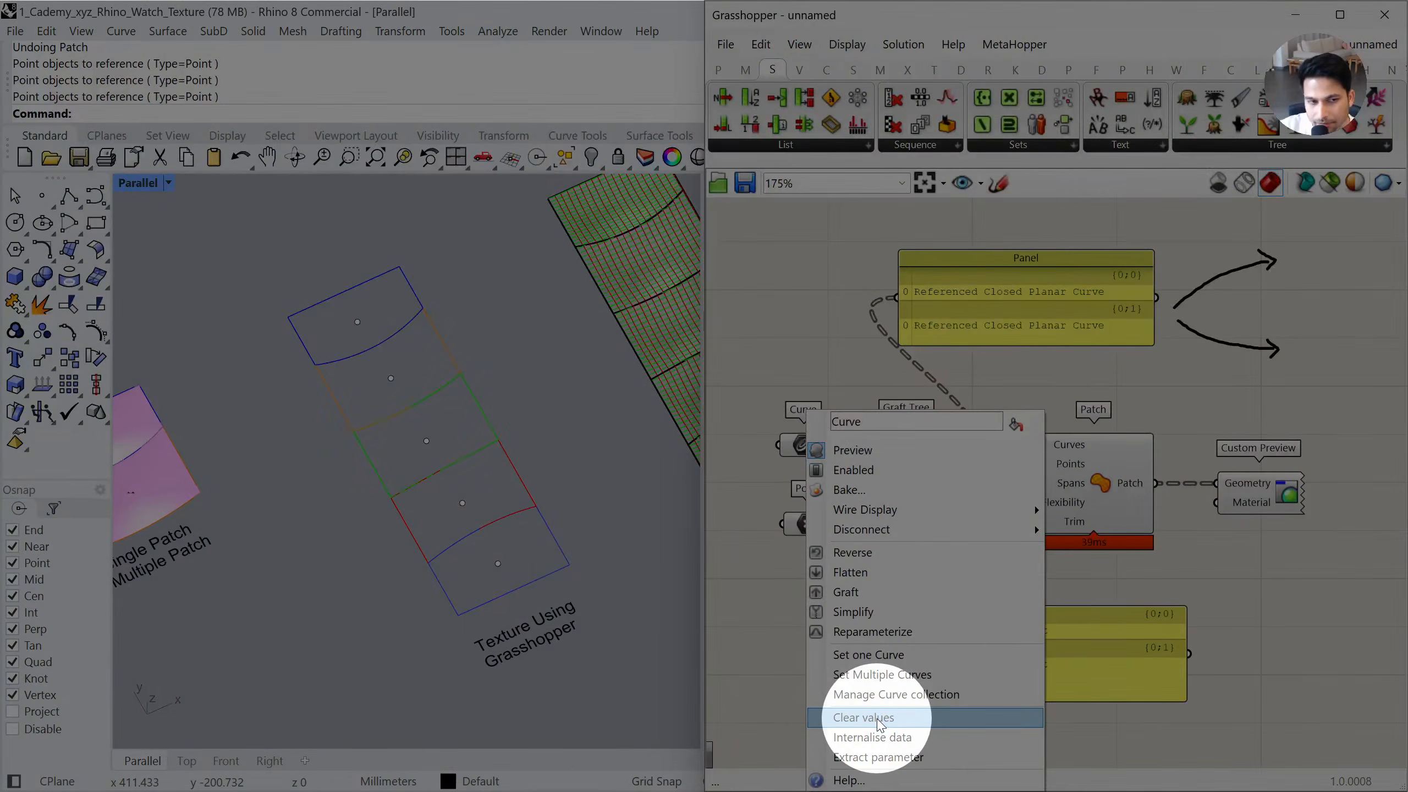
{"action": "left_click", "coordinate": [880, 719]}
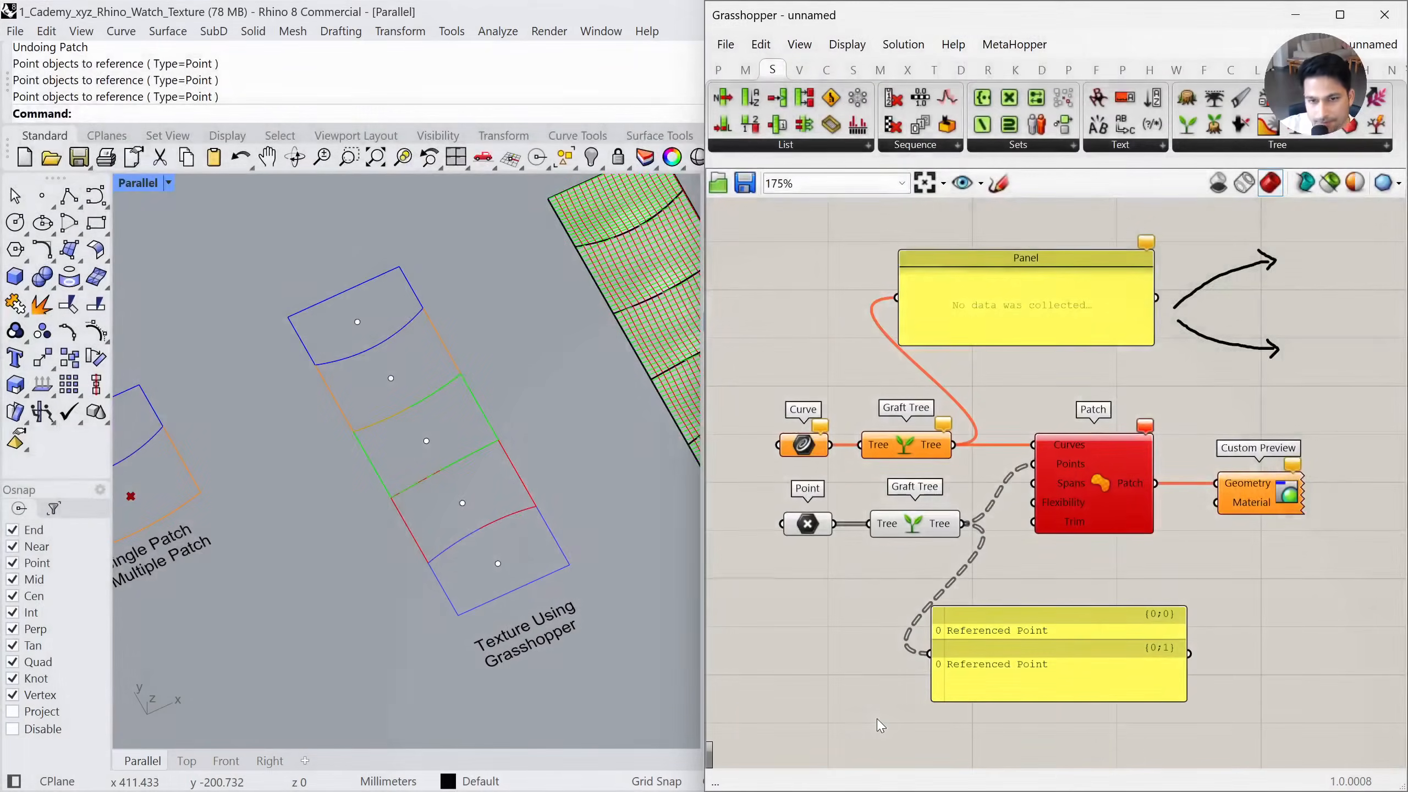
{"action": "right_click", "coordinate": [808, 526]}
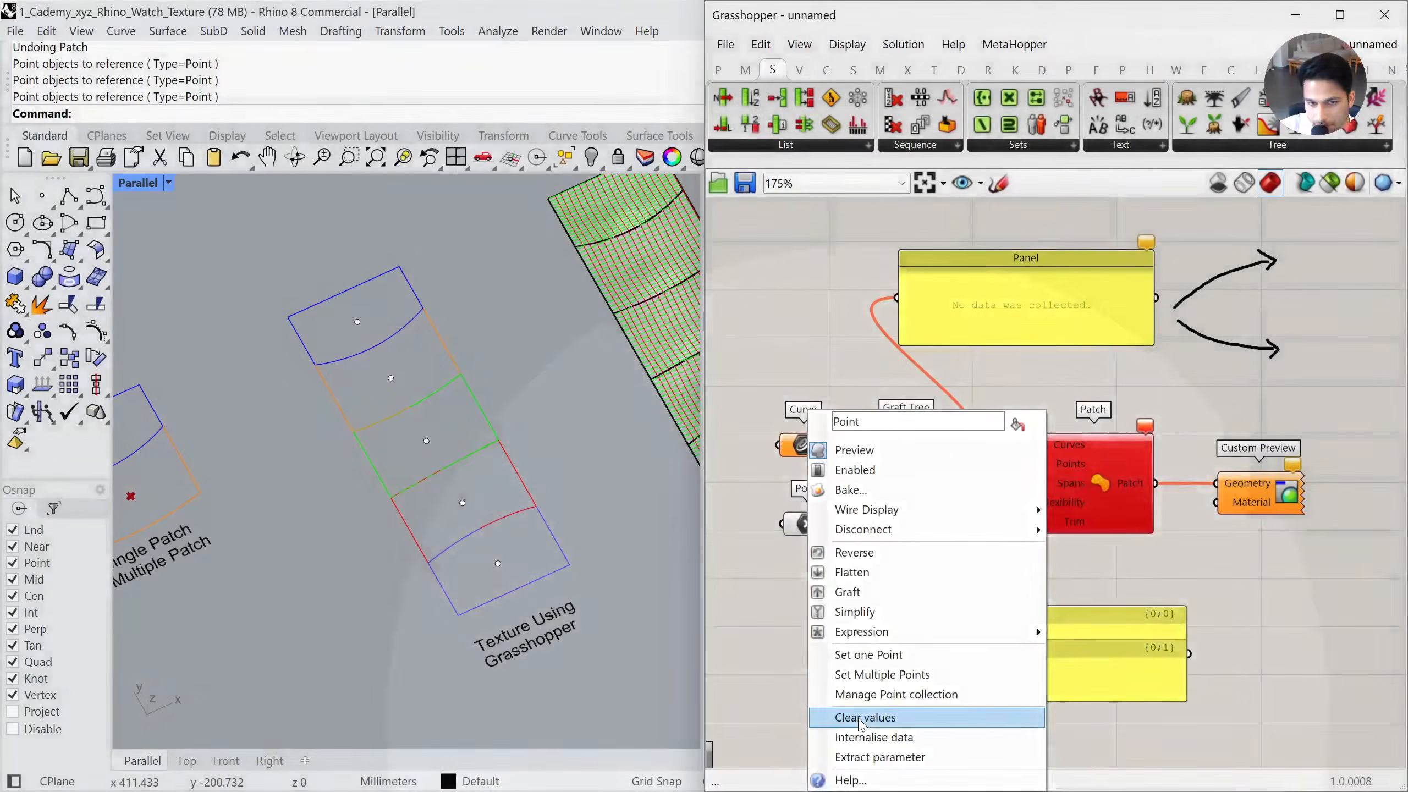
{"action": "left_click", "coordinate": [860, 719]}
Reference the five centroid points of the "Texture Using Grasshopper" strip in the Point parameter, in order along the strip
{"action": "scroll", "coordinate": [554, 510], "scroll_direction": "down", "scroll_amount": 5}
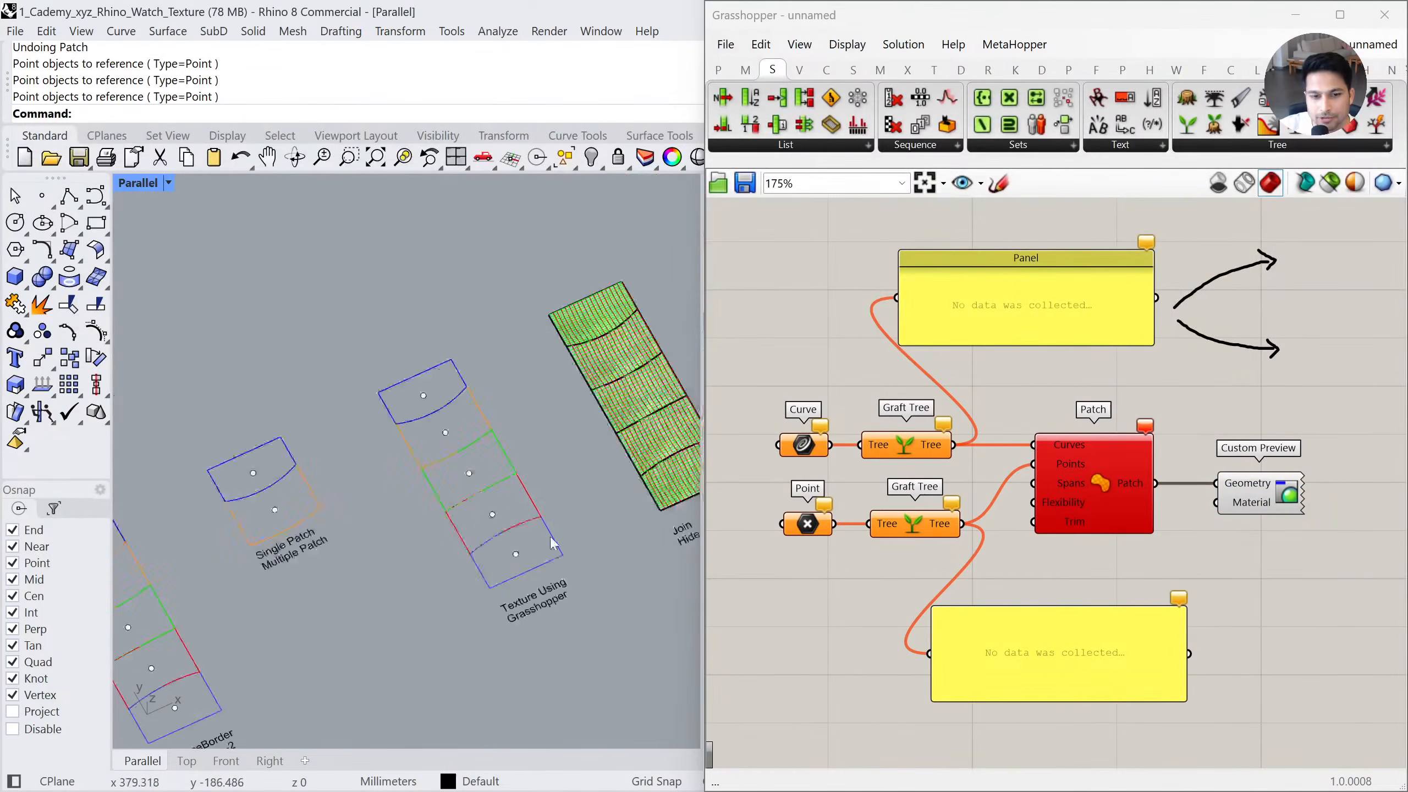
{"action": "scroll", "coordinate": [537, 520], "scroll_direction": "up", "scroll_amount": 5}
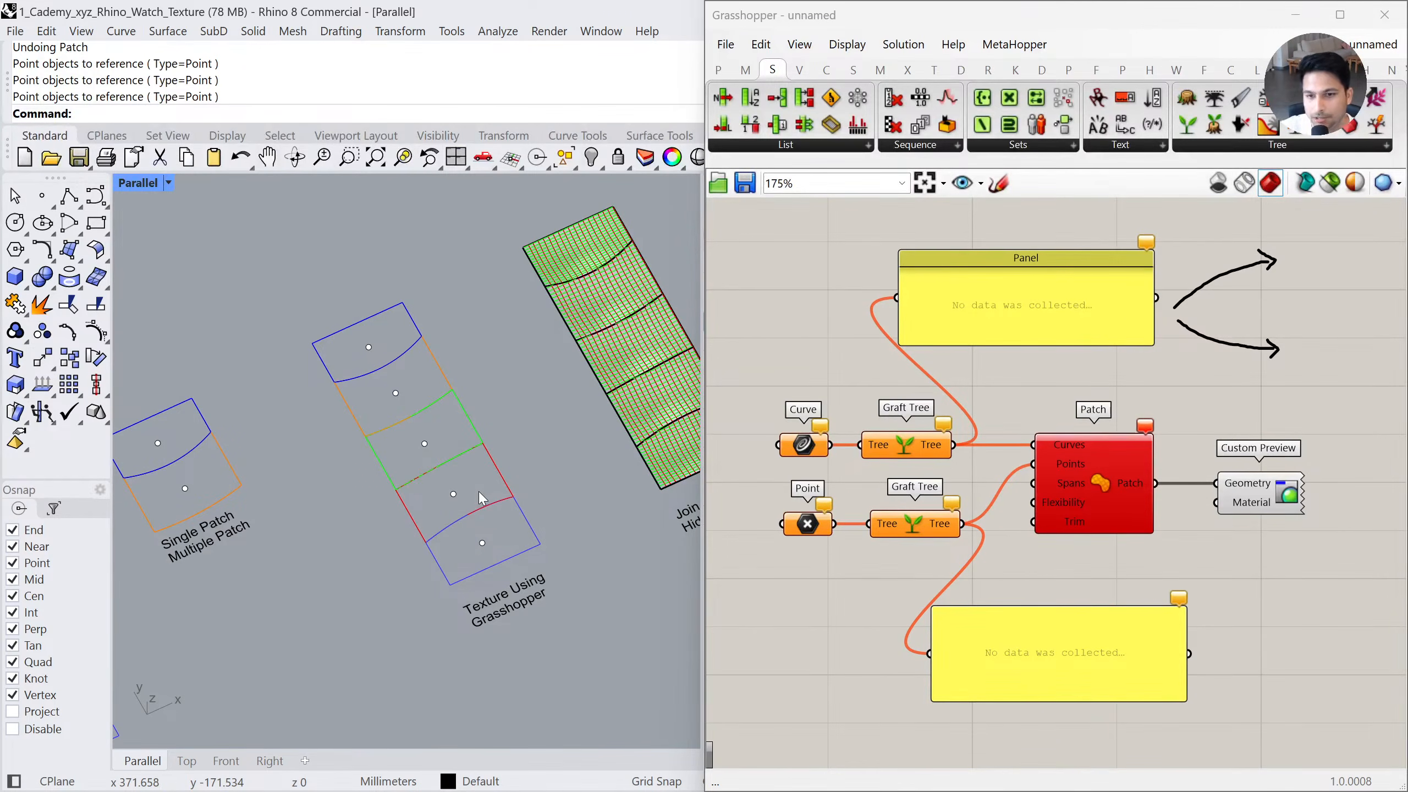
{"action": "left_click", "coordinate": [808, 524]}
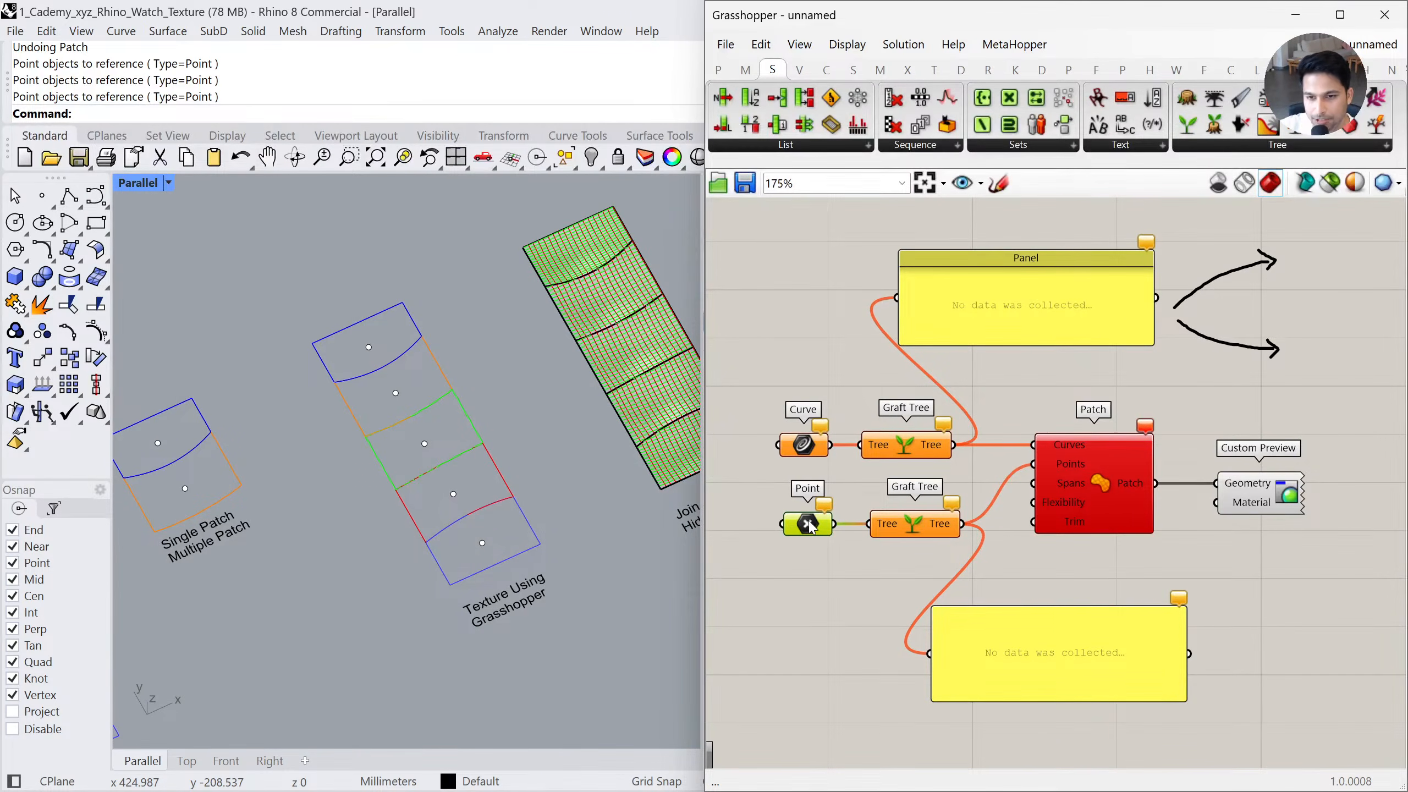
{"action": "right_click", "coordinate": [809, 524]}
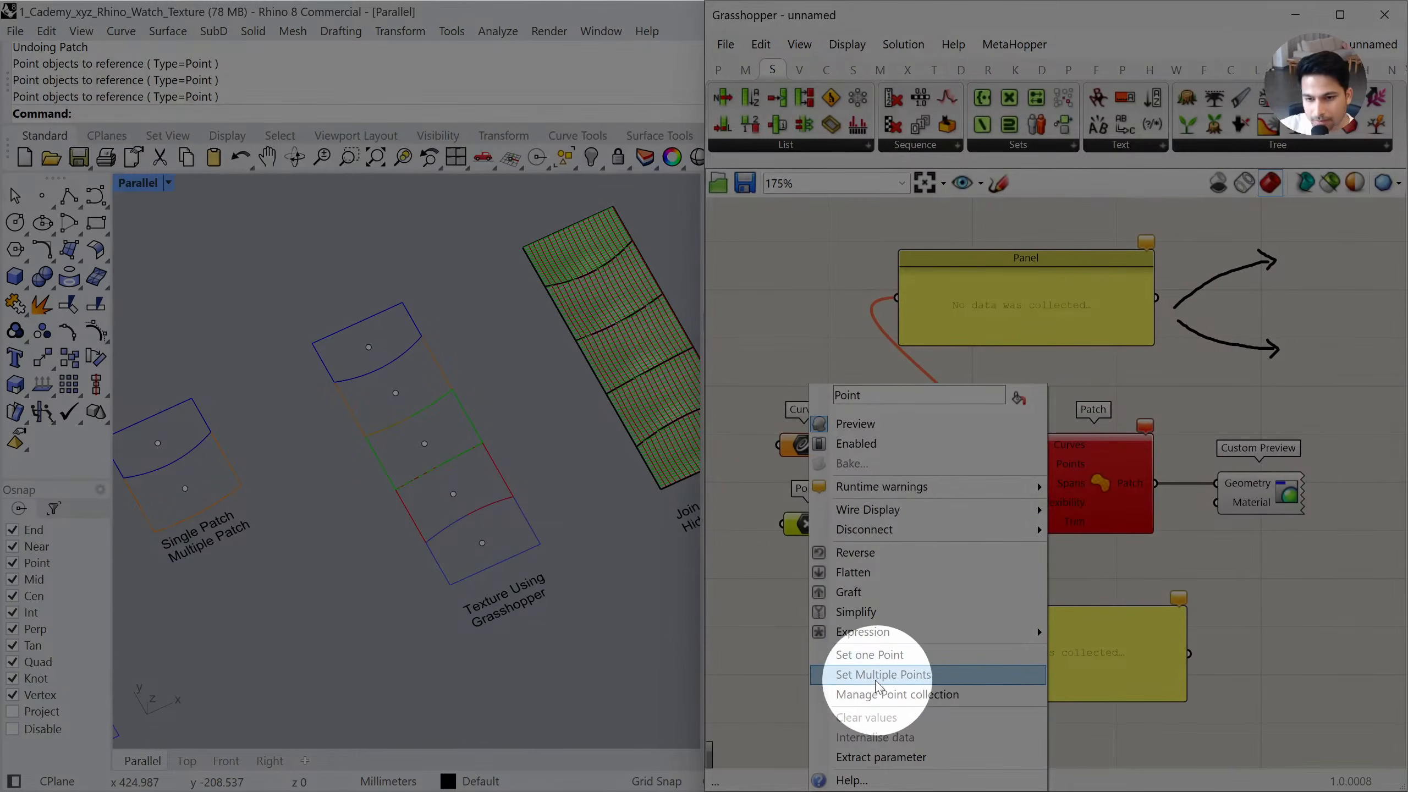
{"action": "left_click", "coordinate": [882, 683]}
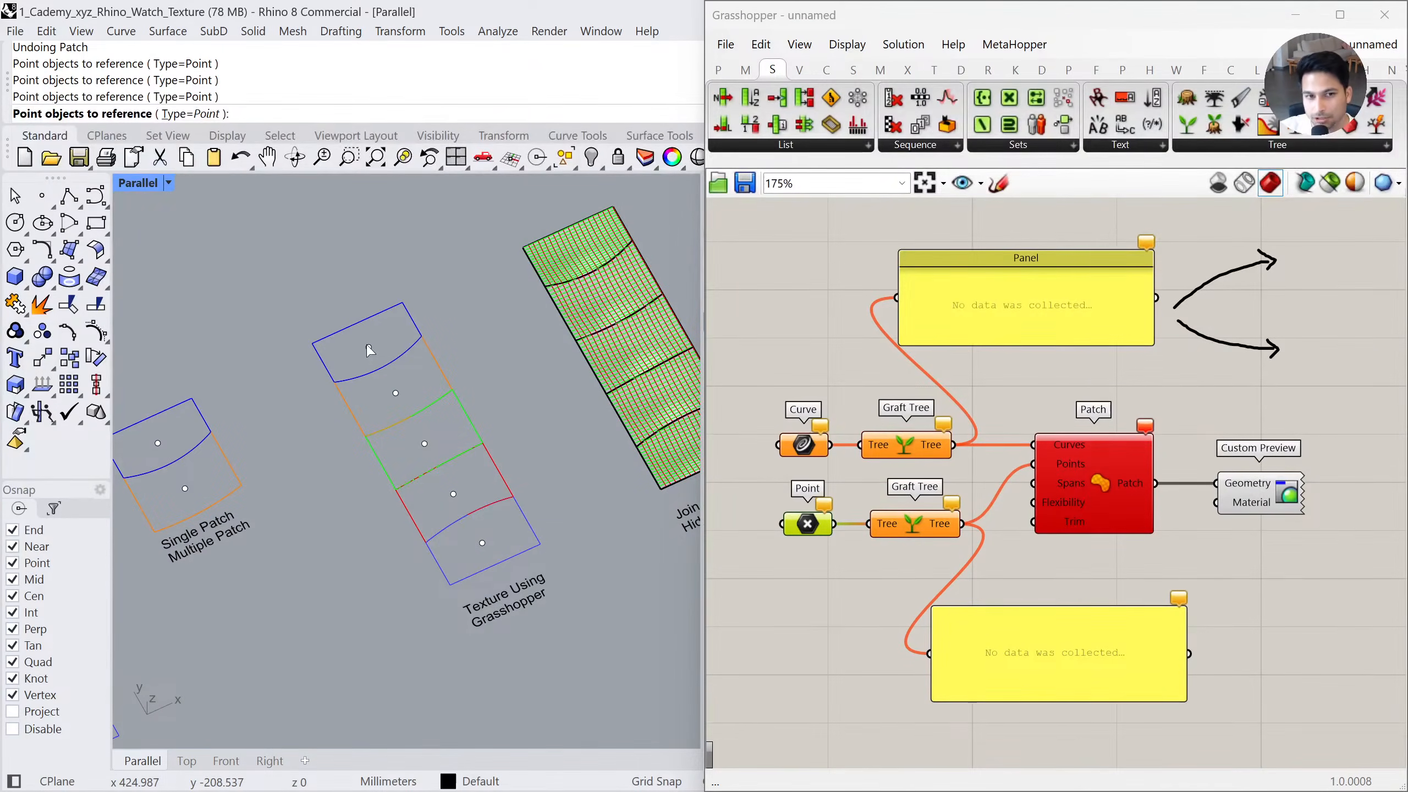
{"action": "left_click", "coordinate": [369, 348]}
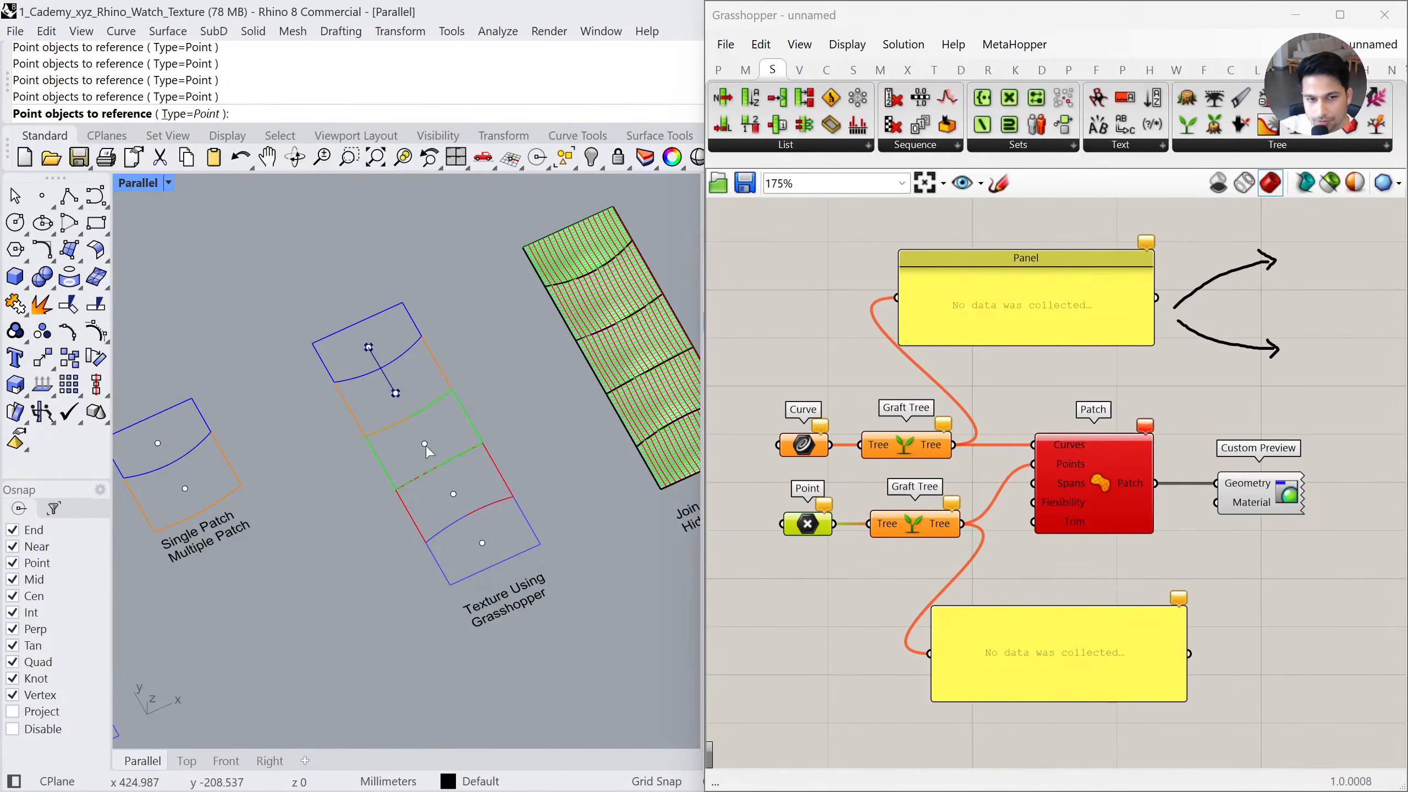
{"action": "left_click", "coordinate": [482, 541]}
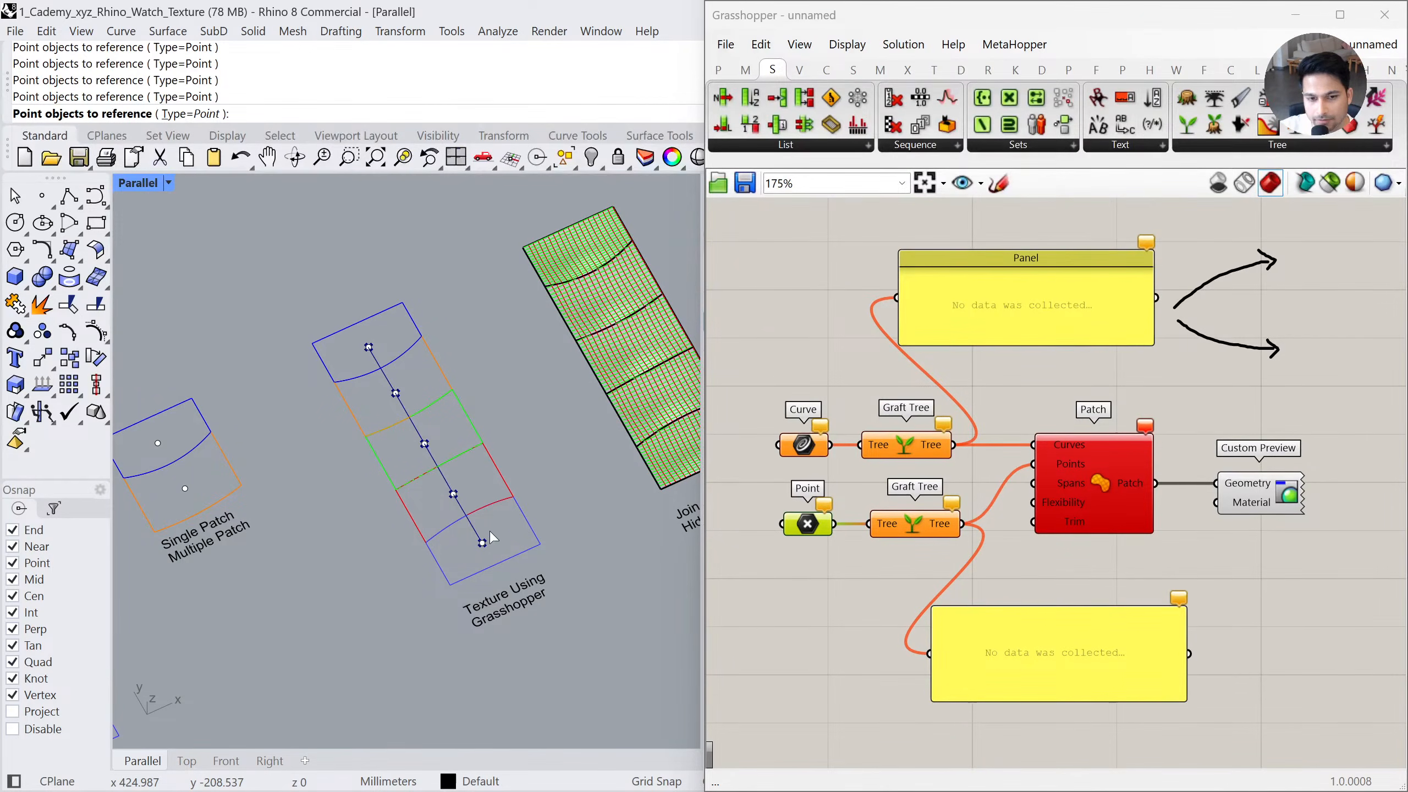
{"action": "key", "text": "Return"}
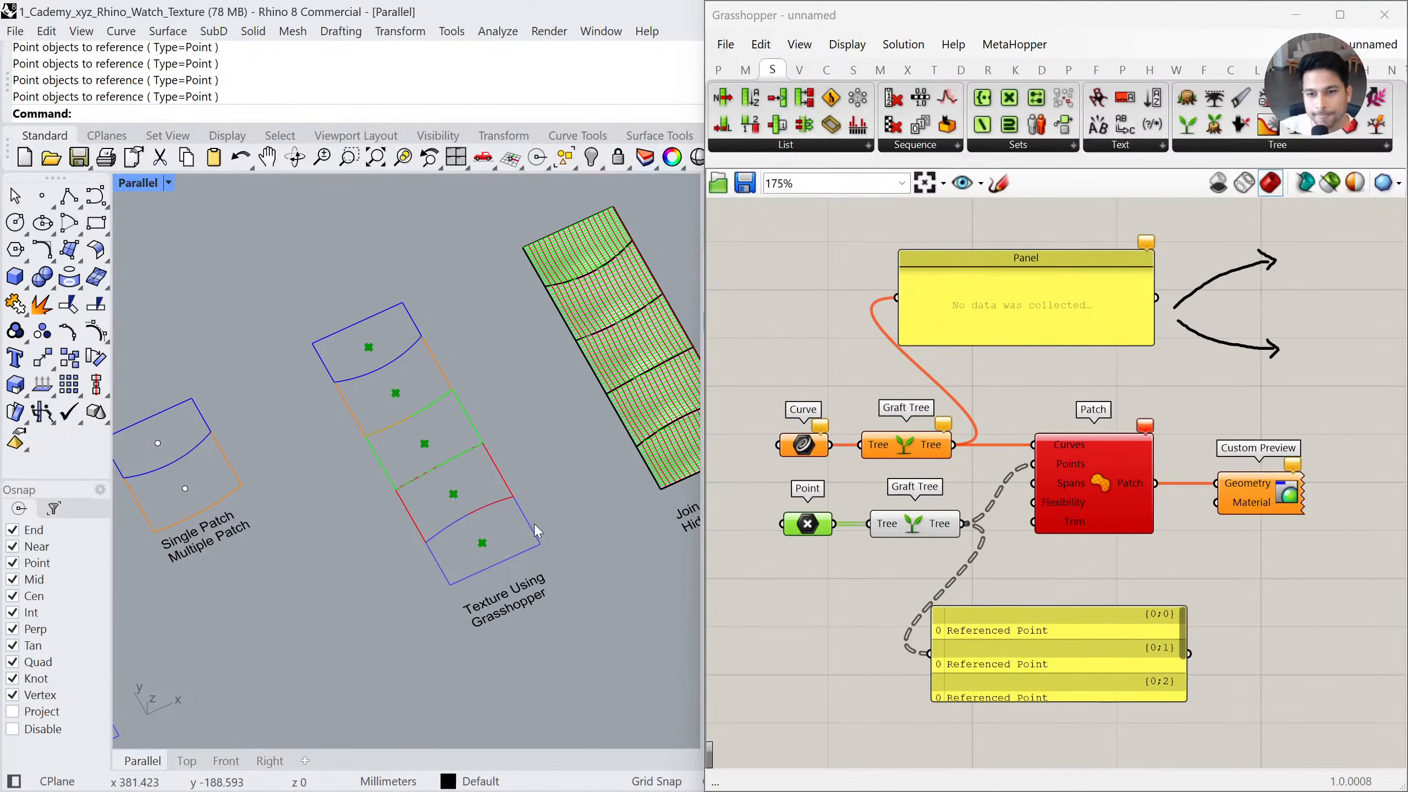
Reference the five closed border curves of the "Texture Using Grasshopper" strip in the Curve parameter, in the same order as the points
{"action": "left_click", "coordinate": [803, 445]}
{"action": "right_click", "coordinate": [803, 445]}
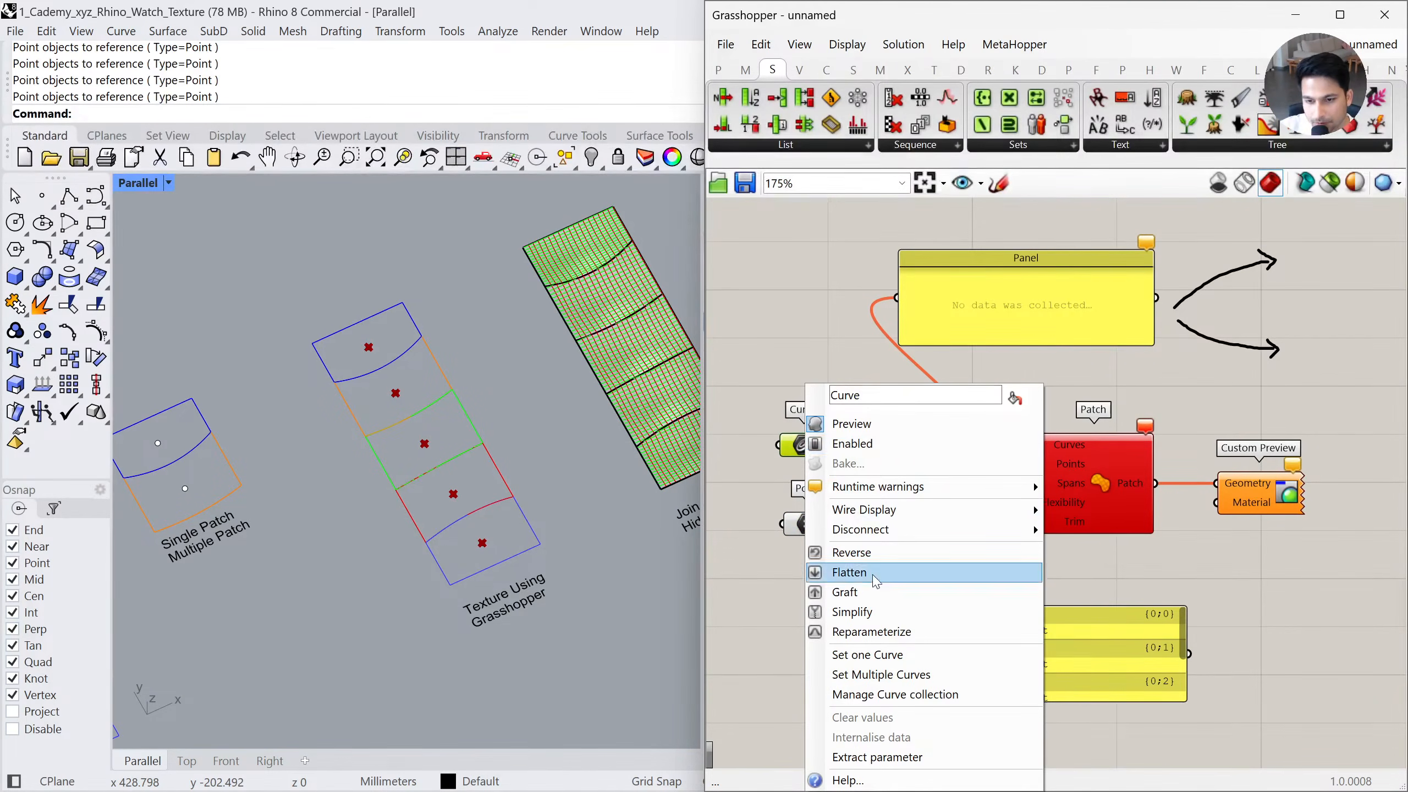
{"action": "left_click", "coordinate": [883, 674]}
{"action": "left_click", "coordinate": [390, 327]}
{"action": "left_click", "coordinate": [447, 382]}
{"action": "left_click", "coordinate": [474, 426]}
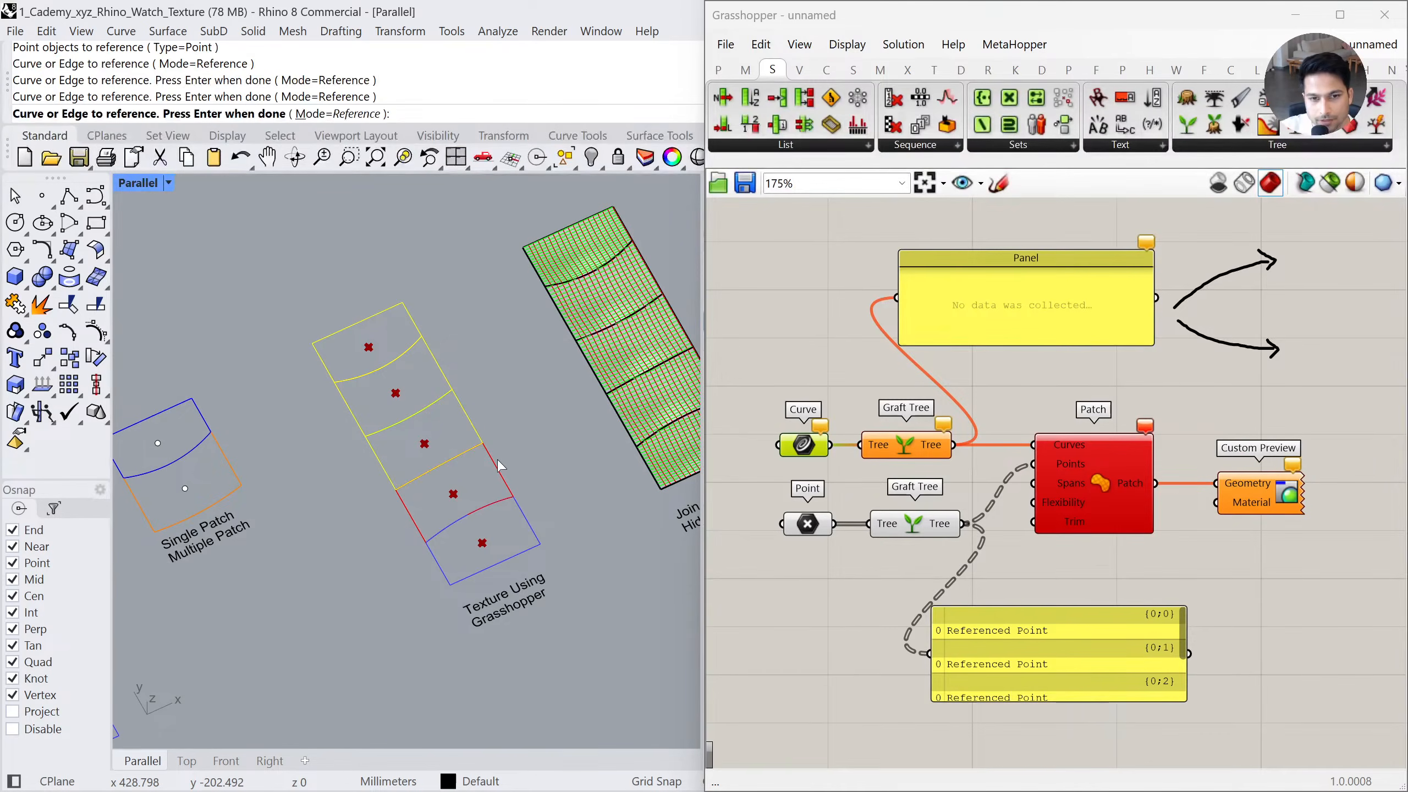
{"action": "left_click", "coordinate": [498, 470]}
{"action": "left_click", "coordinate": [526, 518]}
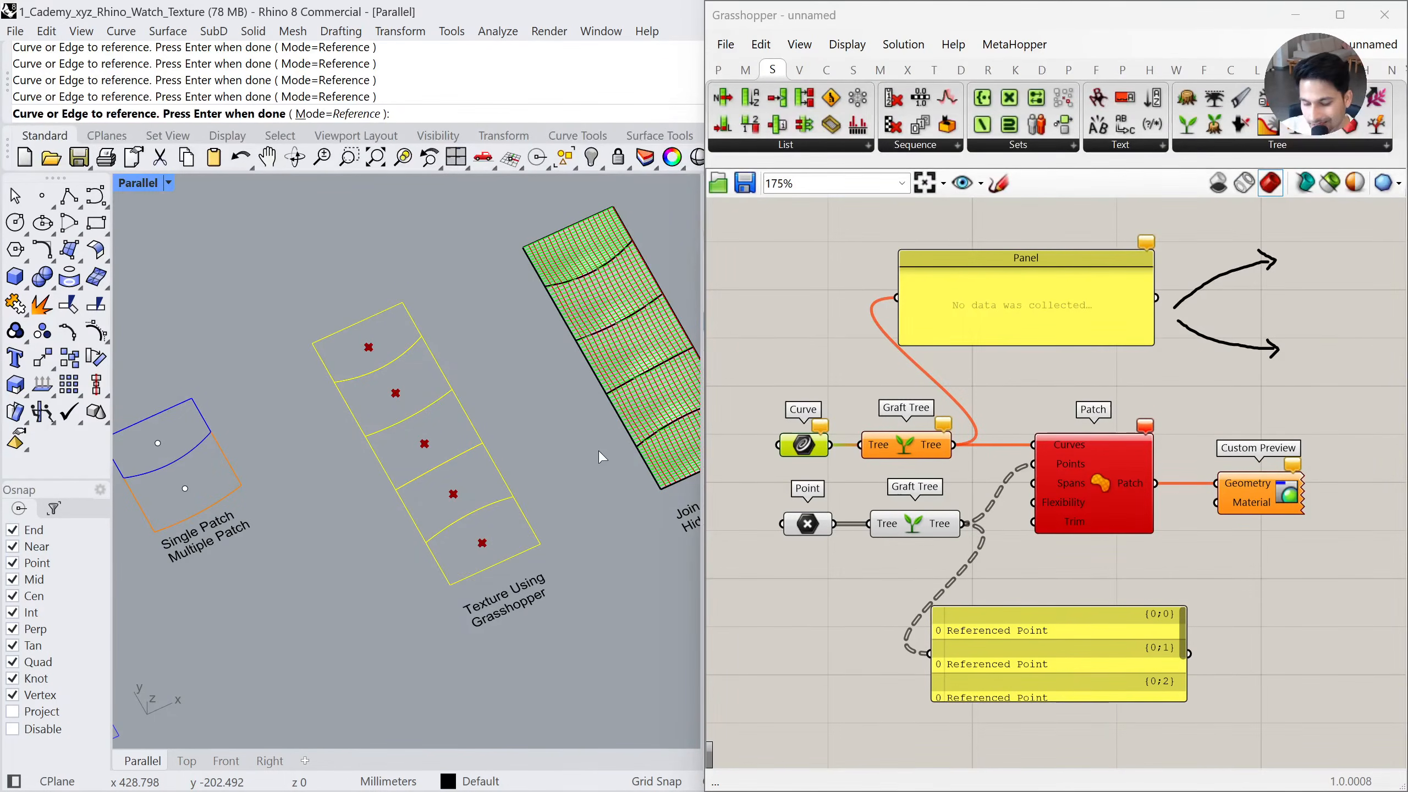
{"action": "key", "text": "Return"}
Inspect the five patches on the "Texture Using Grasshopper" strip and enlarge the curve Panel to show more branches
{"action": "right_click_drag", "start_coordinate": [567, 434], "coordinate": [549, 461]}
{"action": "scroll", "coordinate": [415, 450], "scroll_direction": "up", "scroll_amount": 4}
{"action": "right_click_drag", "start_coordinate": [455, 448], "coordinate": [468, 456]}
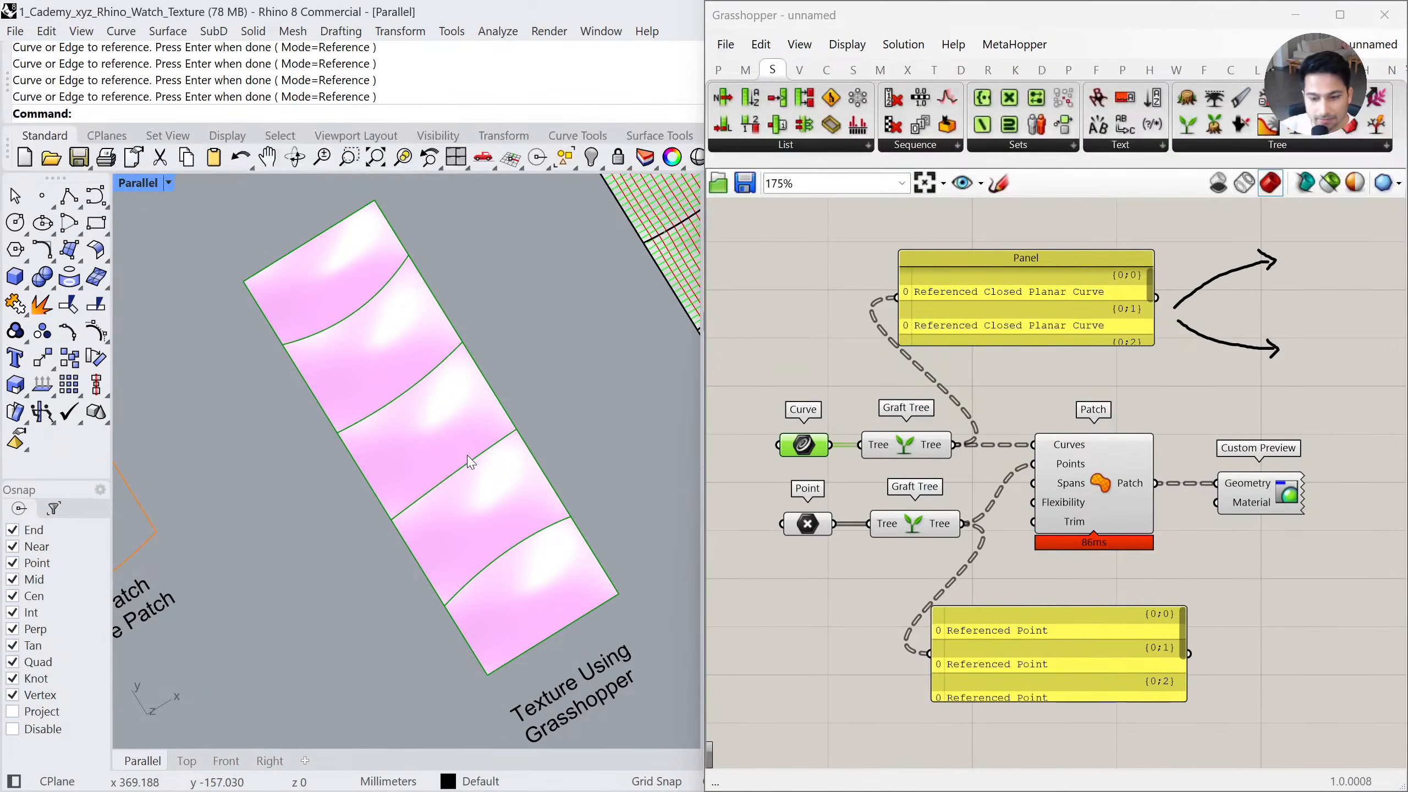
{"action": "right_click_drag", "start_coordinate": [481, 462], "coordinate": [480, 458]}
{"action": "left_click", "coordinate": [1060, 575]}
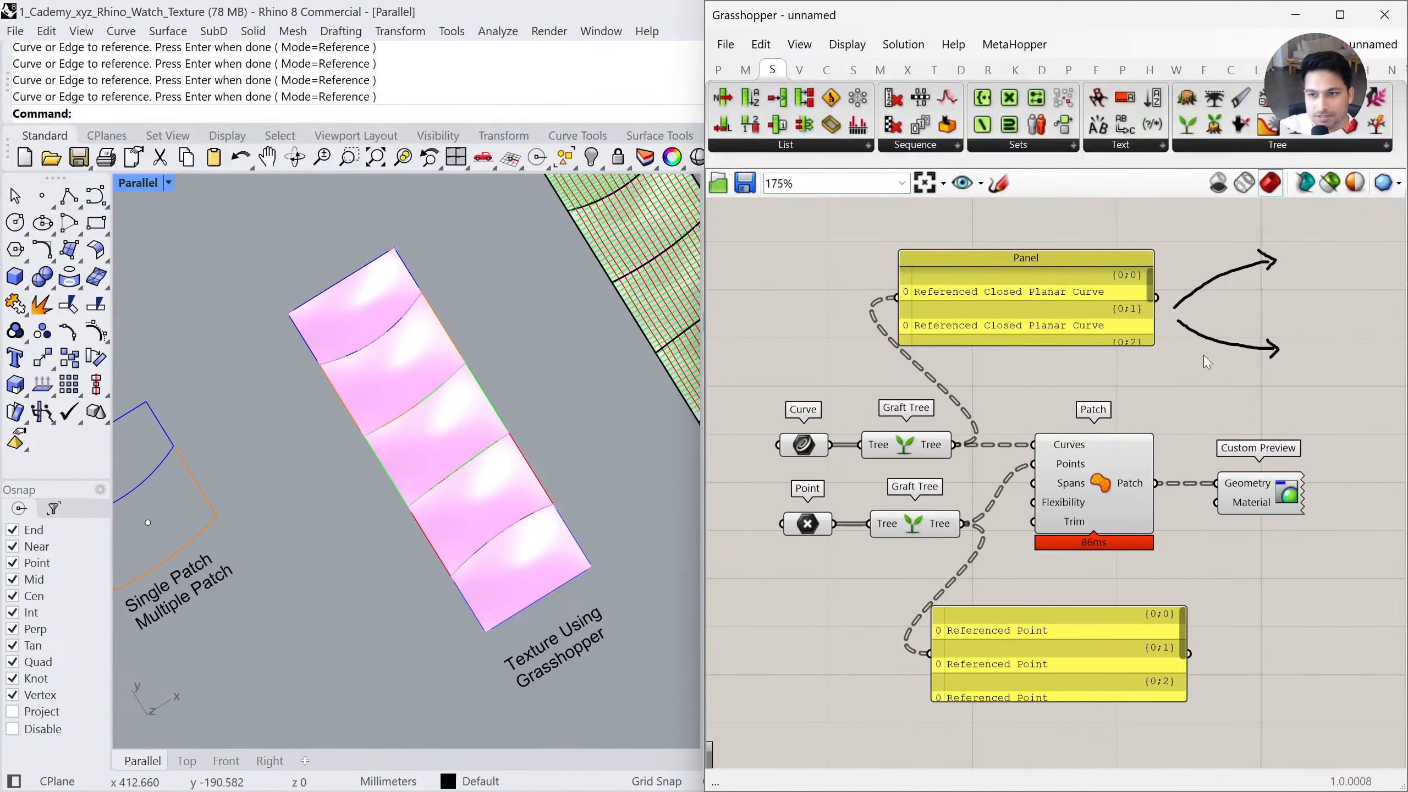
{"action": "mouse_move", "coordinate": [1081, 345]}
{"action": "left_mouse_down"}
{"action": "mouse_move", "coordinate": [1082, 386]}
{"action": "mouse_move", "coordinate": [1083, 372]}
{"action": "left_mouse_up"}
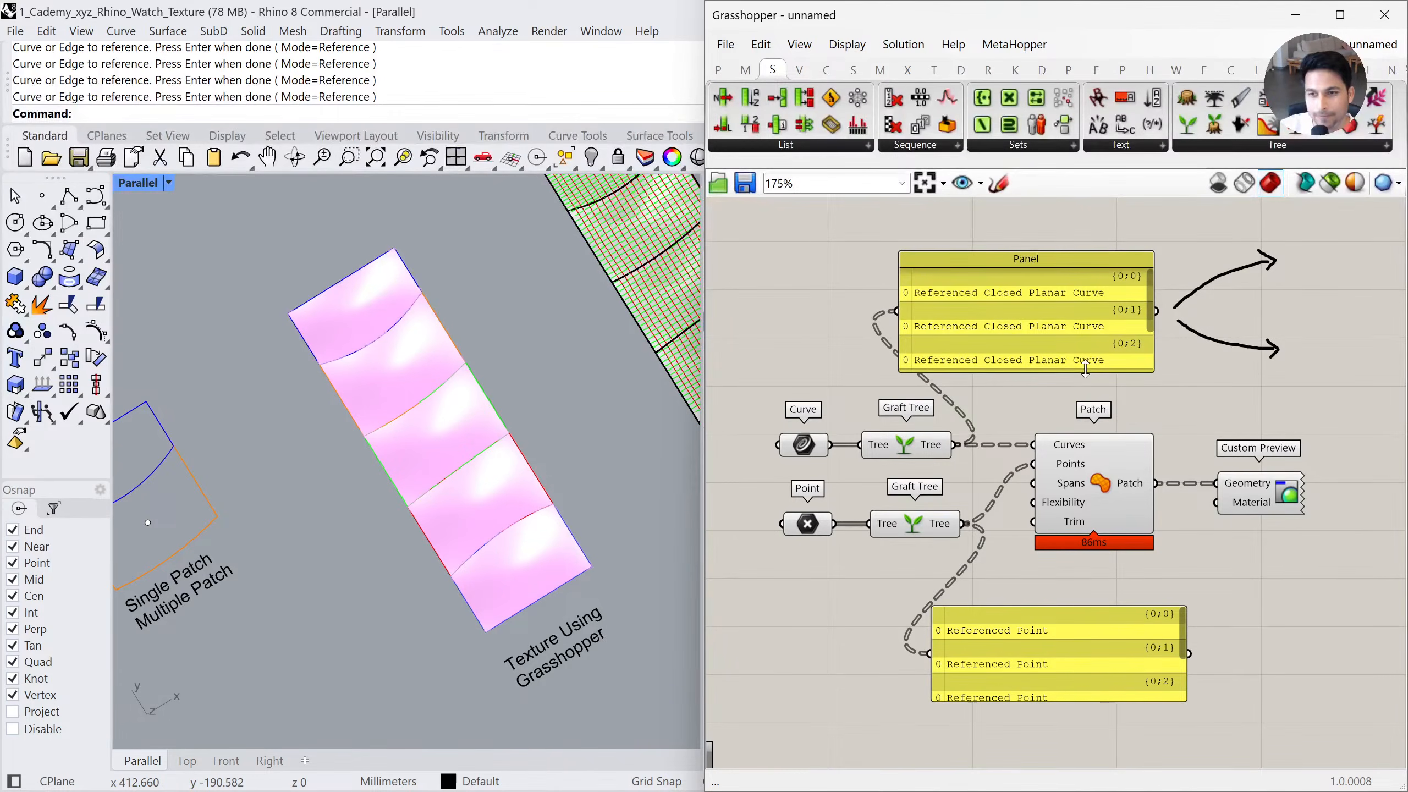
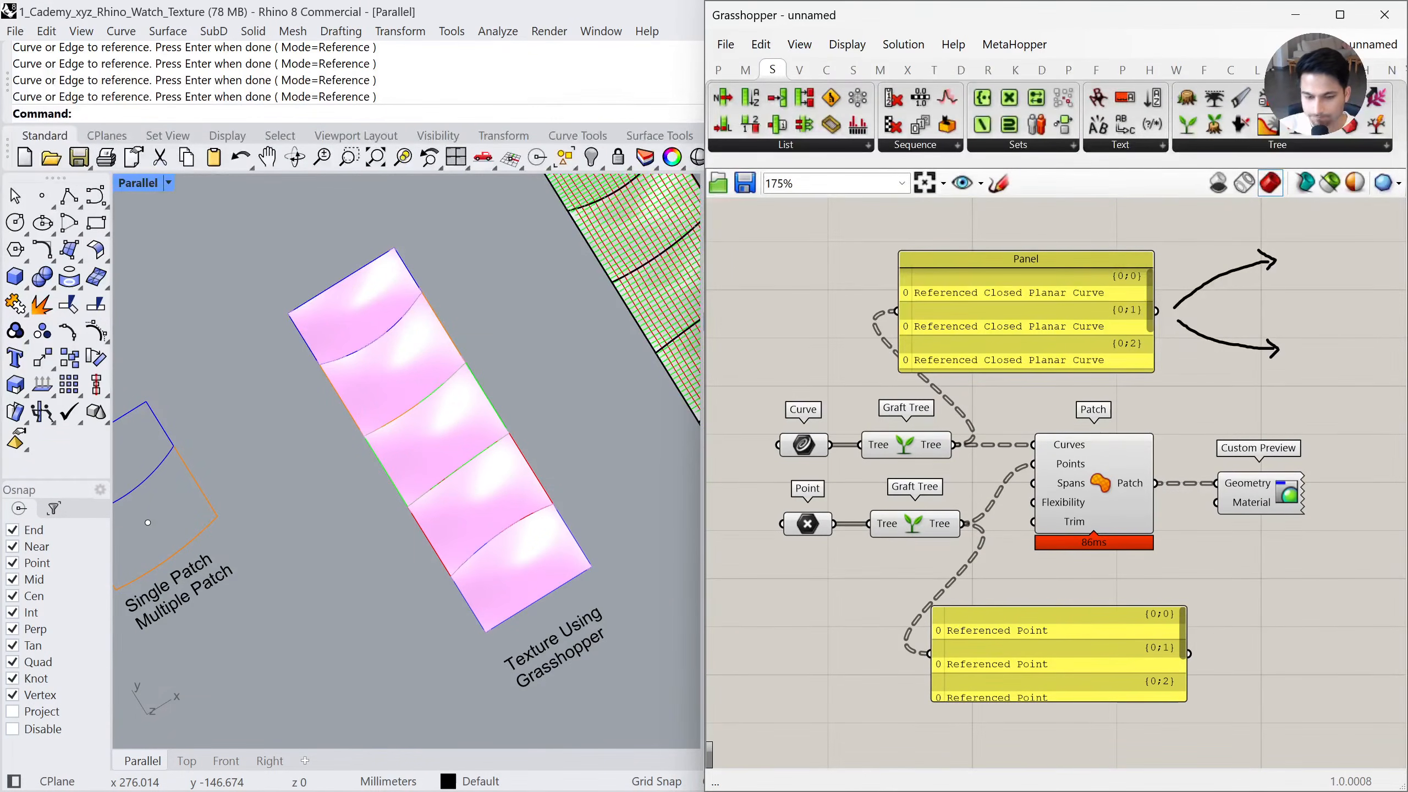
{"action": "scroll", "coordinate": [618, 563], "scroll_direction": "down", "scroll_amount": 3}
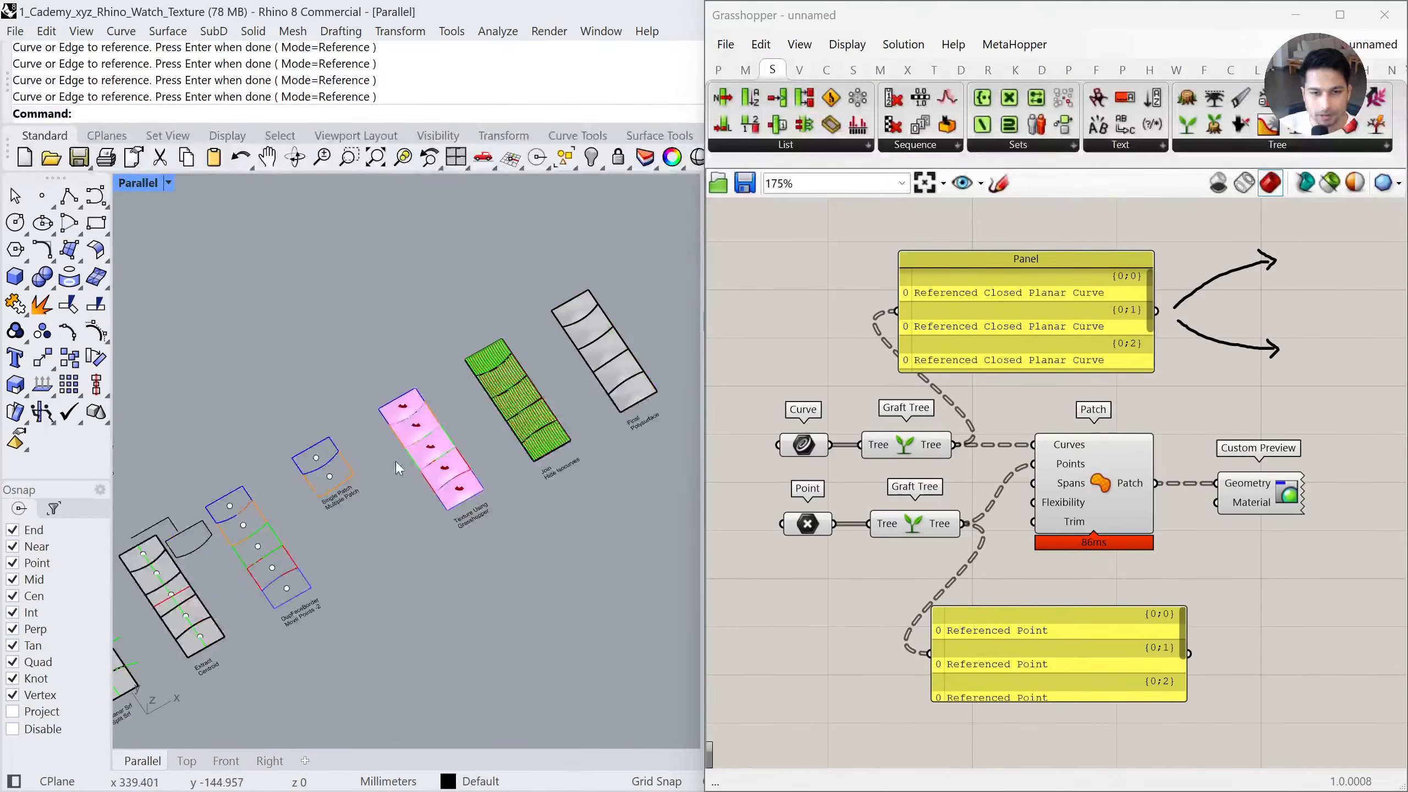
{"action": "scroll", "coordinate": [467, 461], "scroll_direction": "up", "scroll_amount": 5}
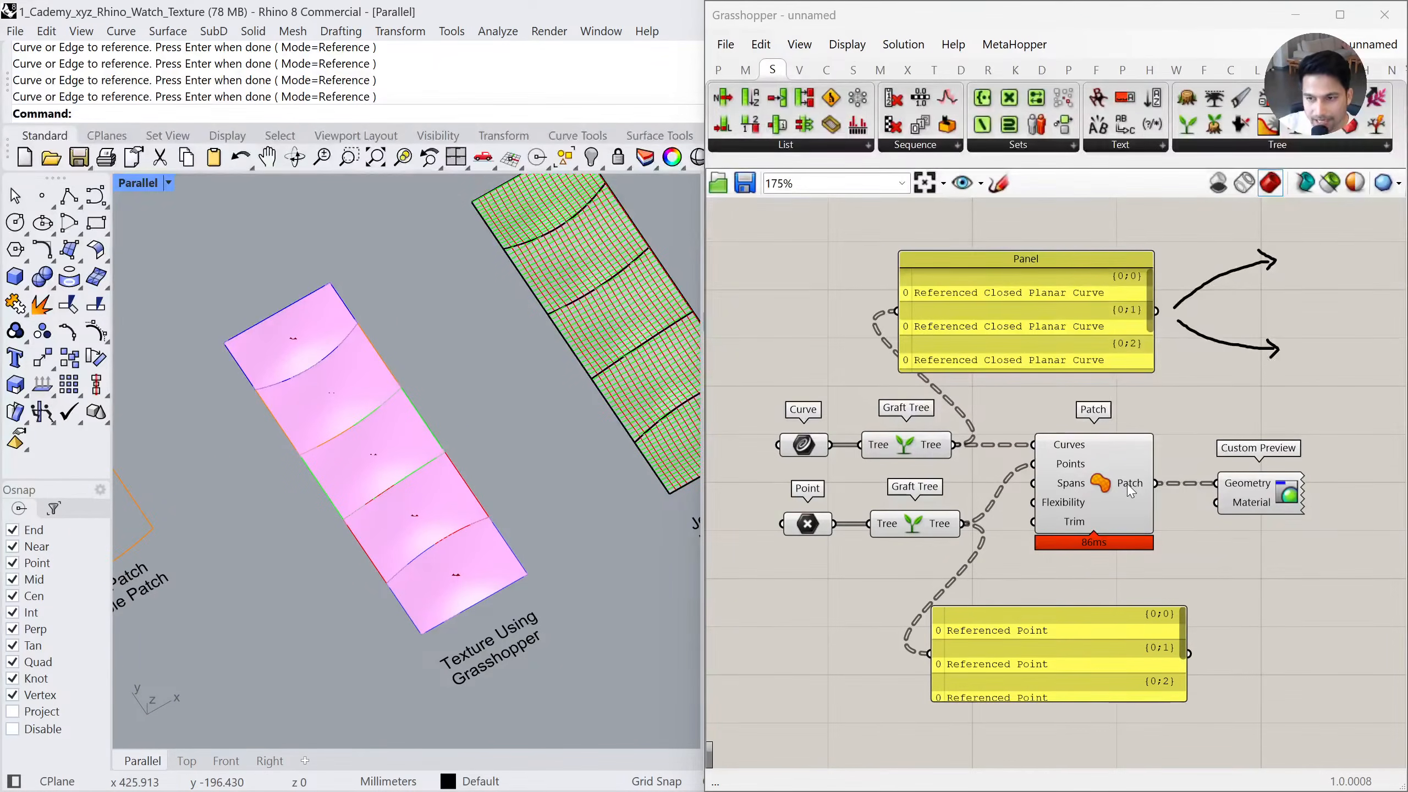
{"action": "mouse_move", "coordinate": [1131, 491]}
{"action": "right_click_drag", "start_coordinate": [293, 401], "coordinate": [302, 417]}
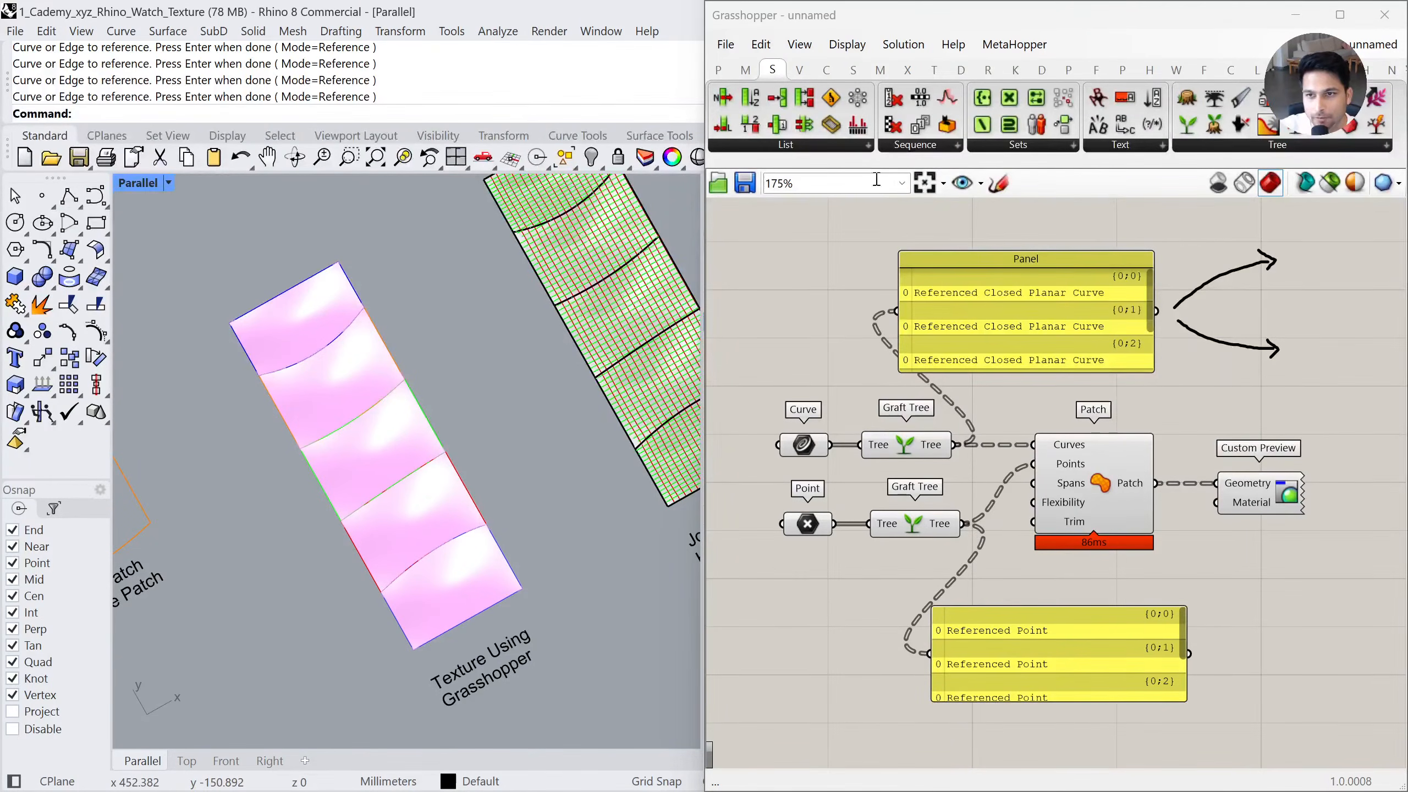
Sketch the word "BAKE" freehand on the empty canvas below Custom Preview
{"action": "left_click", "coordinate": [998, 183]}
{"action": "mouse_move", "coordinate": [1257, 580]}
{"action": "left_mouse_down"}
{"action": "mouse_move", "coordinate": [1258, 603]}
{"action": "mouse_move", "coordinate": [1295, 596]}
{"action": "left_mouse_up"}
{"action": "mouse_move", "coordinate": [1284, 587]}
{"action": "left_mouse_down"}
{"action": "mouse_move", "coordinate": [1302, 597]}
{"action": "mouse_move", "coordinate": [1305, 584]}
{"action": "left_mouse_up"}
{"action": "left_click_drag", "start_coordinate": [1306, 582], "coordinate": [1319, 590]}
{"action": "left_click_drag", "start_coordinate": [1321, 567], "coordinate": [1330, 577]}
{"action": "left_click_drag", "start_coordinate": [1321, 590], "coordinate": [1337, 581]}
{"action": "right_click", "coordinate": [1337, 579]}
{"action": "left_click", "coordinate": [1273, 635]}
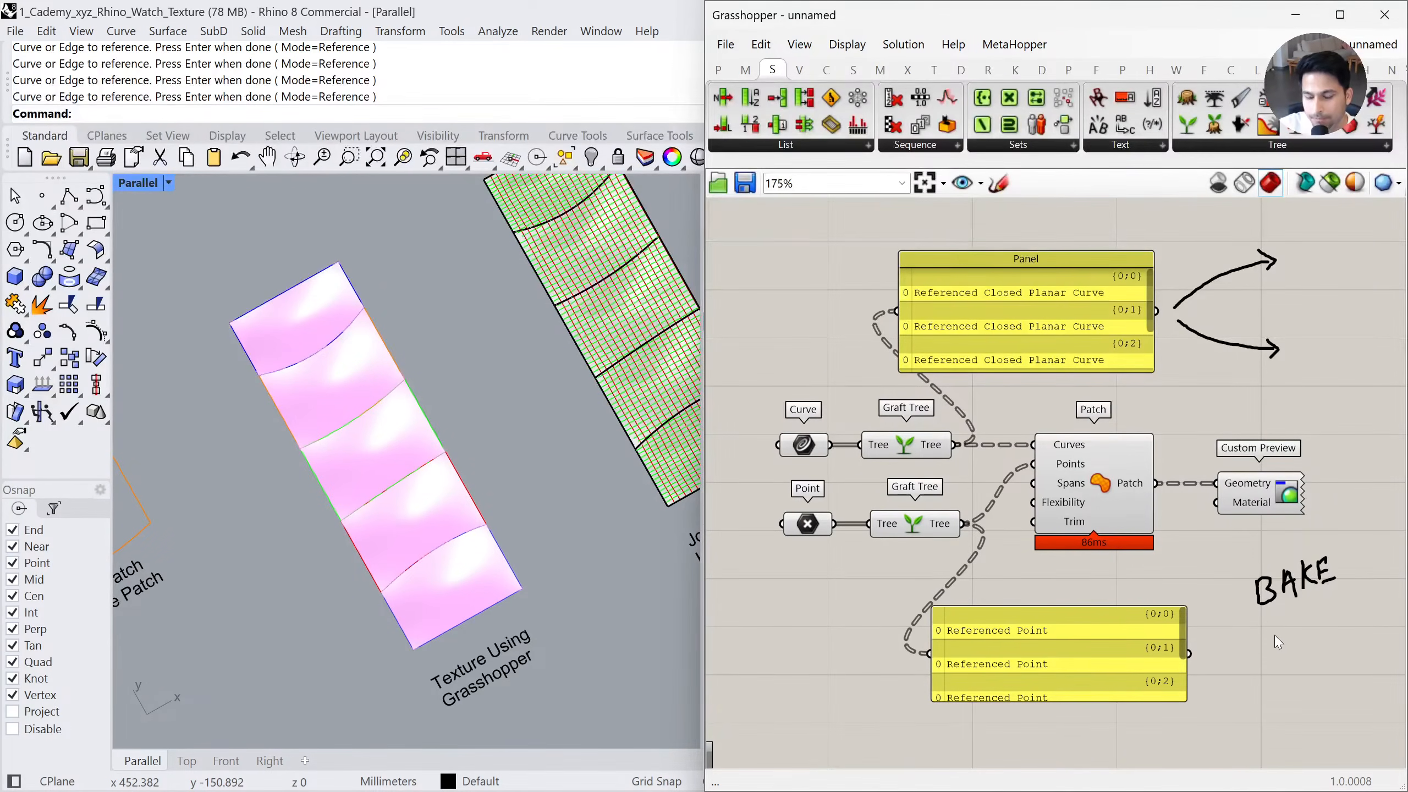
Start baking Patch's output and choose Default as the target layer in the bake attributes
{"action": "right_click", "coordinate": [1132, 490]}
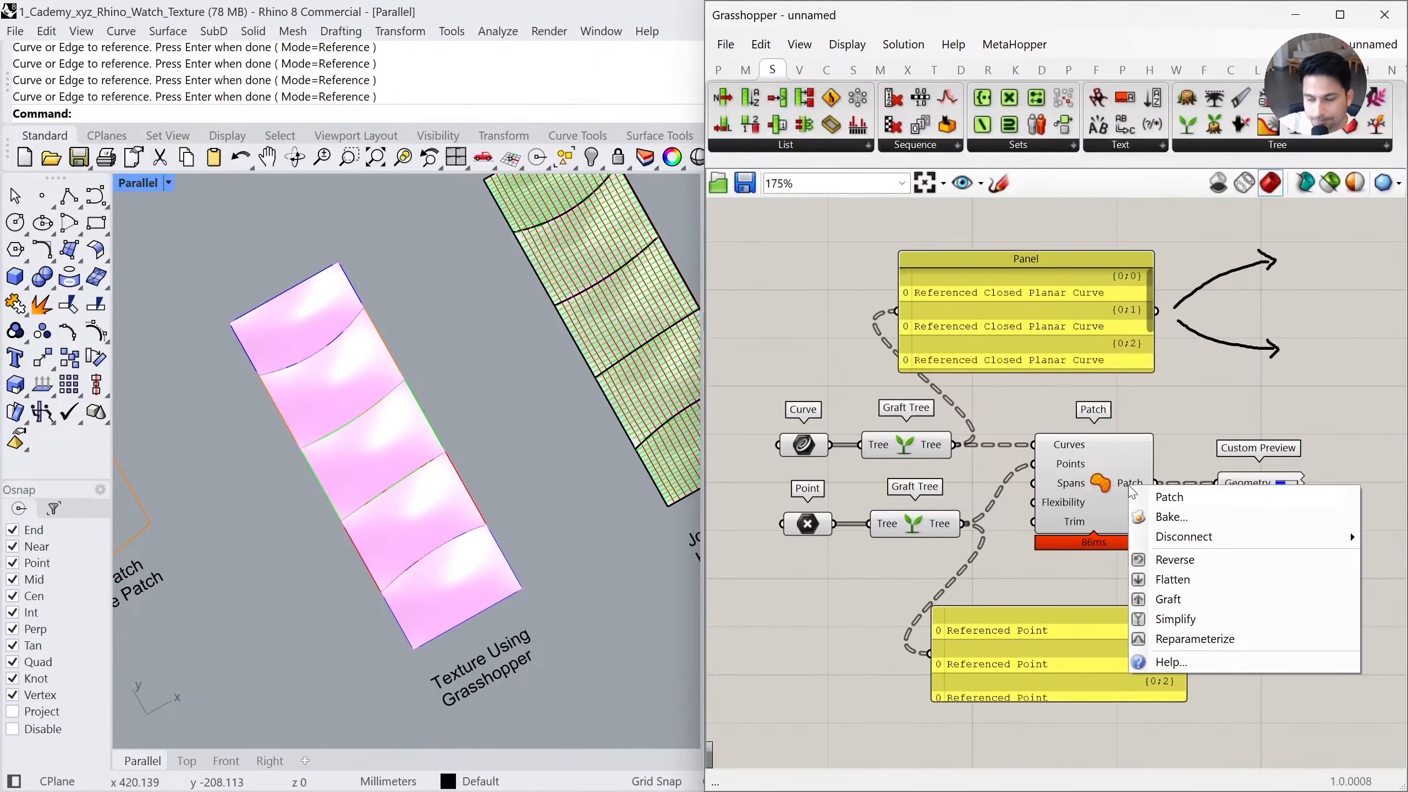
{"action": "left_click", "coordinate": [1159, 518]}
{"action": "left_click_drag", "start_coordinate": [1000, 248], "coordinate": [946, 236]}
{"action": "left_click", "coordinate": [964, 286]}
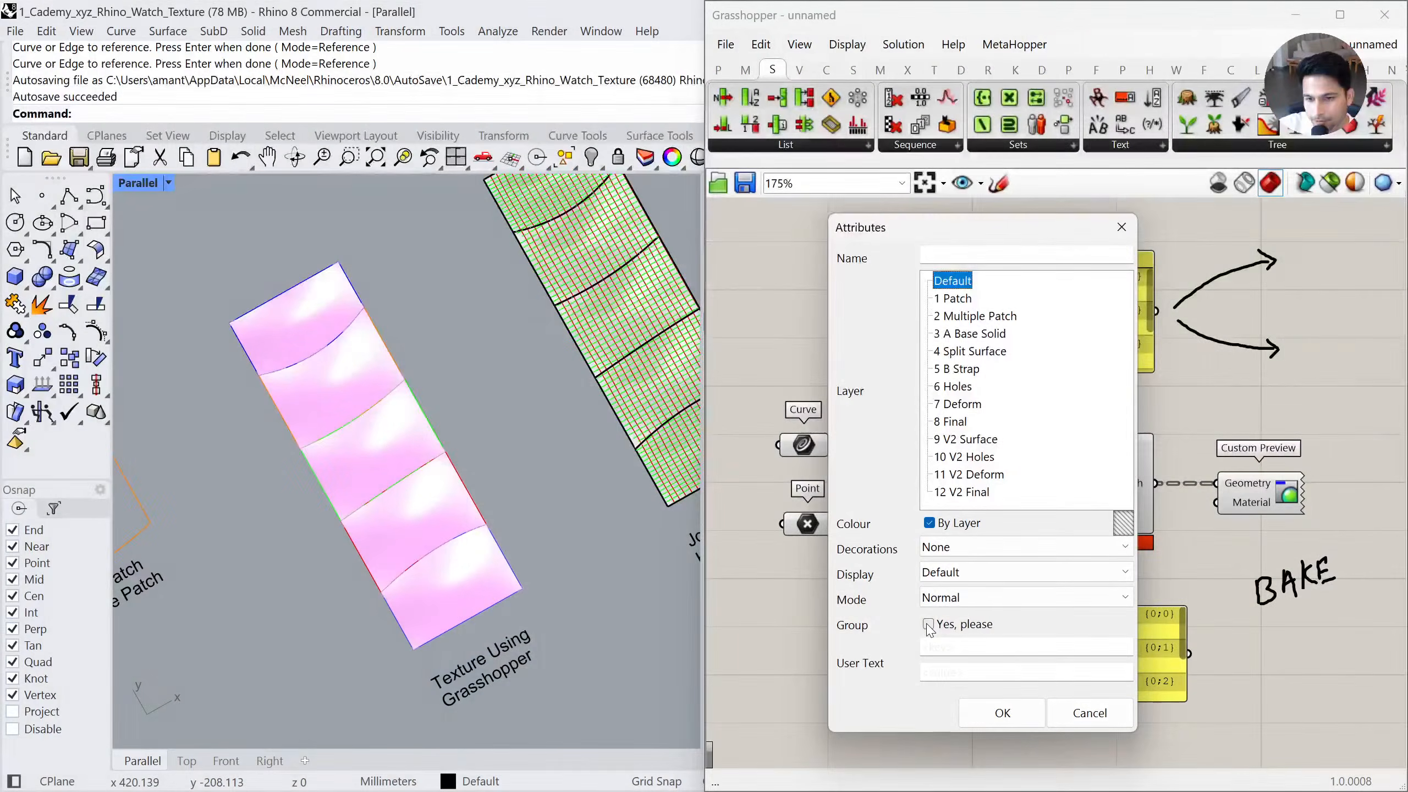
Bake the patch surfaces to the Default layer as one group and move the baked copy beside the previewed strip
{"action": "left_click", "coordinate": [929, 624]}
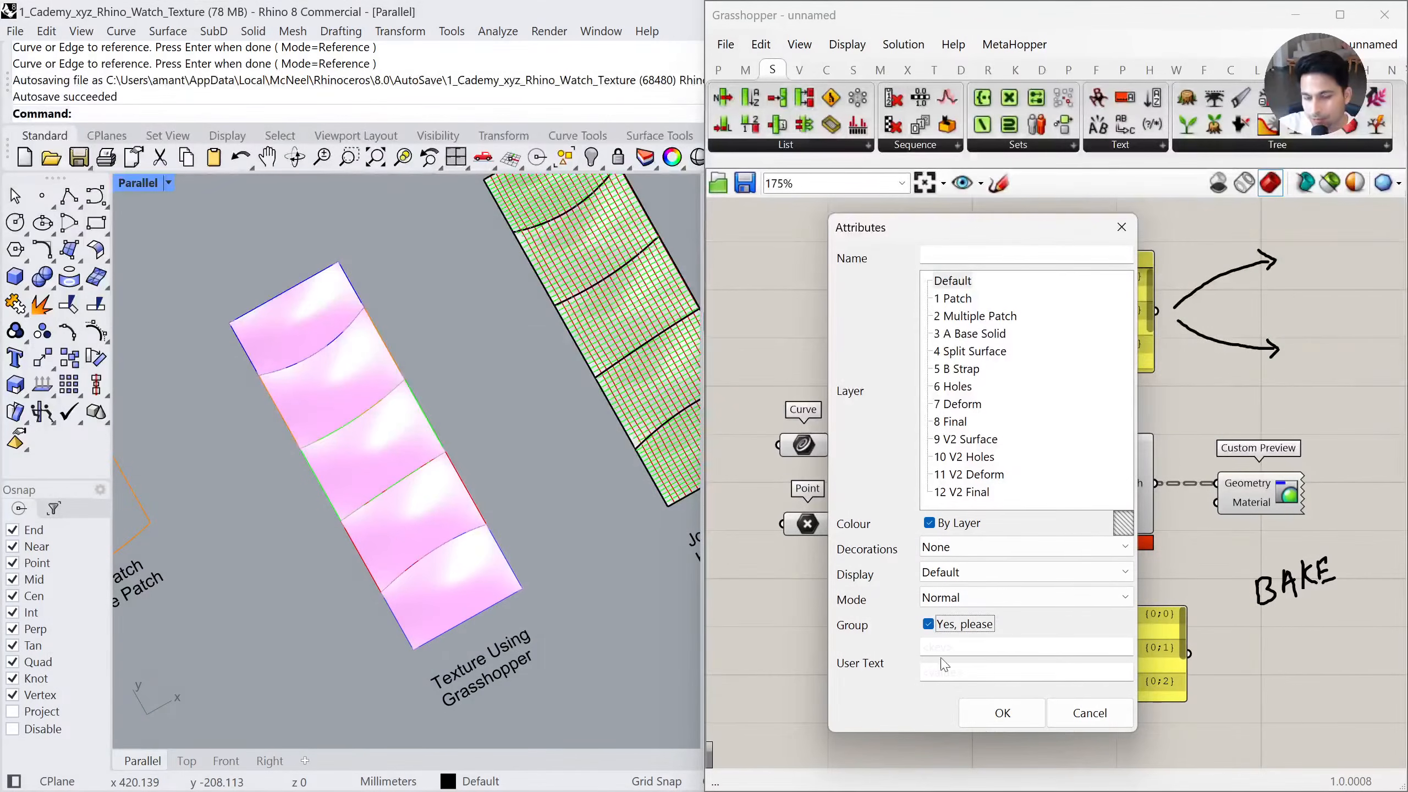
{"action": "left_click", "coordinate": [999, 713]}
{"action": "scroll", "coordinate": [349, 551], "scroll_direction": "down", "scroll_amount": 2}
{"action": "left_click_drag", "start_coordinate": [362, 502], "coordinate": [454, 502]}
{"action": "left_click", "coordinate": [415, 253]}
Try to join the five baked surfaces, and delete the baked group
{"action": "right_click_drag", "start_coordinate": [477, 538], "coordinate": [471, 482]}
{"action": "scroll", "coordinate": [463, 502], "scroll_direction": "up", "scroll_amount": 5}
{"action": "left_click", "coordinate": [556, 622]}
{"action": "left_click", "coordinate": [469, 507]}
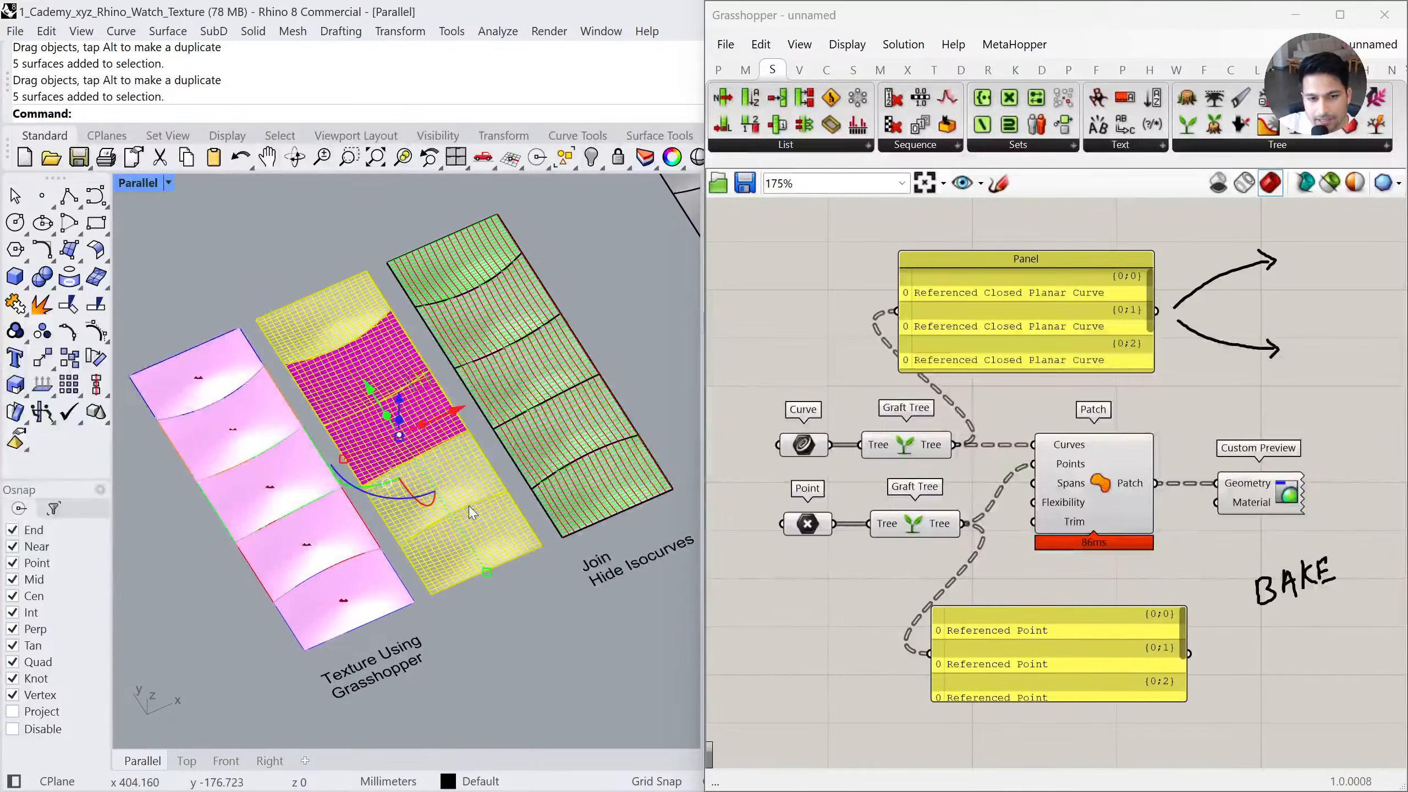
{"action": "left_click", "coordinate": [16, 305]}
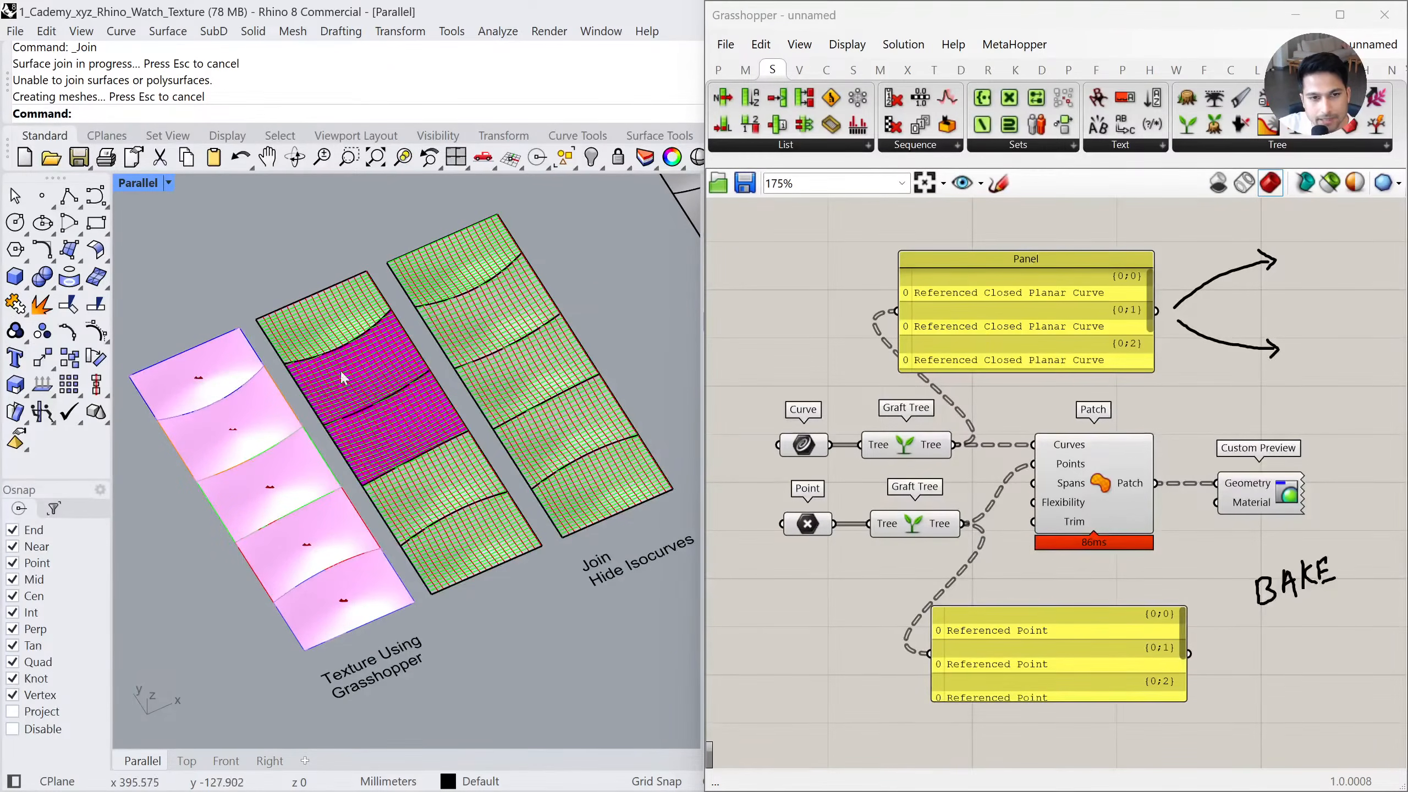
{"action": "left_click", "coordinate": [416, 475]}
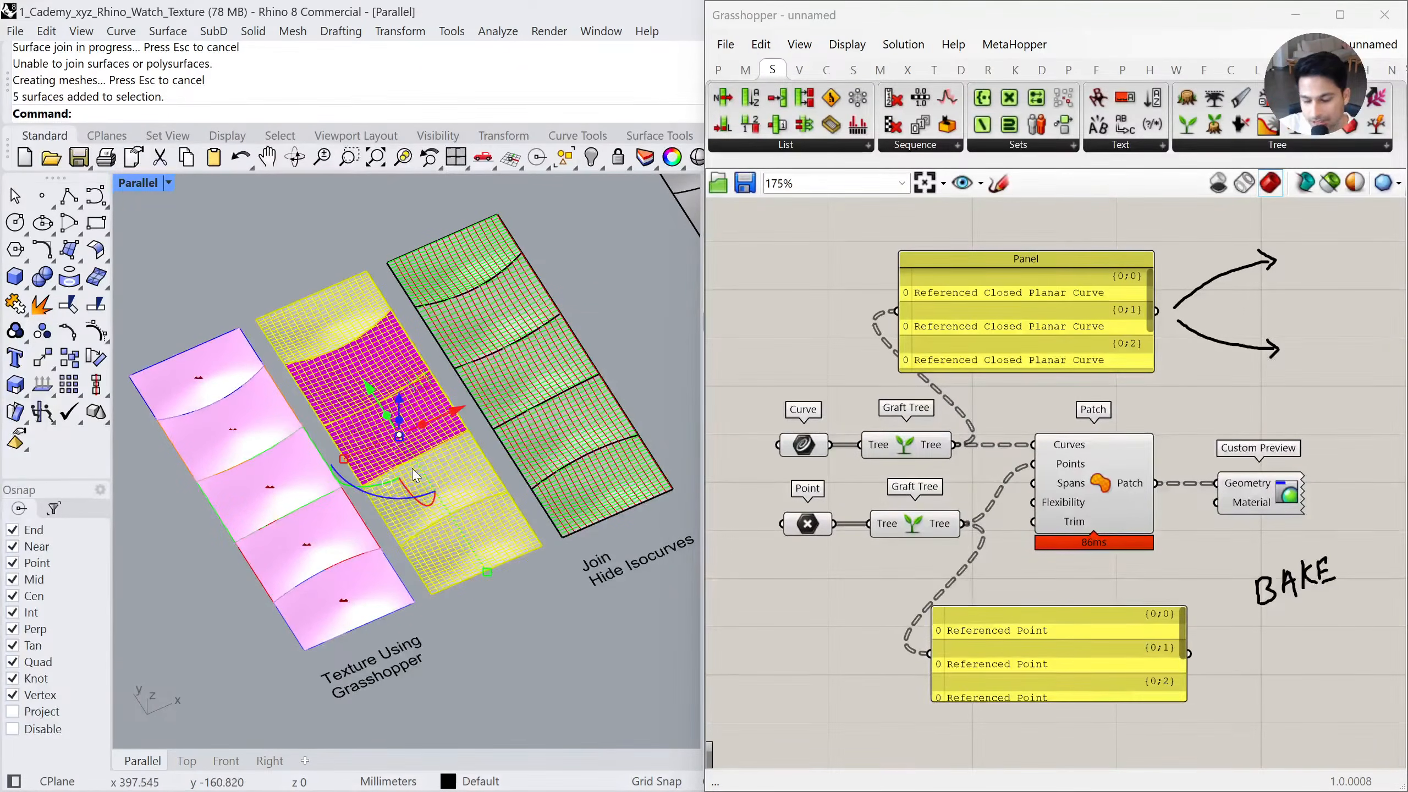
{"action": "key", "text": "Delete"}
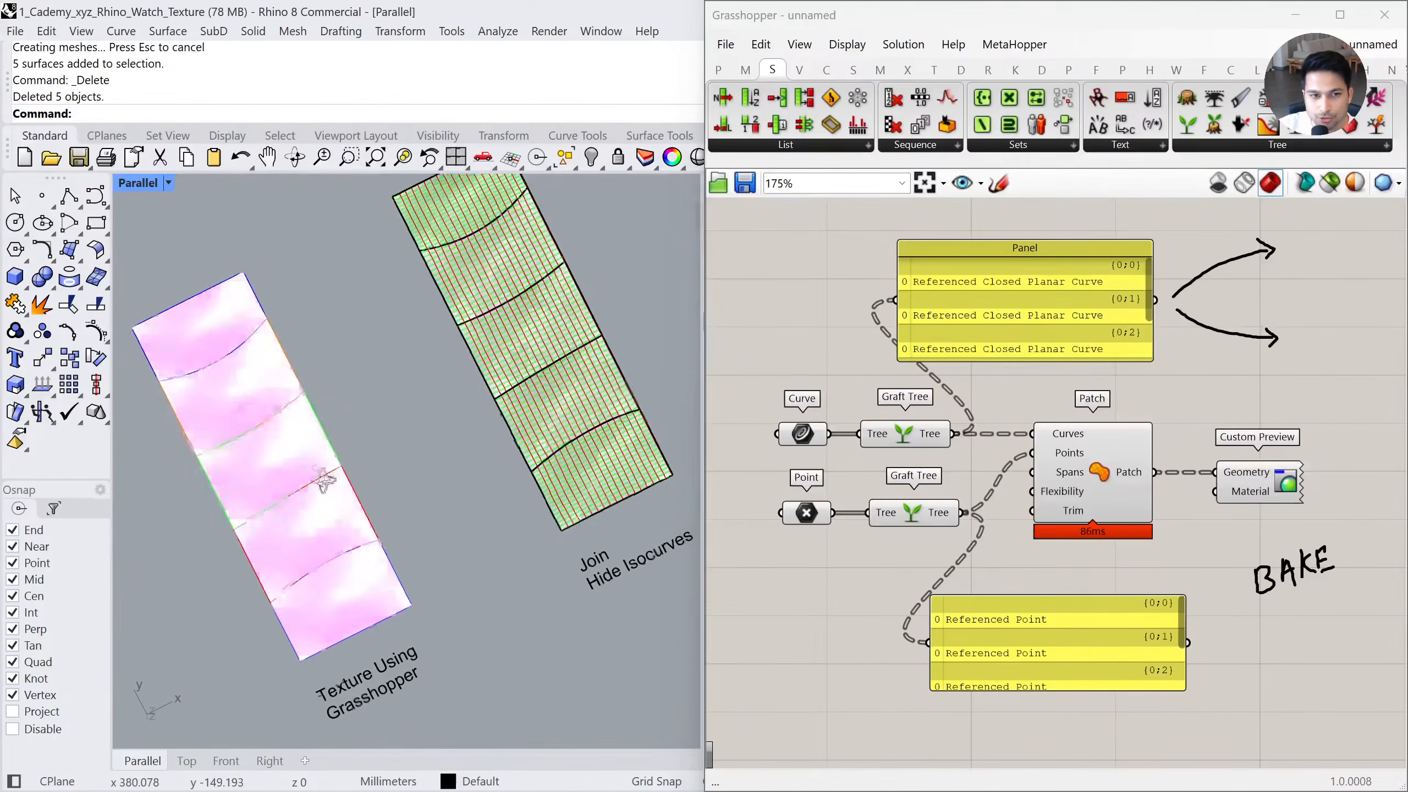
Disconnect the Custom Preview from the Patch output and move it farther away from Patch
{"action": "right_click_drag", "start_coordinate": [465, 488], "coordinate": [402, 499]}
{"action": "right_click_drag", "start_coordinate": [340, 457], "coordinate": [343, 453]}
{"action": "right_click_drag", "start_coordinate": [393, 498], "coordinate": [381, 494]}
{"action": "left_click_drag", "start_coordinate": [1215, 472], "coordinate": [1157, 473]}
{"action": "left_click_drag", "start_coordinate": [1264, 475], "coordinate": [1354, 474]}
{"action": "right_click_drag", "start_coordinate": [1204, 511], "coordinate": [1175, 508]}
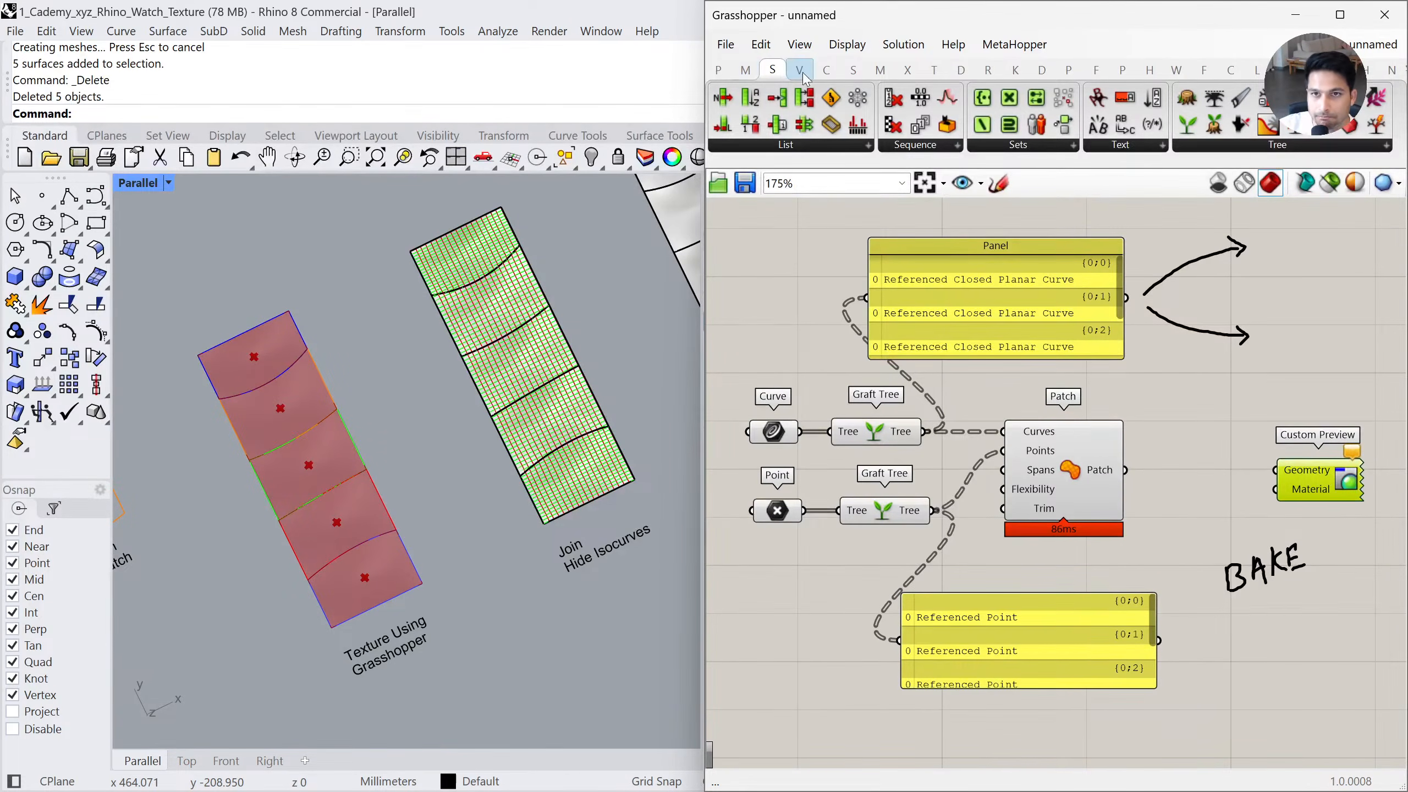
Add a Brep Join component and place it between Patch and Custom Preview
{"action": "left_click", "coordinate": [853, 69]}
{"action": "left_click", "coordinate": [1036, 145]}
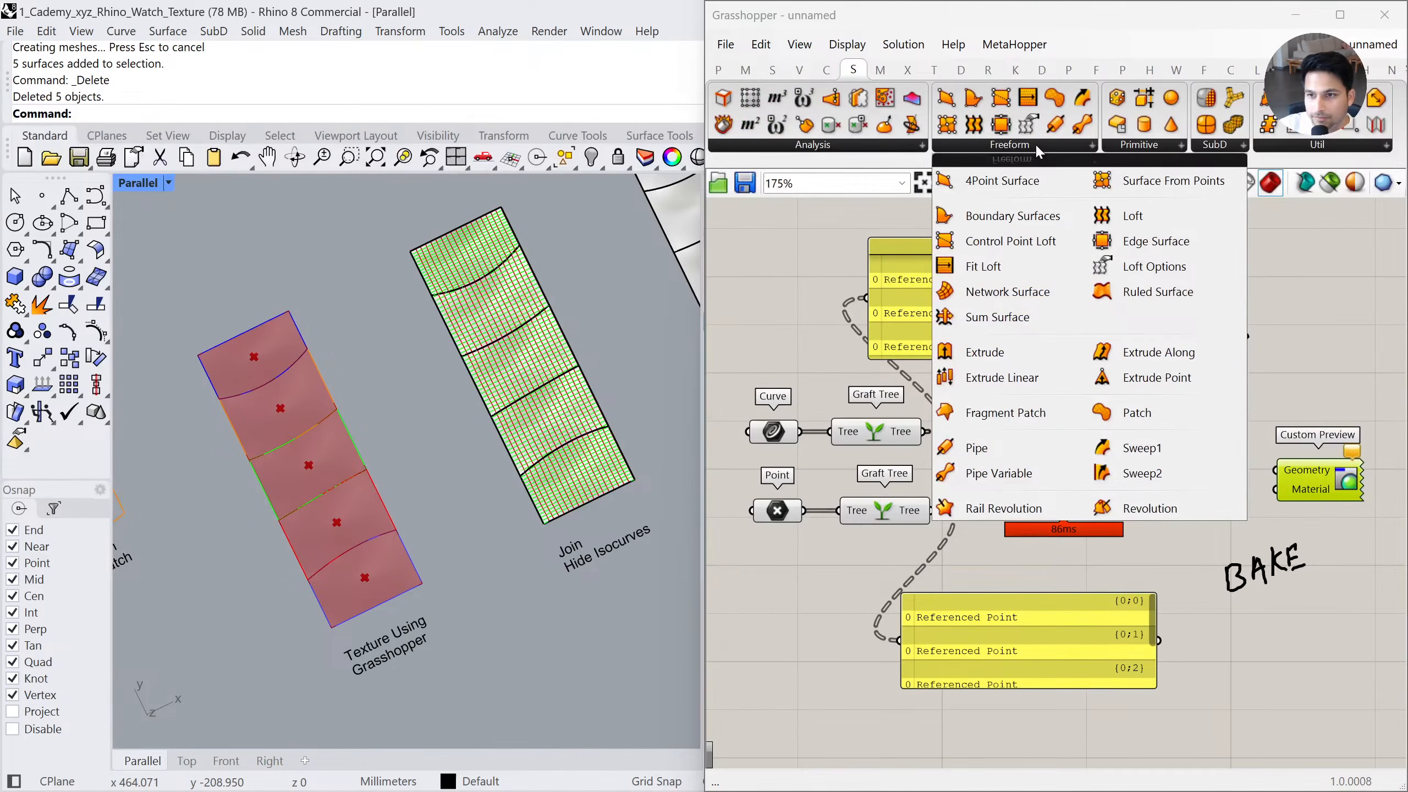
{"action": "left_click", "coordinate": [1342, 146]}
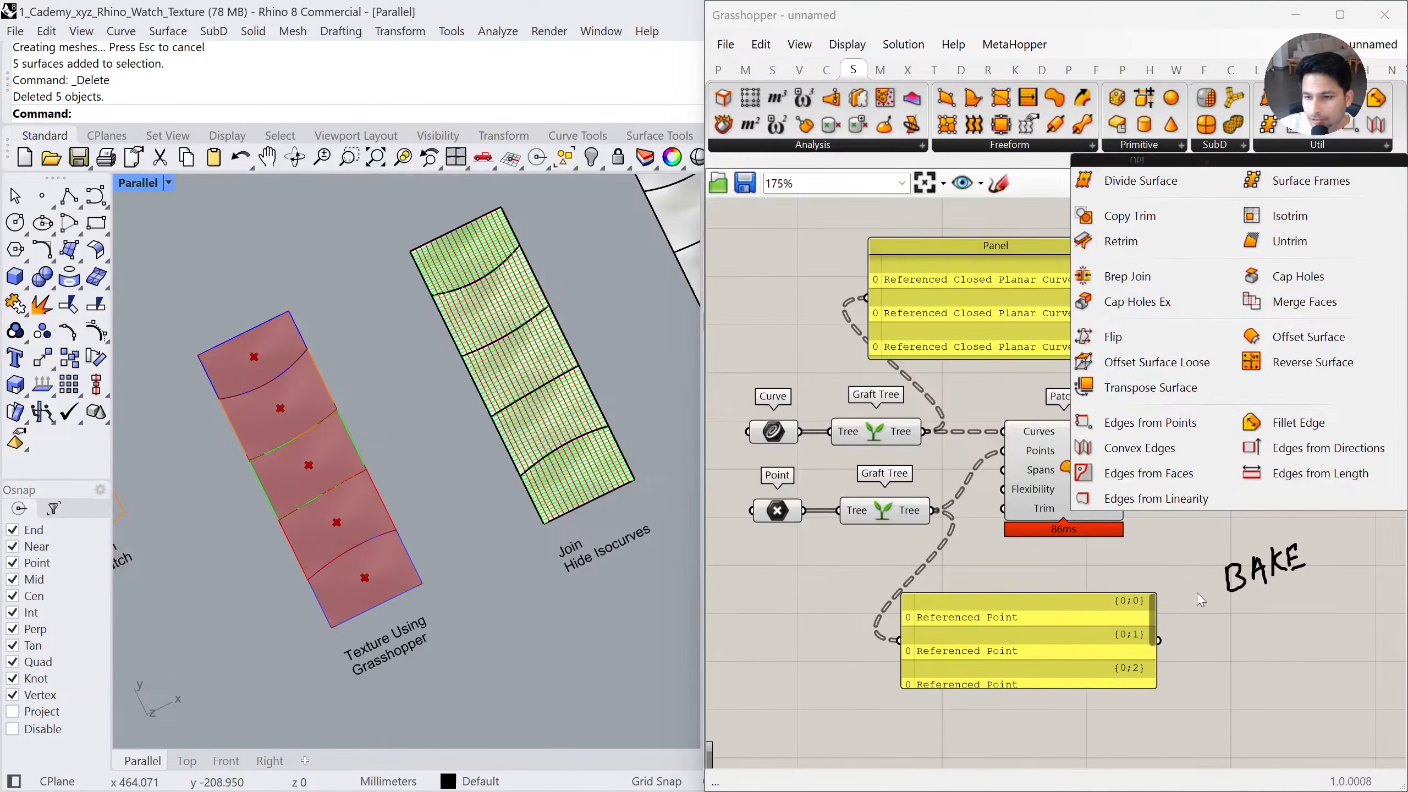
{"action": "double_click", "coordinate": [1229, 684]}
{"action": "type", "text": "join bre"}
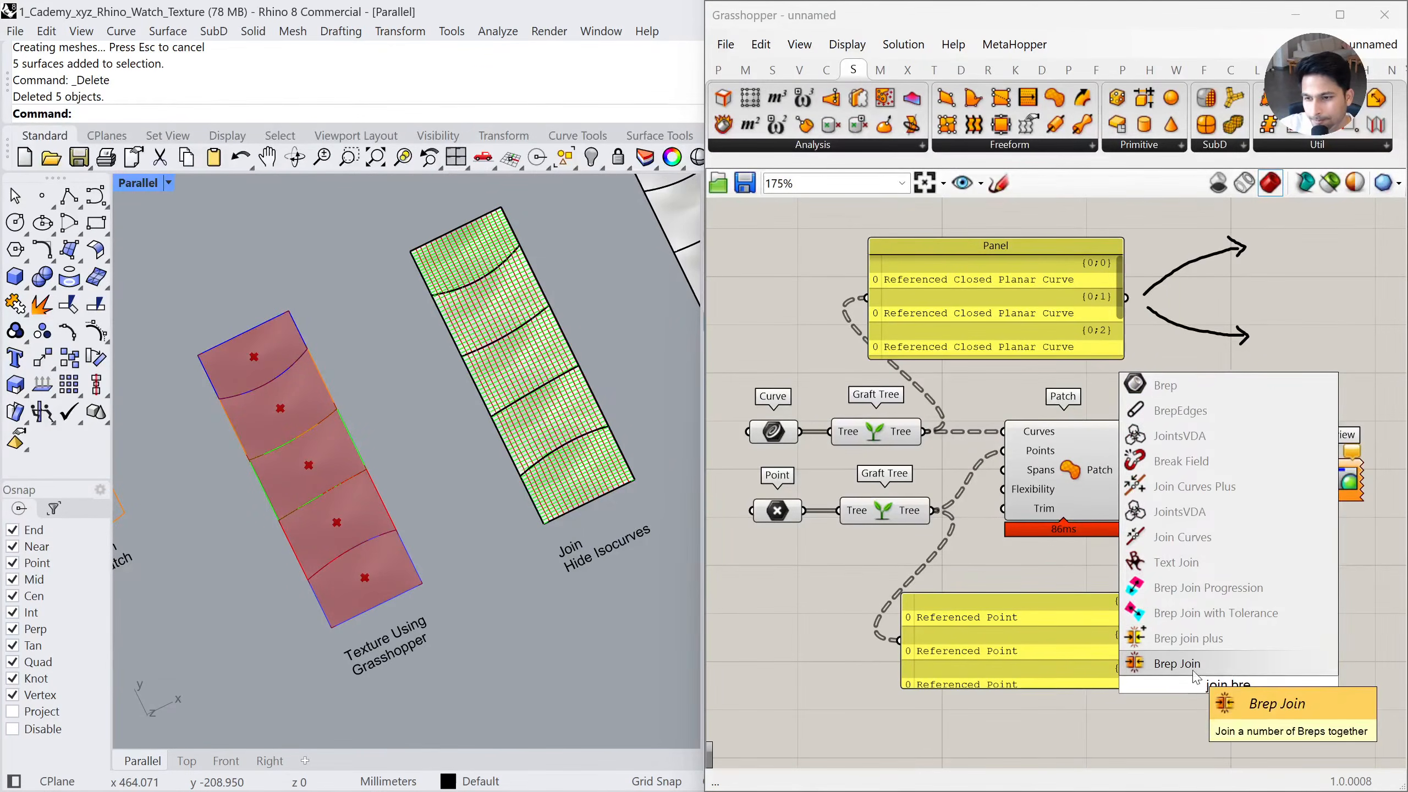
{"action": "key", "text": "Return"}
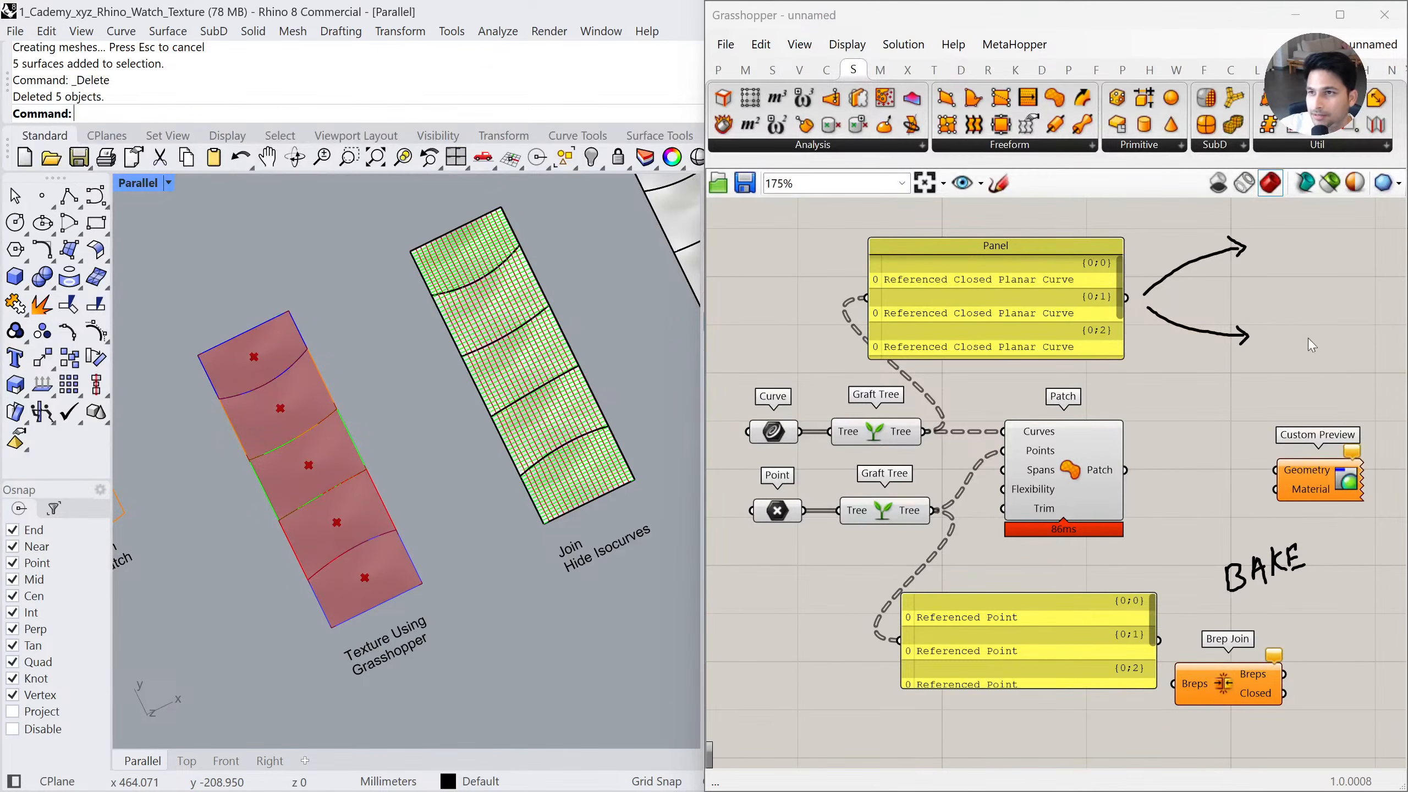
{"action": "left_click", "coordinate": [1338, 150]}
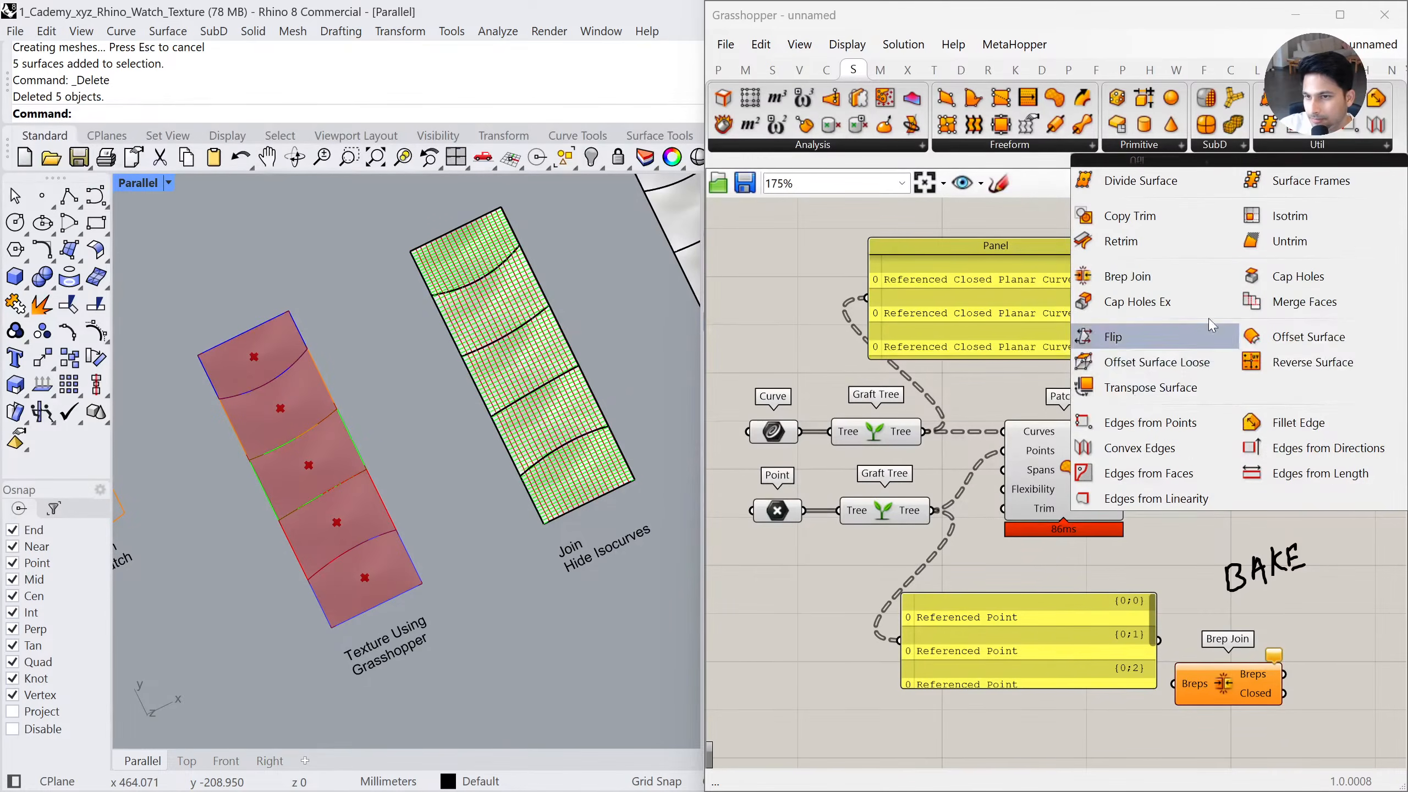
{"action": "left_click_drag", "start_coordinate": [1210, 684], "coordinate": [1188, 484]}
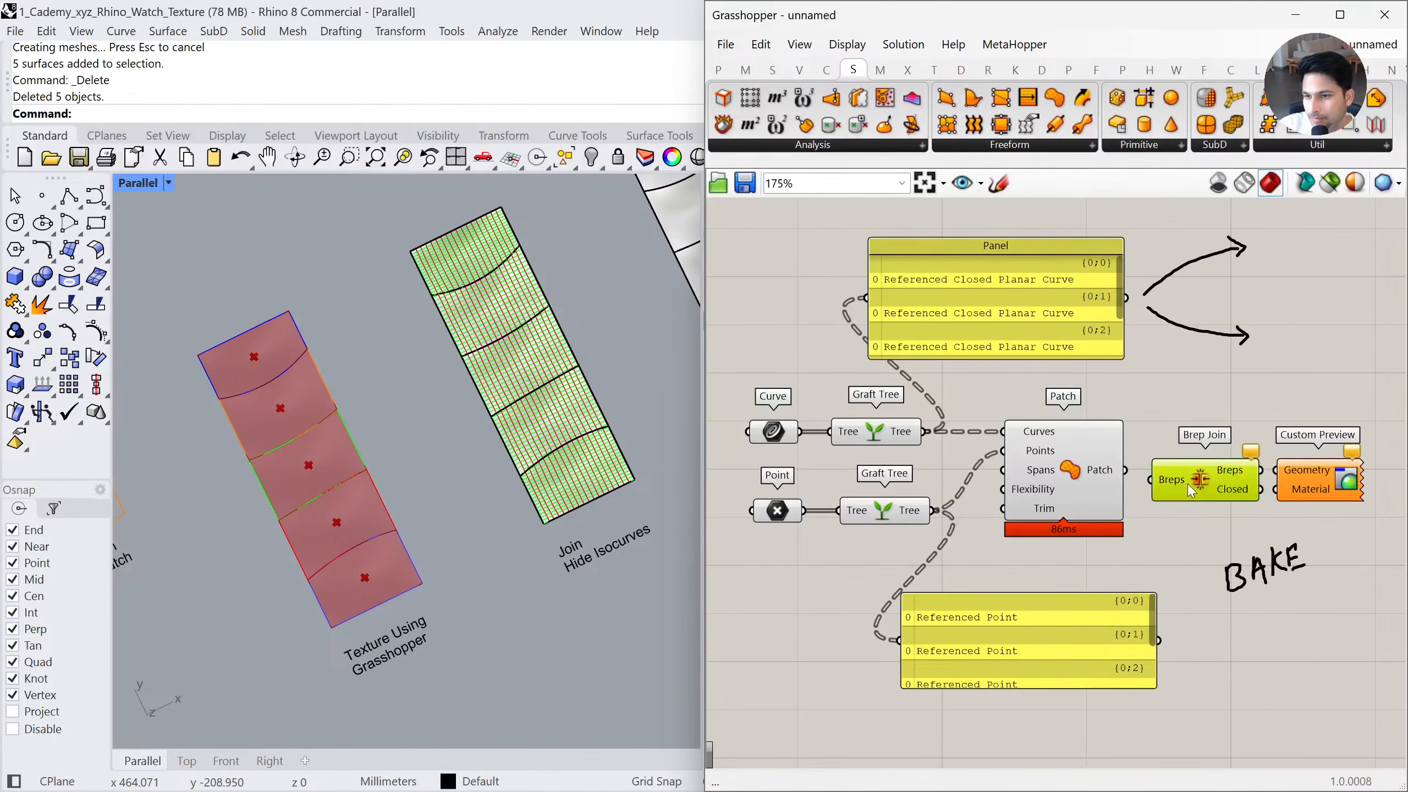
Space out Brep Join and Custom Preview, and connect the Patch output to the Breps input of Brep Join
{"action": "left_click_drag", "start_coordinate": [1345, 483], "coordinate": [1395, 456]}
{"action": "left_click_drag", "start_coordinate": [1199, 483], "coordinate": [1236, 476]}
{"action": "left_click_drag", "start_coordinate": [1134, 475], "coordinate": [1208, 482]}
{"action": "left_click", "coordinate": [1170, 510]}
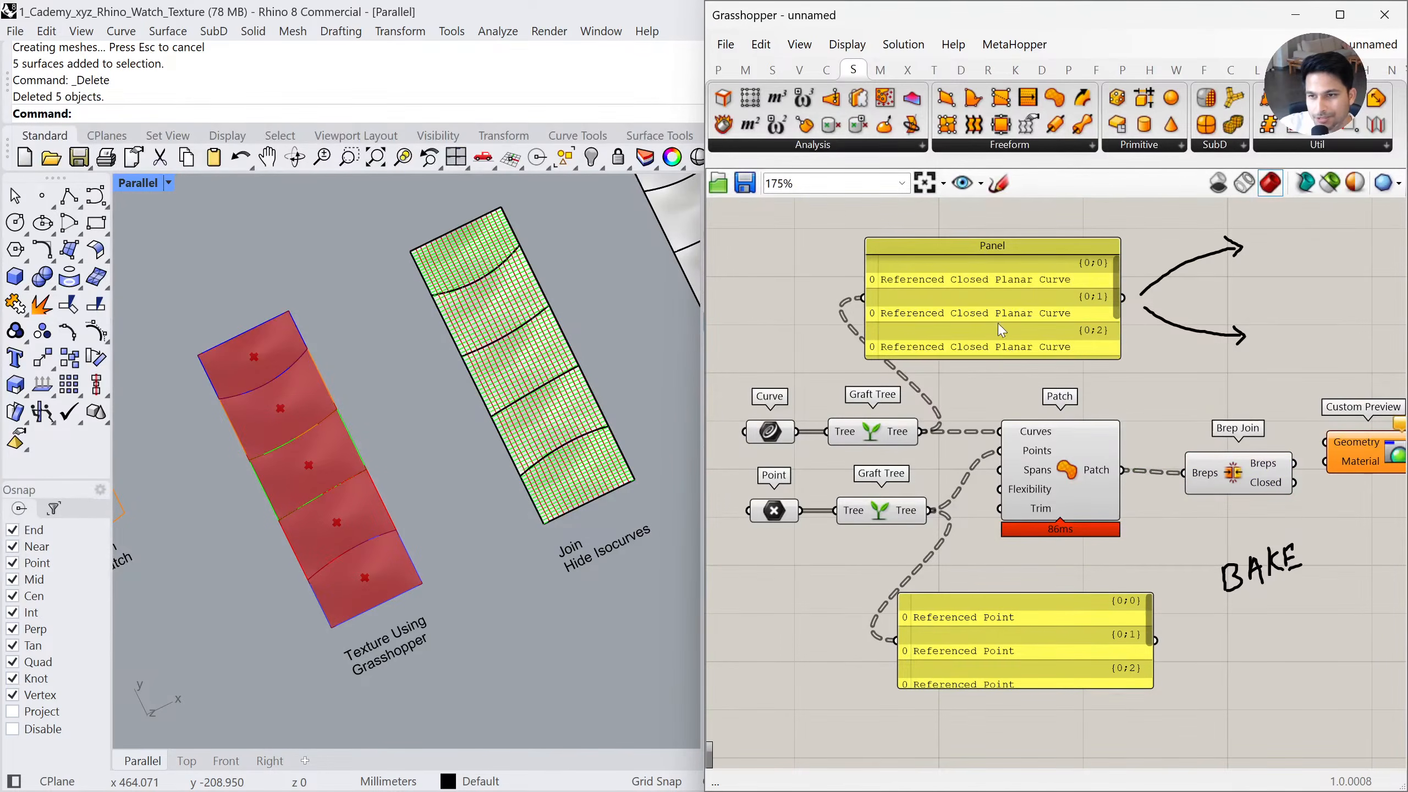
Place the curve panel above Brep Join and connect the Patch output to the panel instead of Brep Join to inspect its data
{"action": "left_click_drag", "start_coordinate": [998, 328], "coordinate": [1215, 377]}
{"action": "left_click_drag", "start_coordinate": [1130, 476], "coordinate": [1145, 340], "text": "ctrl"}
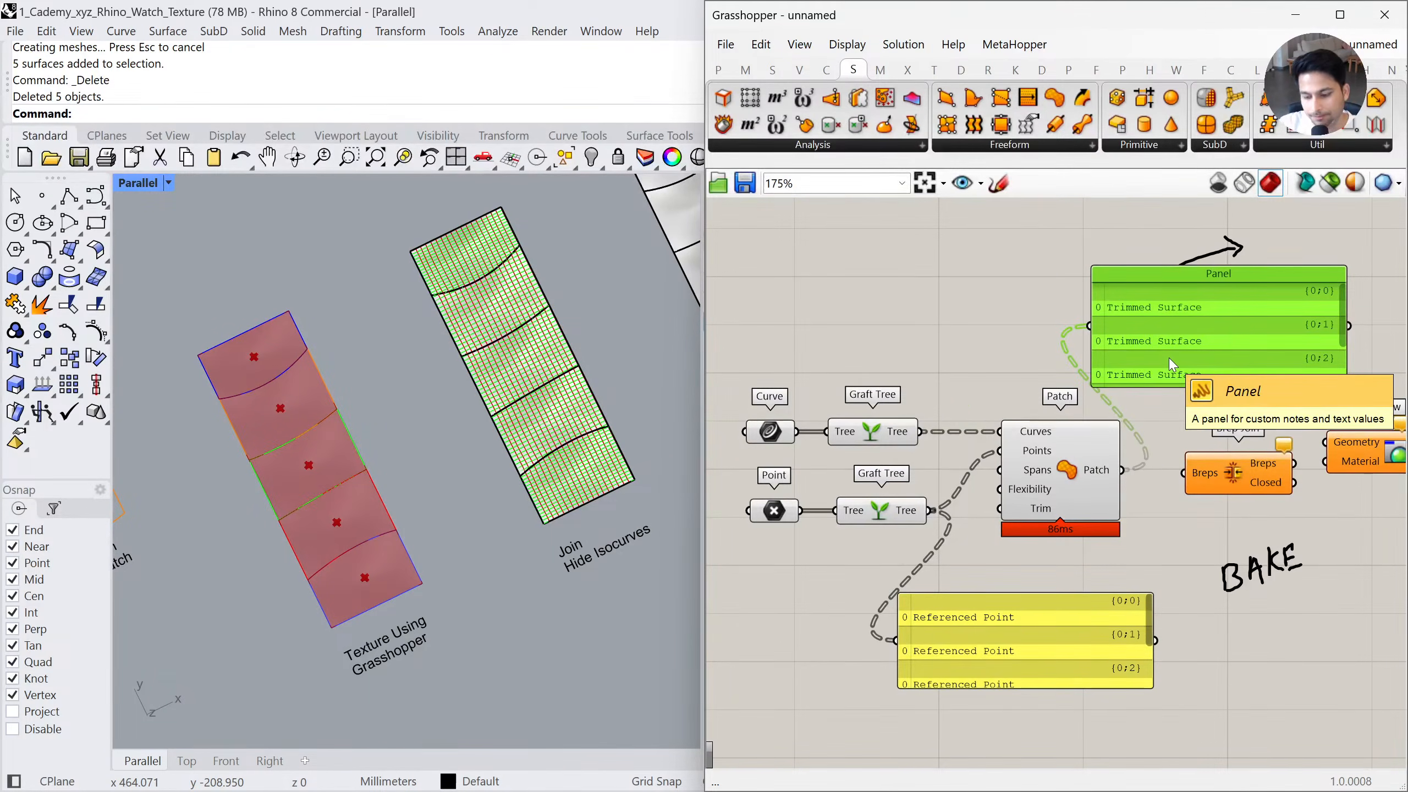
{"action": "left_click_drag", "start_coordinate": [1144, 382], "coordinate": [1163, 365]}
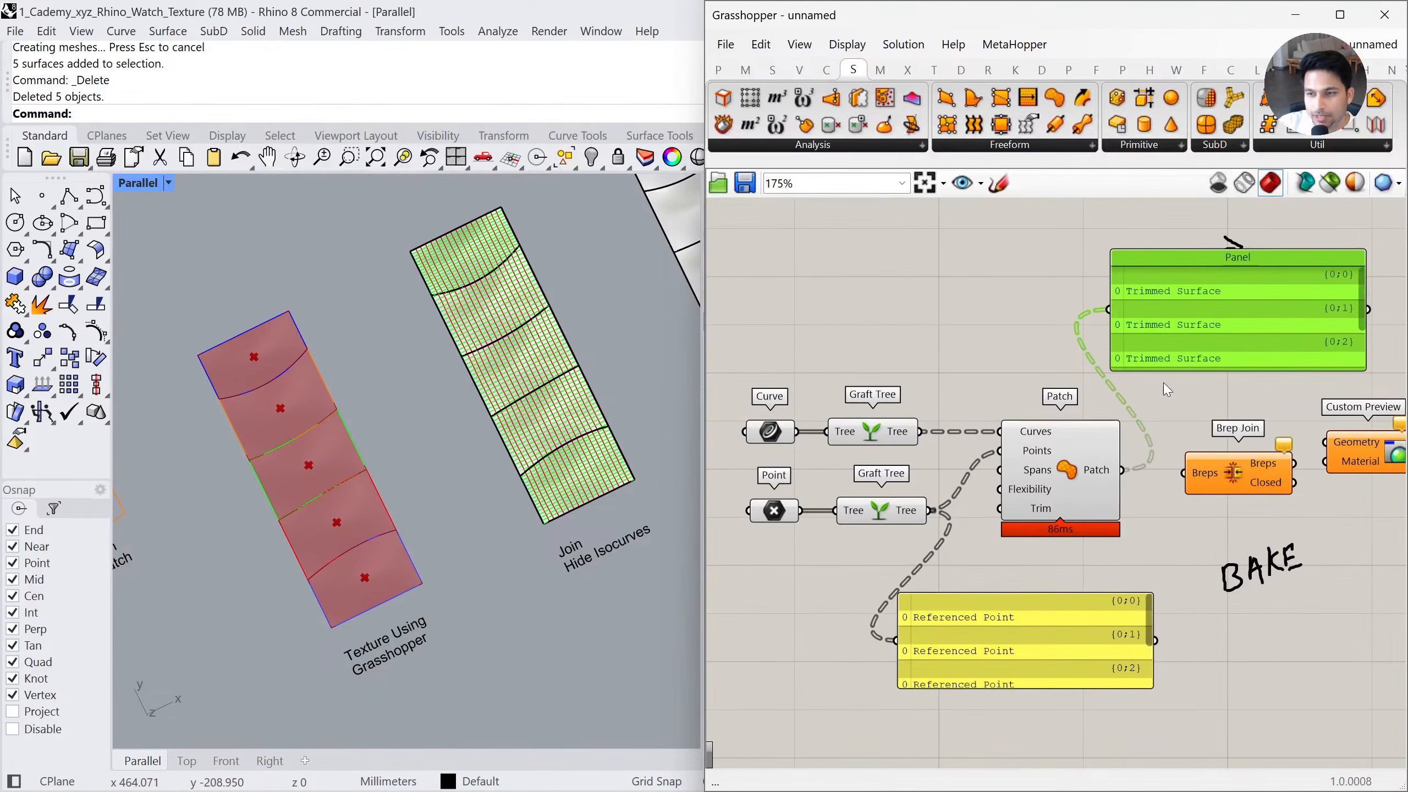
Clear the canvas by deleting the point panel and the hand-drawn arrows and BAKE note
{"action": "left_click", "coordinate": [1078, 639]}
{"action": "key", "text": "Delete"}
{"action": "right_click_drag", "start_coordinate": [1320, 558], "coordinate": [1229, 558]}
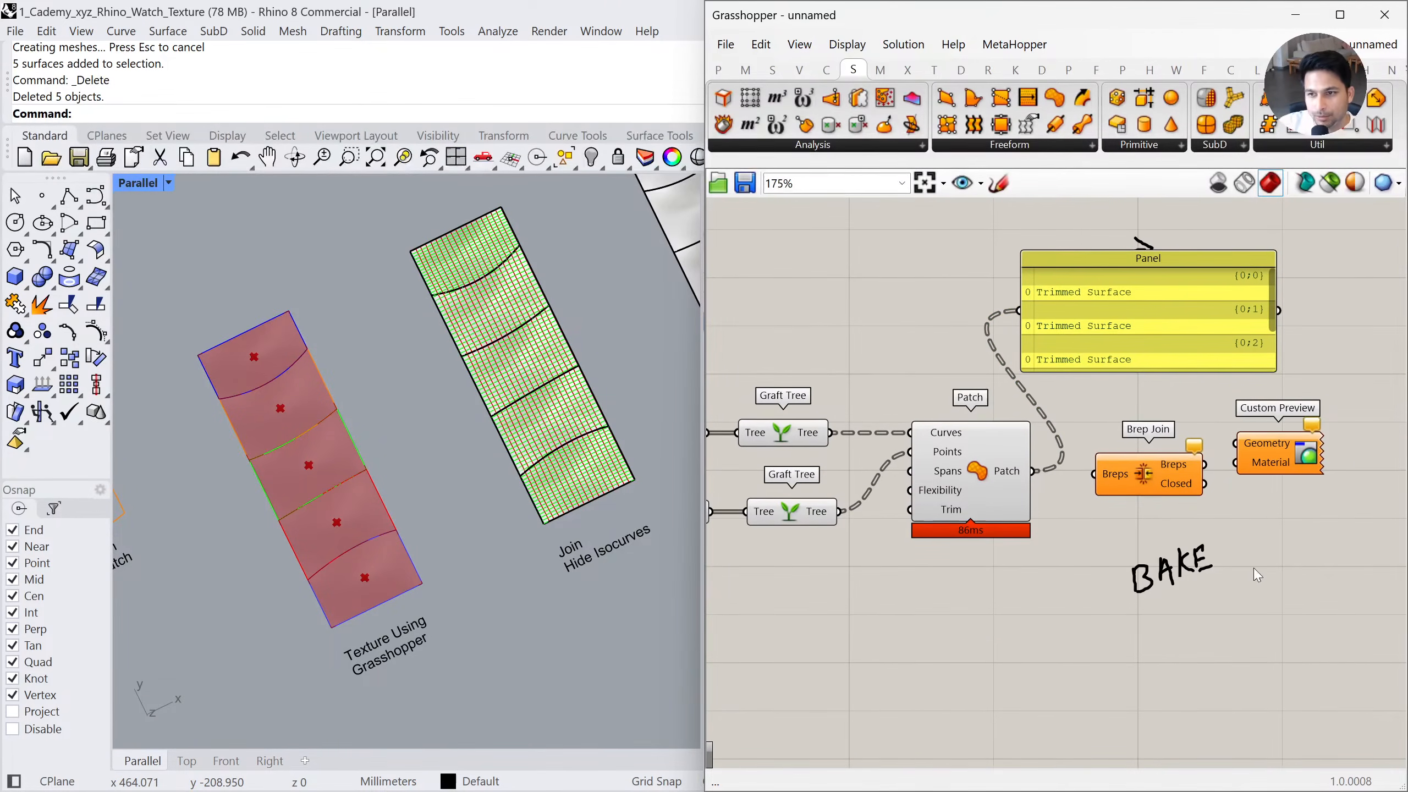
{"action": "left_click_drag", "start_coordinate": [1155, 317], "coordinate": [1226, 376]}
{"action": "left_click", "coordinate": [1122, 260]}
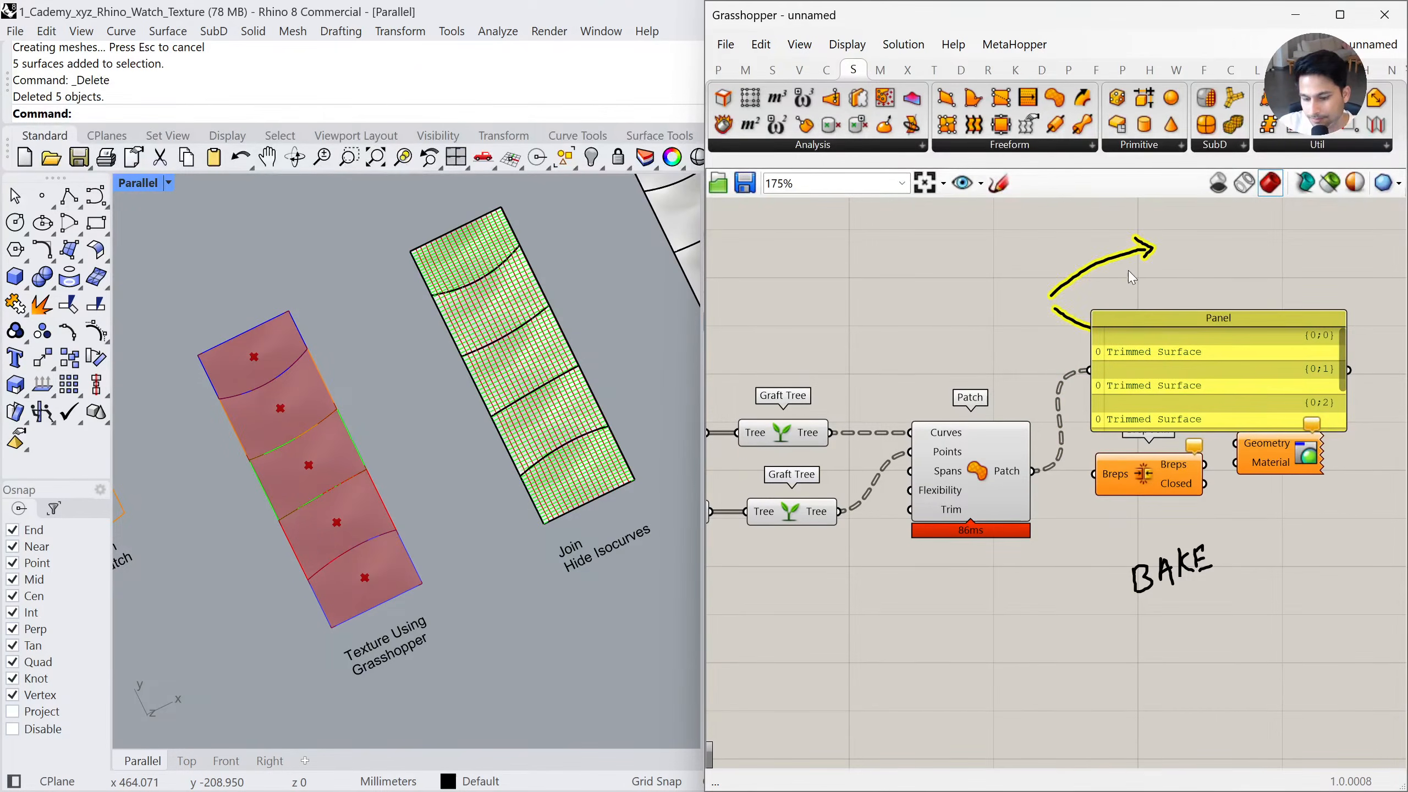
Make room after Patch by moving Custom Preview and Brep Join aside, and add a Flatten Tree component
{"action": "left_click_drag", "start_coordinate": [1269, 456], "coordinate": [1355, 467]}
{"action": "left_click_drag", "start_coordinate": [1145, 474], "coordinate": [1242, 515]}
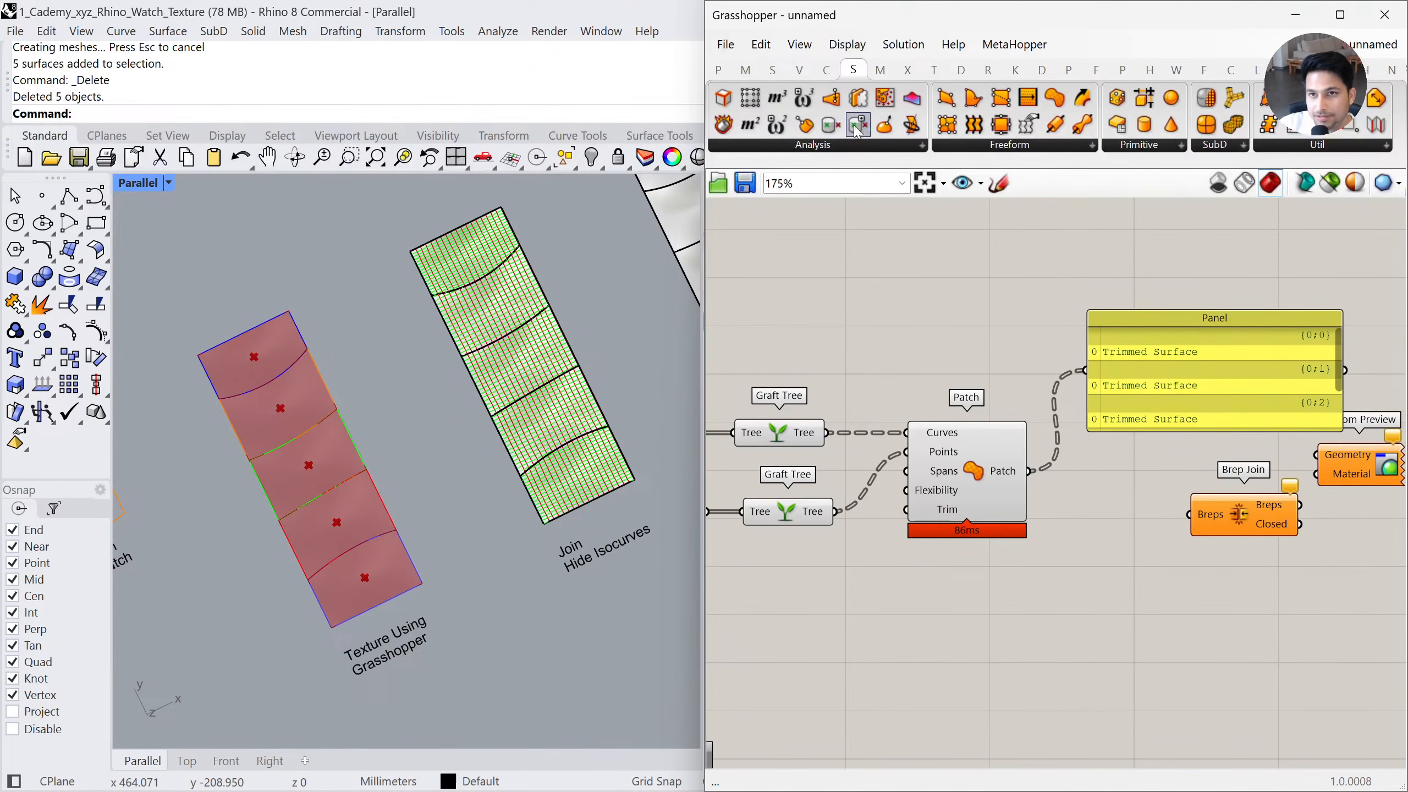
{"action": "left_click", "coordinate": [772, 69]}
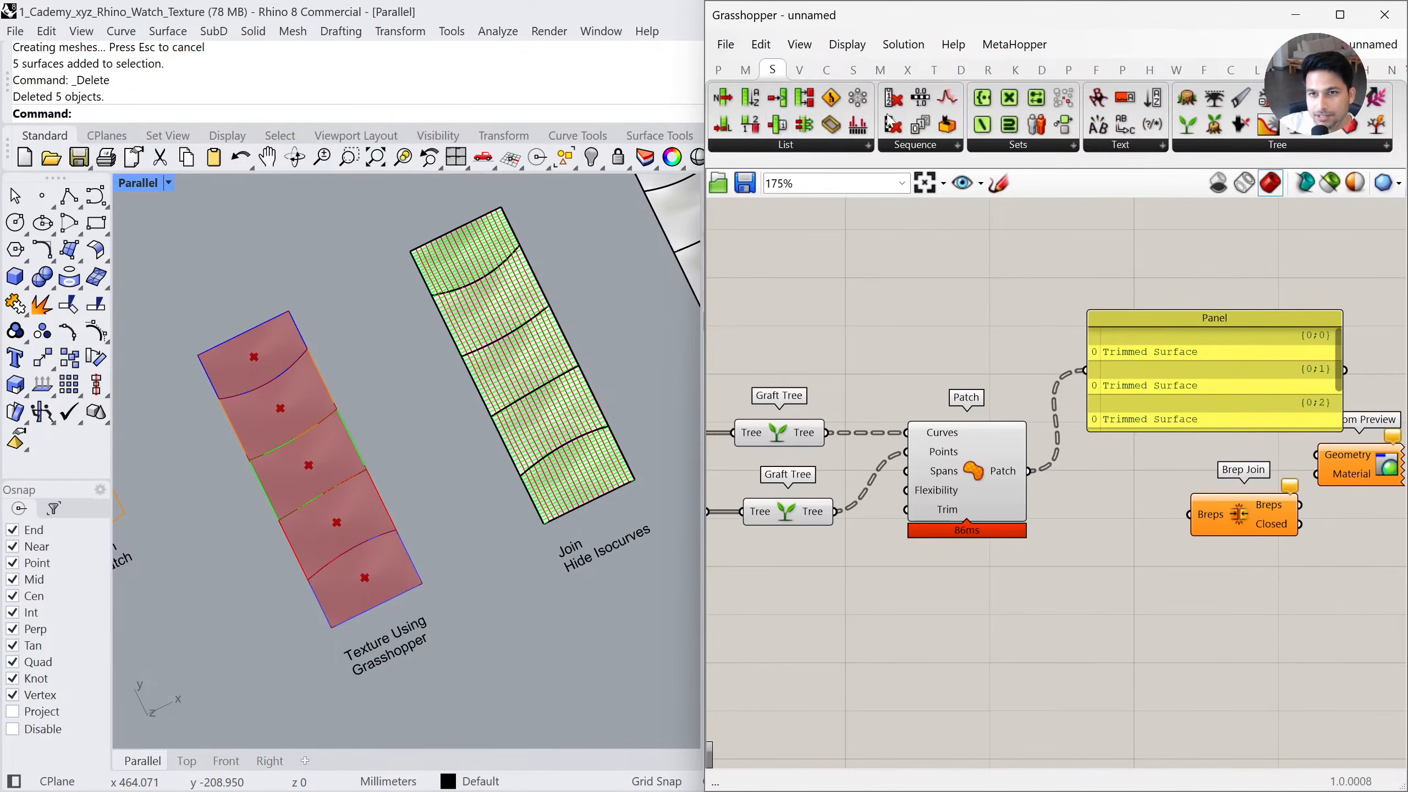
{"action": "left_click", "coordinate": [1239, 144]}
{"action": "left_click", "coordinate": [1185, 180]}
{"action": "left_click", "coordinate": [1119, 519]}
Place Flatten Tree beneath the Graft Tree components and compare their icons up close
{"action": "right_click_drag", "start_coordinate": [1053, 565], "coordinate": [1184, 521]}
{"action": "left_click_drag", "start_coordinate": [1237, 485], "coordinate": [935, 552]}
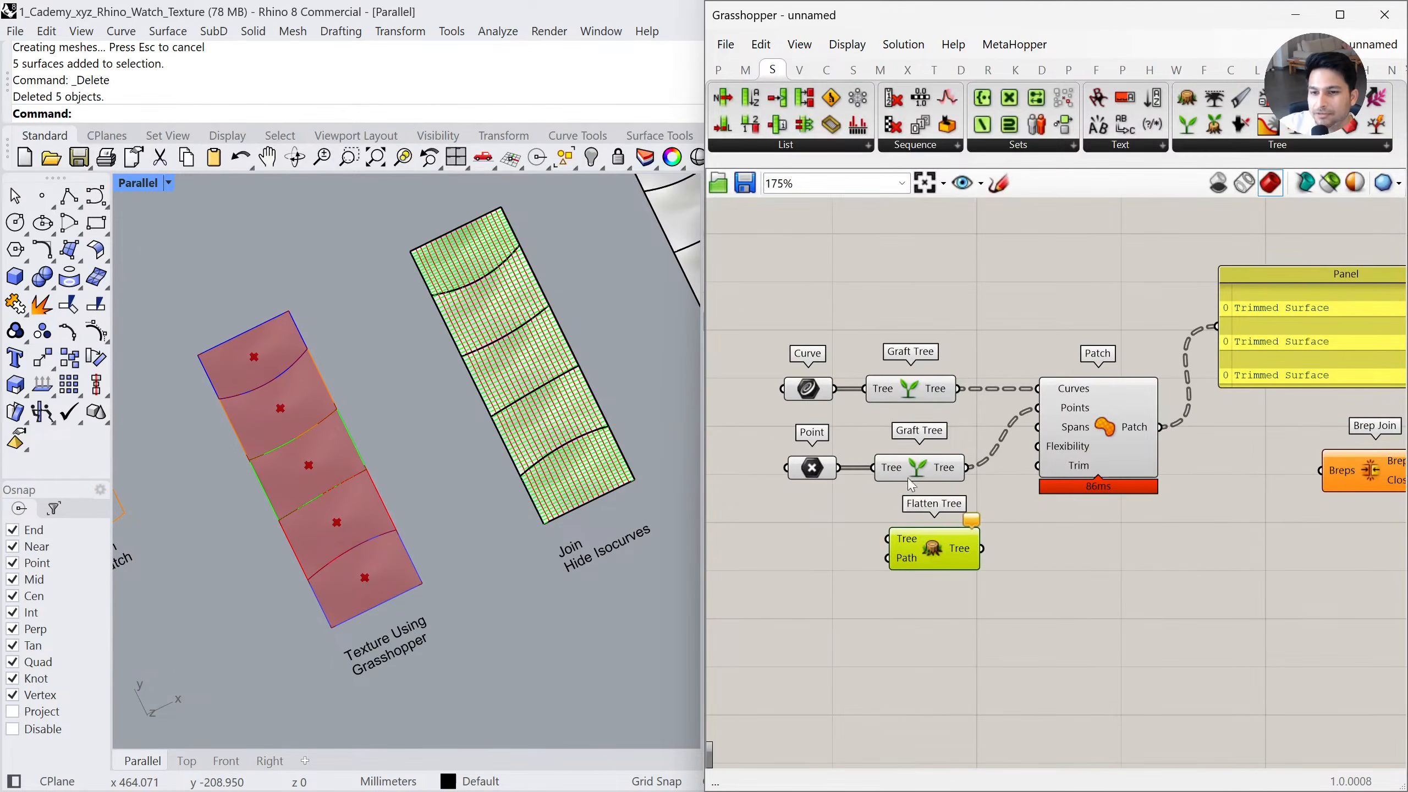
{"action": "scroll", "coordinate": [937, 532], "scroll_direction": "up", "scroll_amount": 4}
{"action": "scroll", "coordinate": [961, 656], "scroll_direction": "up", "scroll_amount": 2}
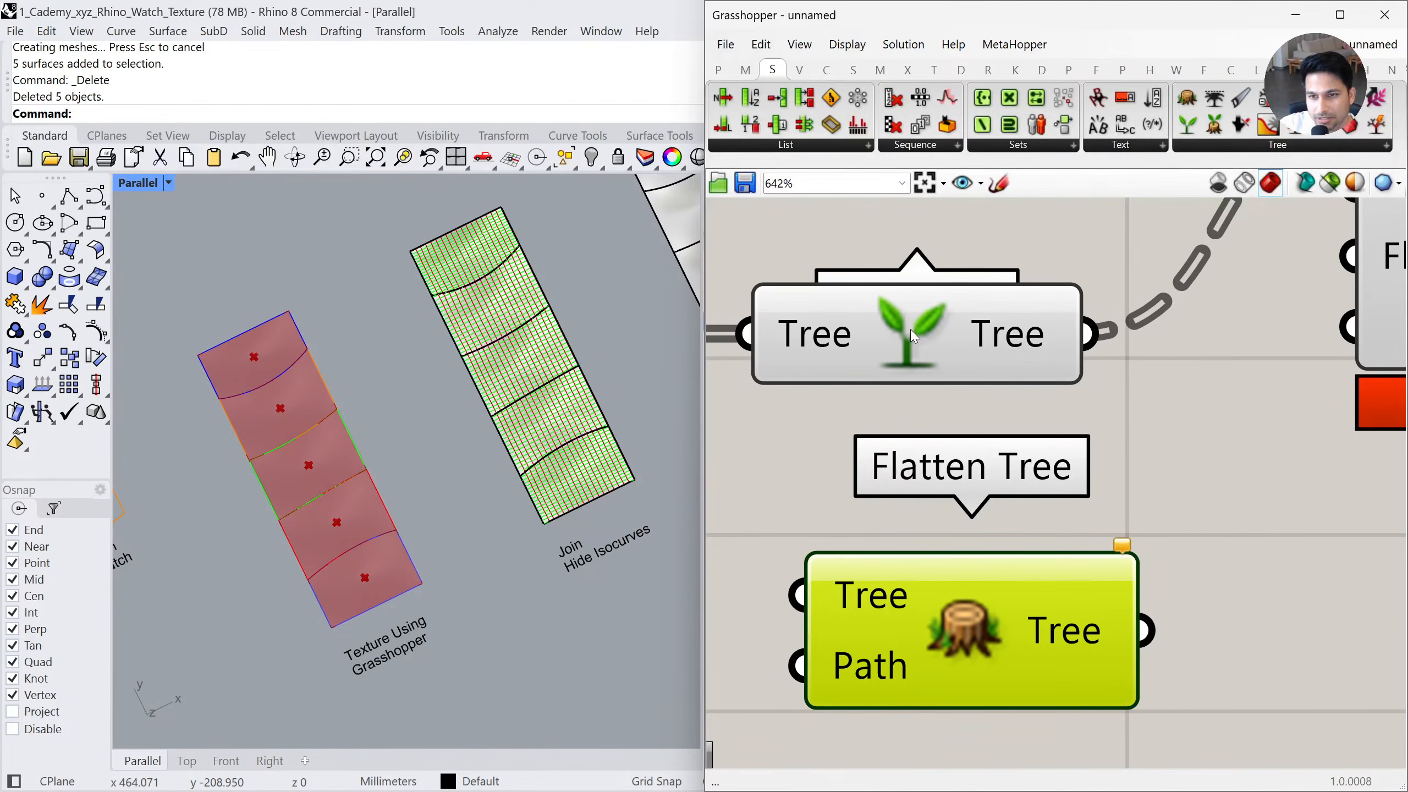
{"action": "scroll", "coordinate": [864, 548], "scroll_direction": "down", "scroll_amount": 5}
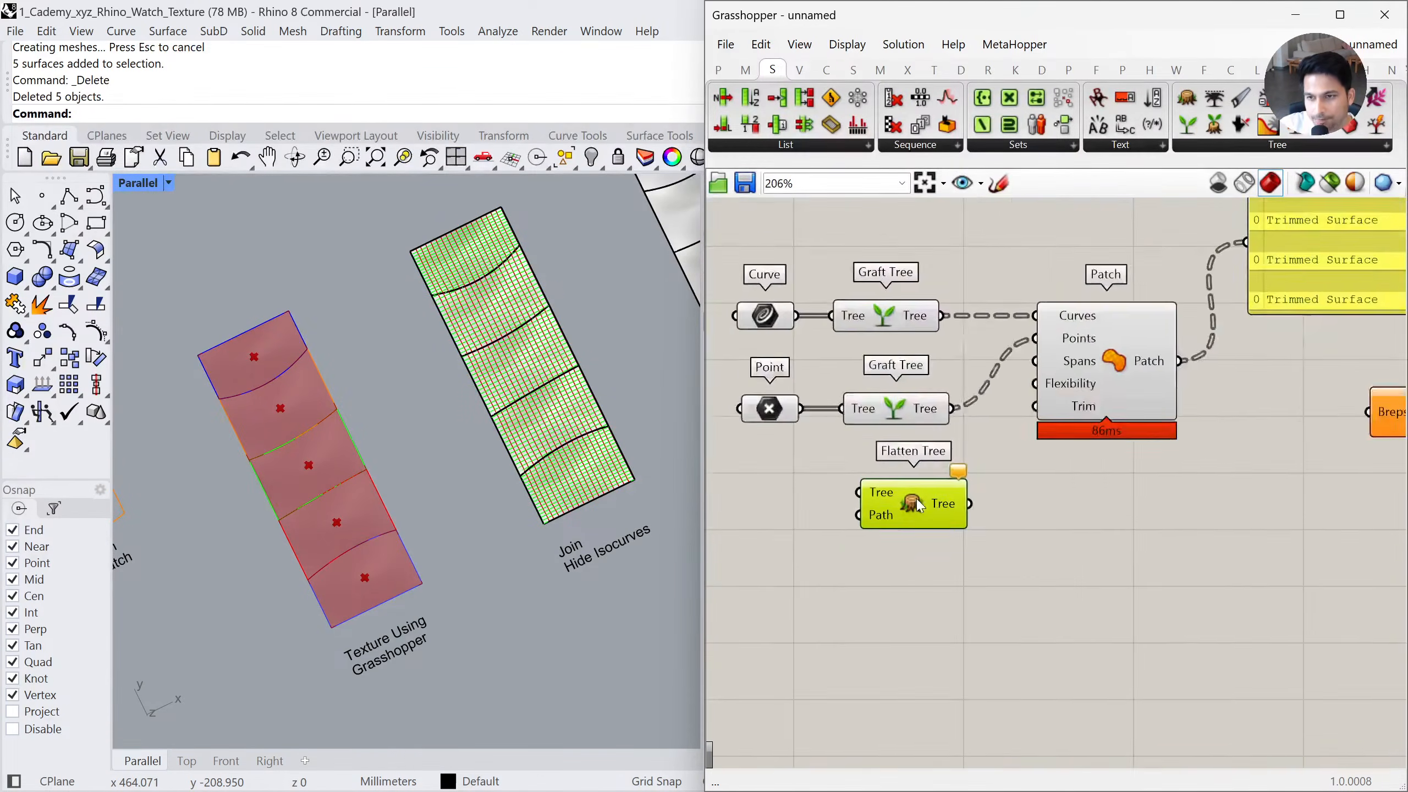
Move Flatten Tree between Patch and Brep Join, feed it the Patch output and connect its result to the panel
{"action": "left_click_drag", "start_coordinate": [909, 592], "coordinate": [1190, 482]}
{"action": "left_click_drag", "start_coordinate": [1110, 456], "coordinate": [1138, 466]}
{"action": "right_click_drag", "start_coordinate": [1178, 479], "coordinate": [1074, 511]}
{"action": "left_click_drag", "start_coordinate": [1074, 511], "coordinate": [1256, 348]}
Connect Flatten Tree to Brep Join and the joined Breps to the Custom Preview's Geometry, and delete the panel
{"action": "left_click_drag", "start_coordinate": [1144, 494], "coordinate": [1235, 494]}
{"action": "mouse_move", "coordinate": [1334, 478]}
{"action": "left_mouse_down"}
{"action": "mouse_move", "coordinate": [1345, 494]}
{"action": "mouse_move", "coordinate": [1309, 485]}
{"action": "mouse_move", "coordinate": [1351, 494]}
{"action": "left_mouse_up"}
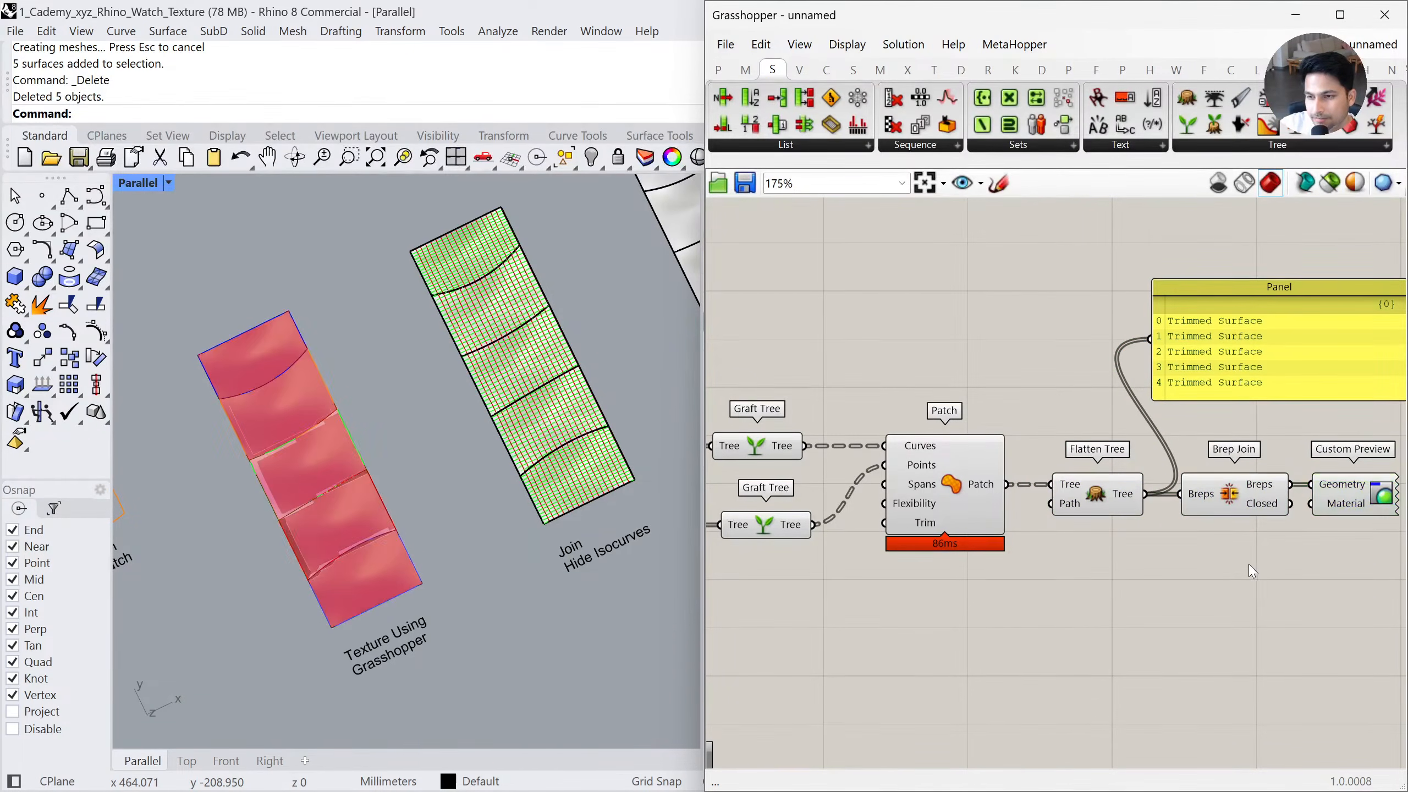
{"action": "left_click", "coordinate": [1301, 323]}
{"action": "key", "text": "Delete"}
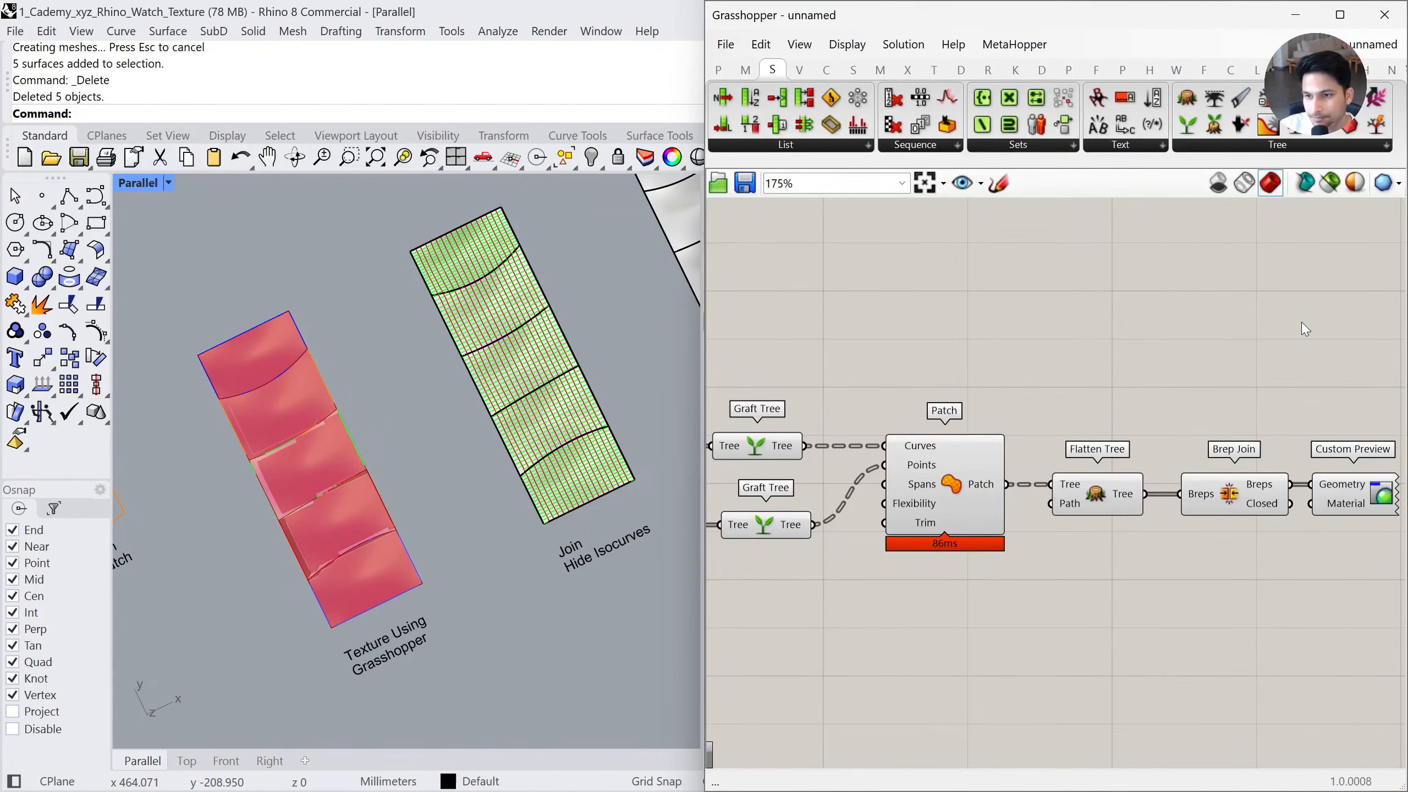
Tidy the definition by aligning Point under Curve and moving Patch and both Graft Tree components closer to them
{"action": "scroll", "coordinate": [1230, 373], "scroll_direction": "down", "scroll_amount": 2}
{"action": "scroll", "coordinate": [1059, 456], "scroll_direction": "up", "scroll_amount": 1}
{"action": "left_click_drag", "start_coordinate": [789, 510], "coordinate": [761, 418]}
{"action": "left_click", "coordinate": [762, 397]}
{"action": "left_click", "coordinate": [1067, 515]}
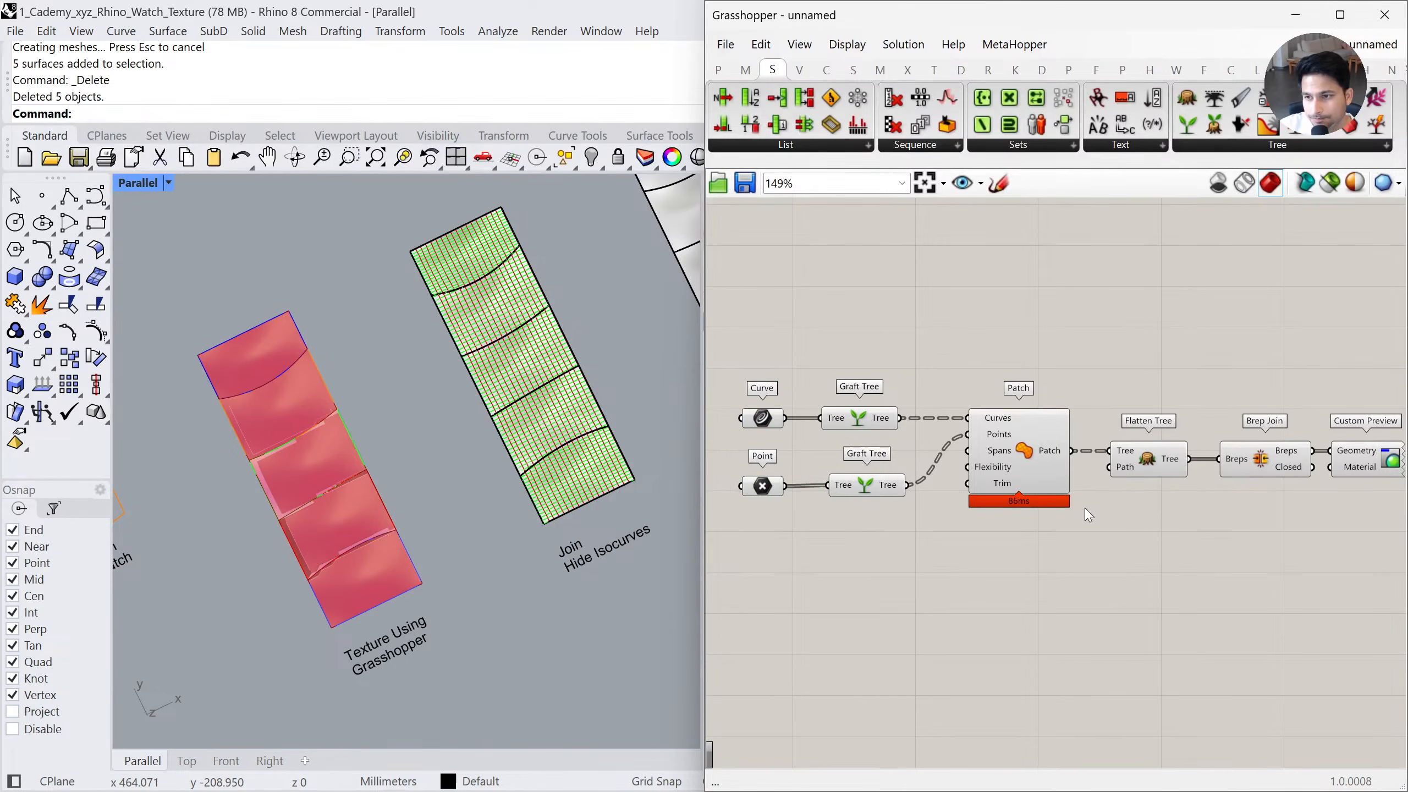
{"action": "left_click_drag", "start_coordinate": [1008, 468], "coordinate": [989, 469]}
{"action": "left_click_drag", "start_coordinate": [914, 524], "coordinate": [804, 395]}
{"action": "left_click_drag", "start_coordinate": [863, 422], "coordinate": [849, 420]}
Add a number slider of 2.5 below the Graft Tree components and connect it to the Patch Flexibility input
{"action": "double_click", "coordinate": [860, 559]}
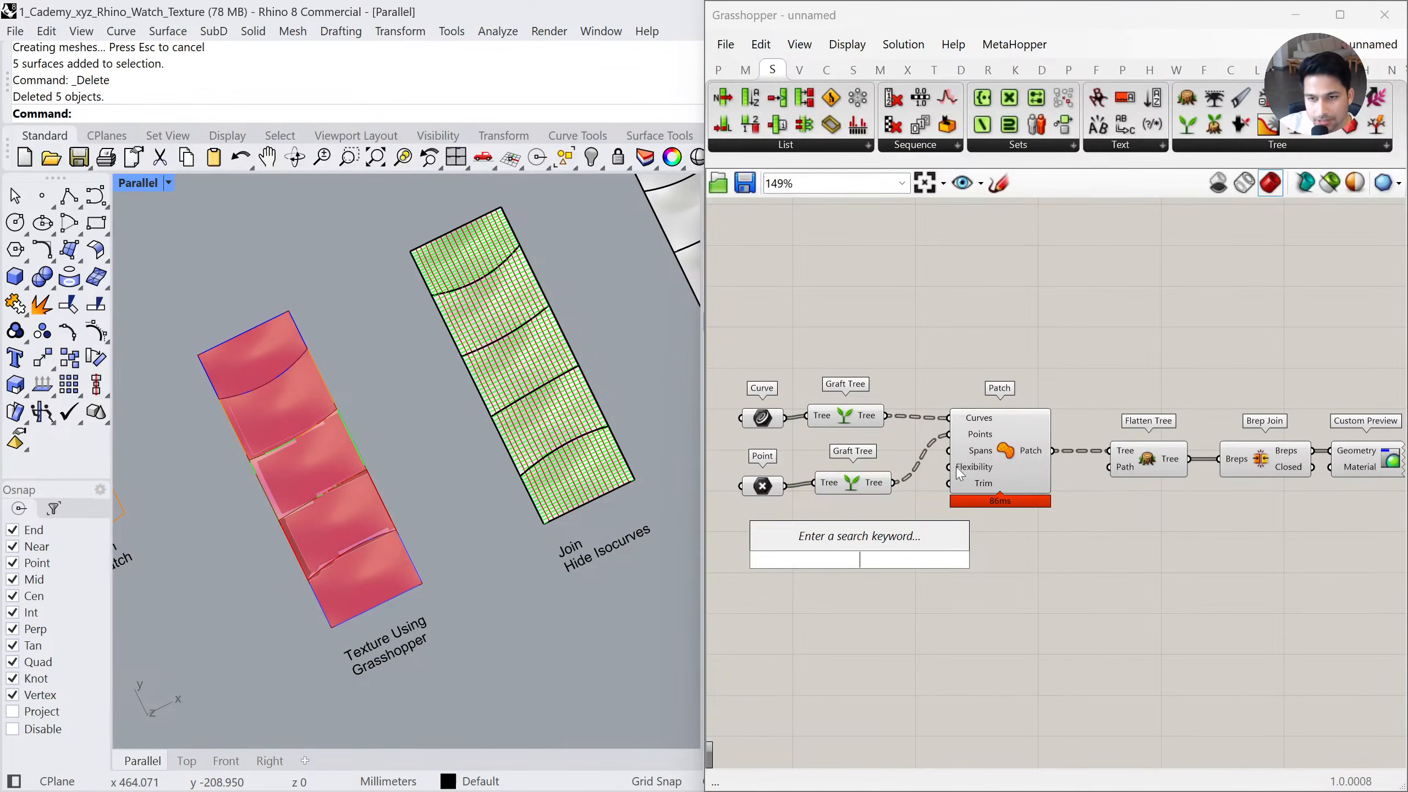
{"action": "scroll", "coordinate": [321, 499], "scroll_direction": "up", "scroll_amount": 5}
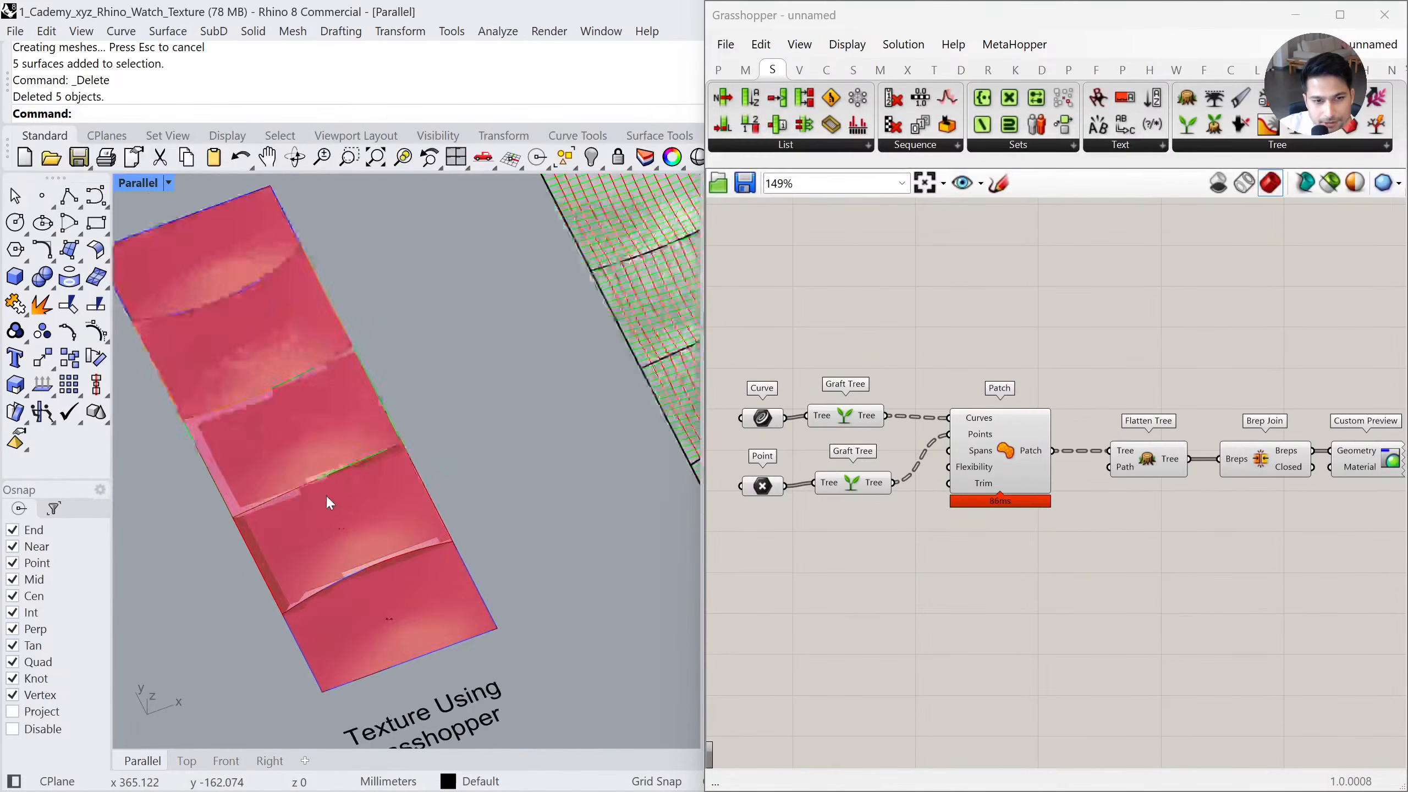
{"action": "right_click_drag", "start_coordinate": [326, 557], "coordinate": [375, 513]}
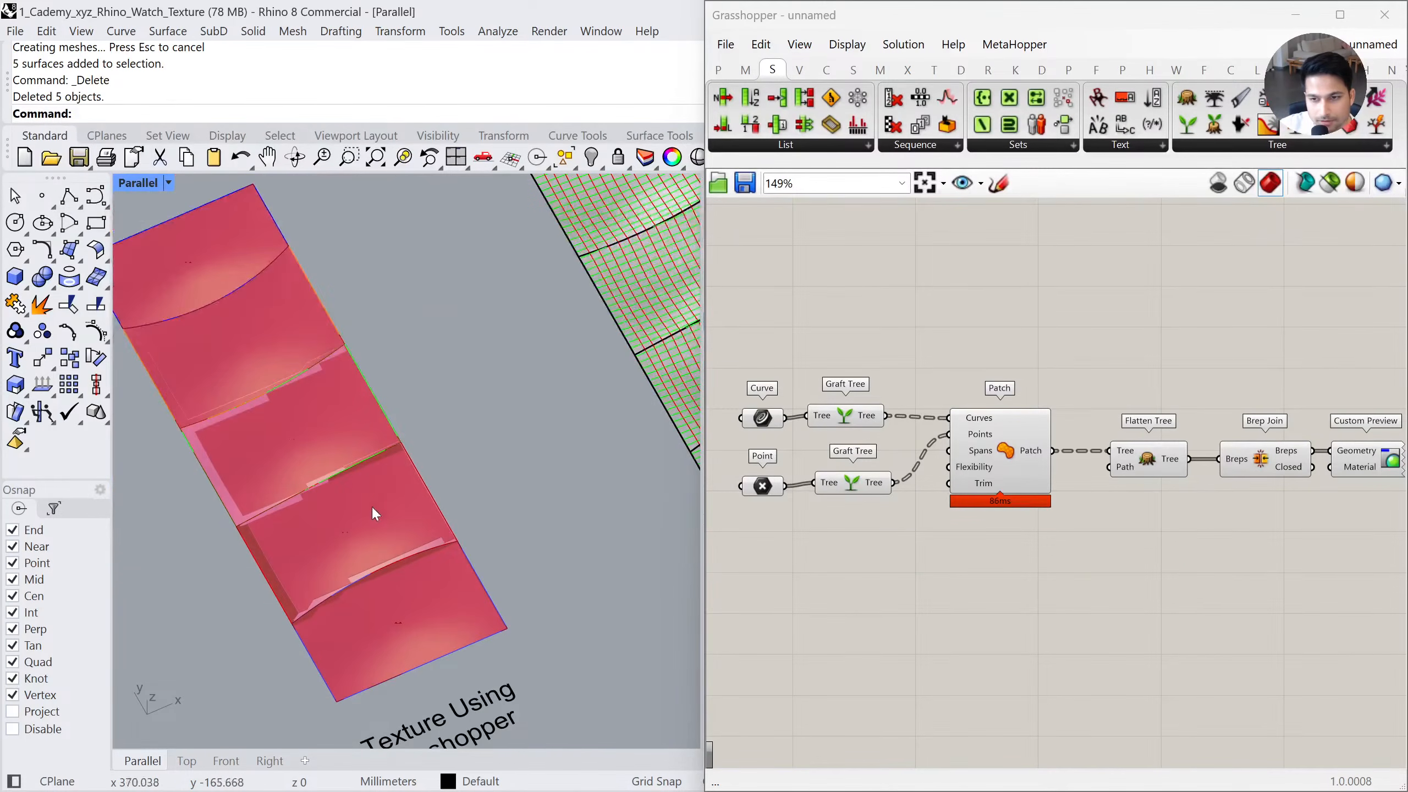
{"action": "double_click", "coordinate": [862, 539]}
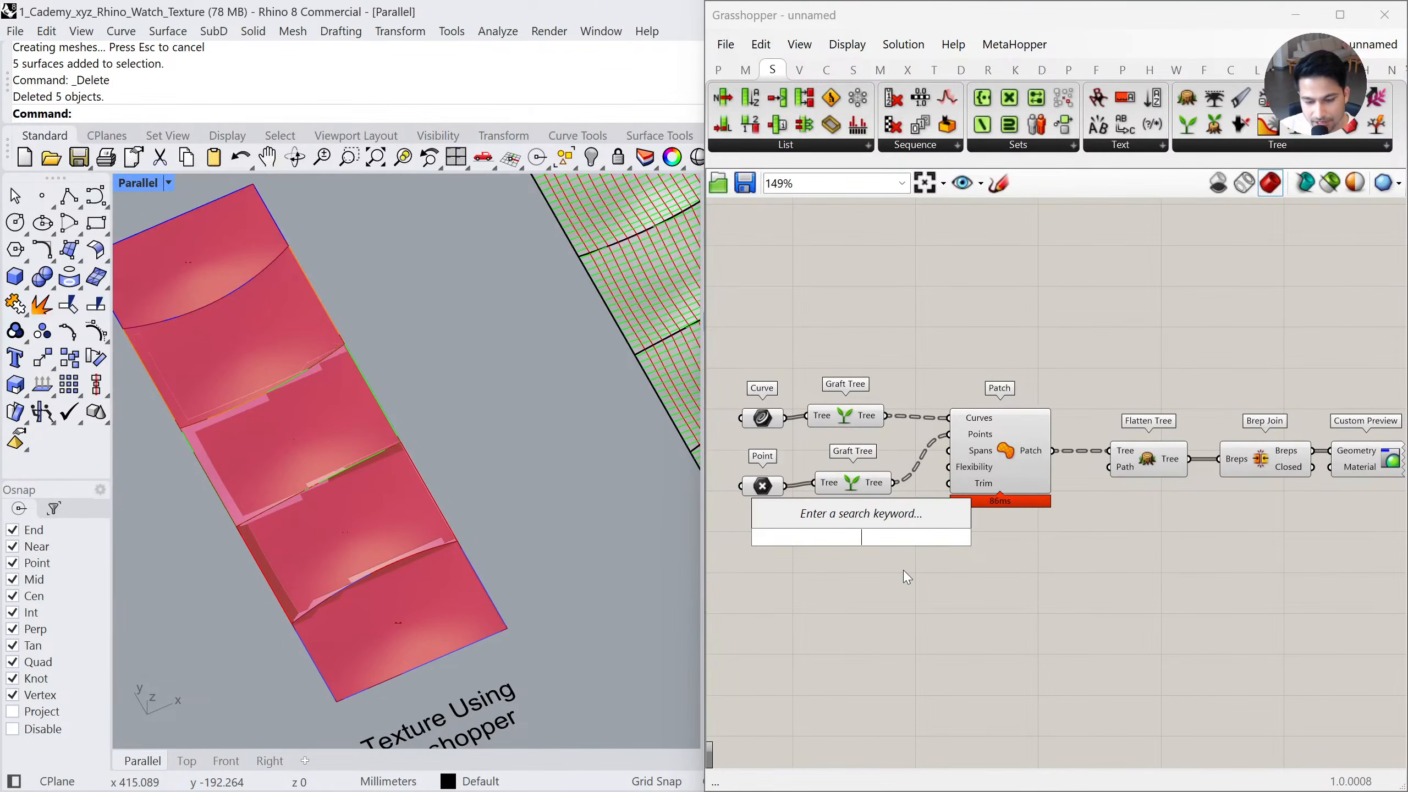
{"action": "type", "text": "2.5"}
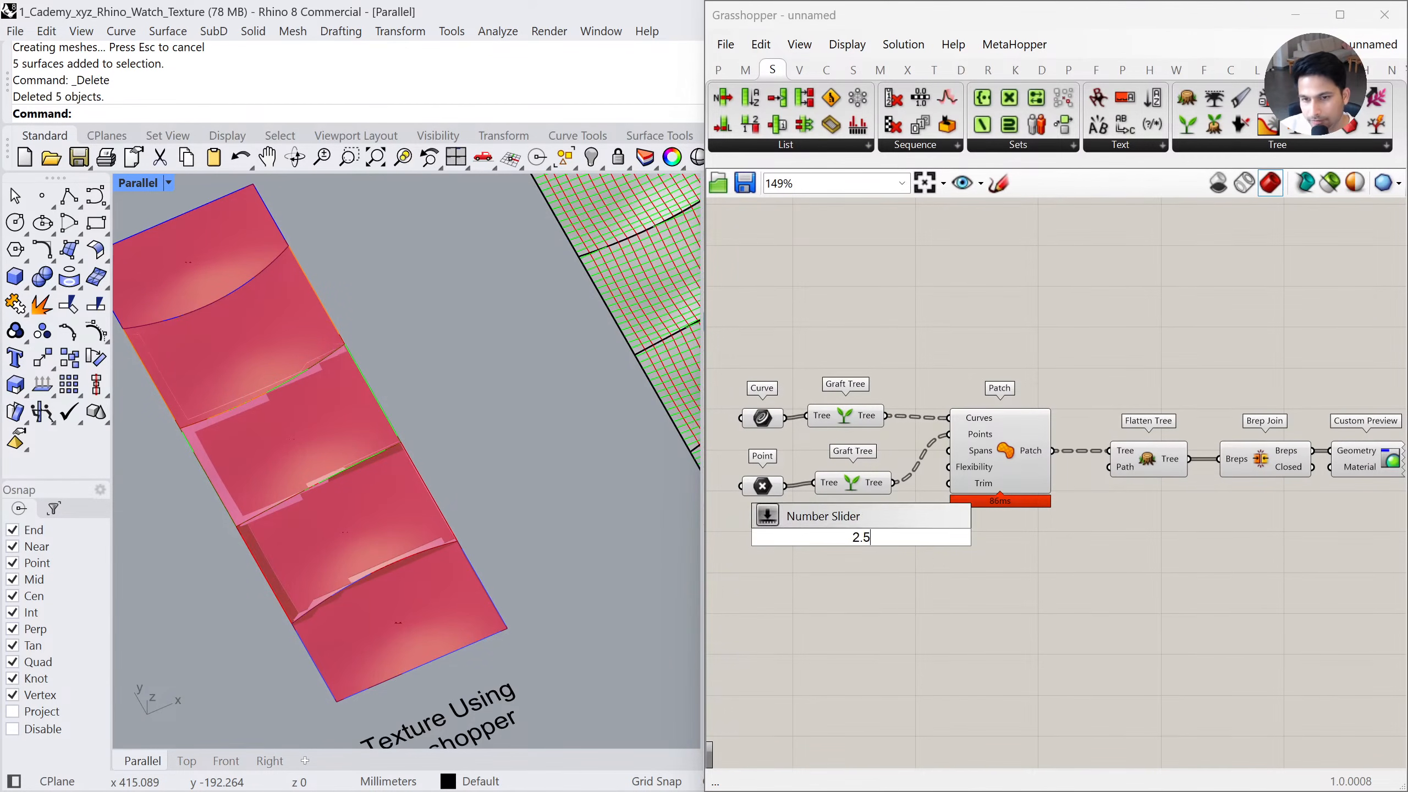
{"action": "key", "text": "Return"}
{"action": "left_click_drag", "start_coordinate": [948, 467], "coordinate": [870, 545]}
Set the Flexibility slider to 5 and inspect the surface strip from other angles
{"action": "left_click", "coordinate": [873, 549]}
{"action": "type", "text": "5"}
{"action": "key", "text": "Return"}
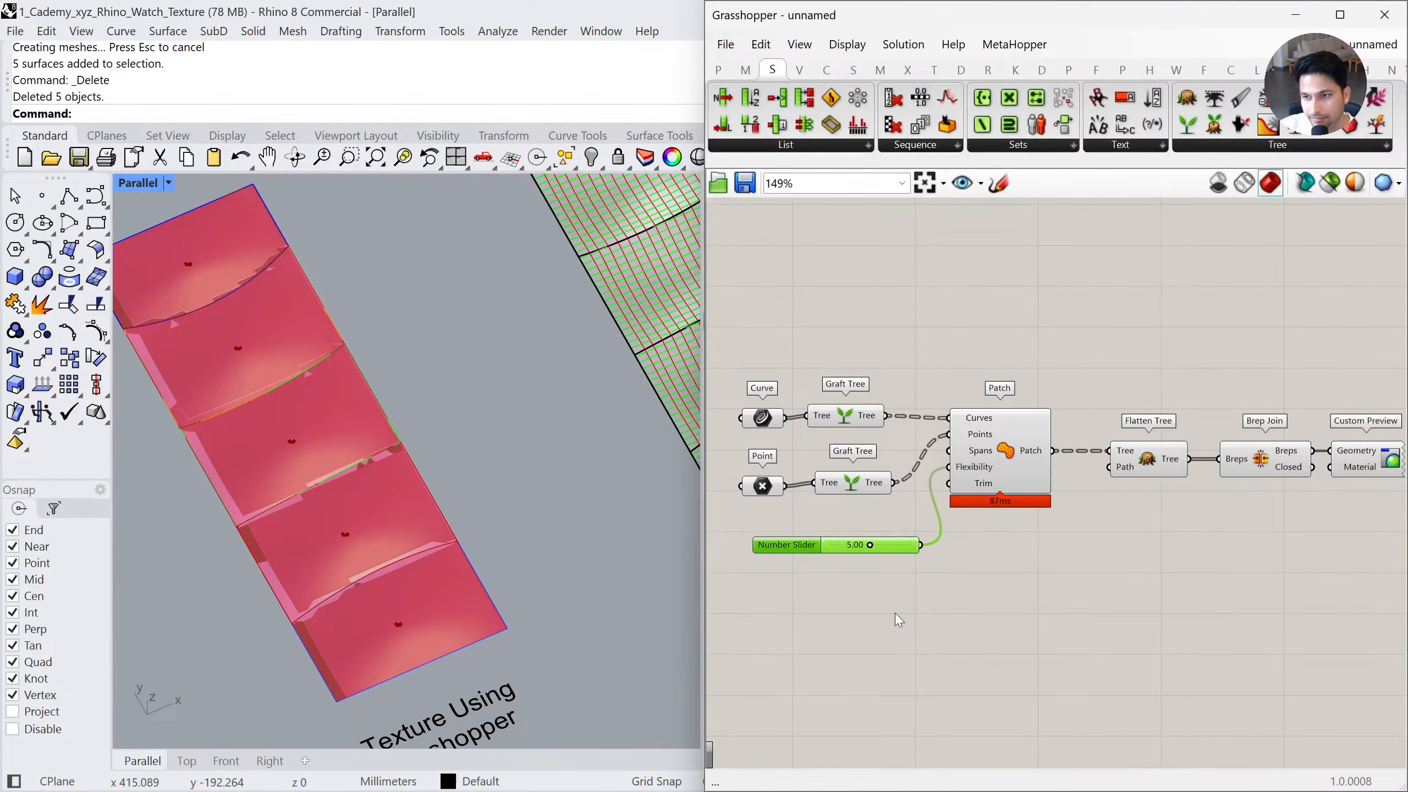
{"action": "left_click", "coordinate": [896, 613]}
{"action": "right_click_drag", "start_coordinate": [383, 583], "coordinate": [487, 550]}
{"action": "right_click_drag", "start_coordinate": [499, 454], "coordinate": [455, 474]}
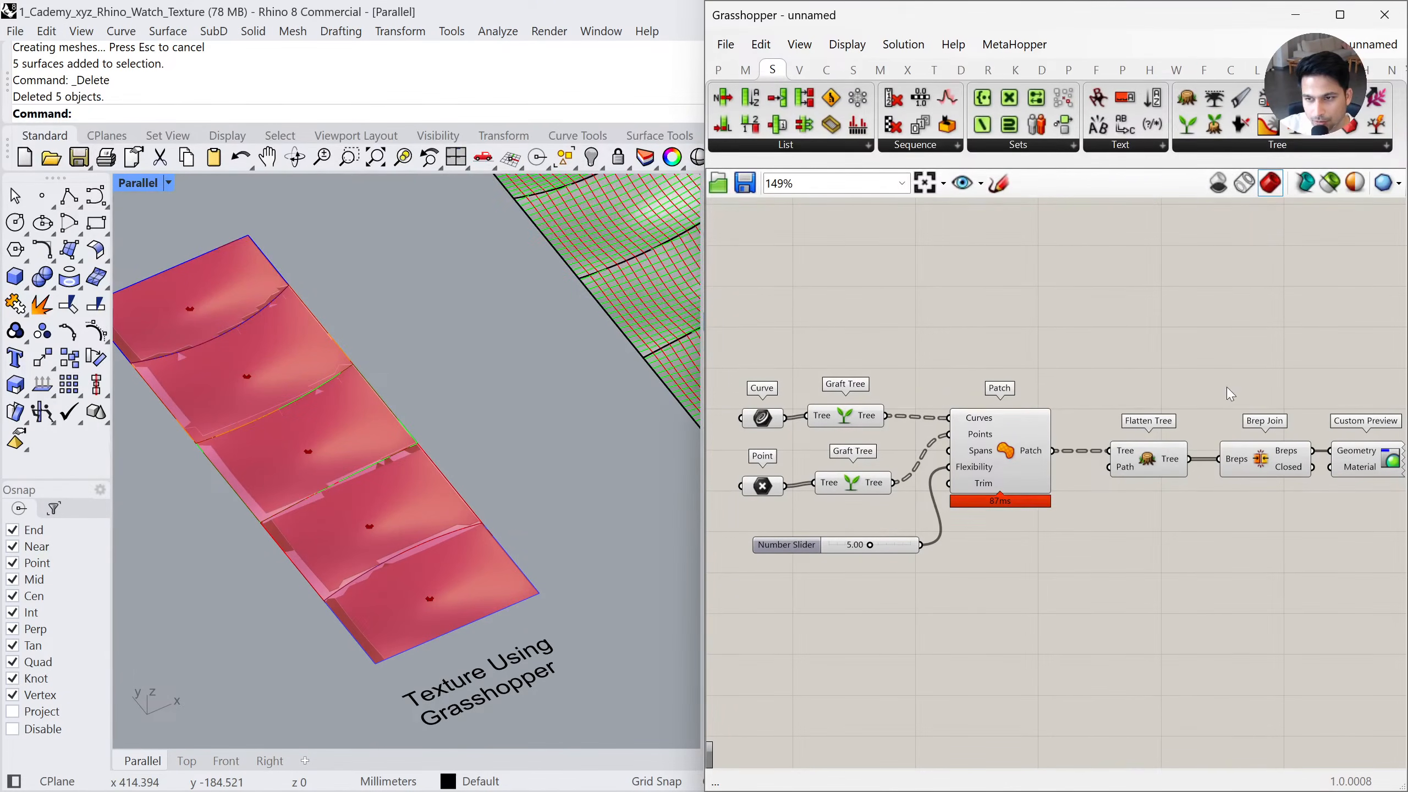
Disable the preview of every component except Custom Preview and check the resulting strip
{"action": "left_click_drag", "start_coordinate": [1247, 389], "coordinate": [722, 590]}
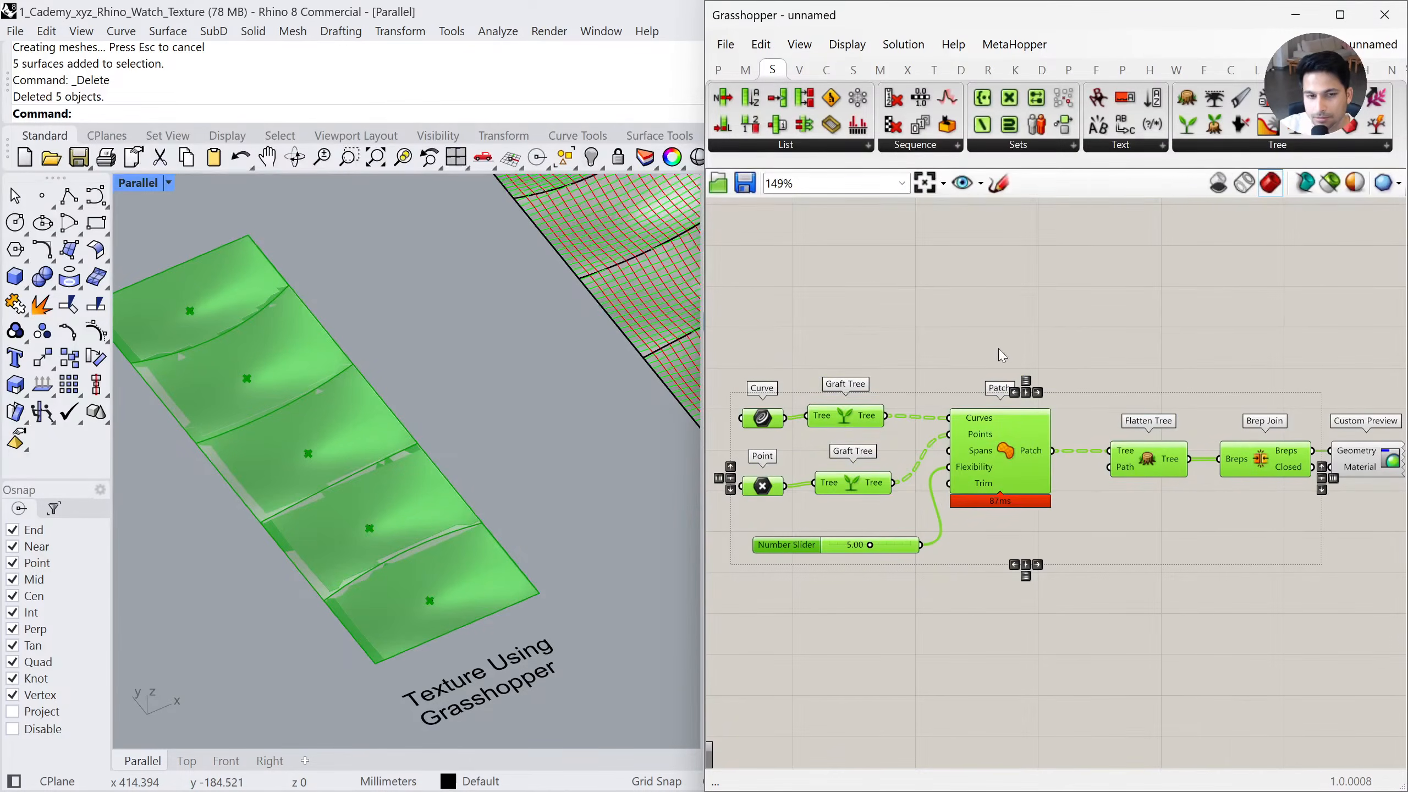
{"action": "middle_click", "coordinate": [990, 334]}
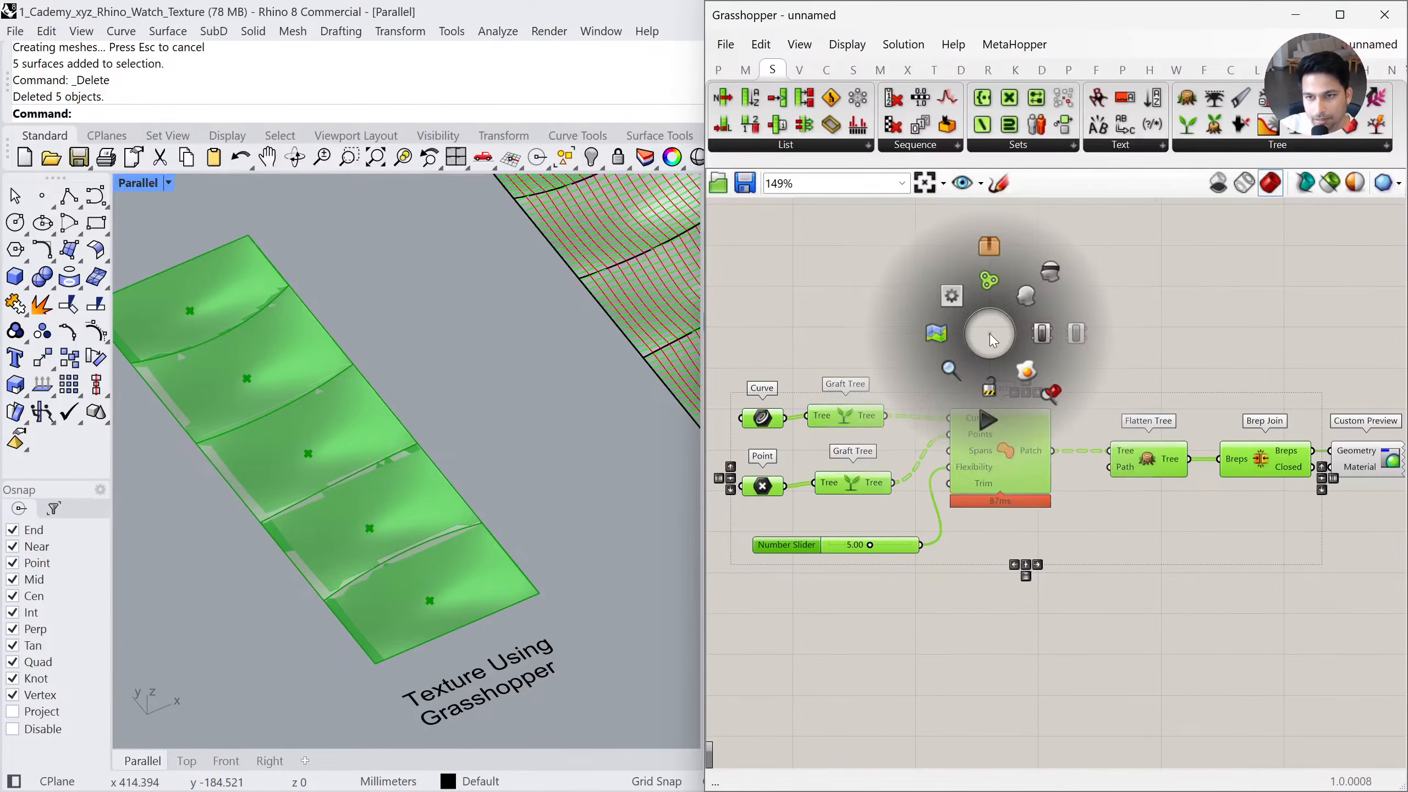
{"action": "left_click", "coordinate": [1051, 272]}
{"action": "left_click", "coordinate": [1056, 283]}
{"action": "right_click_drag", "start_coordinate": [393, 472], "coordinate": [315, 477]}
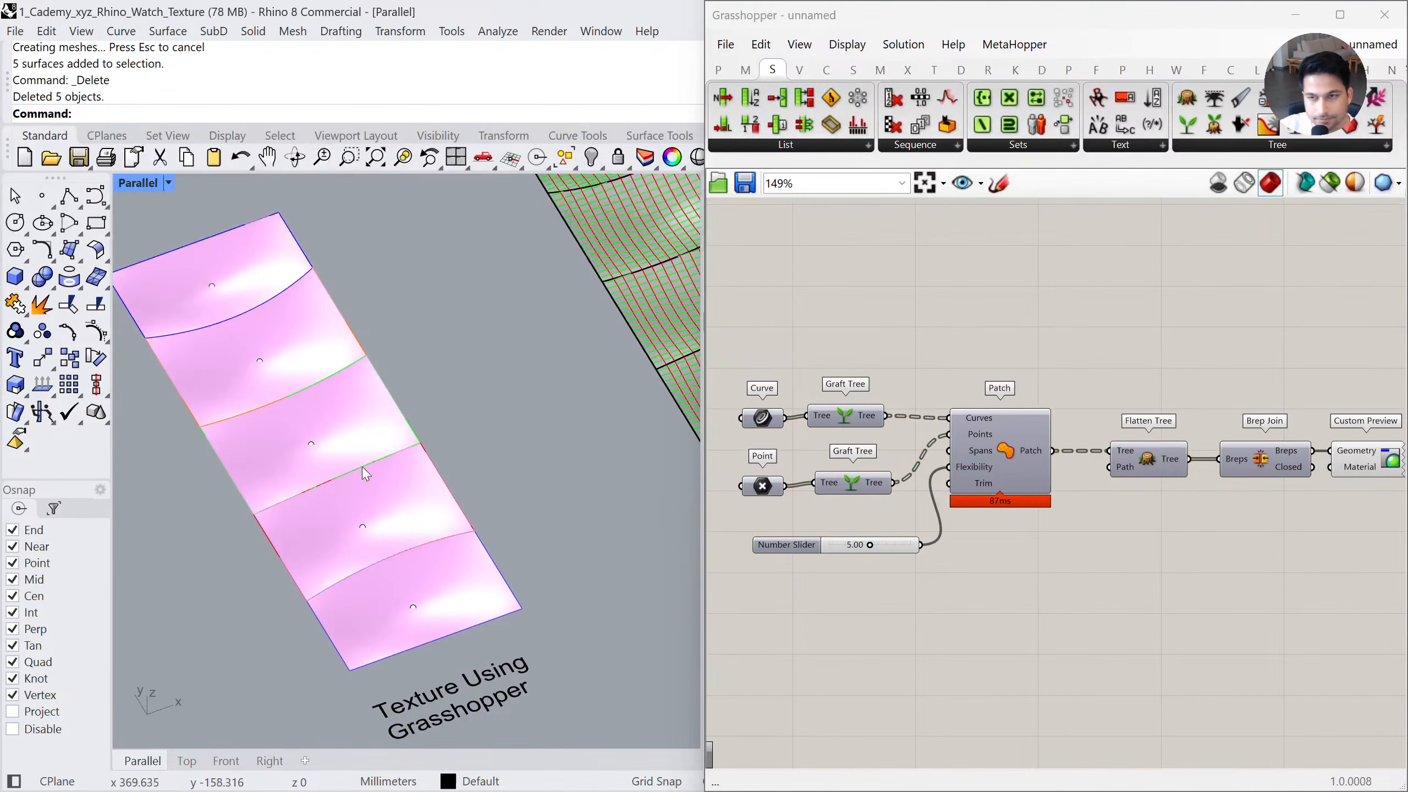
Move Brep Join closer to Flatten Tree and bake its joined result into the Rhino model
{"action": "left_click_drag", "start_coordinate": [1271, 458], "coordinate": [1266, 458]}
{"action": "middle_click", "coordinate": [1283, 451]}
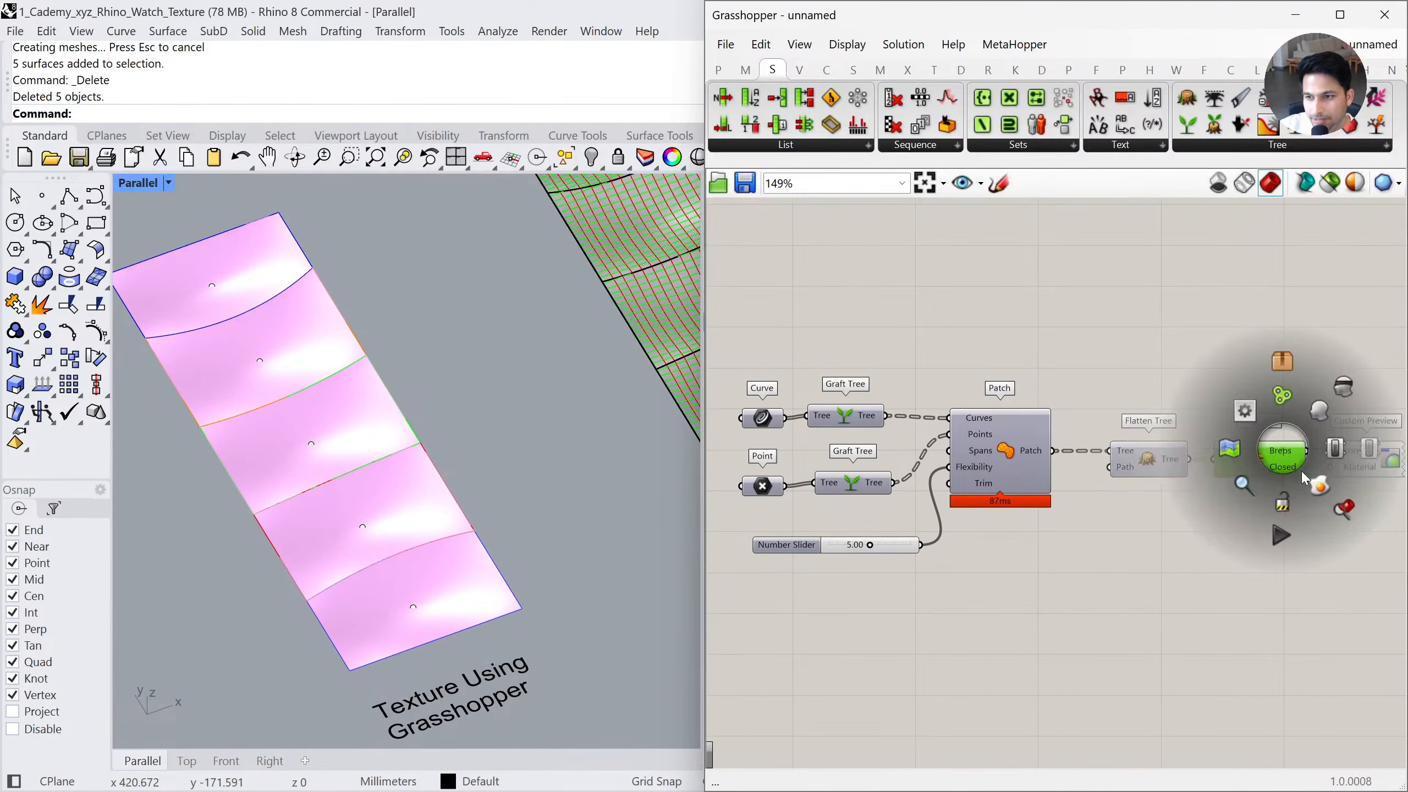
{"action": "left_click", "coordinate": [1318, 489]}
{"action": "left_click", "coordinate": [1288, 569]}
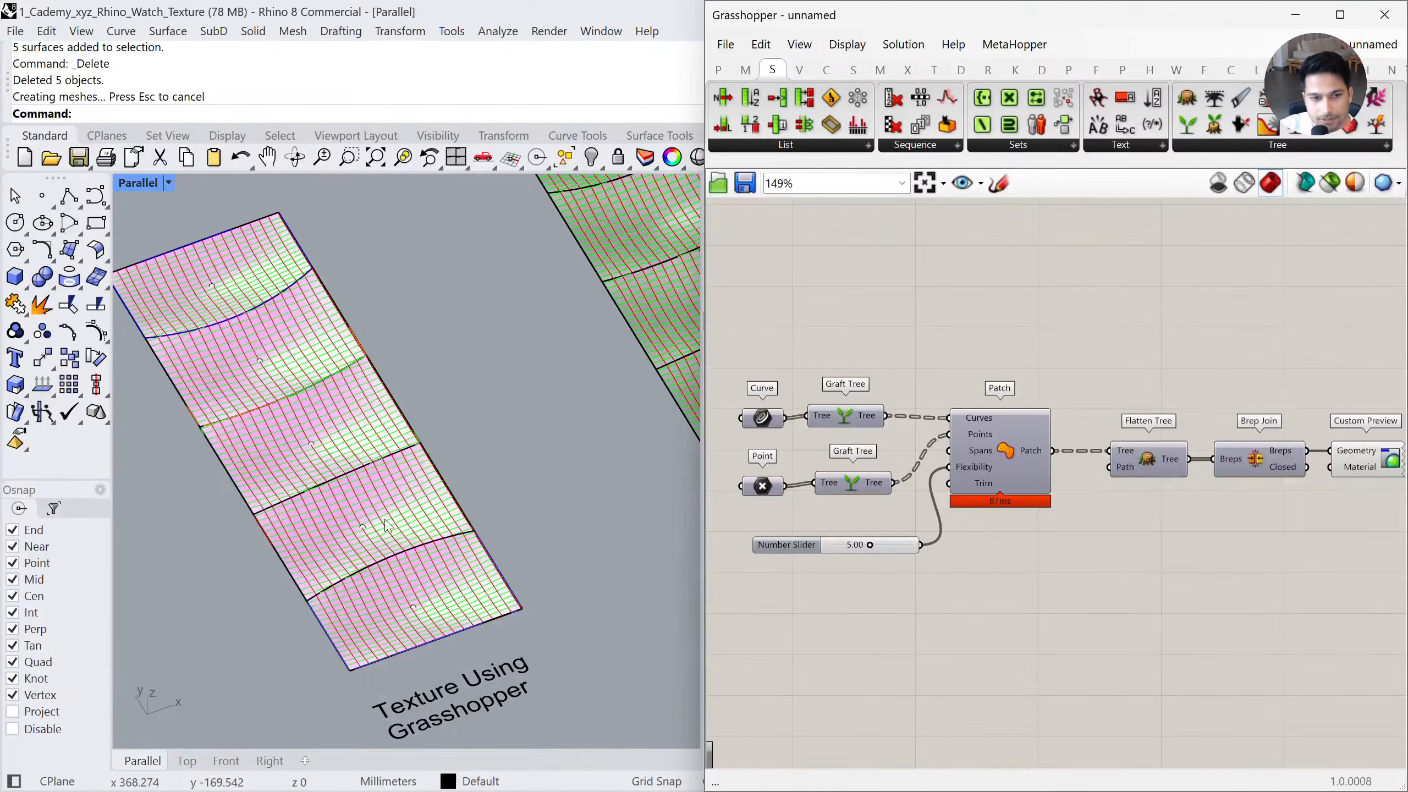
Place the baked polysurface beside the Texture Using Grasshopper strip and run EMap on it
{"action": "left_click", "coordinate": [406, 522]}
{"action": "left_click_drag", "start_coordinate": [402, 519], "coordinate": [623, 481]}
{"action": "type", "text": "EMap"}
{"action": "key", "text": "Return"}
{"action": "right_click_drag", "start_coordinate": [597, 645], "coordinate": [456, 460]}
{"action": "left_click", "coordinate": [1002, 316]}
{"action": "scroll", "coordinate": [456, 514], "scroll_direction": "down", "scroll_amount": 2}
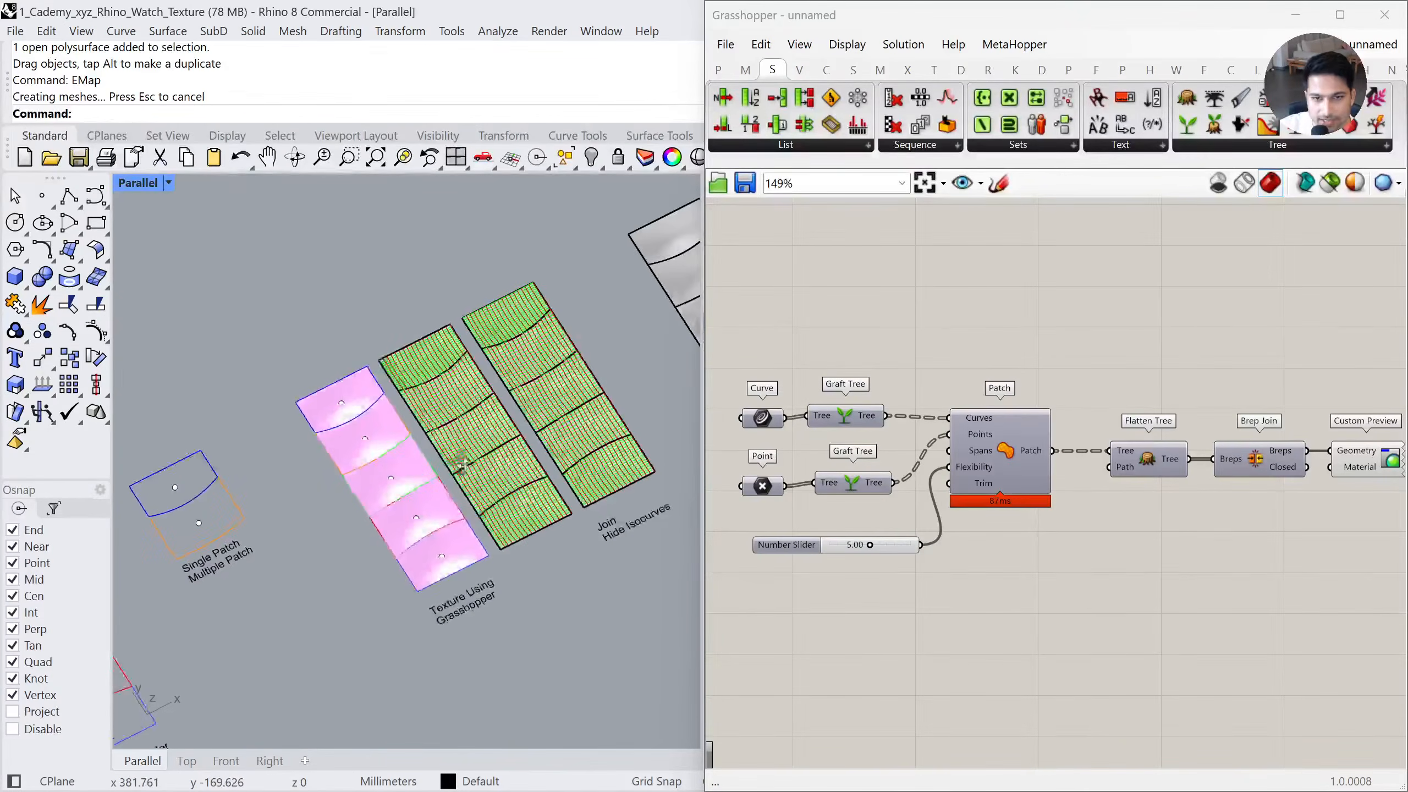
Lower the Grasshopper window to uncover the layer list and turn on layer 3 A Base Solid
{"action": "scroll", "coordinate": [455, 459], "scroll_direction": "down", "scroll_amount": 6}
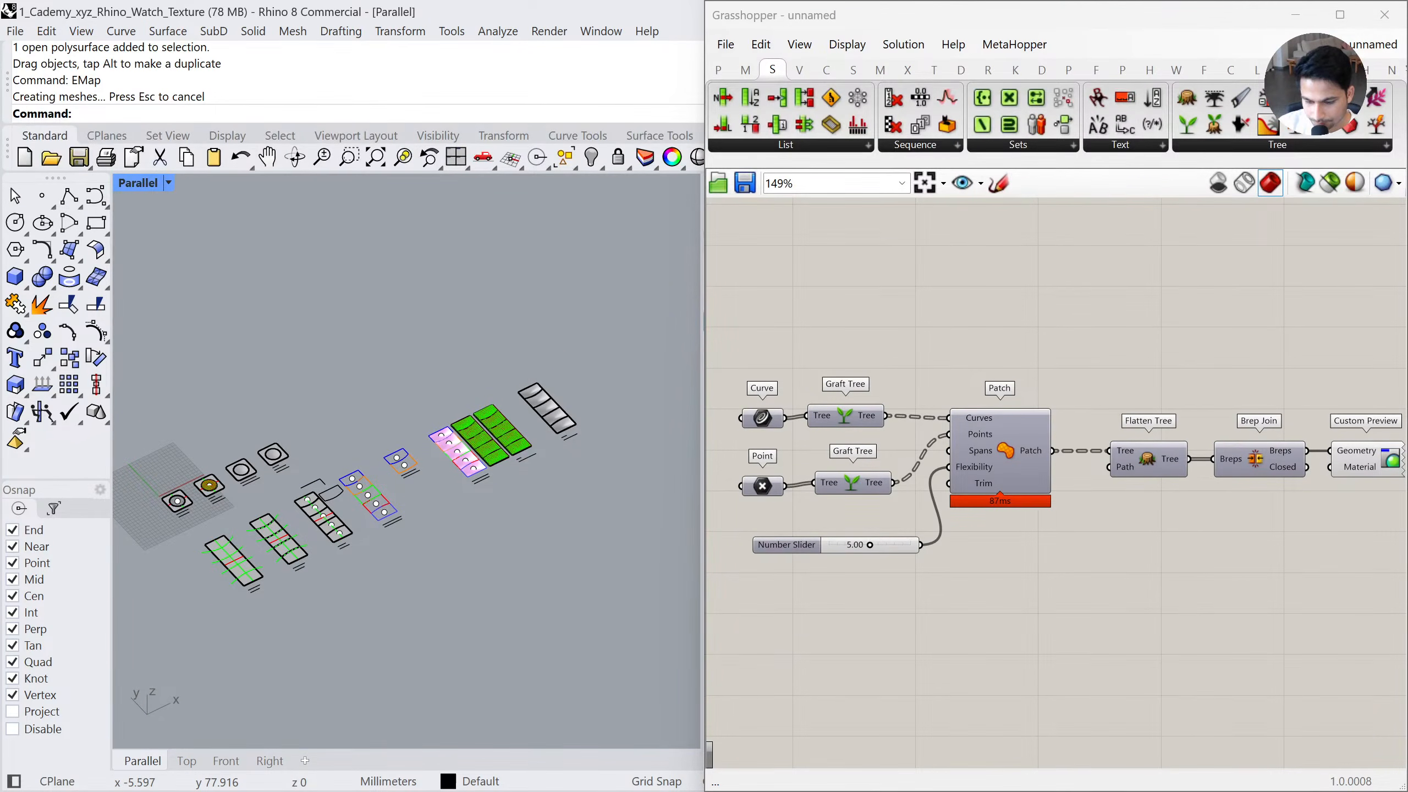
{"action": "scroll", "coordinate": [481, 493], "scroll_direction": "down", "scroll_amount": 2}
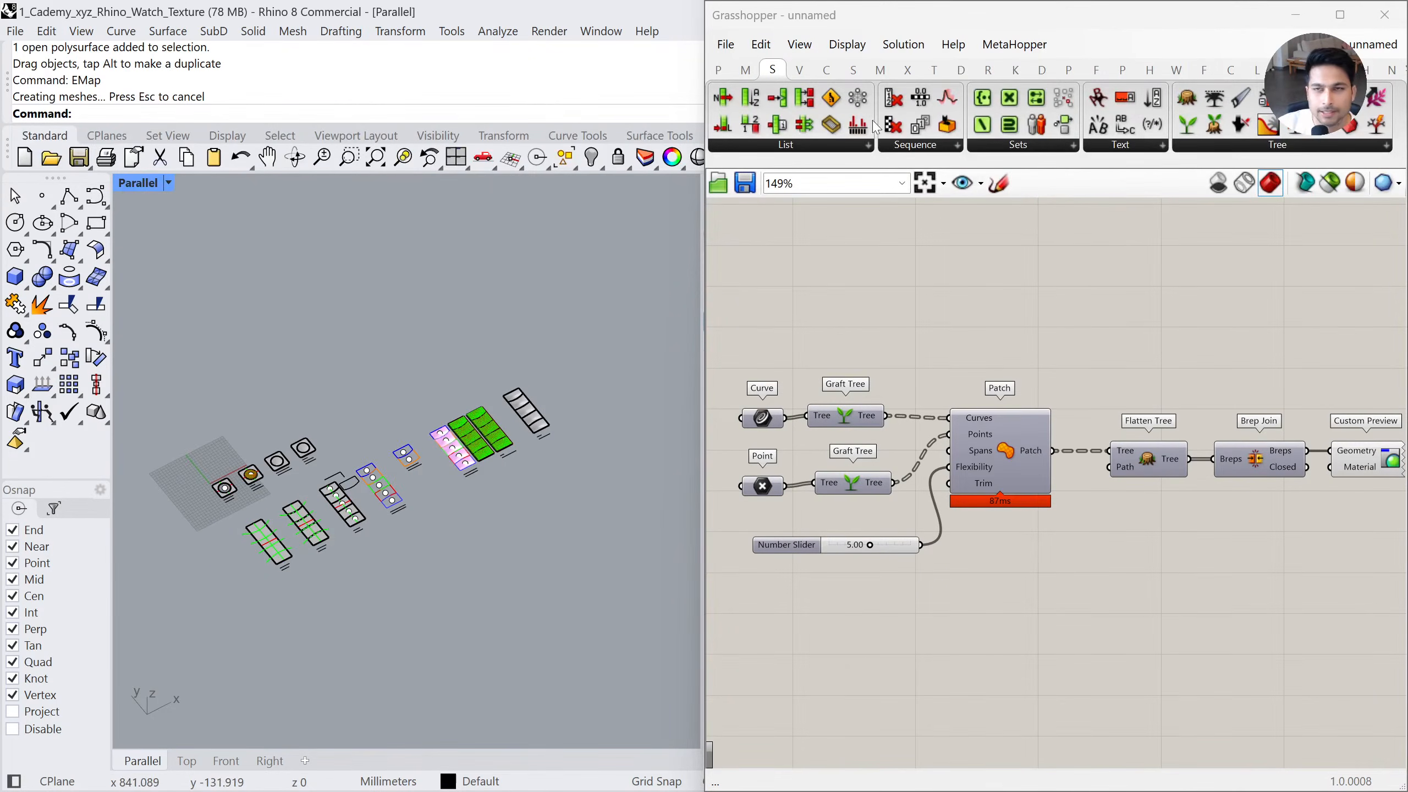
{"action": "left_click_drag", "start_coordinate": [954, 17], "coordinate": [953, 607]}
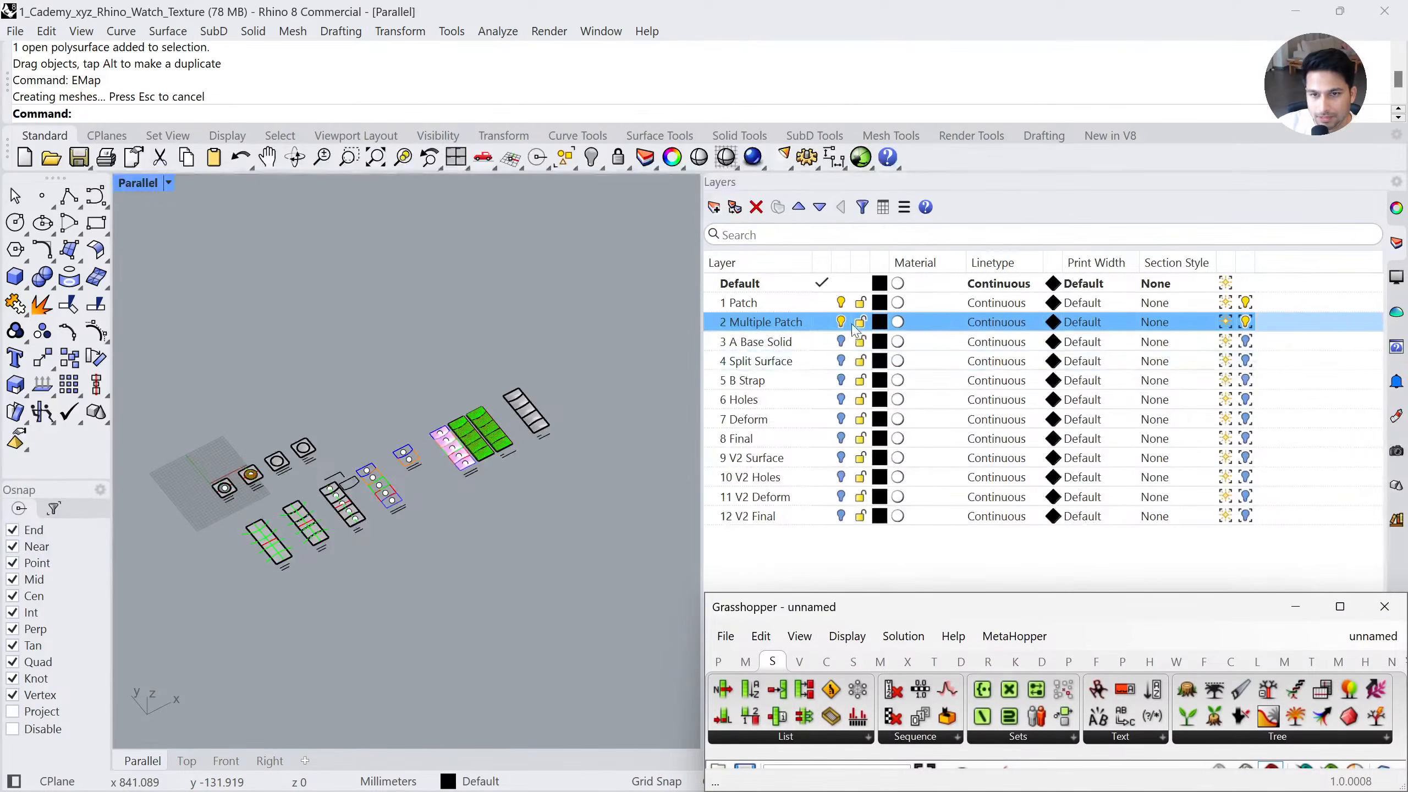
{"action": "left_click", "coordinate": [841, 341]}
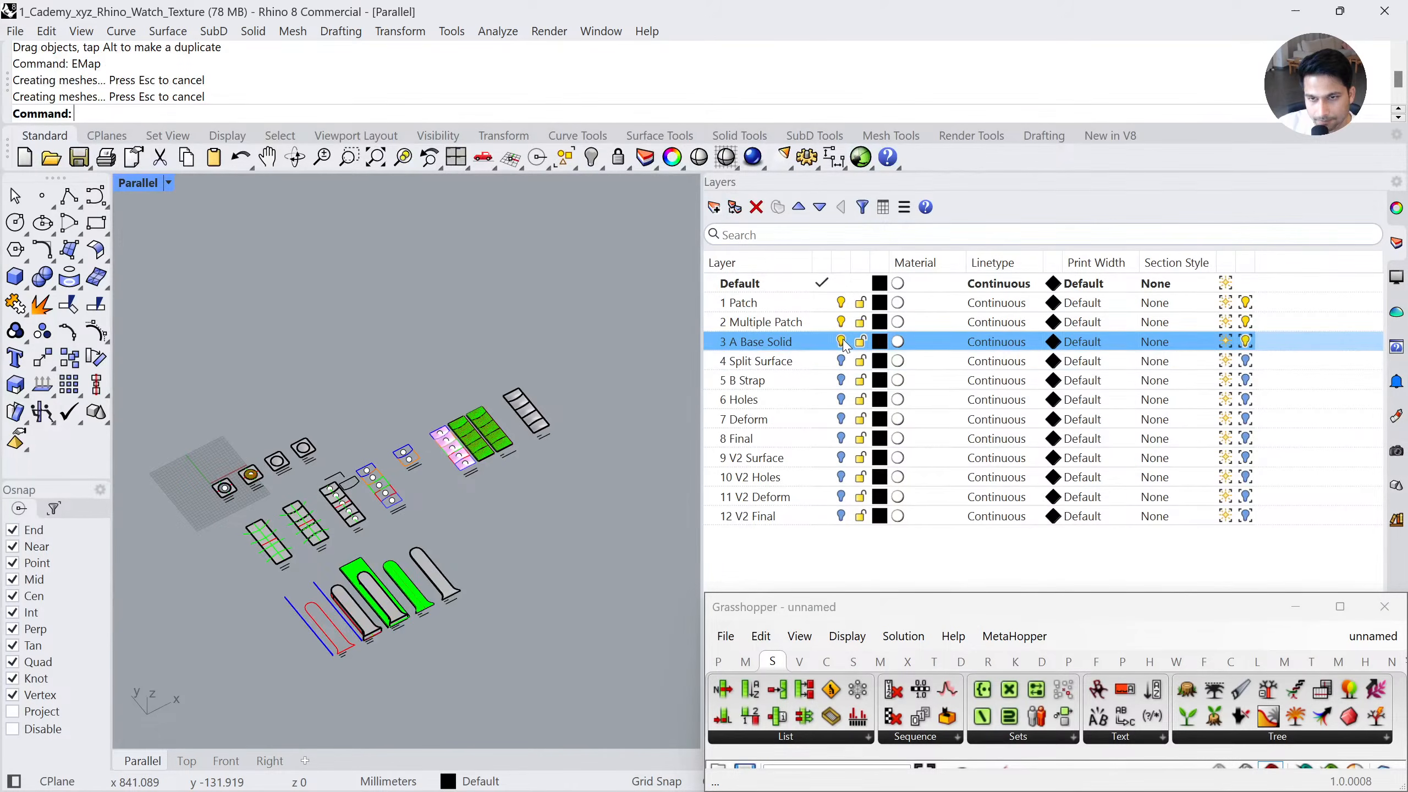
{"action": "right_click_drag", "start_coordinate": [440, 663], "coordinate": [431, 618]}
{"action": "scroll", "coordinate": [231, 530], "scroll_direction": "up", "scroll_amount": 10}
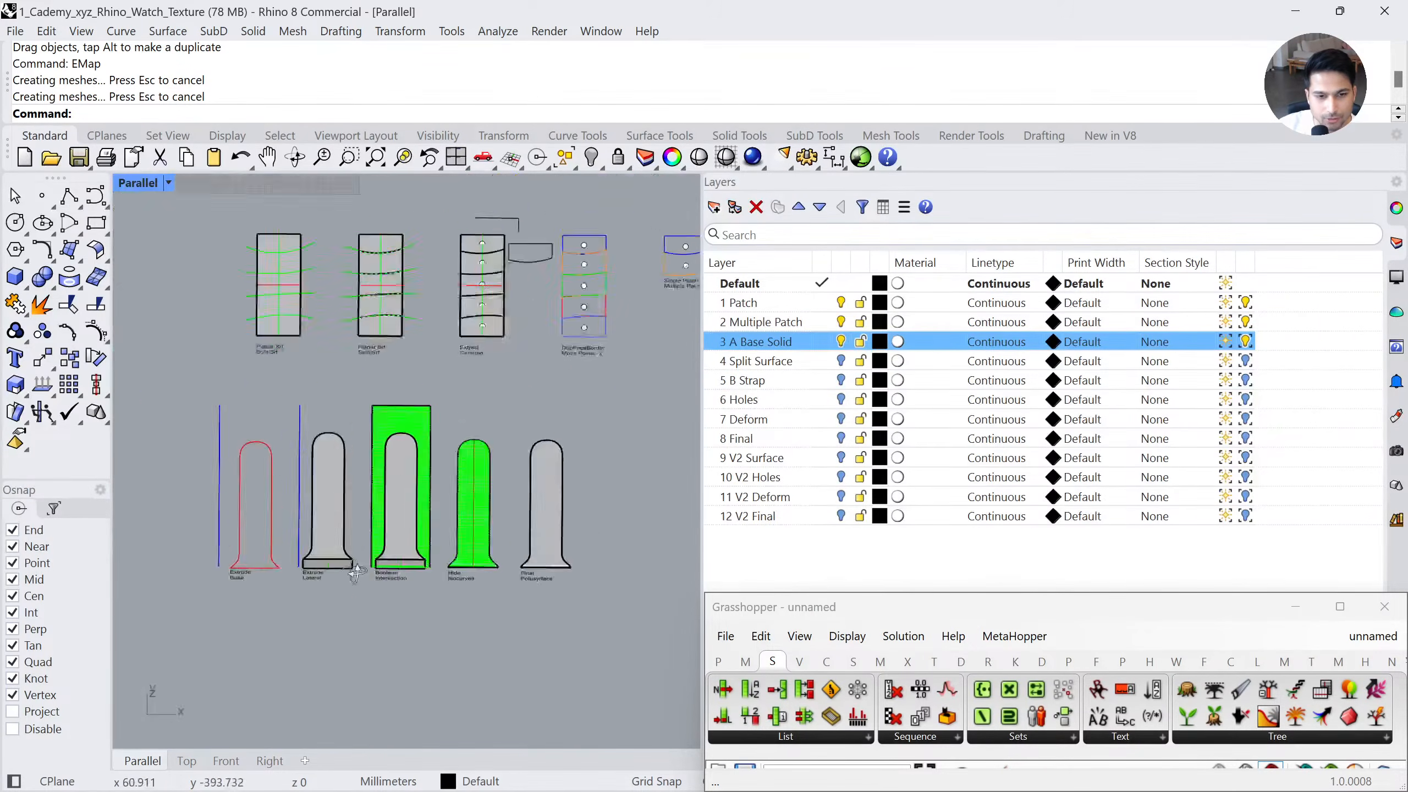
Try extruding the closed side profile laterally across the strap's base outline and undo the extrusion
{"action": "right_click_drag", "start_coordinate": [193, 464], "coordinate": [263, 444]}
{"action": "scroll", "coordinate": [206, 448], "scroll_direction": "up", "scroll_amount": 6}
{"action": "left_click", "coordinate": [218, 419]}
{"action": "left_click", "coordinate": [223, 451]}
{"action": "scroll", "coordinate": [220, 425], "scroll_direction": "down", "scroll_amount": 3}
{"action": "scroll", "coordinate": [263, 443], "scroll_direction": "down", "scroll_amount": 2}
{"action": "left_click", "coordinate": [264, 433]}
{"action": "left_click_drag", "start_coordinate": [453, 336], "coordinate": [604, 421]}
{"action": "key", "text": "ctrl+z"}
Try extruding the closed strap base outline vertically and undo the extrusion
{"action": "right_click_drag", "start_coordinate": [506, 600], "coordinate": [419, 530], "text": "shift"}
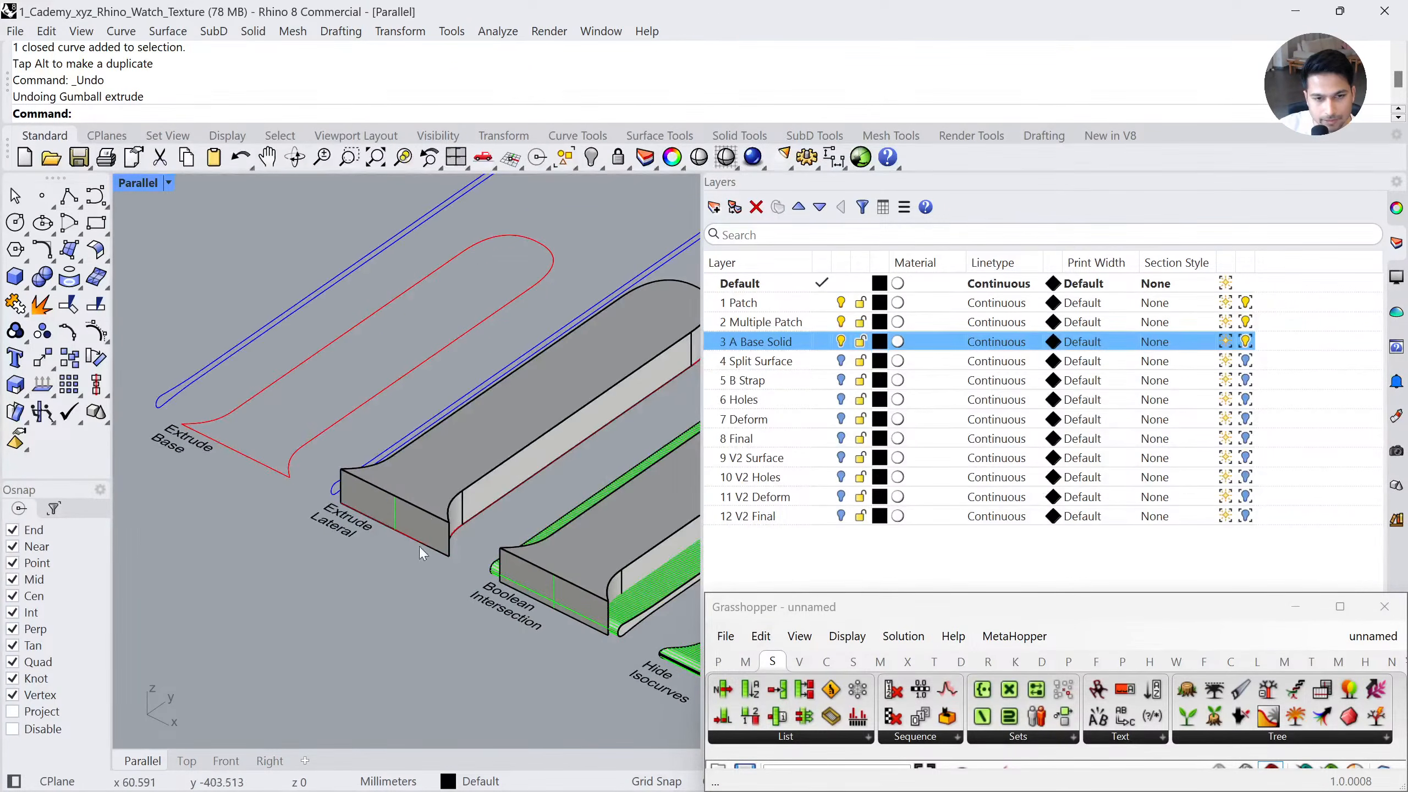
{"action": "left_click", "coordinate": [305, 445]}
{"action": "left_click_drag", "start_coordinate": [386, 326], "coordinate": [386, 271]}
{"action": "key", "text": "ctrl+z"}
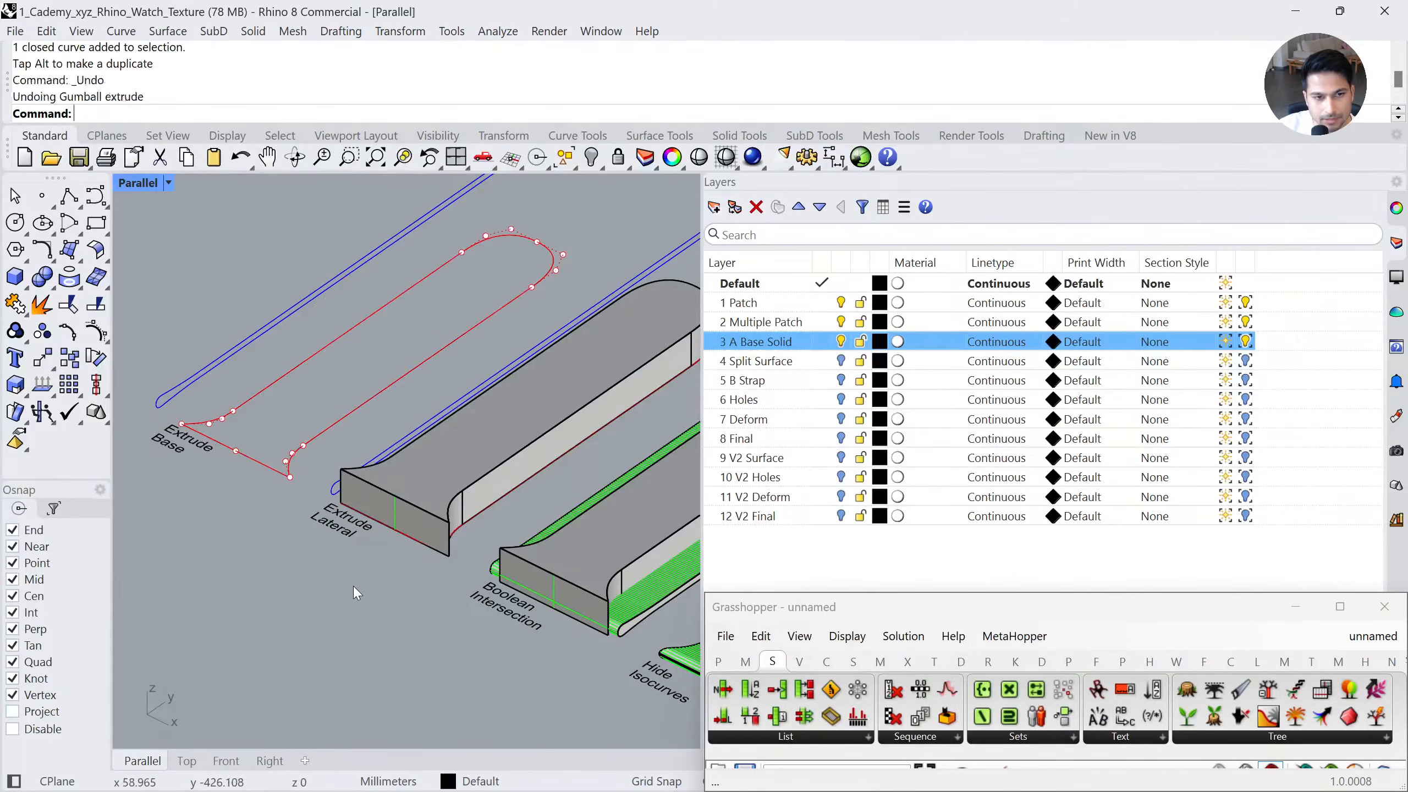
Run a Boolean Intersection on the two overlapping extrusions of the Boolean Intersection example
{"action": "scroll", "coordinate": [513, 519], "scroll_direction": "up", "scroll_amount": 4}
{"action": "right_click_drag", "start_coordinate": [656, 580], "coordinate": [430, 488], "text": "shift"}
{"action": "left_click", "coordinate": [375, 459]}
{"action": "scroll", "coordinate": [339, 475], "scroll_direction": "down", "scroll_amount": 2}
{"action": "left_click", "coordinate": [445, 497], "text": "shift"}
{"action": "left_click", "coordinate": [499, 521]}
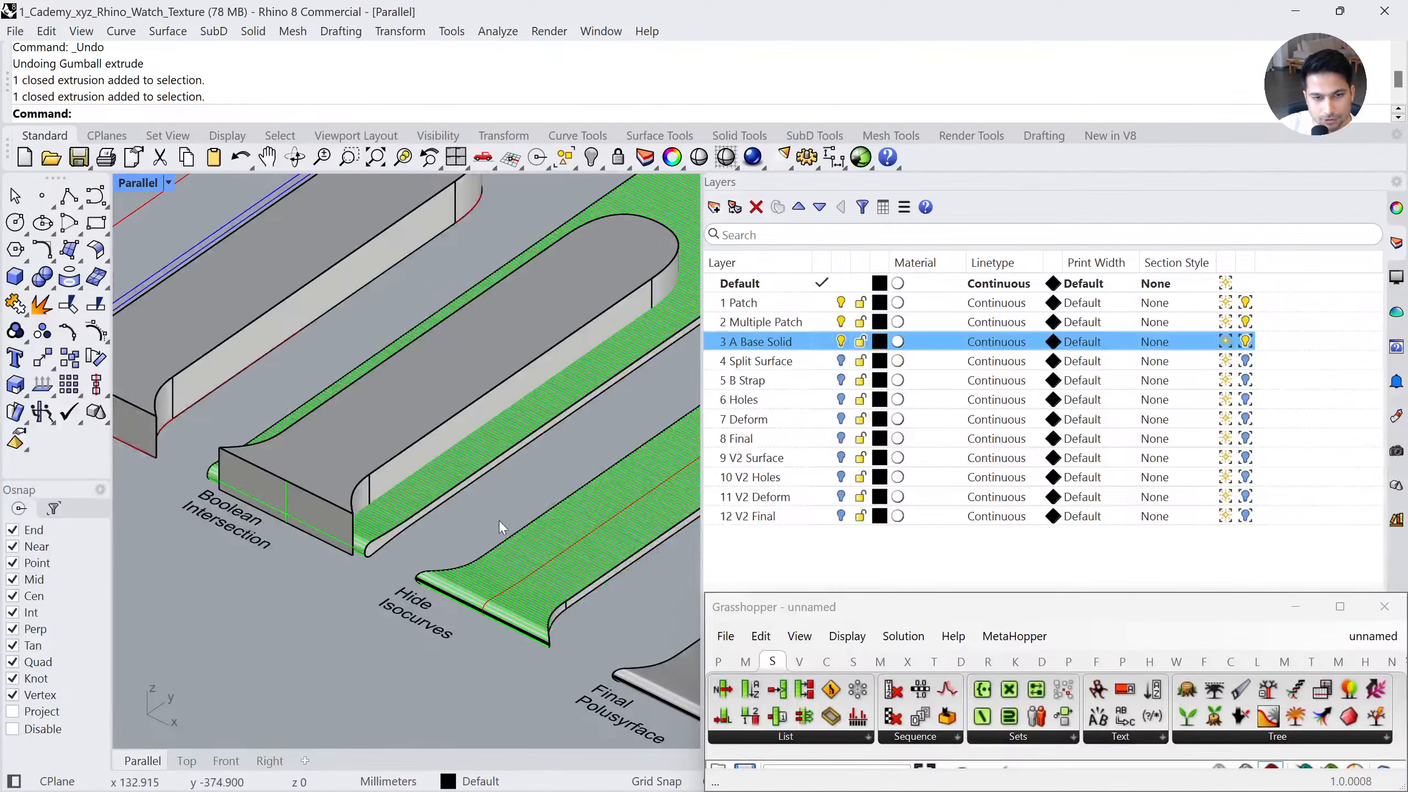
{"action": "left_click", "coordinate": [53, 290]}
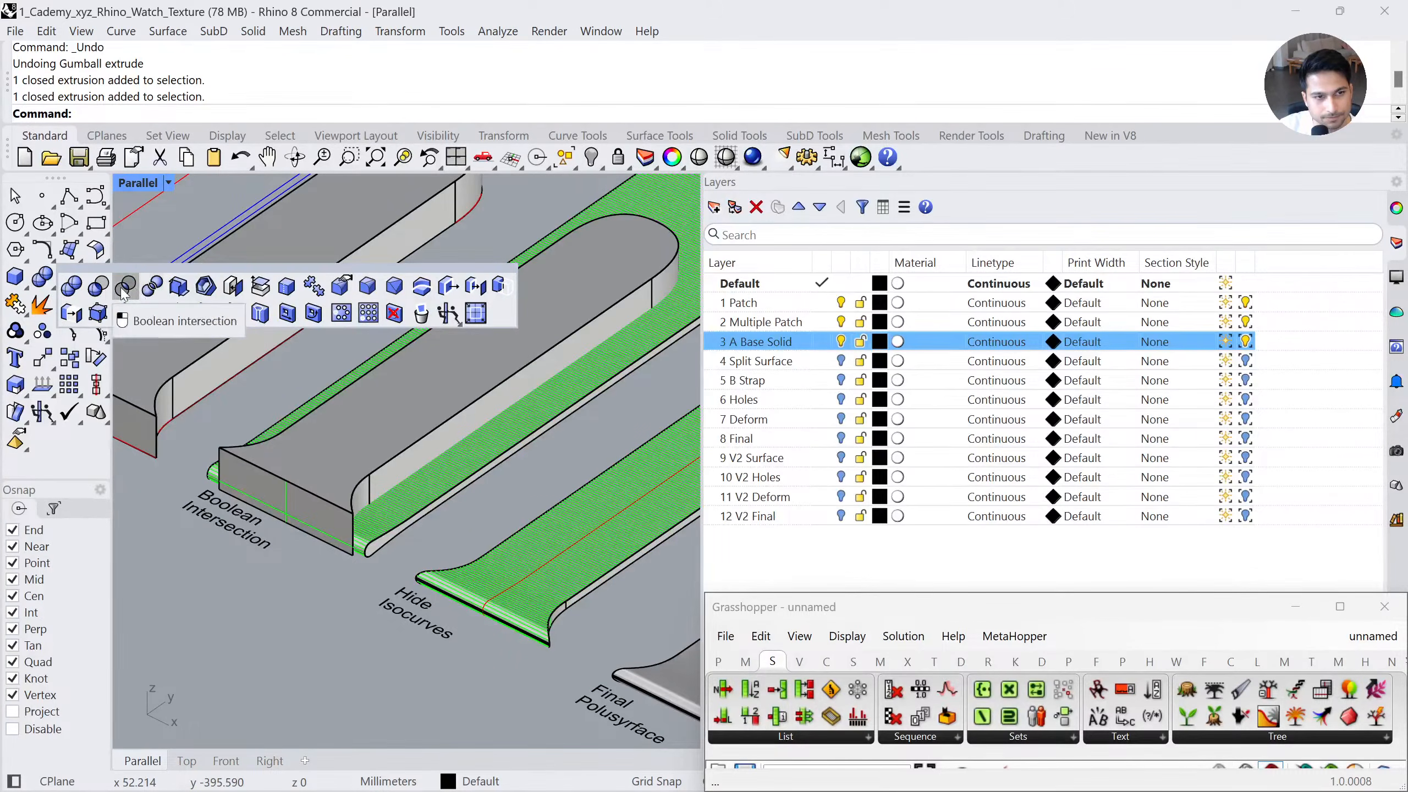
{"action": "left_click", "coordinate": [151, 287]}
{"action": "left_click", "coordinate": [446, 488]}
{"action": "key", "text": "Return"}
{"action": "key", "text": "Return"}
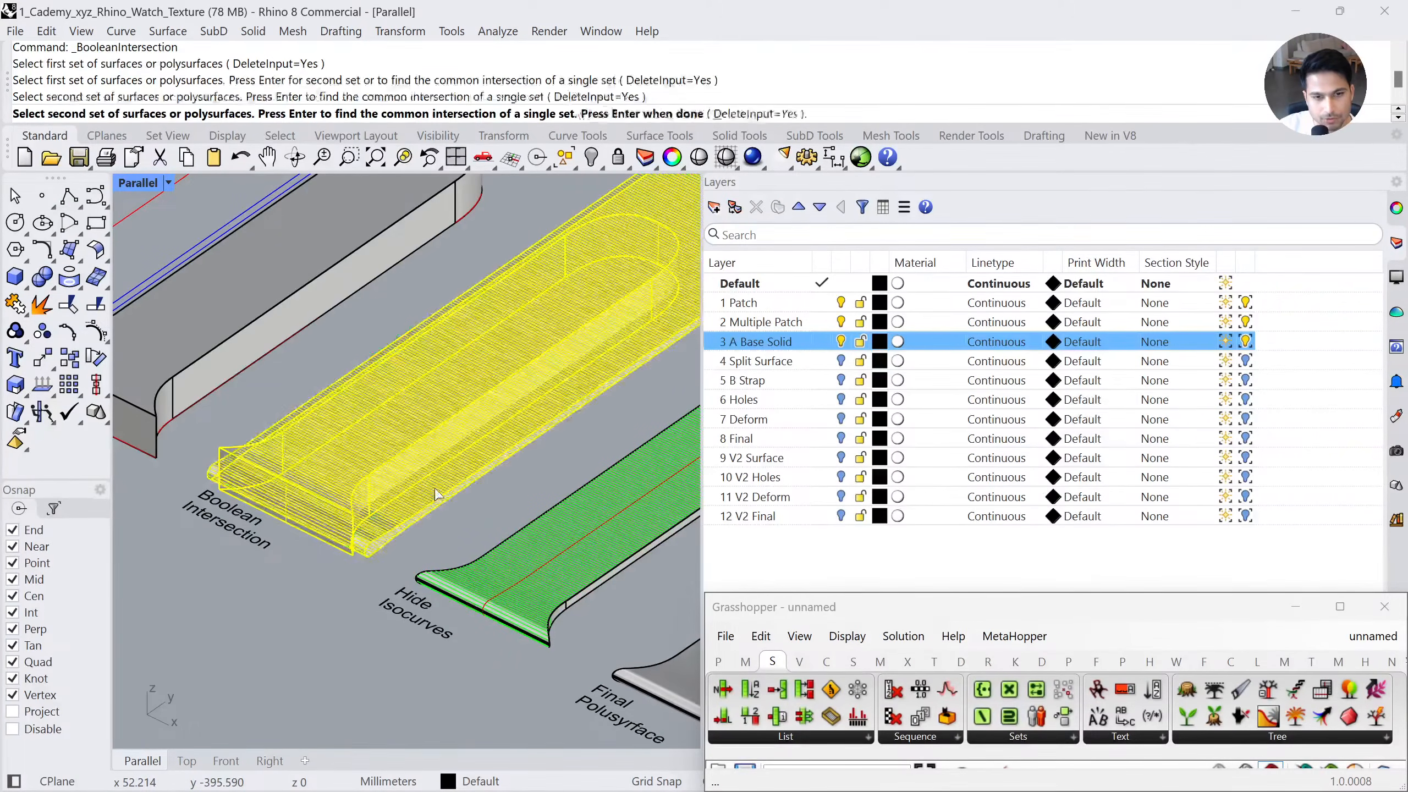
Inspect the intersected strap solid and compare it with the Hide Isocurves copy
{"action": "scroll", "coordinate": [451, 497], "scroll_direction": "down", "scroll_amount": 2}
{"action": "right_click_drag", "start_coordinate": [515, 506], "coordinate": [443, 466], "text": "shift"}
{"action": "scroll", "coordinate": [450, 461], "scroll_direction": "up", "scroll_amount": 4}
{"action": "left_click", "coordinate": [452, 458]}
{"action": "left_click", "coordinate": [504, 524]}
{"action": "scroll", "coordinate": [389, 484], "scroll_direction": "down", "scroll_amount": 4}
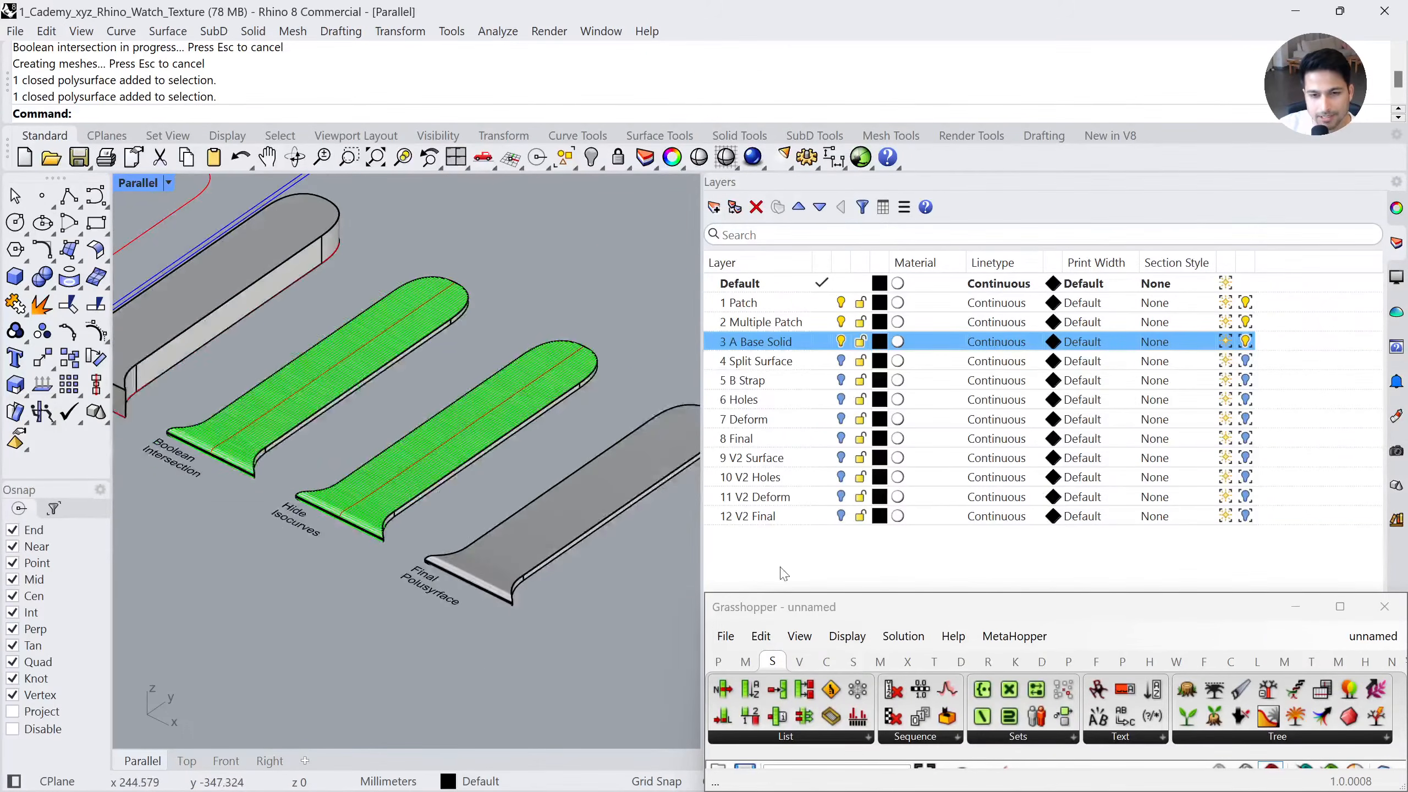
Open the Final Polysurface strap's object properties and toggle its surface isocurve display on and off
{"action": "scroll", "coordinate": [389, 455], "scroll_direction": "down", "scroll_amount": 2}
{"action": "right_click_drag", "start_coordinate": [570, 533], "coordinate": [511, 499]}
{"action": "scroll", "coordinate": [449, 475], "scroll_direction": "up", "scroll_amount": 2}
{"action": "left_click", "coordinate": [444, 491]}
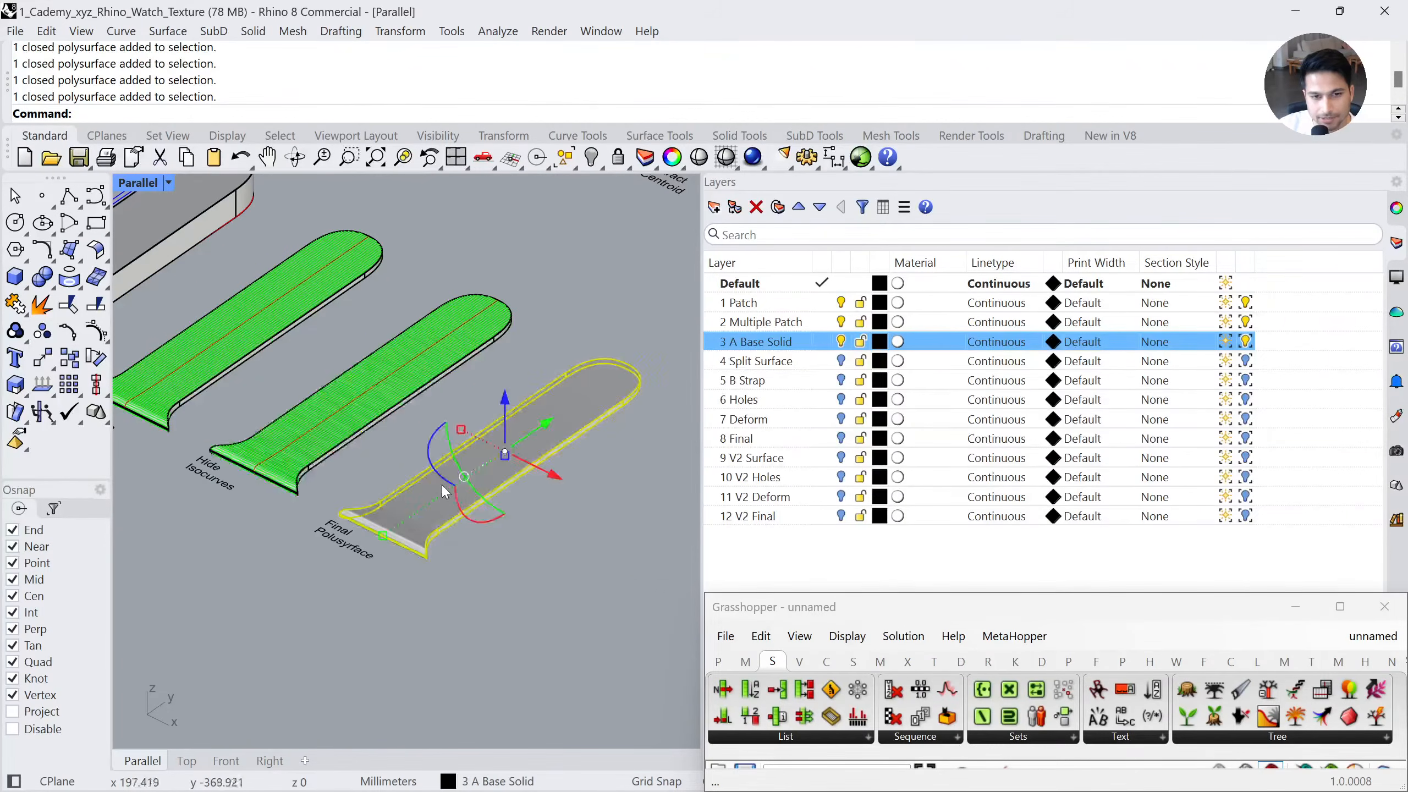
{"action": "left_click", "coordinate": [1389, 210]}
{"action": "left_click_drag", "start_coordinate": [1107, 609], "coordinate": [1107, 746]}
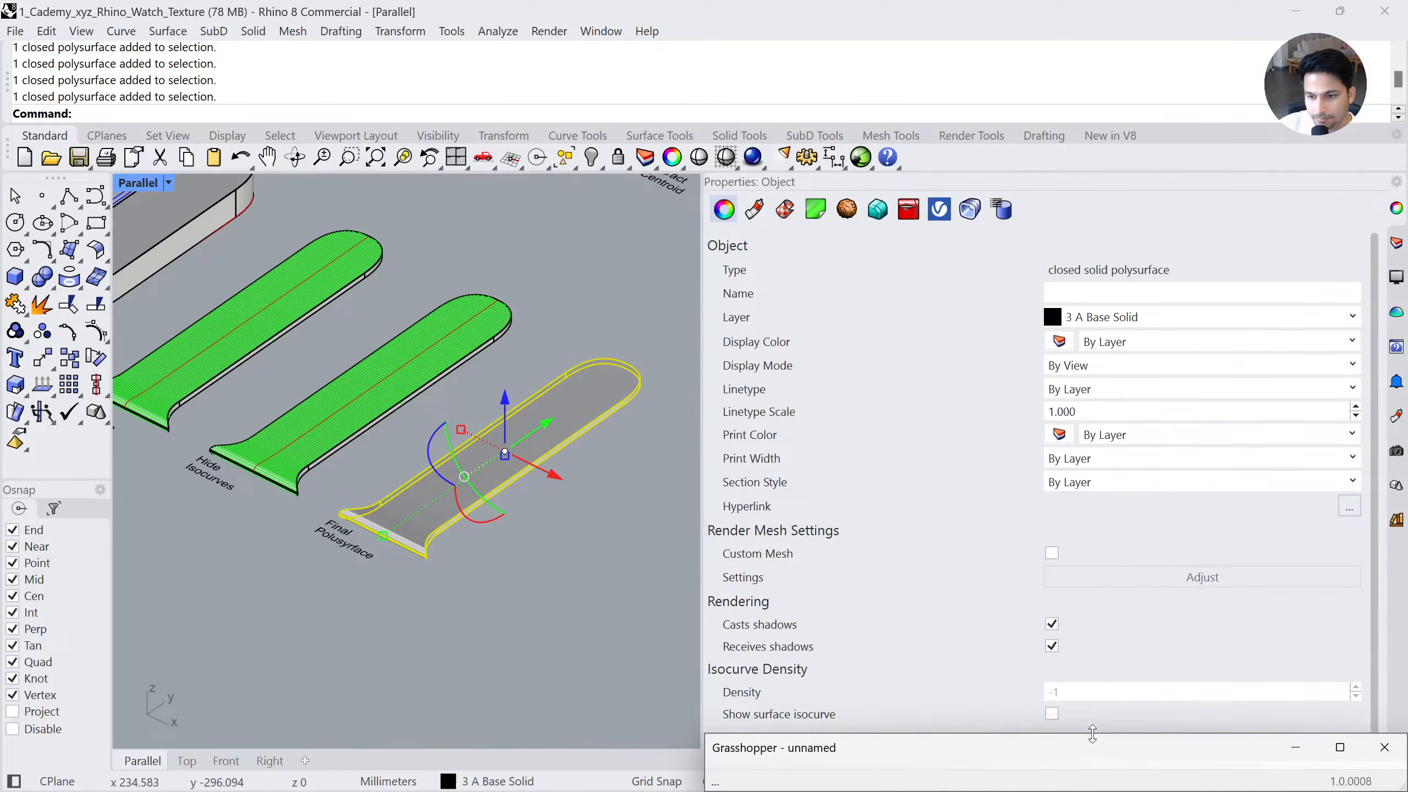
{"action": "scroll", "coordinate": [1014, 669], "scroll_direction": "down", "scroll_amount": 1}
{"action": "left_click", "coordinate": [1051, 686]}
{"action": "left_click", "coordinate": [1051, 685]}
{"action": "left_click", "coordinate": [1052, 686]}
{"action": "left_click", "coordinate": [1051, 686]}
{"action": "left_click", "coordinate": [545, 565]}
Review the base solid stages, return to the layer list and turn on layer 4 Split Surface
{"action": "scroll", "coordinate": [386, 469], "scroll_direction": "down", "scroll_amount": 6}
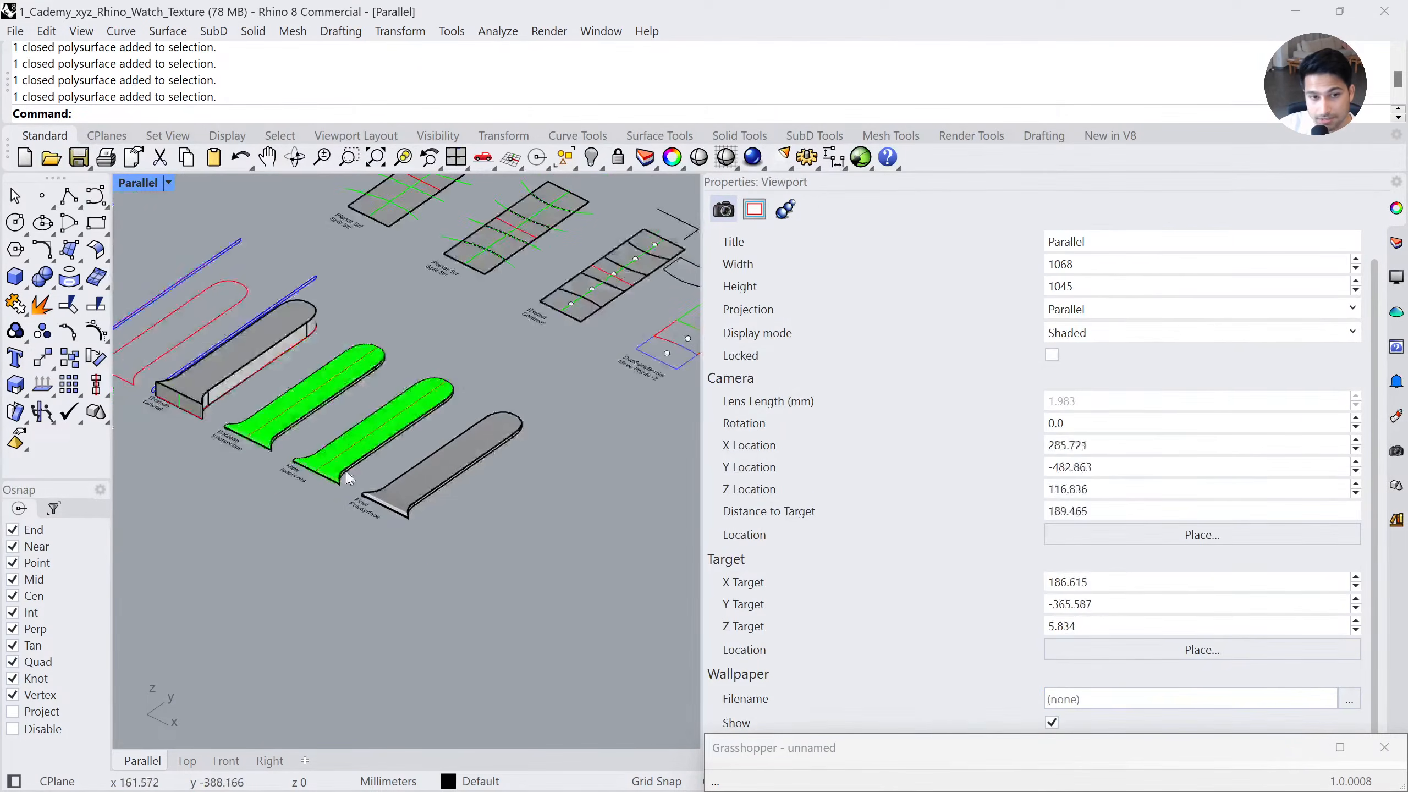
{"action": "right_click_drag", "start_coordinate": [166, 410], "coordinate": [247, 441], "text": "shift"}
{"action": "scroll", "coordinate": [216, 429], "scroll_direction": "up", "scroll_amount": 6}
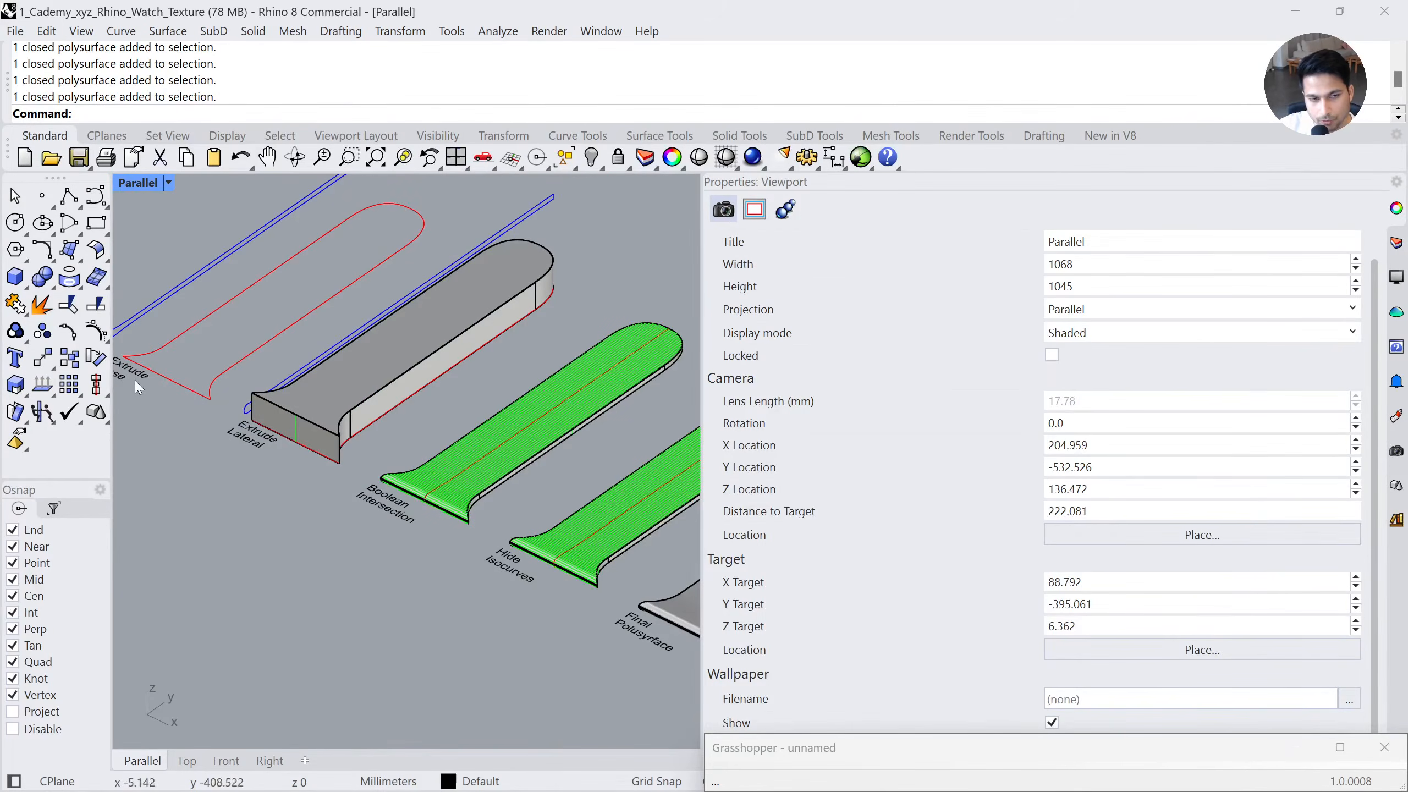
{"action": "right_click_drag", "start_coordinate": [556, 582], "coordinate": [422, 533], "text": "shift"}
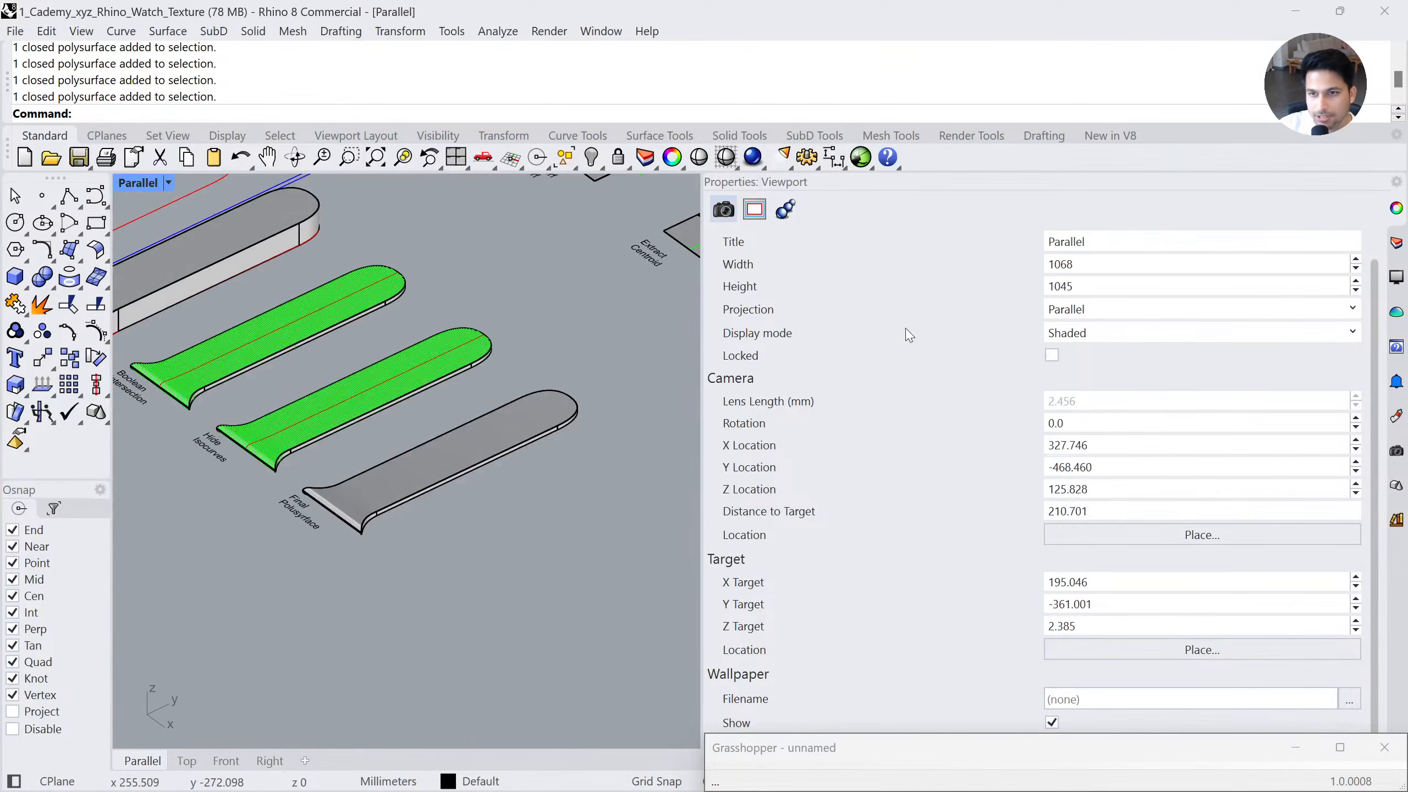
{"action": "left_click", "coordinate": [1400, 246]}
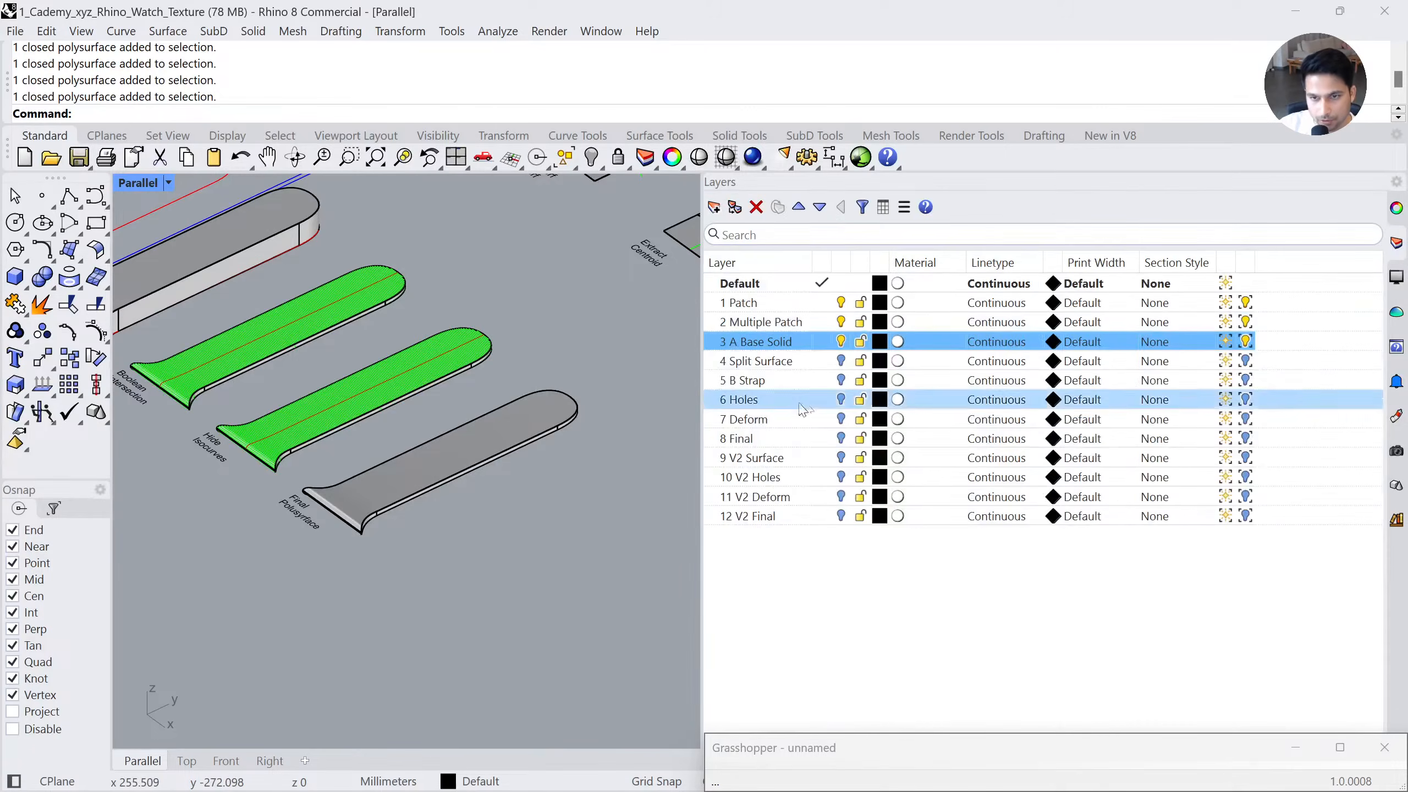
{"action": "left_click", "coordinate": [840, 360]}
{"action": "scroll", "coordinate": [397, 413], "scroll_direction": "down", "scroll_amount": 5}
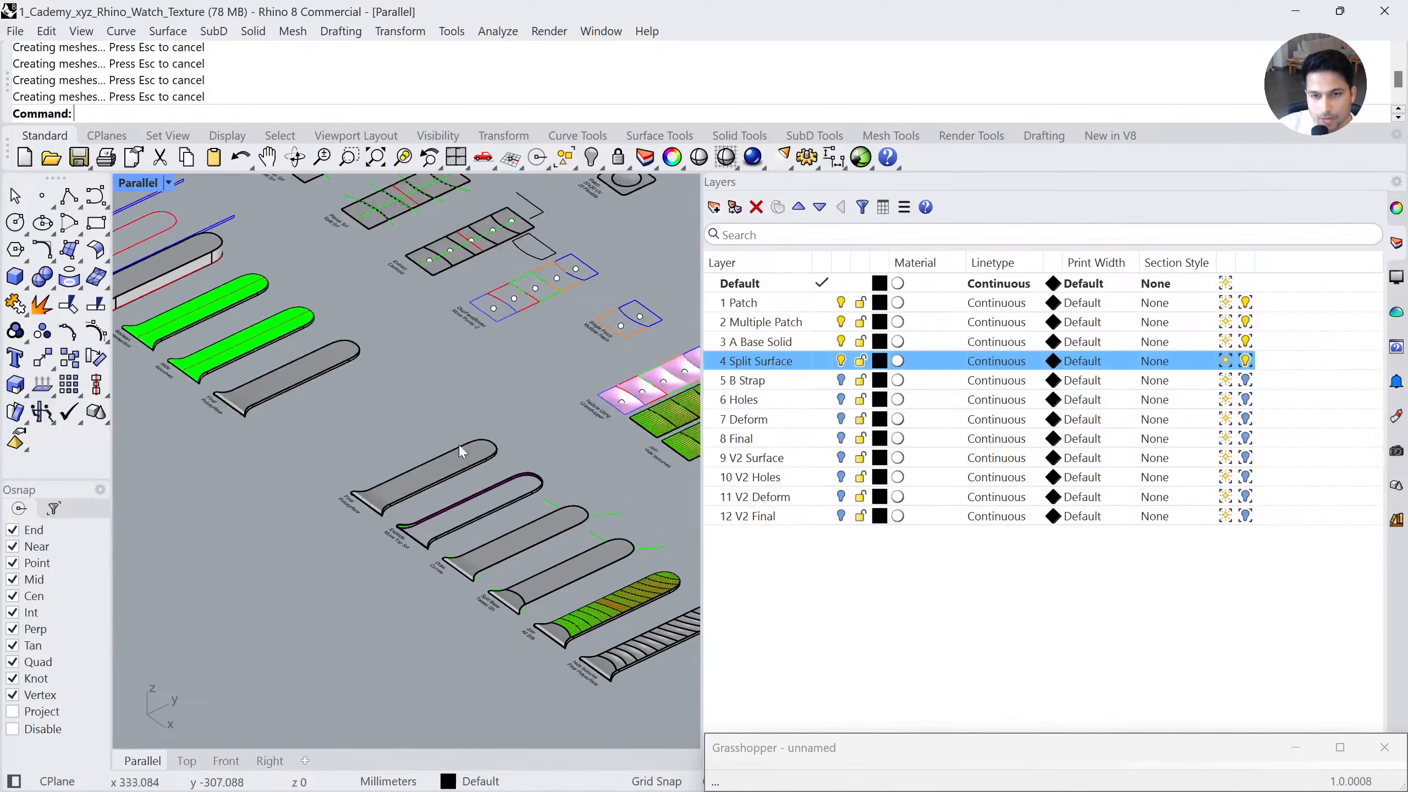
{"action": "scroll", "coordinate": [441, 452], "scroll_direction": "up", "scroll_amount": 6}
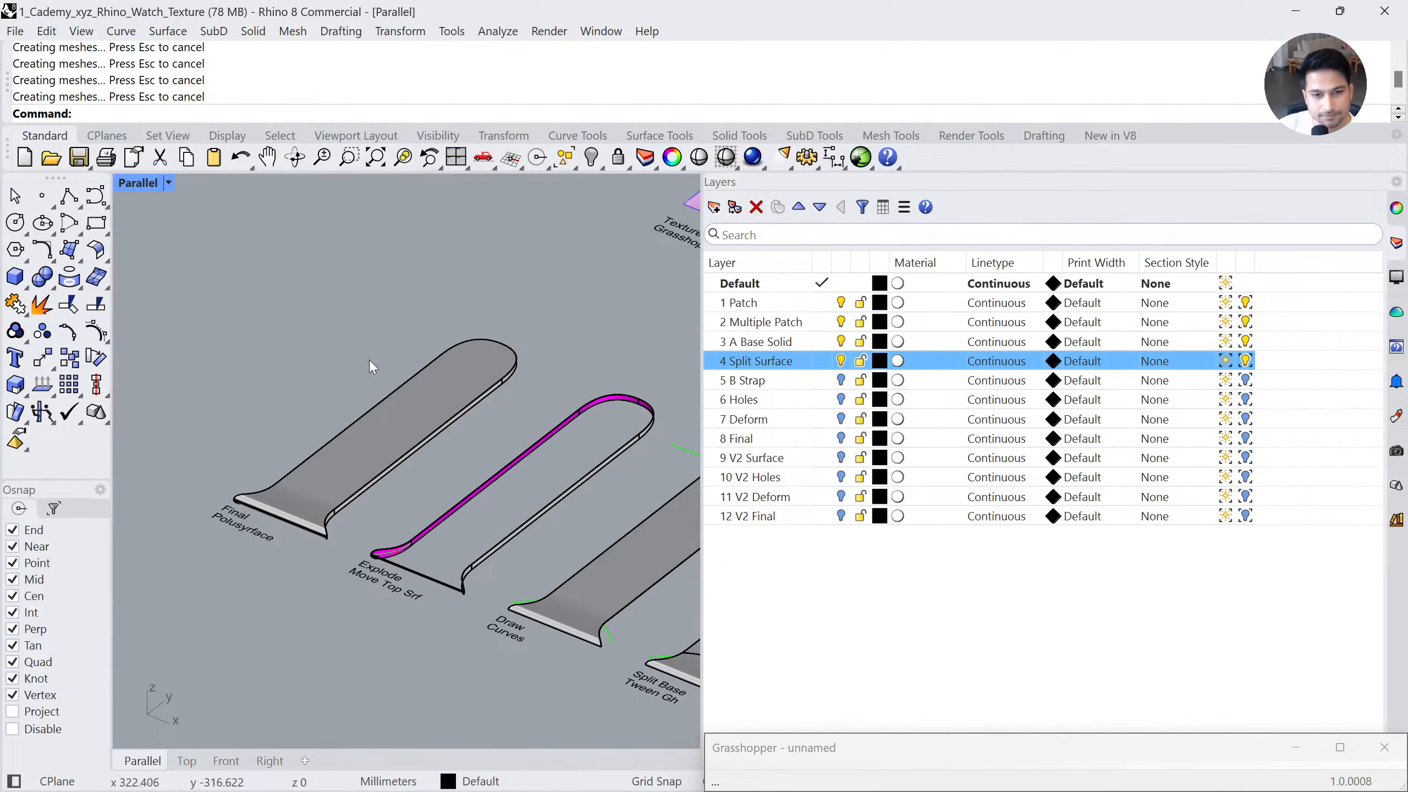
Zoom to the Final Polysurface strap on the Split Surface layer and explode it into separate surfaces
{"action": "right_click_drag", "start_coordinate": [402, 482], "coordinate": [349, 461], "text": "shift"}
{"action": "left_click", "coordinate": [254, 462]}
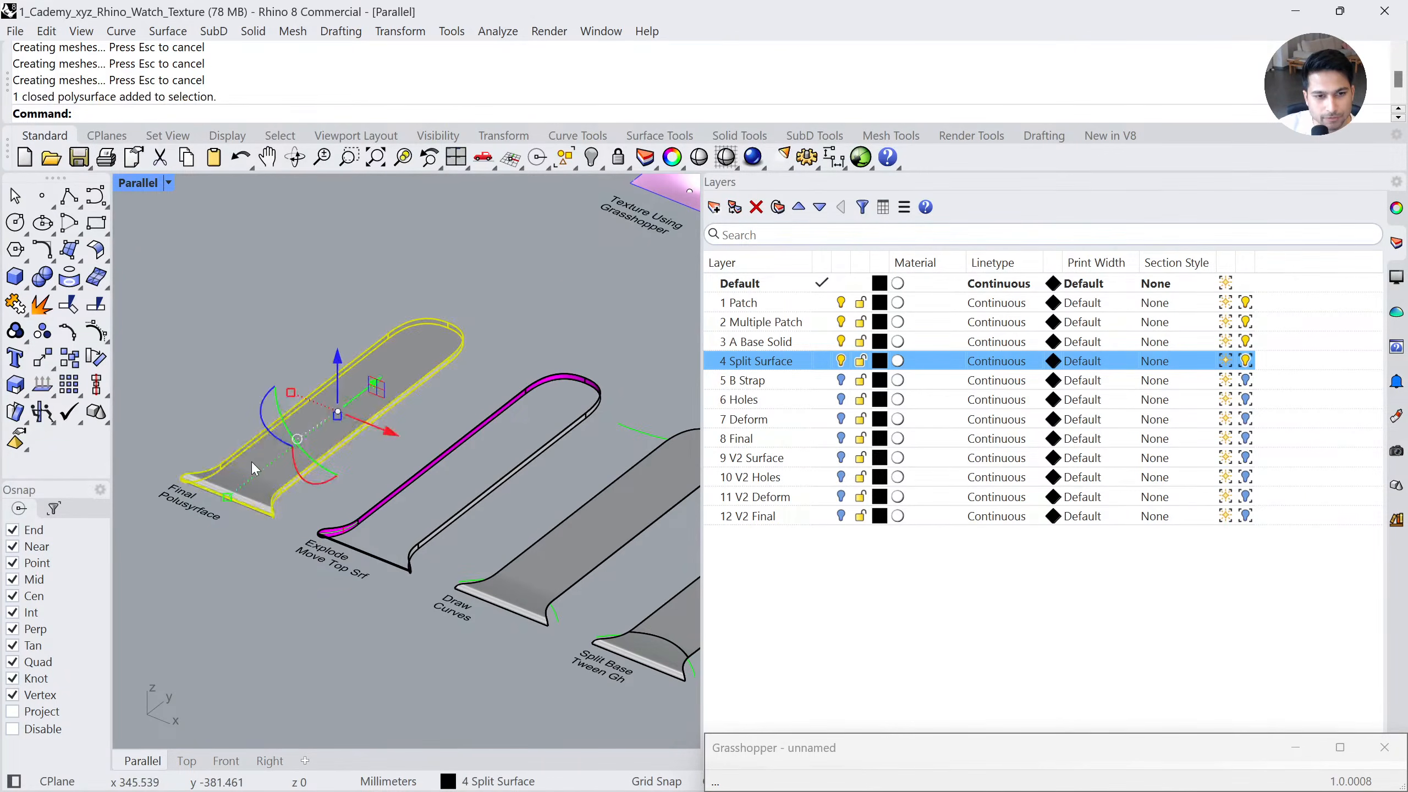
{"action": "key", "text": "ctrl+shift+e"}
{"action": "left_click", "coordinate": [42, 304]}
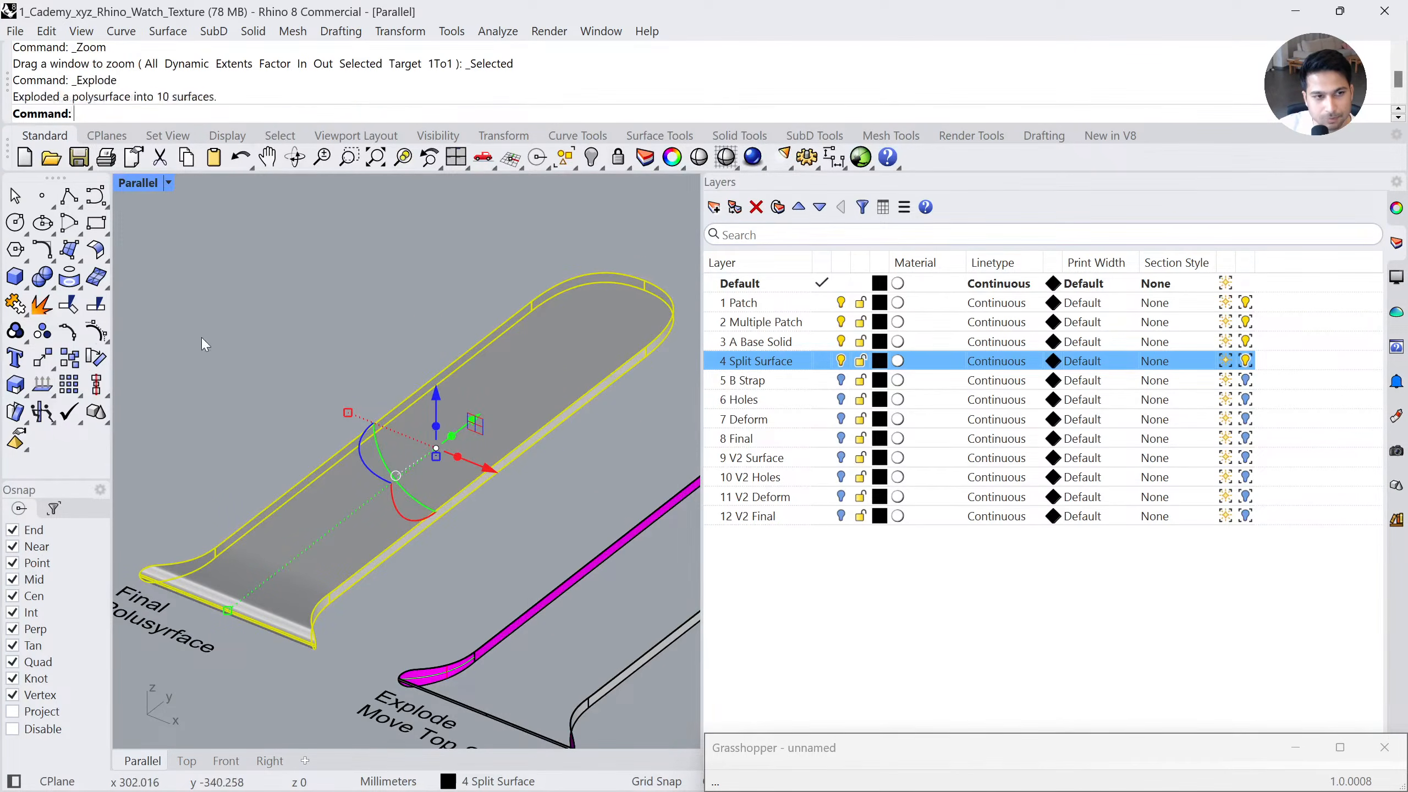
{"action": "left_click", "coordinate": [160, 337]}
Try moving the exploded strap surfaces apart and undo both moves
{"action": "left_click_drag", "start_coordinate": [365, 493], "coordinate": [268, 416]}
{"action": "scroll", "coordinate": [411, 399], "scroll_direction": "down", "scroll_amount": 2}
{"action": "left_click_drag", "start_coordinate": [417, 367], "coordinate": [463, 295]}
{"action": "key", "text": "ctrl+z"}
{"action": "key", "text": "ctrl+z"}
{"action": "scroll", "coordinate": [350, 329], "scroll_direction": "down", "scroll_amount": 4}
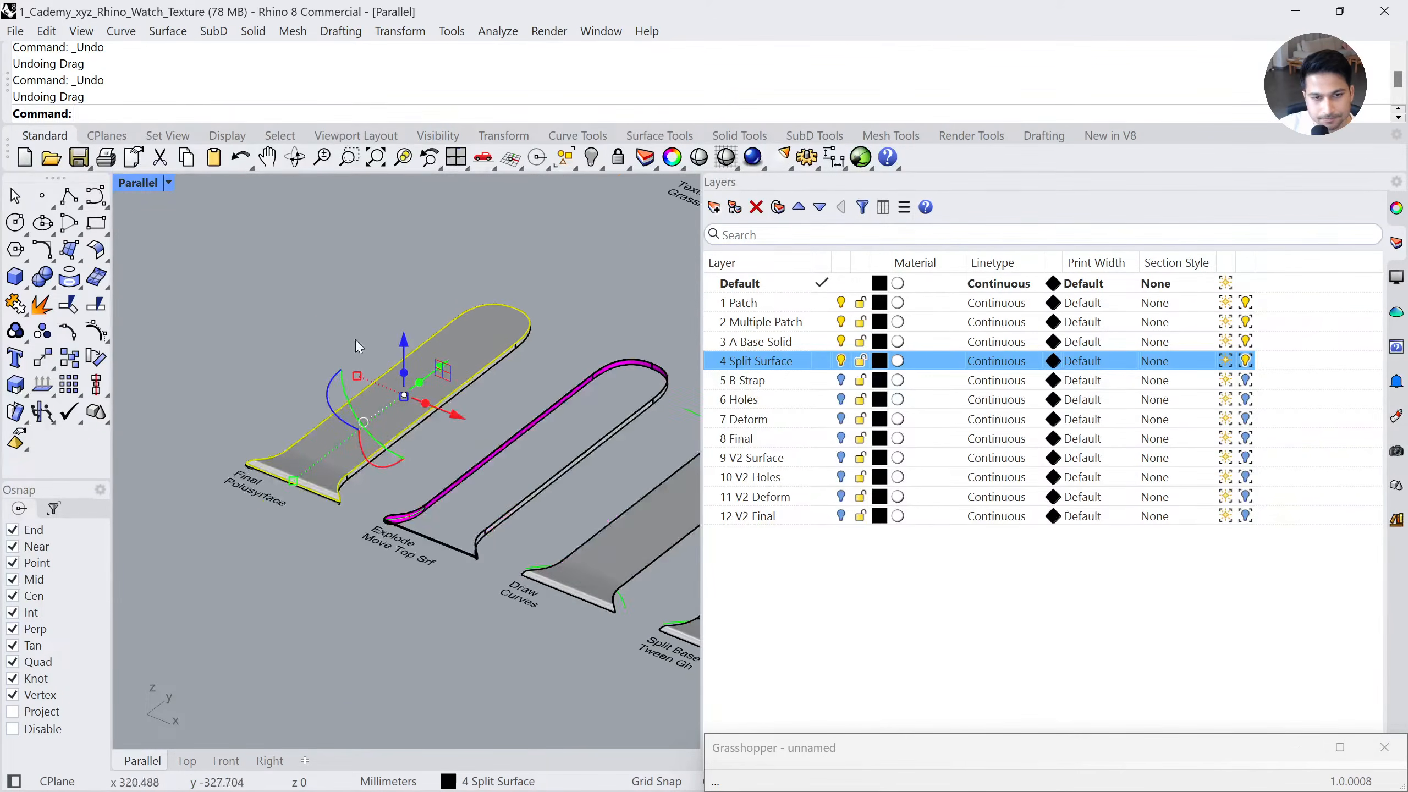
Try moving the exploded top surface freehand with the gumball twice, undoing each move
{"action": "scroll", "coordinate": [416, 405], "scroll_direction": "down", "scroll_amount": 3}
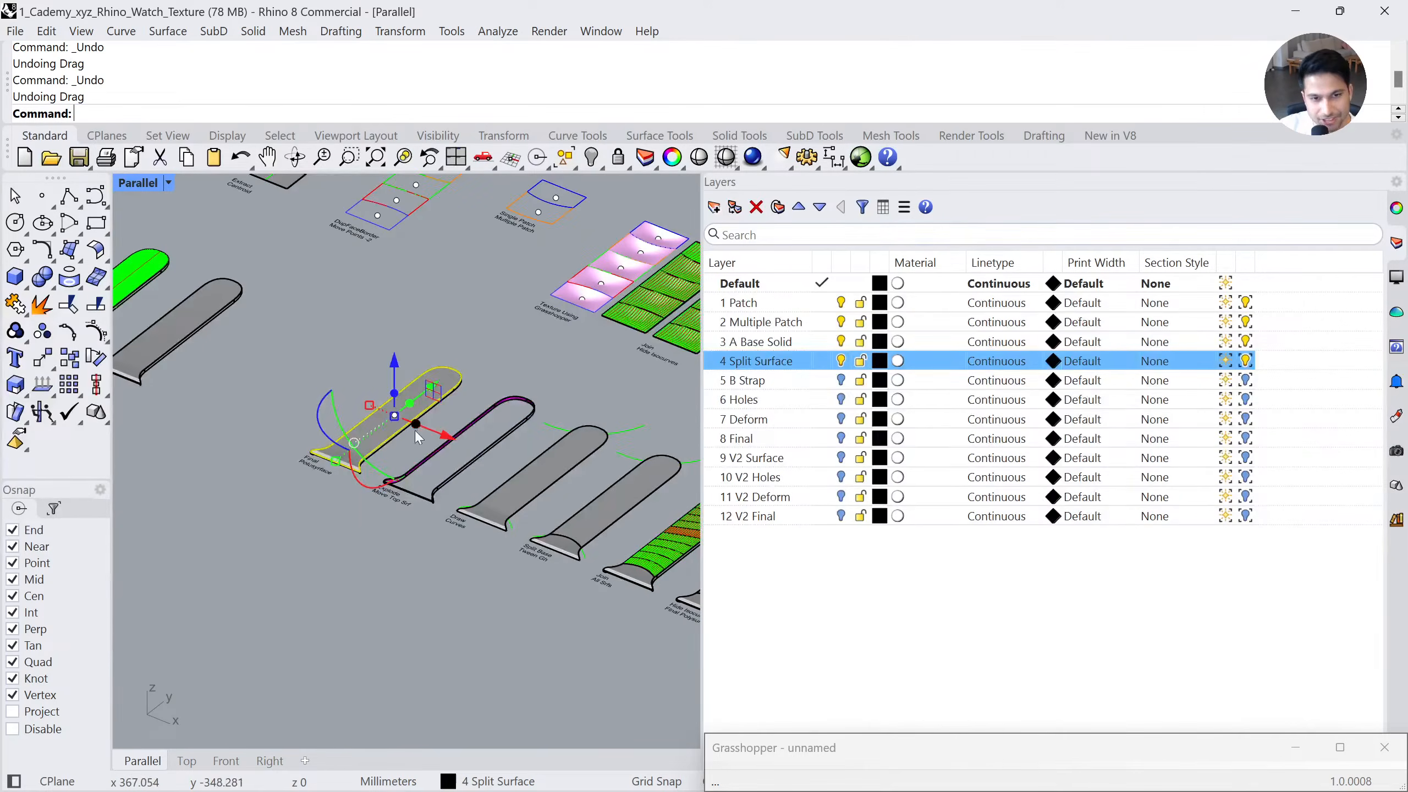
{"action": "left_click_drag", "start_coordinate": [446, 438], "coordinate": [525, 466]}
{"action": "key", "text": "ctrl+z"}
{"action": "left_click_drag", "start_coordinate": [395, 416], "coordinate": [473, 447]}
{"action": "key", "text": "ctrl+z"}
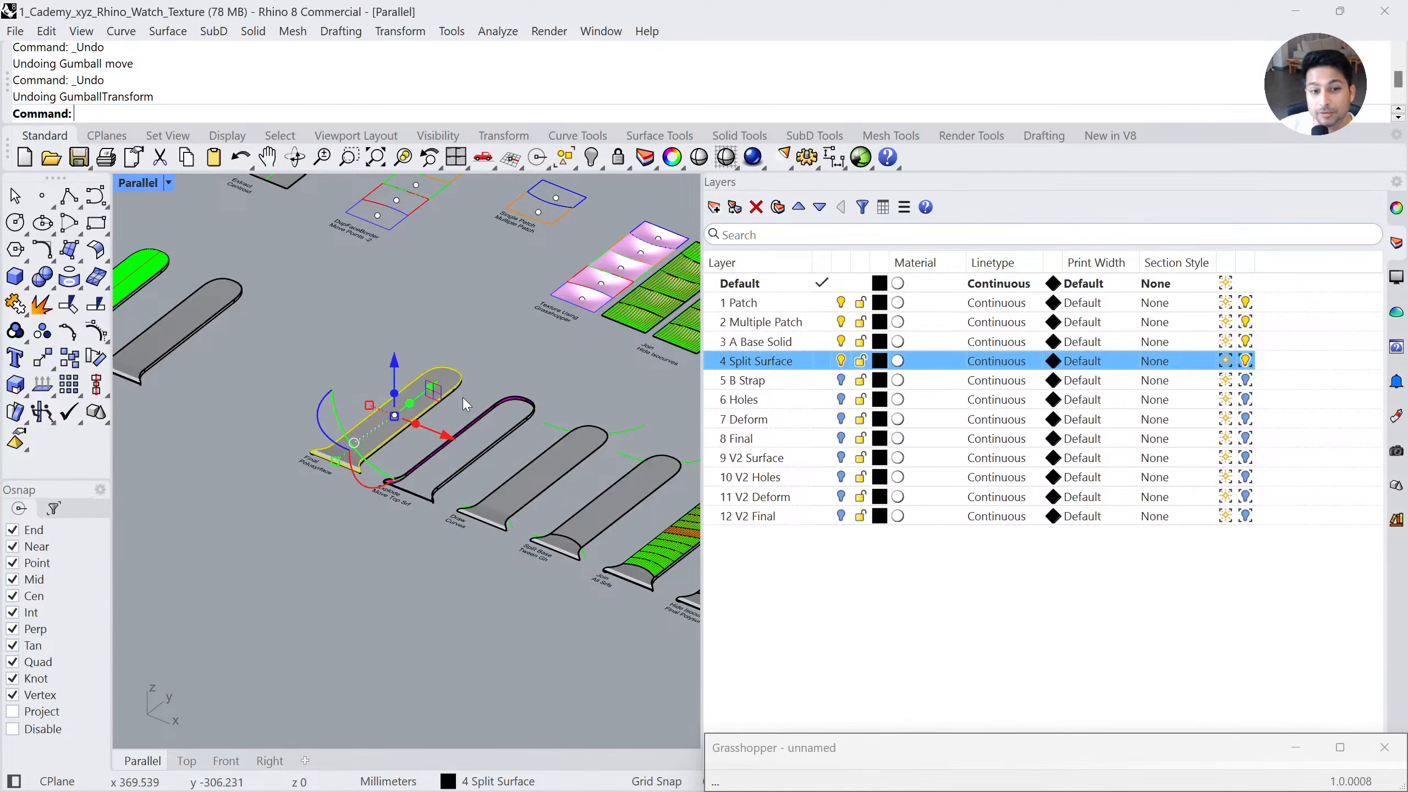
Try moving the exploded top surface exactly 200 mm along X, undo the move and clear the selection
{"action": "left_click", "coordinate": [450, 438]}
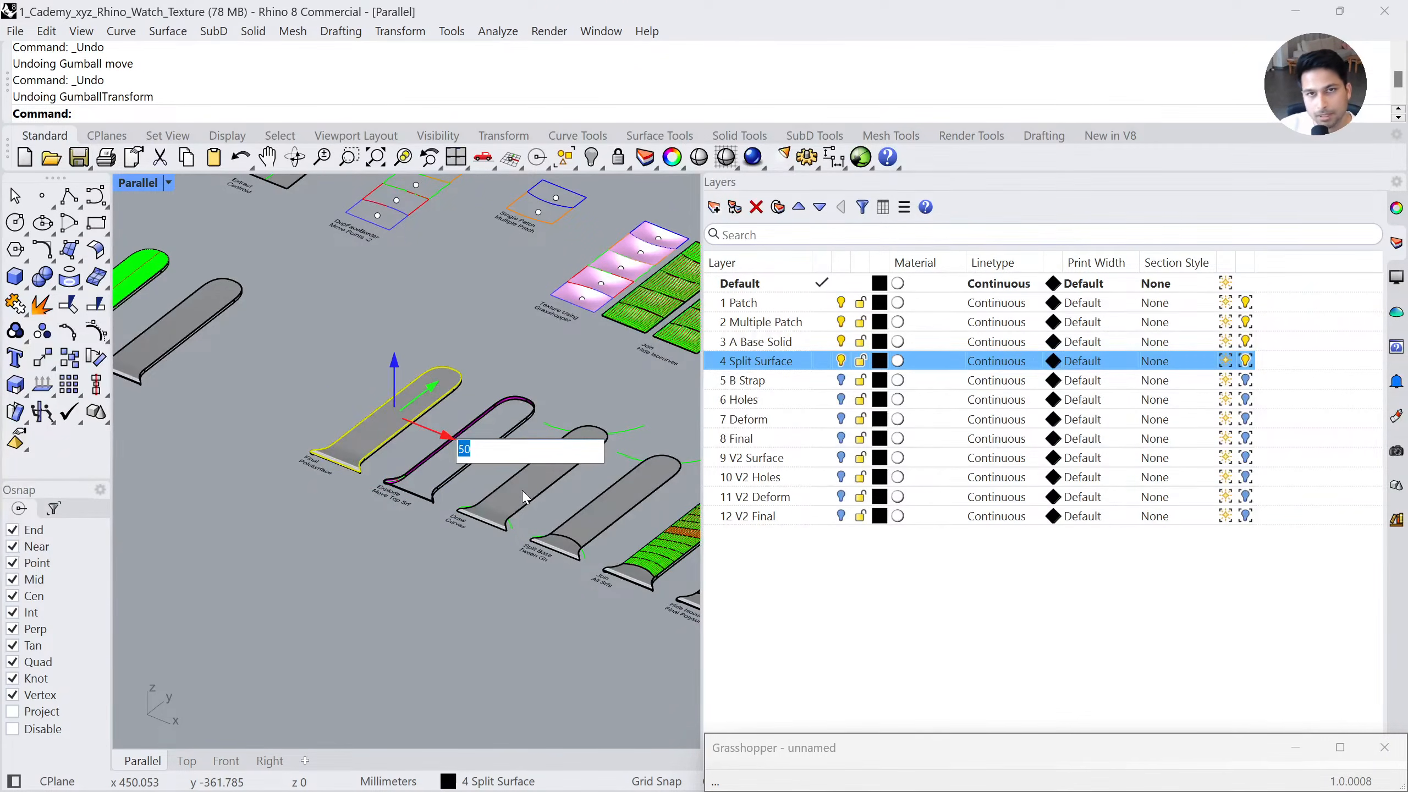
{"action": "type", "text": "200"}
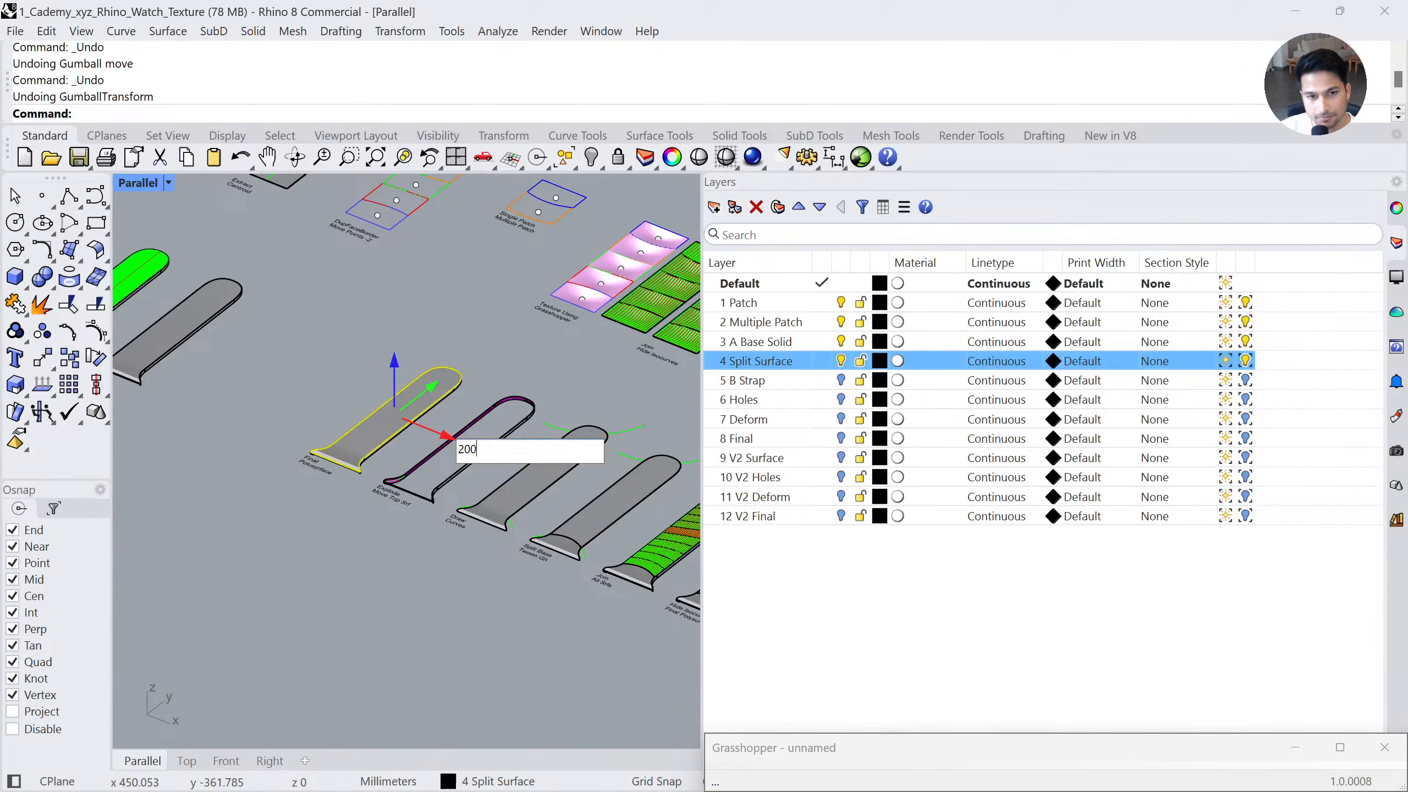
{"action": "key", "text": "Return"}
{"action": "key", "text": "ctrl+z"}
{"action": "key", "text": "Escape"}
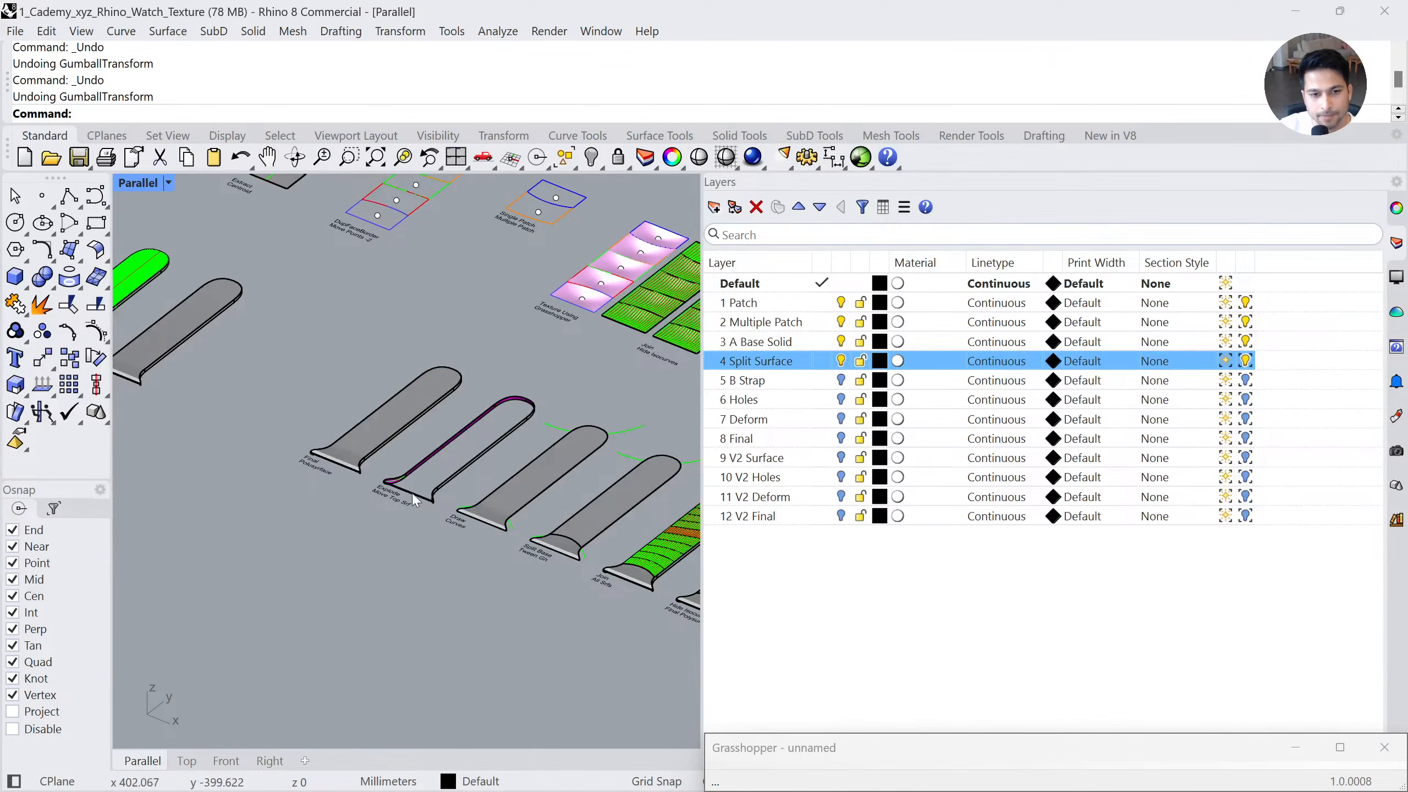
Zoom to the Draw Curves strap surface and show it in the Top view
{"action": "scroll", "coordinate": [367, 502], "scroll_direction": "up", "scroll_amount": 5}
{"action": "right_click_drag", "start_coordinate": [367, 502], "coordinate": [366, 601]}
{"action": "mouse_move", "coordinate": [403, 554]}
{"action": "right_mouse_down"}
{"action": "mouse_move", "coordinate": [455, 488]}
{"action": "mouse_move", "coordinate": [466, 532]}
{"action": "mouse_move", "coordinate": [515, 533]}
{"action": "mouse_move", "coordinate": [503, 515]}
{"action": "mouse_move", "coordinate": [515, 540]}
{"action": "mouse_move", "coordinate": [554, 518]}
{"action": "right_mouse_up"}
{"action": "left_click", "coordinate": [459, 483]}
{"action": "scroll", "coordinate": [507, 488], "scroll_direction": "down", "scroll_amount": 2}
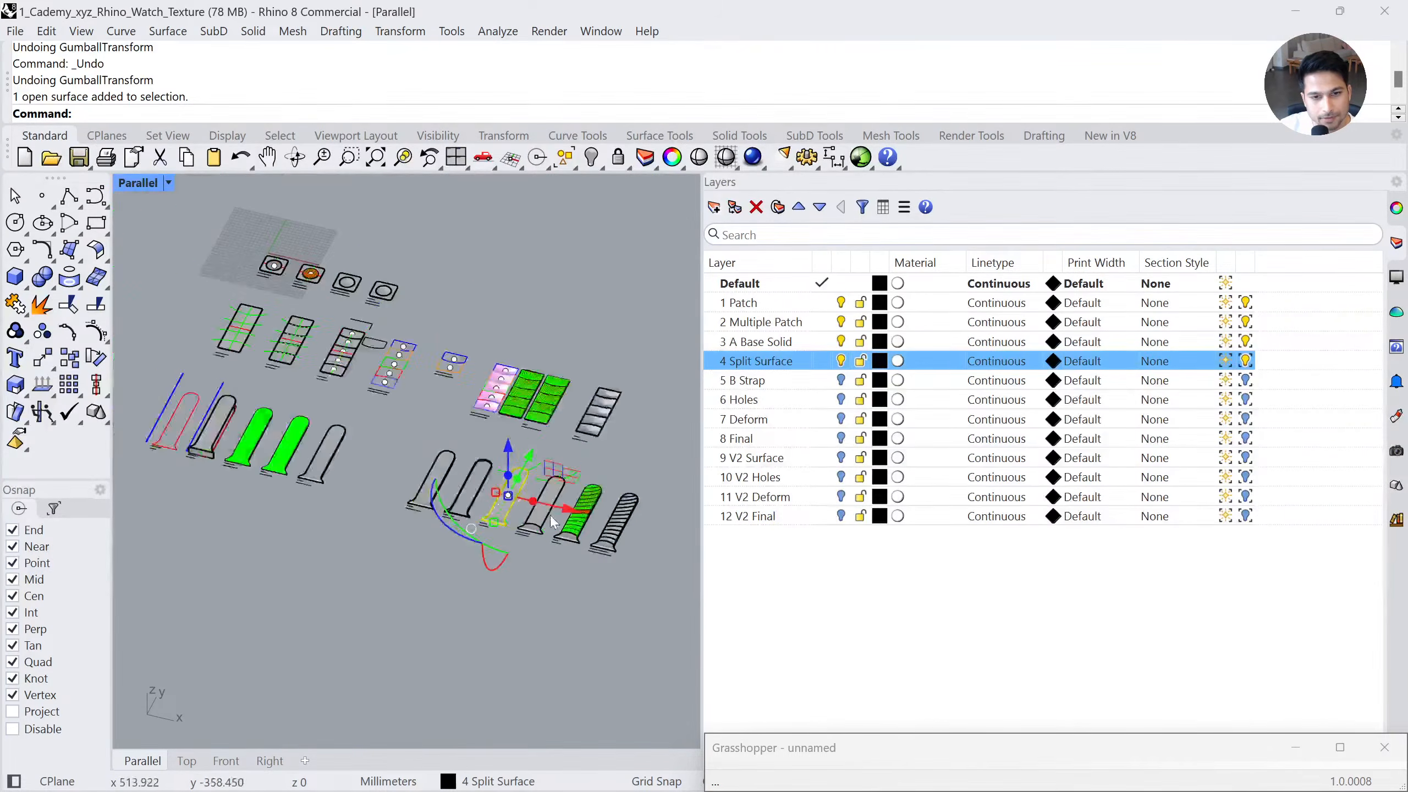
{"action": "key", "text": "ctrl"}
{"action": "key", "text": "ctrl"}
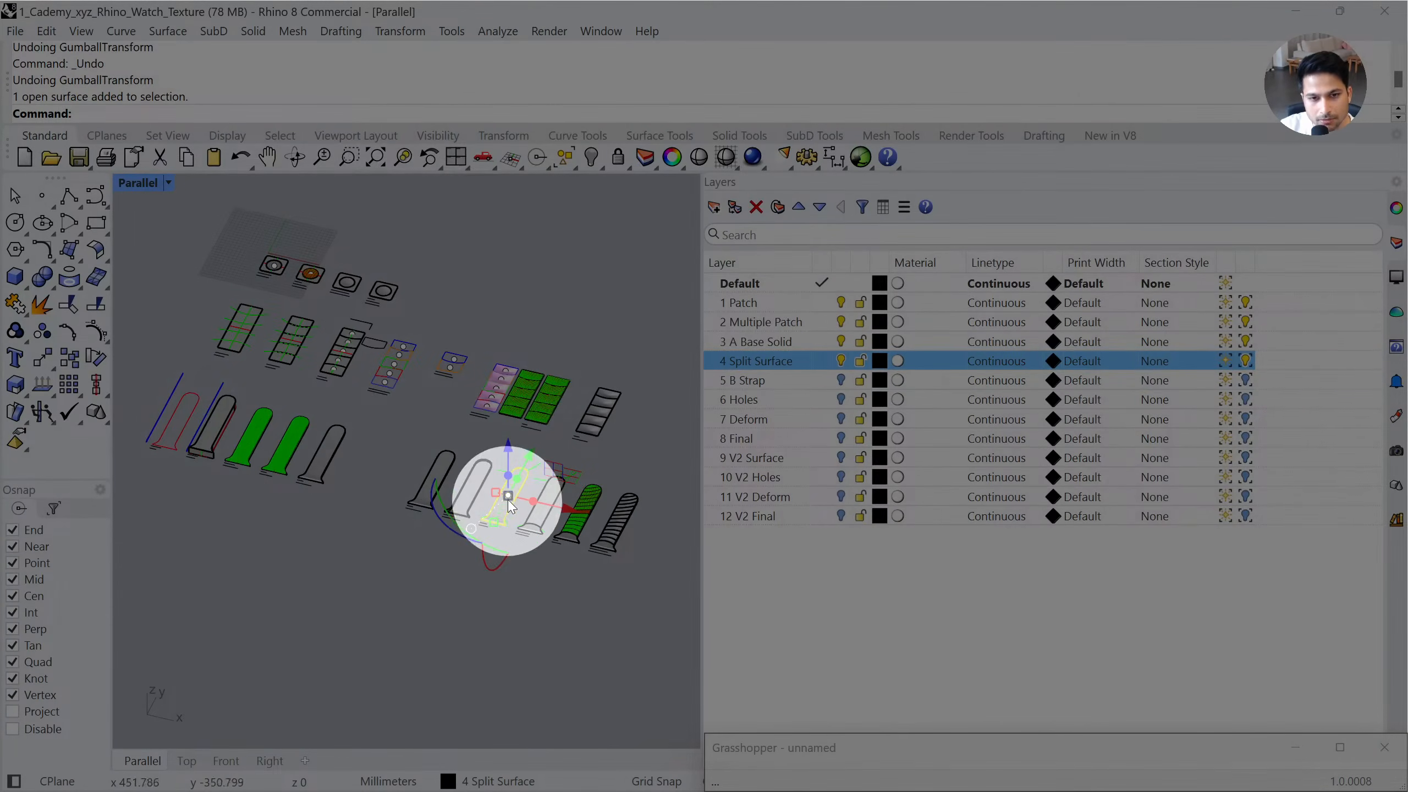
{"action": "left_click", "coordinate": [404, 157]}
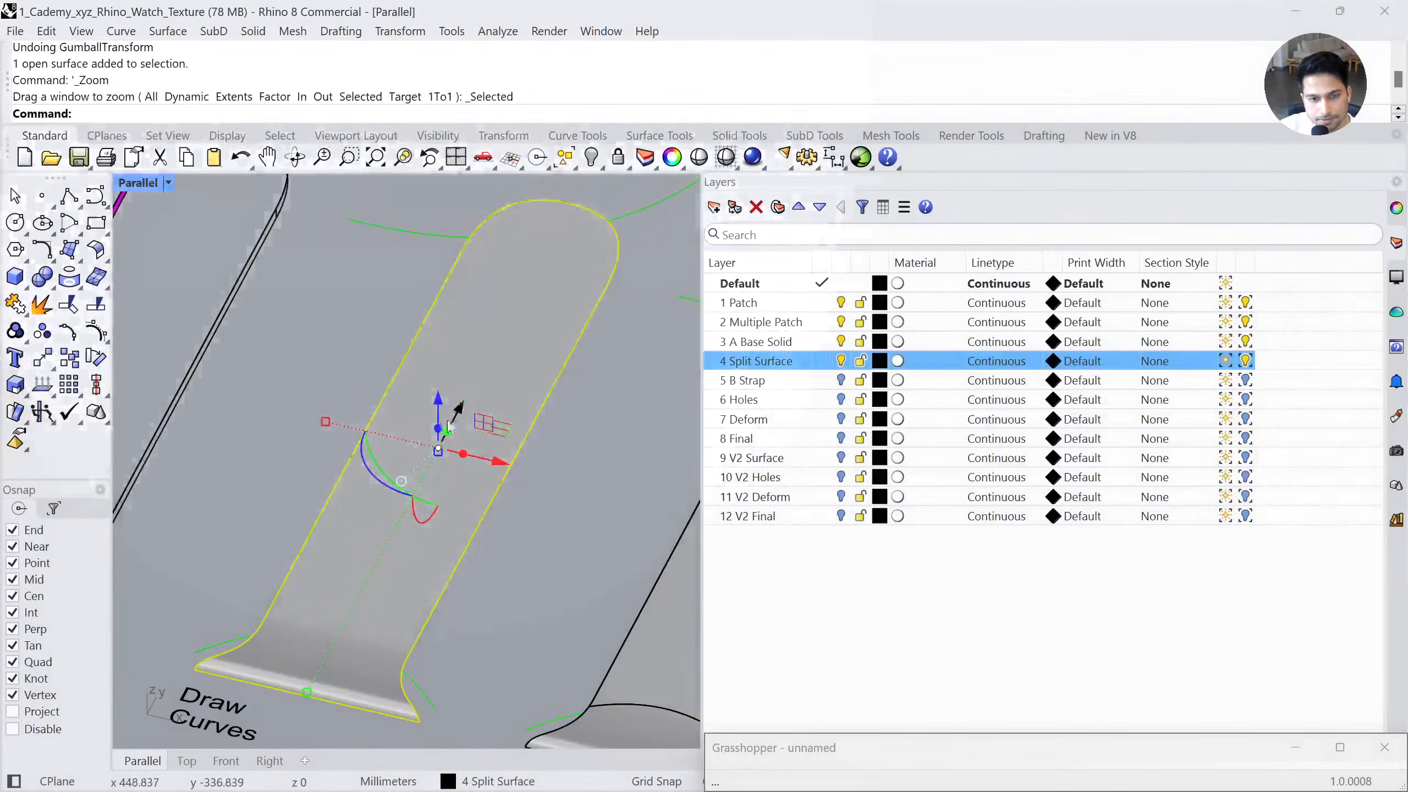
{"action": "scroll", "coordinate": [427, 478], "scroll_direction": "down", "scroll_amount": 4}
{"action": "right_click_drag", "start_coordinate": [426, 480], "coordinate": [447, 569]}
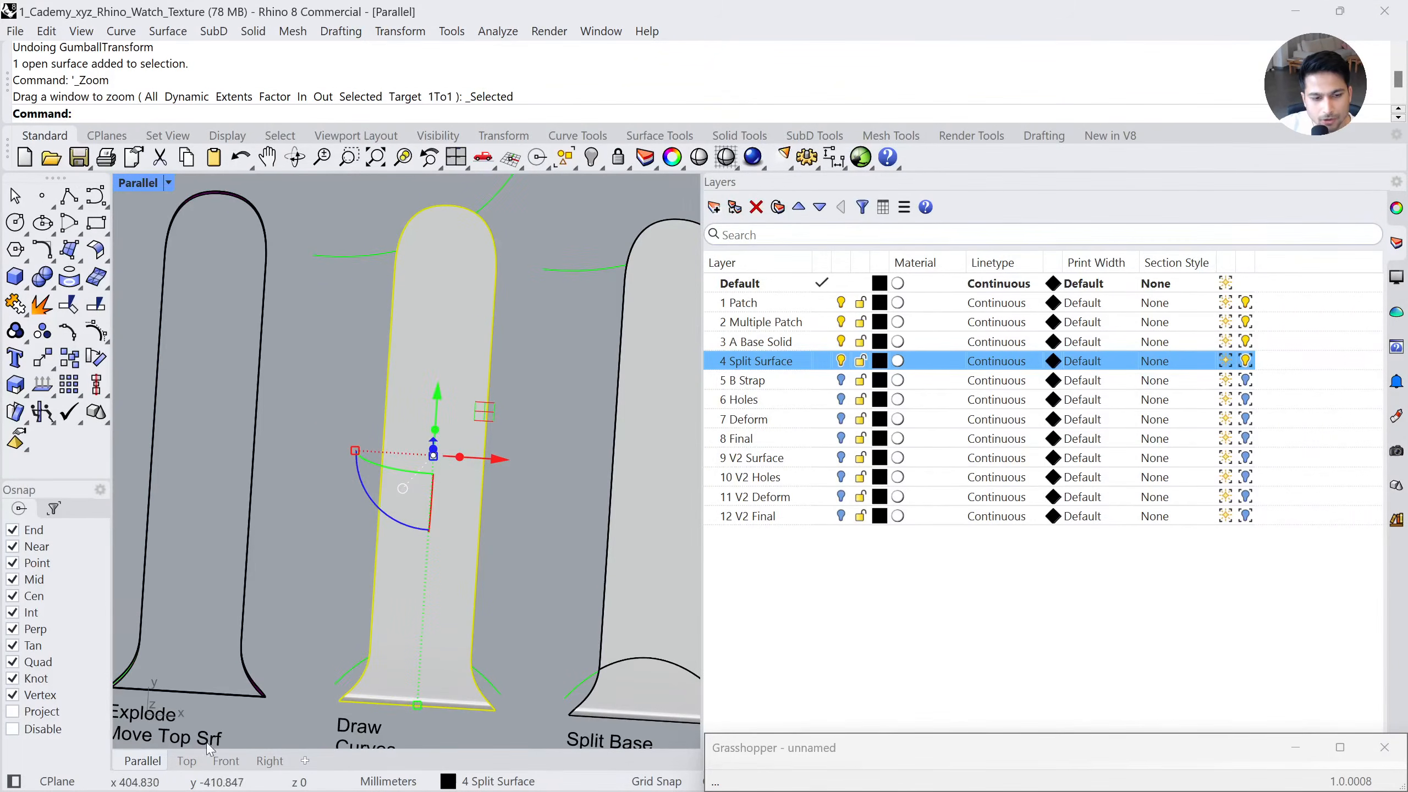
{"action": "left_click", "coordinate": [187, 761]}
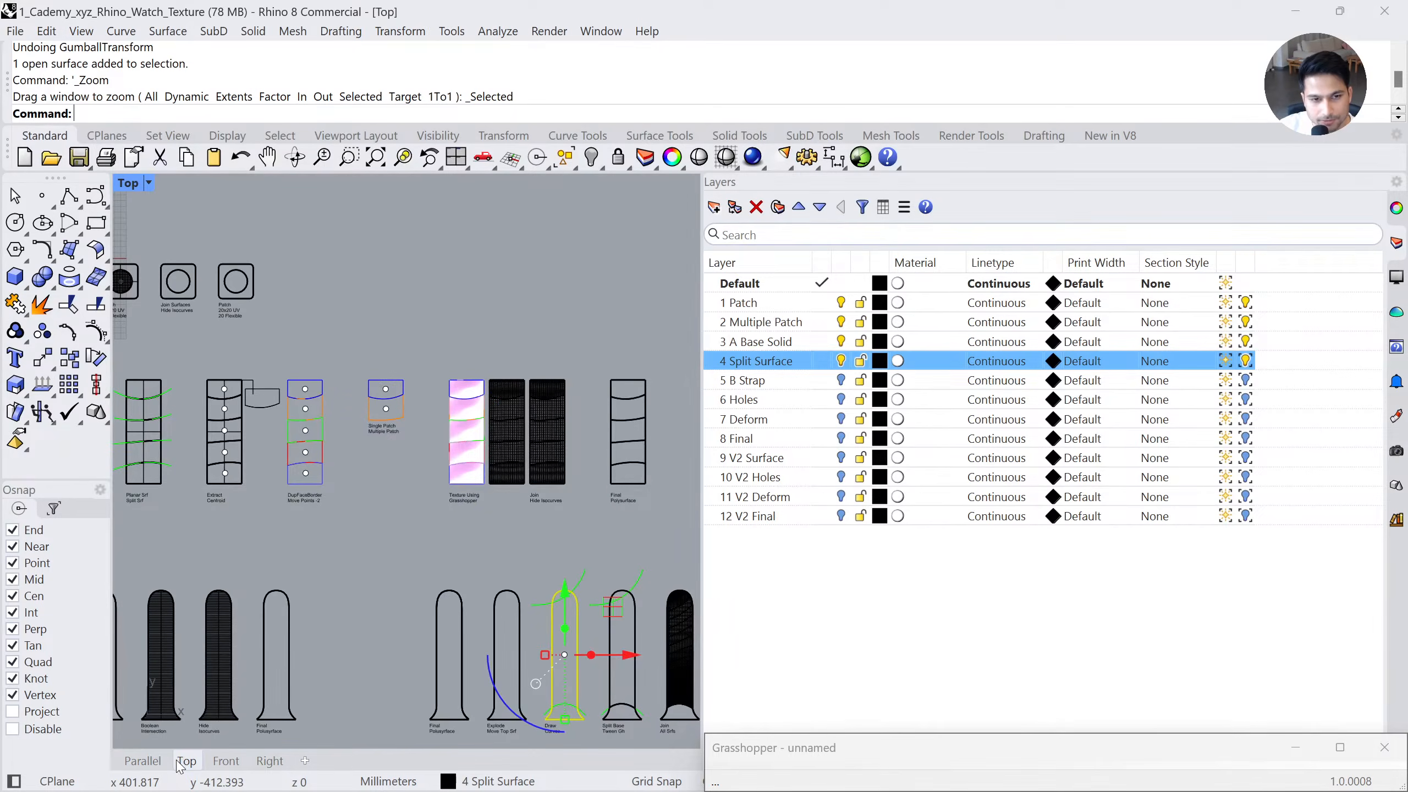
Examine the two guide curves drawn across the upper and lower ends of the Draw Curves strap
{"action": "scroll", "coordinate": [431, 461], "scroll_direction": "up", "scroll_amount": 2}
{"action": "scroll", "coordinate": [431, 461], "scroll_direction": "down", "scroll_amount": 3}
{"action": "scroll", "coordinate": [564, 522], "scroll_direction": "up", "scroll_amount": 3}
{"action": "scroll", "coordinate": [564, 522], "scroll_direction": "up", "scroll_amount": 3}
{"action": "right_click_drag", "start_coordinate": [564, 522], "coordinate": [507, 532]}
{"action": "scroll", "coordinate": [558, 518], "scroll_direction": "up", "scroll_amount": 2}
{"action": "key", "text": "Escape"}
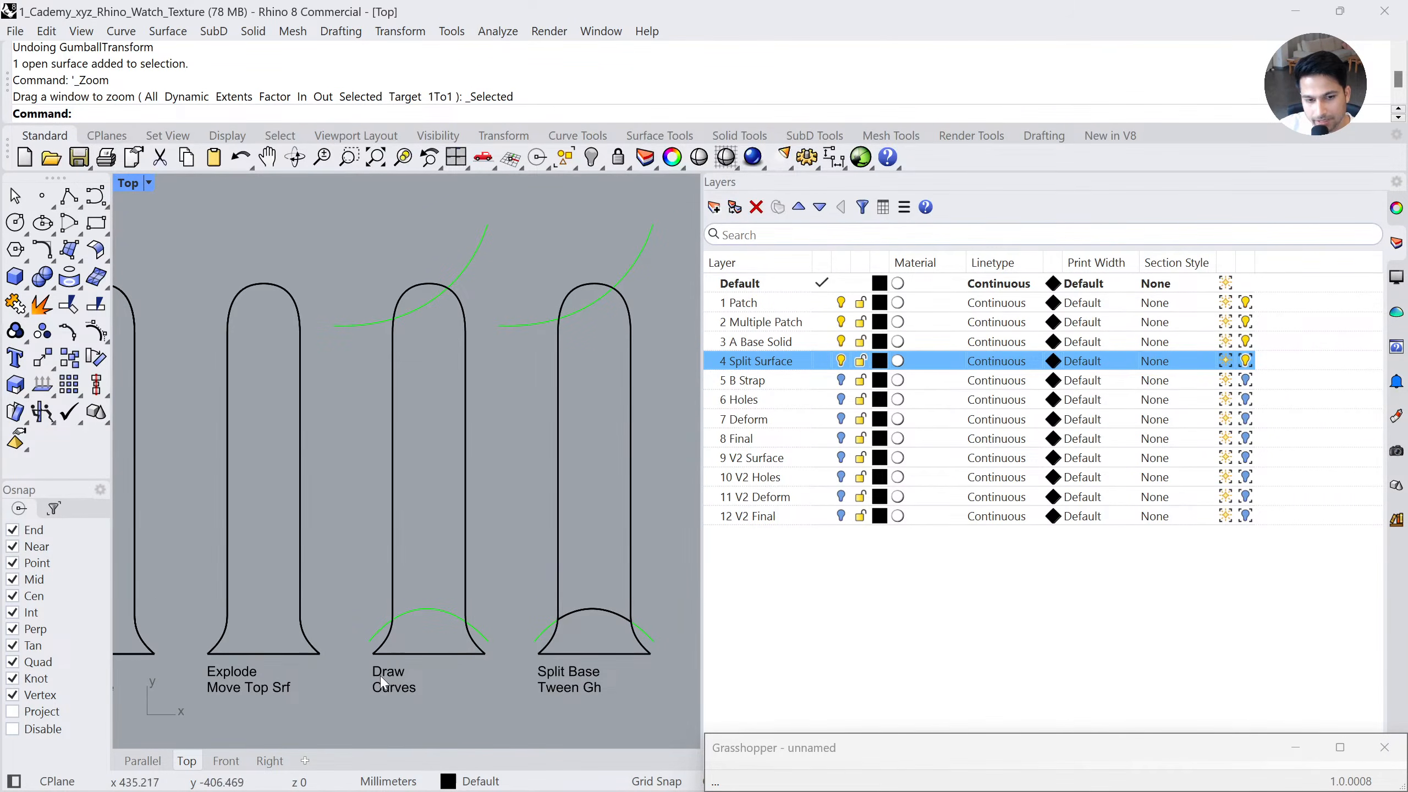
{"action": "left_click", "coordinate": [440, 615]}
{"action": "left_click", "coordinate": [368, 324], "text": "shift"}
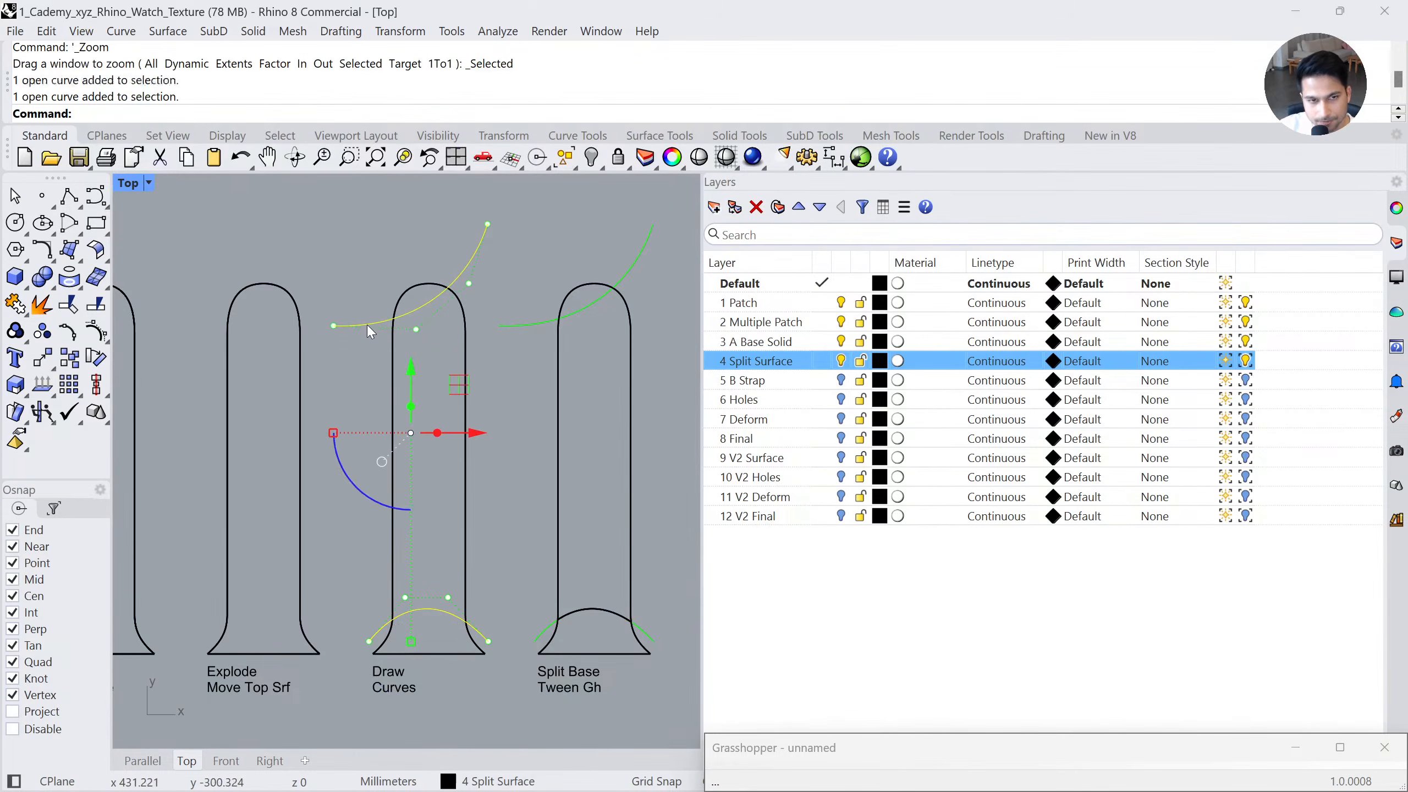
{"action": "key", "text": "Escape"}
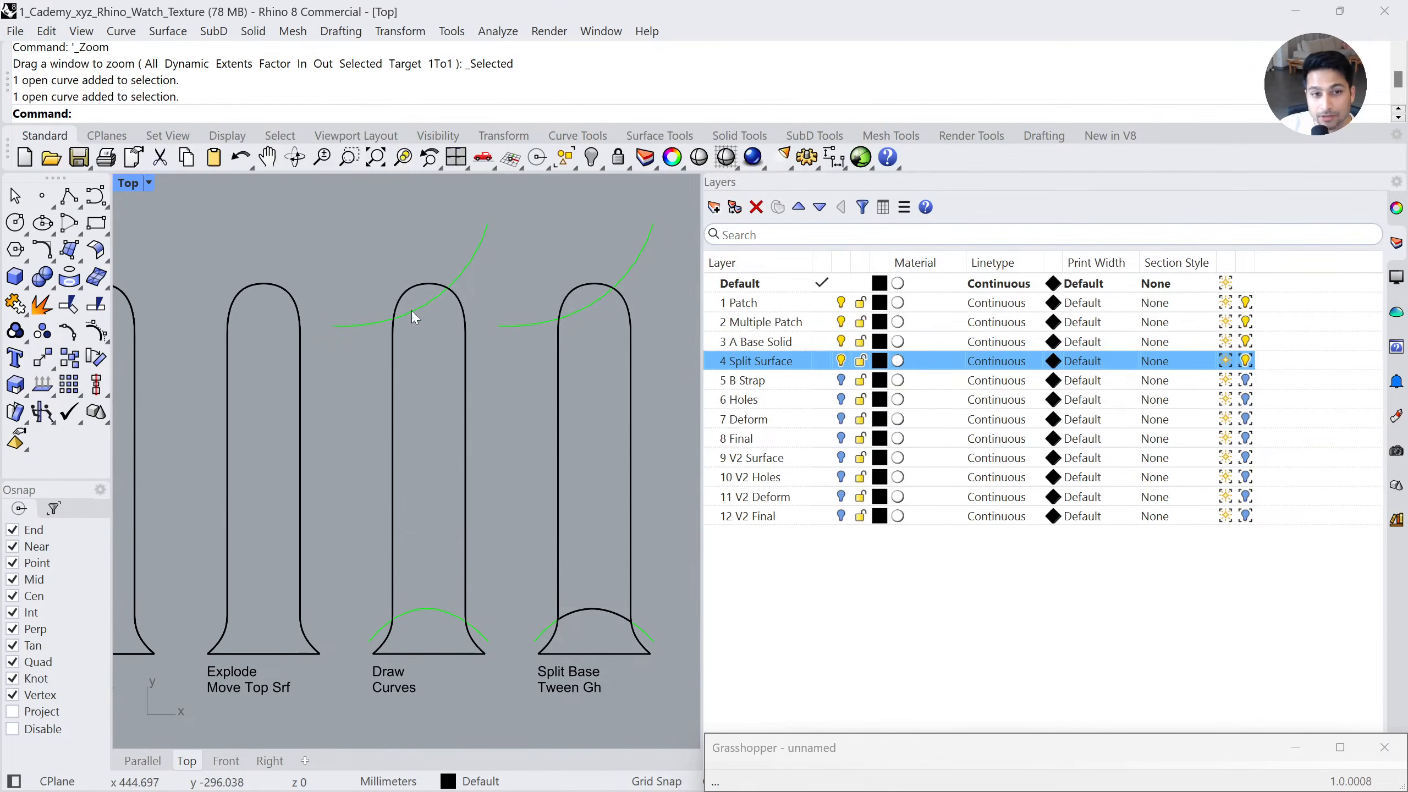
Select the Draw Curves strap surface, zoom to it and clear the selection
{"action": "scroll", "coordinate": [423, 485], "scroll_direction": "down", "scroll_amount": 9}
{"action": "scroll", "coordinate": [316, 221], "scroll_direction": "up", "scroll_amount": 5}
{"action": "right_click_drag", "start_coordinate": [497, 619], "coordinate": [413, 376]}
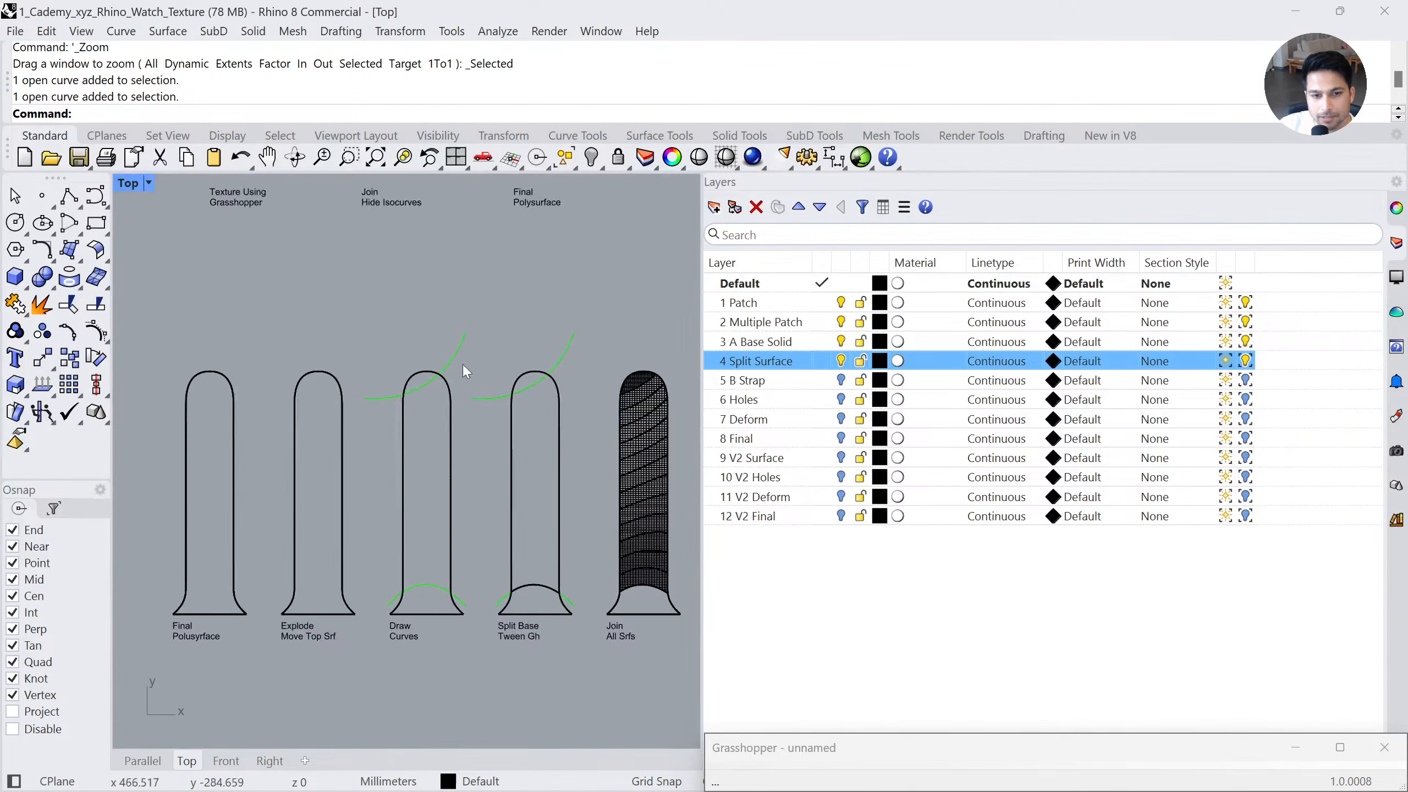
{"action": "left_click", "coordinate": [449, 541]}
{"action": "type", "text": "zs"}
{"action": "key", "text": "Return"}
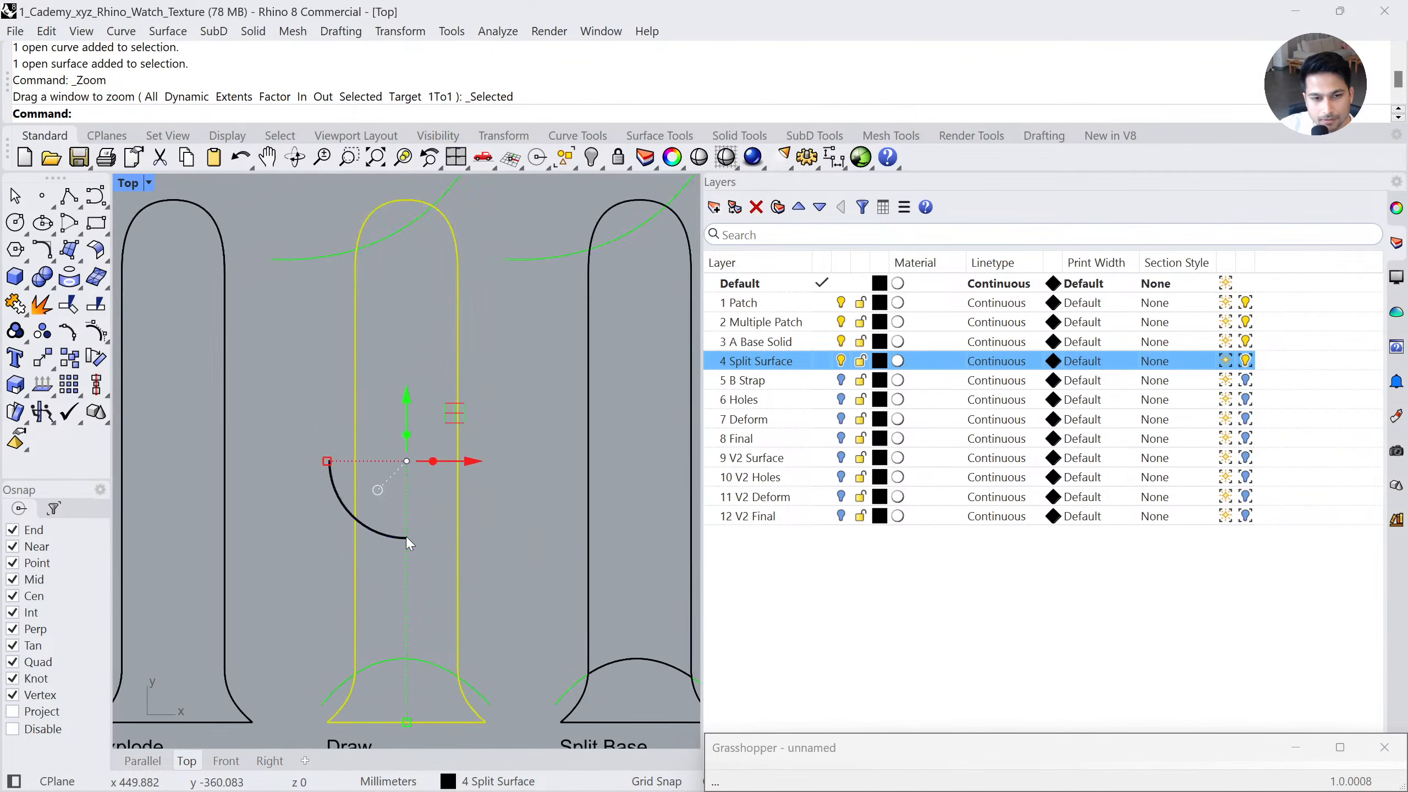
{"action": "scroll", "coordinate": [413, 541], "scroll_direction": "down", "scroll_amount": 2}
{"action": "left_click", "coordinate": [491, 554]}
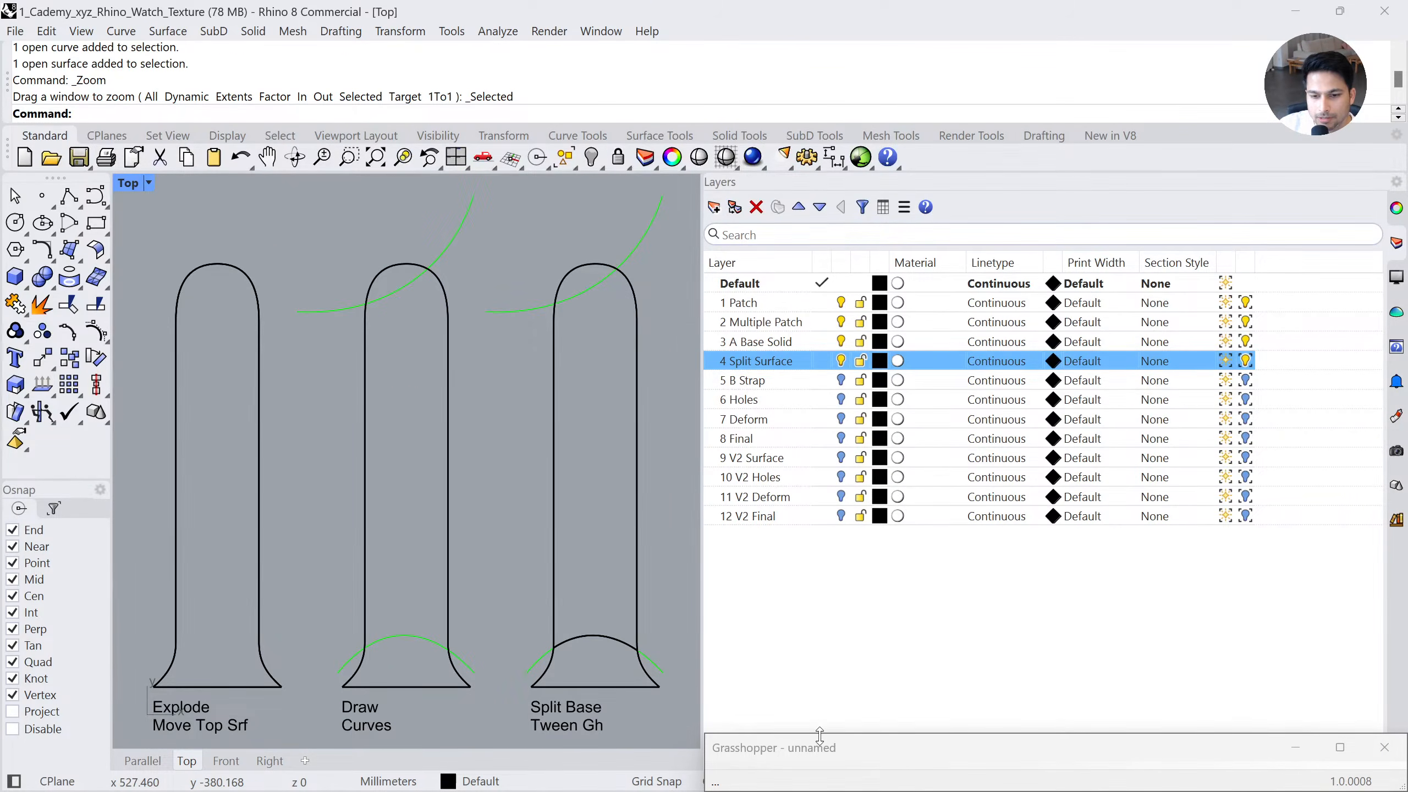
Enlarge the Grasshopper window to full height and centre its patch definition
{"action": "left_click_drag", "start_coordinate": [902, 734], "coordinate": [1012, 6]}
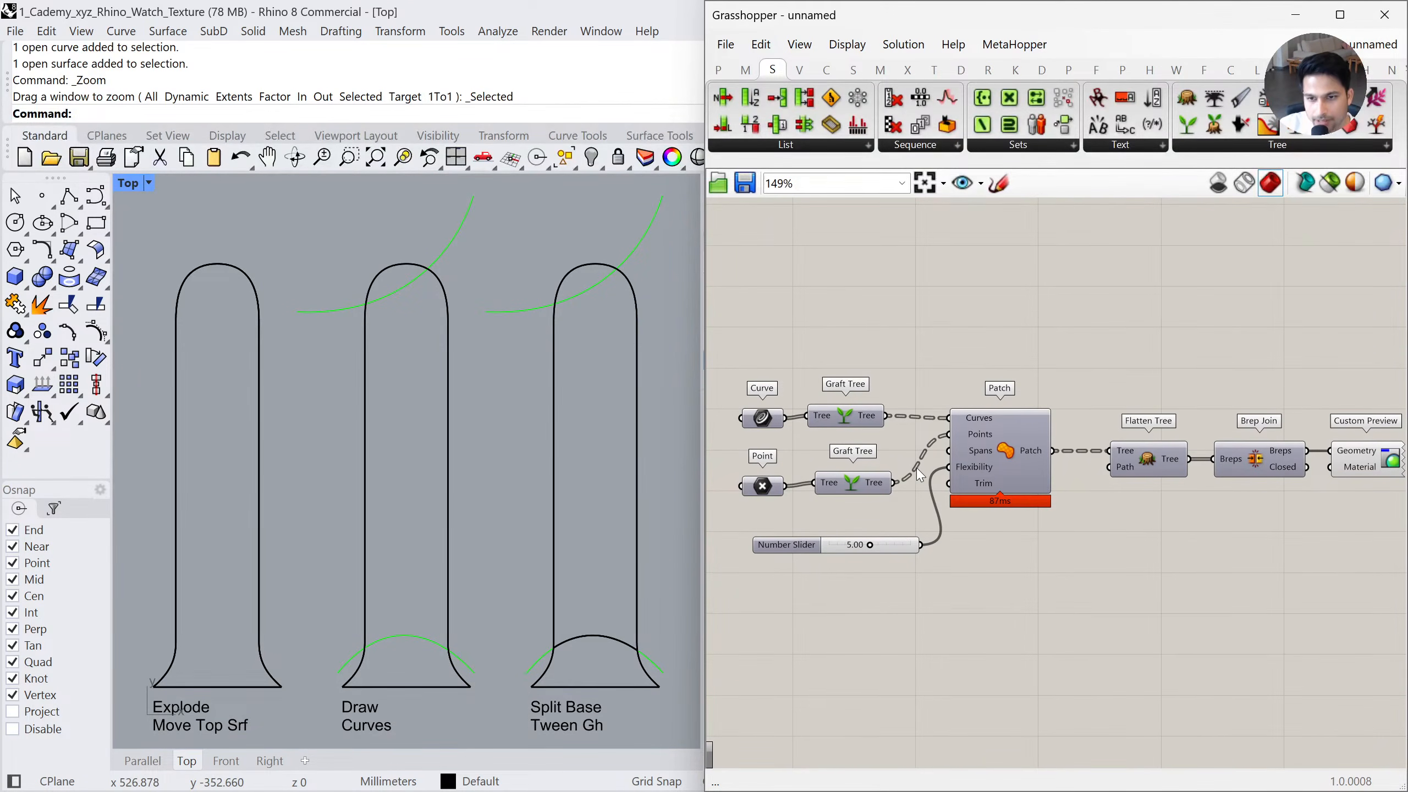
{"action": "scroll", "coordinate": [917, 467], "scroll_direction": "down", "scroll_amount": 1}
{"action": "scroll", "coordinate": [1085, 506], "scroll_direction": "up", "scroll_amount": 1}
{"action": "right_click_drag", "start_coordinate": [860, 488], "coordinate": [984, 459]}
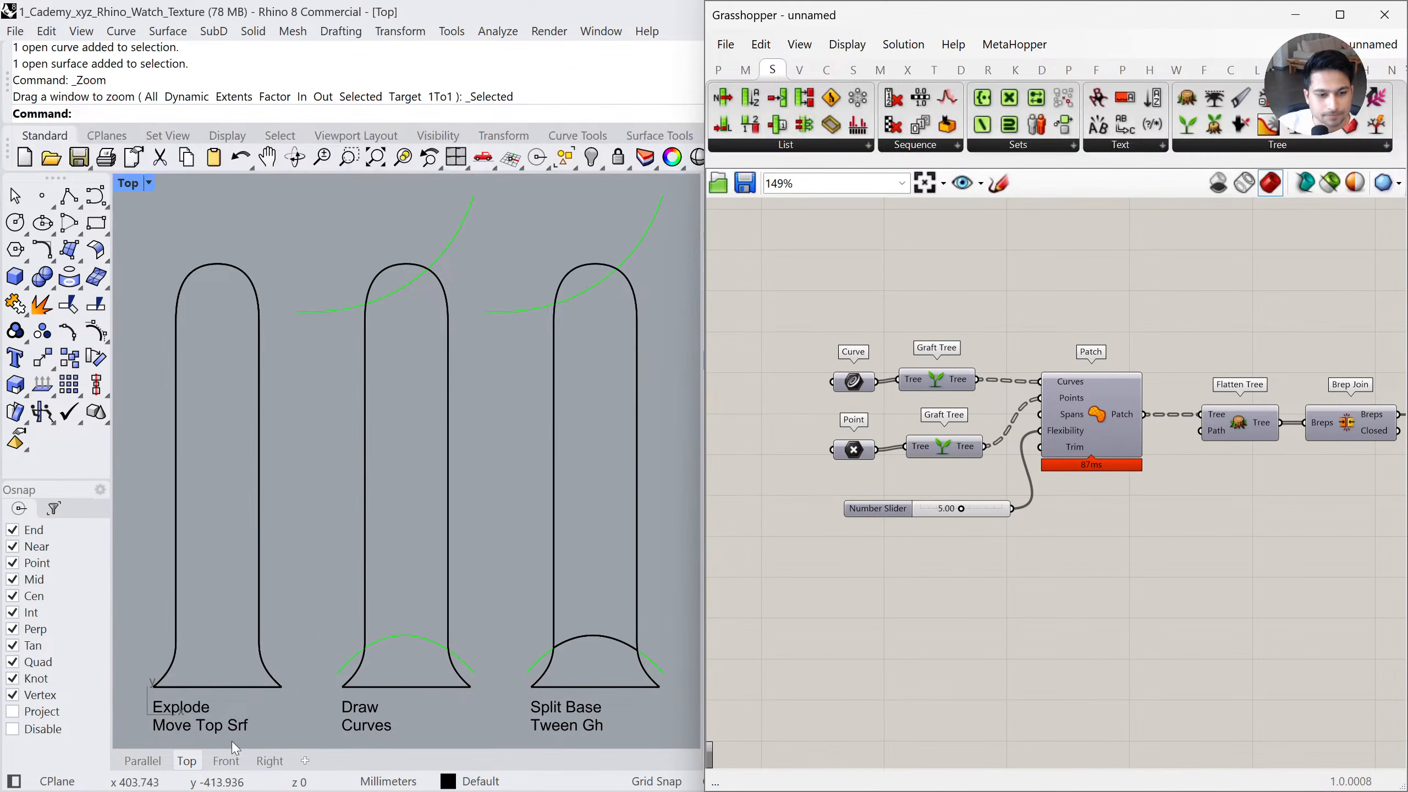
Open the 2_Cademy_xyz_Gh_Watch_Texture definition from the project folder in Grasshopper
{"action": "left_click", "coordinate": [73, 768]}
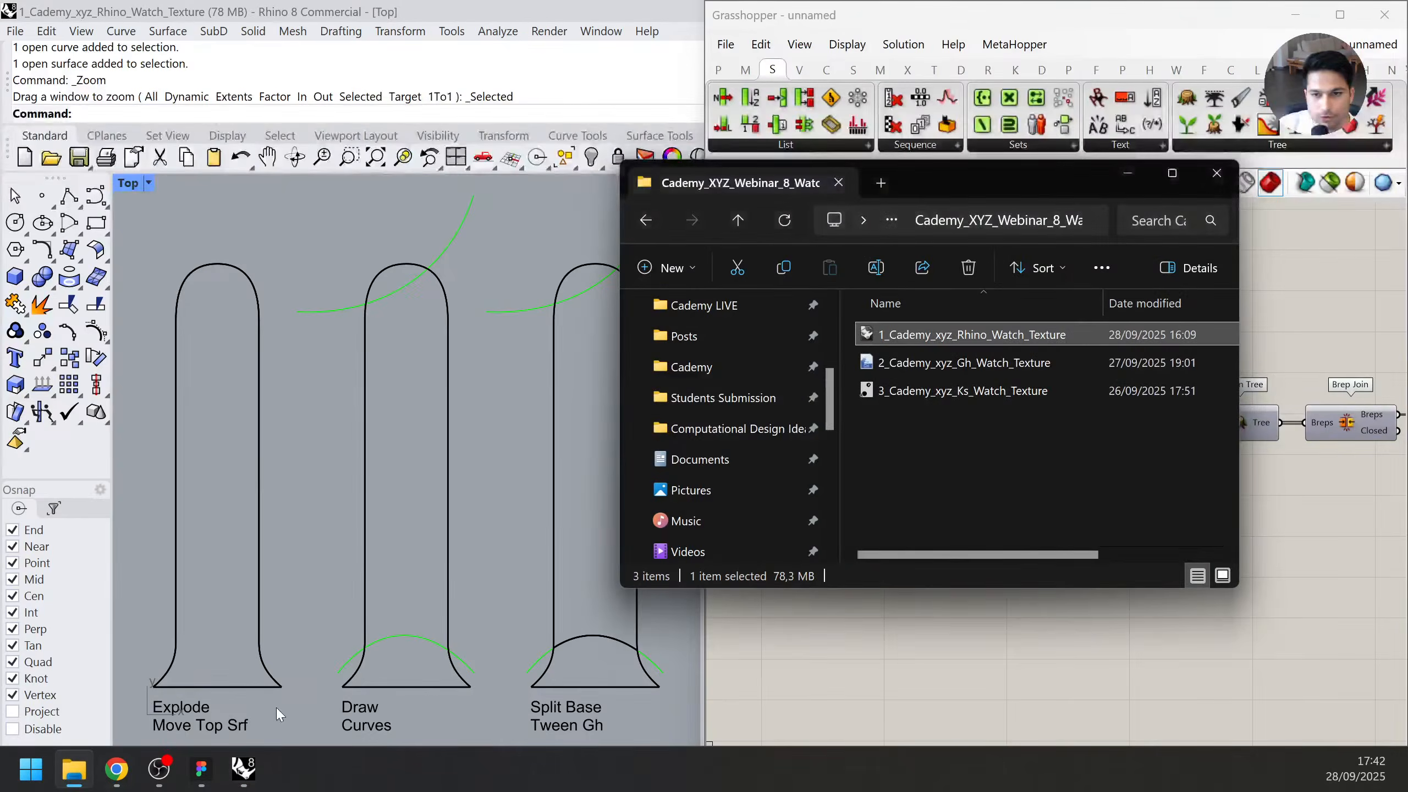
{"action": "left_click_drag", "start_coordinate": [979, 177], "coordinate": [701, 158]}
{"action": "left_click", "coordinate": [627, 345]}
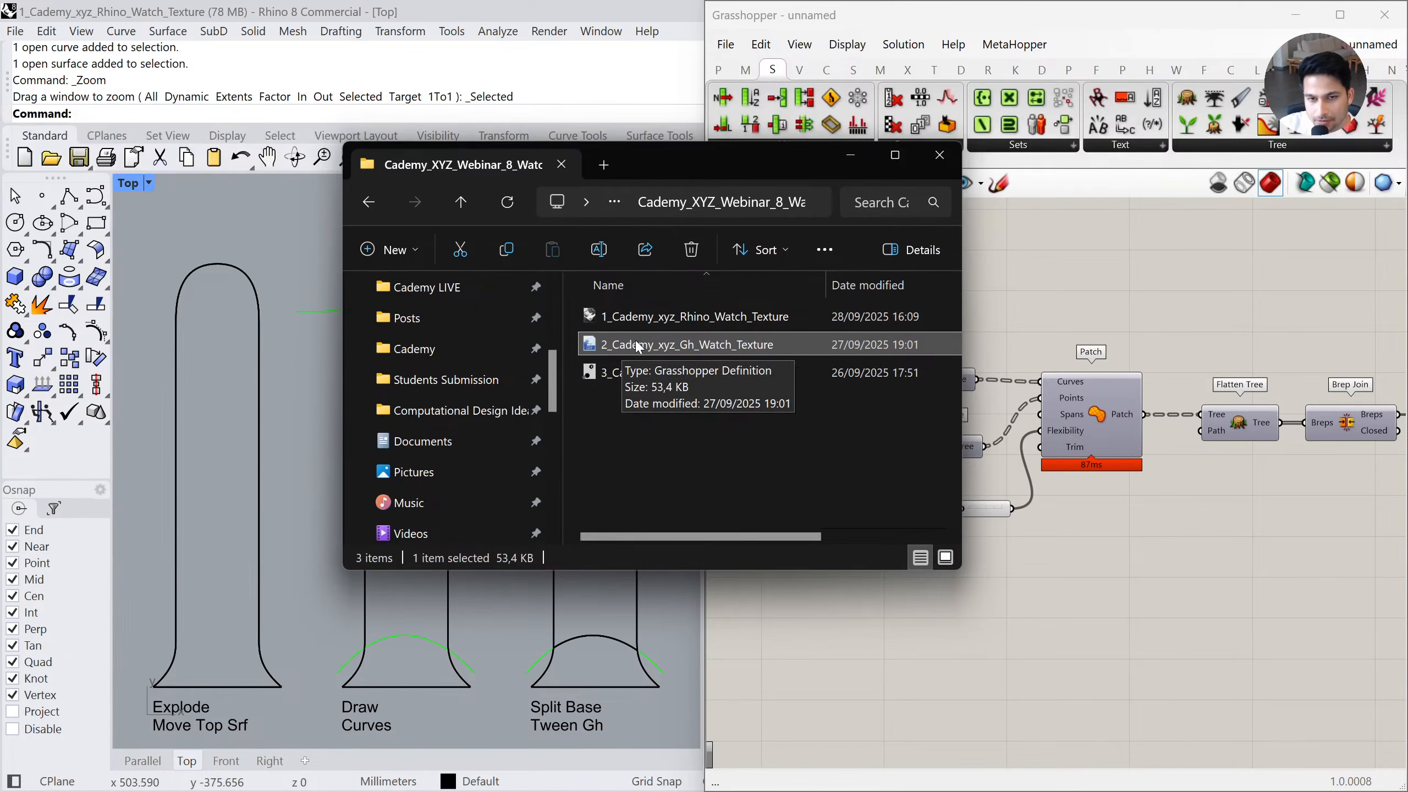
{"action": "left_click_drag", "start_coordinate": [623, 349], "coordinate": [1081, 610]}
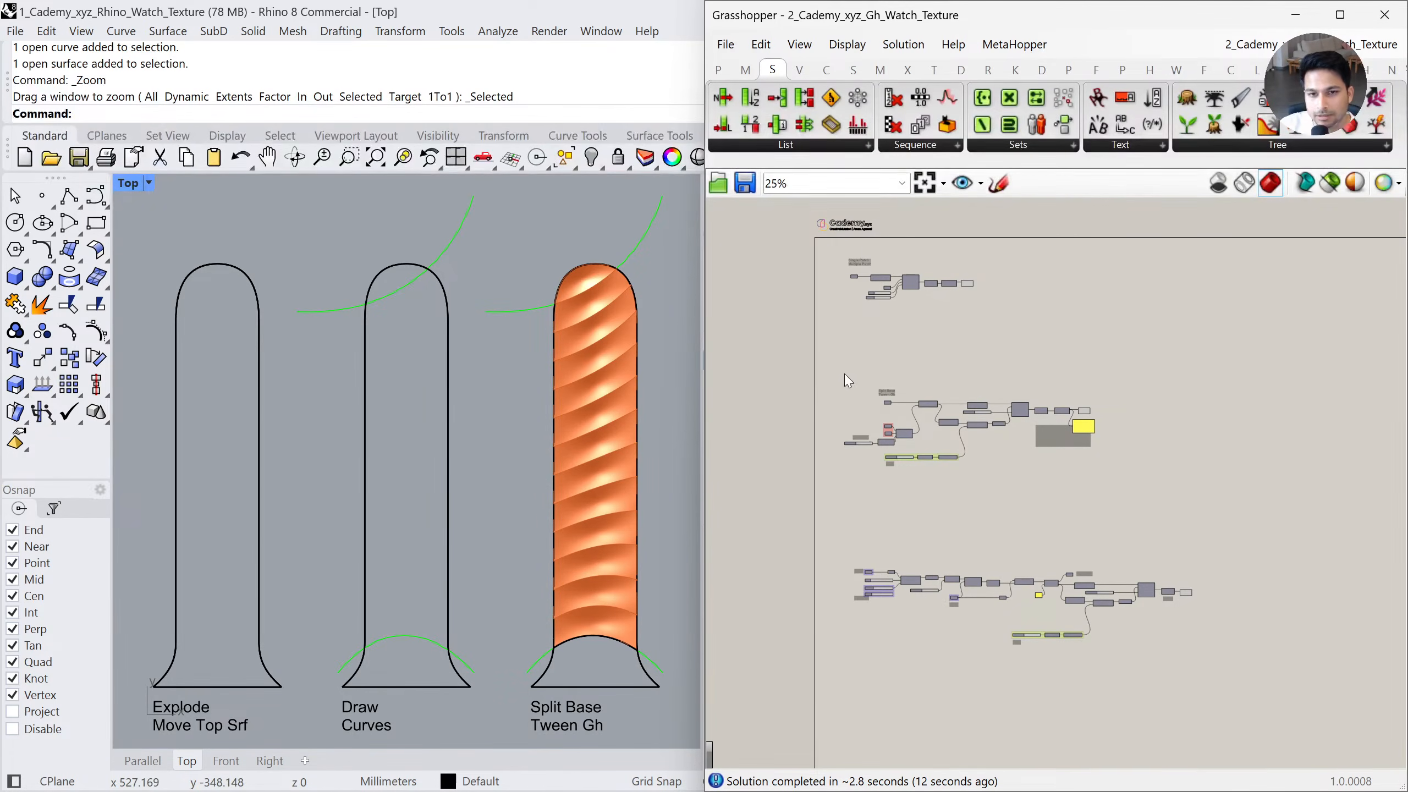
Examine the textured preview on the Split Base Tween Gh strap in the Top and Parallel views
{"action": "right_click_drag", "start_coordinate": [645, 435], "coordinate": [570, 430]}
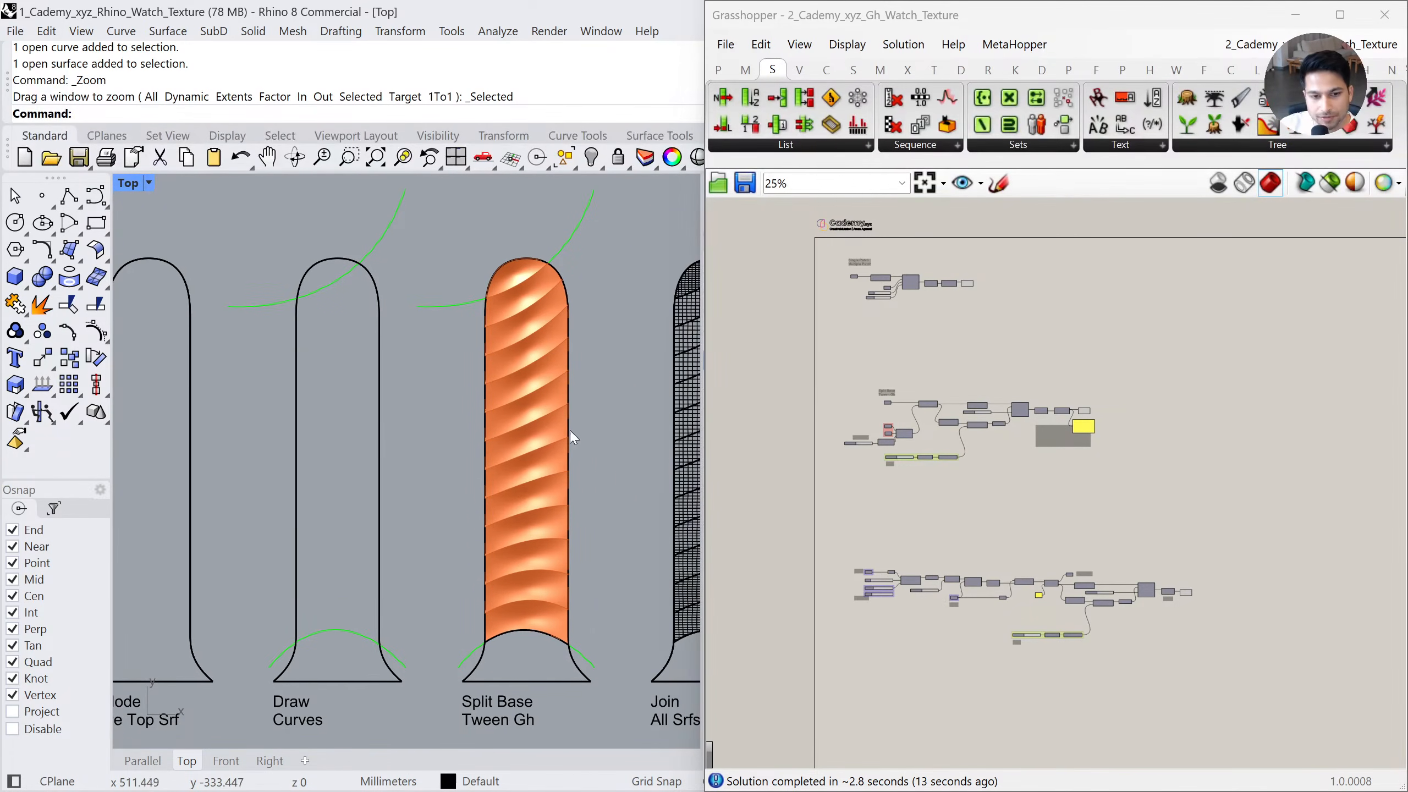
{"action": "left_click", "coordinate": [145, 768]}
{"action": "scroll", "coordinate": [355, 533], "scroll_direction": "down", "scroll_amount": 5}
{"action": "mouse_move", "coordinate": [407, 569]}
{"action": "right_mouse_down"}
{"action": "mouse_move", "coordinate": [370, 520]}
{"action": "mouse_move", "coordinate": [392, 550]}
{"action": "right_mouse_up"}
{"action": "right_click_drag", "start_coordinate": [468, 626], "coordinate": [425, 574]}
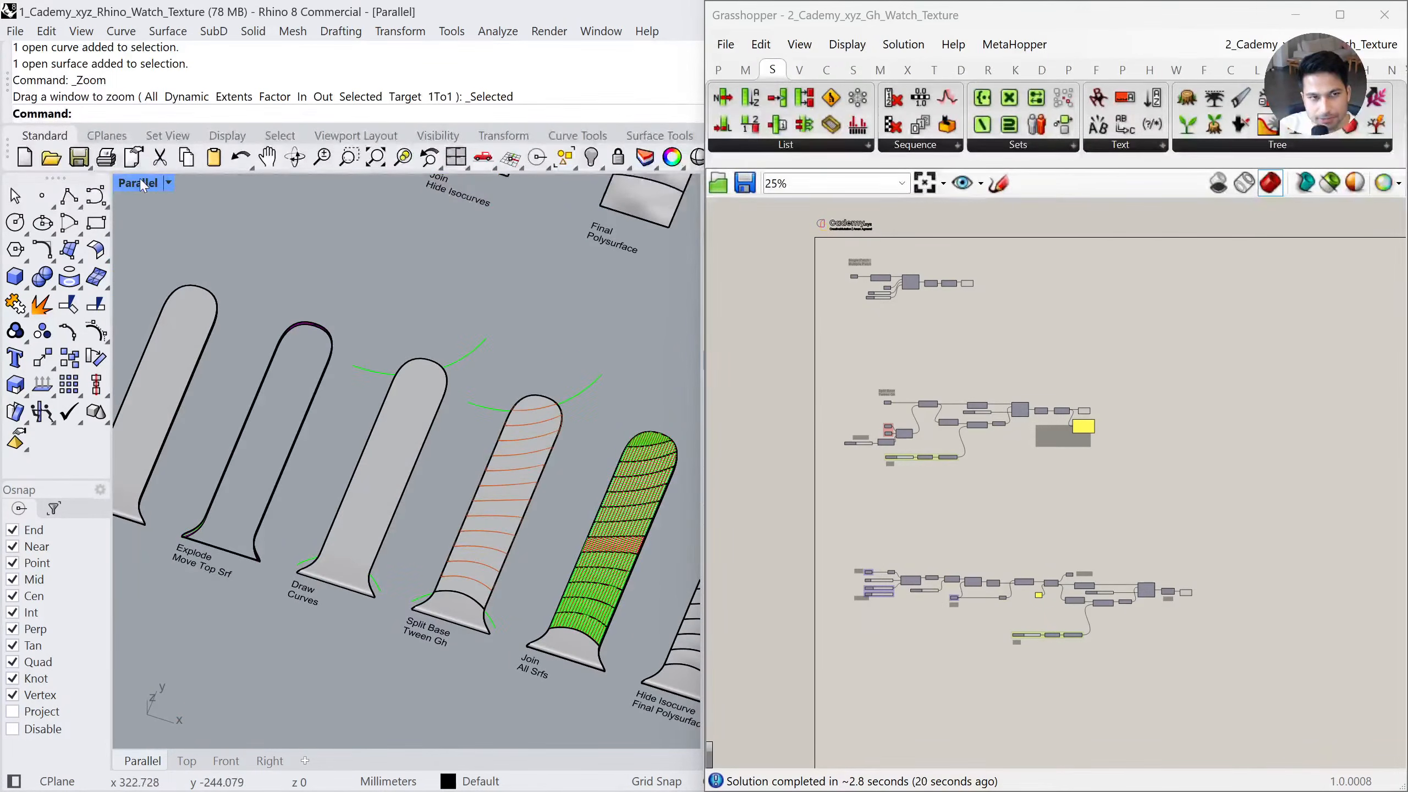
Inspect the strap preview in Wireframe display, restore the Parallel view to Shaded and return to the Top view
{"action": "left_click", "coordinate": [168, 184]}
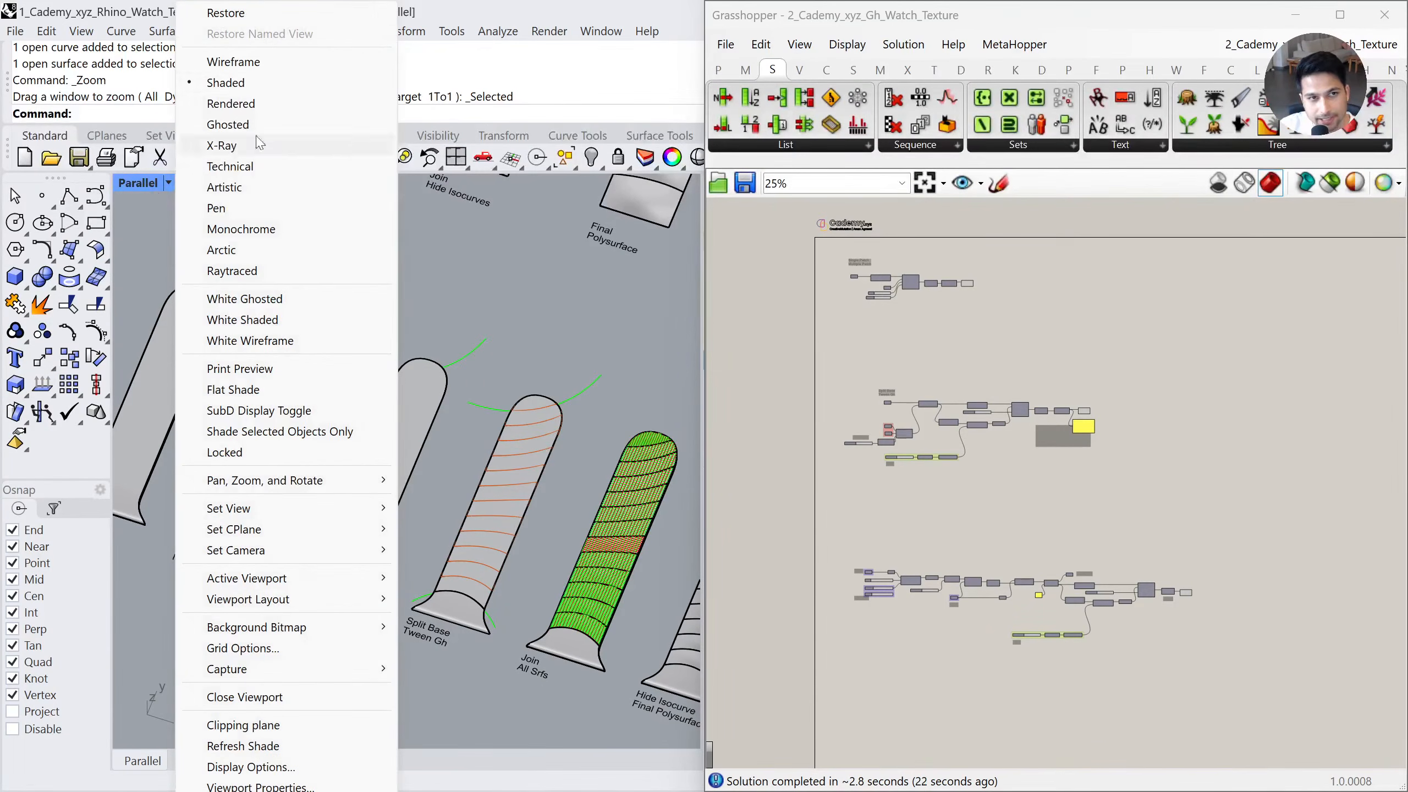
{"action": "left_click", "coordinate": [233, 61]}
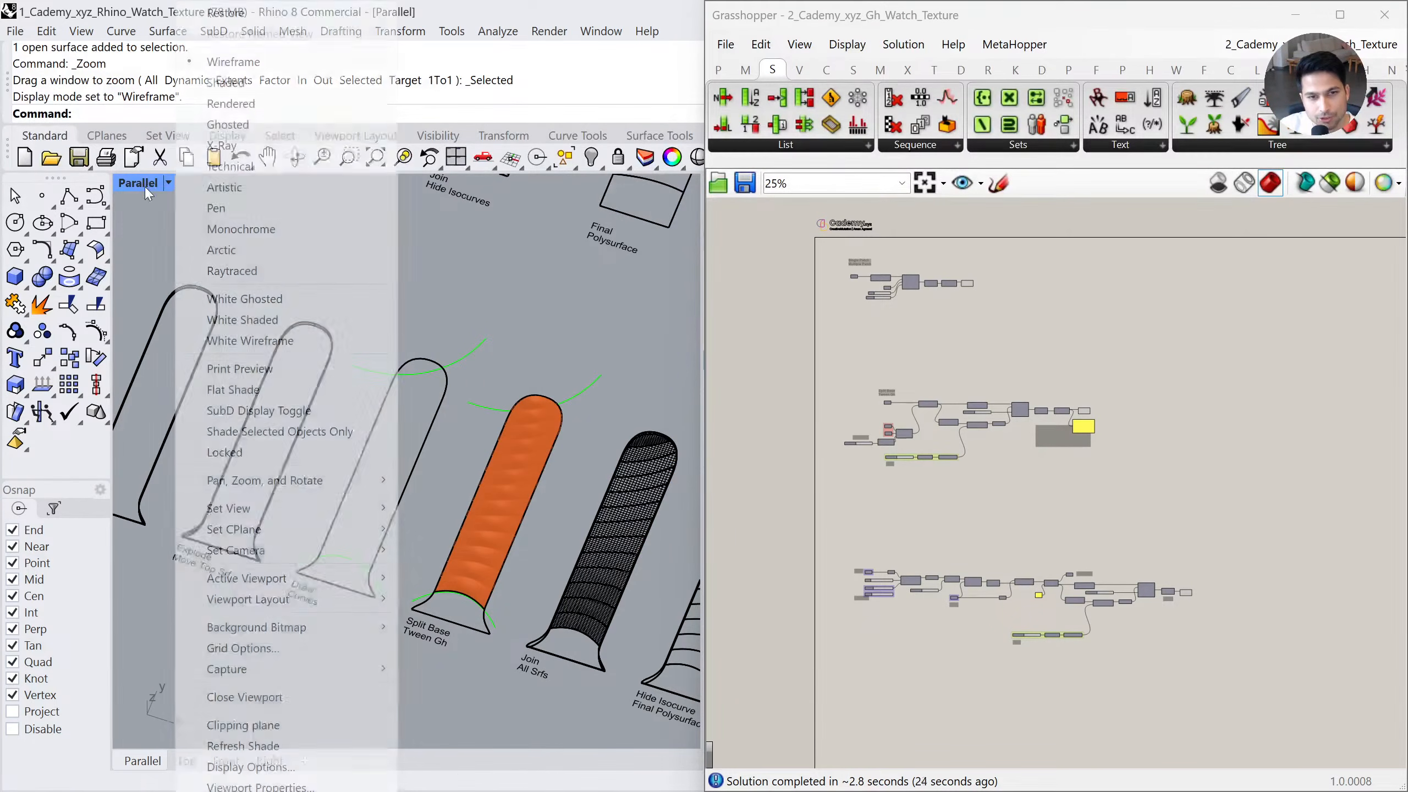
{"action": "left_click", "coordinate": [539, 351]}
{"action": "right_click_drag", "start_coordinate": [540, 351], "coordinate": [536, 393]}
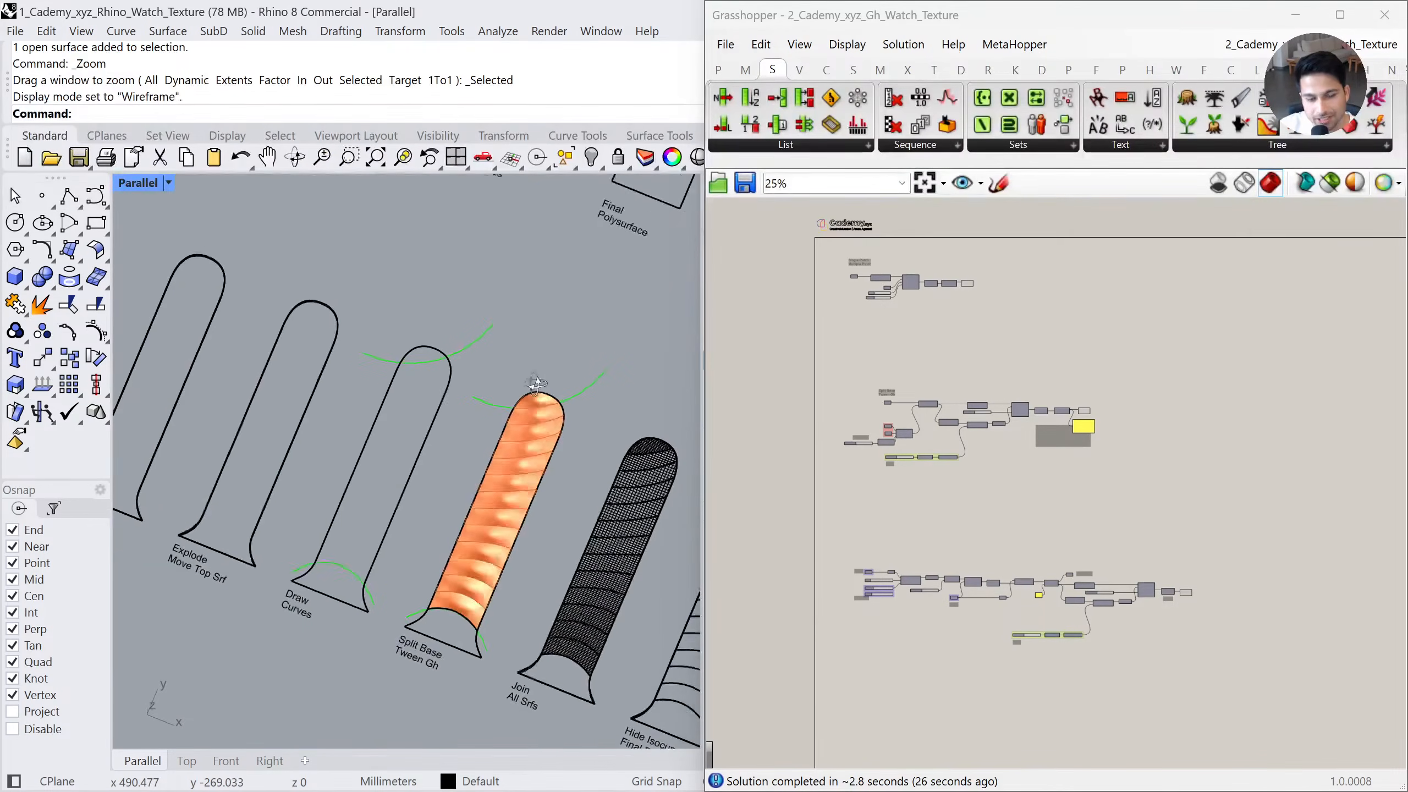
{"action": "left_click", "coordinate": [152, 187]}
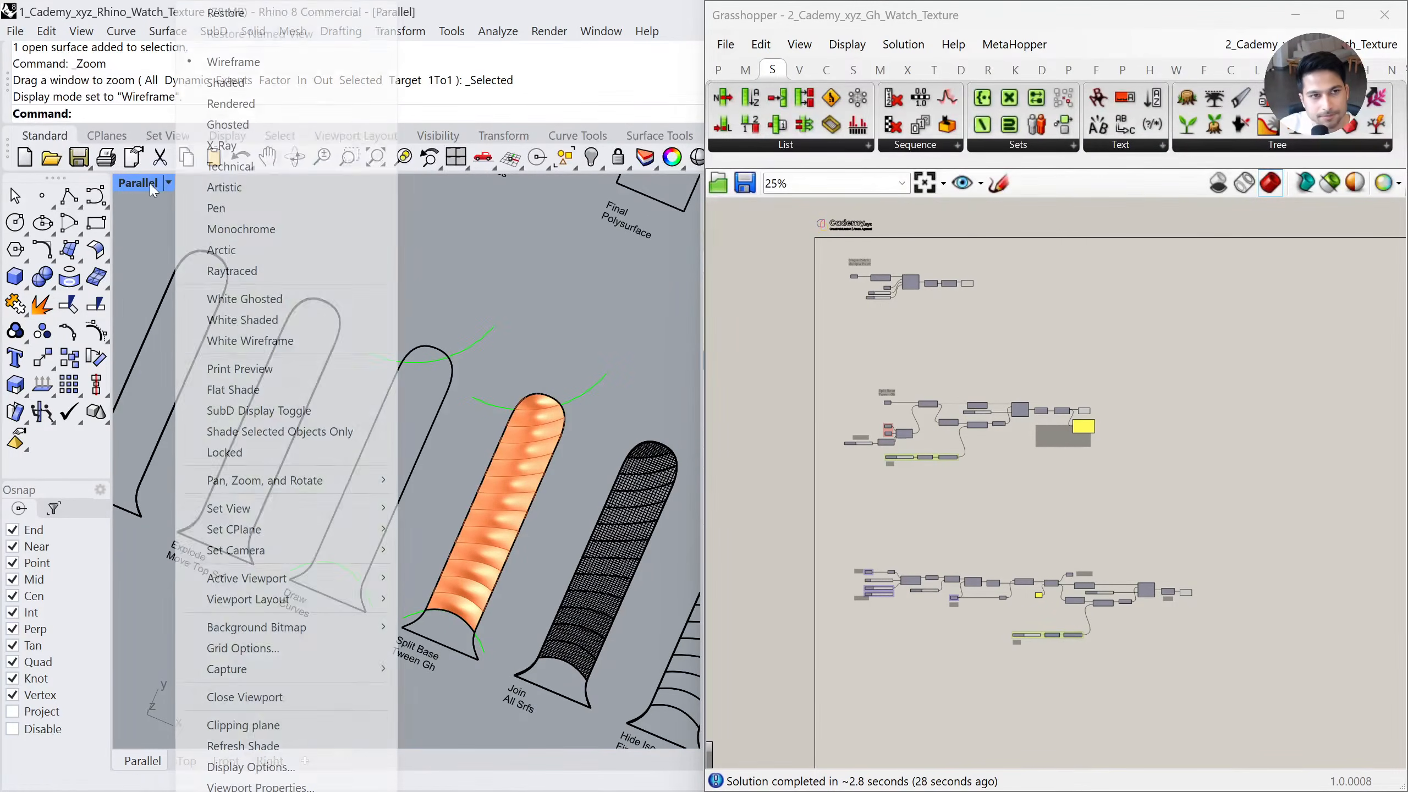
{"action": "left_click", "coordinate": [227, 82]}
{"action": "left_click", "coordinate": [187, 761]}
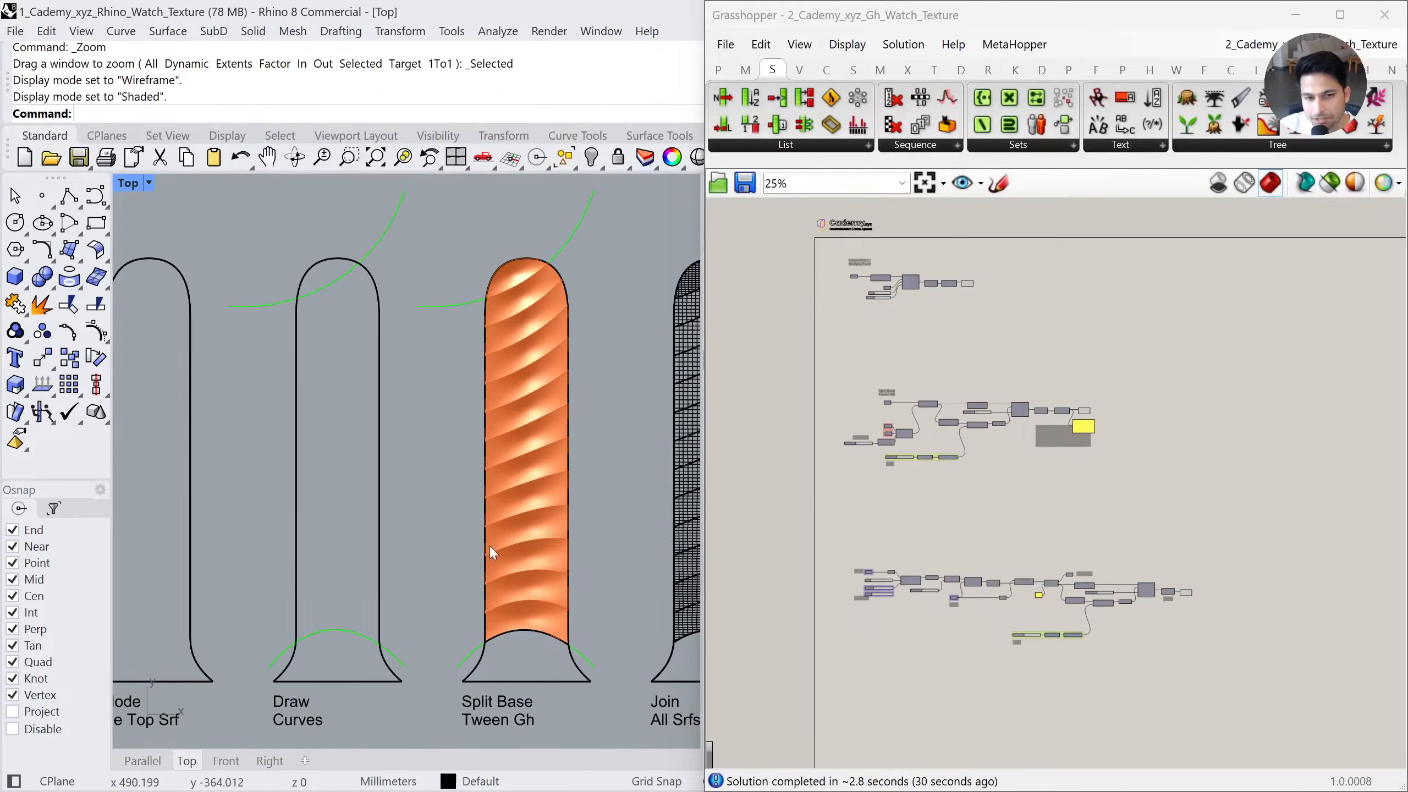
Zoom to the Split Base Tween Gh strap surface in the Top view and clear the selection
{"action": "right_click_drag", "start_coordinate": [610, 494], "coordinate": [522, 487]}
{"action": "left_click", "coordinate": [466, 523]}
{"action": "type", "text": "zs"}
{"action": "key", "text": "Return"}
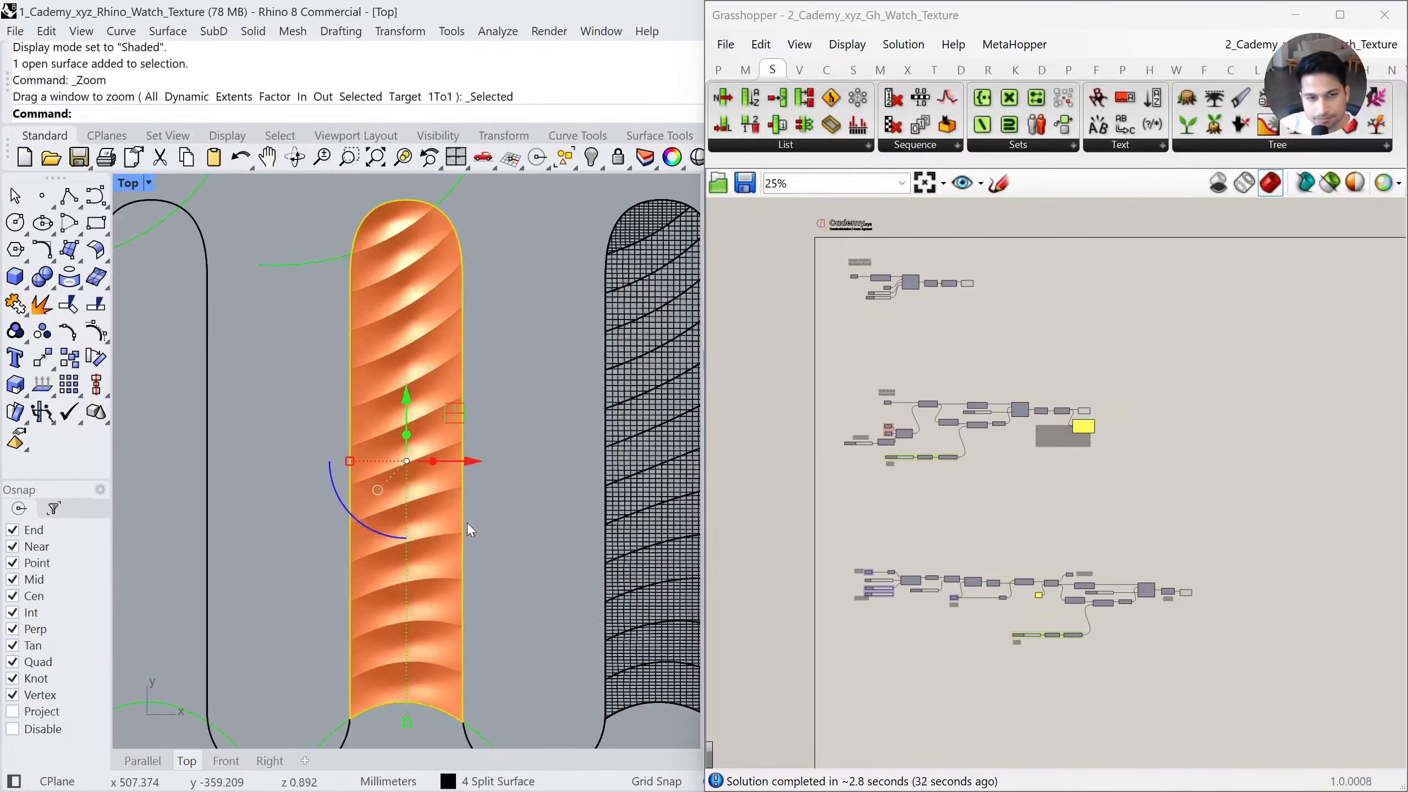
{"action": "scroll", "coordinate": [501, 425], "scroll_direction": "down", "scroll_amount": 2}
{"action": "left_click", "coordinate": [531, 506]}
Examine the Split Base Tween Gh component group in the Grasshopper definition
{"action": "scroll", "coordinate": [869, 414], "scroll_direction": "up", "scroll_amount": 5}
{"action": "scroll", "coordinate": [897, 432], "scroll_direction": "down", "scroll_amount": 4}
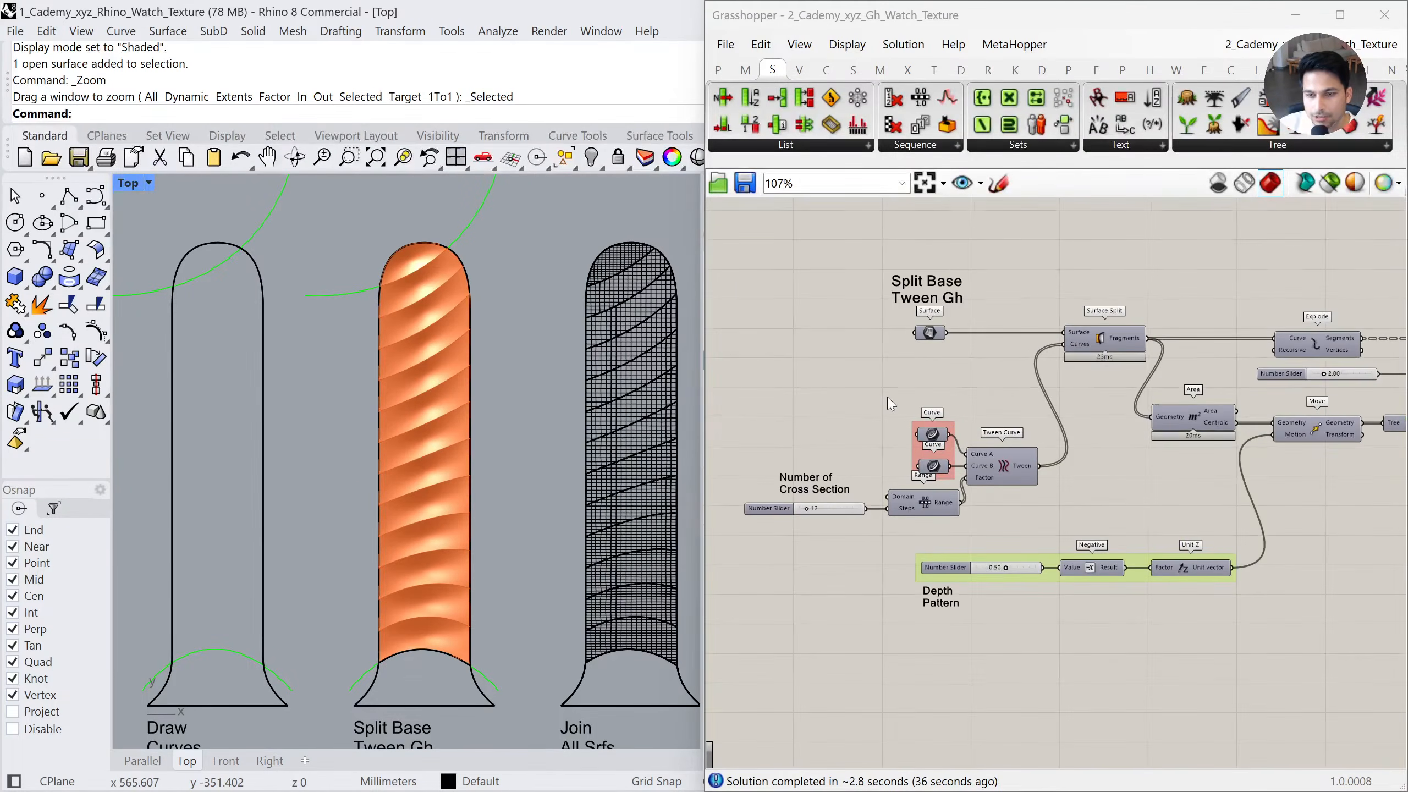
{"action": "scroll", "coordinate": [904, 351], "scroll_direction": "up", "scroll_amount": 3}
{"action": "scroll", "coordinate": [1194, 354], "scroll_direction": "up", "scroll_amount": 2}
{"action": "scroll", "coordinate": [929, 352], "scroll_direction": "down", "scroll_amount": 3}
{"action": "right_click_drag", "start_coordinate": [907, 630], "coordinate": [956, 361]}
{"action": "scroll", "coordinate": [891, 564], "scroll_direction": "up", "scroll_amount": 1}
{"action": "scroll", "coordinate": [891, 564], "scroll_direction": "up", "scroll_amount": 2}
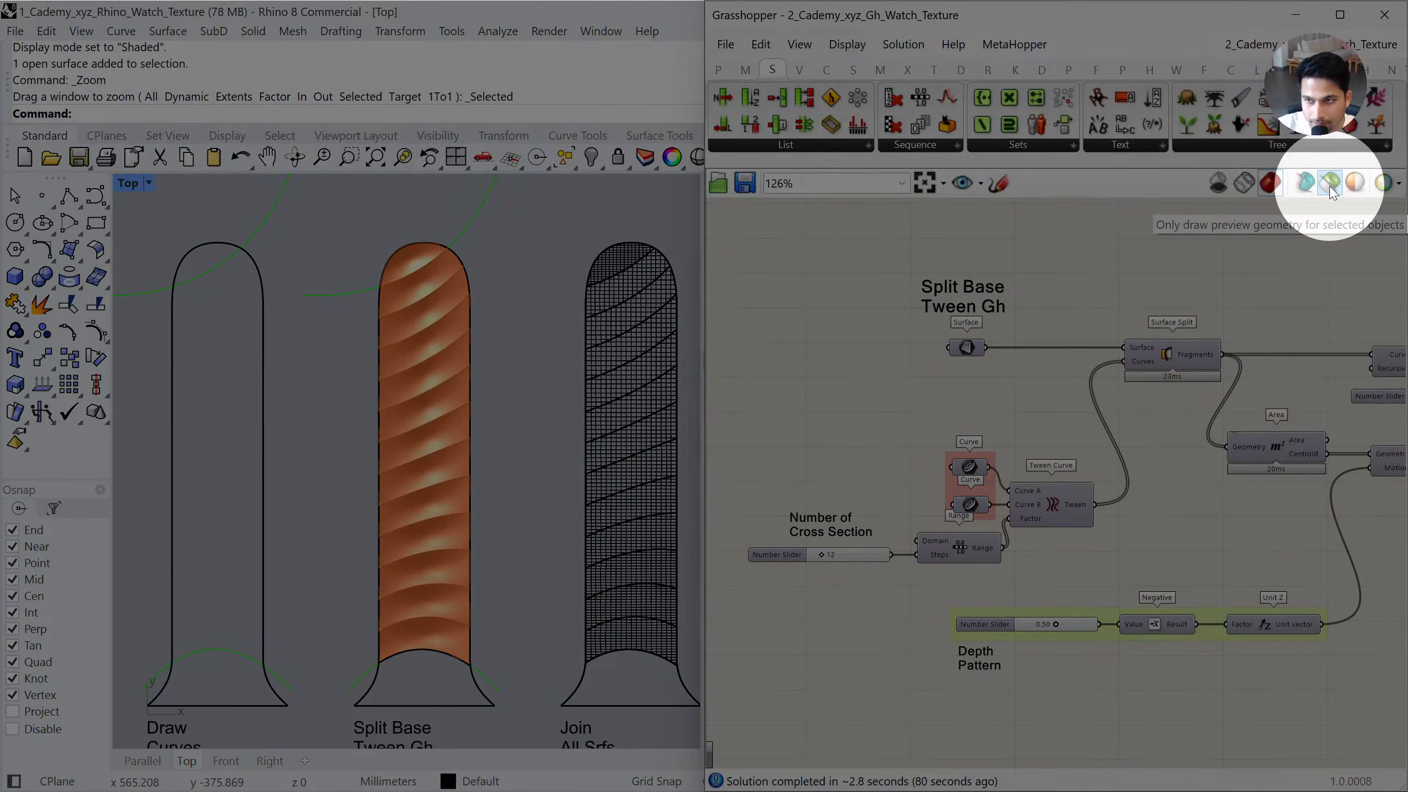
Restrict the Grasshopper preview to selected objects and preview the input Surface component
{"action": "left_click", "coordinate": [1328, 186]}
{"action": "left_click", "coordinate": [966, 347]}
{"action": "left_click", "coordinate": [966, 390]}
{"action": "left_click", "coordinate": [969, 348]}
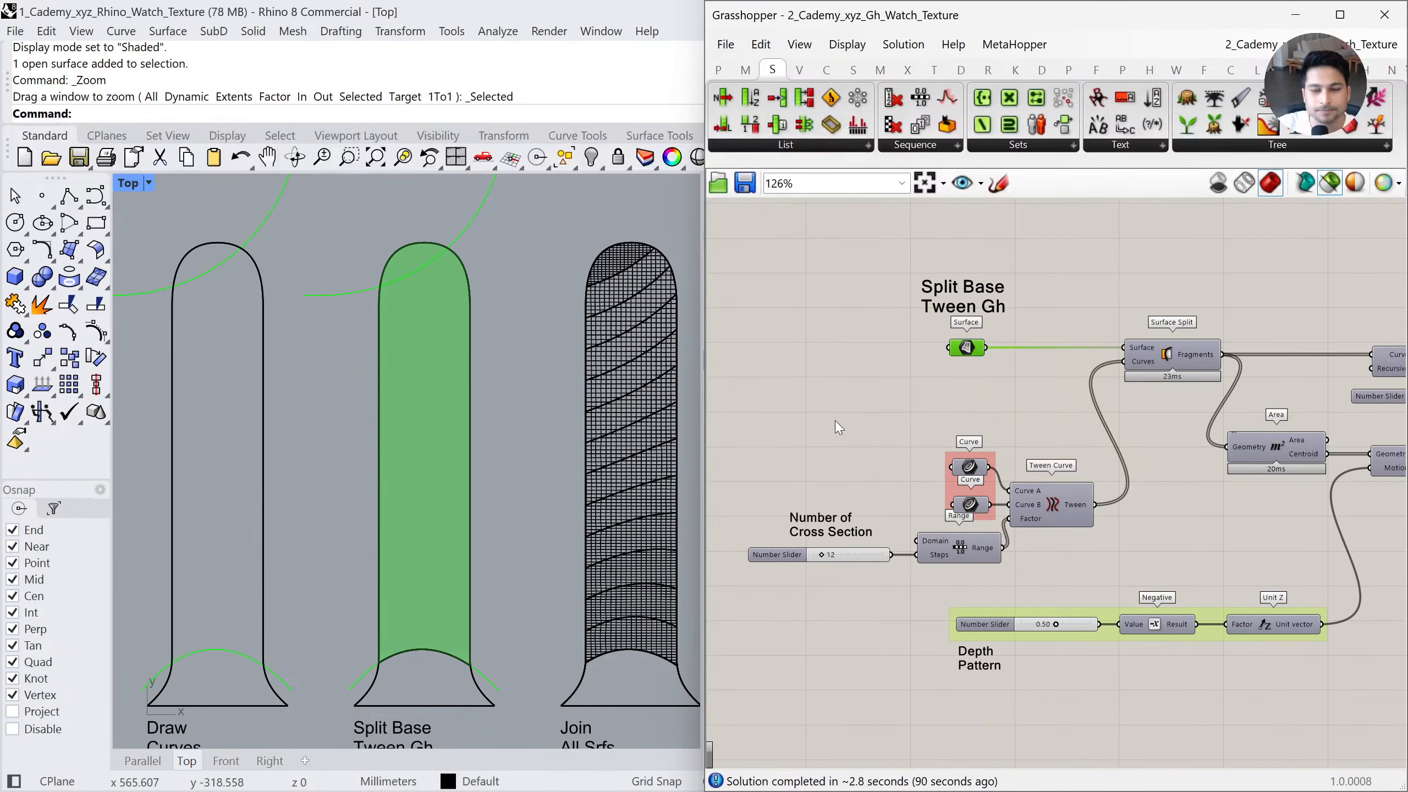
Use TweenCurves to create 12 curves between the upper and lower guide curves of the Split Base strap
{"action": "left_click", "coordinate": [339, 294]}
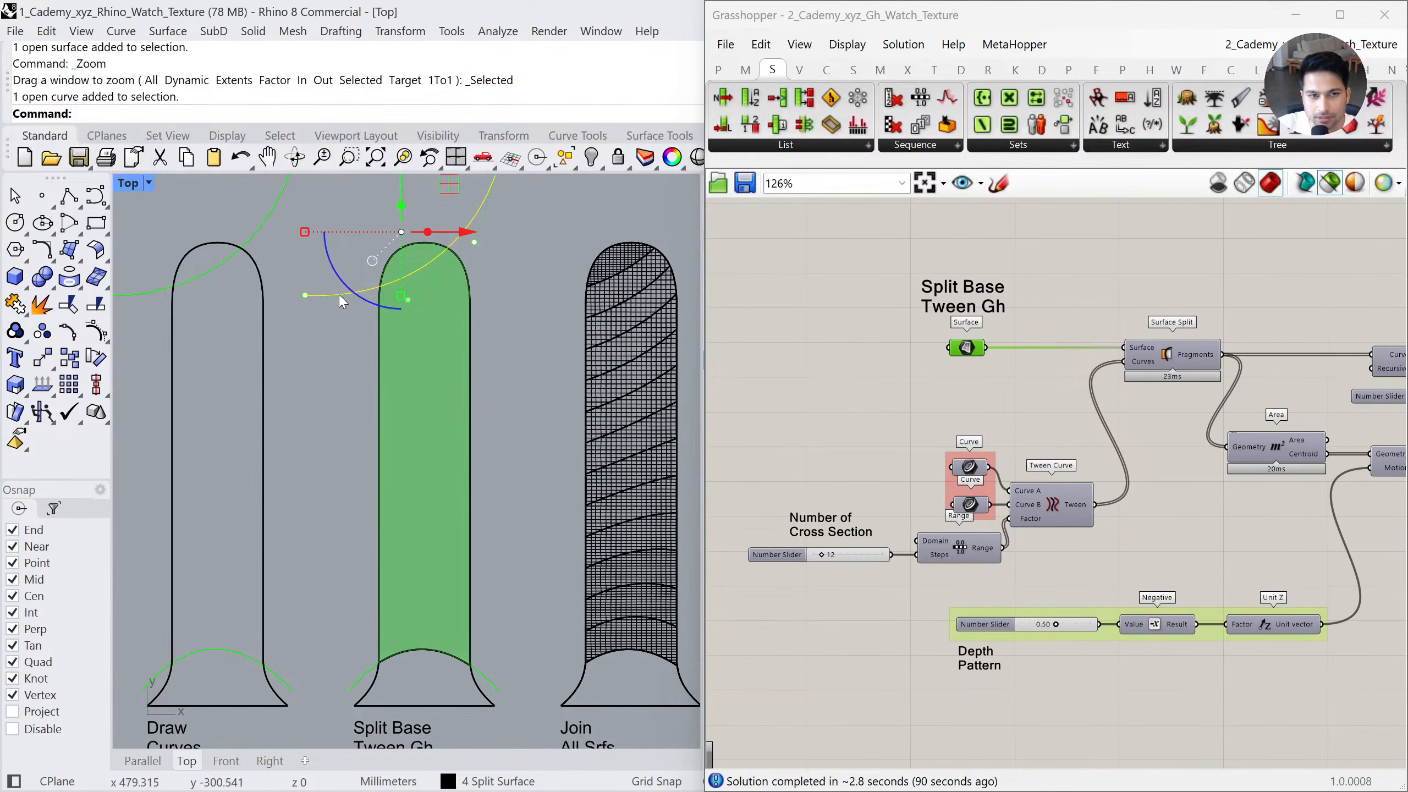
{"action": "left_click", "coordinate": [361, 687]}
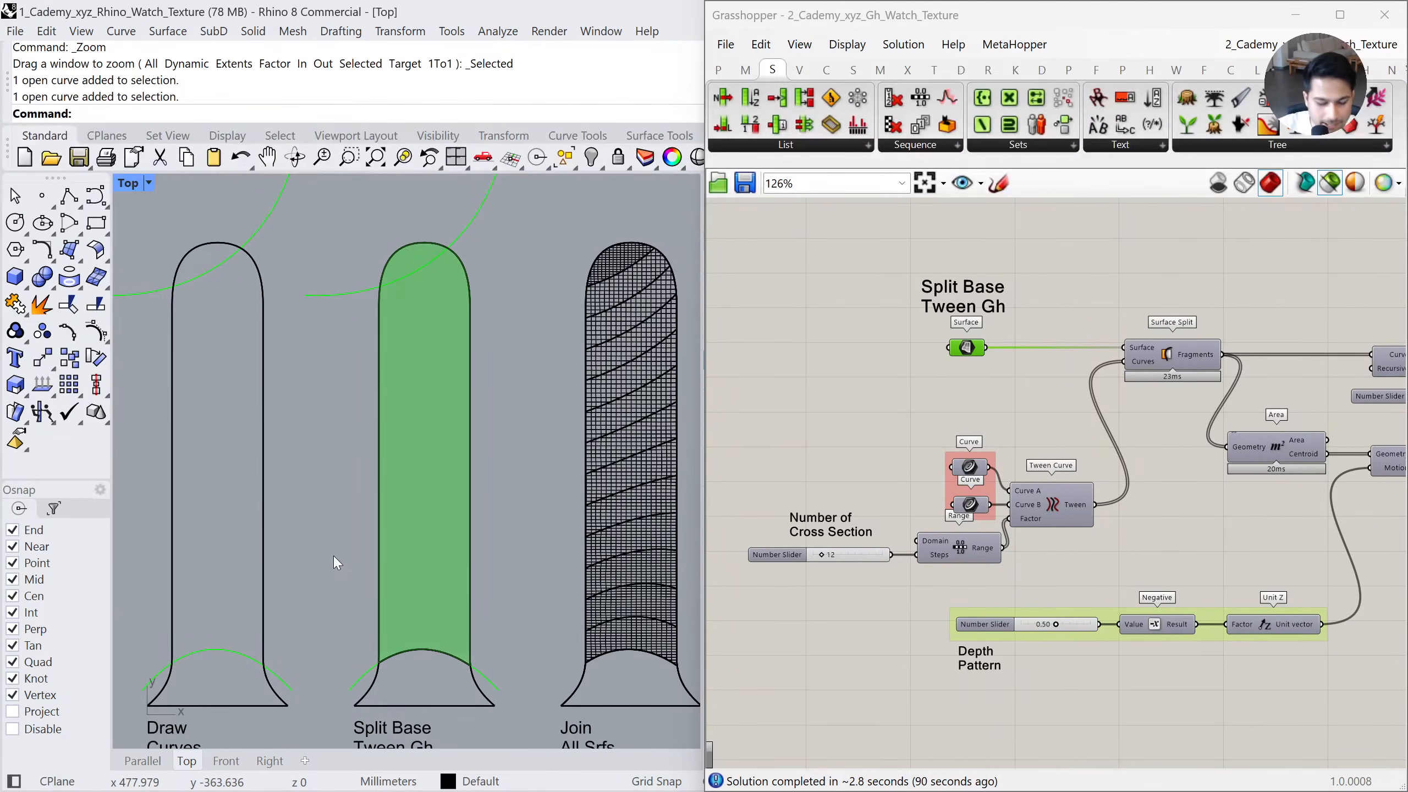
{"action": "type", "text": "TweenCurves"}
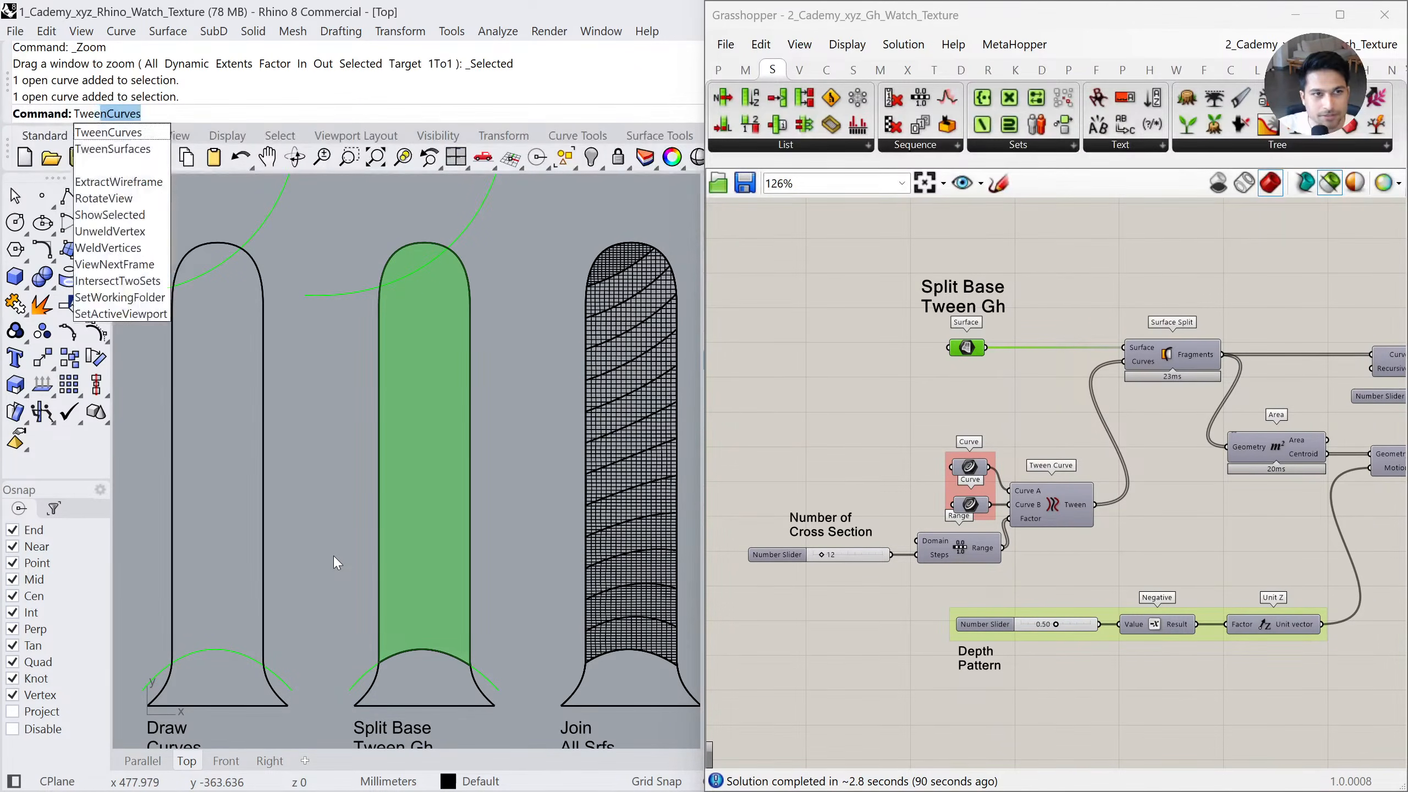
{"action": "key", "text": "Return"}
{"action": "left_click", "coordinate": [322, 308]}
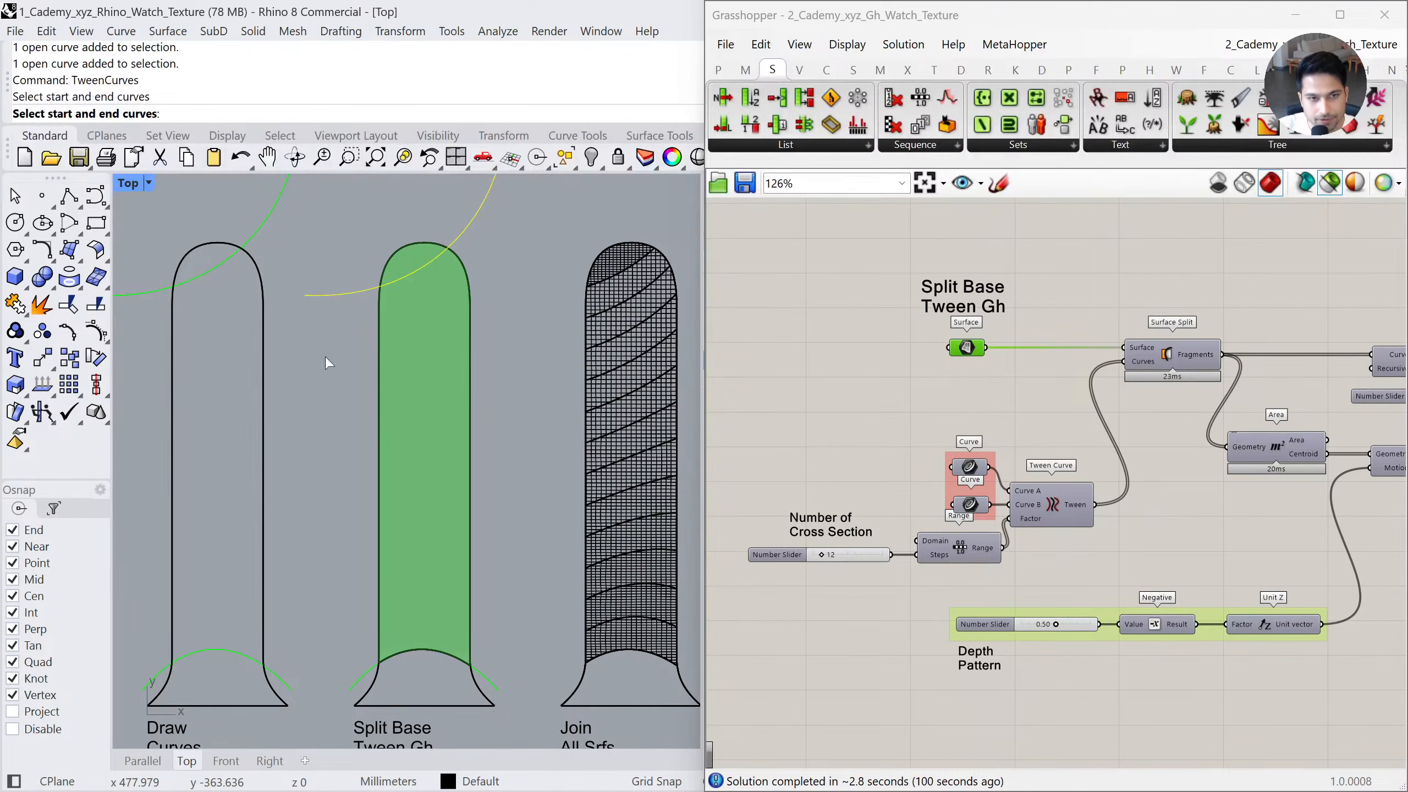
{"action": "left_click", "coordinate": [350, 698]}
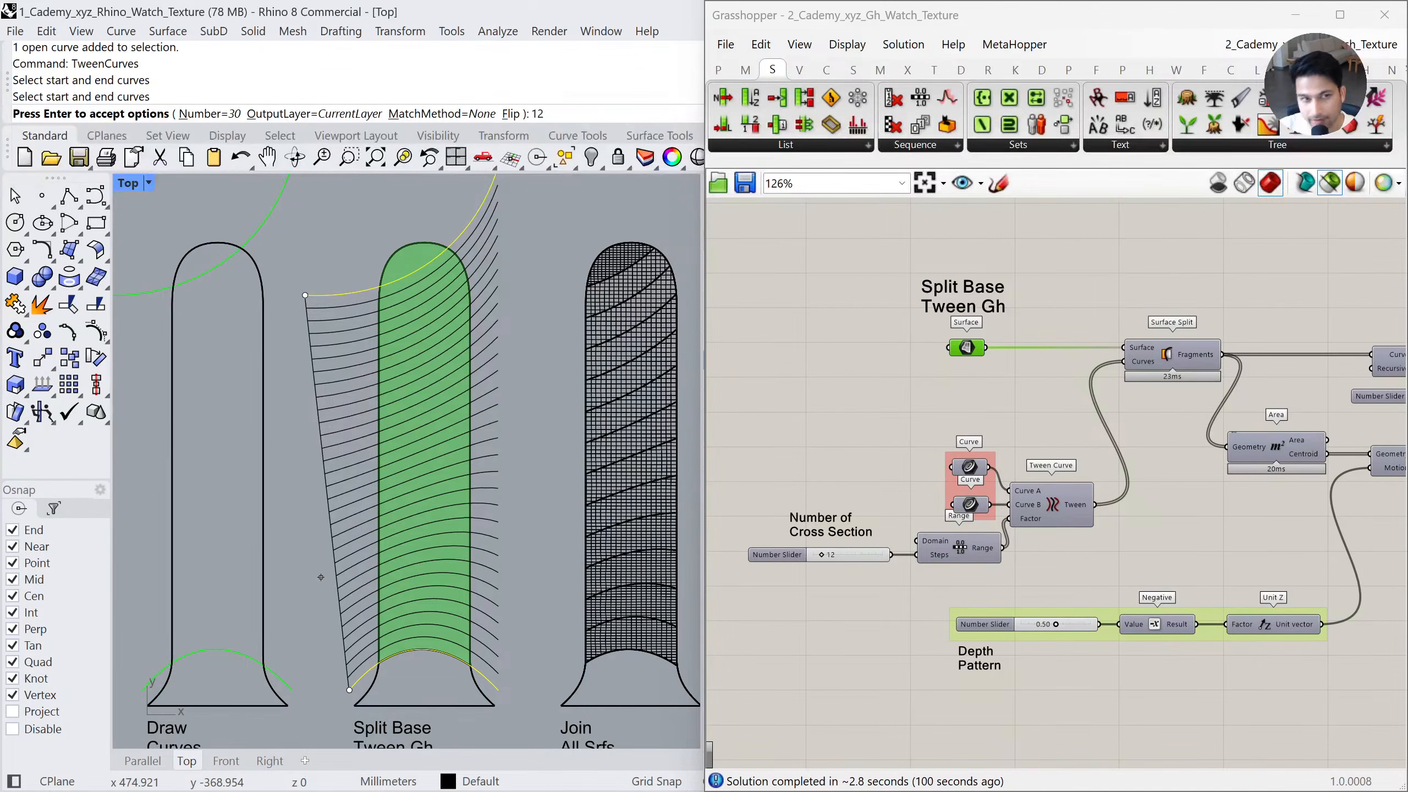
{"action": "type", "text": "12"}
{"action": "key", "text": "Return"}
{"action": "key", "text": "Return"}
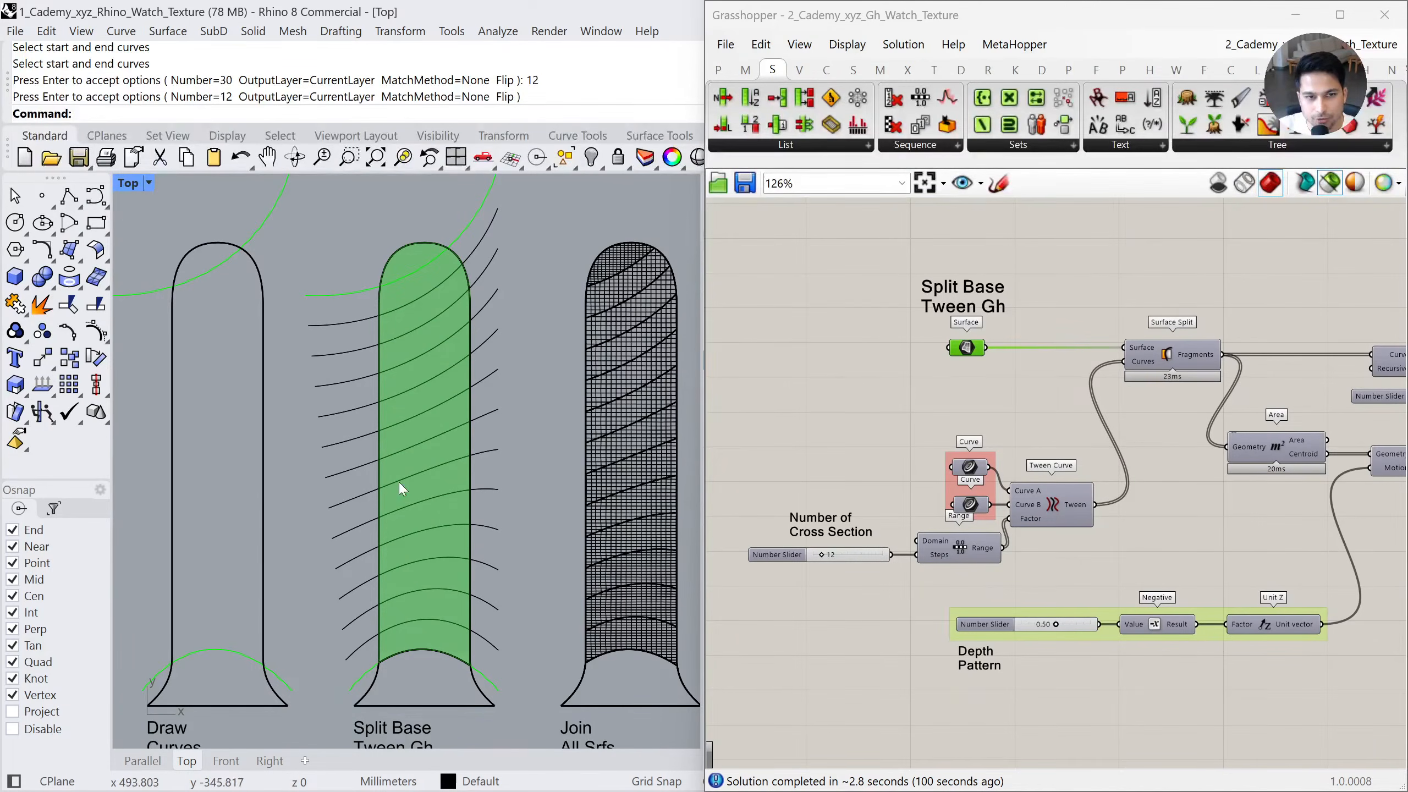
Check individual tween curves on the strap and undo the TweenCurves operation
{"action": "left_click", "coordinate": [352, 324]}
{"action": "left_click", "coordinate": [344, 353]}
{"action": "key", "text": "Caps_Lock"}
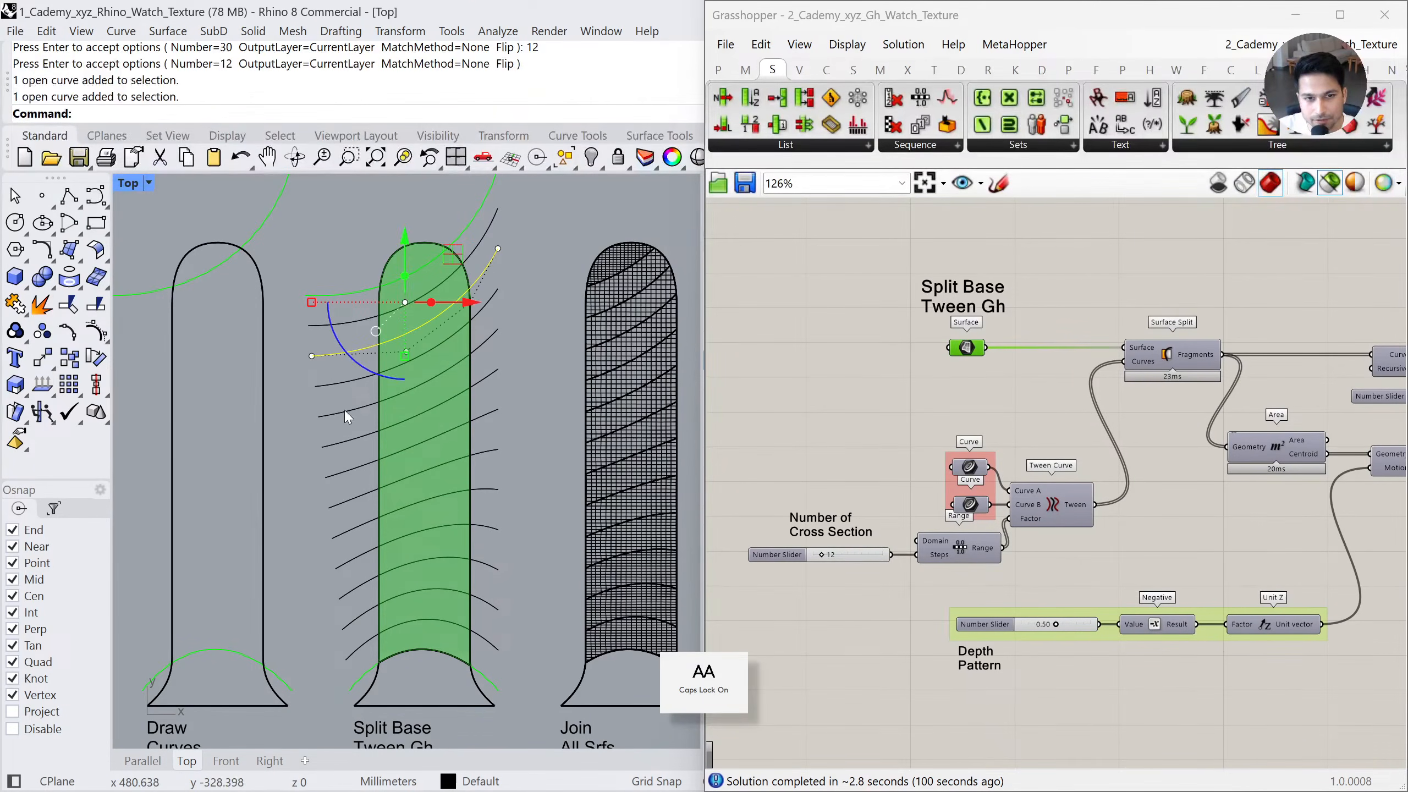
{"action": "key", "text": "ctrl+z"}
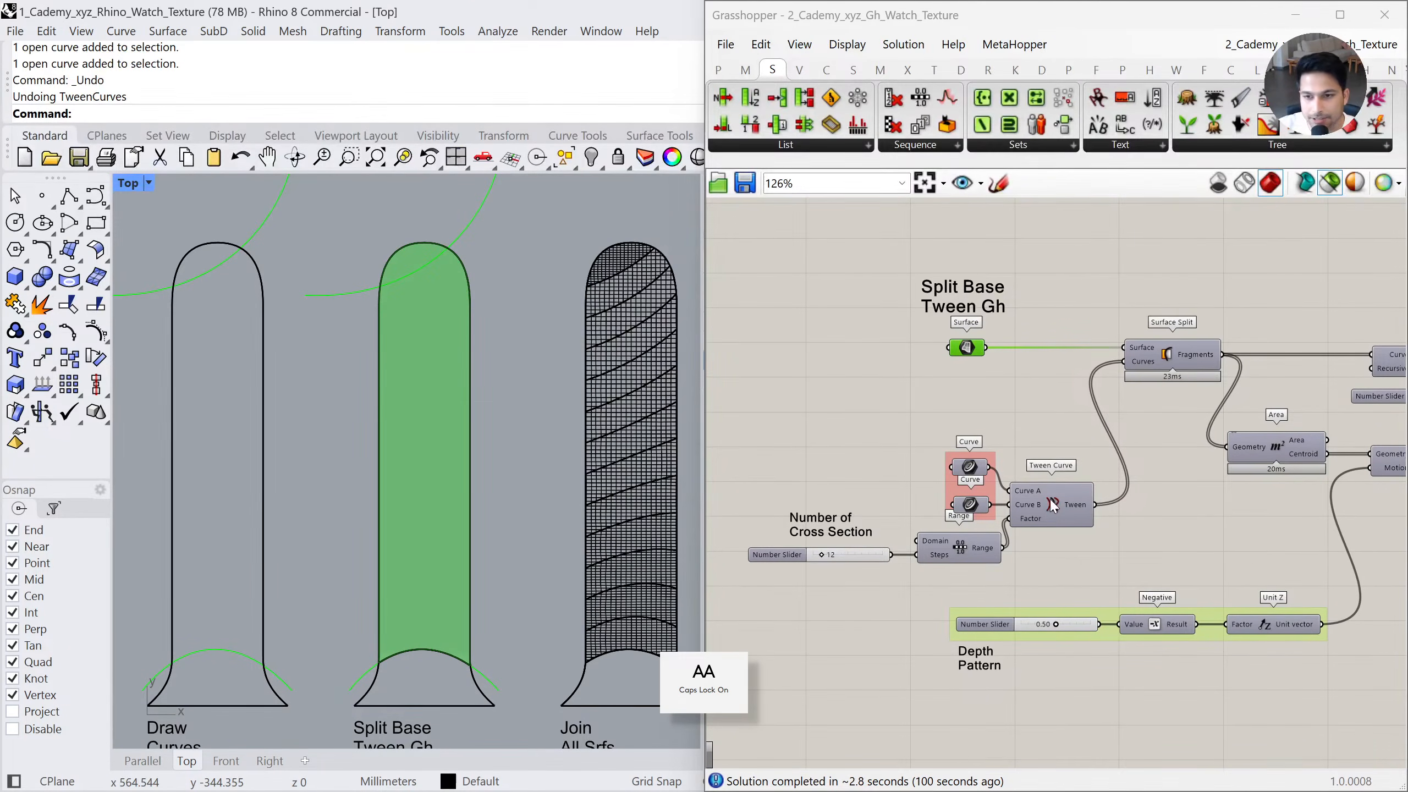
Preview the outputs of the Tween Curve and Surface Split components on the strap
{"action": "left_click", "coordinate": [1071, 494]}
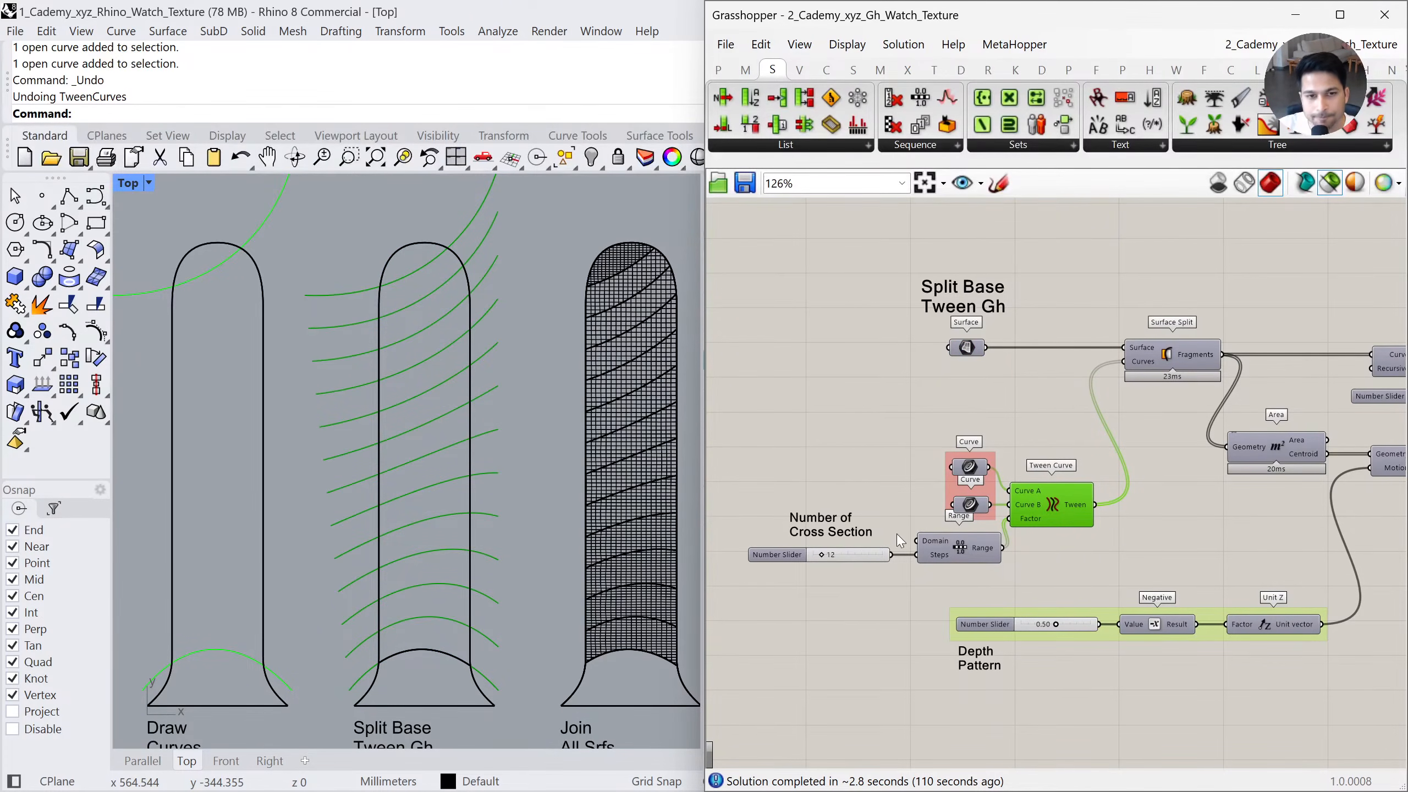
{"action": "left_click", "coordinate": [965, 348]}
{"action": "left_click", "coordinate": [1061, 509]}
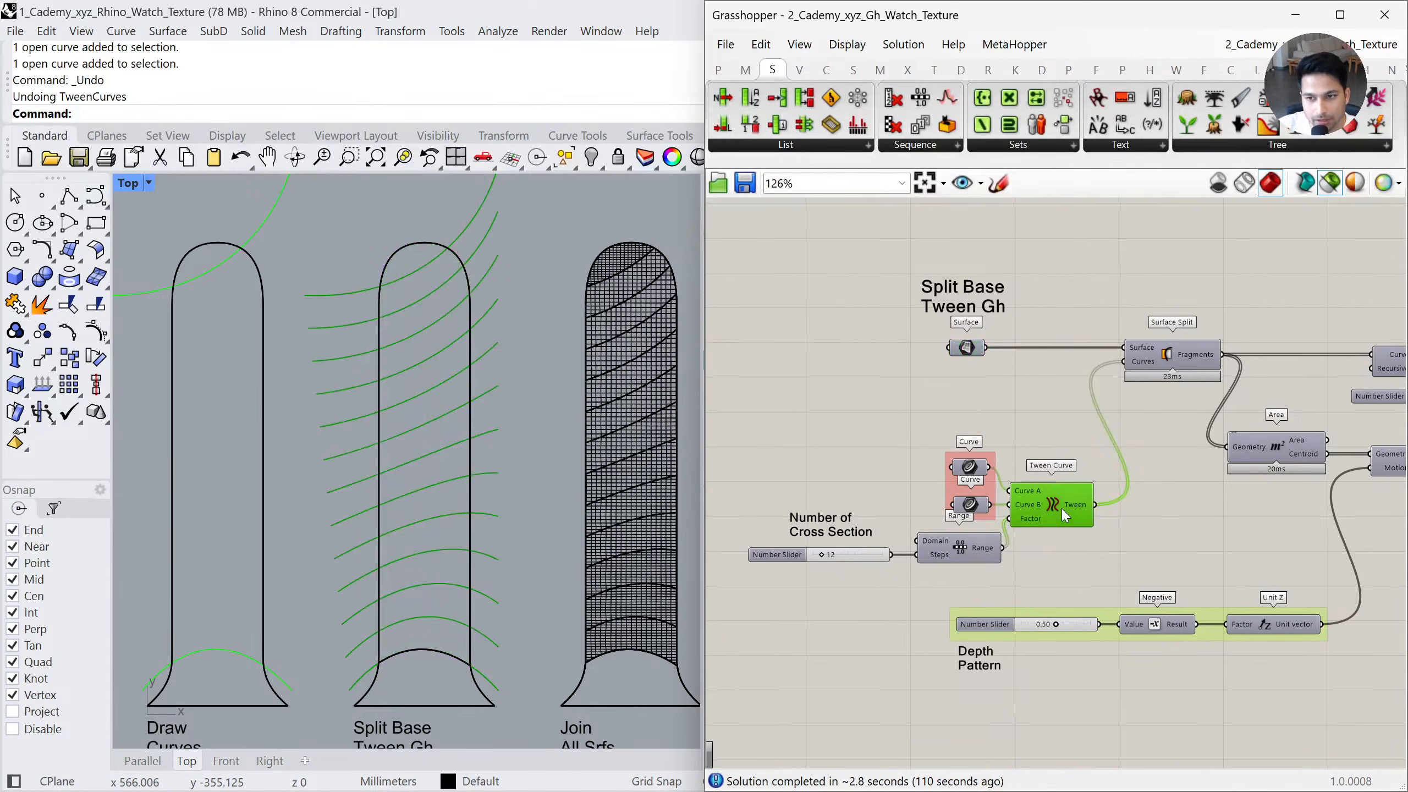
{"action": "left_click", "coordinate": [1190, 359]}
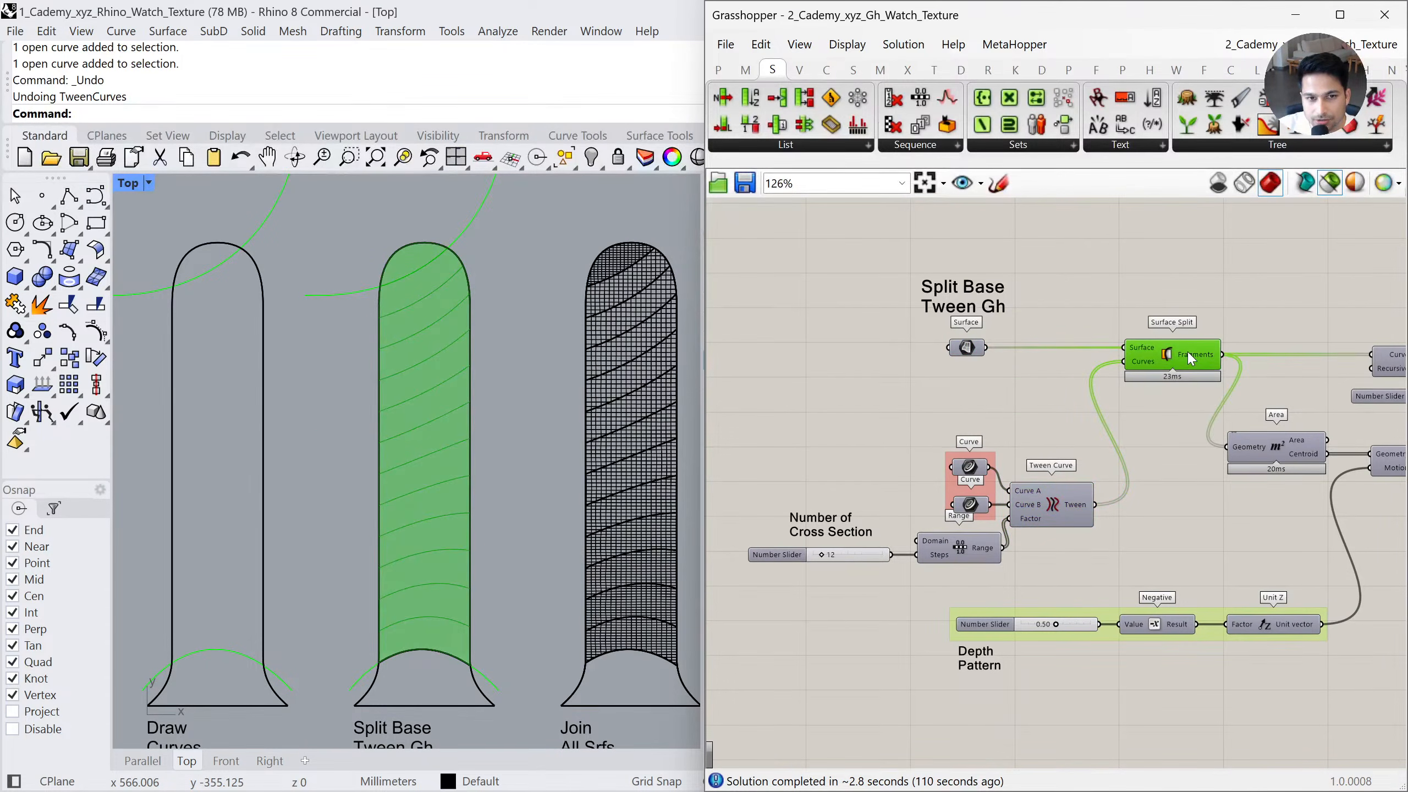
{"action": "right_click_drag", "start_coordinate": [1197, 361], "coordinate": [1144, 360]}
Bake the Surface Split fragments and move several individual pieces sideways out of the strap
{"action": "mouse_move", "coordinate": [1145, 364]}
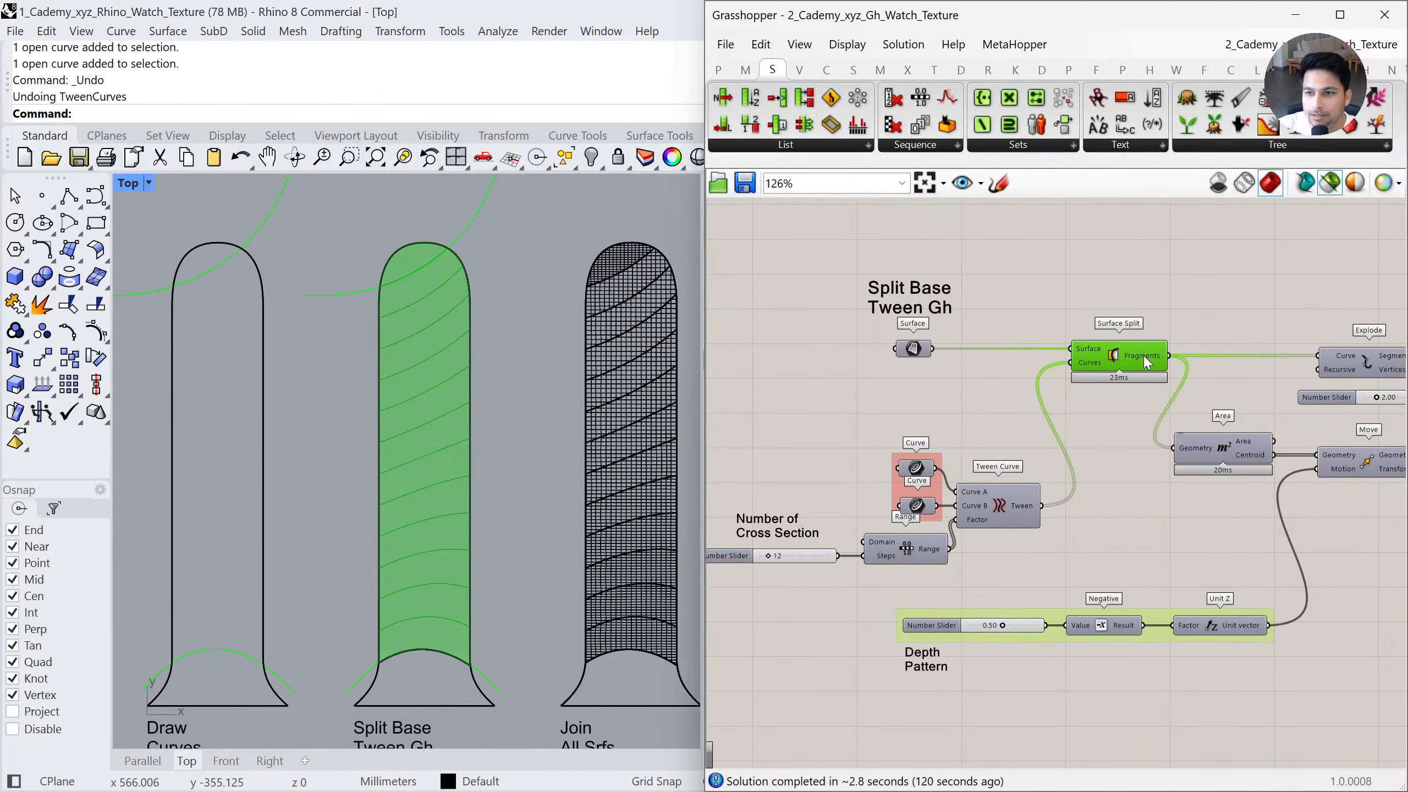
{"action": "middle_click", "coordinate": [1143, 359]}
{"action": "left_click", "coordinate": [1184, 395]}
{"action": "left_click_drag", "start_coordinate": [450, 424], "coordinate": [524, 424]}
{"action": "left_click_drag", "start_coordinate": [443, 400], "coordinate": [360, 353]}
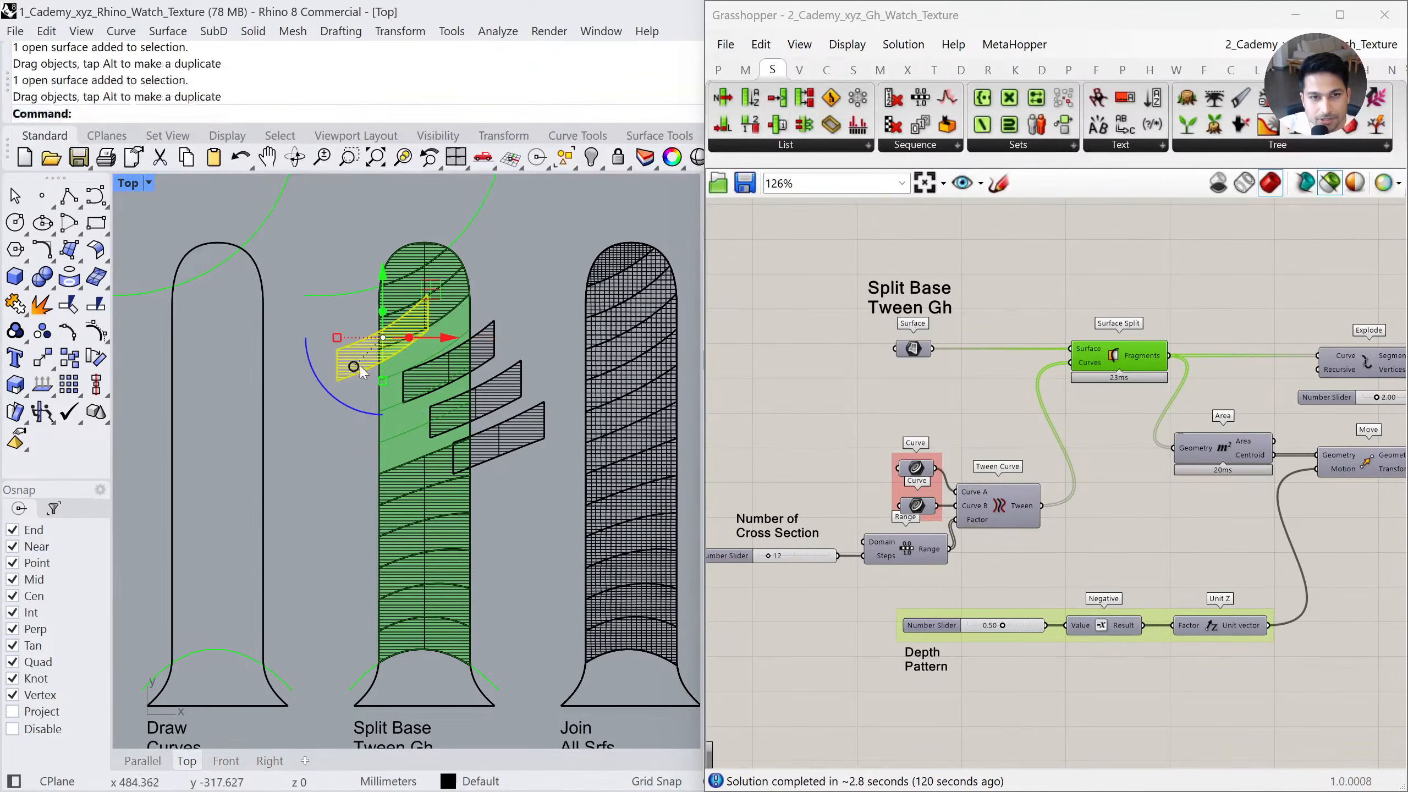
Undo the sideways moves of the strap pieces and the bake of the Surface Split fragments
{"action": "left_click", "coordinate": [140, 761]}
{"action": "scroll", "coordinate": [621, 514], "scroll_direction": "up", "scroll_amount": 3}
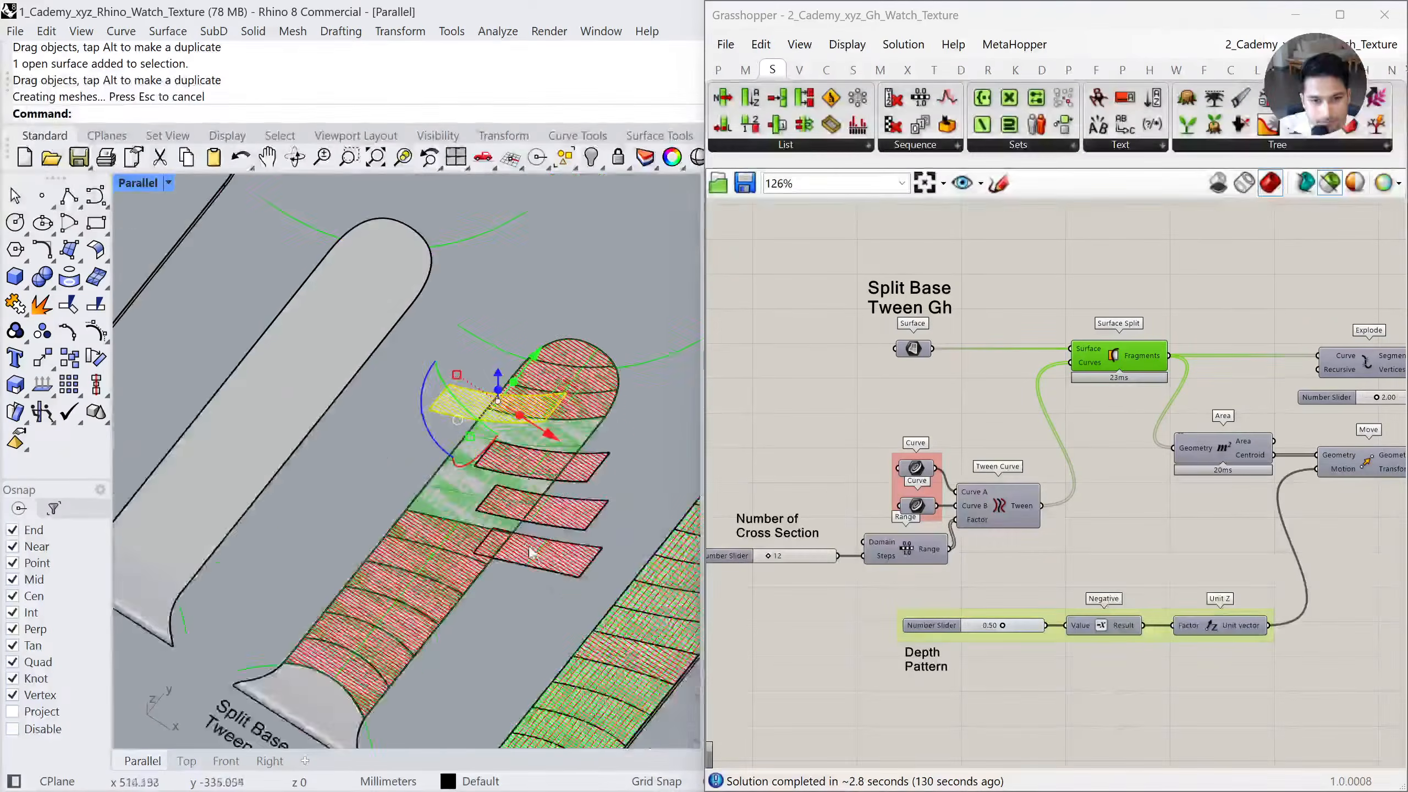
{"action": "key", "text": "ctrl+z"}
{"action": "key", "text": "ctrl+z"}
{"action": "key", "text": "ctrl+z"}
{"action": "key", "text": "ctrl+z"}
{"action": "key", "text": "ctrl+z"}
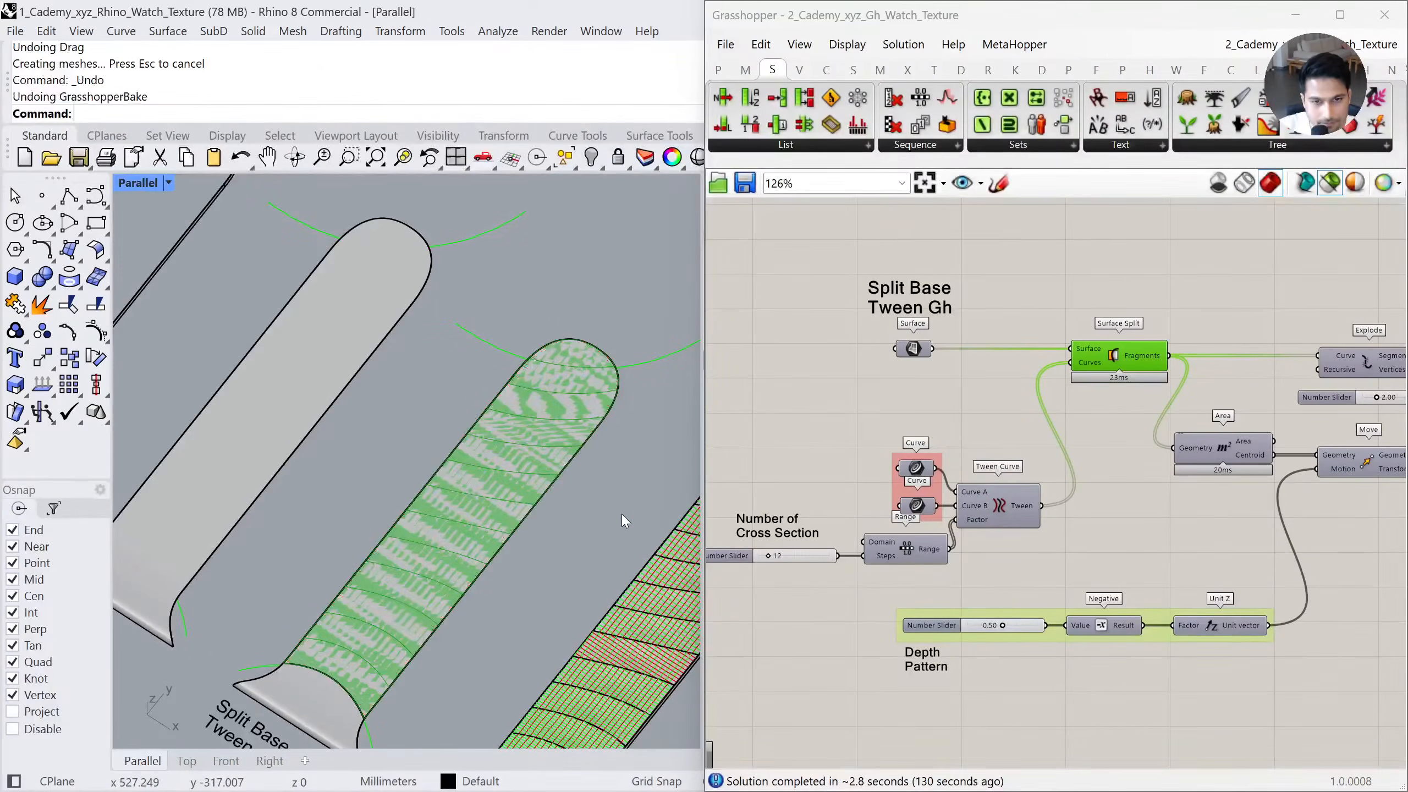
{"action": "left_click", "coordinate": [187, 761]}
Preview the Area component's centroids on the Split Base strap
{"action": "right_click_drag", "start_coordinate": [1188, 493], "coordinate": [1054, 477]}
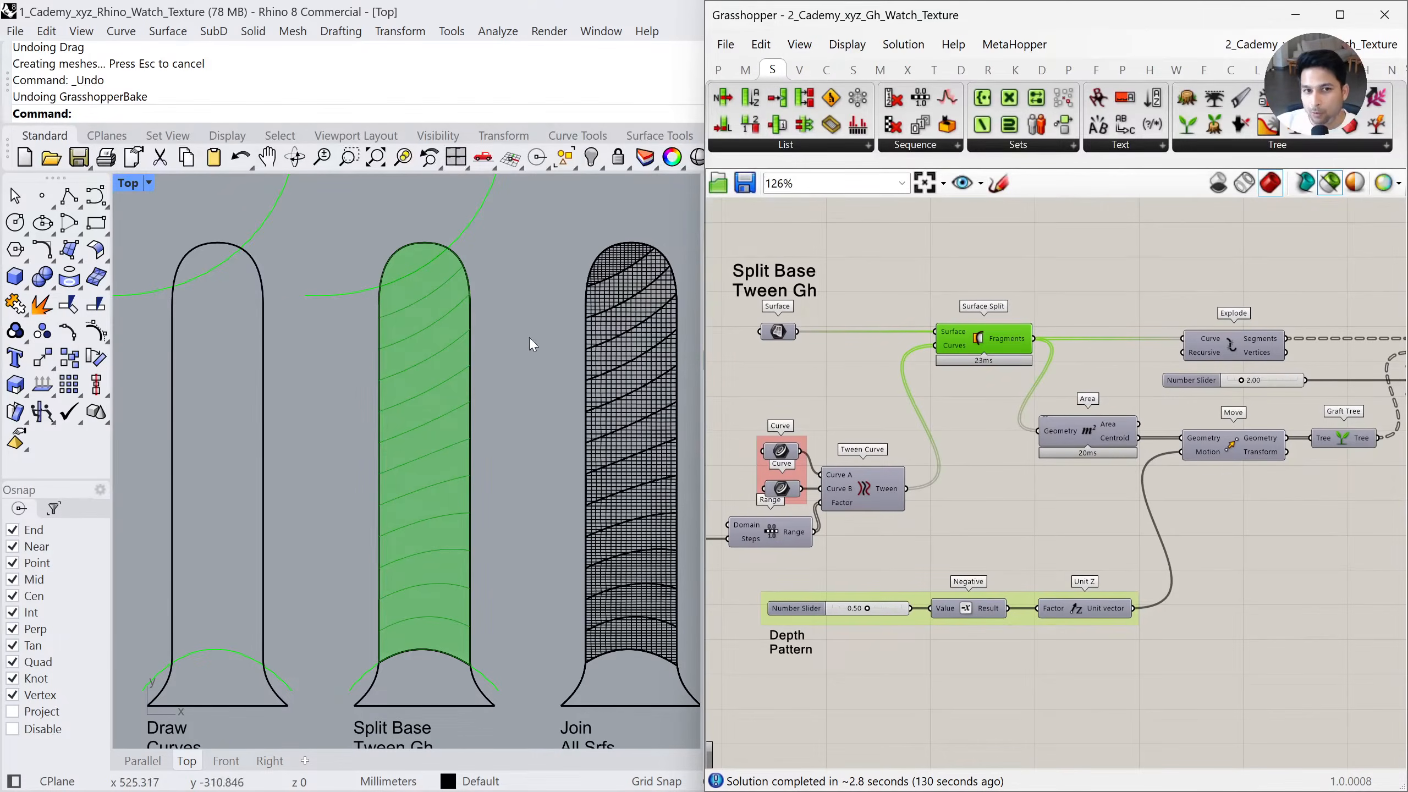
{"action": "scroll", "coordinate": [424, 344], "scroll_direction": "down", "scroll_amount": 4}
{"action": "right_click_drag", "start_coordinate": [423, 344], "coordinate": [492, 462]}
{"action": "right_click_drag", "start_coordinate": [242, 328], "coordinate": [395, 336]}
{"action": "right_click_drag", "start_coordinate": [225, 330], "coordinate": [438, 330]}
{"action": "right_click_drag", "start_coordinate": [379, 461], "coordinate": [216, 269]}
{"action": "right_click_drag", "start_coordinate": [572, 578], "coordinate": [413, 529]}
{"action": "scroll", "coordinate": [592, 458], "scroll_direction": "up", "scroll_amount": 6}
{"action": "right_click_drag", "start_coordinate": [593, 458], "coordinate": [455, 489]}
{"action": "right_click_drag", "start_coordinate": [1087, 440], "coordinate": [1033, 437]}
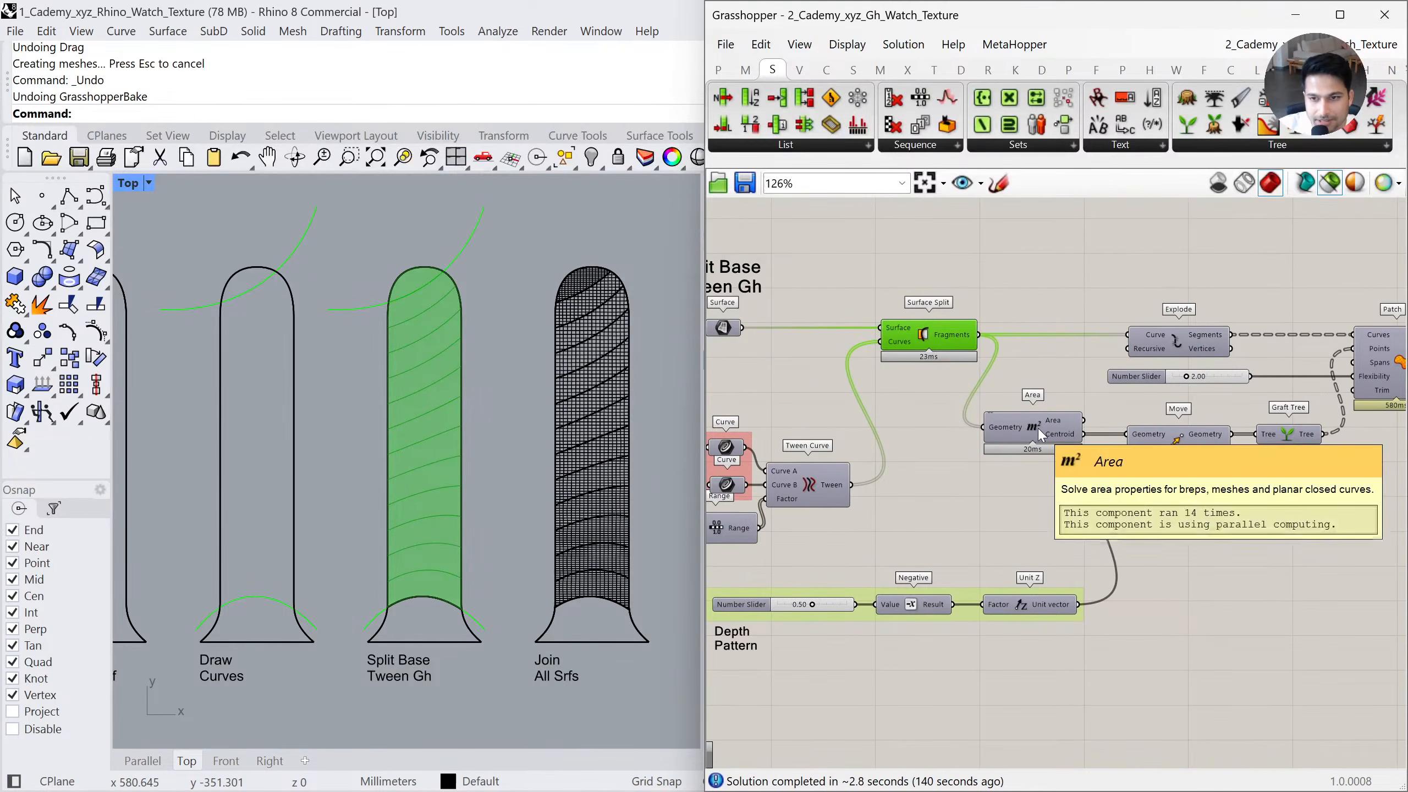
{"action": "left_click", "coordinate": [1039, 427]}
{"action": "scroll", "coordinate": [447, 611], "scroll_direction": "up", "scroll_amount": 2}
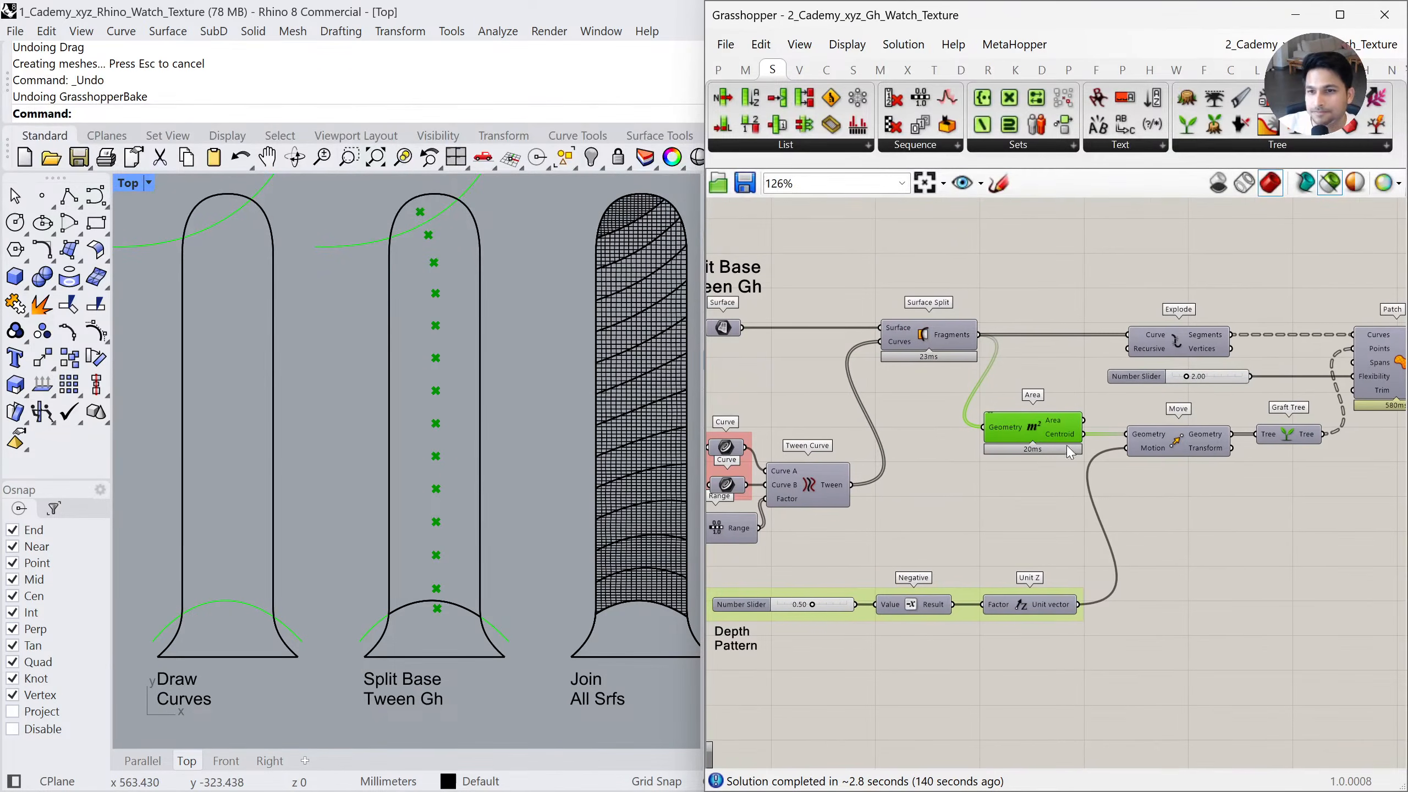
Preview the Explode component's segments and examine their endpoints along the whole Split Base strap
{"action": "right_click_drag", "start_coordinate": [1076, 448], "coordinate": [1028, 456]}
{"action": "left_click", "coordinate": [1111, 349]}
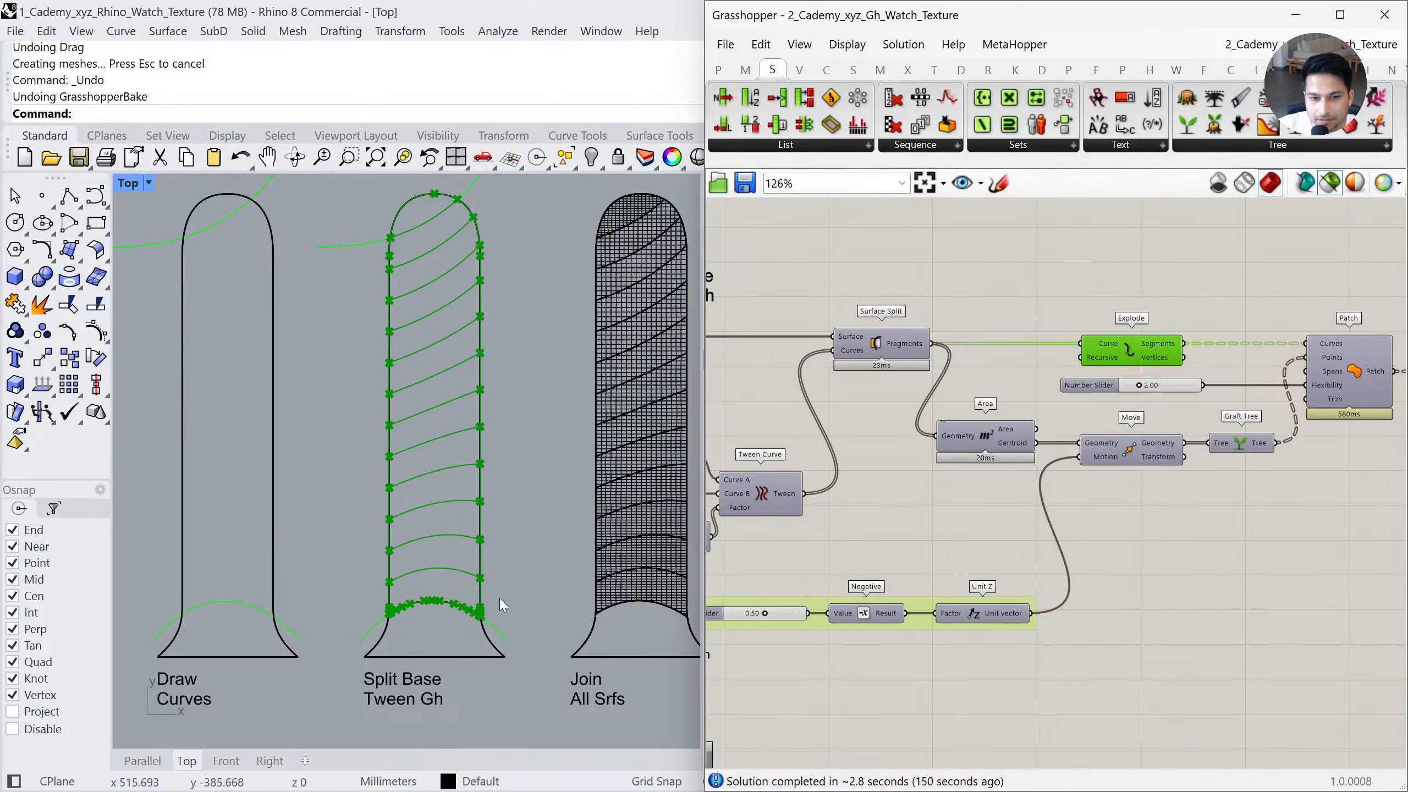
{"action": "scroll", "coordinate": [431, 199], "scroll_direction": "up", "scroll_amount": 5}
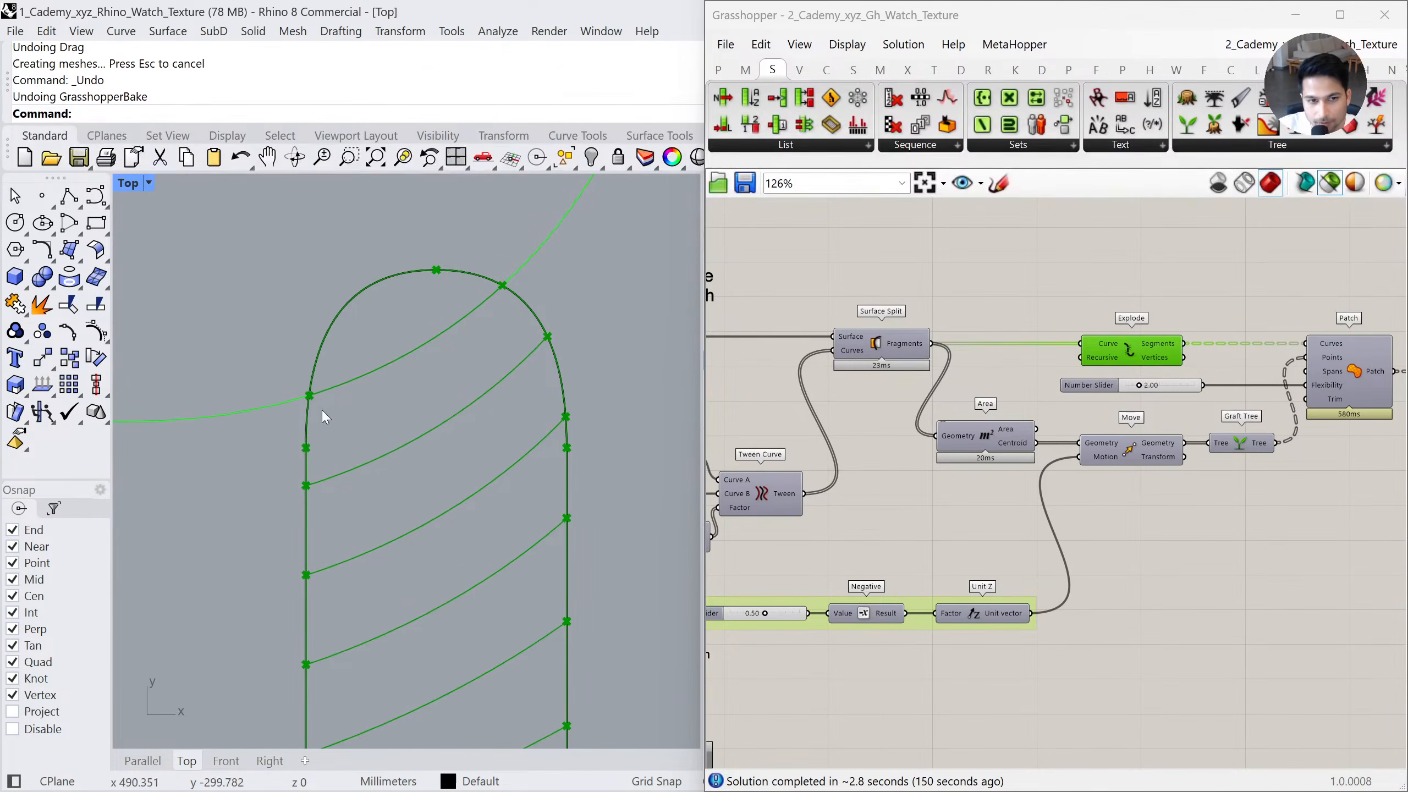
{"action": "scroll", "coordinate": [305, 456], "scroll_direction": "up", "scroll_amount": 2}
{"action": "scroll", "coordinate": [335, 499], "scroll_direction": "down", "scroll_amount": 3}
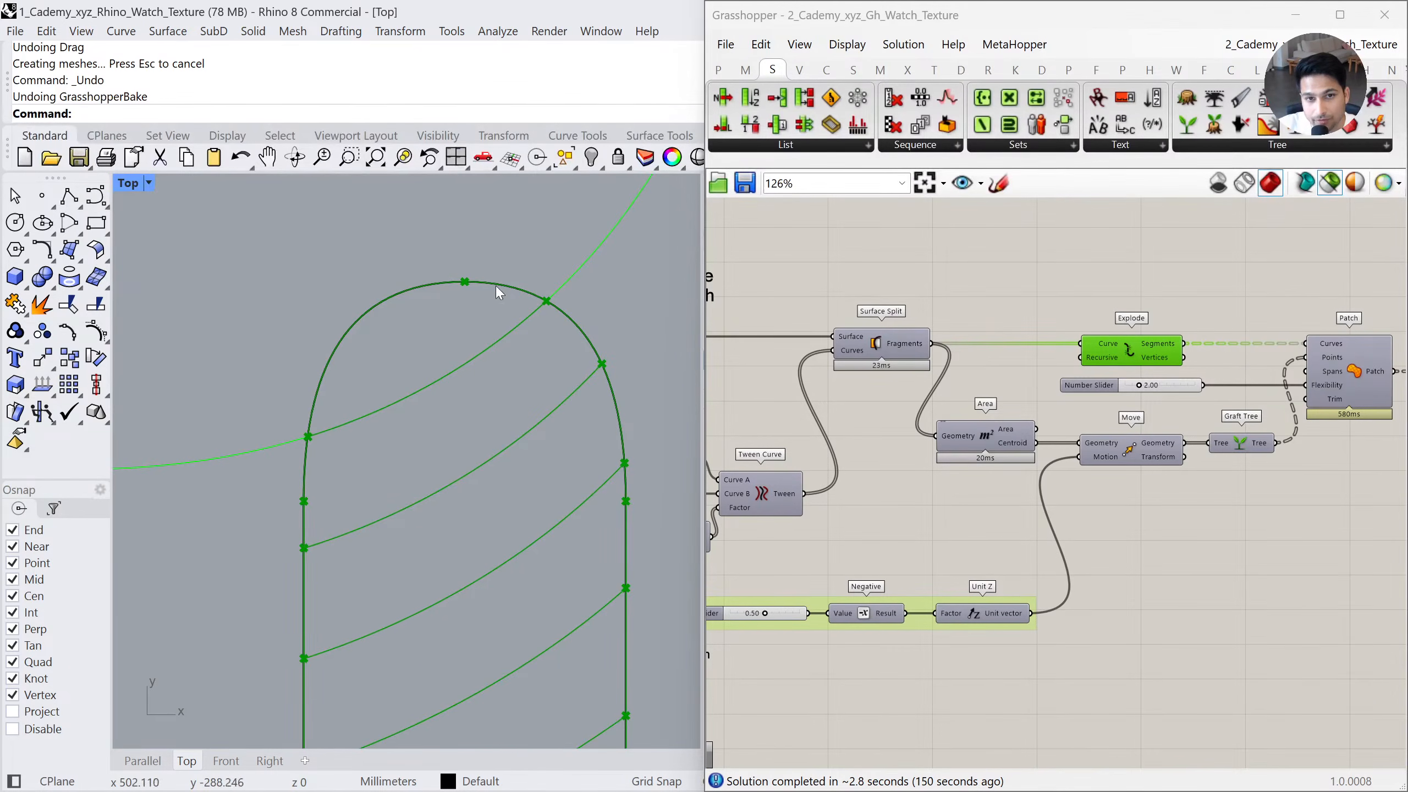
{"action": "scroll", "coordinate": [340, 419], "scroll_direction": "down", "scroll_amount": 3}
{"action": "right_click_drag", "start_coordinate": [460, 546], "coordinate": [476, 236]}
{"action": "right_click_drag", "start_coordinate": [457, 707], "coordinate": [461, 510]}
{"action": "scroll", "coordinate": [441, 542], "scroll_direction": "down", "scroll_amount": 3}
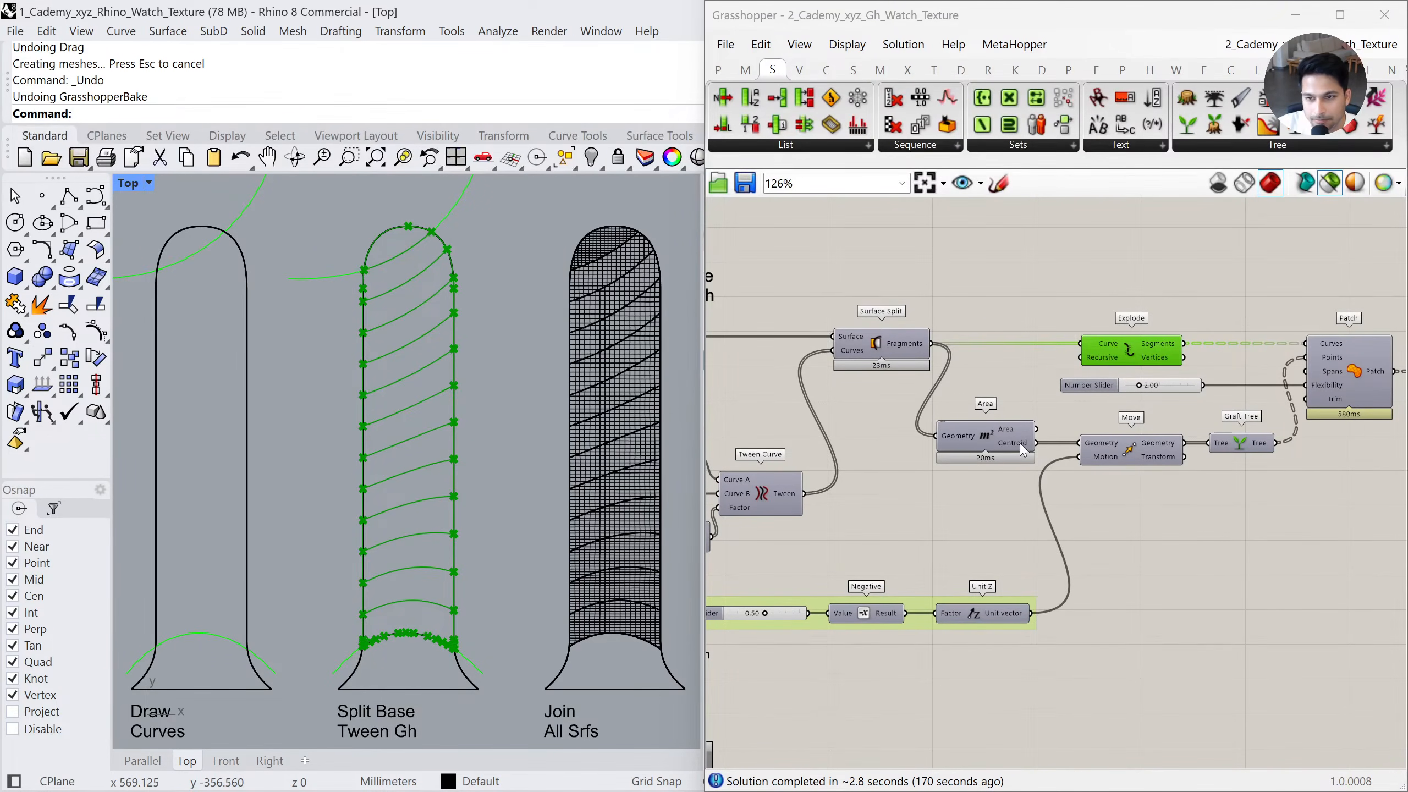
Compare the Area centroids with the Move component's lowered points on the strap in the Parallel view
{"action": "left_click", "coordinate": [967, 441]}
{"action": "left_click", "coordinate": [139, 762]}
{"action": "right_click_drag", "start_coordinate": [472, 557], "coordinate": [530, 471]}
{"action": "scroll", "coordinate": [497, 491], "scroll_direction": "up", "scroll_amount": 8}
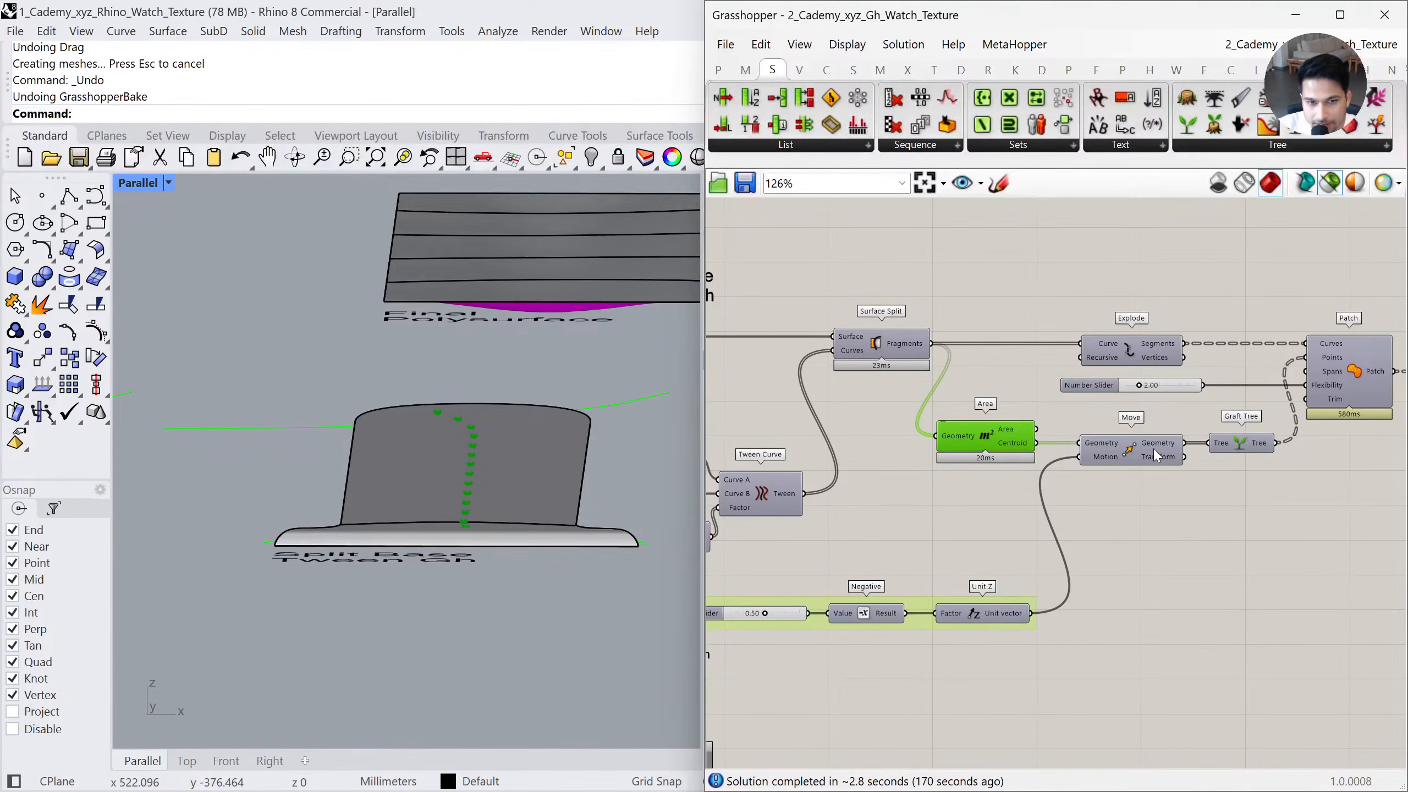
{"action": "left_click", "coordinate": [1097, 452]}
{"action": "right_click_drag", "start_coordinate": [749, 623], "coordinate": [839, 596]}
{"action": "right_click_drag", "start_coordinate": [507, 554], "coordinate": [512, 534]}
{"action": "scroll", "coordinate": [477, 525], "scroll_direction": "up", "scroll_amount": 6}
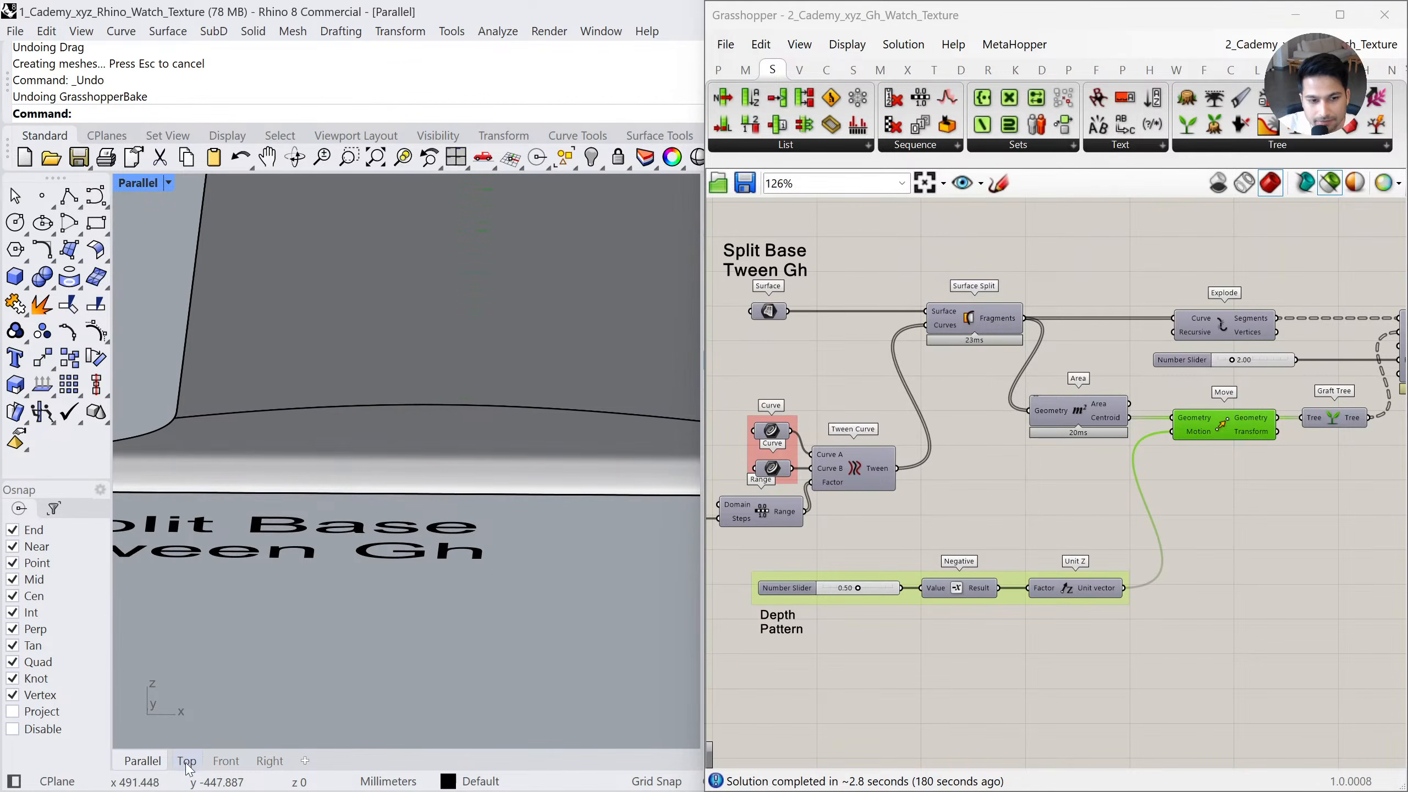
{"action": "left_click", "coordinate": [187, 763]}
Preview the Patch component's surfaces on the Split Base strap in the Top and Parallel views
{"action": "right_click_drag", "start_coordinate": [1295, 472], "coordinate": [1015, 555]}
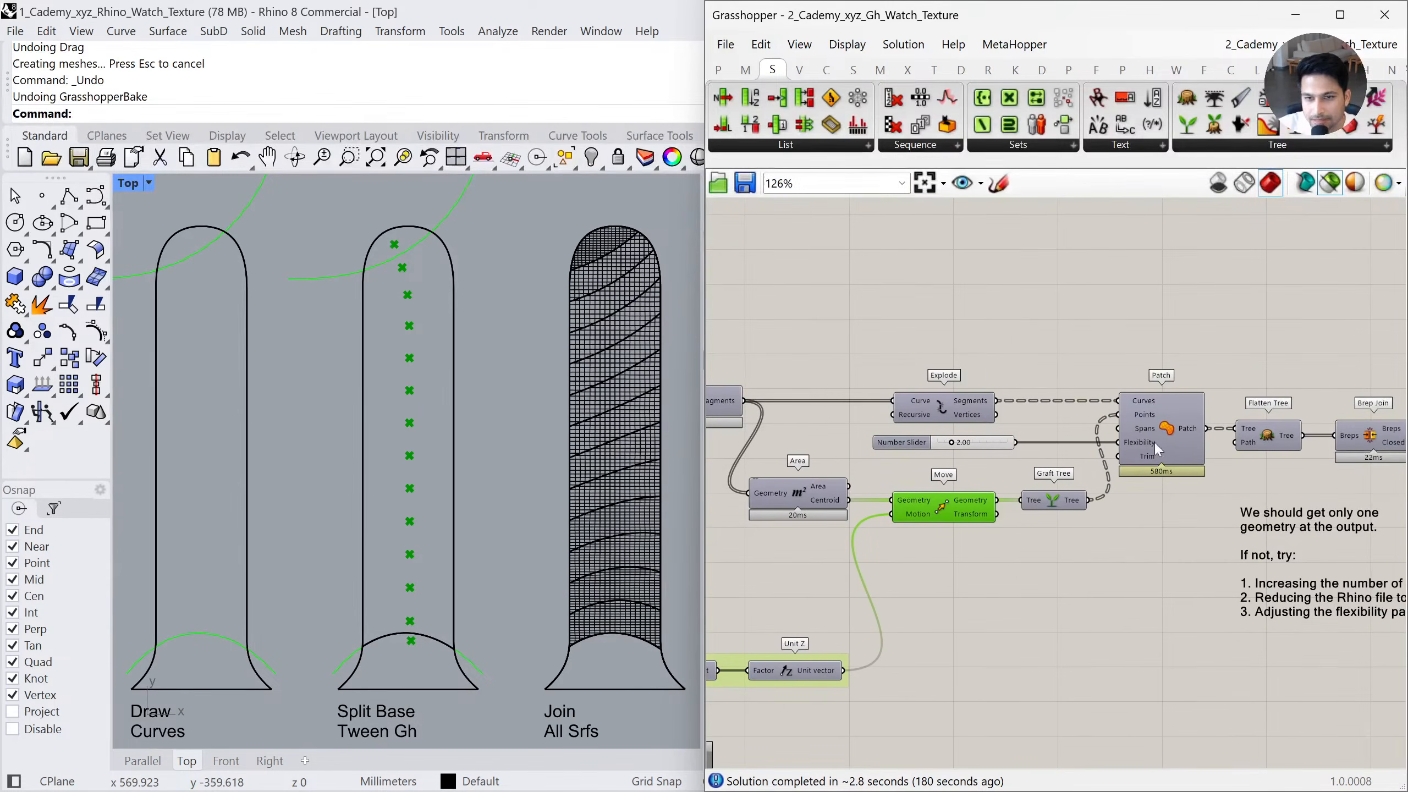
{"action": "left_click", "coordinate": [1170, 436]}
{"action": "right_click_drag", "start_coordinate": [1172, 469], "coordinate": [1108, 502]}
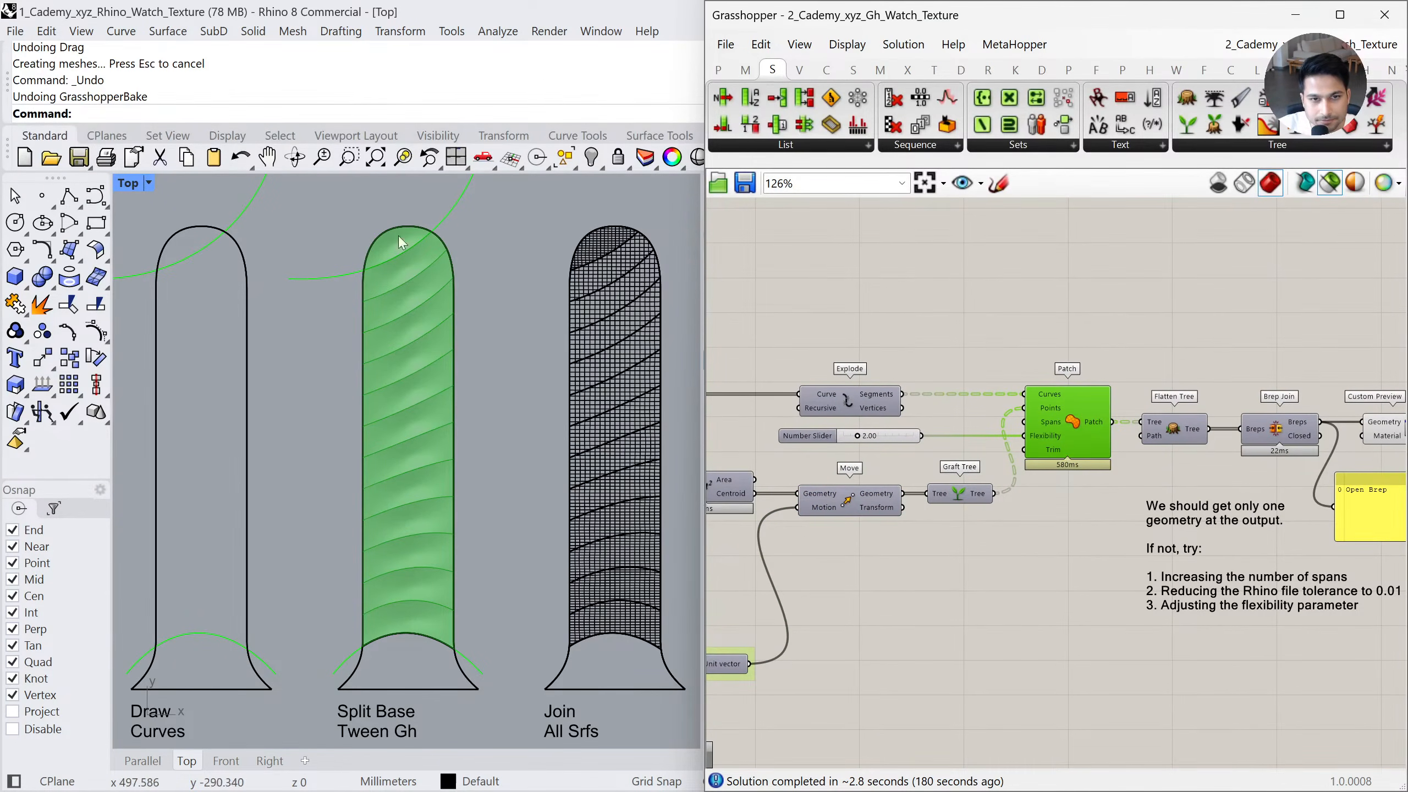
{"action": "left_click", "coordinate": [143, 761]}
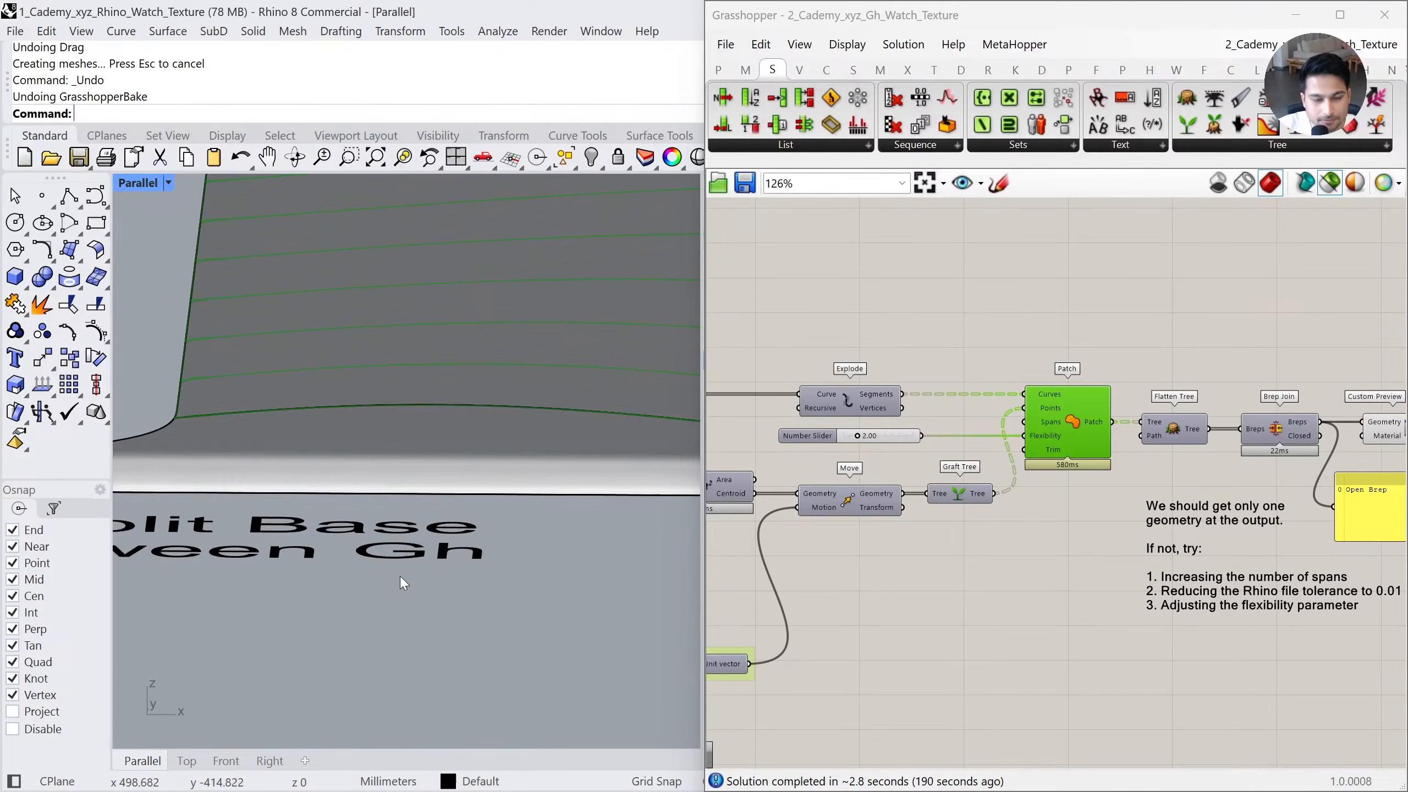
{"action": "scroll", "coordinate": [396, 584], "scroll_direction": "down", "scroll_amount": 3}
{"action": "scroll", "coordinate": [418, 557], "scroll_direction": "up", "scroll_amount": 3}
{"action": "left_click", "coordinate": [187, 761]}
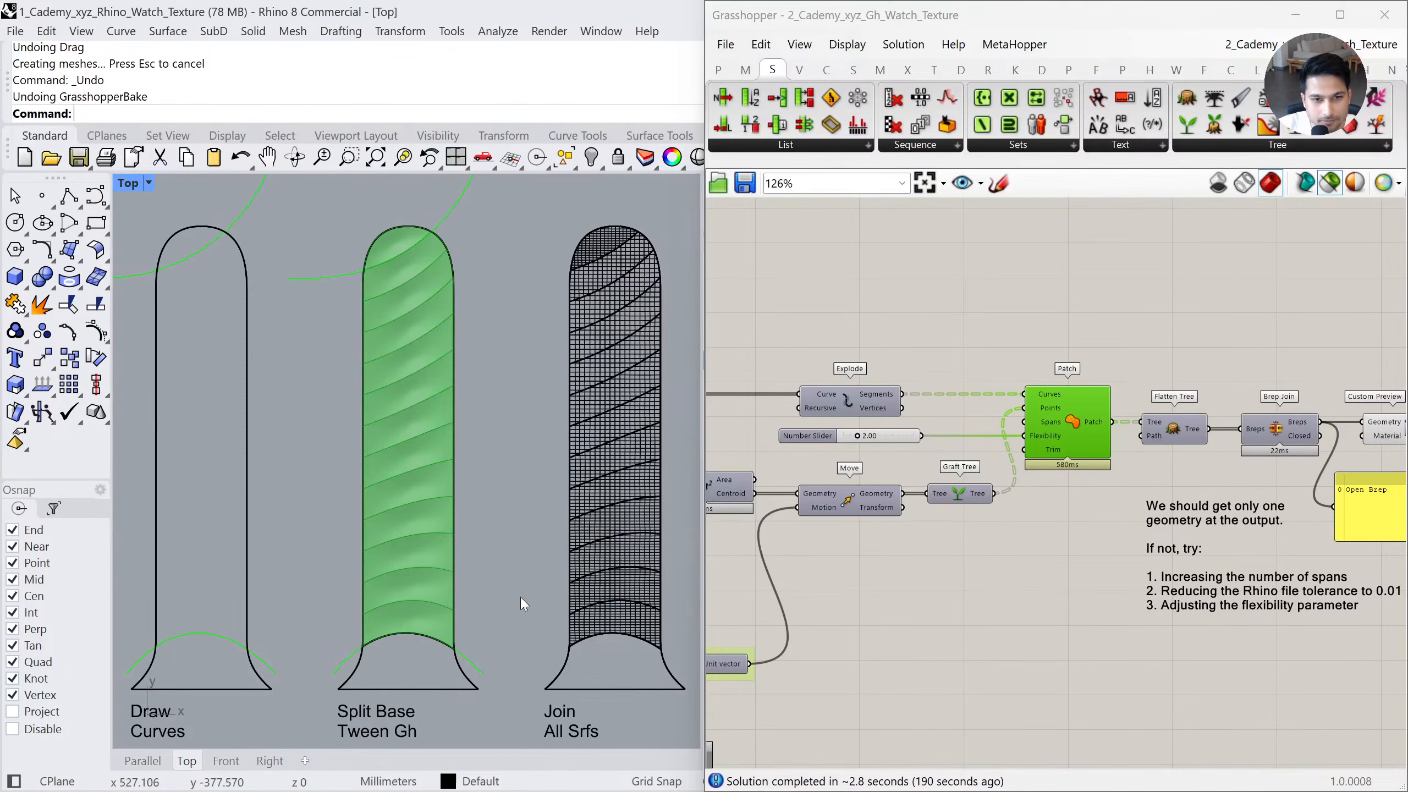
Preview the Brep Join output and examine the Patch component's Spans and Flexibility inputs
{"action": "scroll", "coordinate": [1125, 499], "scroll_direction": "up", "scroll_amount": 2}
{"action": "left_click", "coordinate": [1198, 420]}
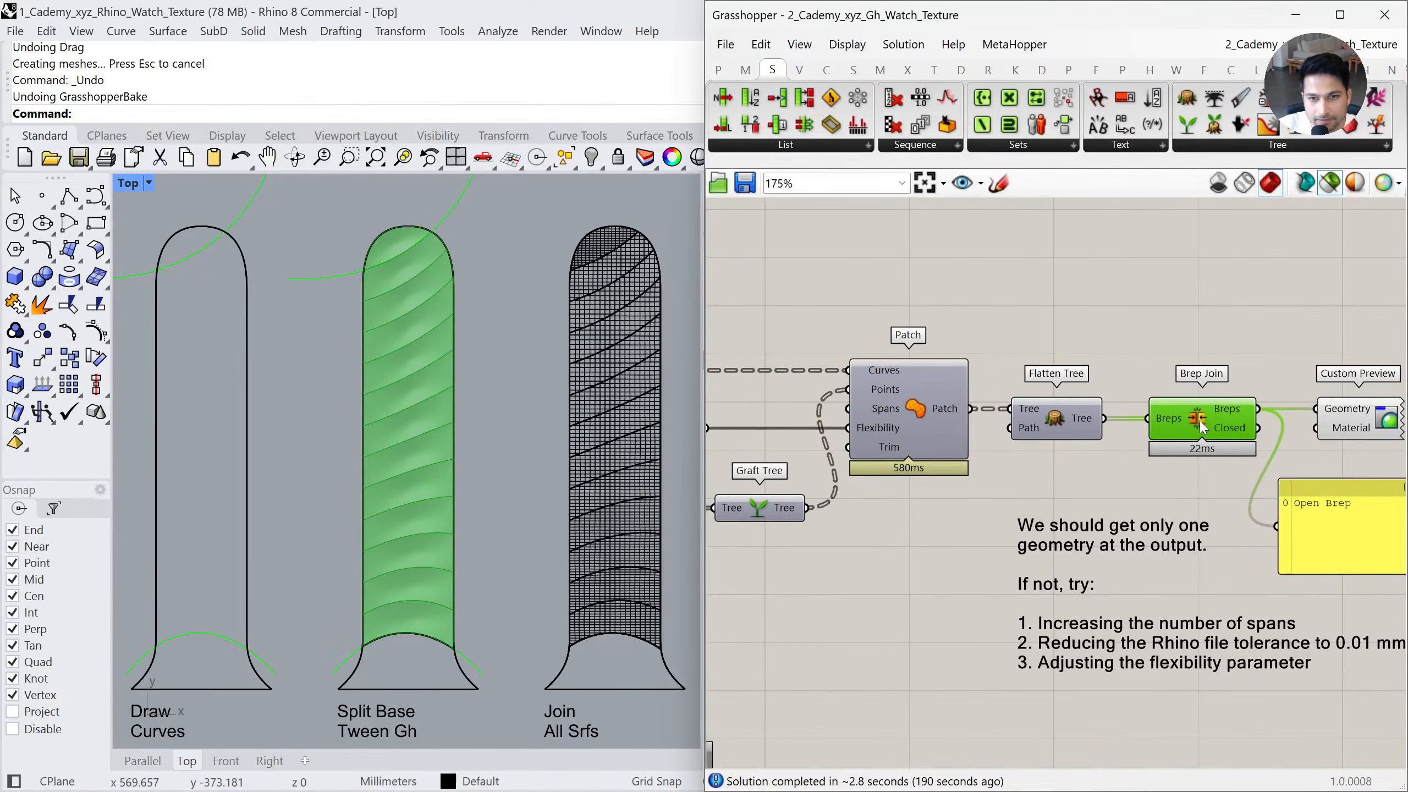
{"action": "right_click_drag", "start_coordinate": [1247, 461], "coordinate": [1141, 458]}
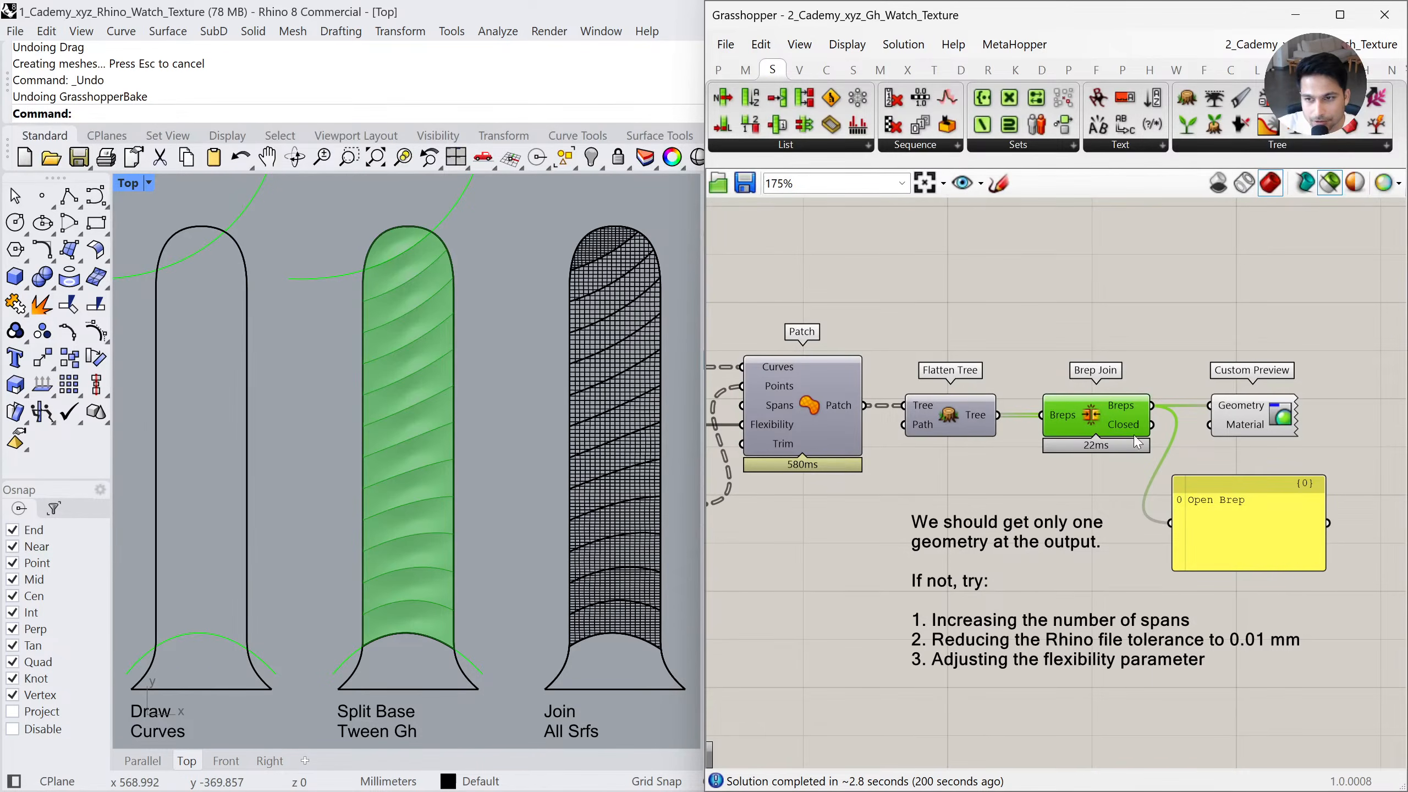
{"action": "right_click_drag", "start_coordinate": [881, 552], "coordinate": [1171, 528]}
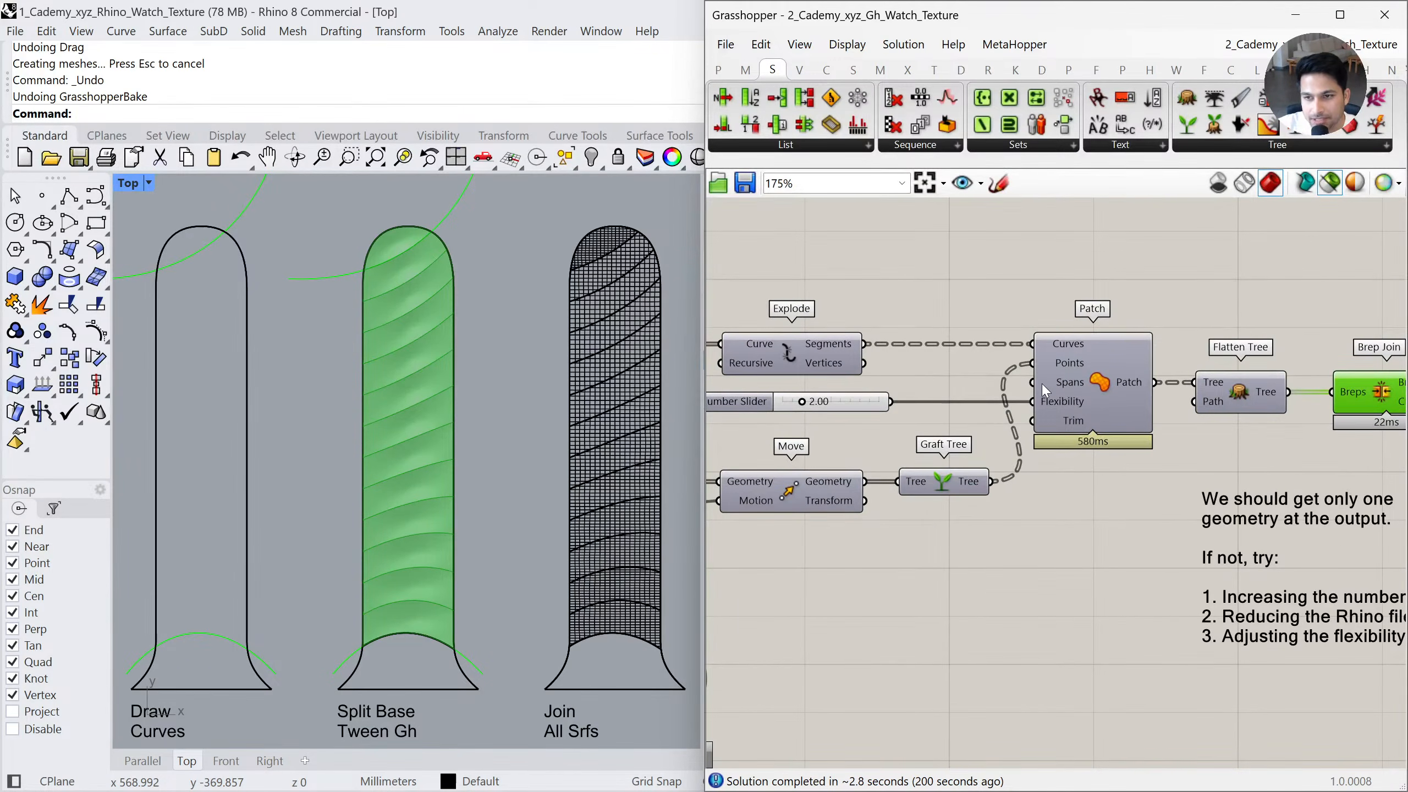
{"action": "left_click", "coordinate": [1112, 387]}
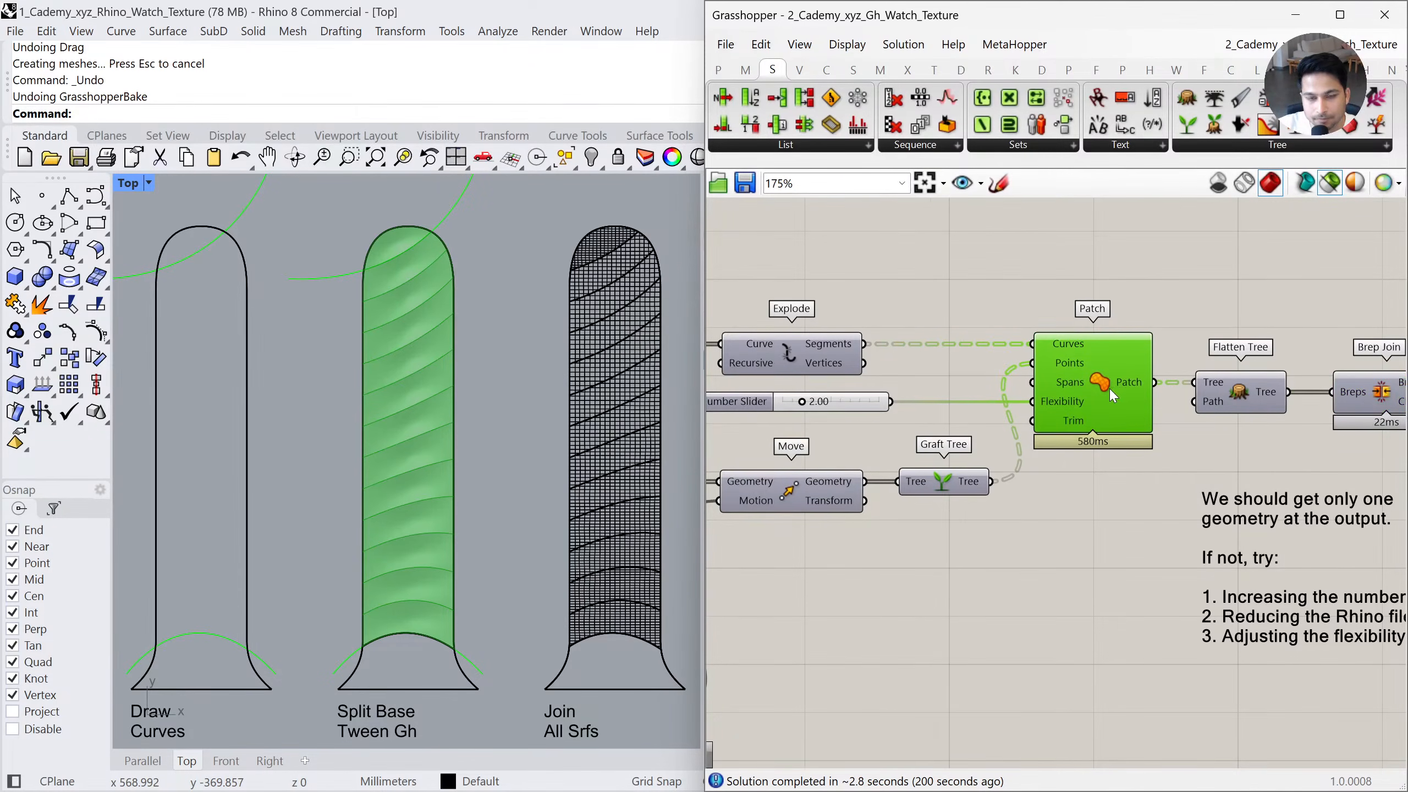
{"action": "right_click_drag", "start_coordinate": [1111, 388], "coordinate": [1075, 378]}
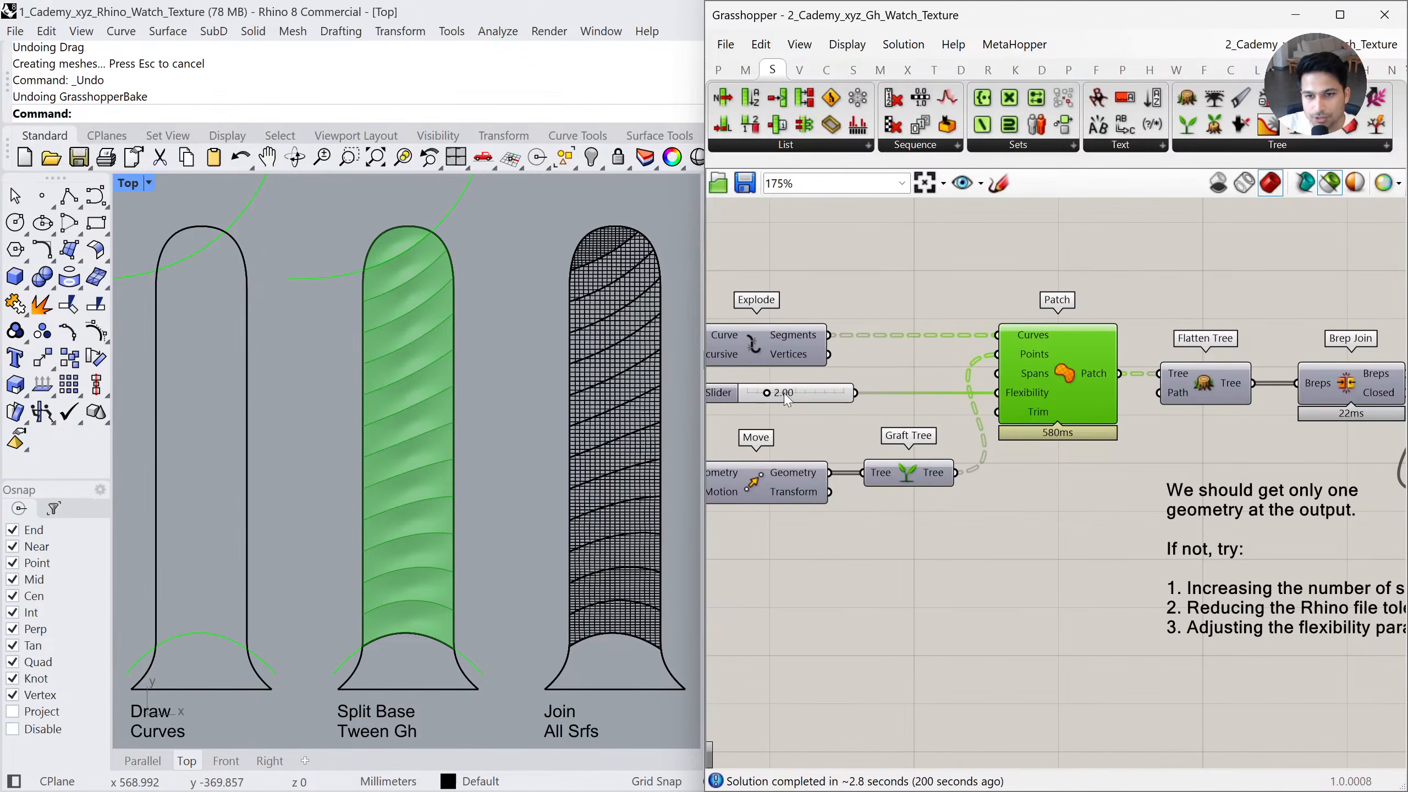
{"action": "scroll", "coordinate": [976, 496], "scroll_direction": "down", "scroll_amount": 1}
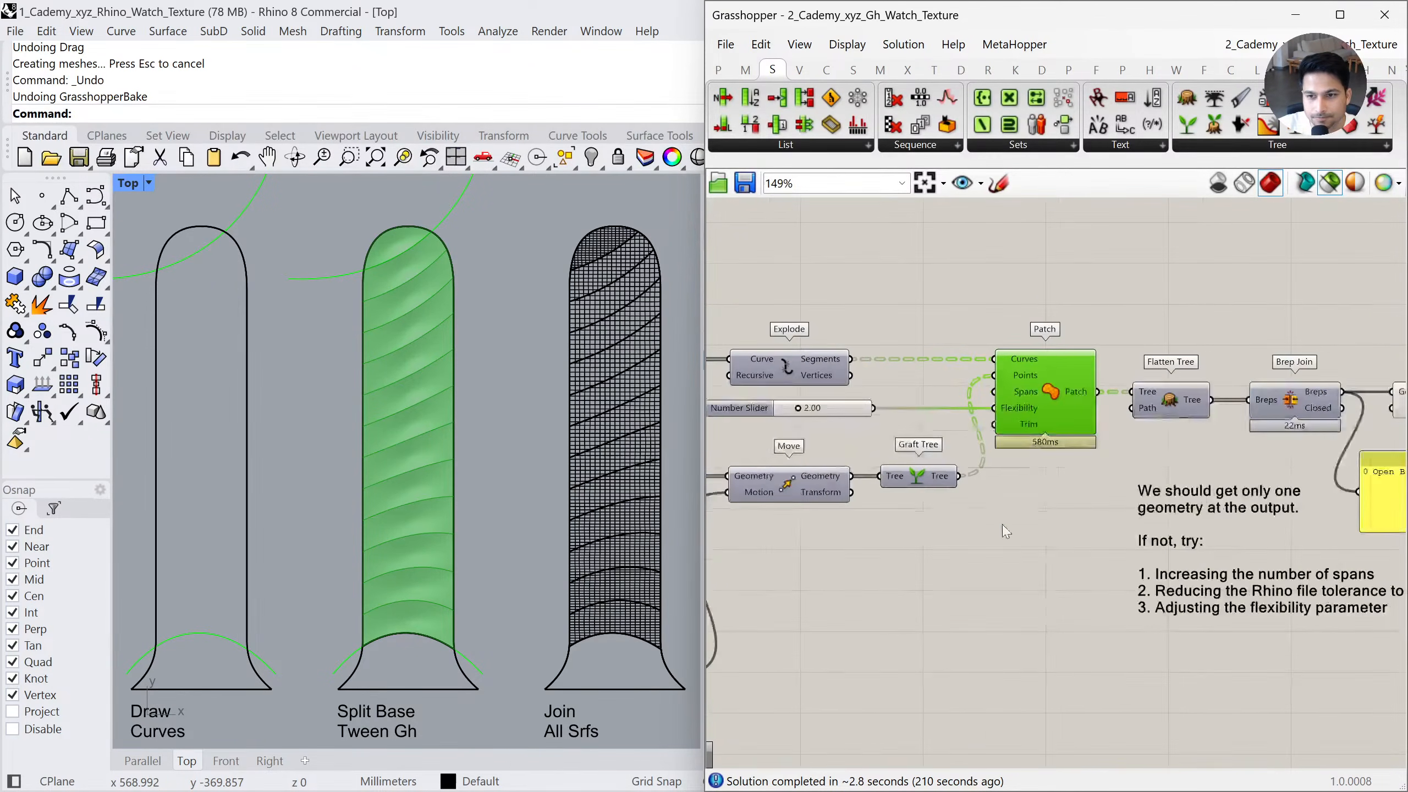
Check the model tolerance in the Units page of the document properties
{"action": "left_click", "coordinate": [492, 462]}
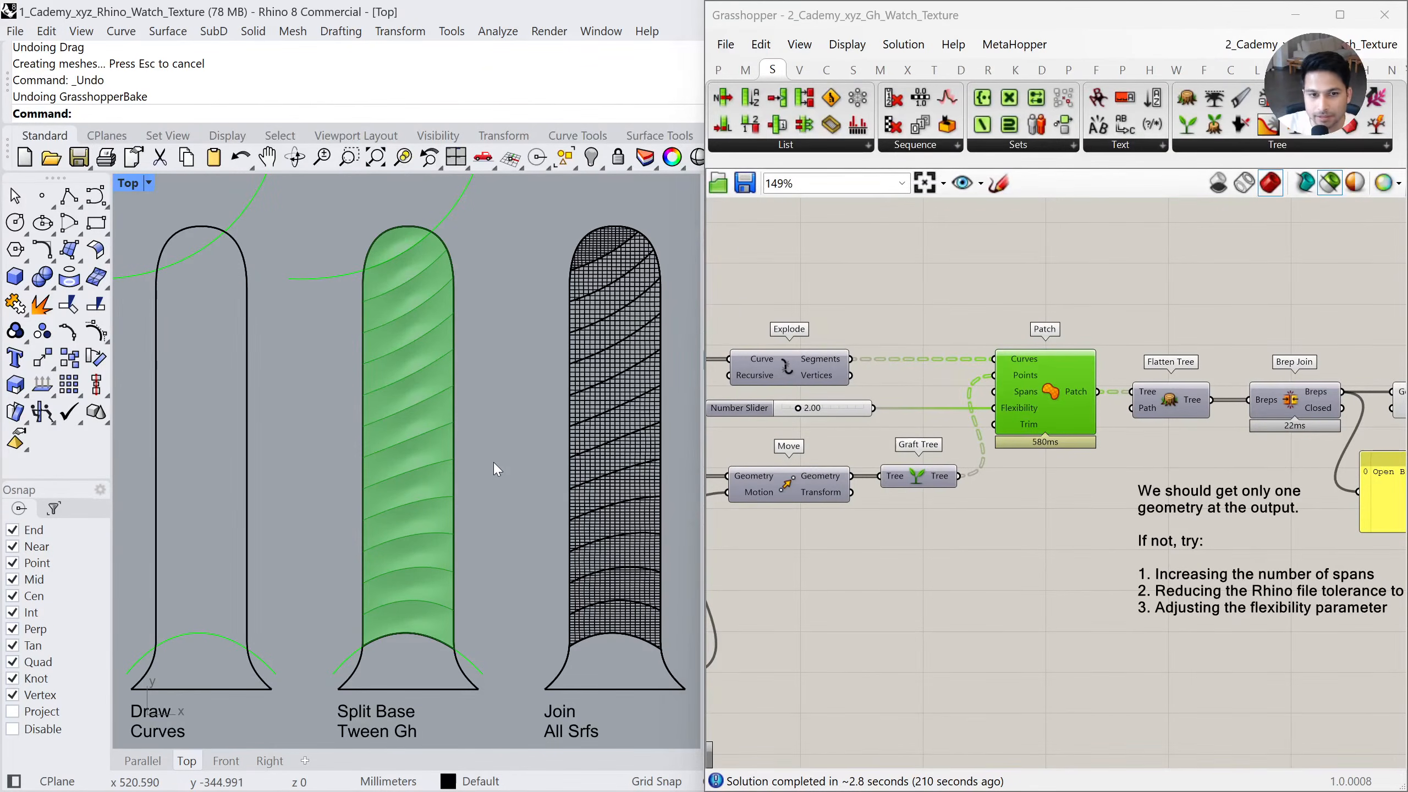
{"action": "type", "text": "DocumentProperties"}
{"action": "key", "text": "Return"}
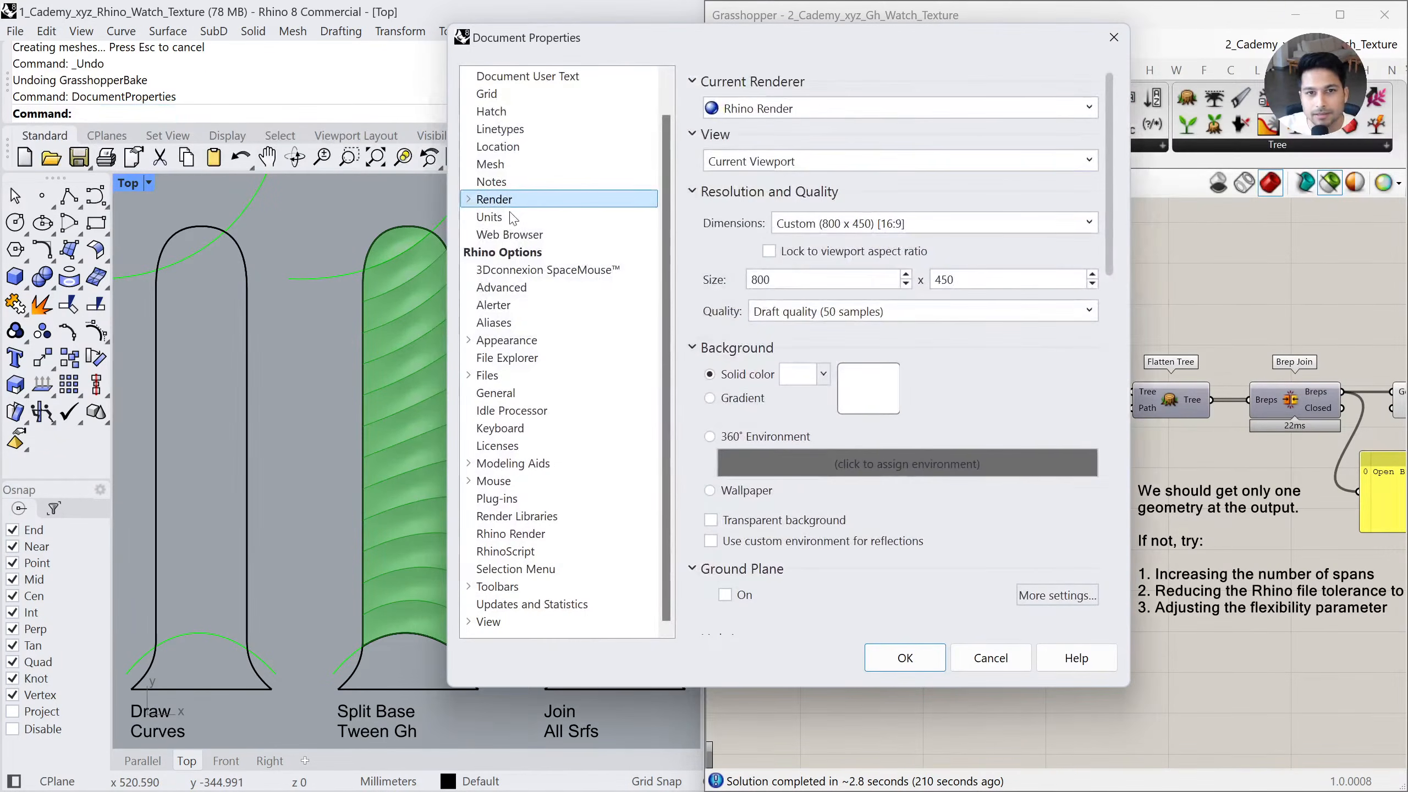
{"action": "left_click", "coordinate": [513, 218]}
{"action": "double_click", "coordinate": [937, 149]}
{"action": "left_click", "coordinate": [903, 657]}
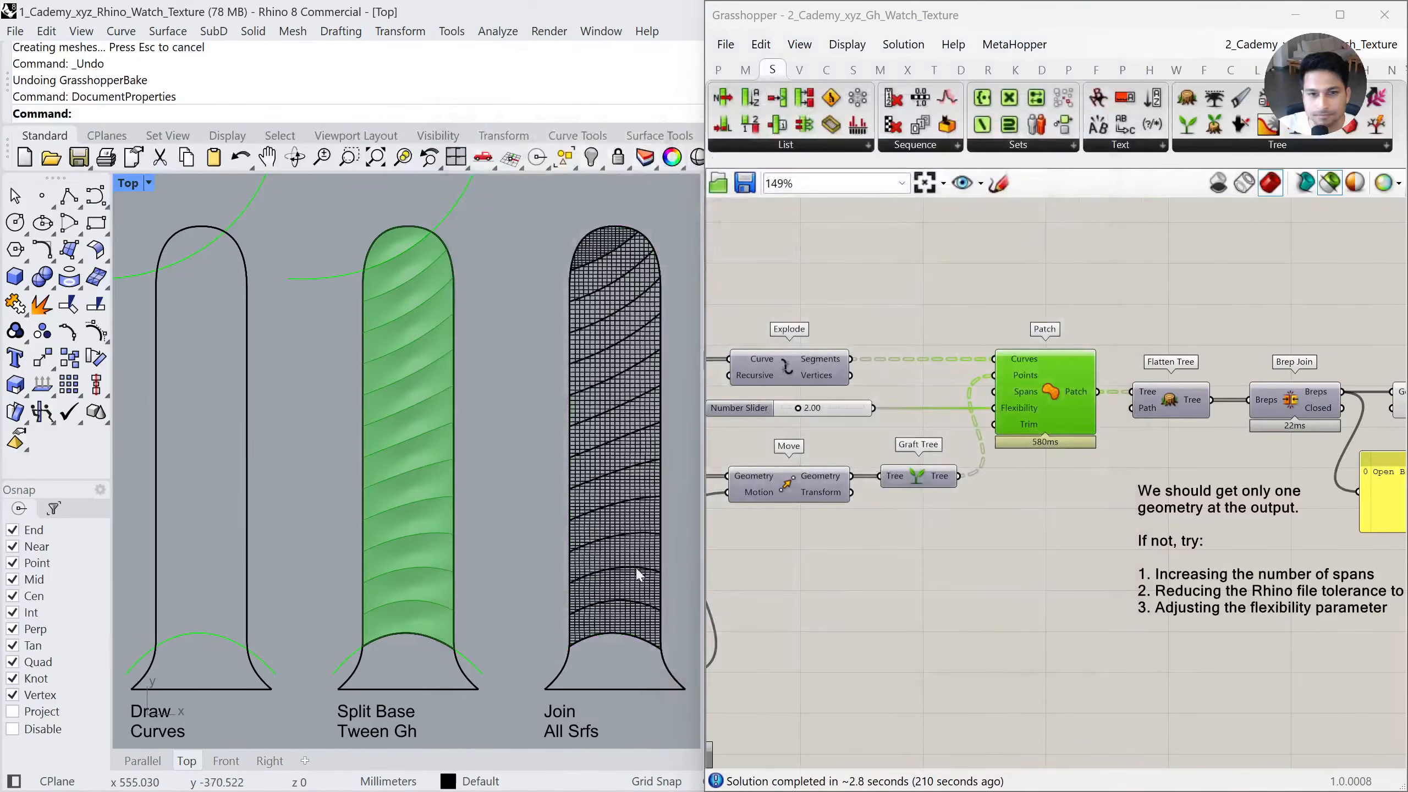
Turn off the selected-only preview and deselect the Patch component to show the custom preview of the strap texture
{"action": "left_click", "coordinate": [1330, 187]}
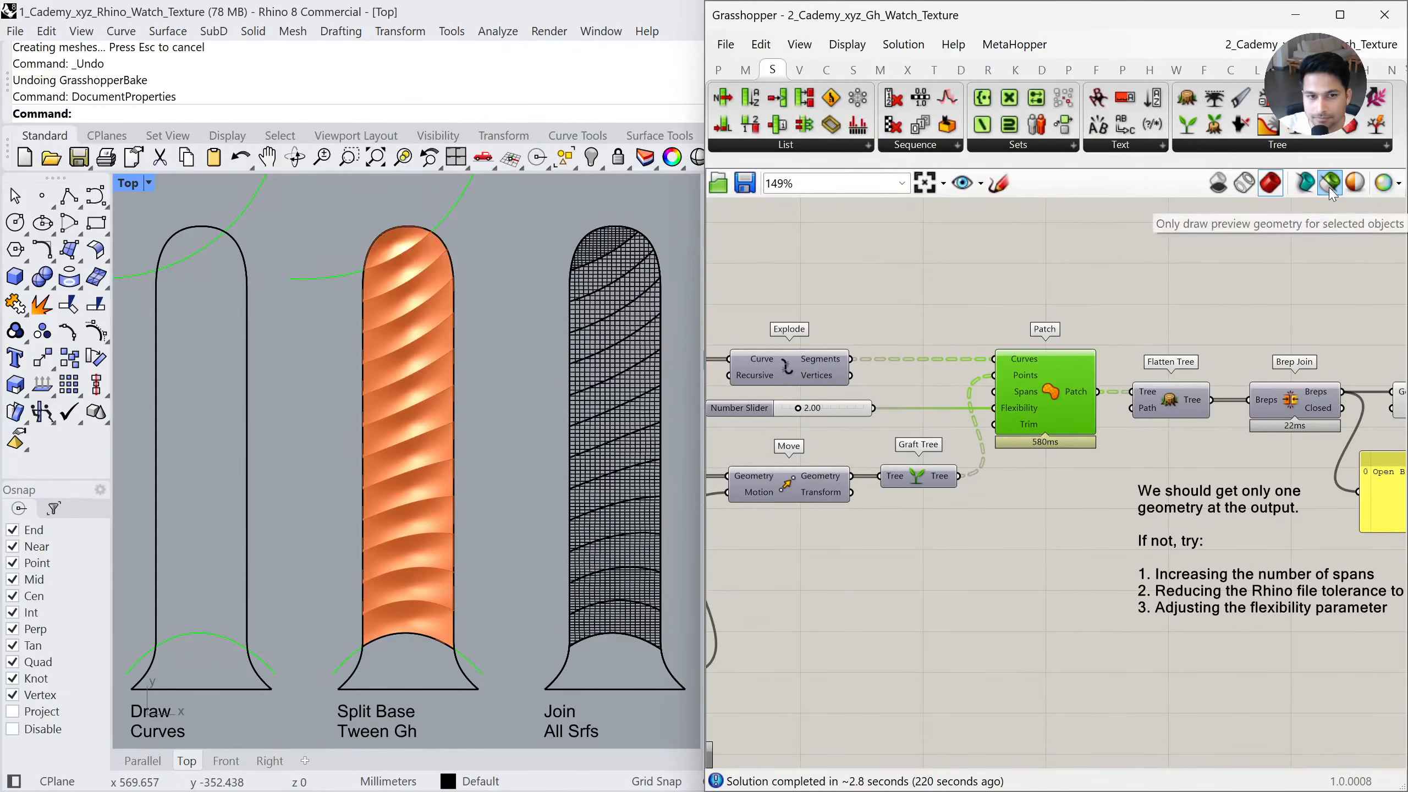
{"action": "left_click", "coordinate": [1197, 300]}
{"action": "scroll", "coordinate": [1117, 373], "scroll_direction": "down", "scroll_amount": 1}
{"action": "right_click_drag", "start_coordinate": [1177, 392], "coordinate": [1043, 392]}
{"action": "right_click_drag", "start_coordinate": [875, 433], "coordinate": [1101, 433]}
{"action": "right_click_drag", "start_coordinate": [1029, 615], "coordinate": [972, 624]}
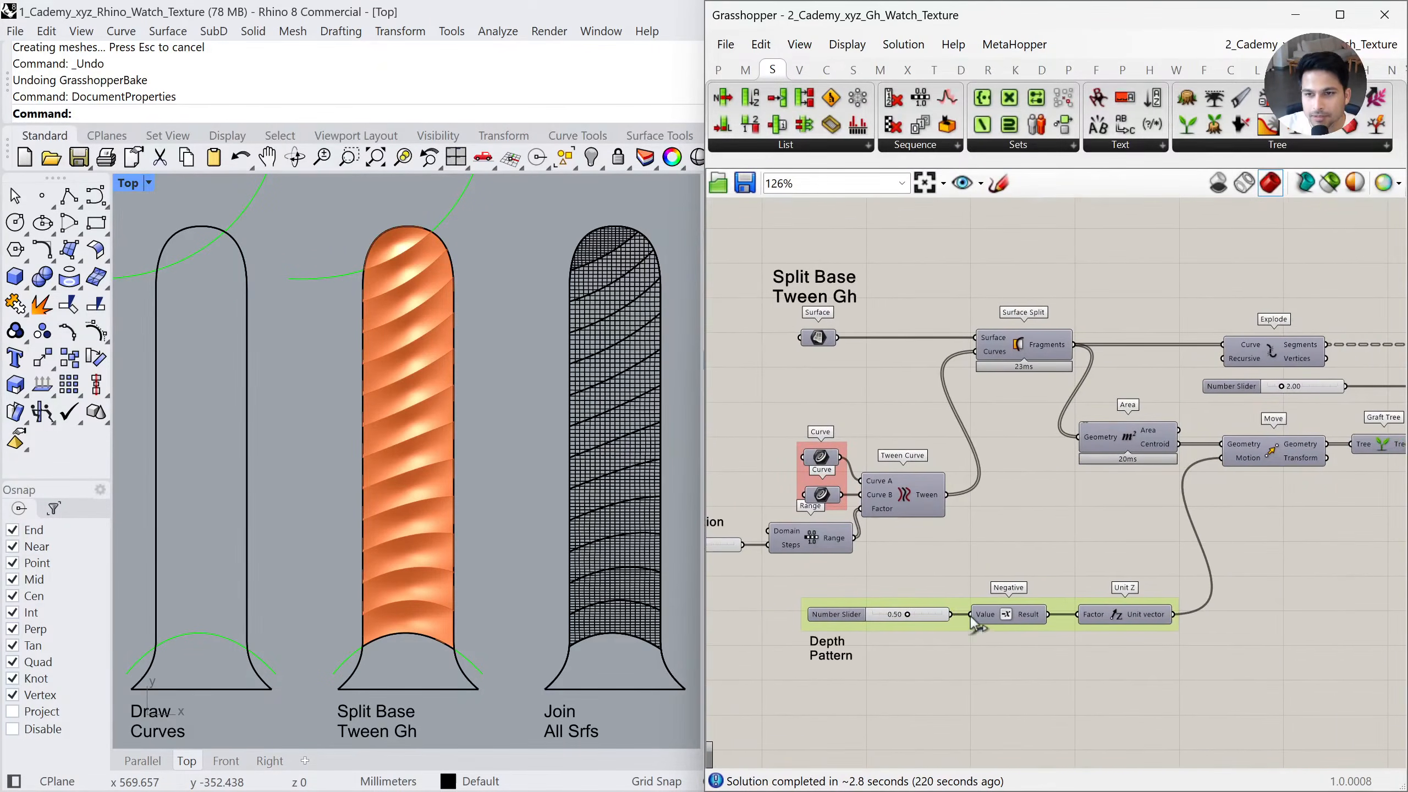
Try reshaping the upper guide curve of the Split Base strap by moving one control point, and undo the move
{"action": "right_click_drag", "start_coordinate": [513, 469], "coordinate": [459, 508]}
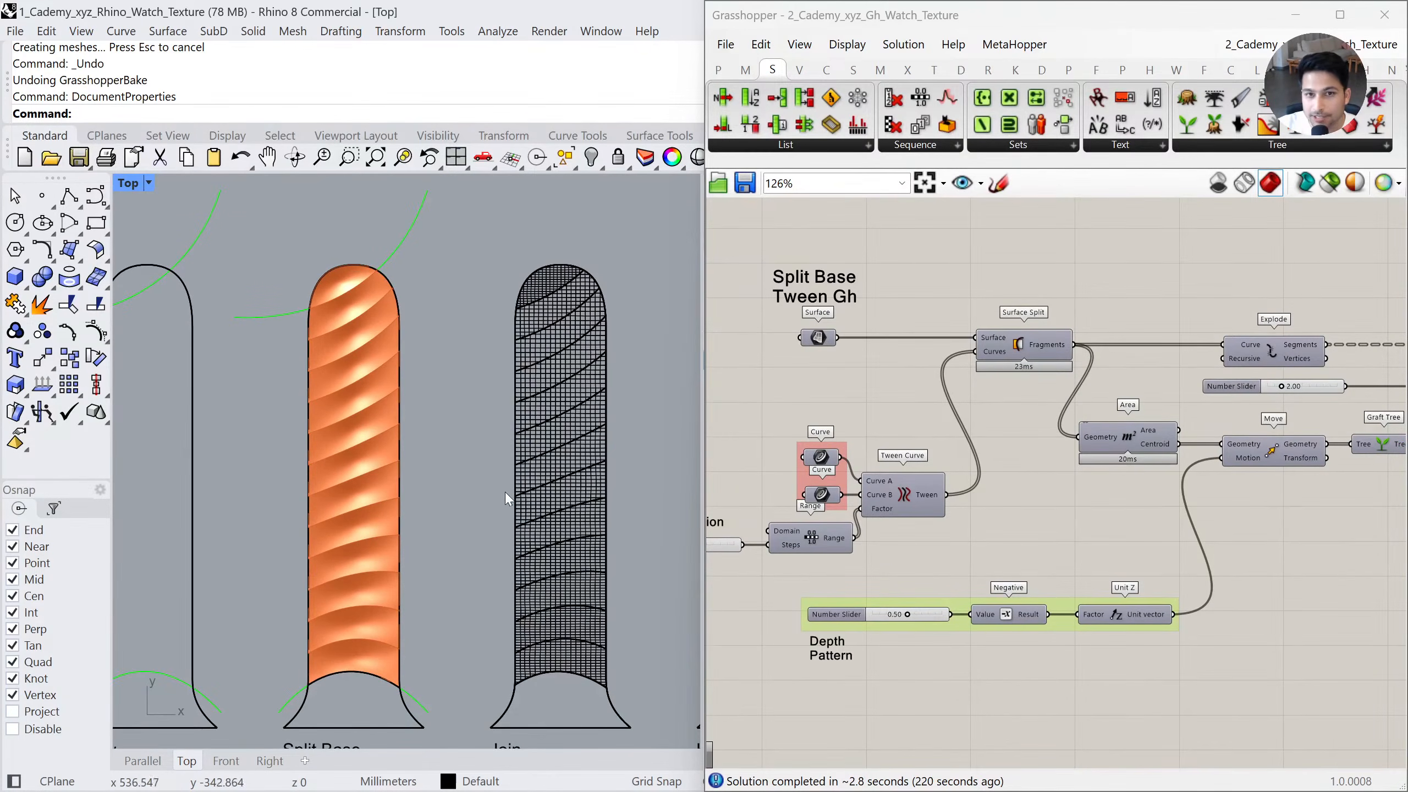
{"action": "left_click", "coordinate": [399, 250]}
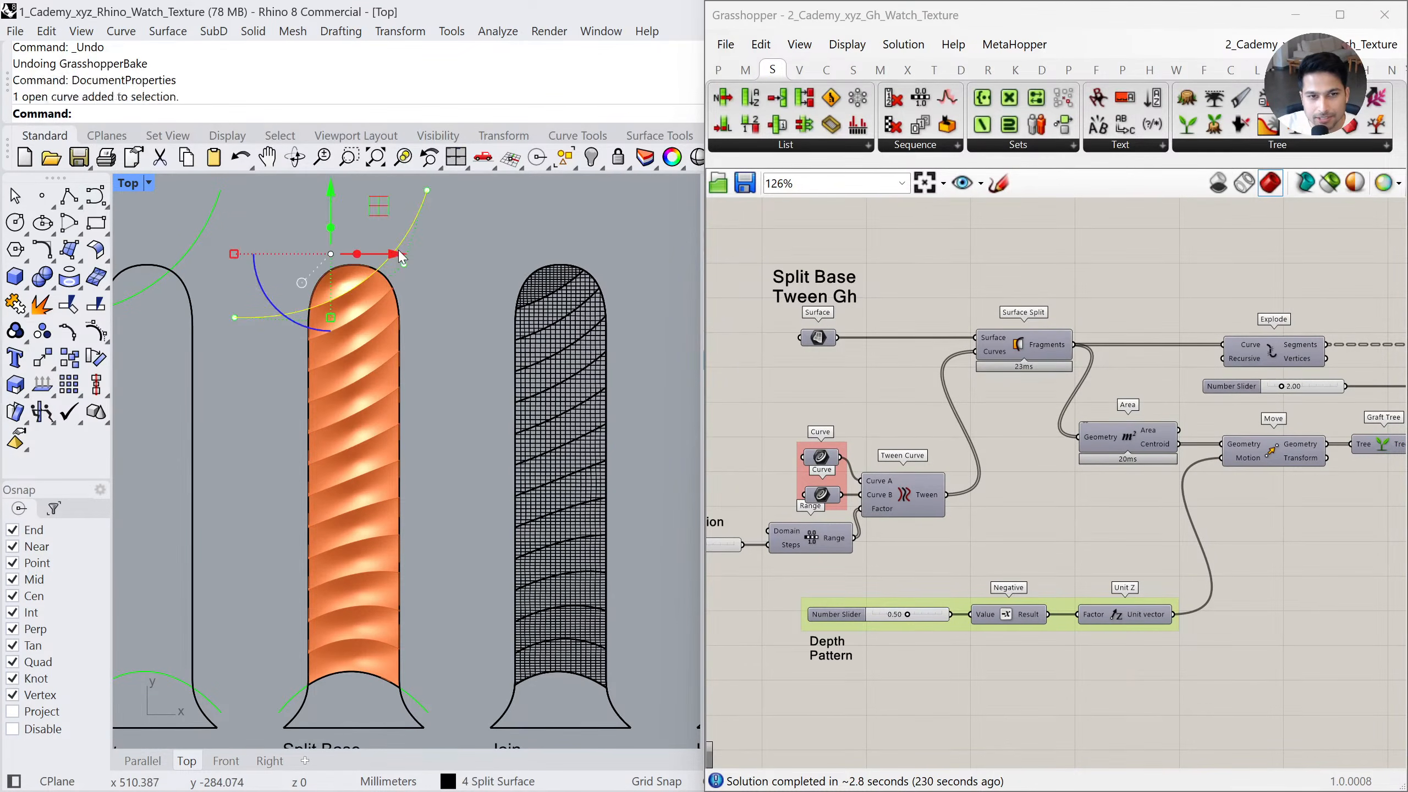
{"action": "left_click", "coordinate": [404, 264]}
{"action": "left_click_drag", "start_coordinate": [452, 217], "coordinate": [474, 228]}
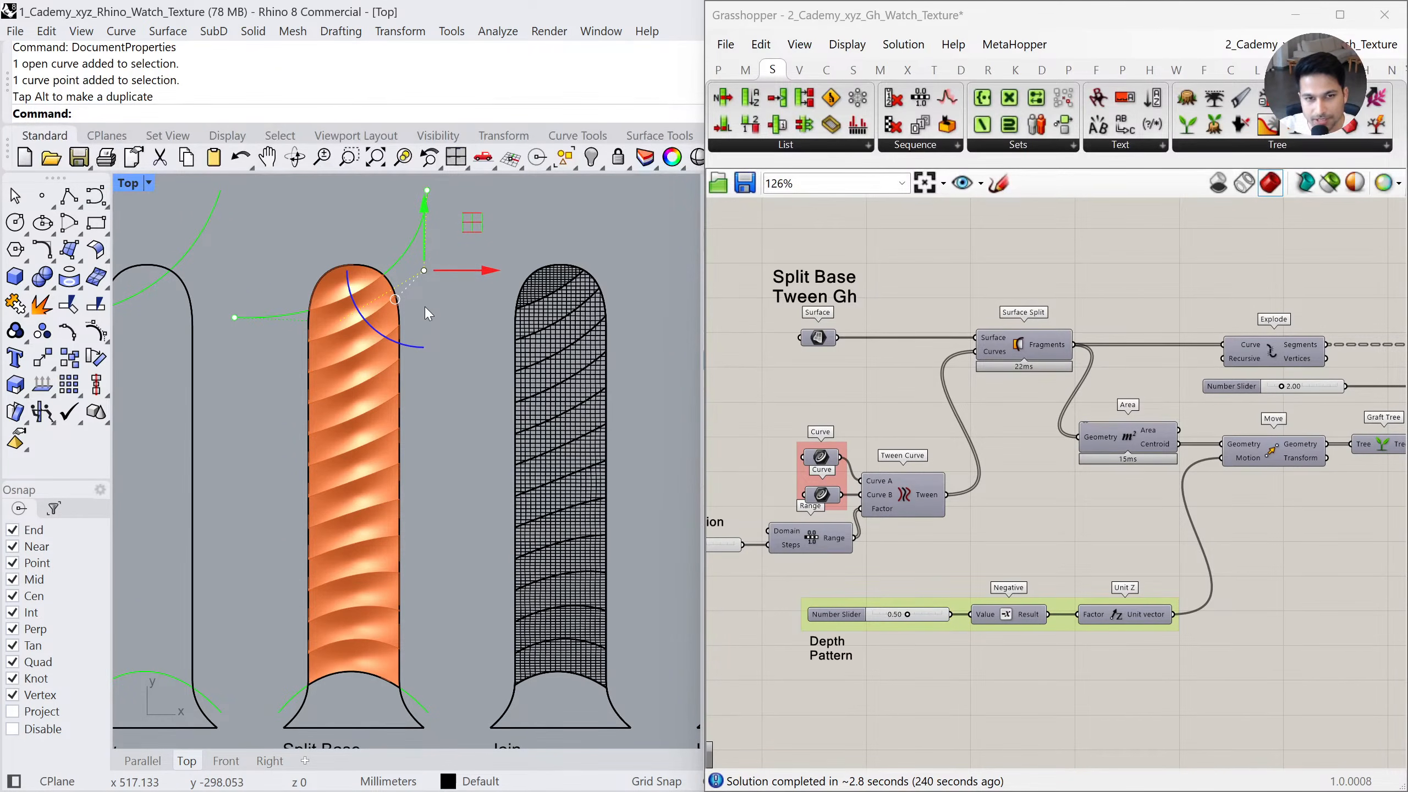
{"action": "key", "text": "ctrl+z"}
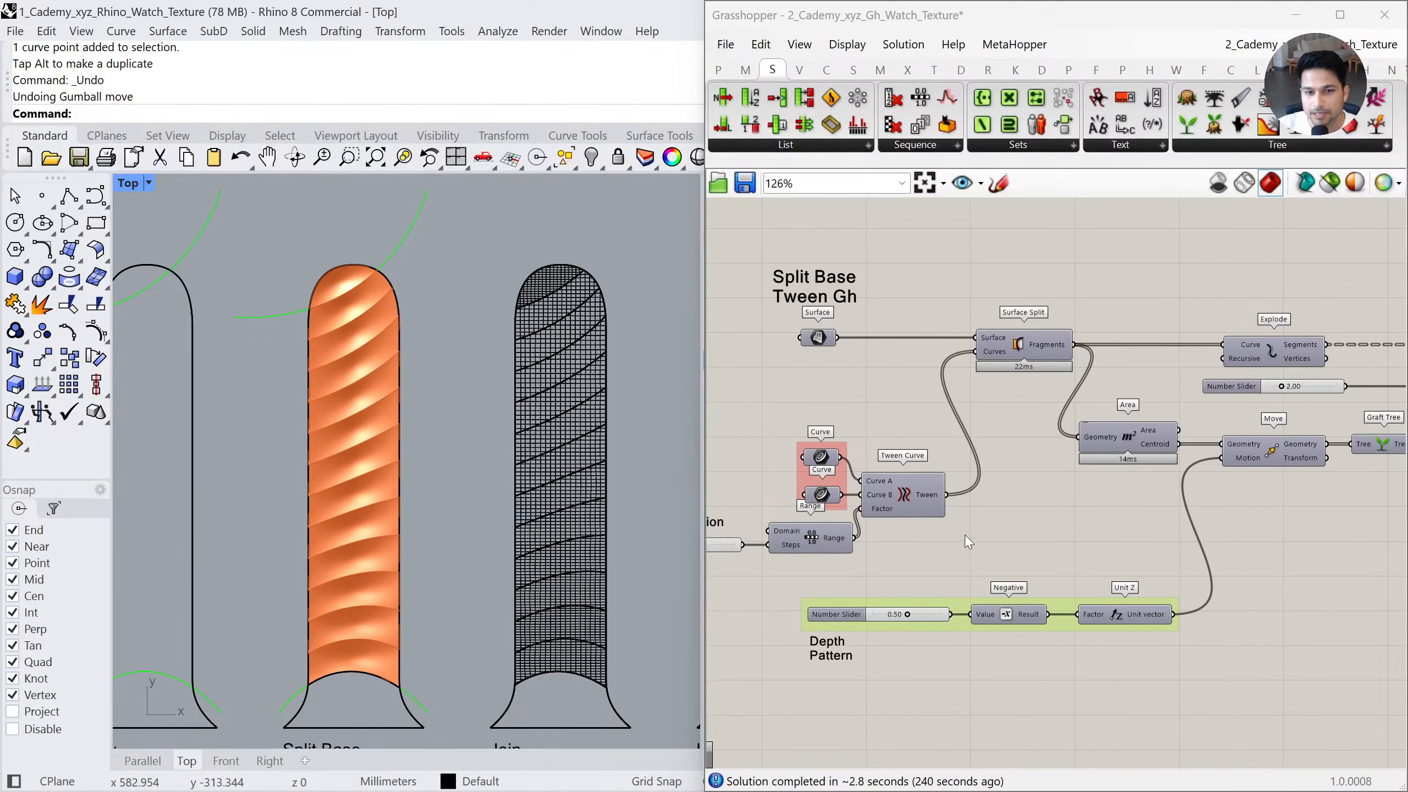
Reduce the Number of Cross Section slider to 8
{"action": "right_click_drag", "start_coordinate": [946, 557], "coordinate": [1011, 522]}
{"action": "right_click_drag", "start_coordinate": [838, 522], "coordinate": [884, 520]}
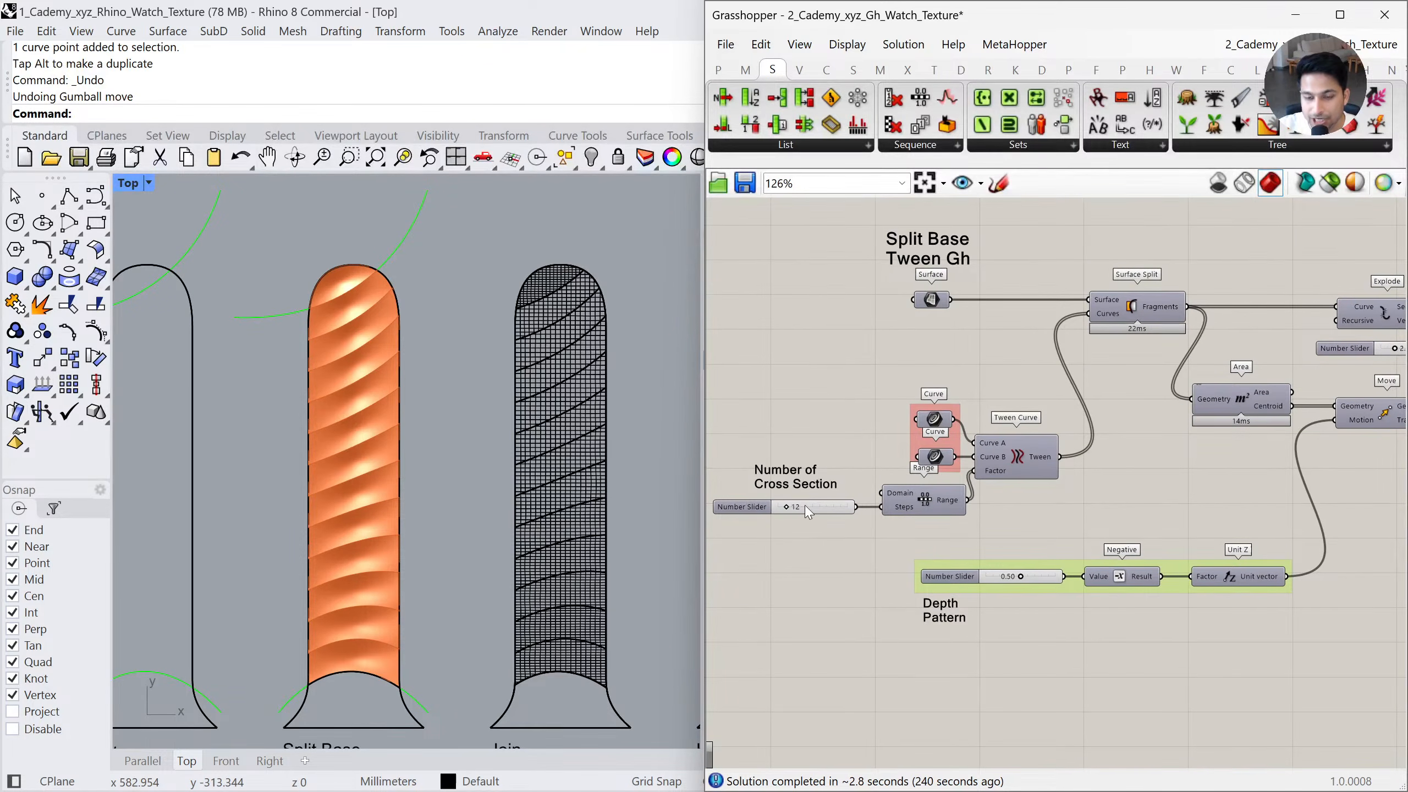
{"action": "scroll", "coordinate": [812, 505], "scroll_direction": "up", "scroll_amount": 5}
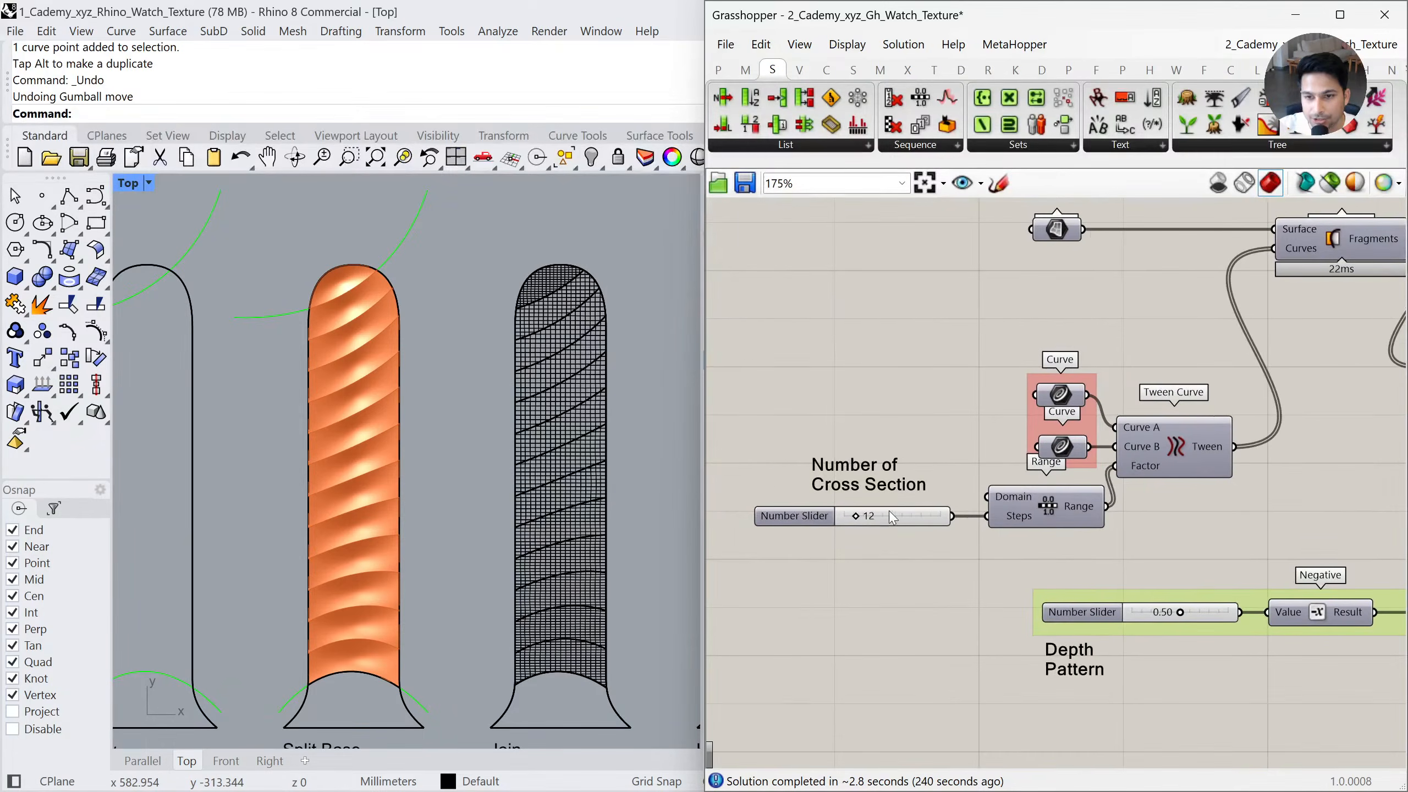
{"action": "scroll", "coordinate": [851, 524], "scroll_direction": "up", "scroll_amount": 3}
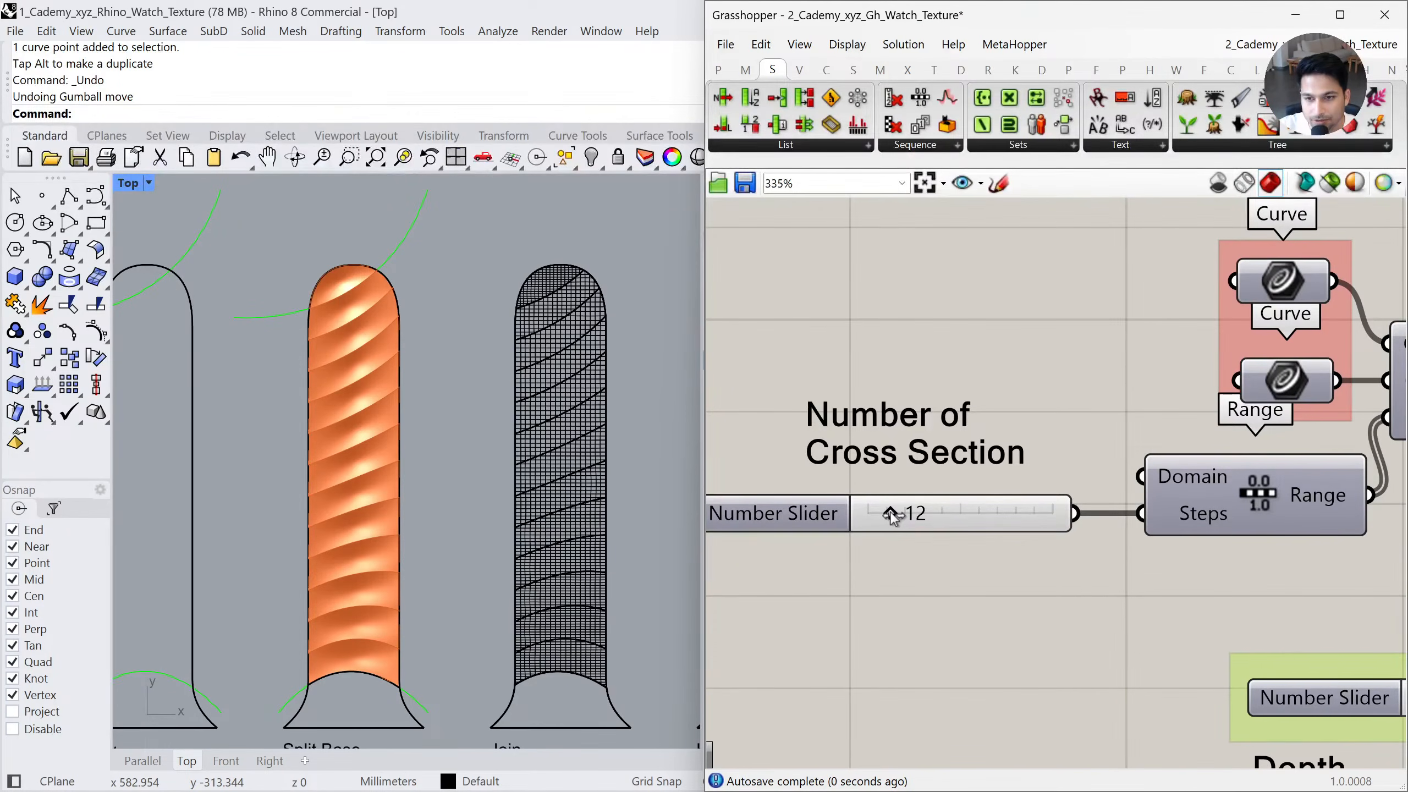
{"action": "left_click_drag", "start_coordinate": [888, 513], "coordinate": [886, 519]}
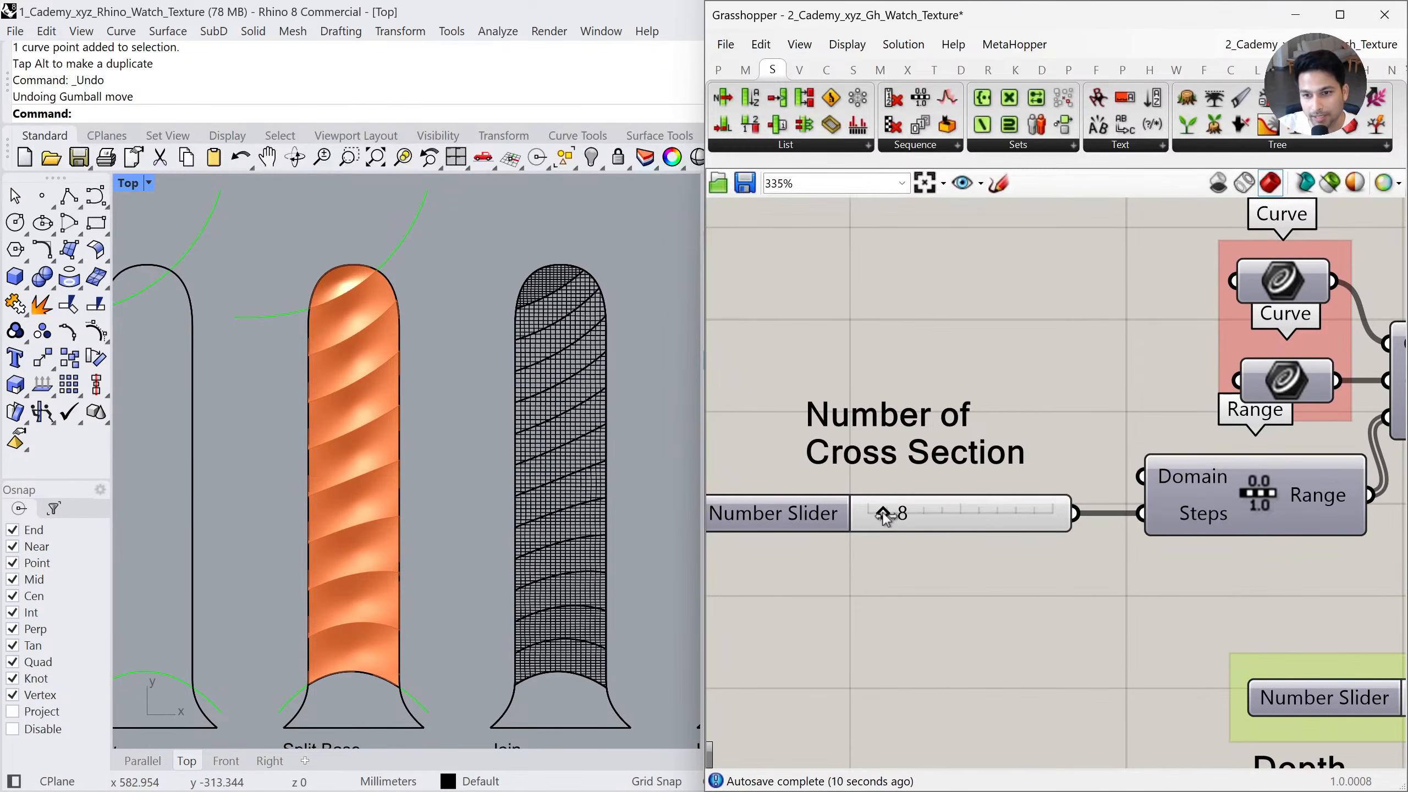
Set the Number of Cross Section slider to 15
{"action": "double_click", "coordinate": [945, 512]}
{"action": "type", "text": "15"}
{"action": "key", "text": "Return"}
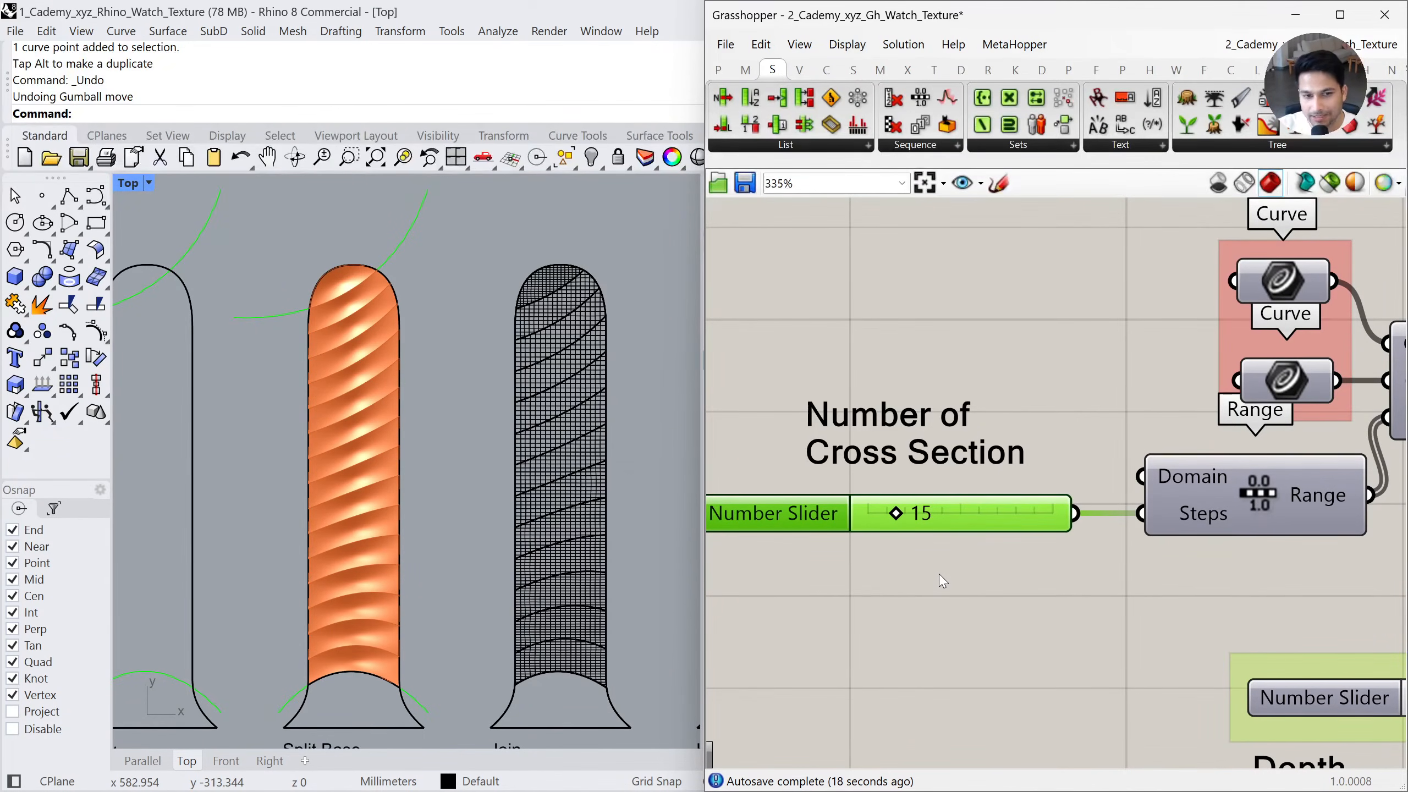
Try scaling the upper guide curve of the Split Base strap vertically, and undo the scaling
{"action": "left_click", "coordinate": [396, 261]}
{"action": "left_click_drag", "start_coordinate": [331, 318], "coordinate": [333, 361]}
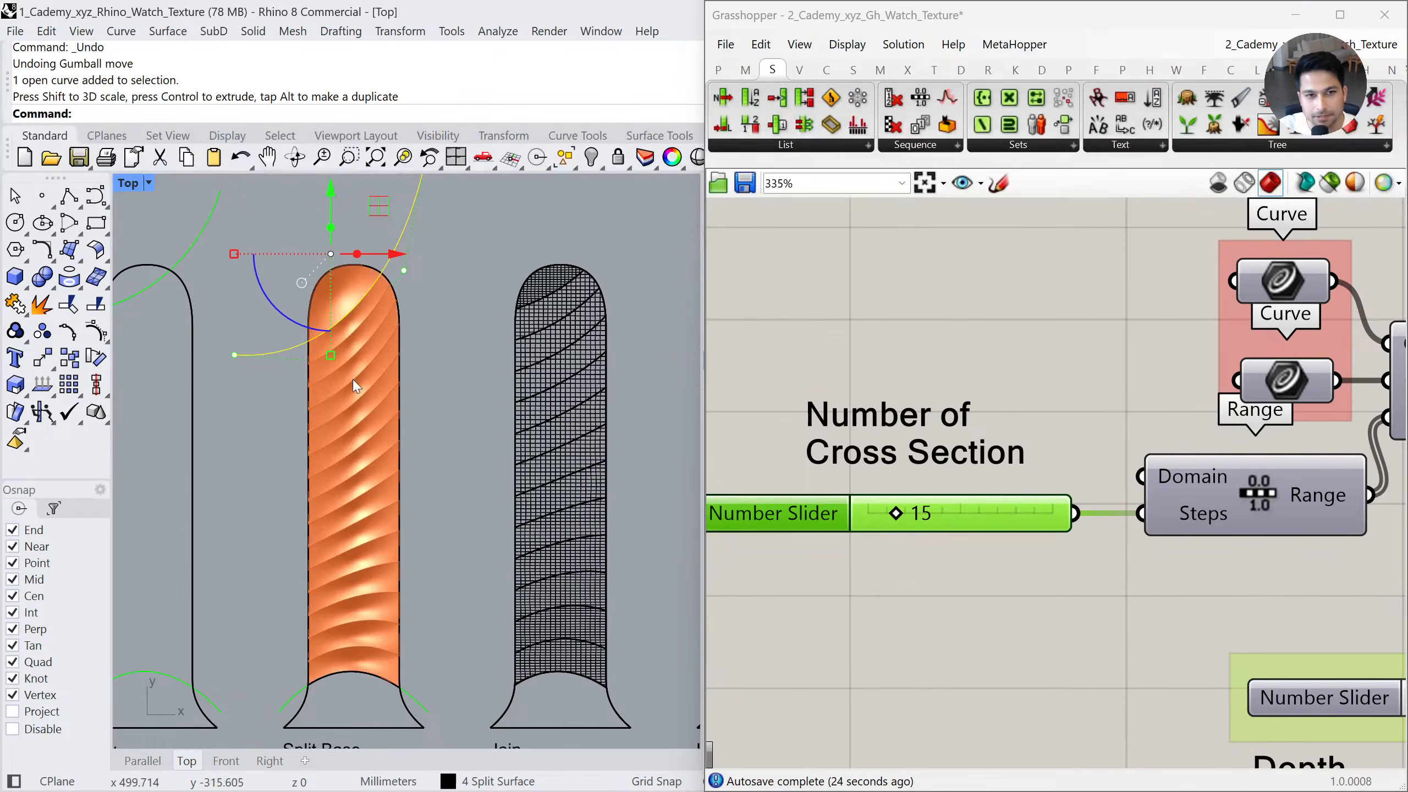
{"action": "left_click", "coordinate": [448, 403]}
{"action": "key", "text": "ctrl+z"}
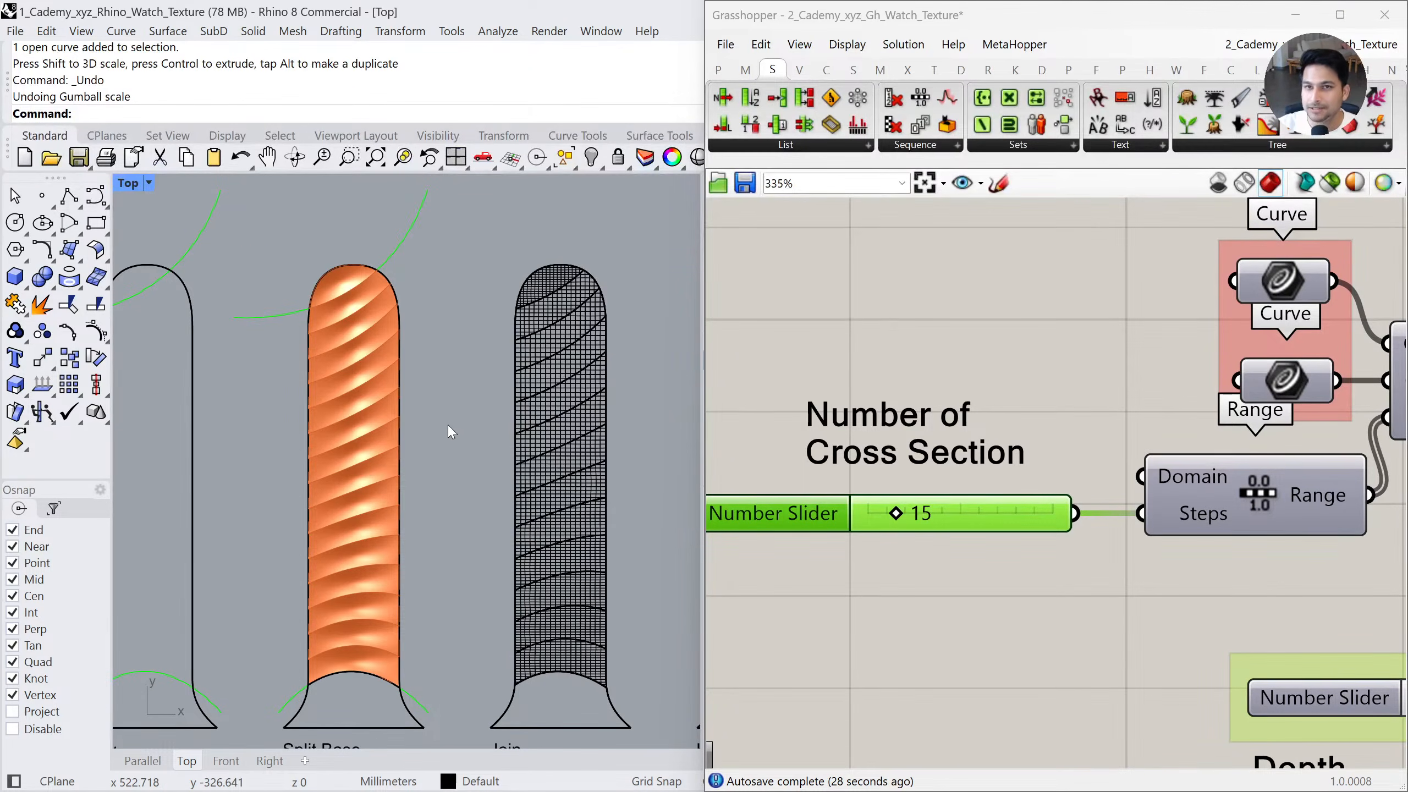
Set the Number of Cross Section slider to 12 and deselect it
{"action": "type", "text": "12"}
{"action": "key", "text": "Return"}
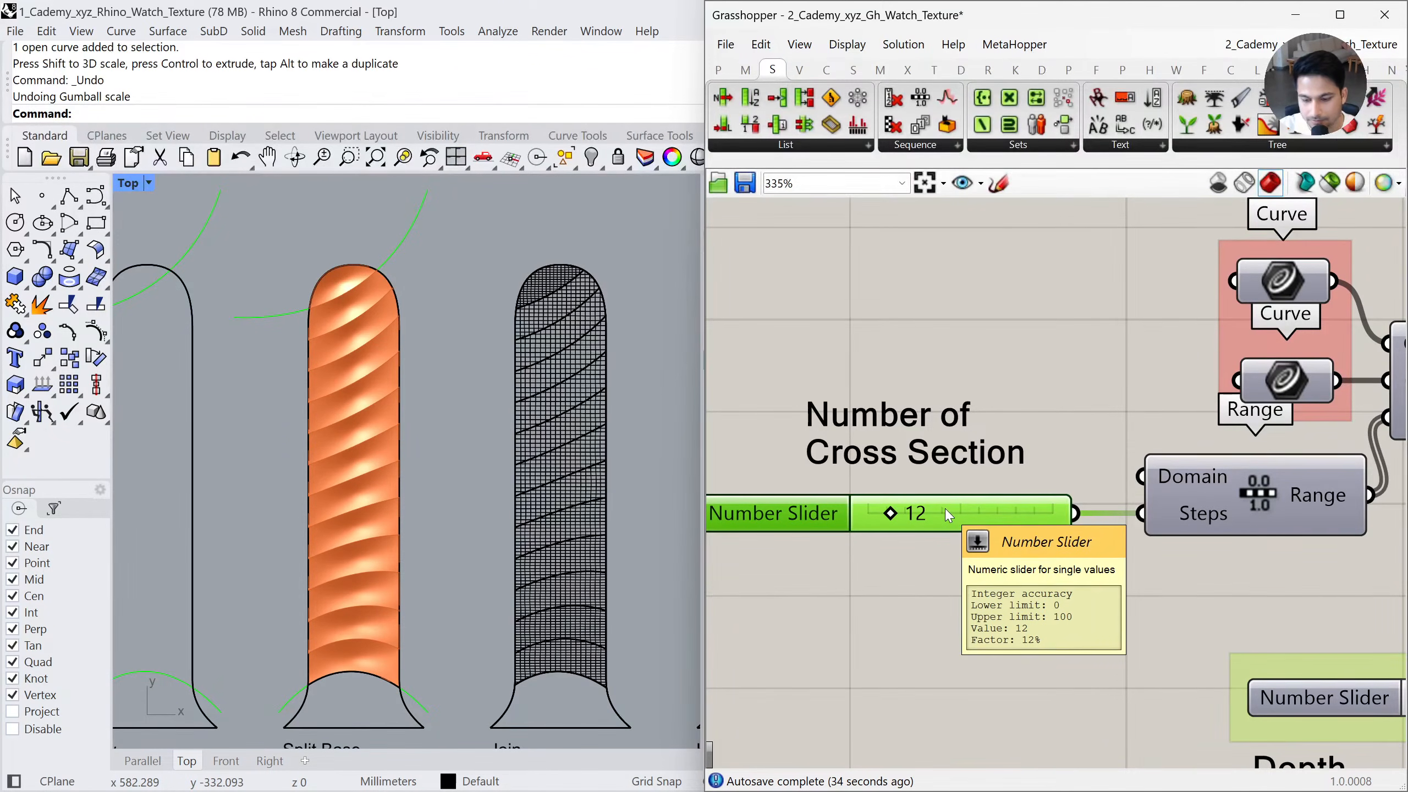
{"action": "left_click", "coordinate": [963, 599]}
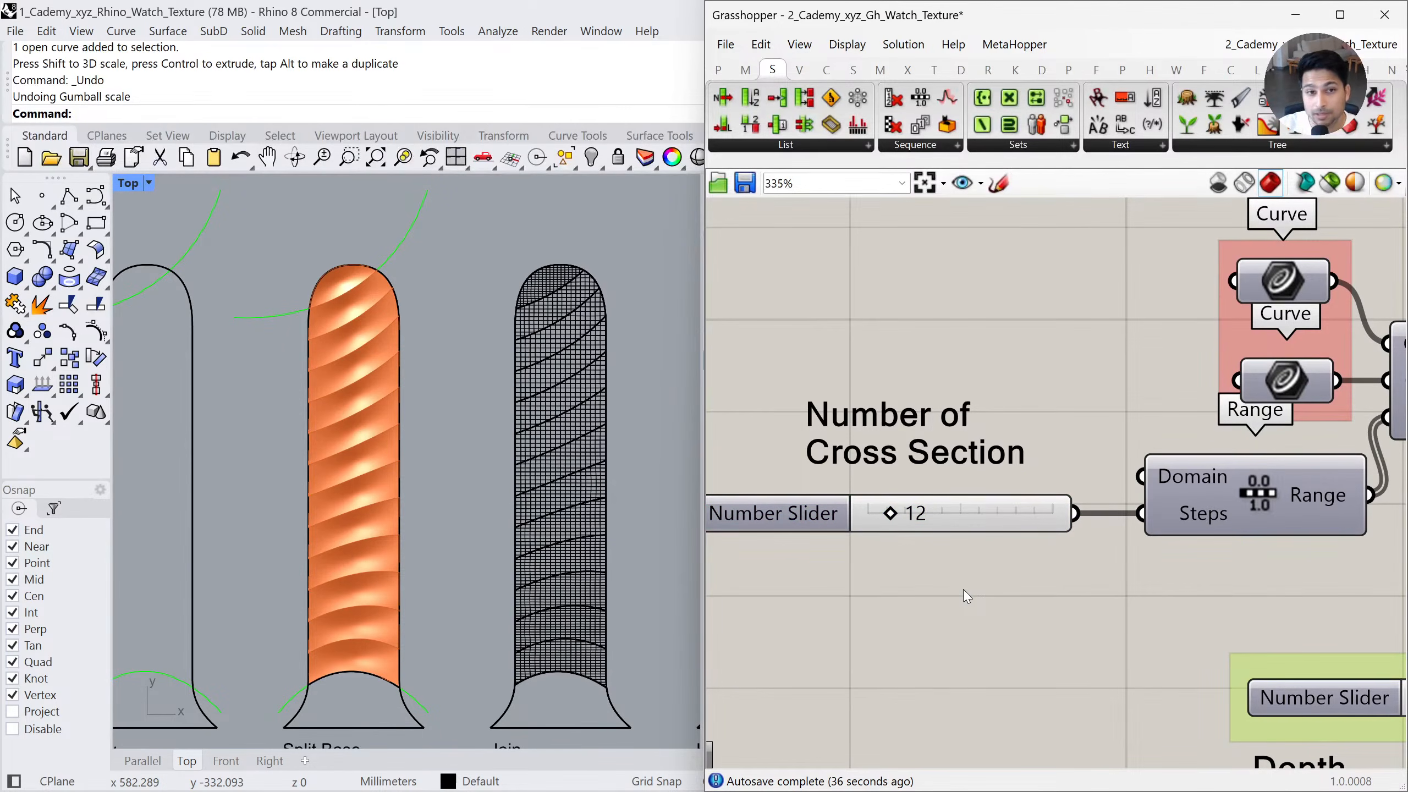
Inspect the control points of the Split Base strap's top surface in the Parallel view, hide them and return to the Top view
{"action": "left_click", "coordinate": [143, 760]}
{"action": "right_click_drag", "start_coordinate": [515, 583], "coordinate": [393, 493]}
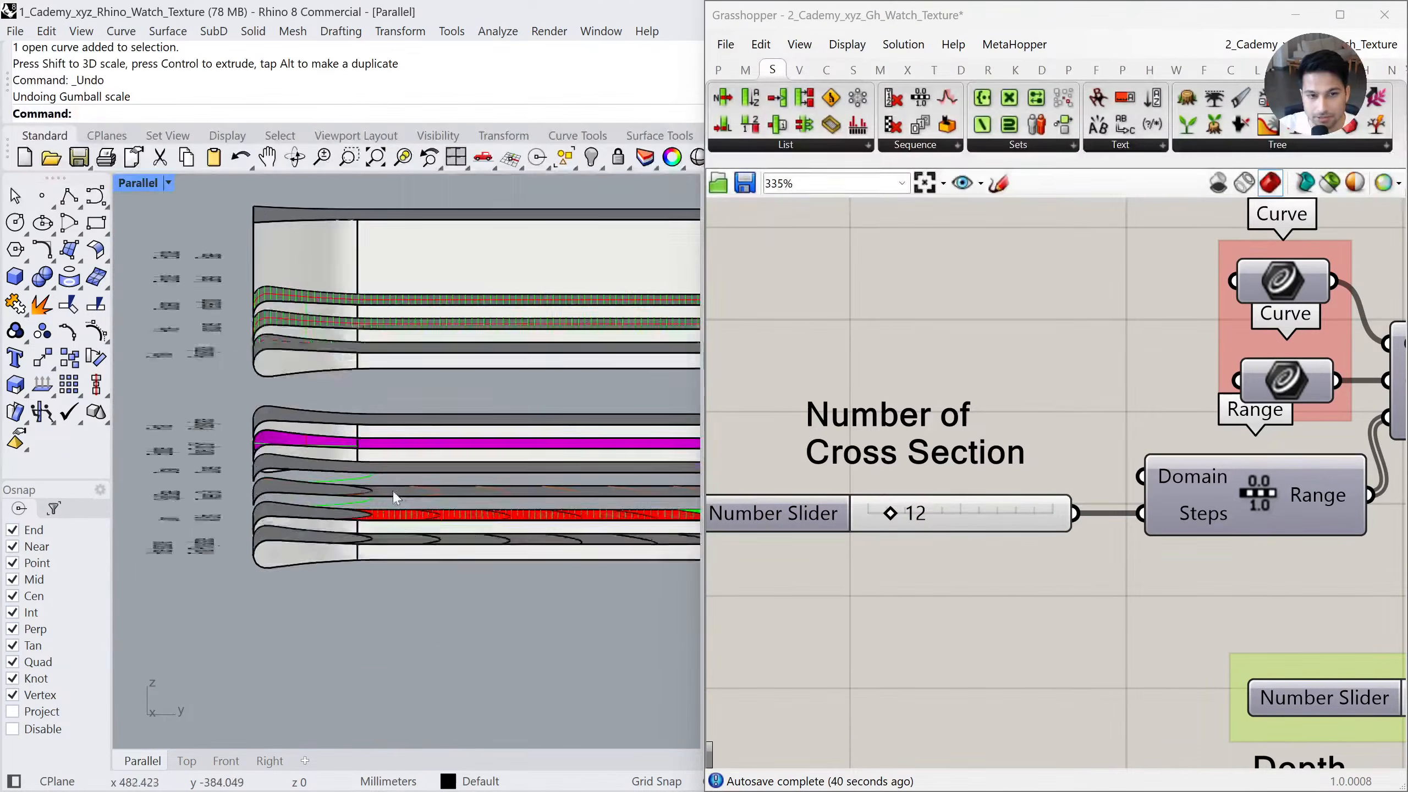
{"action": "left_click", "coordinate": [395, 496]}
{"action": "key", "text": "ctrl+alt+e"}
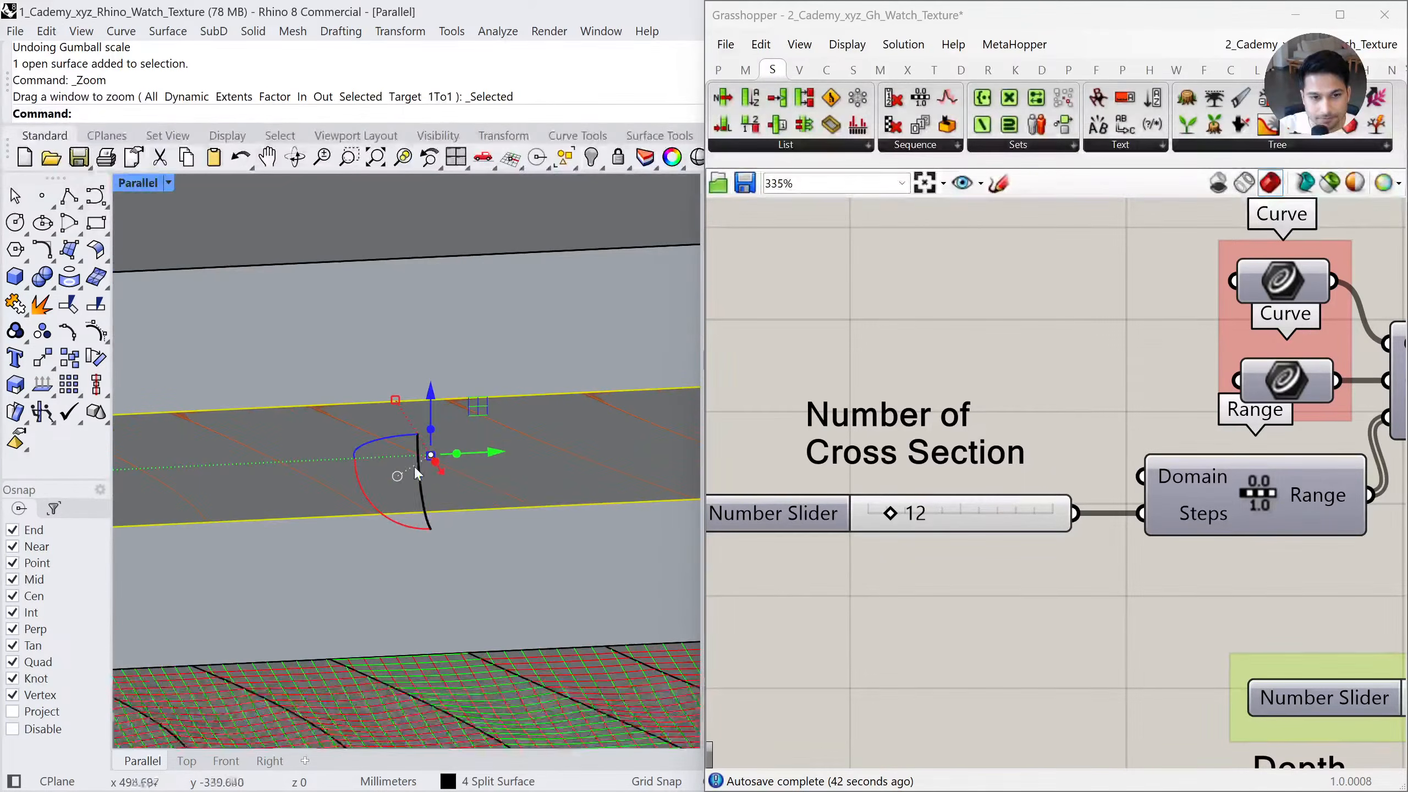
{"action": "scroll", "coordinate": [488, 500], "scroll_direction": "down", "scroll_amount": 6}
{"action": "right_click_drag", "start_coordinate": [487, 516], "coordinate": [441, 519]}
{"action": "left_click", "coordinate": [95, 333]}
{"action": "scroll", "coordinate": [432, 518], "scroll_direction": "up", "scroll_amount": 6}
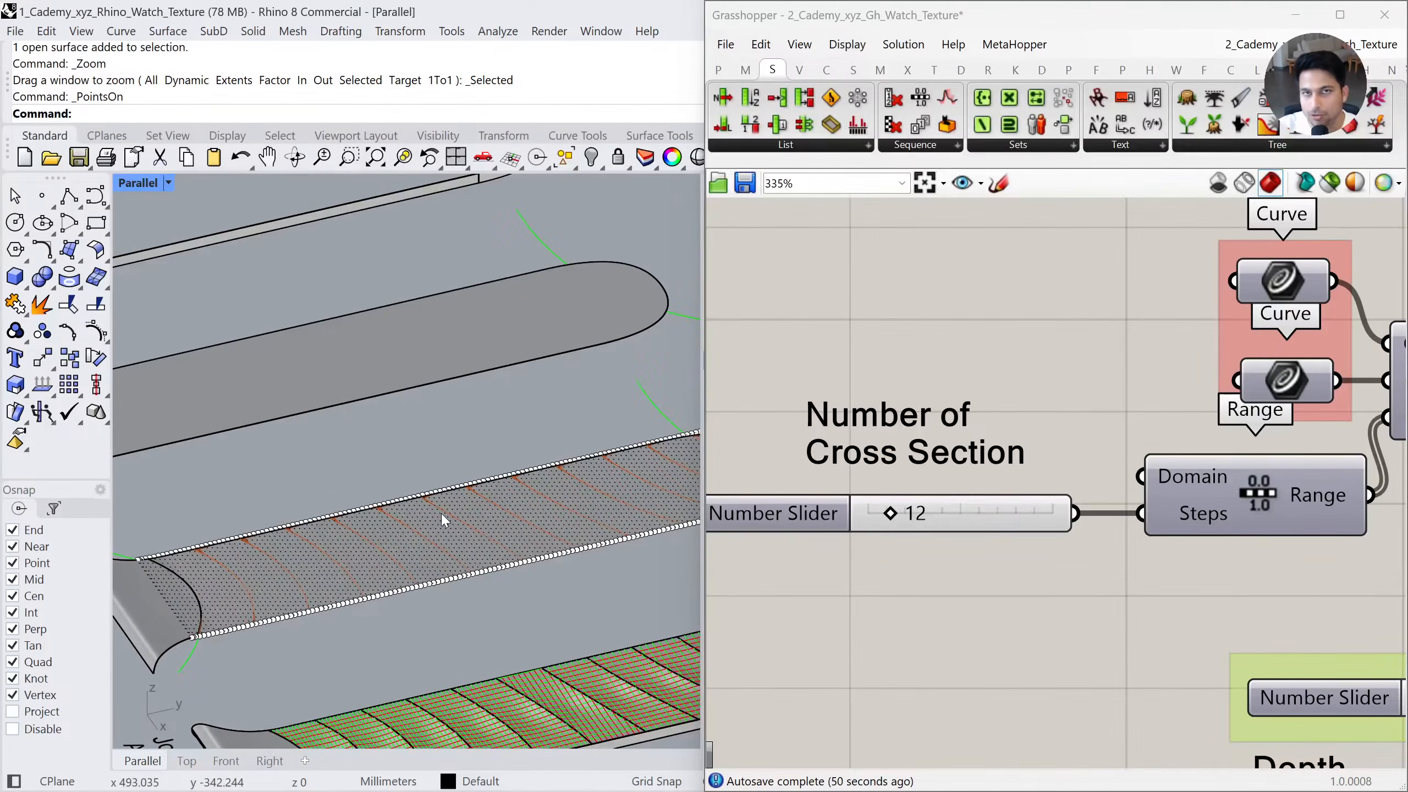
{"action": "key", "text": "Escape"}
{"action": "left_click", "coordinate": [187, 761]}
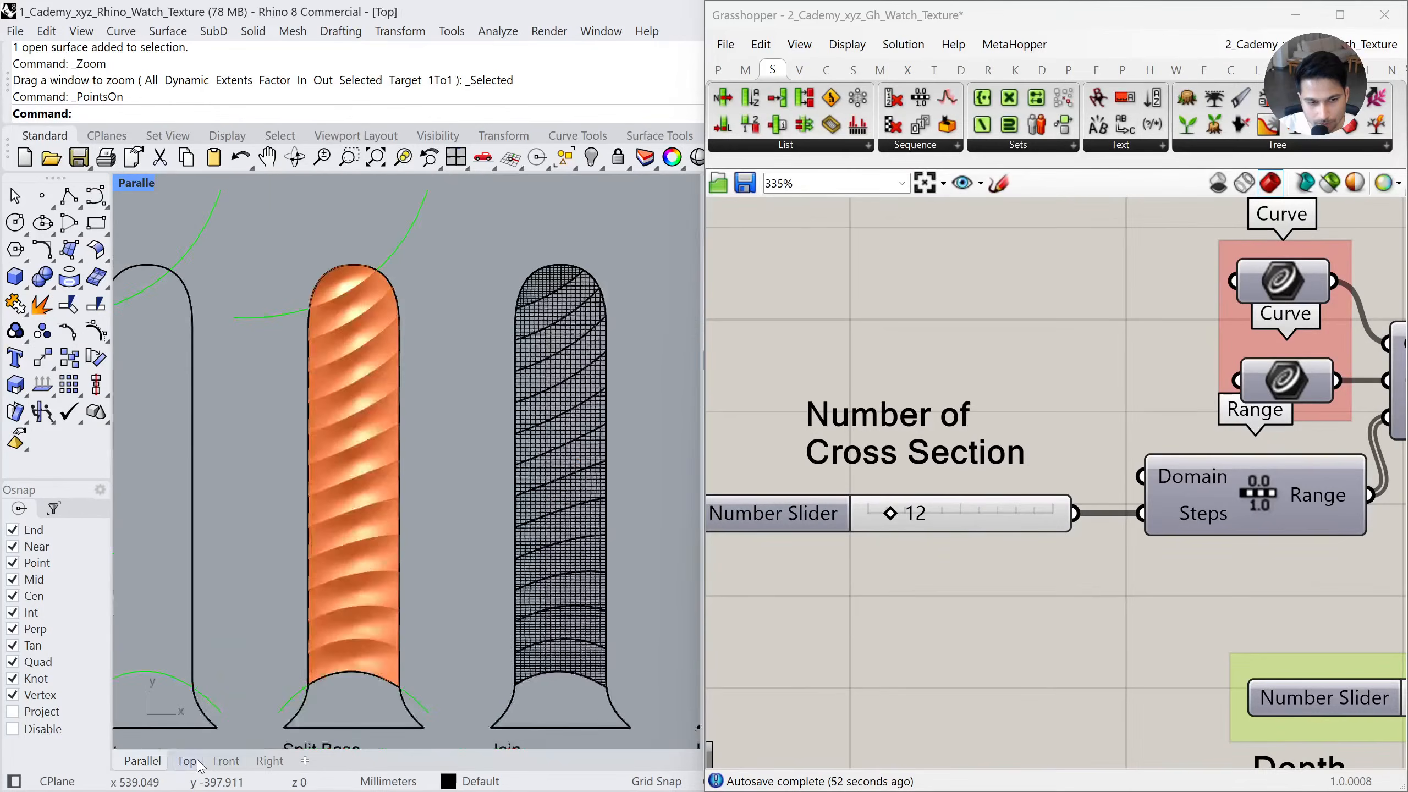
Try the Depth Pattern slider at 1.00 and at 0.1 to compare the texture depth
{"action": "right_click_drag", "start_coordinate": [1153, 633], "coordinate": [964, 572]}
{"action": "scroll", "coordinate": [1042, 605], "scroll_direction": "down", "scroll_amount": 2}
{"action": "scroll", "coordinate": [963, 573], "scroll_direction": "down", "scroll_amount": 1}
{"action": "scroll", "coordinate": [1095, 556], "scroll_direction": "down", "scroll_amount": 2}
{"action": "right_click_drag", "start_coordinate": [1080, 555], "coordinate": [992, 555]}
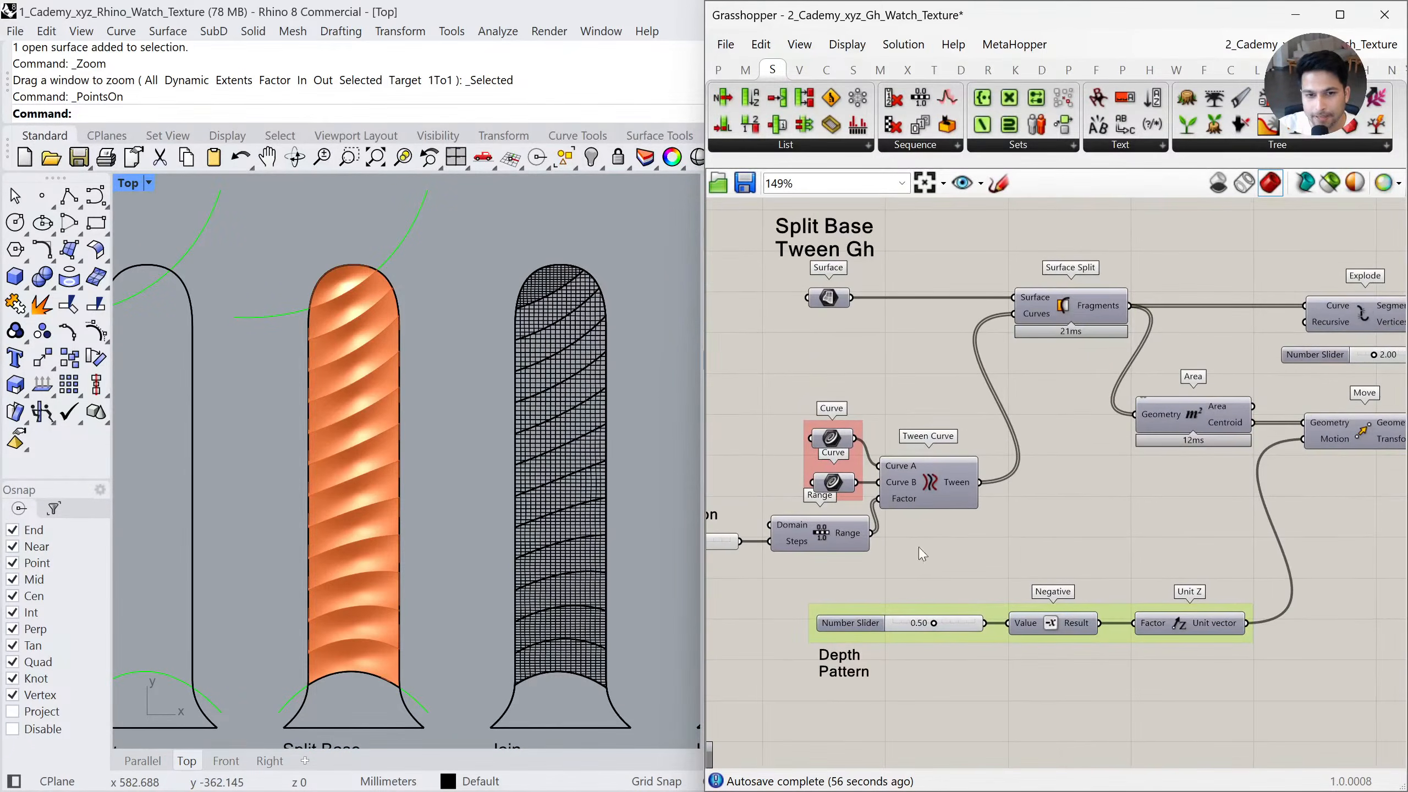
{"action": "scroll", "coordinate": [978, 620], "scroll_direction": "up", "scroll_amount": 1}
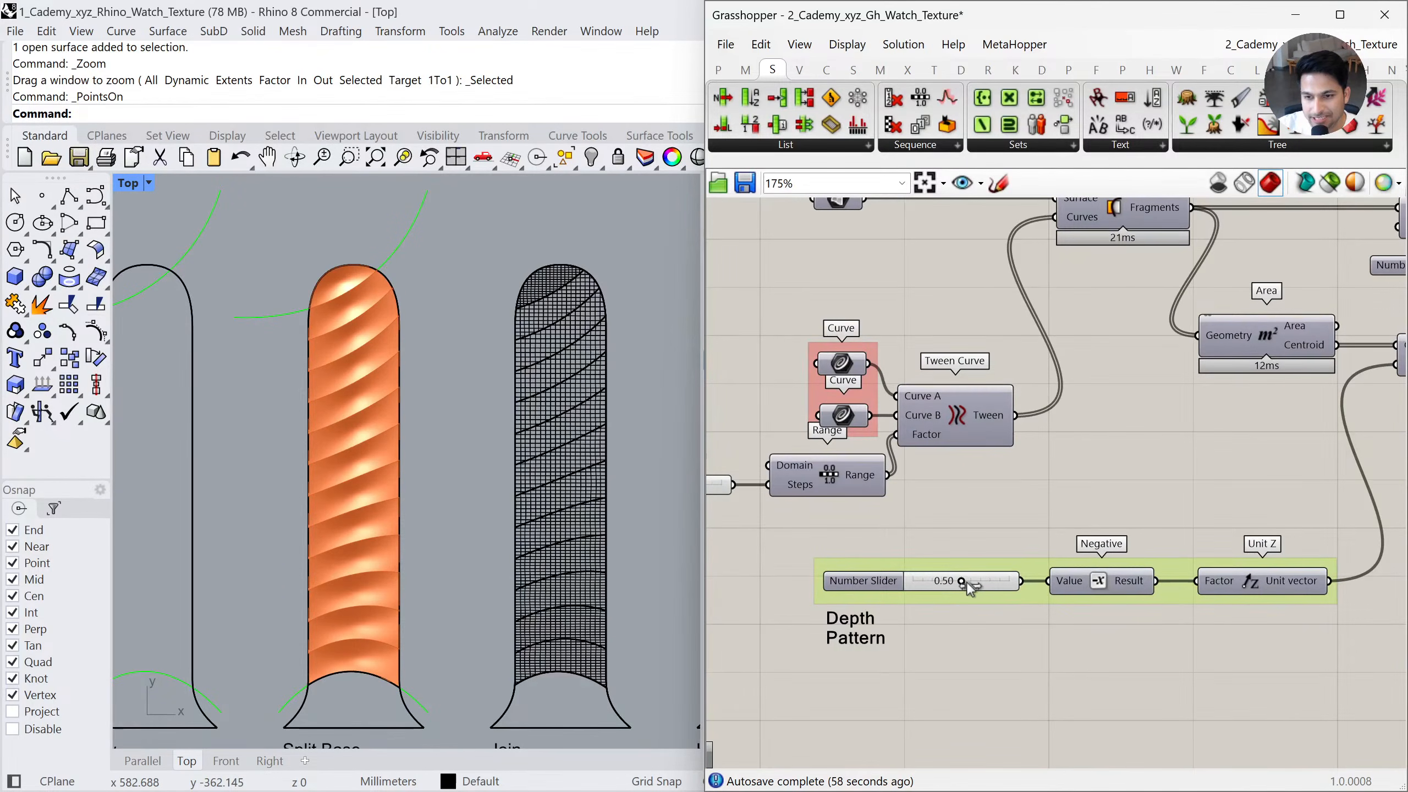
{"action": "left_click_drag", "start_coordinate": [979, 588], "coordinate": [1024, 586]}
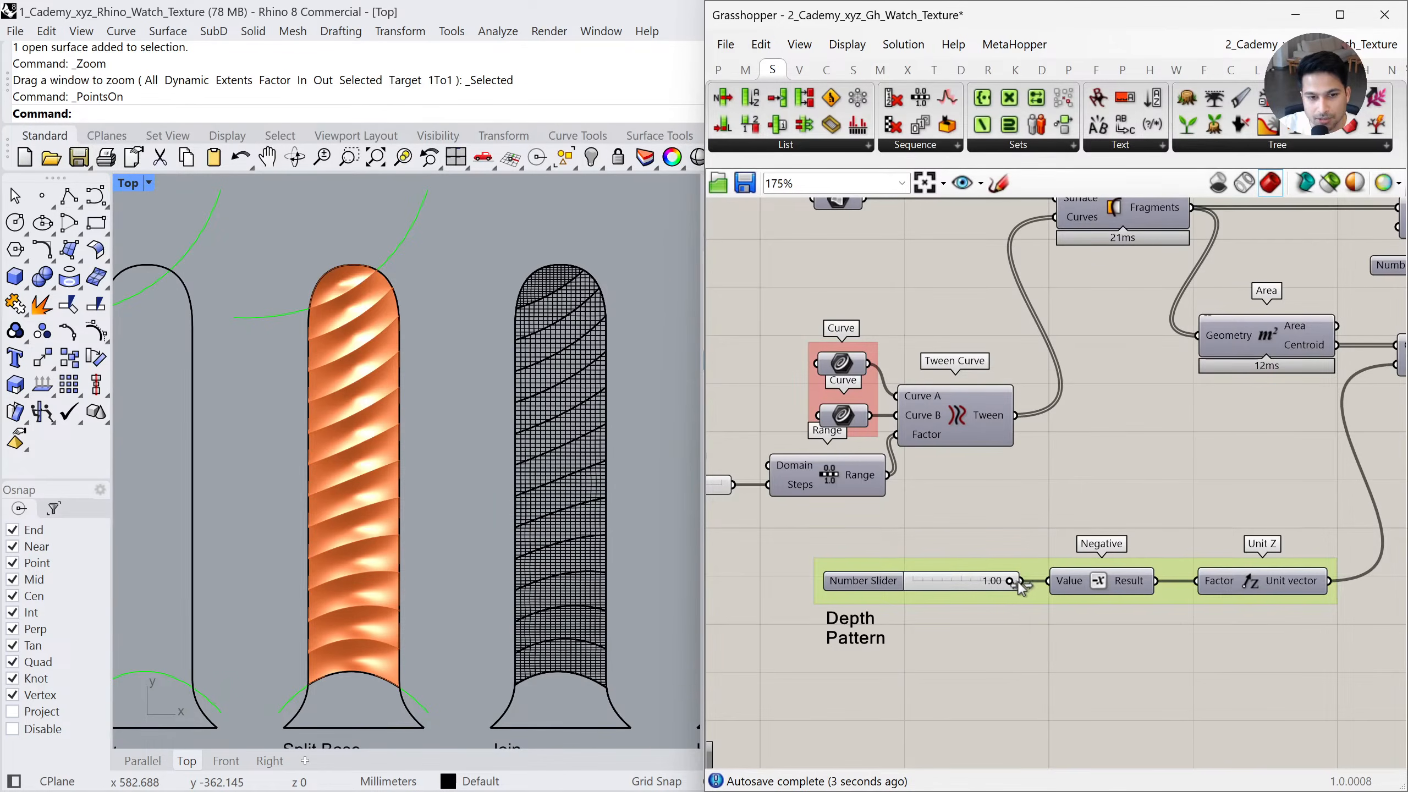
{"action": "double_click", "coordinate": [965, 586]}
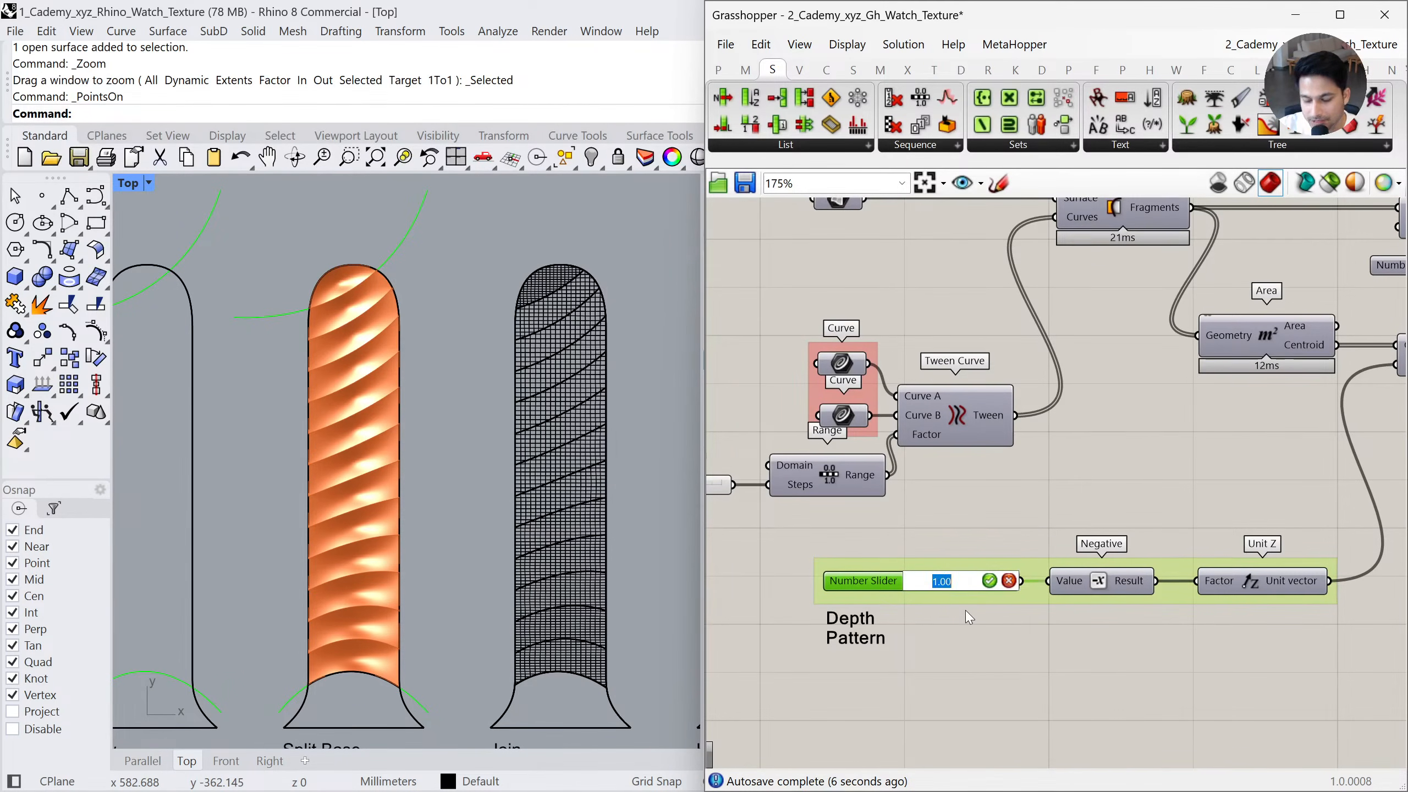
{"action": "type", "text": "0.1"}
{"action": "key", "text": "Return"}
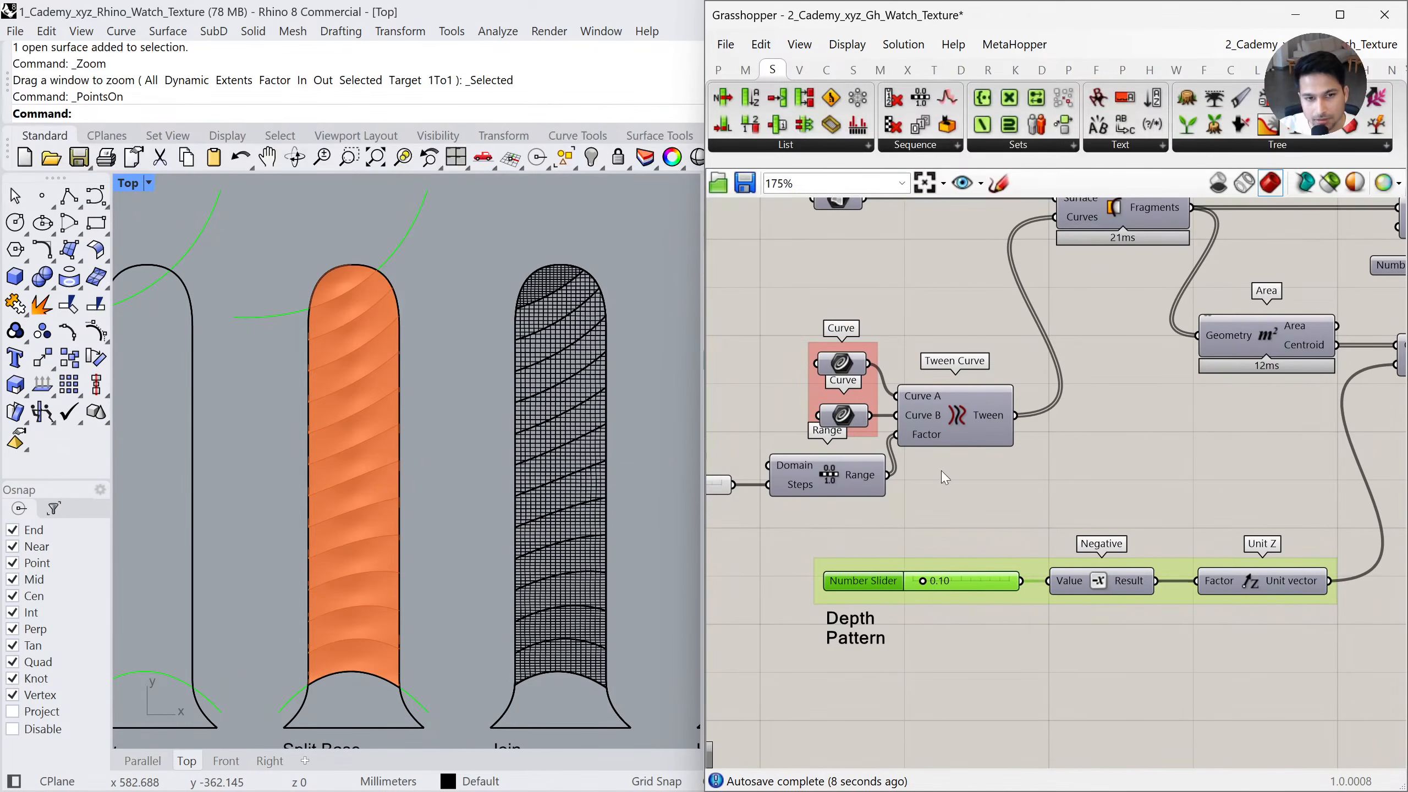
Set the Depth Pattern slider to 0.5
{"action": "double_click", "coordinate": [977, 589]}
{"action": "type", "text": "0.5"}
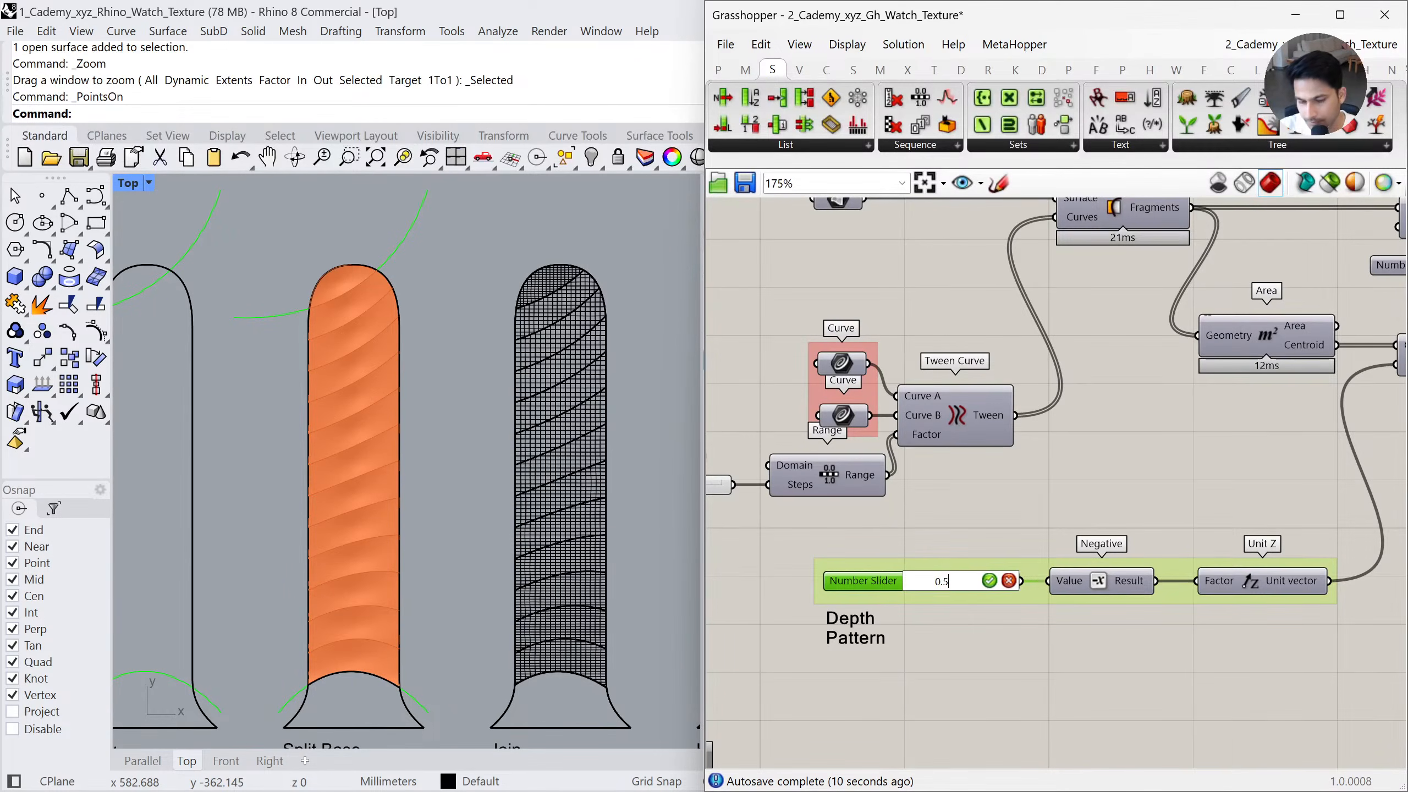
{"action": "key", "text": "Return"}
Select the Brep Join component and the Join All Srfs strap's textured top to compare the definition's output with the strap geometry
{"action": "scroll", "coordinate": [920, 555], "scroll_direction": "down", "scroll_amount": 3}
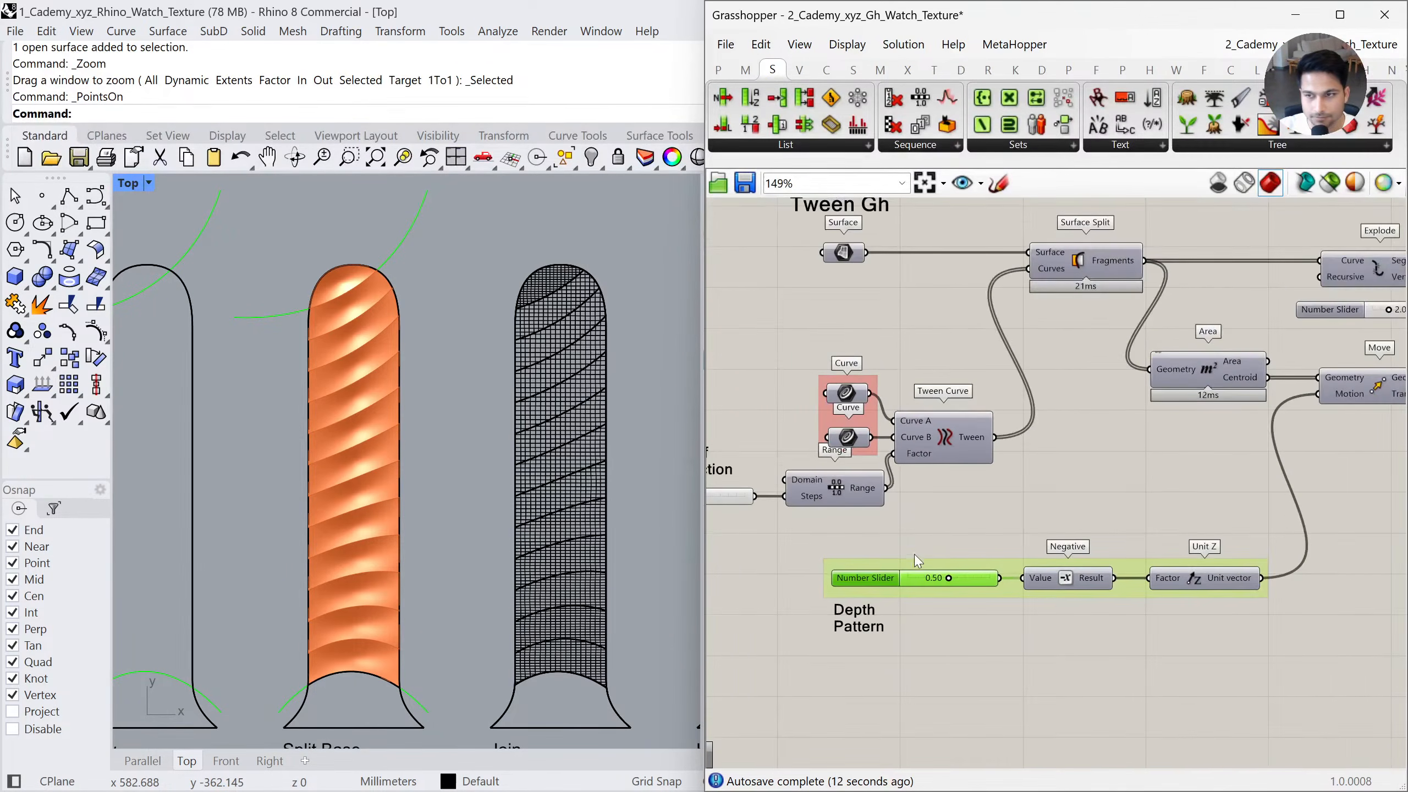
{"action": "right_click_drag", "start_coordinate": [1206, 506], "coordinate": [1098, 486]}
{"action": "scroll", "coordinate": [405, 466], "scroll_direction": "down", "scroll_amount": 5}
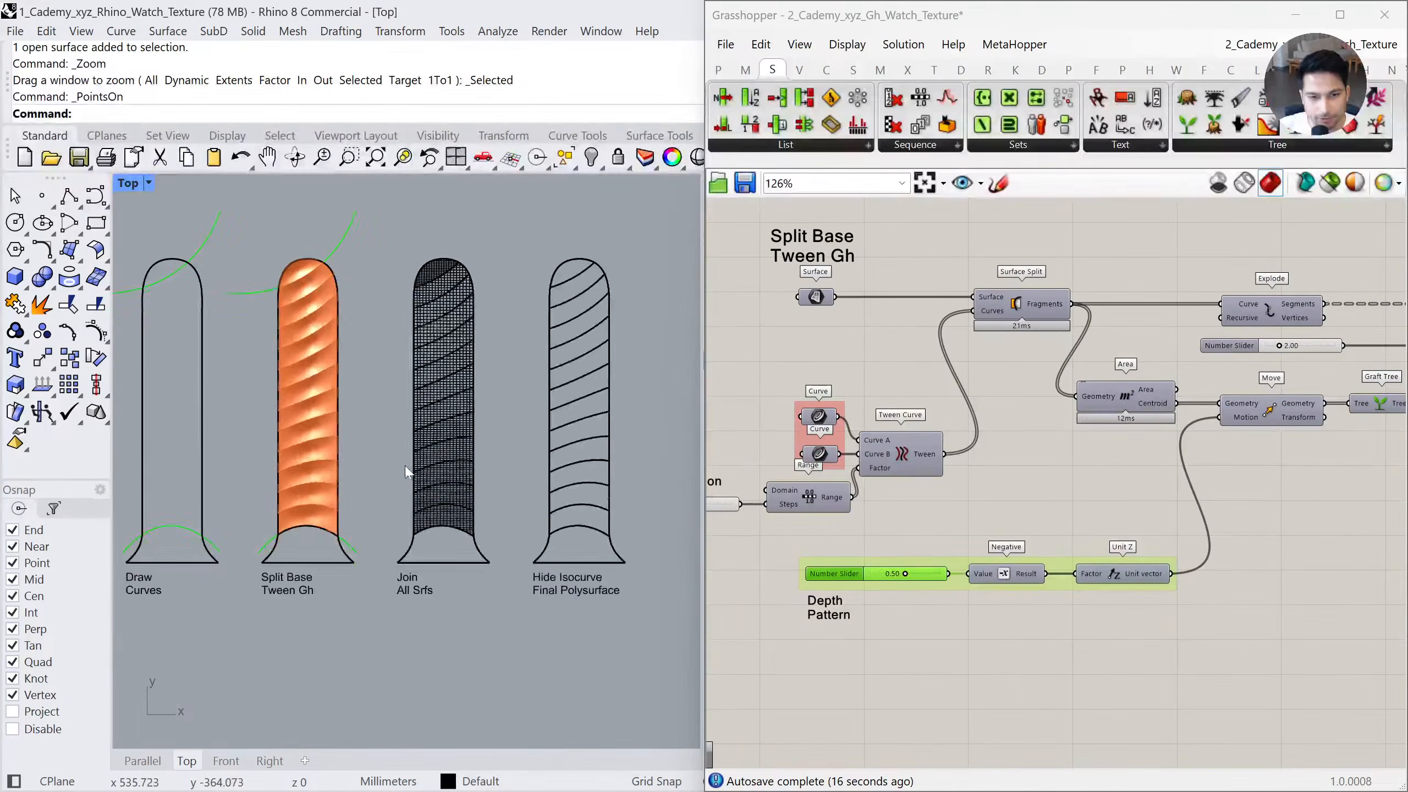
{"action": "scroll", "coordinate": [388, 485], "scroll_direction": "down", "scroll_amount": 4}
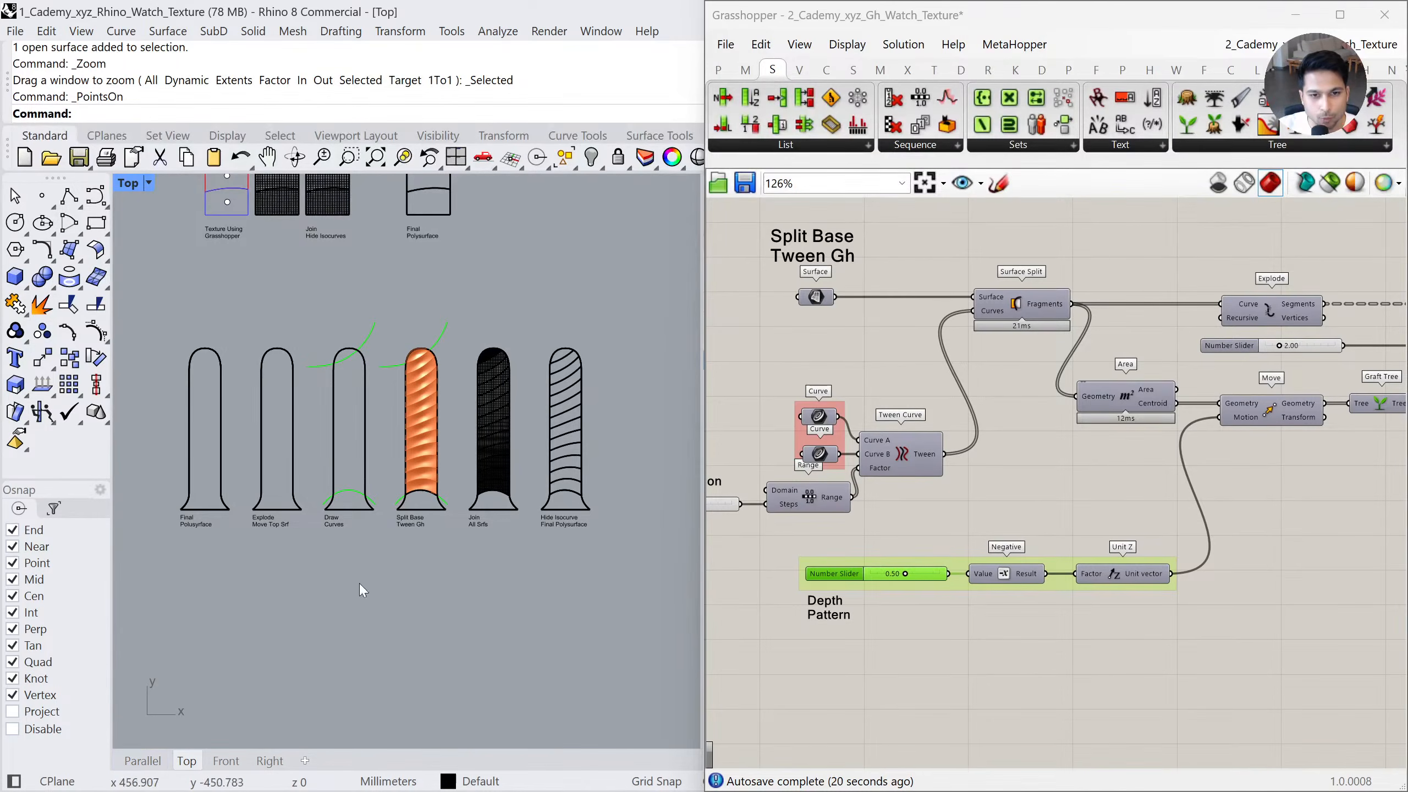
{"action": "scroll", "coordinate": [487, 444], "scroll_direction": "up", "scroll_amount": 2}
{"action": "right_click_drag", "start_coordinate": [1352, 488], "coordinate": [820, 527]}
{"action": "scroll", "coordinate": [1184, 363], "scroll_direction": "up", "scroll_amount": 3}
{"action": "right_click_drag", "start_coordinate": [1184, 362], "coordinate": [1059, 388]}
{"action": "left_click", "coordinate": [1058, 389]}
{"action": "scroll", "coordinate": [498, 420], "scroll_direction": "up", "scroll_amount": 3}
{"action": "left_click", "coordinate": [496, 424]}
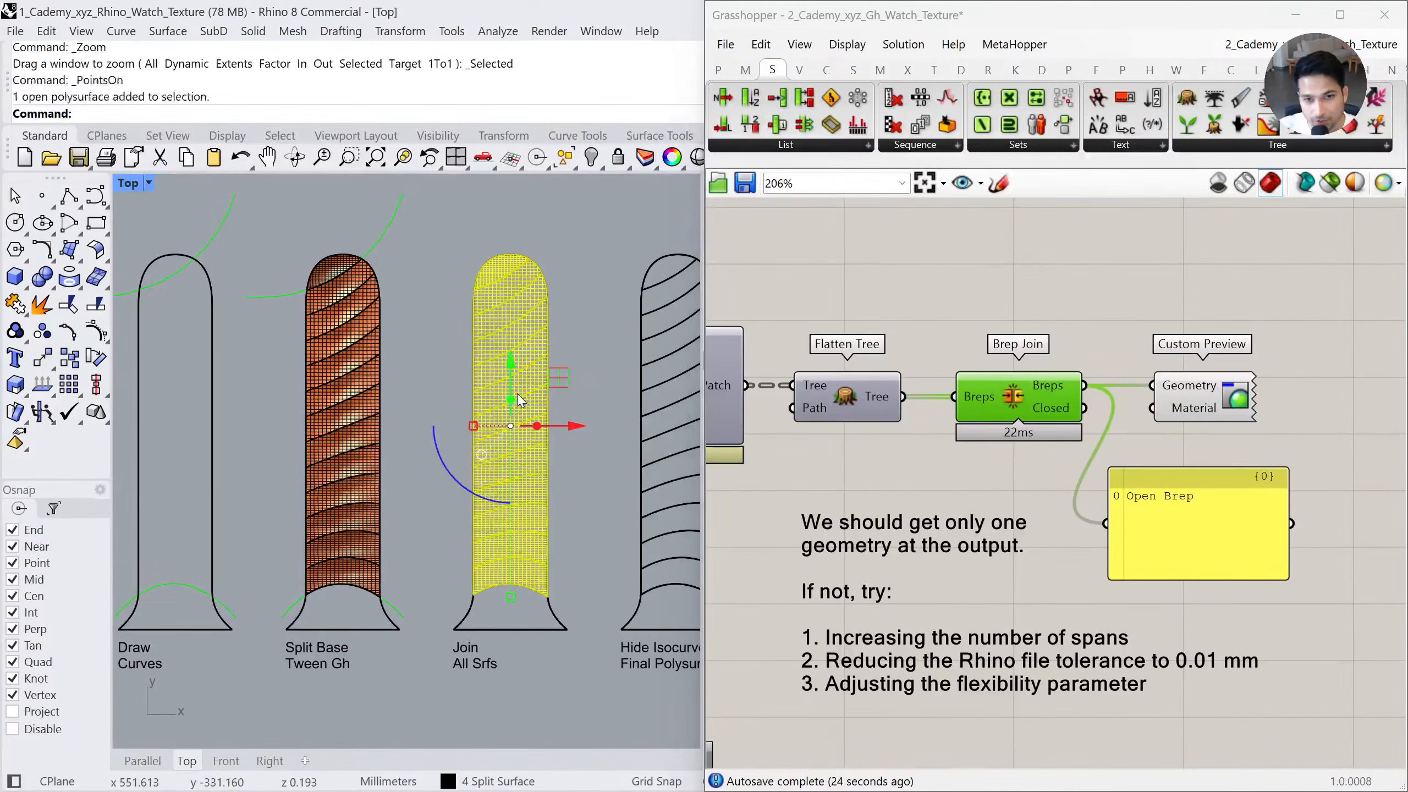
Join all surfaces of the Join All Srfs strap into one closed polysurface in the Parallel view, and select the result
{"action": "left_click", "coordinate": [148, 761]}
{"action": "scroll", "coordinate": [260, 520], "scroll_direction": "down", "scroll_amount": 5}
{"action": "right_click_drag", "start_coordinate": [382, 590], "coordinate": [490, 610]}
{"action": "right_click_drag", "start_coordinate": [490, 610], "coordinate": [485, 589], "text": "shift"}
{"action": "scroll", "coordinate": [413, 612], "scroll_direction": "up", "scroll_amount": 4}
{"action": "left_click", "coordinate": [482, 557]}
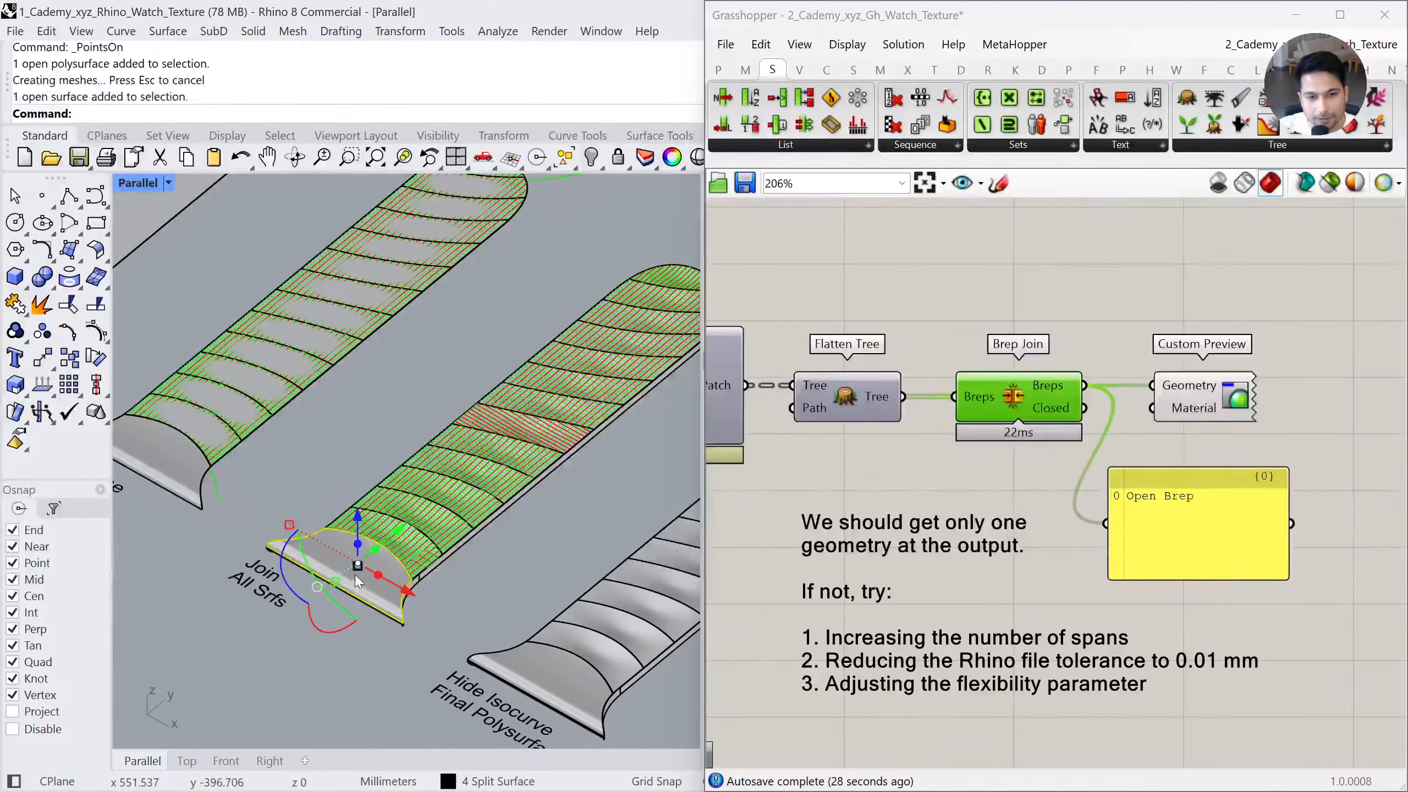
{"action": "left_click_drag", "start_coordinate": [475, 555], "coordinate": [407, 513]}
{"action": "scroll", "coordinate": [407, 513], "scroll_direction": "down", "scroll_amount": 5}
{"action": "right_click_drag", "start_coordinate": [470, 552], "coordinate": [507, 526]}
{"action": "left_click_drag", "start_coordinate": [373, 275], "coordinate": [541, 595]}
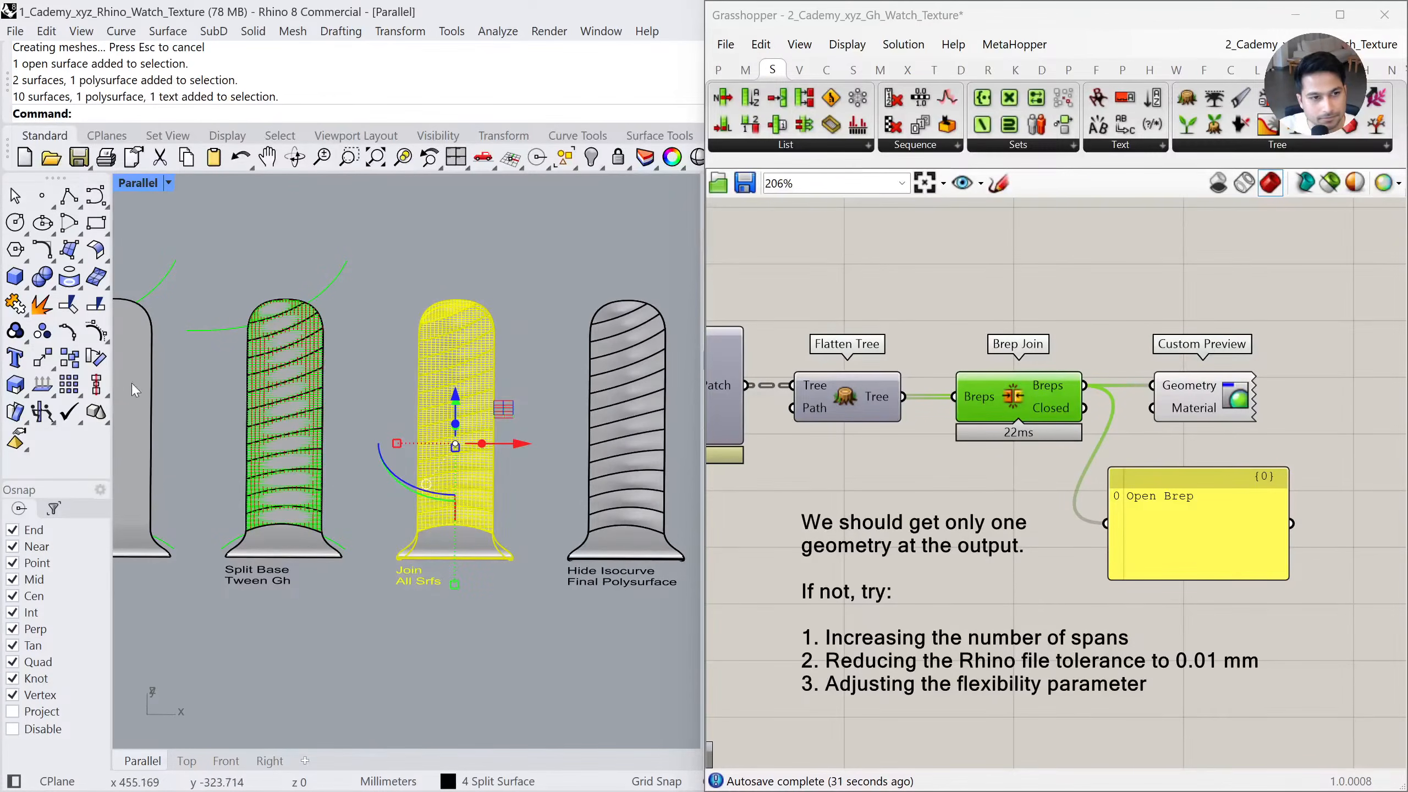
{"action": "left_click", "coordinate": [15, 304]}
{"action": "left_click", "coordinate": [446, 674]}
{"action": "left_click", "coordinate": [461, 490]}
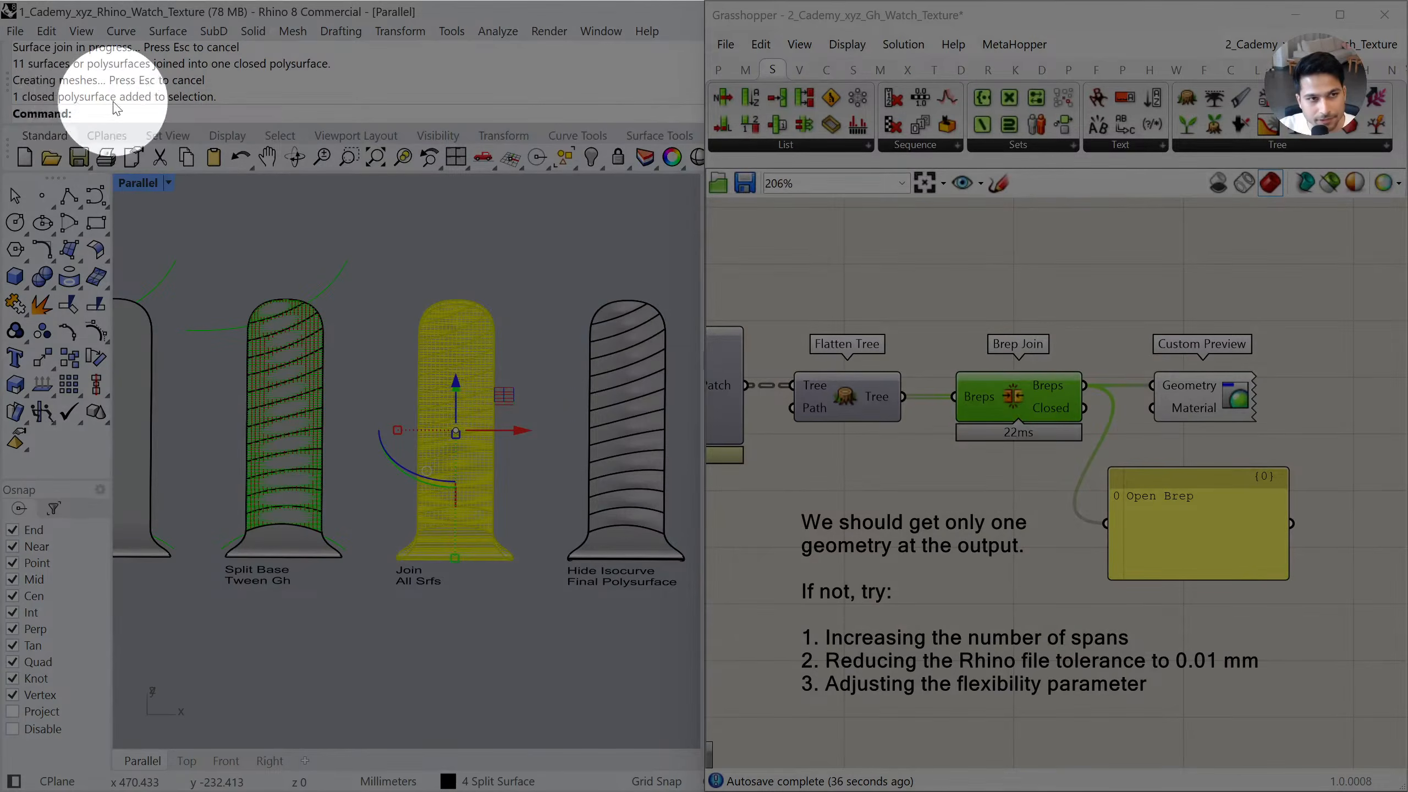
Move the Grasshopper window out of the way and hide the surface isocurves of the joined strap in its object properties
{"action": "left_click_drag", "start_coordinate": [1086, 1], "coordinate": [1059, 733]}
{"action": "left_click", "coordinate": [1396, 208]}
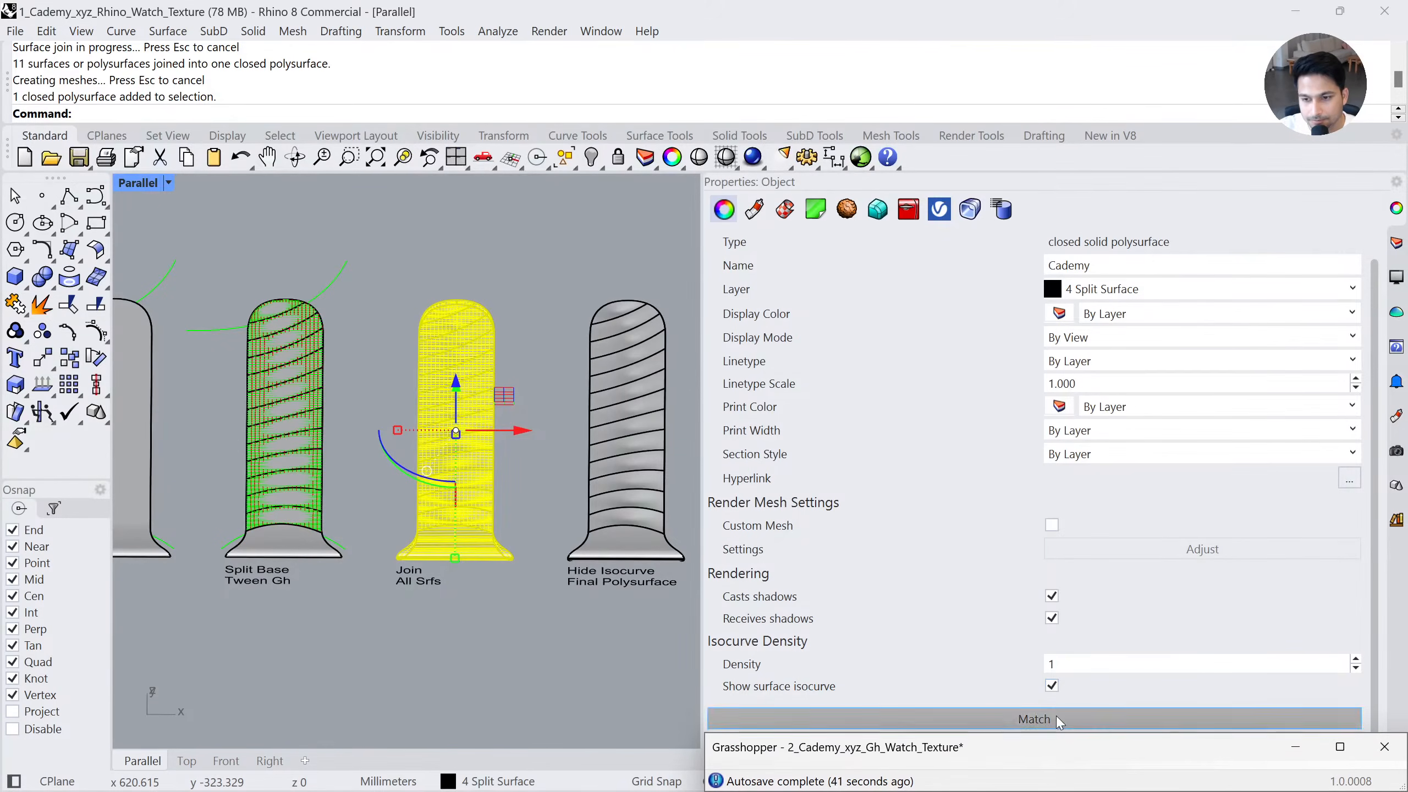
{"action": "left_click", "coordinate": [1057, 687]}
Toggle the surface isocurves of the Hide Isocurve Final Polysurface strap on and back off
{"action": "left_click", "coordinate": [637, 465]}
{"action": "right_click_drag", "start_coordinate": [612, 498], "coordinate": [428, 488], "text": "shift"}
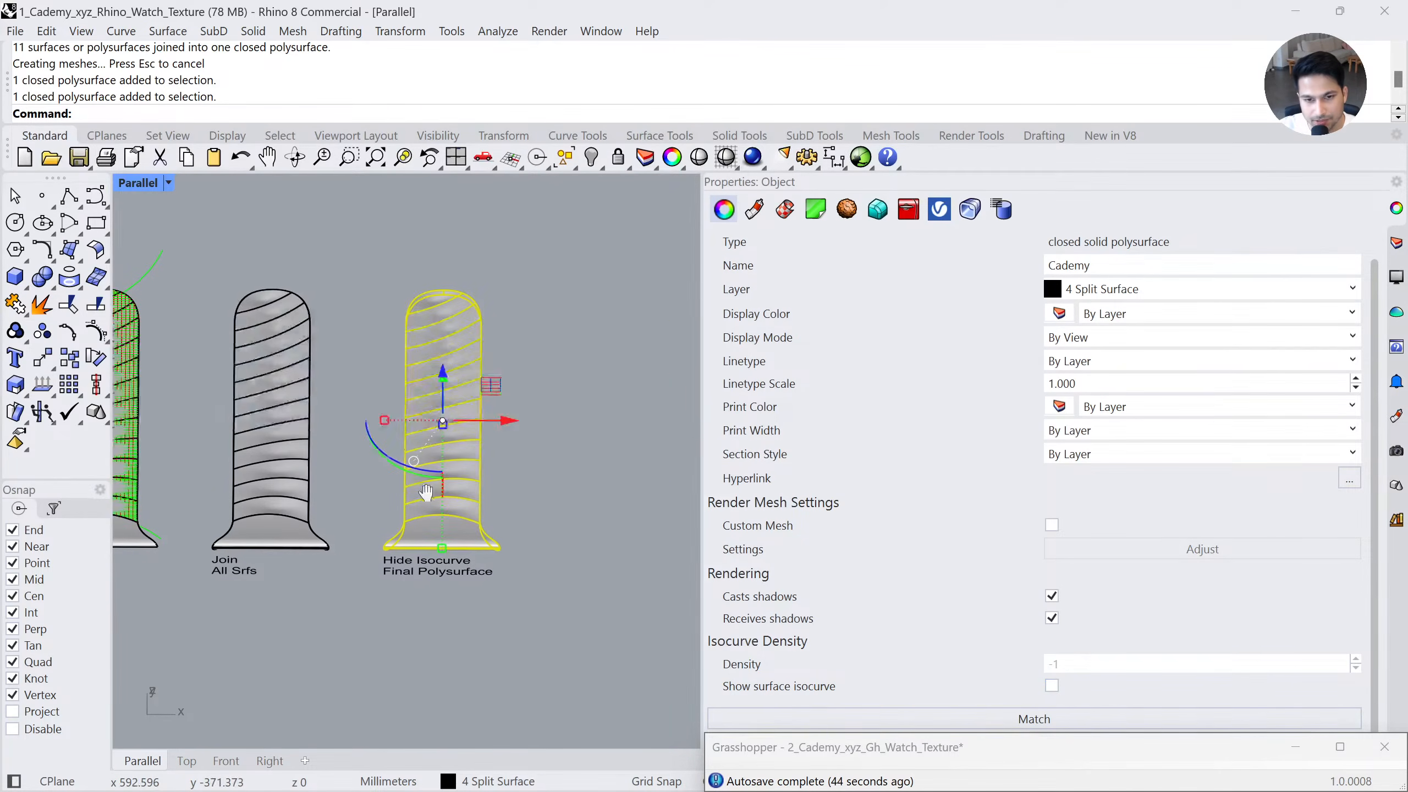
{"action": "left_click", "coordinate": [1054, 687]}
{"action": "left_click", "coordinate": [1054, 687]}
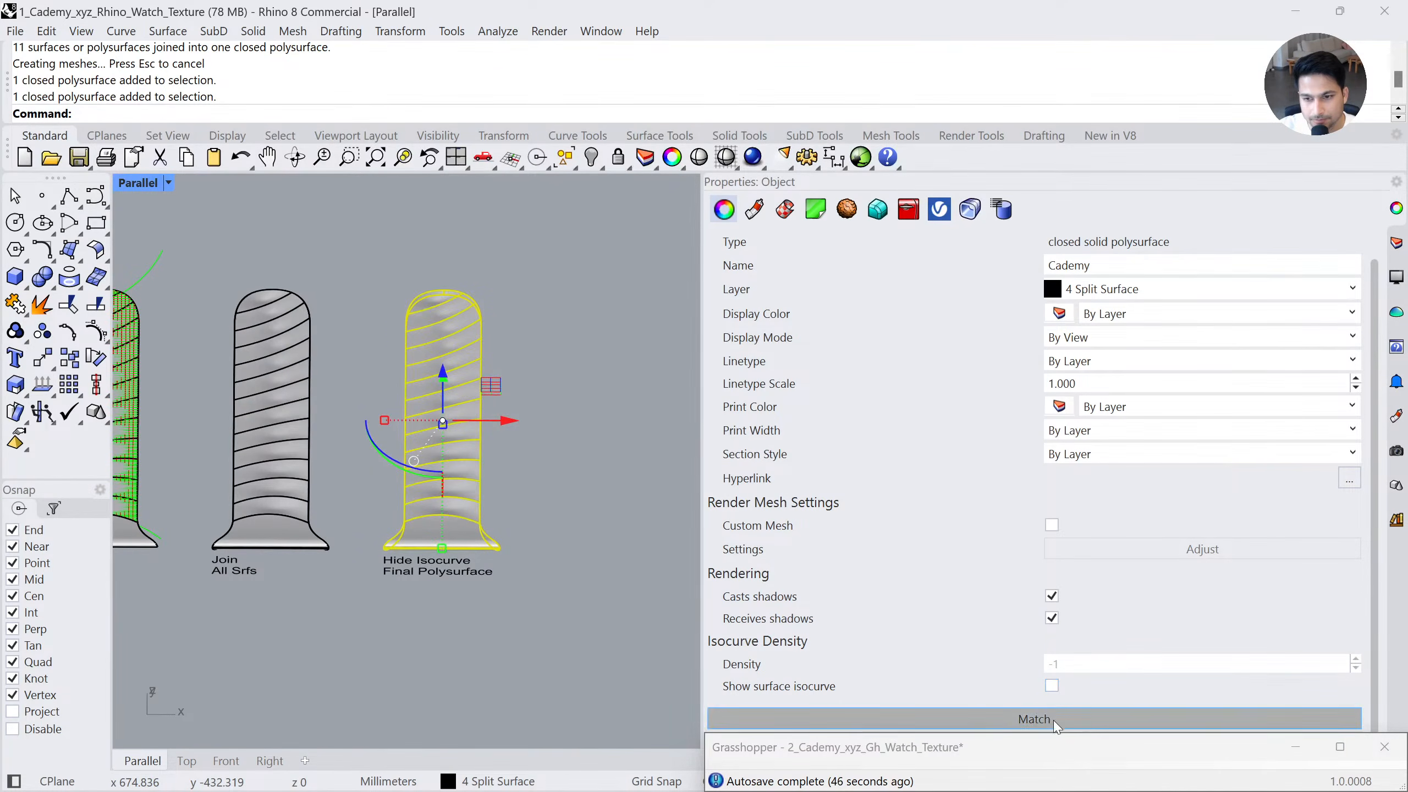
Clear the selection and turn on the 5 B Strap layer in the layer list
{"action": "left_click", "coordinate": [1396, 242]}
{"action": "left_click", "coordinate": [579, 545]}
{"action": "scroll", "coordinate": [441, 483], "scroll_direction": "down", "scroll_amount": 5}
{"action": "right_click_drag", "start_coordinate": [438, 486], "coordinate": [531, 464]}
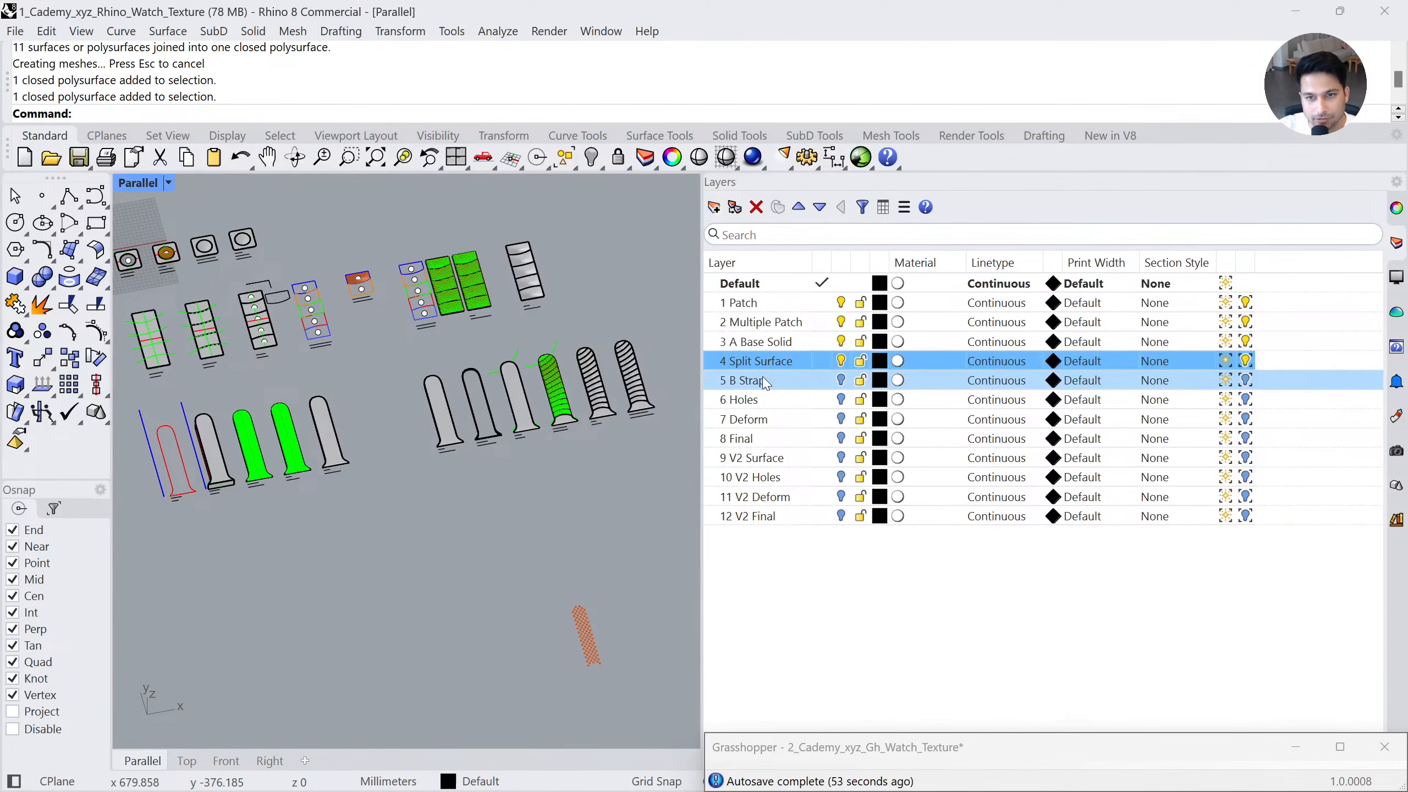
{"action": "left_click", "coordinate": [841, 380]}
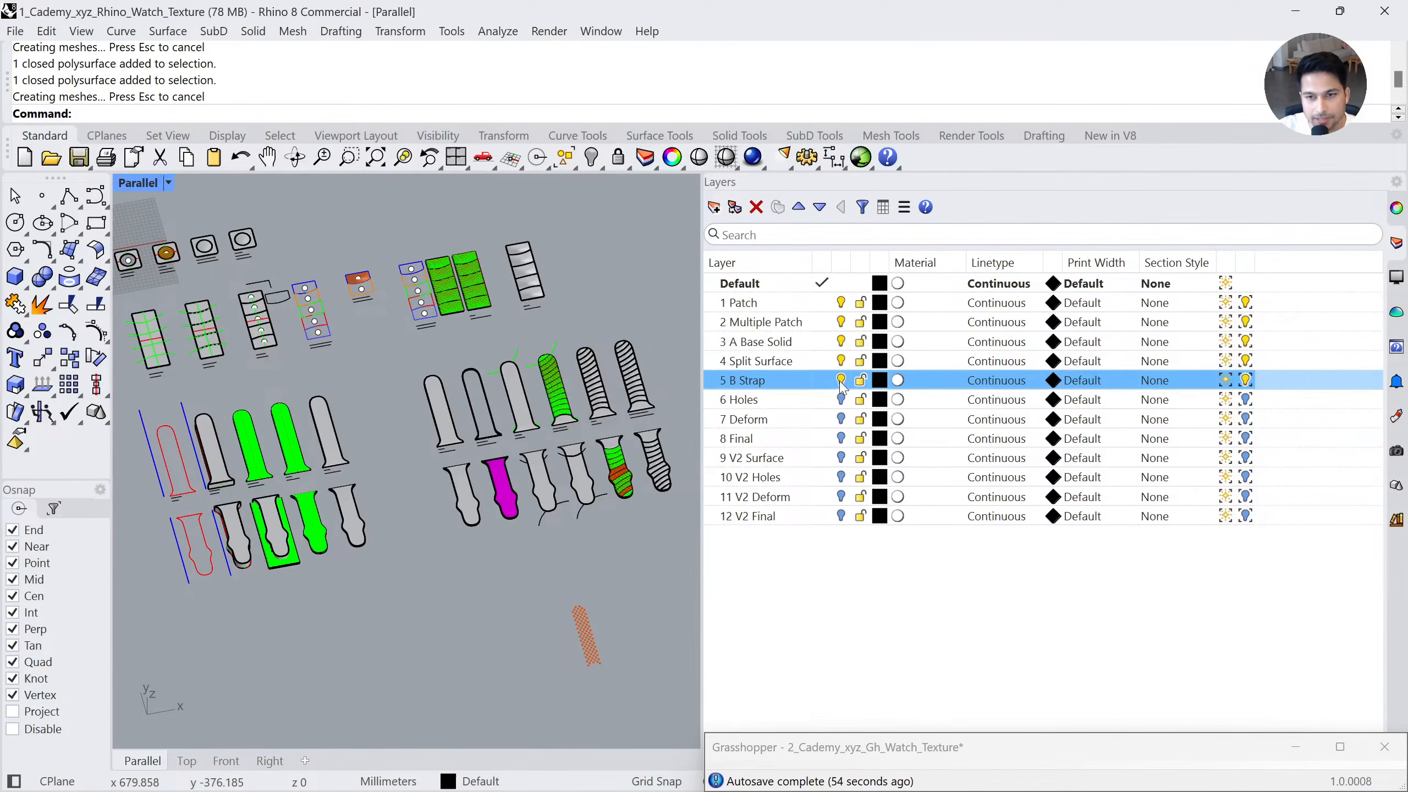
Examine the B Strap stages, selecting the magenta top surface and both guide curves of the strap before the textured one
{"action": "scroll", "coordinate": [169, 543], "scroll_direction": "up", "scroll_amount": 12}
{"action": "right_click_drag", "start_coordinate": [682, 471], "coordinate": [519, 516], "text": "shift"}
{"action": "scroll", "coordinate": [361, 434], "scroll_direction": "down", "scroll_amount": 2}
{"action": "right_click_drag", "start_coordinate": [361, 434], "coordinate": [288, 360], "text": "shift"}
{"action": "right_click_drag", "start_coordinate": [565, 586], "coordinate": [360, 397], "text": "shift"}
{"action": "right_click_drag", "start_coordinate": [488, 544], "coordinate": [468, 495]}
{"action": "scroll", "coordinate": [441, 466], "scroll_direction": "up", "scroll_amount": 4}
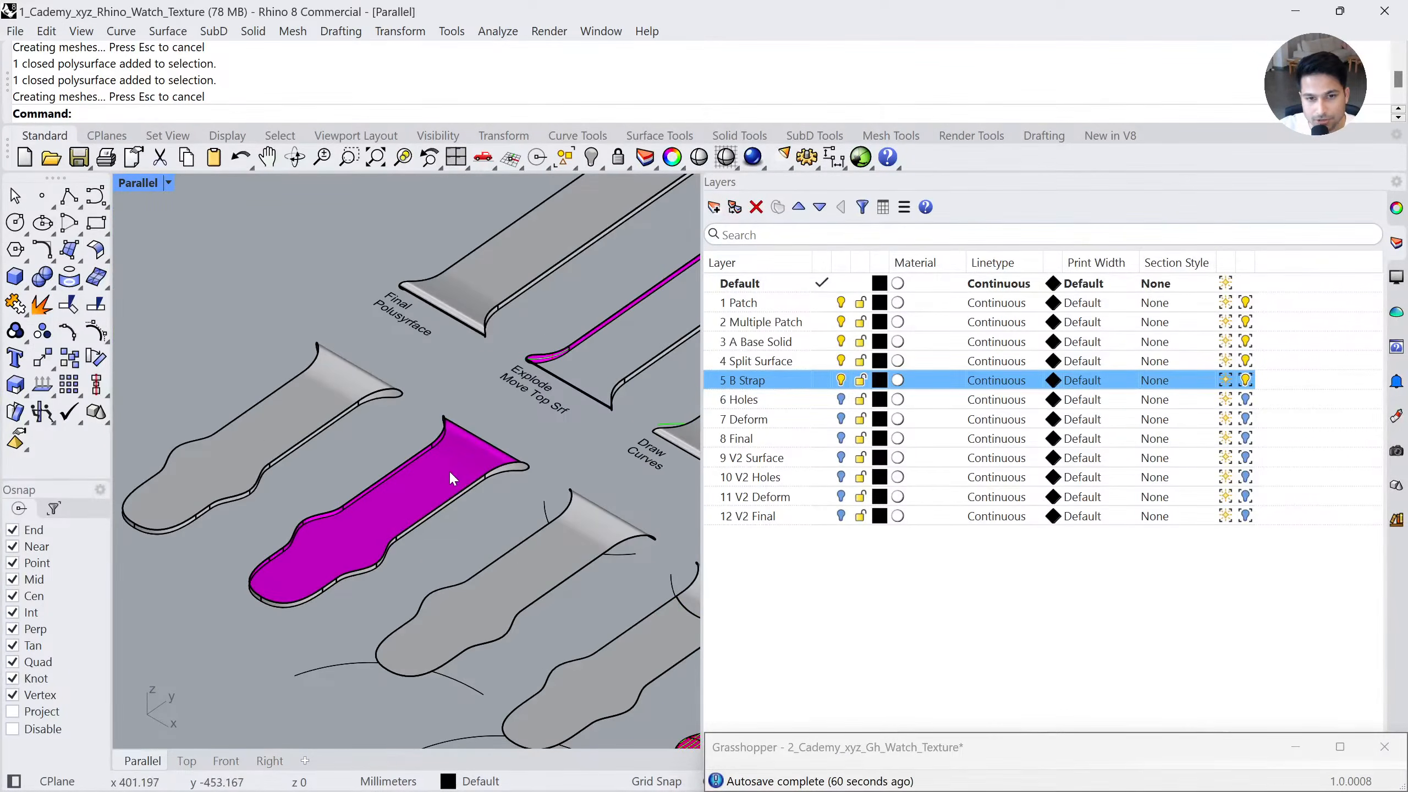
{"action": "left_click", "coordinate": [449, 470], "text": "ctrl+shift"}
{"action": "left_click", "coordinate": [592, 486]}
{"action": "right_click_drag", "start_coordinate": [628, 538], "coordinate": [459, 404], "text": "shift"}
{"action": "left_click", "coordinate": [503, 452]}
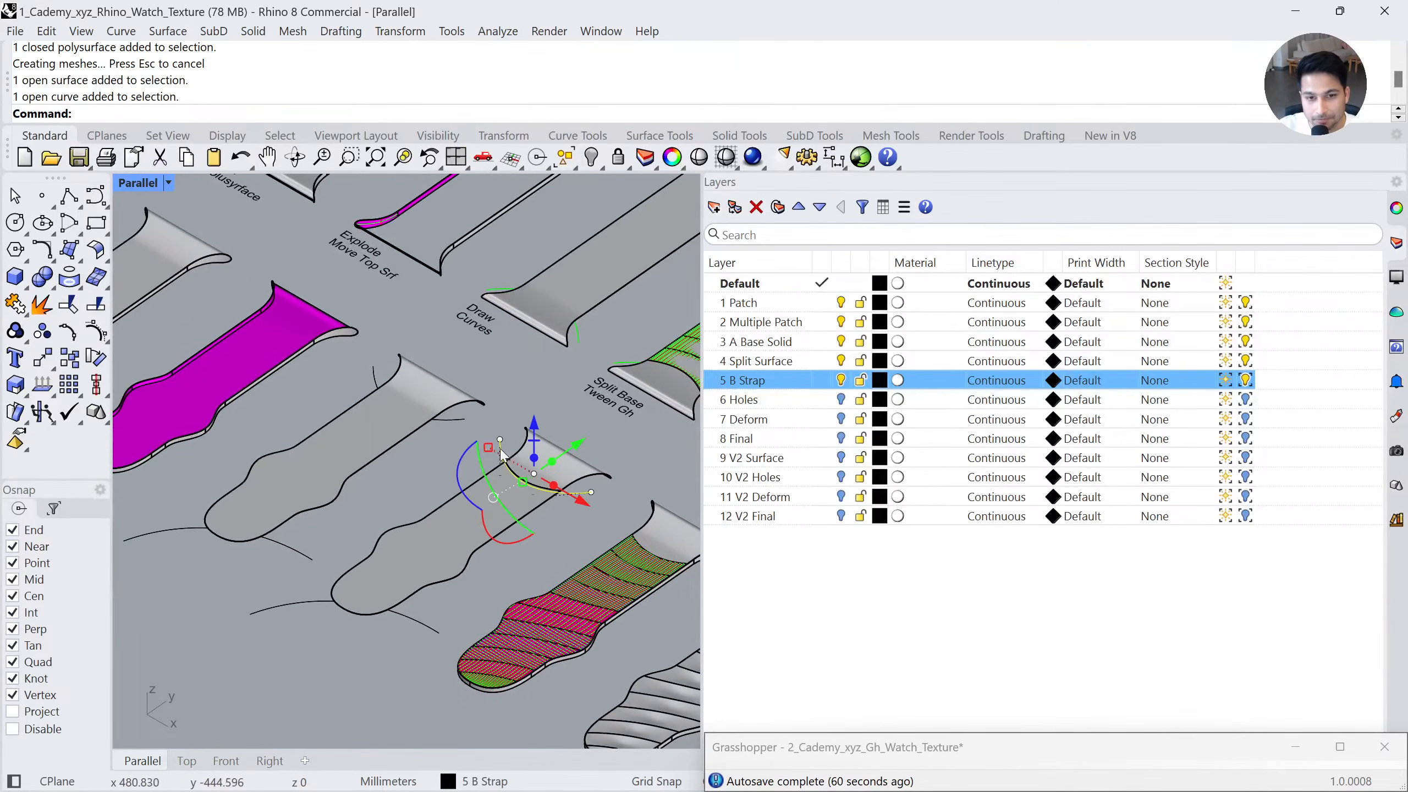
{"action": "left_click", "coordinate": [308, 607], "text": "shift"}
Bring the Grasshopper definition back into view and locate the Surface and Curve inputs of Split Base Tween Gh
{"action": "left_click_drag", "start_coordinate": [815, 734], "coordinate": [911, 3]}
{"action": "scroll", "coordinate": [1005, 455], "scroll_direction": "down", "scroll_amount": 2}
{"action": "right_click_drag", "start_coordinate": [1005, 456], "coordinate": [1319, 481]}
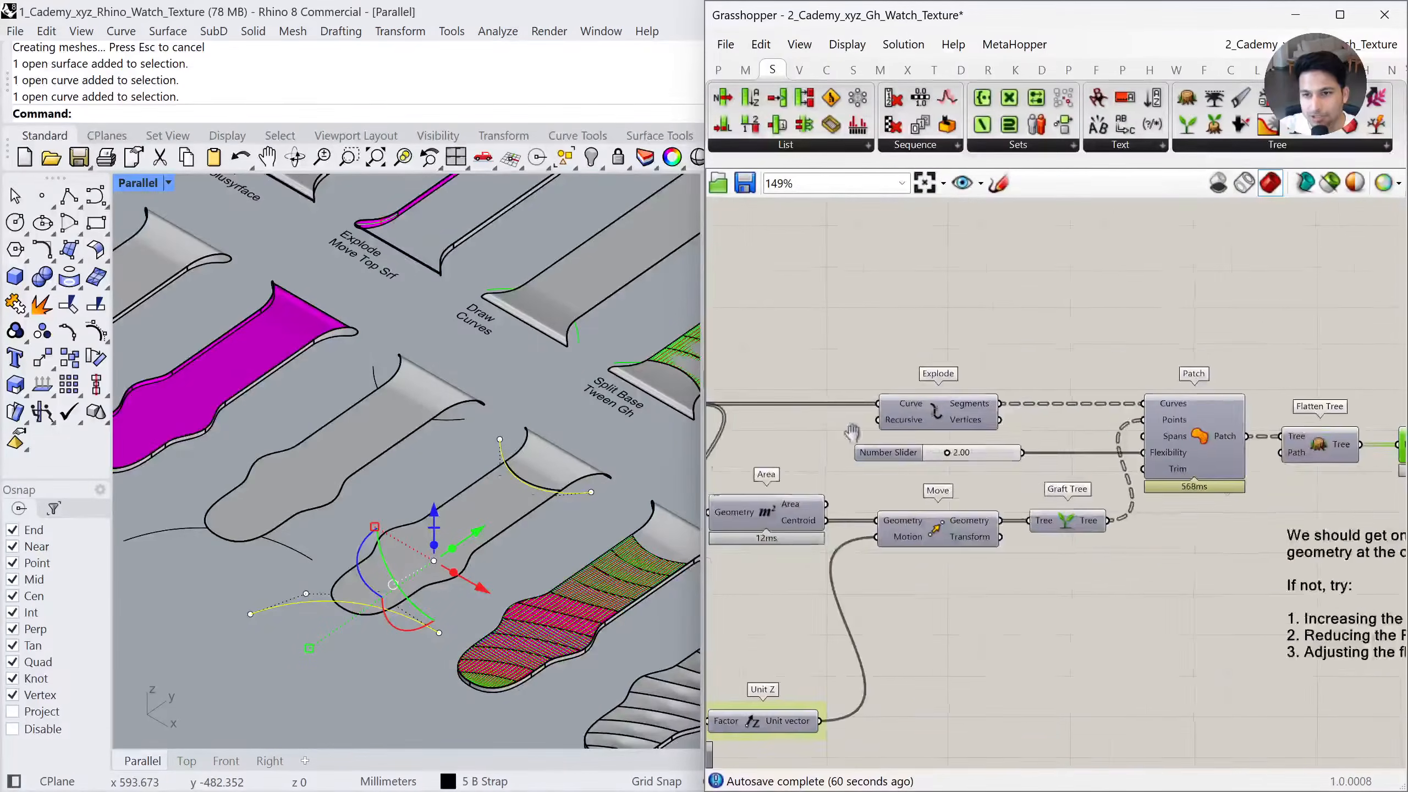
{"action": "right_click_drag", "start_coordinate": [787, 472], "coordinate": [1303, 453]}
{"action": "right_click_drag", "start_coordinate": [903, 436], "coordinate": [905, 404]}
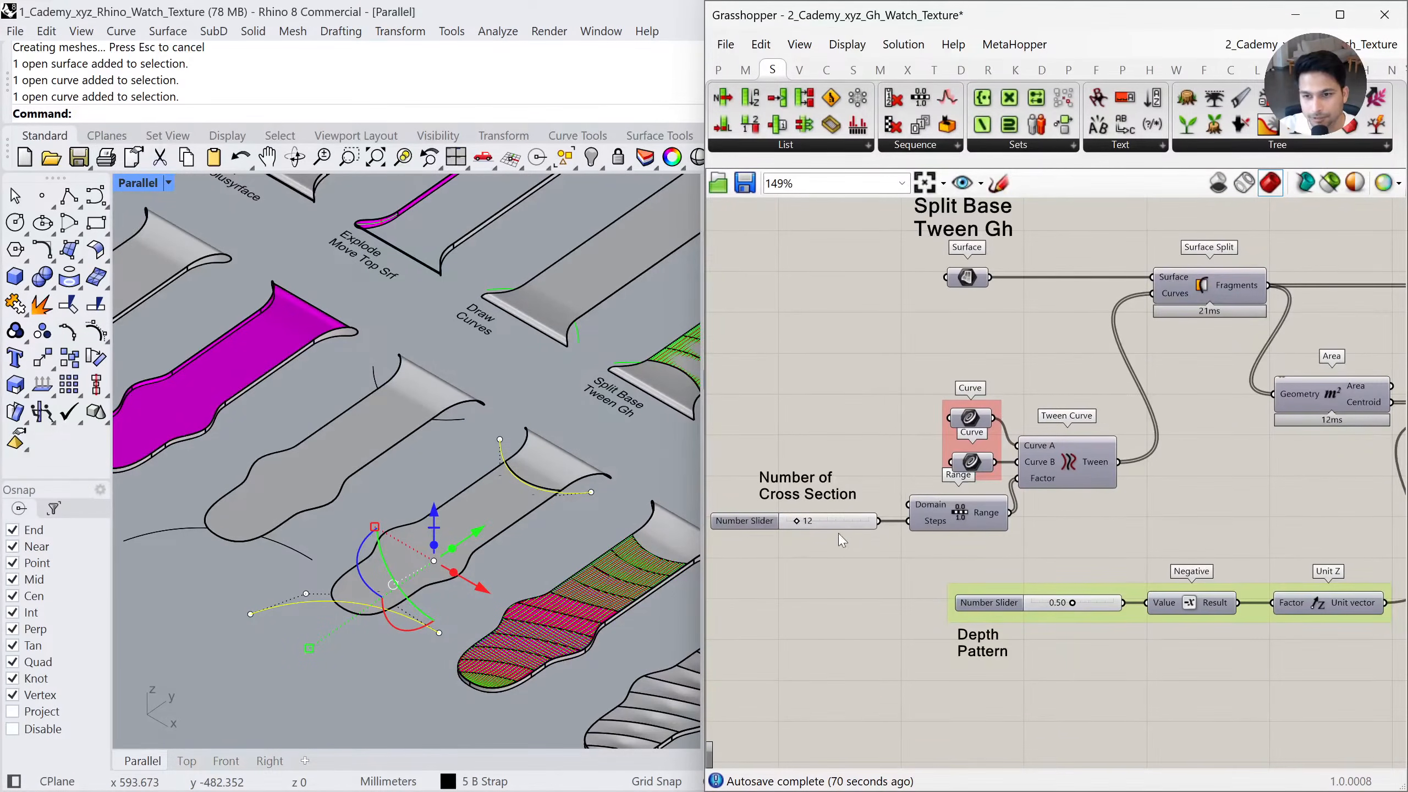
{"action": "scroll", "coordinate": [862, 525], "scroll_direction": "down", "scroll_amount": 1}
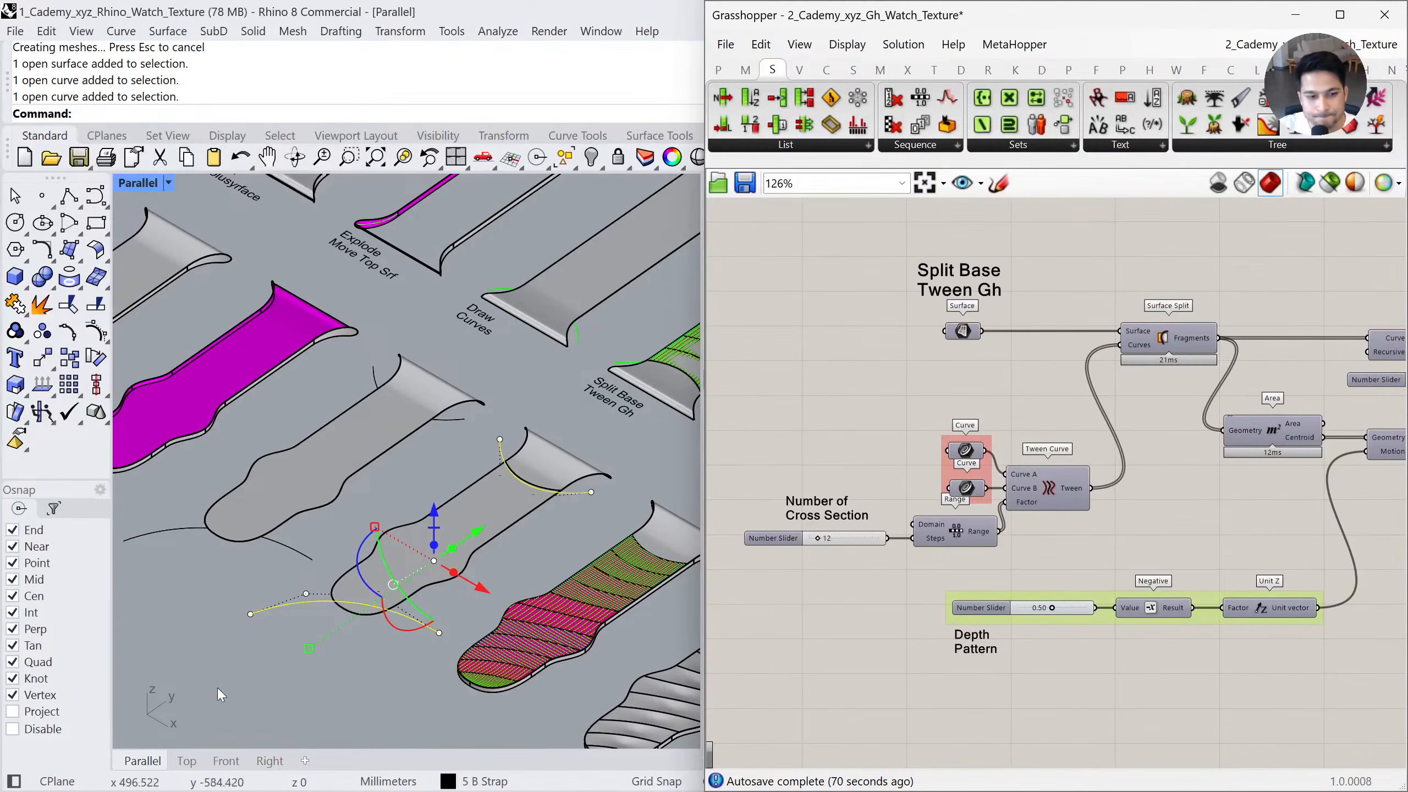
In the Top view, select the fourth B Strap stage's top surface and its upper and lower guide curves in turn, then deselect
{"action": "left_click", "coordinate": [187, 761]}
{"action": "scroll", "coordinate": [443, 488], "scroll_direction": "up", "scroll_amount": 4}
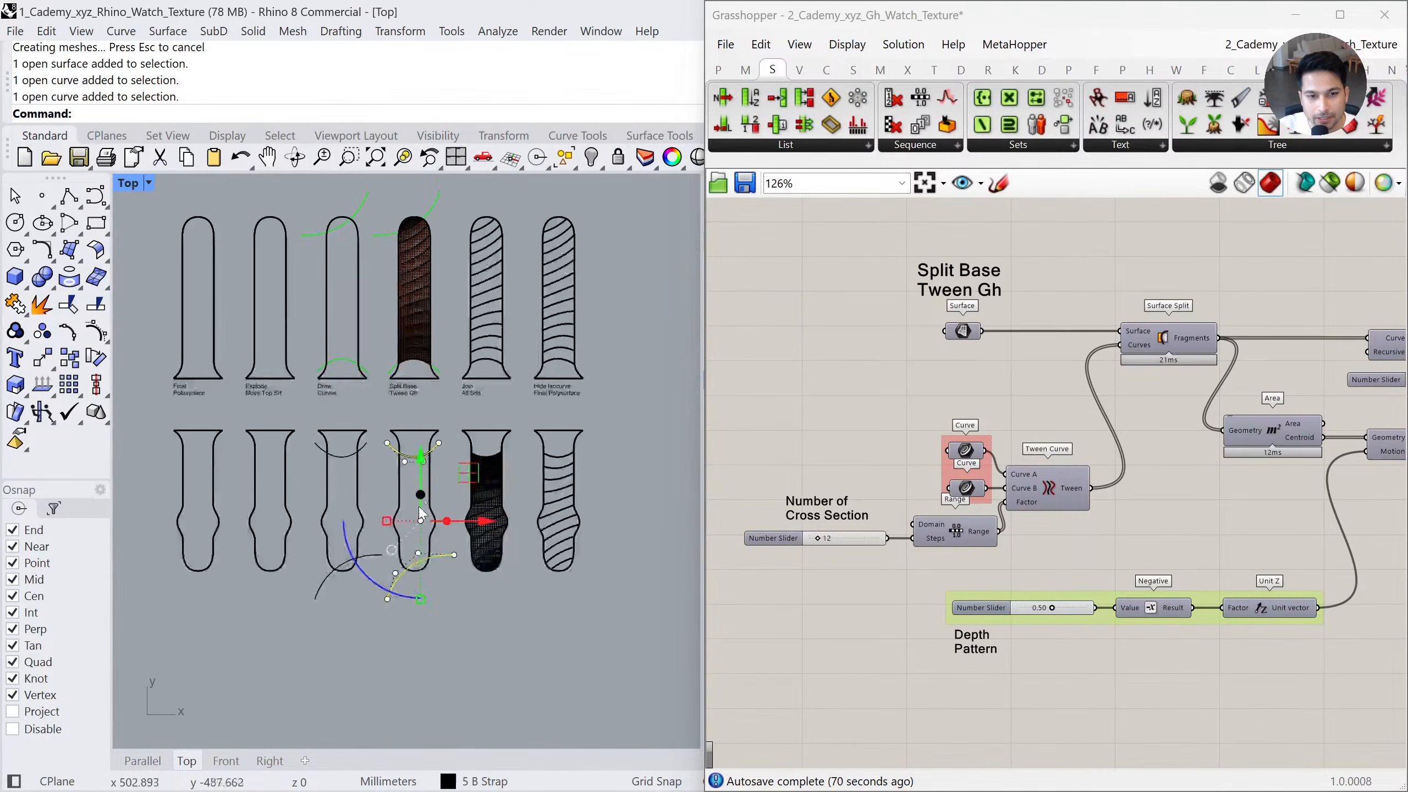
{"action": "left_click", "coordinate": [437, 451]}
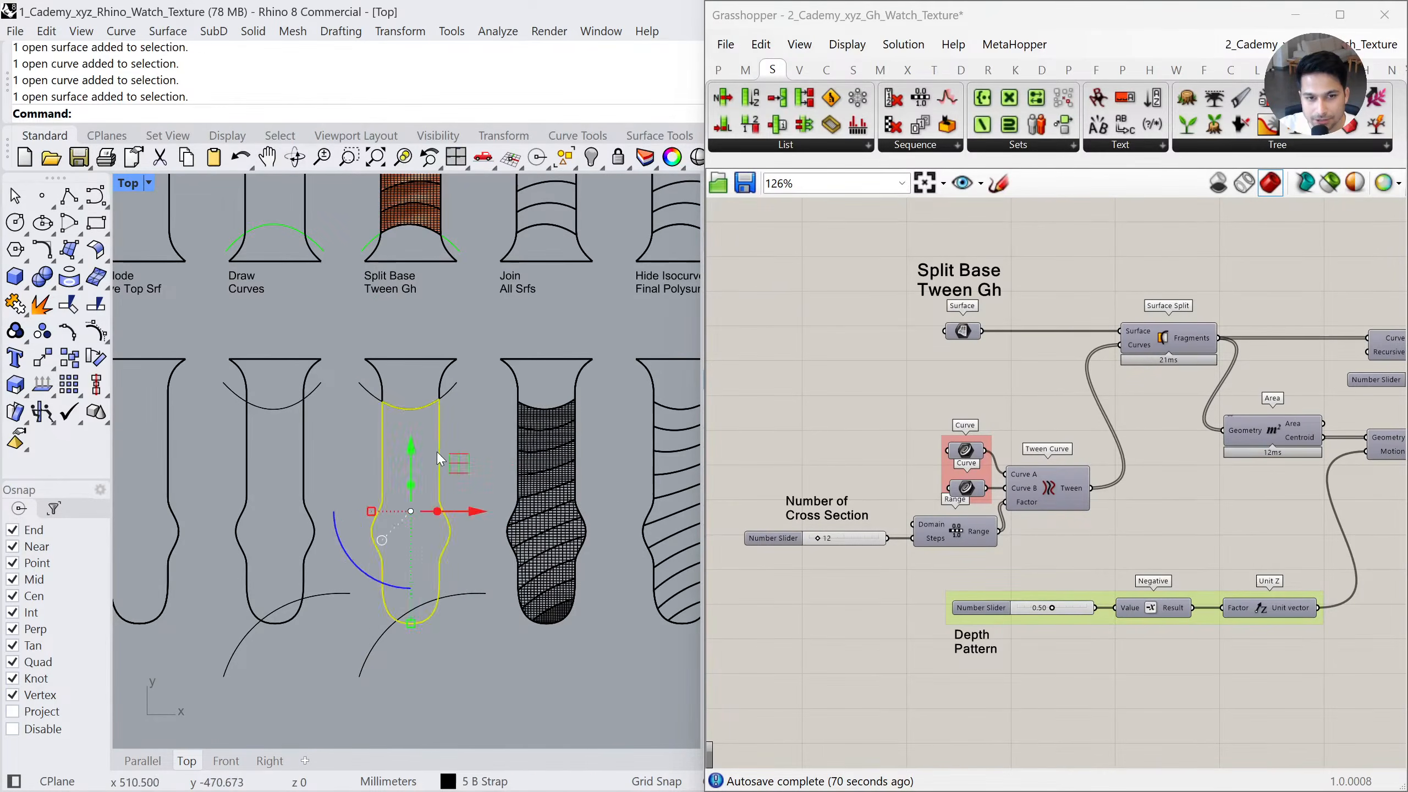
{"action": "left_click", "coordinate": [454, 388]}
{"action": "left_click", "coordinate": [468, 596]}
{"action": "left_click", "coordinate": [535, 678]}
{"action": "scroll", "coordinate": [976, 454], "scroll_direction": "up", "scroll_amount": 2}
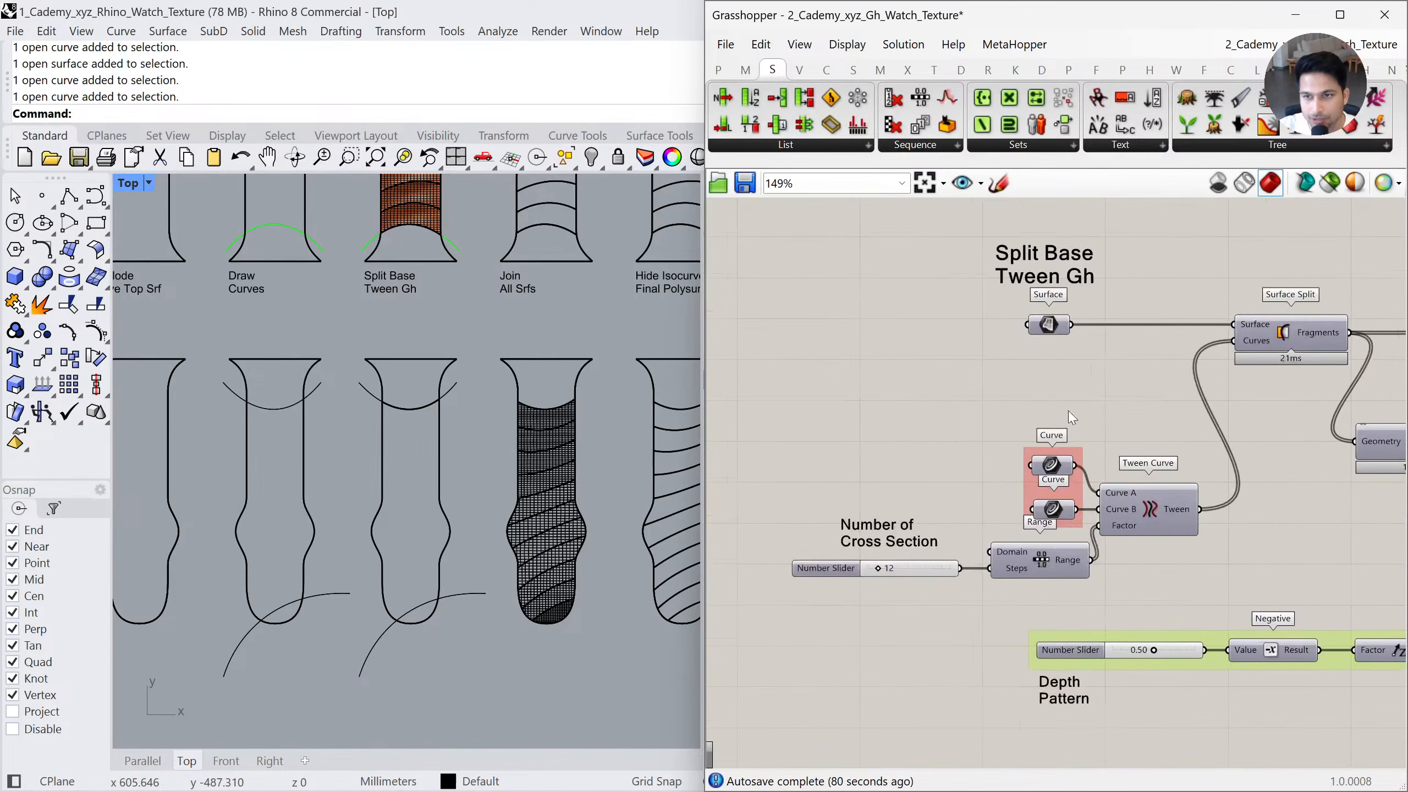
{"action": "left_click", "coordinate": [1056, 326]}
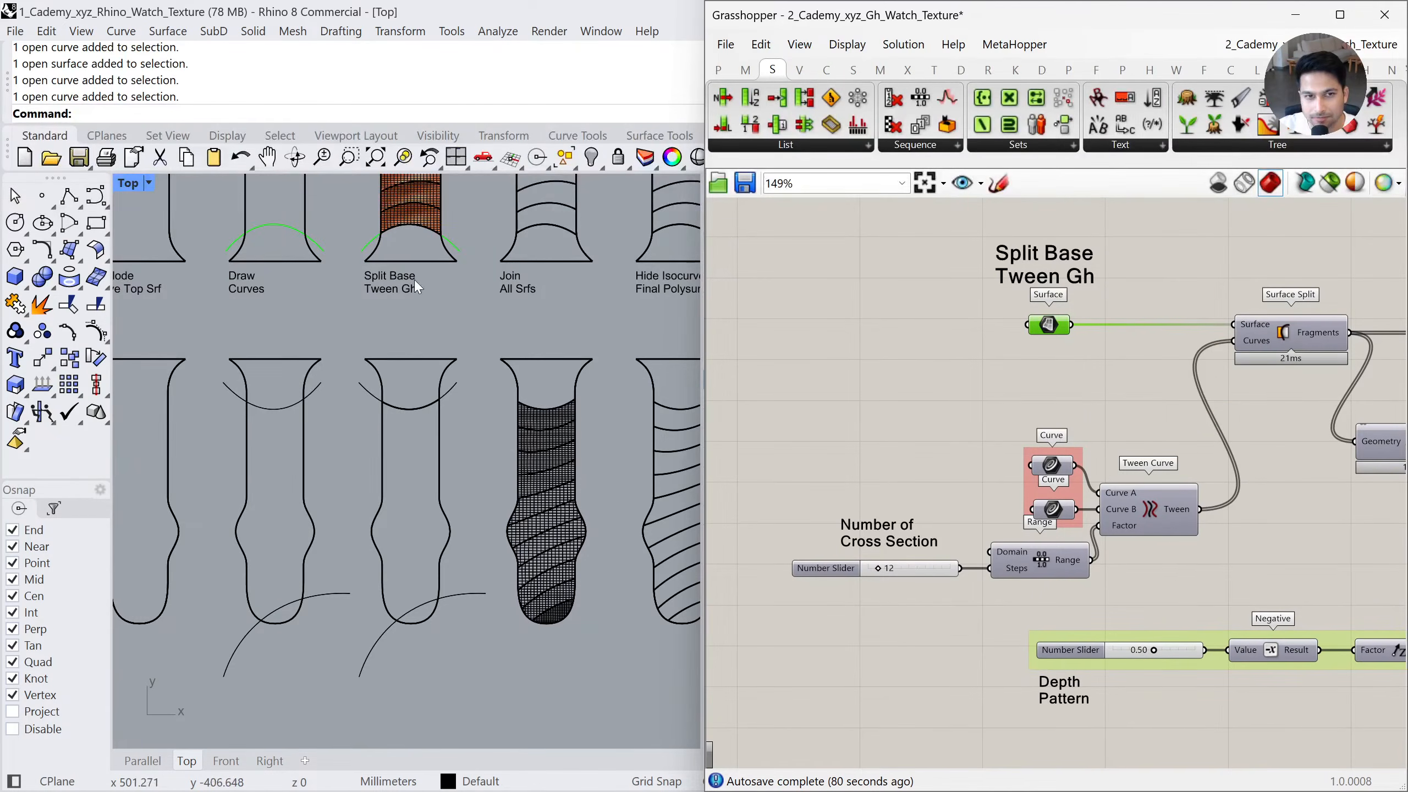
{"action": "right_click_drag", "start_coordinate": [427, 290], "coordinate": [434, 361]}
{"action": "key", "text": "ctrl+z"}
{"action": "key", "text": "ctrl+z"}
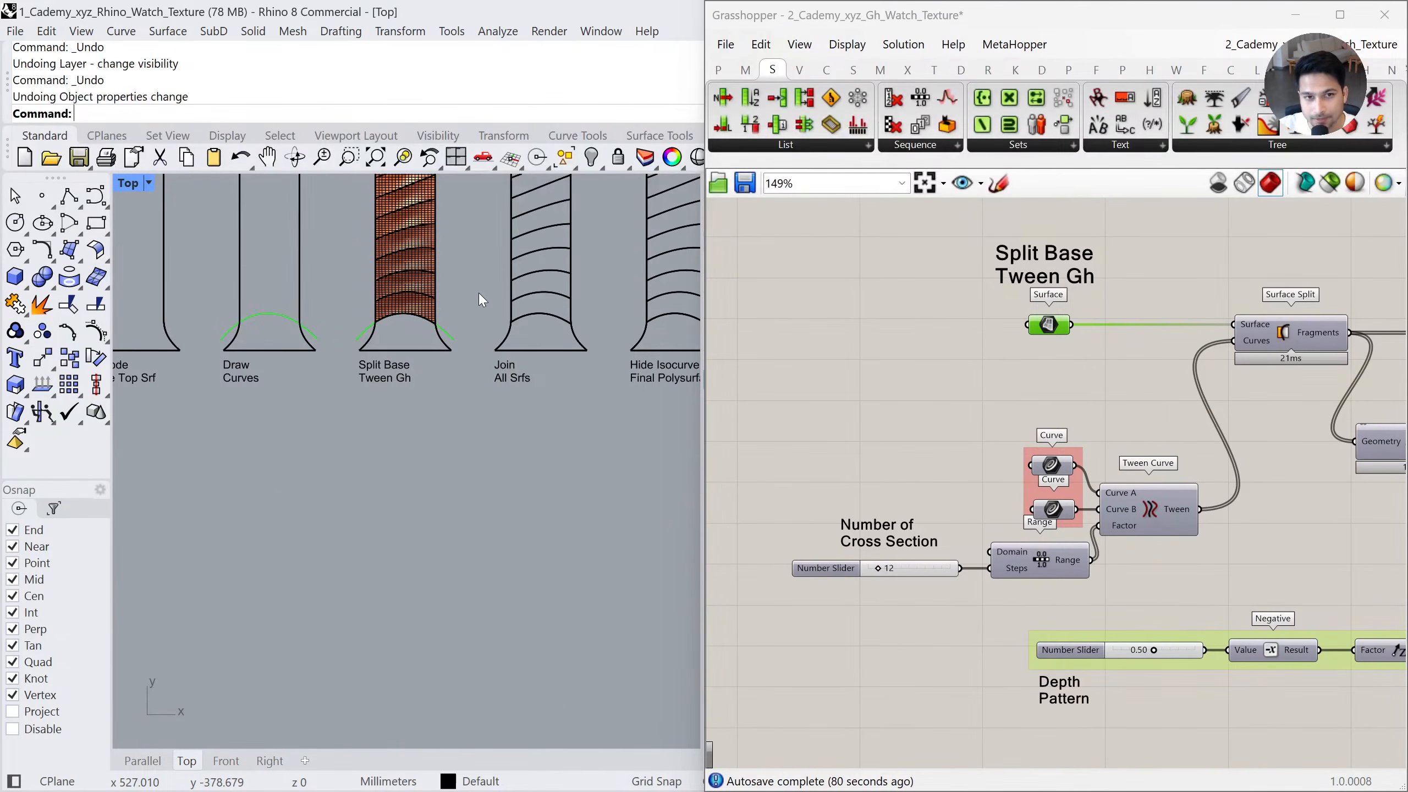
{"action": "key", "text": "ctrl+y"}
{"action": "key", "text": "ctrl+y"}
Delete the textured polysurface from the upper strap's Split Base Tween Gh stage and check the Grasshopper surface preview underneath
{"action": "left_click", "coordinate": [408, 269]}
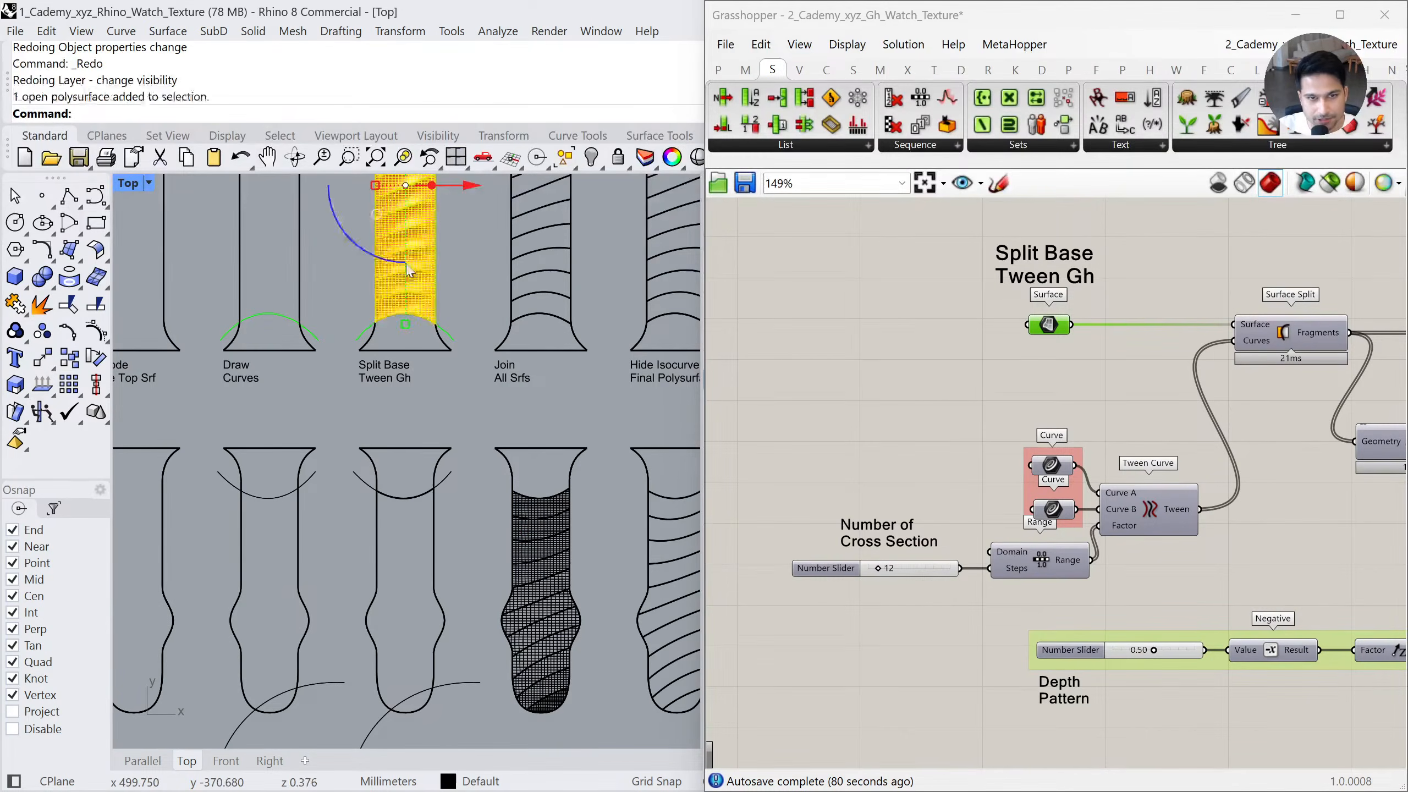
{"action": "key", "text": "Delete"}
{"action": "left_click", "coordinate": [410, 266]}
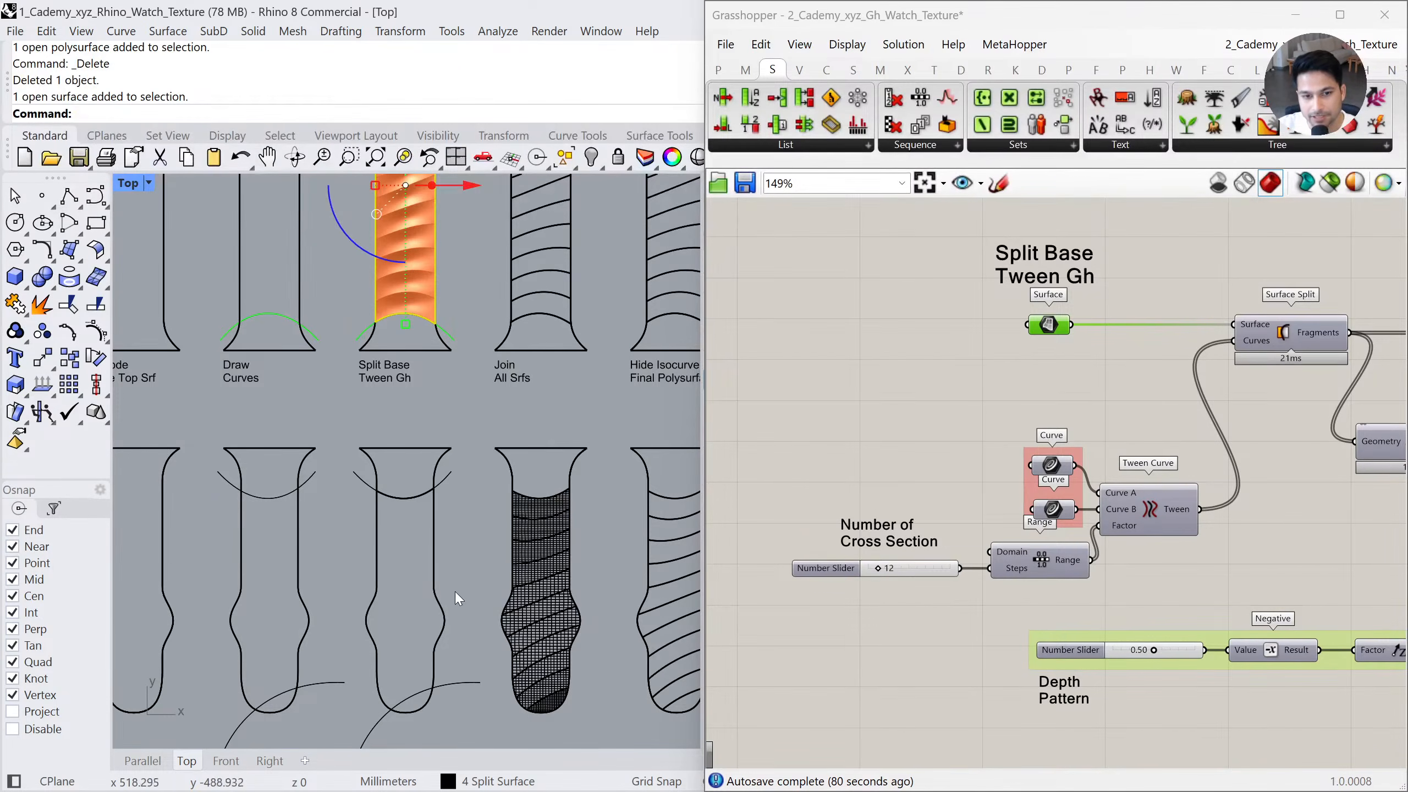
Clear the Grasshopper Surface input's values and reference the top surface of the lower strap's Split Base Tween Gh stage in it
{"action": "left_click", "coordinate": [419, 583]}
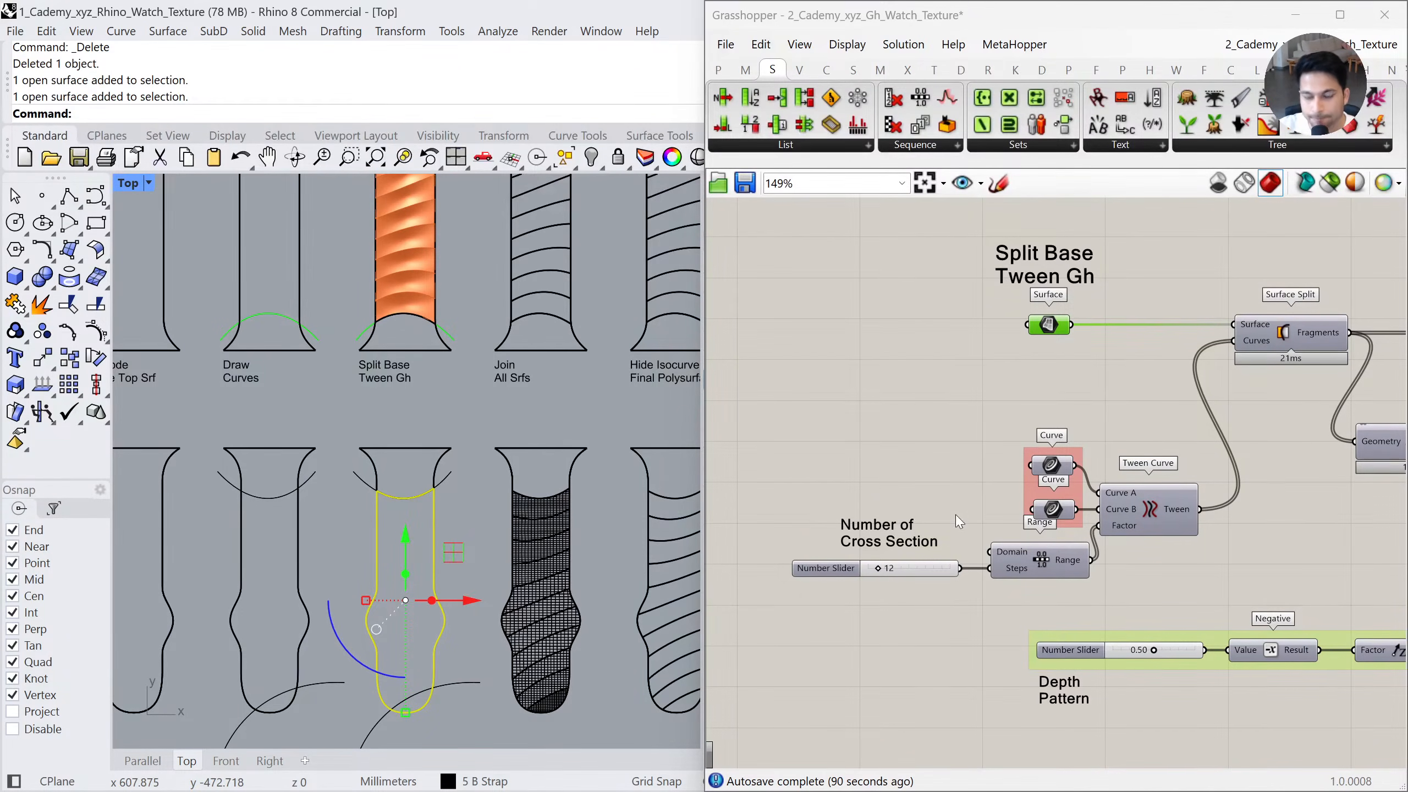
{"action": "right_click", "coordinate": [1049, 333]}
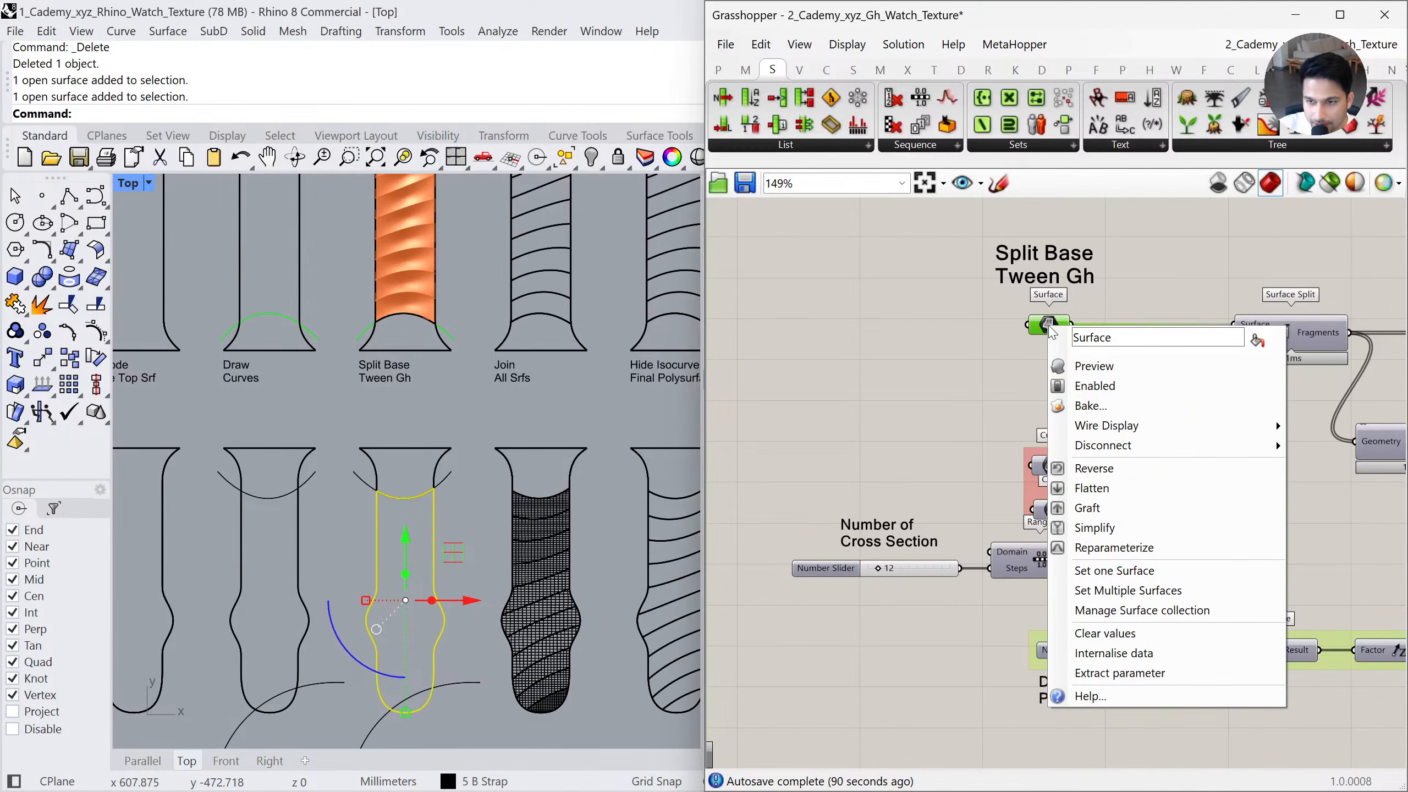
{"action": "left_click", "coordinate": [1101, 634]}
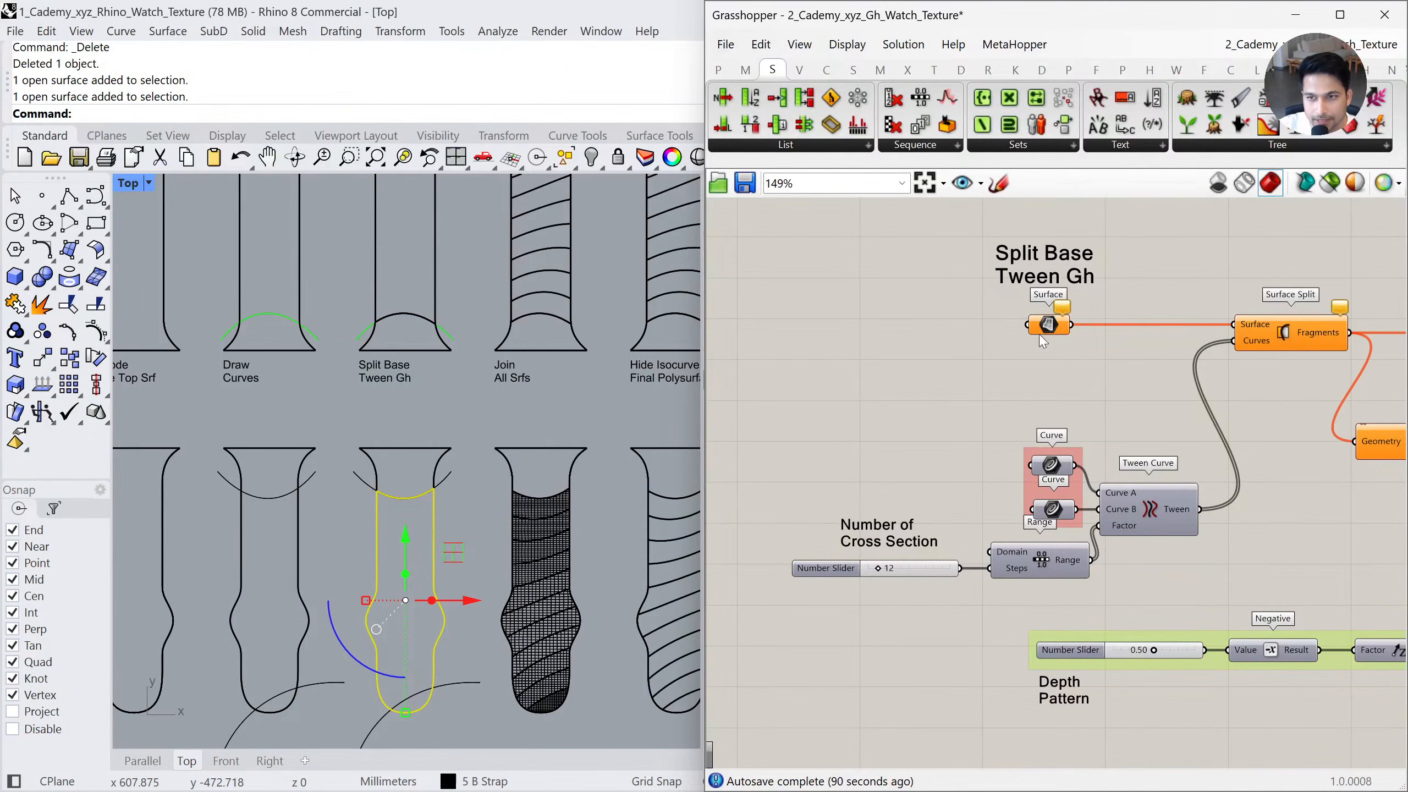
{"action": "left_click", "coordinate": [470, 520]}
{"action": "left_click", "coordinate": [435, 532]}
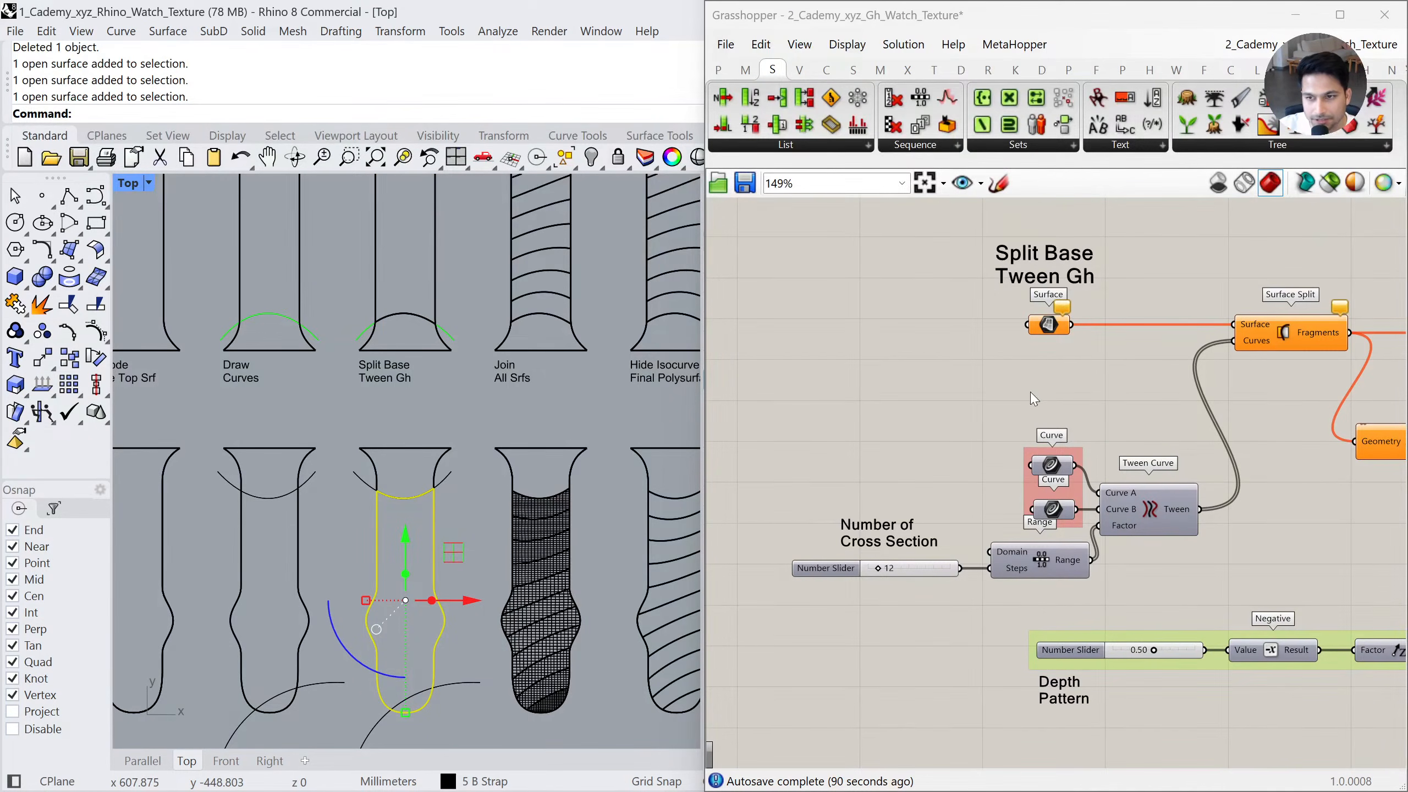
{"action": "right_click", "coordinate": [1050, 327]}
{"action": "left_click", "coordinate": [1115, 594]}
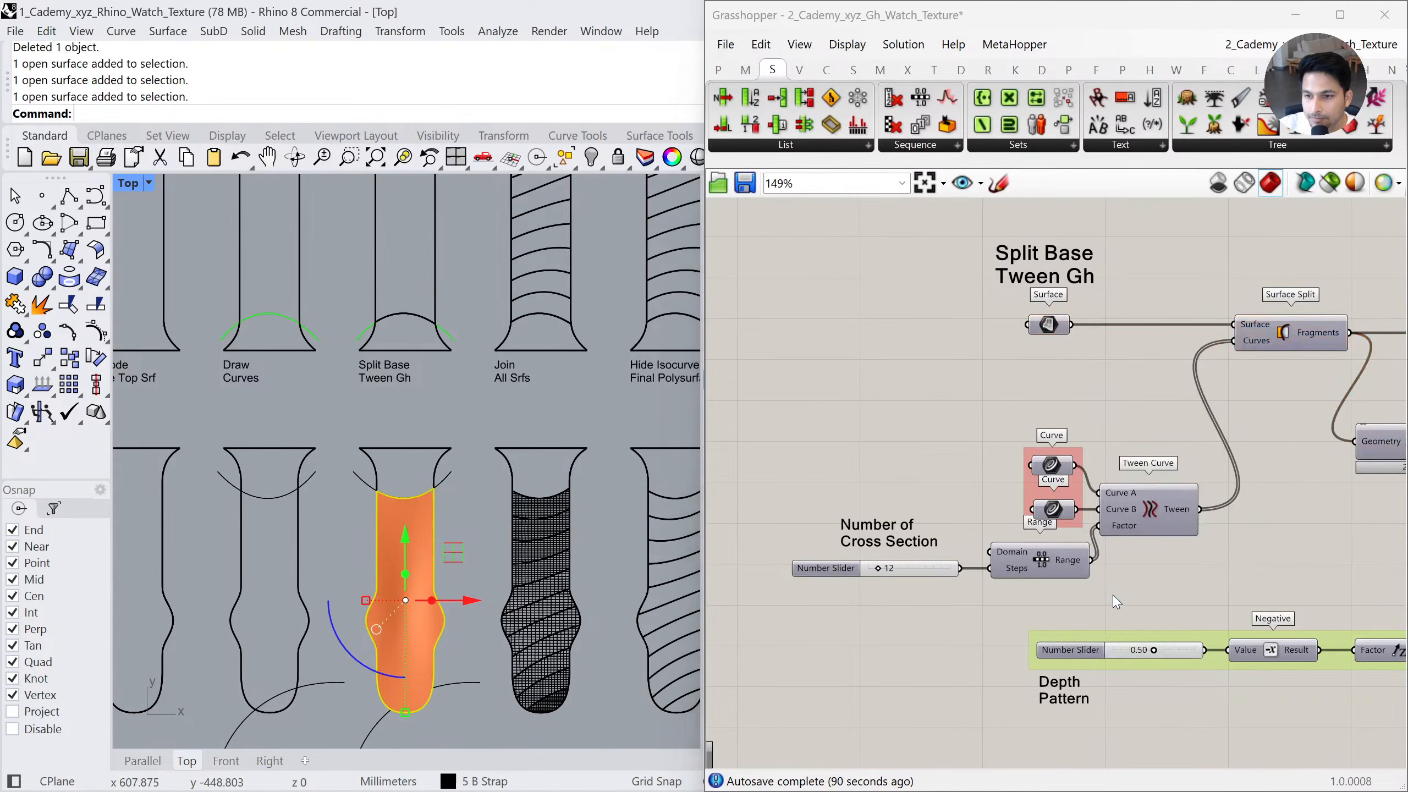
{"action": "left_click", "coordinate": [468, 395]}
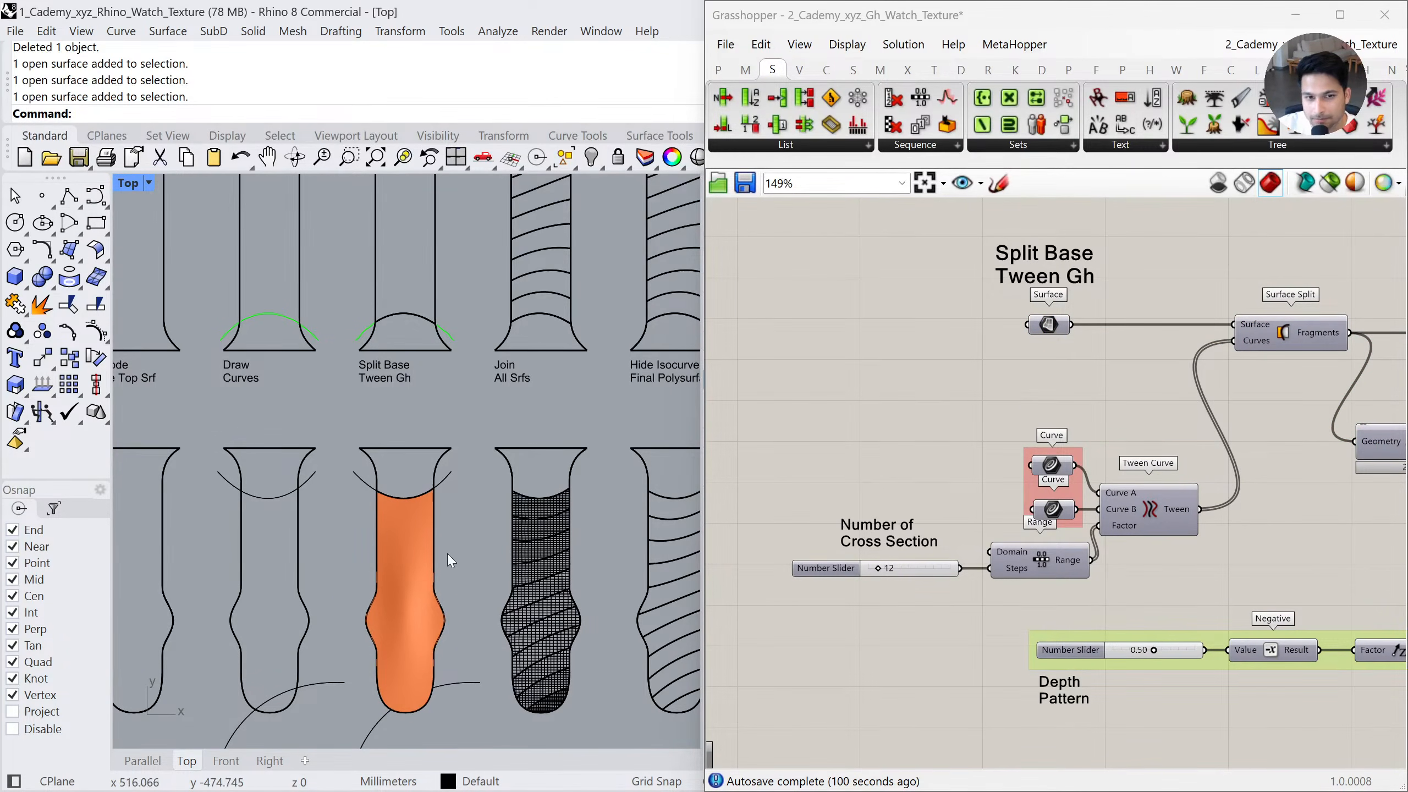
Highlight both Grasshopper Curve inputs and examine which guide curves they still reference on the upper strap
{"action": "right_click_drag", "start_coordinate": [467, 539], "coordinate": [464, 513]}
{"action": "left_click", "coordinate": [1060, 471]}
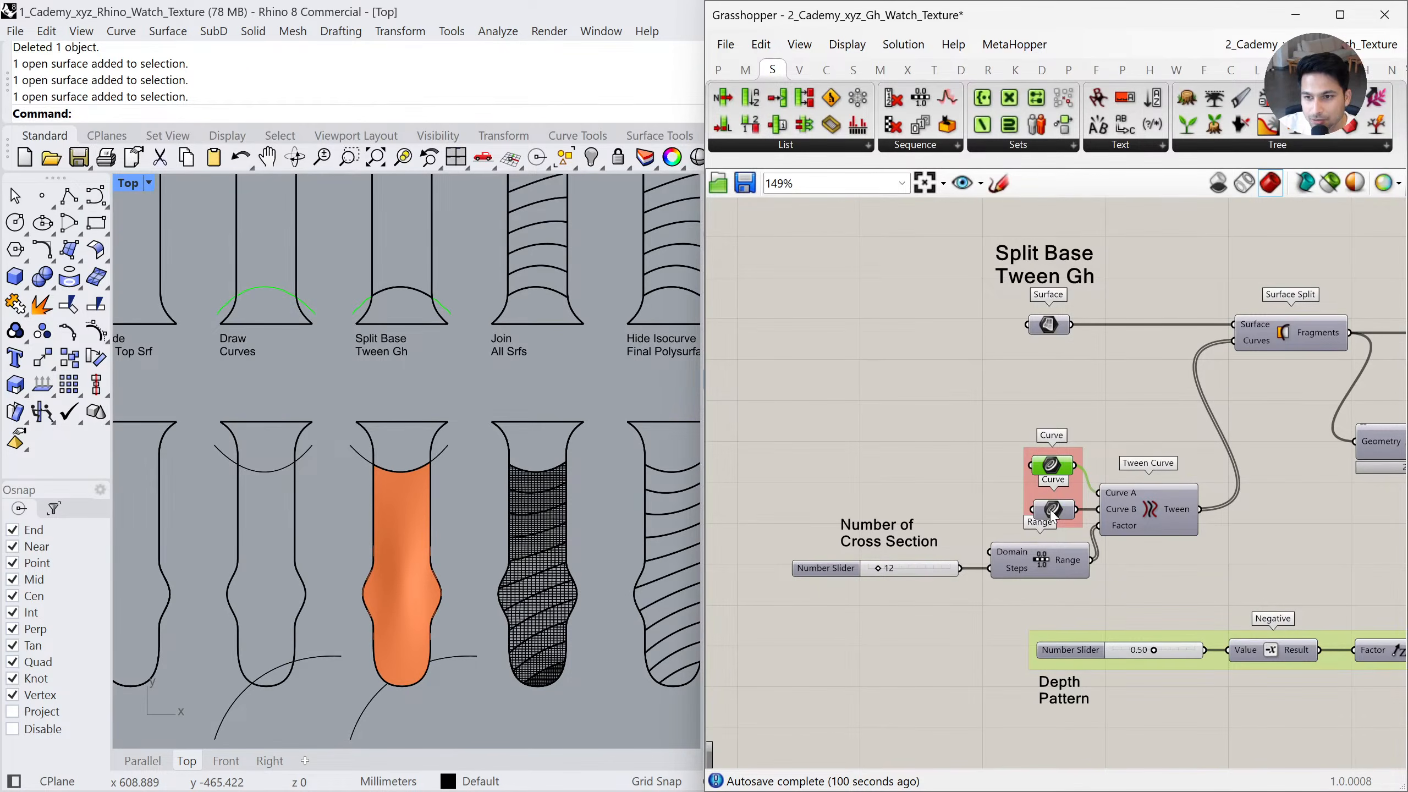
{"action": "left_click", "coordinate": [1051, 513], "text": "shift"}
{"action": "scroll", "coordinate": [445, 516], "scroll_direction": "down", "scroll_amount": 2}
{"action": "right_click_drag", "start_coordinate": [453, 444], "coordinate": [449, 552]}
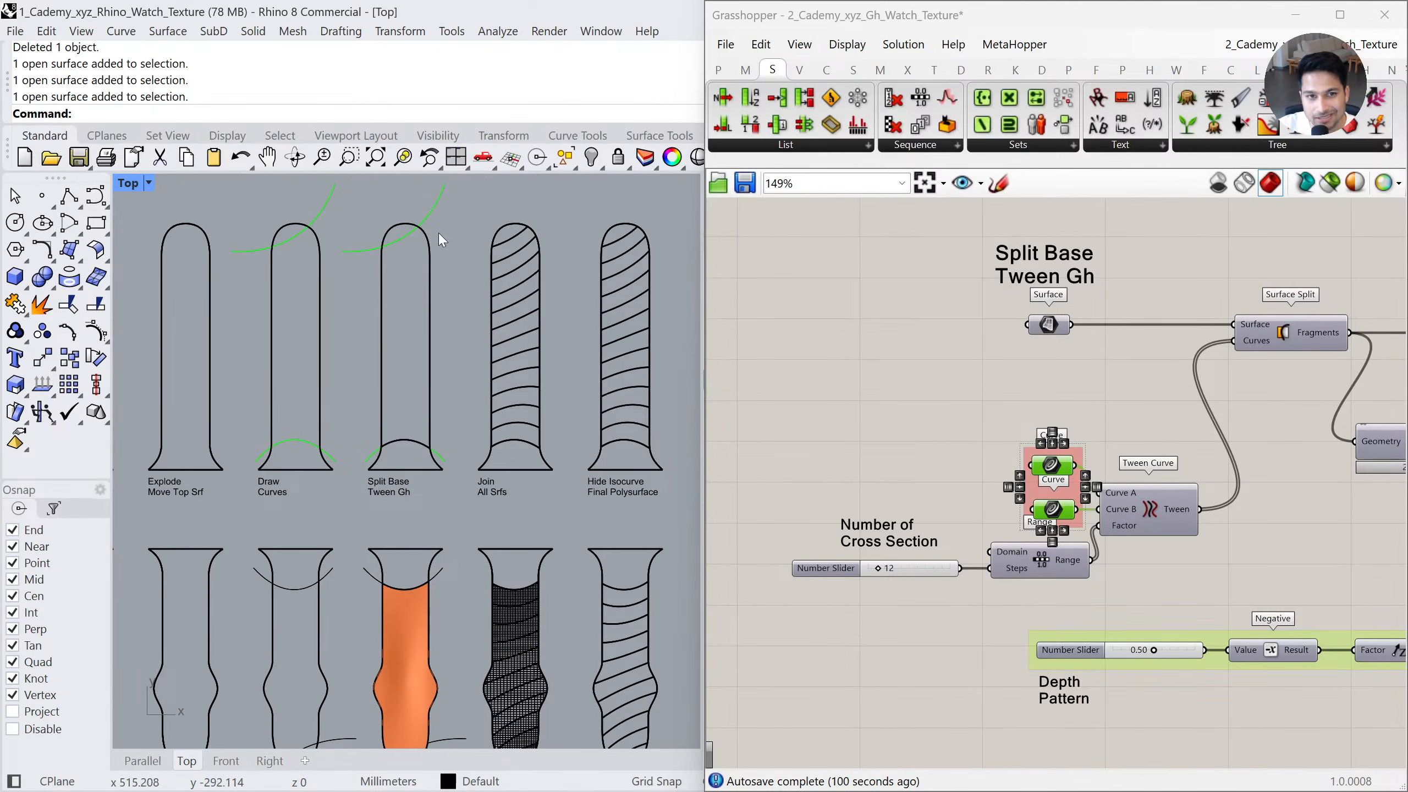
Switch the Tween Curve component's preview on and off again to compare the curves between the two guides
{"action": "left_click", "coordinate": [1163, 525]}
{"action": "middle_click", "coordinate": [1113, 492]}
{"action": "left_click", "coordinate": [1150, 455]}
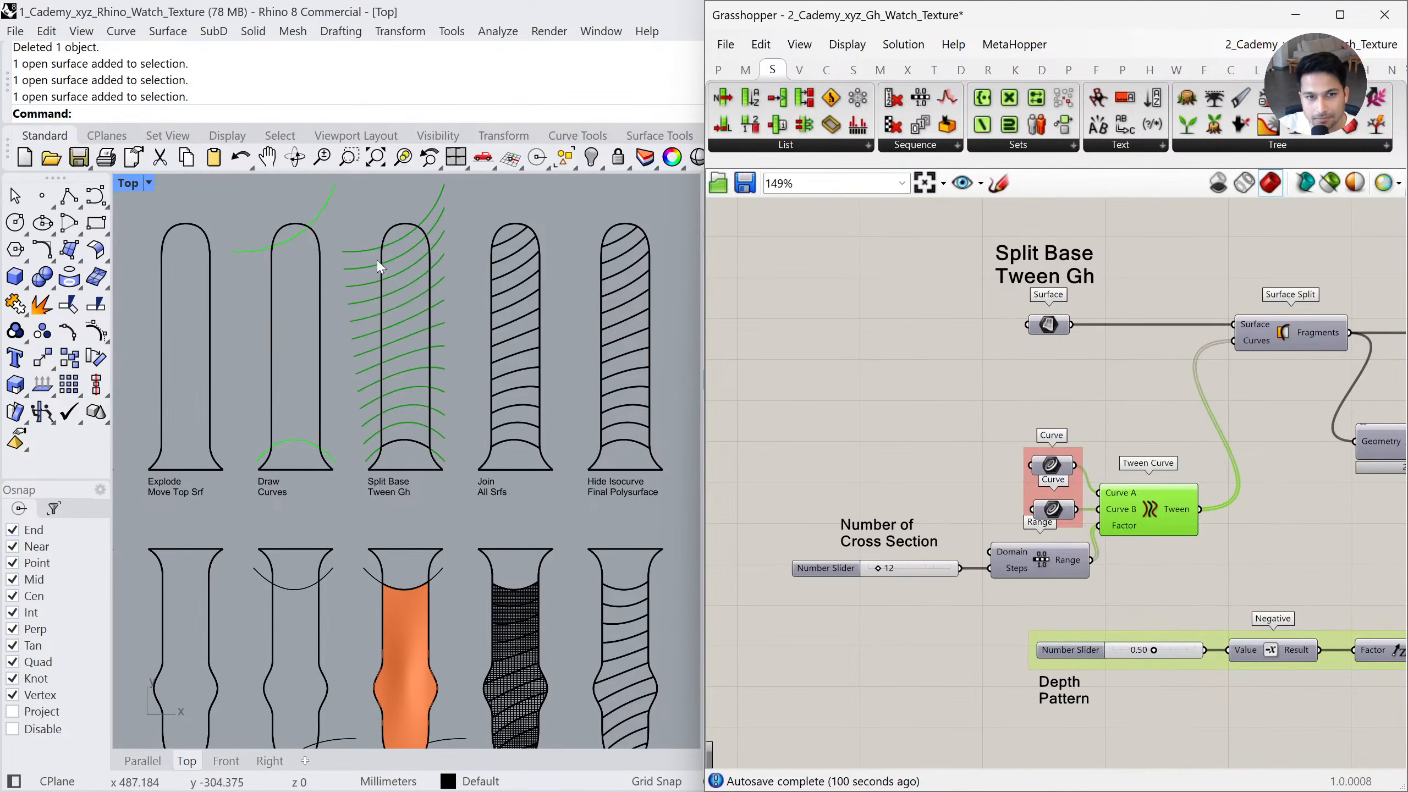
{"action": "middle_click", "coordinate": [1122, 521]}
{"action": "left_click", "coordinate": [1084, 481]}
{"action": "left_click", "coordinate": [1092, 397]}
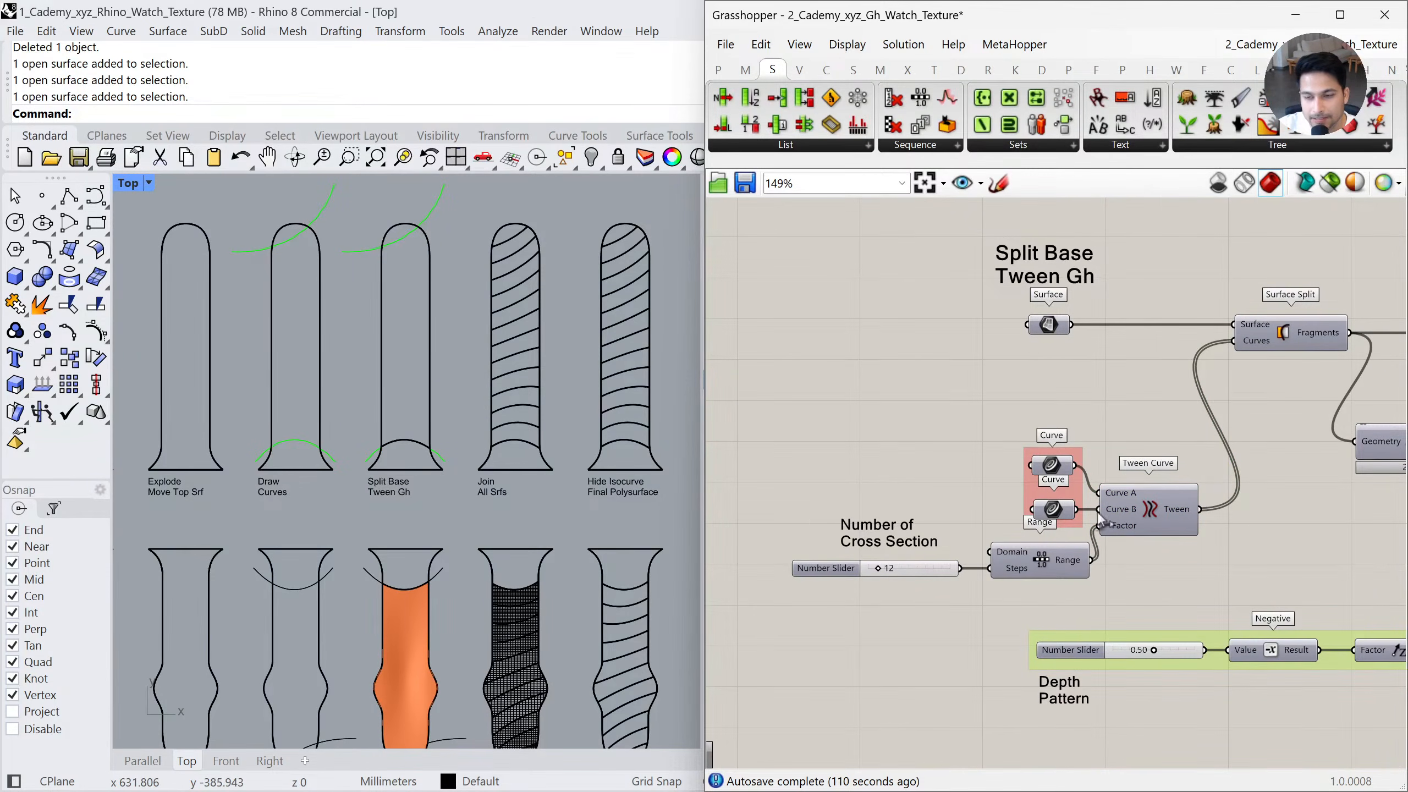
Enable the Tween Curve component's preview and return to the lower strap in the Top view
{"action": "left_click", "coordinate": [1170, 510]}
{"action": "middle_click", "coordinate": [1144, 491]}
{"action": "left_click", "coordinate": [1179, 456]}
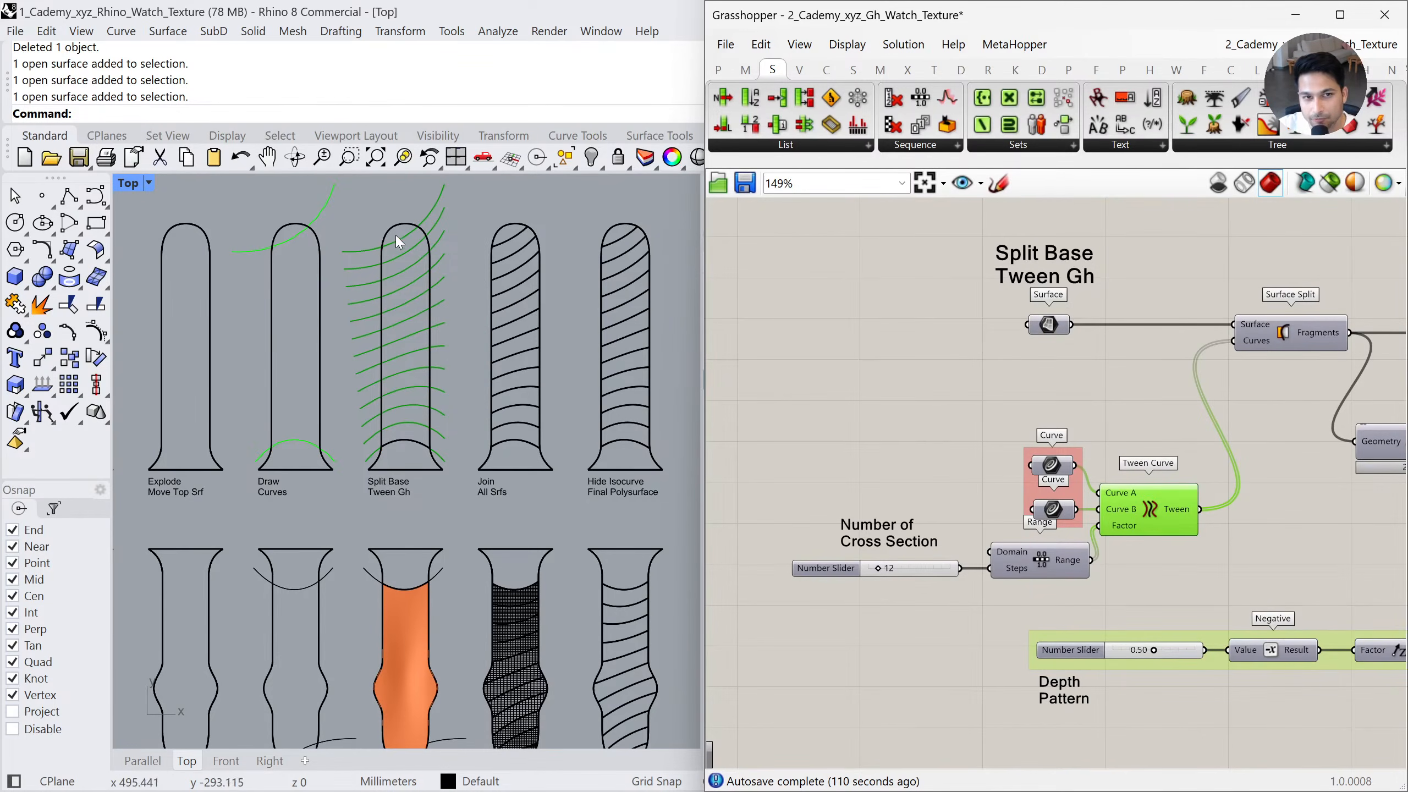
{"action": "right_click_drag", "start_coordinate": [427, 487], "coordinate": [467, 321]}
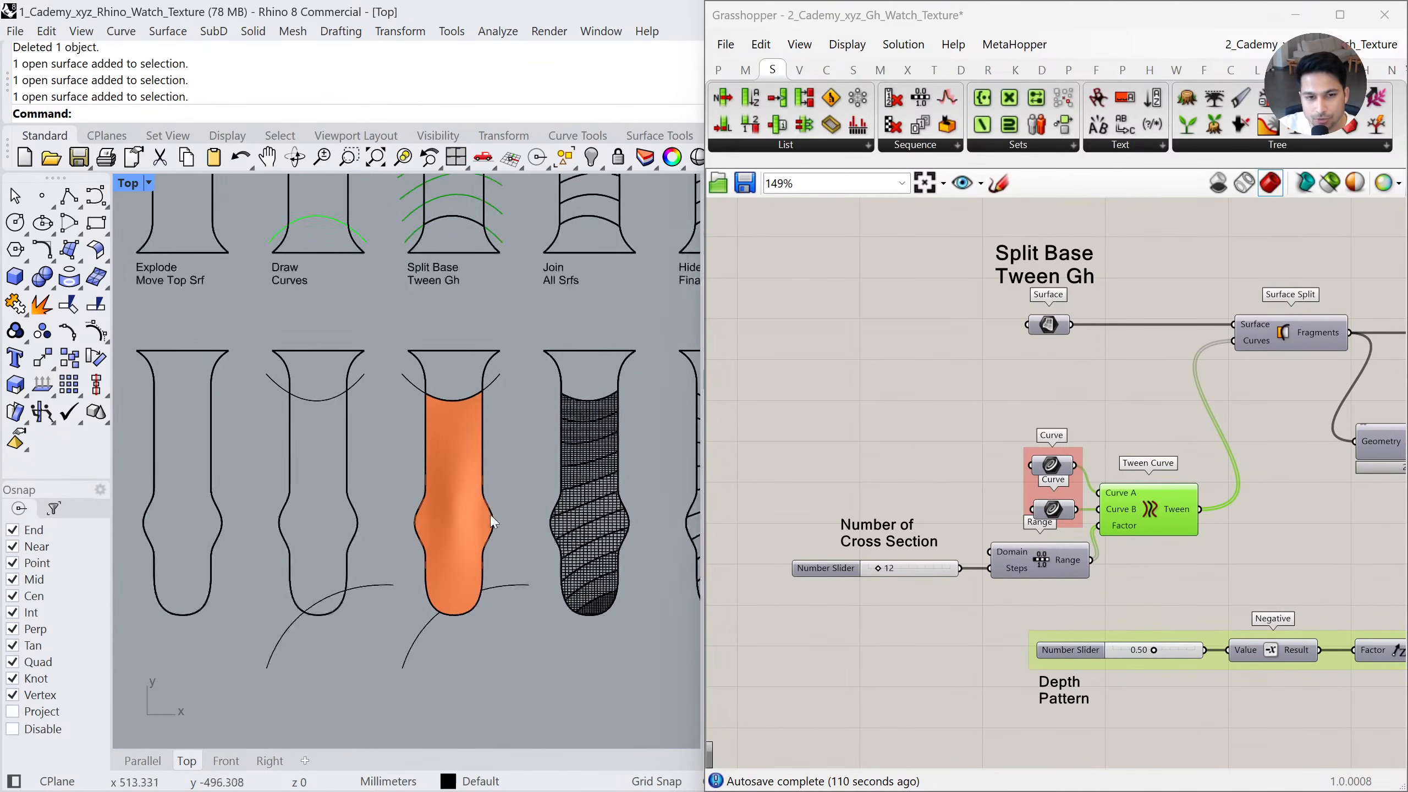
Reference the lower strap's bottom guide curve in the first Curve input and its top guide curve in the second
{"action": "left_click", "coordinate": [1051, 467]}
{"action": "right_click", "coordinate": [1051, 467]}
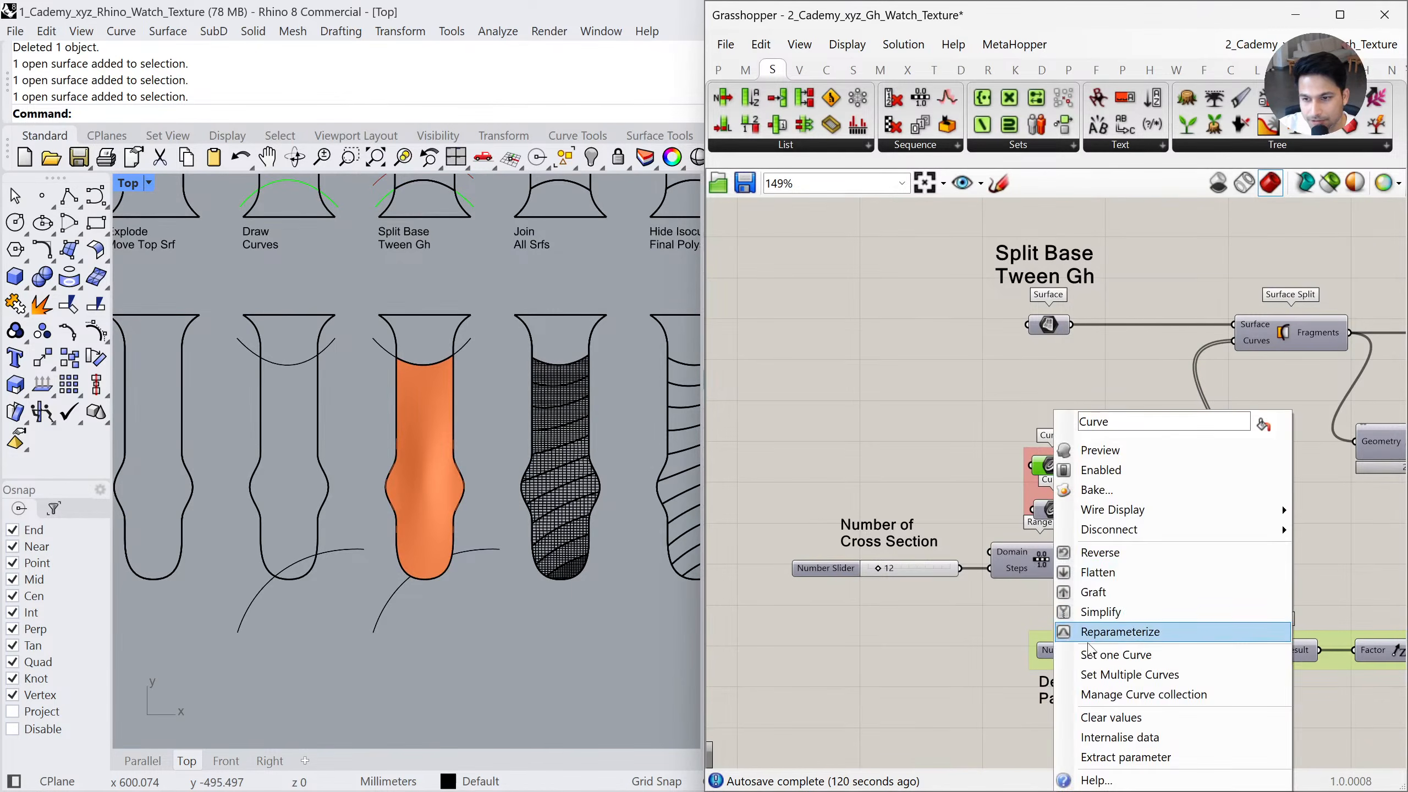
{"action": "left_click", "coordinate": [1116, 654]}
{"action": "left_click", "coordinate": [497, 550]}
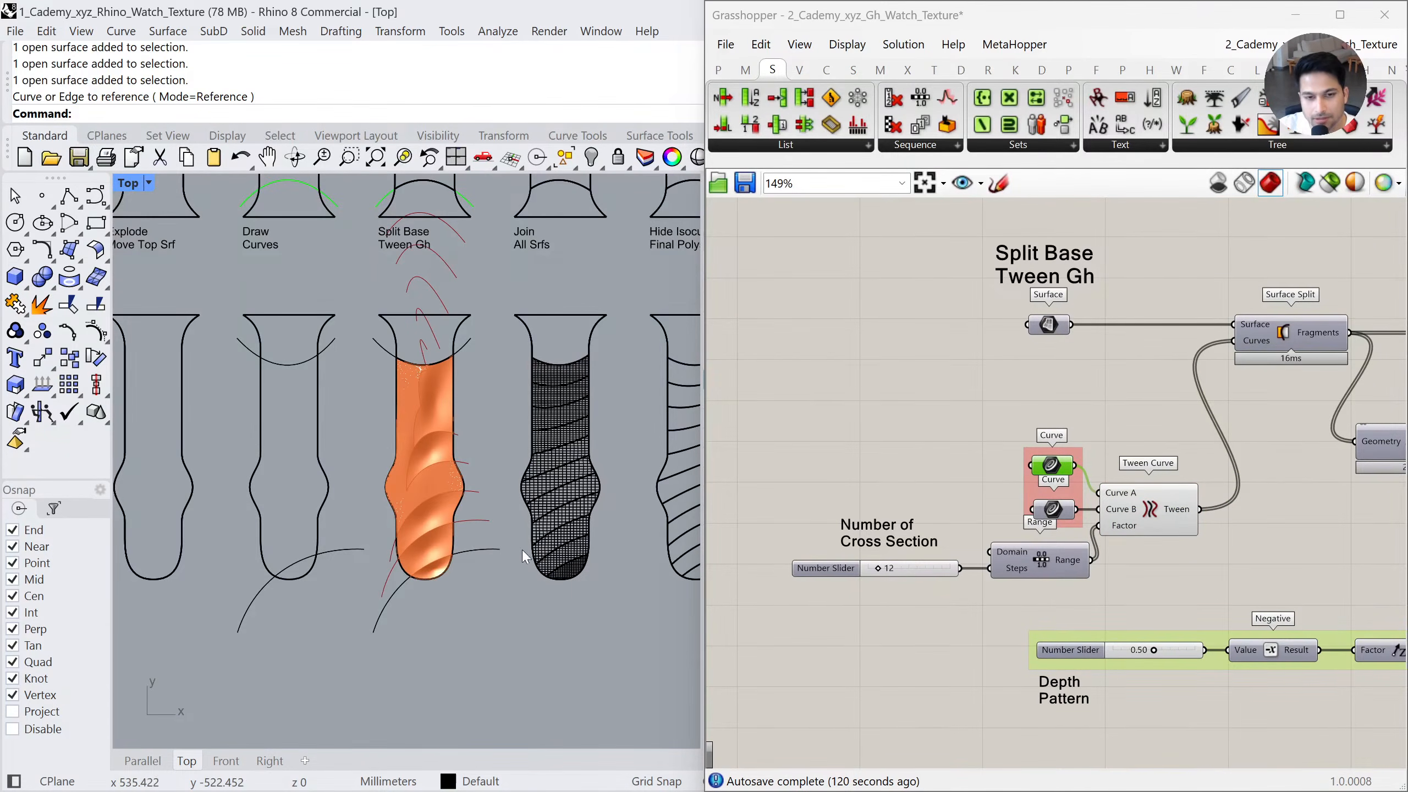
{"action": "right_click", "coordinate": [1051, 523]}
{"action": "left_click", "coordinate": [1113, 654]}
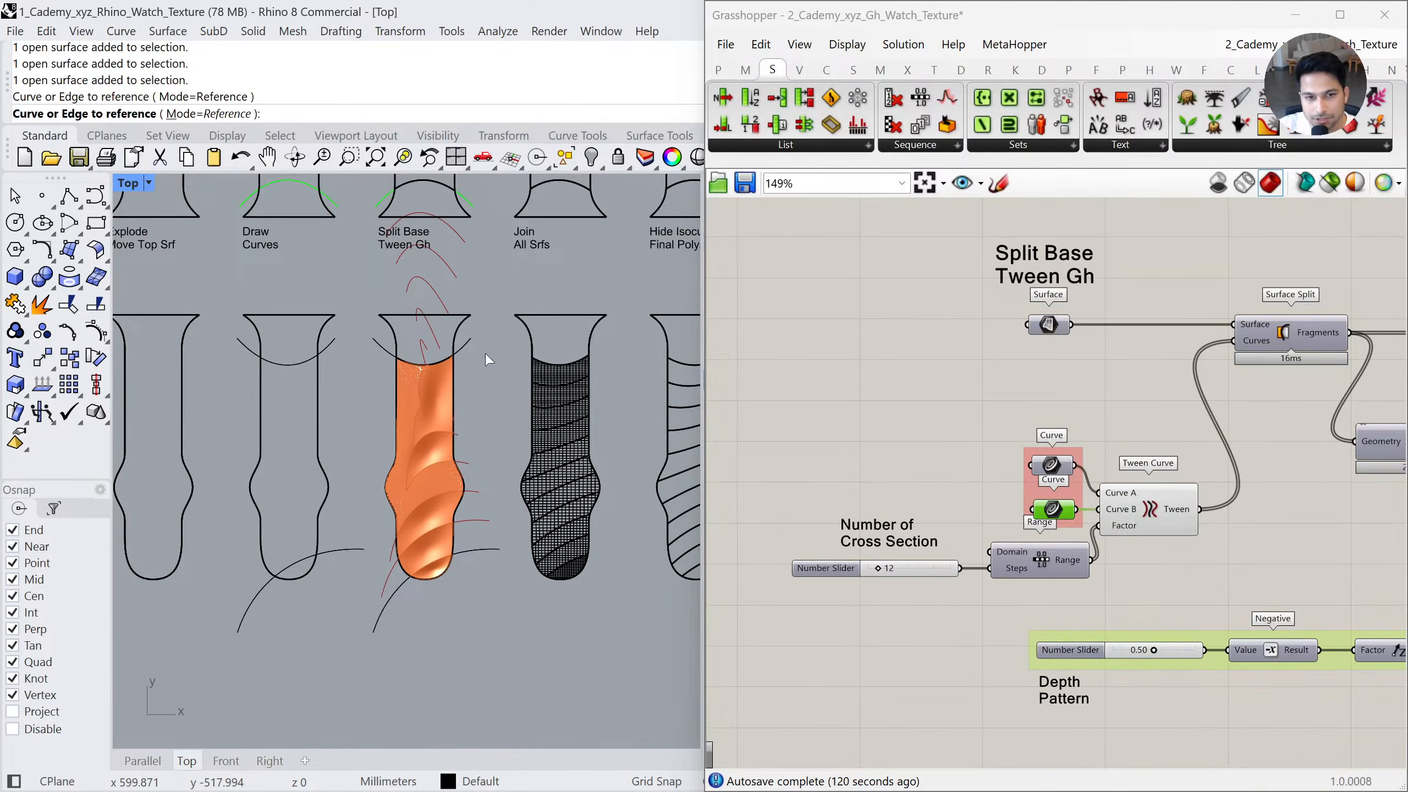
{"action": "left_click", "coordinate": [468, 348]}
{"action": "scroll", "coordinate": [466, 462], "scroll_direction": "up", "scroll_amount": 3}
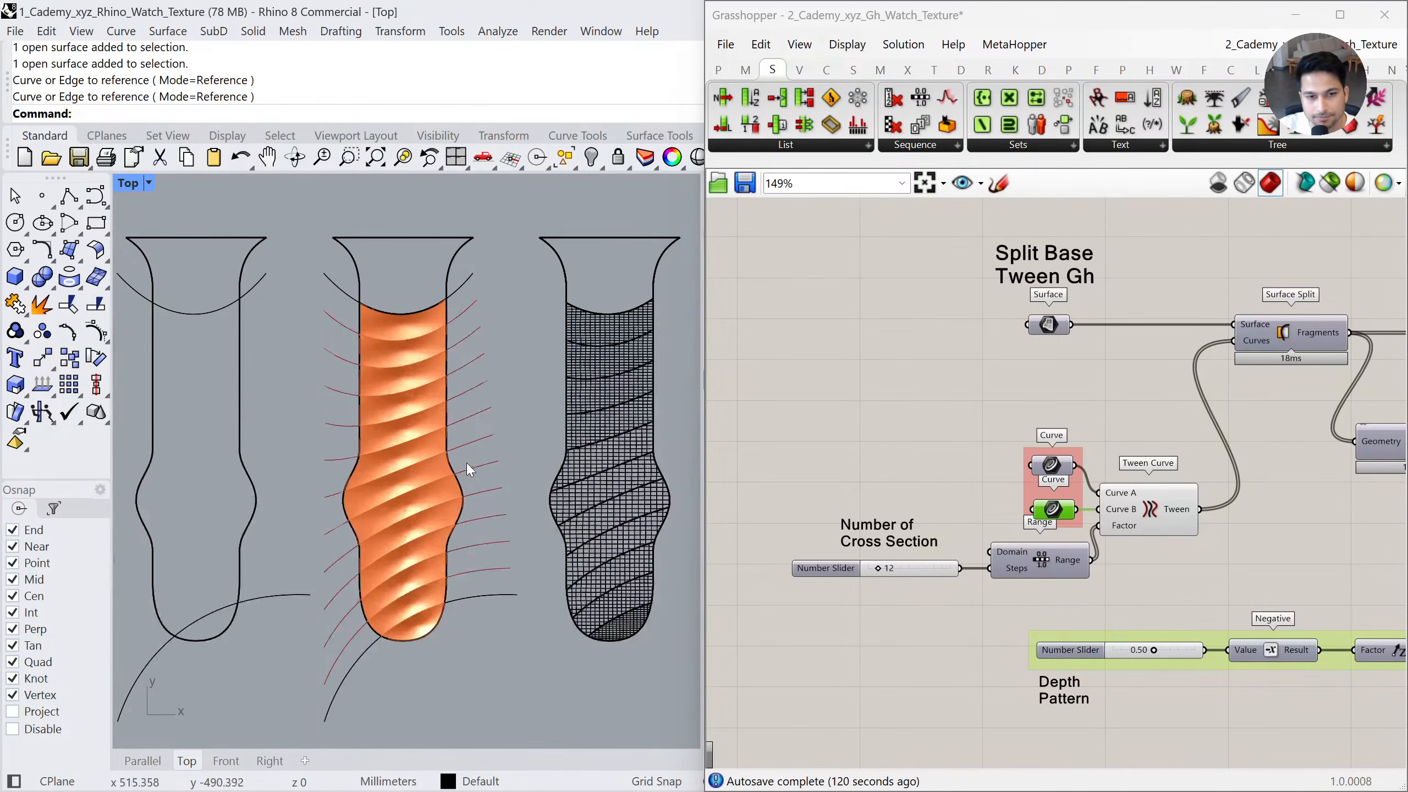
Set the Number of Cross Section slider to 10
{"action": "double_click", "coordinate": [908, 570]}
{"action": "type", "text": "1"}
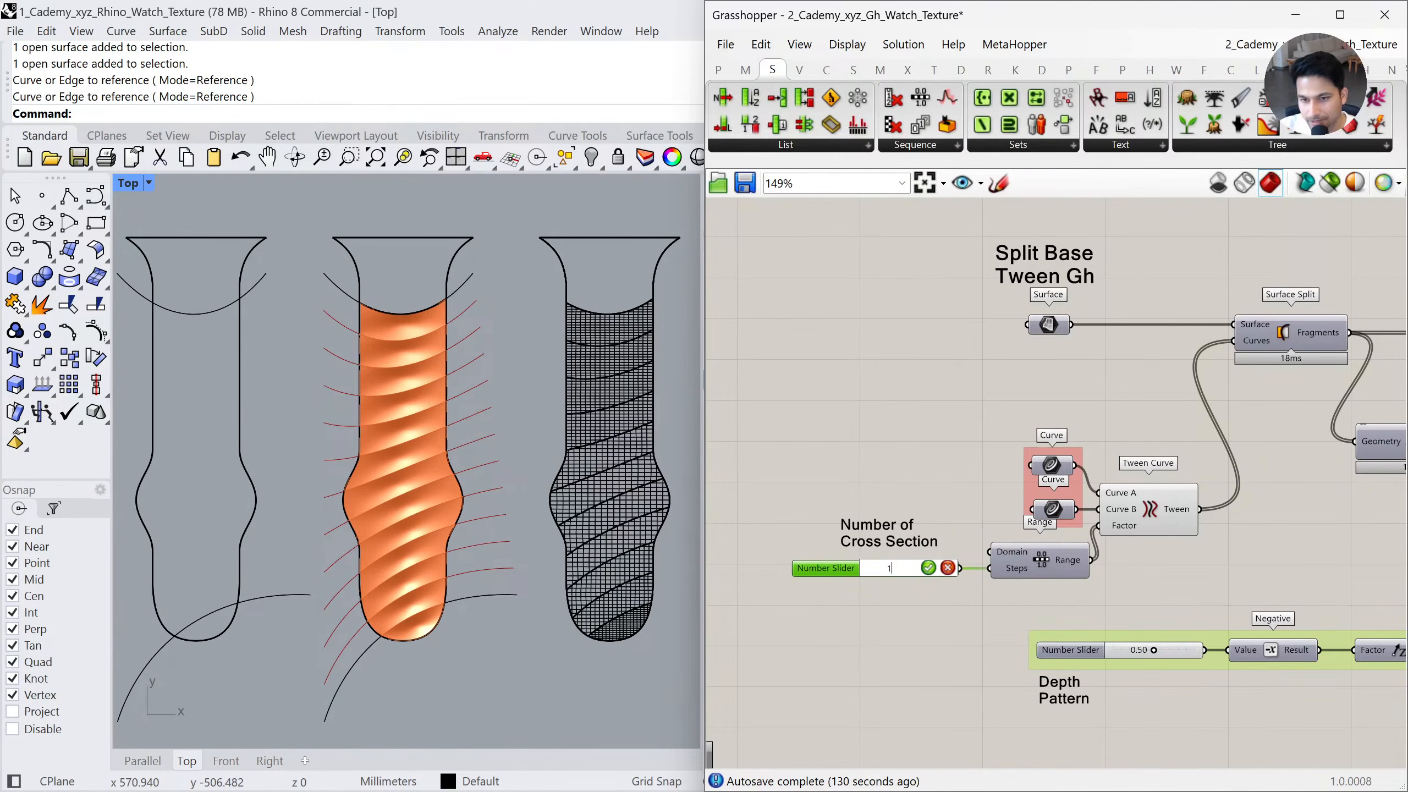
{"action": "type", "text": "0"}
{"action": "key", "text": "Return"}
{"action": "left_click", "coordinate": [877, 599]}
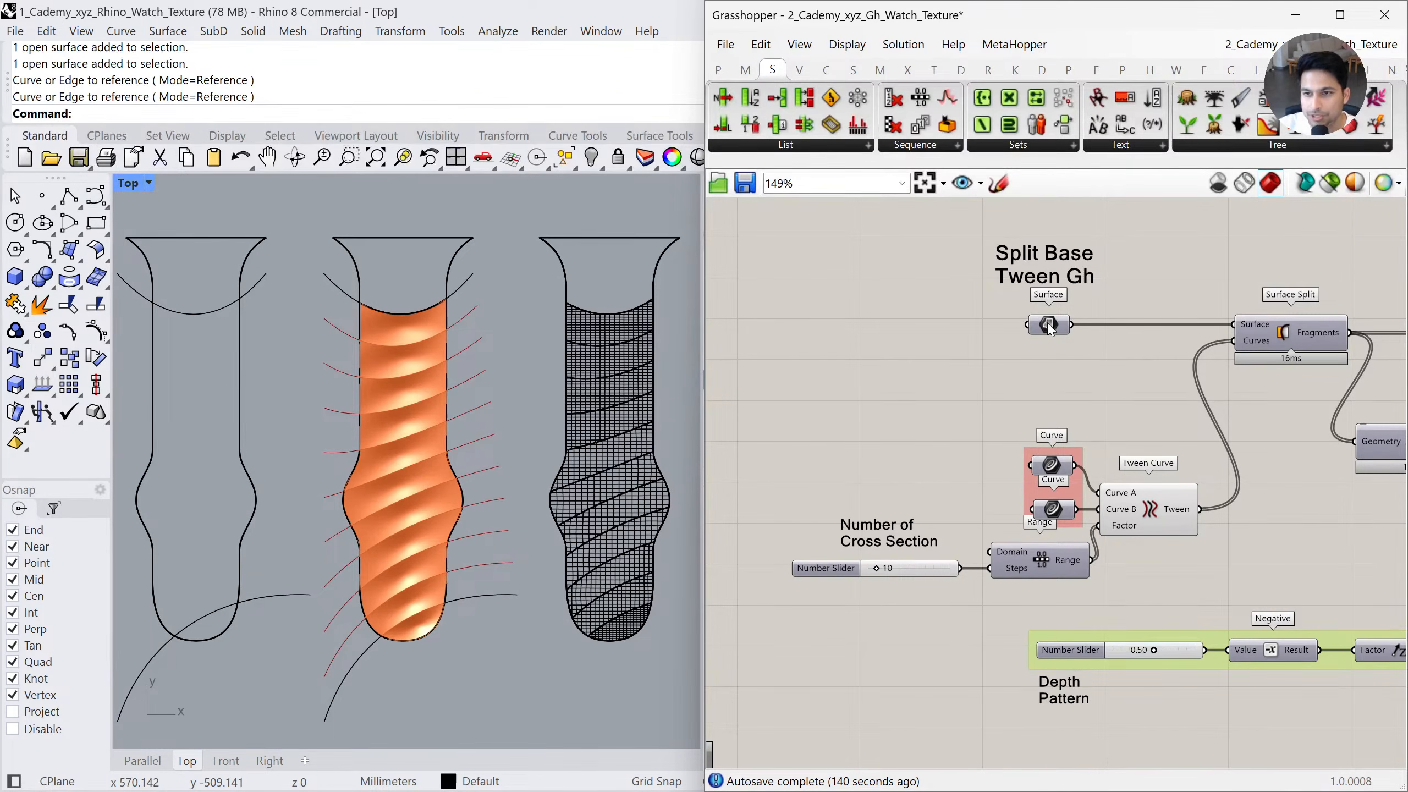
Align the Surface input and both Curve inputs vertically on the Grasshopper canvas
{"action": "left_click", "coordinate": [1054, 470], "text": "shift"}
{"action": "left_click", "coordinate": [1054, 508], "text": "shift"}
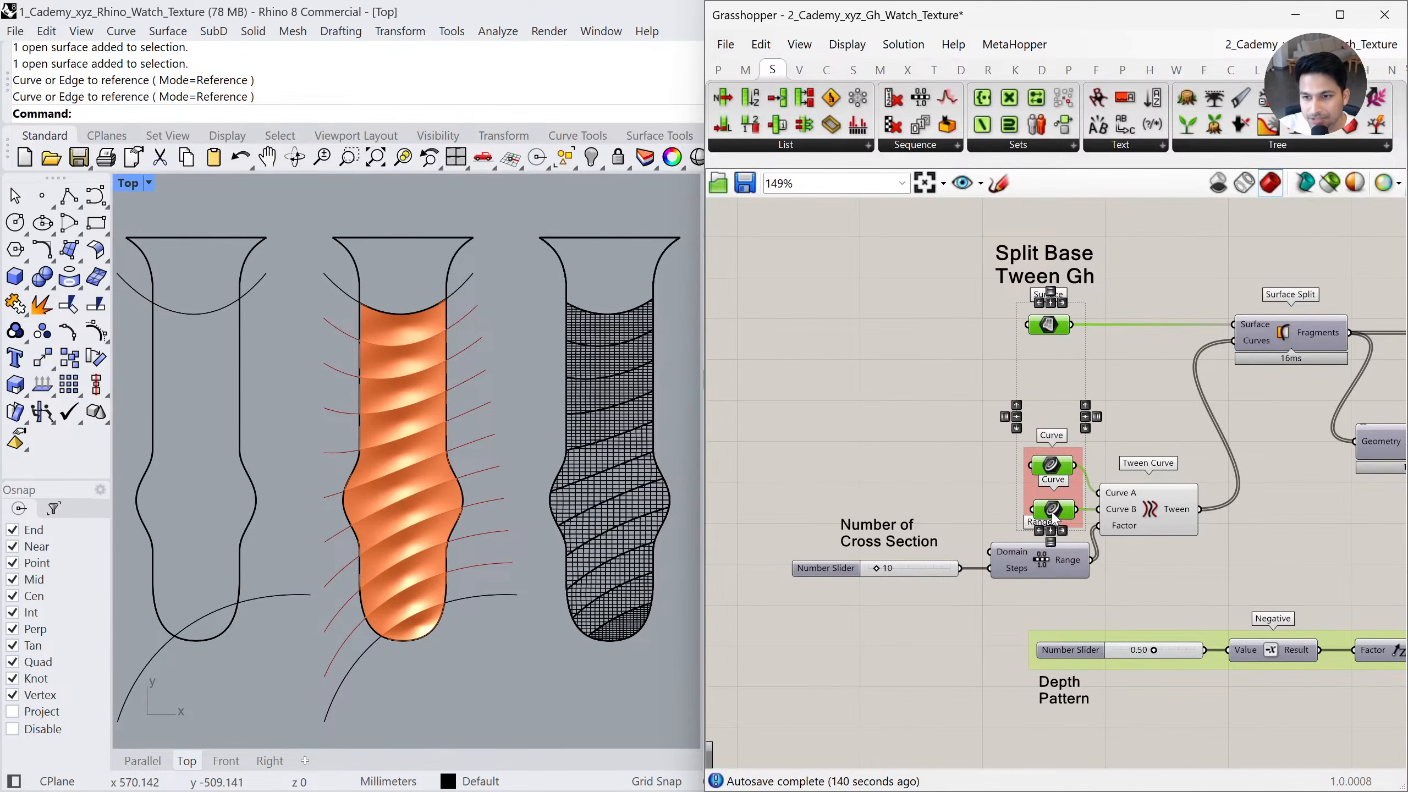
{"action": "left_click", "coordinate": [1055, 300]}
{"action": "left_click", "coordinate": [1123, 403]}
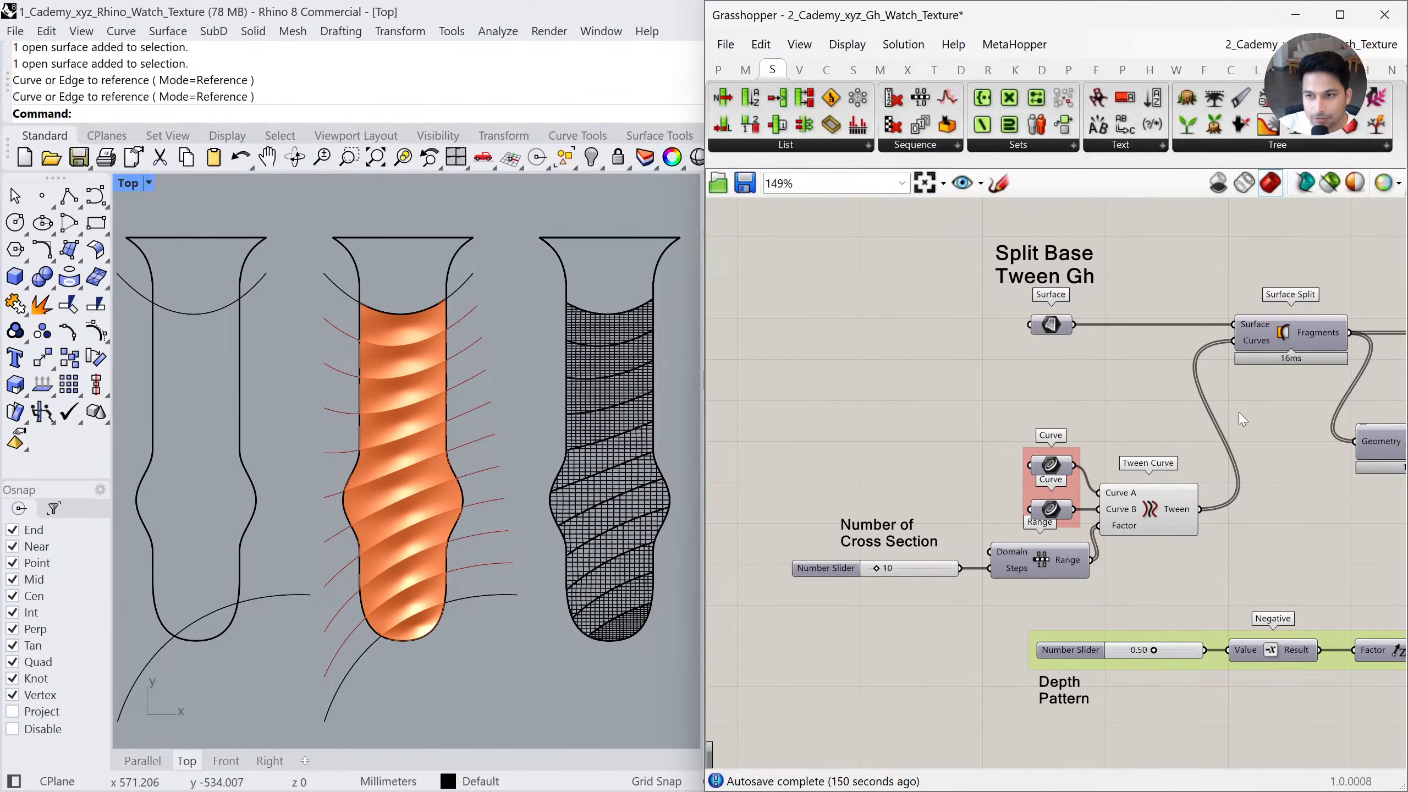
Add a panel above the Surface Split component and connect its Fragments output to it
{"action": "right_click_drag", "start_coordinate": [1238, 412], "coordinate": [1020, 421]}
{"action": "right_click_drag", "start_coordinate": [1210, 389], "coordinate": [1065, 390]}
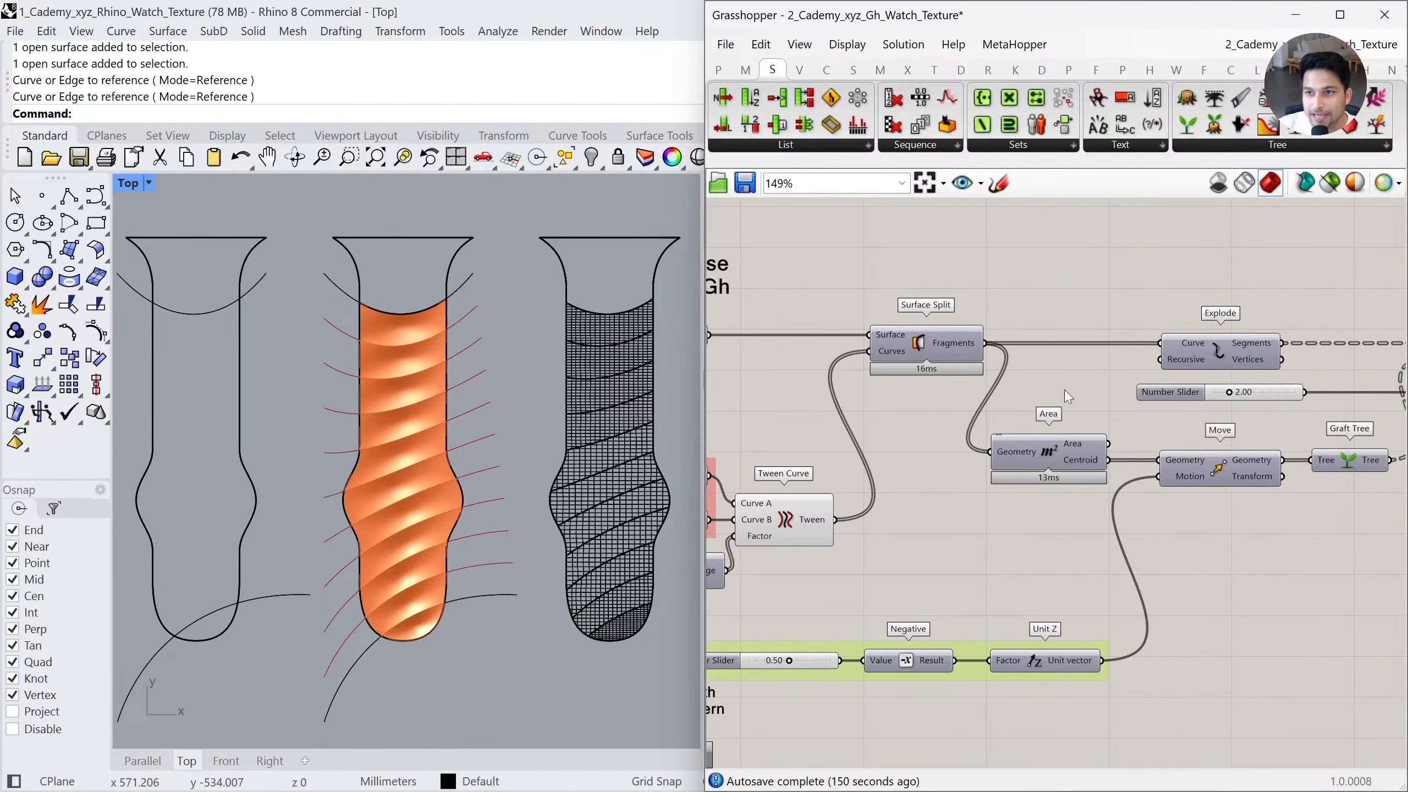
{"action": "left_click", "coordinate": [958, 344]}
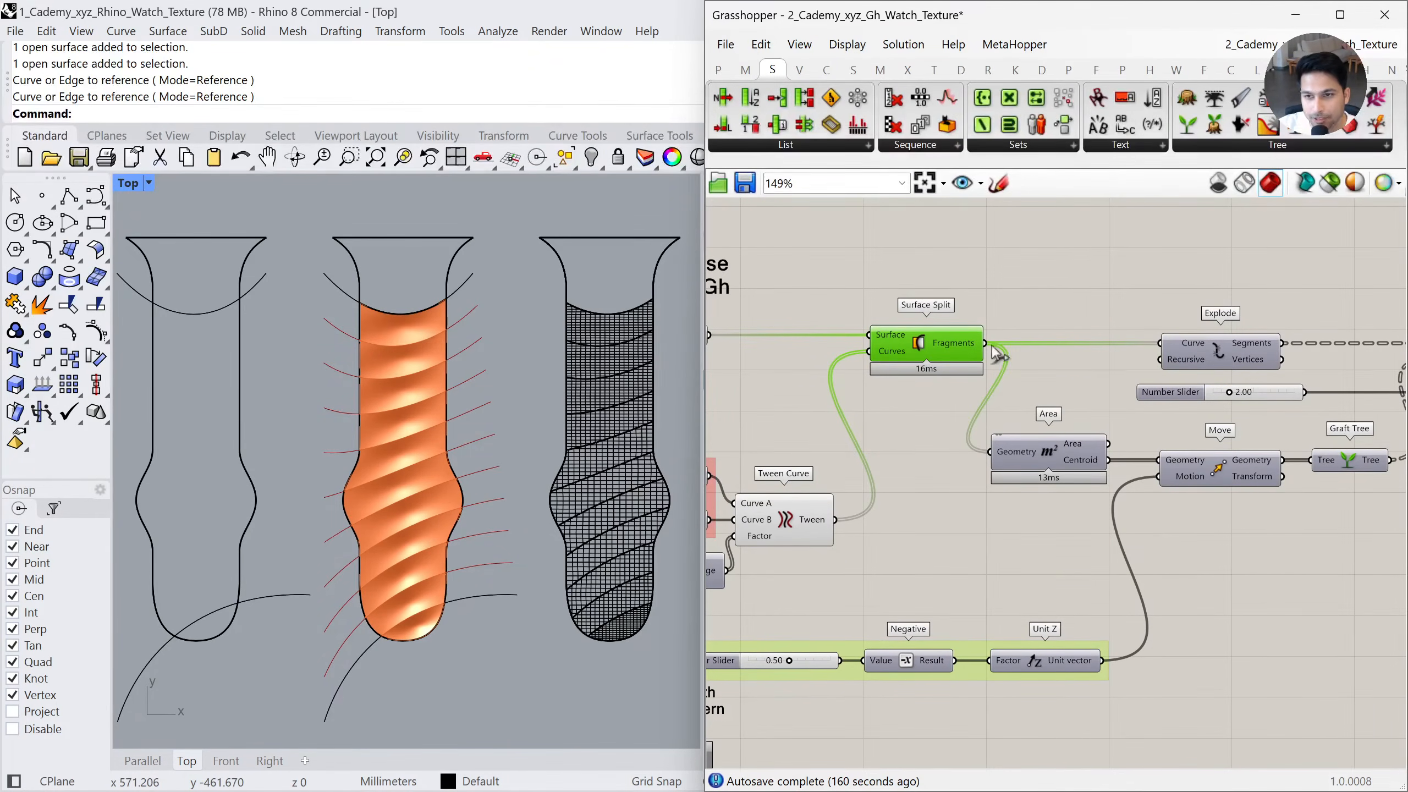
{"action": "double_click", "coordinate": [1087, 272]}
{"action": "type", "text": "//"}
{"action": "key", "text": "Return"}
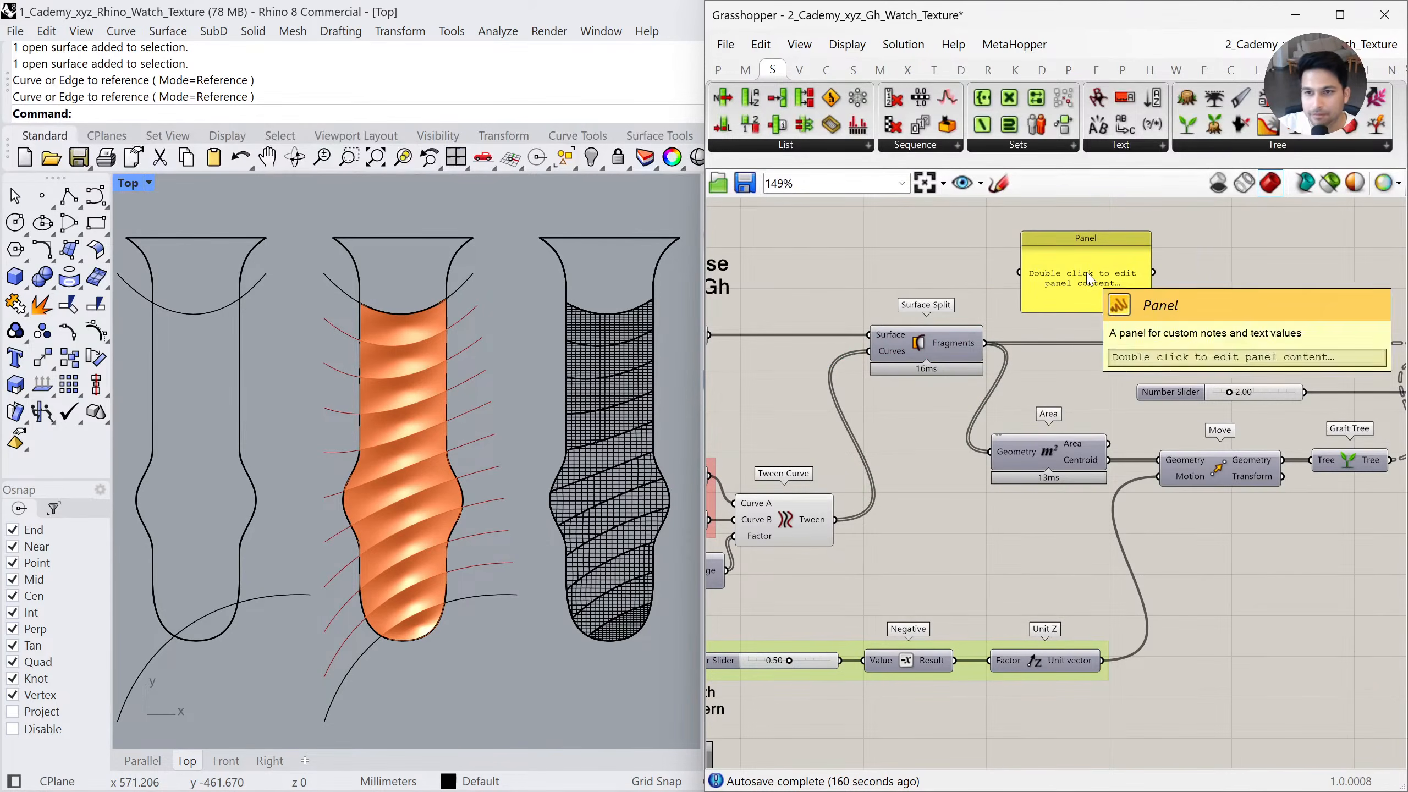
{"action": "right_click_drag", "start_coordinate": [1106, 298], "coordinate": [1021, 269]}
Copy the panel below the Move component, connect Area's Centroid output to it, enlarge the copy, and nudge the fragments panel sideways
{"action": "left_click_drag", "start_coordinate": [1022, 269], "coordinate": [1156, 588]}
{"action": "left_click_drag", "start_coordinate": [1029, 482], "coordinate": [1093, 589]}
{"action": "left_click_drag", "start_coordinate": [1236, 615], "coordinate": [1348, 613]}
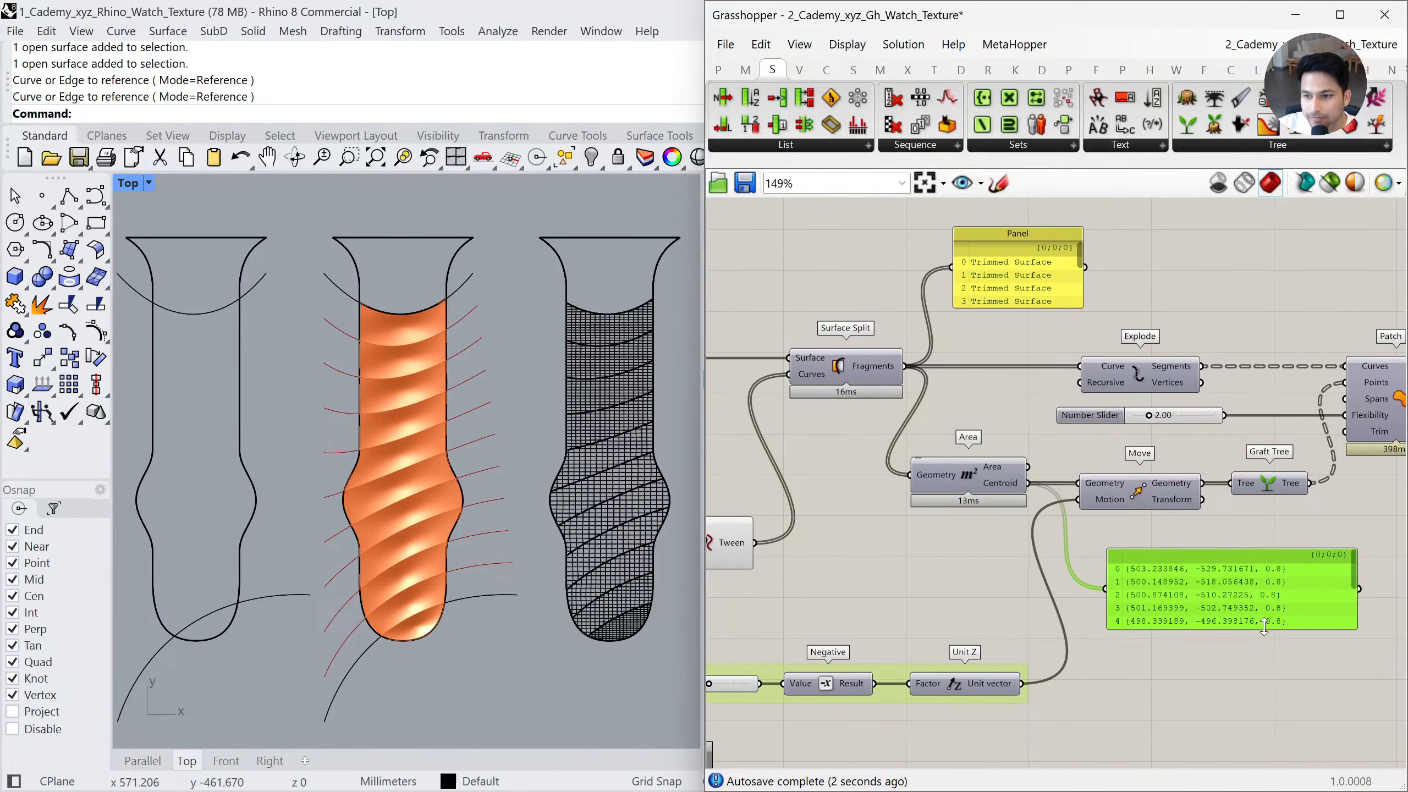
{"action": "left_click_drag", "start_coordinate": [1264, 628], "coordinate": [1263, 694]}
{"action": "left_click", "coordinate": [1042, 288]}
{"action": "left_click_drag", "start_coordinate": [1043, 288], "coordinate": [1065, 287]}
Sketch circles around matching item numbers in the fragments and centroid panels, move them down through the rows, and remove them
{"action": "left_click", "coordinate": [998, 184]}
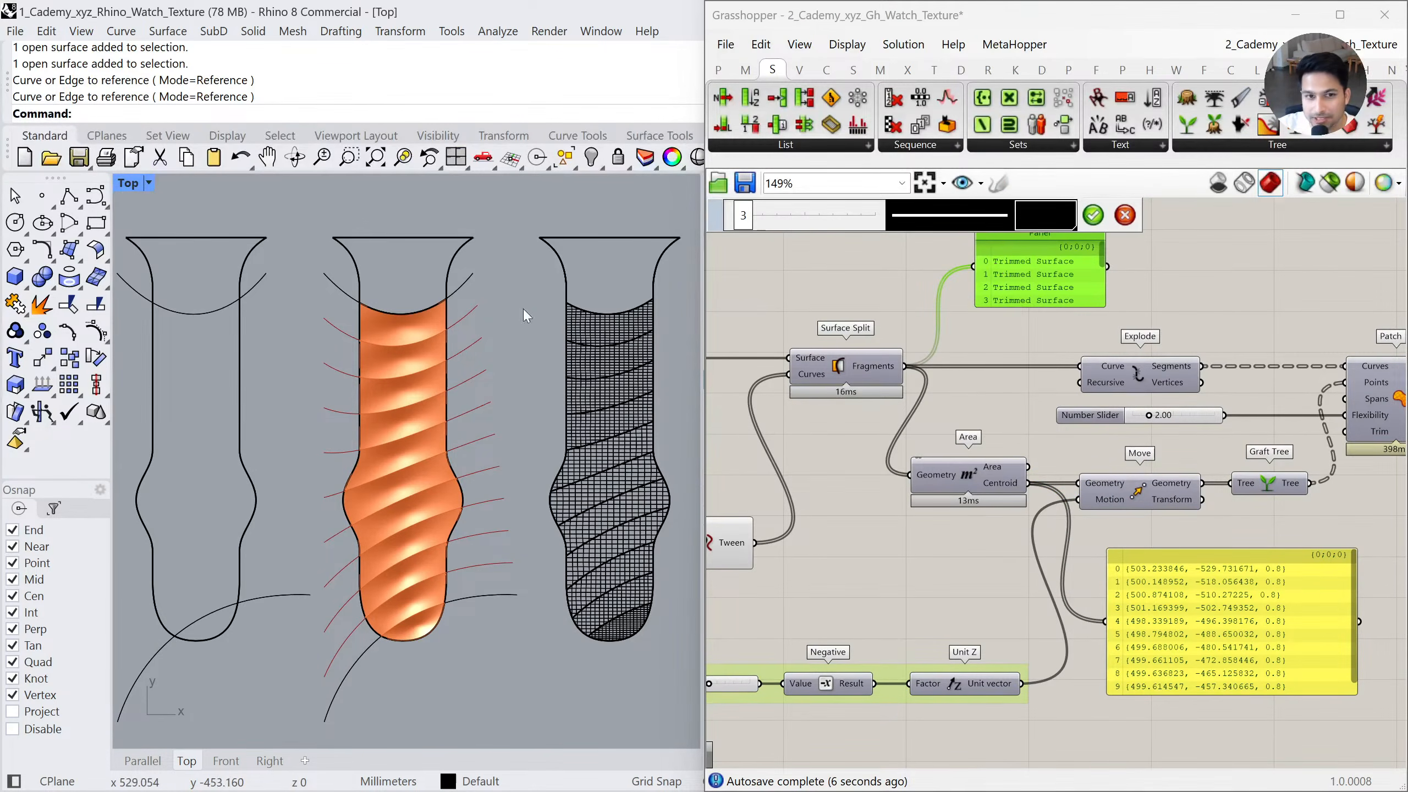
{"action": "left_click_drag", "start_coordinate": [991, 255], "coordinate": [992, 275]}
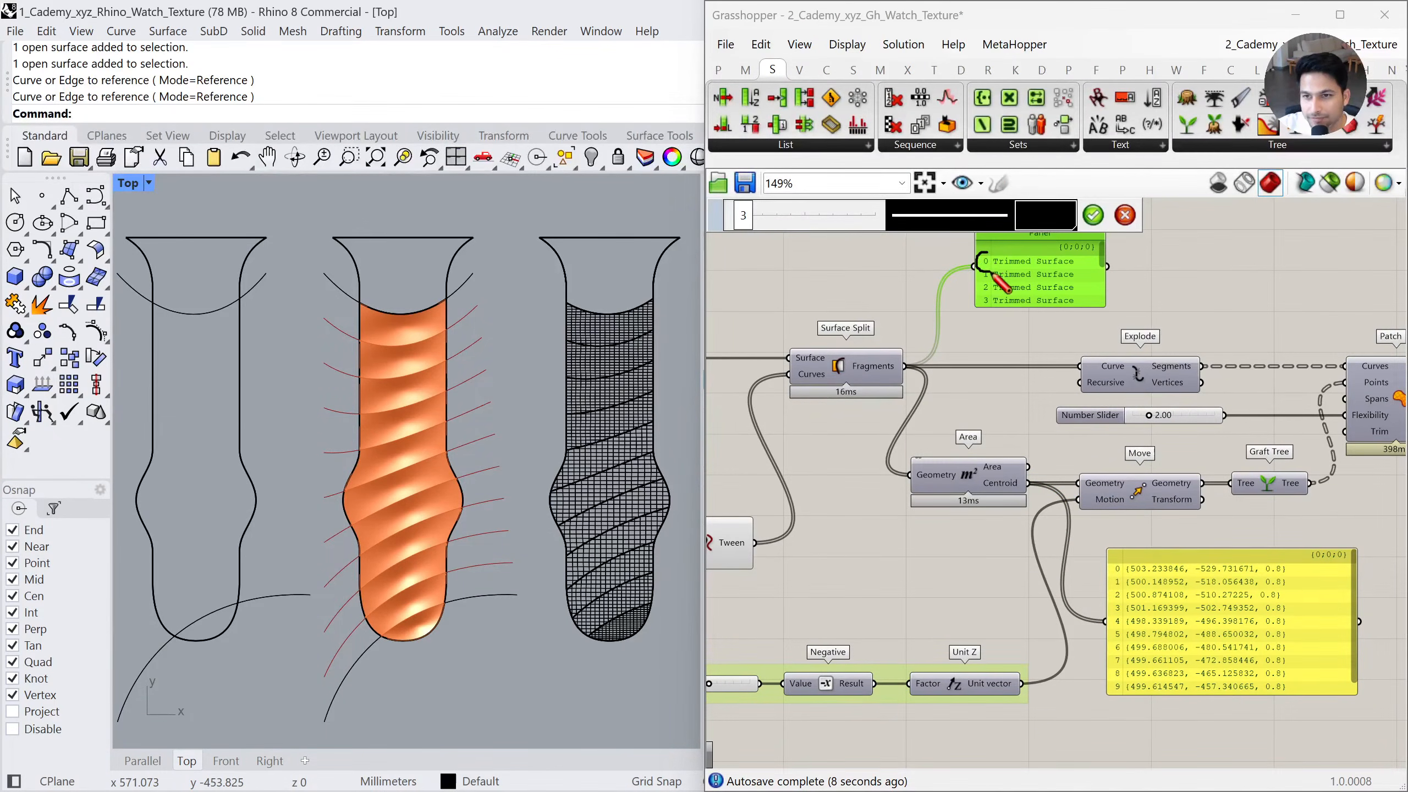
{"action": "left_click_drag", "start_coordinate": [1120, 565], "coordinate": [1116, 556]}
{"action": "right_click", "coordinate": [1033, 507]}
{"action": "left_click", "coordinate": [1016, 497]}
{"action": "left_click_drag", "start_coordinate": [991, 270], "coordinate": [990, 282]}
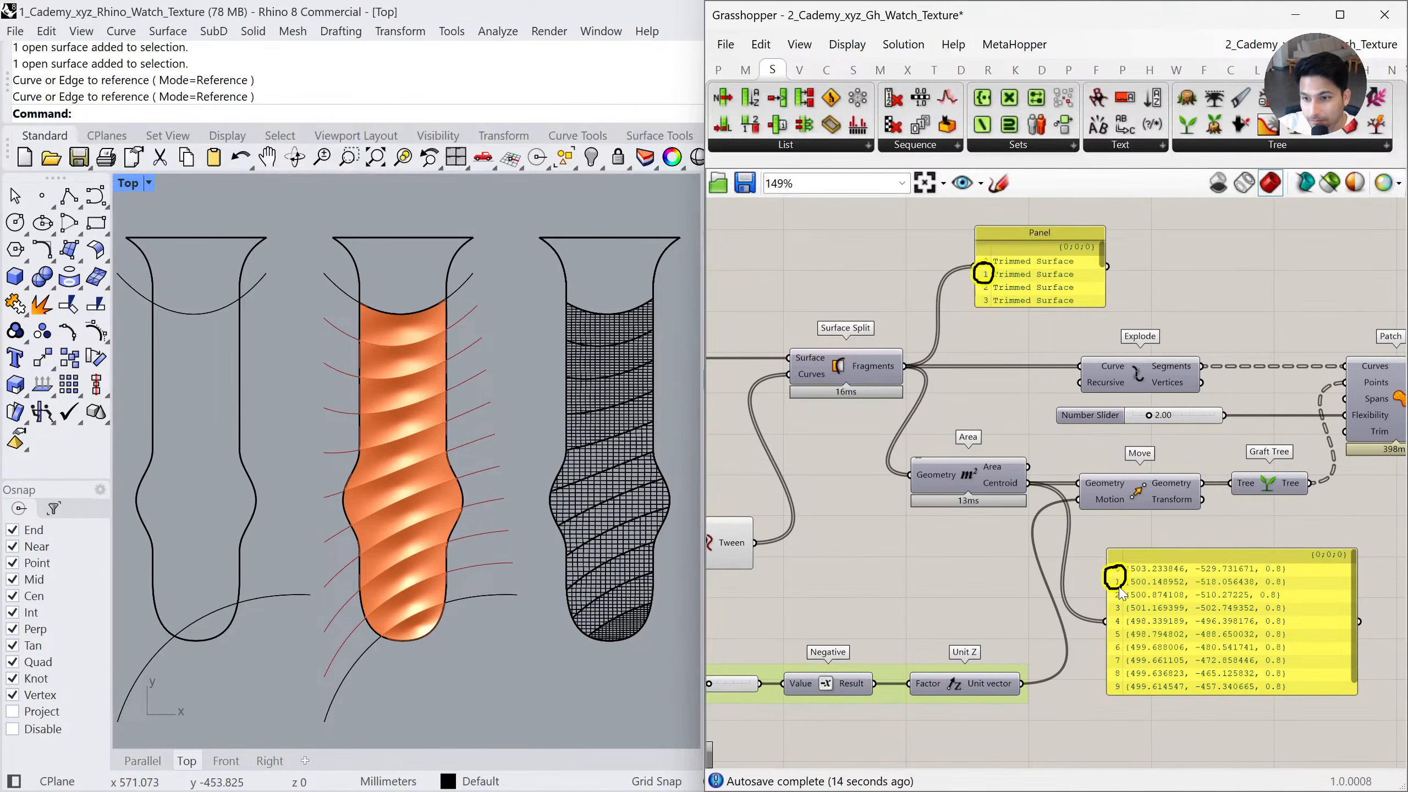
{"action": "left_click_drag", "start_coordinate": [984, 281], "coordinate": [987, 316]}
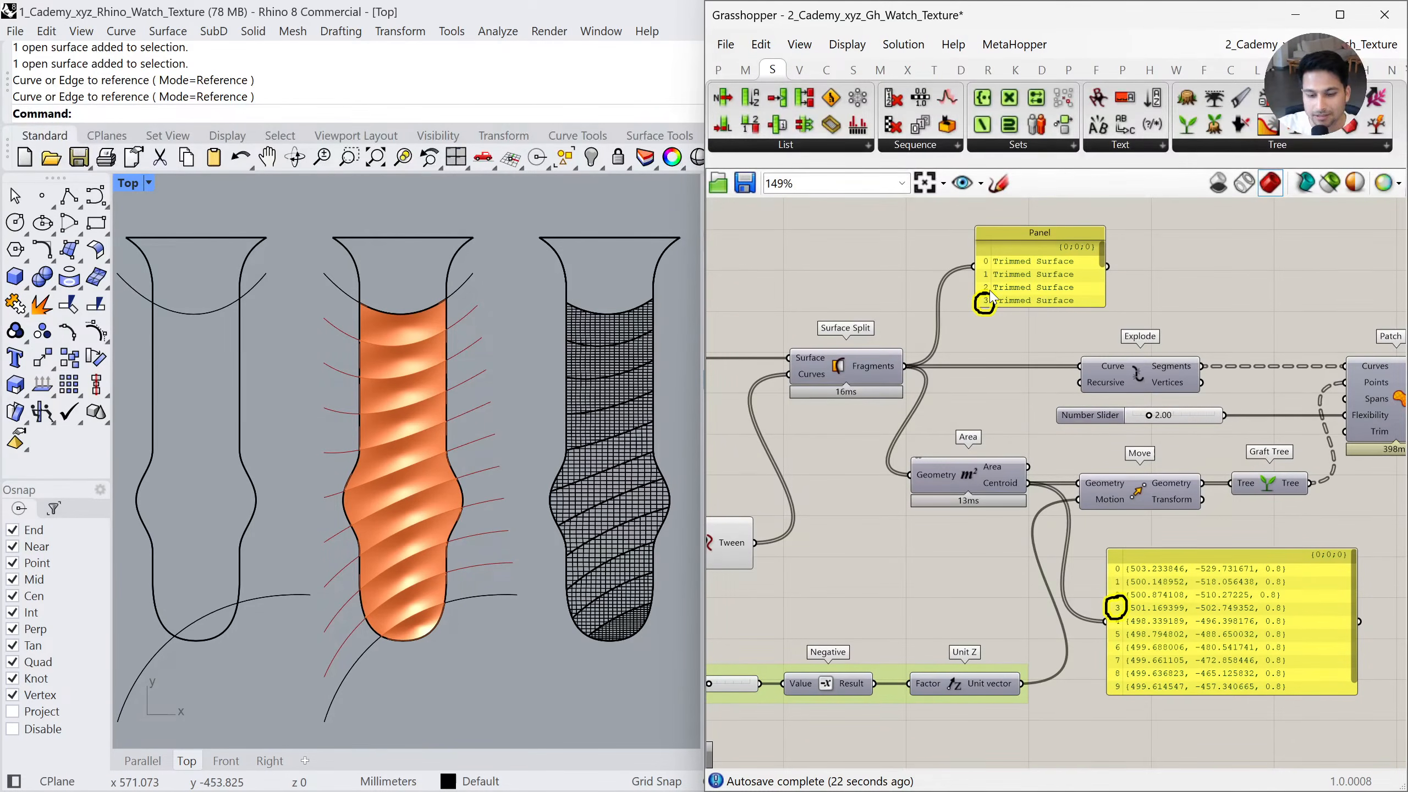
{"action": "key", "text": "Delete"}
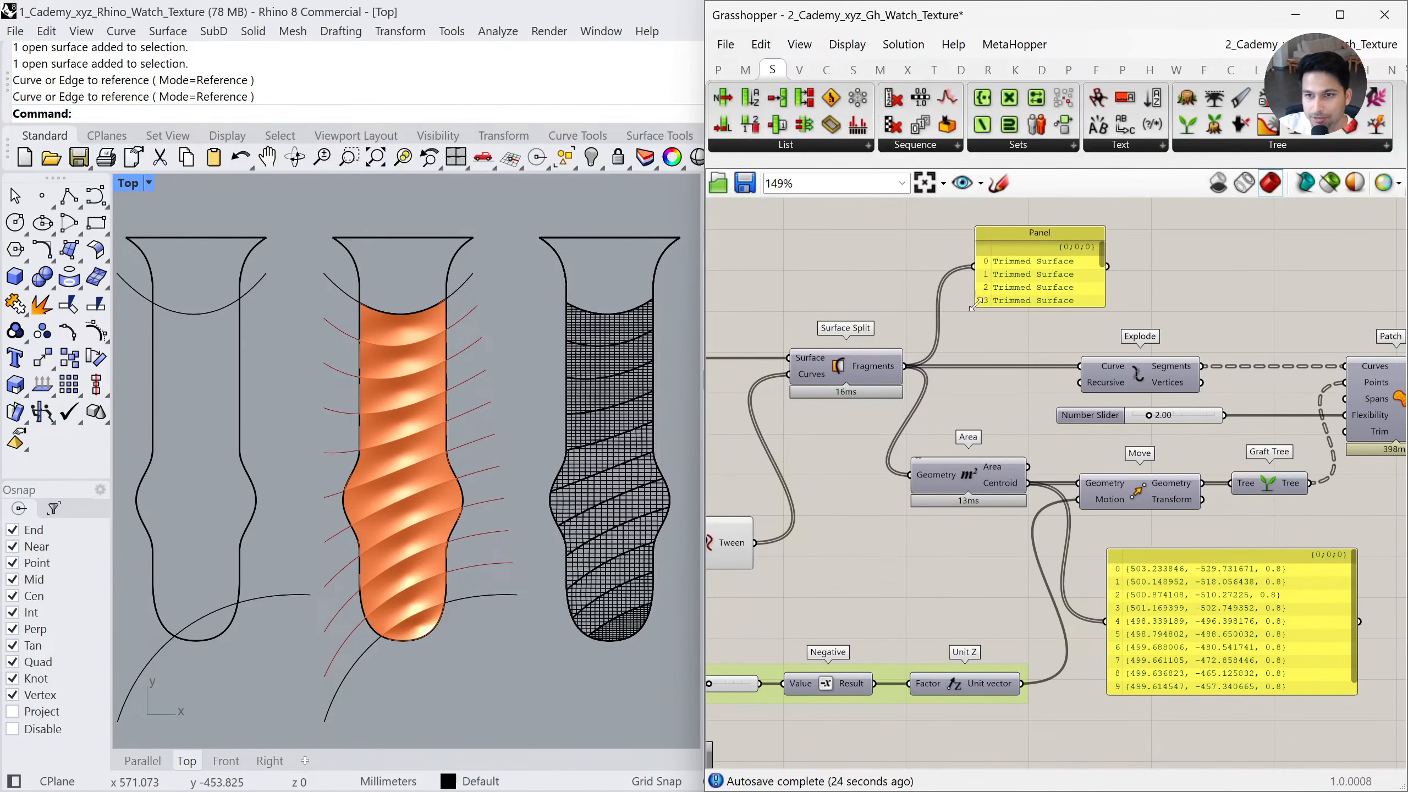
{"action": "mouse_move", "coordinate": [880, 377]}
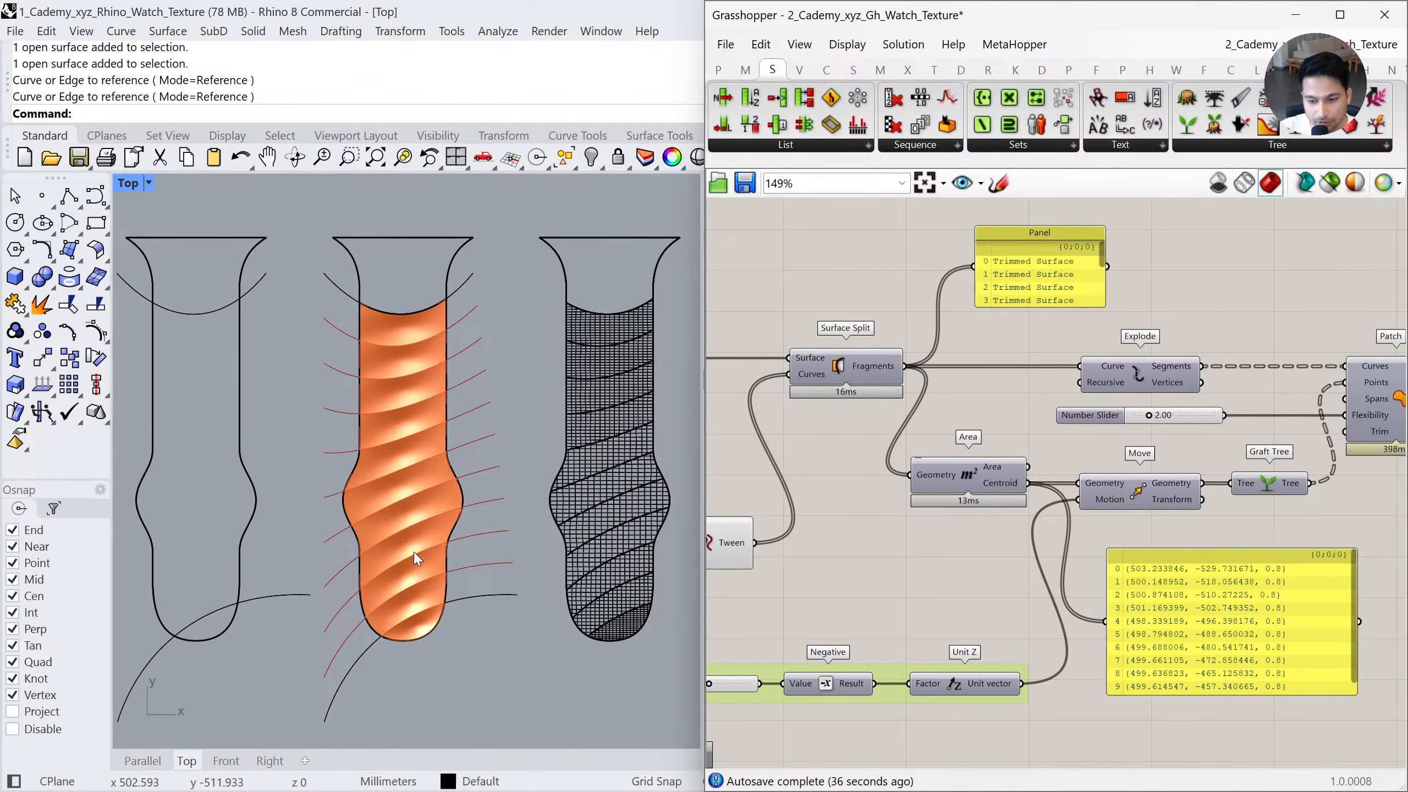
Delete the centroid panel and the fragments panel from the Grasshopper canvas
{"action": "left_click", "coordinate": [1191, 688]}
{"action": "key", "text": "Delete"}
{"action": "left_click", "coordinate": [1086, 277]}
{"action": "key", "text": "Delete"}
{"action": "right_click_drag", "start_coordinate": [1363, 528], "coordinate": [794, 536]}
Select the joined and final B Strap polysurfaces in the Top and Parallel views to examine the result, and deselect them
{"action": "scroll", "coordinate": [569, 503], "scroll_direction": "down", "scroll_amount": 2}
{"action": "right_click_drag", "start_coordinate": [569, 504], "coordinate": [442, 503]}
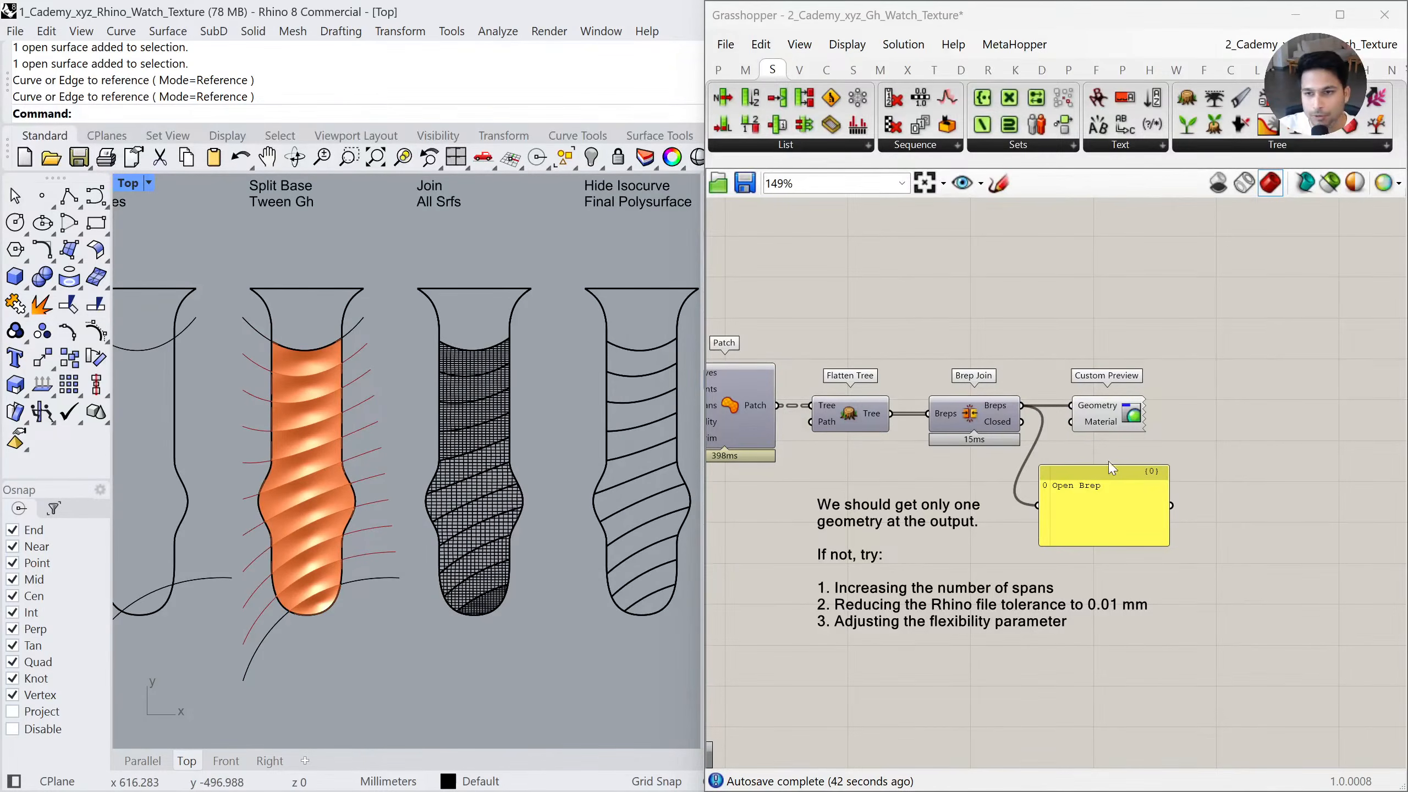
{"action": "right_click_drag", "start_coordinate": [448, 436], "coordinate": [355, 444]}
{"action": "left_click", "coordinate": [377, 424]}
{"action": "left_click", "coordinate": [471, 419]}
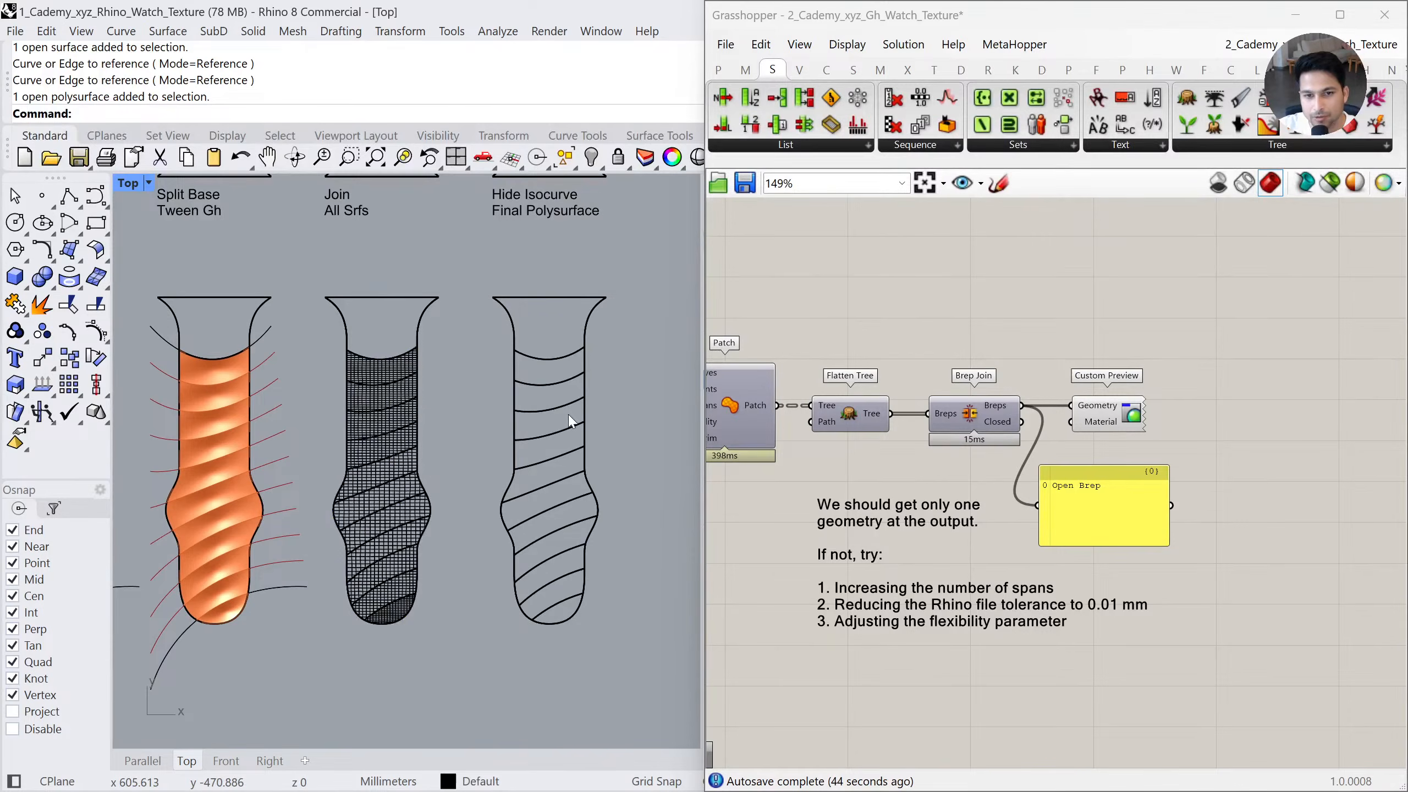
{"action": "left_click", "coordinate": [573, 398]}
{"action": "left_click", "coordinate": [142, 761]}
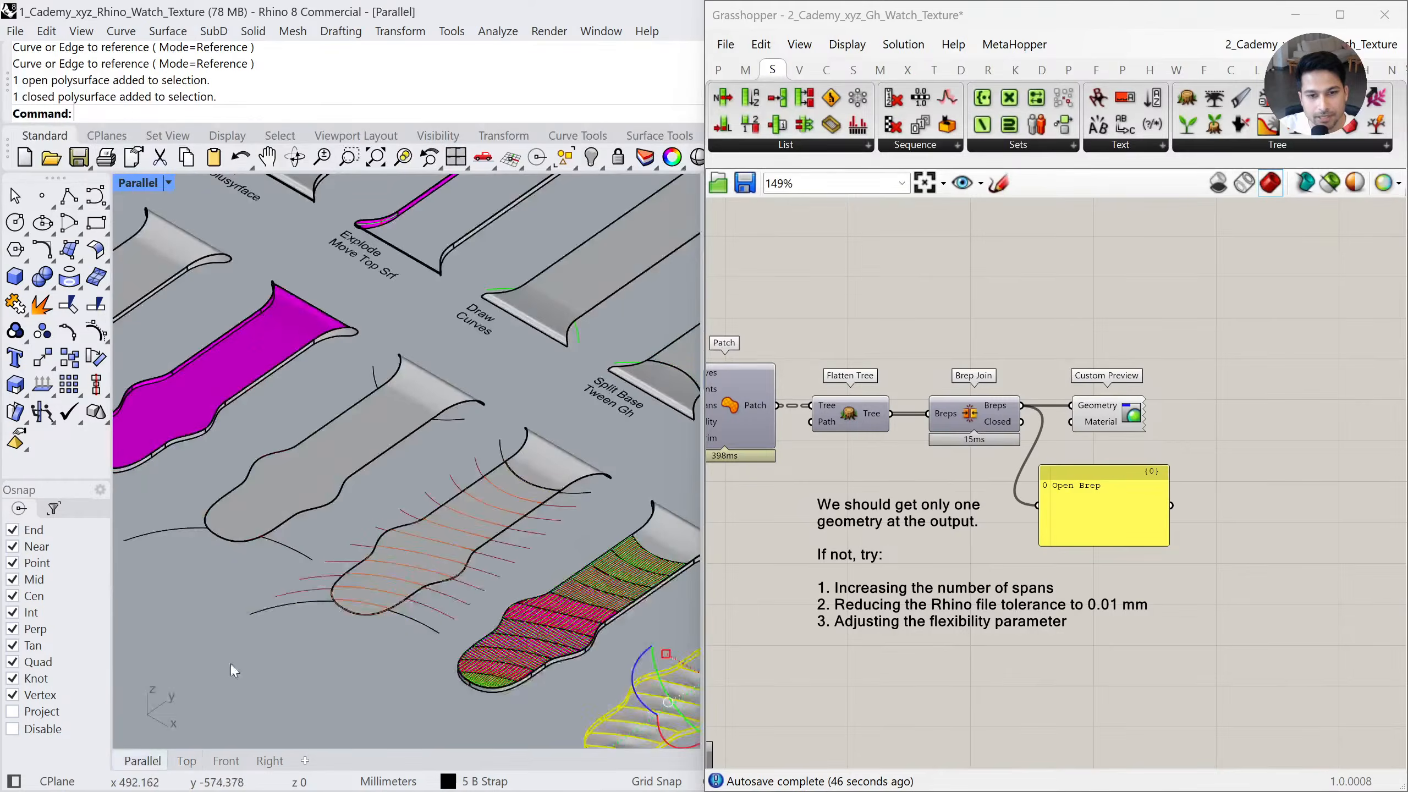
{"action": "left_click", "coordinate": [543, 474], "text": "shift"}
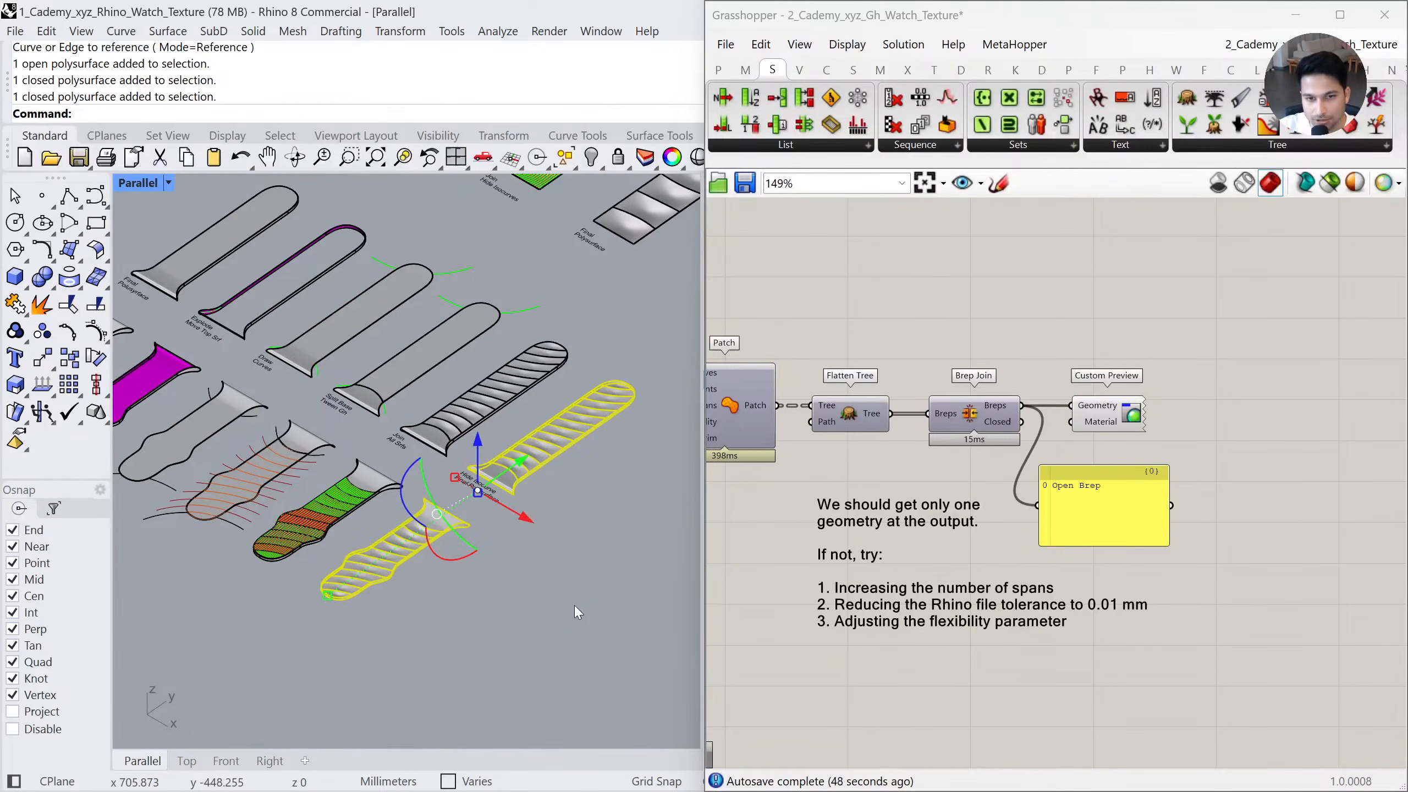
{"action": "left_click", "coordinate": [573, 605]}
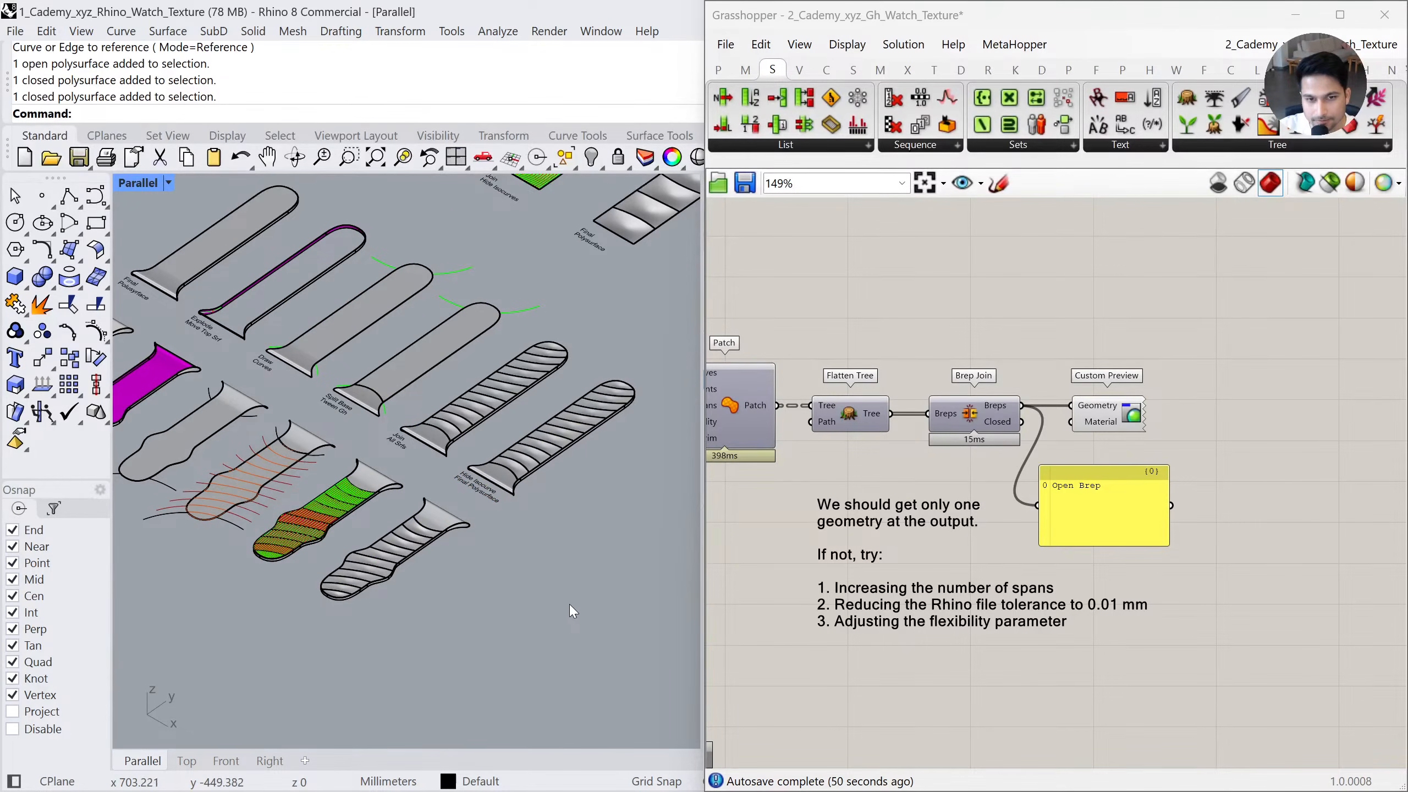
Move the Grasshopper window down to uncover the layer list and turn on the 6 Holes layer
{"action": "left_click_drag", "start_coordinate": [997, 5], "coordinate": [997, 660]}
{"action": "right_click_drag", "start_coordinate": [575, 498], "coordinate": [434, 459]}
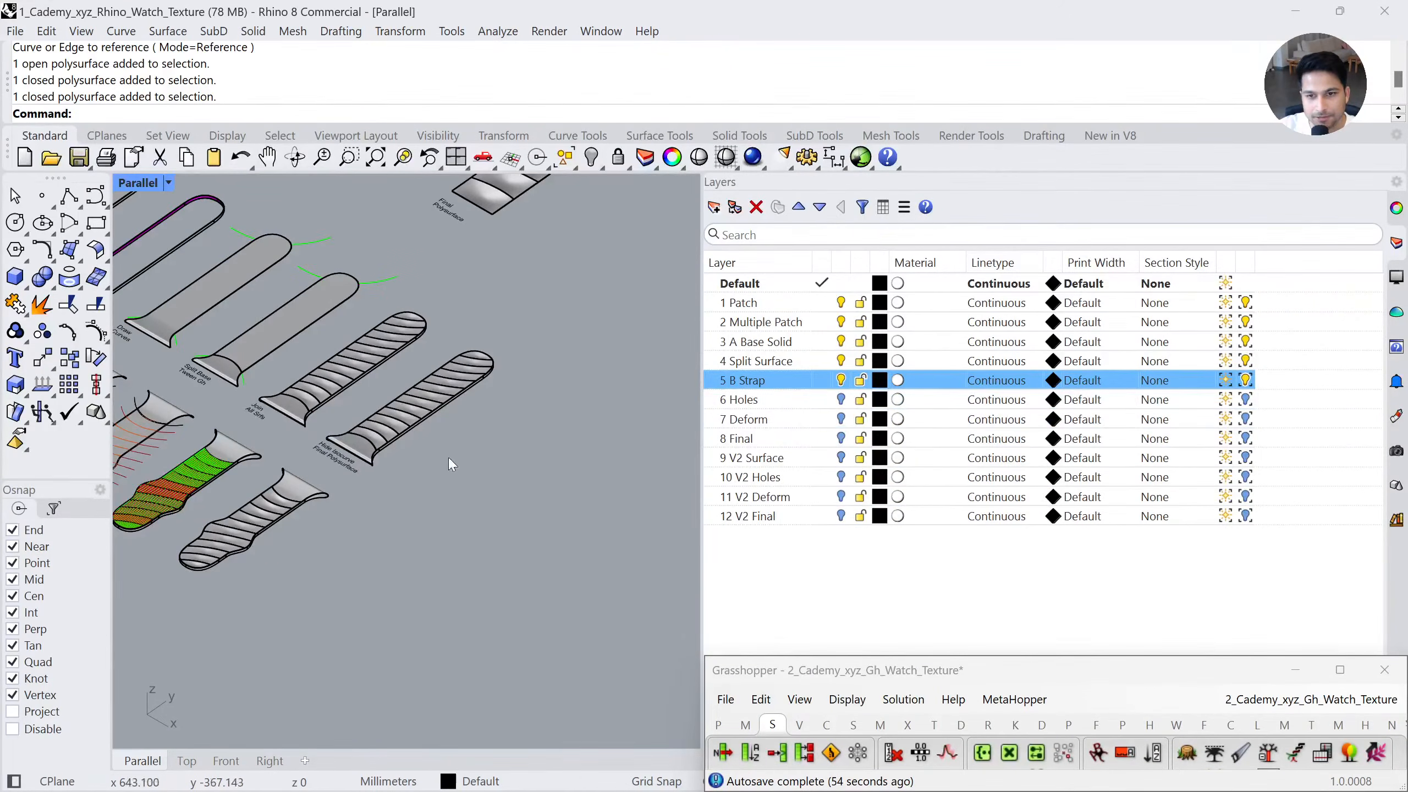
{"action": "left_click", "coordinate": [842, 405]}
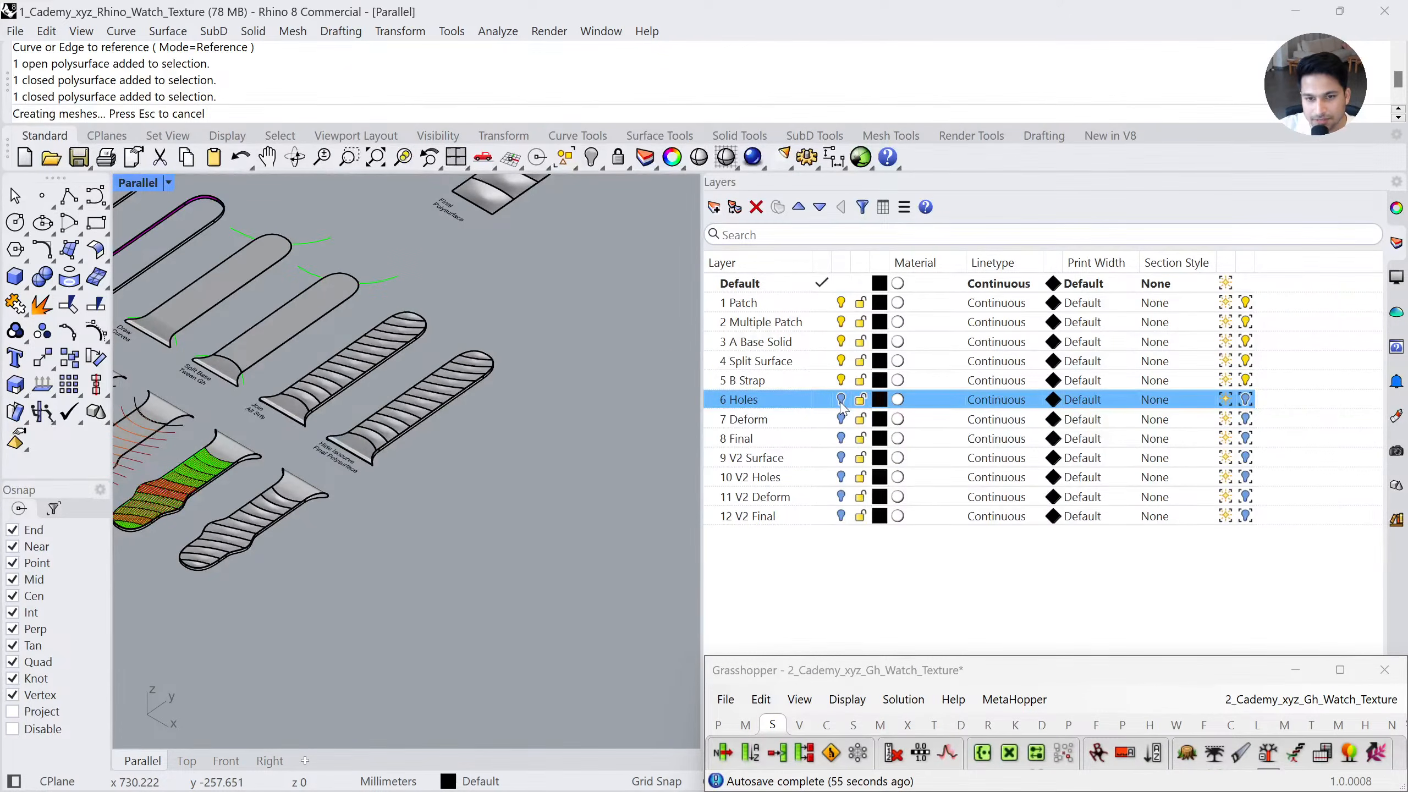
Examine the final and mirrored strap pairs and the hole geometry curves beside them
{"action": "scroll", "coordinate": [442, 446], "scroll_direction": "down", "scroll_amount": 2}
{"action": "right_click_drag", "start_coordinate": [547, 484], "coordinate": [438, 481]}
{"action": "scroll", "coordinate": [480, 590], "scroll_direction": "up", "scroll_amount": 4}
{"action": "scroll", "coordinate": [479, 590], "scroll_direction": "up", "scroll_amount": 5}
{"action": "left_click", "coordinate": [417, 541]}
{"action": "left_click", "coordinate": [413, 406], "text": "shift"}
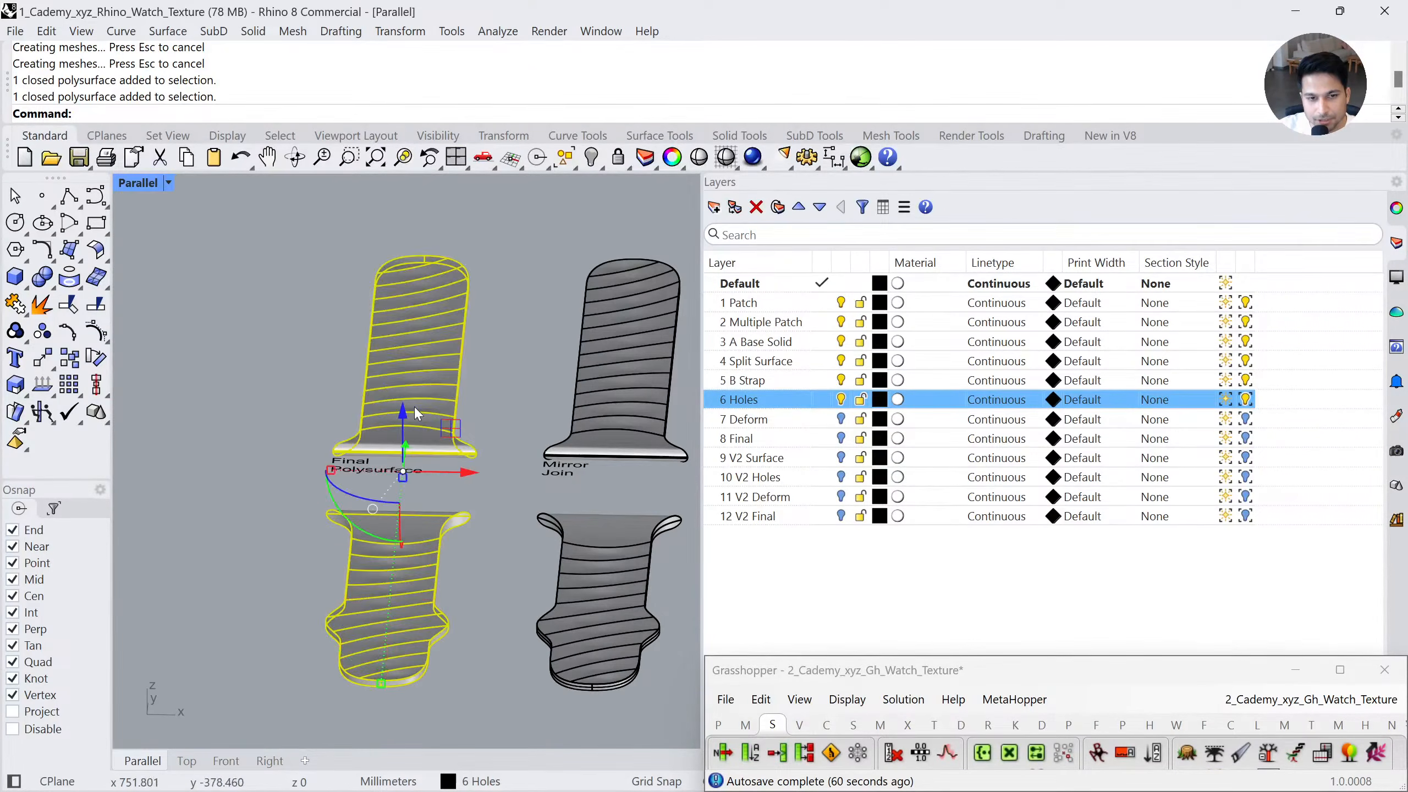
{"action": "right_click_drag", "start_coordinate": [569, 523], "coordinate": [433, 488], "text": "shift"}
{"action": "left_click", "coordinate": [480, 507]}
{"action": "left_click", "coordinate": [504, 398]}
{"action": "left_click", "coordinate": [577, 546]}
{"action": "right_click_drag", "start_coordinate": [576, 545], "coordinate": [490, 499]}
{"action": "scroll", "coordinate": [539, 529], "scroll_direction": "down", "scroll_amount": 3}
{"action": "scroll", "coordinate": [490, 502], "scroll_direction": "up", "scroll_amount": 3}
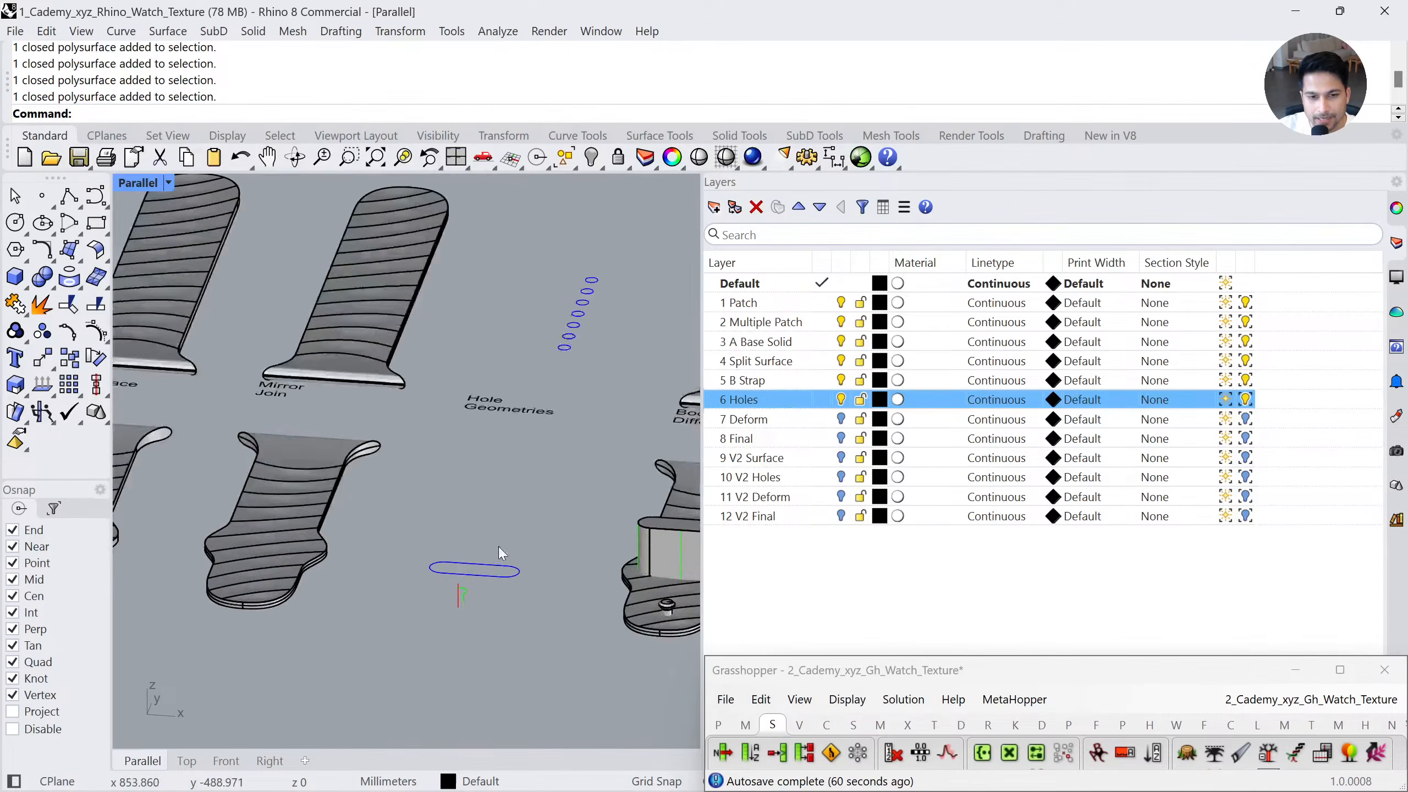
{"action": "right_click_drag", "start_coordinate": [496, 550], "coordinate": [487, 591]}
Extrude the closed slot curve vertically in both directions with a distance of 20 mm
{"action": "left_click", "coordinate": [455, 614]}
{"action": "left_click", "coordinate": [428, 580], "text": "shift"}
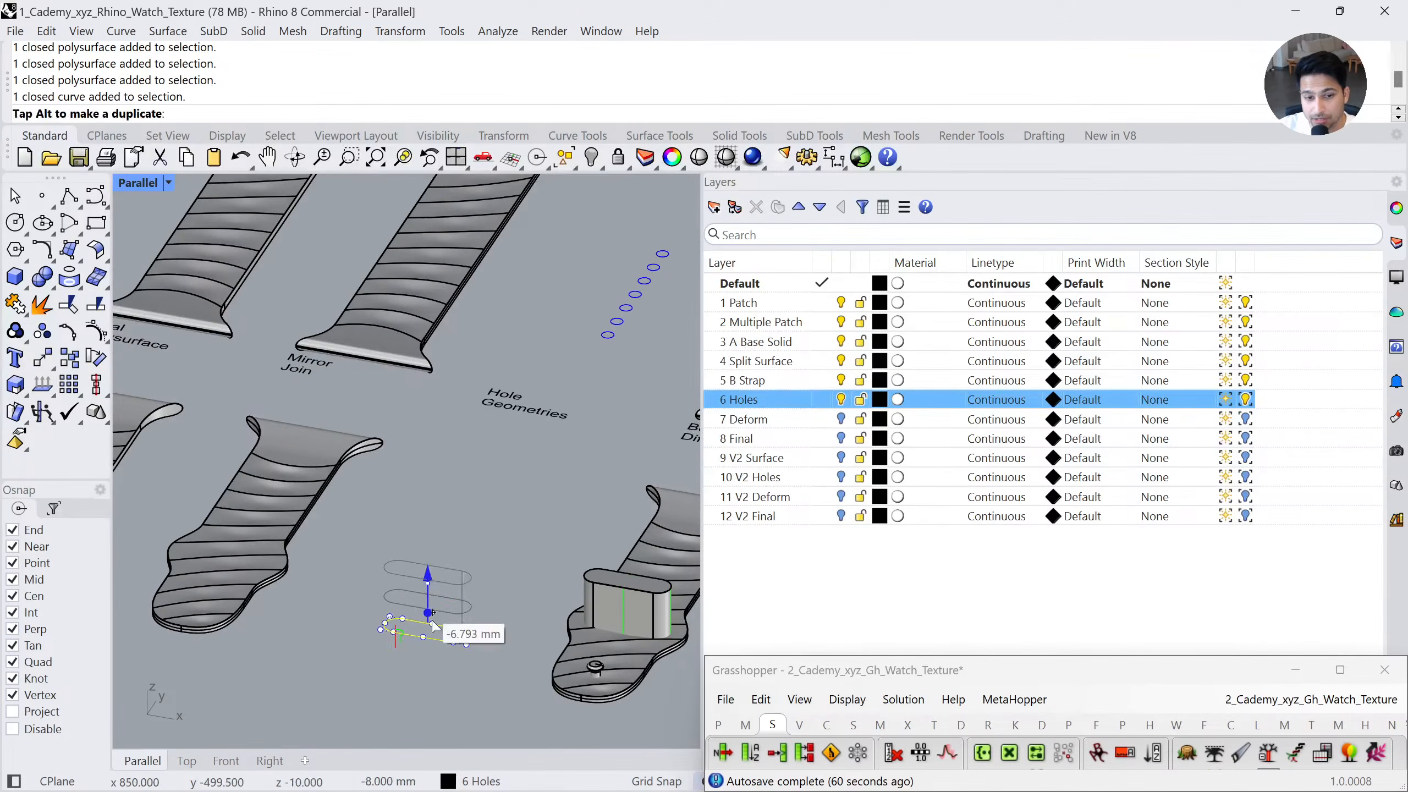
{"action": "type", "text": "20"}
{"action": "key", "text": "Return"}
{"action": "left_click", "coordinate": [508, 624]}
{"action": "scroll", "coordinate": [421, 660], "scroll_direction": "up", "scroll_amount": 10}
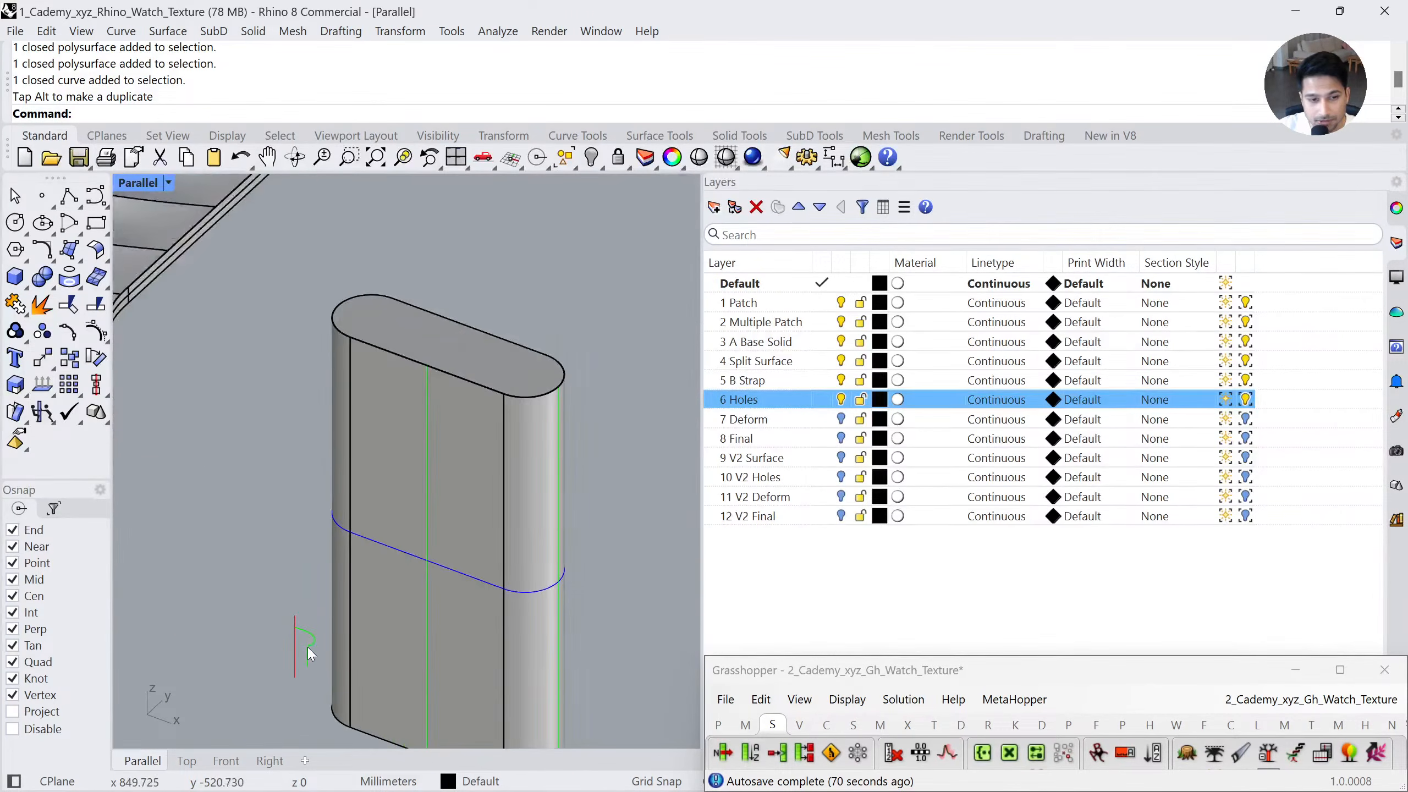
Revolve the small button profile a full circle about its vertical axis line
{"action": "left_click", "coordinate": [311, 623]}
{"action": "right_click_drag", "start_coordinate": [340, 623], "coordinate": [401, 521], "text": "shift"}
{"action": "type", "text": "Revolve"}
{"action": "key", "text": "Return"}
{"action": "left_click", "coordinate": [334, 585]}
{"action": "left_click", "coordinate": [334, 544]}
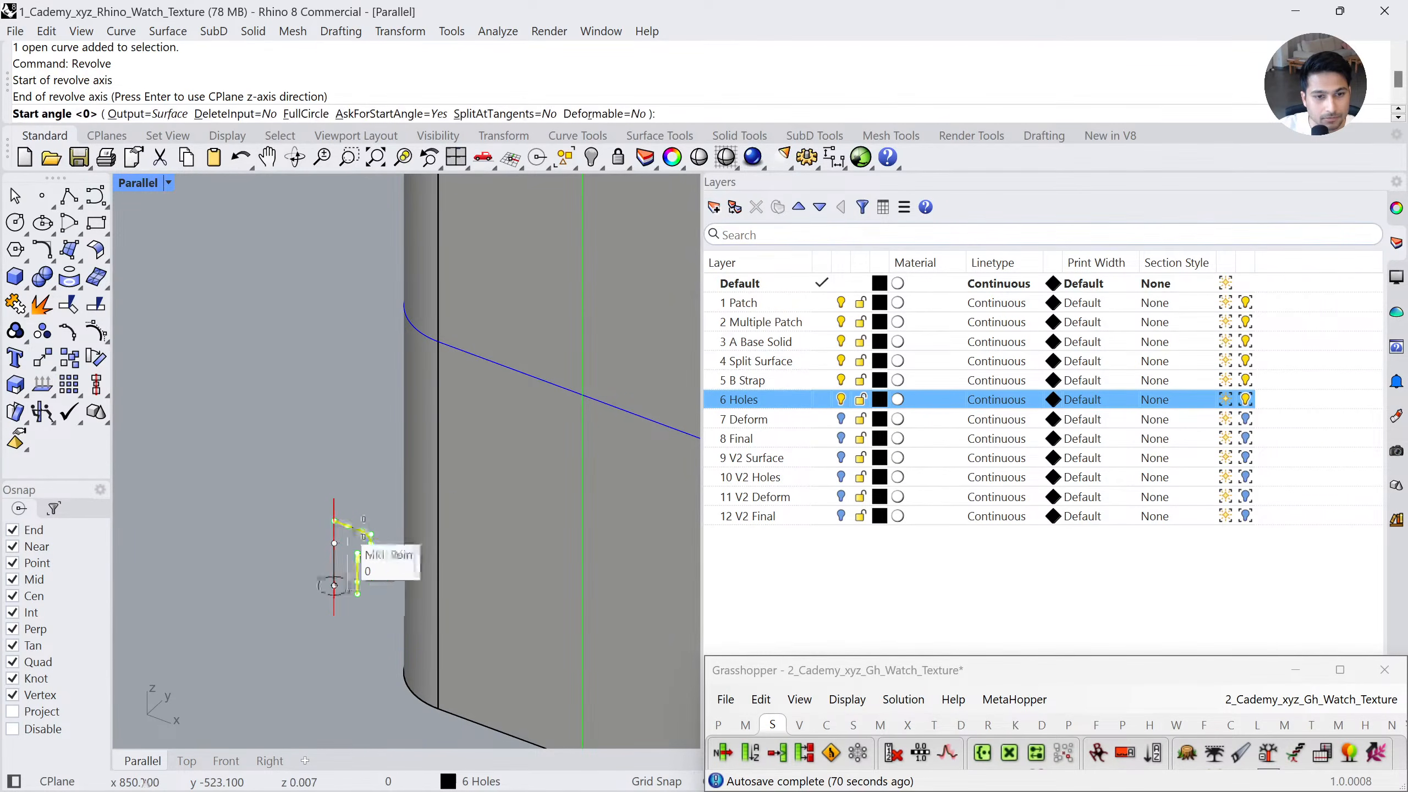
{"action": "left_click", "coordinate": [306, 114]}
{"action": "left_click", "coordinate": [314, 523]}
{"action": "scroll", "coordinate": [275, 608], "scroll_direction": "down", "scroll_amount": 18}
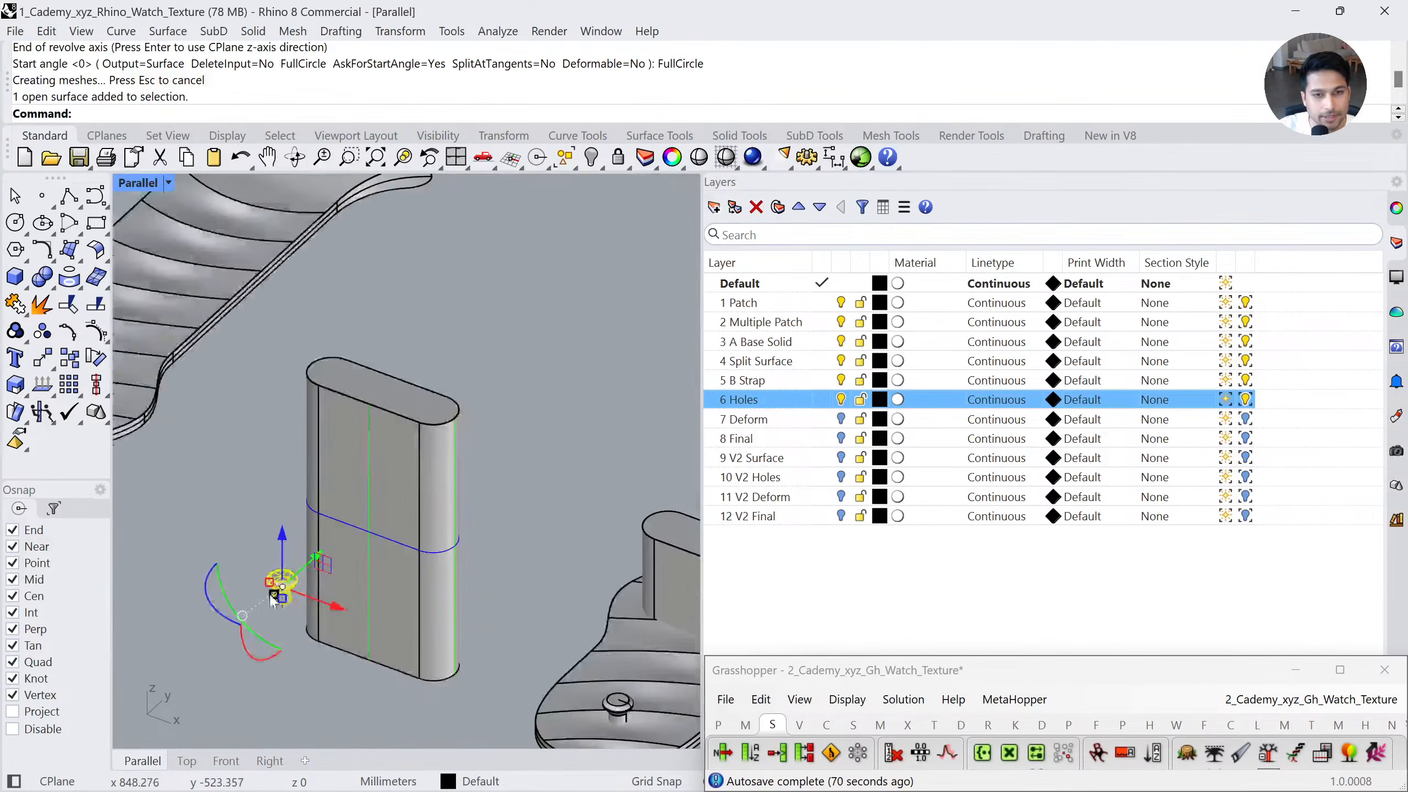
Extrude the seven hole circles vertically in both directions into cylinders
{"action": "scroll", "coordinate": [530, 349], "scroll_direction": "up", "scroll_amount": 4}
{"action": "left_click", "coordinate": [558, 369]}
{"action": "left_click_drag", "start_coordinate": [555, 348], "coordinate": [556, 296], "text": "shift"}
{"action": "left_click", "coordinate": [640, 323]}
{"action": "scroll", "coordinate": [368, 300], "scroll_direction": "down", "scroll_amount": 6}
{"action": "scroll", "coordinate": [515, 372], "scroll_direction": "up", "scroll_amount": 4}
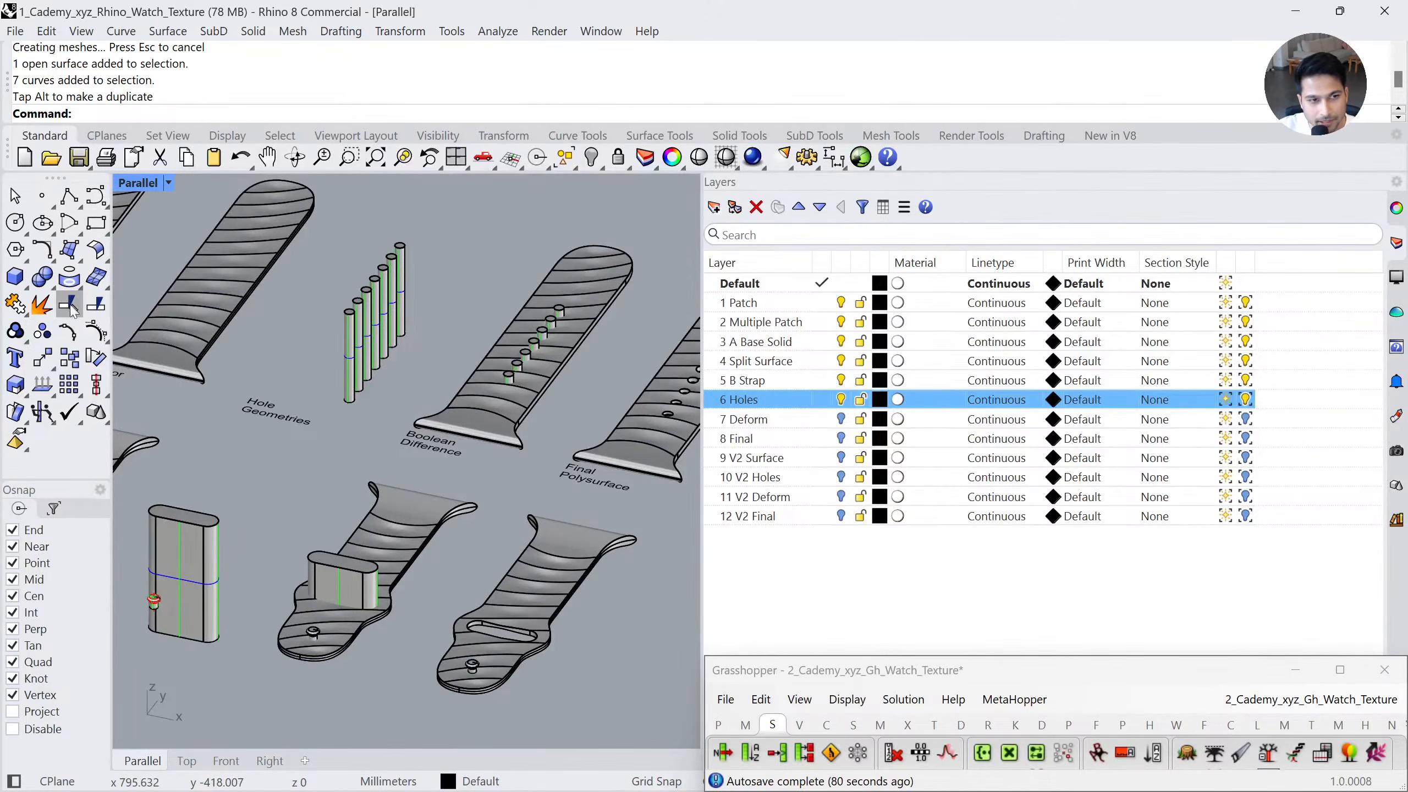
Subtract the slot solid from the lower strap in the Boolean Difference set
{"action": "left_click", "coordinate": [54, 287]}
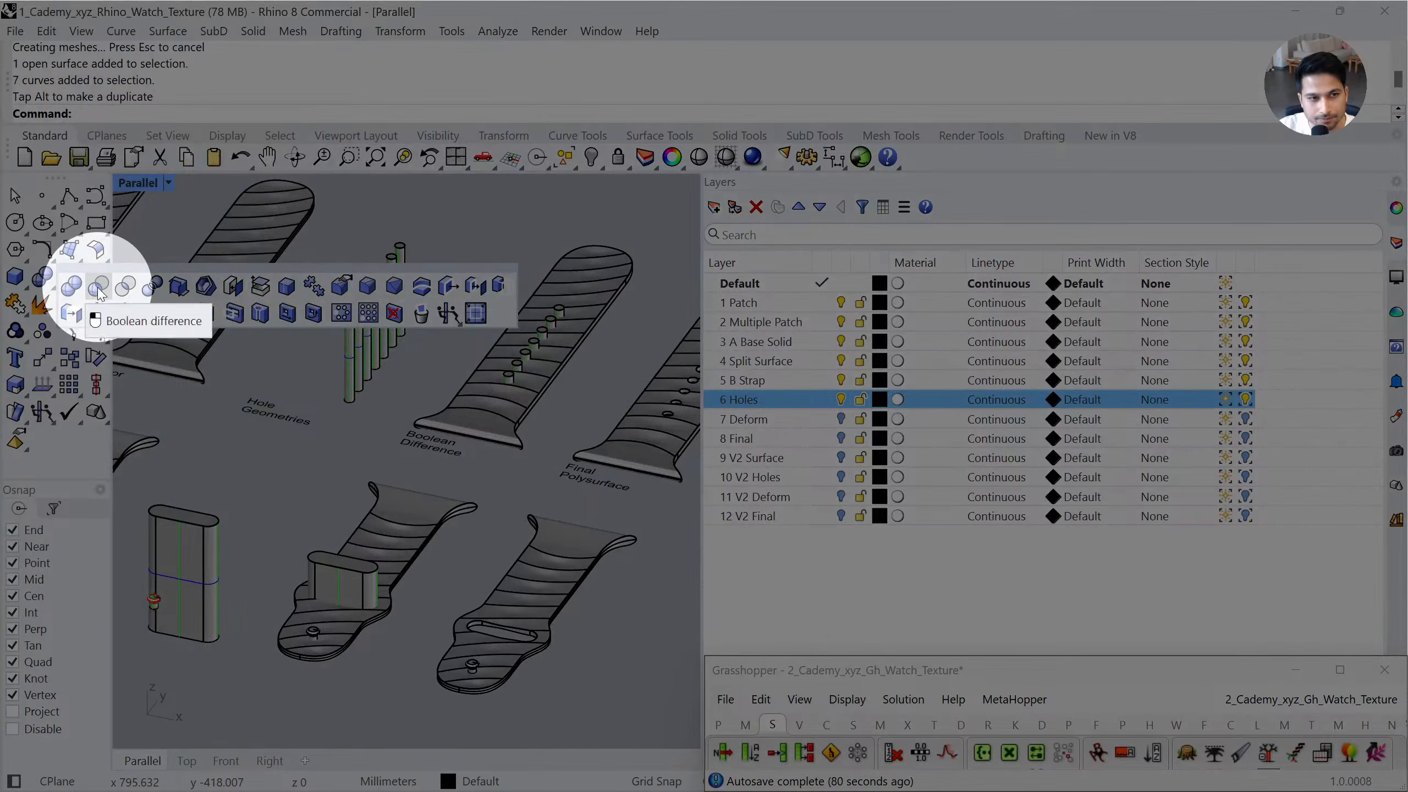
{"action": "left_click", "coordinate": [99, 287]}
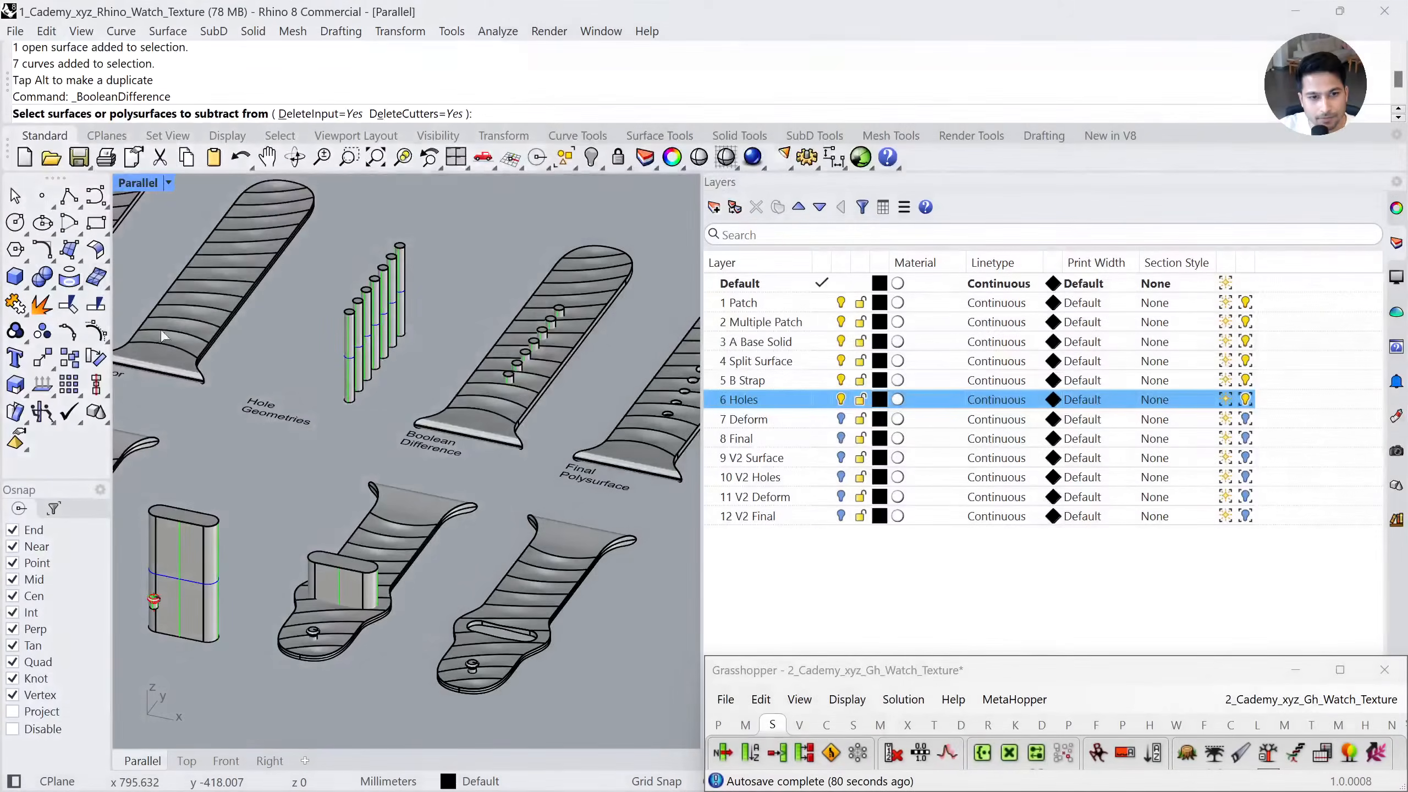
{"action": "left_click", "coordinate": [401, 554]}
{"action": "key", "text": "Return"}
{"action": "left_click", "coordinate": [369, 588]}
{"action": "key", "text": "Return"}
Subtract the seven hole cylinders from the upper strap in the Boolean Difference set
{"action": "right_click_drag", "start_coordinate": [501, 459], "coordinate": [417, 572], "text": "shift"}
{"action": "left_click", "coordinate": [470, 461]}
{"action": "key", "text": "Return"}
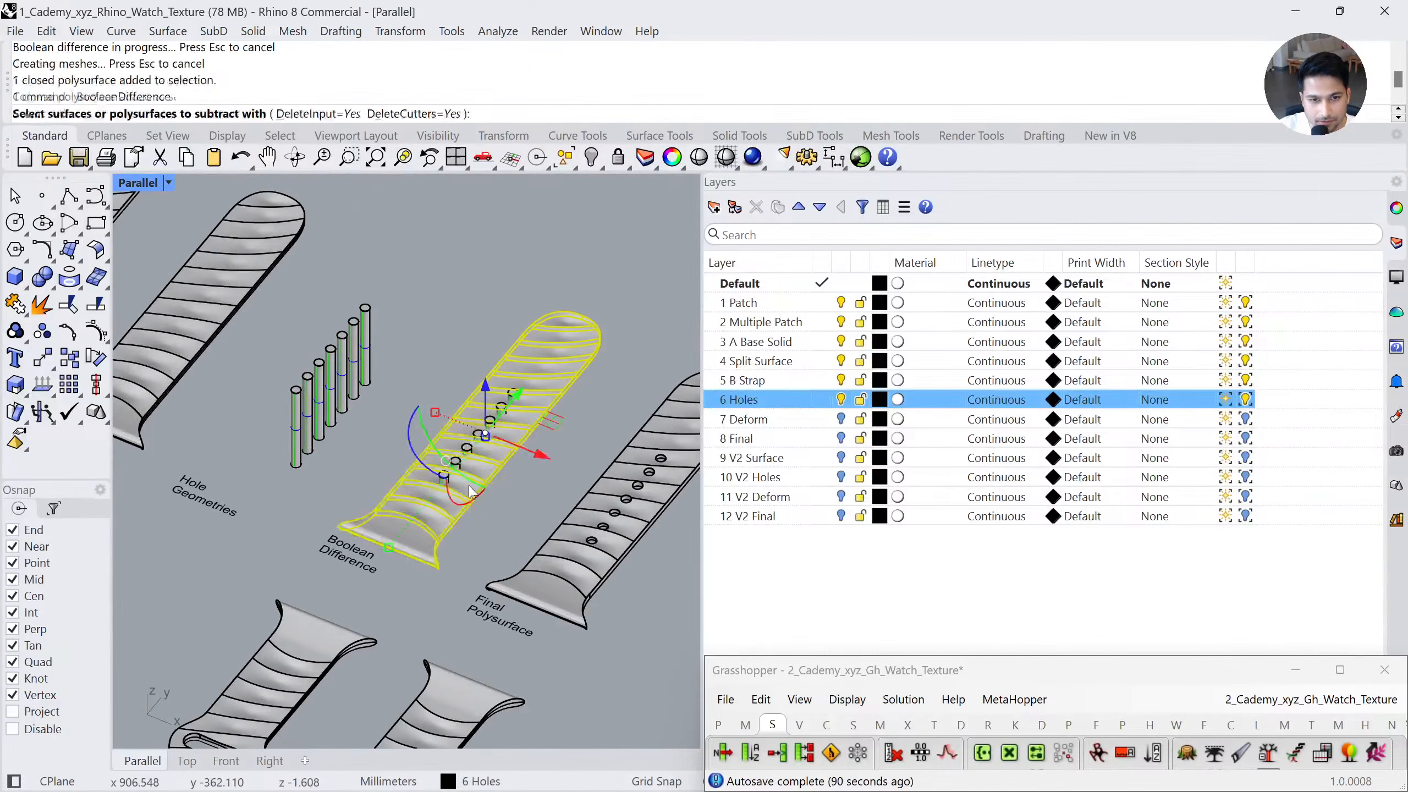
{"action": "left_click", "coordinate": [469, 452]}
{"action": "left_click", "coordinate": [456, 463]}
{"action": "left_click", "coordinate": [445, 478]}
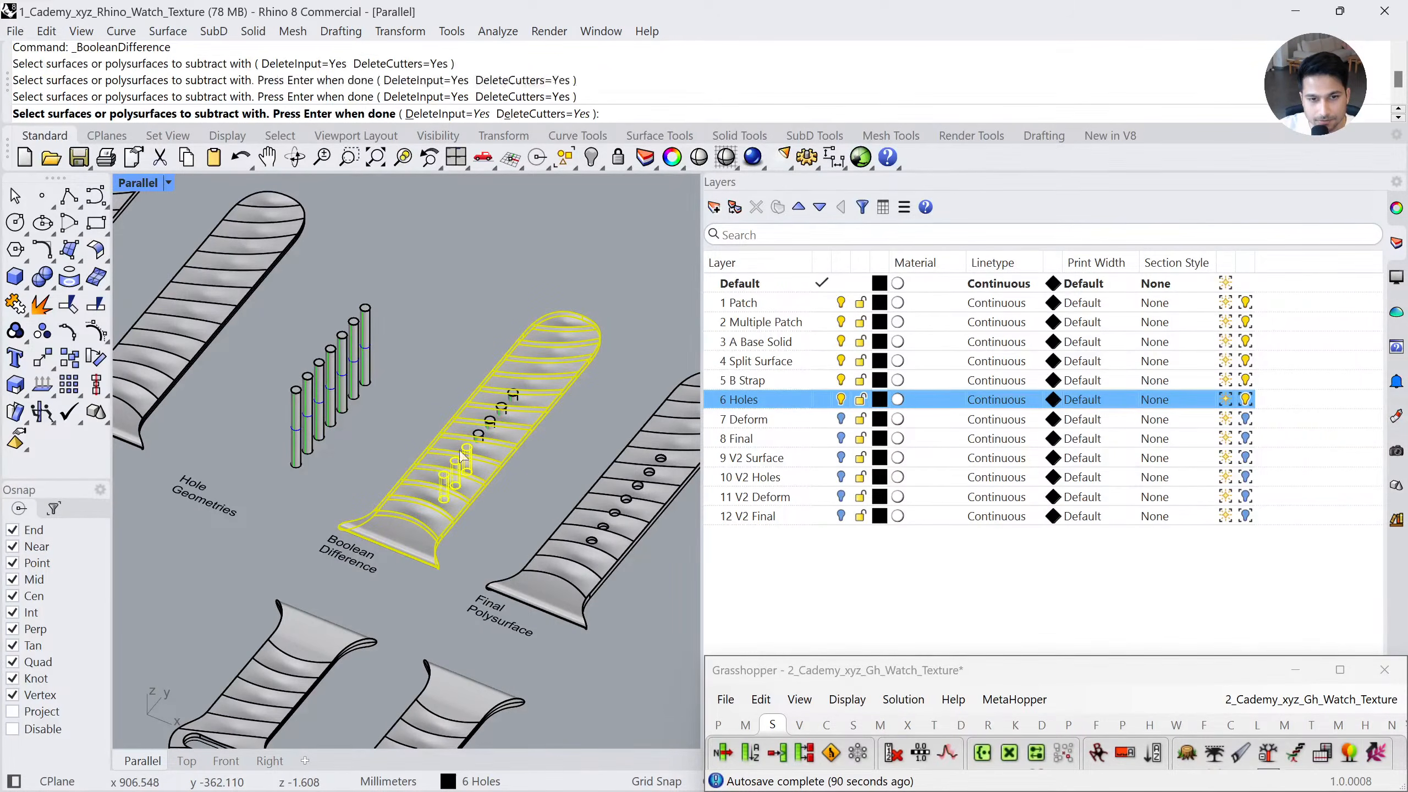
{"action": "left_click", "coordinate": [479, 437]}
{"action": "left_click", "coordinate": [490, 423]}
{"action": "left_click", "coordinate": [502, 409]}
{"action": "left_click", "coordinate": [514, 396]}
{"action": "key", "text": "Return"}
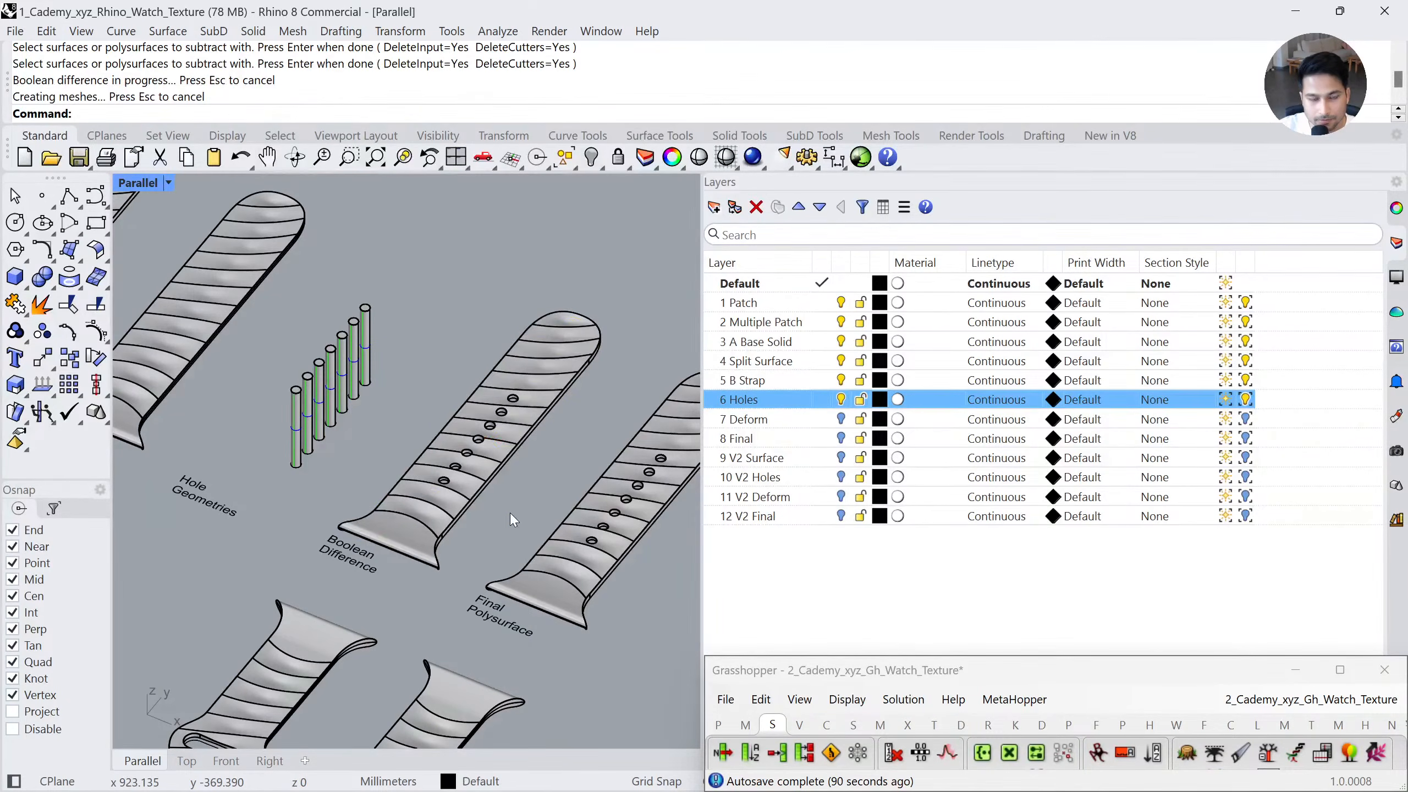
Combine the button and the lower strap with the cut slot using Boolean Union
{"action": "scroll", "coordinate": [482, 502], "scroll_direction": "down", "scroll_amount": 4}
{"action": "scroll", "coordinate": [443, 533], "scroll_direction": "up", "scroll_amount": 6}
{"action": "scroll", "coordinate": [361, 526], "scroll_direction": "up", "scroll_amount": 3}
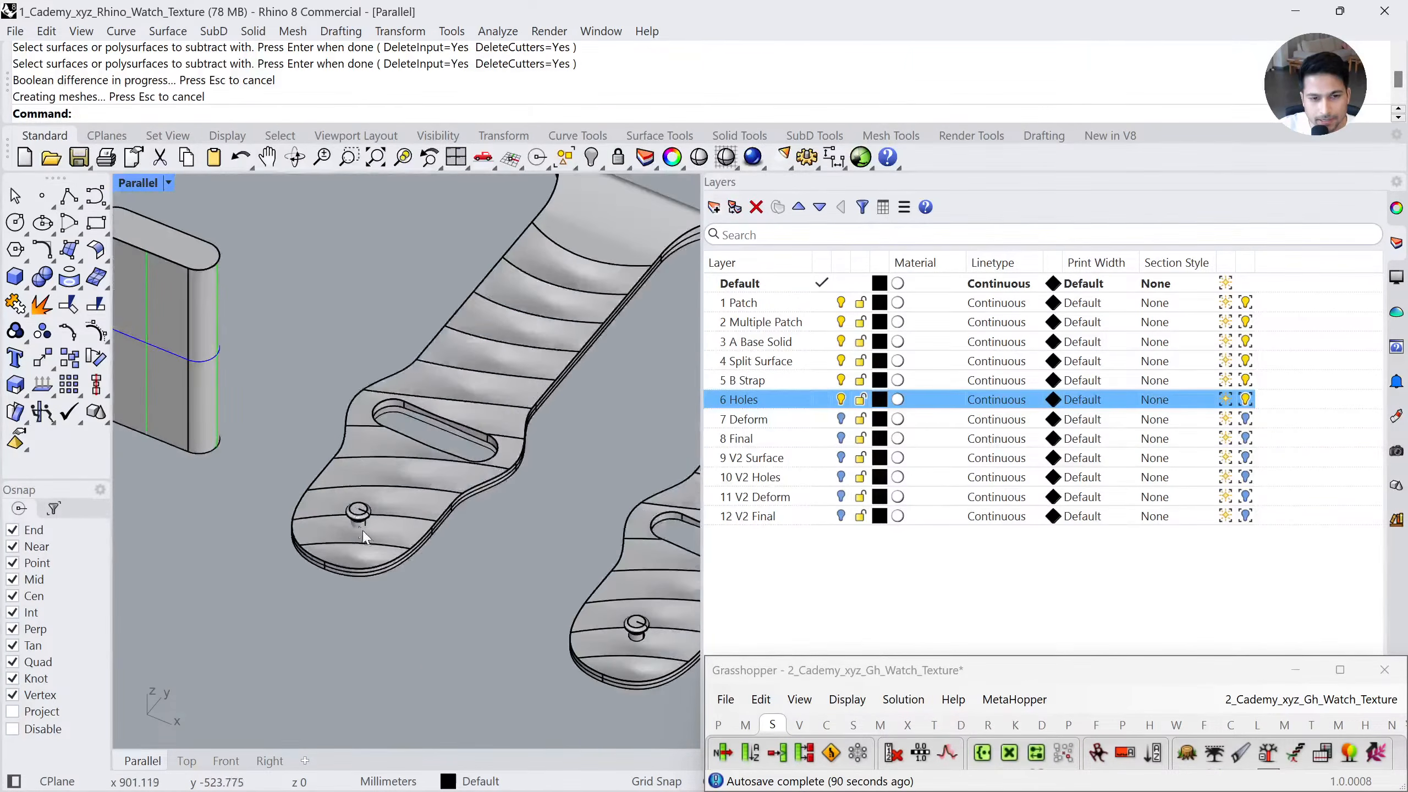
{"action": "left_click", "coordinate": [443, 499]}
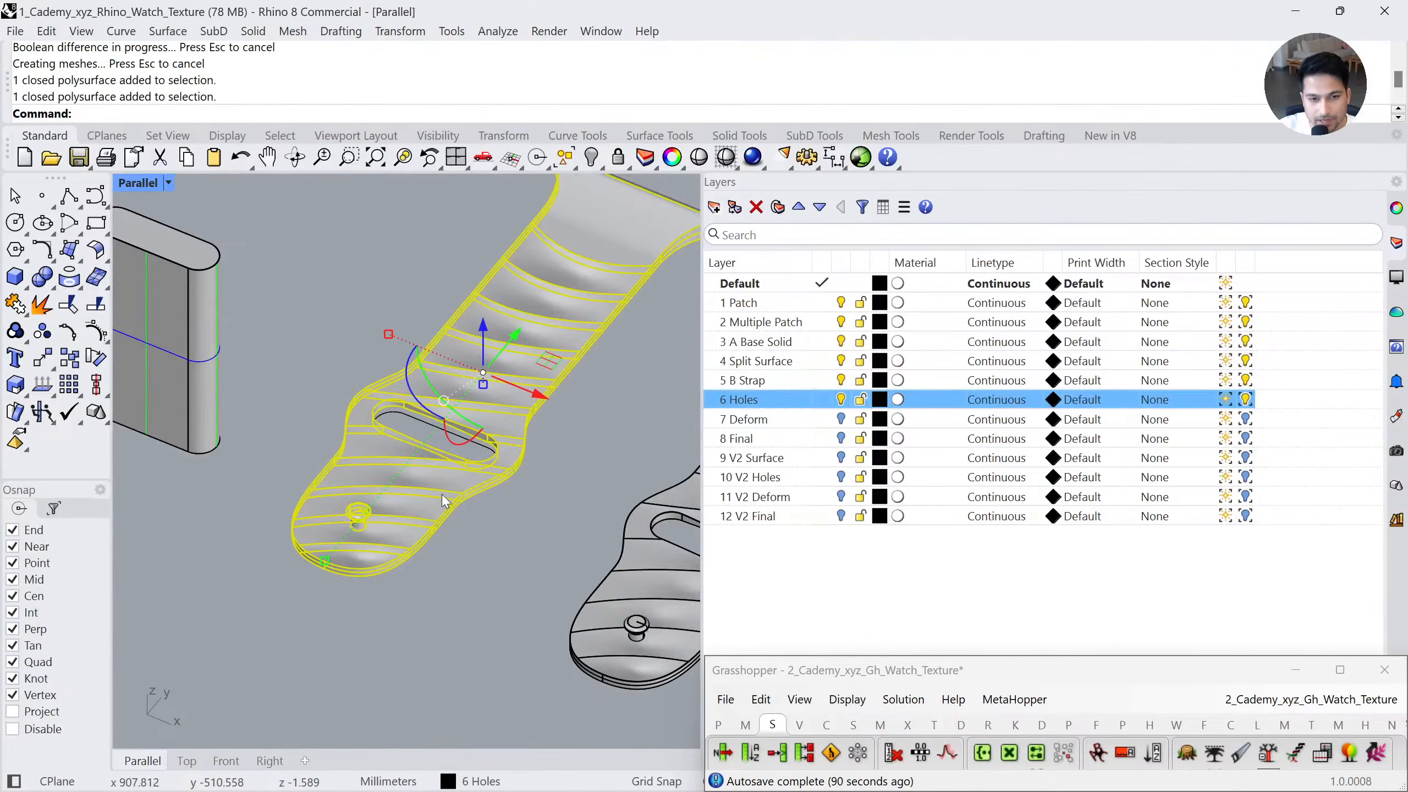
{"action": "left_click", "coordinate": [43, 277]}
{"action": "scroll", "coordinate": [388, 587], "scroll_direction": "down", "scroll_amount": 5}
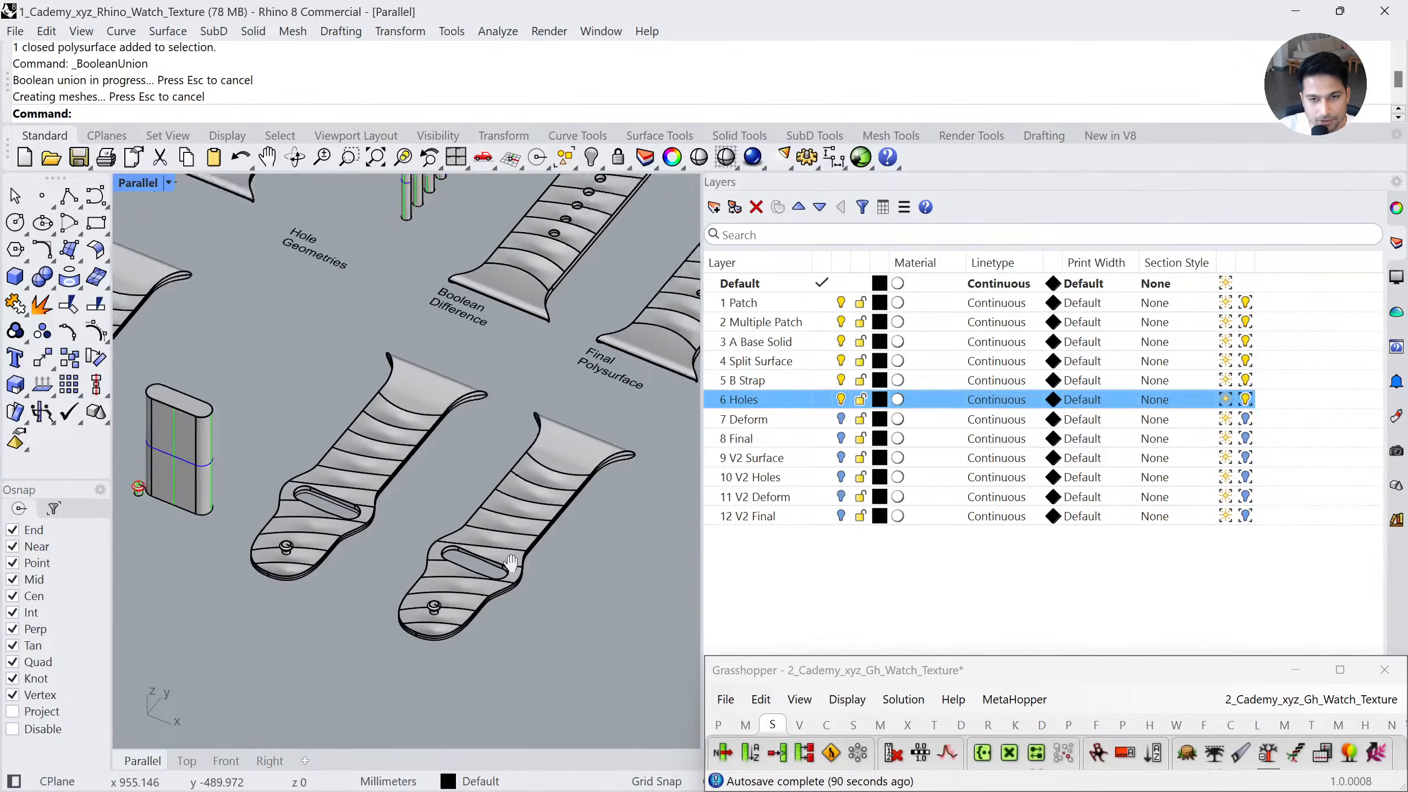
Zoom to the final strap pair and orbit around it to examine the holes, slot and button
{"action": "left_click", "coordinate": [548, 373], "text": "shift"}
{"action": "type", "text": "zs"}
{"action": "key", "text": "Return"}
{"action": "right_click_drag", "start_coordinate": [456, 538], "coordinate": [489, 513]}
{"action": "left_click", "coordinate": [488, 528]}
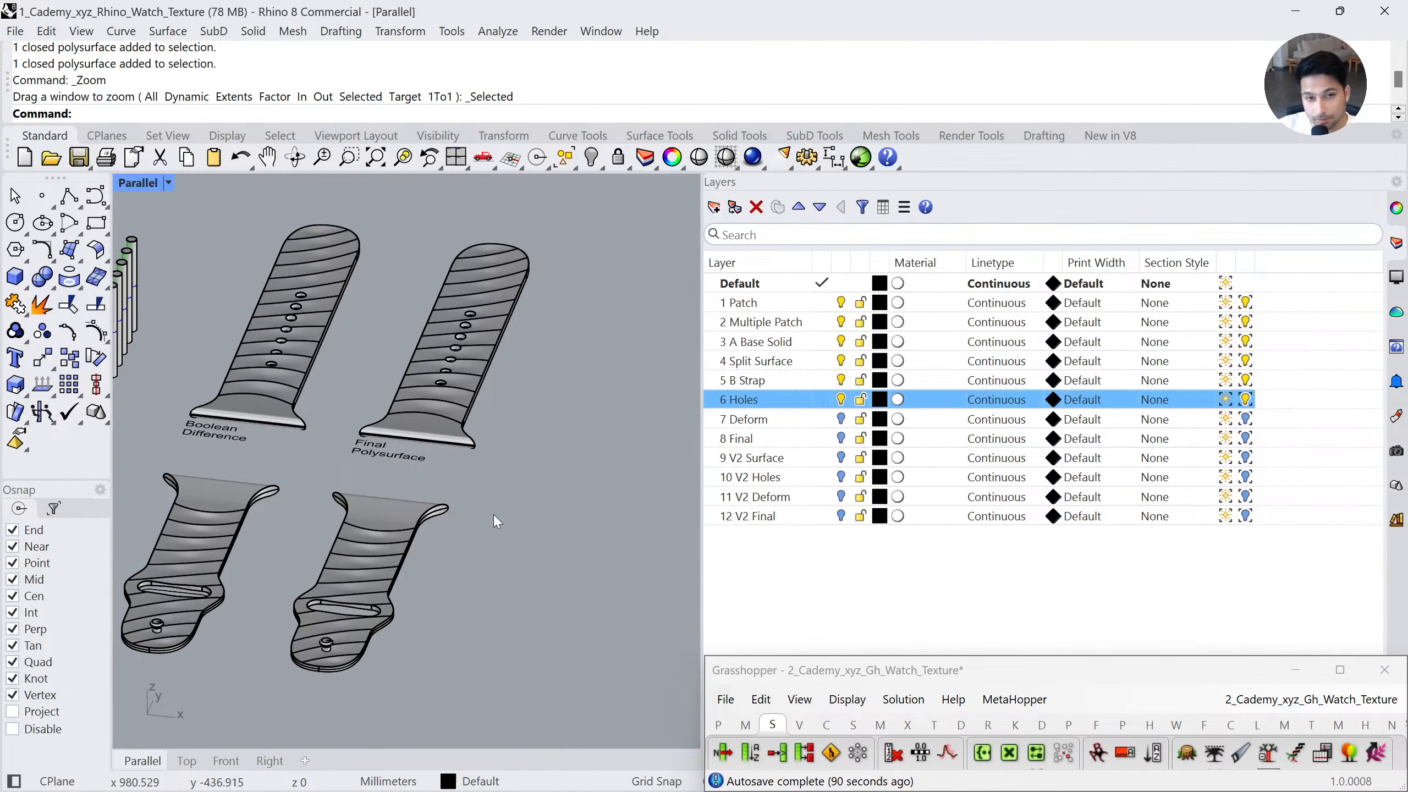
In the Top view, draw a deformable plane over the textured B Strap at the Split Base stage, from its upper to lower end
{"action": "scroll", "coordinate": [527, 484], "scroll_direction": "down", "scroll_amount": 8}
{"action": "right_click_drag", "start_coordinate": [267, 478], "coordinate": [395, 503], "text": "shift"}
{"action": "scroll", "coordinate": [396, 503], "scroll_direction": "up", "scroll_amount": 14}
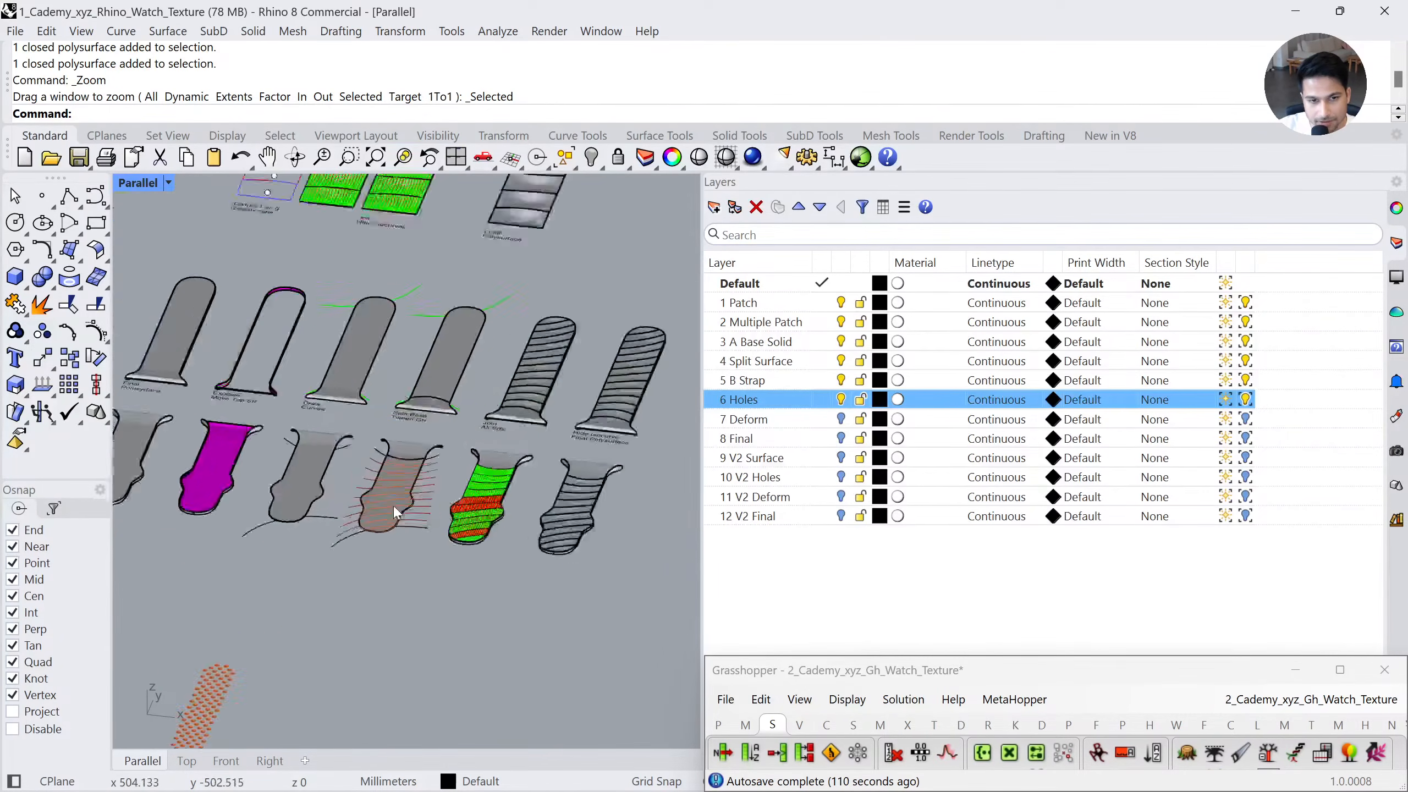
{"action": "left_click", "coordinate": [396, 503]}
{"action": "left_click", "coordinate": [191, 765]}
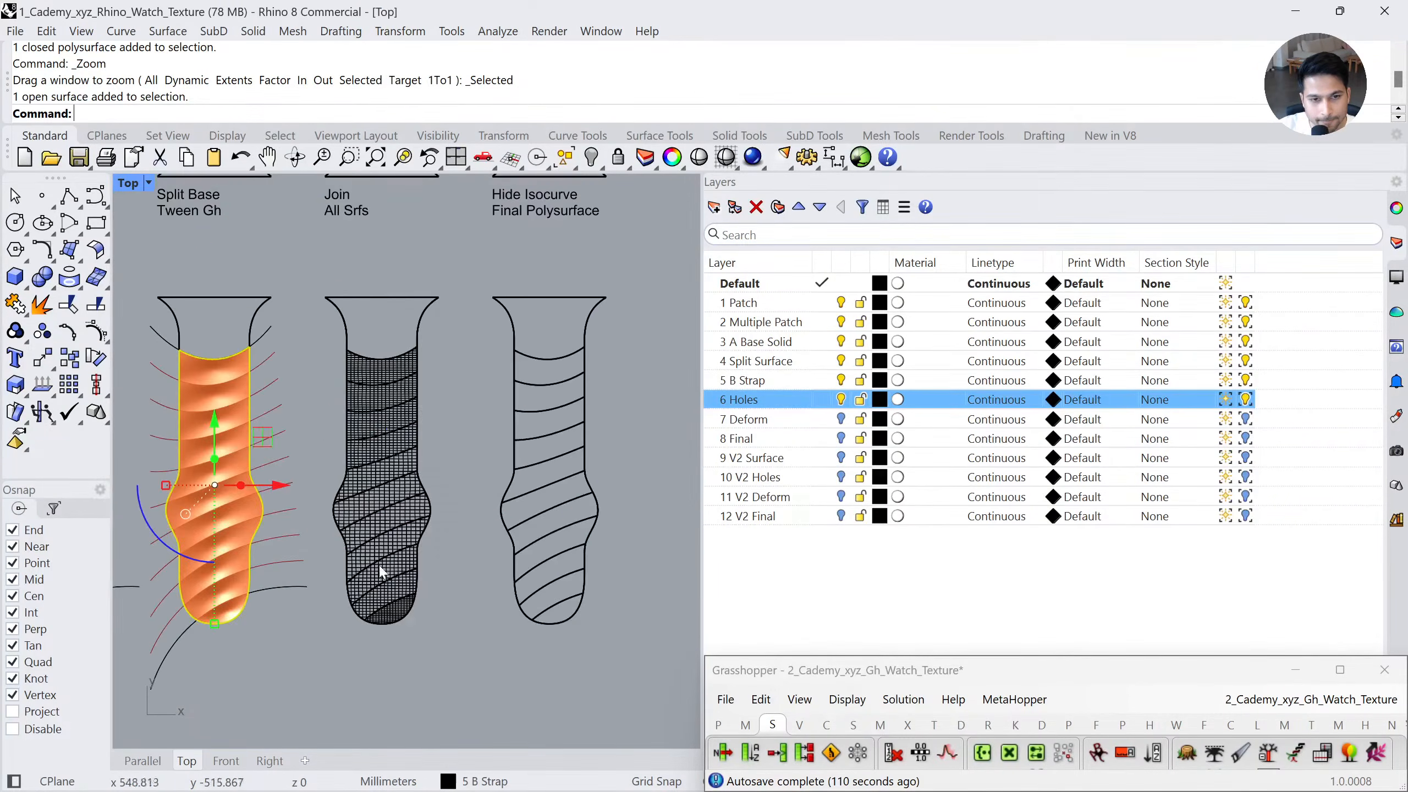
{"action": "key", "text": "z"}
{"action": "key", "text": "s"}
{"action": "key", "text": "Return"}
{"action": "scroll", "coordinate": [408, 467], "scroll_direction": "down", "scroll_amount": 5}
{"action": "left_click", "coordinate": [322, 377]}
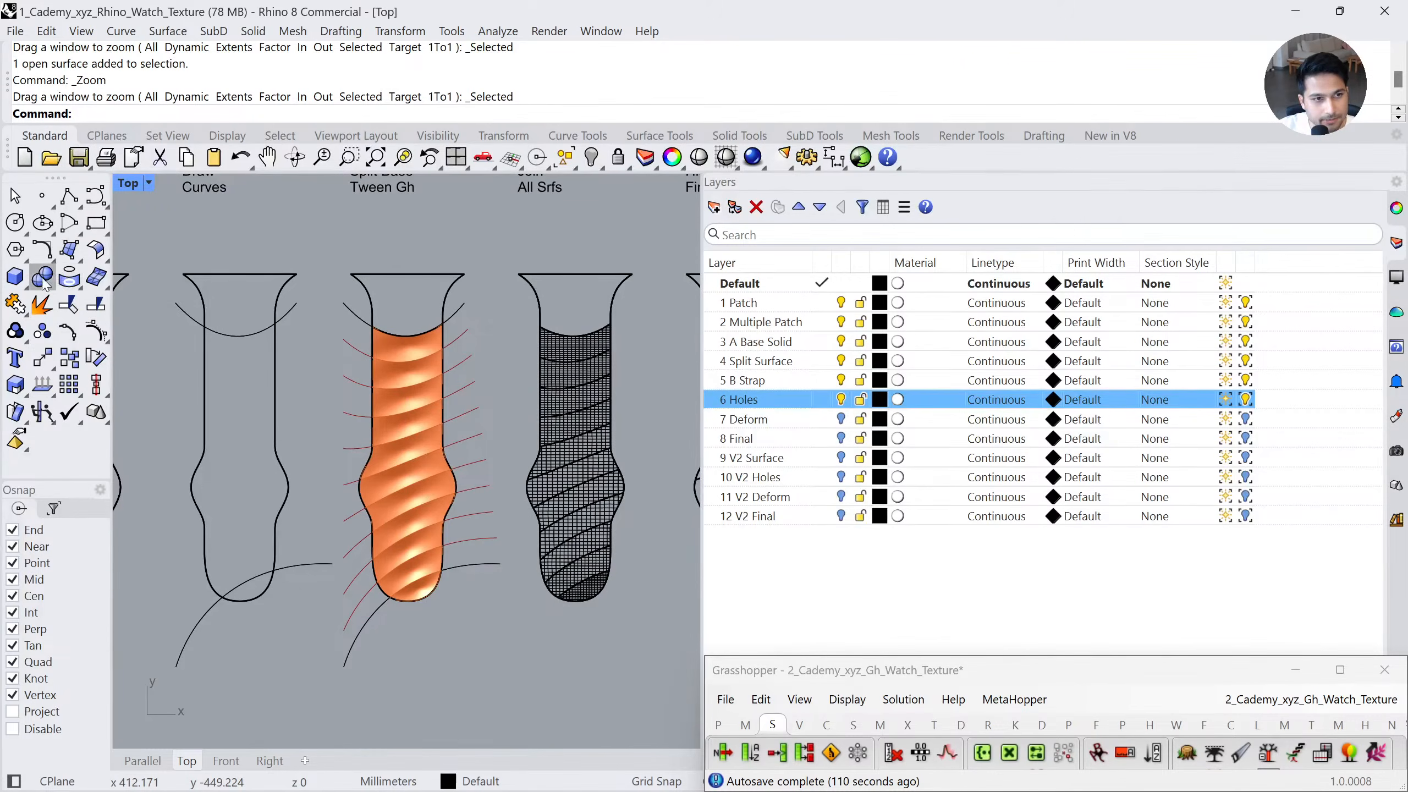
{"action": "left_click", "coordinate": [76, 254]}
{"action": "left_click", "coordinate": [260, 259]}
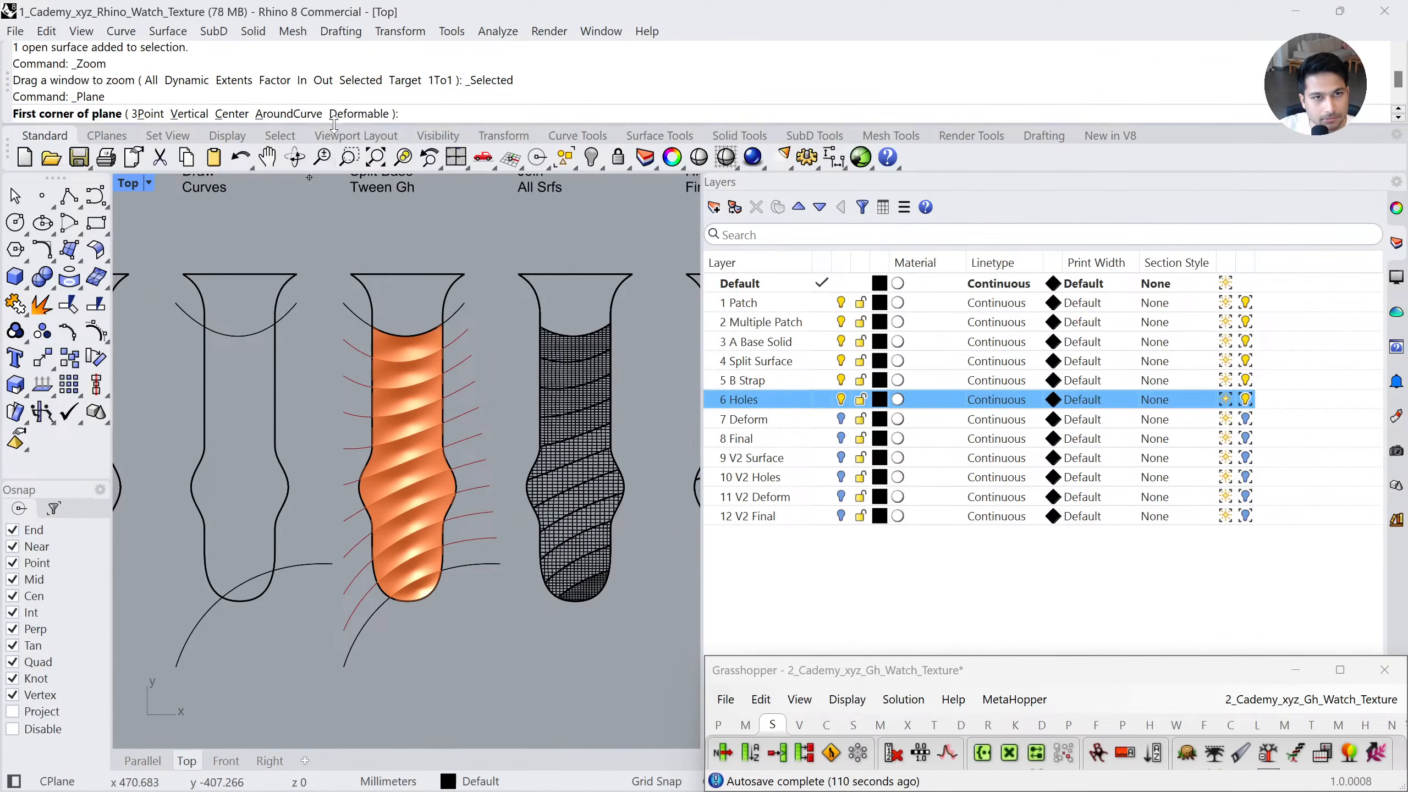
{"action": "left_click", "coordinate": [358, 113]}
{"action": "scroll", "coordinate": [388, 333], "scroll_direction": "up", "scroll_amount": 3}
{"action": "left_click", "coordinate": [353, 267]}
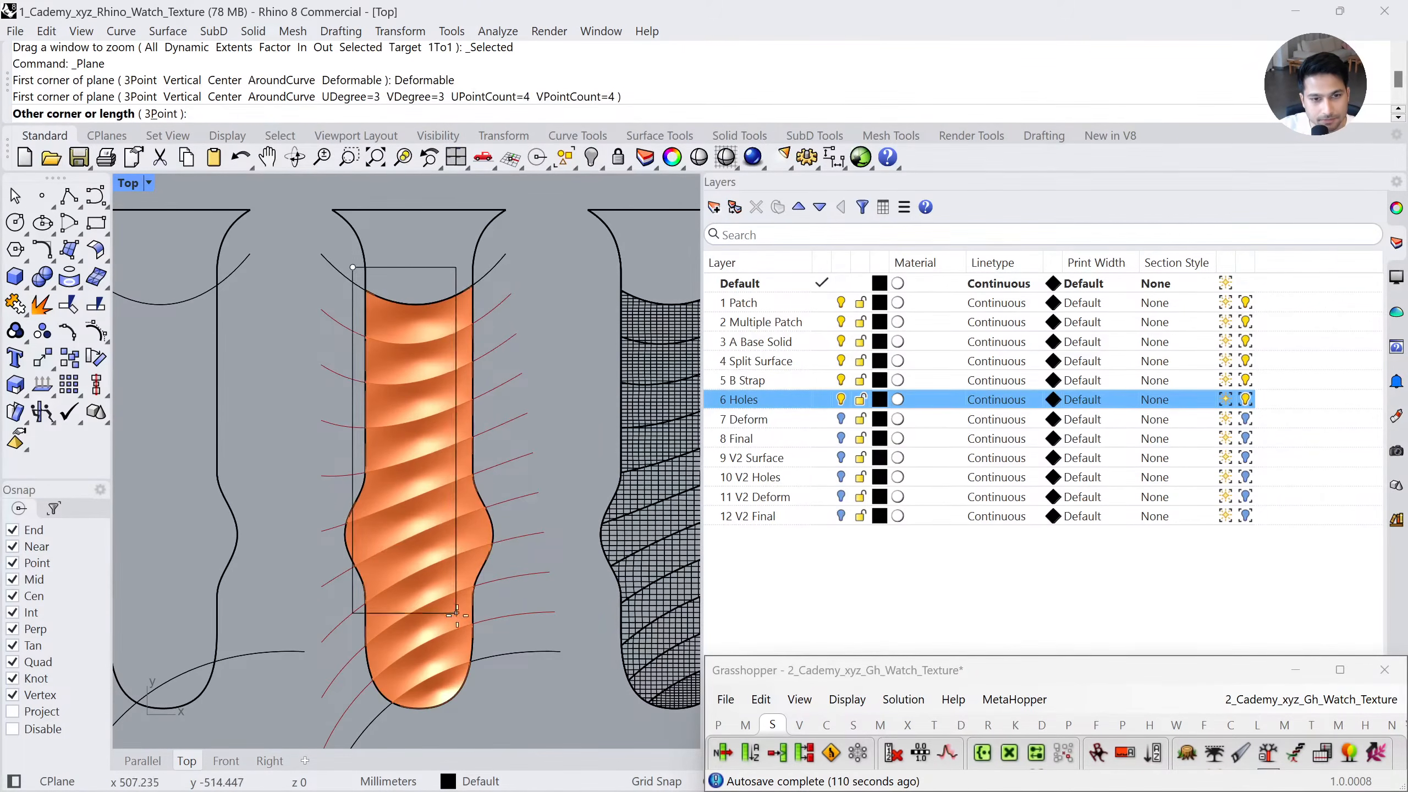
{"action": "left_click", "coordinate": [480, 698]}
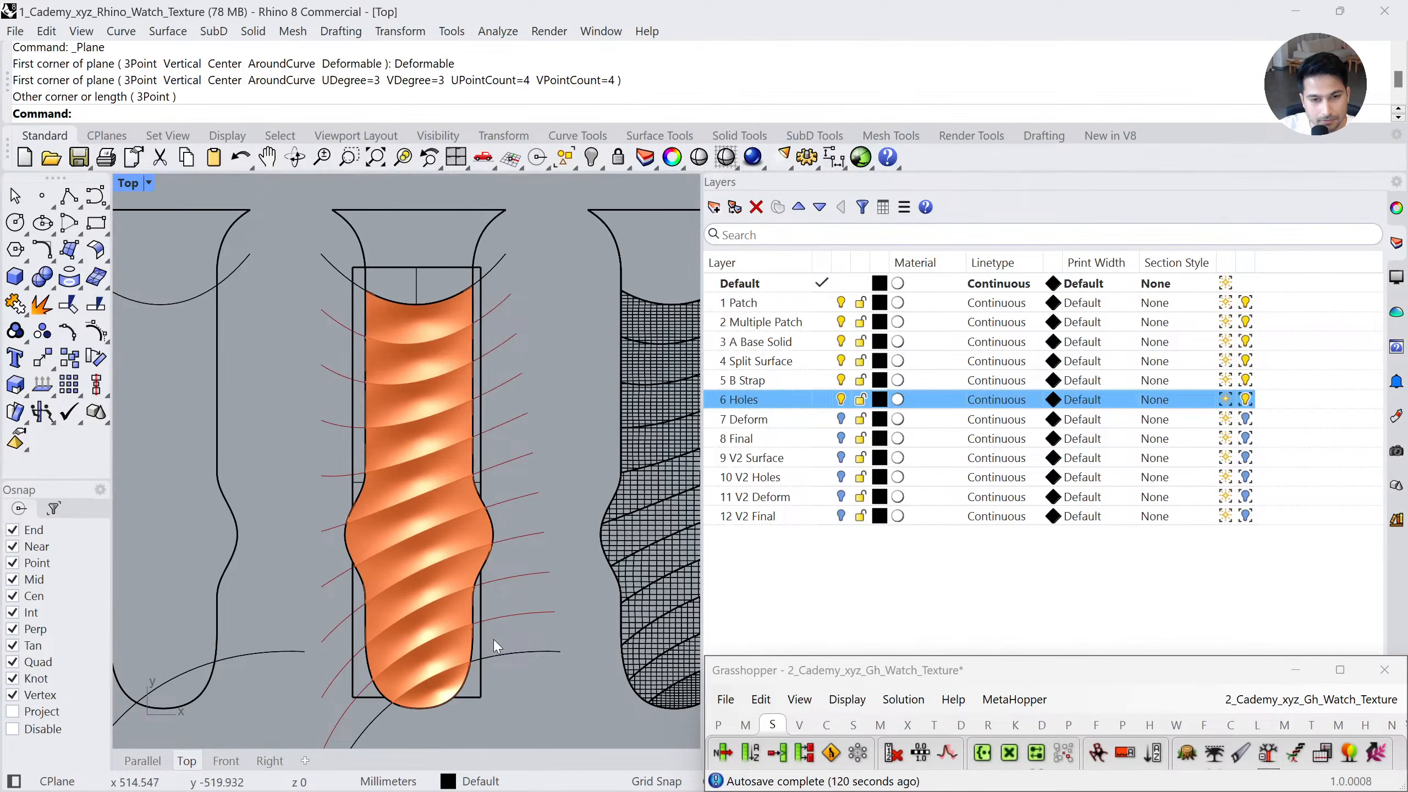
Hide the strap's base surface beneath the texture preview, then select the new plane and zoom to it in the Parallel view
{"action": "left_click", "coordinate": [474, 602]}
{"action": "key", "text": "ctrl+h"}
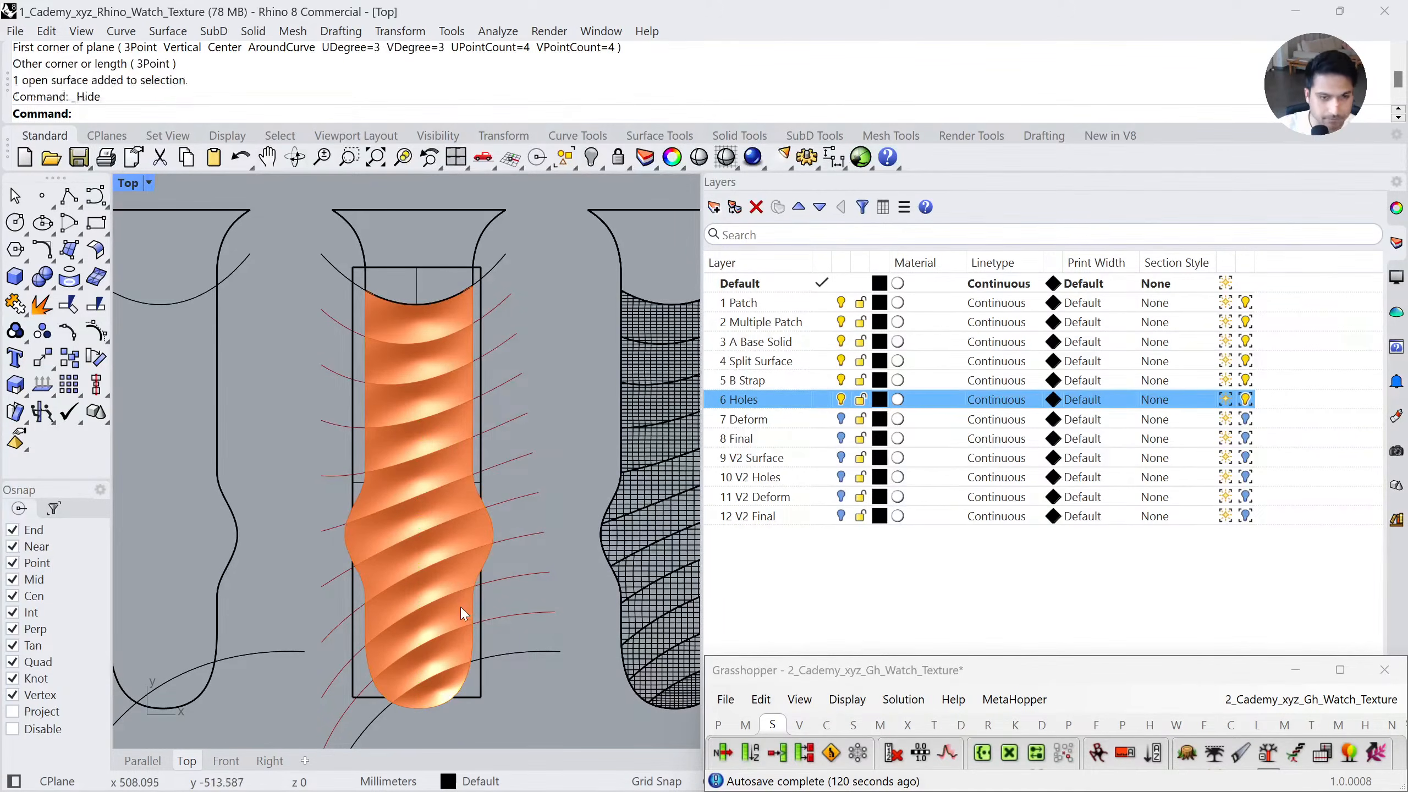
{"action": "left_click", "coordinate": [482, 599]}
{"action": "left_click", "coordinate": [152, 763]}
{"action": "type", "text": "zs"}
{"action": "key", "text": "Return"}
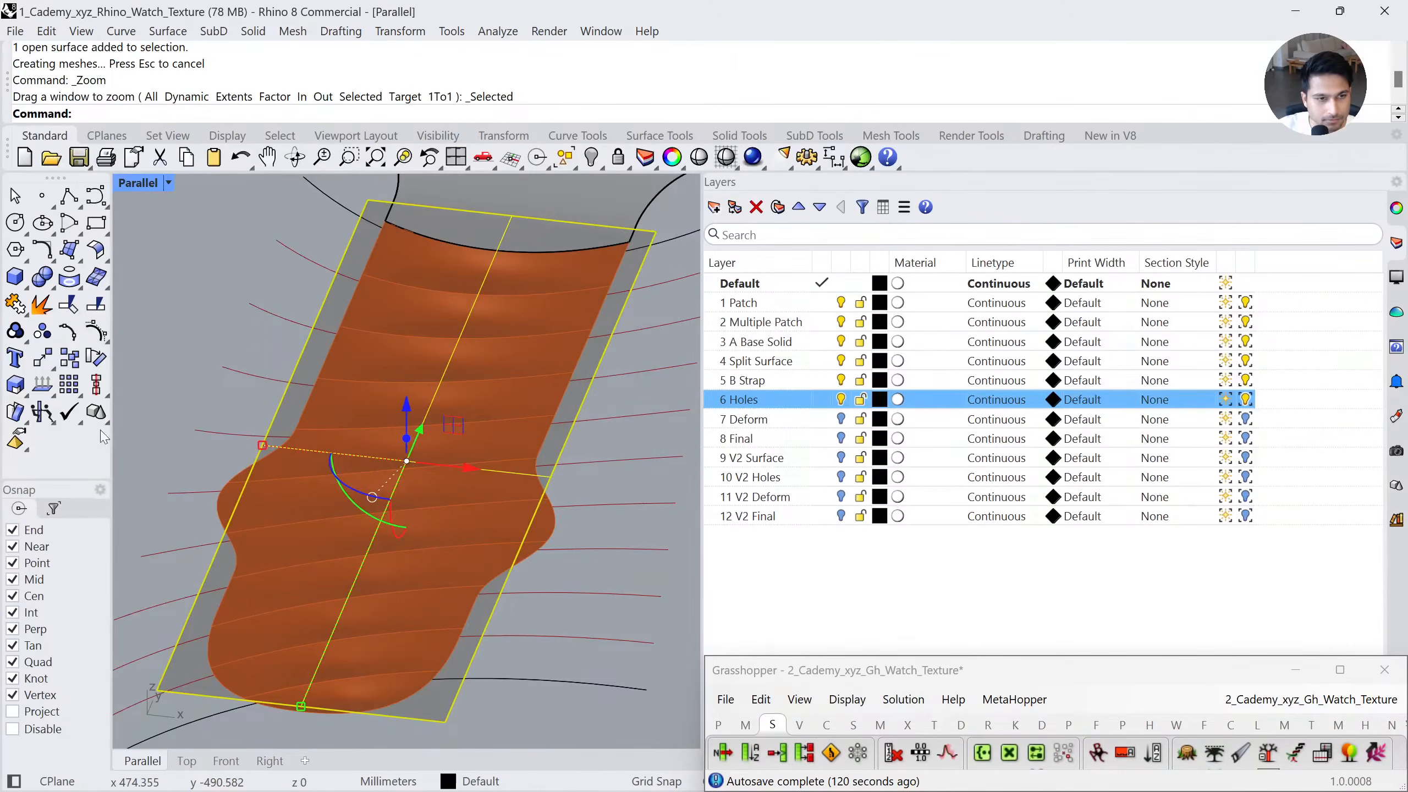
Turn on the plane's control points and move two groups of three points and one corner point vertically to warp it
{"action": "left_click", "coordinate": [96, 331]}
{"action": "scroll", "coordinate": [262, 512], "scroll_direction": "down", "scroll_amount": 4}
{"action": "left_click_drag", "start_coordinate": [219, 579], "coordinate": [386, 635]}
{"action": "left_click_drag", "start_coordinate": [293, 552], "coordinate": [297, 471]}
{"action": "left_click_drag", "start_coordinate": [298, 317], "coordinate": [491, 424]}
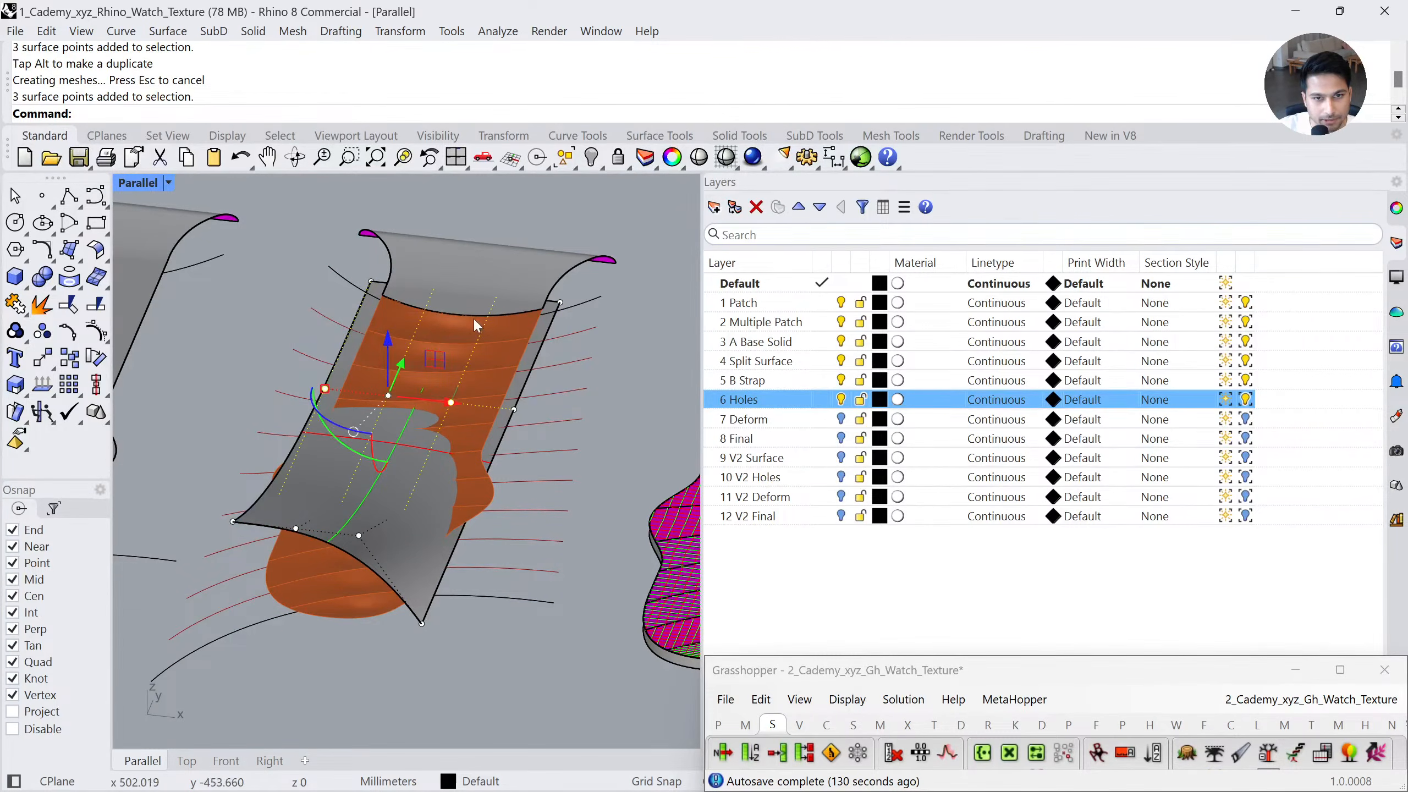
{"action": "left_click_drag", "start_coordinate": [389, 346], "coordinate": [389, 329]}
{"action": "left_click", "coordinate": [560, 302]}
{"action": "left_click_drag", "start_coordinate": [570, 268], "coordinate": [571, 206]}
{"action": "key", "text": "Escape"}
Select the warped plane in the Parallel view and move it slightly upward in the Right view
{"action": "right_click_drag", "start_coordinate": [610, 383], "coordinate": [550, 315]}
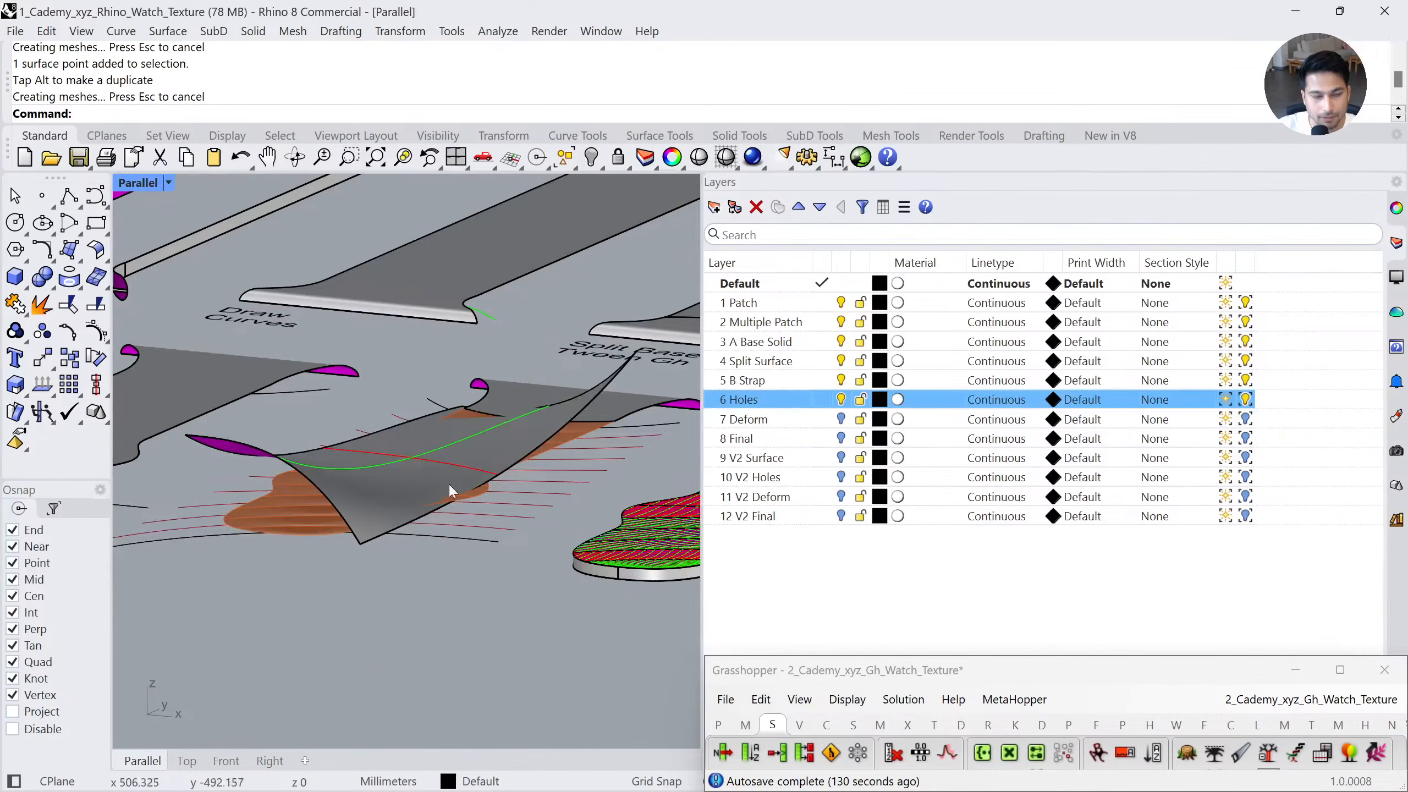
{"action": "right_click_drag", "start_coordinate": [450, 478], "coordinate": [507, 599]}
{"action": "key", "text": "Escape"}
{"action": "double_click", "coordinate": [886, 656]}
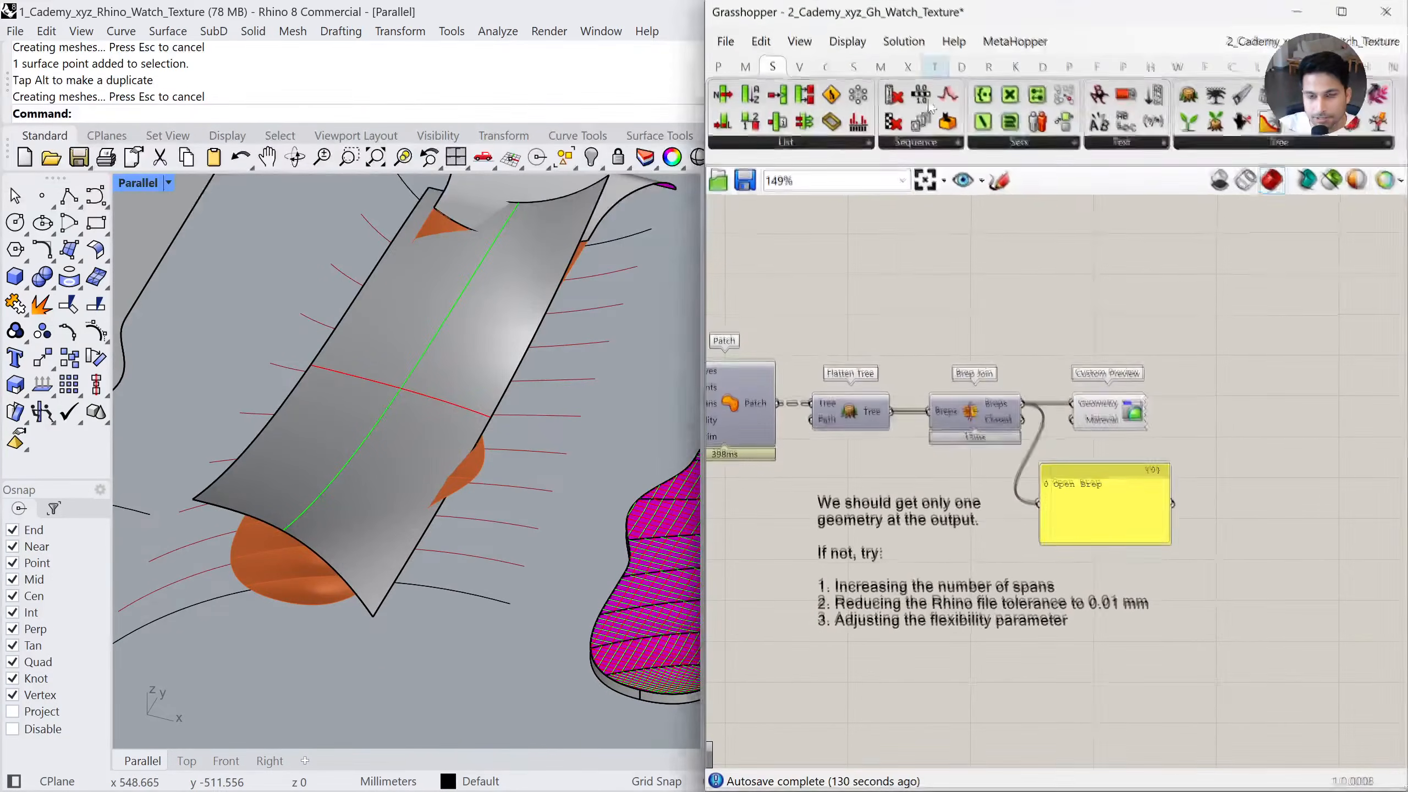
{"action": "left_click", "coordinate": [346, 484]}
{"action": "left_click", "coordinate": [270, 760]}
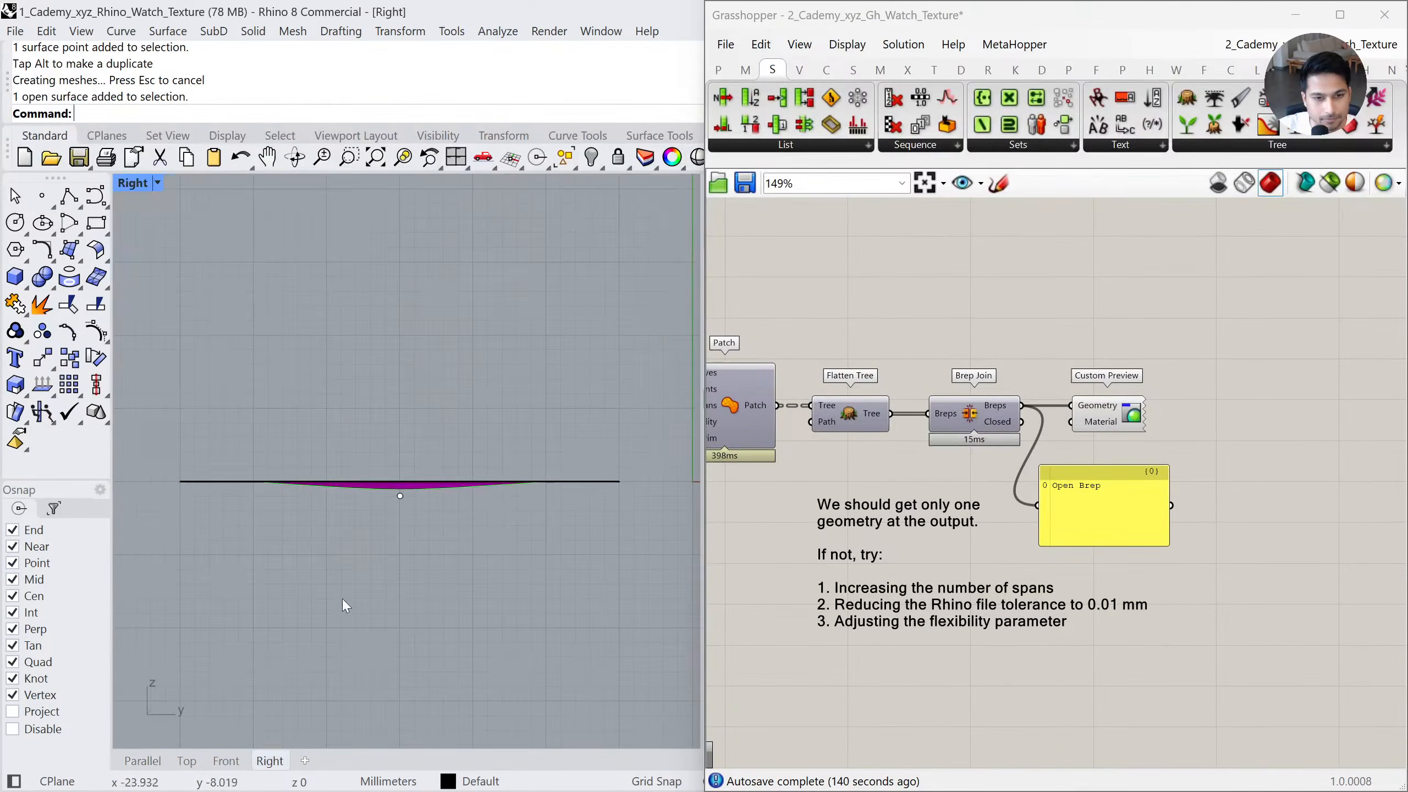
{"action": "type", "text": "zs"}
{"action": "key", "text": "Return"}
{"action": "scroll", "coordinate": [379, 545], "scroll_direction": "down", "scroll_amount": 4}
{"action": "left_click_drag", "start_coordinate": [398, 418], "coordinate": [399, 399]}
{"action": "left_click", "coordinate": [142, 760]}
{"action": "left_click", "coordinate": [404, 617]}
Assign the warped plane to the Split Base Tween Gh Surface parameter in Grasshopper, then hide the plane in Rhino
{"action": "right_click_drag", "start_coordinate": [787, 471], "coordinate": [1374, 496]}
{"action": "right_click_drag", "start_coordinate": [725, 437], "coordinate": [1181, 454]}
{"action": "right_click", "coordinate": [982, 406]}
{"action": "left_click", "coordinate": [1049, 650]}
{"action": "left_click", "coordinate": [390, 357]}
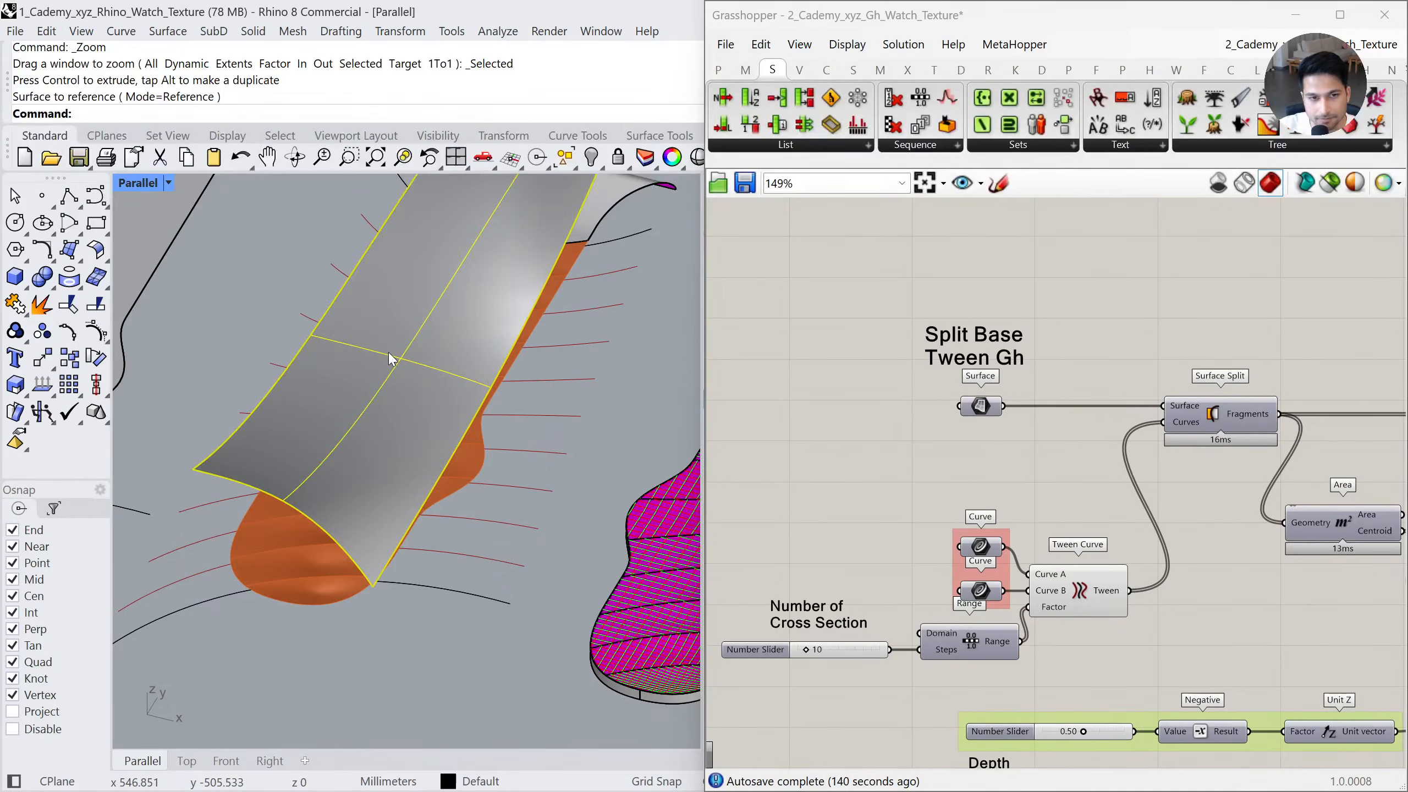
{"action": "left_click", "coordinate": [363, 511]}
{"action": "key", "text": "ctrl+h"}
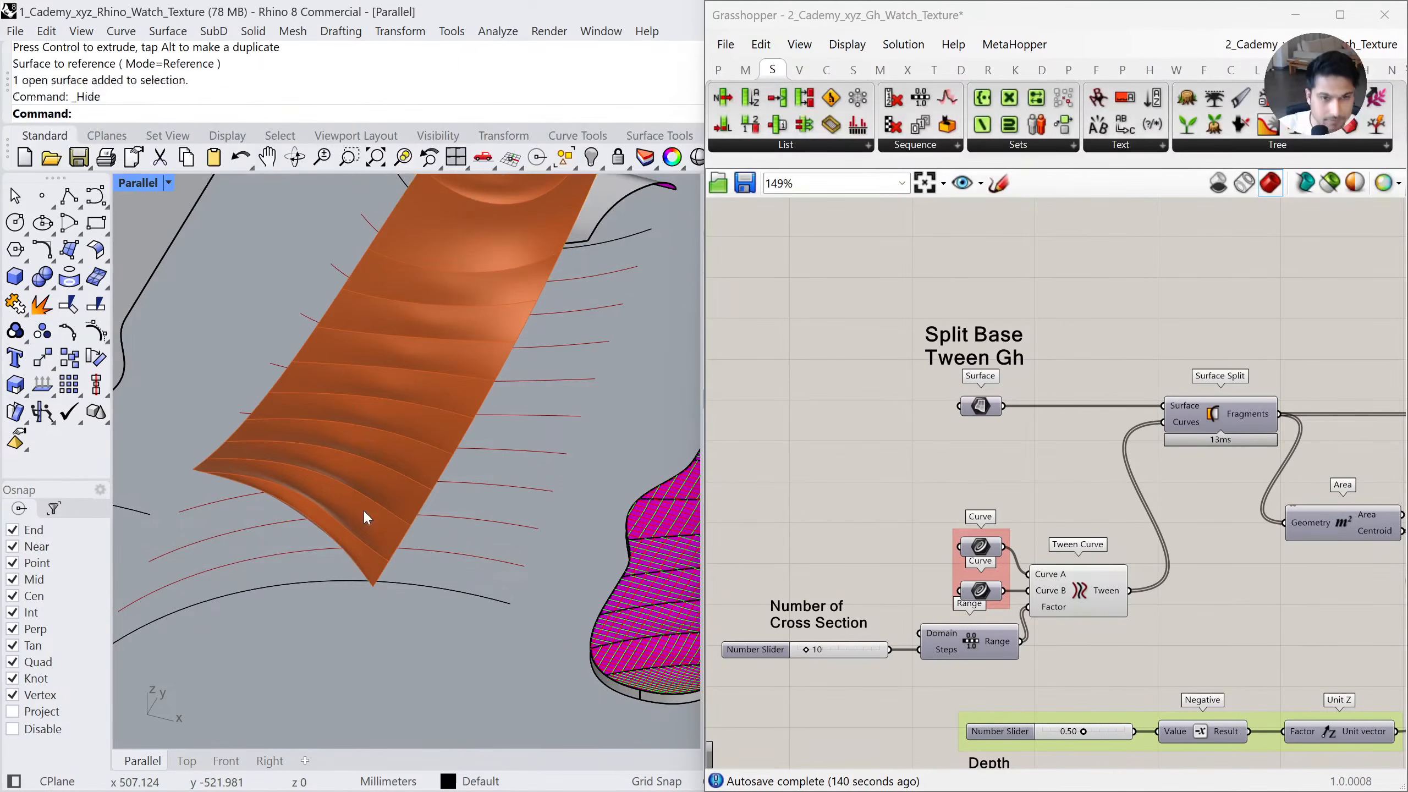
Examine the textured preview from above against its boundary curves and the highlighted Tween Curve output
{"action": "left_click", "coordinate": [186, 761]}
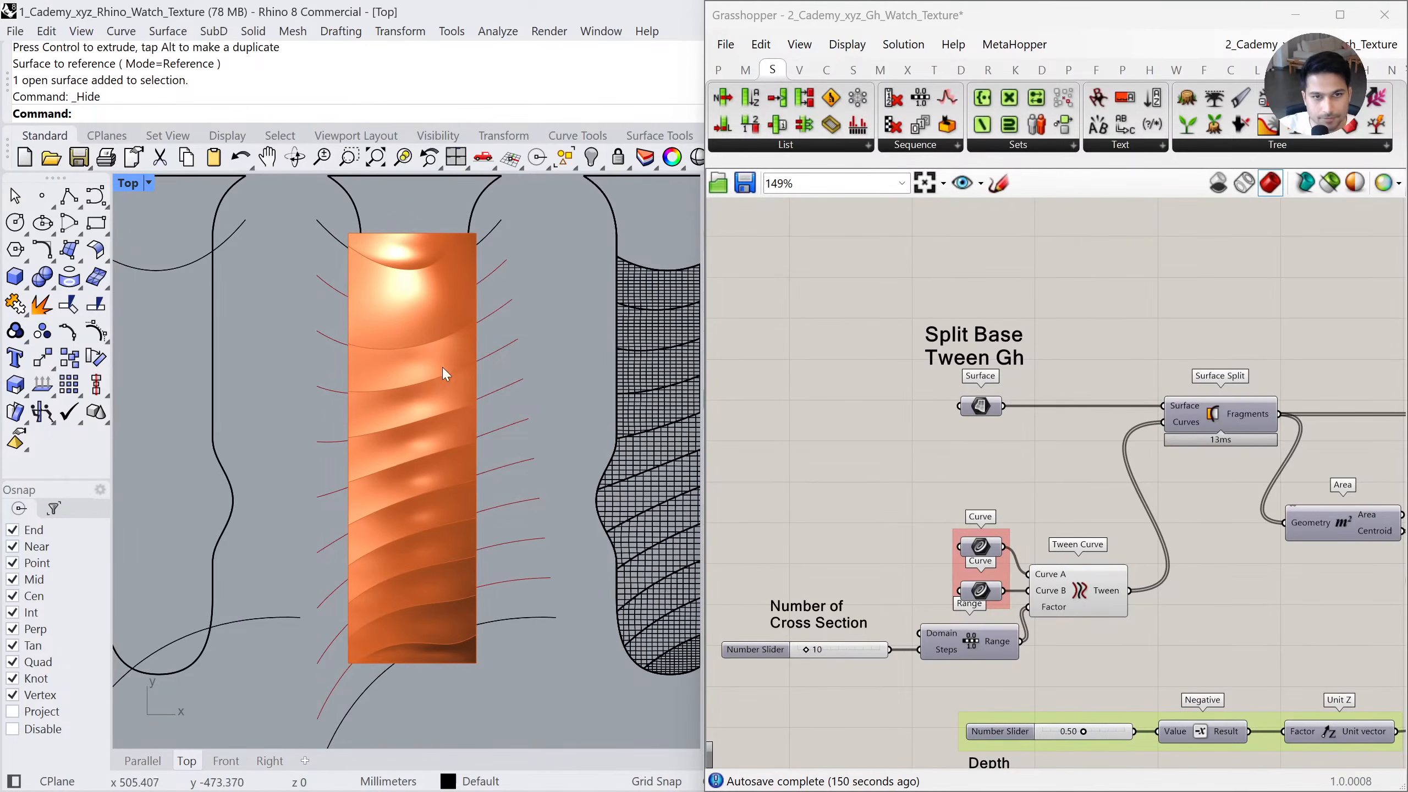
{"action": "left_click", "coordinate": [501, 621]}
{"action": "left_click", "coordinate": [526, 691]}
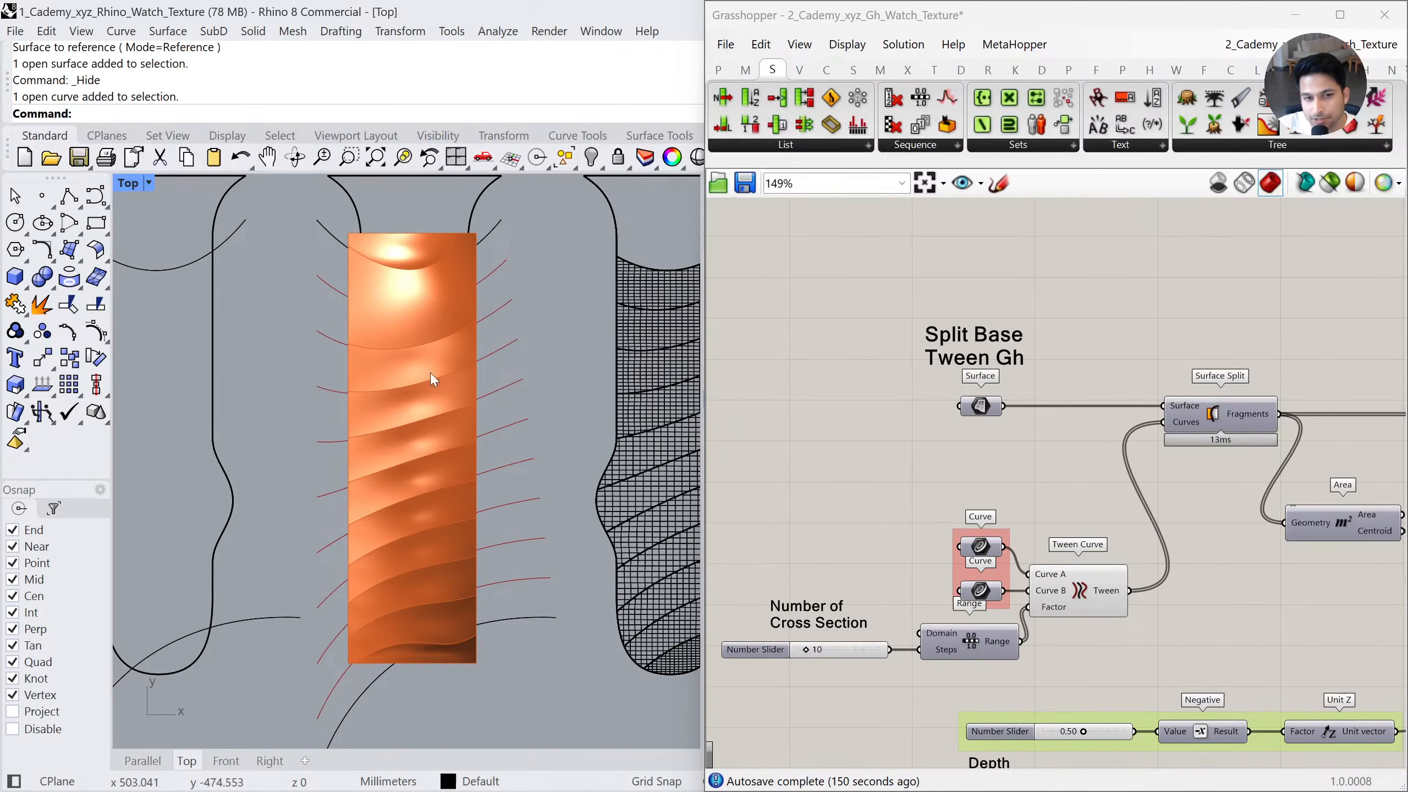
{"action": "right_click_drag", "start_coordinate": [1112, 526], "coordinate": [1029, 516]}
{"action": "left_click", "coordinate": [487, 633]}
{"action": "key", "text": "Escape"}
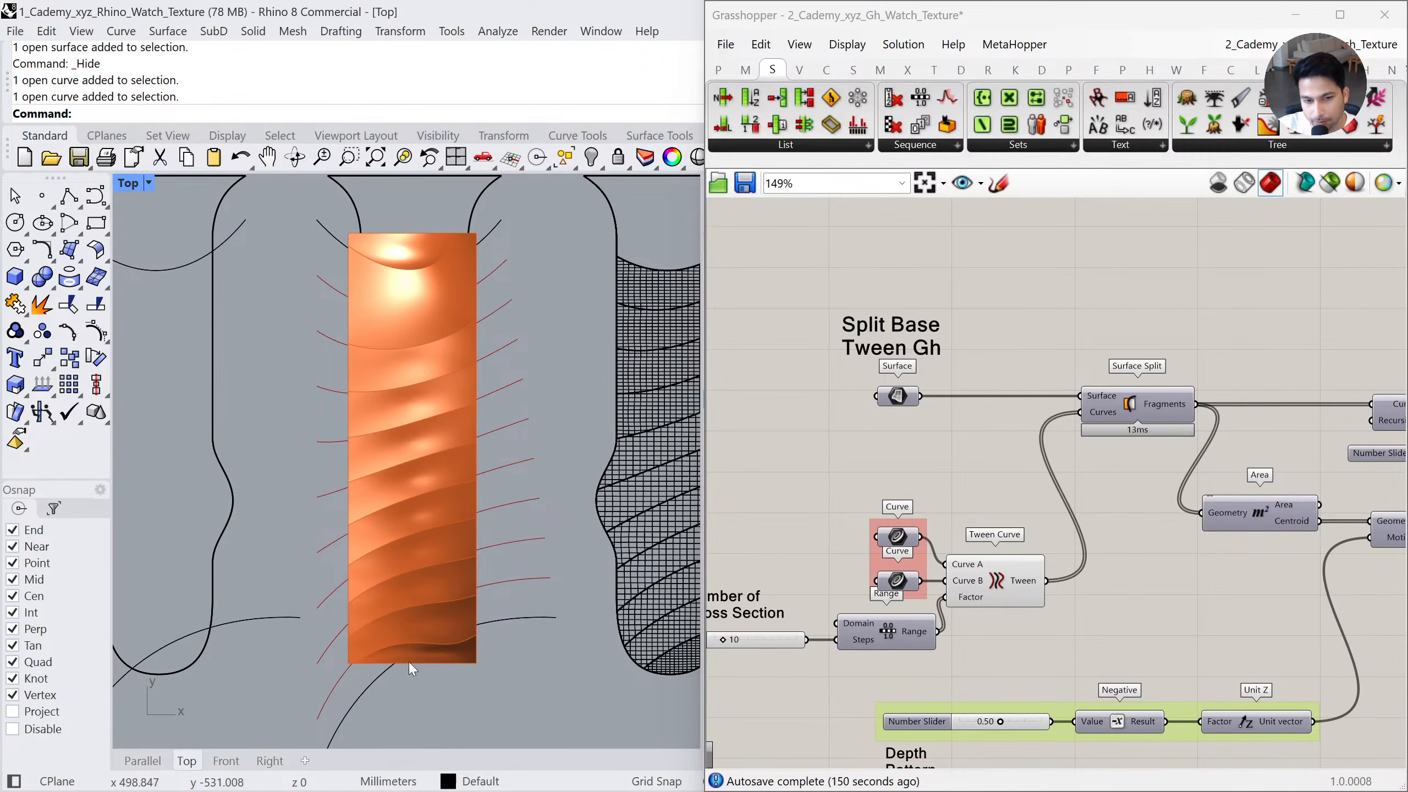
{"action": "left_click", "coordinate": [1020, 576]}
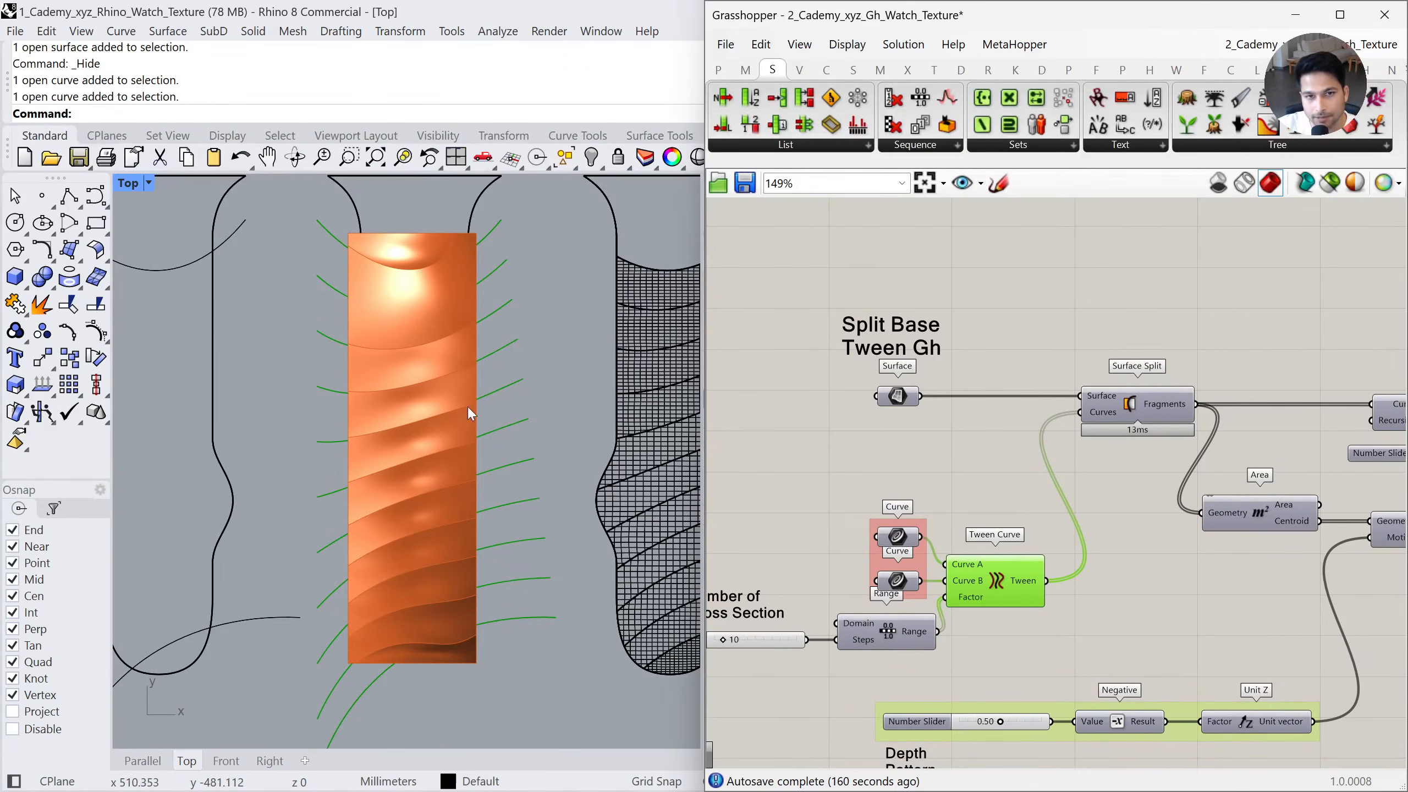
Undo the plane's hiding, then compress its height and move it downward in the Front view
{"action": "key", "text": "ctrl+z"}
{"action": "left_click", "coordinate": [421, 485]}
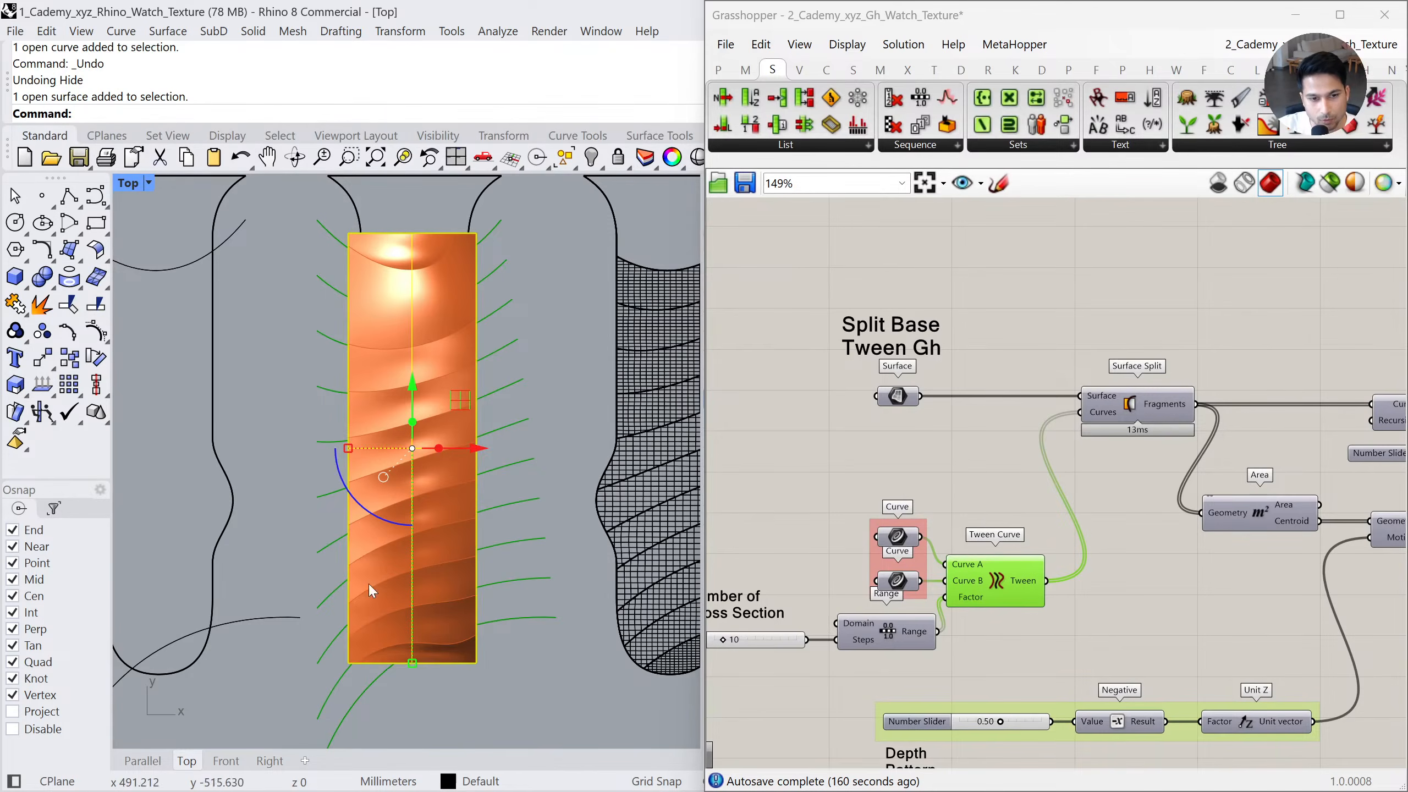
{"action": "left_click", "coordinate": [226, 761]}
{"action": "left_click_drag", "start_coordinate": [408, 590], "coordinate": [411, 500]}
{"action": "left_click_drag", "start_coordinate": [414, 404], "coordinate": [403, 504]}
{"action": "left_click", "coordinate": [183, 762]}
{"action": "left_click", "coordinate": [495, 647]}
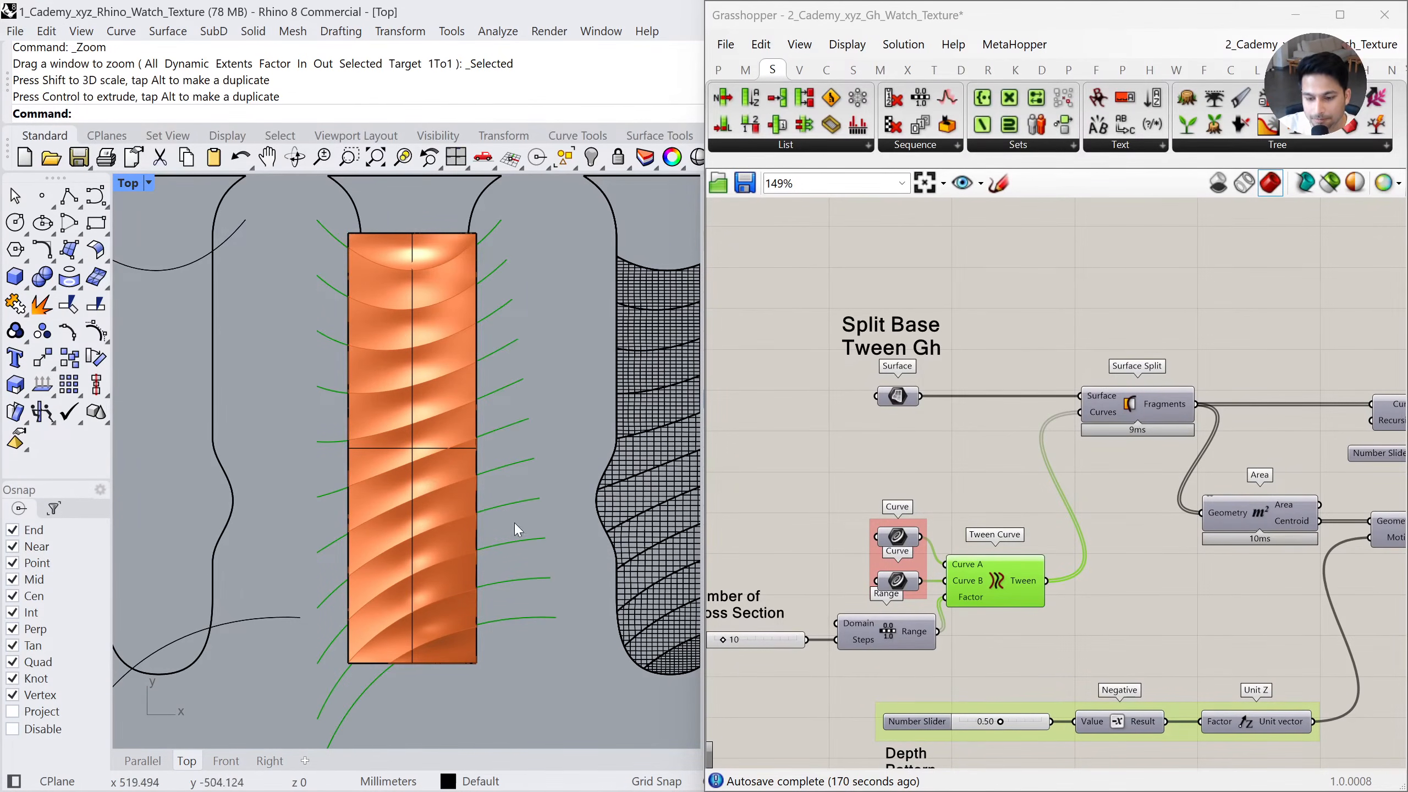
Select and zoom to the flattened plane in the Parallel view, then hide it to expose the textured preview
{"action": "left_click", "coordinate": [349, 538]}
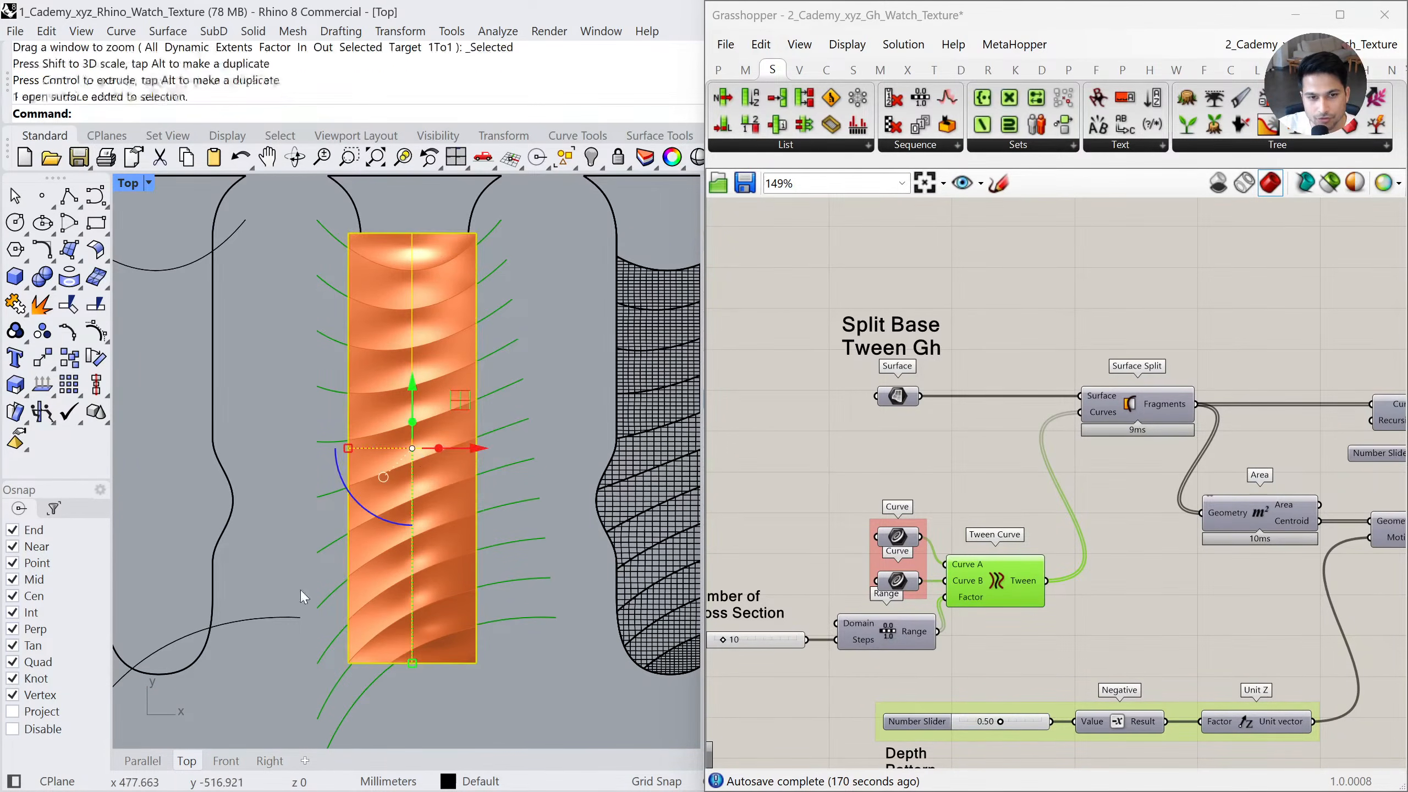
{"action": "left_click", "coordinate": [148, 763]}
{"action": "type", "text": "zs"}
{"action": "key", "text": "Return"}
{"action": "scroll", "coordinate": [418, 512], "scroll_direction": "down", "scroll_amount": 3}
{"action": "right_click_drag", "start_coordinate": [418, 512], "coordinate": [392, 570]}
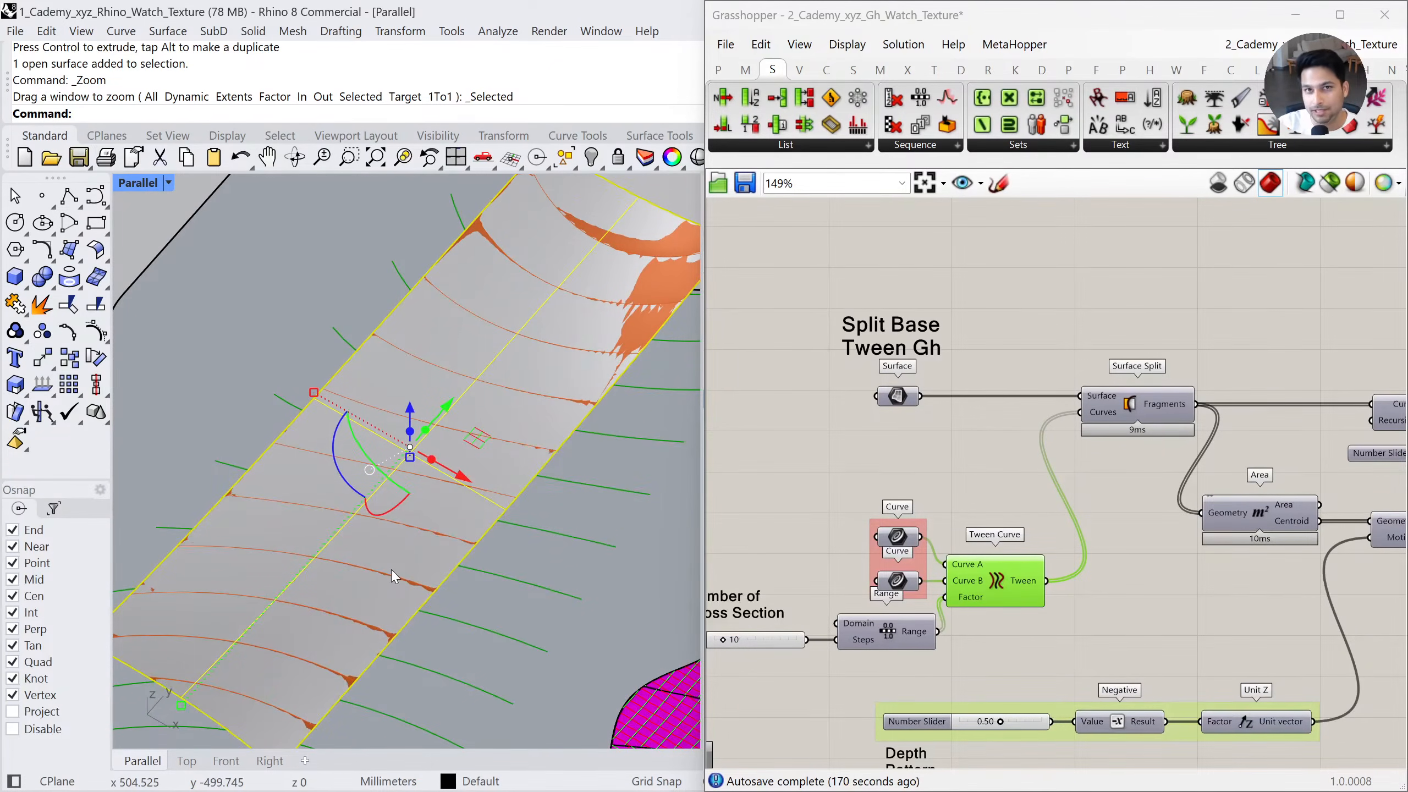
{"action": "key", "text": "ctrl+h"}
{"action": "right_click_drag", "start_coordinate": [391, 568], "coordinate": [423, 516]}
{"action": "scroll", "coordinate": [396, 511], "scroll_direction": "down", "scroll_amount": 3}
{"action": "scroll", "coordinate": [432, 484], "scroll_direction": "down", "scroll_amount": 6}
Lower the Grasshopper window to uncover the layer list and turn on the 7 Deform layer
{"action": "left_click_drag", "start_coordinate": [1080, 5], "coordinate": [1080, 581]}
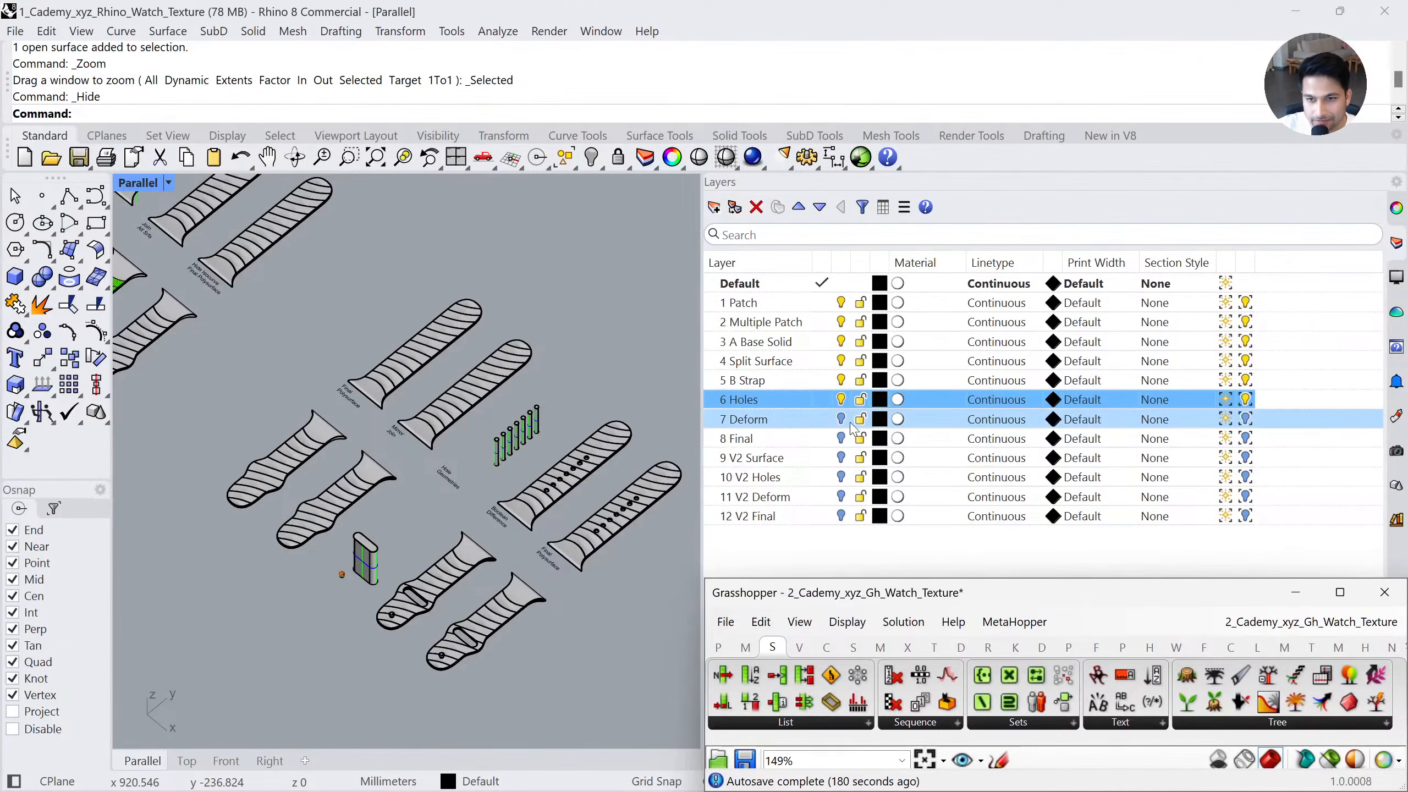
{"action": "left_click", "coordinate": [775, 421]}
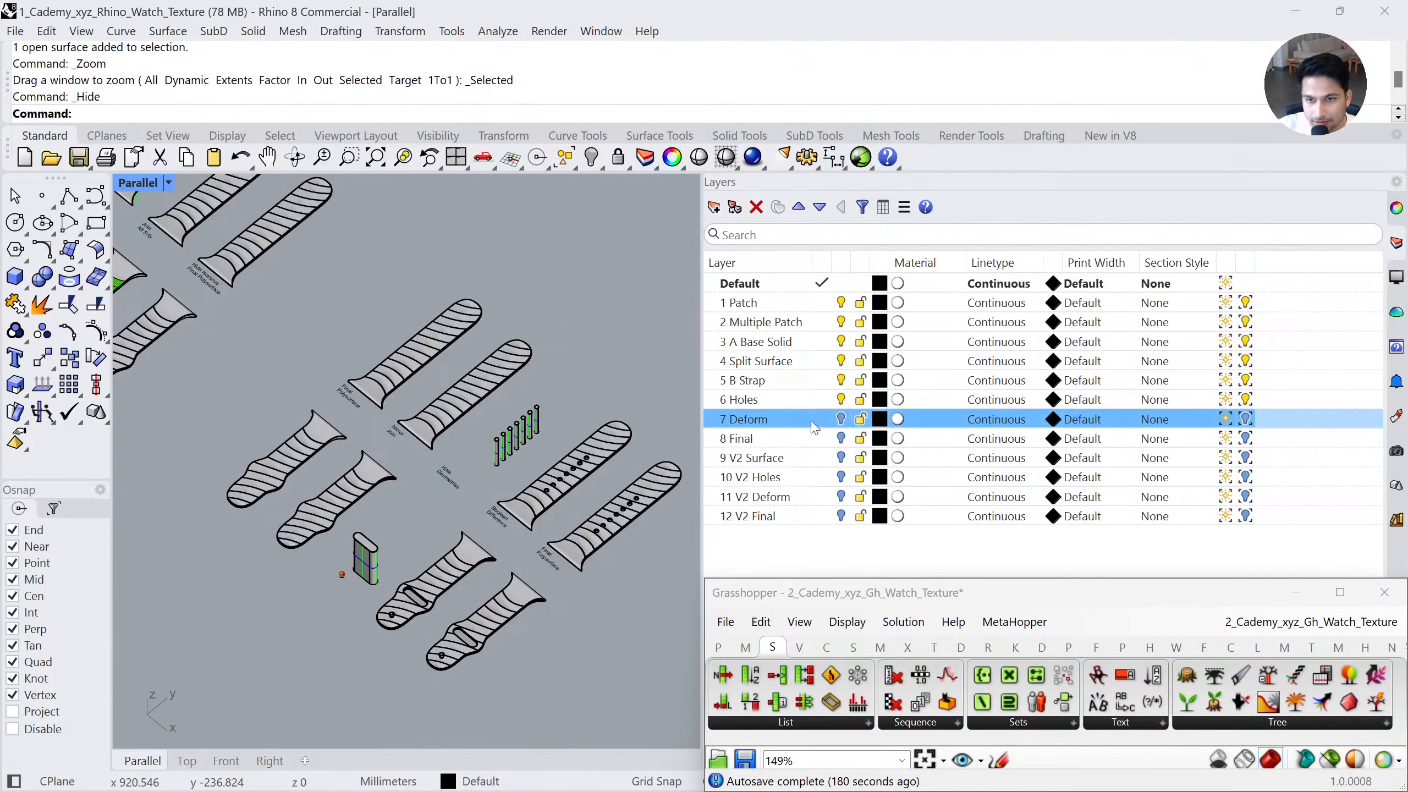
{"action": "left_click", "coordinate": [841, 419]}
Zoom to the first pair of Flow Along Curve straps and examine them beside the watch body
{"action": "scroll", "coordinate": [350, 490], "scroll_direction": "down", "scroll_amount": 1}
{"action": "right_click_drag", "start_coordinate": [570, 550], "coordinate": [383, 368], "text": "shift"}
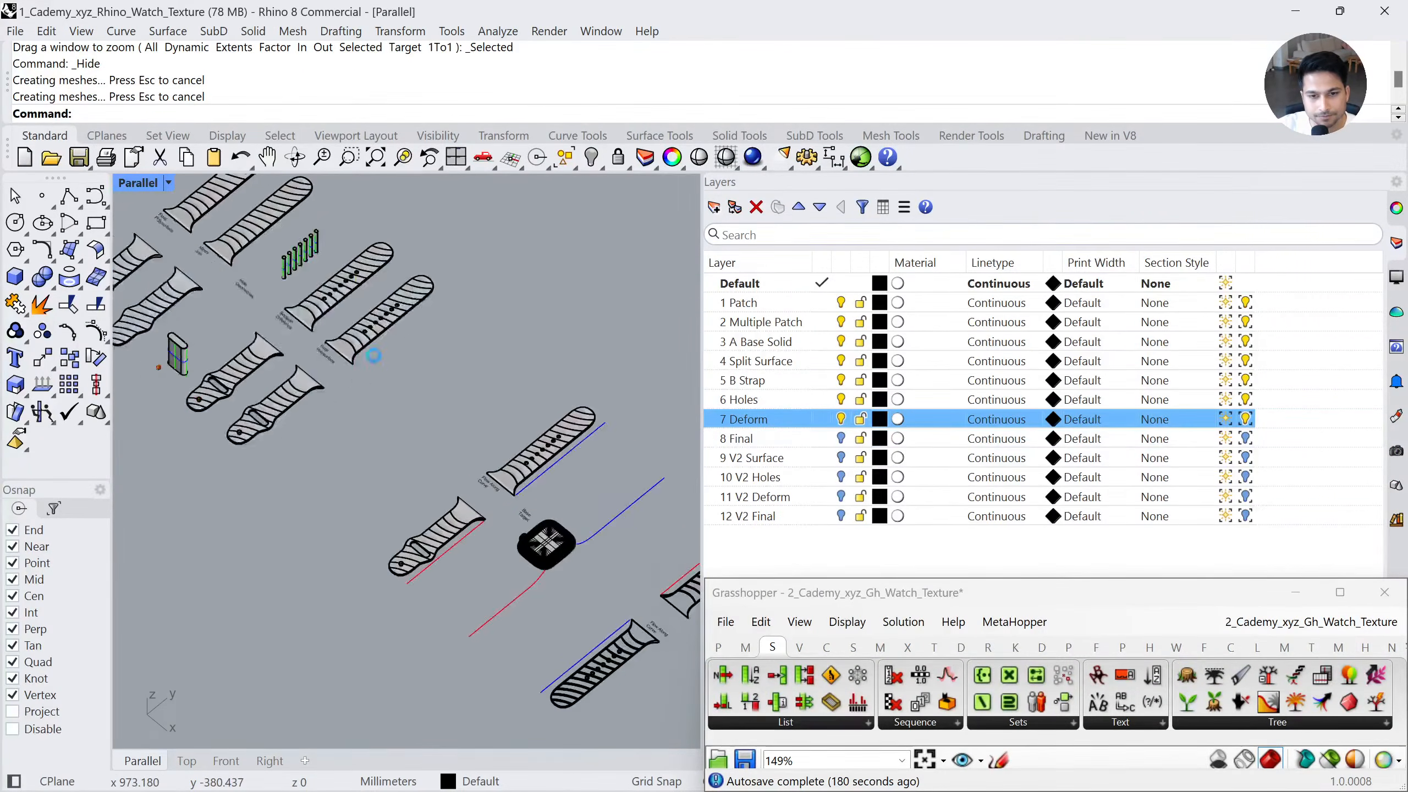
{"action": "scroll", "coordinate": [404, 428], "scroll_direction": "down", "scroll_amount": 2}
{"action": "right_click_drag", "start_coordinate": [519, 470], "coordinate": [429, 433]}
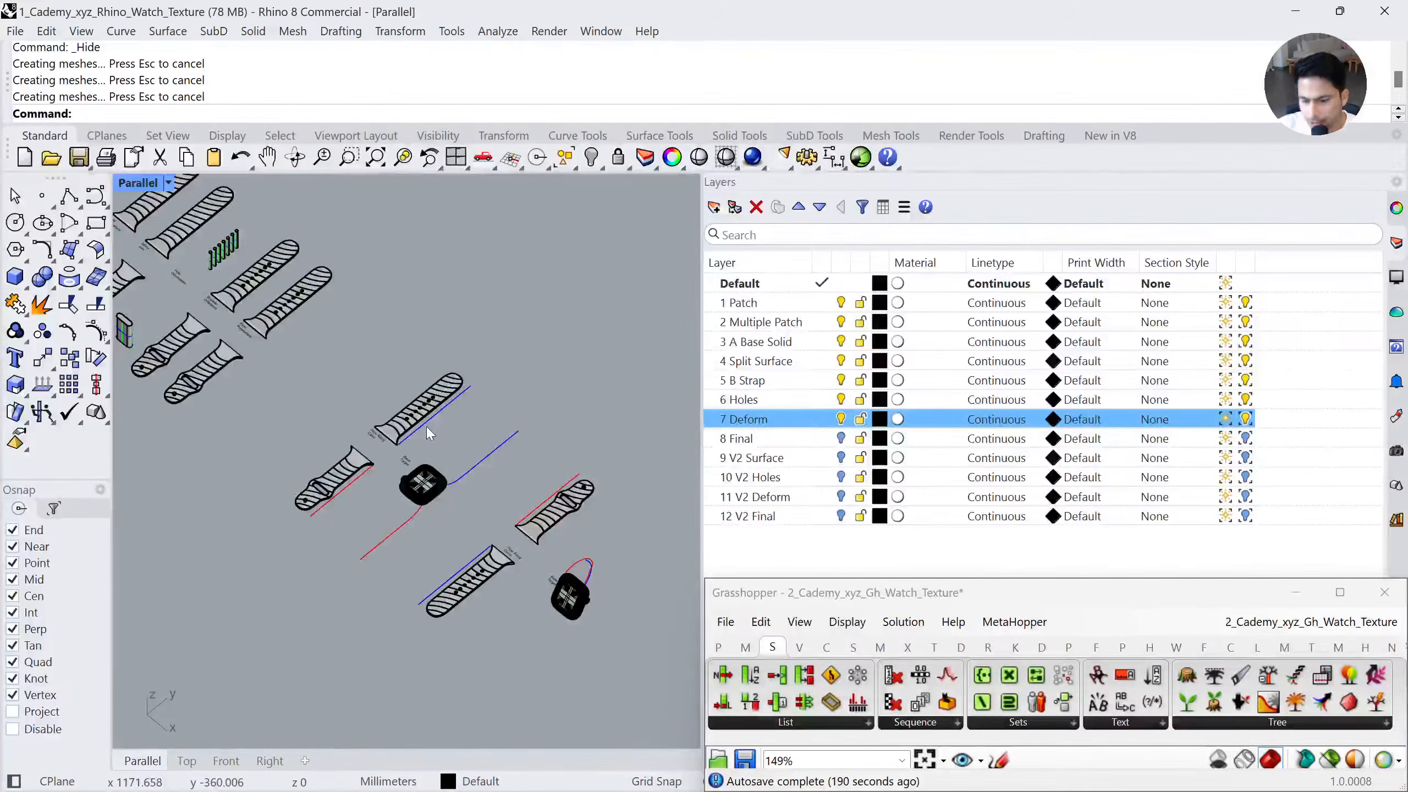
{"action": "mouse_move", "coordinate": [447, 502]}
{"action": "right_mouse_down"}
{"action": "mouse_move", "coordinate": [464, 513]}
{"action": "mouse_move", "coordinate": [488, 499]}
{"action": "mouse_move", "coordinate": [465, 482]}
{"action": "mouse_move", "coordinate": [458, 528]}
{"action": "right_mouse_up"}
{"action": "right_click_drag", "start_coordinate": [387, 469], "coordinate": [474, 497]}
{"action": "scroll", "coordinate": [304, 474], "scroll_direction": "up", "scroll_amount": 5}
{"action": "left_click", "coordinate": [344, 388]}
{"action": "left_click", "coordinate": [347, 566], "text": "shift"}
{"action": "key", "text": "ctrl+alt+e"}
{"action": "right_click_drag", "start_coordinate": [437, 517], "coordinate": [381, 503]}
{"action": "scroll", "coordinate": [472, 532], "scroll_direction": "down", "scroll_amount": 6}
{"action": "key", "text": "Escape"}
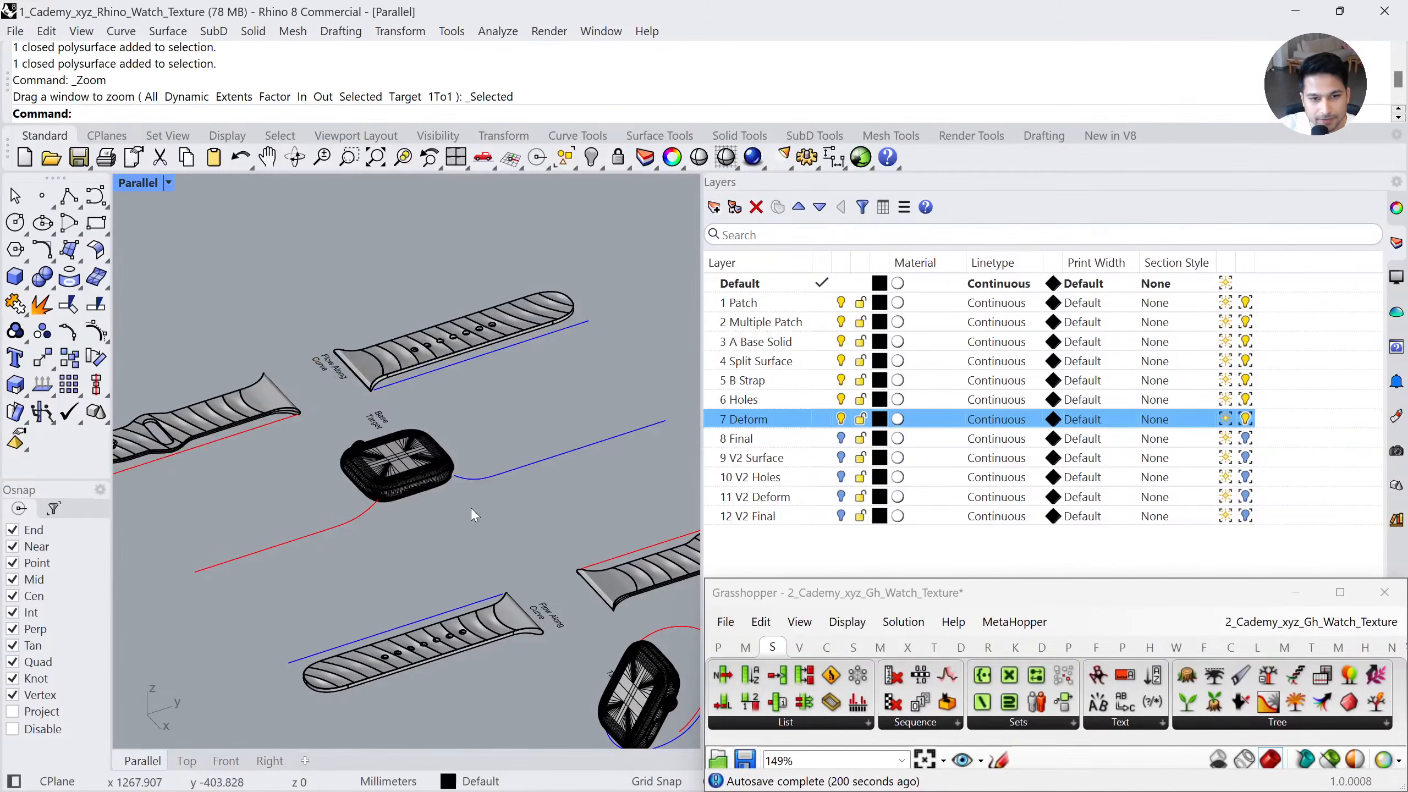
Select the blue and red target curves extending from the watch, then float the Deformation Tools beside the straps
{"action": "left_click", "coordinate": [478, 481]}
{"action": "left_click", "coordinate": [364, 517]}
{"action": "scroll", "coordinate": [415, 583], "scroll_direction": "up", "scroll_amount": 4}
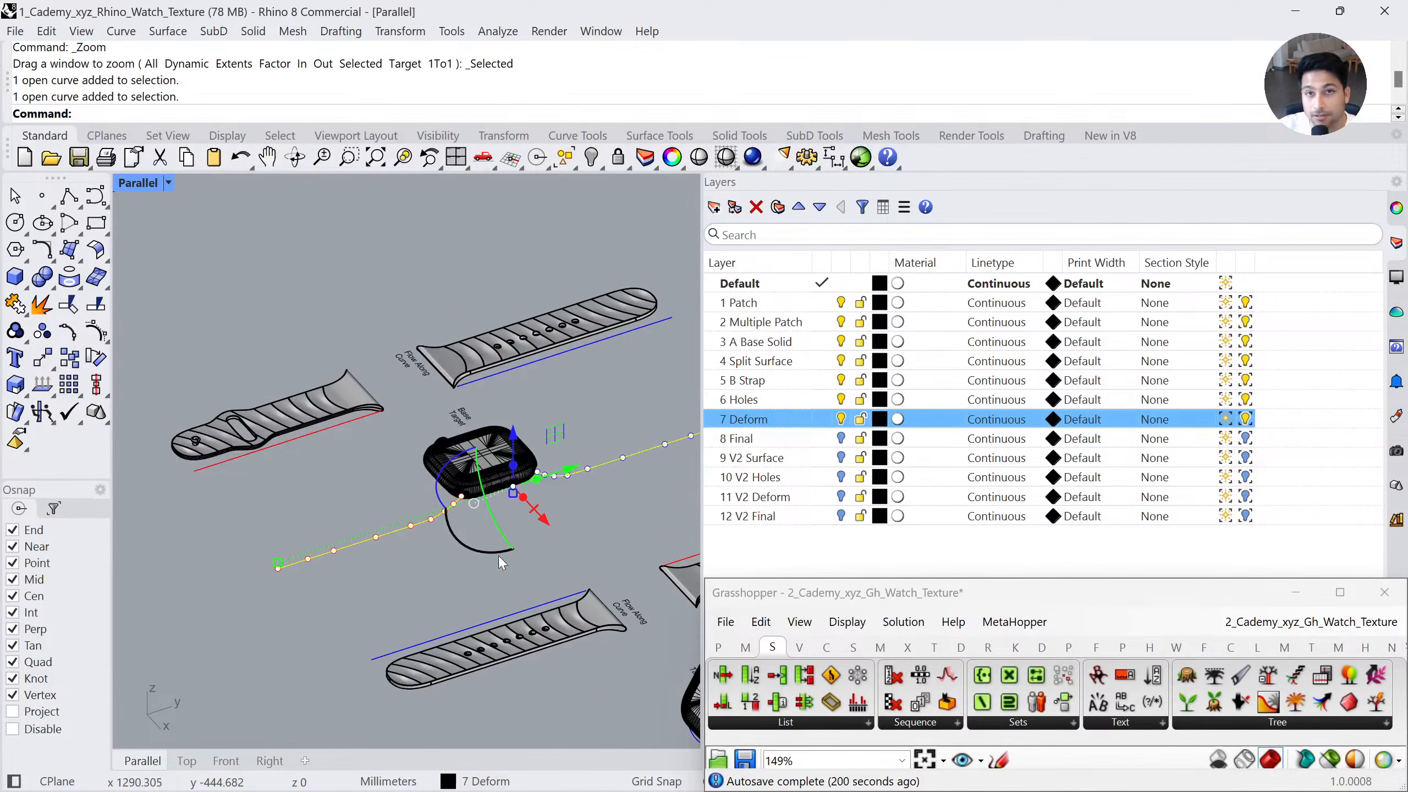
{"action": "right_click_drag", "start_coordinate": [297, 477], "coordinate": [381, 530]}
{"action": "left_click", "coordinate": [26, 421]}
{"action": "left_click_drag", "start_coordinate": [93, 400], "coordinate": [194, 243]}
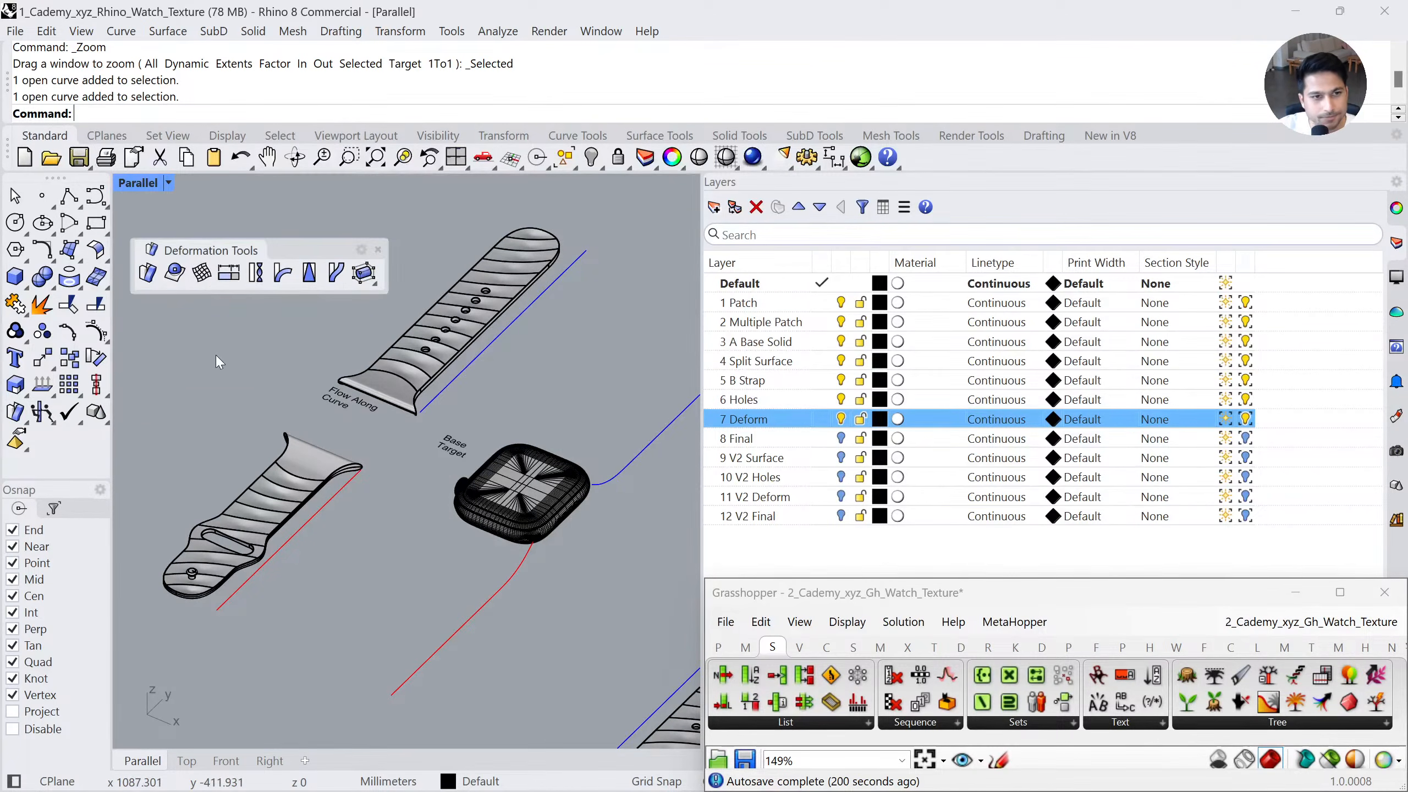
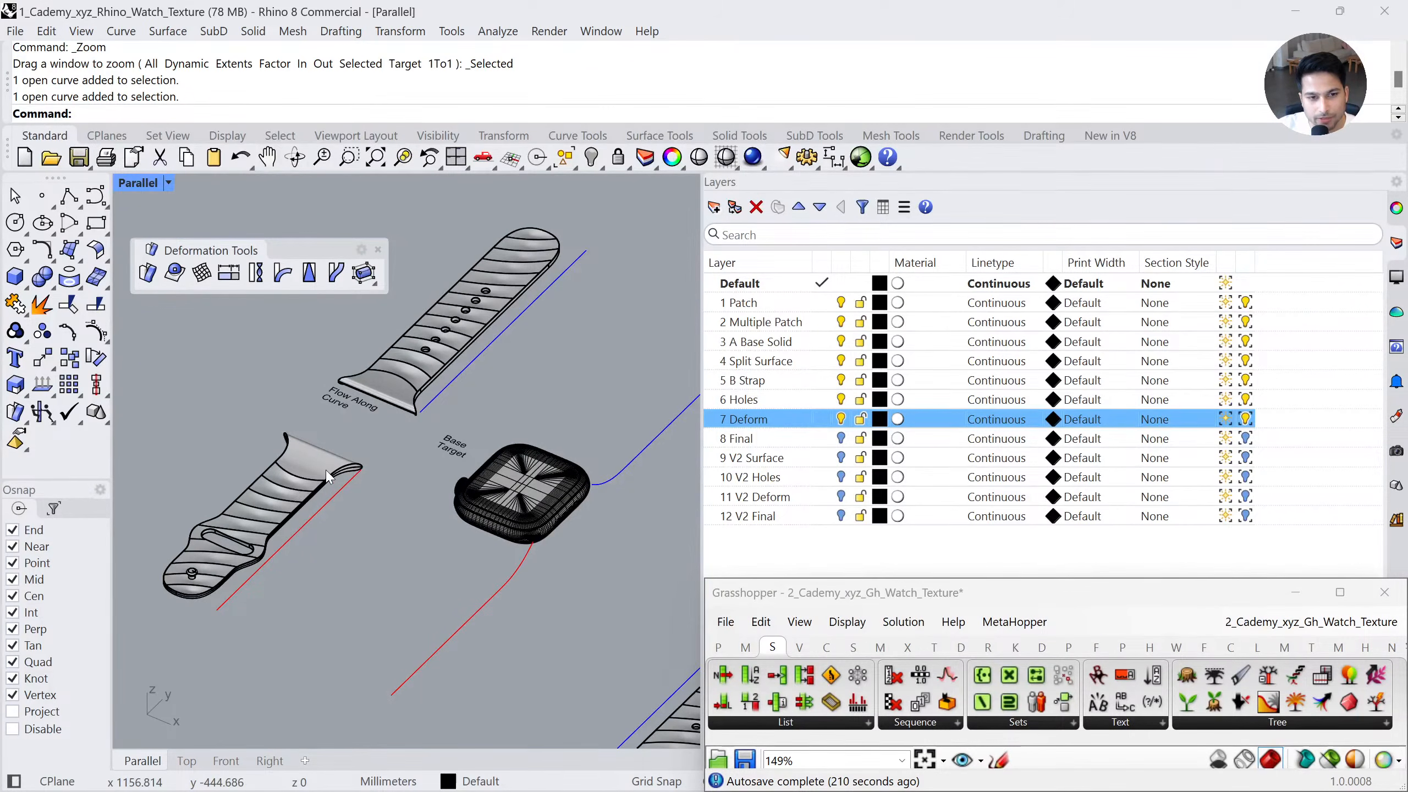
Tween 12 curves between the slotted strap's red base line and the red target curve, then undo the tween
{"action": "left_click", "coordinate": [329, 476]}
{"action": "left_click", "coordinate": [347, 487]}
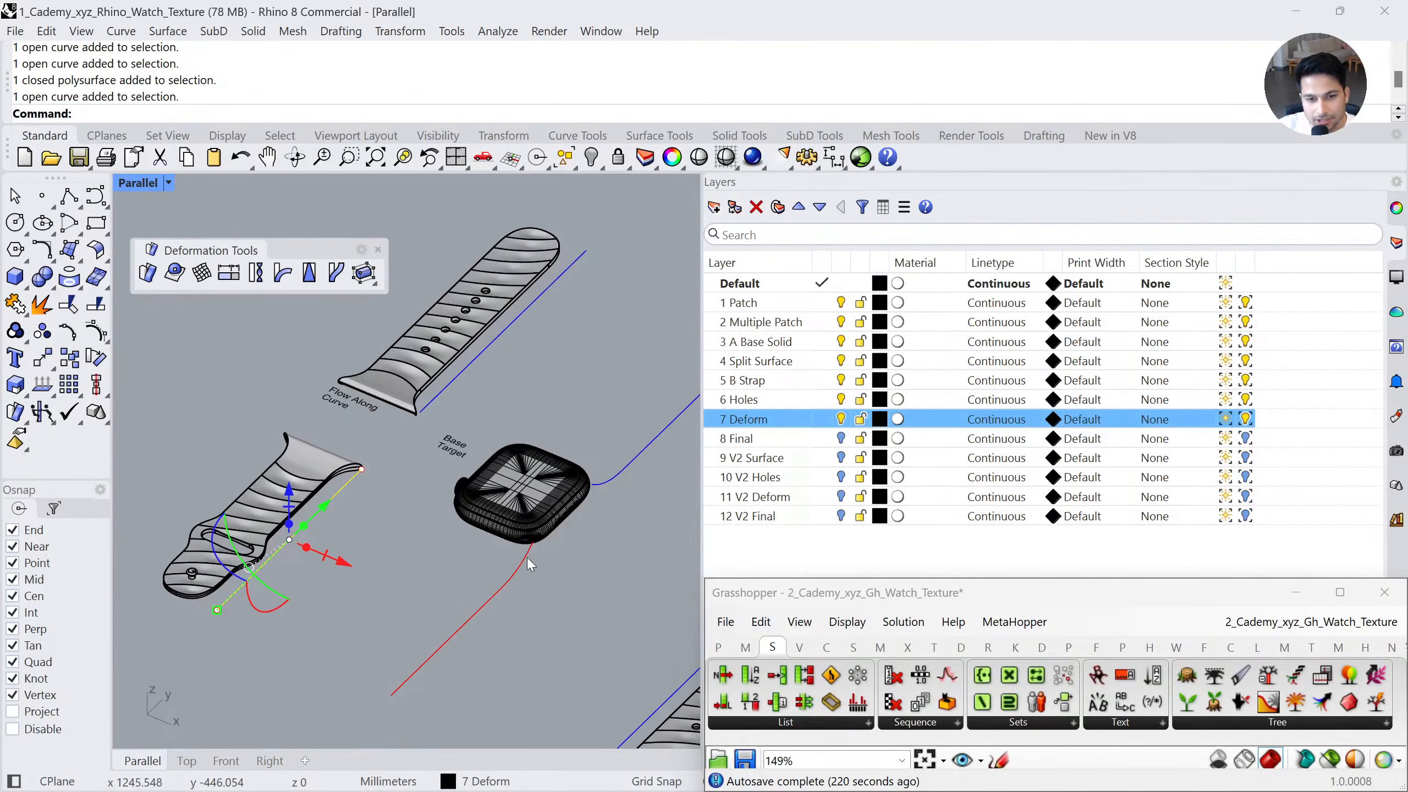
{"action": "left_click", "coordinate": [527, 557]}
{"action": "type", "text": "Tw"}
{"action": "key", "text": "Return"}
{"action": "left_click", "coordinate": [357, 488]}
{"action": "left_click", "coordinate": [527, 561]}
{"action": "key", "text": "Return"}
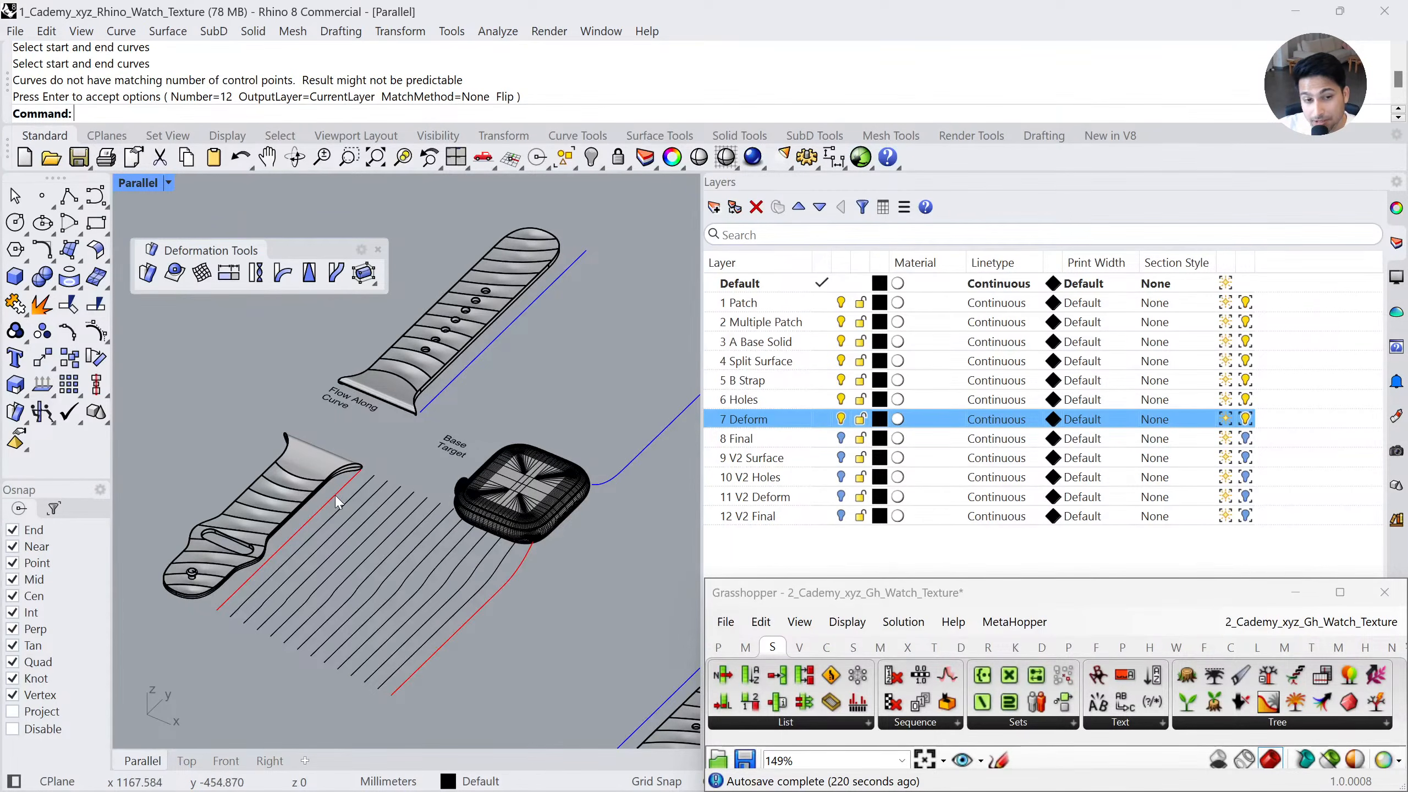
{"action": "left_click", "coordinate": [347, 498]}
{"action": "left_click", "coordinate": [515, 575]}
{"action": "key", "text": "ctrl+z"}
Flow a copy of the slotted strap from its red base line onto the watch's red target curve, picking matching ends
{"action": "scroll", "coordinate": [312, 517], "scroll_direction": "up", "scroll_amount": 4}
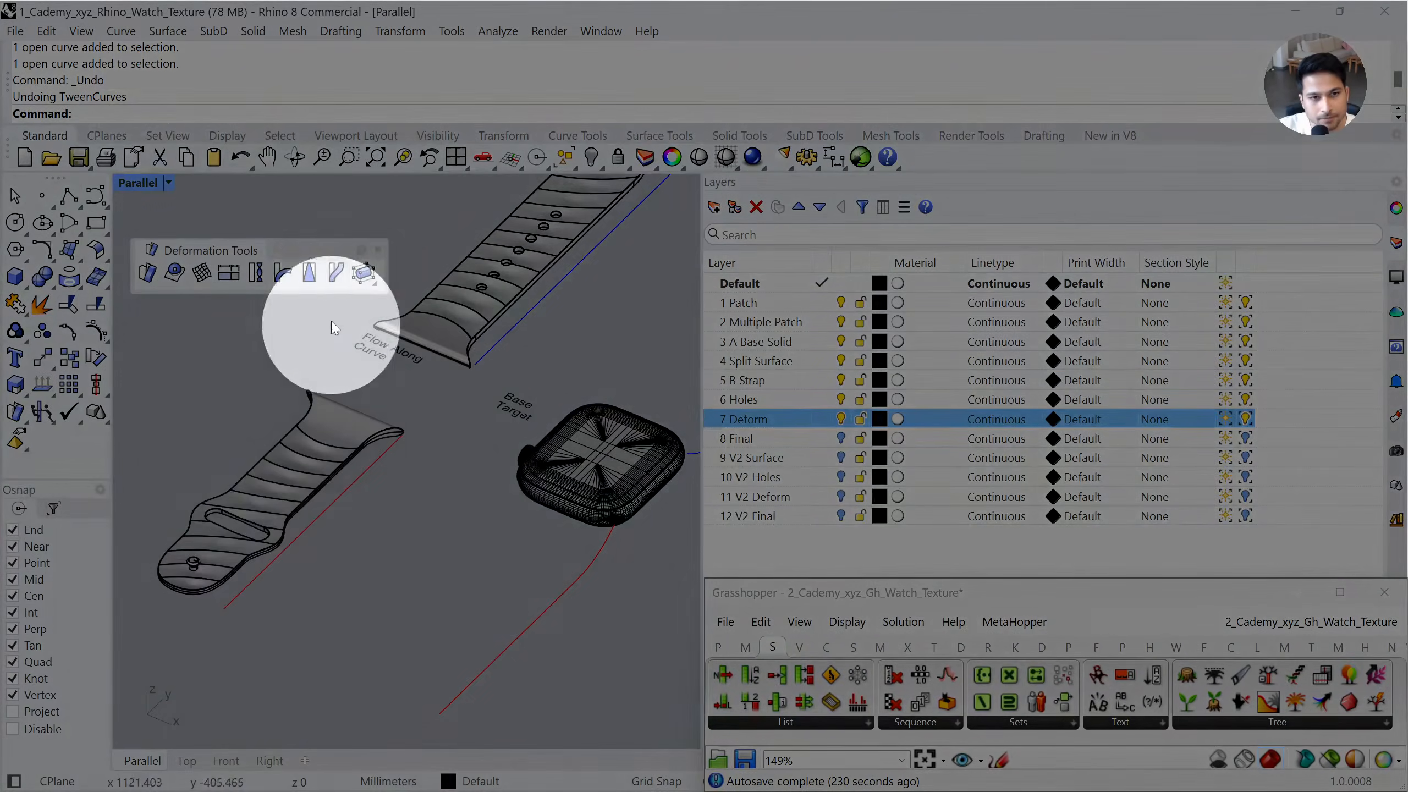
{"action": "left_click", "coordinate": [335, 272]}
{"action": "left_click", "coordinate": [325, 438]}
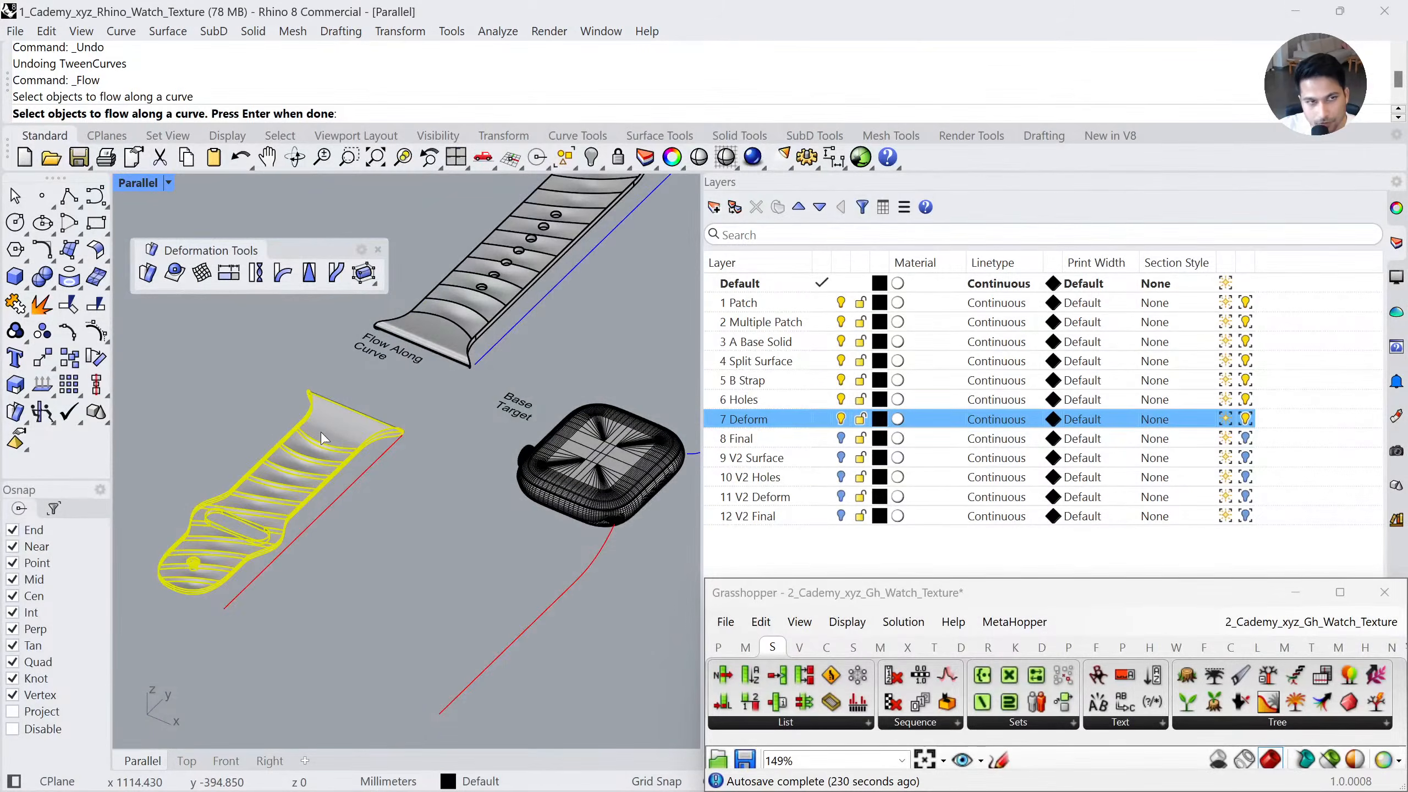
{"action": "key", "text": "Return"}
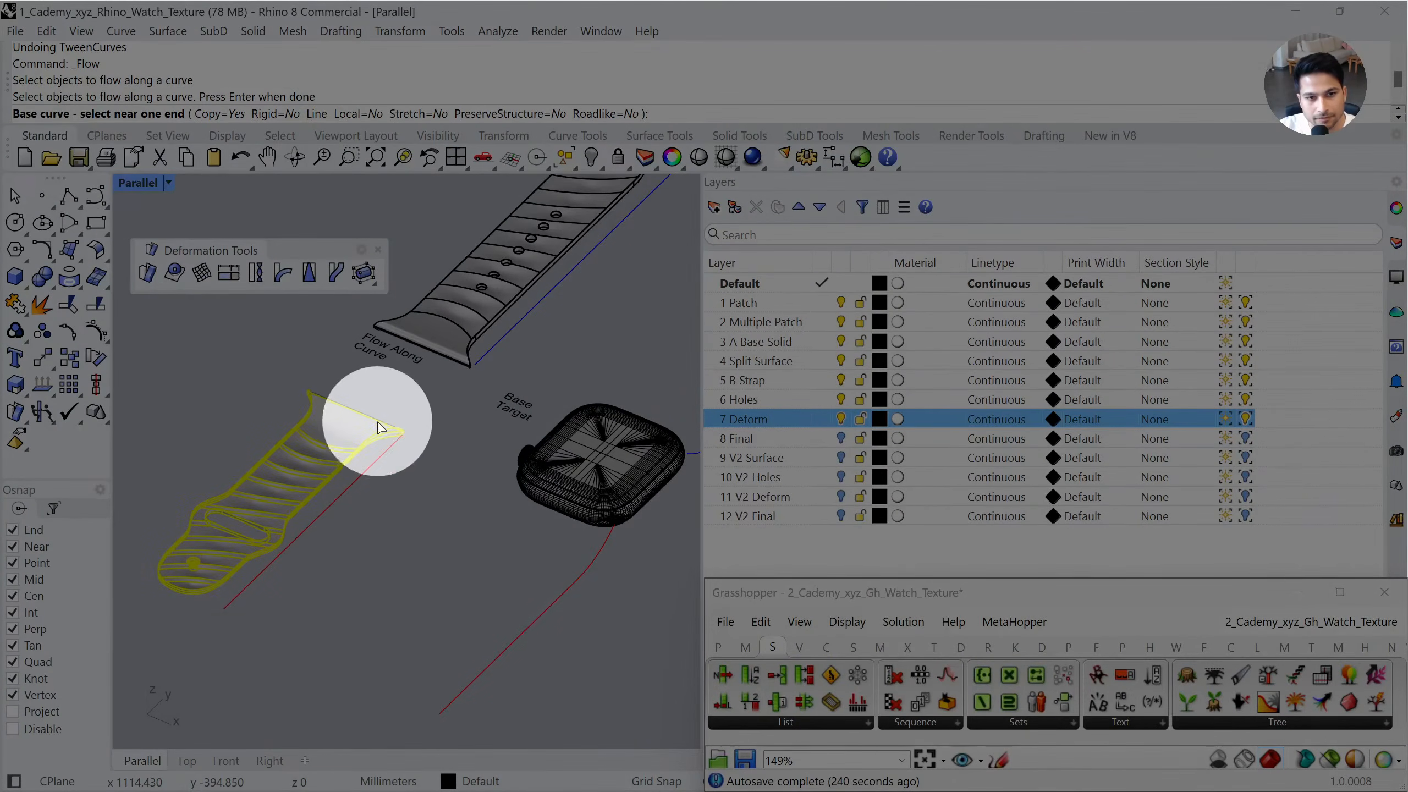
{"action": "left_click", "coordinate": [392, 442]}
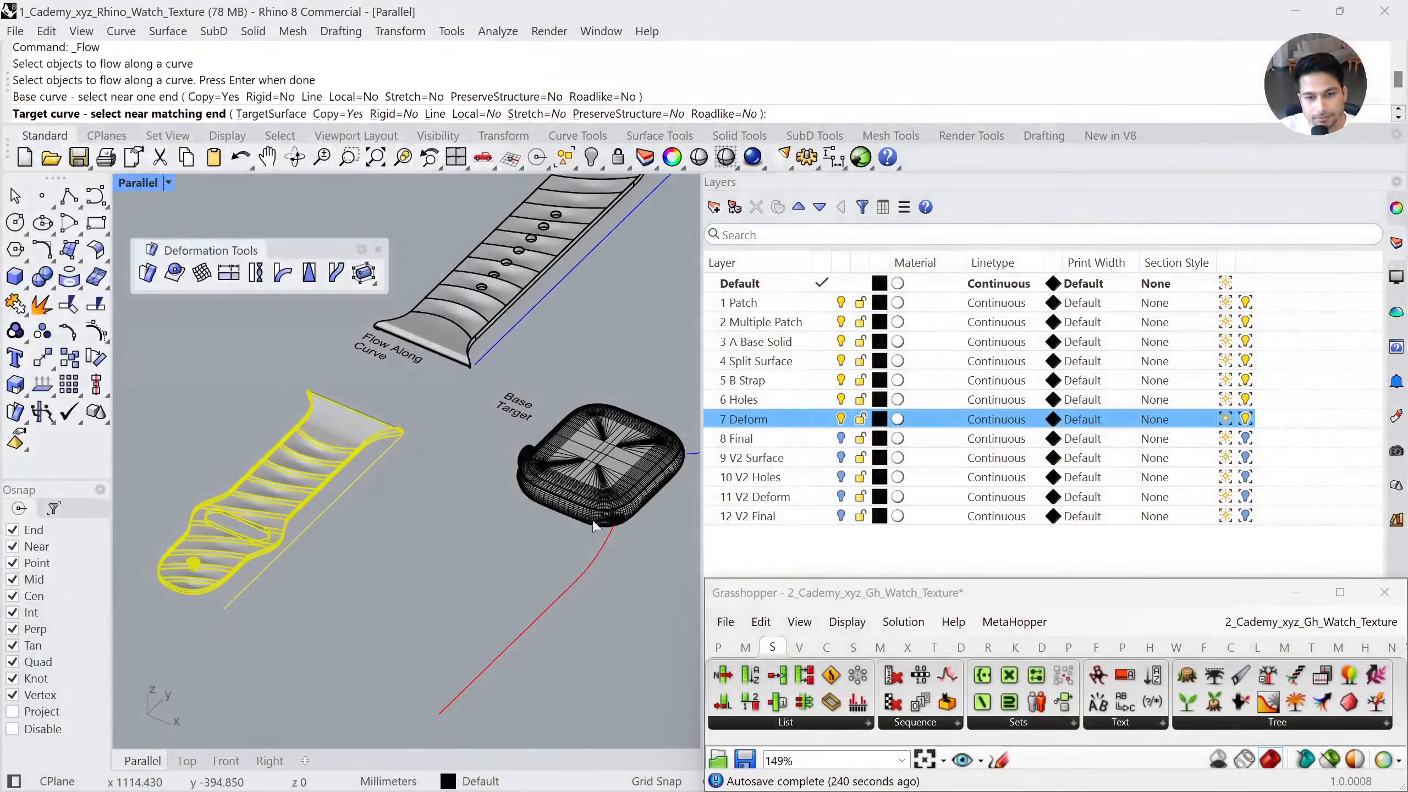
{"action": "left_click", "coordinate": [608, 537]}
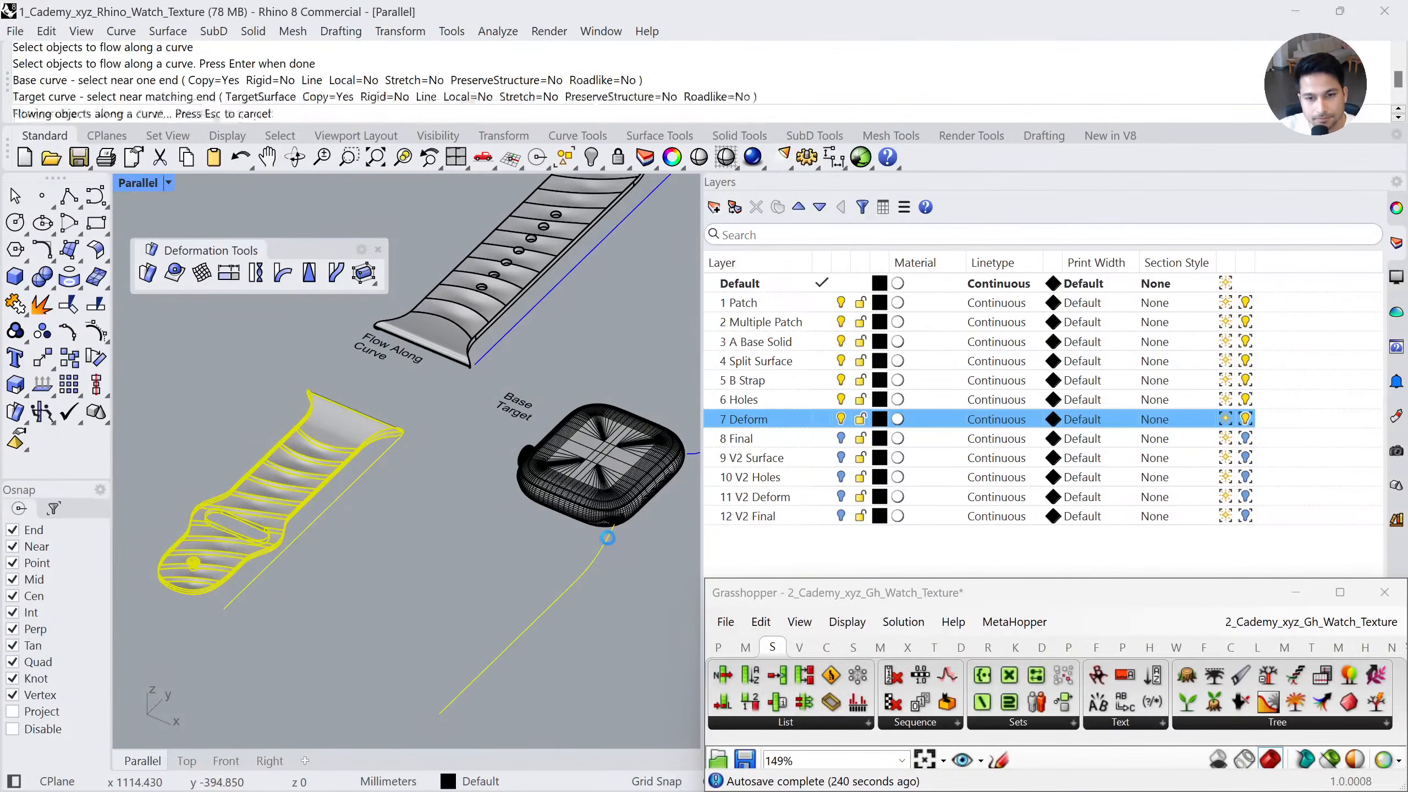
Flow a copy of the strap with holes from its blue base line onto the watch's blue target curve
{"action": "scroll", "coordinate": [537, 542], "scroll_direction": "down", "scroll_amount": 2}
{"action": "right_click_drag", "start_coordinate": [583, 541], "coordinate": [477, 408]}
{"action": "scroll", "coordinate": [489, 530], "scroll_direction": "up", "scroll_amount": 6}
{"action": "scroll", "coordinate": [541, 527], "scroll_direction": "down", "scroll_amount": 5}
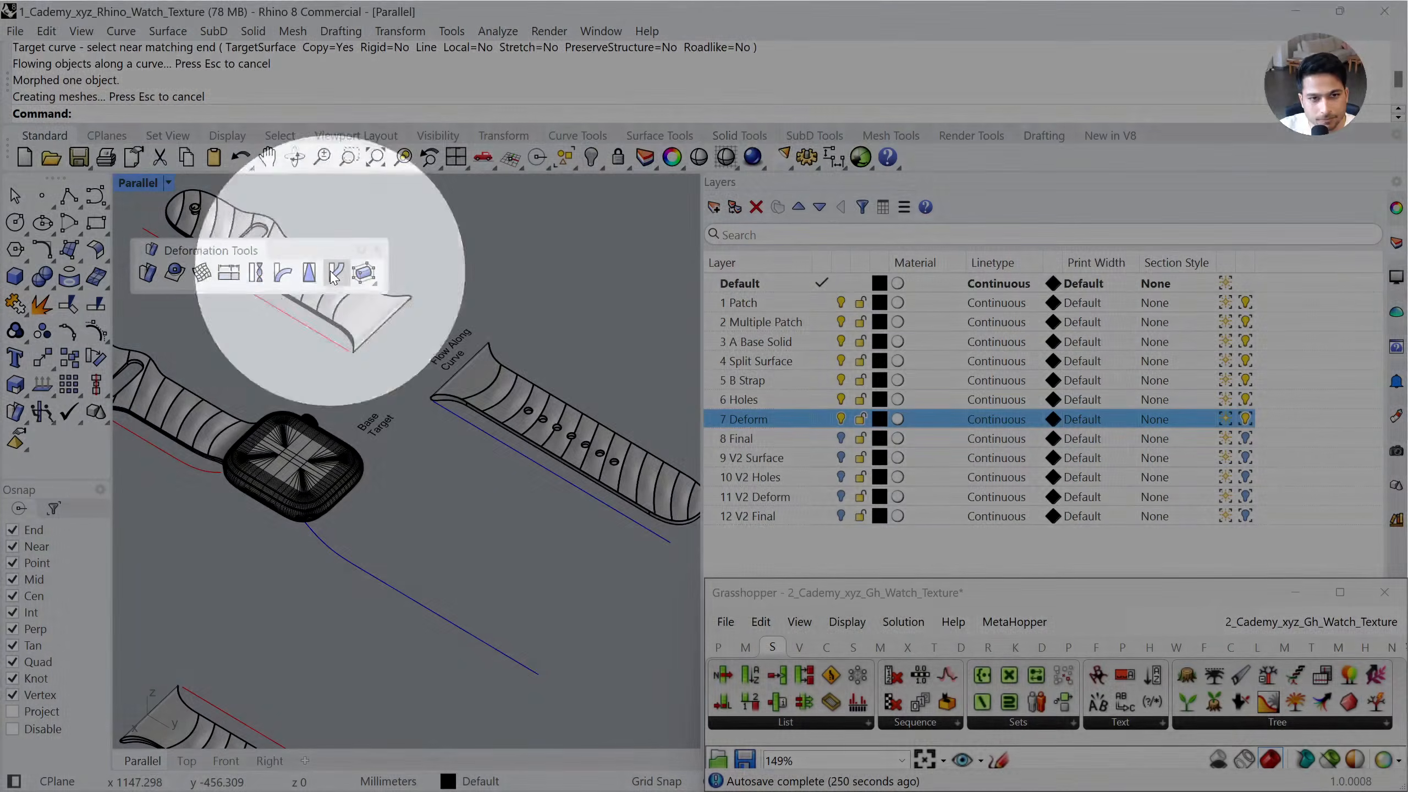
{"action": "left_click", "coordinate": [335, 275]}
{"action": "left_click", "coordinate": [475, 395]}
{"action": "key", "text": "Return"}
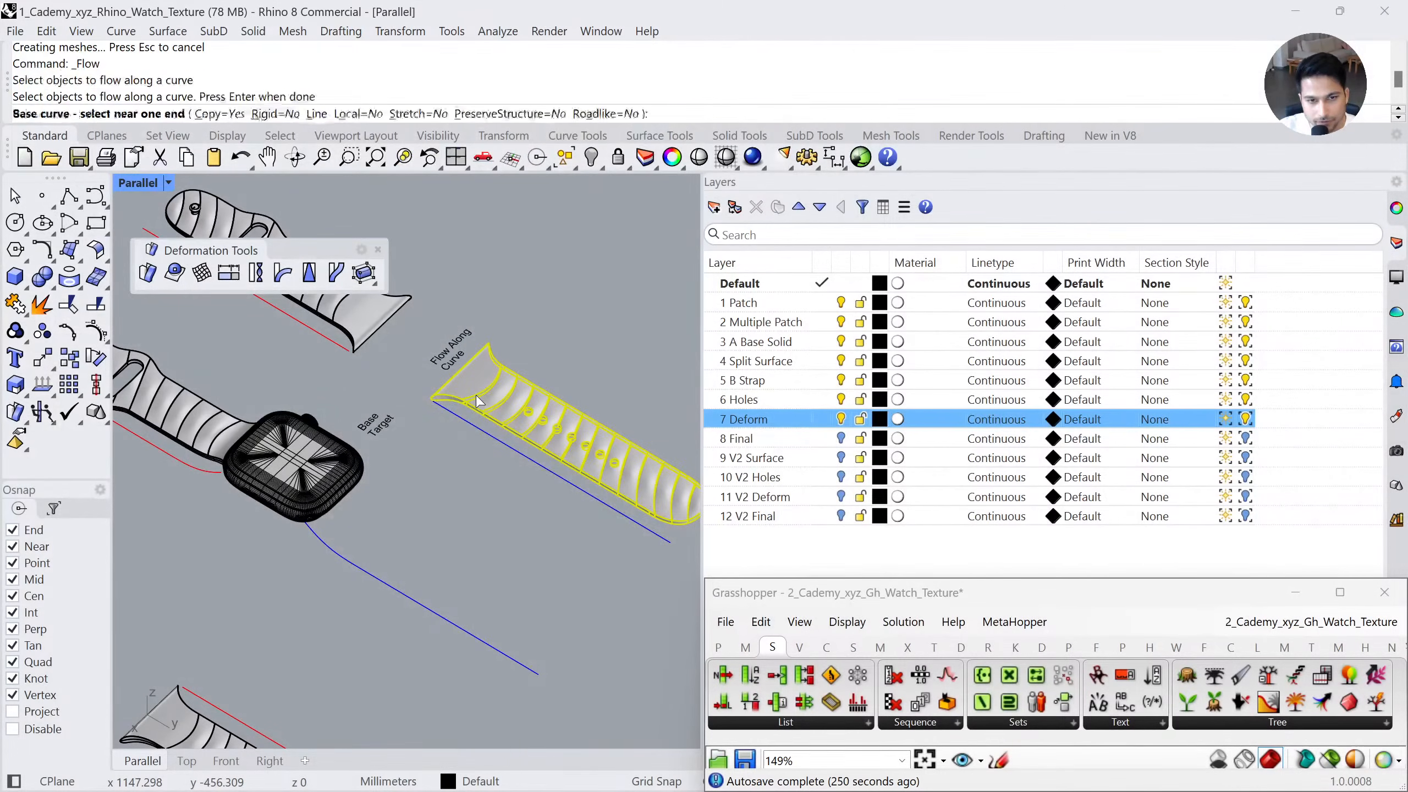
{"action": "left_click", "coordinate": [451, 414]}
{"action": "left_click", "coordinate": [335, 548]}
{"action": "right_click_drag", "start_coordinate": [380, 515], "coordinate": [510, 508]}
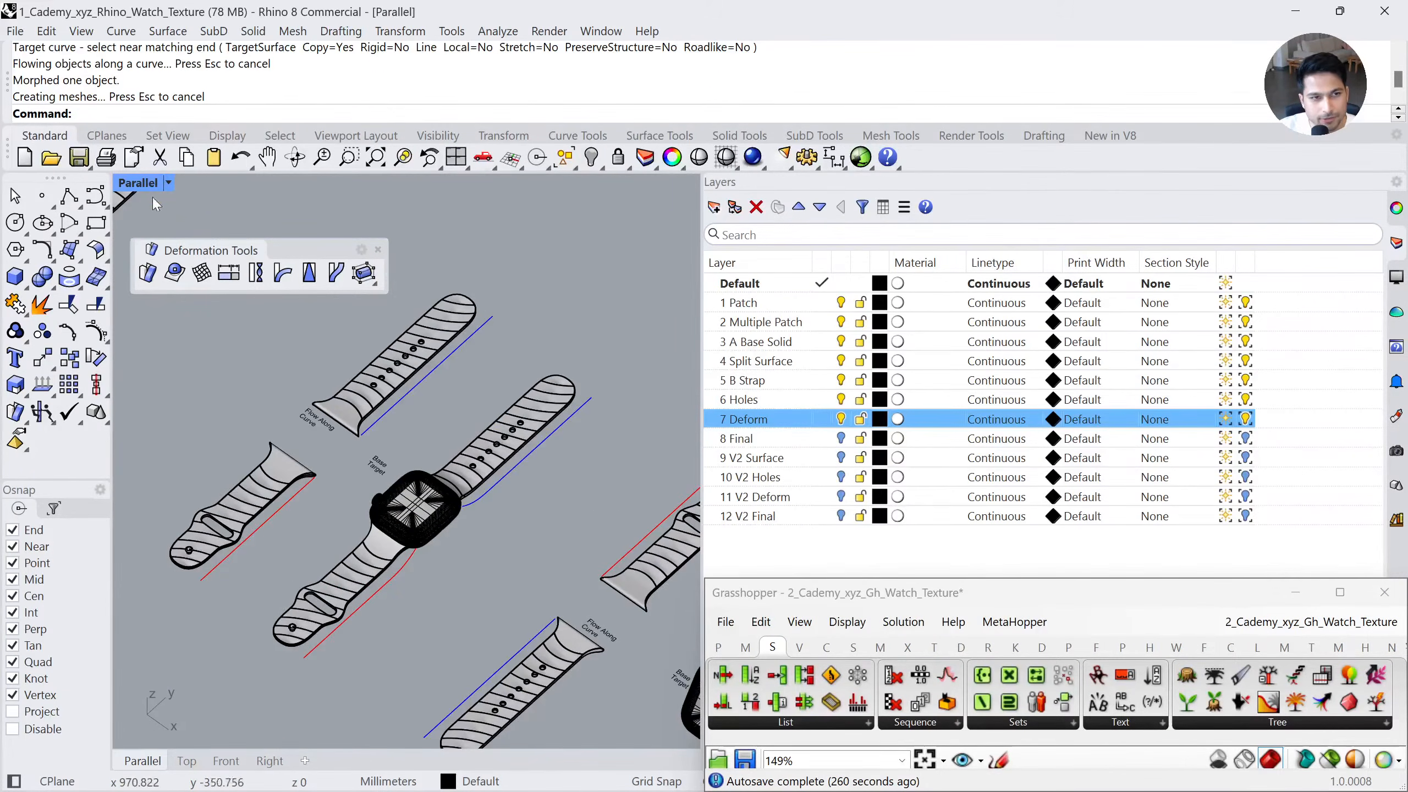
Examine the assembled watch and straps in Rendered display mode, then return the view to Shaded
{"action": "left_click", "coordinate": [155, 185]}
{"action": "left_click", "coordinate": [224, 104]}
{"action": "mouse_move", "coordinate": [421, 488]}
{"action": "right_mouse_down"}
{"action": "mouse_move", "coordinate": [525, 450]}
{"action": "mouse_move", "coordinate": [386, 498]}
{"action": "mouse_move", "coordinate": [455, 535]}
{"action": "mouse_move", "coordinate": [483, 527]}
{"action": "mouse_move", "coordinate": [421, 499]}
{"action": "right_mouse_up"}
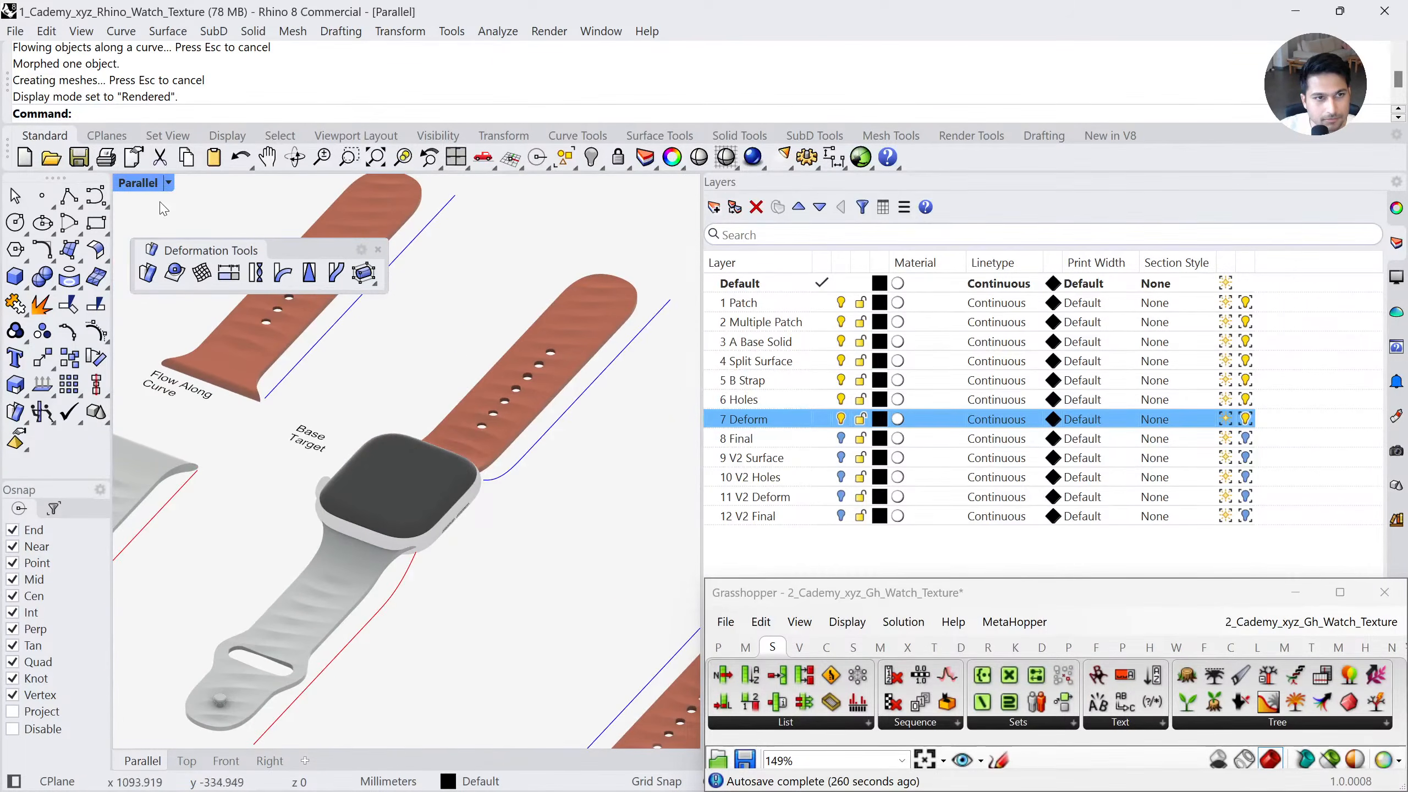
{"action": "left_click", "coordinate": [156, 186]}
{"action": "left_click", "coordinate": [226, 83]}
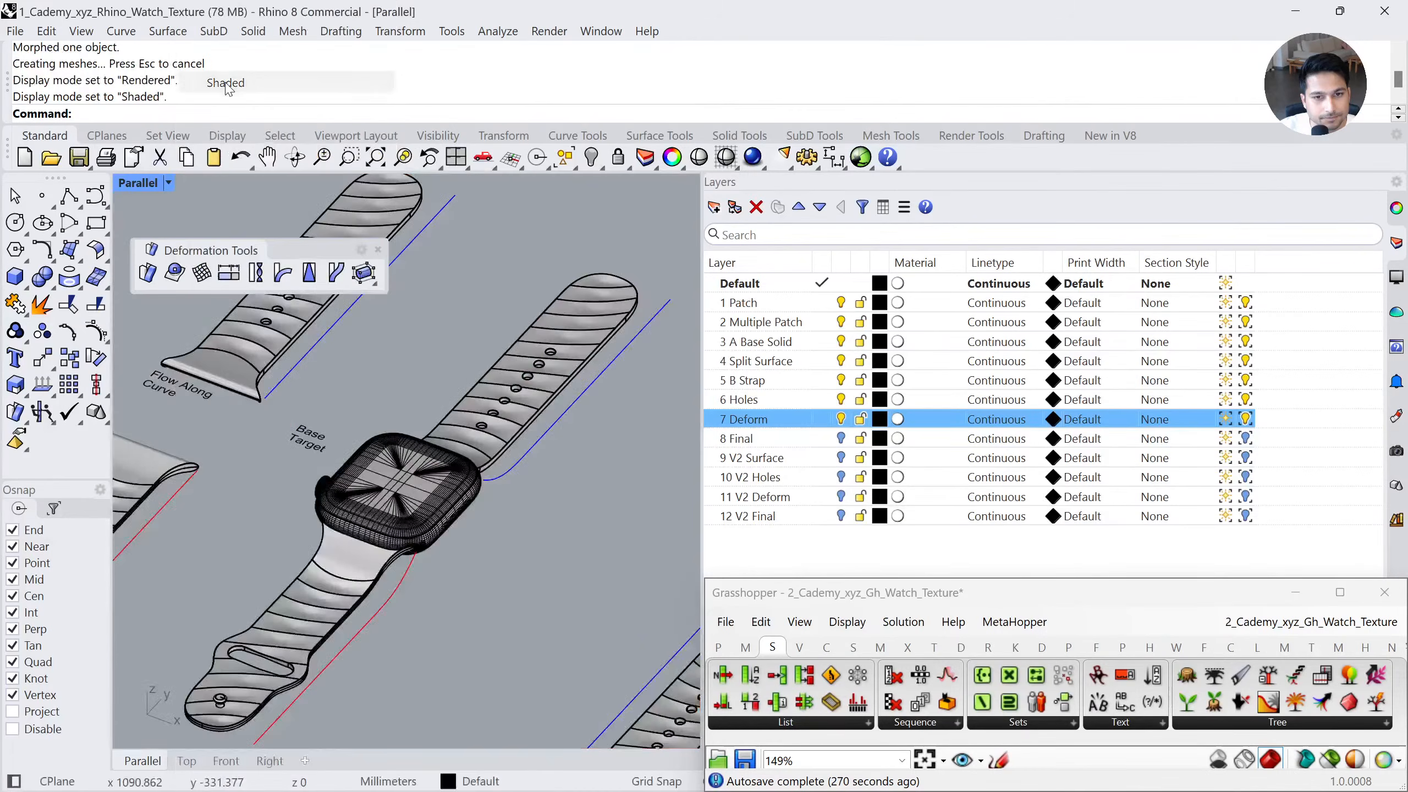
At the second watch with looped target curves, select the holed strap's blue base line and its outer end point
{"action": "mouse_move", "coordinate": [305, 309]}
{"action": "right_mouse_down"}
{"action": "mouse_move", "coordinate": [429, 454]}
{"action": "mouse_move", "coordinate": [409, 469]}
{"action": "mouse_move", "coordinate": [336, 444]}
{"action": "mouse_move", "coordinate": [446, 467]}
{"action": "mouse_move", "coordinate": [415, 478]}
{"action": "mouse_move", "coordinate": [532, 419]}
{"action": "mouse_move", "coordinate": [477, 481]}
{"action": "mouse_move", "coordinate": [391, 427]}
{"action": "mouse_move", "coordinate": [567, 467]}
{"action": "mouse_move", "coordinate": [387, 434]}
{"action": "right_mouse_up"}
{"action": "scroll", "coordinate": [408, 469], "scroll_direction": "down", "scroll_amount": 4}
{"action": "right_click_drag", "start_coordinate": [498, 454], "coordinate": [454, 452]}
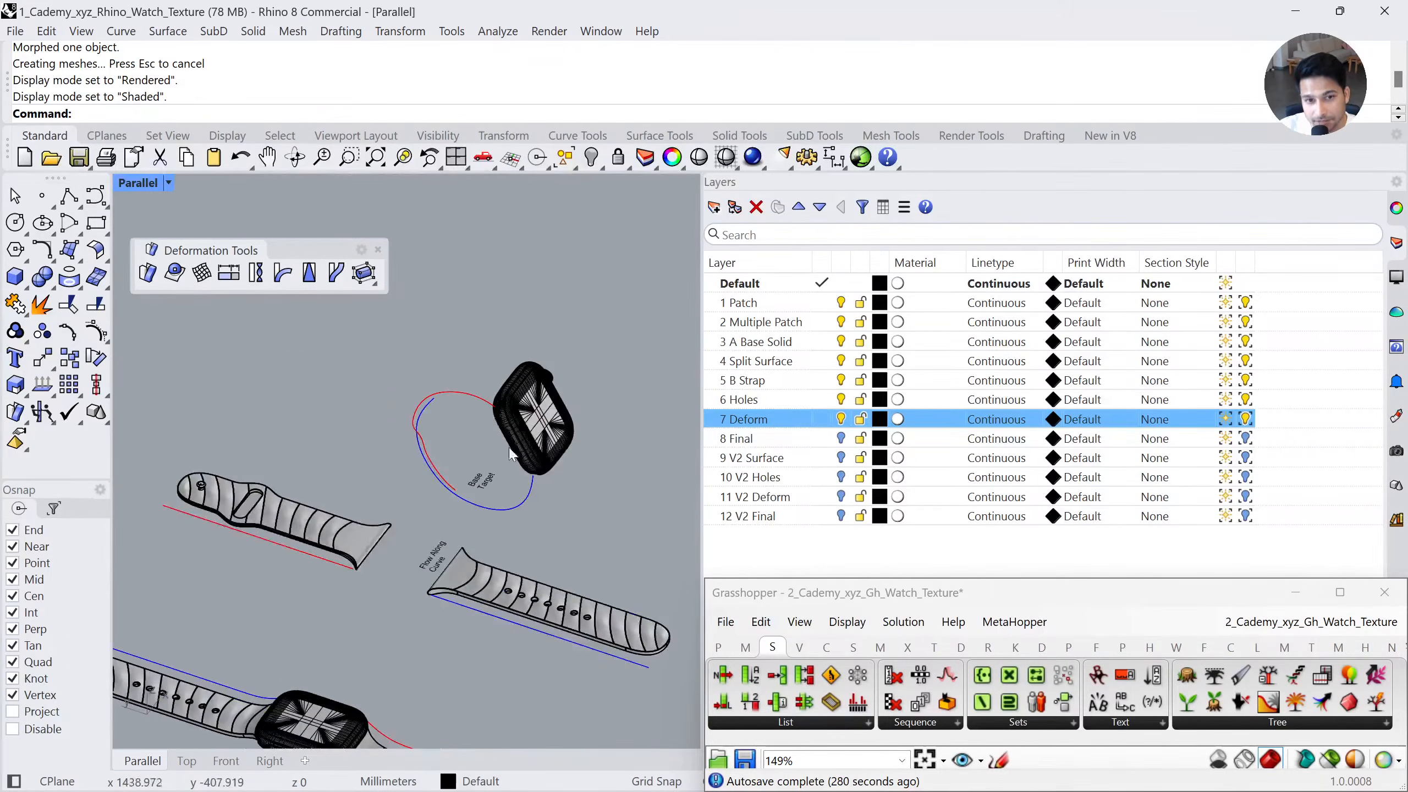
{"action": "right_click_drag", "start_coordinate": [431, 532], "coordinate": [465, 473]}
{"action": "left_click", "coordinate": [599, 673]}
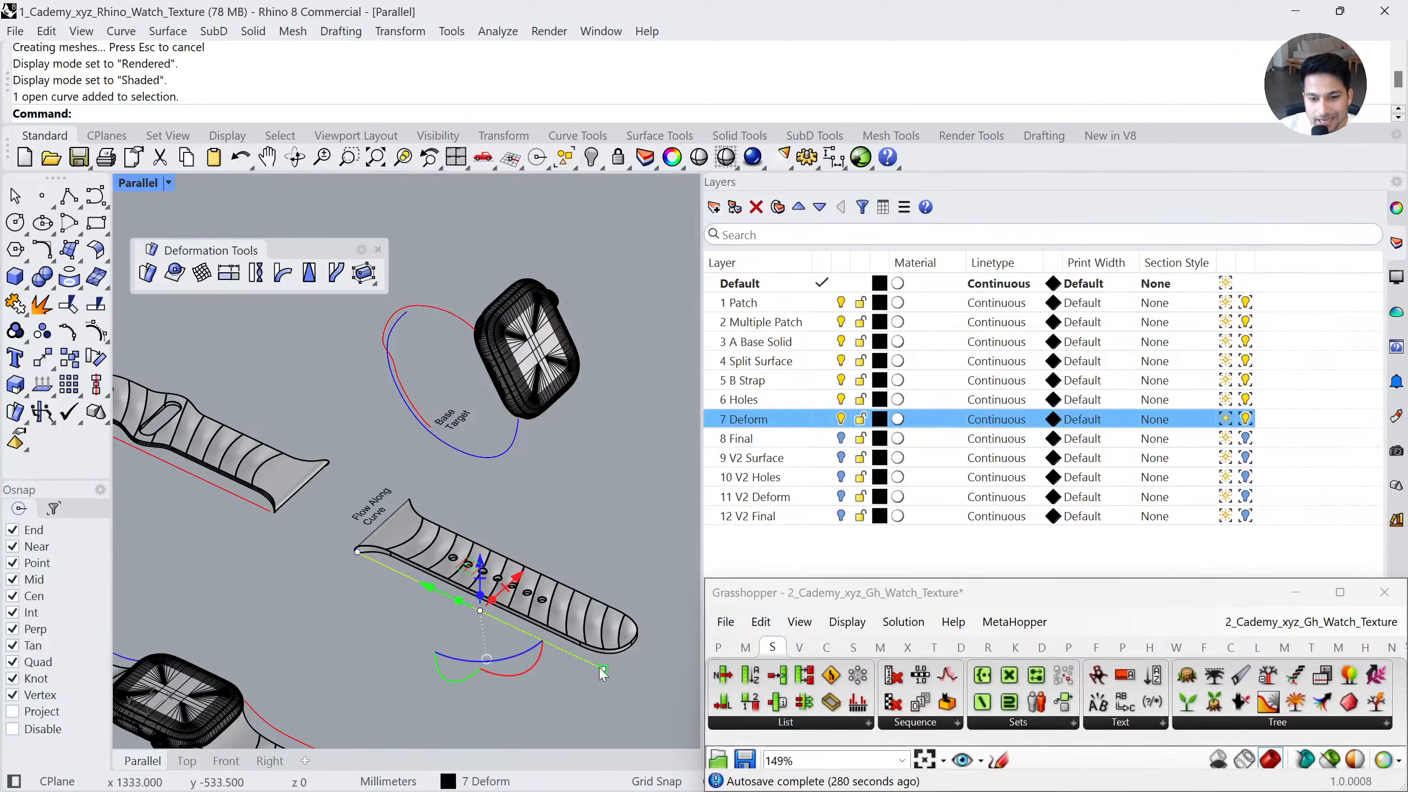
{"action": "left_click_drag", "start_coordinate": [621, 665], "coordinate": [622, 664]}
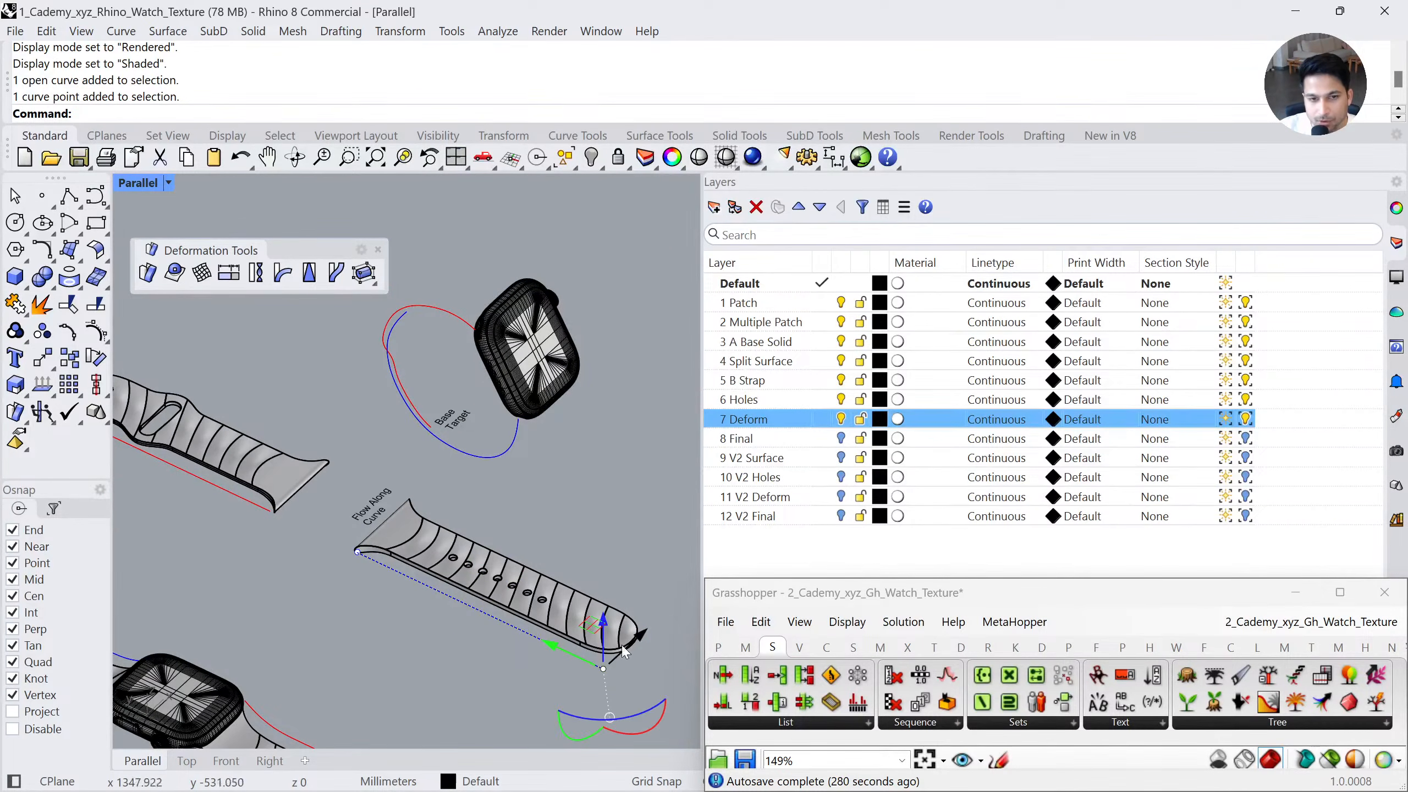
Flow a copy of the perforated strap from the straight blue base curve onto the curved blue target curve below the upright watch
{"action": "left_click", "coordinate": [422, 434]}
{"action": "left_click", "coordinate": [408, 313]}
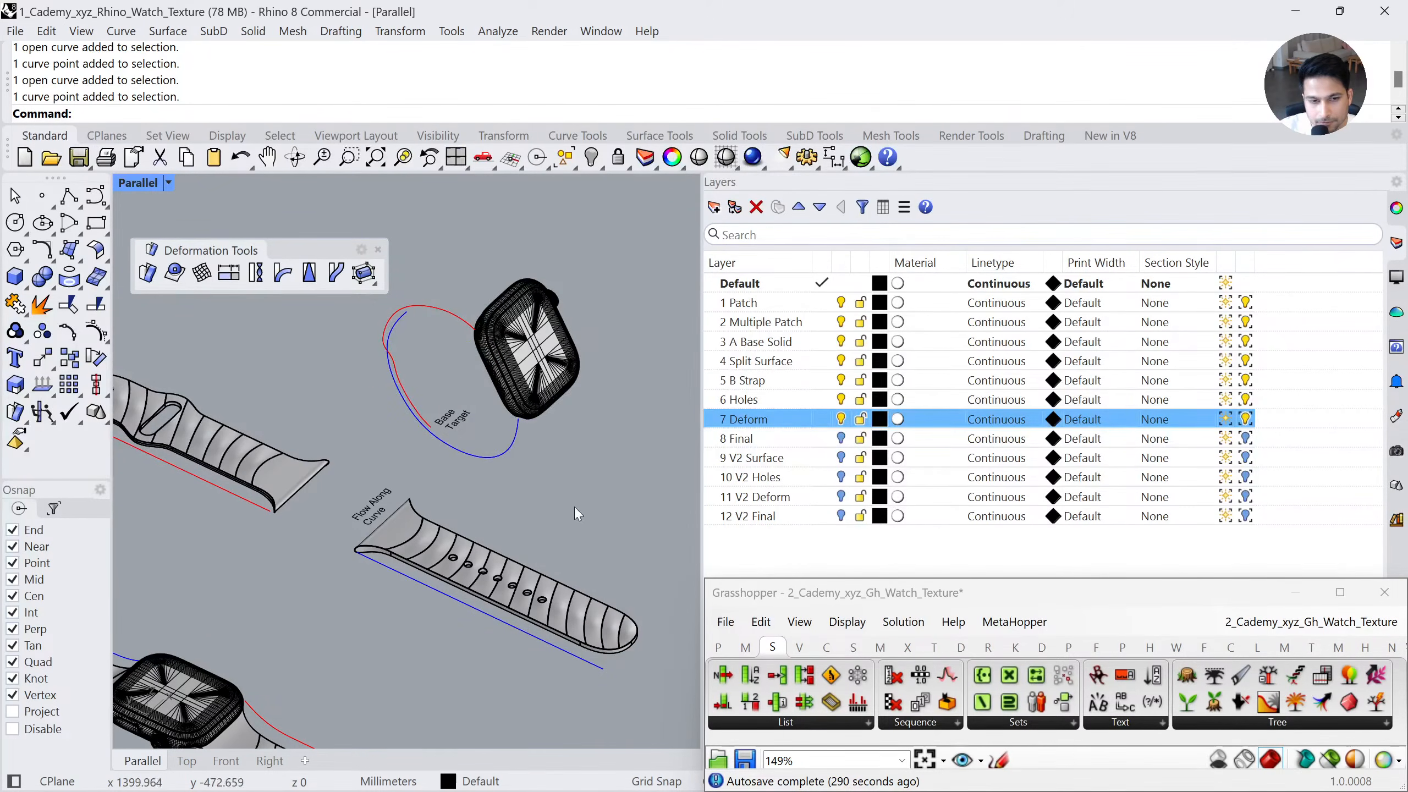
{"action": "left_click", "coordinate": [379, 565]}
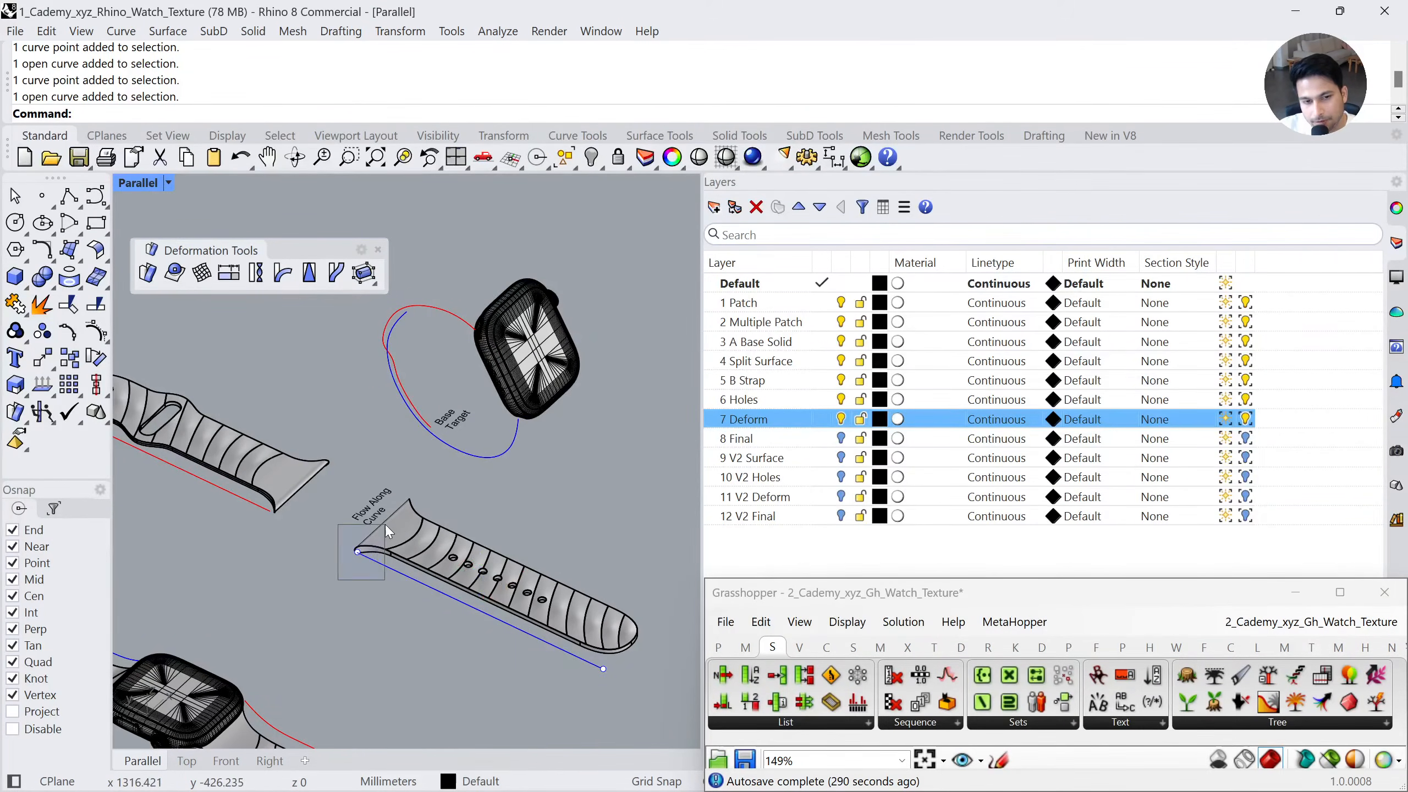
{"action": "left_click", "coordinate": [516, 435]}
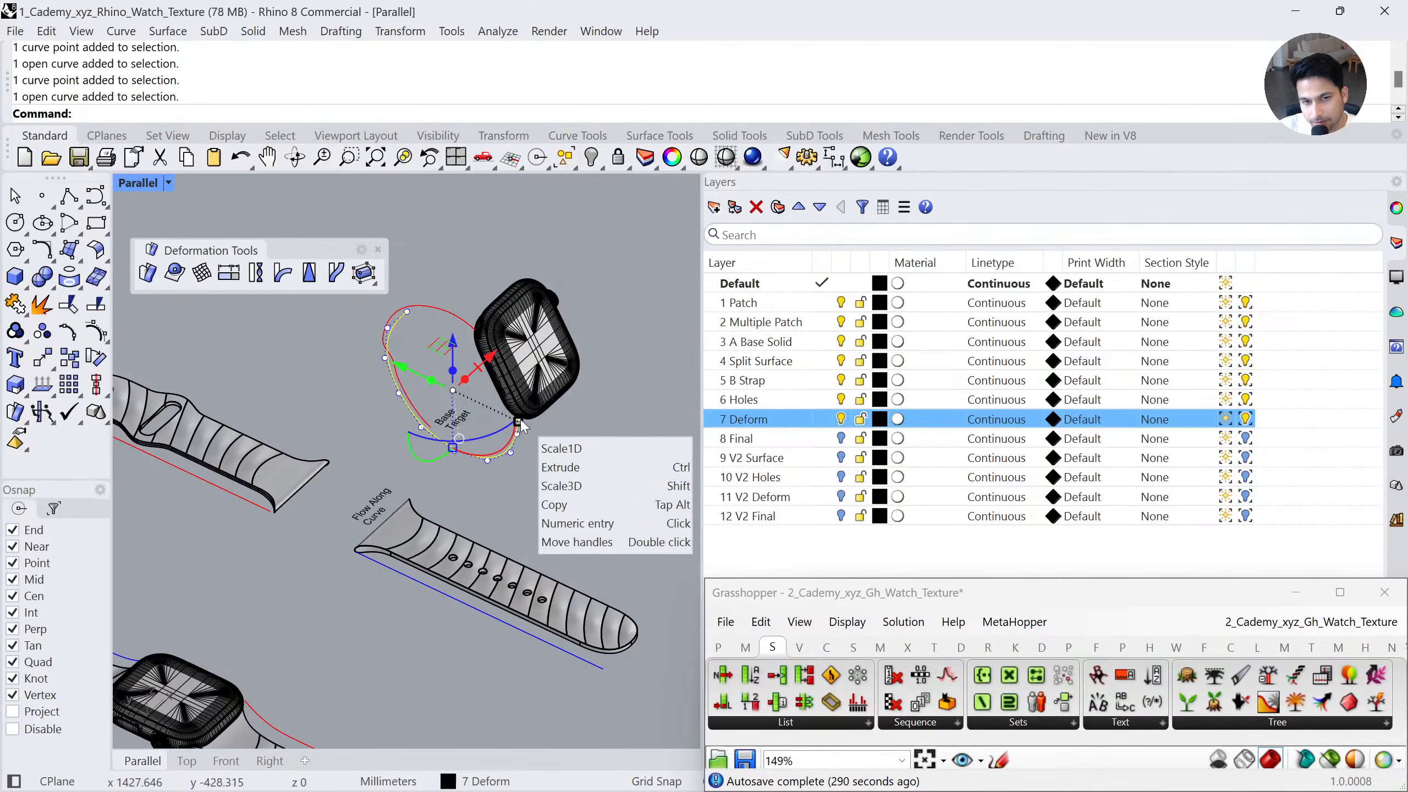
{"action": "left_click", "coordinate": [525, 489]}
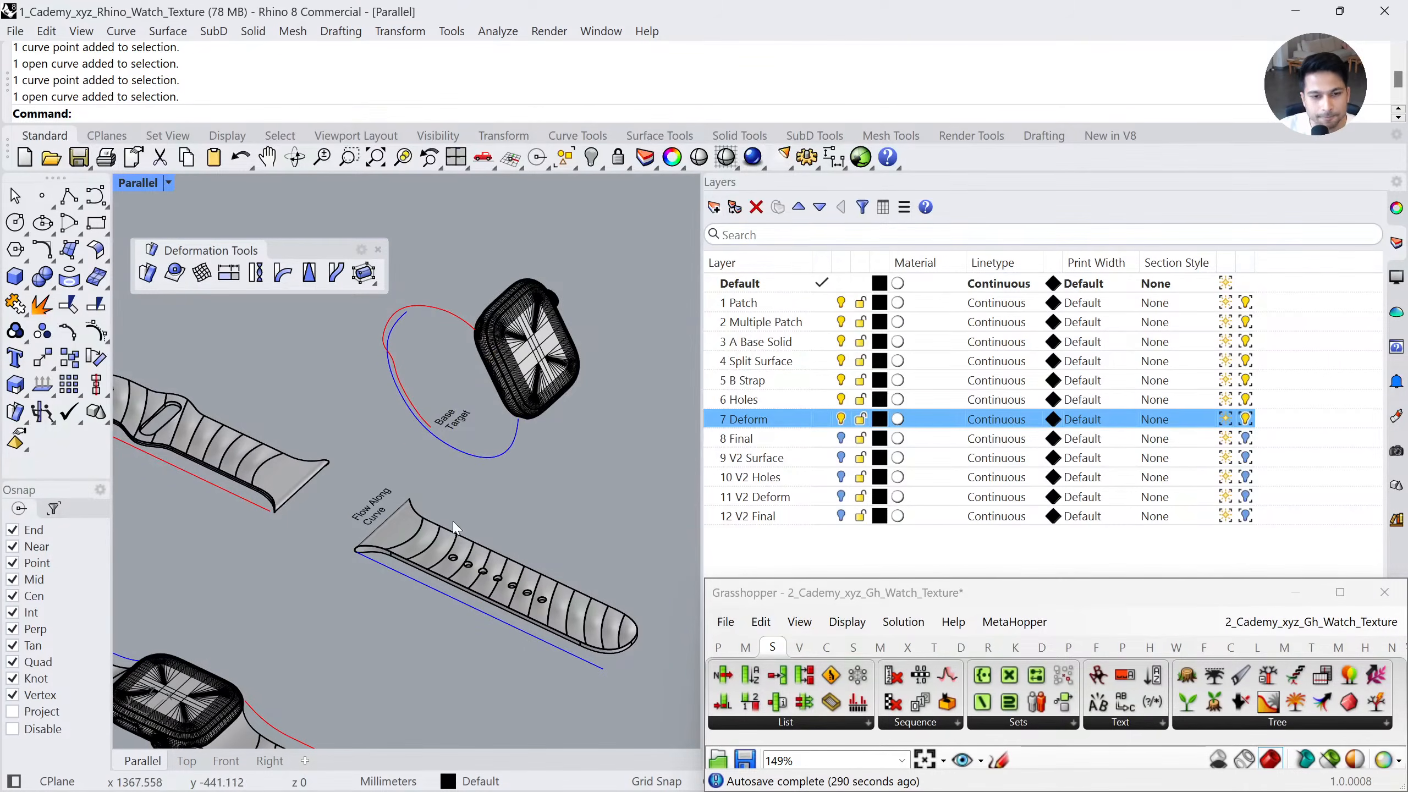
{"action": "left_click", "coordinate": [337, 274]}
{"action": "left_click", "coordinate": [422, 543]}
{"action": "key", "text": "Return"}
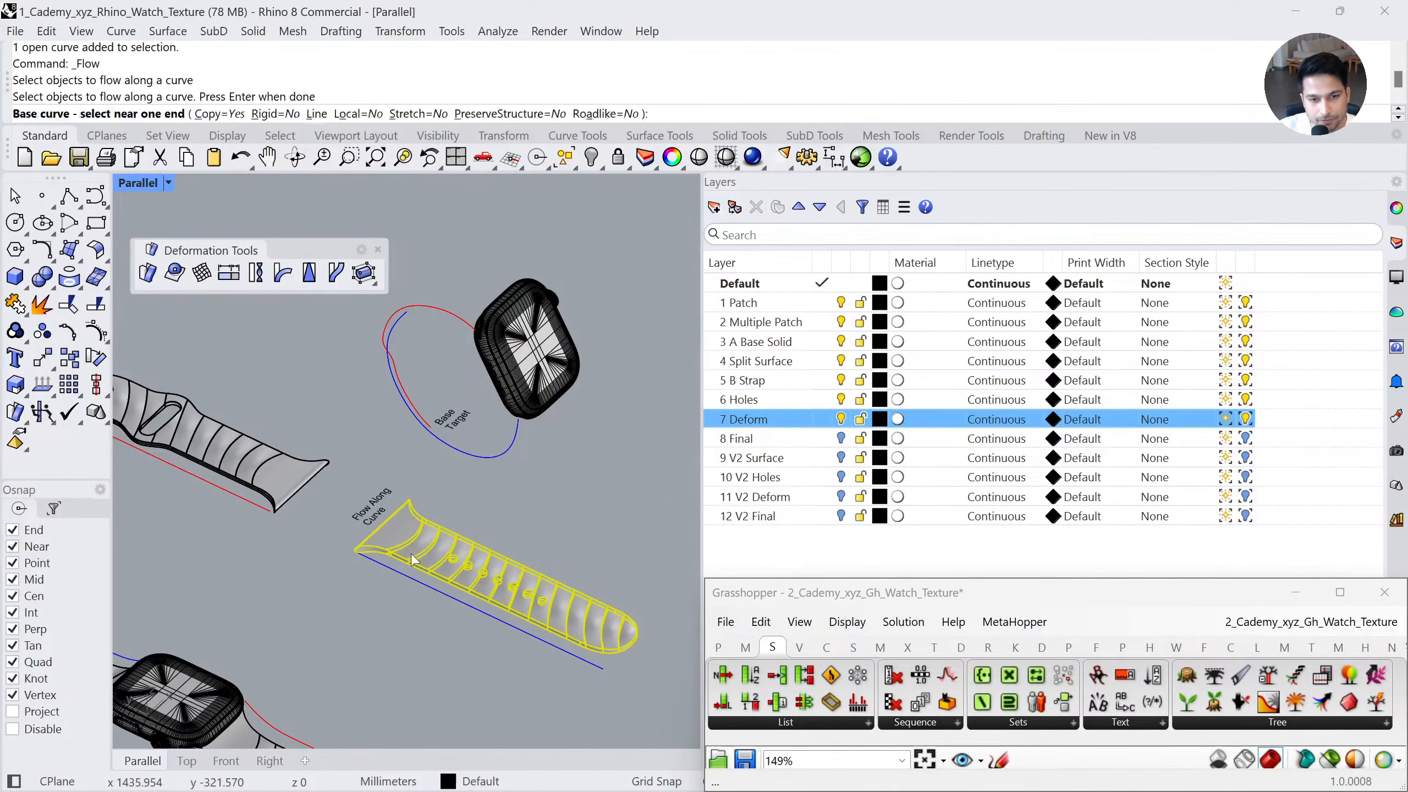
{"action": "left_click", "coordinate": [381, 565]}
{"action": "left_click", "coordinate": [515, 430]}
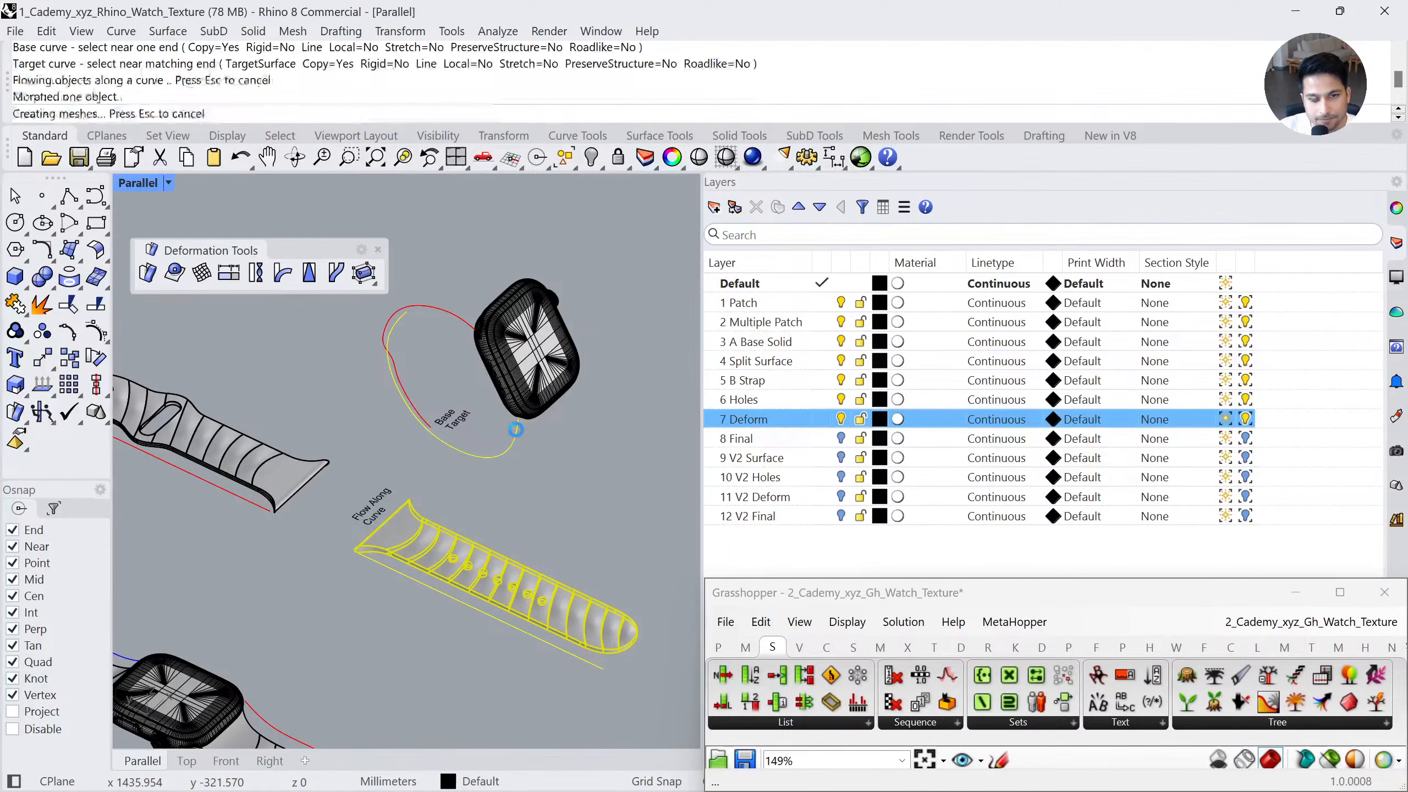
Flow a copy of the slotted buckle strap from the straight red base curve onto the curved red target curve of the upright watch
{"action": "right_click_drag", "start_coordinate": [521, 450], "coordinate": [518, 483]}
{"action": "left_click", "coordinate": [250, 494]}
{"action": "right_click", "coordinate": [251, 494]}
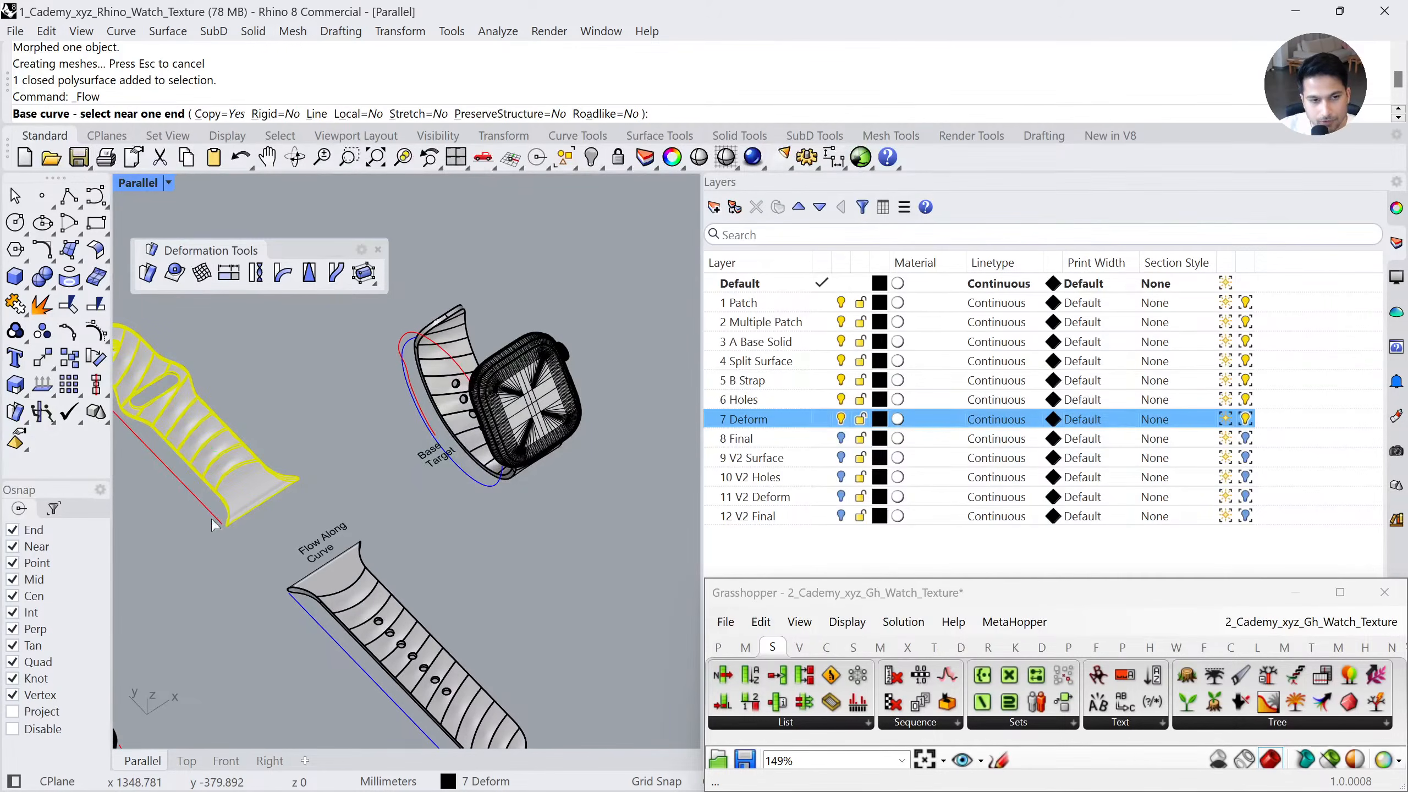
{"action": "left_click", "coordinate": [211, 512]}
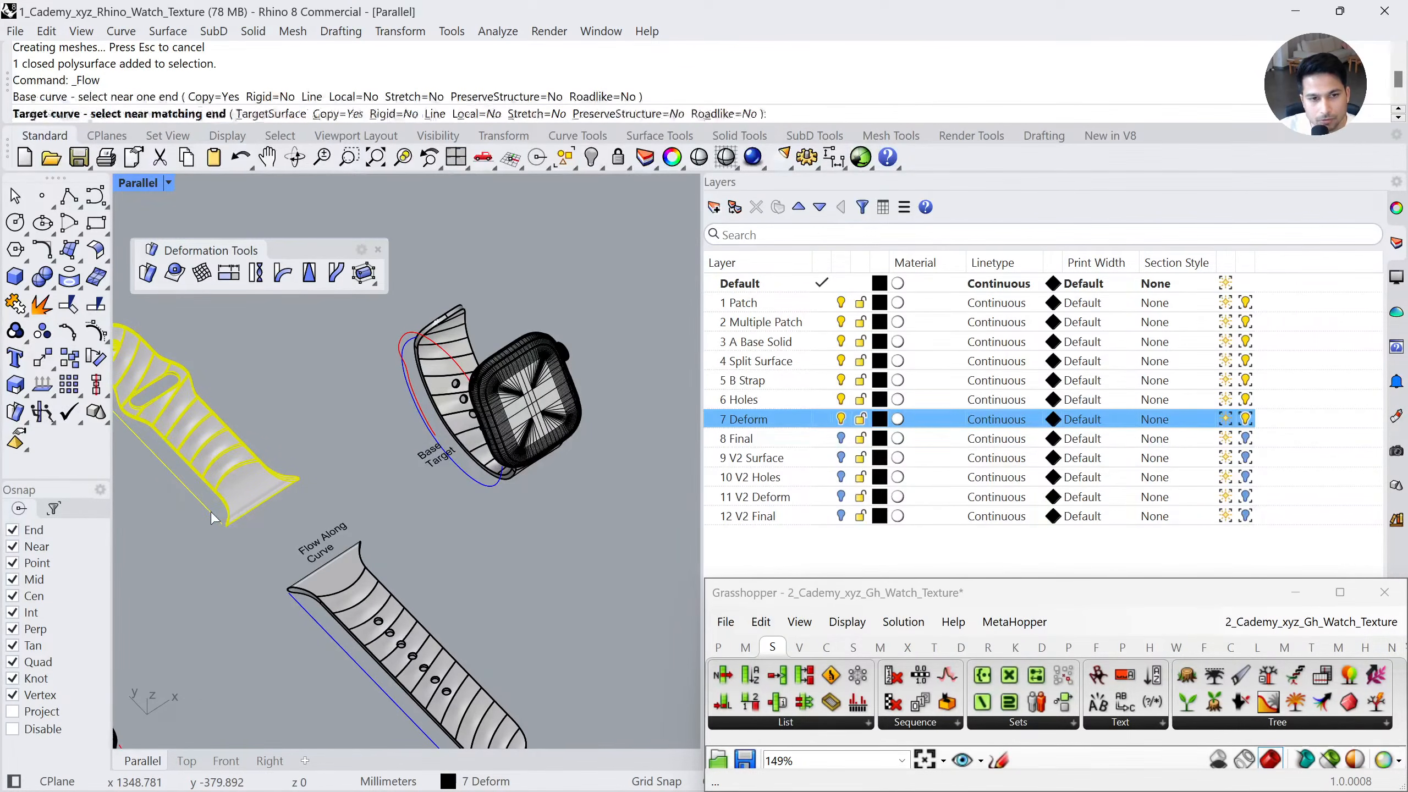
{"action": "left_click", "coordinate": [464, 367]}
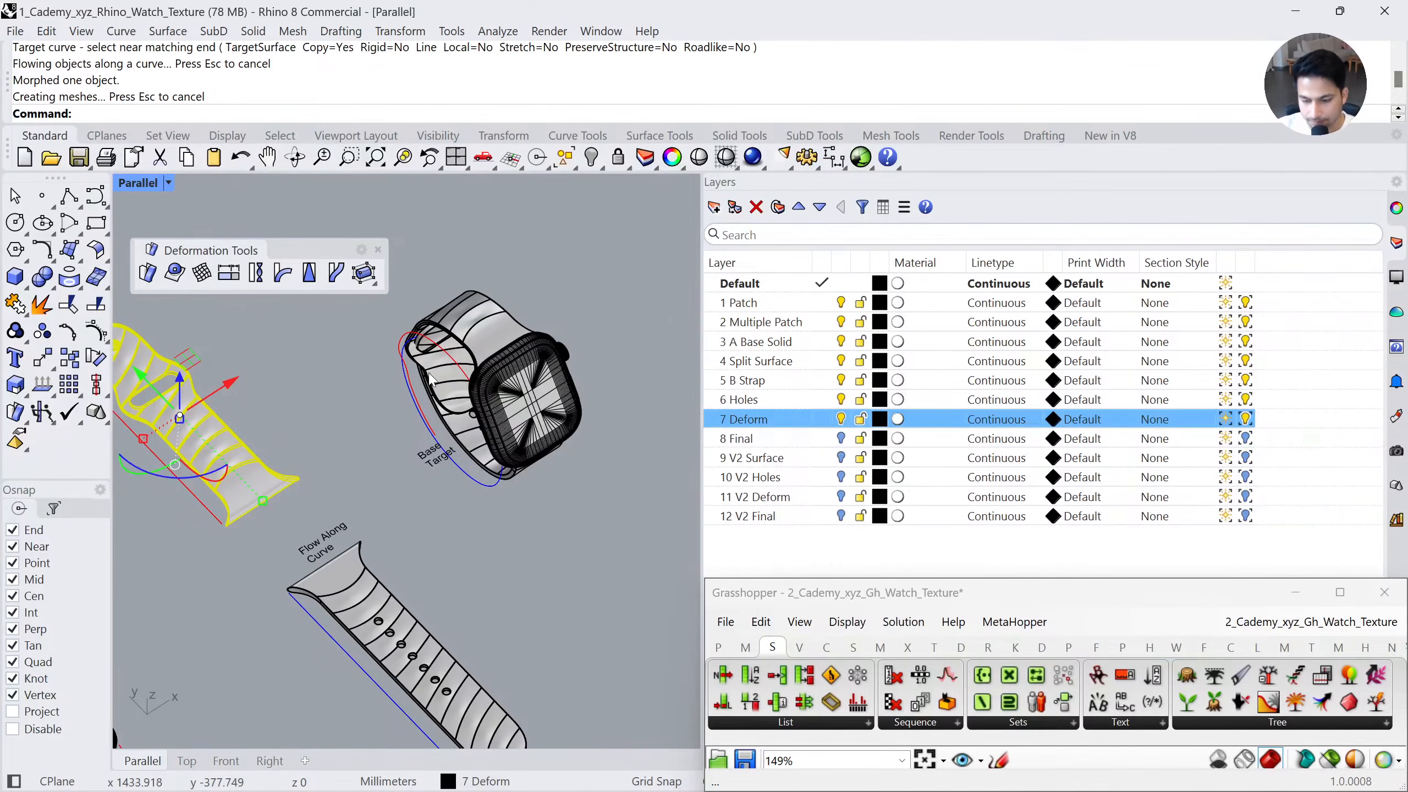
{"action": "right_click_drag", "start_coordinate": [465, 424], "coordinate": [432, 424]}
{"action": "left_click", "coordinate": [528, 430]}
{"action": "right_click_drag", "start_coordinate": [342, 391], "coordinate": [545, 470], "text": "shift"}
{"action": "right_click_drag", "start_coordinate": [323, 421], "coordinate": [421, 471], "text": "shift"}
{"action": "scroll", "coordinate": [451, 474], "scroll_direction": "up", "scroll_amount": 4}
{"action": "left_click", "coordinate": [344, 281]}
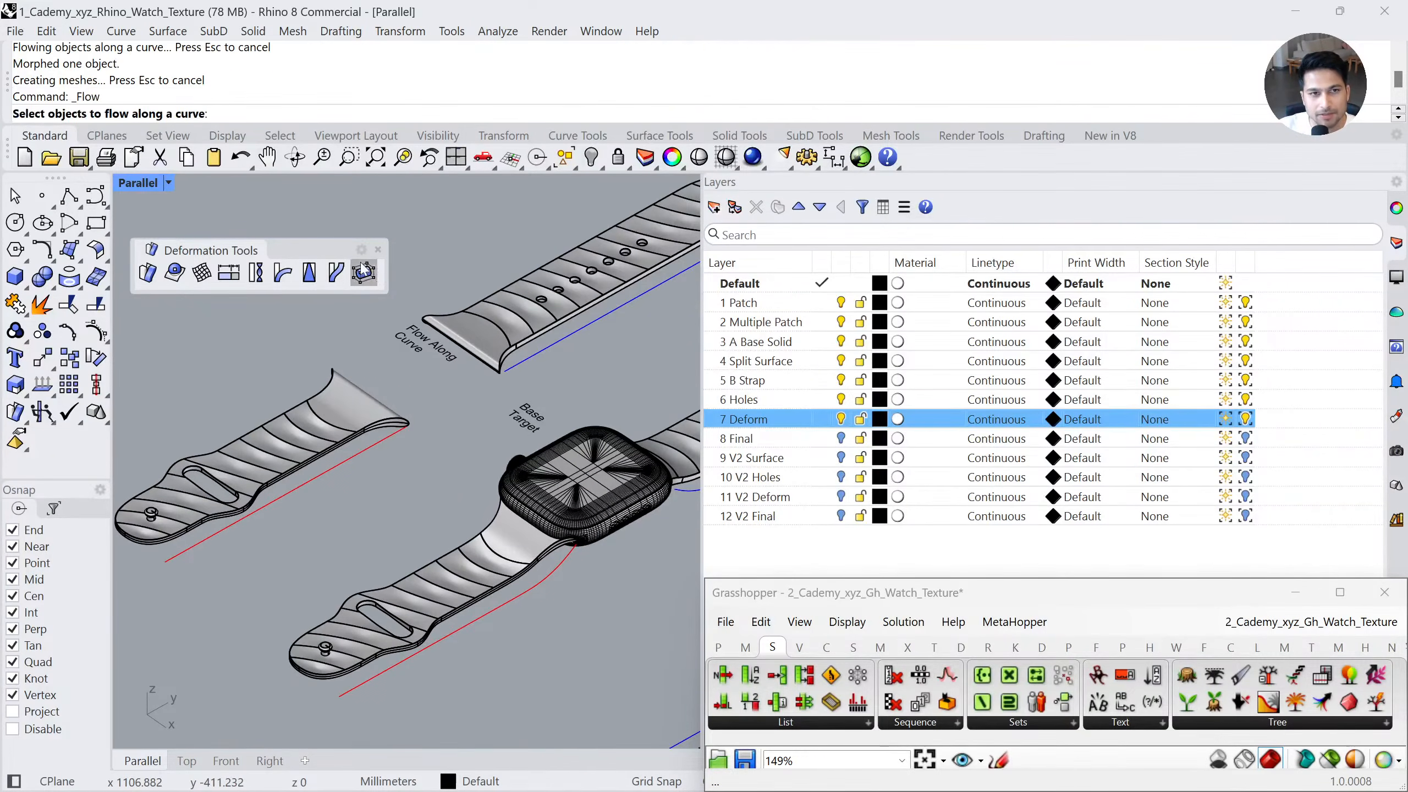
{"action": "left_click", "coordinate": [349, 433]}
{"action": "right_click", "coordinate": [386, 443]}
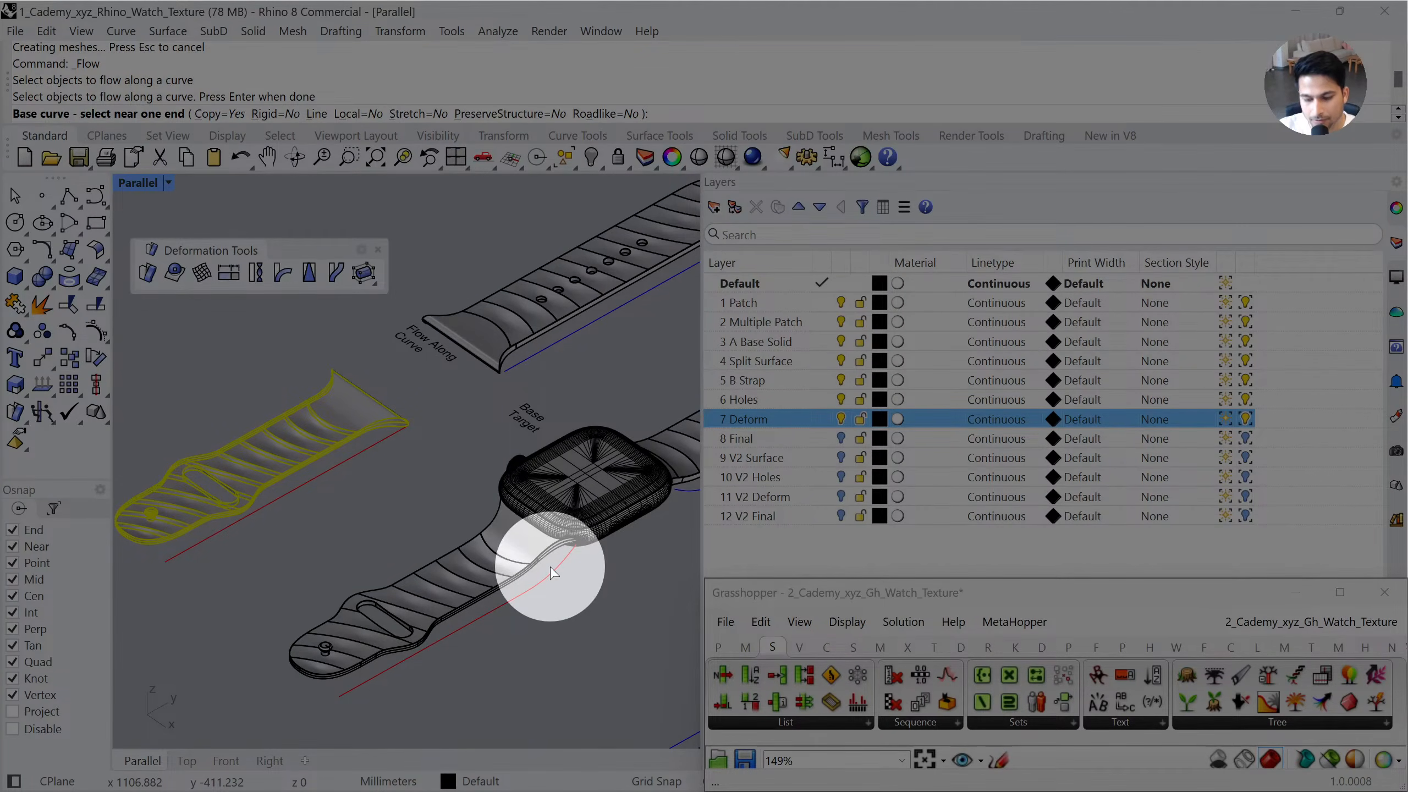
{"action": "key", "text": "Escape"}
Set Incheon Airport as the custom reflective environment
{"action": "scroll", "coordinate": [367, 502], "scroll_direction": "down", "scroll_amount": 4}
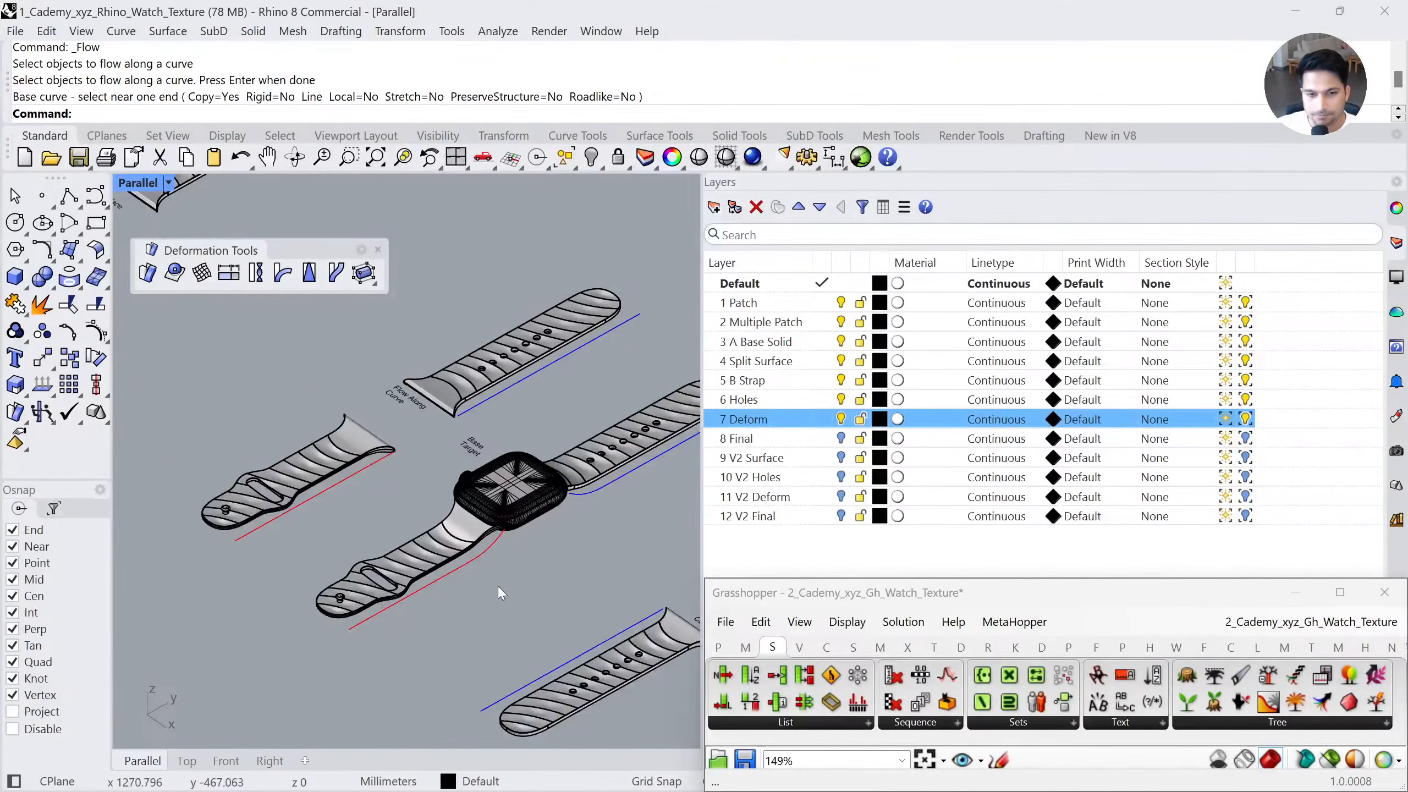
{"action": "scroll", "coordinate": [491, 551], "scroll_direction": "down", "scroll_amount": 3}
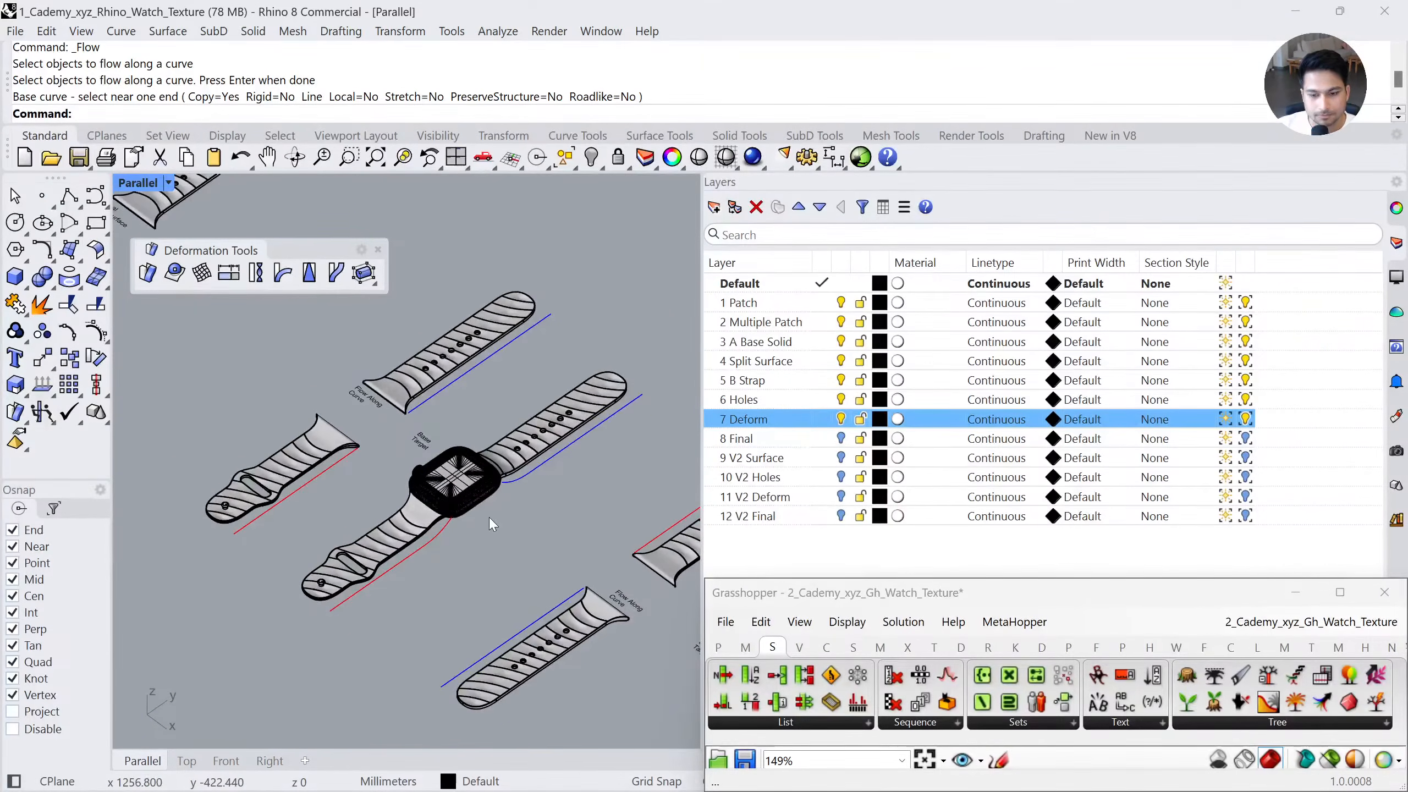
{"action": "scroll", "coordinate": [391, 456], "scroll_direction": "down", "scroll_amount": 4}
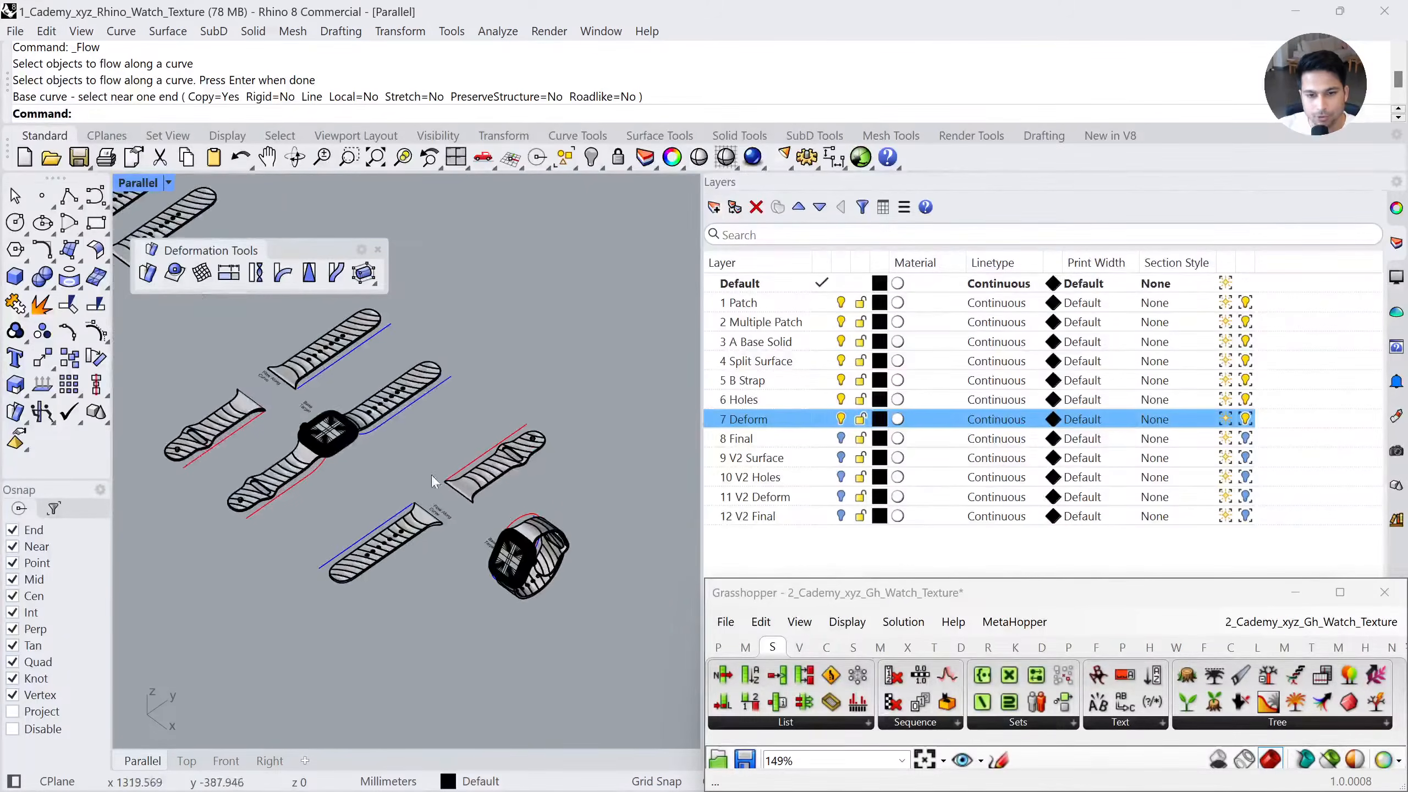
{"action": "scroll", "coordinate": [563, 519], "scroll_direction": "up", "scroll_amount": 4}
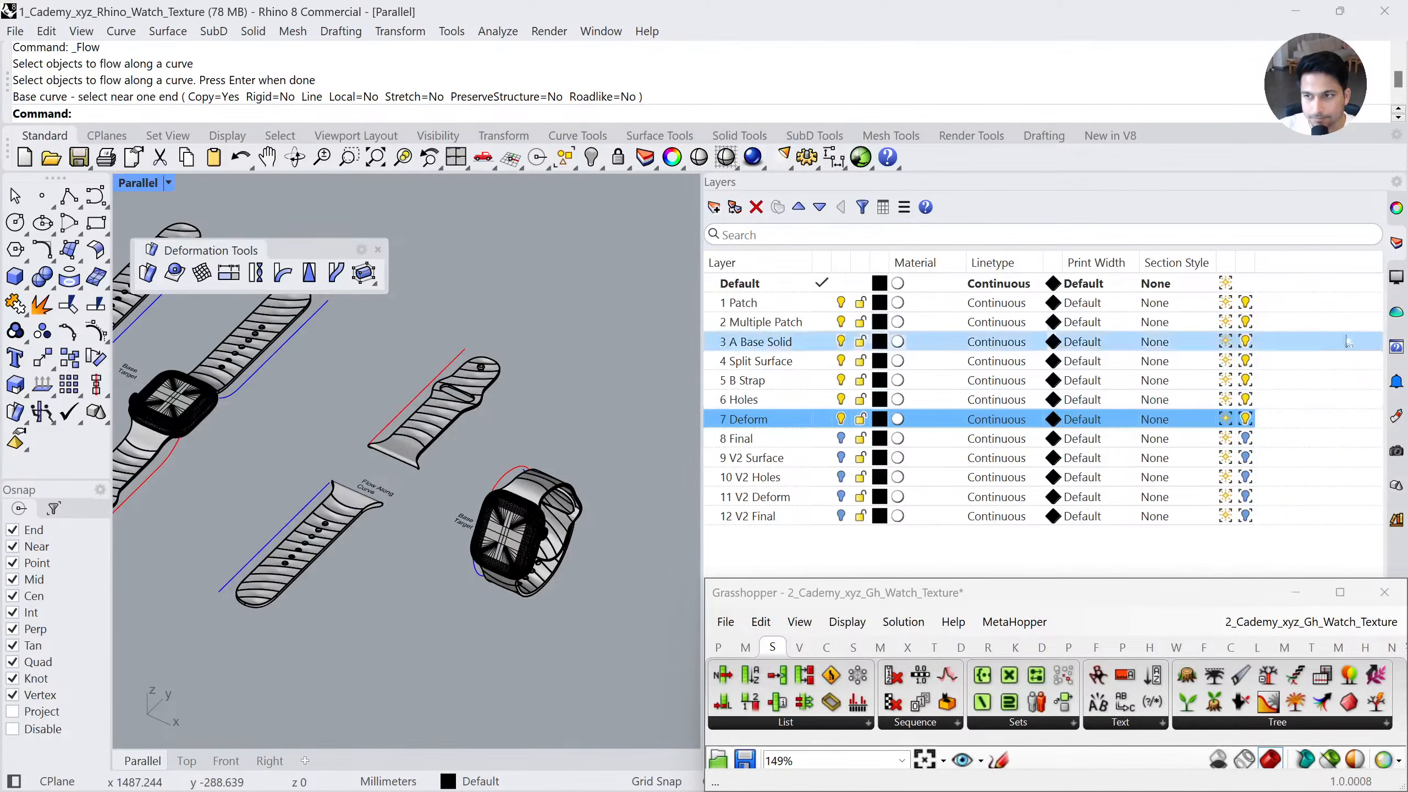
{"action": "left_click", "coordinate": [1399, 319]}
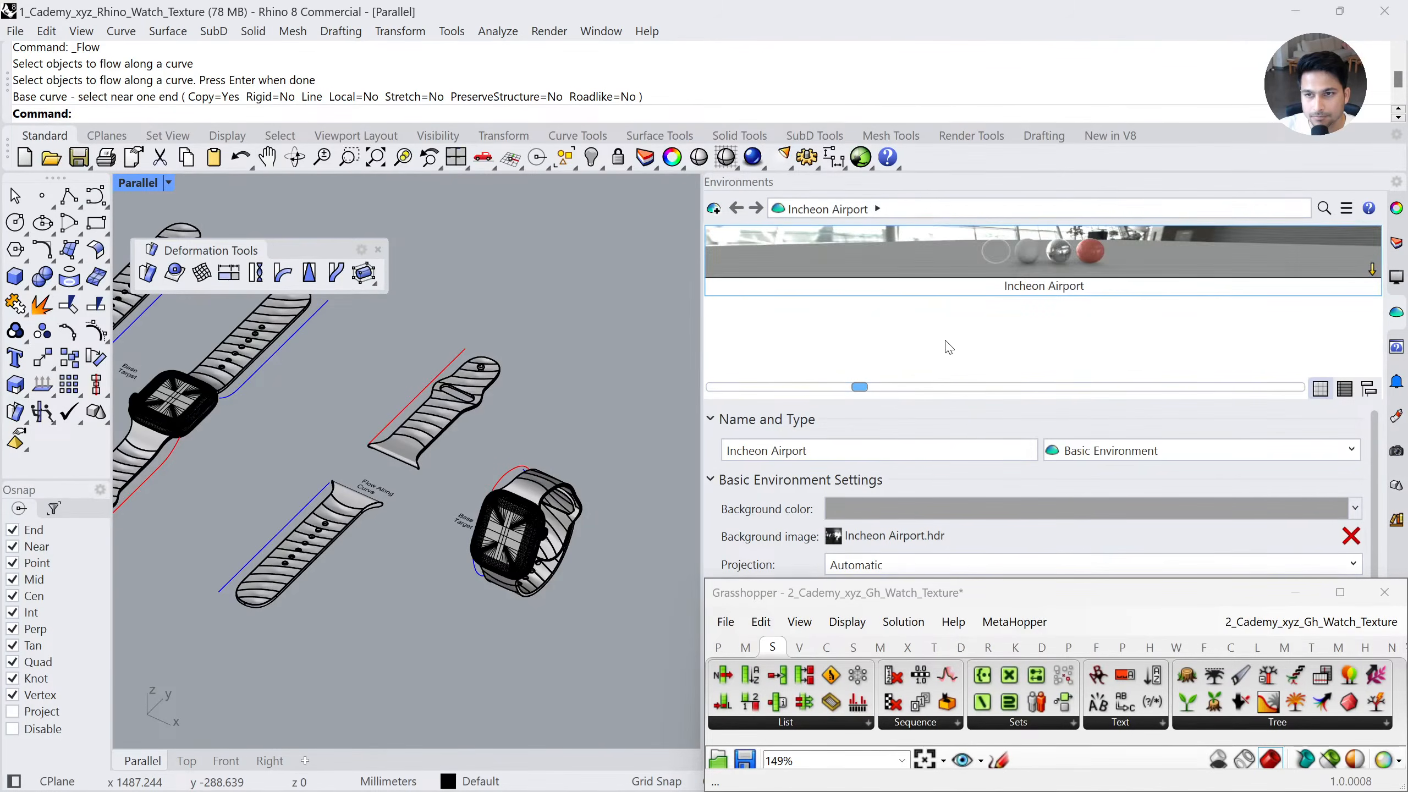
{"action": "right_click", "coordinate": [965, 268]}
{"action": "left_click", "coordinate": [1101, 194]}
{"action": "right_click", "coordinate": [977, 271]}
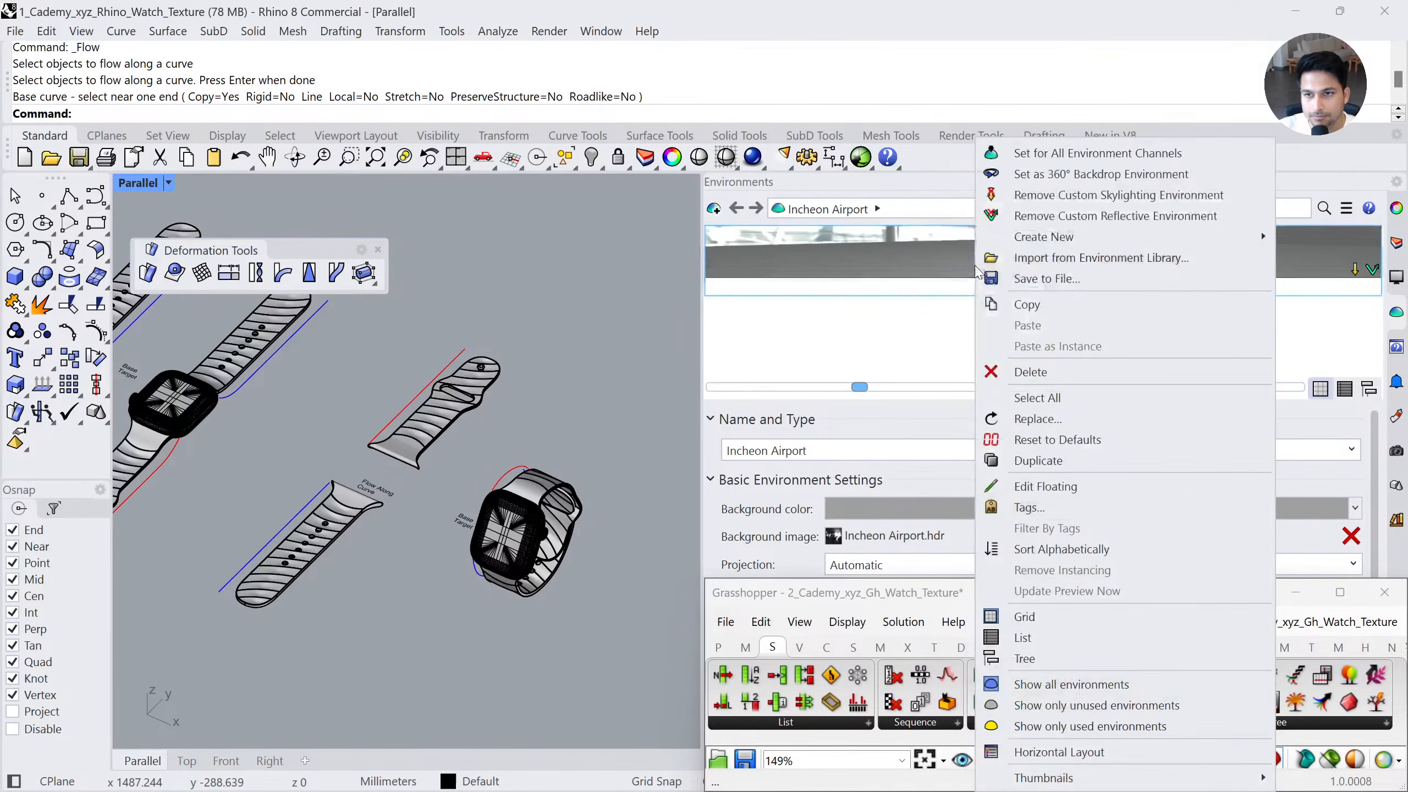
{"action": "left_click", "coordinate": [748, 308]}
Switch the viewport to Rendered display and inspect the materials on the flat and wrist-shaped watches and their straps
{"action": "left_click", "coordinate": [1396, 208]}
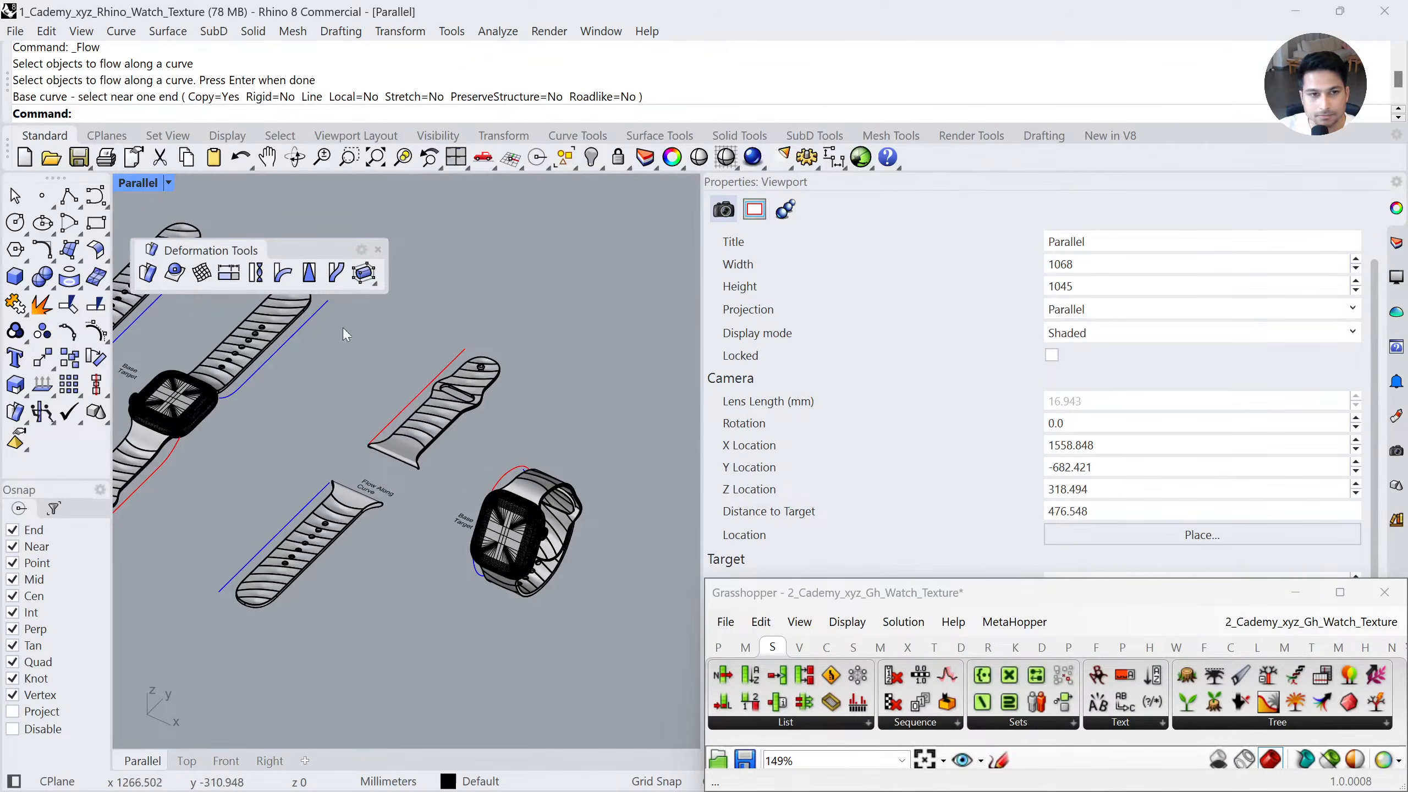
{"action": "left_click", "coordinate": [139, 184]}
{"action": "left_click", "coordinate": [233, 132]}
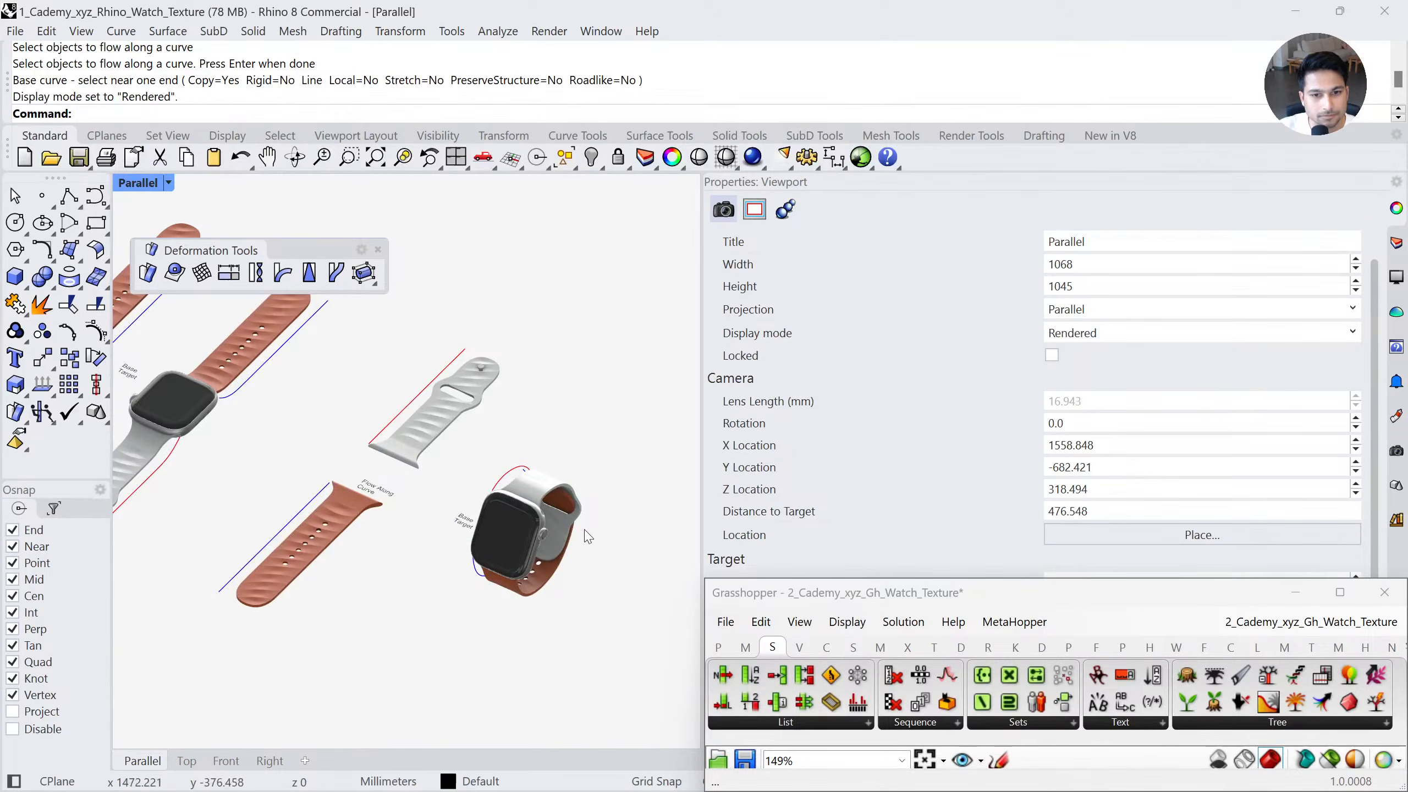
{"action": "right_click_drag", "start_coordinate": [399, 516], "coordinate": [460, 546]}
{"action": "scroll", "coordinate": [455, 543], "scroll_direction": "up", "scroll_amount": 4}
{"action": "right_click_drag", "start_coordinate": [166, 380], "coordinate": [427, 579], "text": "shift"}
{"action": "scroll", "coordinate": [359, 515], "scroll_direction": "up", "scroll_amount": 4}
{"action": "right_click_drag", "start_coordinate": [358, 515], "coordinate": [535, 538]}
{"action": "scroll", "coordinate": [535, 538], "scroll_direction": "down", "scroll_amount": 6}
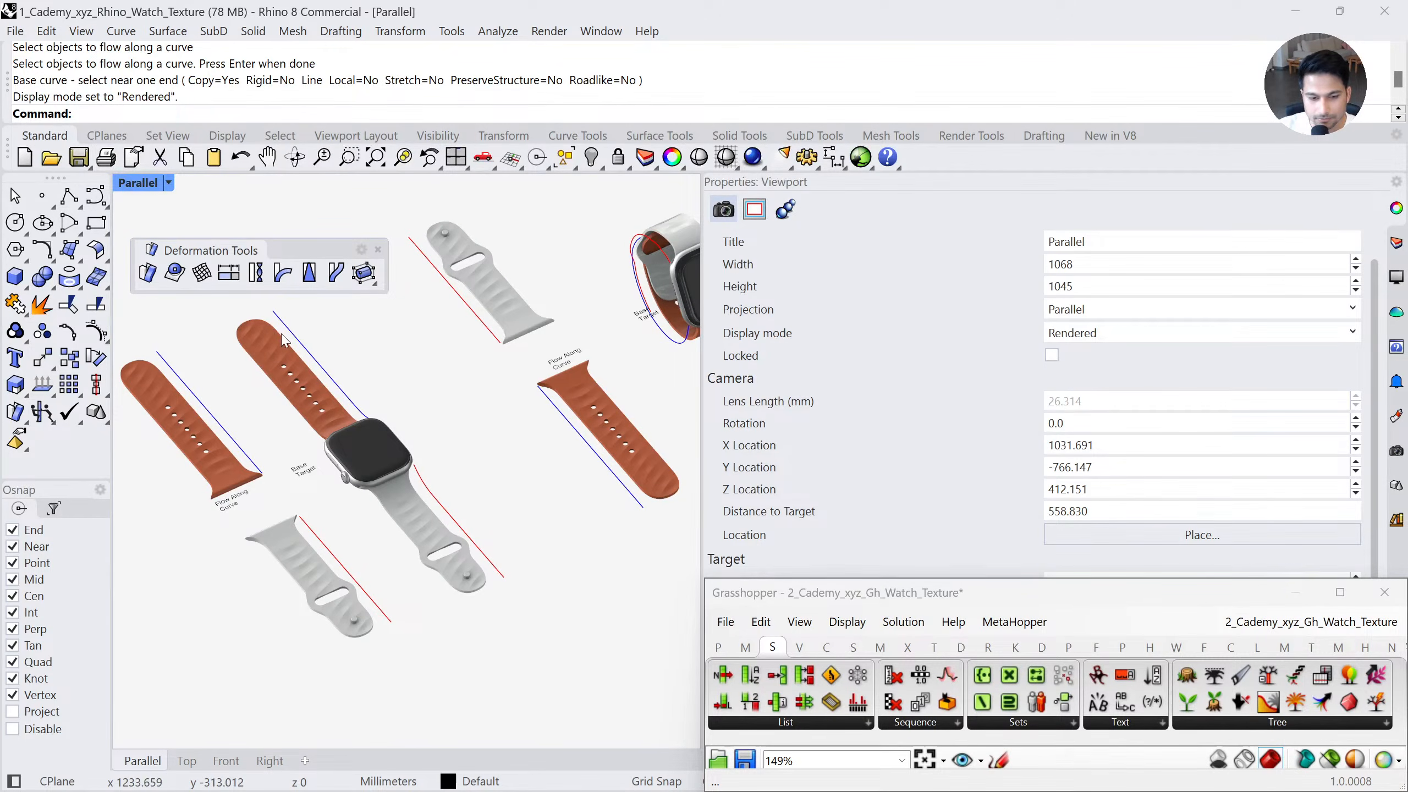
Return the viewport to Shaded display and turn on the 8 Final layer
{"action": "left_click", "coordinate": [139, 182]}
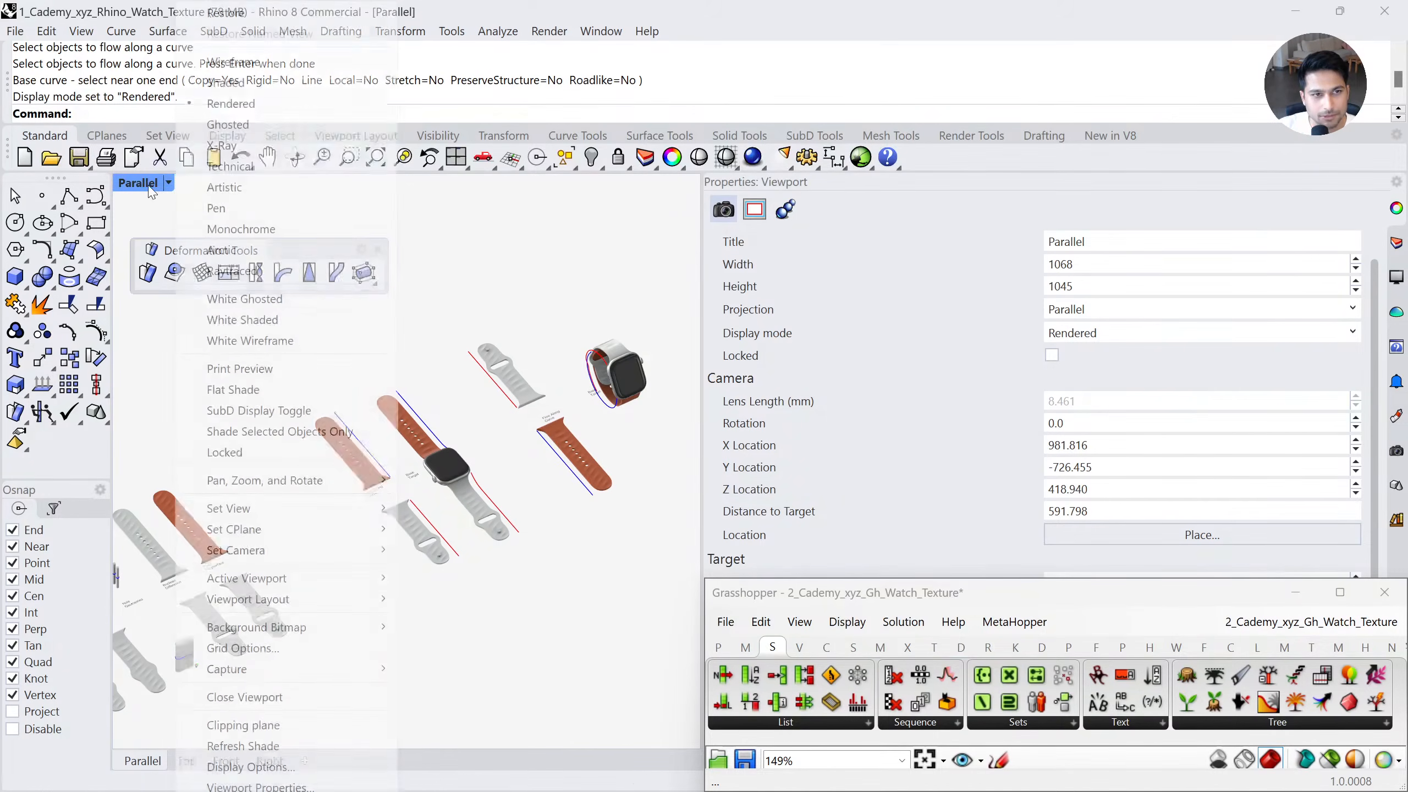
{"action": "left_click", "coordinate": [222, 82]}
{"action": "scroll", "coordinate": [459, 342], "scroll_direction": "down", "scroll_amount": 4}
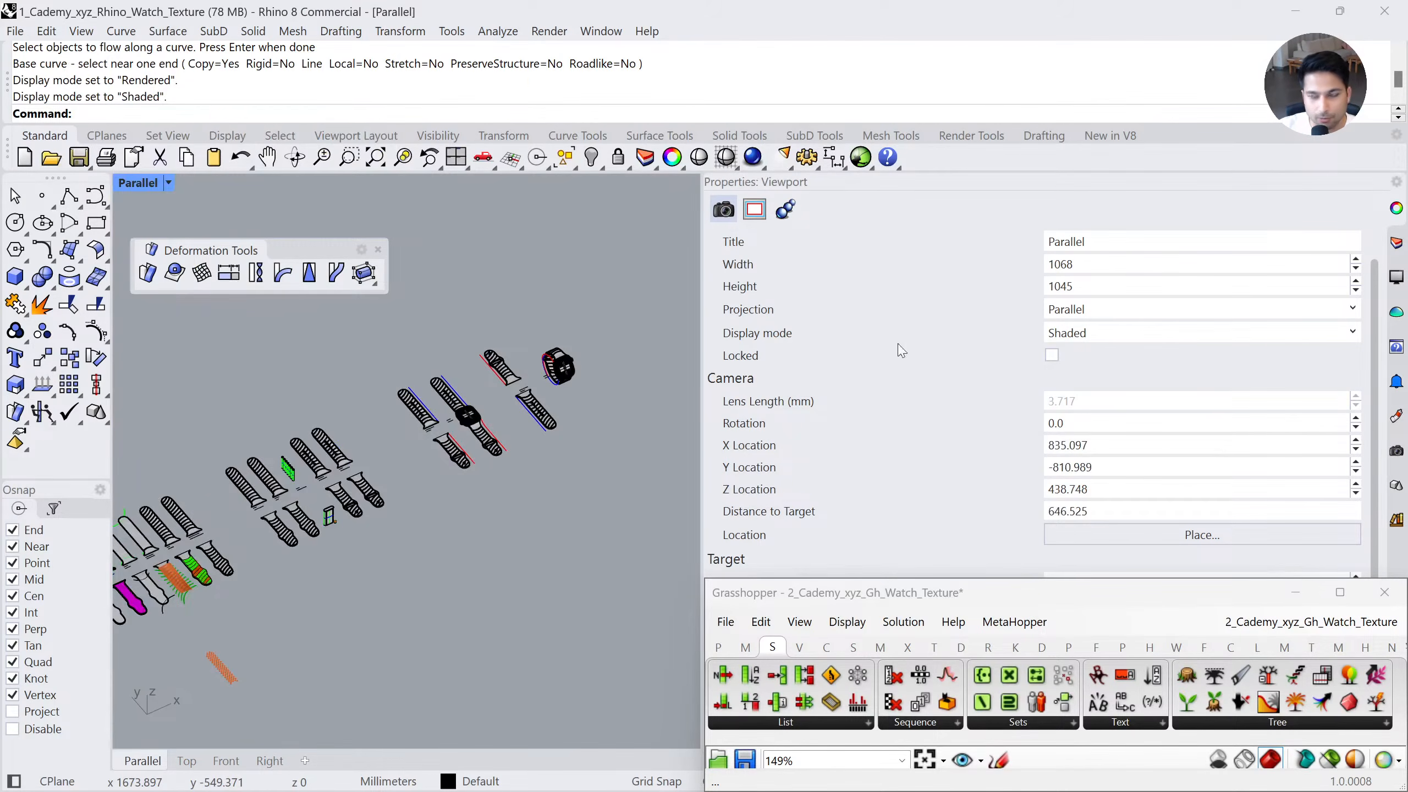
{"action": "left_click", "coordinate": [1396, 244]}
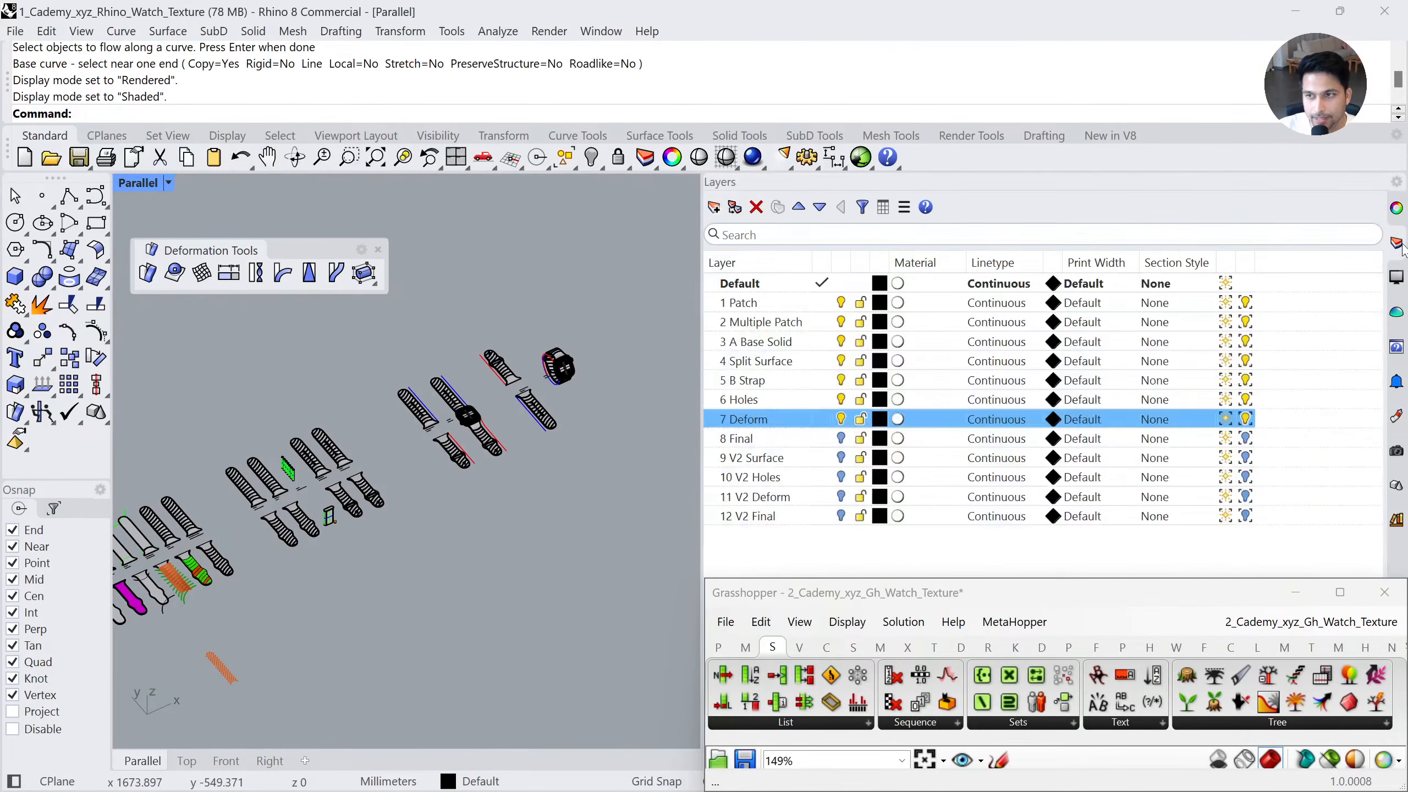
{"action": "left_click", "coordinate": [841, 440]}
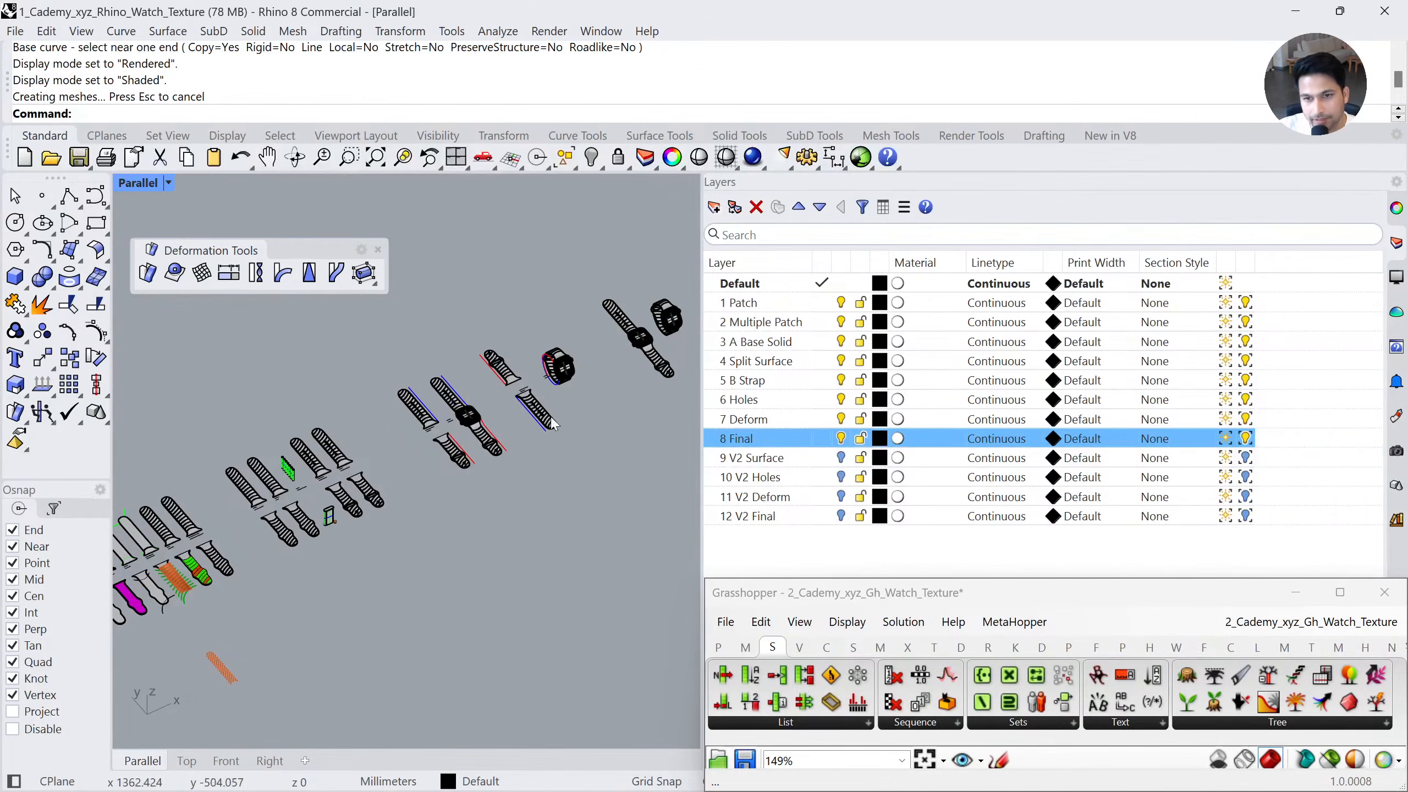
Select the two watches of the 8 Final layer and zoom to the selection
{"action": "right_click_drag", "start_coordinate": [611, 392], "coordinate": [460, 456]}
{"action": "left_click_drag", "start_coordinate": [462, 353], "coordinate": [460, 352]}
{"action": "type", "text": "zs"}
{"action": "key", "text": "Return"}
{"action": "left_click", "coordinate": [609, 496]}
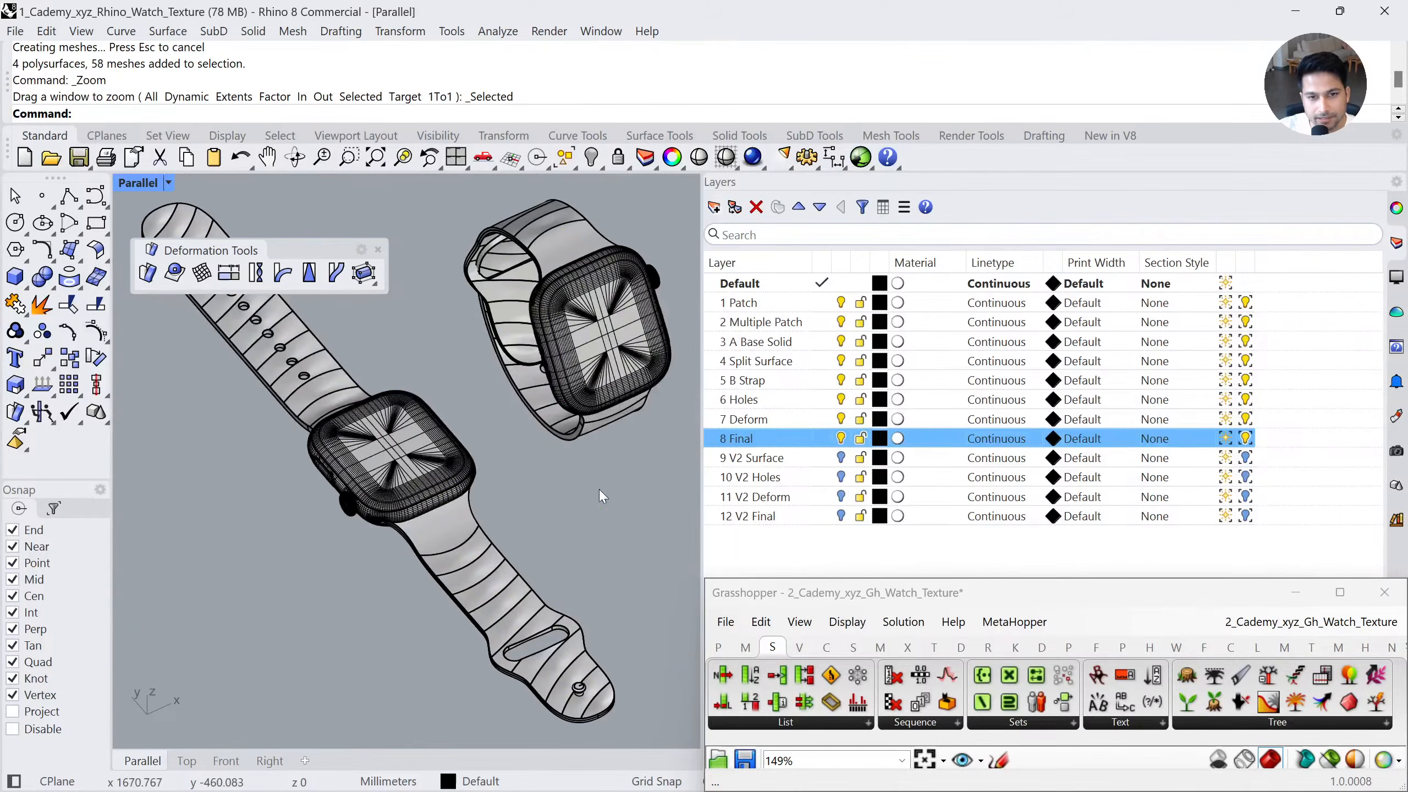
Apply EMap with the polished_gold environment map to the strap parts of both final watches
{"action": "scroll", "coordinate": [535, 500], "scroll_direction": "down", "scroll_amount": 2}
{"action": "left_click", "coordinate": [528, 567]}
{"action": "left_click", "coordinate": [380, 401], "text": "shift"}
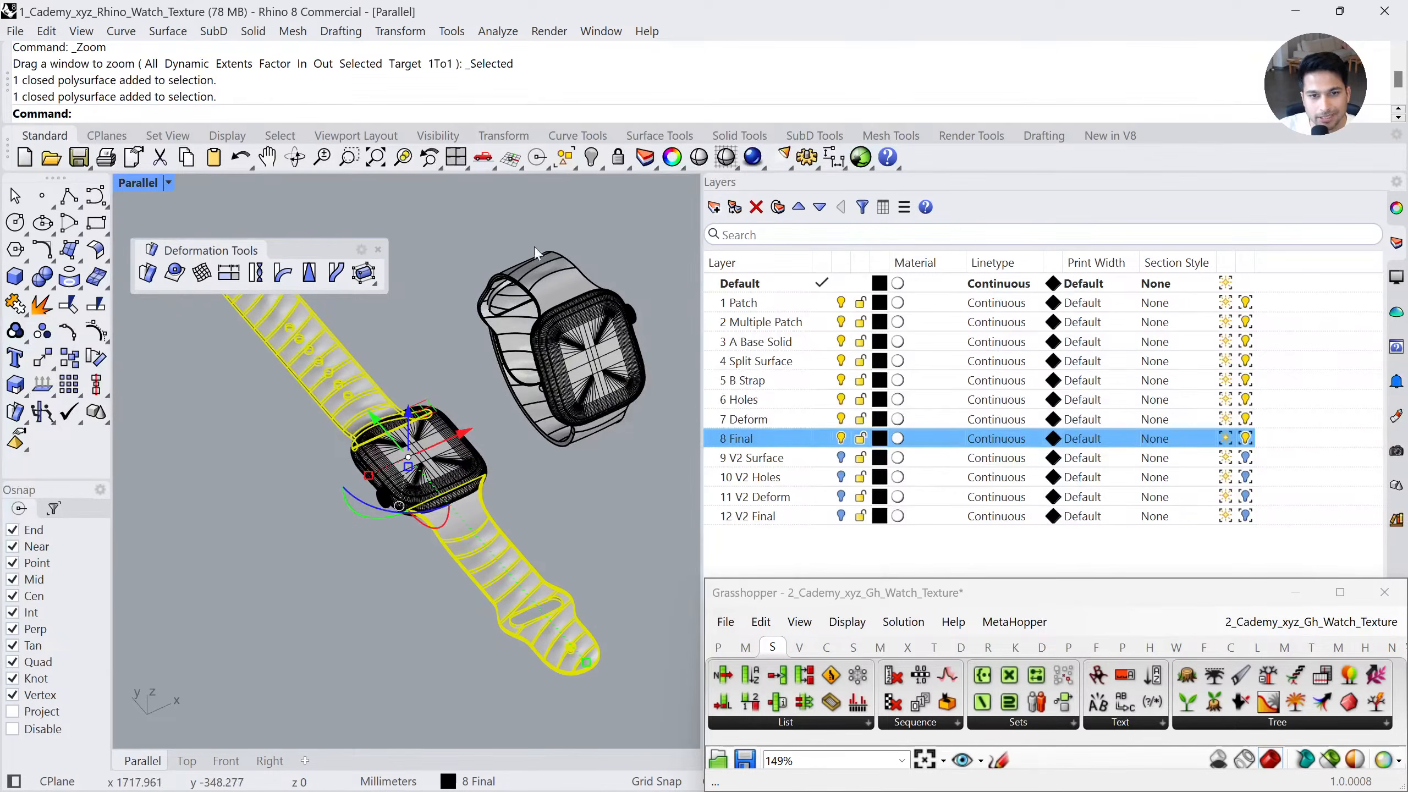
{"action": "left_click", "coordinate": [506, 284], "text": "shift"}
{"action": "key", "text": "Return"}
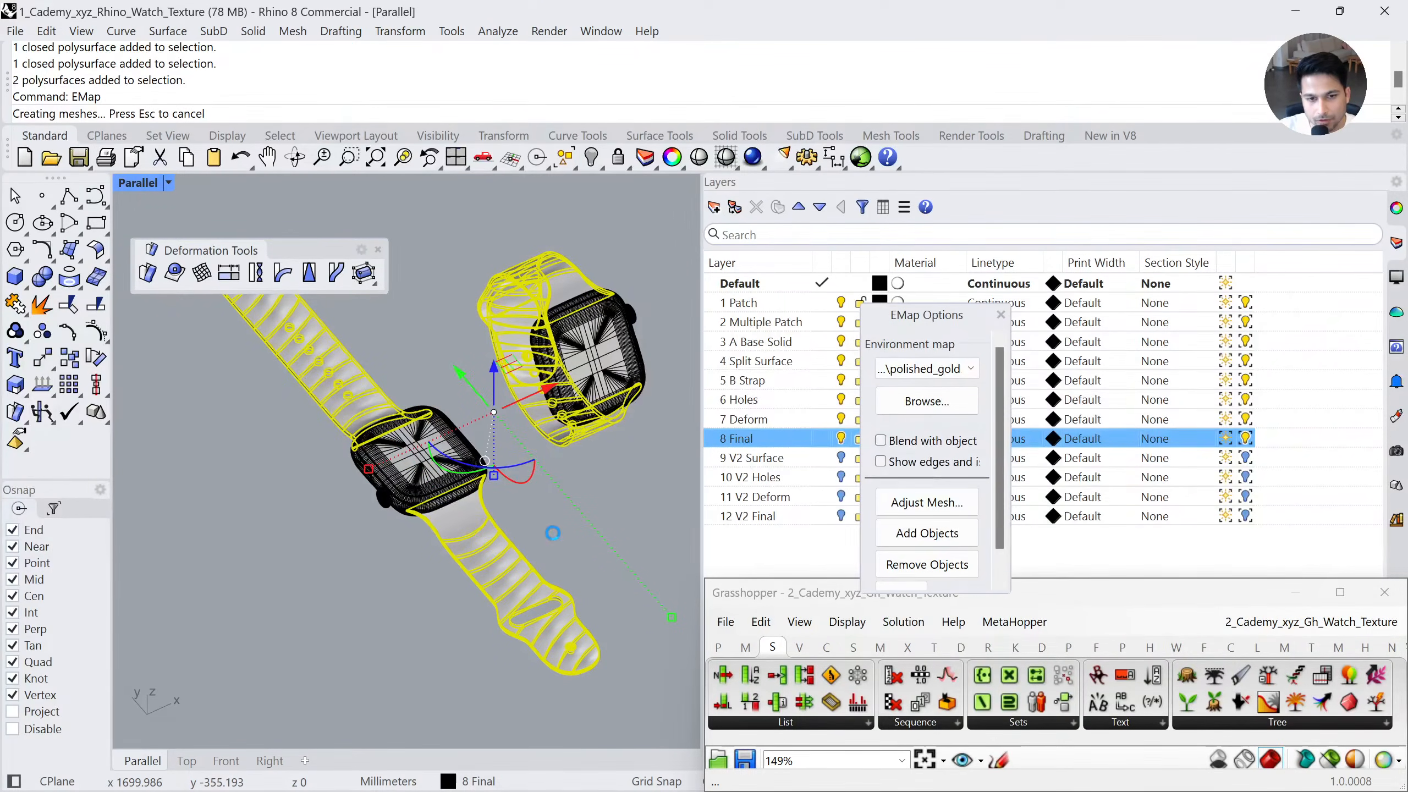
Inspect the reflections on the gold-mapped straps and switch the viewport to Rendered display
{"action": "right_click_drag", "start_coordinate": [554, 526], "coordinate": [310, 560]}
{"action": "scroll", "coordinate": [468, 567], "scroll_direction": "up", "scroll_amount": 3}
{"action": "scroll", "coordinate": [310, 560], "scroll_direction": "down", "scroll_amount": 5}
{"action": "right_click_drag", "start_coordinate": [466, 554], "coordinate": [365, 544]}
{"action": "scroll", "coordinate": [421, 554], "scroll_direction": "down", "scroll_amount": 2}
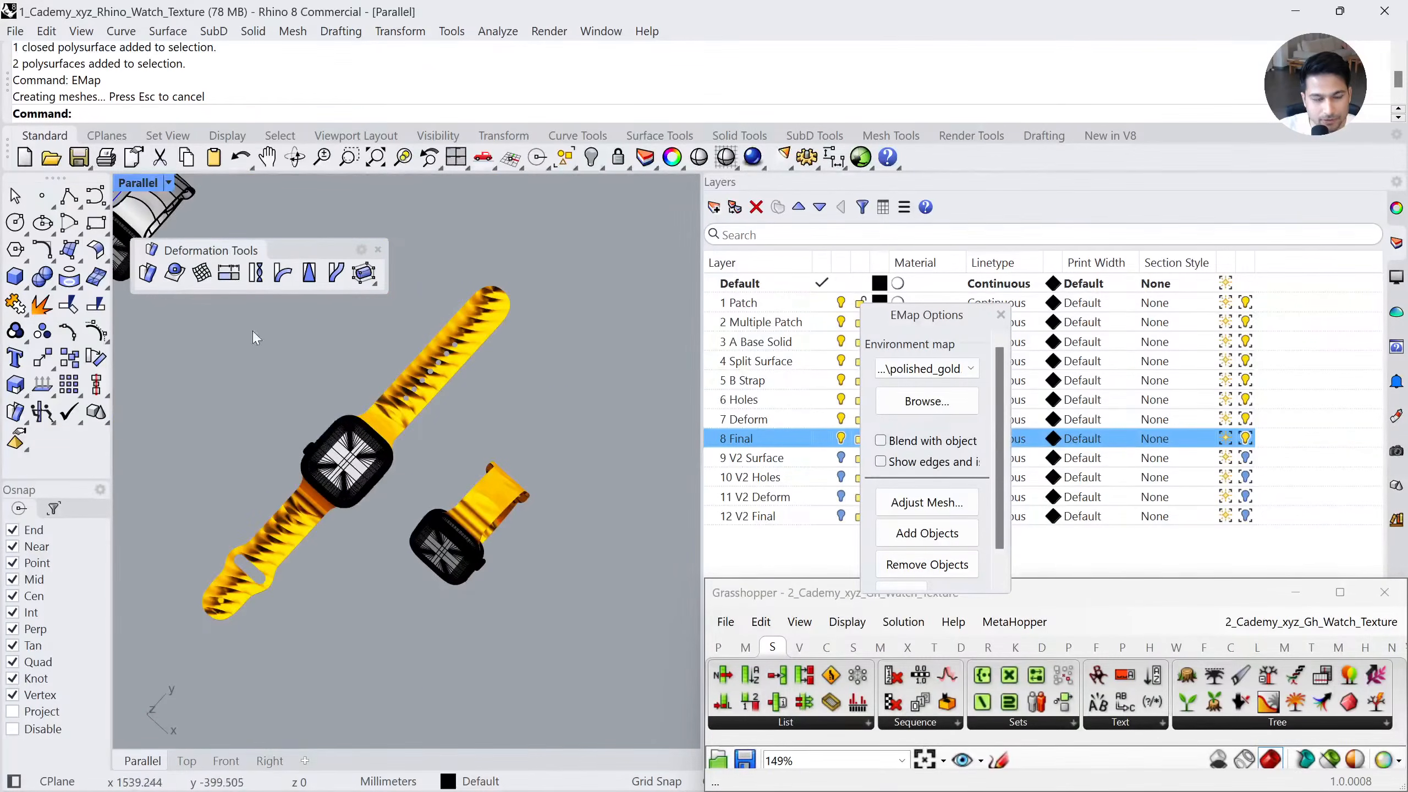
{"action": "left_click", "coordinate": [160, 187]}
{"action": "left_click", "coordinate": [225, 109]}
{"action": "right_click_drag", "start_coordinate": [443, 360], "coordinate": [499, 388]}
Try other environment maps such as arches.png on the straps and set the map to brushed_gold
{"action": "left_click", "coordinate": [898, 370]}
{"action": "left_click", "coordinate": [924, 404]}
{"action": "key", "text": "Down"}
{"action": "key", "text": "Down"}
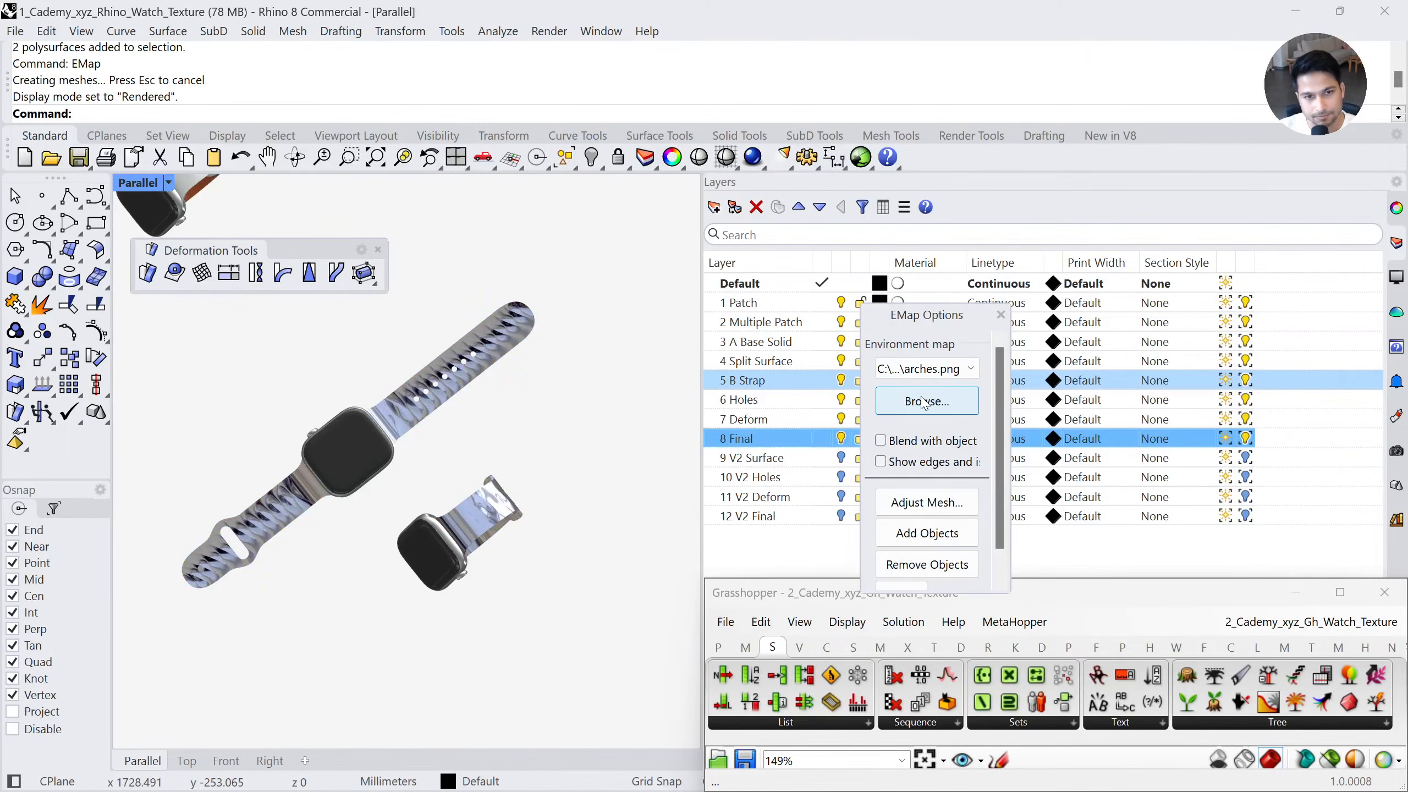
{"action": "left_click", "coordinate": [434, 459]}
{"action": "scroll", "coordinate": [338, 478], "scroll_direction": "up", "scroll_amount": 5}
{"action": "mouse_move", "coordinate": [338, 477]}
{"action": "right_mouse_down"}
{"action": "mouse_move", "coordinate": [359, 464]}
{"action": "mouse_move", "coordinate": [383, 494]}
{"action": "mouse_move", "coordinate": [418, 498]}
{"action": "right_mouse_up"}
{"action": "scroll", "coordinate": [422, 497], "scroll_direction": "down", "scroll_amount": 4}
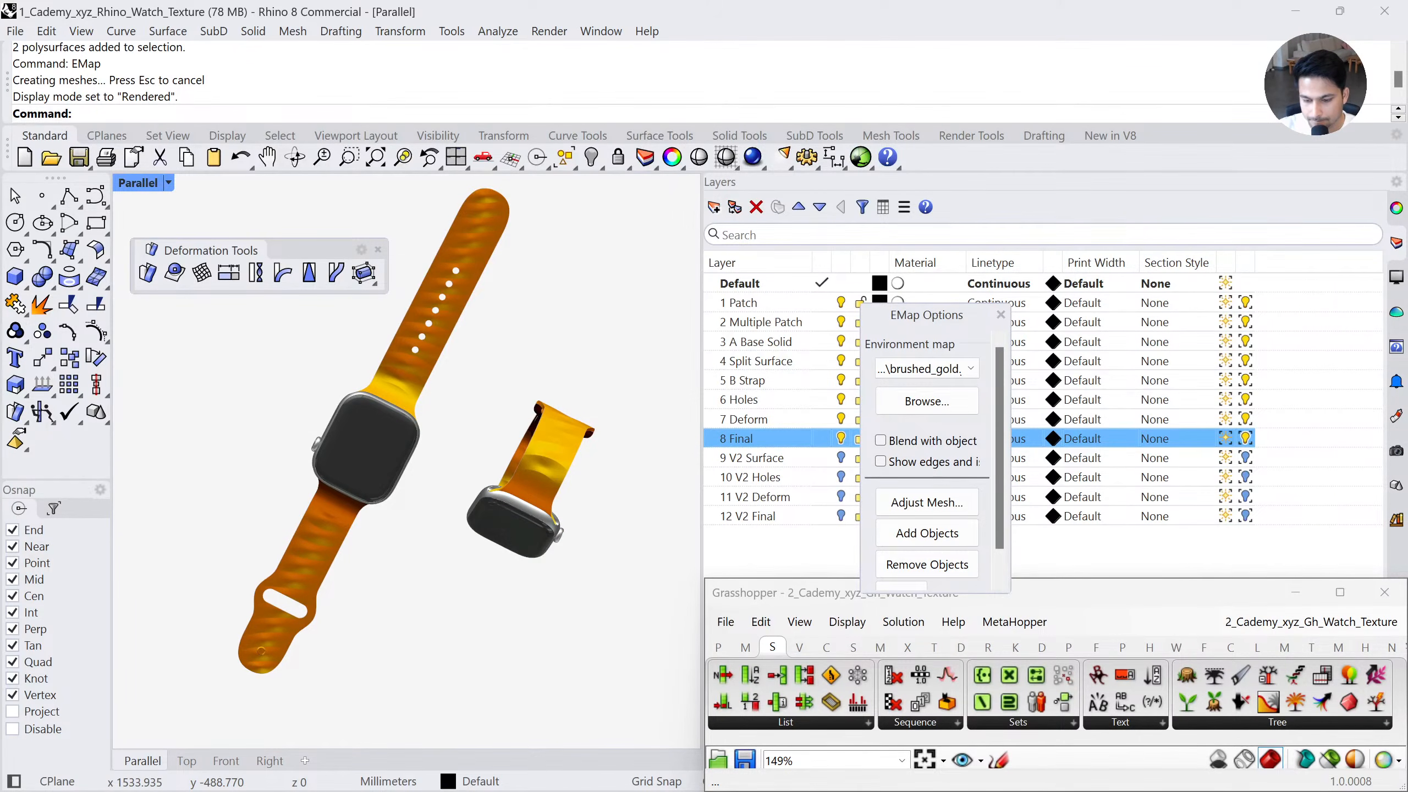
Examine where the two bent straps overlap on the wrist-shaped watch and how they follow their target curves
{"action": "right_click_drag", "start_coordinate": [142, 521], "coordinate": [509, 547]}
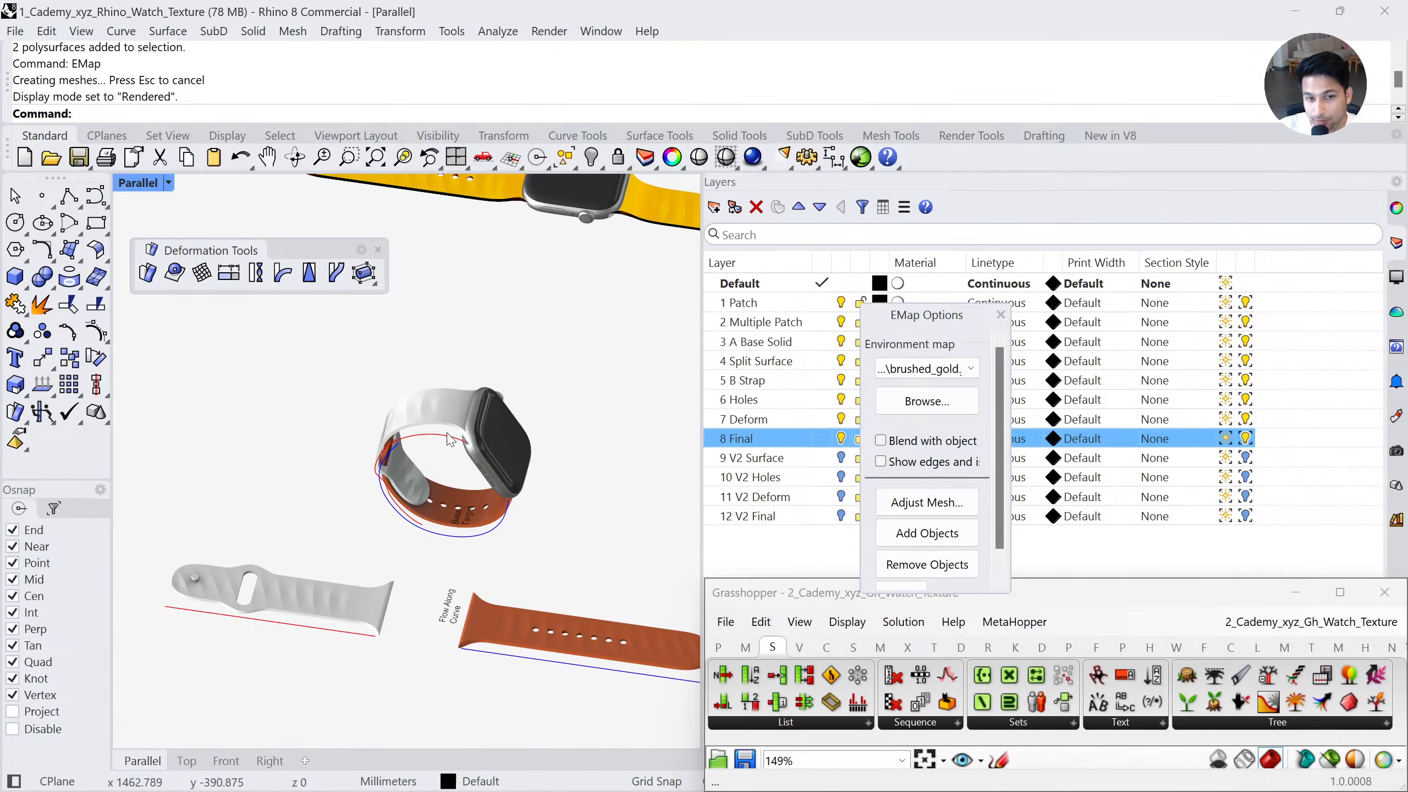
{"action": "right_click_drag", "start_coordinate": [452, 557], "coordinate": [447, 387], "text": "shift"}
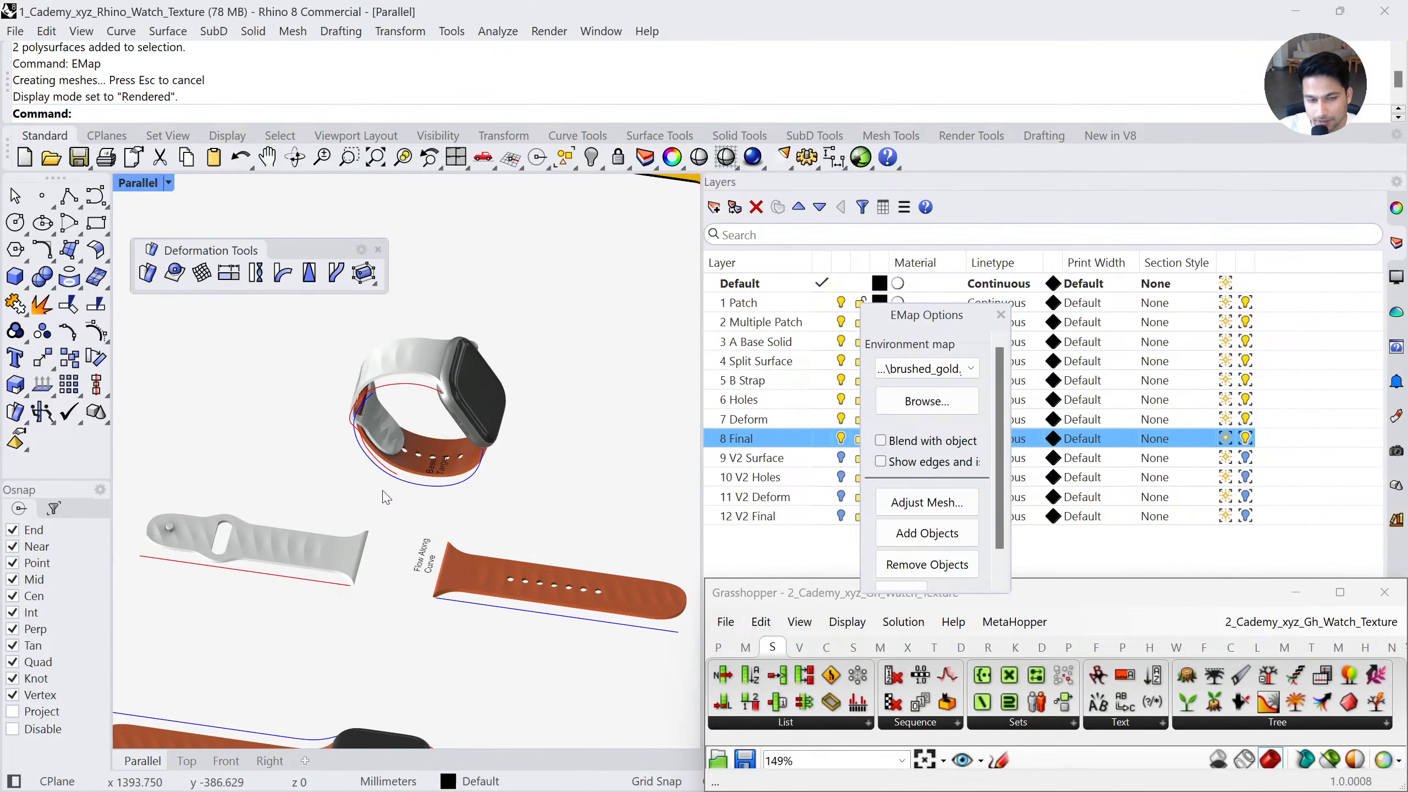
{"action": "scroll", "coordinate": [386, 497], "scroll_direction": "up", "scroll_amount": 8}
{"action": "right_click_drag", "start_coordinate": [410, 472], "coordinate": [420, 467]}
{"action": "left_click", "coordinate": [420, 466]}
{"action": "left_click", "coordinate": [442, 427]}
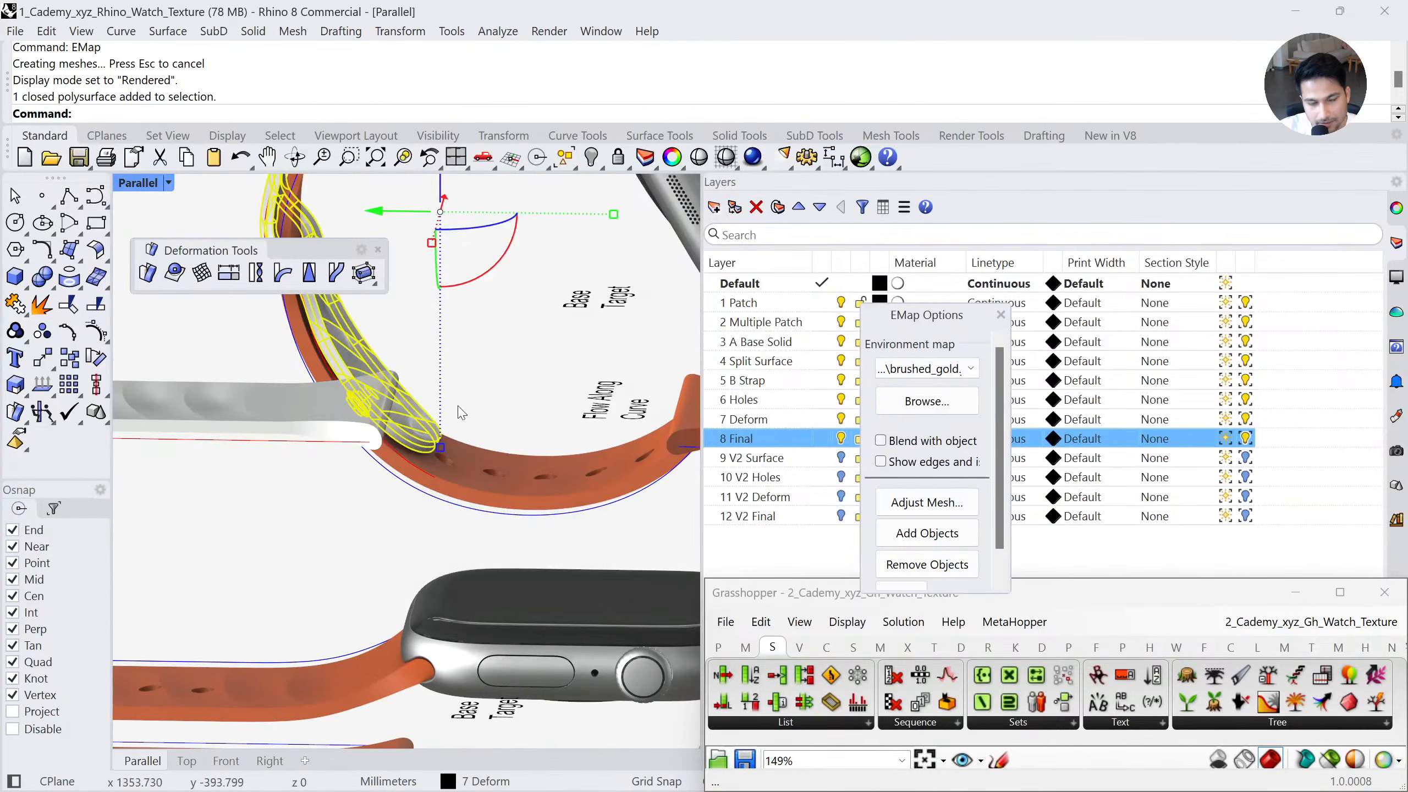
{"action": "scroll", "coordinate": [442, 427], "scroll_direction": "down", "scroll_amount": 6}
{"action": "left_click", "coordinate": [304, 653]}
{"action": "left_click", "coordinate": [427, 558]}
Set the viewport display mode to Shaded
{"action": "scroll", "coordinate": [440, 544], "scroll_direction": "down", "scroll_amount": 4}
{"action": "right_click_drag", "start_coordinate": [494, 480], "coordinate": [355, 485]}
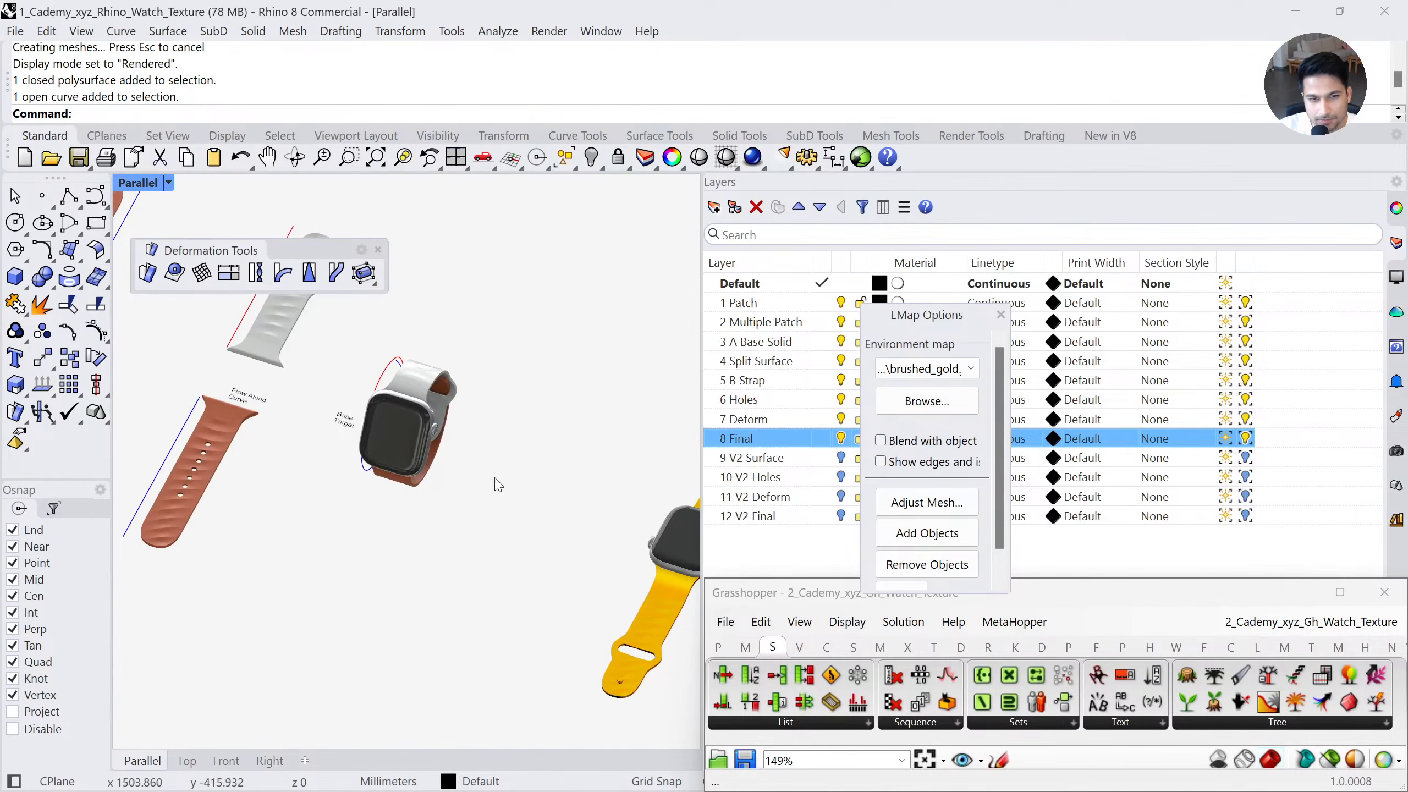
{"action": "left_click", "coordinate": [141, 183]}
{"action": "left_click", "coordinate": [310, 81]}
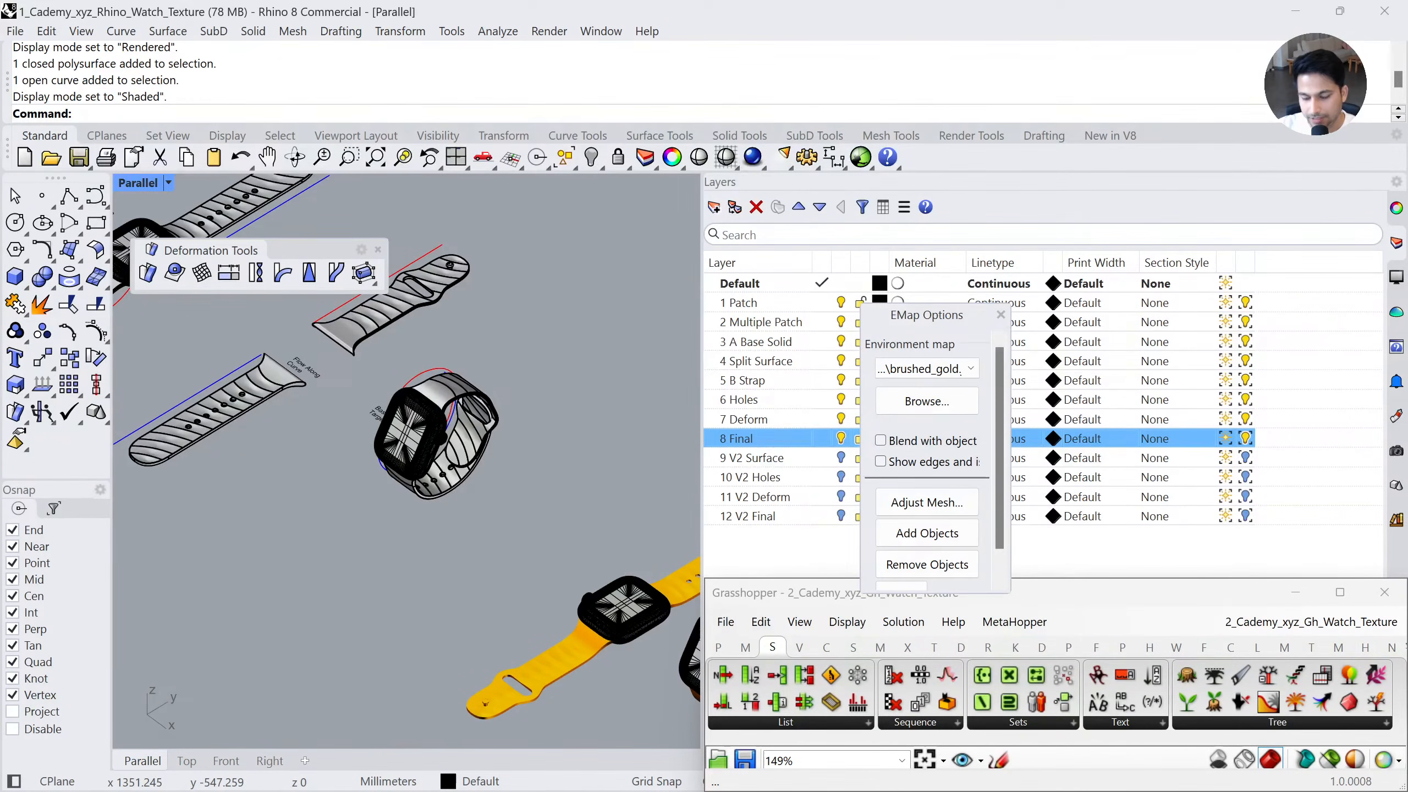
Examine the bent clasp strap and its target curve in the Right view, zooming in on the strap's free end inside the loop
{"action": "right_click_drag", "start_coordinate": [324, 490], "coordinate": [418, 572], "text": "shift"}
{"action": "right_click_drag", "start_coordinate": [276, 452], "coordinate": [351, 533], "text": "shift"}
{"action": "left_click", "coordinate": [571, 549]}
{"action": "left_click", "coordinate": [595, 536]}
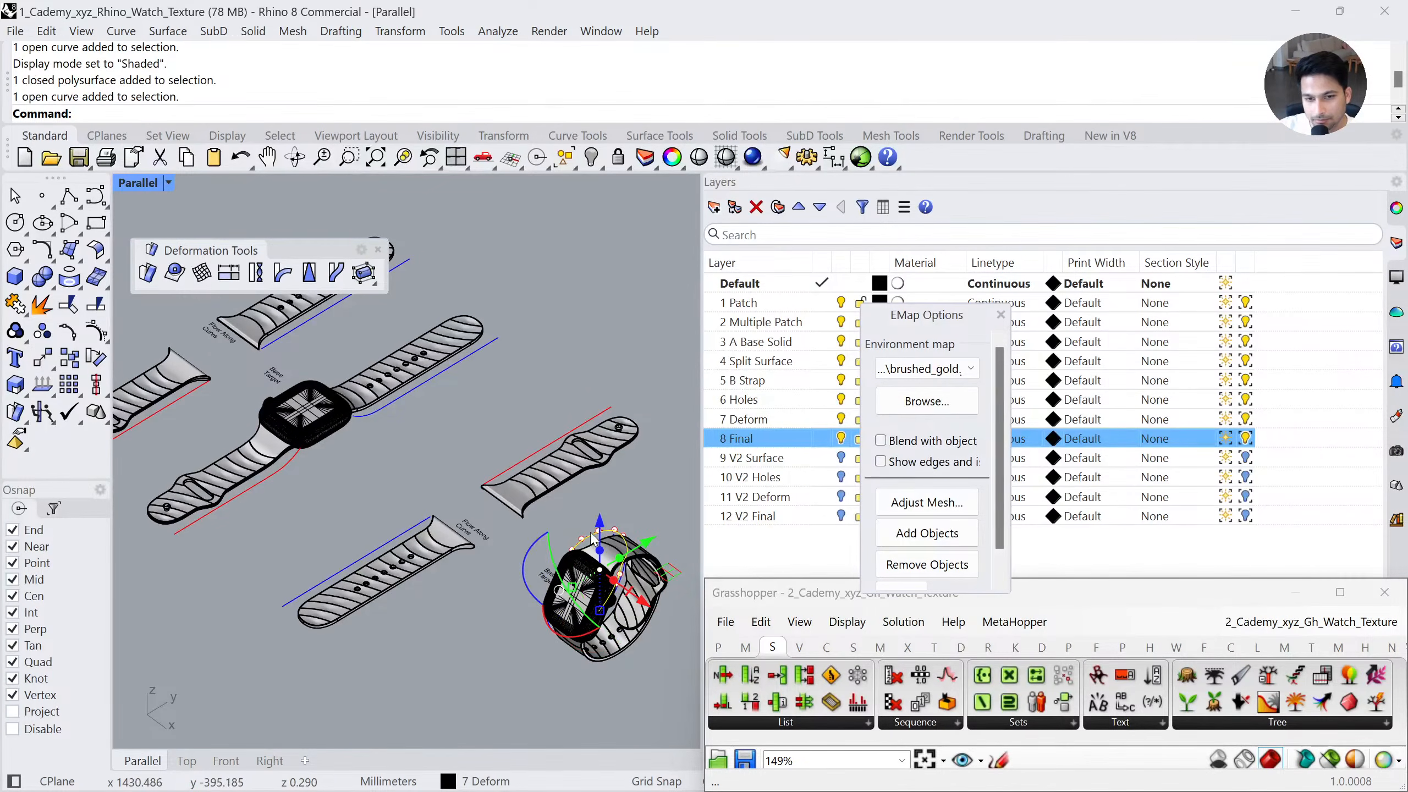
{"action": "left_click", "coordinate": [270, 761]}
{"action": "type", "text": "zs"}
{"action": "key", "text": "Return"}
{"action": "scroll", "coordinate": [449, 471], "scroll_direction": "down", "scroll_amount": 4}
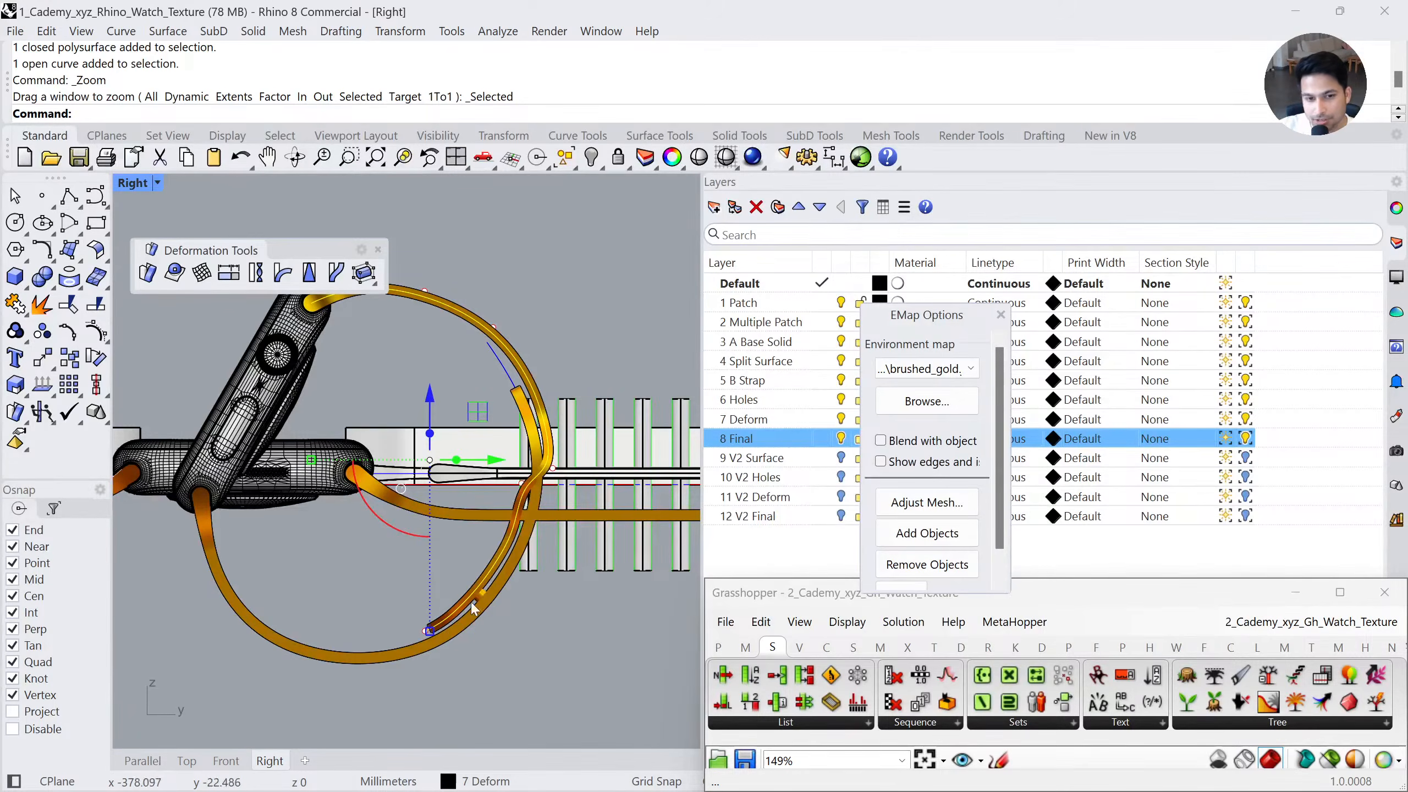
{"action": "scroll", "coordinate": [428, 648], "scroll_direction": "up", "scroll_amount": 8}
{"action": "key", "text": "Escape"}
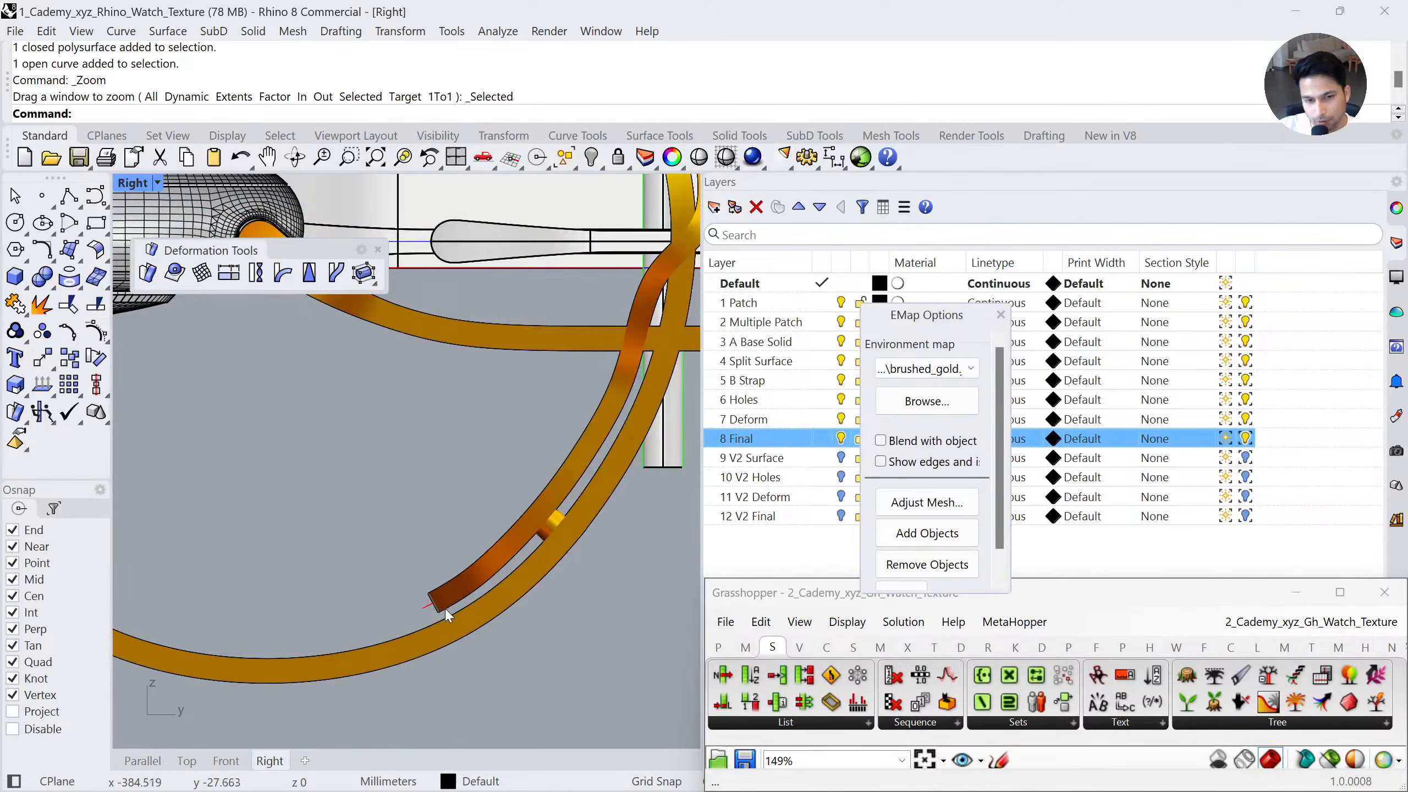
{"action": "scroll", "coordinate": [443, 615], "scroll_direction": "down", "scroll_amount": 10}
Return to the Parallel view, end the environment map display, and turn on the 9 V2 Surface layer
{"action": "left_click", "coordinate": [143, 760]}
{"action": "right_click_drag", "start_coordinate": [519, 683], "coordinate": [599, 602], "text": "shift"}
{"action": "left_click", "coordinate": [1001, 315]}
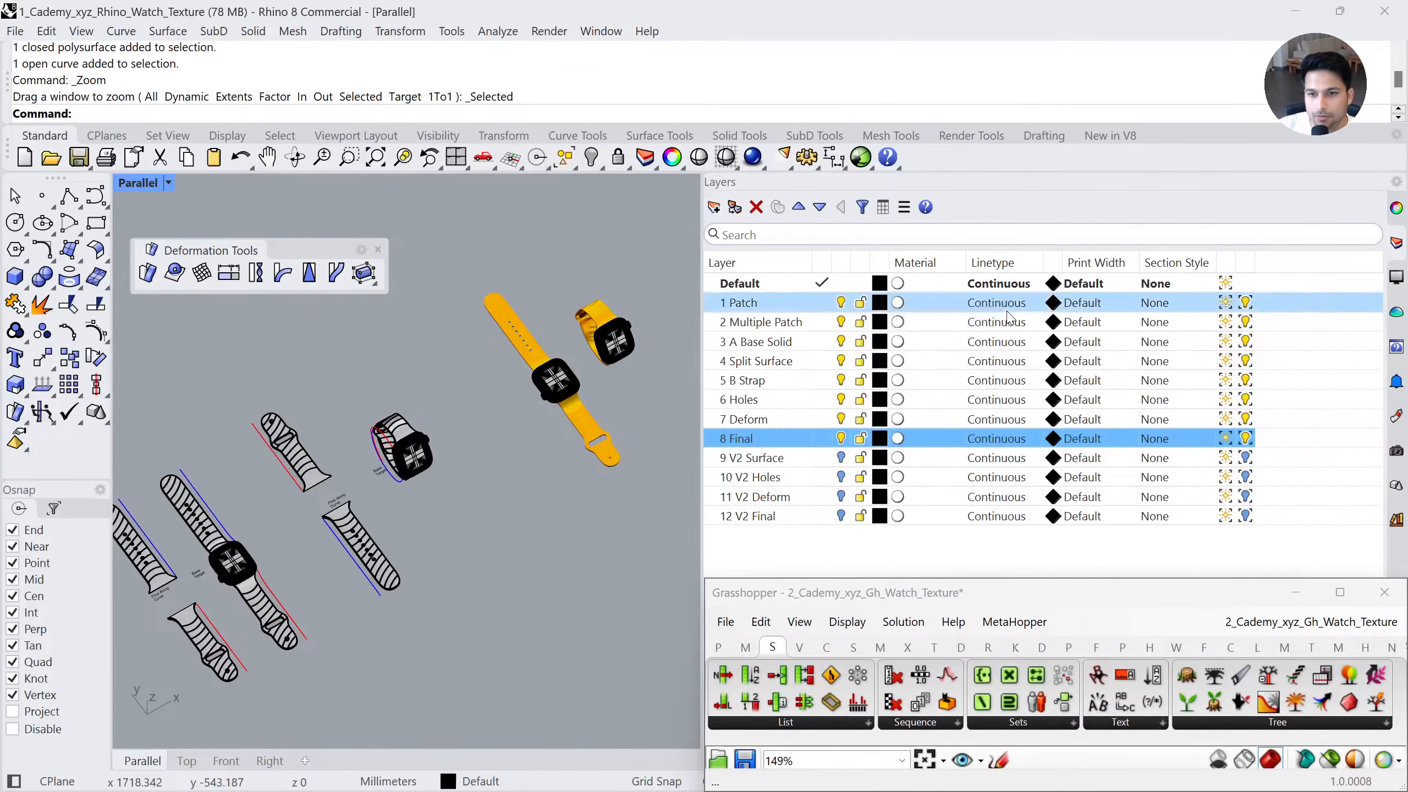
{"action": "left_click", "coordinate": [840, 457]}
{"action": "scroll", "coordinate": [587, 405], "scroll_direction": "down", "scroll_amount": 4}
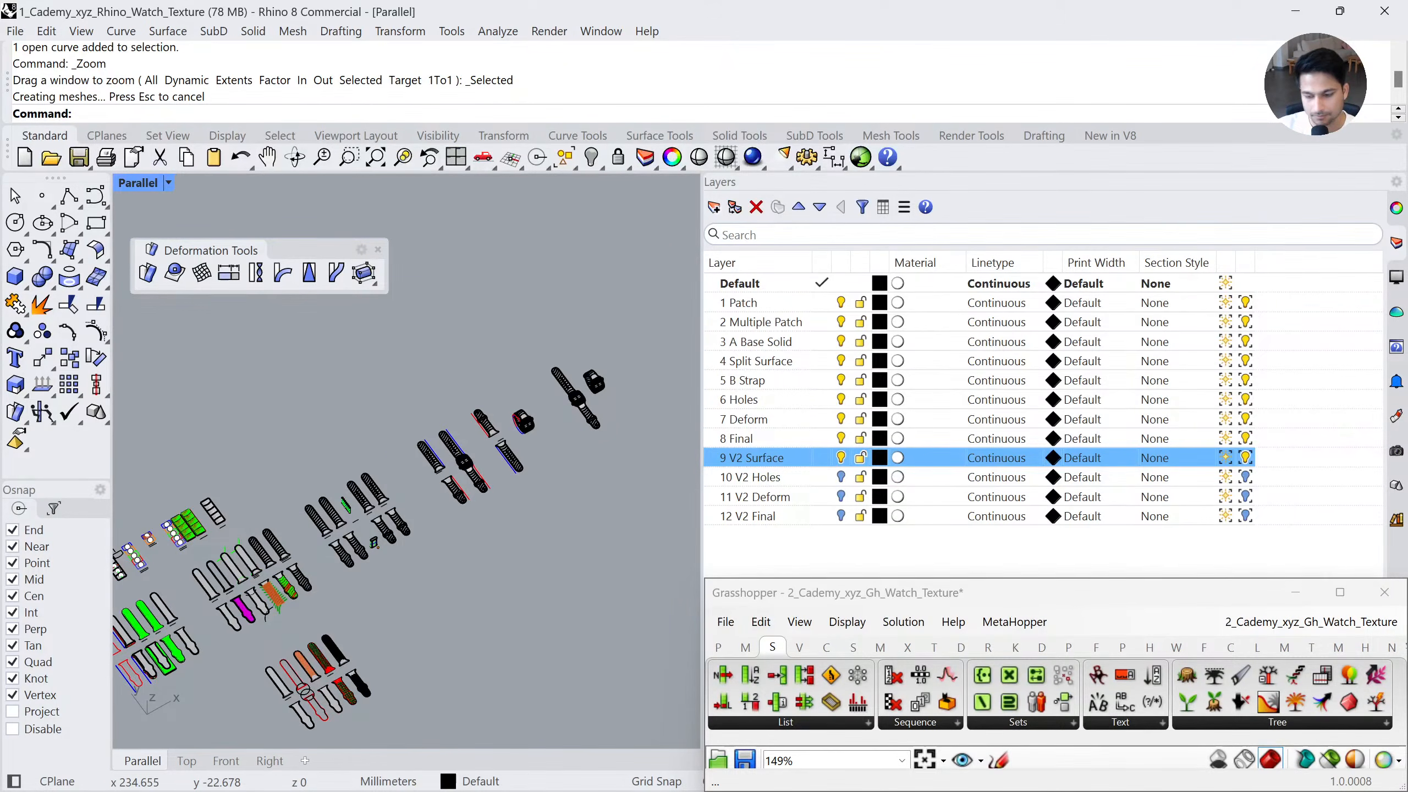
{"action": "scroll", "coordinate": [403, 537], "scroll_direction": "up", "scroll_amount": 6}
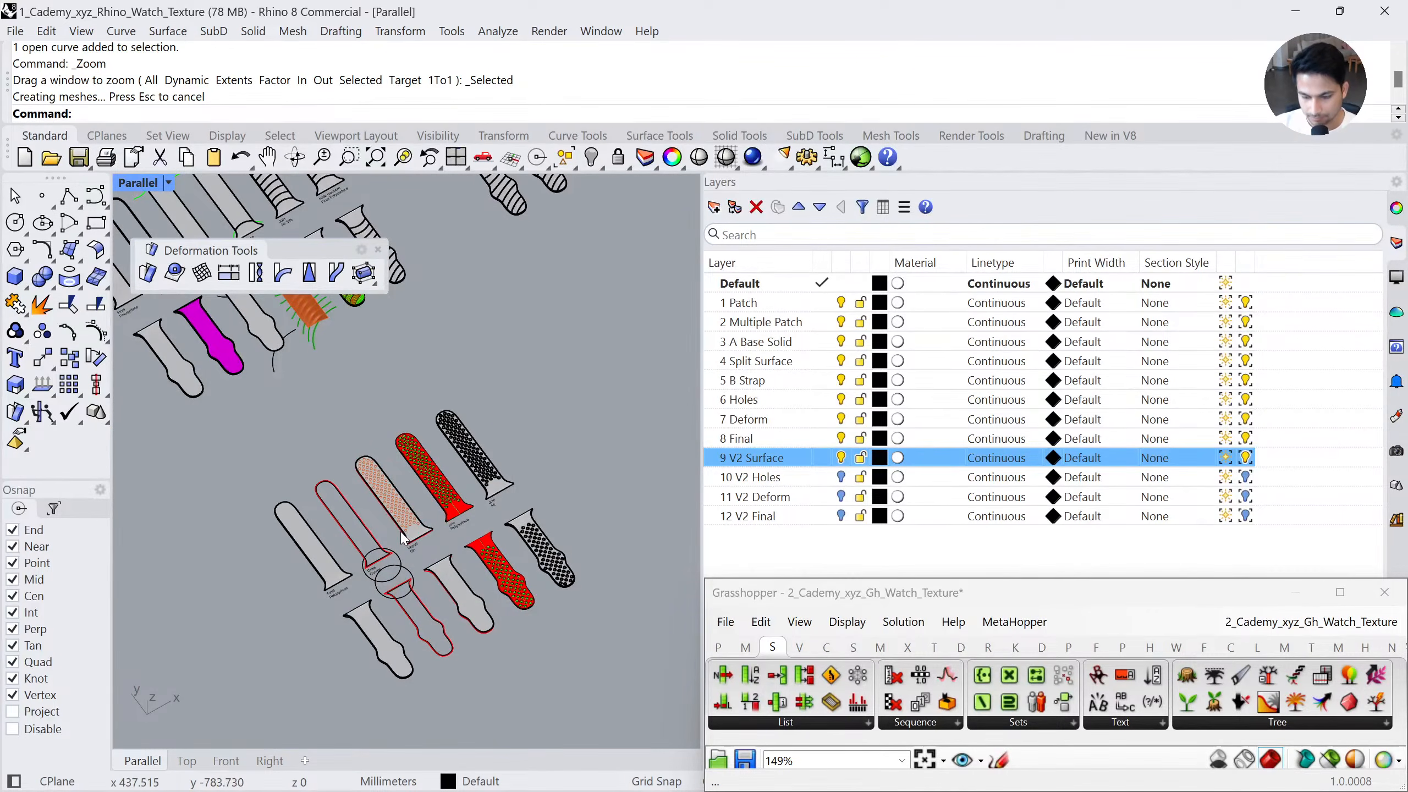
Delete the flowed clasp strap attached to the flat watch in the Base Target layout, keeping its red target curve
{"action": "scroll", "coordinate": [403, 536], "scroll_direction": "down", "scroll_amount": 4}
{"action": "right_click_drag", "start_coordinate": [610, 333], "coordinate": [510, 550], "text": "shift"}
{"action": "right_click_drag", "start_coordinate": [637, 599], "coordinate": [501, 566], "text": "shift"}
{"action": "scroll", "coordinate": [502, 566], "scroll_direction": "up", "scroll_amount": 4}
{"action": "scroll", "coordinate": [501, 562], "scroll_direction": "up", "scroll_amount": 1}
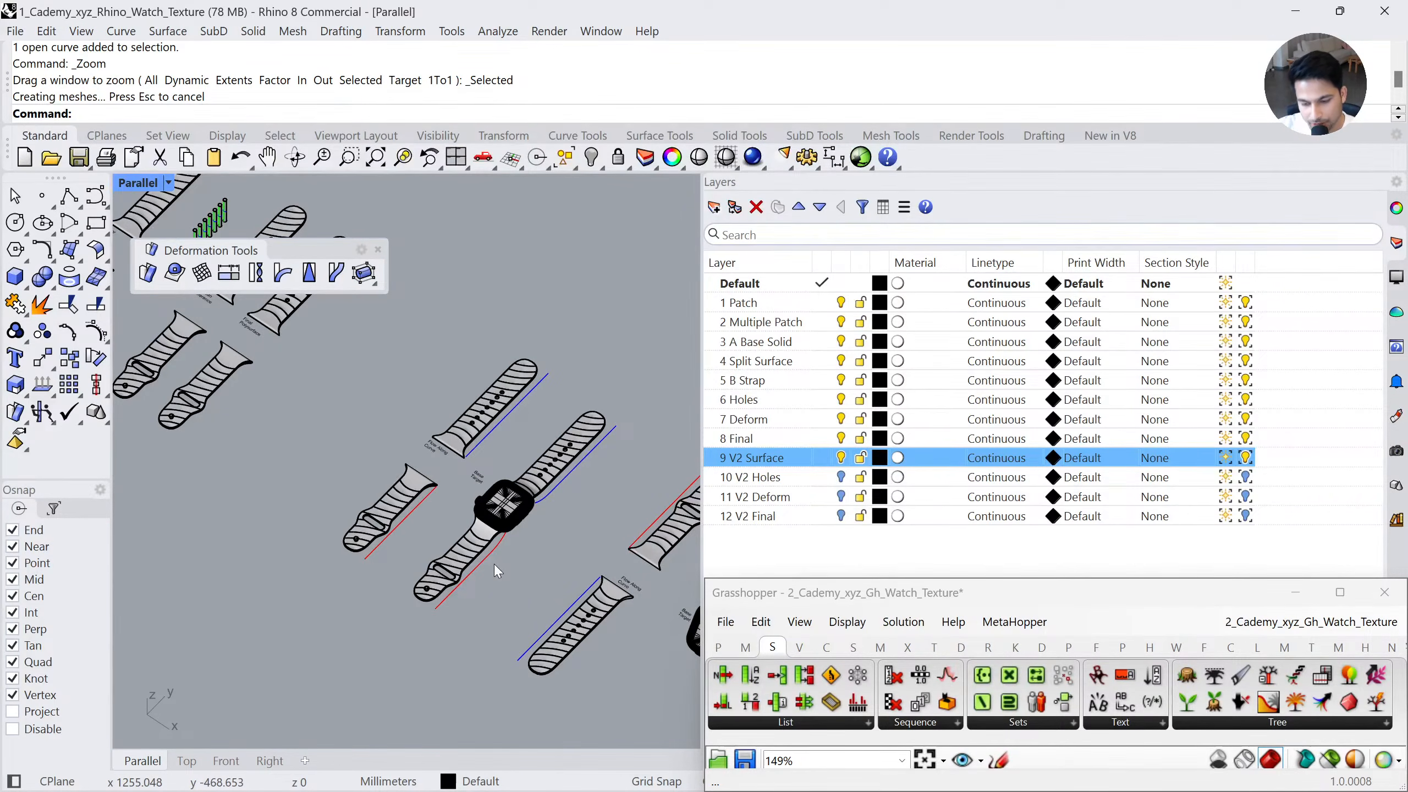
{"action": "scroll", "coordinate": [485, 559], "scroll_direction": "up", "scroll_amount": 3}
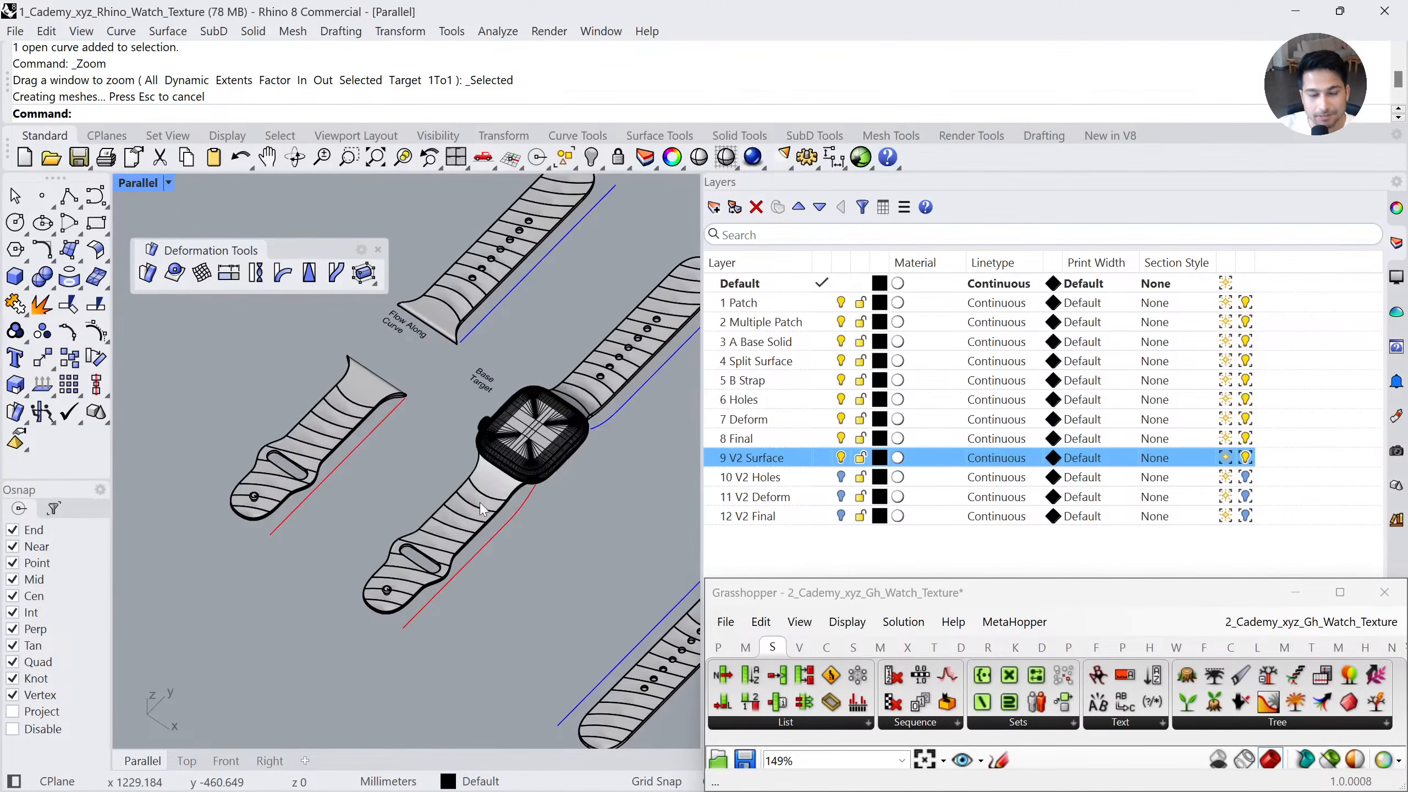
{"action": "left_click", "coordinate": [480, 504]}
{"action": "key", "text": "Delete"}
{"action": "scroll", "coordinate": [460, 504], "scroll_direction": "up", "scroll_amount": 1}
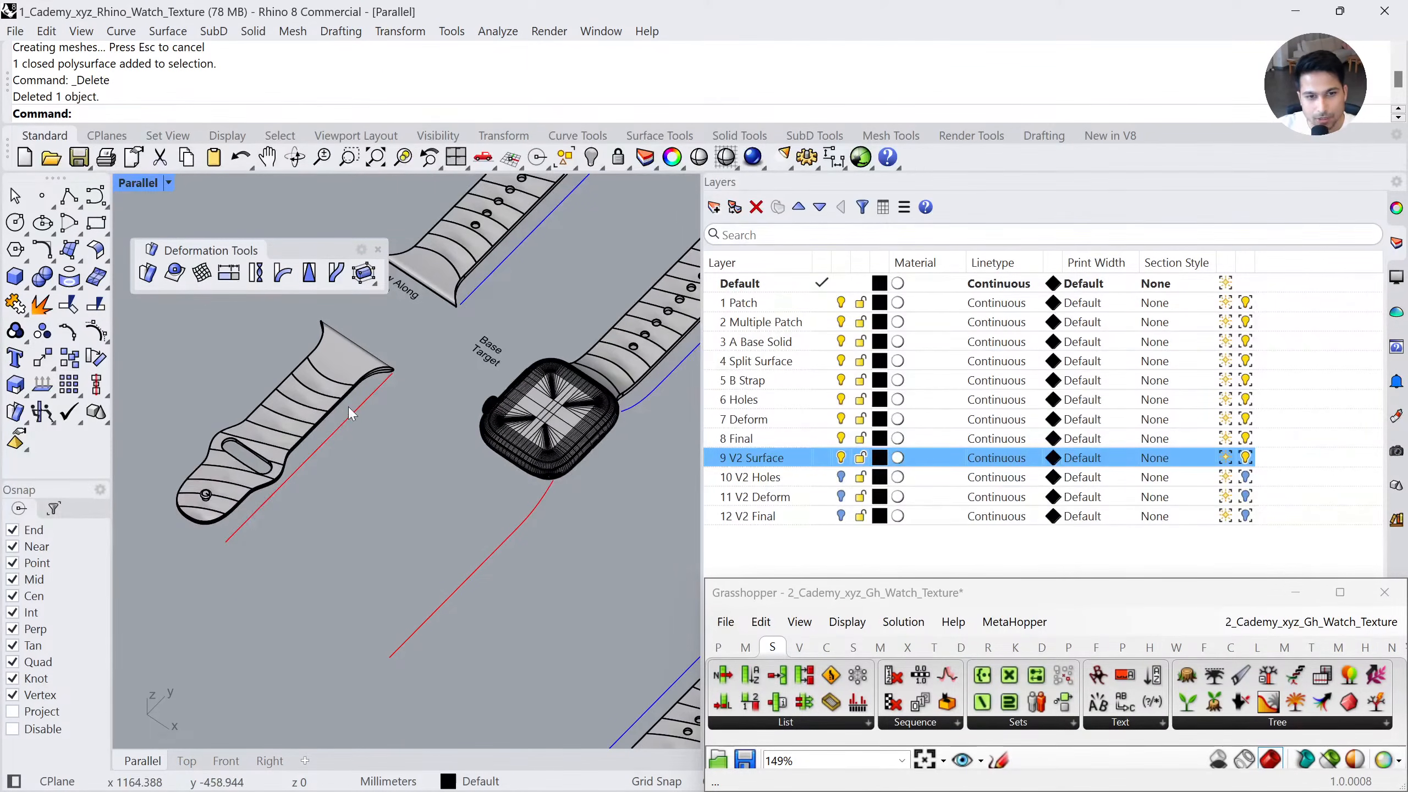
Try TweenCurves between the straight red base curve and the red target curve, picking them near opposite ends
{"action": "left_click", "coordinate": [390, 377]}
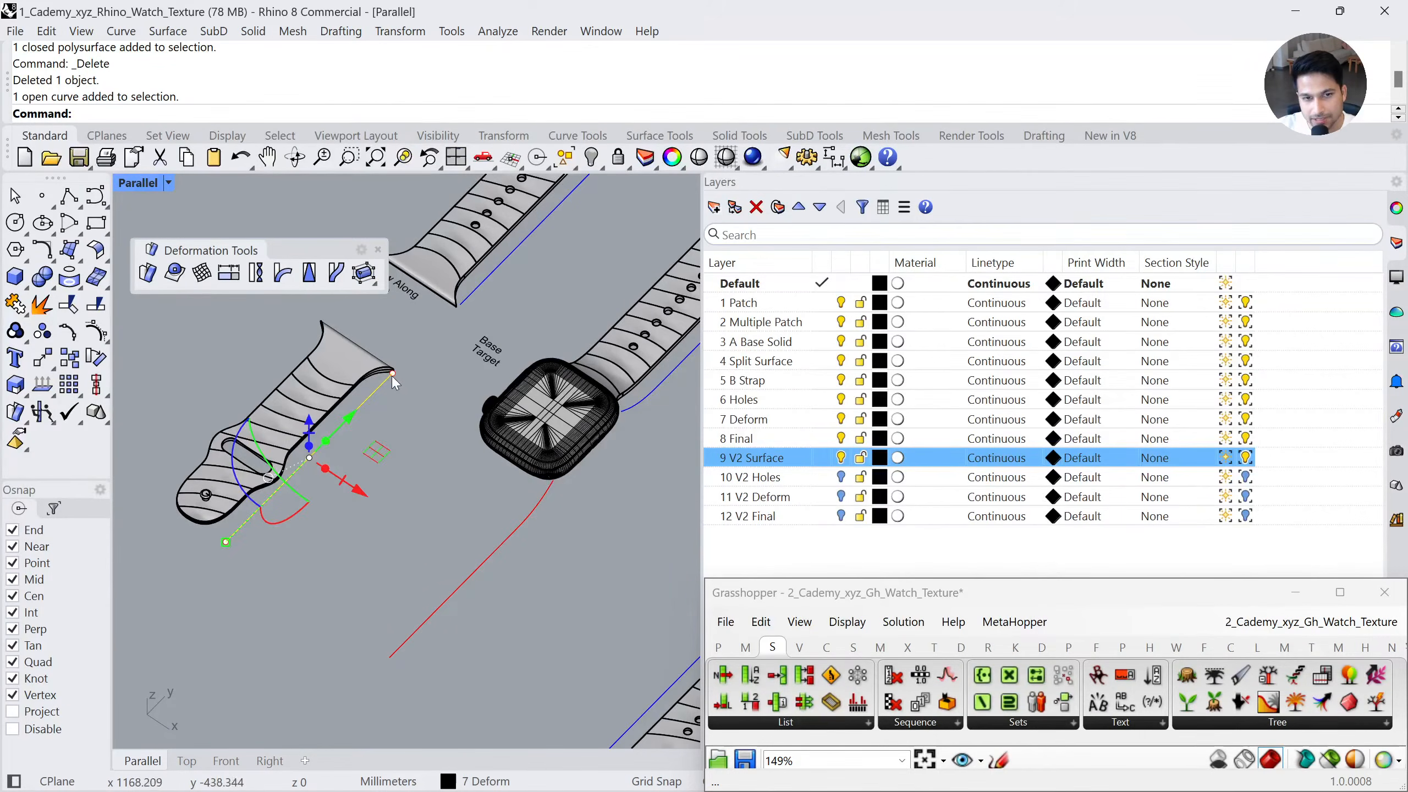
{"action": "left_click", "coordinate": [288, 576]}
{"action": "type", "text": "tween"}
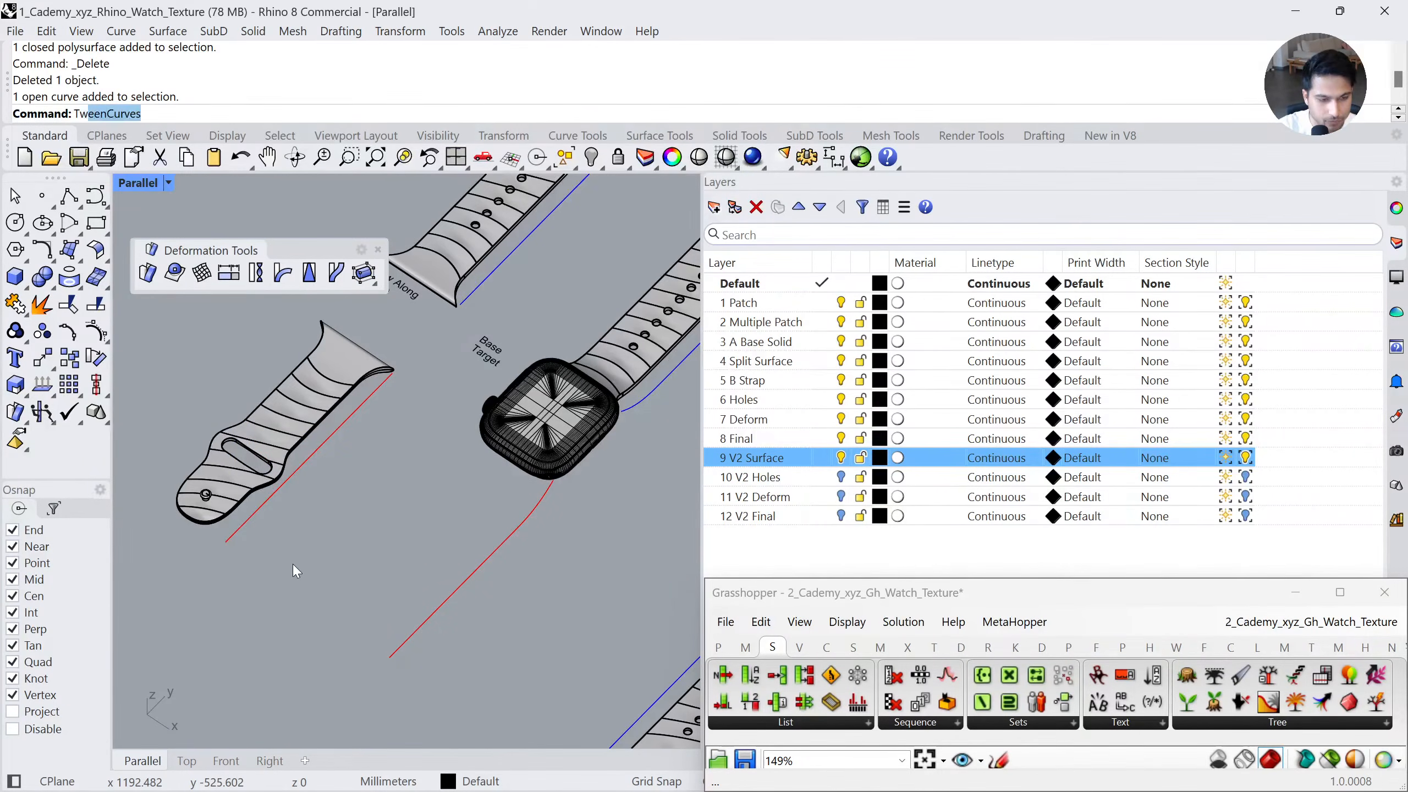
{"action": "key", "text": "Return"}
{"action": "left_click", "coordinate": [386, 393]}
{"action": "left_click", "coordinate": [399, 650]}
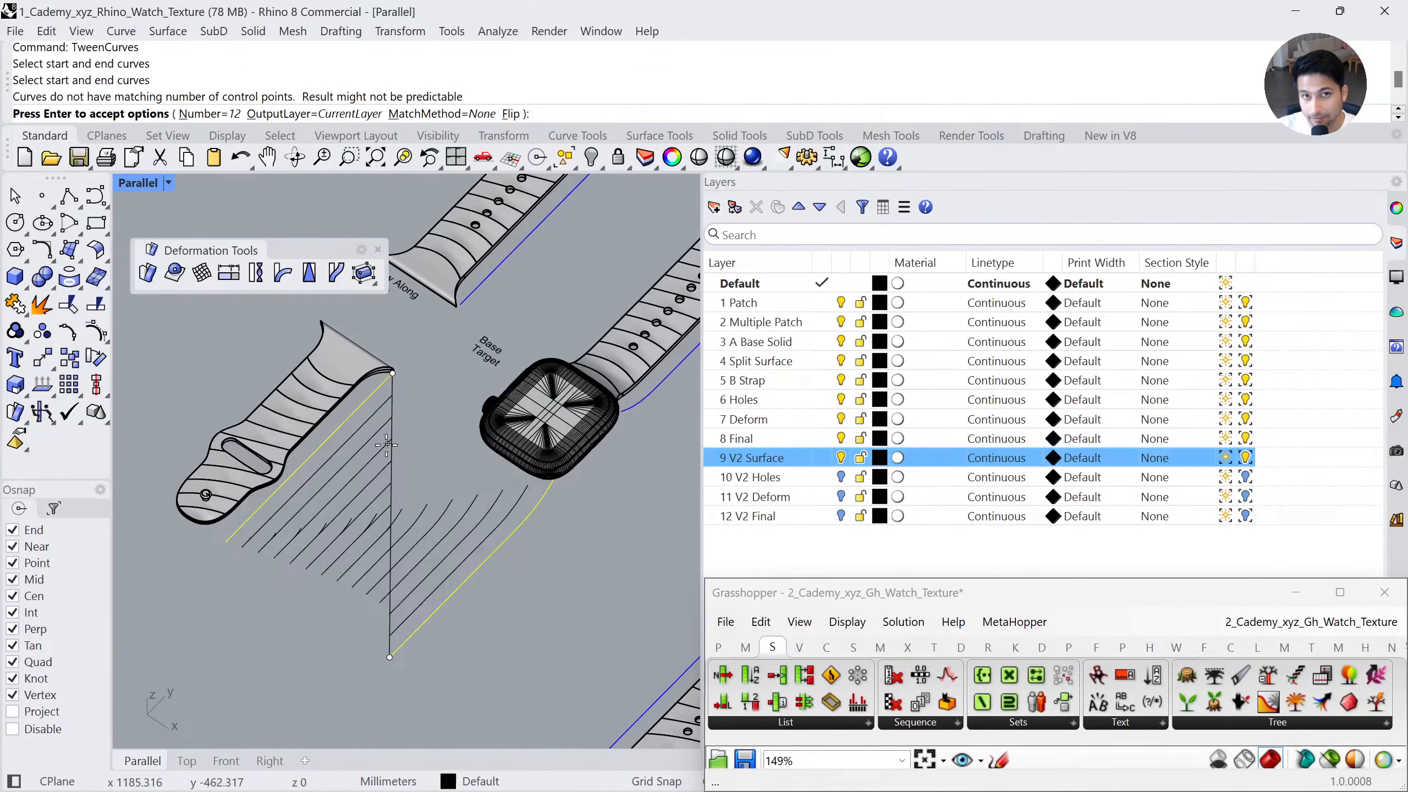
{"action": "key", "text": "Escape"}
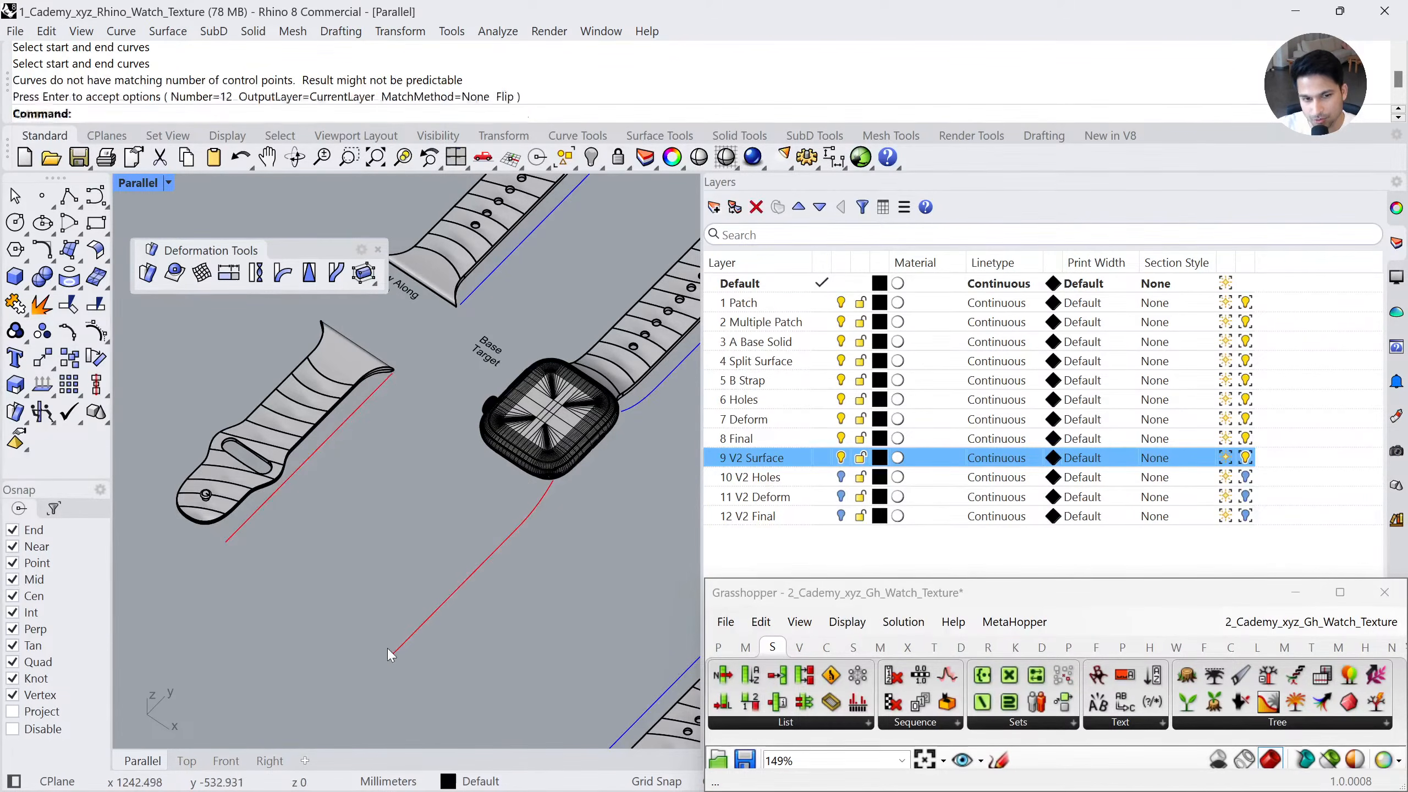
Tween 12 curves between the red base and target curves, picking both near their matching upper ends, and undo the result
{"action": "key", "text": "Return"}
{"action": "left_click", "coordinate": [386, 391]}
{"action": "left_click", "coordinate": [551, 493]}
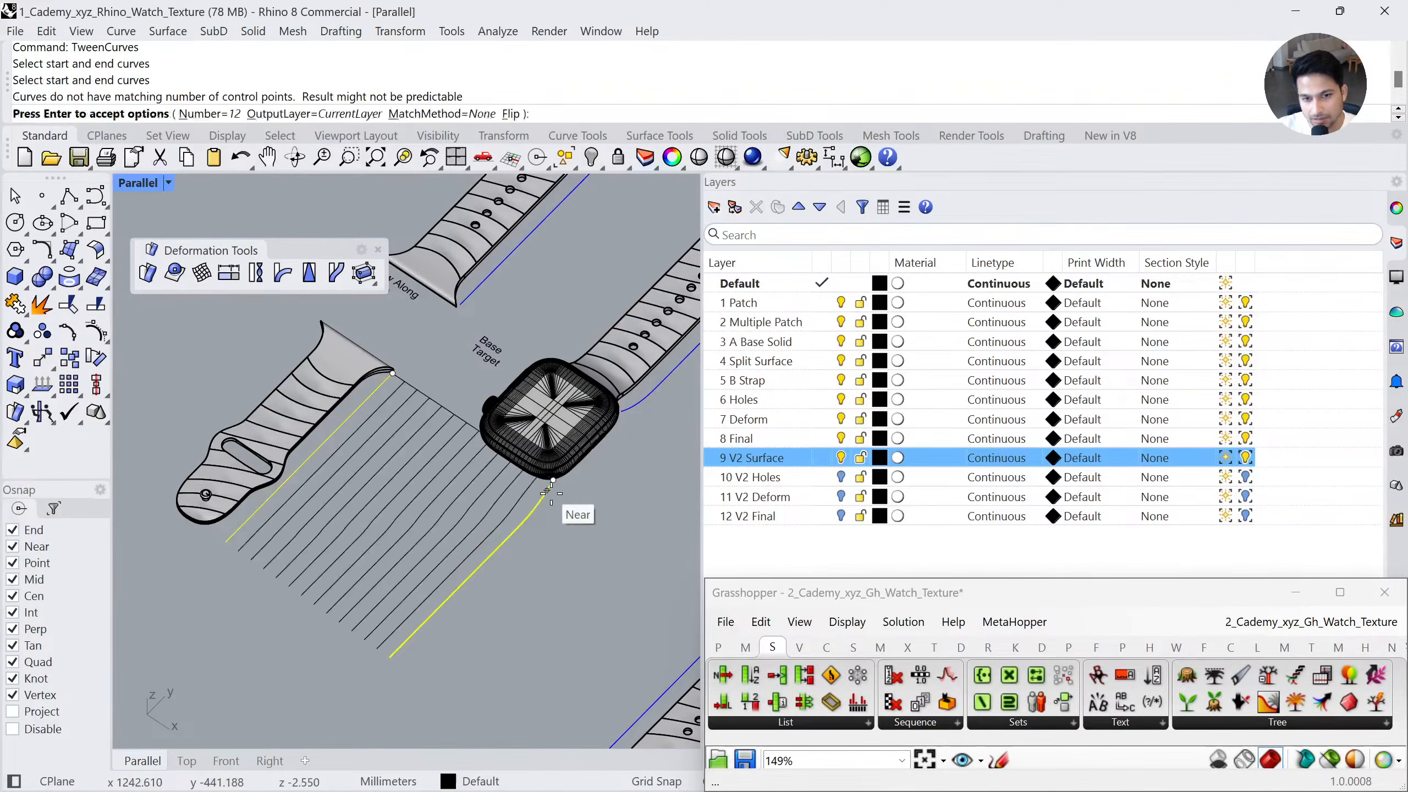
{"action": "key", "text": "Return"}
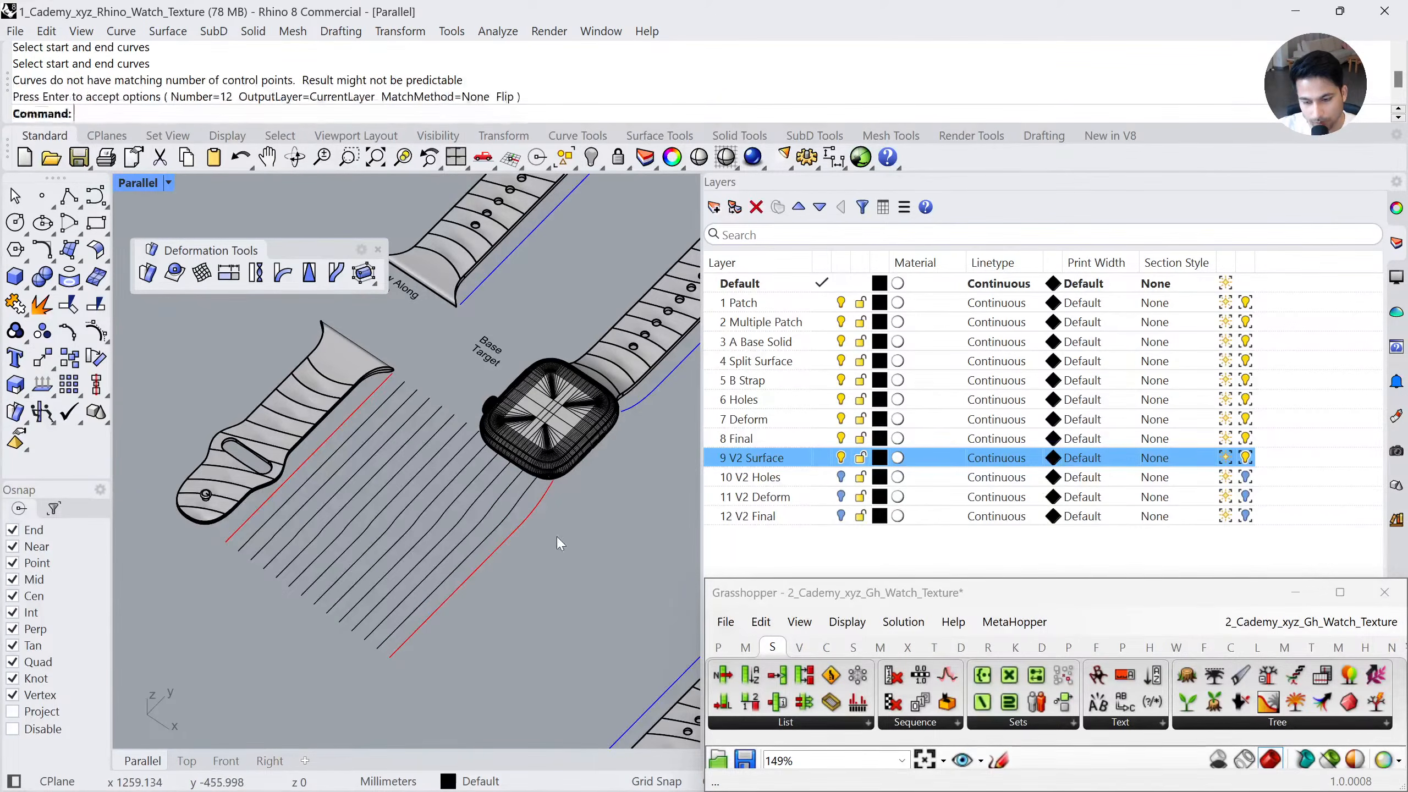
{"action": "key", "text": "ctrl+z"}
{"action": "scroll", "coordinate": [467, 524], "scroll_direction": "down", "scroll_amount": 2}
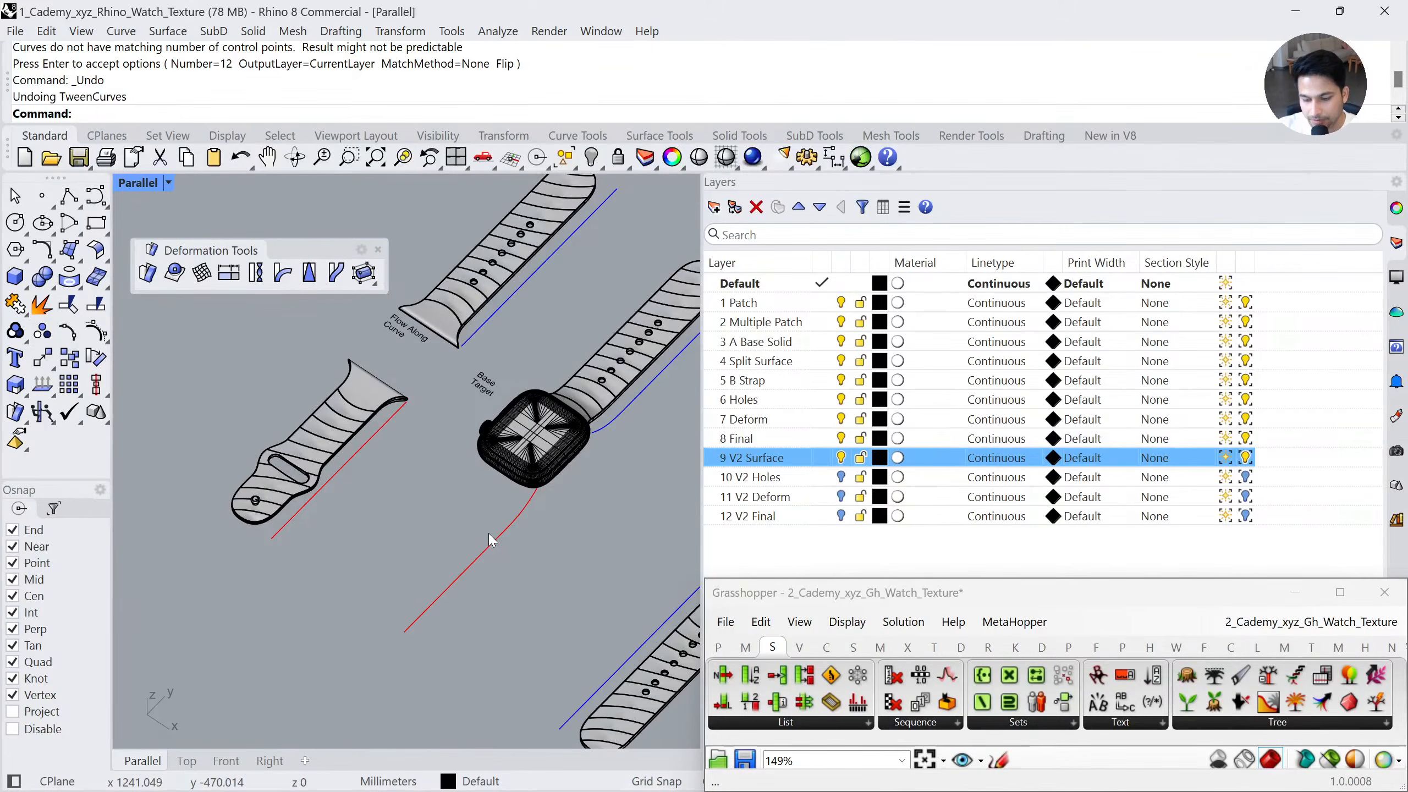
Start an edge fillet with radius 0.25 on the holed strap, selecting the textured face's long side edges and the curved end edges
{"action": "scroll", "coordinate": [464, 370], "scroll_direction": "up", "scroll_amount": 6}
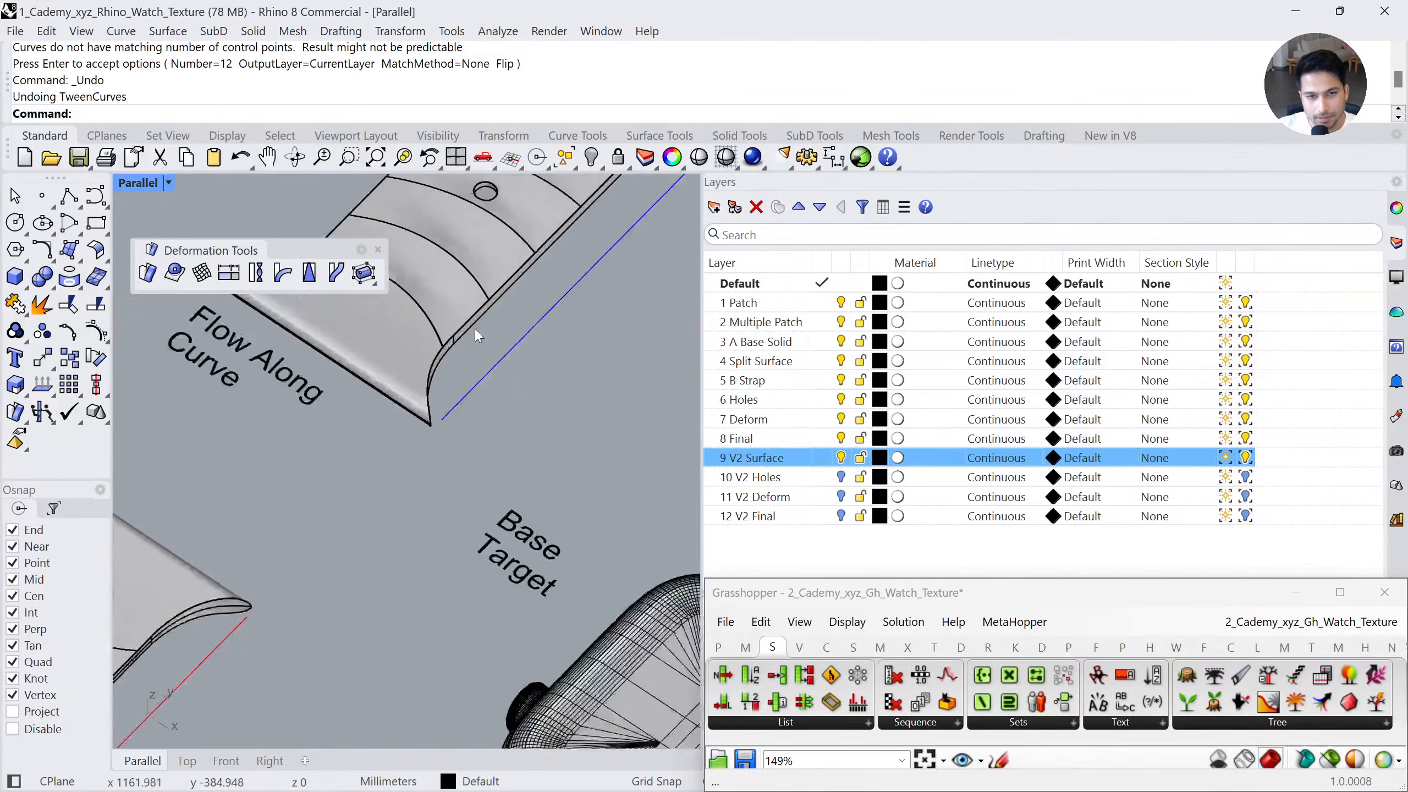
{"action": "scroll", "coordinate": [408, 447], "scroll_direction": "down", "scroll_amount": 2}
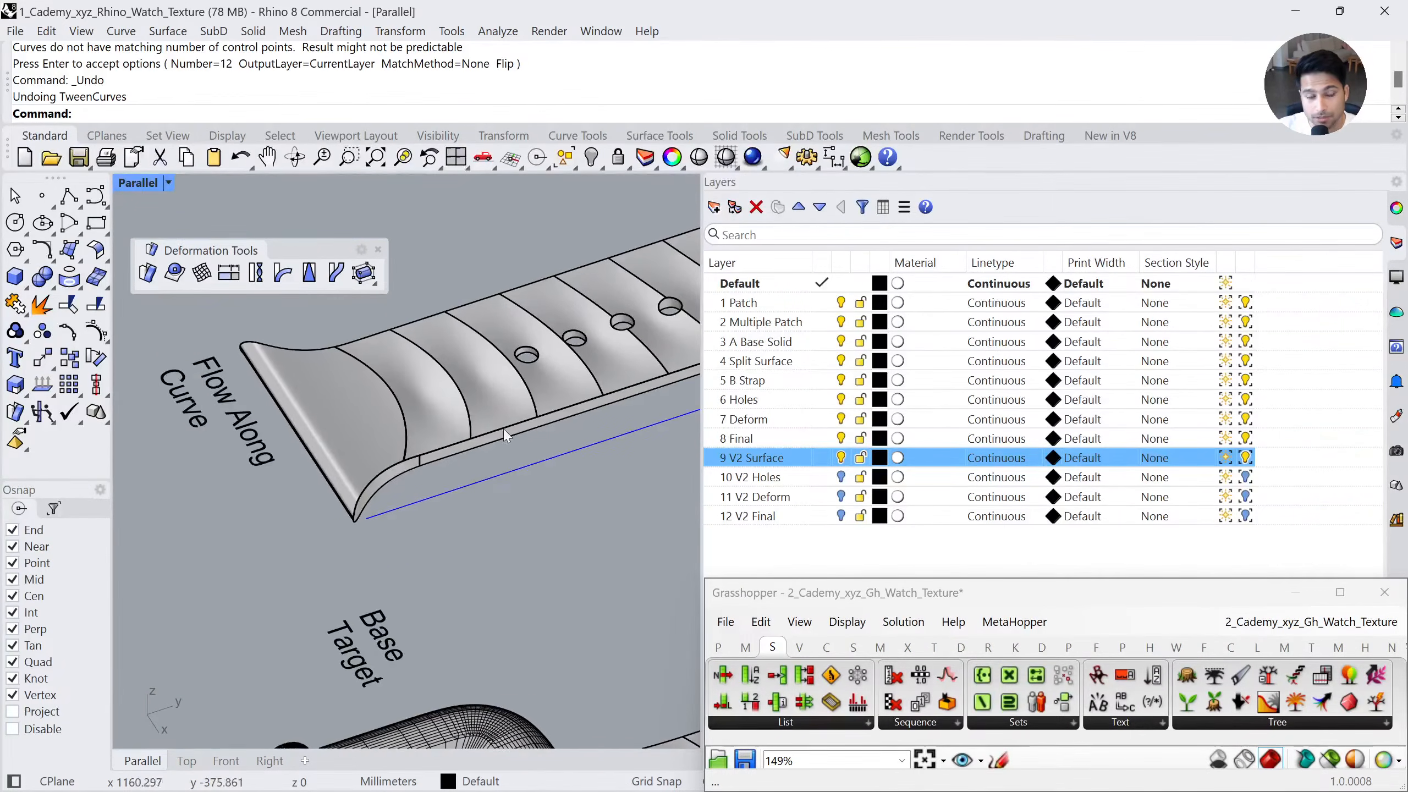
{"action": "left_click", "coordinate": [50, 282]}
{"action": "left_click", "coordinate": [369, 288]}
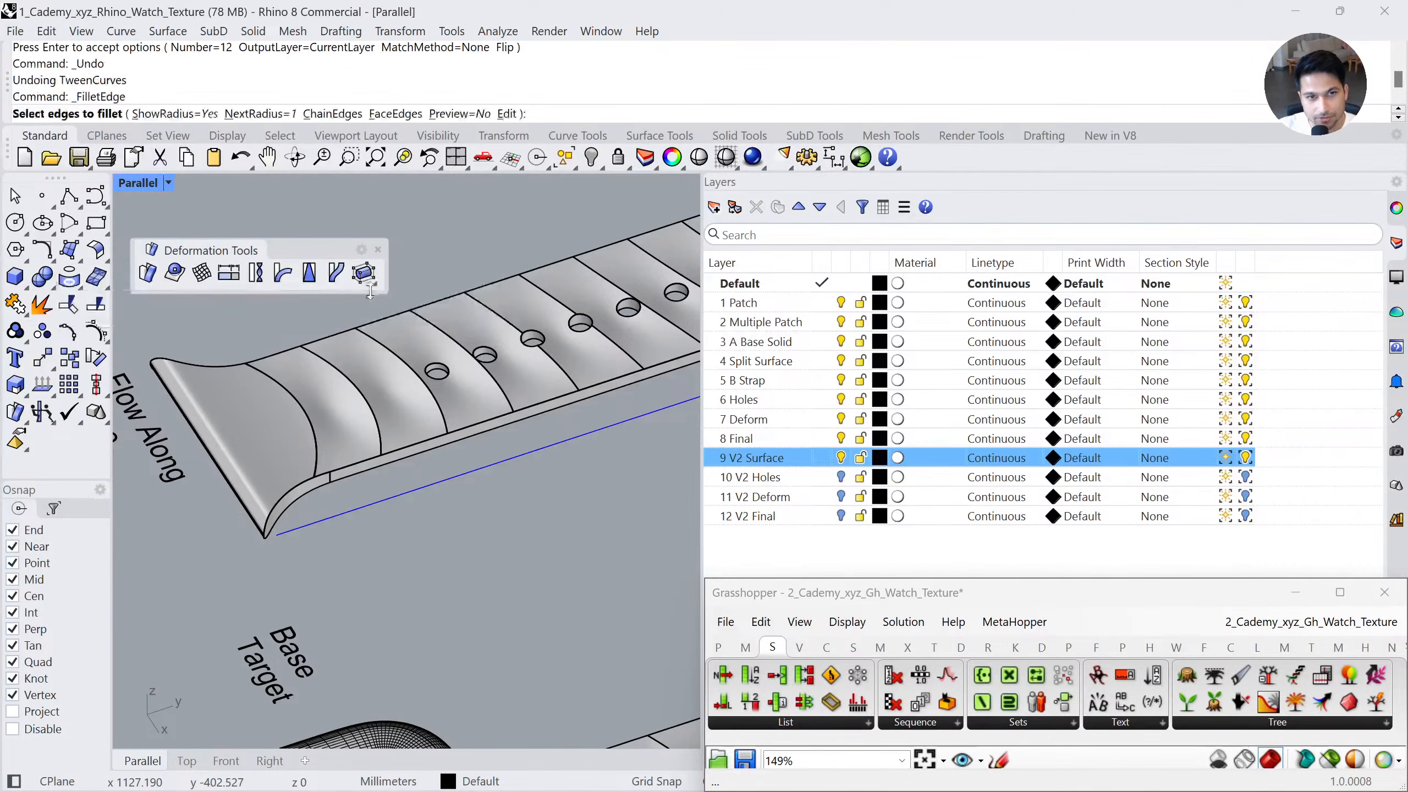
{"action": "type", "text": "0.25"}
{"action": "key", "text": "Return"}
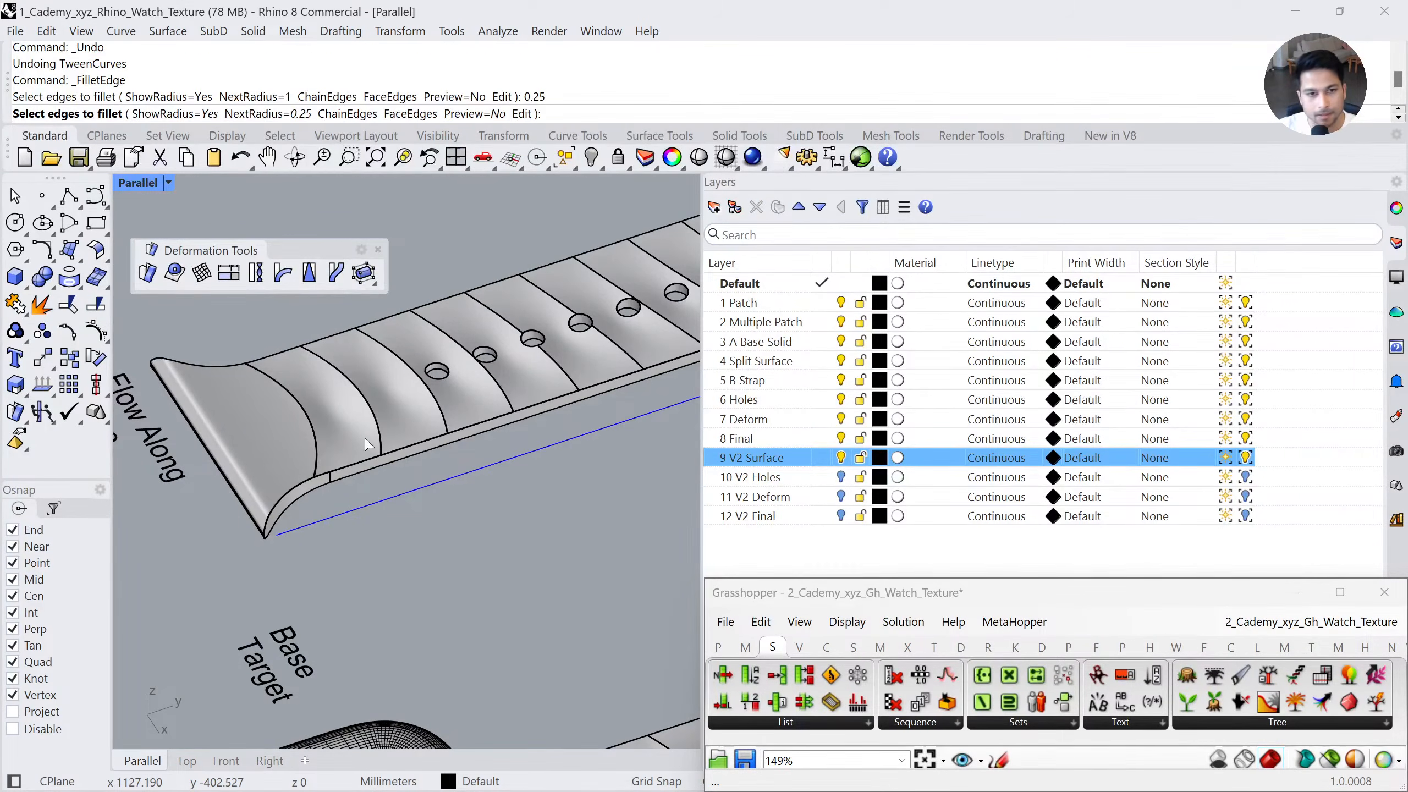
{"action": "left_click", "coordinate": [352, 470]}
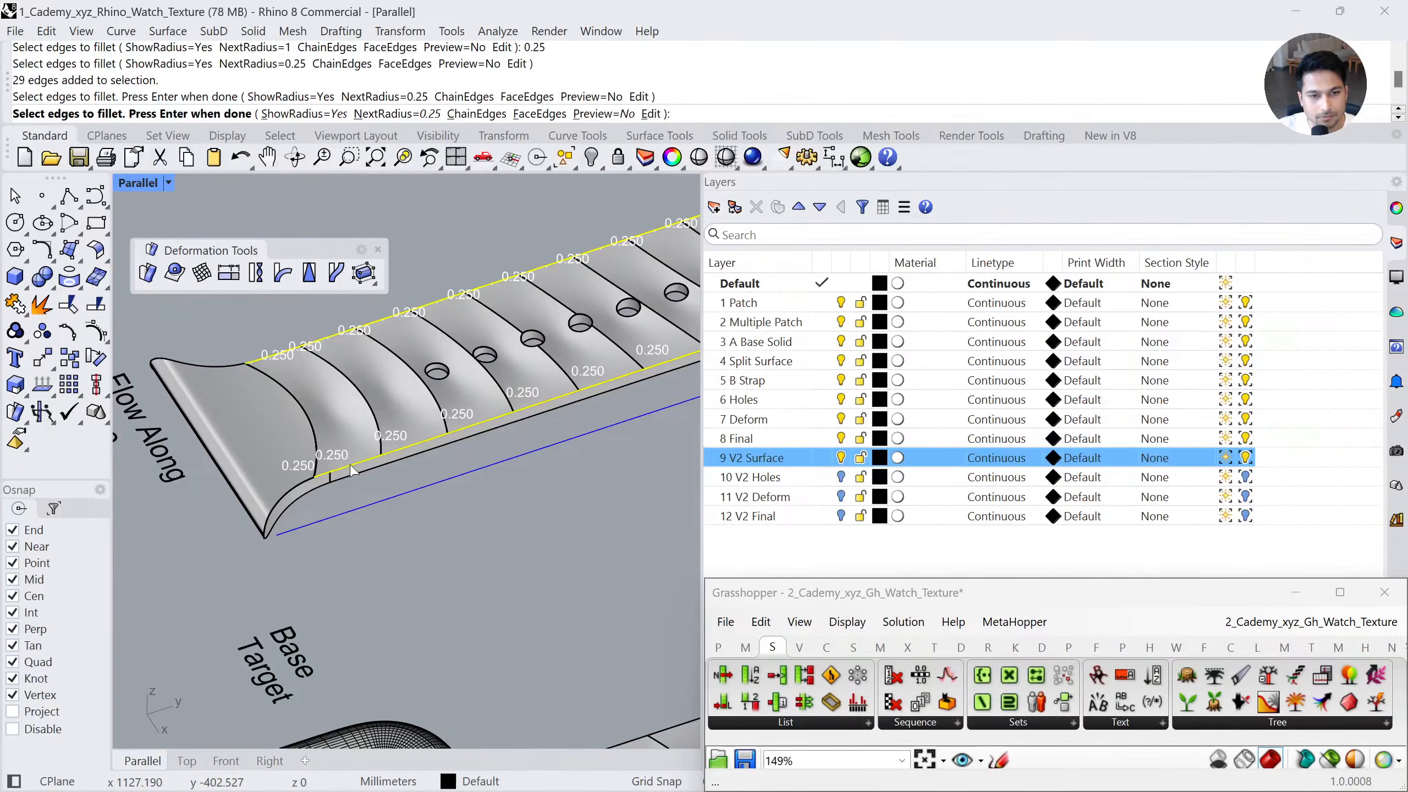
{"action": "left_click", "coordinate": [302, 500]}
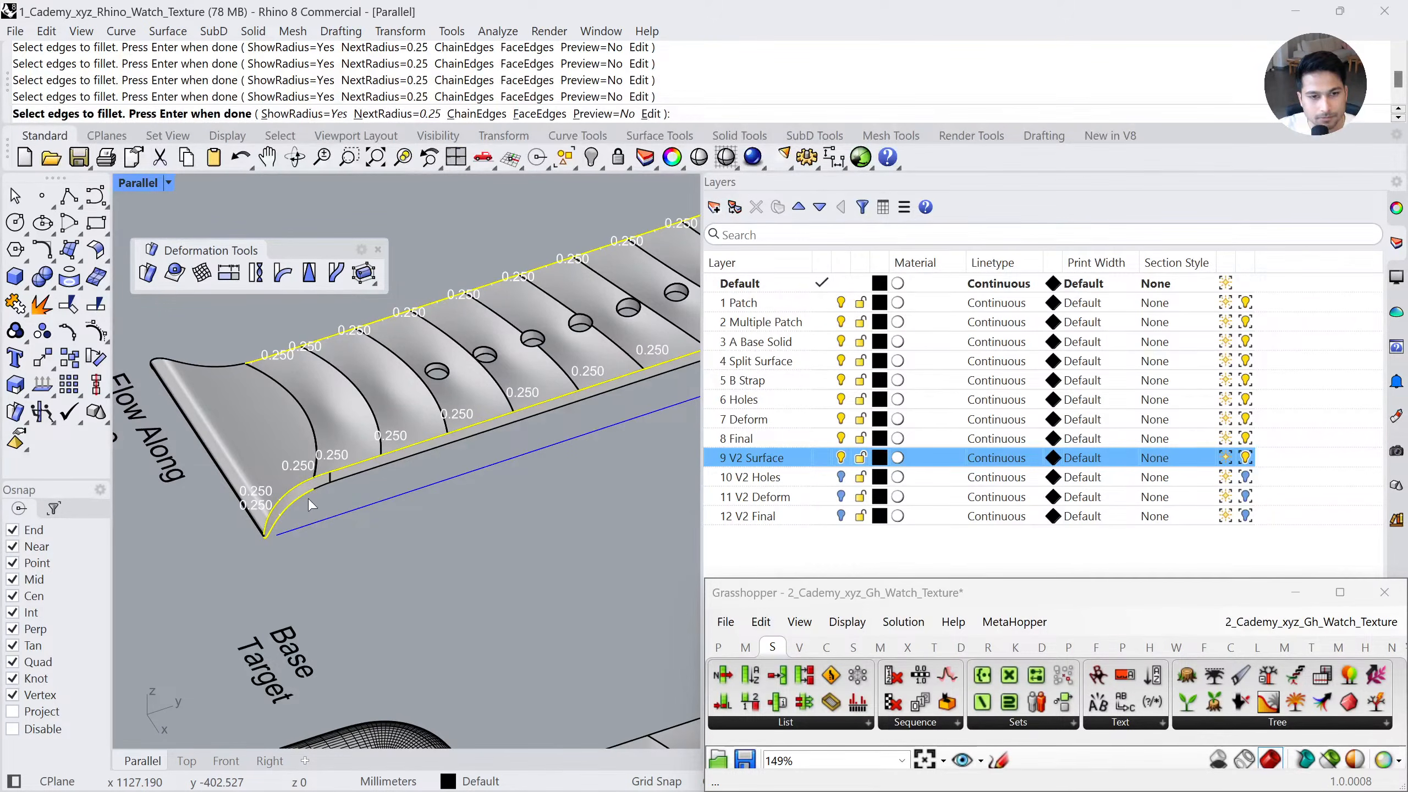
Add the strap's lower side edges to the 0.25 fillet selection, apply the fillet, and undo it
{"action": "scroll", "coordinate": [232, 575], "scroll_direction": "up", "scroll_amount": 2}
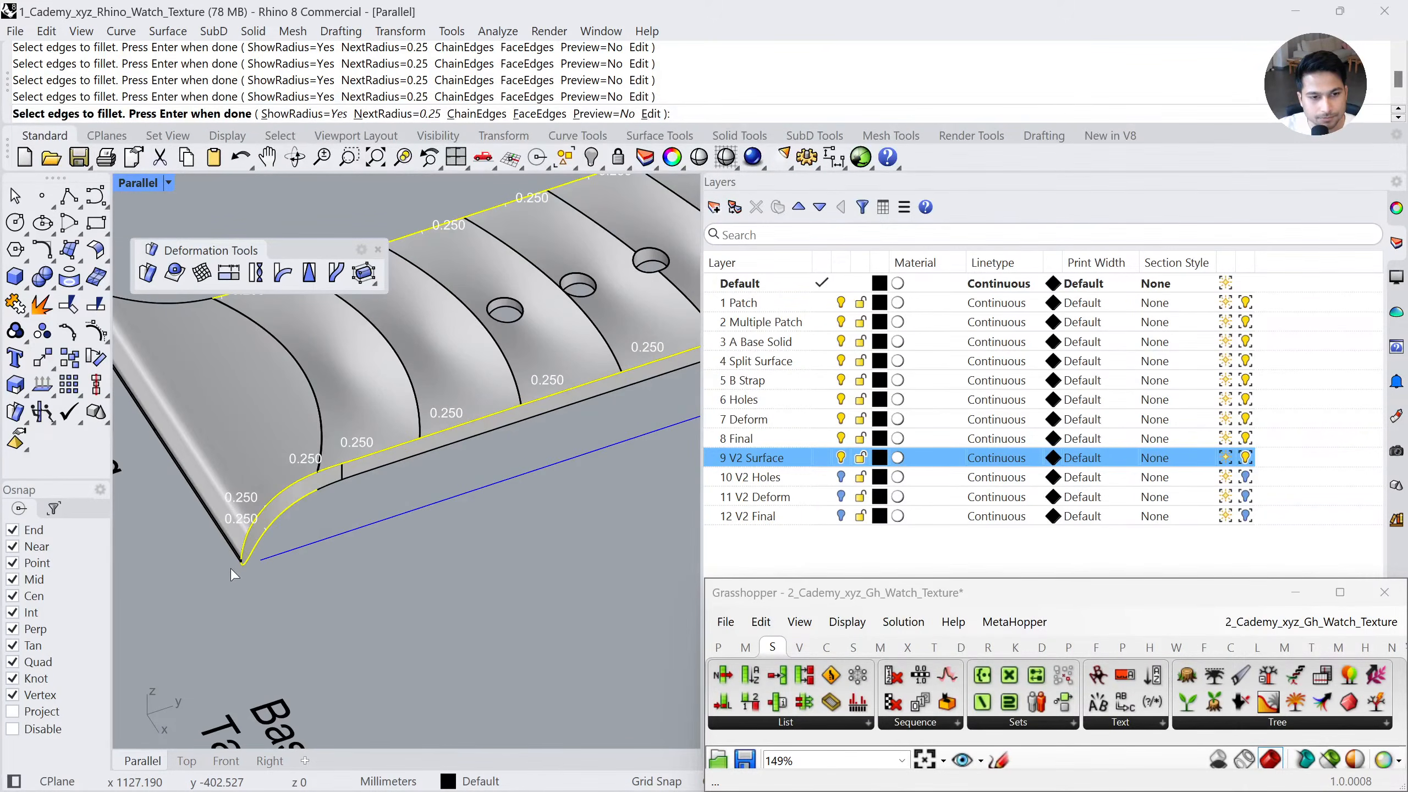
{"action": "left_click", "coordinate": [335, 491]}
{"action": "scroll", "coordinate": [260, 491], "scroll_direction": "down", "scroll_amount": 4}
{"action": "right_click_drag", "start_coordinate": [259, 491], "coordinate": [474, 505]}
{"action": "scroll", "coordinate": [448, 572], "scroll_direction": "up", "scroll_amount": 2}
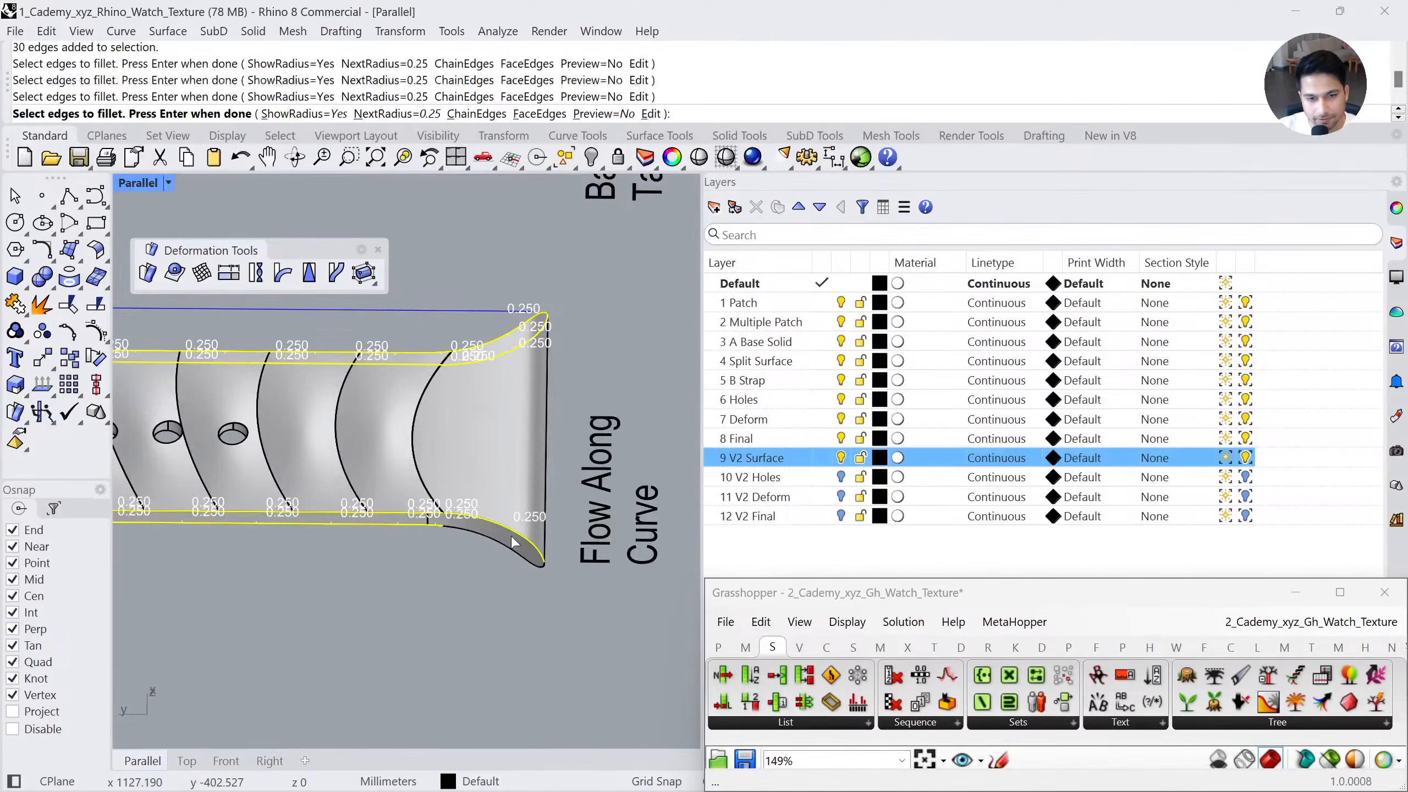
{"action": "scroll", "coordinate": [510, 535], "scroll_direction": "up", "scroll_amount": 2}
{"action": "key", "text": "Return"}
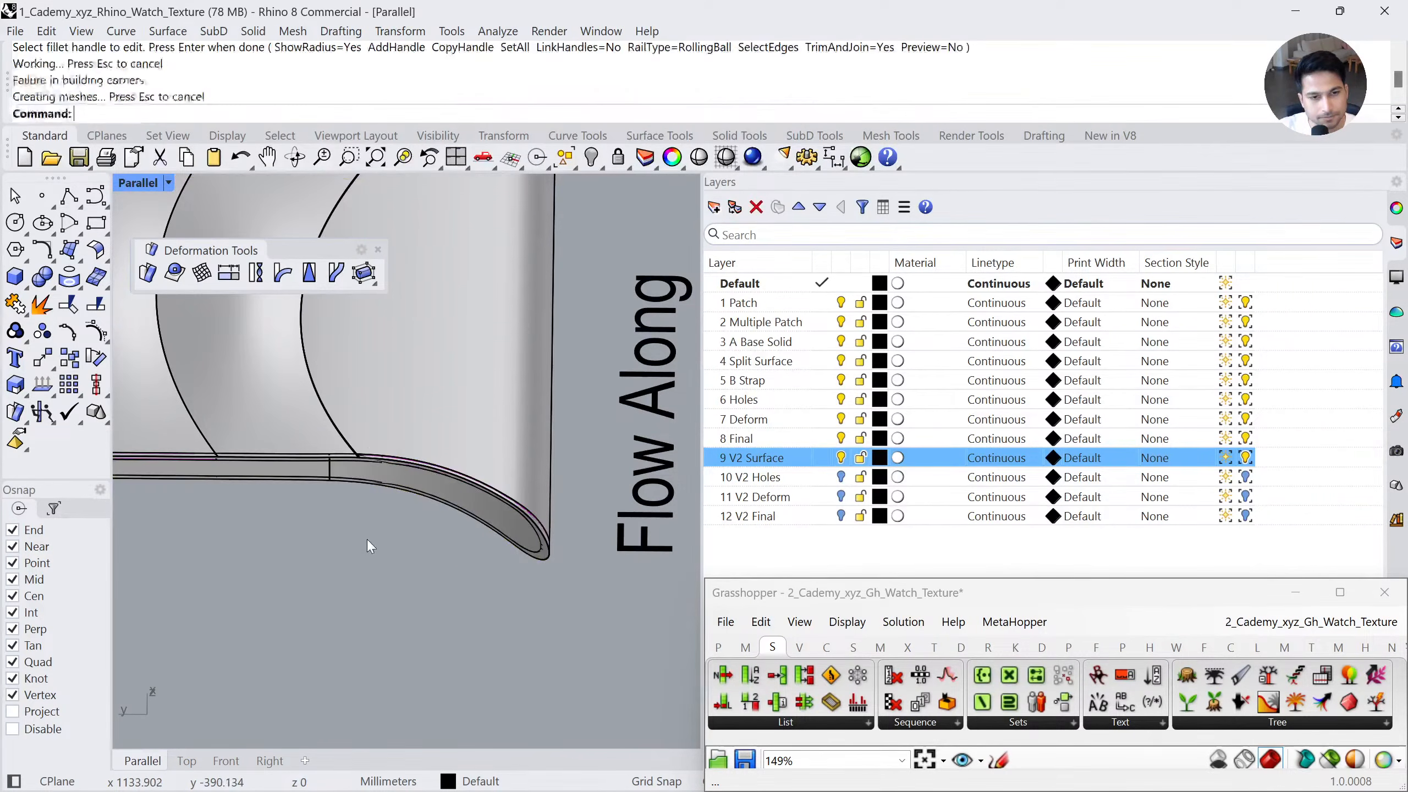
{"action": "key", "text": "ctrl+z"}
Try a 0.25 fillet on only one segment of the holed strap's upper side edge near the flared end, and undo it
{"action": "right_click_drag", "start_coordinate": [388, 532], "coordinate": [449, 531]}
{"action": "scroll", "coordinate": [411, 479], "scroll_direction": "up", "scroll_amount": 3}
{"action": "key", "text": "Return"}
{"action": "left_click", "coordinate": [404, 475]}
{"action": "key", "text": "Return"}
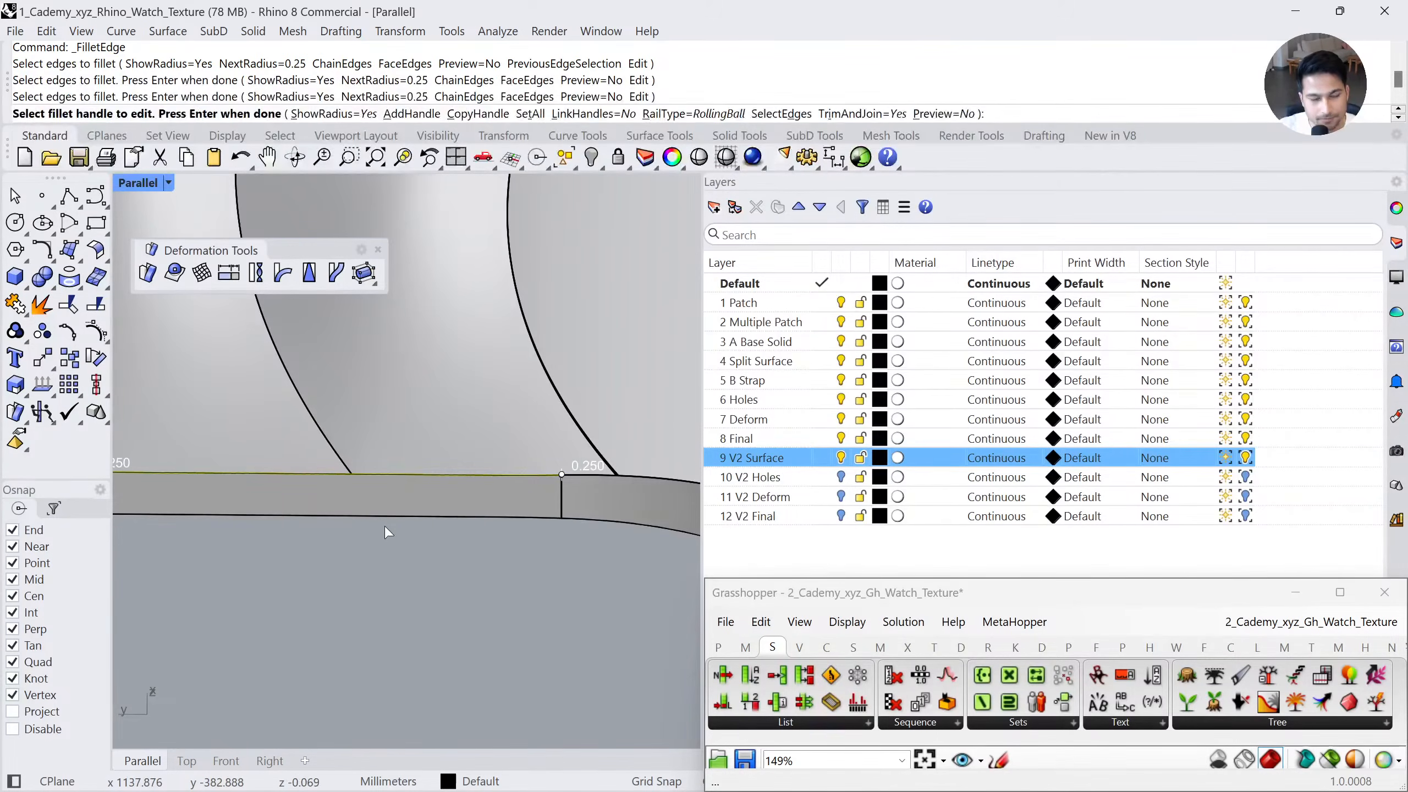
{"action": "key", "text": "Return"}
{"action": "scroll", "coordinate": [513, 537], "scroll_direction": "down", "scroll_amount": 2}
{"action": "scroll", "coordinate": [512, 536], "scroll_direction": "down", "scroll_amount": 3}
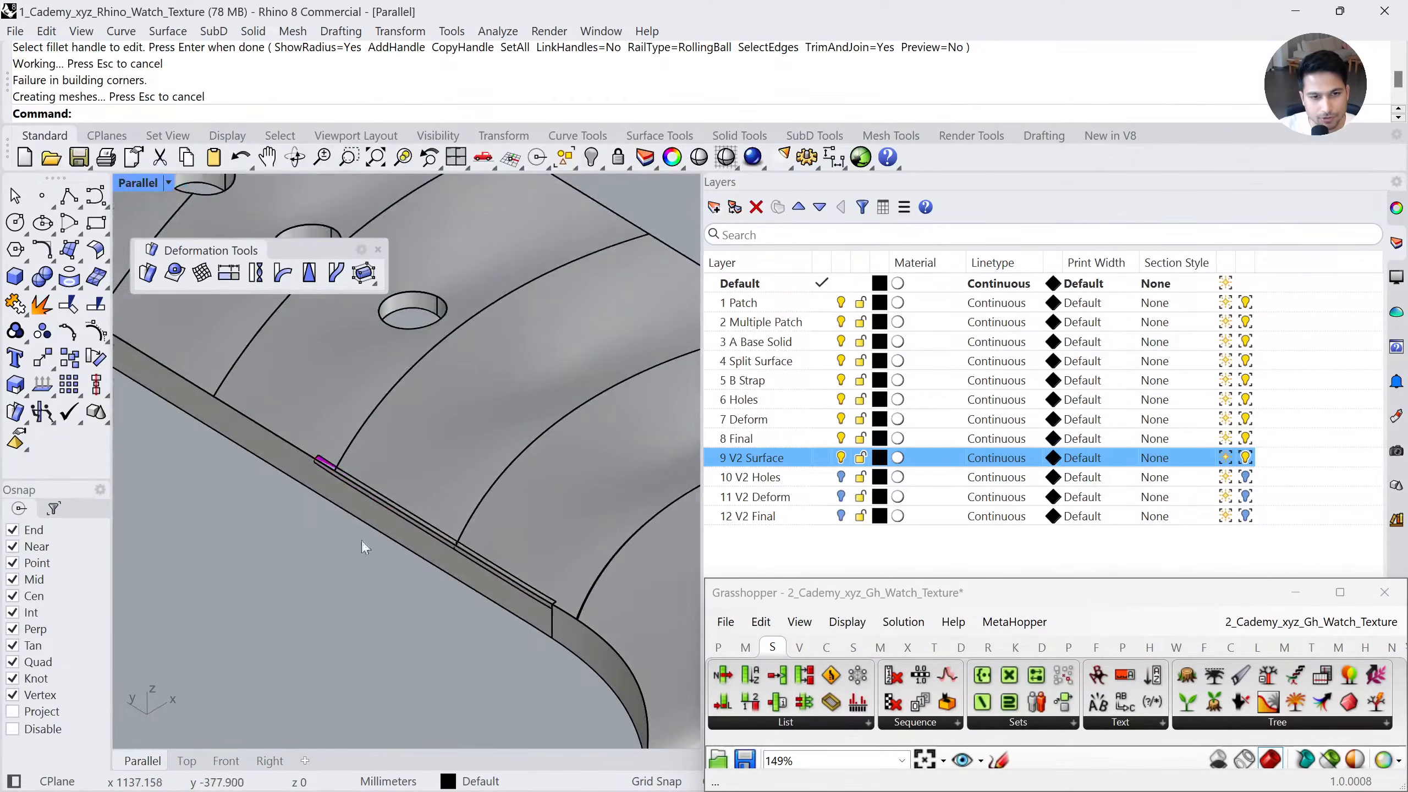
{"action": "key", "text": "ctrl+z"}
Start DupEdge on the holed strap and select the long edges of the textured face along both sides
{"action": "scroll", "coordinate": [355, 535], "scroll_direction": "up", "scroll_amount": 3}
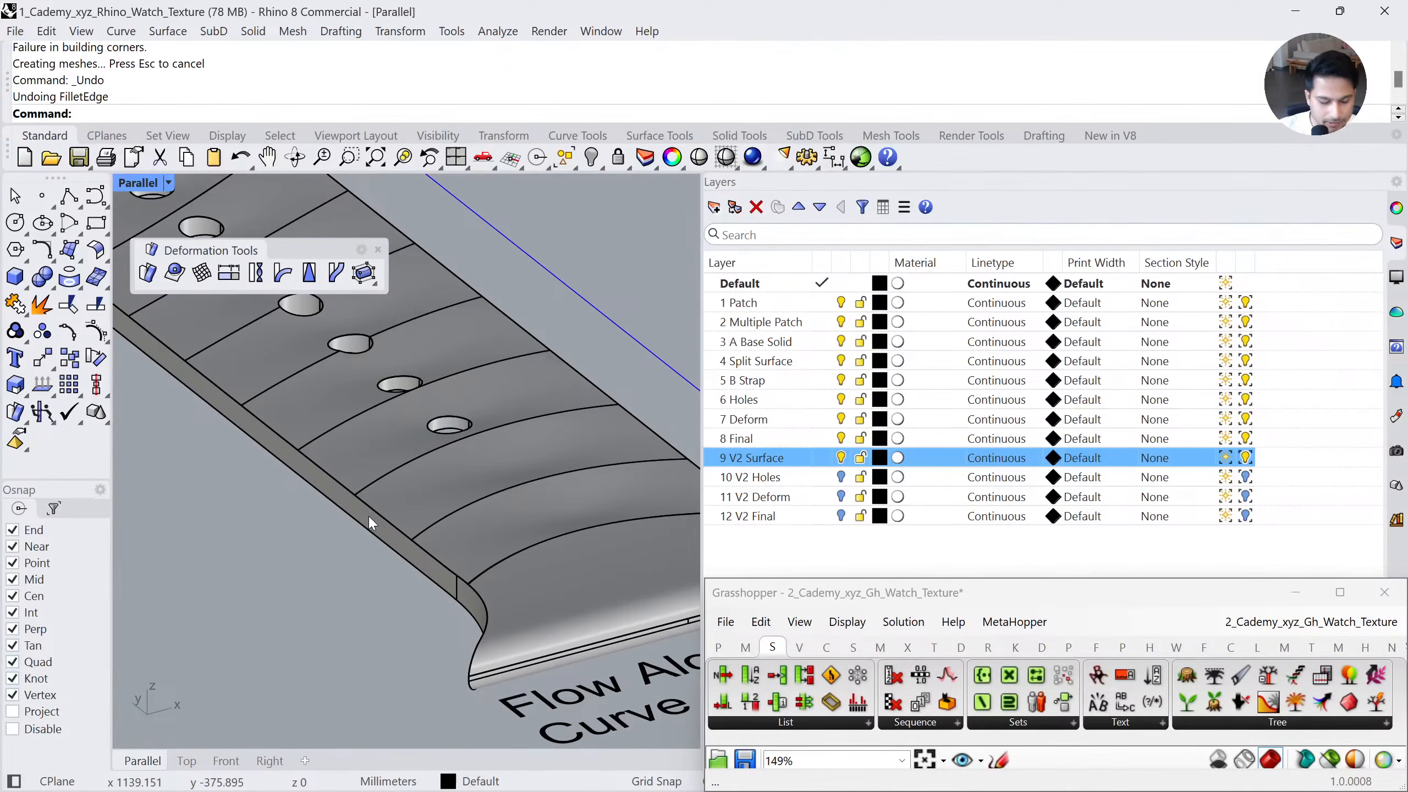
{"action": "type", "text": "Di"}
{"action": "key", "text": "BackSpace"}
{"action": "key", "text": "BackSpace"}
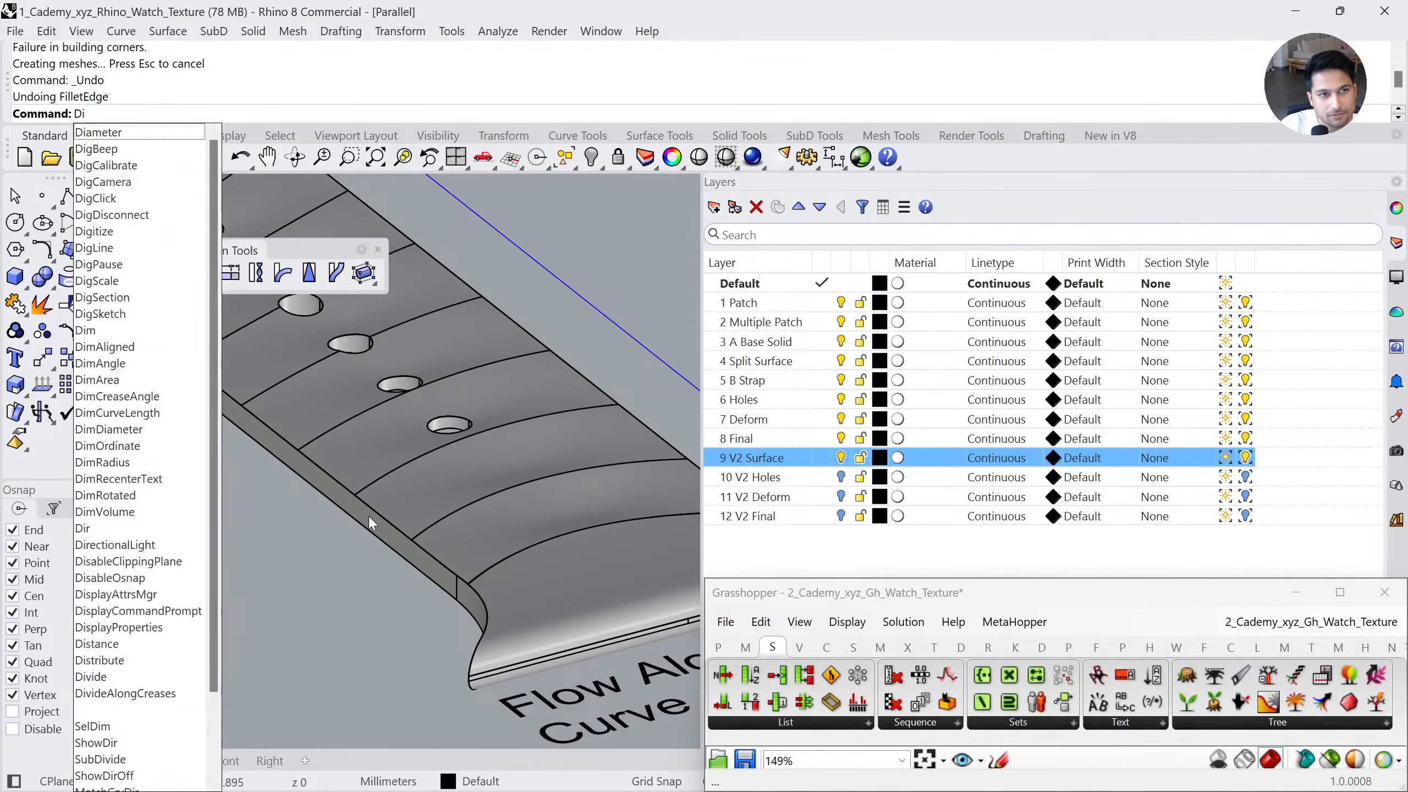
{"action": "type", "text": "upEdge"}
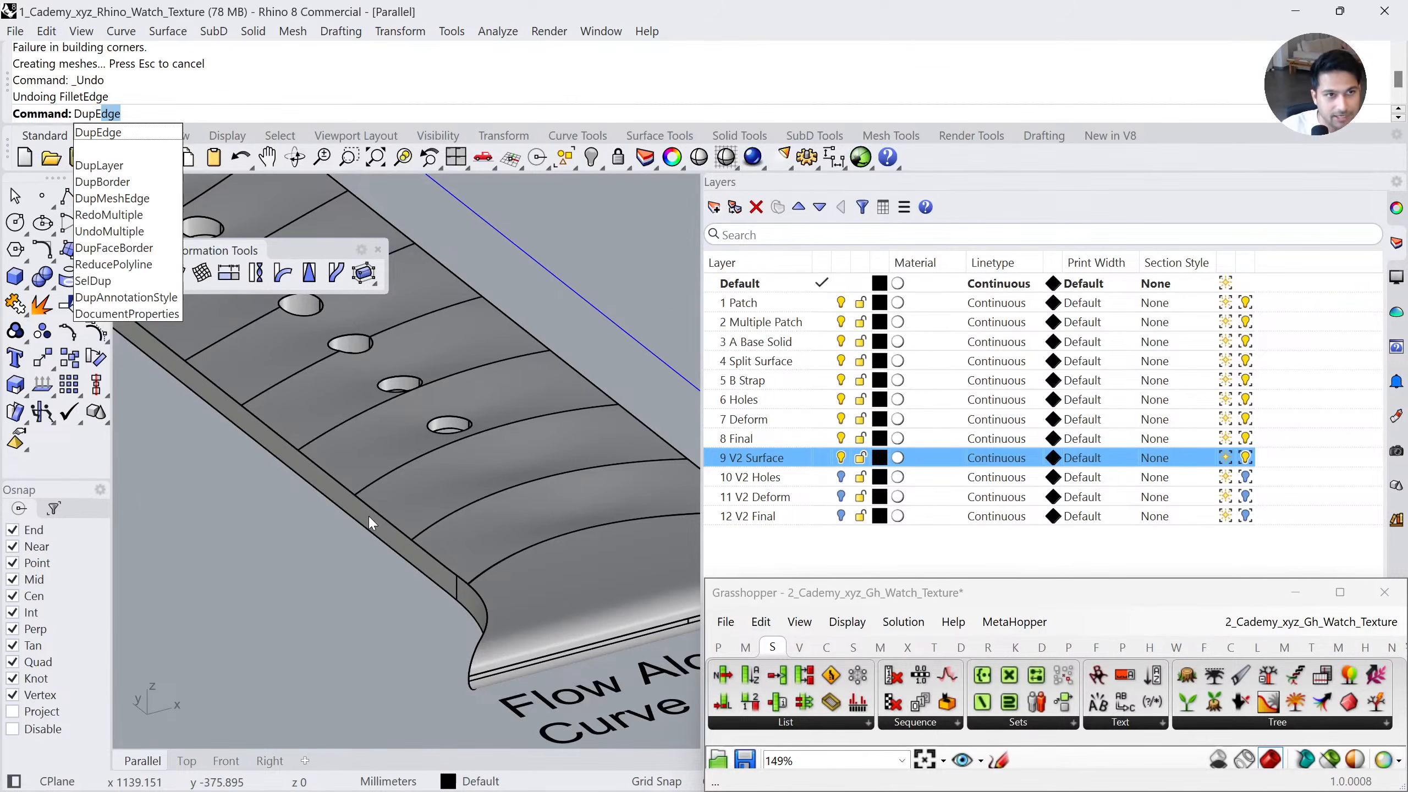
{"action": "key", "text": "Return"}
{"action": "left_click", "coordinate": [272, 430]}
{"action": "double_click", "coordinate": [272, 430]}
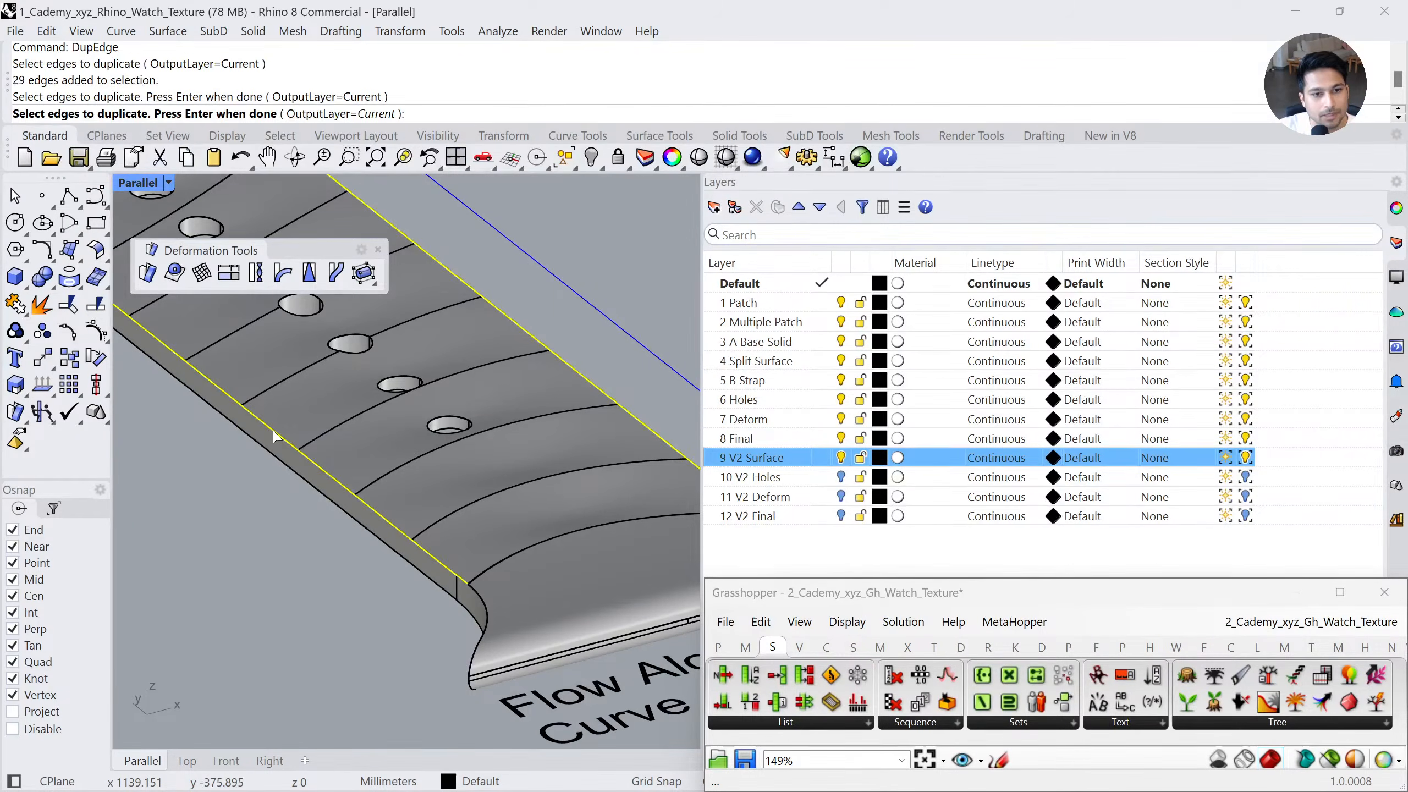
Add the near side's curved end edges and the long lower side edges to the edges being duplicated
{"action": "scroll", "coordinate": [344, 449], "scroll_direction": "down", "scroll_amount": 5}
{"action": "scroll", "coordinate": [437, 548], "scroll_direction": "up", "scroll_amount": 3}
{"action": "left_click", "coordinate": [426, 535]}
{"action": "left_click", "coordinate": [419, 560]}
{"action": "scroll", "coordinate": [409, 609], "scroll_direction": "up", "scroll_amount": 2}
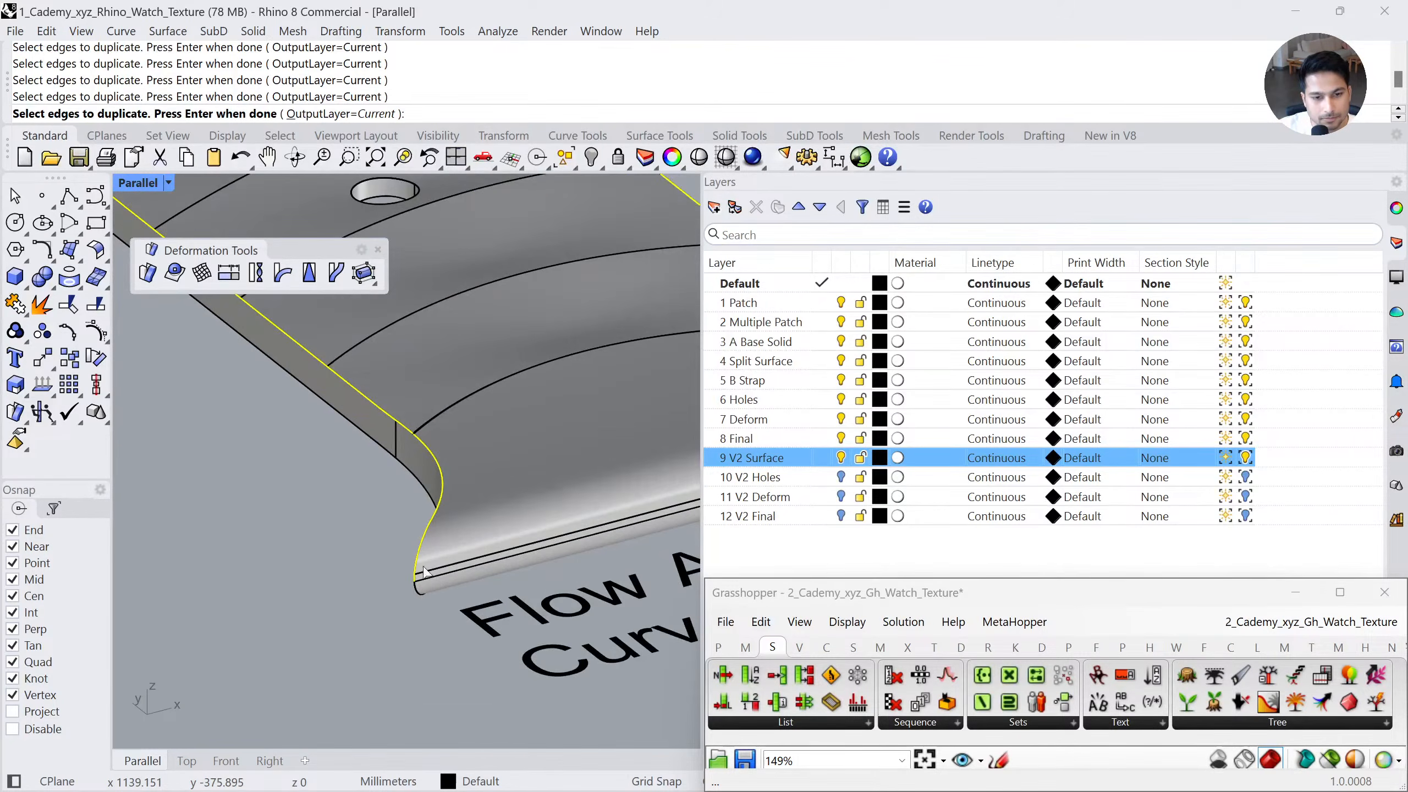
{"action": "double_click", "coordinate": [402, 476]}
{"action": "scroll", "coordinate": [346, 536], "scroll_direction": "down", "scroll_amount": 3}
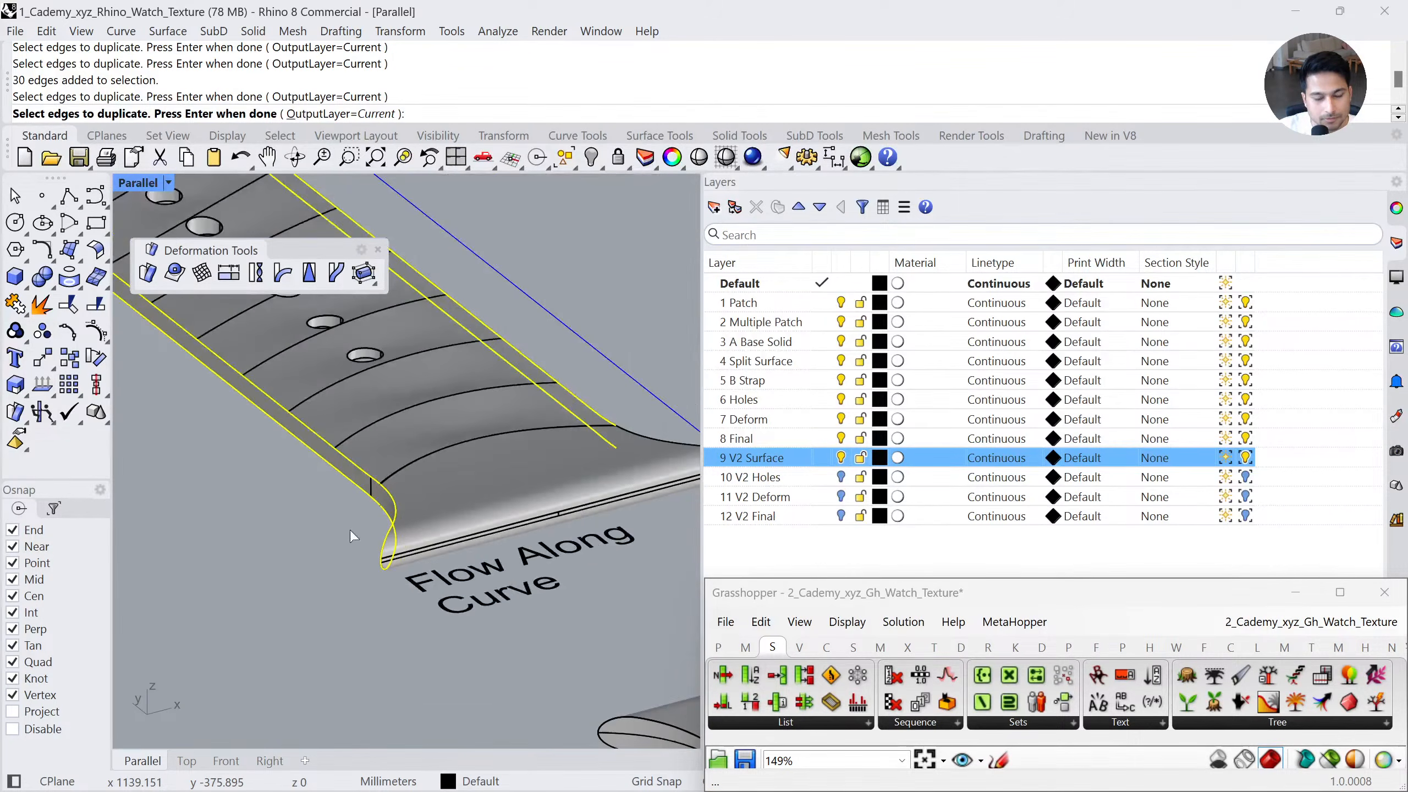
Add the remaining curved edge segments at the strap's flared end to the selection and finish duplicating the edges
{"action": "scroll", "coordinate": [396, 517], "scroll_direction": "up", "scroll_amount": 4}
{"action": "left_click", "coordinate": [396, 518]}
{"action": "scroll", "coordinate": [291, 539], "scroll_direction": "down", "scroll_amount": 6}
{"action": "right_click_drag", "start_coordinate": [562, 507], "coordinate": [485, 590]}
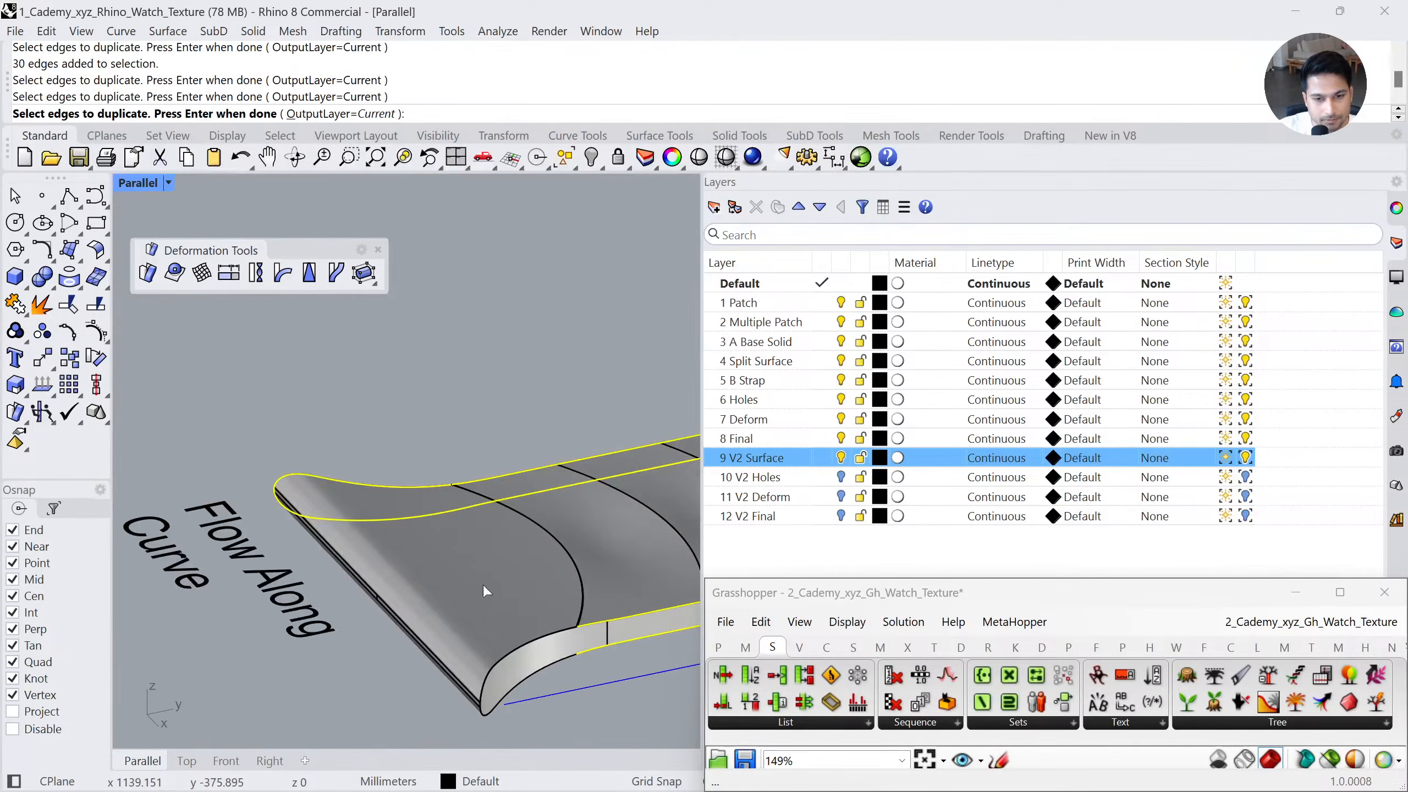
{"action": "scroll", "coordinate": [492, 572], "scroll_direction": "up", "scroll_amount": 4}
{"action": "left_click", "coordinate": [504, 564]}
{"action": "left_click", "coordinate": [495, 524]}
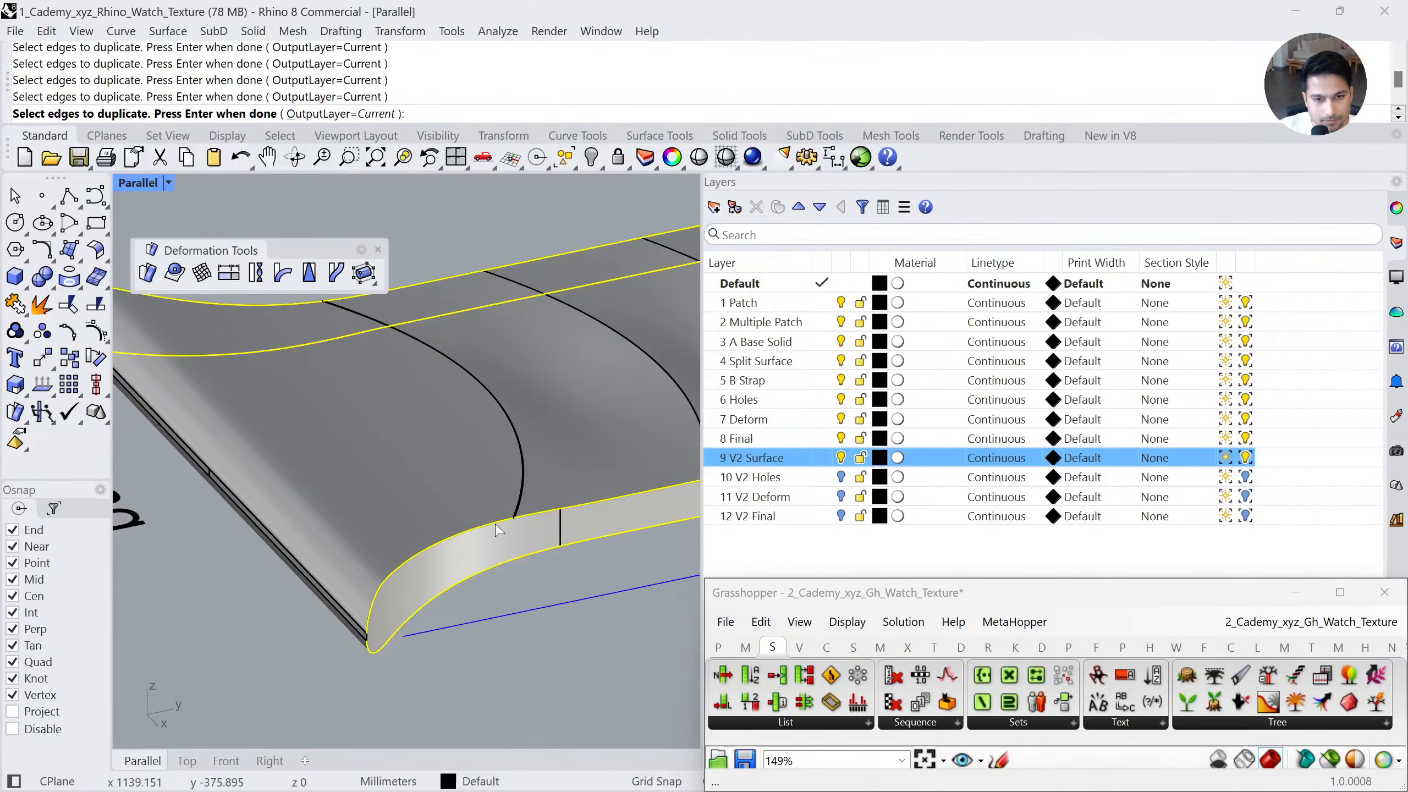
{"action": "left_click", "coordinate": [517, 530]}
{"action": "left_click", "coordinate": [512, 576]}
{"action": "scroll", "coordinate": [530, 517], "scroll_direction": "up", "scroll_amount": 1}
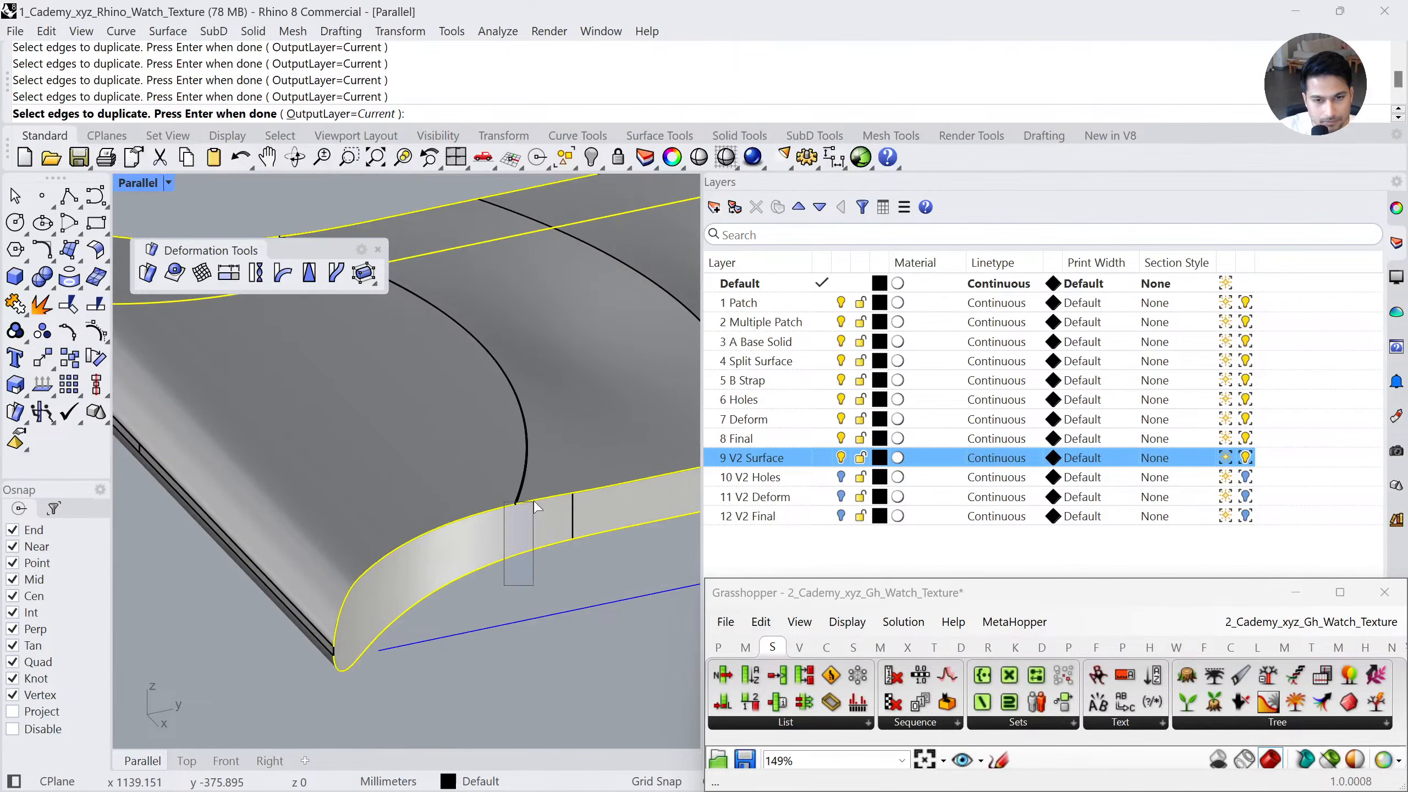
{"action": "left_click", "coordinate": [337, 658]}
{"action": "left_click", "coordinate": [382, 695]}
{"action": "key", "text": "Return"}
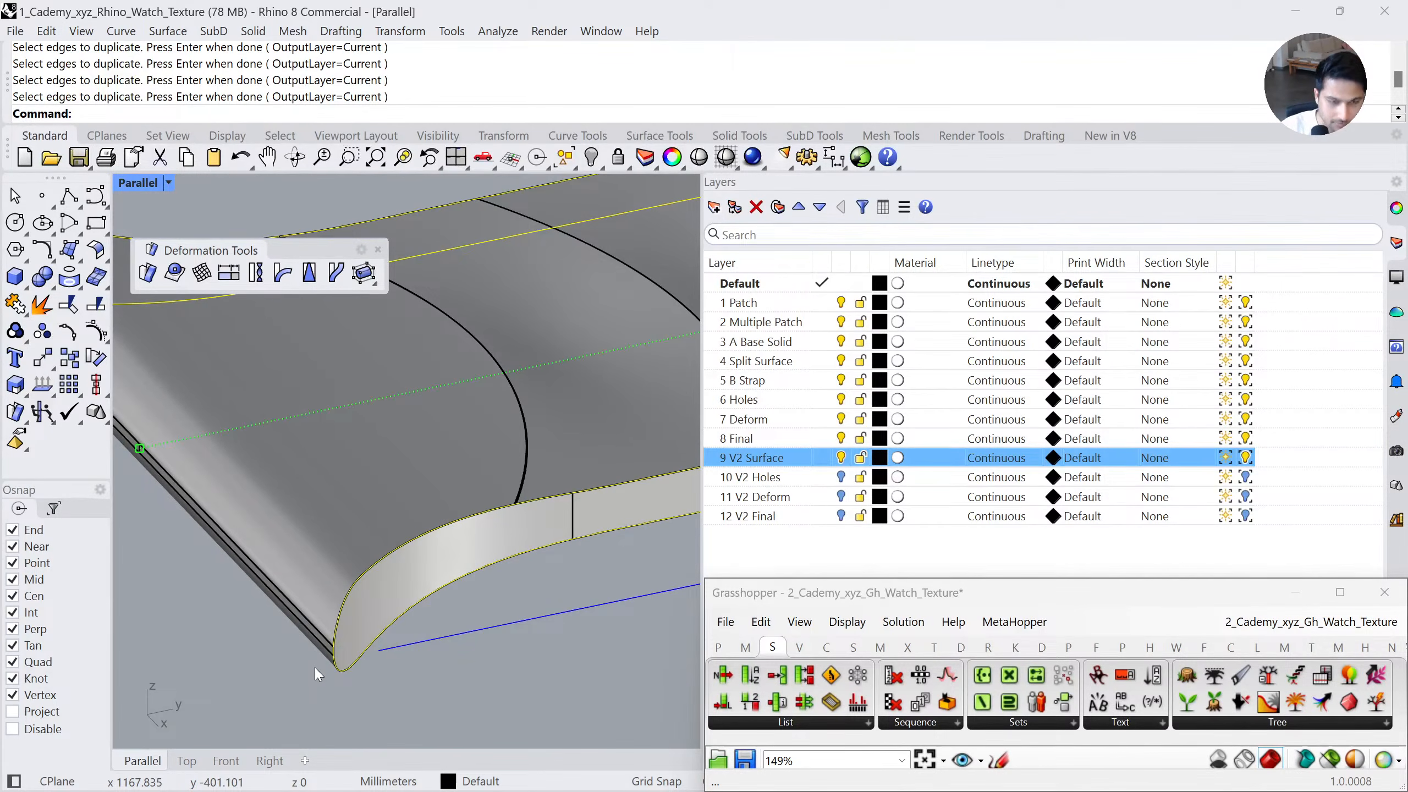
Join the duplicated edges into one curve and close it with CloseCrv
{"action": "key", "text": "ctrl+j"}
{"action": "left_click", "coordinate": [363, 566]}
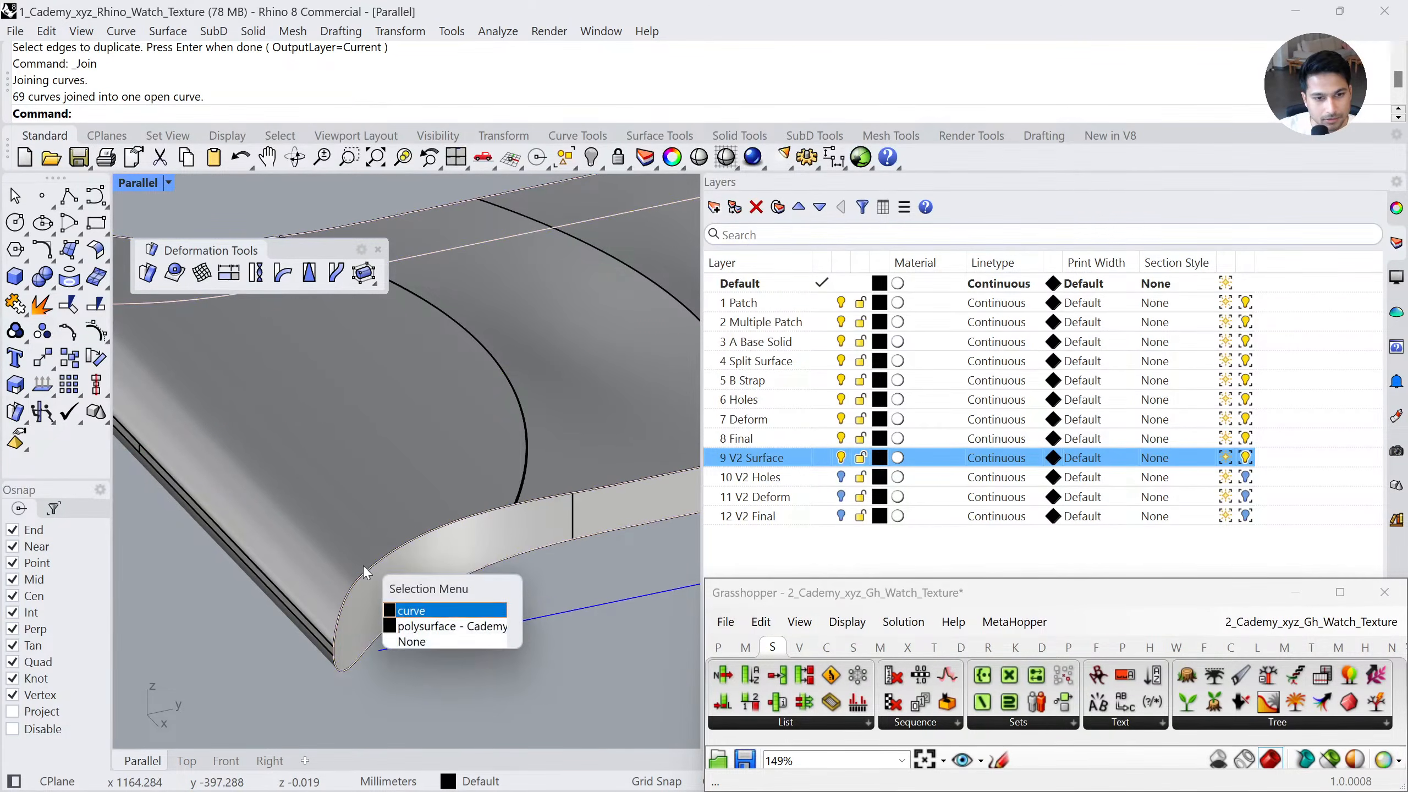
{"action": "key", "text": "Return"}
{"action": "key", "text": "F4"}
{"action": "right_click_drag", "start_coordinate": [273, 575], "coordinate": [322, 591]}
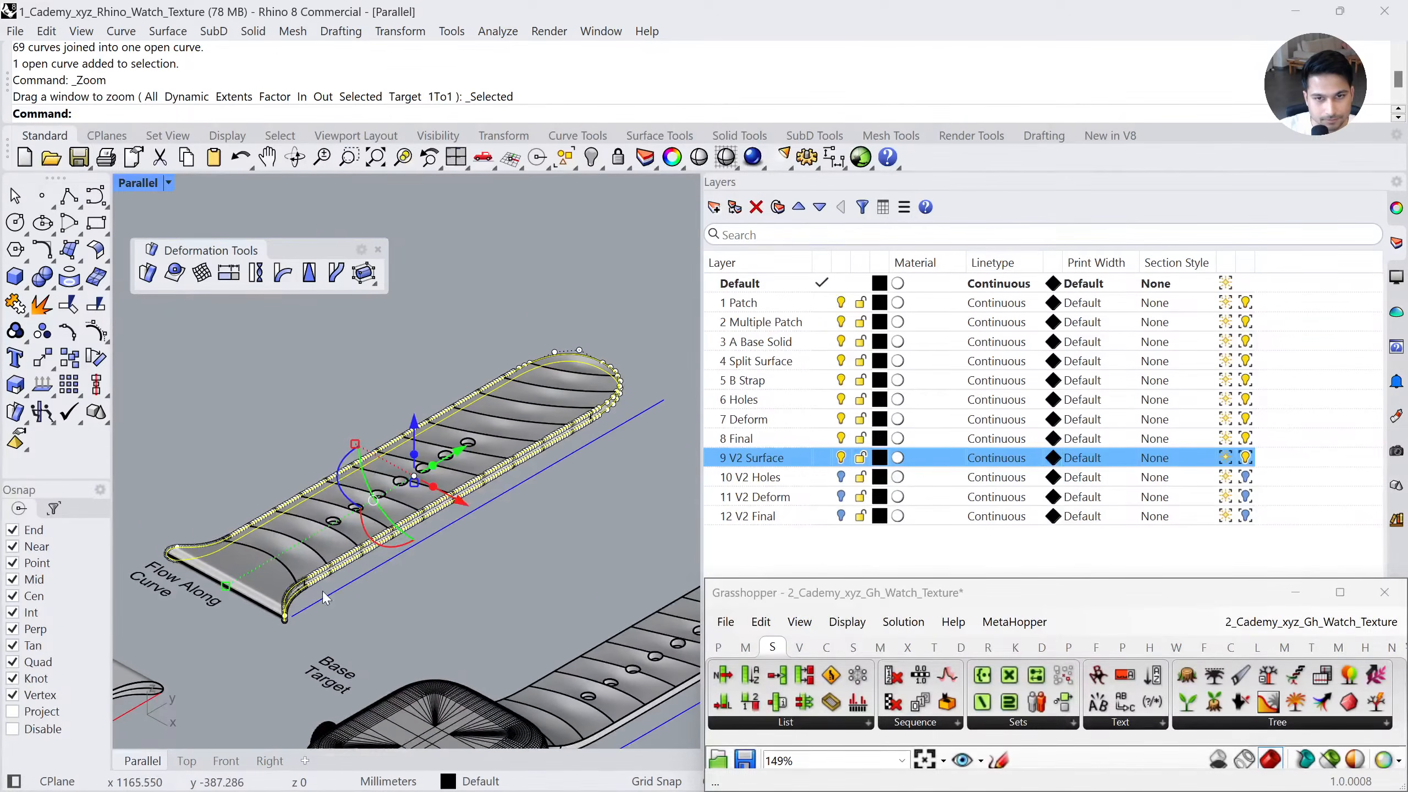
{"action": "type", "text": "CloseCrv"}
{"action": "key", "text": "Return"}
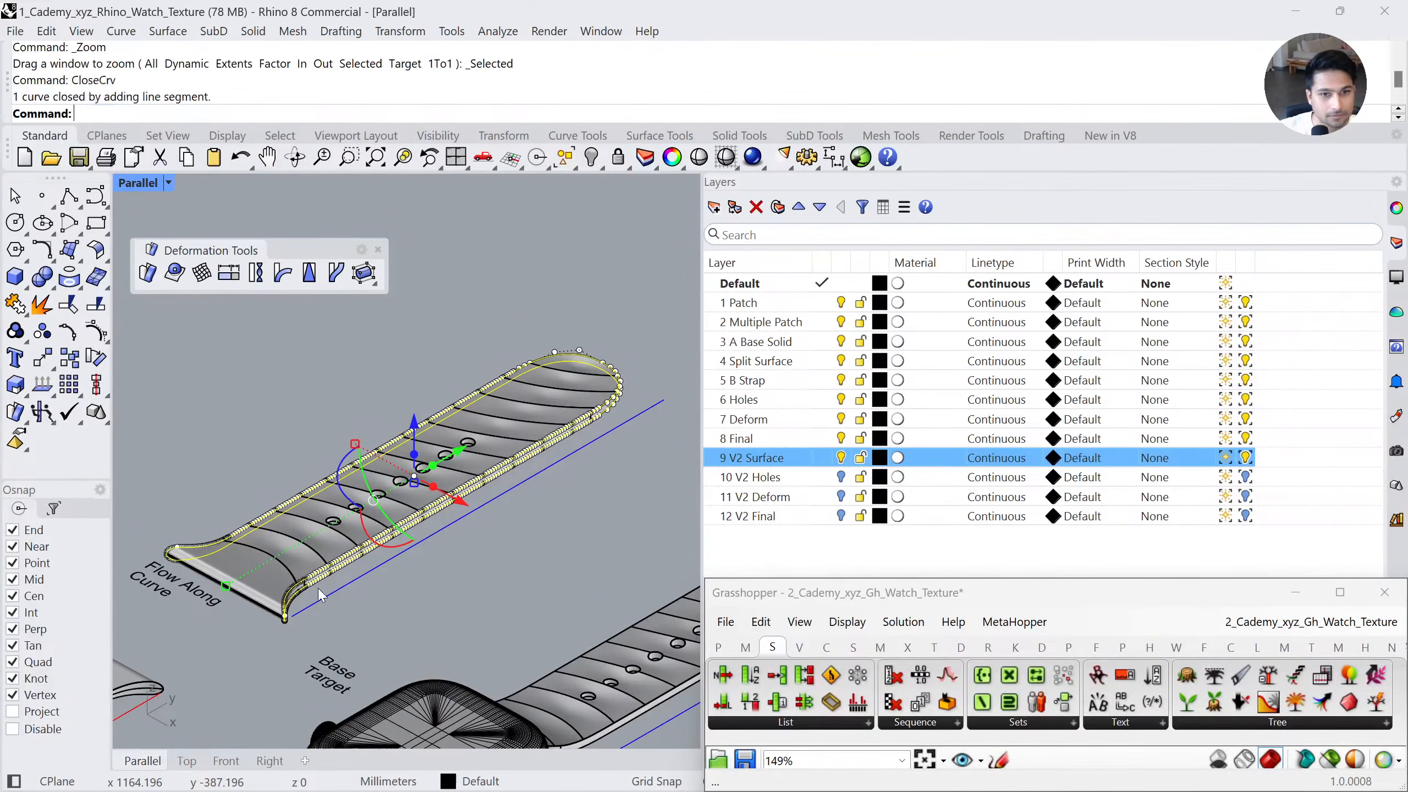
Rebuild the closed edge curve as degree 3 with a new point count, deleting the input curve
{"action": "scroll", "coordinate": [298, 600], "scroll_direction": "up", "scroll_amount": 2}
{"action": "scroll", "coordinate": [298, 600], "scroll_direction": "up", "scroll_amount": 4}
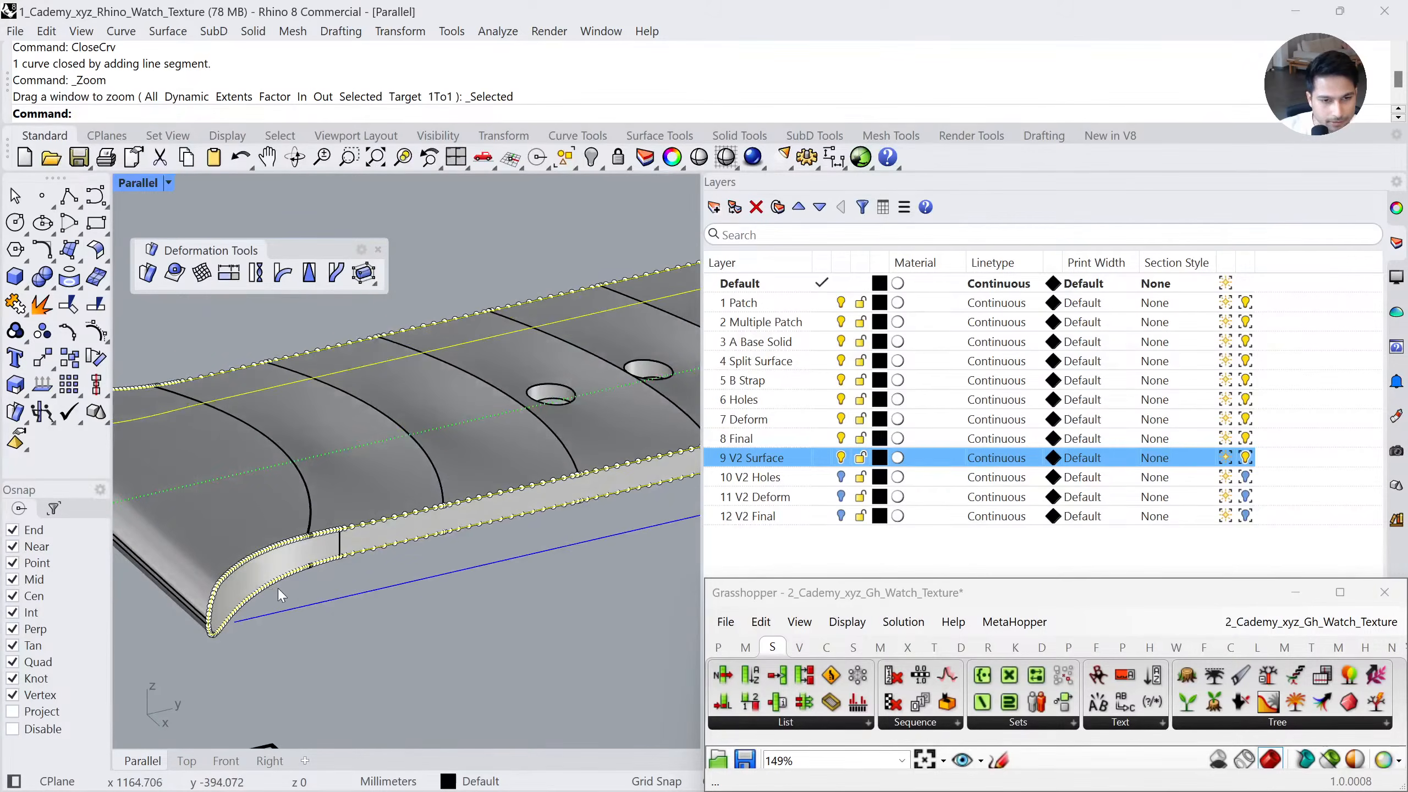
{"action": "type", "text": "Rebuild"}
{"action": "key", "text": "Return"}
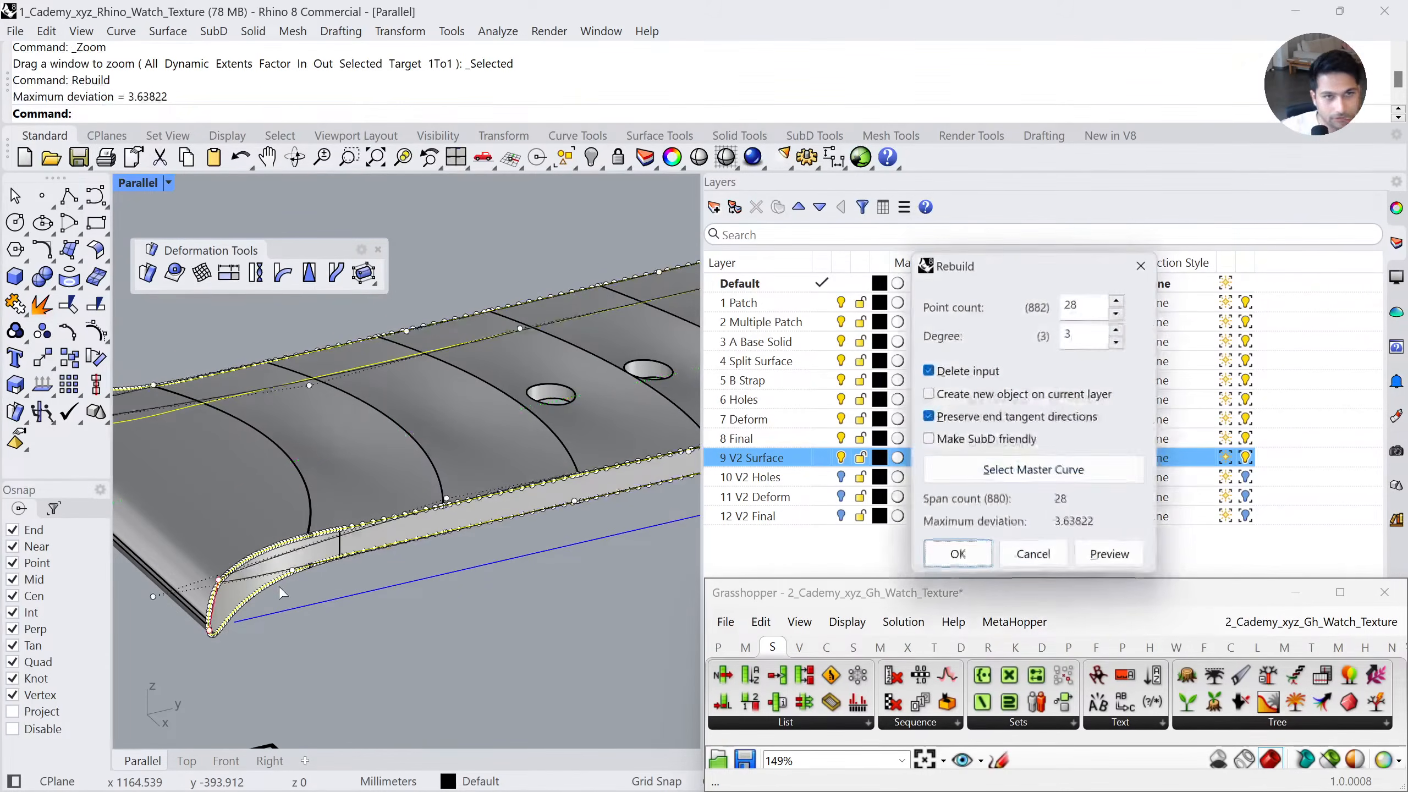
{"action": "left_click", "coordinate": [1095, 304]}
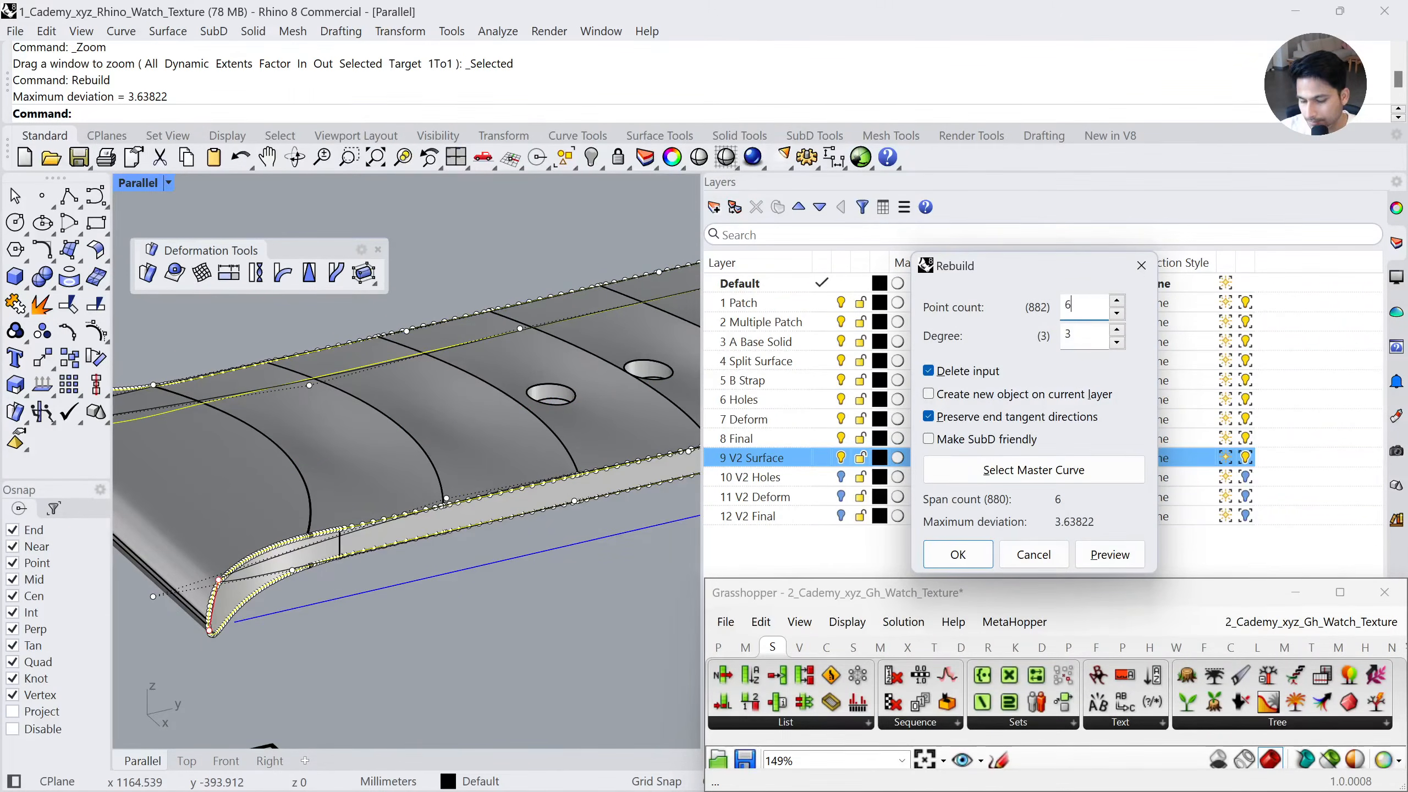
{"action": "key", "text": "Return"}
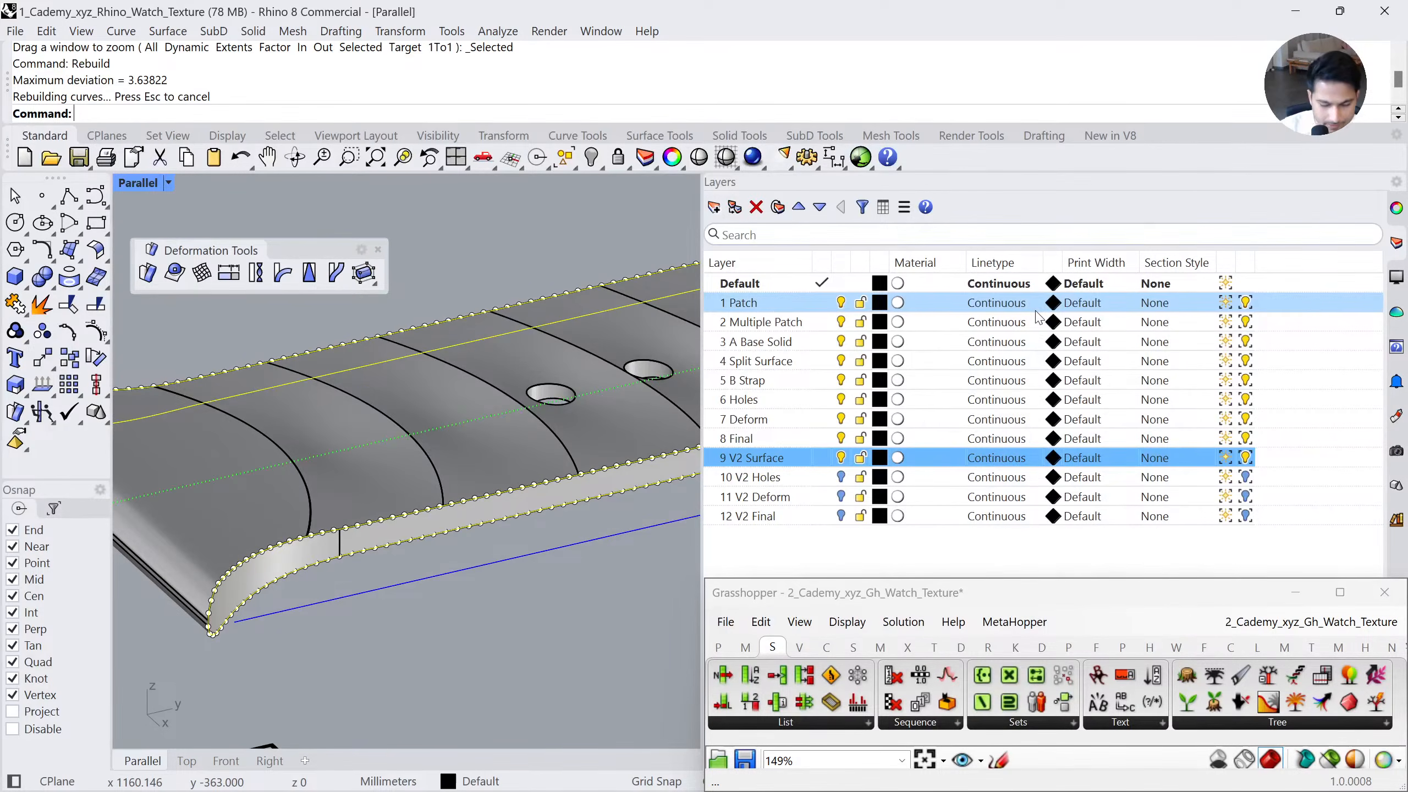
Create a closed pipe of radius 0.5 along the rebuilt curve, without any additional radii
{"action": "key", "text": "Return"}
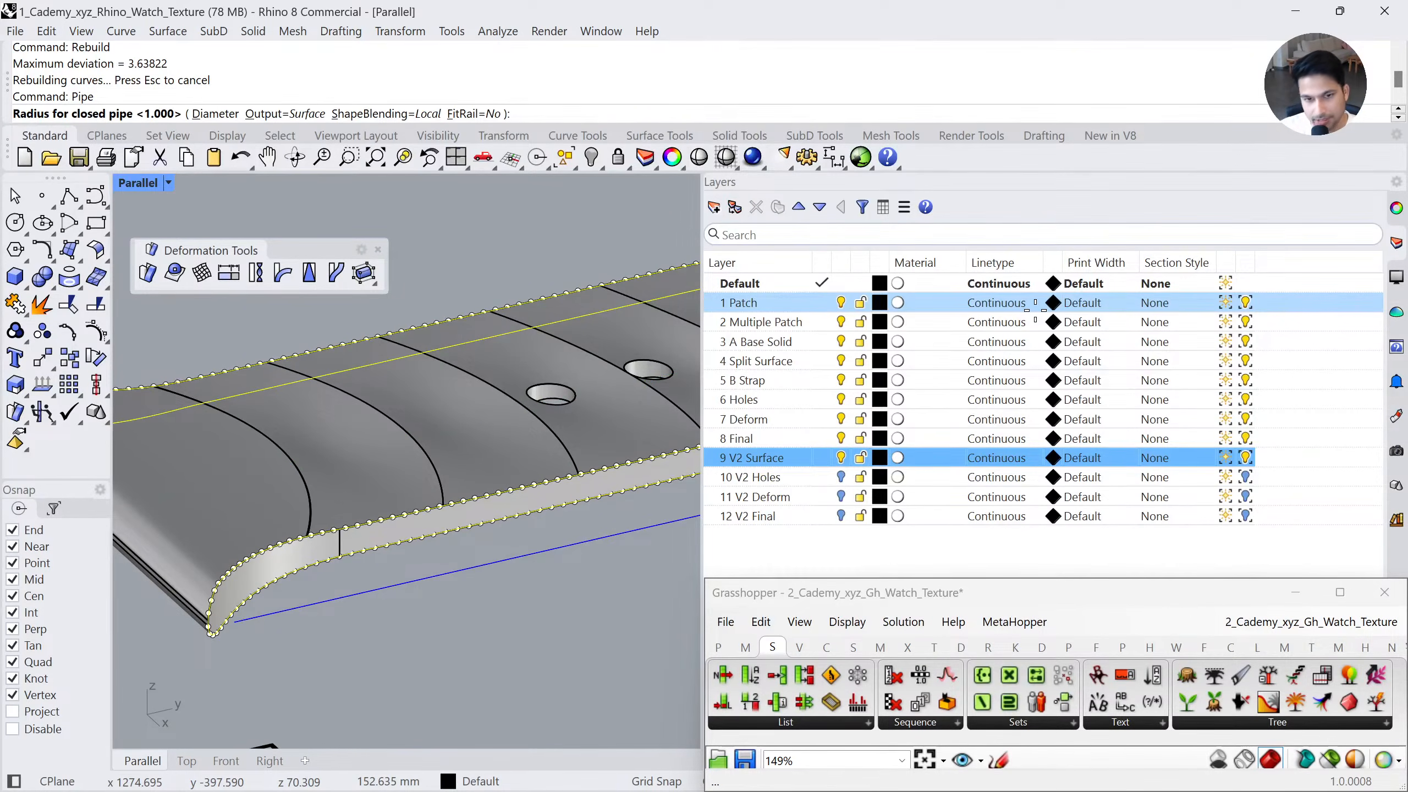
{"action": "type", "text": "0.5"}
{"action": "key", "text": "Return"}
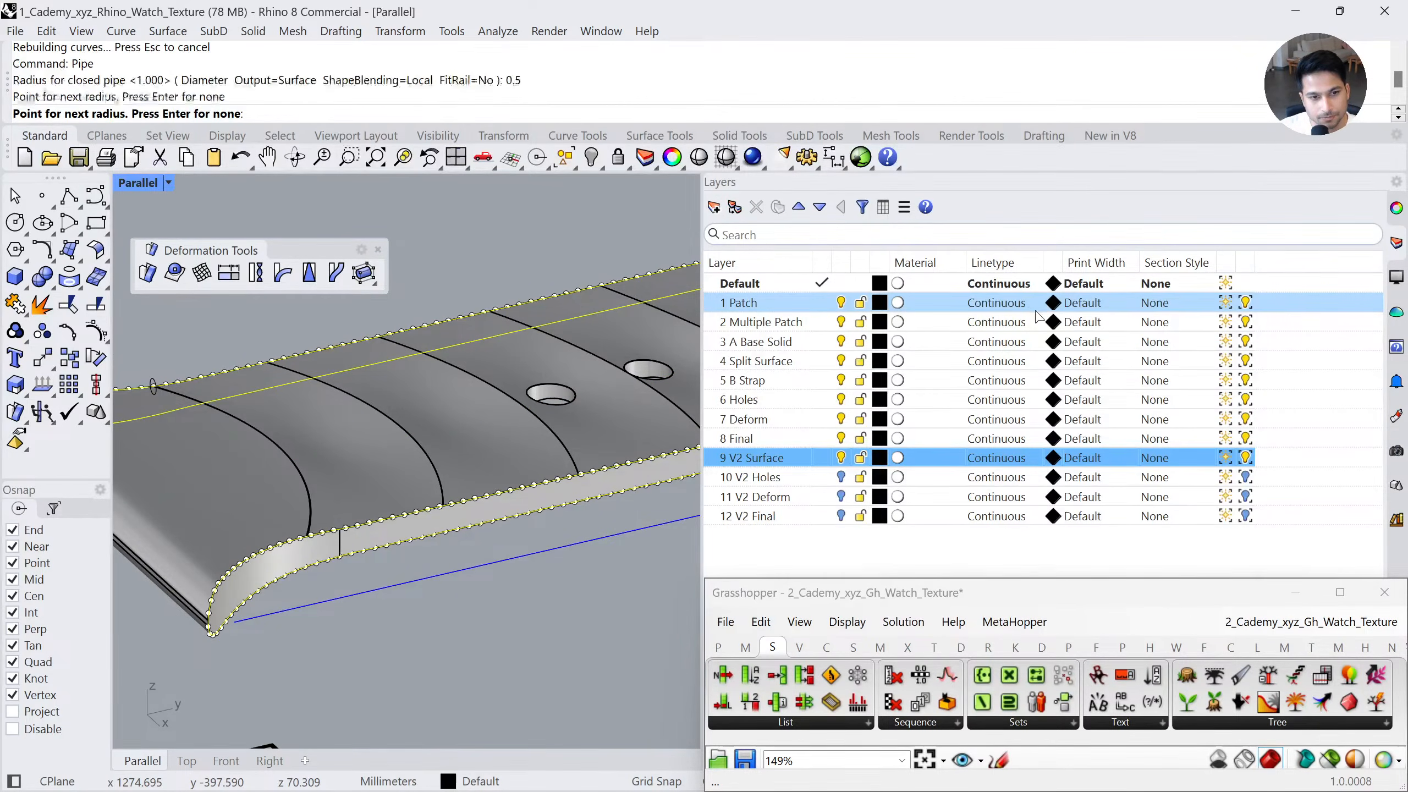
{"action": "key", "text": "Return"}
Split the holed strap using the pipe as the cutting object
{"action": "scroll", "coordinate": [409, 574], "scroll_direction": "down", "scroll_amount": 5}
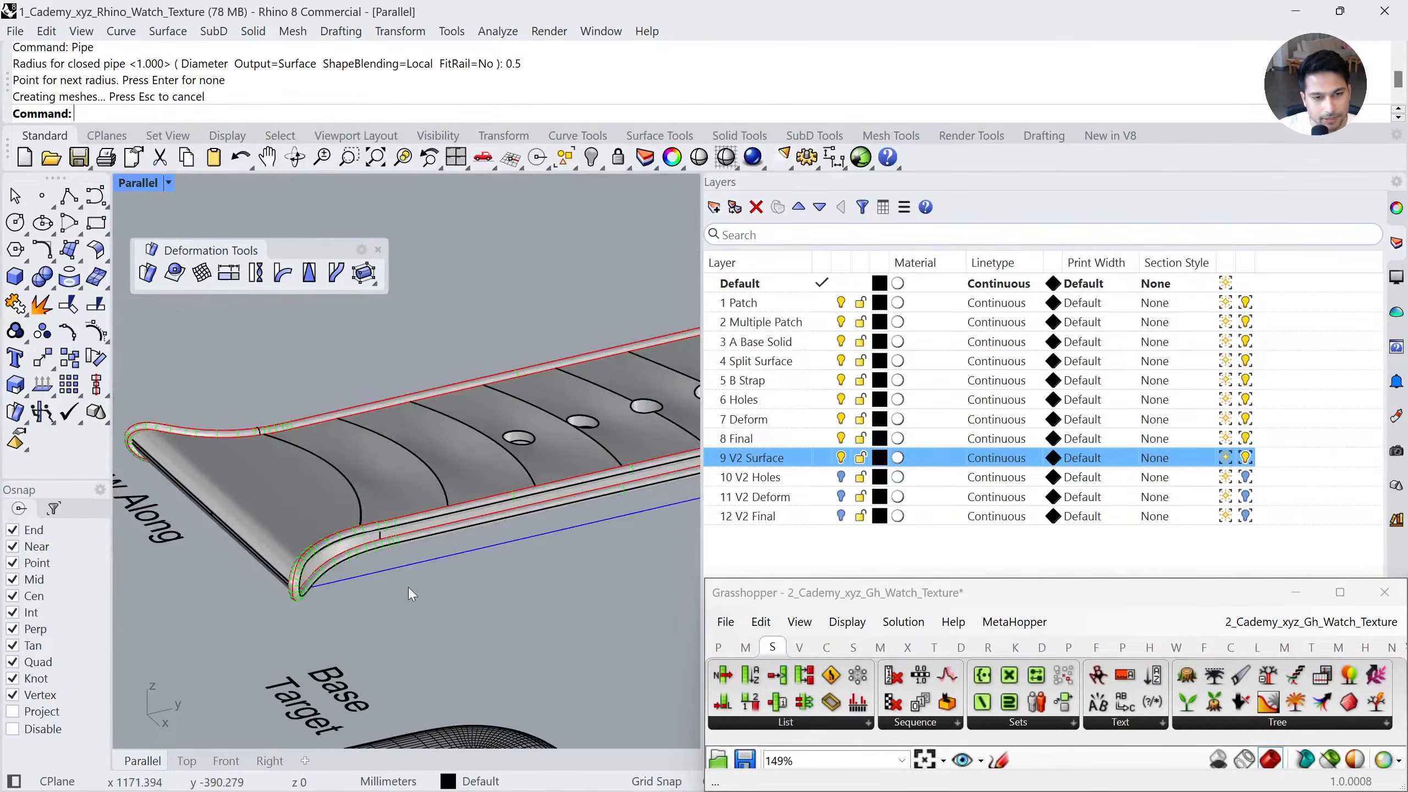
{"action": "scroll", "coordinate": [229, 546], "scroll_direction": "up", "scroll_amount": 5}
{"action": "right_click_drag", "start_coordinate": [370, 583], "coordinate": [382, 532]}
{"action": "left_click", "coordinate": [96, 306]}
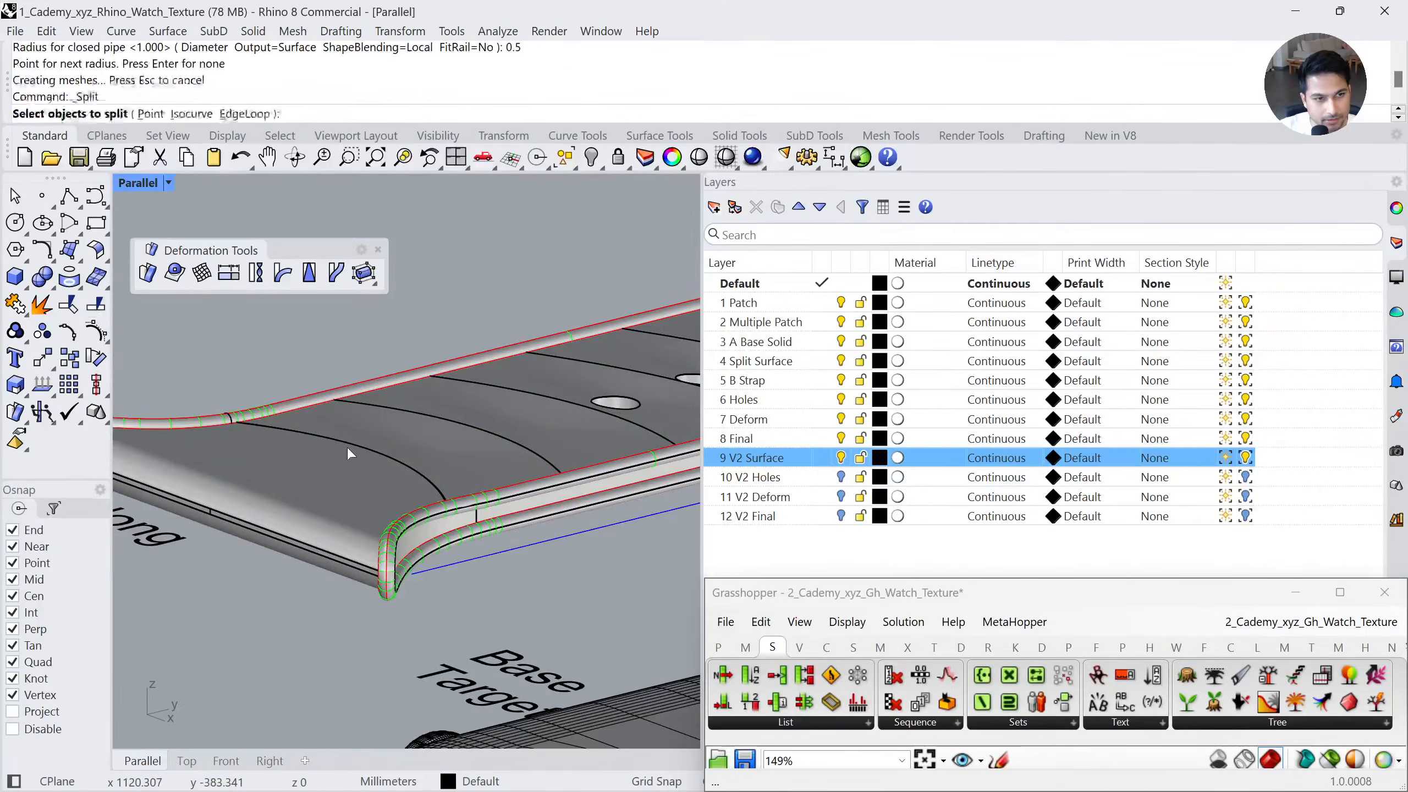
{"action": "left_click", "coordinate": [343, 447]}
{"action": "key", "text": "Return"}
{"action": "left_click", "coordinate": [462, 505]}
{"action": "key", "text": "Return"}
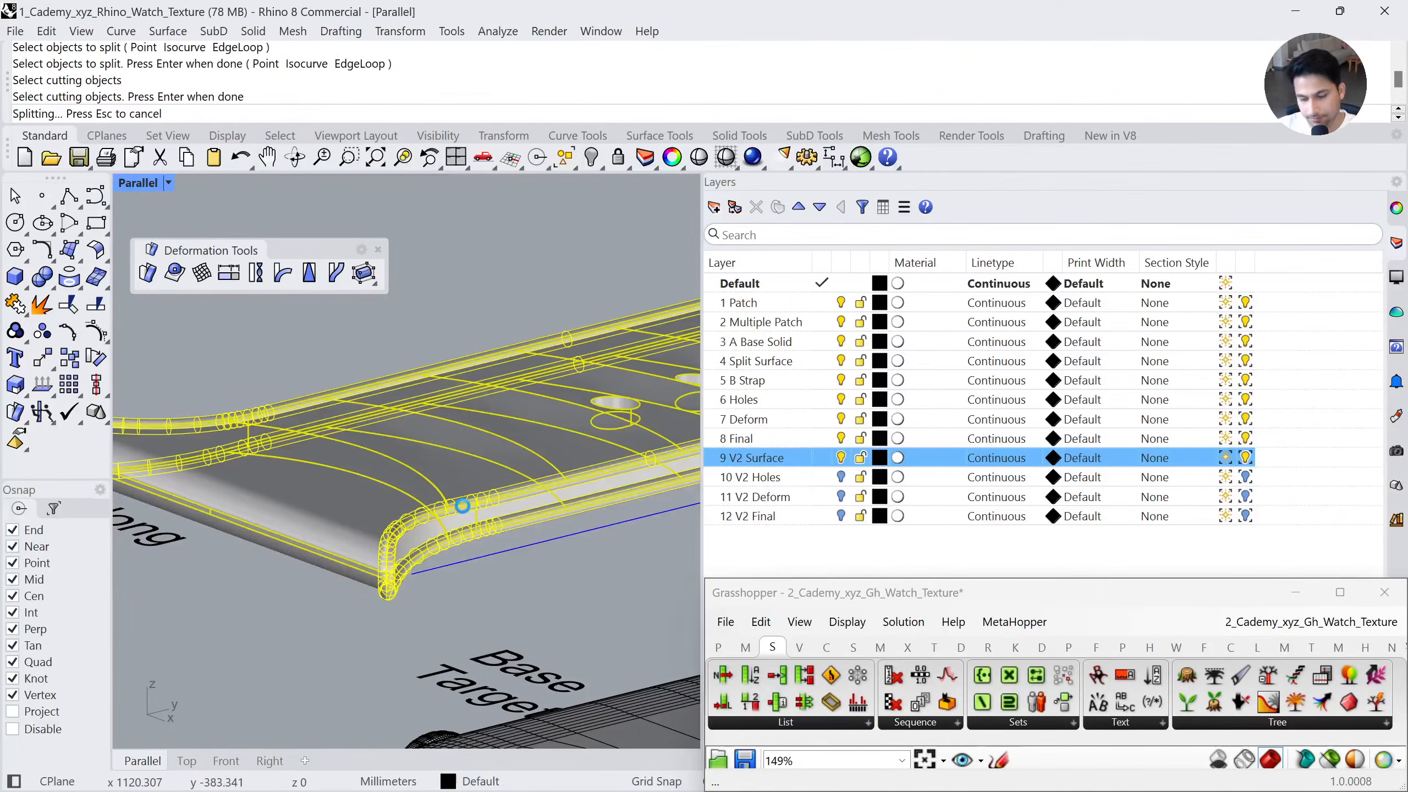
Delete the pipe and the trimmed-off edge strips, leaving an open gap around the strap's side face
{"action": "left_click", "coordinate": [465, 504]}
{"action": "key", "text": "Delete"}
{"action": "left_click", "coordinate": [460, 507]}
{"action": "left_click", "coordinate": [504, 548]}
{"action": "key", "text": "Delete"}
{"action": "left_click", "coordinate": [459, 506]}
{"action": "key", "text": "Delete"}
Start BlendSrf with chained edges and Position chain continuity, and pick the strap body's outer edge around the gap as the first edge
{"action": "scroll", "coordinate": [459, 506], "scroll_direction": "down", "scroll_amount": 6}
{"action": "right_click_drag", "start_coordinate": [456, 508], "coordinate": [337, 533]}
{"action": "scroll", "coordinate": [365, 539], "scroll_direction": "up", "scroll_amount": 3}
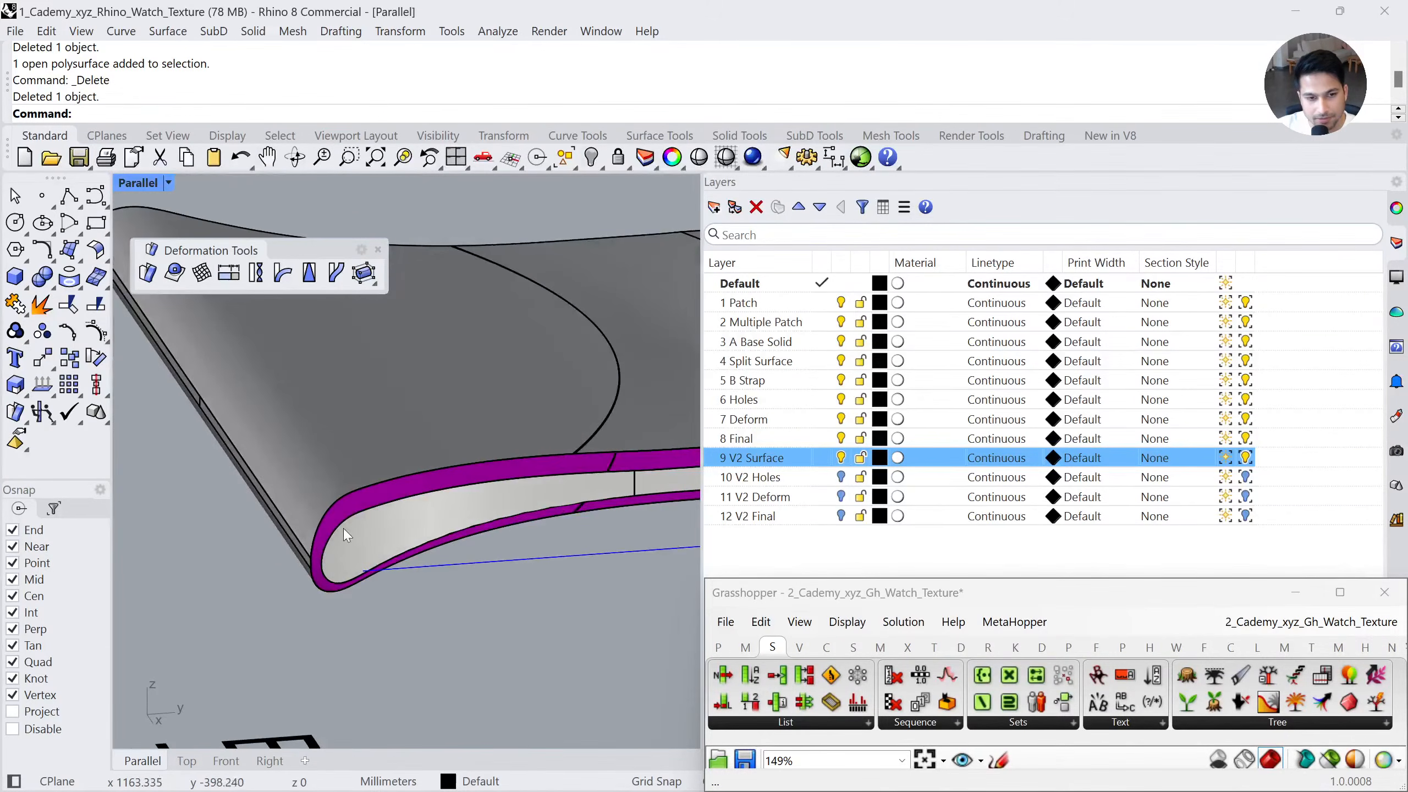
{"action": "type", "text": "blendsrf"}
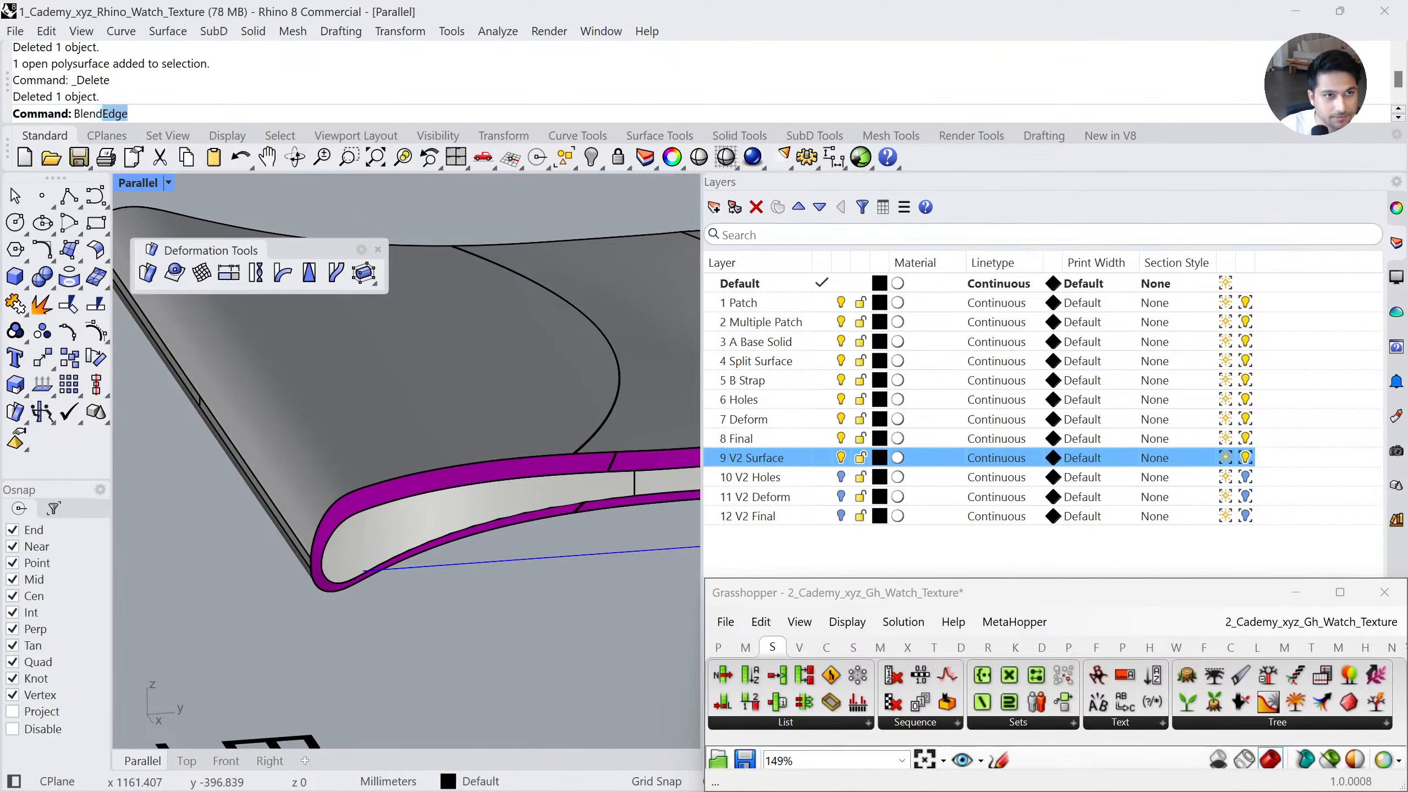
{"action": "key", "text": "Return"}
{"action": "left_click", "coordinate": [133, 113]}
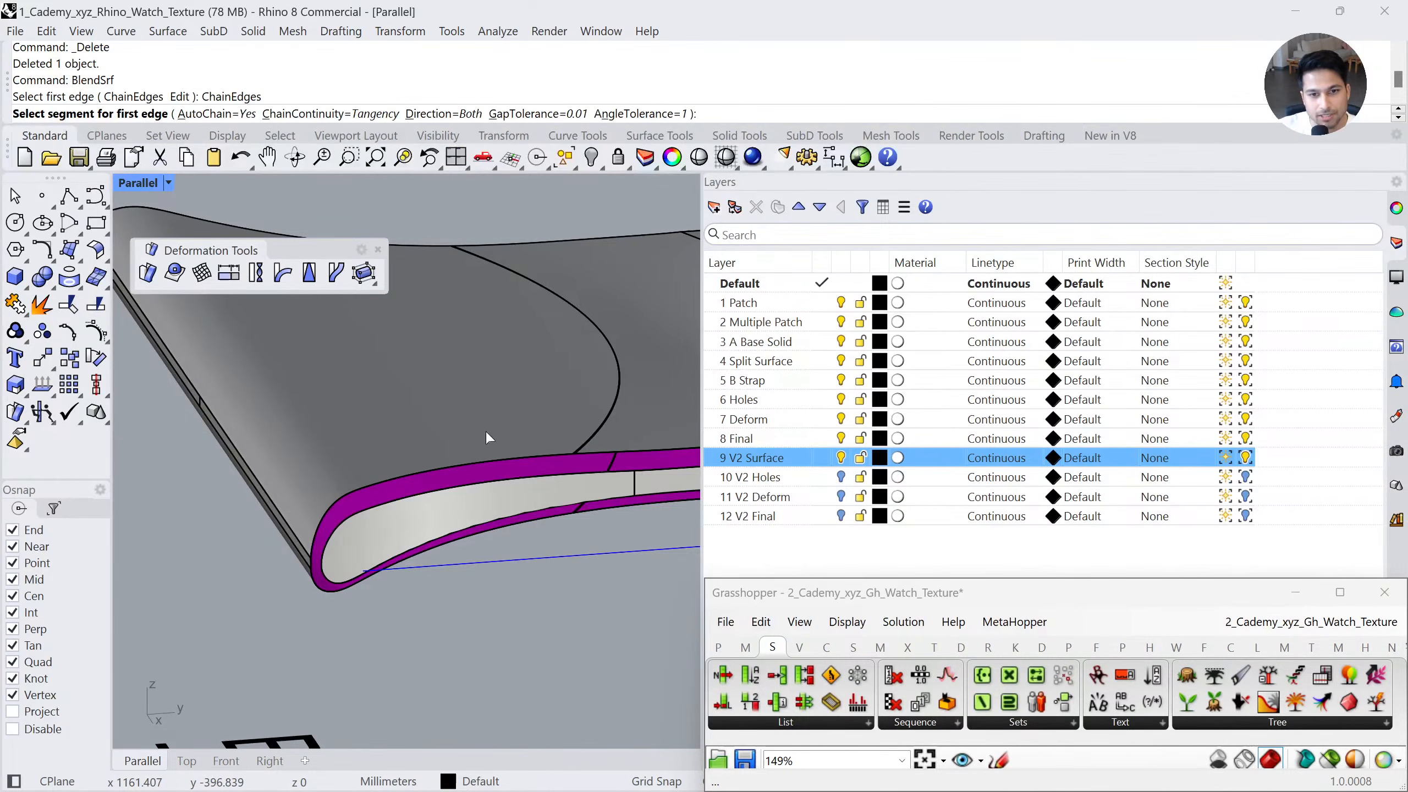
{"action": "left_click", "coordinate": [500, 461]}
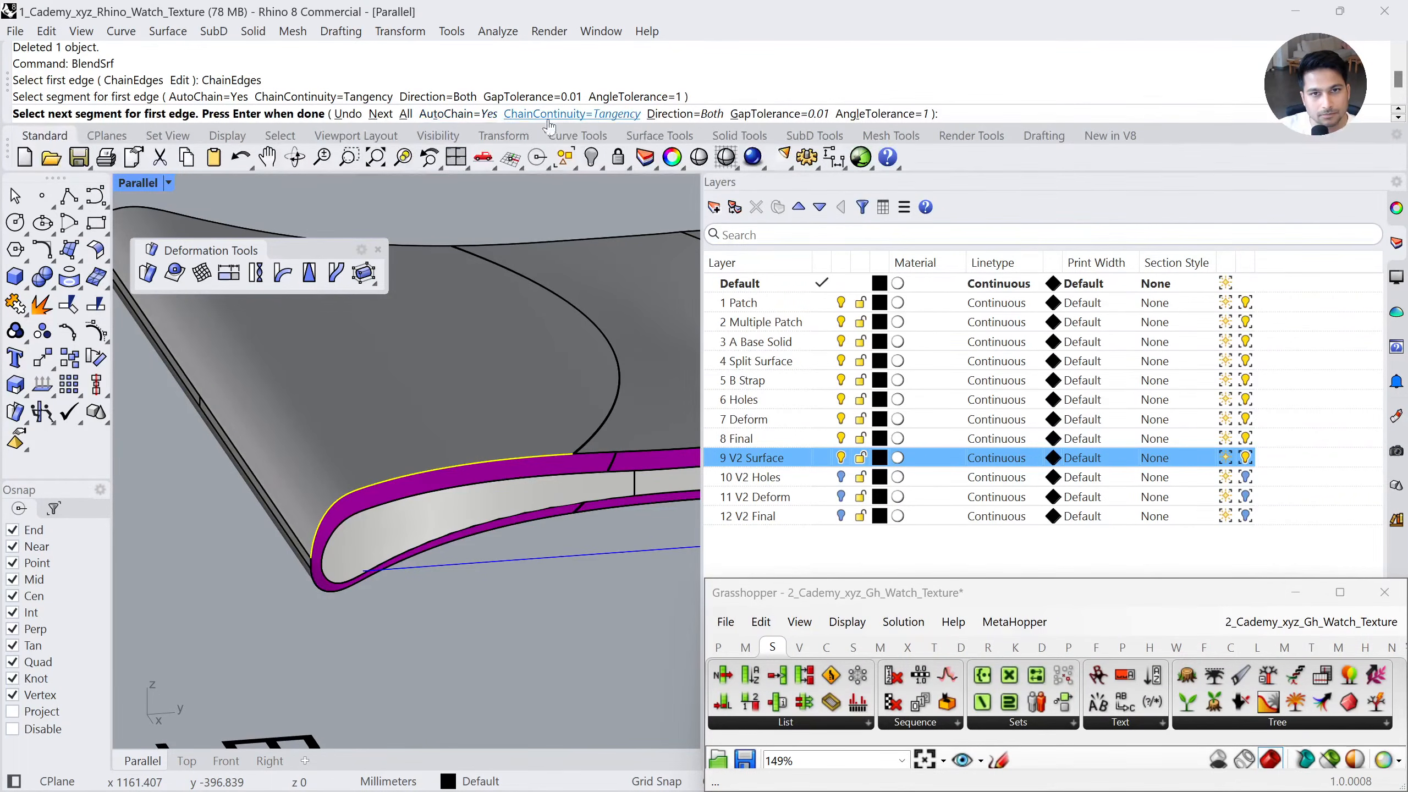
{"action": "left_click", "coordinate": [621, 114]}
{"action": "left_click", "coordinate": [202, 114]}
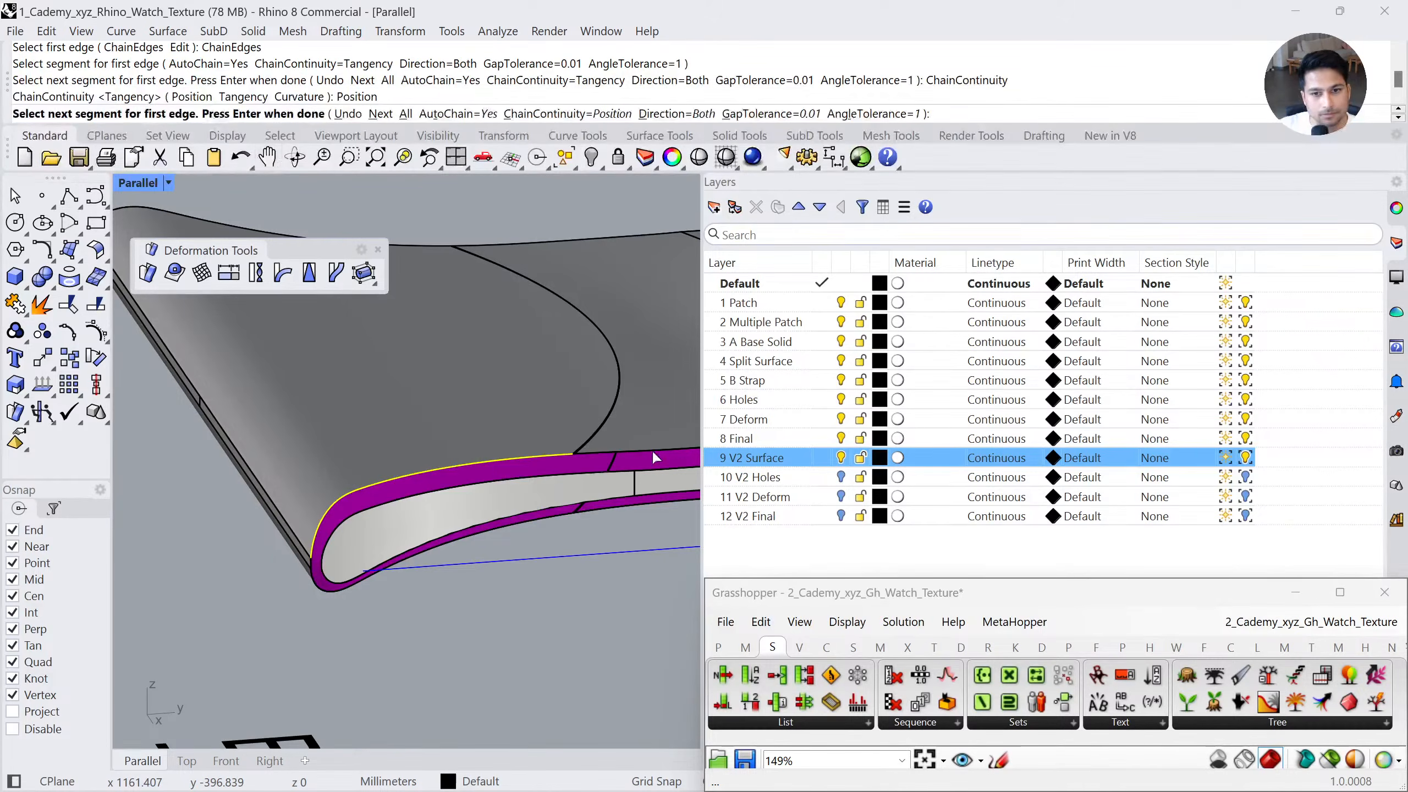
{"action": "left_click", "coordinate": [615, 452]}
{"action": "scroll", "coordinate": [609, 453], "scroll_direction": "up", "scroll_amount": 10}
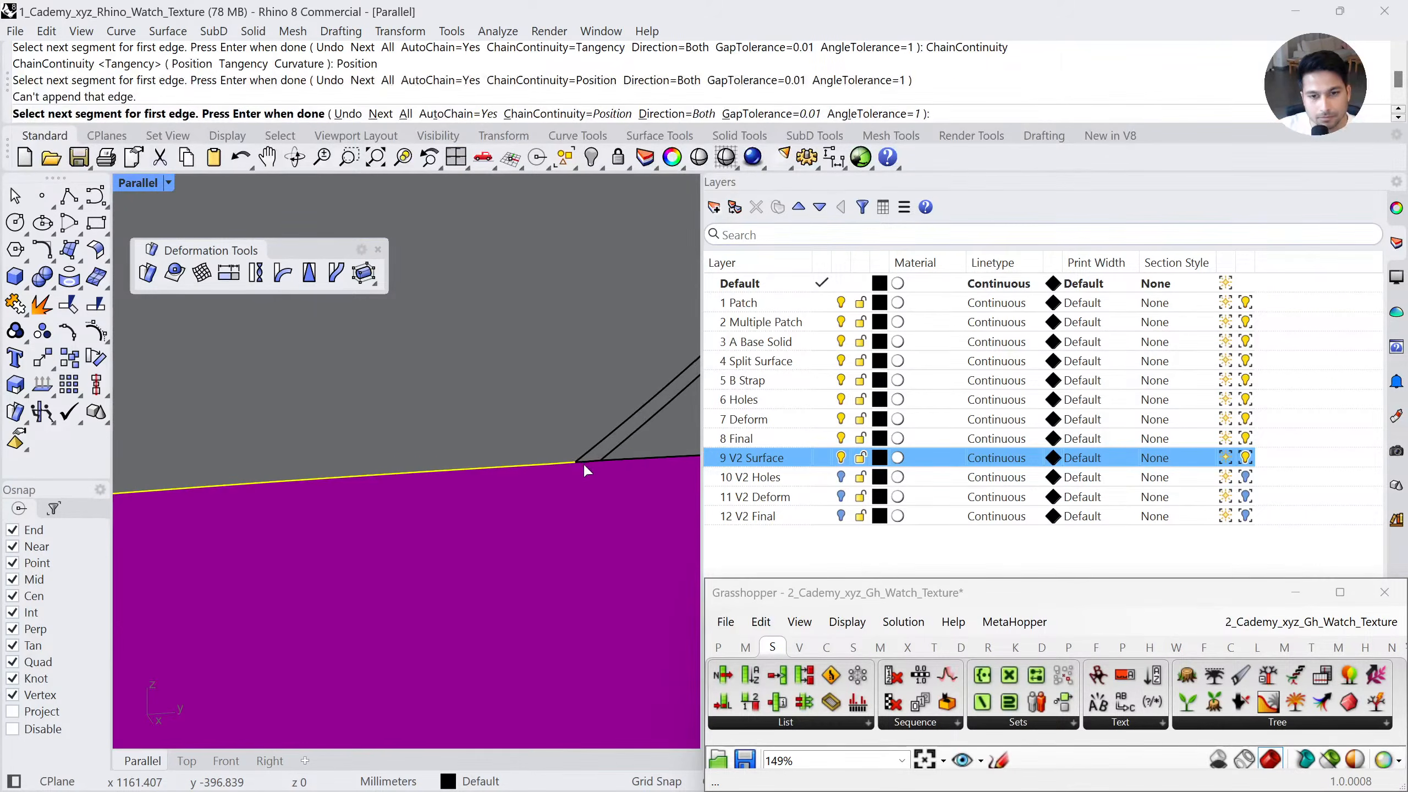
{"action": "key", "text": "Return"}
Pick the side face's border as the second blend edge and accept the seam points
{"action": "scroll", "coordinate": [417, 502], "scroll_direction": "down", "scroll_amount": 10}
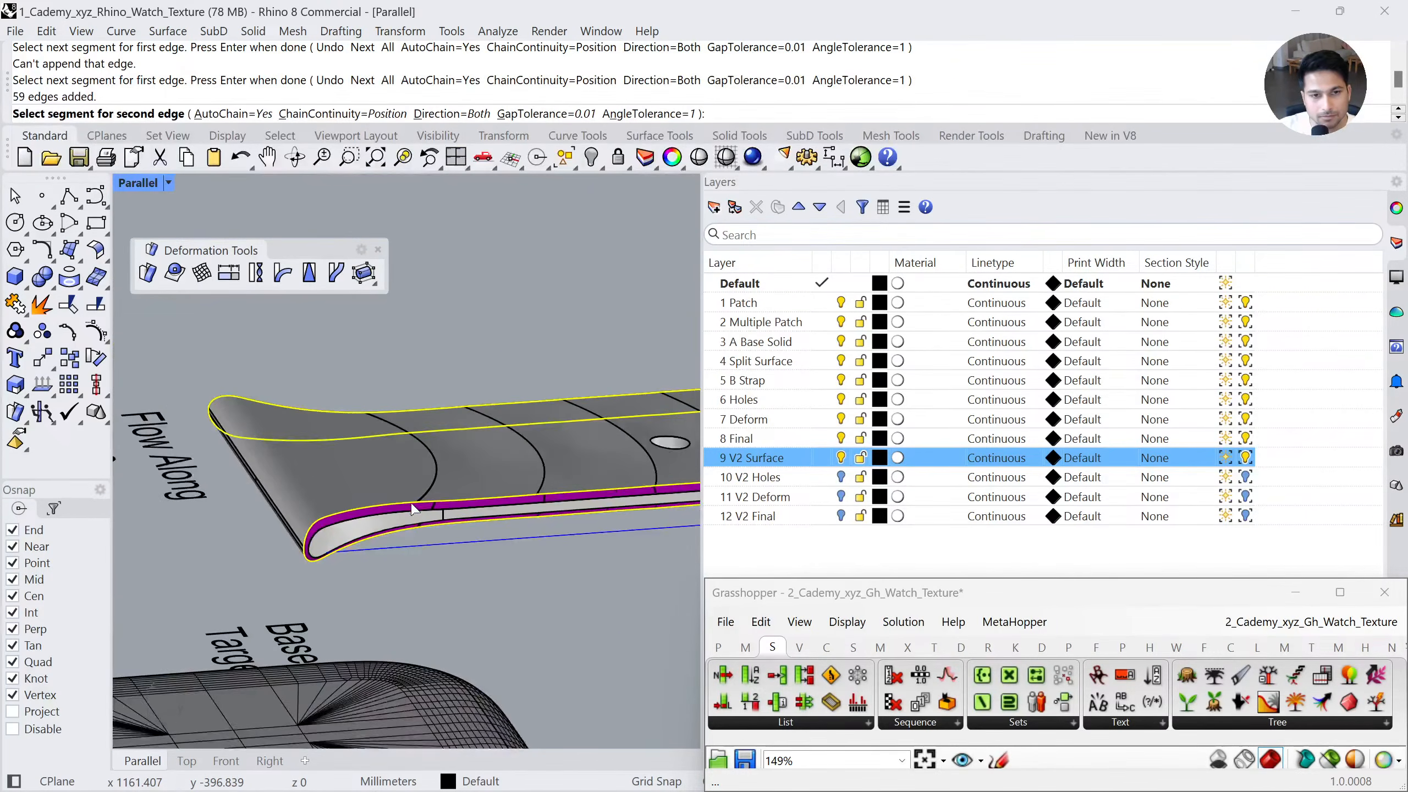
{"action": "right_click_drag", "start_coordinate": [418, 541], "coordinate": [446, 543]}
{"action": "scroll", "coordinate": [421, 527], "scroll_direction": "up", "scroll_amount": 5}
{"action": "left_click", "coordinate": [373, 496]}
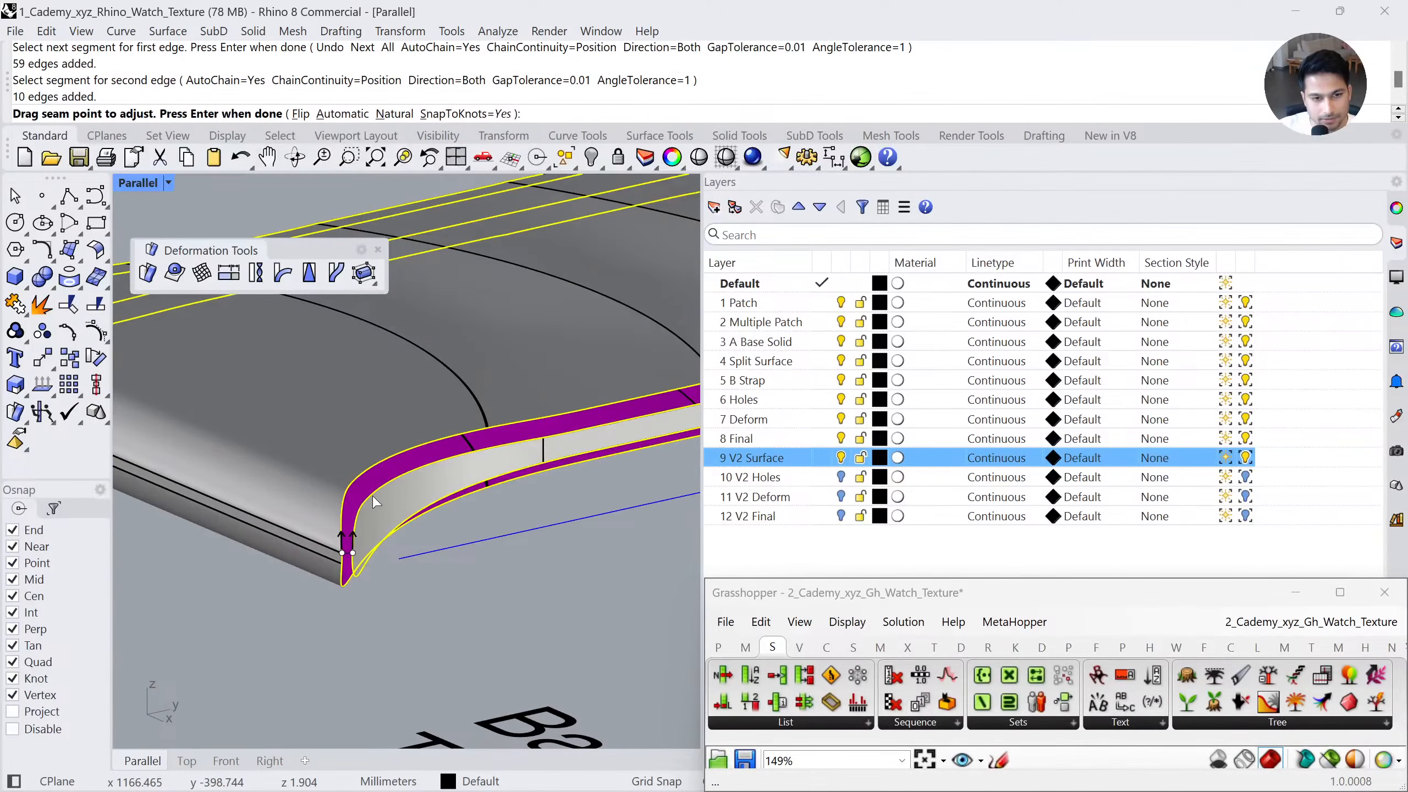
{"action": "key", "text": "Return"}
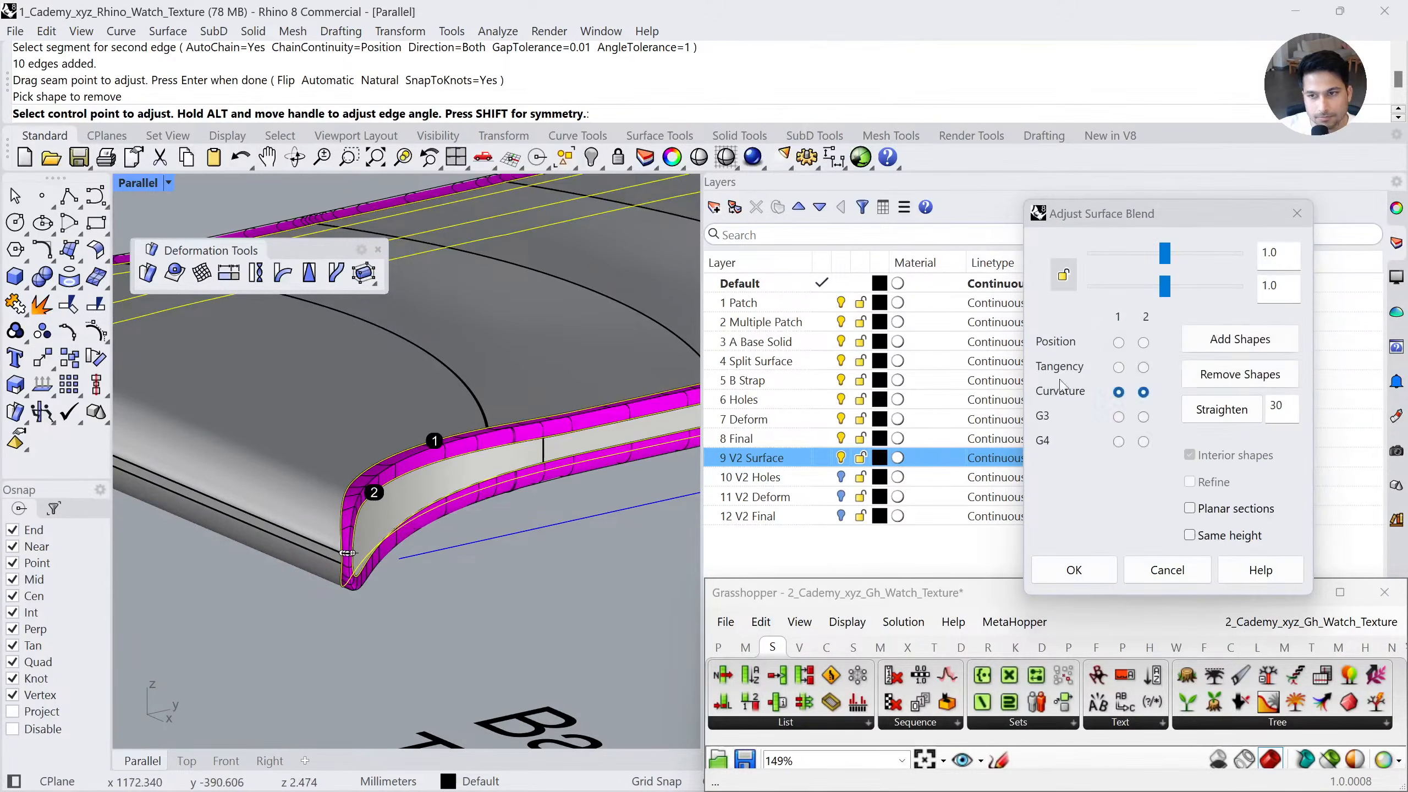
Set the surface blend's continuity to Tangency on both edges
{"action": "left_click", "coordinate": [1144, 343]}
{"action": "left_click", "coordinate": [1143, 368]}
{"action": "left_click", "coordinate": [1120, 370]}
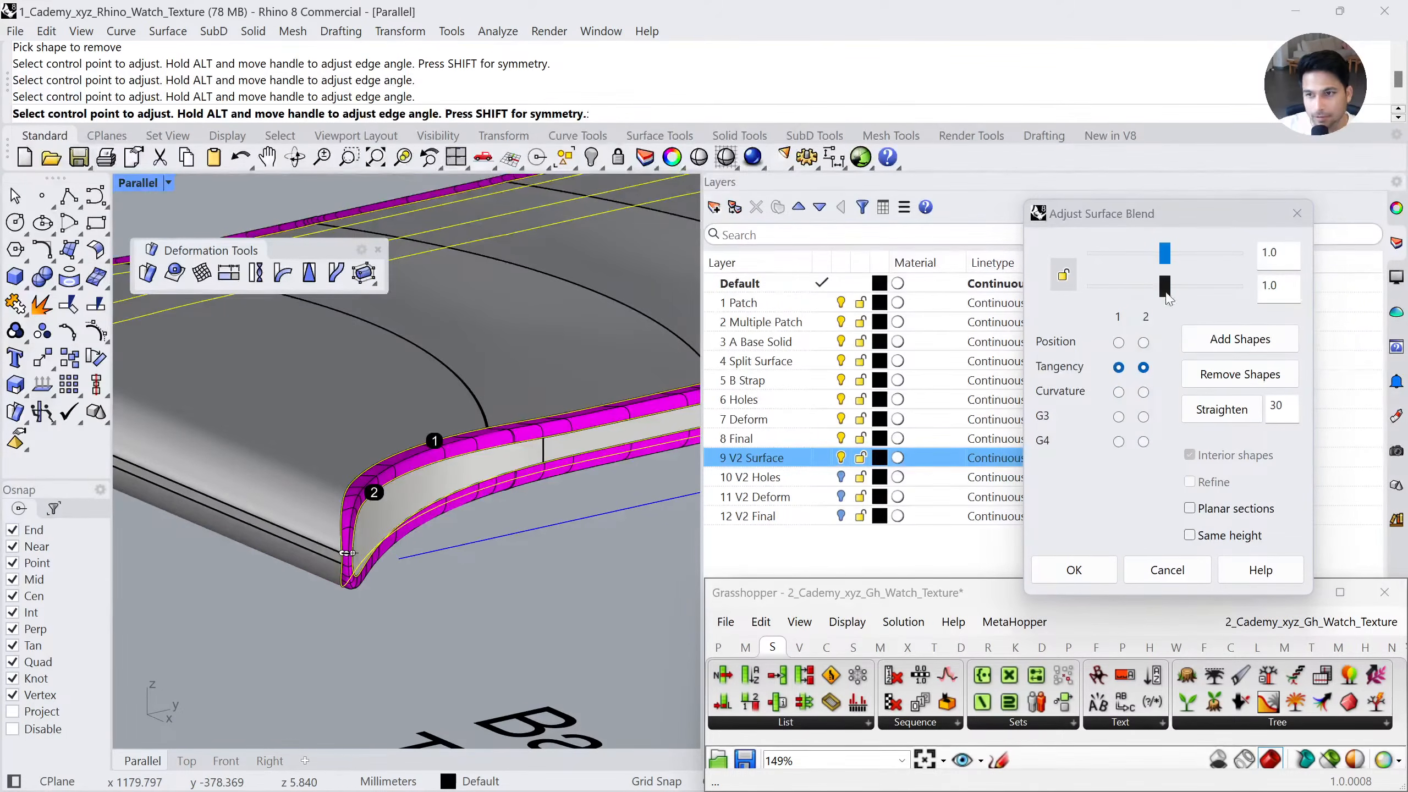
Add blend shapes across the upper and lower gaps at the side face's vertical seam near the flared end
{"action": "right_click_drag", "start_coordinate": [547, 442], "coordinate": [416, 456]}
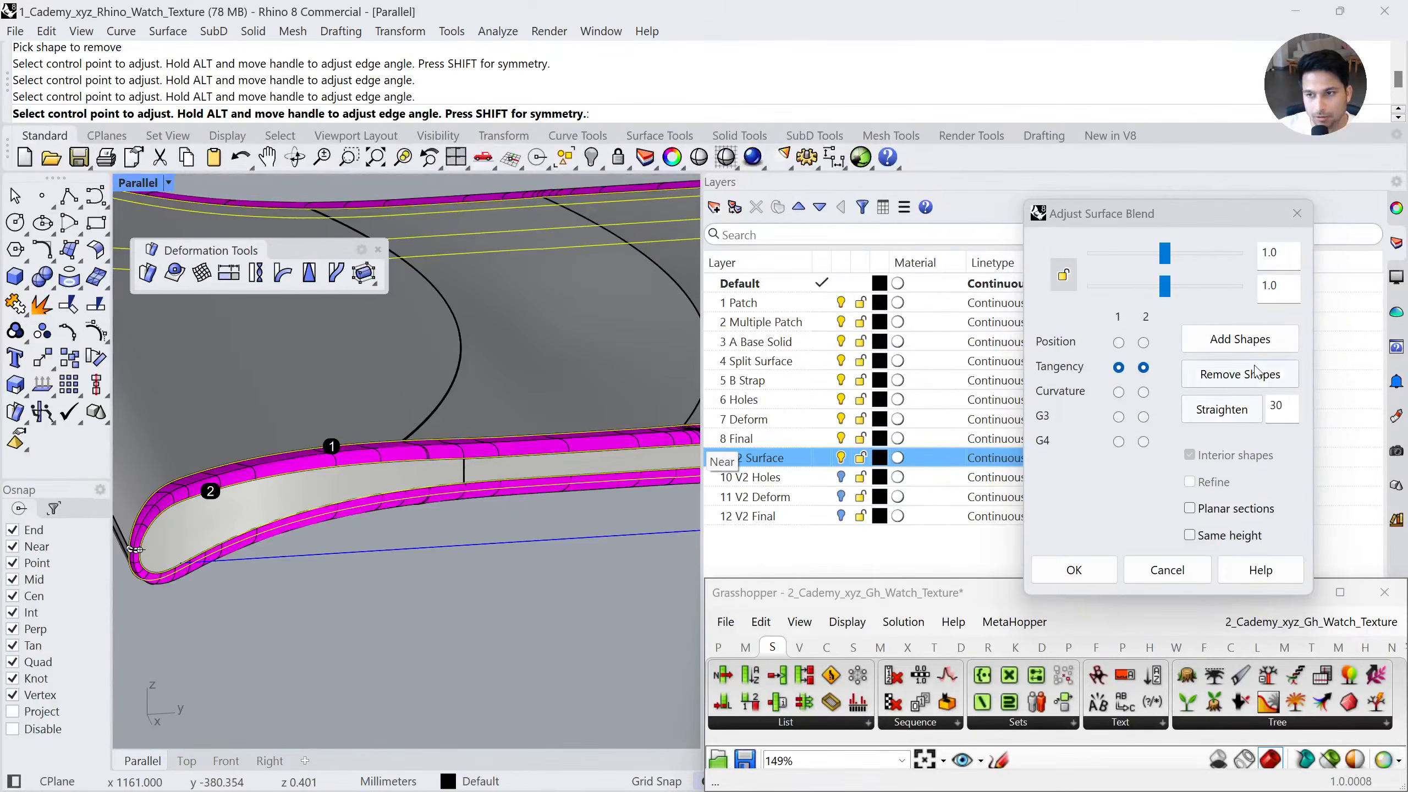
{"action": "left_click", "coordinate": [1243, 338]}
{"action": "left_click", "coordinate": [461, 439]}
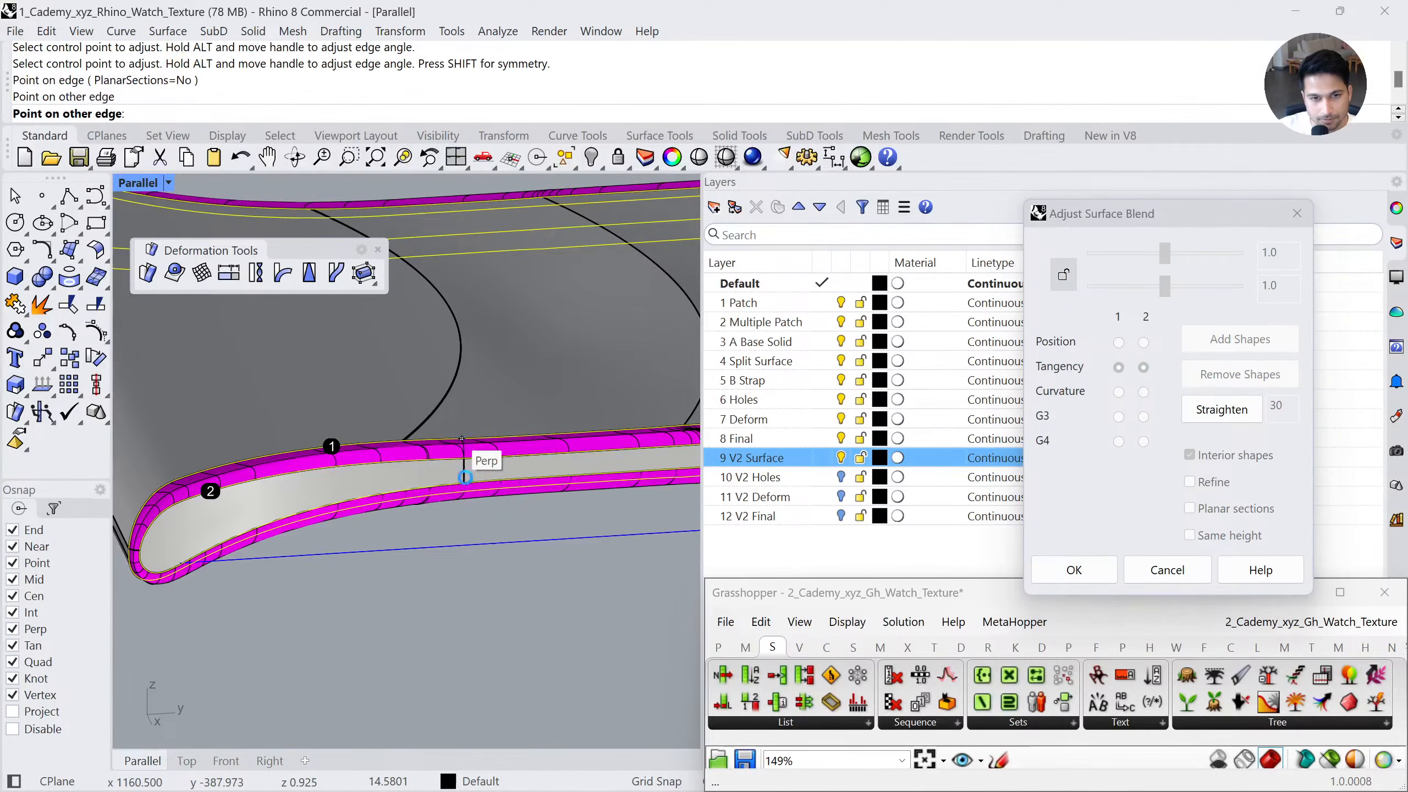
{"action": "left_click", "coordinate": [461, 492]}
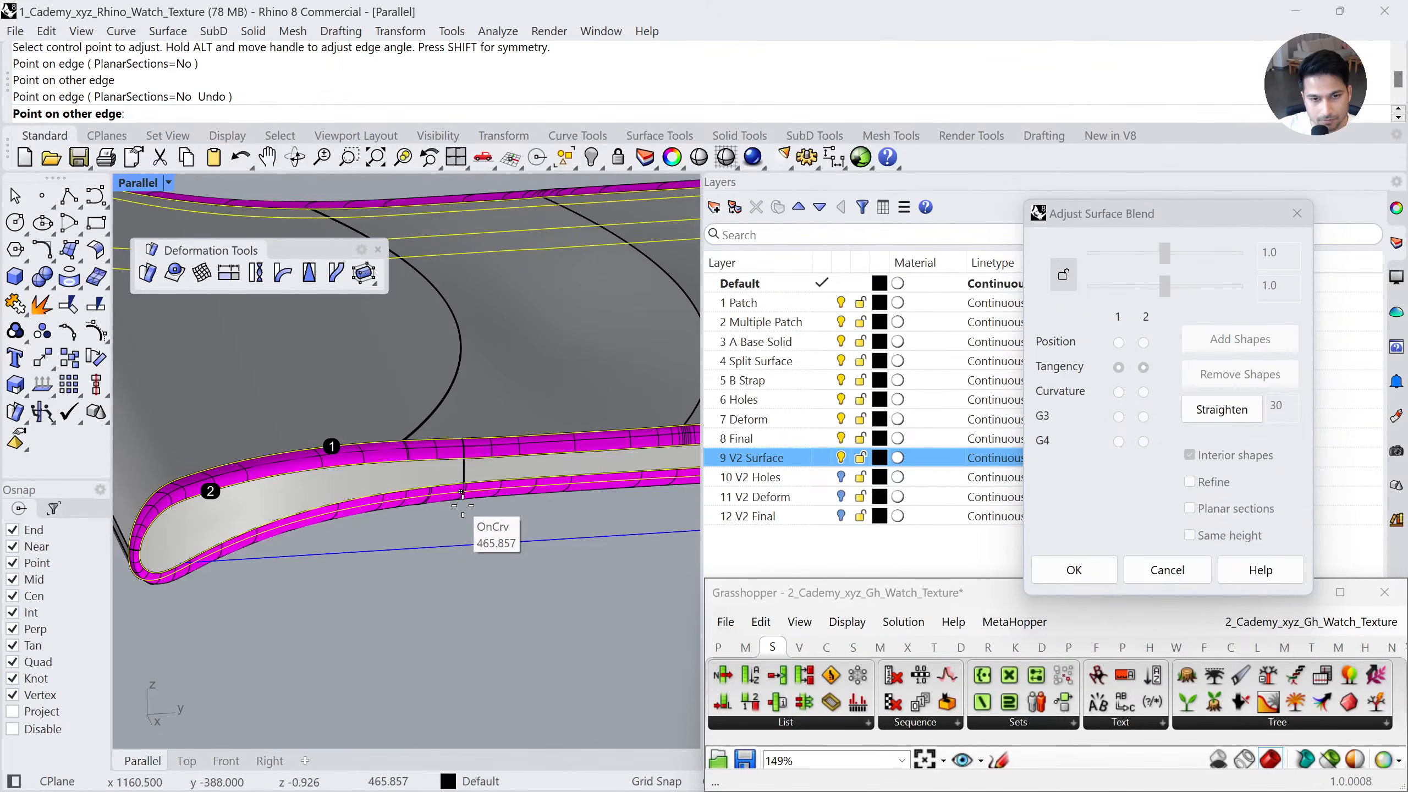
{"action": "right_click_drag", "start_coordinate": [463, 497], "coordinate": [467, 413]}
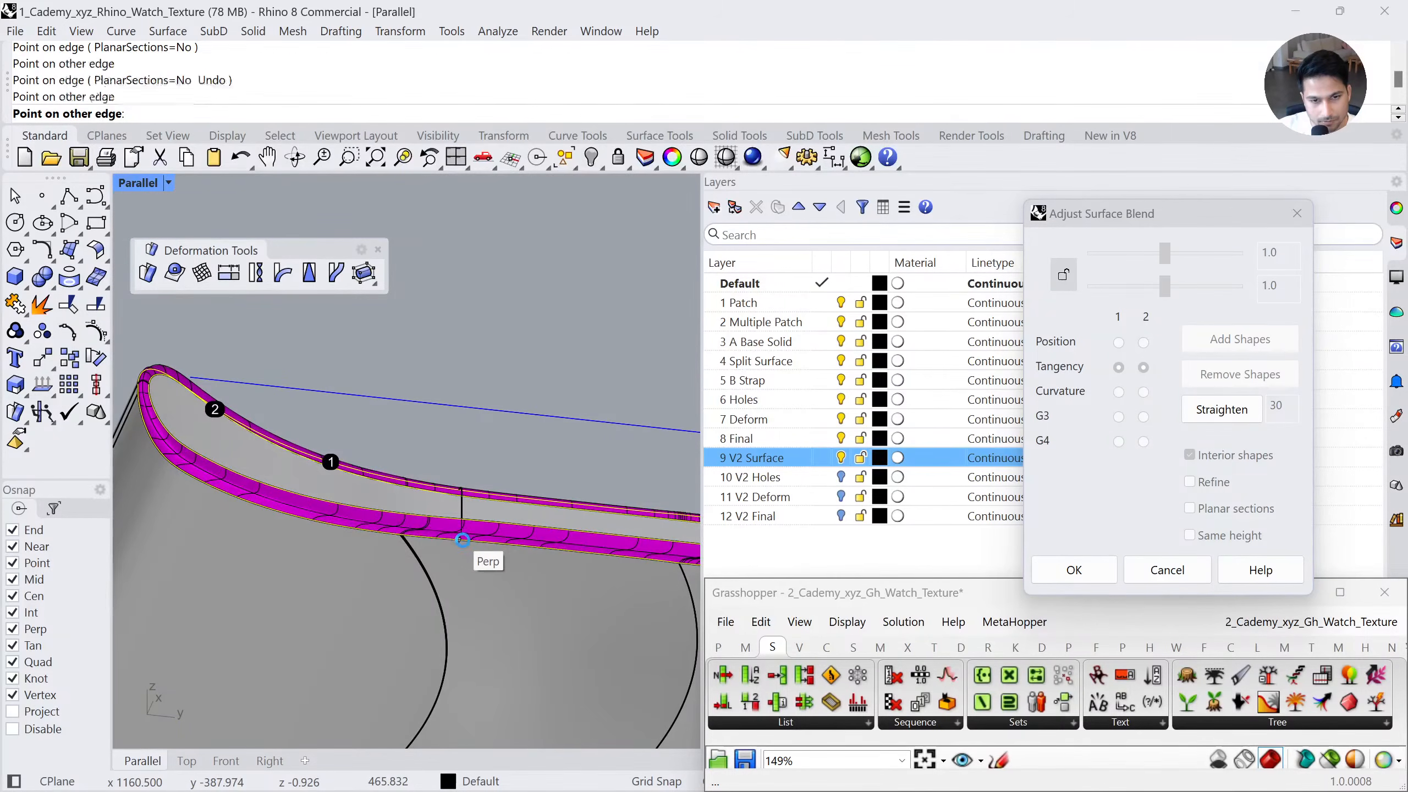
{"action": "left_click", "coordinate": [463, 538]}
{"action": "right_click_drag", "start_coordinate": [487, 497], "coordinate": [465, 585]}
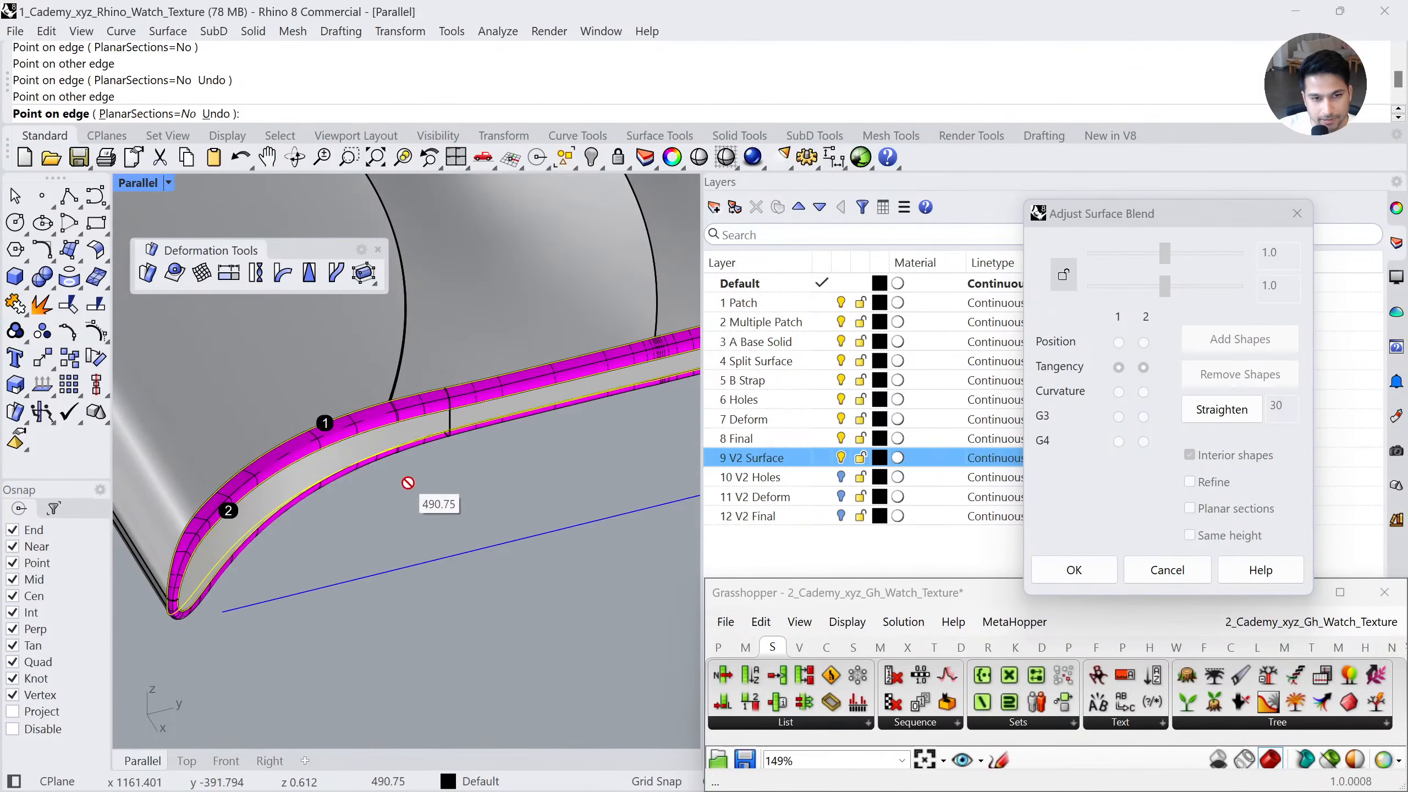
{"action": "scroll", "coordinate": [187, 638], "scroll_direction": "up", "scroll_amount": 3}
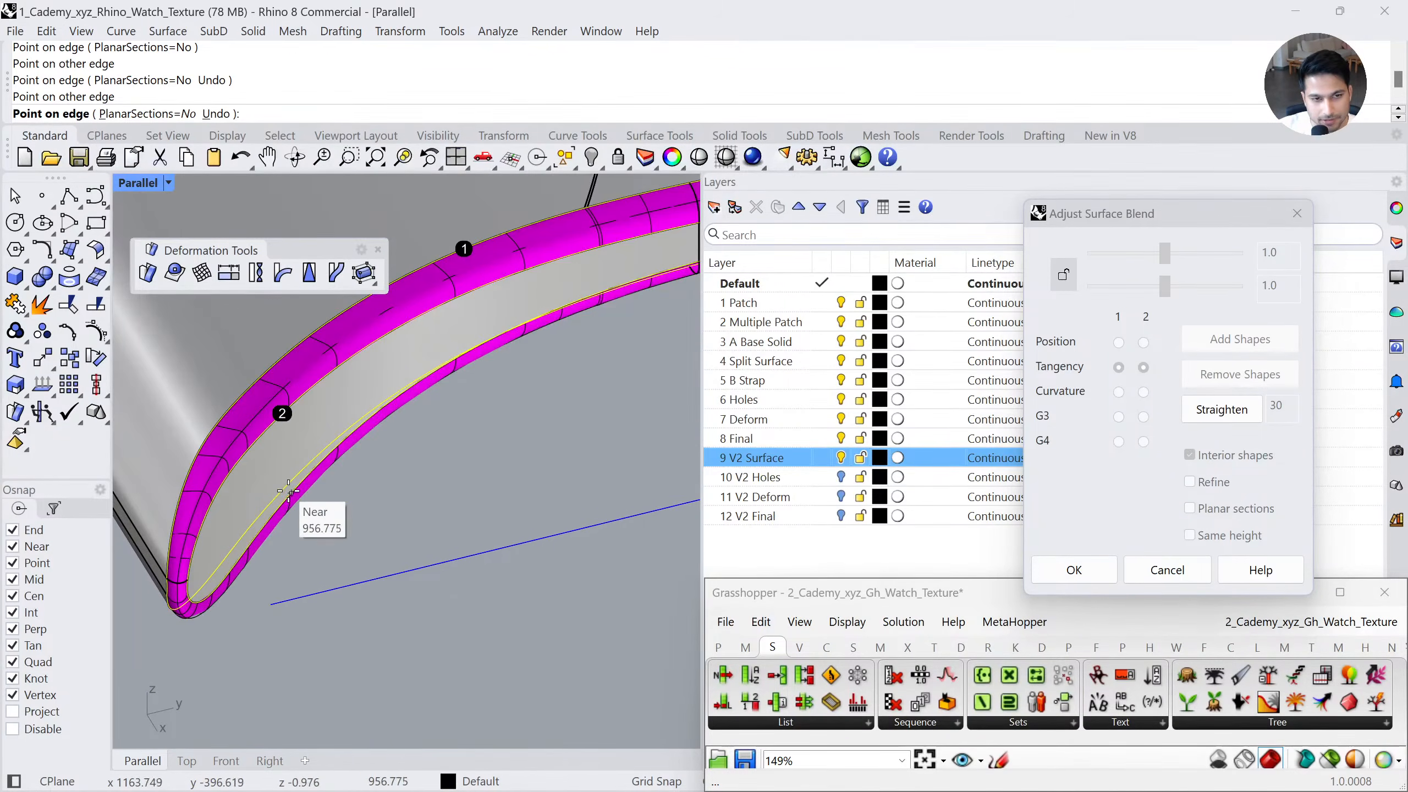
{"action": "key", "text": "Return"}
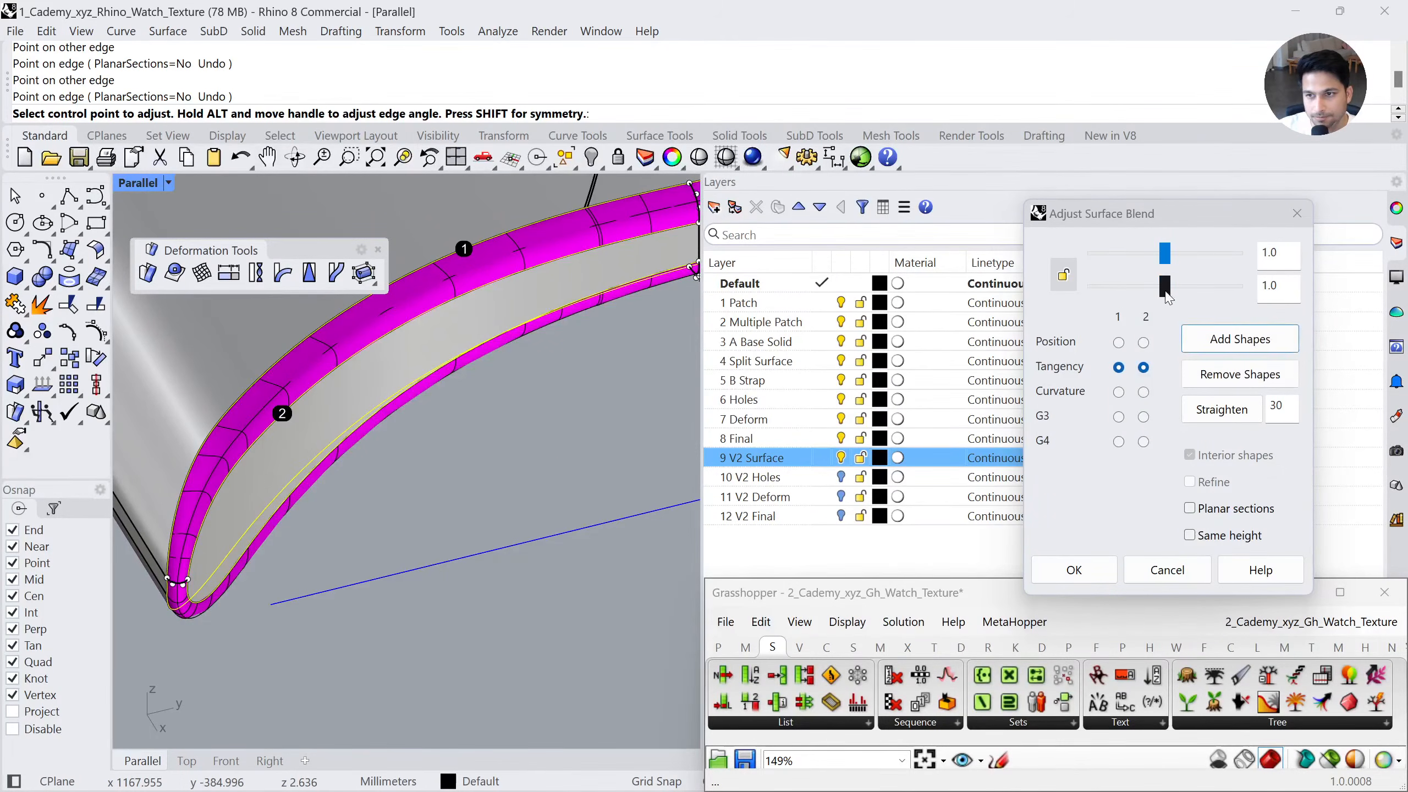
Create the blend with shape values of 0.473 and 0.5, and join it with the strap body and side face
{"action": "left_click_drag", "start_coordinate": [1136, 289], "coordinate": [1126, 255]}
{"action": "left_click", "coordinate": [1074, 569]}
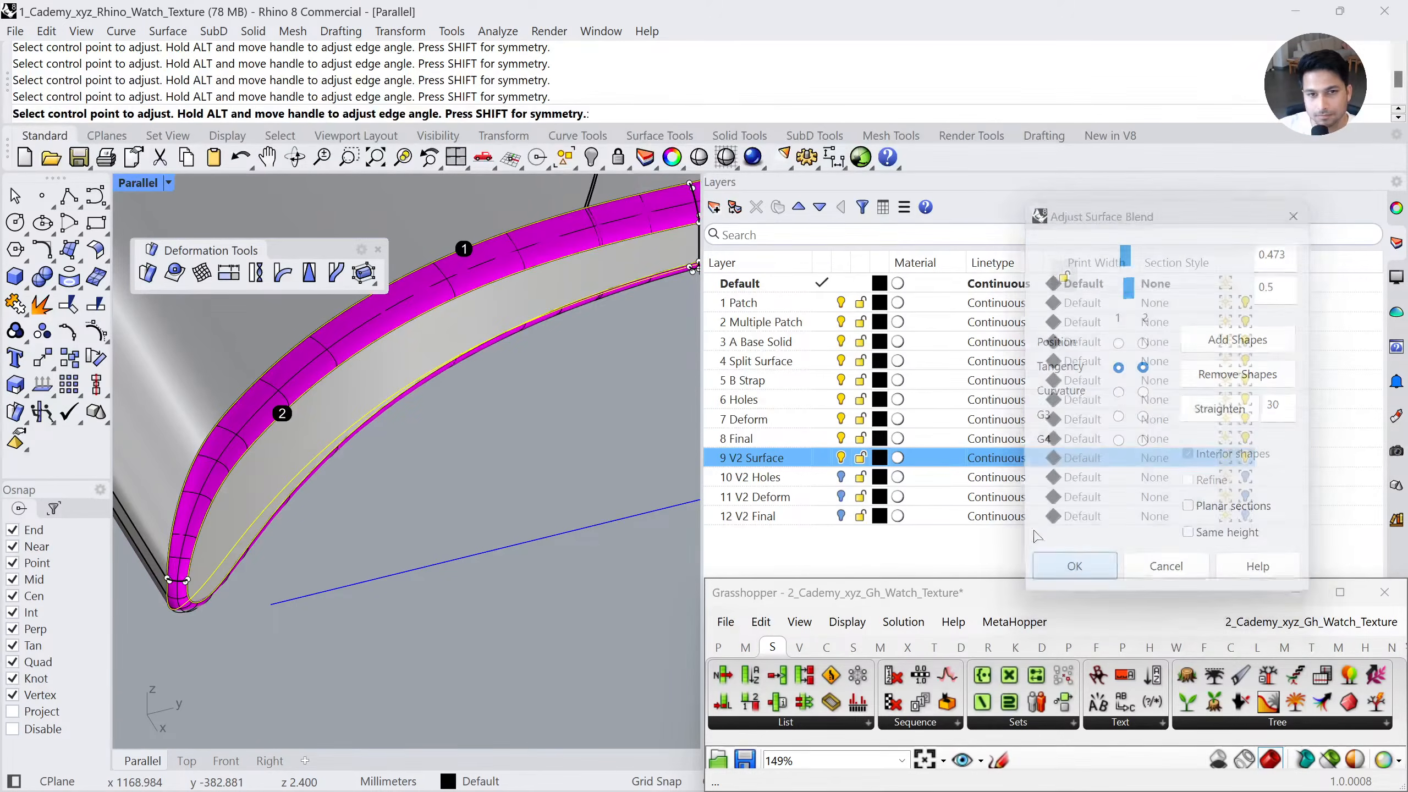
{"action": "left_click_drag", "start_coordinate": [479, 421], "coordinate": [343, 298]}
{"action": "key", "text": "ctrl+j"}
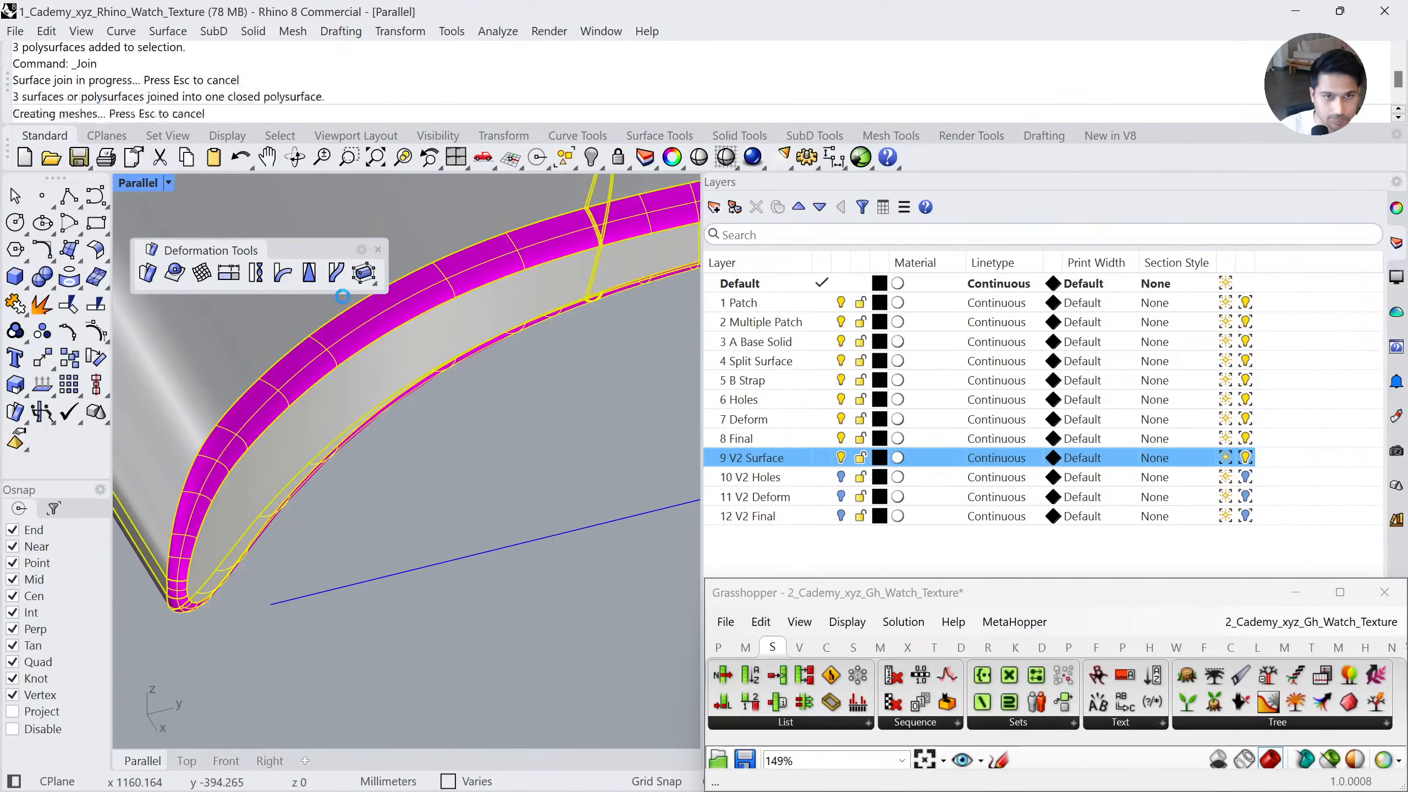
Inspect the rounded, joined strap with an environment map reflection (EMap)
{"action": "type", "text": "EMap"}
{"action": "key", "text": "Return"}
{"action": "right_click_drag", "start_coordinate": [311, 408], "coordinate": [119, 378]}
{"action": "left_click", "coordinate": [1000, 315]}
Undo the strap's edge-rounding operations back through the split and the pipe
{"action": "key", "text": "ctrl+z"}
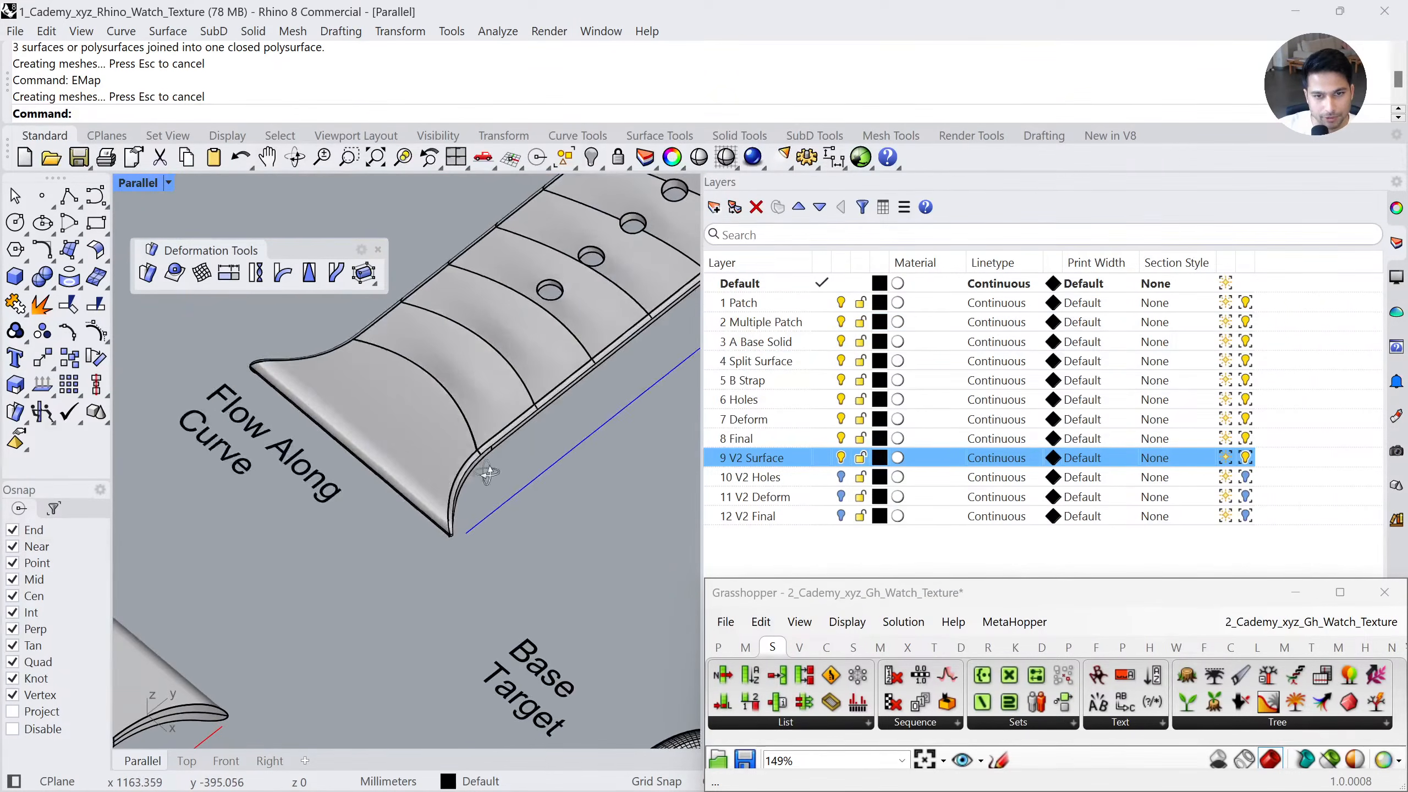
{"action": "key", "text": "ctrl+z"}
{"action": "scroll", "coordinate": [466, 517], "scroll_direction": "down", "scroll_amount": 5}
{"action": "key", "text": "ctrl+z"}
{"action": "scroll", "coordinate": [460, 546], "scroll_direction": "down", "scroll_amount": 3}
{"action": "key", "text": "ctrl+z"}
{"action": "key", "text": "ctrl+z"}
{"action": "scroll", "coordinate": [508, 508], "scroll_direction": "down", "scroll_amount": 3}
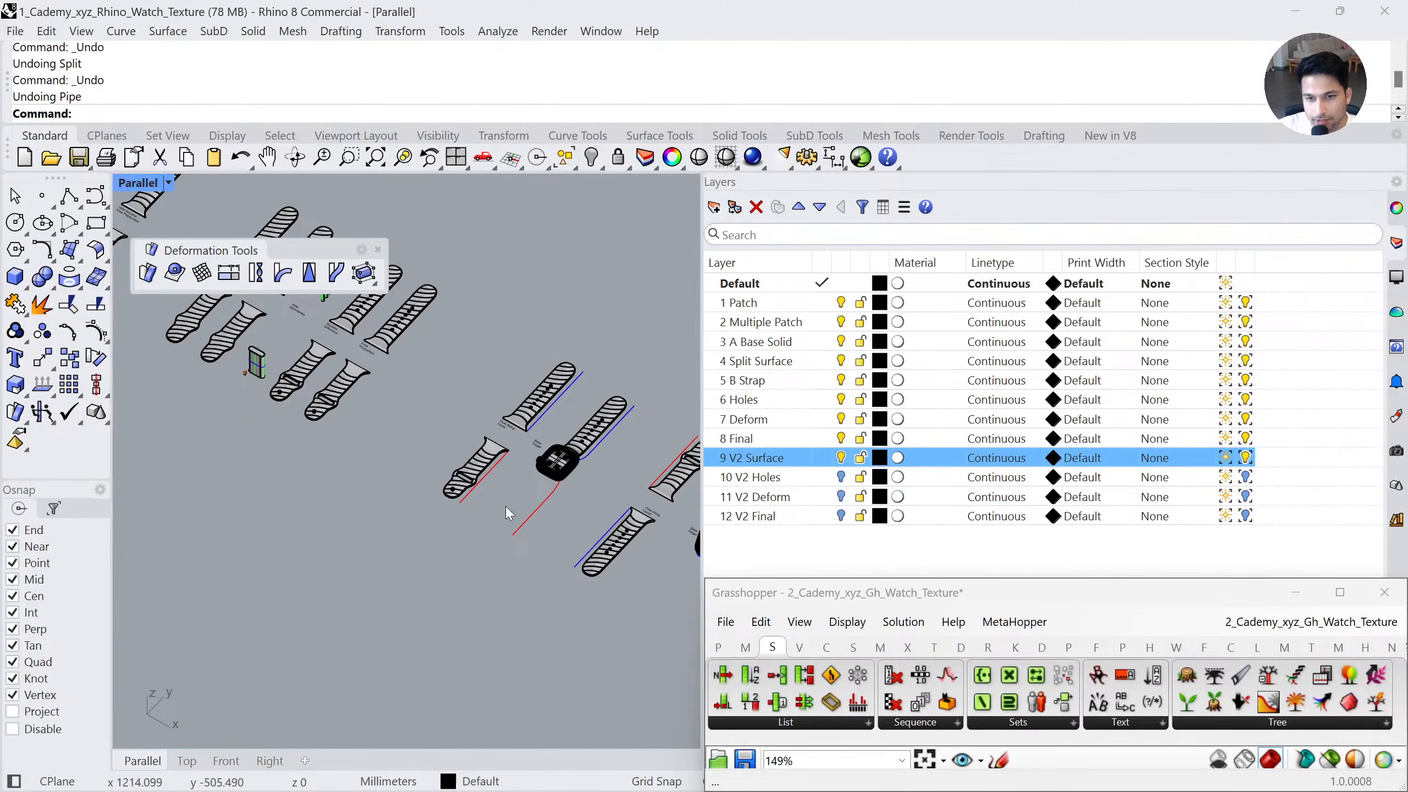
Examine the row of V2 perforated straps from above
{"action": "scroll", "coordinate": [526, 524], "scroll_direction": "down", "scroll_amount": 3}
{"action": "right_click_drag", "start_coordinate": [348, 500], "coordinate": [495, 448]}
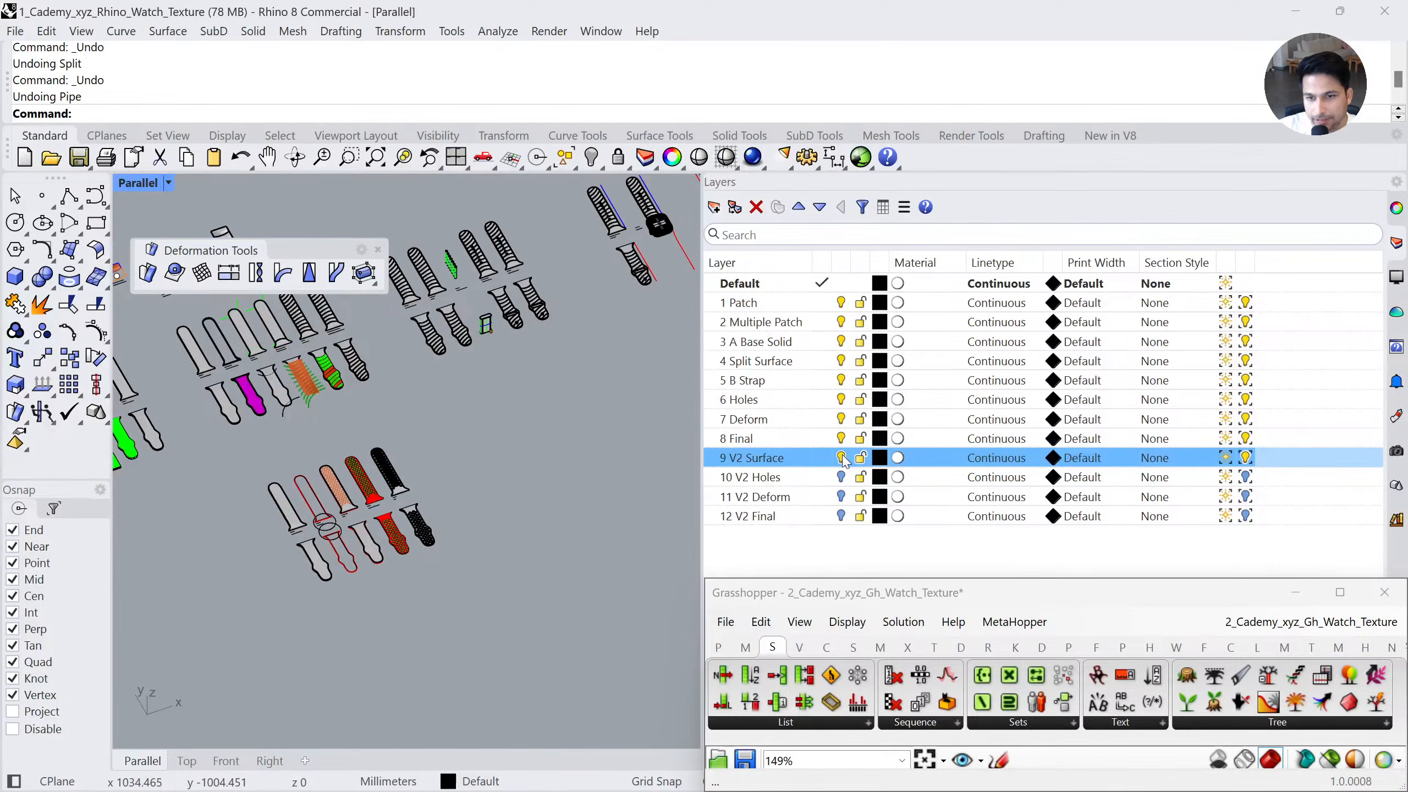
{"action": "scroll", "coordinate": [342, 530], "scroll_direction": "up", "scroll_amount": 5}
{"action": "right_click_drag", "start_coordinate": [396, 509], "coordinate": [435, 491], "text": "shift"}
{"action": "mouse_move", "coordinate": [450, 491]}
{"action": "right_mouse_down"}
{"action": "mouse_move", "coordinate": [425, 513]}
{"action": "mouse_move", "coordinate": [430, 494]}
{"action": "right_mouse_up"}
{"action": "right_click_drag", "start_coordinate": [323, 498], "coordinate": [310, 524]}
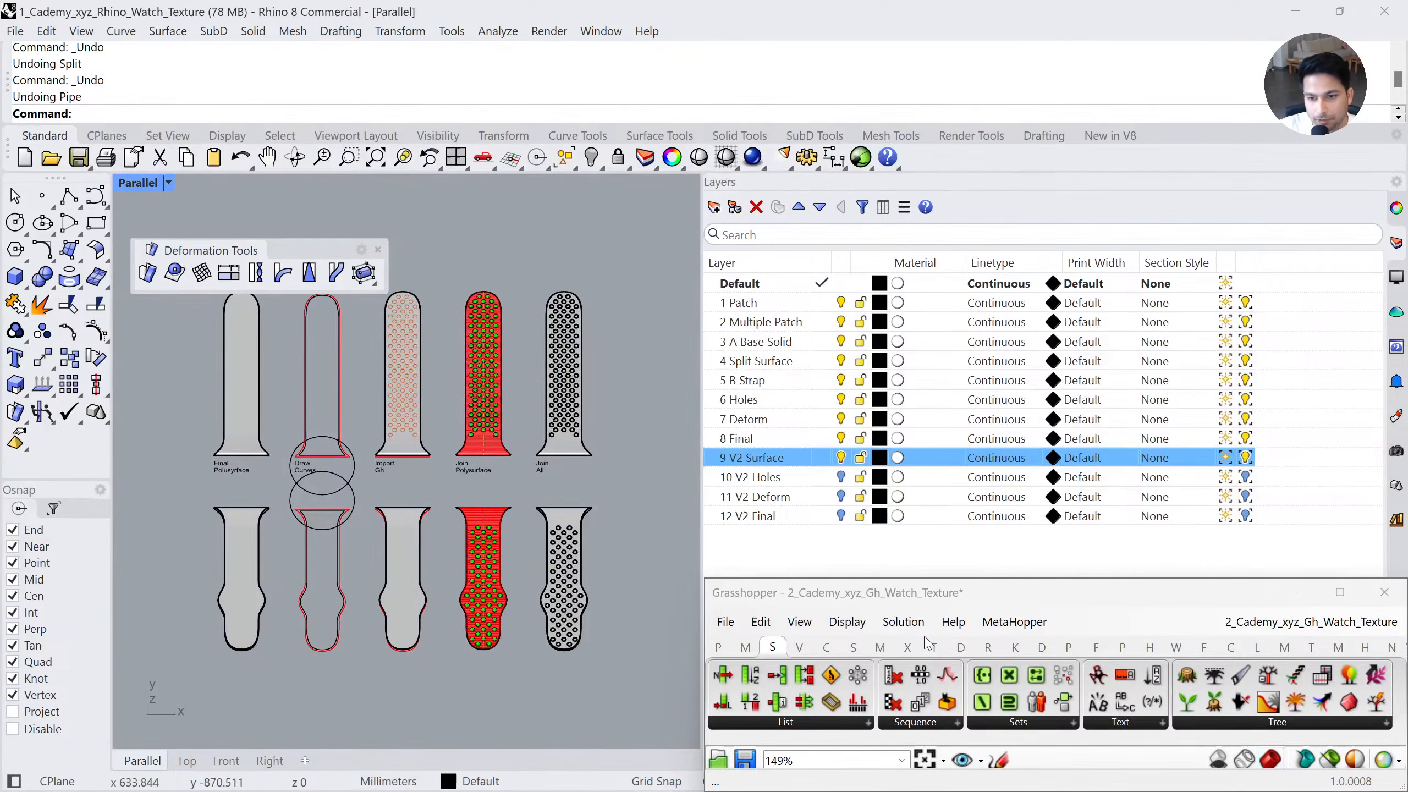
Enlarge the Grasshopper window around the hole-pattern definition's inputs and limit previews to selected components
{"action": "left_click_drag", "start_coordinate": [899, 577], "coordinate": [899, 1]}
{"action": "scroll", "coordinate": [914, 334], "scroll_direction": "down", "scroll_amount": 5}
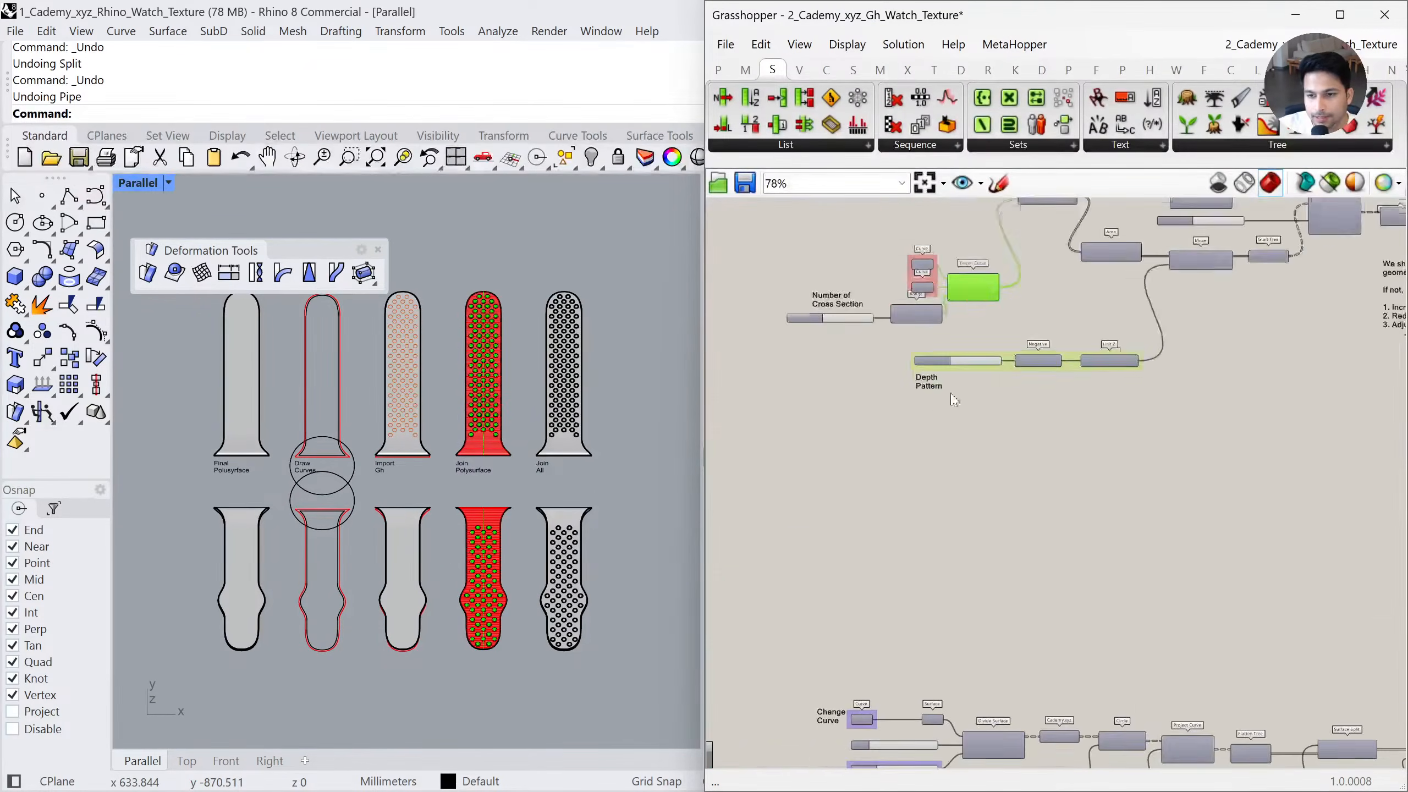
{"action": "scroll", "coordinate": [959, 392], "scroll_direction": "up", "scroll_amount": 5}
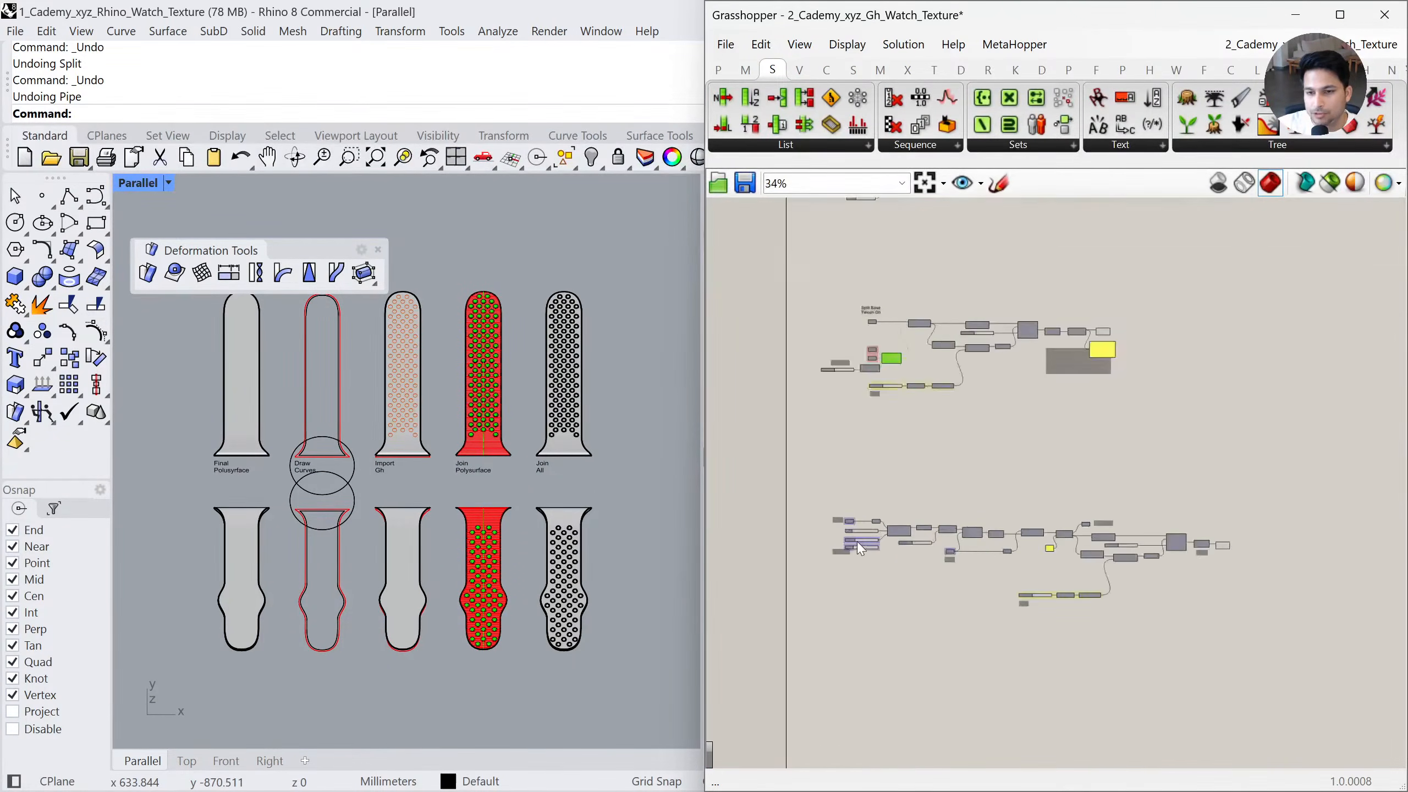
{"action": "scroll", "coordinate": [852, 534], "scroll_direction": "up", "scroll_amount": 2}
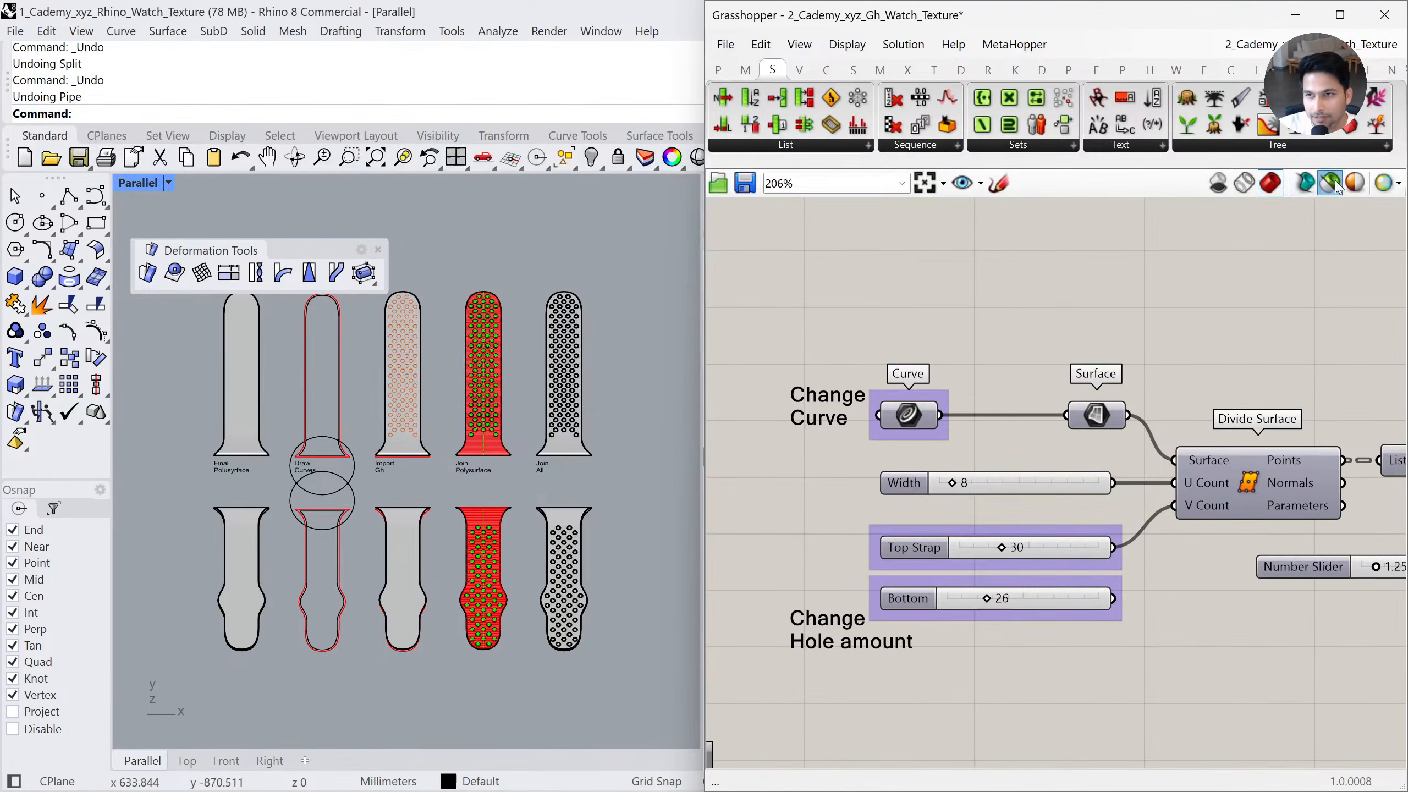
{"action": "scroll", "coordinate": [405, 444], "scroll_direction": "up", "scroll_amount": 5}
Preview the definition's input Curve component on the Import Gh strap in the Top view
{"action": "left_click", "coordinate": [188, 761]}
{"action": "scroll", "coordinate": [475, 391], "scroll_direction": "down", "scroll_amount": 6}
{"action": "scroll", "coordinate": [411, 429], "scroll_direction": "up", "scroll_amount": 3}
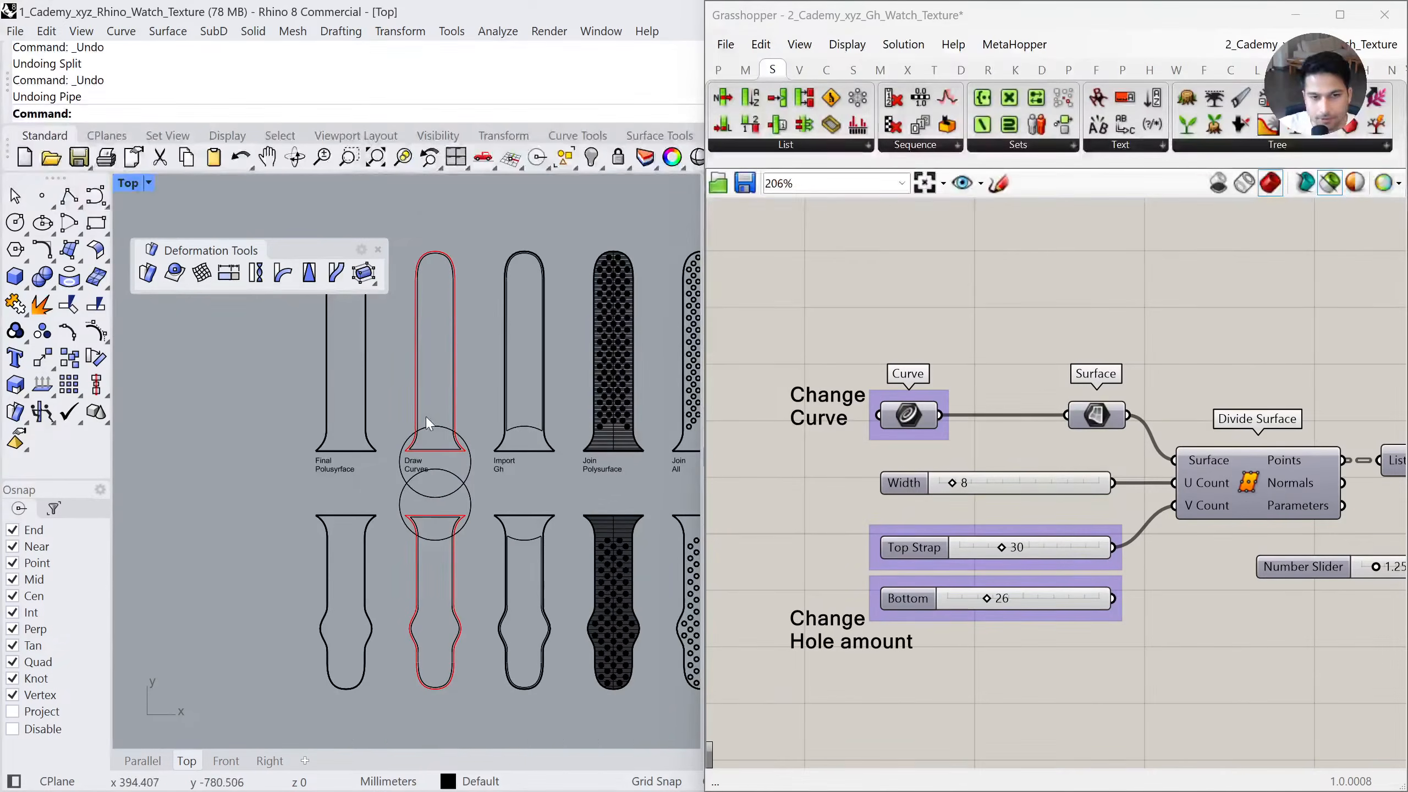
{"action": "left_click", "coordinate": [917, 416]}
{"action": "scroll", "coordinate": [522, 417], "scroll_direction": "up", "scroll_amount": 2}
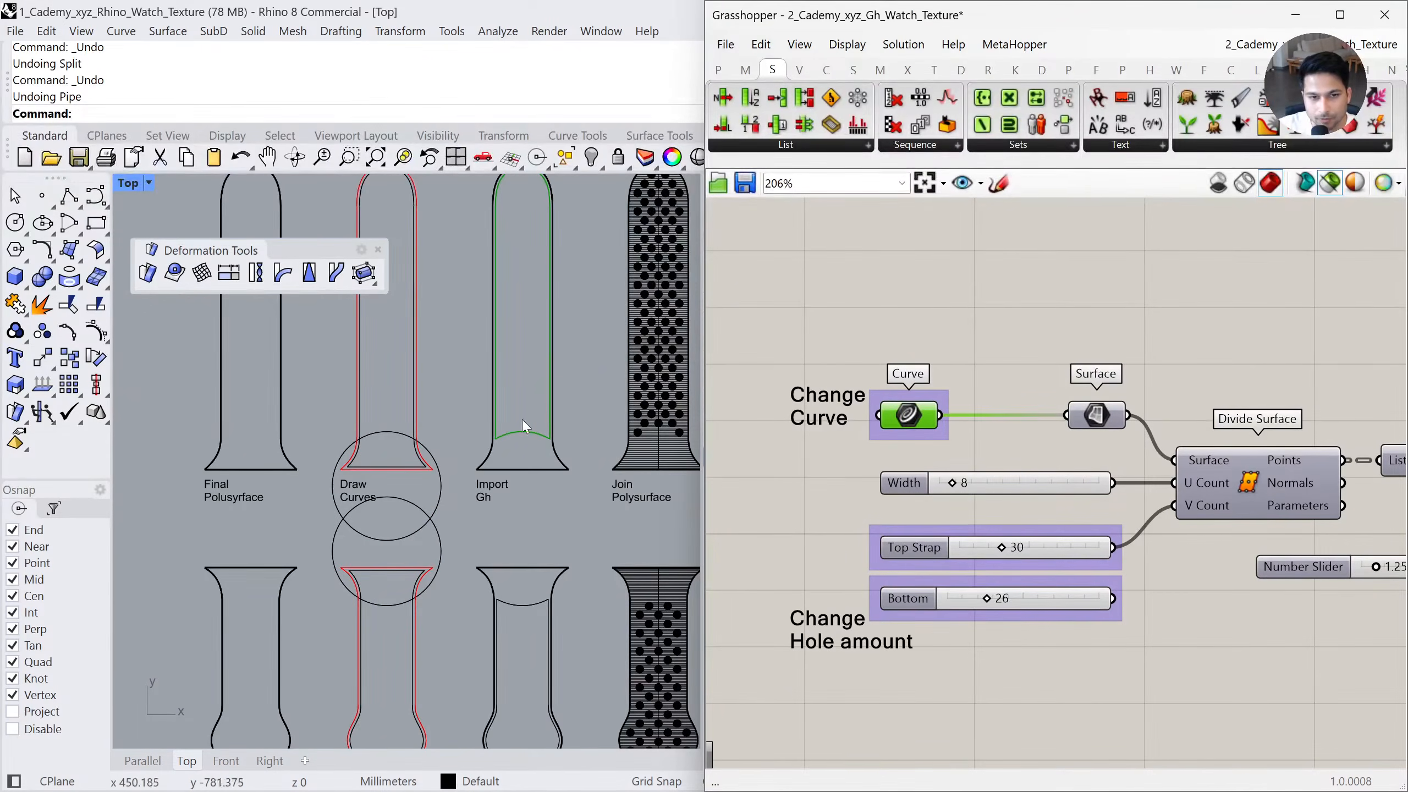
Create the upper strap's hole-area outline from the Draw Curves outline and circle with Curve Boolean, undoing the trial move
{"action": "left_click", "coordinate": [406, 435]}
{"action": "left_click", "coordinate": [414, 413], "text": "shift"}
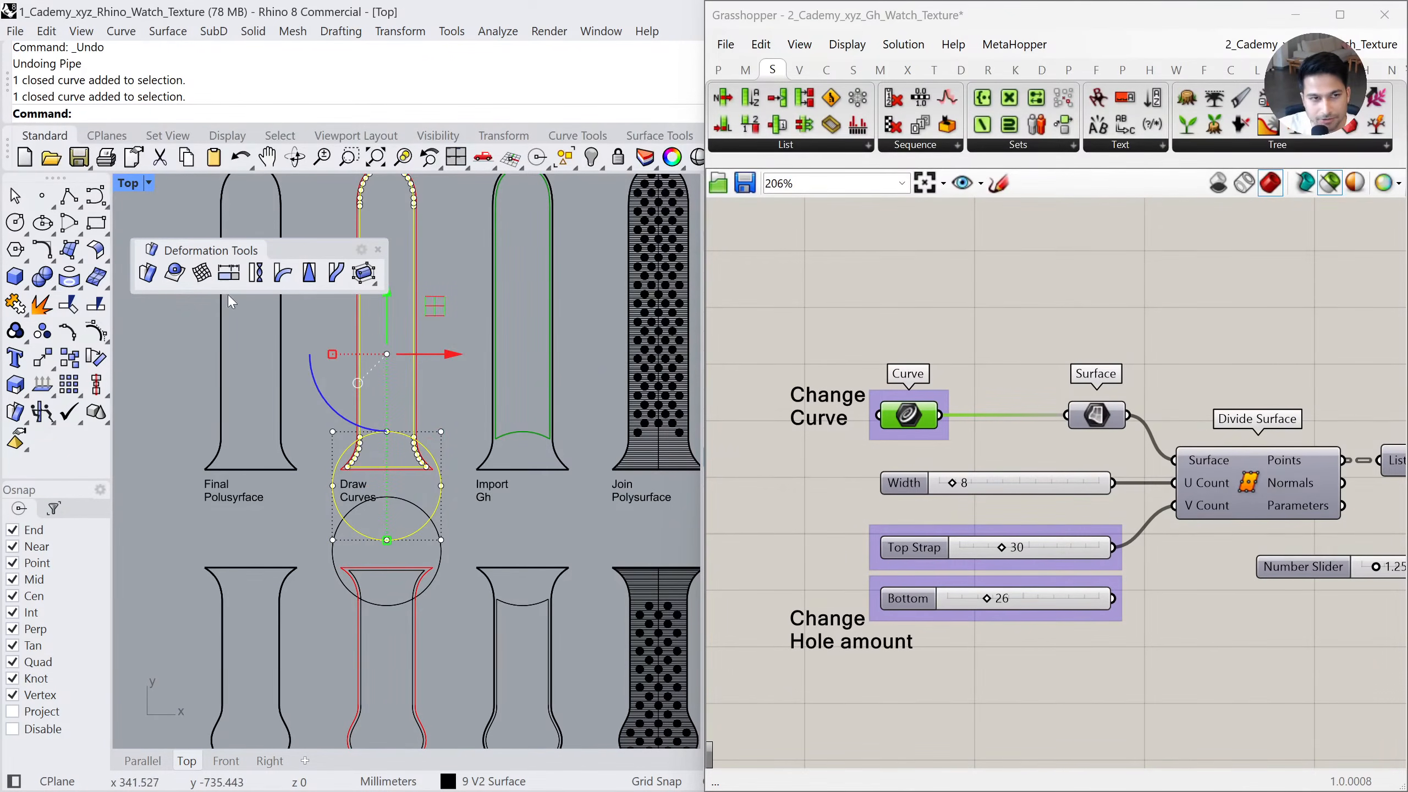
{"action": "left_click", "coordinate": [49, 261]}
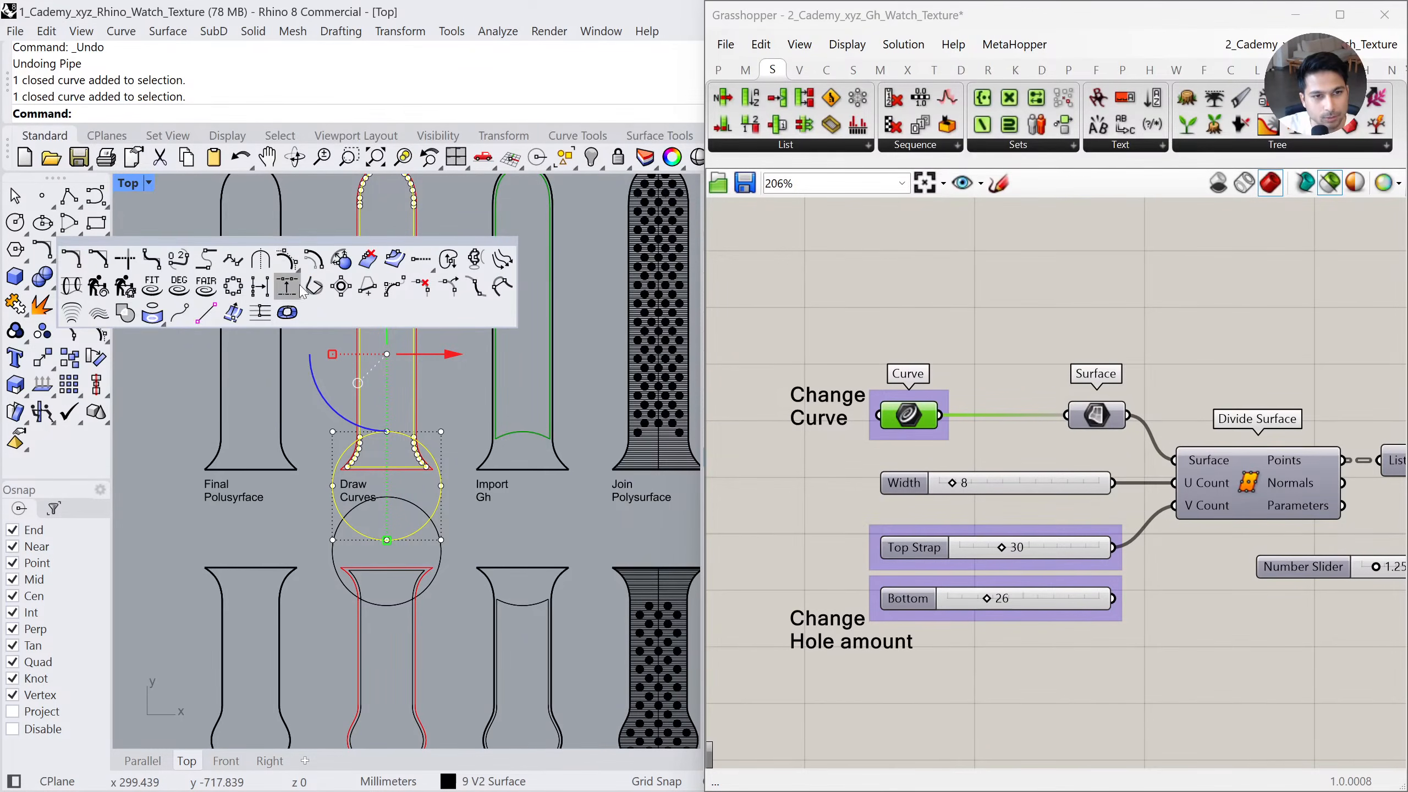
{"action": "left_click", "coordinate": [126, 313]}
{"action": "key", "text": "Return"}
{"action": "left_click_drag", "start_coordinate": [443, 259], "coordinate": [581, 259]}
{"action": "key", "text": "ctrl+z"}
Preview the Divide Surface point grid on the Import Gh strap
{"action": "left_click", "coordinate": [589, 476]}
{"action": "right_click_drag", "start_coordinate": [559, 458], "coordinate": [447, 523]}
{"action": "right_click_drag", "start_coordinate": [1096, 468], "coordinate": [959, 450]}
{"action": "left_click", "coordinate": [1111, 464]}
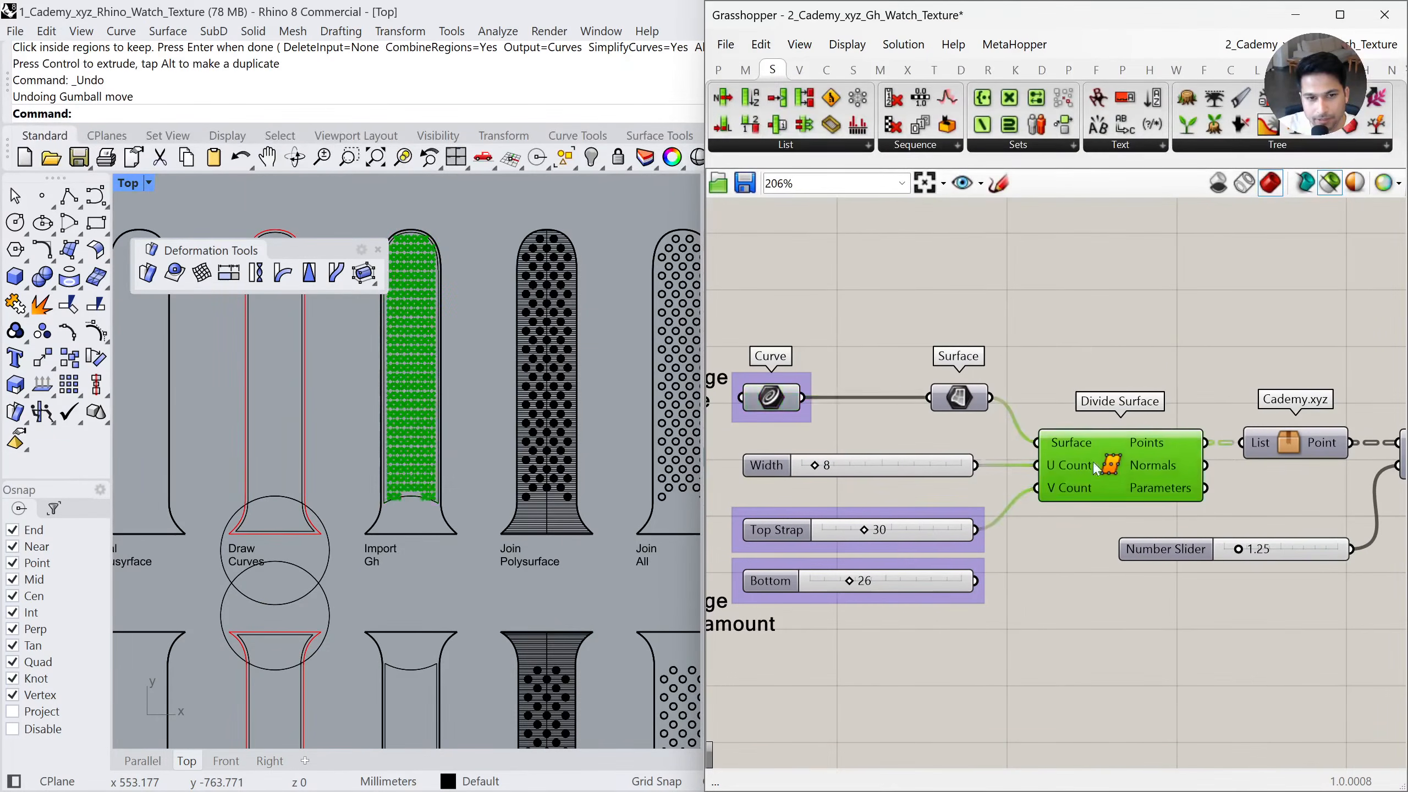
{"action": "scroll", "coordinate": [433, 460], "scroll_direction": "up", "scroll_amount": 3}
{"action": "scroll", "coordinate": [1236, 528], "scroll_direction": "down", "scroll_amount": 1}
{"action": "right_click_drag", "start_coordinate": [1236, 528], "coordinate": [941, 458]}
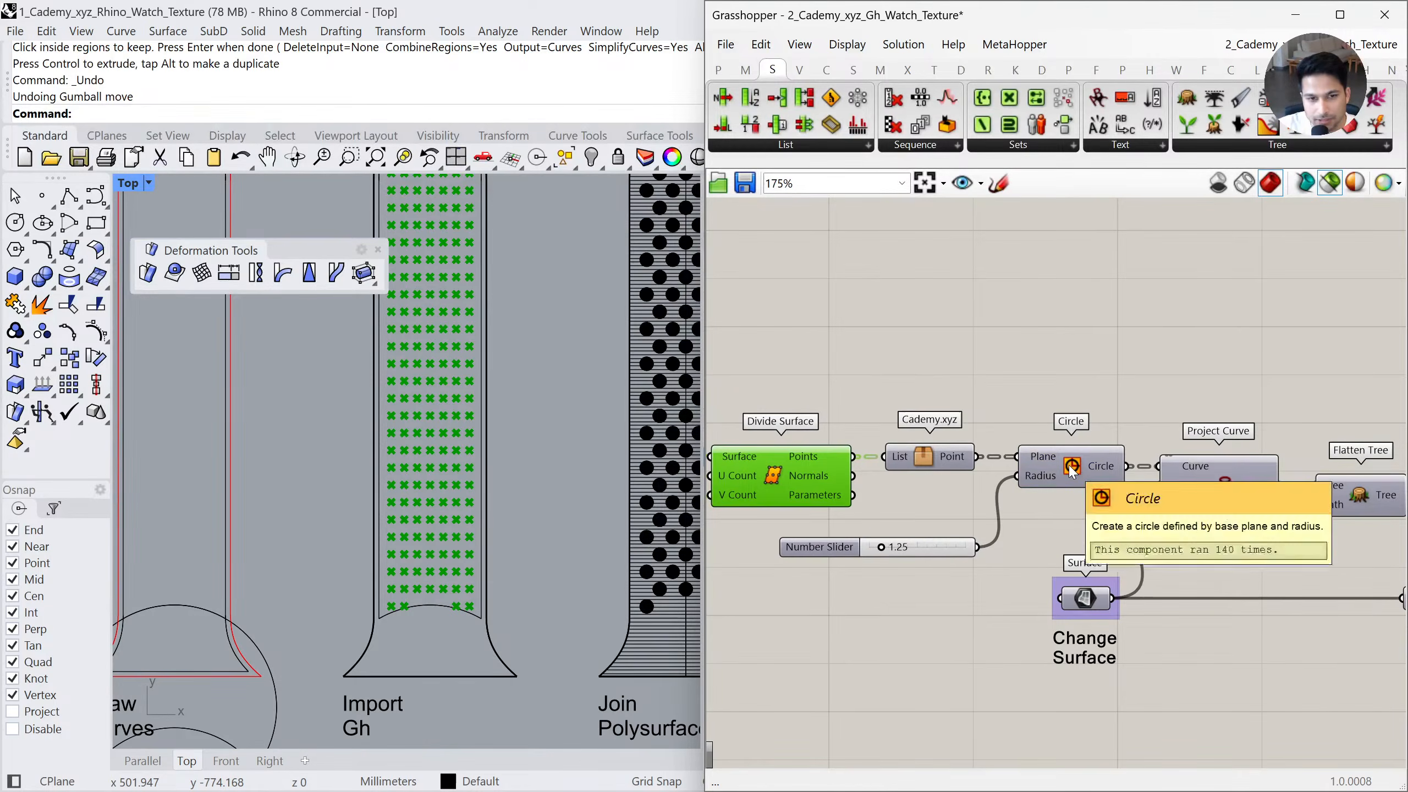
Preview the Cademy.xyz component's points and the Circle component's hole outlines on the strap
{"action": "left_click", "coordinate": [1087, 472]}
{"action": "scroll", "coordinate": [466, 527], "scroll_direction": "down", "scroll_amount": 3}
{"action": "left_click", "coordinate": [942, 460]}
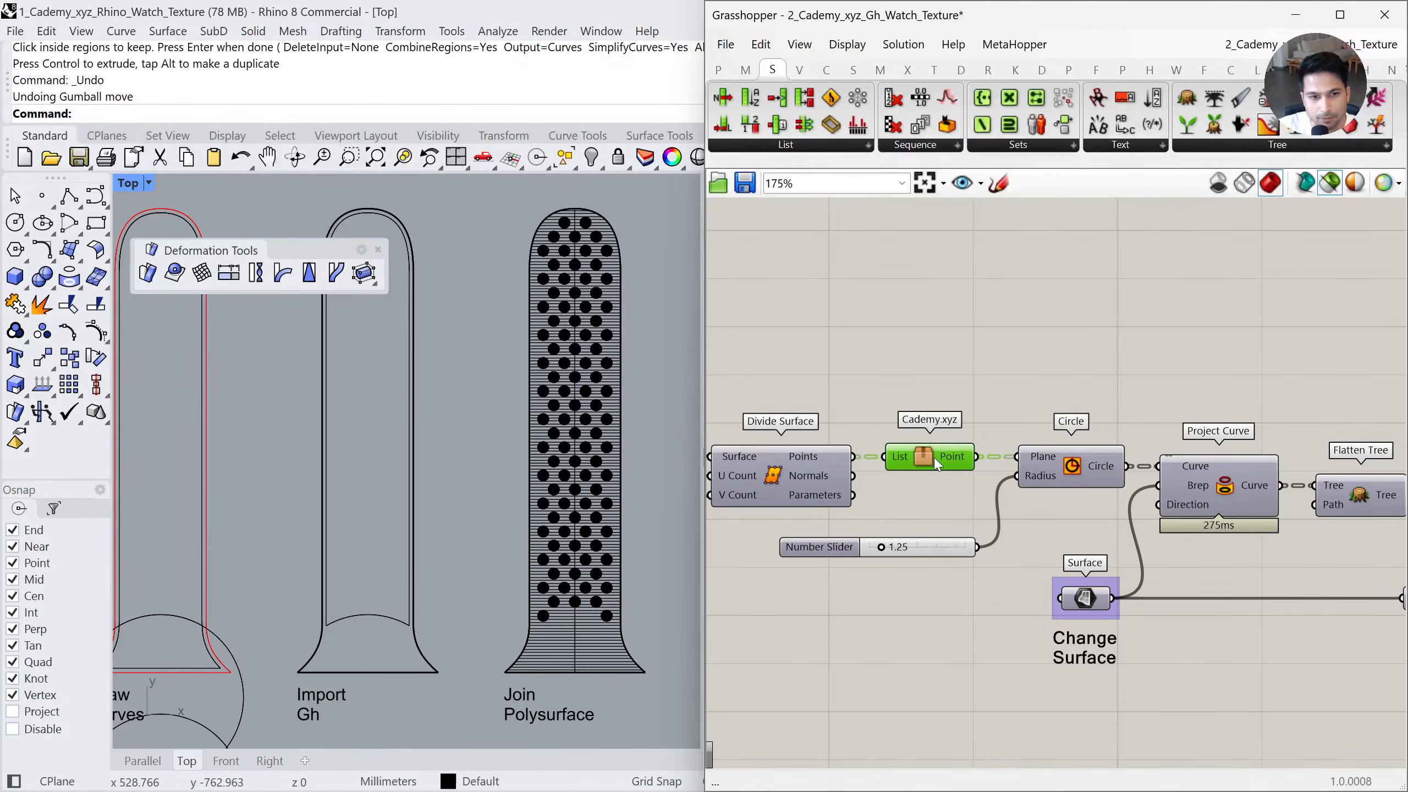
{"action": "middle_click", "coordinate": [941, 462]}
{"action": "left_click", "coordinate": [1055, 482]}
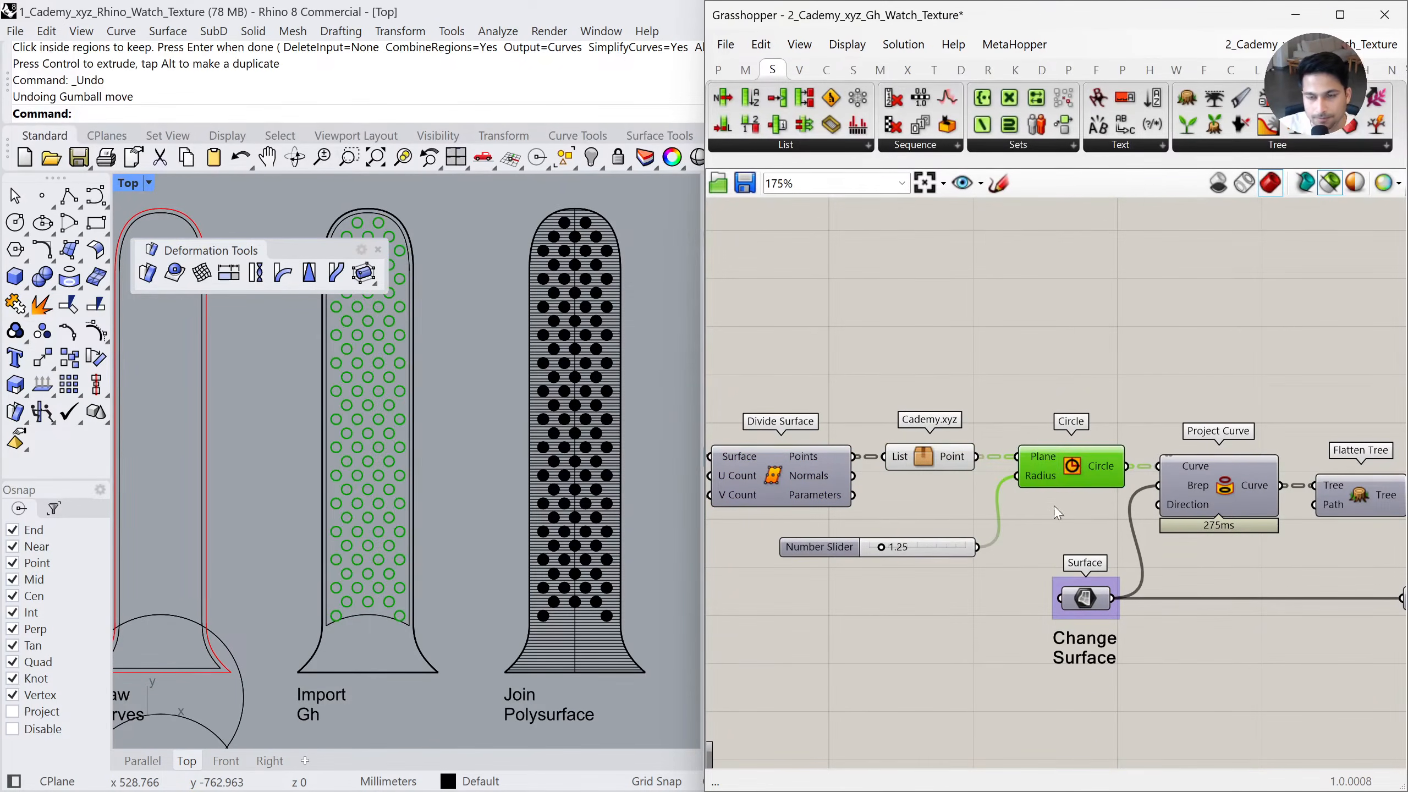
{"action": "right_click_drag", "start_coordinate": [836, 557], "coordinate": [780, 531]}
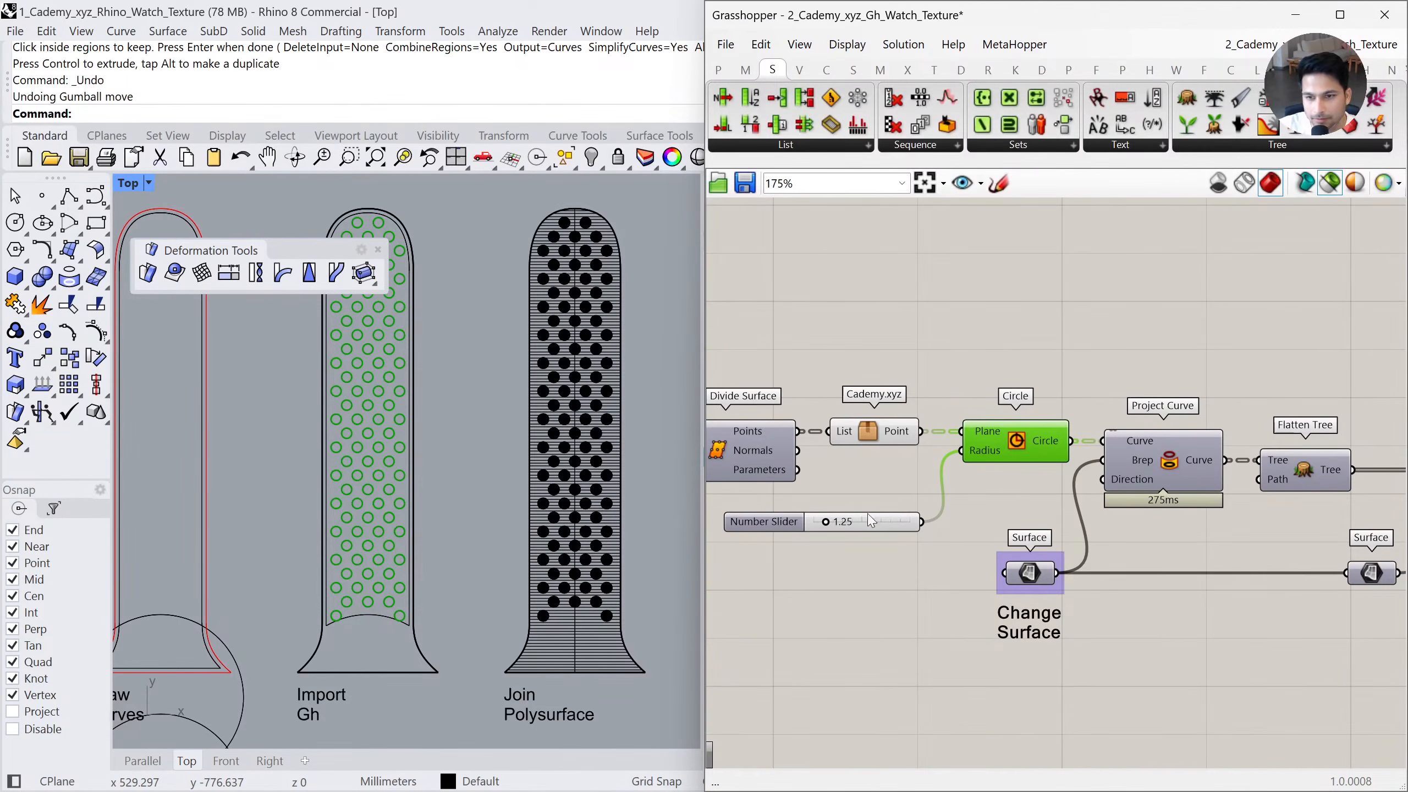
Preview the Project Curve component, its input surface and the Surface Split component on the strap
{"action": "left_click", "coordinate": [1165, 471]}
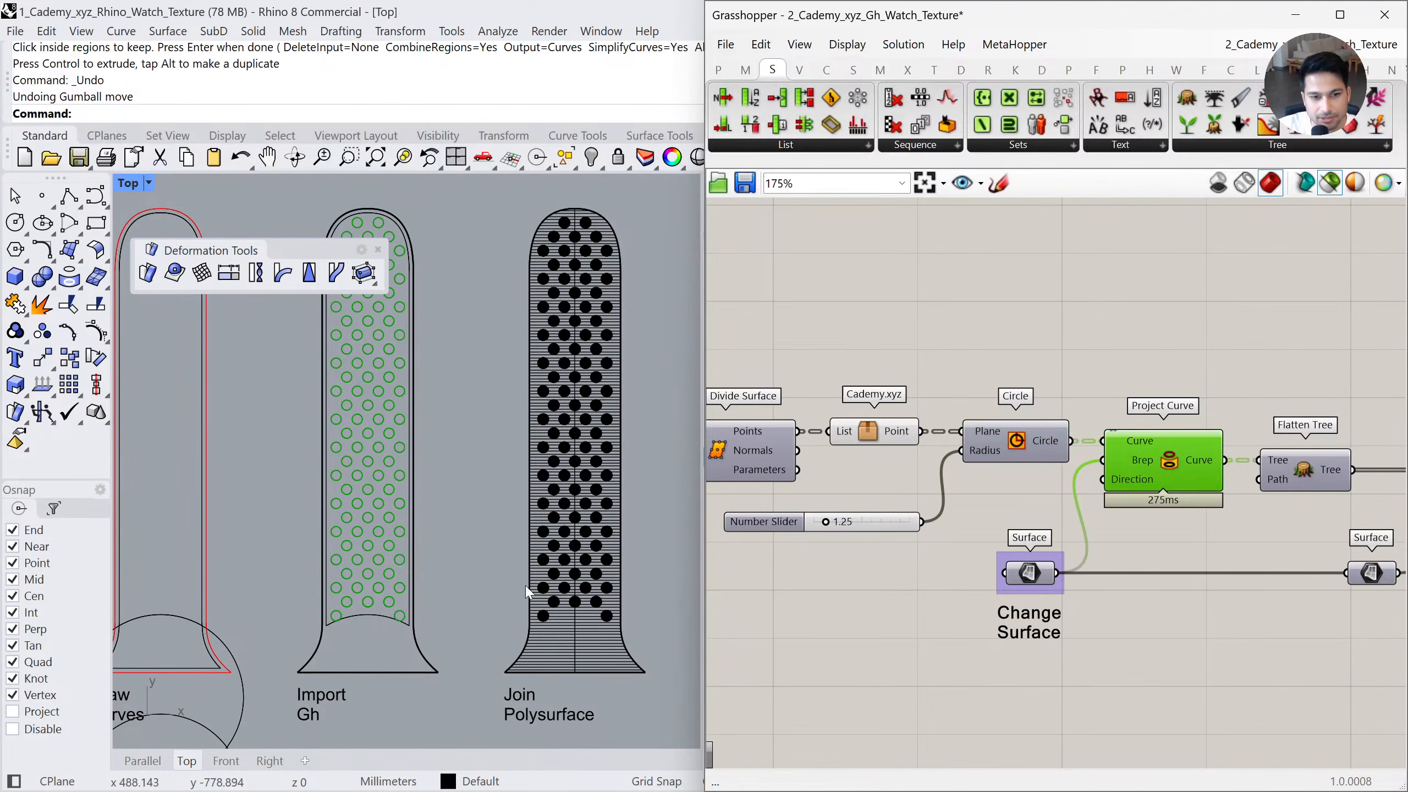
{"action": "left_click", "coordinate": [1031, 575]}
{"action": "left_click", "coordinate": [1160, 480]}
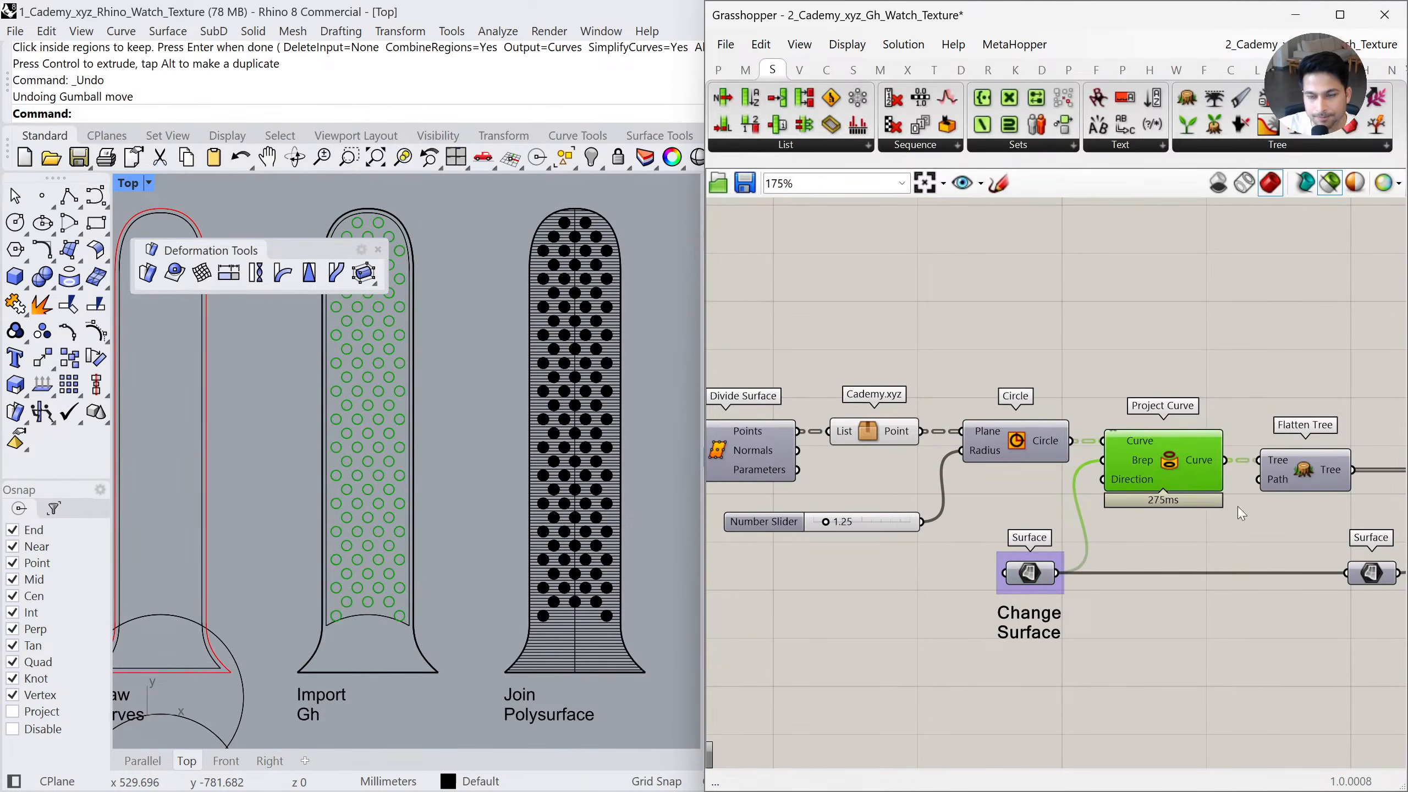
{"action": "right_click_drag", "start_coordinate": [1382, 510], "coordinate": [1088, 503]}
{"action": "left_click", "coordinate": [1220, 457]}
{"action": "right_click_drag", "start_coordinate": [1380, 472], "coordinate": [1167, 459]}
{"action": "right_click_drag", "start_coordinate": [1341, 414], "coordinate": [868, 348]}
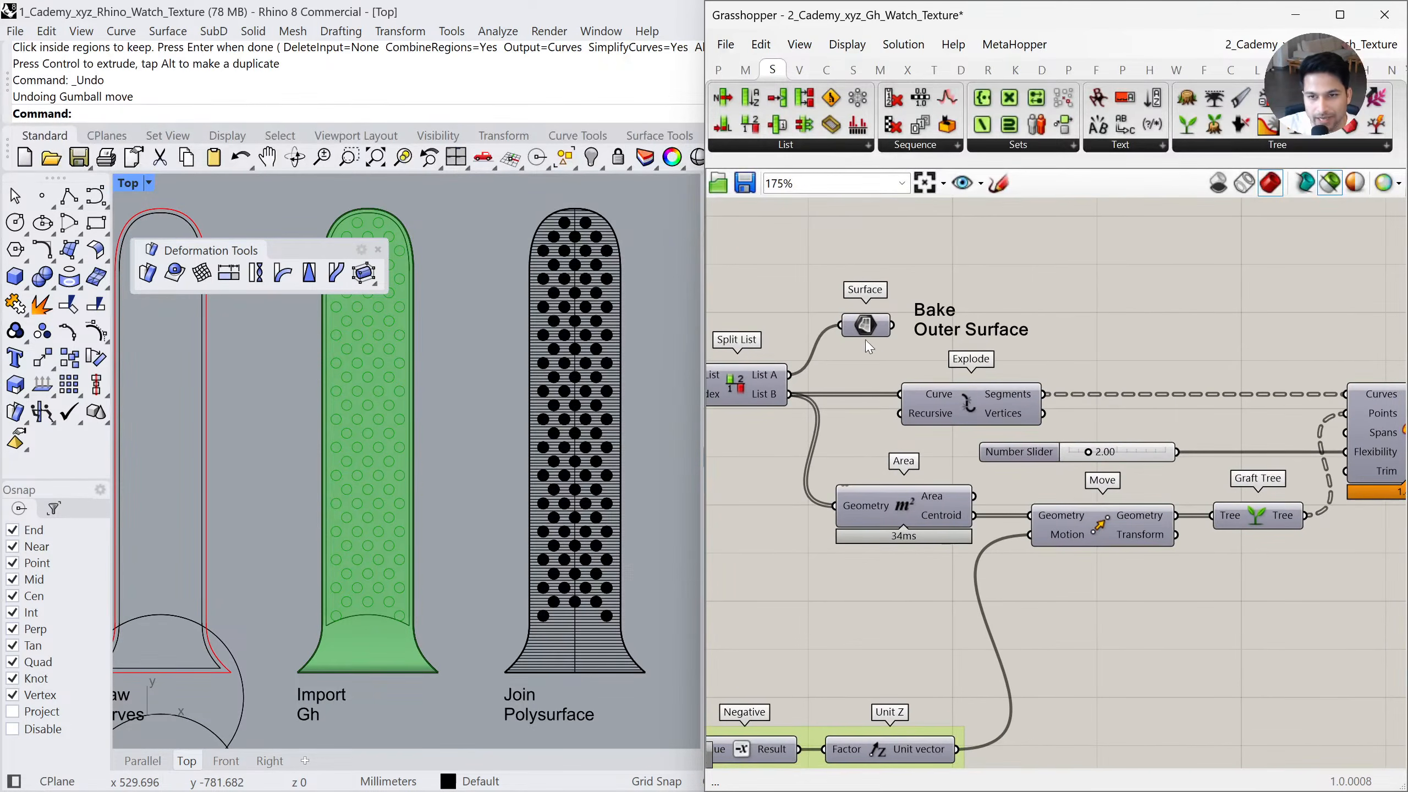
Examine the split strap surface in the Parallel view with White Wireframe display
{"action": "left_click", "coordinate": [142, 761]}
{"action": "scroll", "coordinate": [481, 542], "scroll_direction": "down", "scroll_amount": 3}
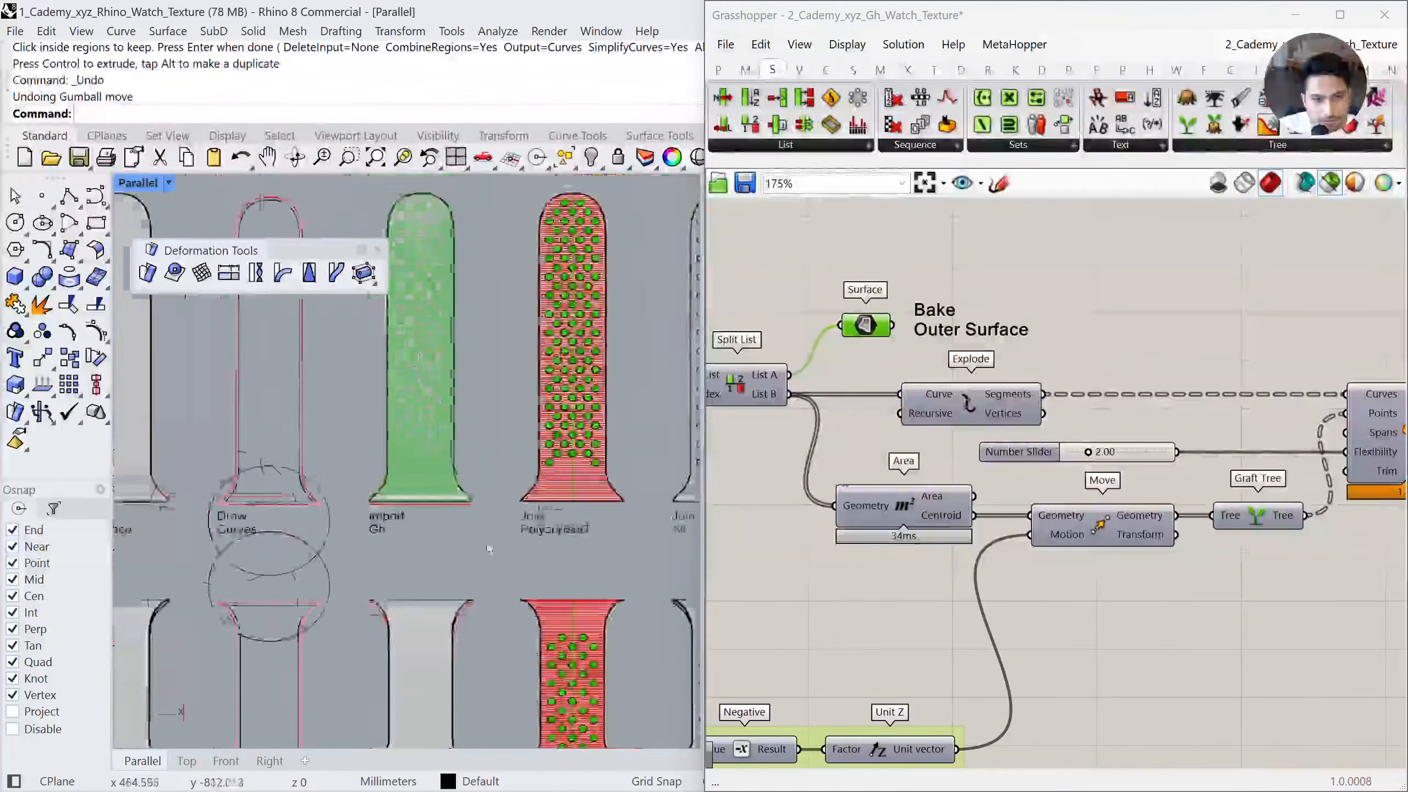
{"action": "right_click_drag", "start_coordinate": [480, 544], "coordinate": [422, 471]}
{"action": "scroll", "coordinate": [478, 427], "scroll_direction": "up", "scroll_amount": 3}
{"action": "left_click", "coordinate": [138, 184]}
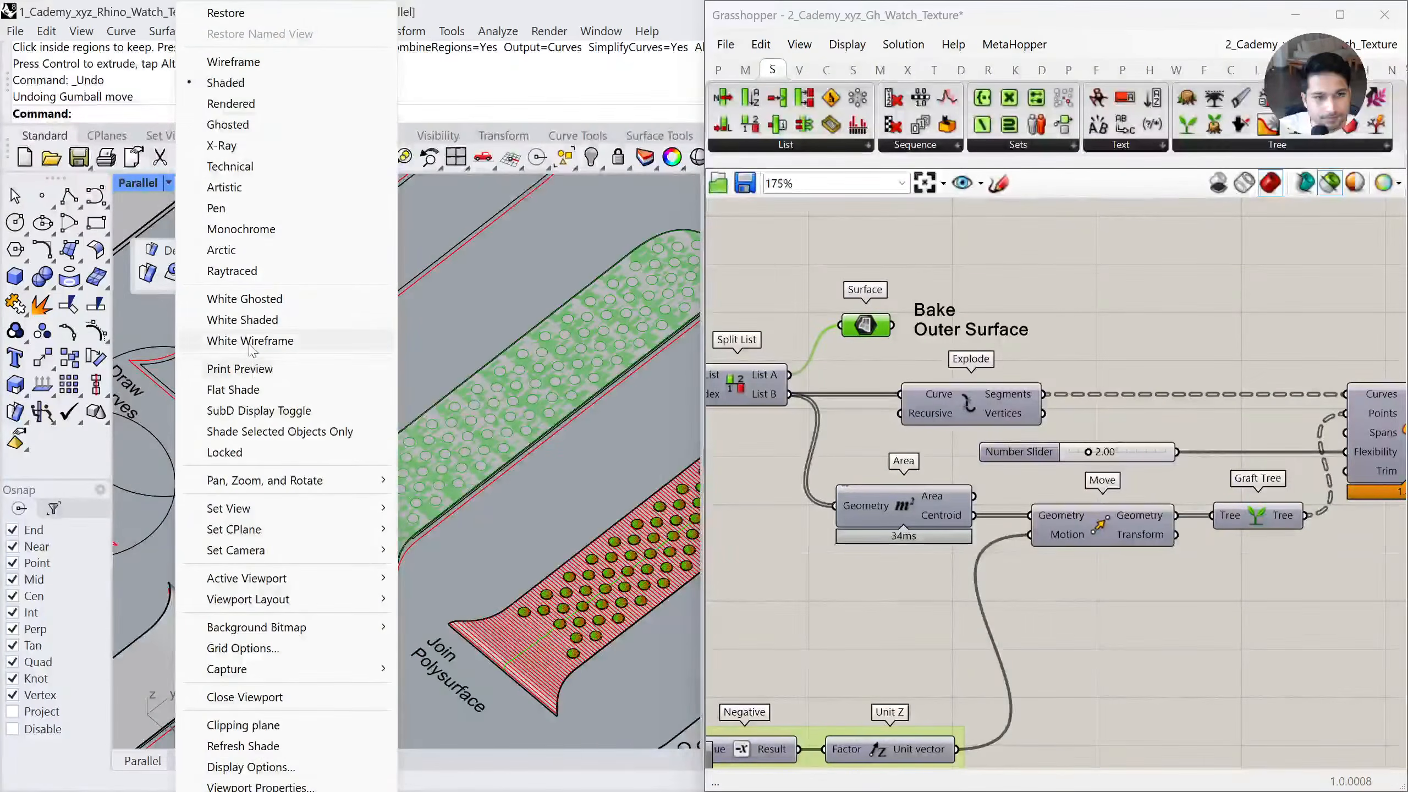
{"action": "left_click", "coordinate": [310, 370]}
{"action": "scroll", "coordinate": [446, 496], "scroll_direction": "up", "scroll_amount": 2}
{"action": "scroll", "coordinate": [446, 497], "scroll_direction": "down", "scroll_amount": 1}
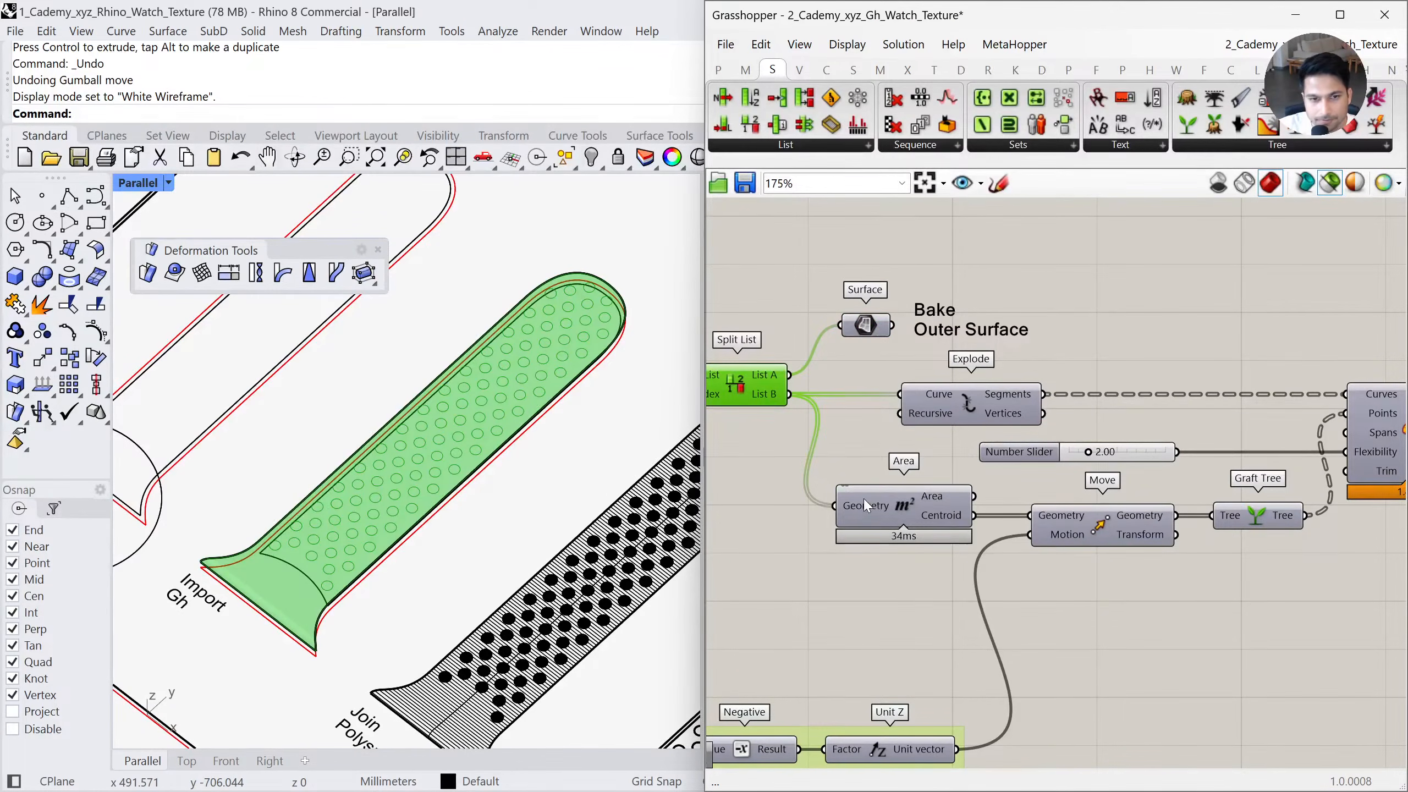
Preview the exploded hole edges, the area centroids and the moved depth points together
{"action": "left_click", "coordinate": [898, 506]}
{"action": "scroll", "coordinate": [348, 515], "scroll_direction": "up", "scroll_amount": 3}
{"action": "left_click", "coordinate": [963, 408], "text": "shift"}
{"action": "right_click_drag", "start_coordinate": [902, 557], "coordinate": [955, 427]}
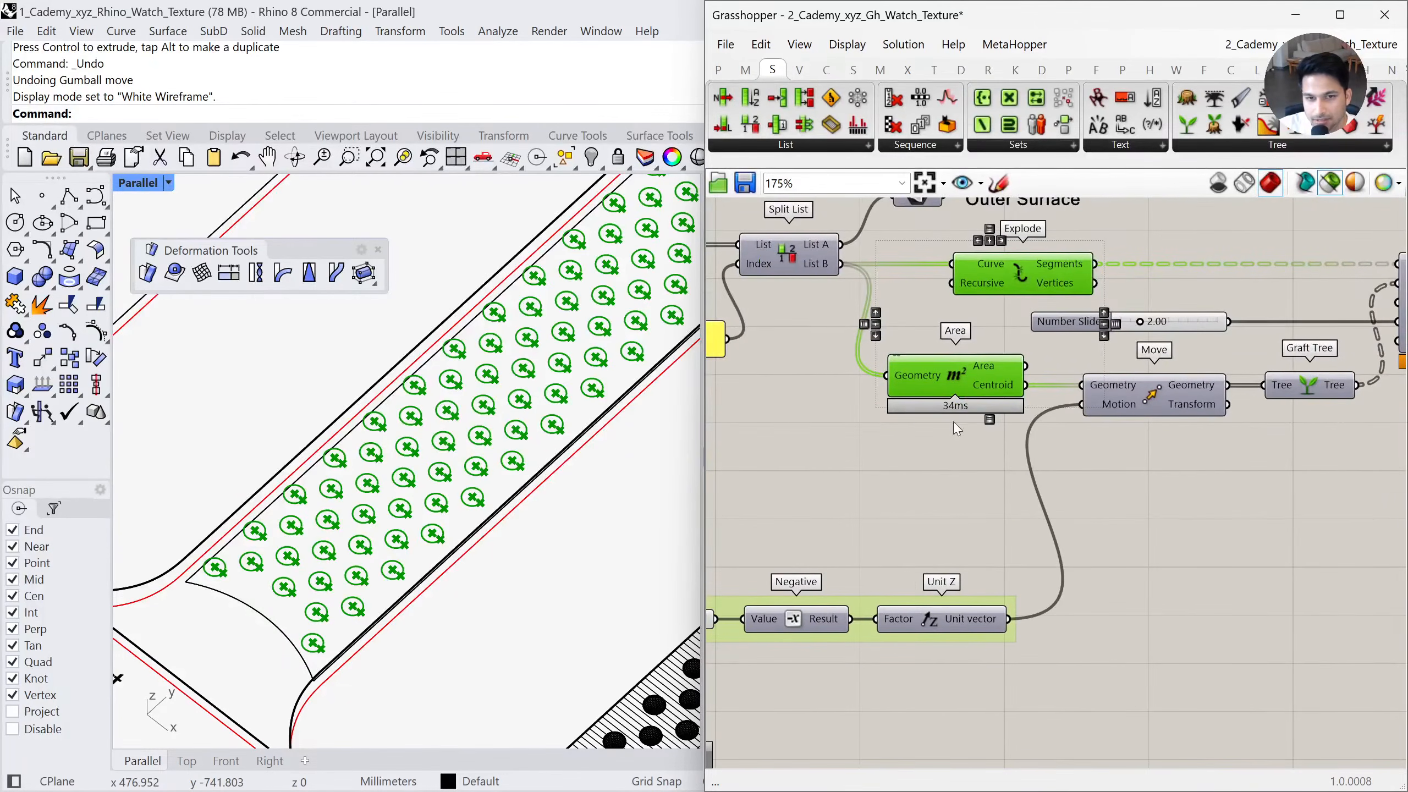
{"action": "left_click", "coordinate": [1162, 394], "text": "shift"}
{"action": "right_click_drag", "start_coordinate": [1377, 366], "coordinate": [971, 430]}
Preview the Patch surfaces in the holes and check the flattened Bake Textures output
{"action": "left_click", "coordinate": [1058, 365]}
{"action": "right_click_drag", "start_coordinate": [344, 488], "coordinate": [495, 439]}
{"action": "right_click_drag", "start_coordinate": [1102, 401], "coordinate": [1148, 470]}
{"action": "scroll", "coordinate": [1150, 472], "scroll_direction": "down", "scroll_amount": 1}
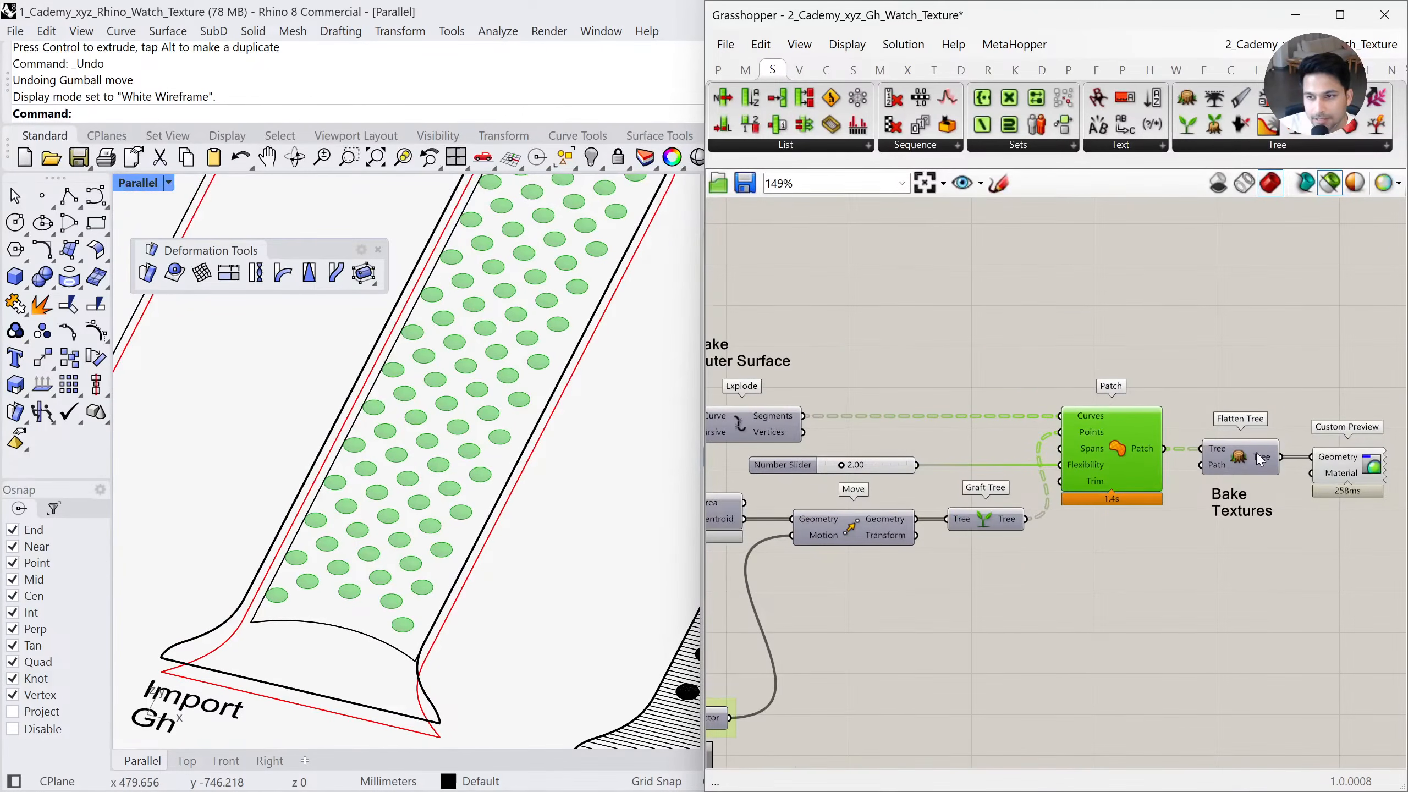
{"action": "left_click", "coordinate": [1257, 458]}
{"action": "mouse_move", "coordinate": [1263, 461]}
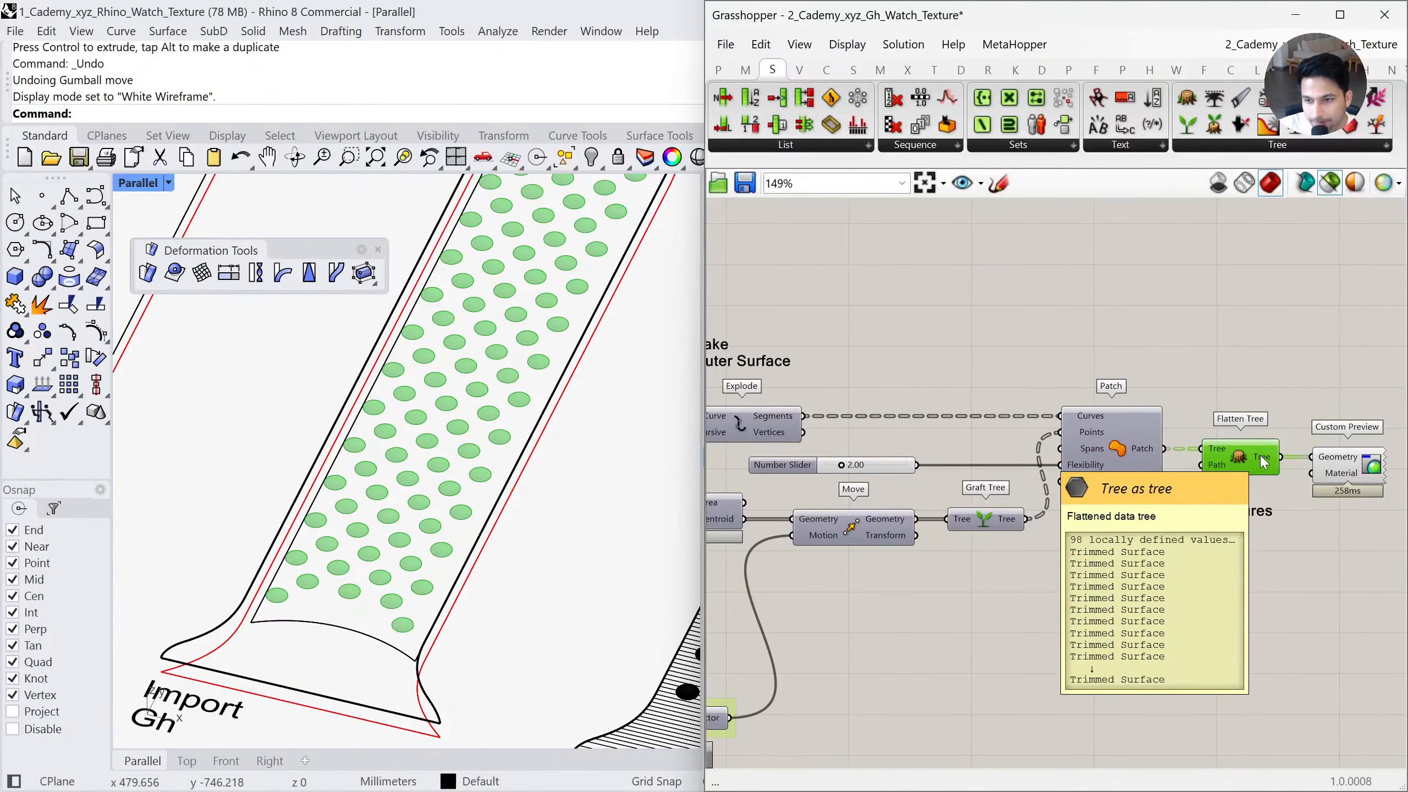
Compare the Join Polysurface strap and preview the Bake Outer Surface component
{"action": "scroll", "coordinate": [455, 470], "scroll_direction": "down", "scroll_amount": 6}
{"action": "right_click_drag", "start_coordinate": [471, 431], "coordinate": [533, 442]}
{"action": "scroll", "coordinate": [533, 442], "scroll_direction": "up", "scroll_amount": 2}
{"action": "right_click_drag", "start_coordinate": [969, 415], "coordinate": [1257, 432]}
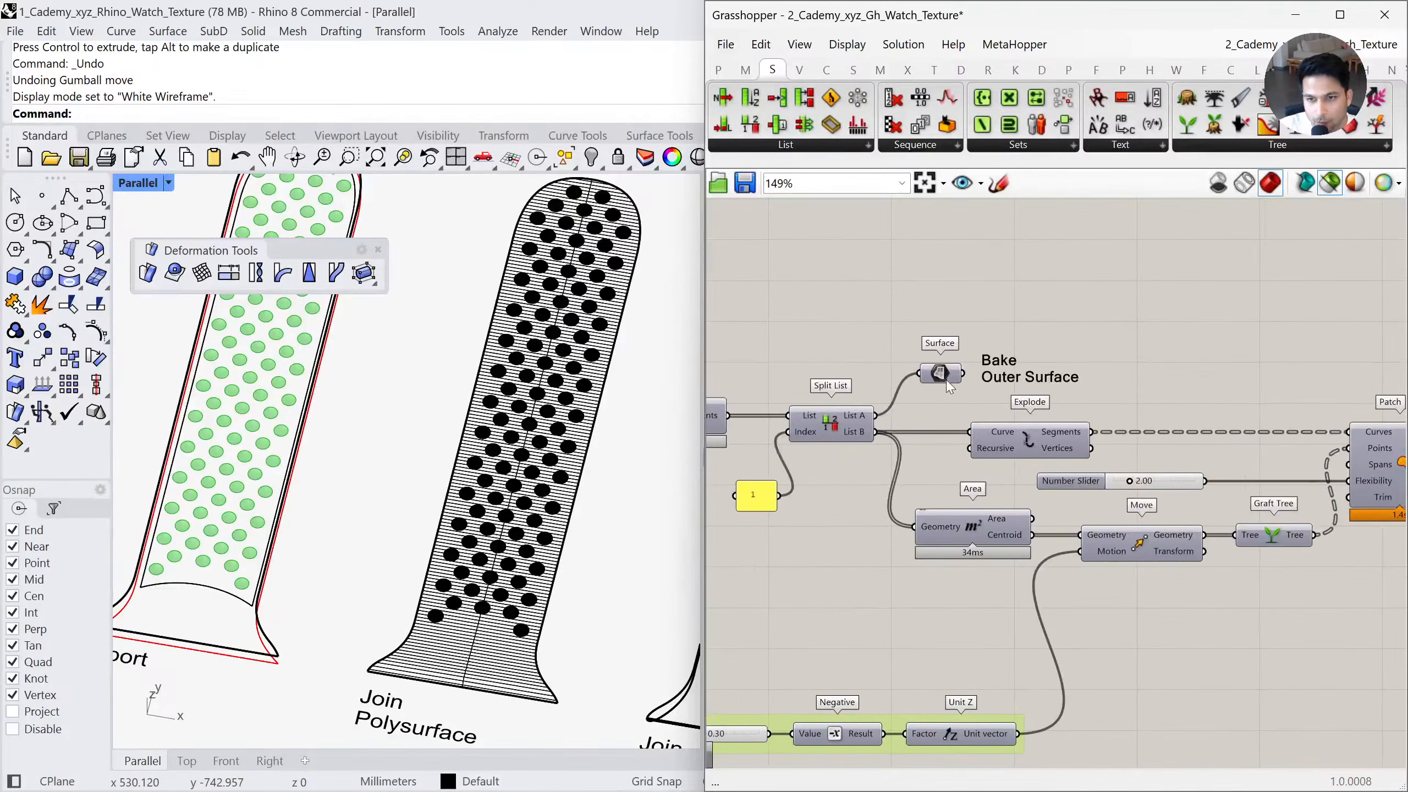
{"action": "left_click", "coordinate": [940, 374]}
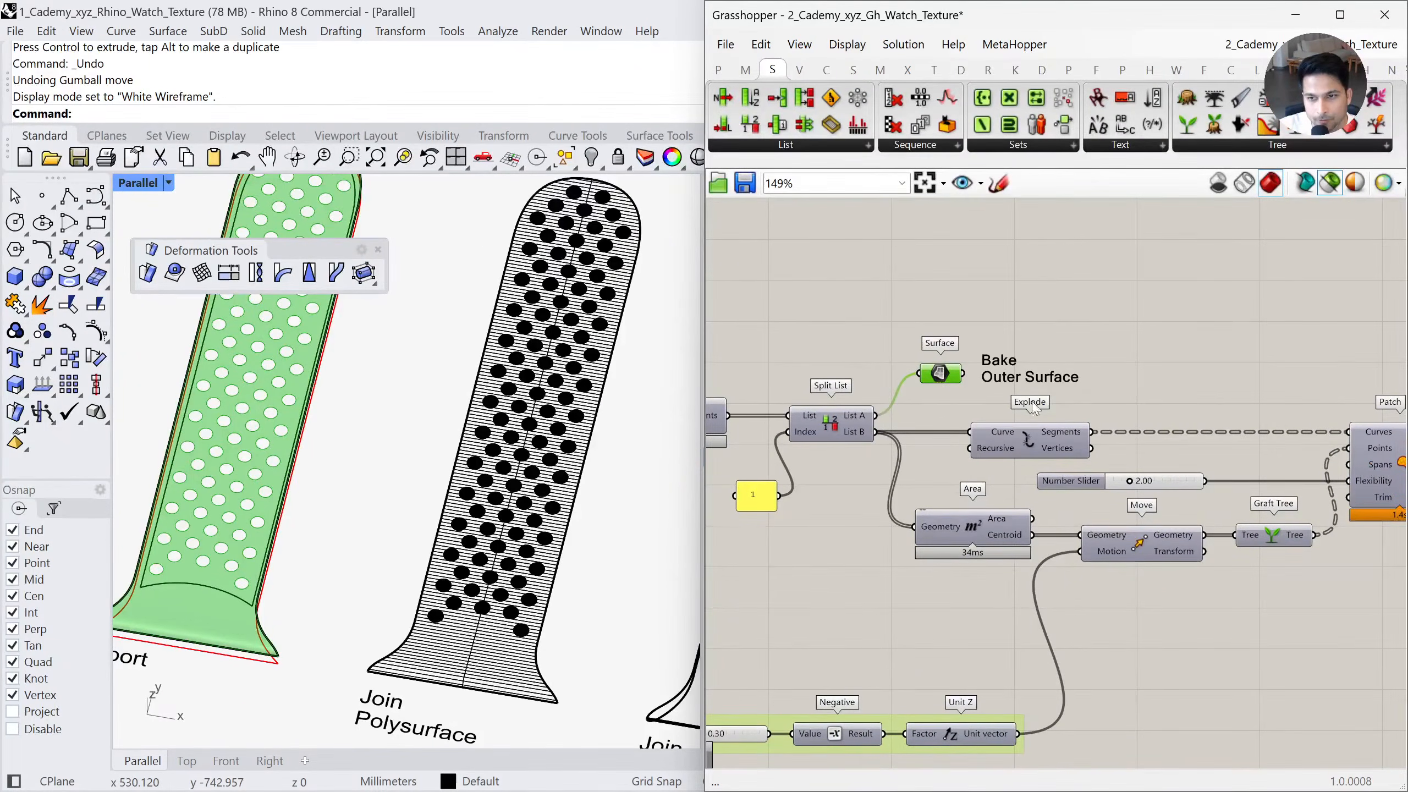
Join the 98 hole texture surfaces with the outer surface of the Join Polysurface strap
{"action": "scroll", "coordinate": [530, 430], "scroll_direction": "up", "scroll_amount": 6}
{"action": "left_click", "coordinate": [529, 430]}
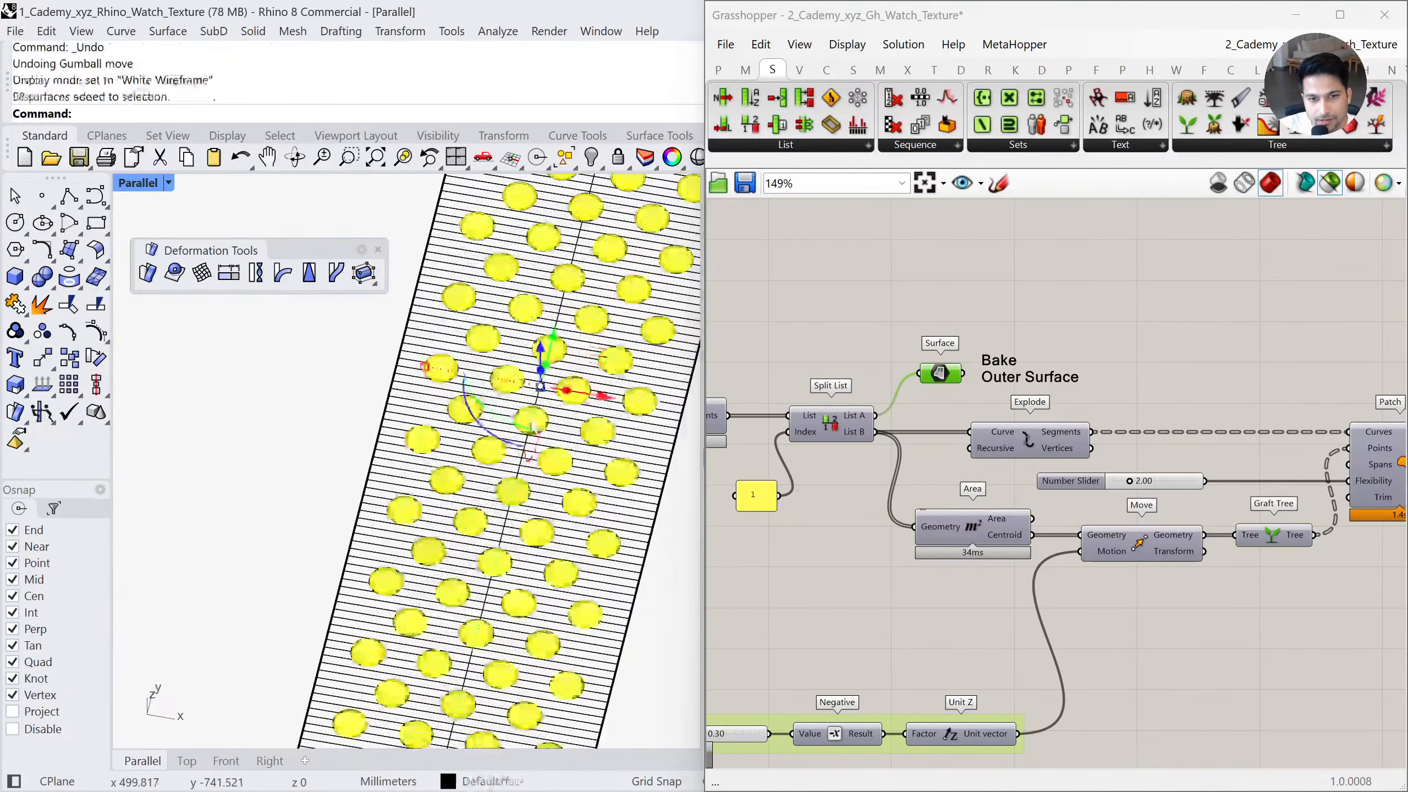
{"action": "left_click", "coordinate": [570, 433], "text": "shift"}
{"action": "type", "text": "zs"}
{"action": "key", "text": "Return"}
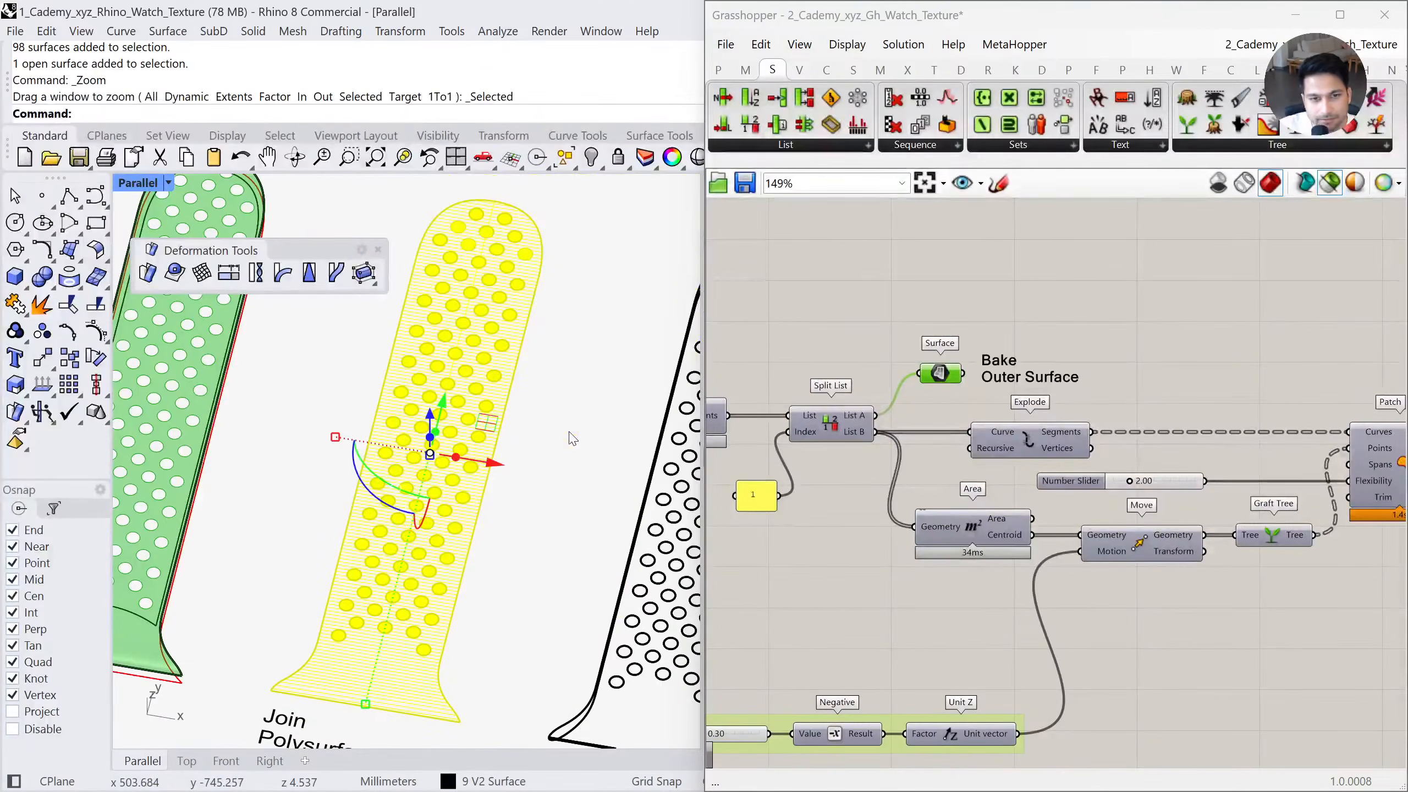
{"action": "left_click", "coordinate": [17, 306]}
Set the Parallel view's display to Shaded and examine the joined polysurface
{"action": "left_click", "coordinate": [167, 183]}
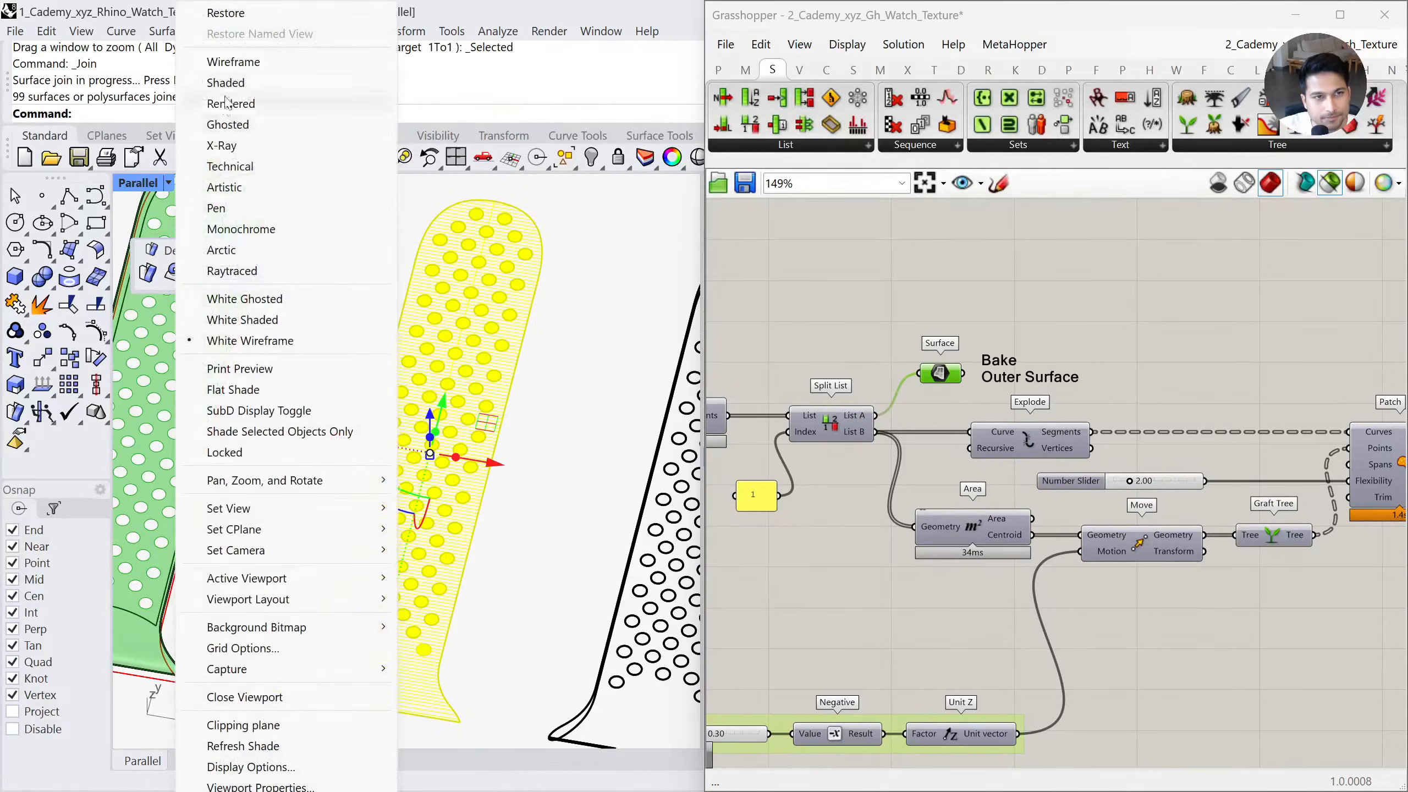
{"action": "left_click", "coordinate": [322, 81]}
{"action": "left_click", "coordinate": [543, 528]}
{"action": "right_click_drag", "start_coordinate": [543, 528], "coordinate": [481, 528]}
{"action": "right_click_drag", "start_coordinate": [582, 612], "coordinate": [489, 516], "text": "shift"}
Select the upper Join All strap and frame it in the view
{"action": "left_click", "coordinate": [302, 452]}
{"action": "scroll", "coordinate": [405, 478], "scroll_direction": "down", "scroll_amount": 5}
{"action": "left_click", "coordinate": [479, 547]}
{"action": "left_click", "coordinate": [474, 533]}
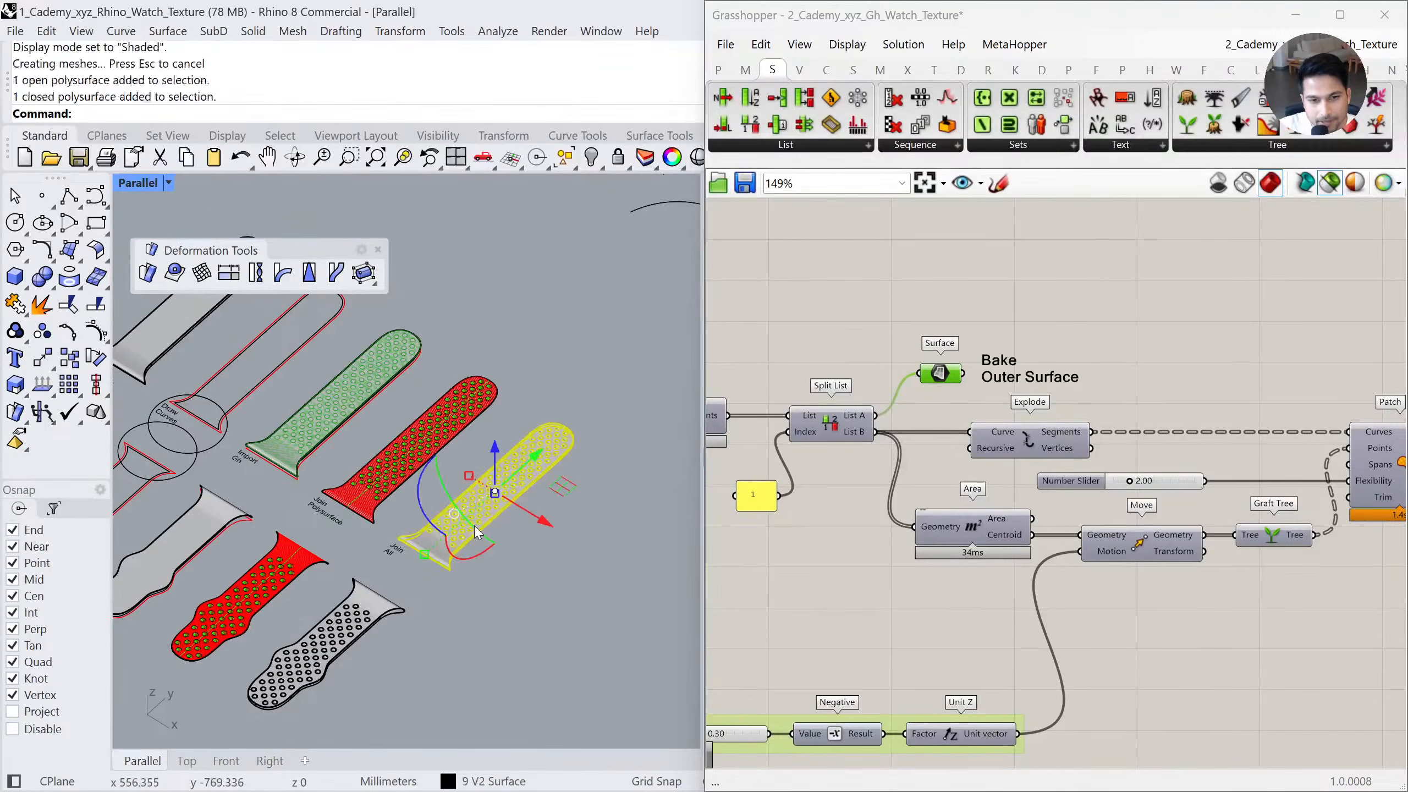
{"action": "type", "text": "zs"}
{"action": "key", "text": "Return"}
{"action": "right_click_drag", "start_coordinate": [516, 559], "coordinate": [536, 546]}
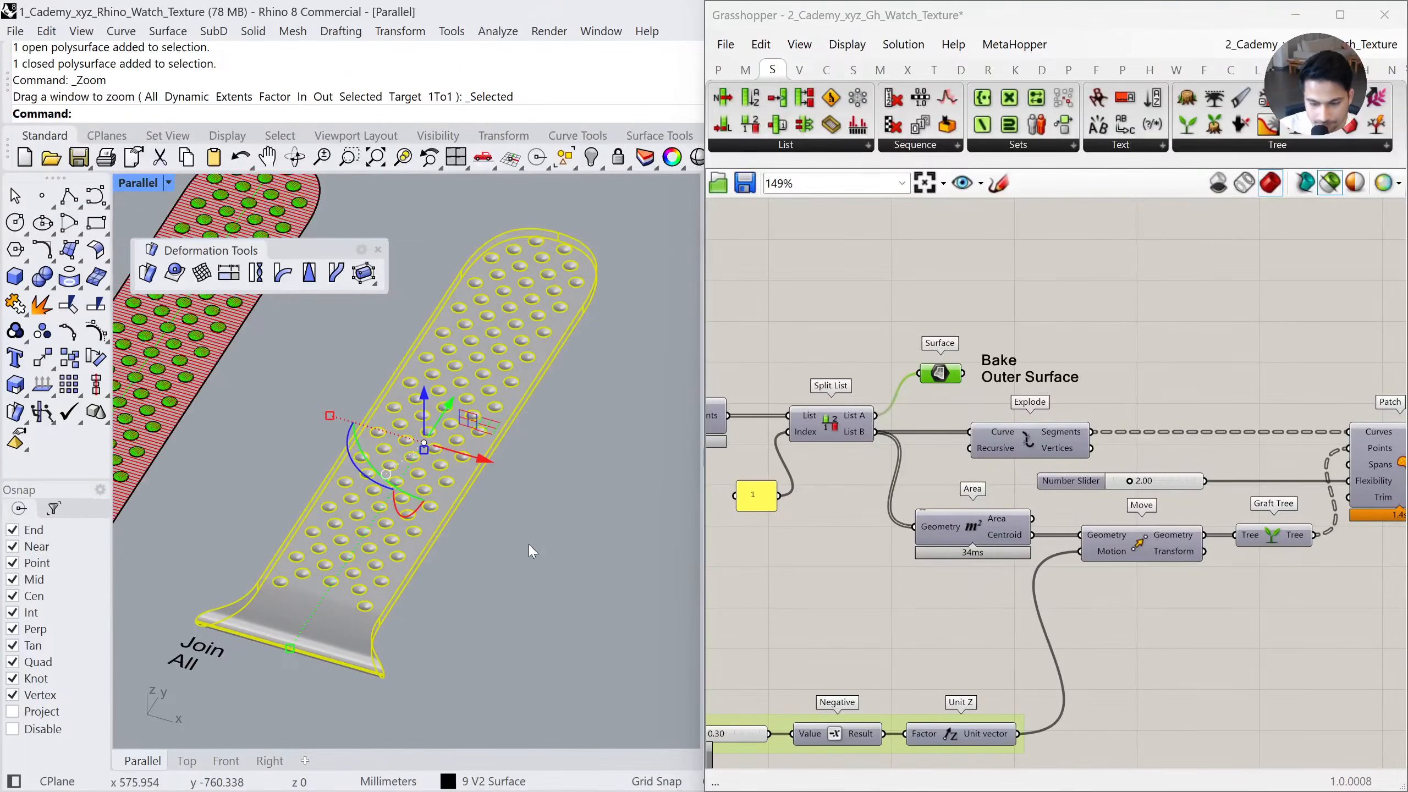
Inspect the upper Join All strap with the brushed gold environment map
{"action": "type", "text": "EMap"}
{"action": "key", "text": "Return"}
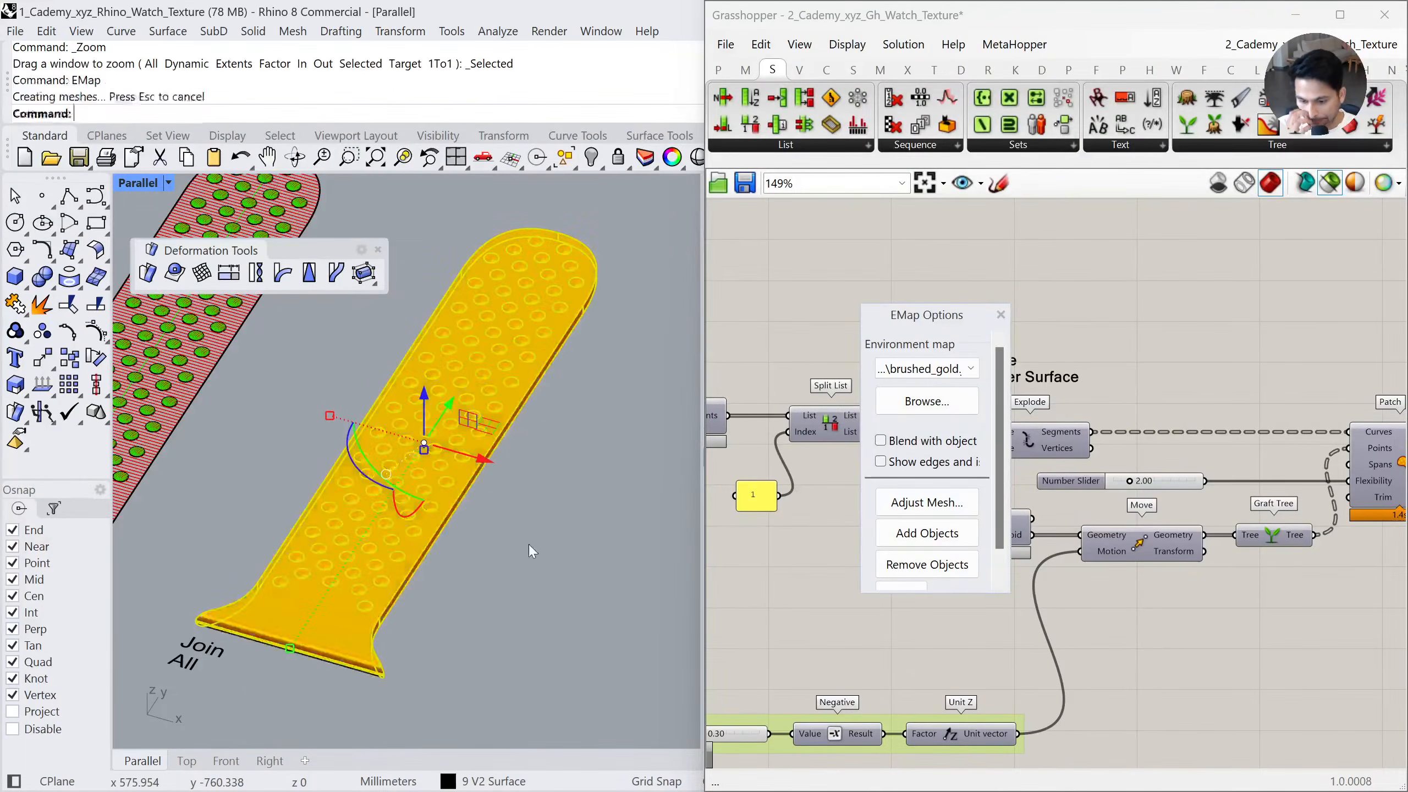
{"action": "left_click", "coordinate": [527, 543]}
{"action": "right_click_drag", "start_coordinate": [531, 541], "coordinate": [471, 463]}
{"action": "left_click", "coordinate": [1000, 315]}
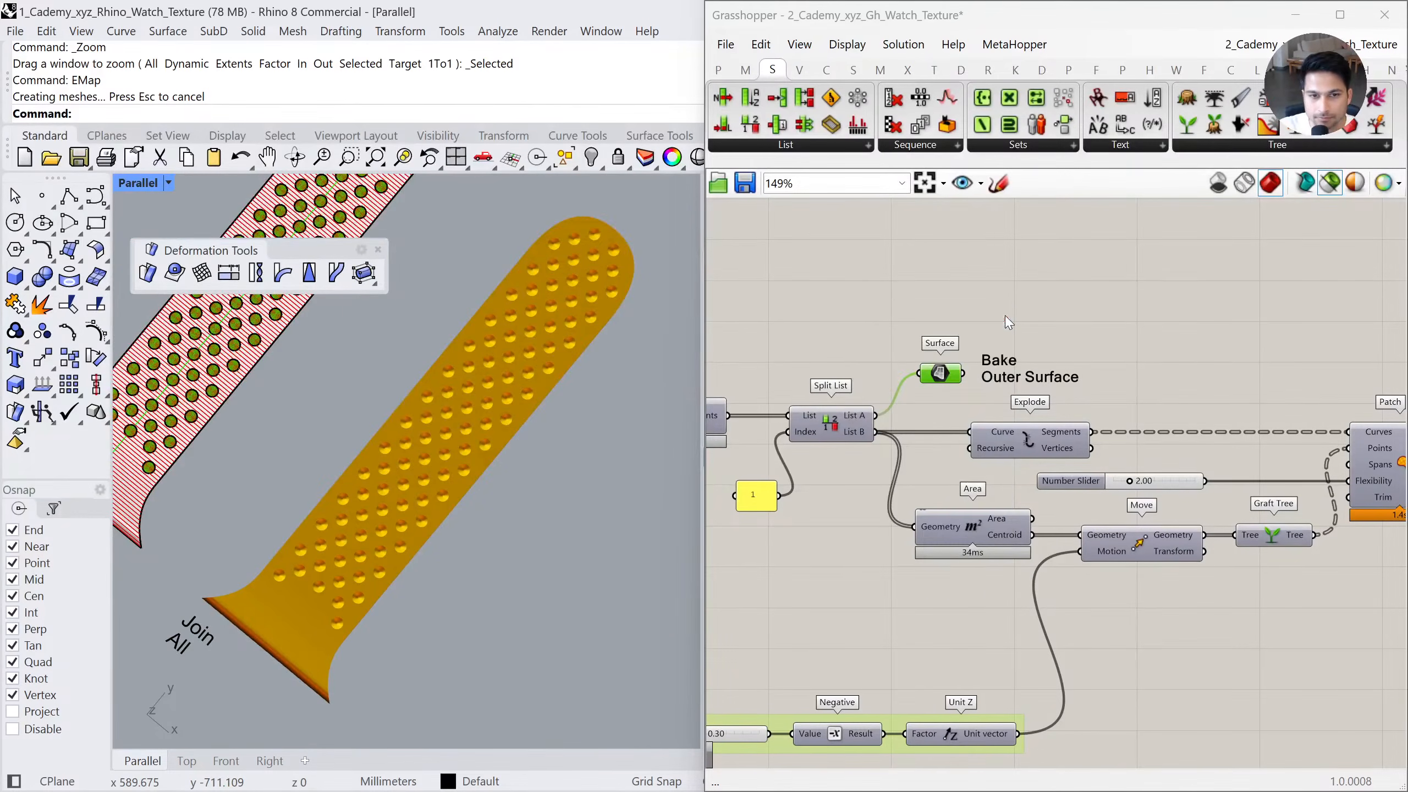
{"action": "scroll", "coordinate": [406, 444], "scroll_direction": "down", "scroll_amount": 5}
{"action": "right_click_drag", "start_coordinate": [288, 577], "coordinate": [508, 492], "text": "shift"}
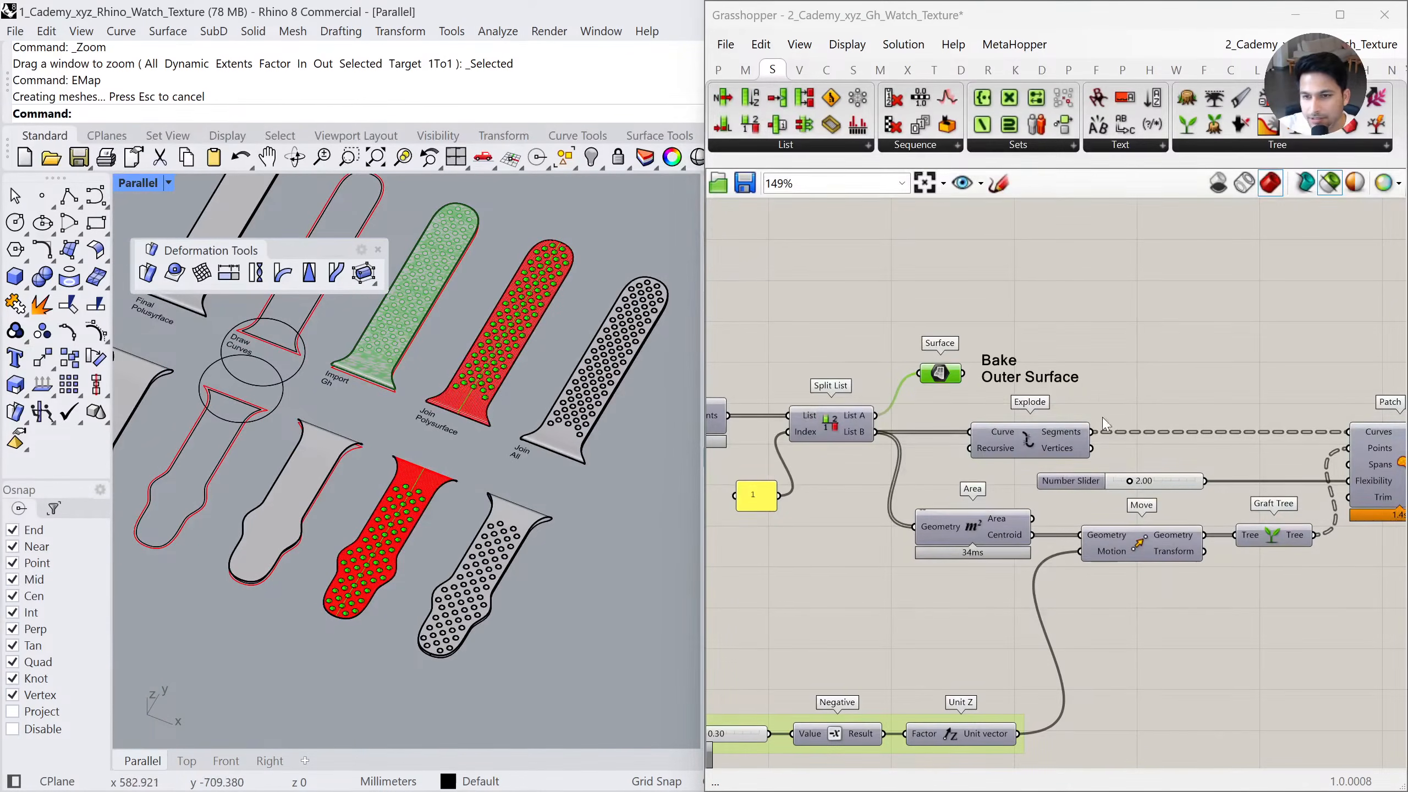
Review the Change Curve, hole amount and Change Surface inputs, and toggle the Grasshopper solver lock on and off
{"action": "right_click_drag", "start_coordinate": [1086, 417], "coordinate": [1386, 394]}
{"action": "right_click_drag", "start_coordinate": [787, 388], "coordinate": [1385, 407]}
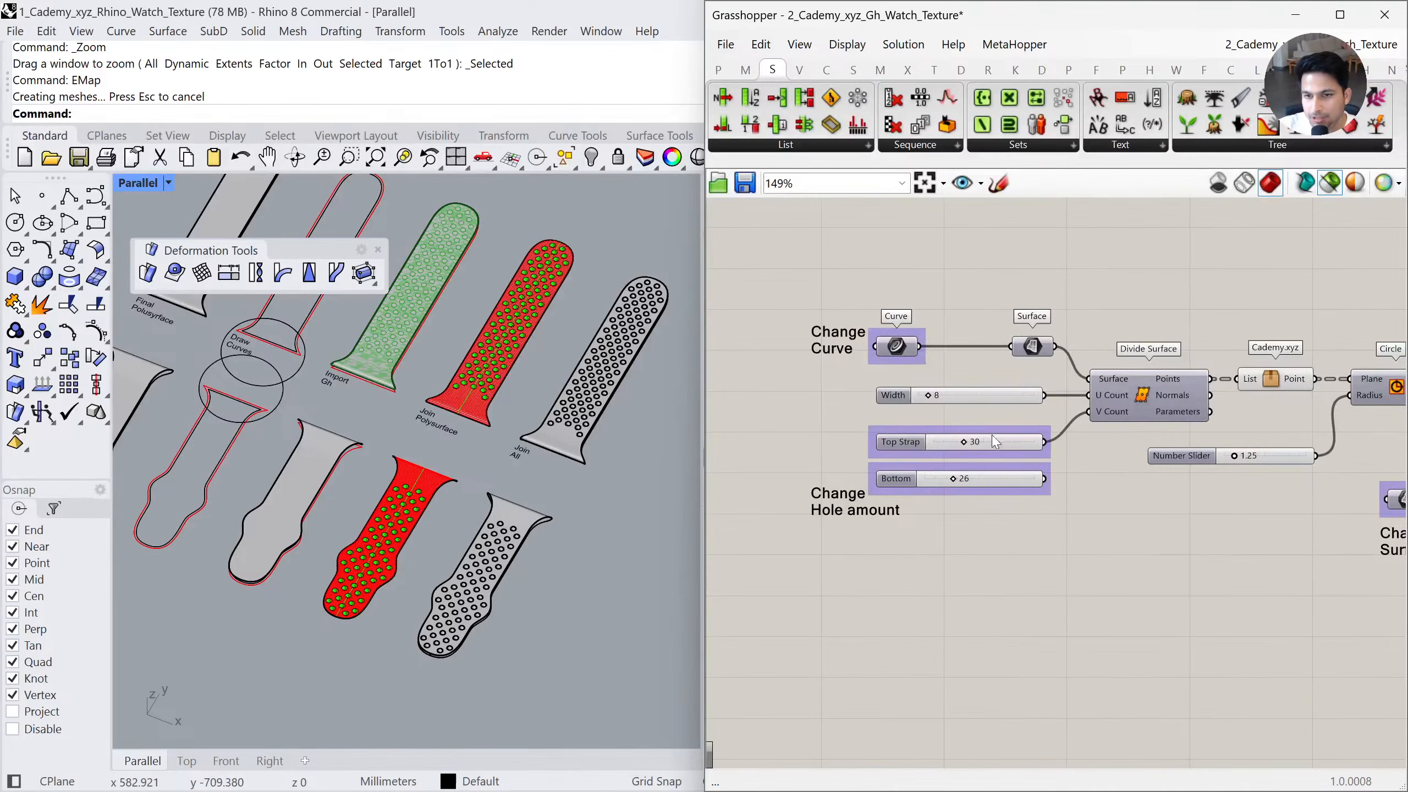
{"action": "right_click_drag", "start_coordinate": [1293, 516], "coordinate": [894, 530]}
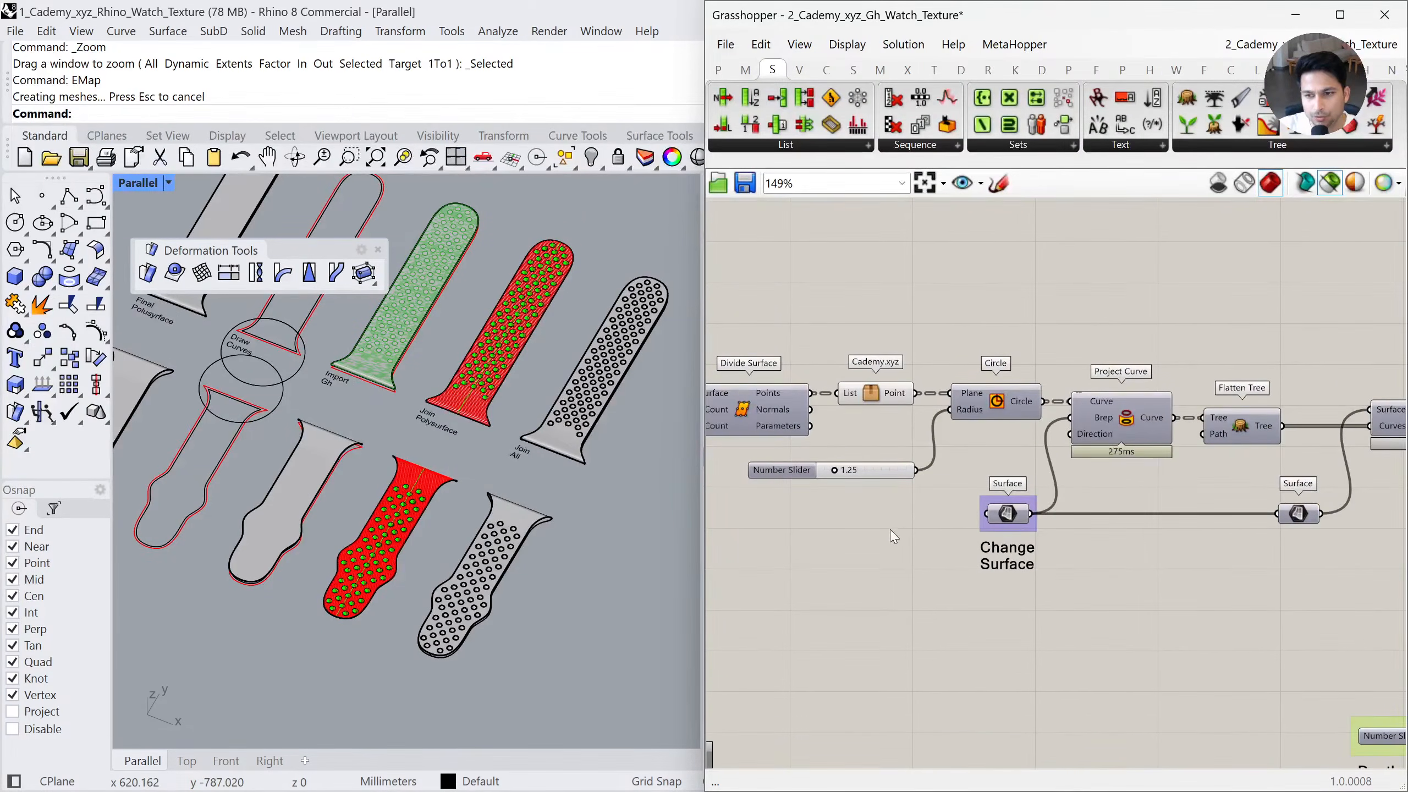
{"action": "middle_click", "coordinate": [1008, 272]}
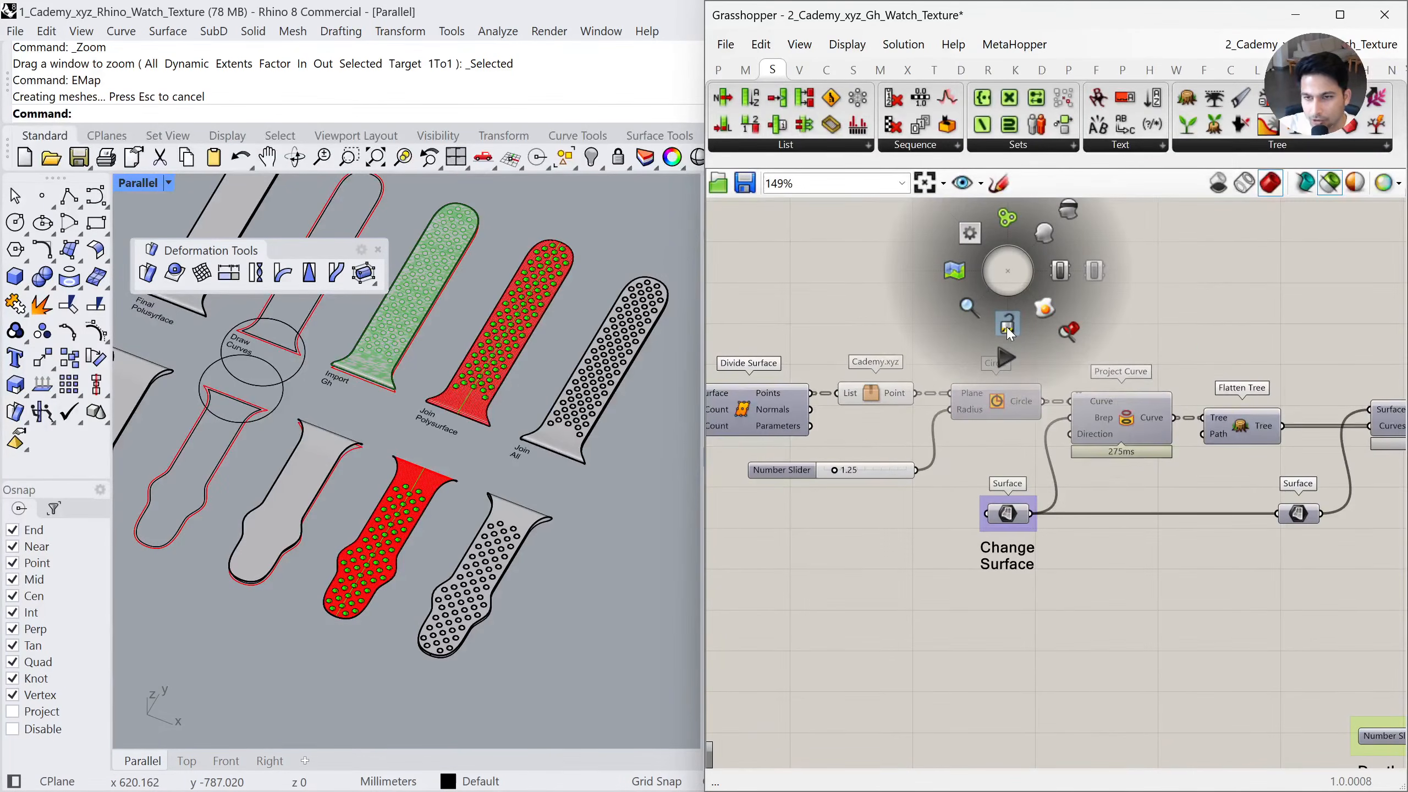
{"action": "left_click", "coordinate": [1010, 330]}
{"action": "middle_click", "coordinate": [994, 348]}
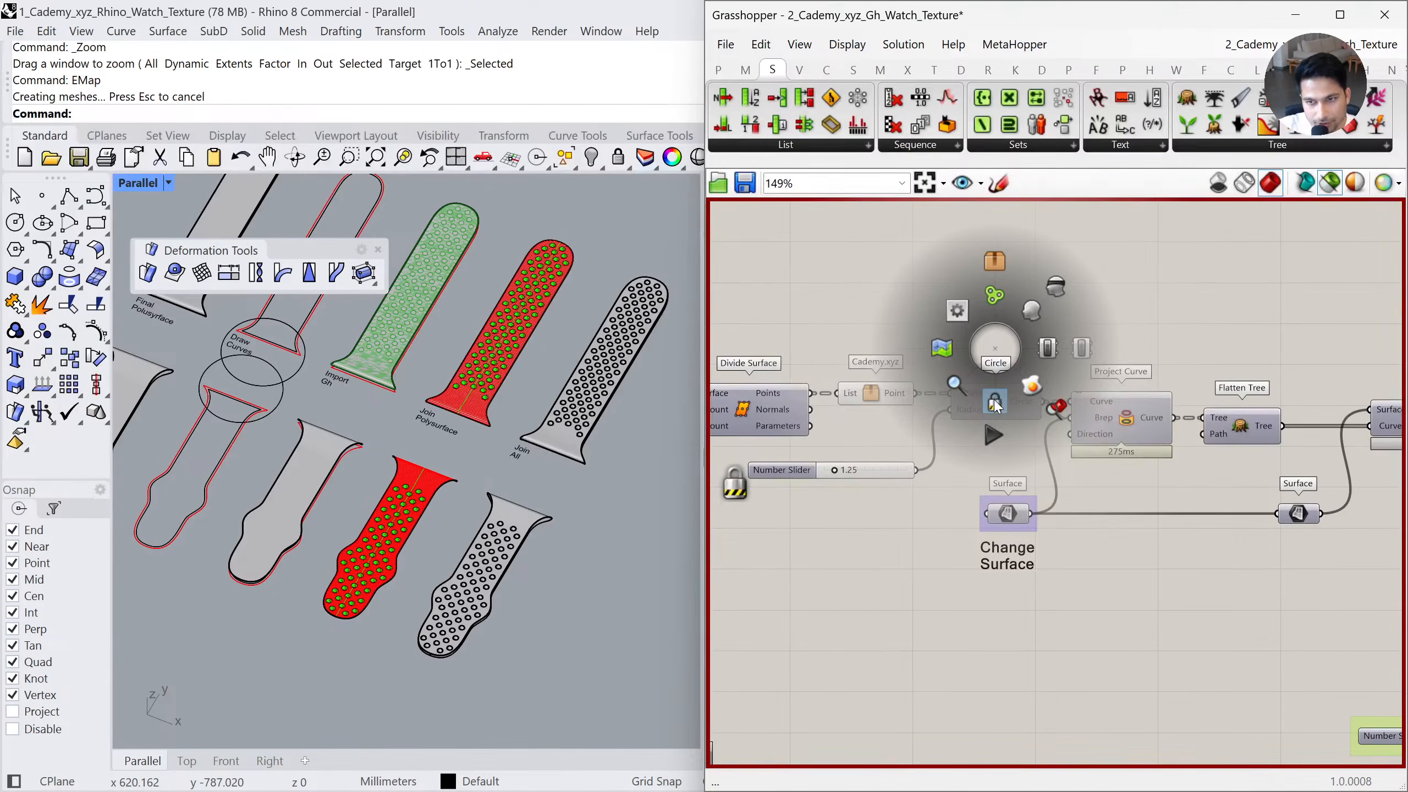
{"action": "left_click", "coordinate": [995, 402]}
Examine the definition from Surface Split through Patch and select the Custom Preview component after the baked textures
{"action": "scroll", "coordinate": [1025, 486], "scroll_direction": "down", "scroll_amount": 2}
{"action": "right_click_drag", "start_coordinate": [1352, 499], "coordinate": [976, 464]}
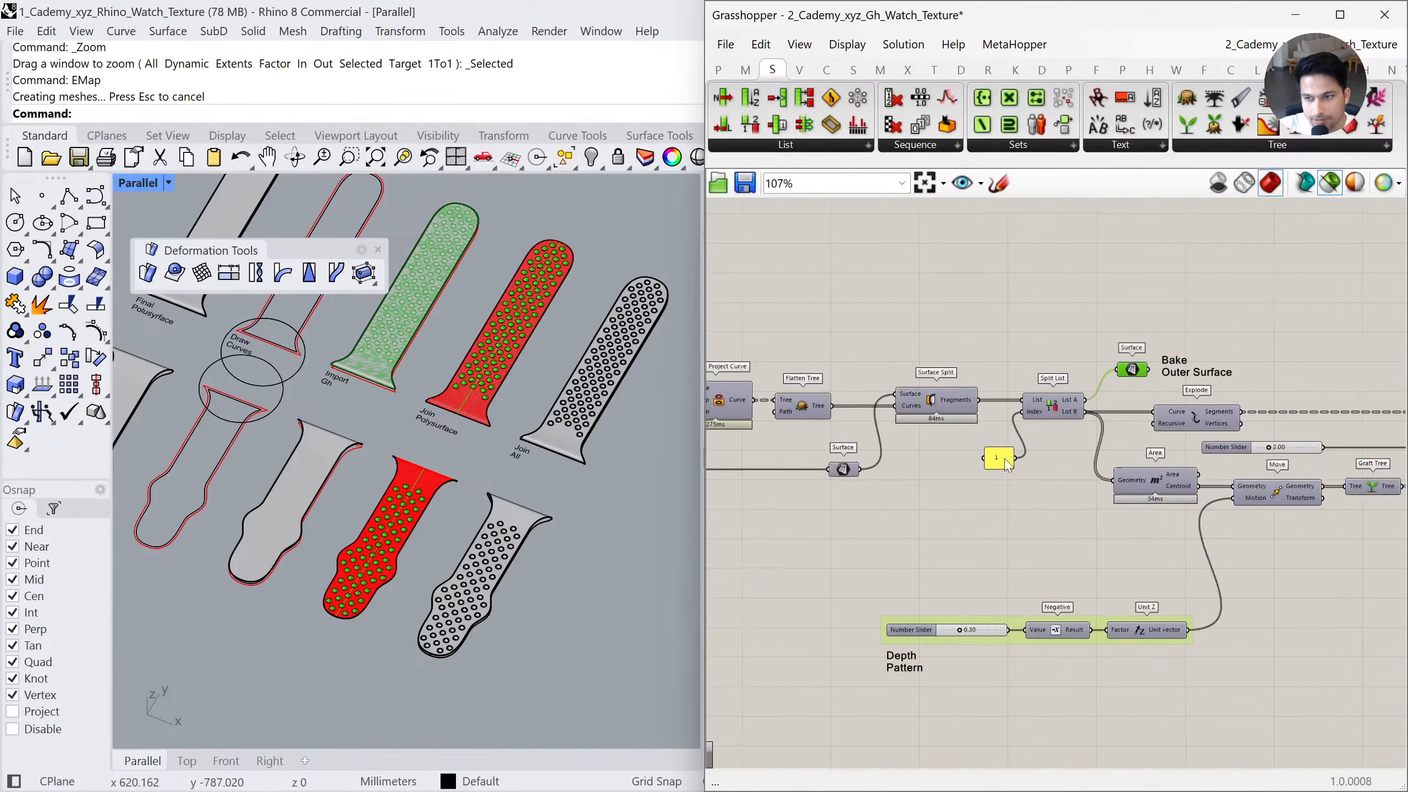
{"action": "right_click_drag", "start_coordinate": [1106, 446], "coordinate": [972, 453]}
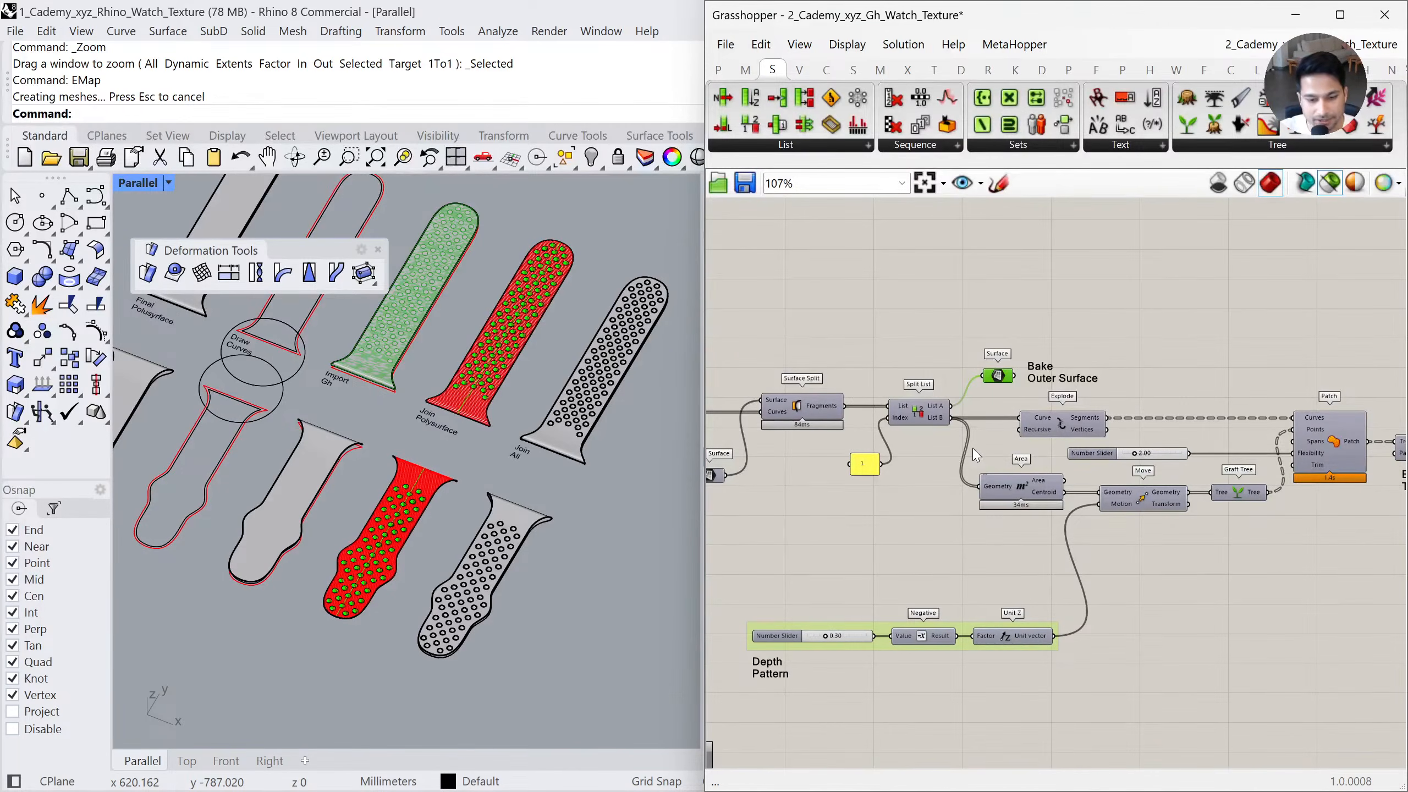
{"action": "scroll", "coordinate": [972, 448], "scroll_direction": "down", "scroll_amount": 1}
{"action": "right_click_drag", "start_coordinate": [1213, 443], "coordinate": [1023, 422]}
{"action": "right_click_drag", "start_coordinate": [926, 368], "coordinate": [1097, 380]}
{"action": "scroll", "coordinate": [1295, 446], "scroll_direction": "up", "scroll_amount": 4}
{"action": "right_click_drag", "start_coordinate": [1295, 446], "coordinate": [1112, 452]}
{"action": "left_click", "coordinate": [1199, 457]}
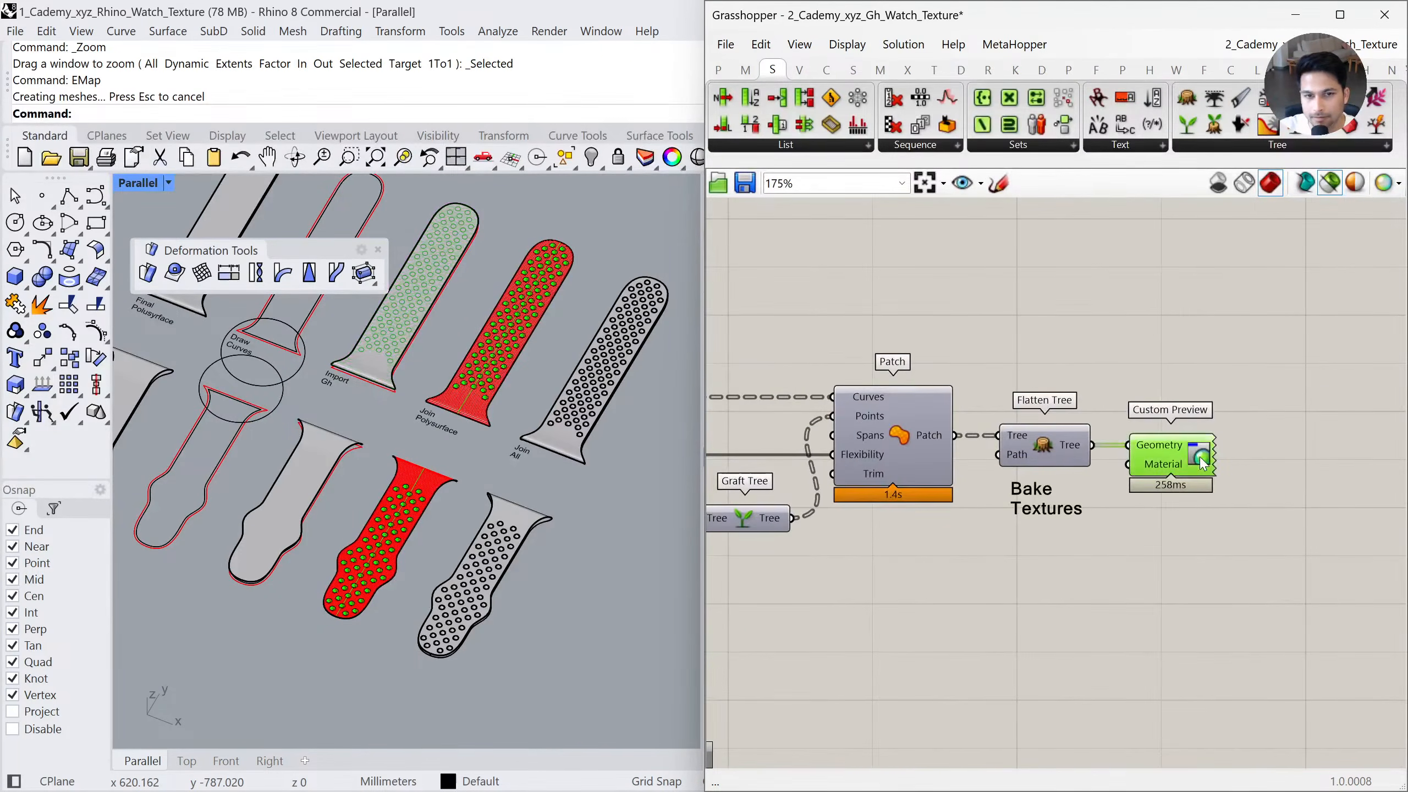
Lower the Grasshopper window to expose the layer list, turn on layer 10 V2 Holes and find its straps
{"action": "scroll", "coordinate": [516, 416], "scroll_direction": "down", "scroll_amount": 2}
{"action": "right_click_drag", "start_coordinate": [680, 417], "coordinate": [472, 383], "text": "shift"}
{"action": "left_click_drag", "start_coordinate": [994, 5], "coordinate": [995, 534]}
{"action": "left_click", "coordinate": [772, 480]}
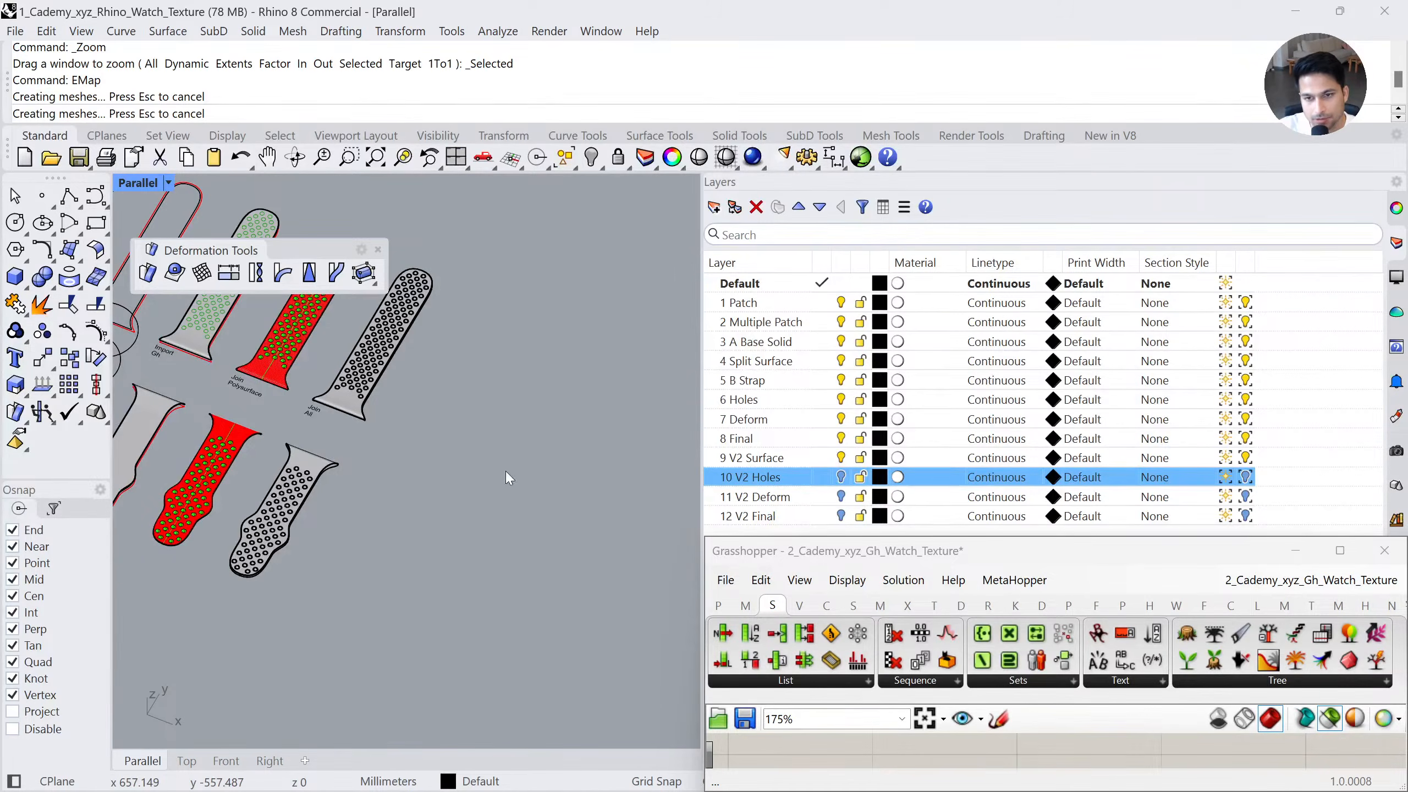
{"action": "right_click_drag", "start_coordinate": [637, 482], "coordinate": [360, 387], "text": "shift"}
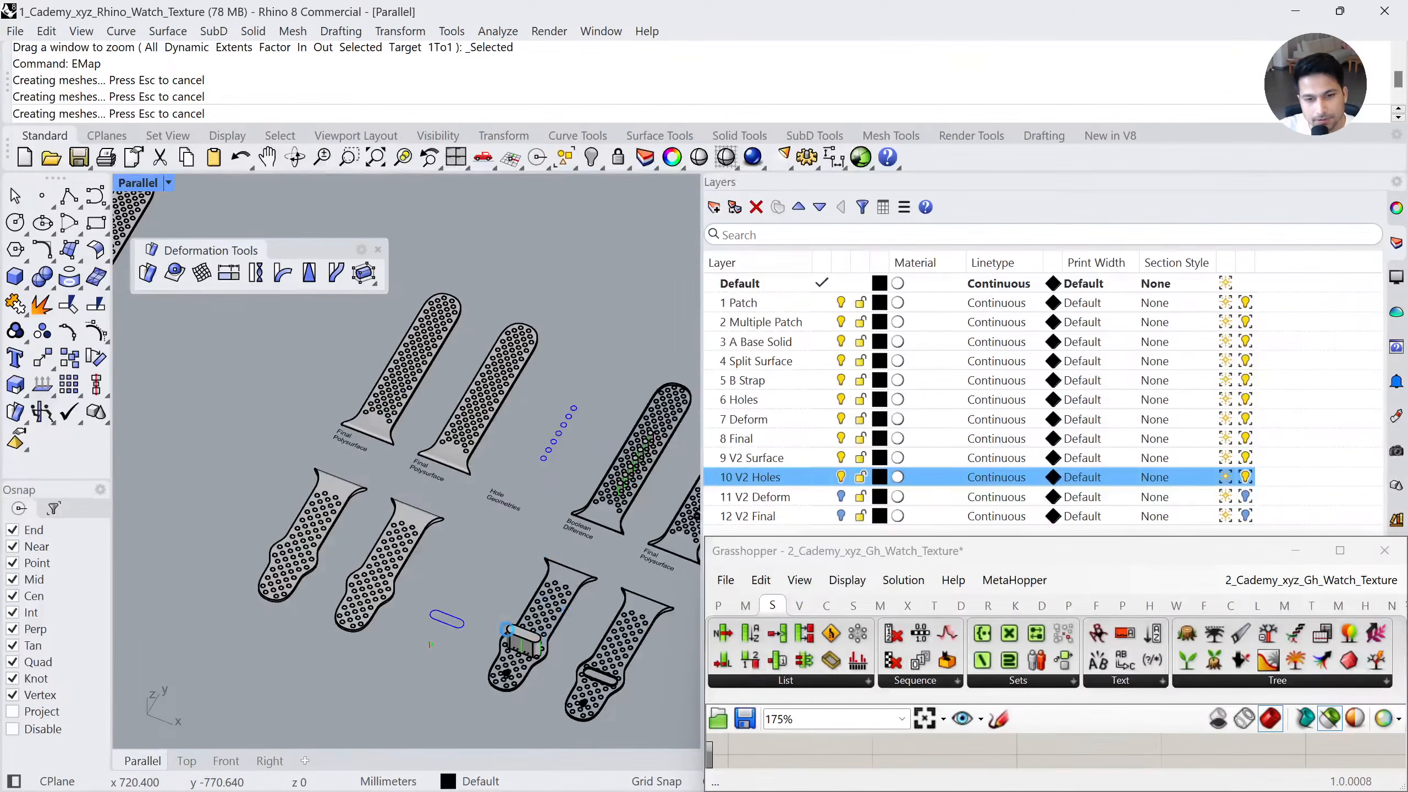
Subtract the slot cutter from the lower Boolean Difference strap with Boolean Difference
{"action": "scroll", "coordinate": [405, 576], "scroll_direction": "up", "scroll_amount": 5}
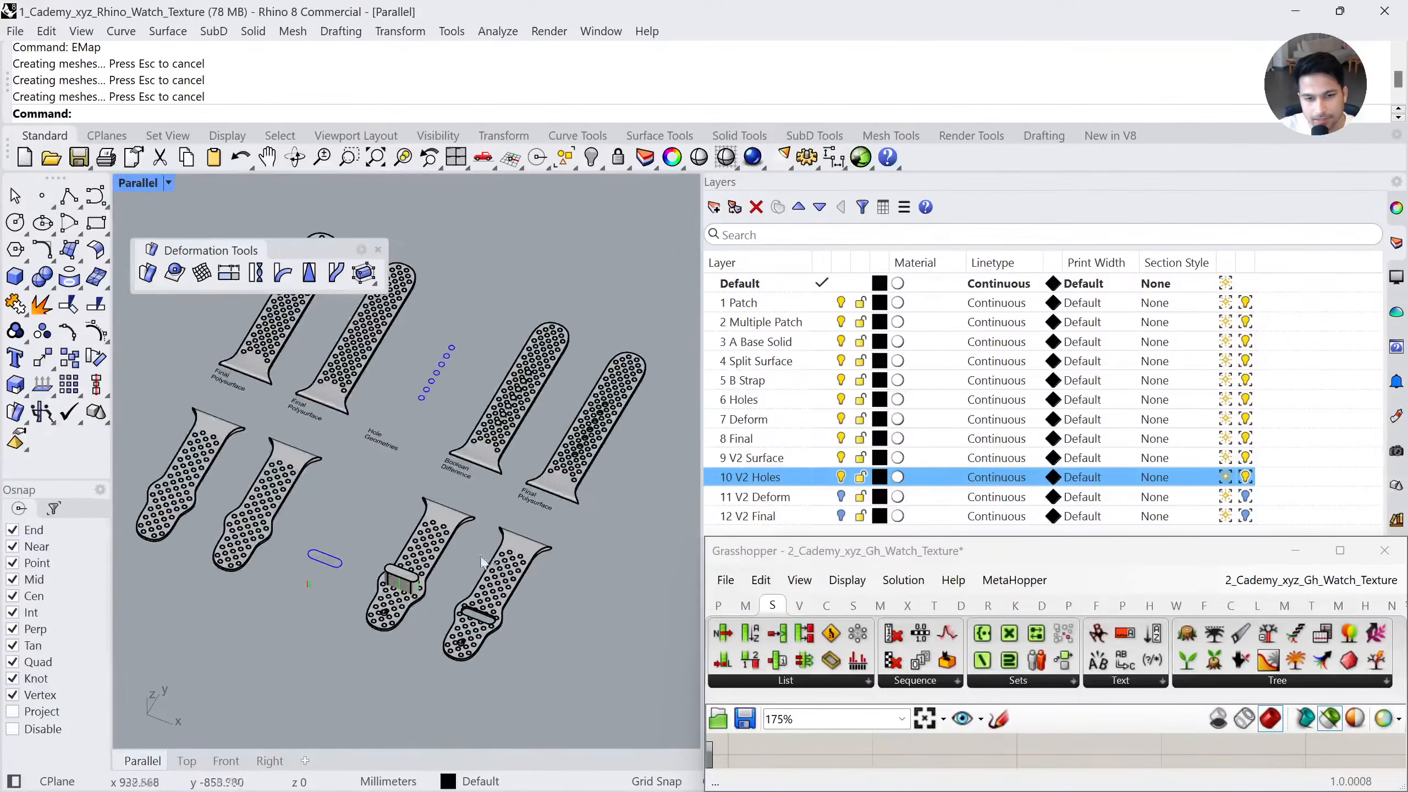
{"action": "right_click_drag", "start_coordinate": [403, 570], "coordinate": [384, 542]}
{"action": "left_click", "coordinate": [54, 283]}
{"action": "left_click", "coordinate": [96, 287]}
{"action": "left_click", "coordinate": [419, 562]}
{"action": "key", "text": "Return"}
{"action": "left_click", "coordinate": [370, 563]}
{"action": "key", "text": "Return"}
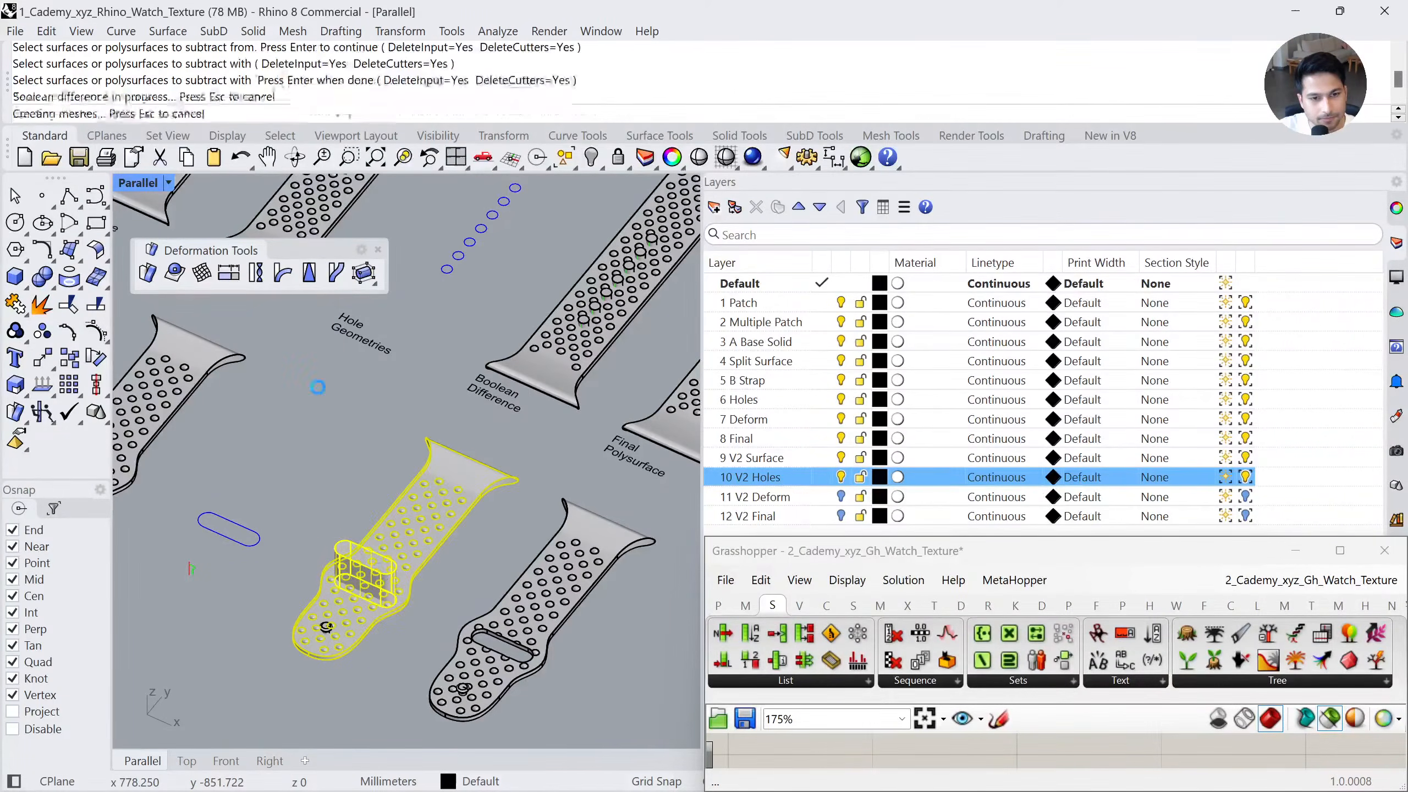
Close the floating deformation tools and Boolean-subtract the row of hole cutters from the upper Boolean Difference strap
{"action": "left_click", "coordinate": [378, 249]}
{"action": "left_click", "coordinate": [534, 360]}
{"action": "right_click_drag", "start_coordinate": [629, 369], "coordinate": [517, 456], "text": "shift"}
{"action": "key", "text": "Return"}
{"action": "left_click", "coordinate": [503, 383]}
{"action": "key", "text": "Return"}
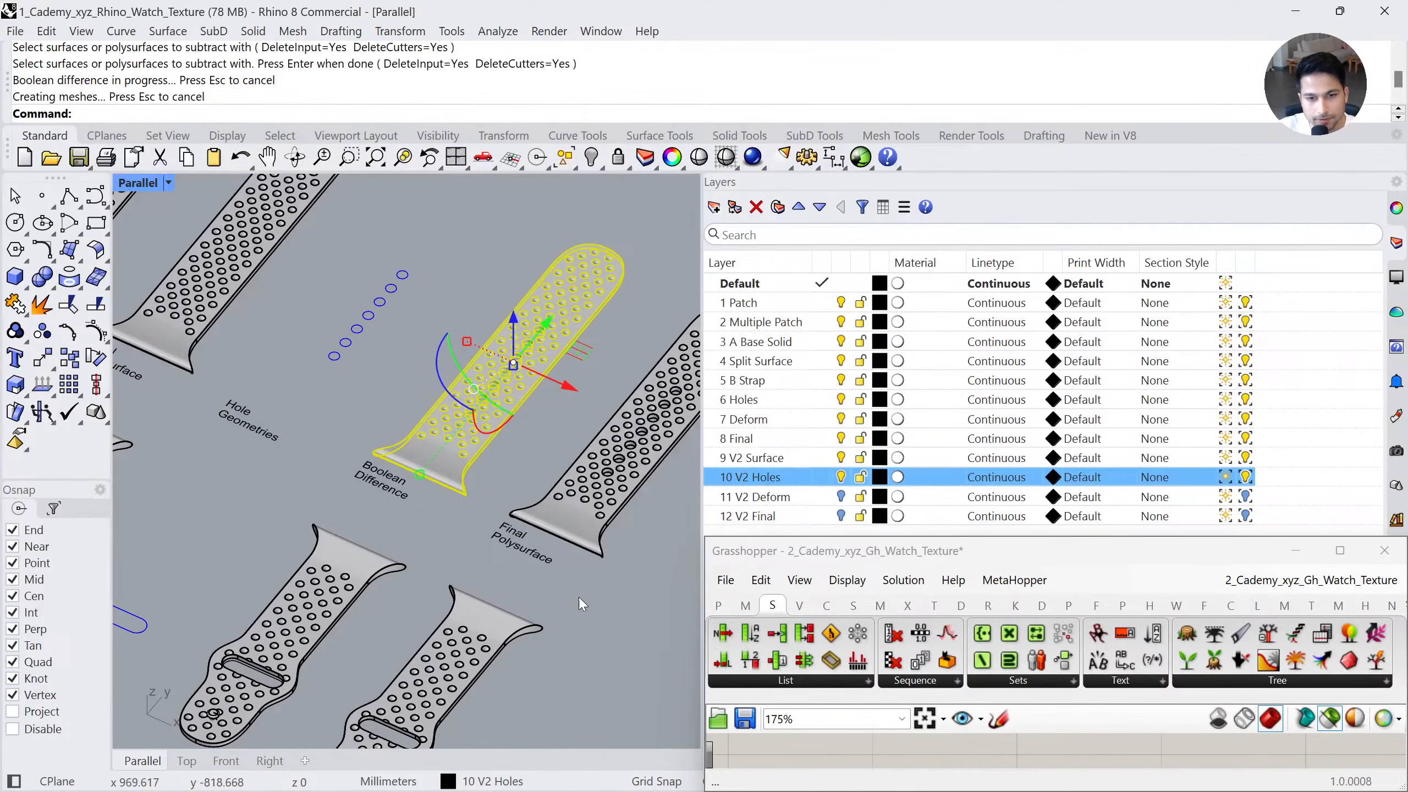
{"action": "right_click_drag", "start_coordinate": [592, 619], "coordinate": [461, 528], "text": "shift"}
{"action": "left_click", "coordinate": [461, 528]}
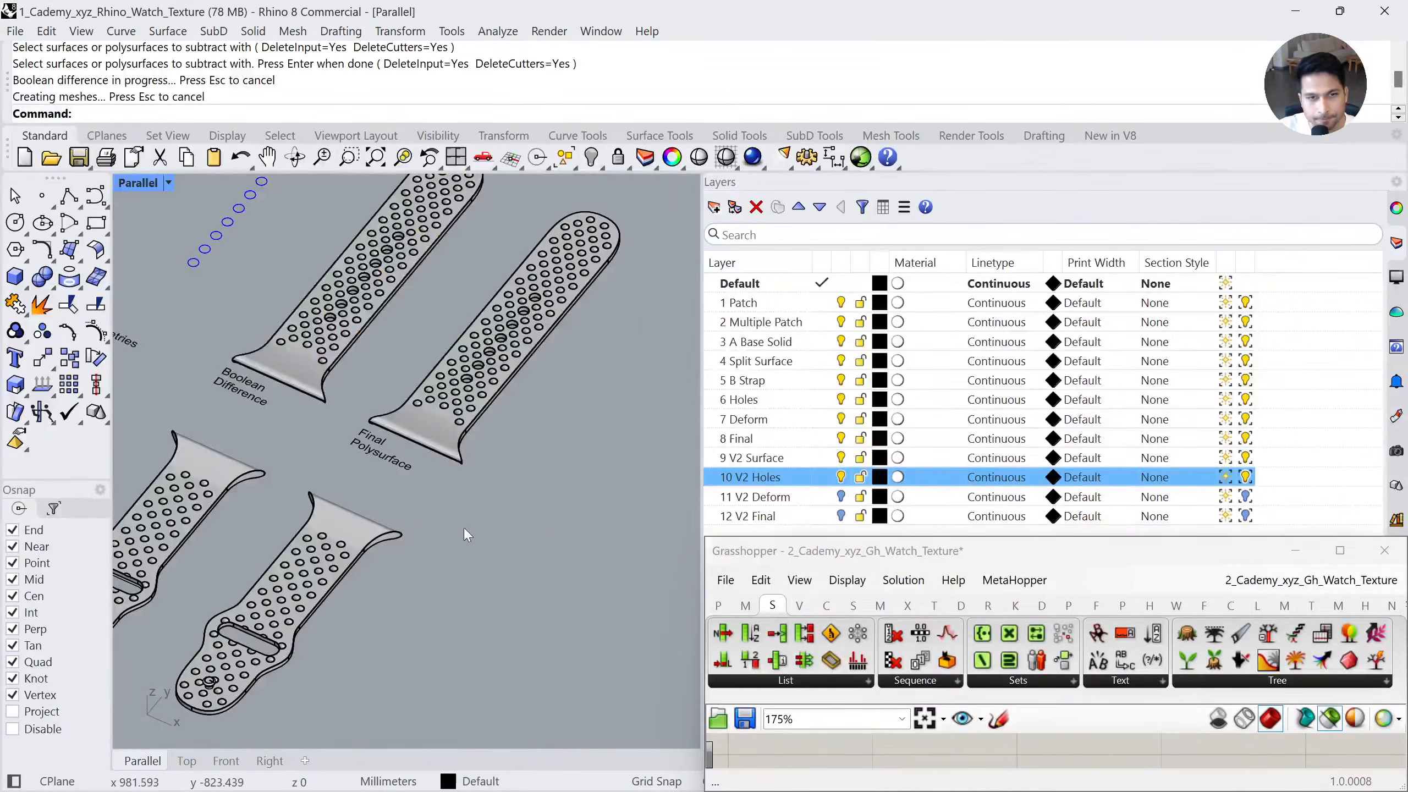
Turn on layer 11 V2 Deform and find its Flow Along Curve straps and watch body
{"action": "left_click", "coordinate": [848, 502]}
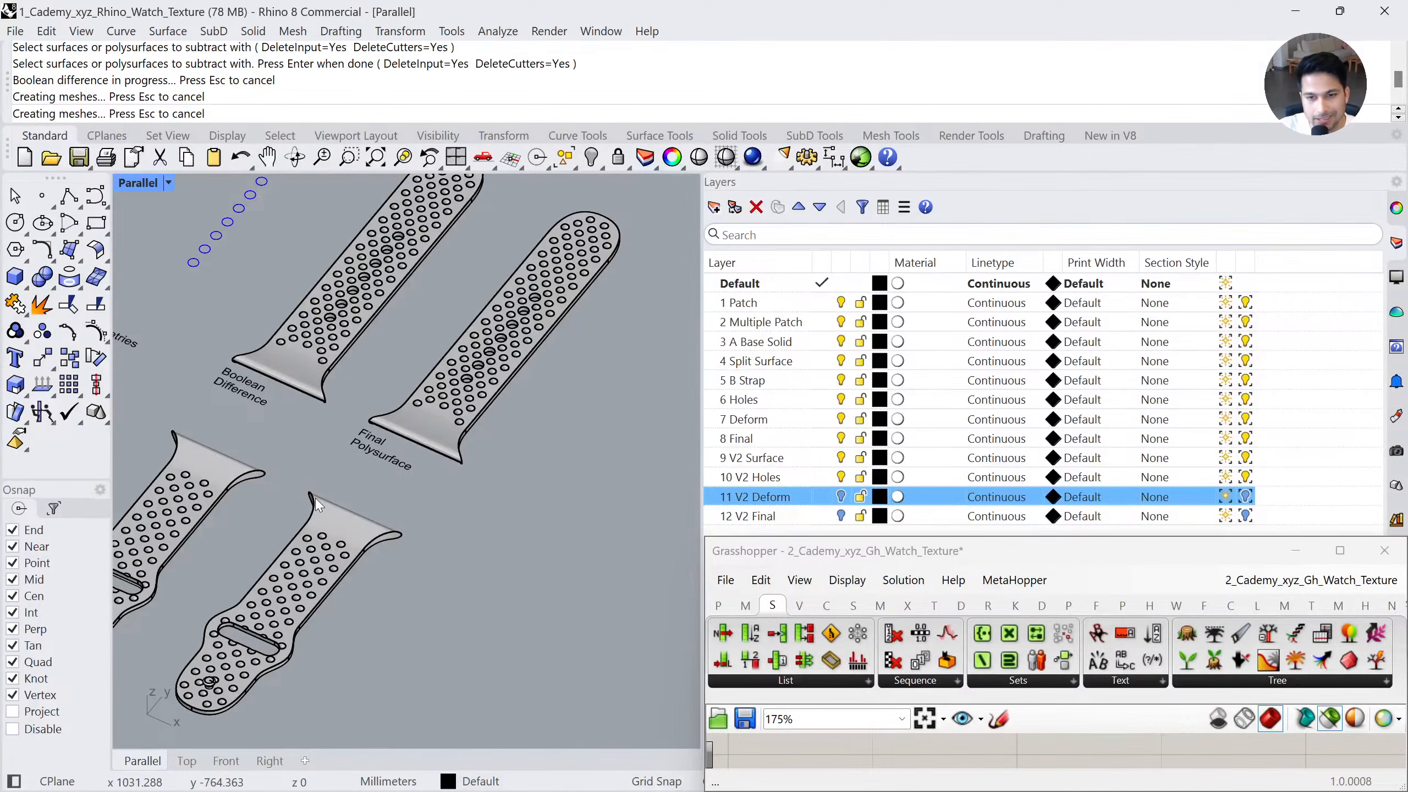
{"action": "scroll", "coordinate": [300, 460], "scroll_direction": "down", "scroll_amount": 3}
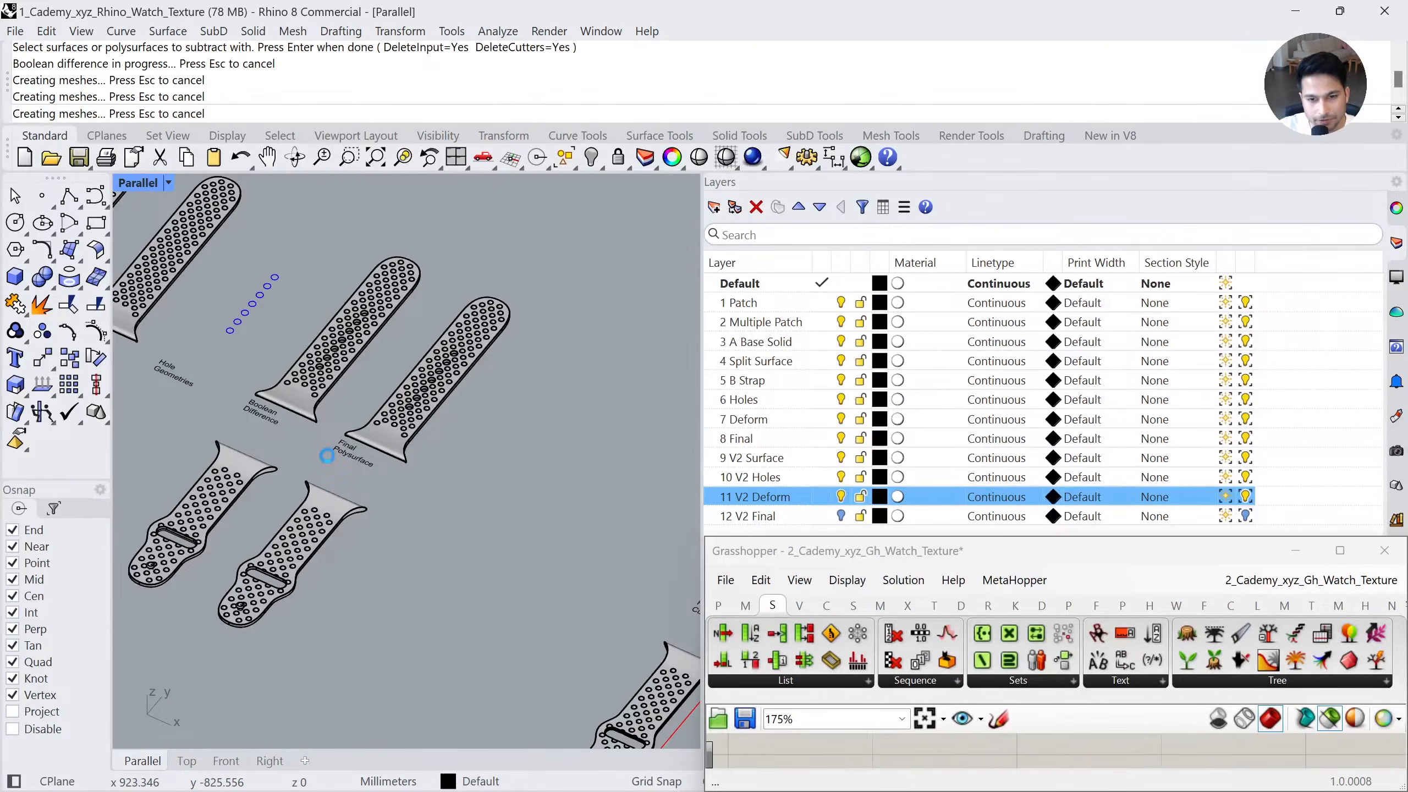
{"action": "scroll", "coordinate": [328, 471], "scroll_direction": "down", "scroll_amount": 2}
{"action": "right_click_drag", "start_coordinate": [510, 481], "coordinate": [148, 310], "text": "shift"}
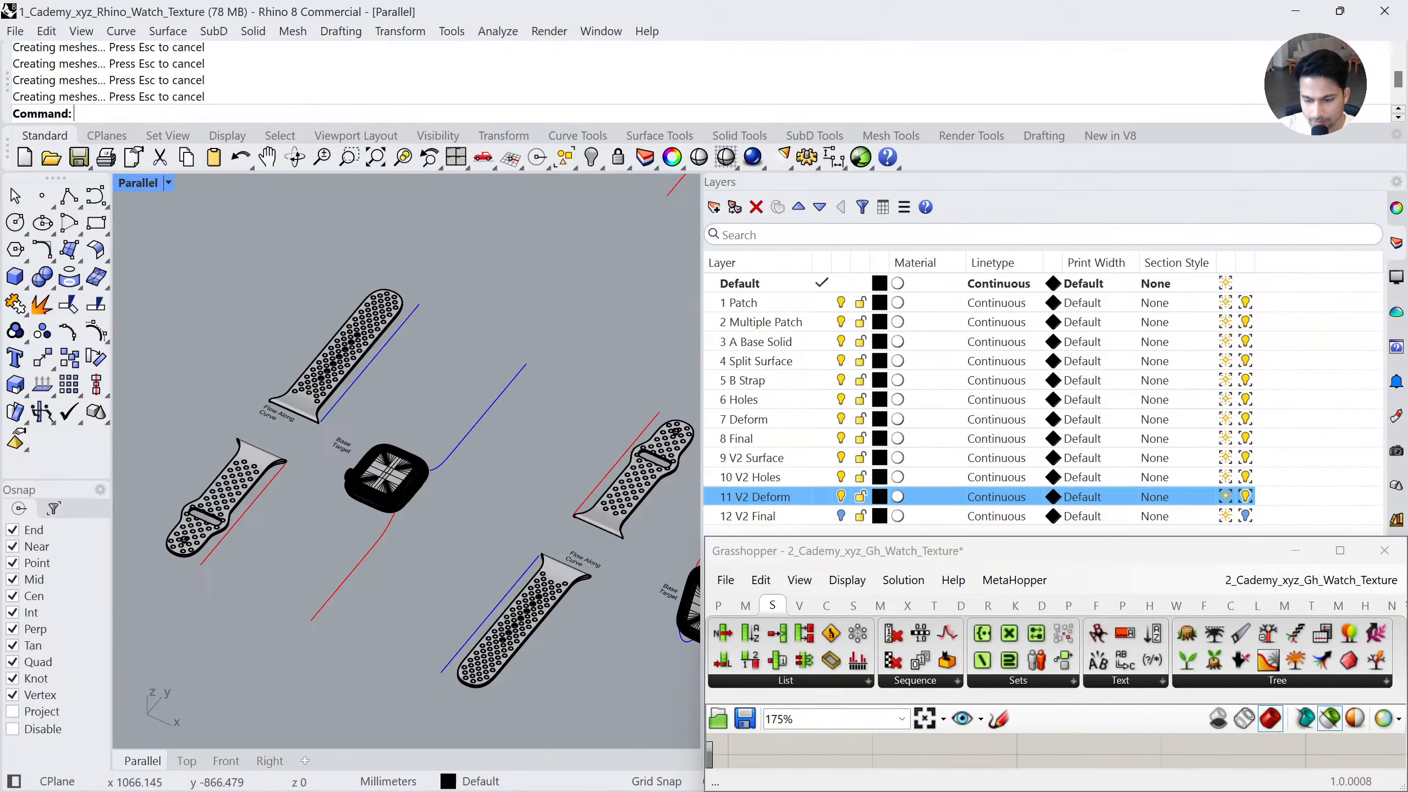
Switch to the Top view, enlarge Grasshopper and bake the Circle component's hole outlines
{"action": "left_click", "coordinate": [185, 763]}
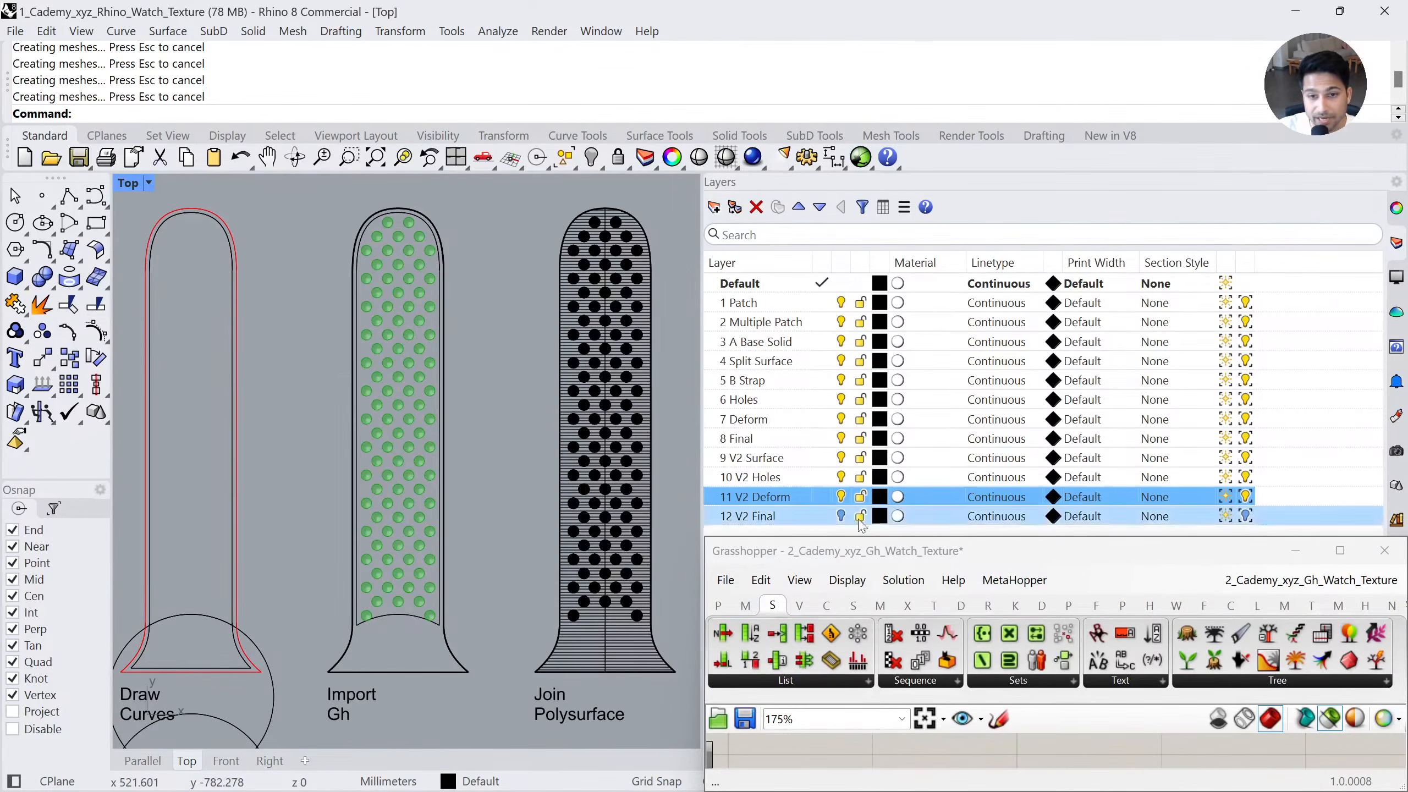
{"action": "double_click", "coordinate": [963, 537]}
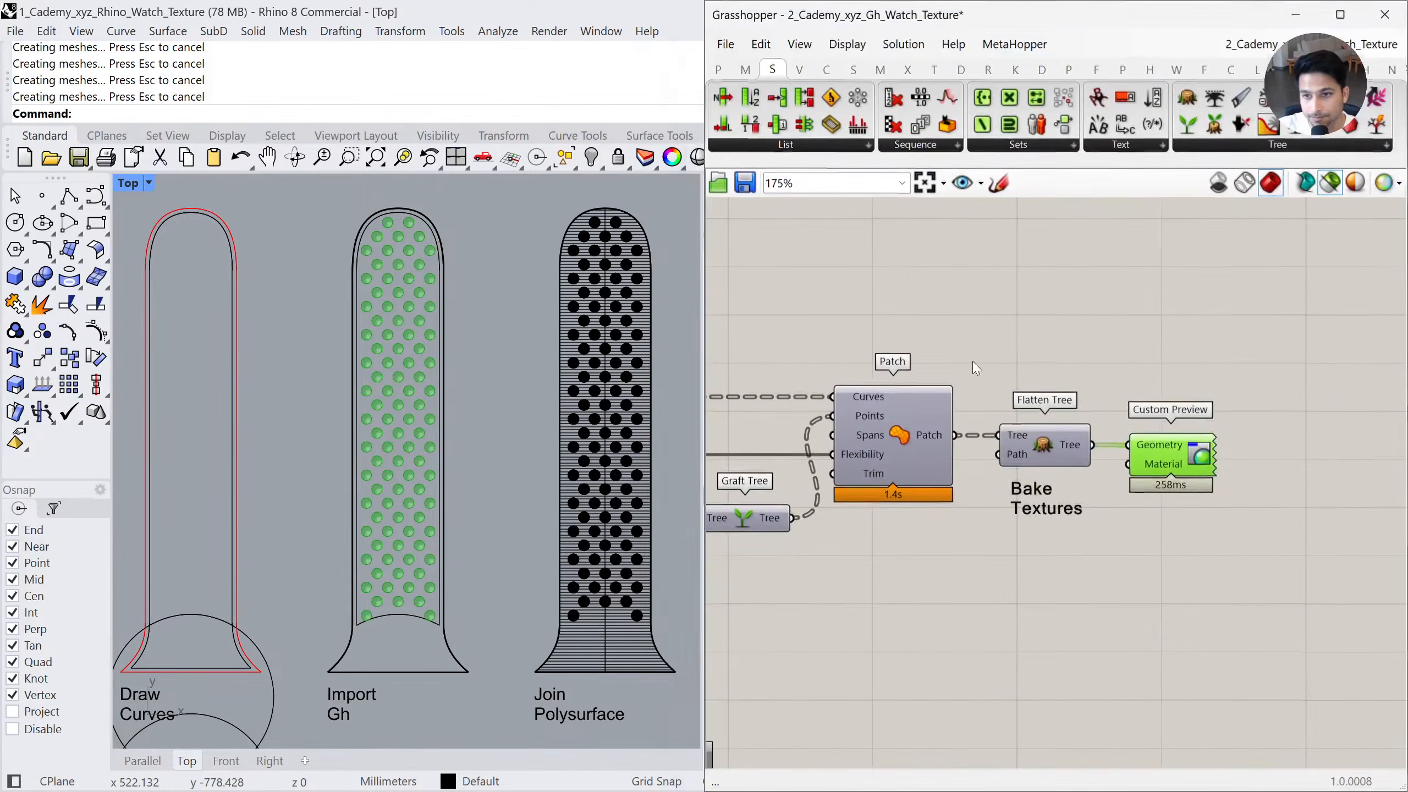
{"action": "right_click_drag", "start_coordinate": [996, 281], "coordinate": [1275, 305]}
{"action": "scroll", "coordinate": [1275, 306], "scroll_direction": "down", "scroll_amount": 4}
{"action": "right_click_drag", "start_coordinate": [754, 383], "coordinate": [959, 414]}
{"action": "right_click_drag", "start_coordinate": [934, 396], "coordinate": [1293, 406]}
{"action": "middle_click", "coordinate": [969, 414]}
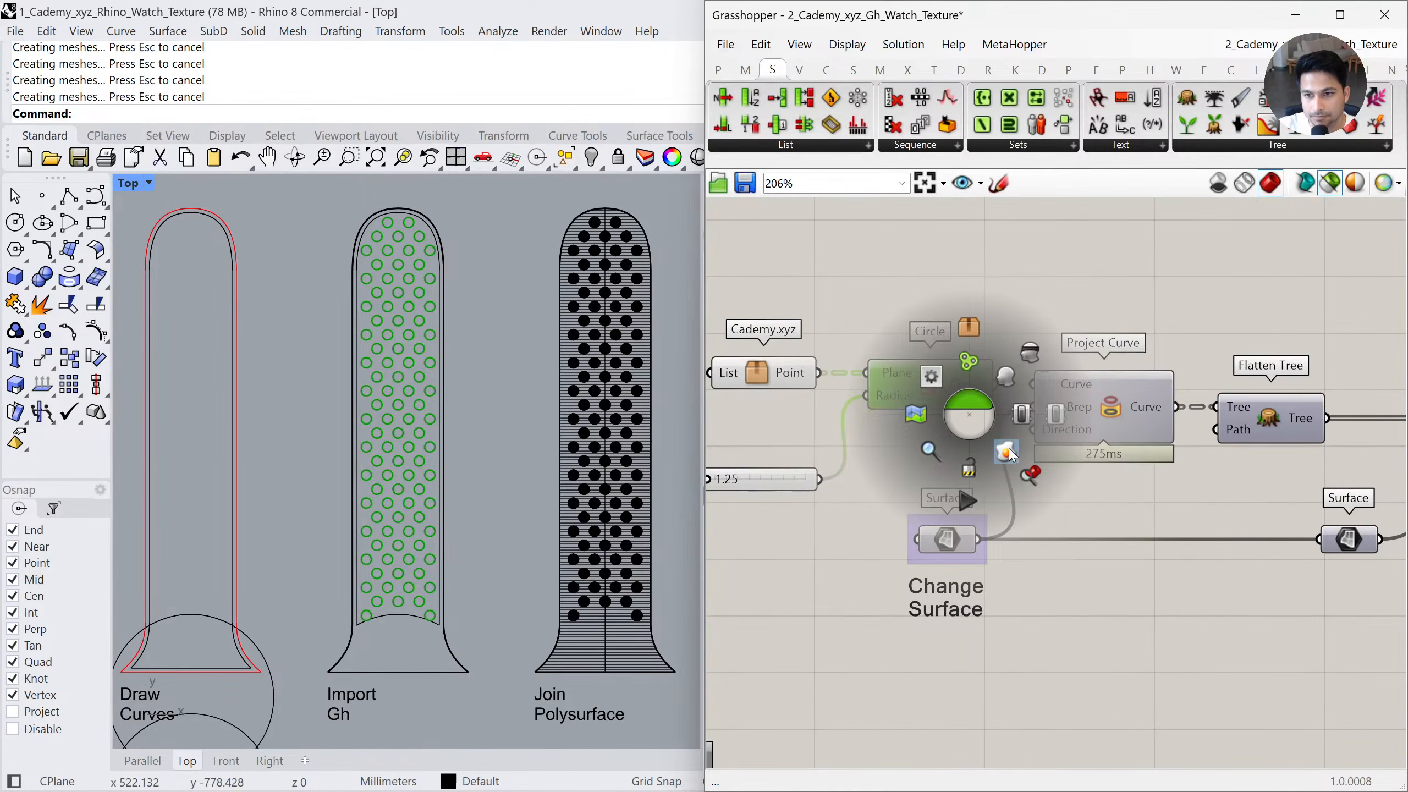
Select five baked circles down the centre column of the Import Gh strap
{"action": "left_click", "coordinate": [398, 518]}
{"action": "scroll", "coordinate": [407, 490], "scroll_direction": "up", "scroll_amount": 5}
{"action": "left_click", "coordinate": [399, 488], "text": "shift"}
{"action": "left_click", "coordinate": [399, 422], "text": "shift"}
{"action": "left_click", "coordinate": [397, 356], "text": "shift"}
{"action": "left_click", "coordinate": [397, 298], "text": "shift"}
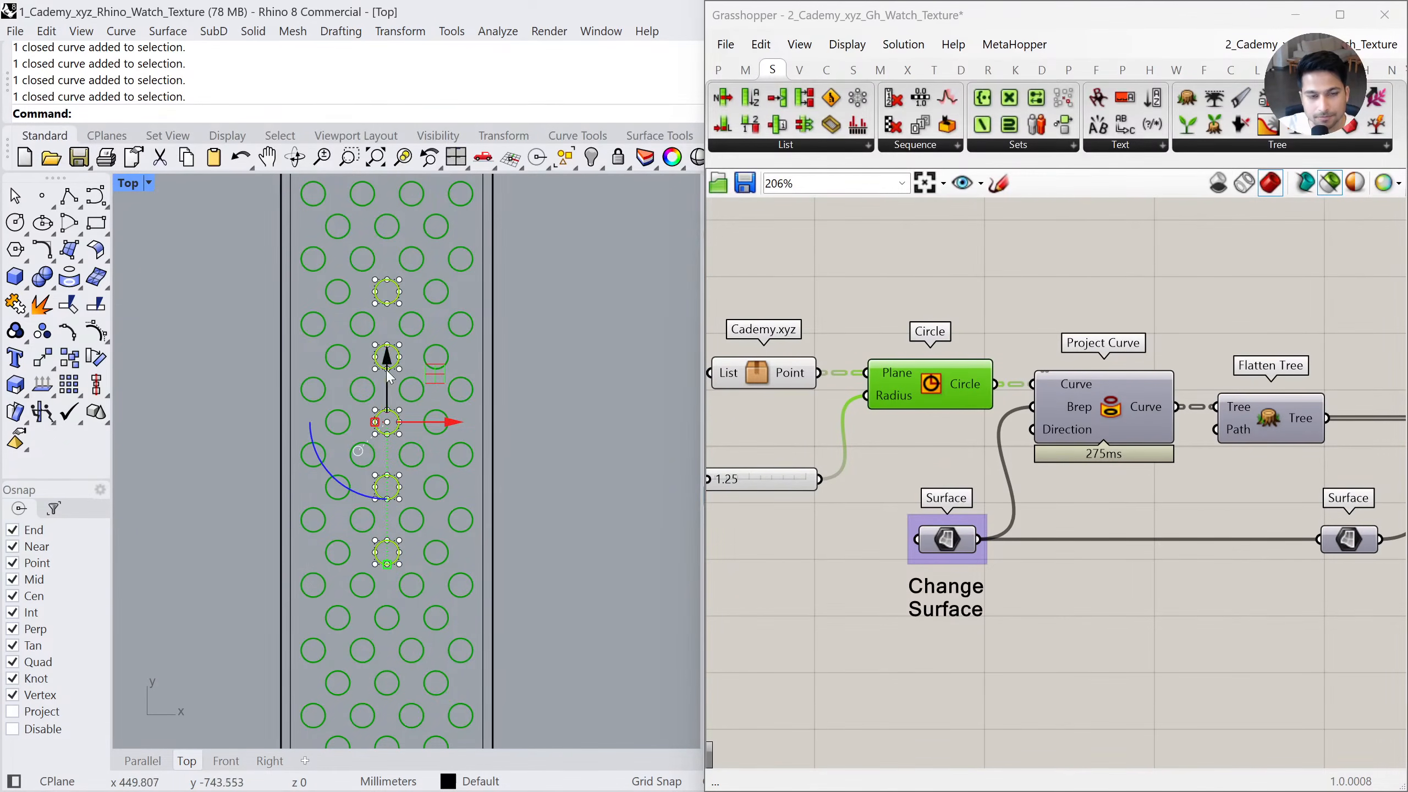
Try to offset the centre-column circles with a distance of 1, then undo the offset
{"action": "left_click", "coordinate": [45, 254]}
{"action": "left_click", "coordinate": [312, 262]}
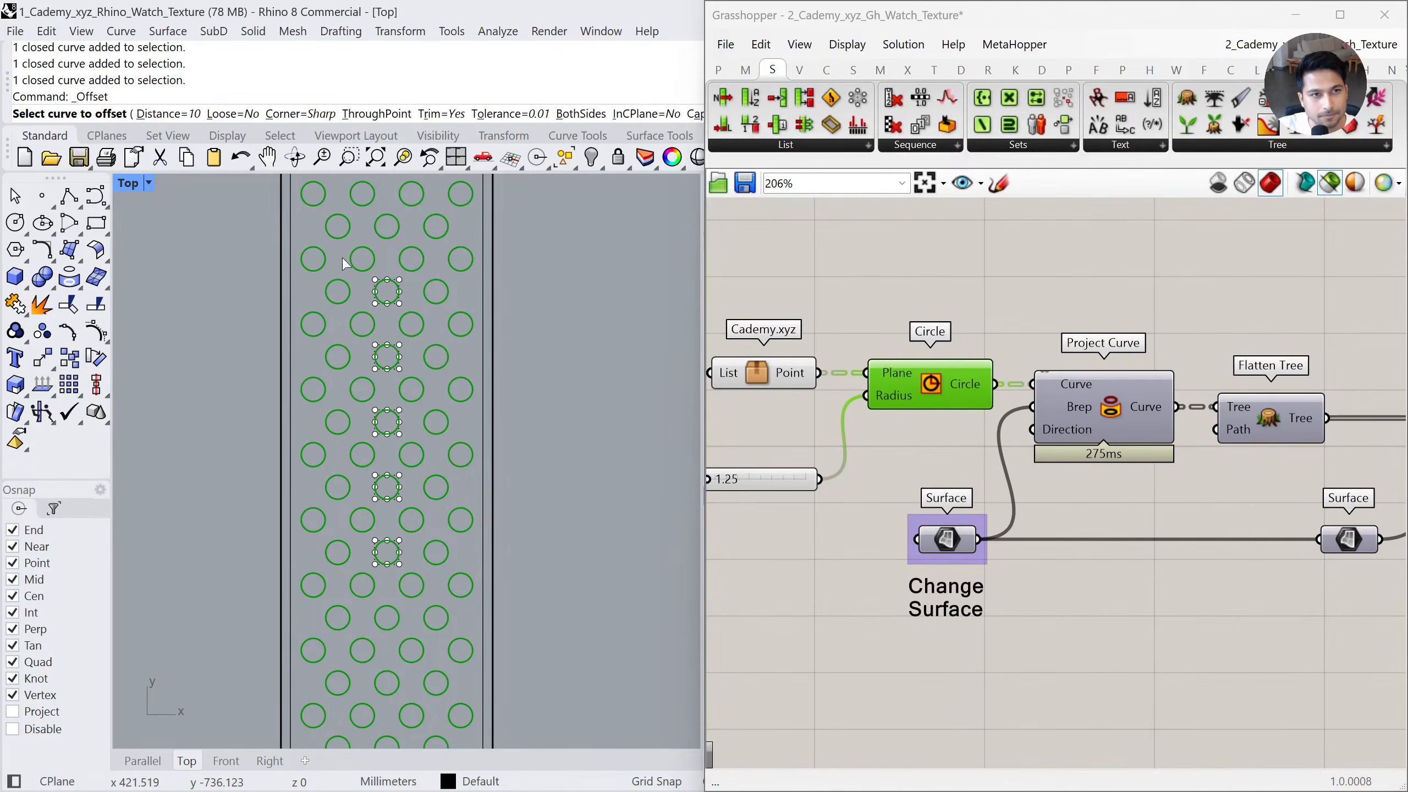
{"action": "type", "text": "1"}
{"action": "key", "text": "Return"}
{"action": "left_click", "coordinate": [378, 284]}
{"action": "left_click", "coordinate": [374, 281]}
{"action": "left_click", "coordinate": [382, 347]}
{"action": "left_click", "coordinate": [353, 350]}
{"action": "left_click", "coordinate": [631, 386]}
{"action": "key", "text": "ctrl+z"}
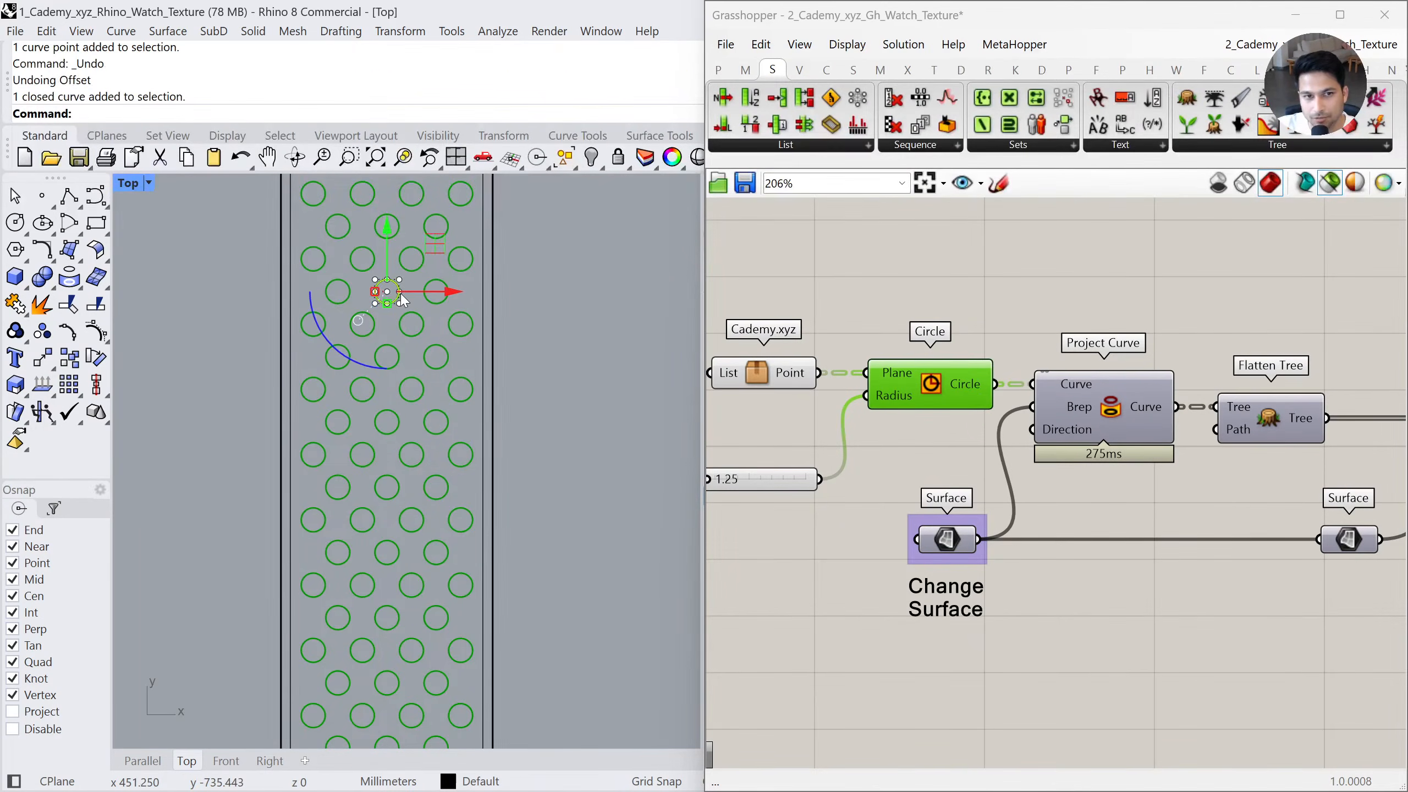
Offset the uppermost baked centre circle inward by 0.5 mm
{"action": "left_click", "coordinate": [399, 292]}
{"action": "key", "text": "Return"}
{"action": "type", "text": "0.5"}
{"action": "key", "text": "Return"}
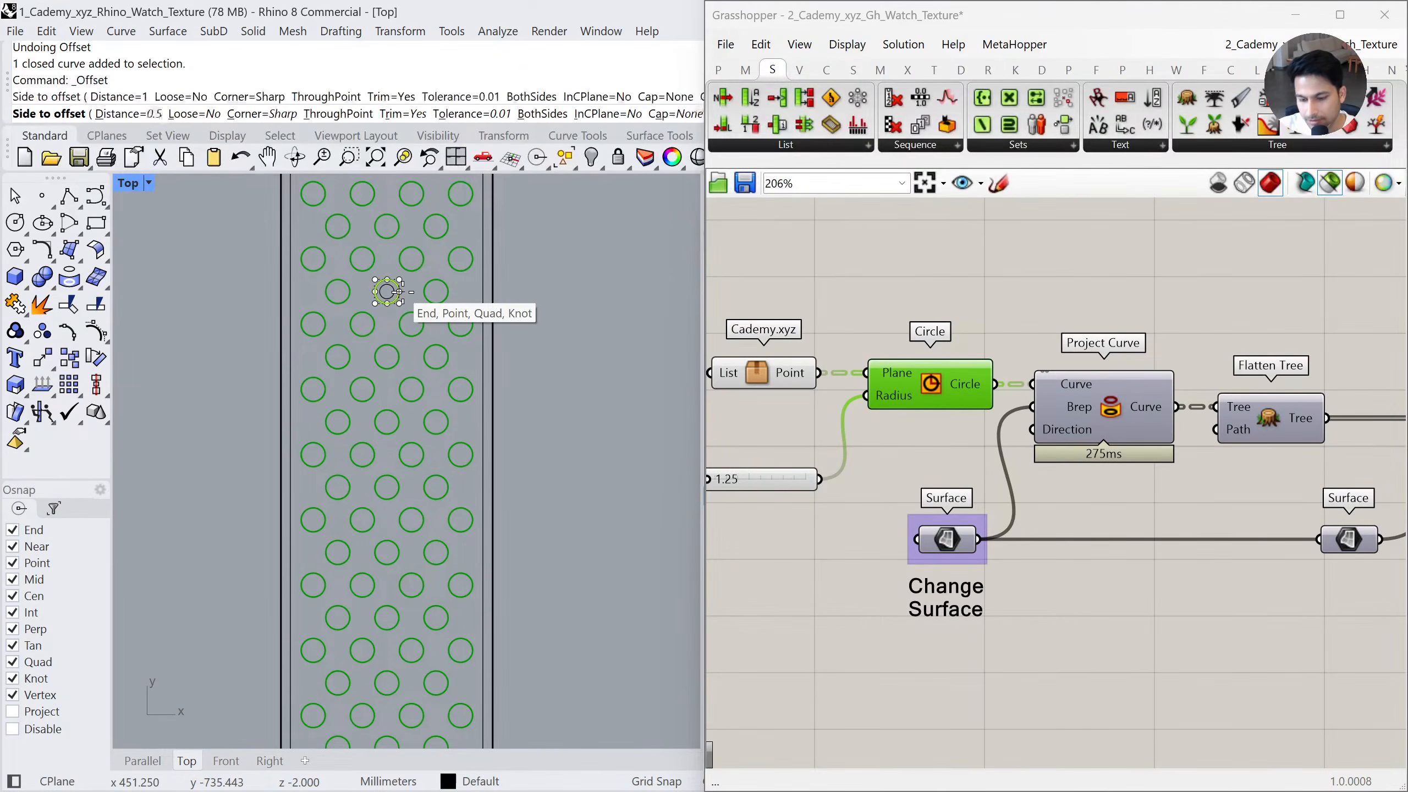
{"action": "left_click", "coordinate": [398, 292]}
Offset the second baked centre circle outward by 0.5 mm
{"action": "left_click", "coordinate": [407, 364]}
{"action": "left_click", "coordinate": [399, 358]}
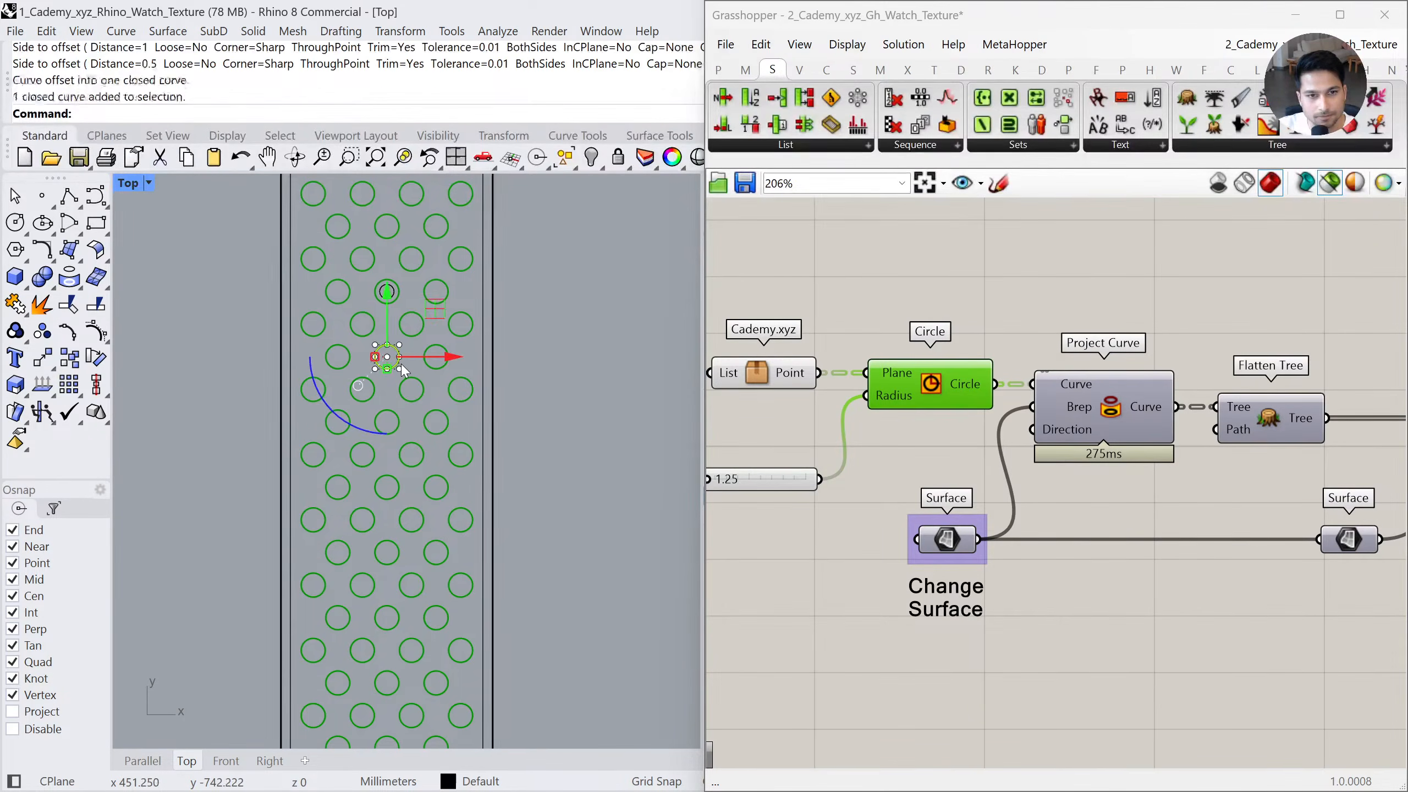
{"action": "right_click_drag", "start_coordinate": [452, 380], "coordinate": [454, 381]}
{"action": "key", "text": "Return"}
{"action": "left_click", "coordinate": [503, 401]}
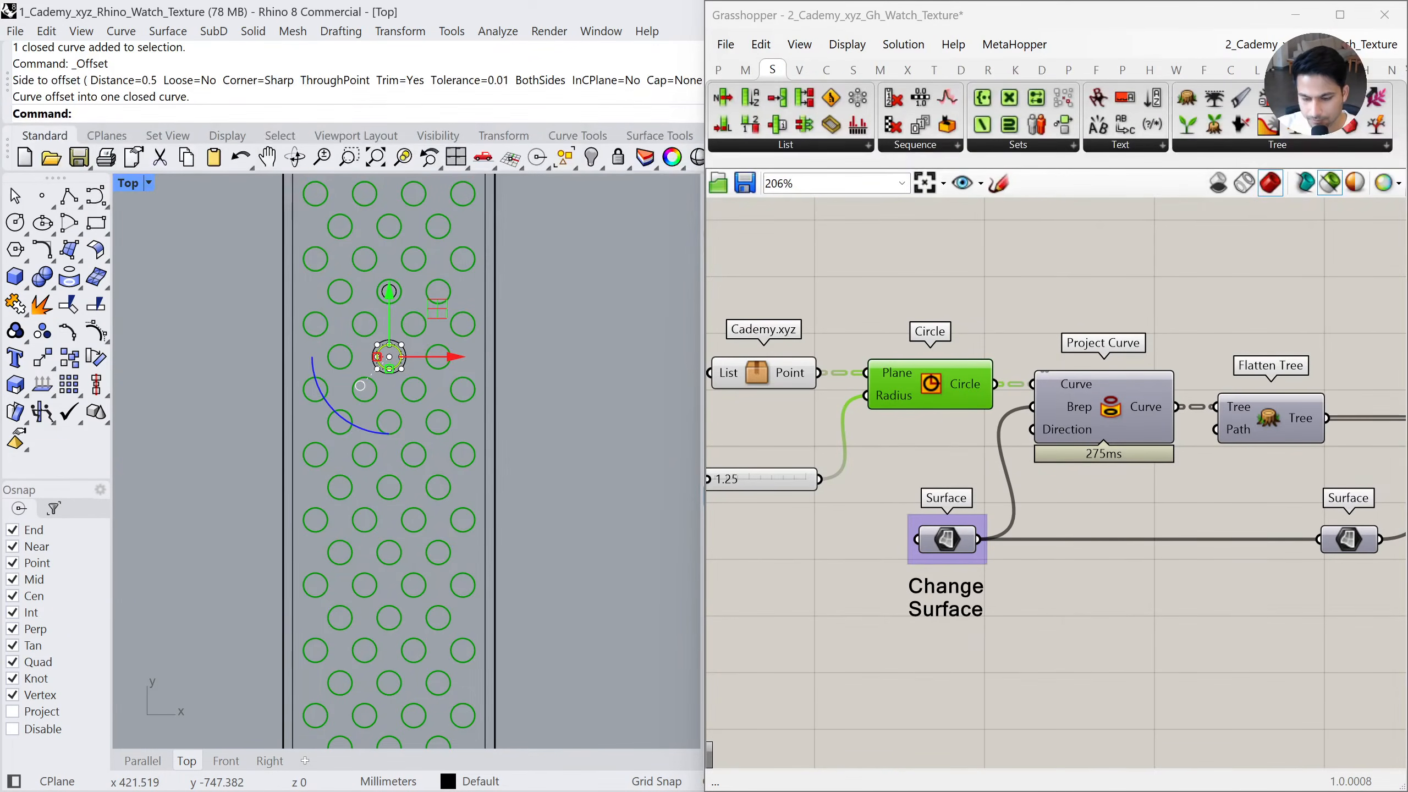
Return to the Parallel view and inspect the Flow Along Curve straps around the watch body
{"action": "scroll", "coordinate": [443, 469], "scroll_direction": "down", "scroll_amount": 5}
{"action": "right_click_drag", "start_coordinate": [613, 460], "coordinate": [556, 455]}
{"action": "scroll", "coordinate": [665, 482], "scroll_direction": "down", "scroll_amount": 5}
{"action": "right_click_drag", "start_coordinate": [665, 482], "coordinate": [382, 456]}
{"action": "right_click_drag", "start_coordinate": [577, 454], "coordinate": [274, 452]}
{"action": "left_click", "coordinate": [142, 761]}
{"action": "scroll", "coordinate": [321, 477], "scroll_direction": "down", "scroll_amount": 6}
{"action": "right_click_drag", "start_coordinate": [467, 534], "coordinate": [456, 523], "text": "shift"}
{"action": "scroll", "coordinate": [359, 474], "scroll_direction": "up", "scroll_amount": 6}
{"action": "right_click_drag", "start_coordinate": [352, 480], "coordinate": [409, 489], "text": "shift"}
{"action": "right_click_drag", "start_coordinate": [285, 483], "coordinate": [345, 487]}
Examine the Cademy.xyz component between Divide Surface and Circle in the Grasshopper definition
{"action": "right_click_drag", "start_coordinate": [765, 419], "coordinate": [845, 426]}
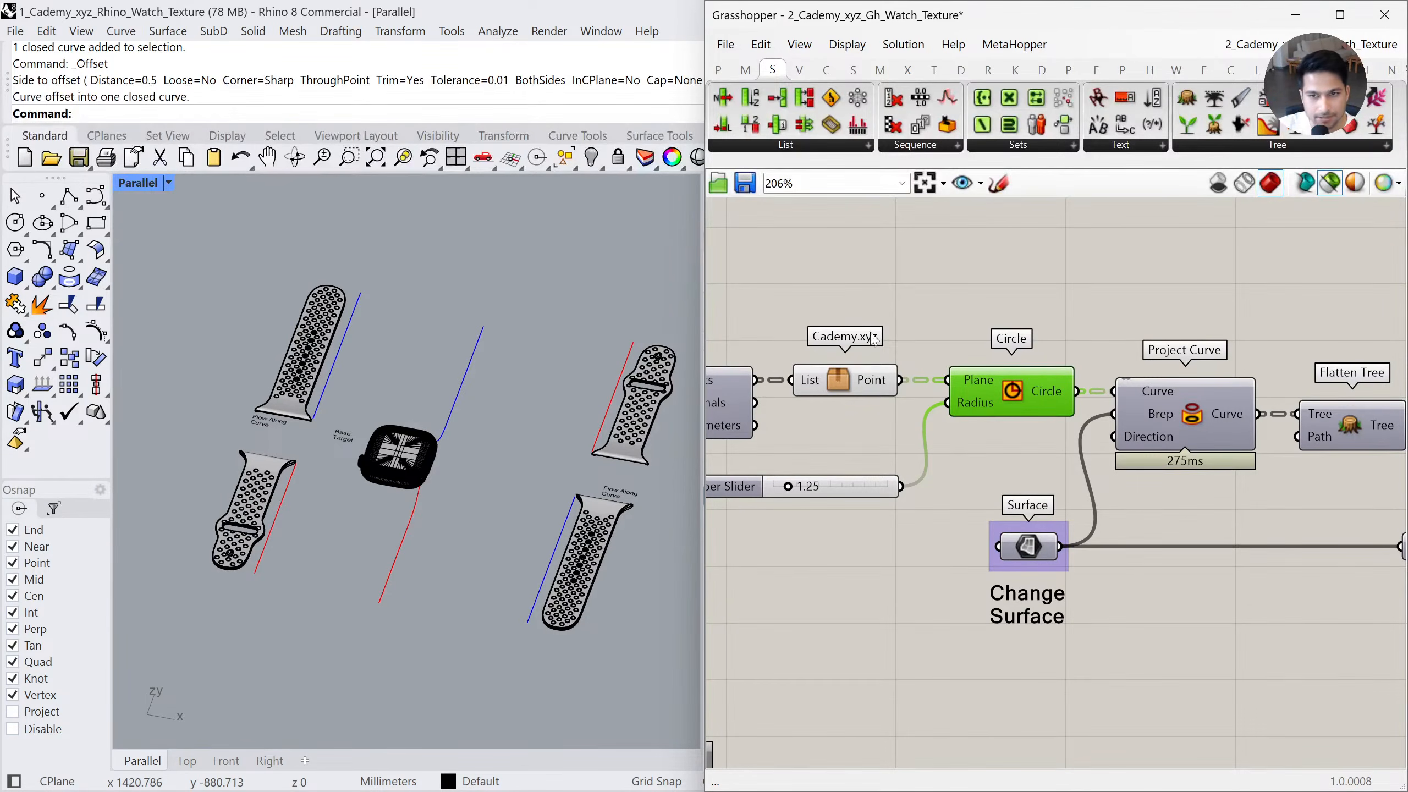
{"action": "right_click_drag", "start_coordinate": [830, 403], "coordinate": [902, 412]}
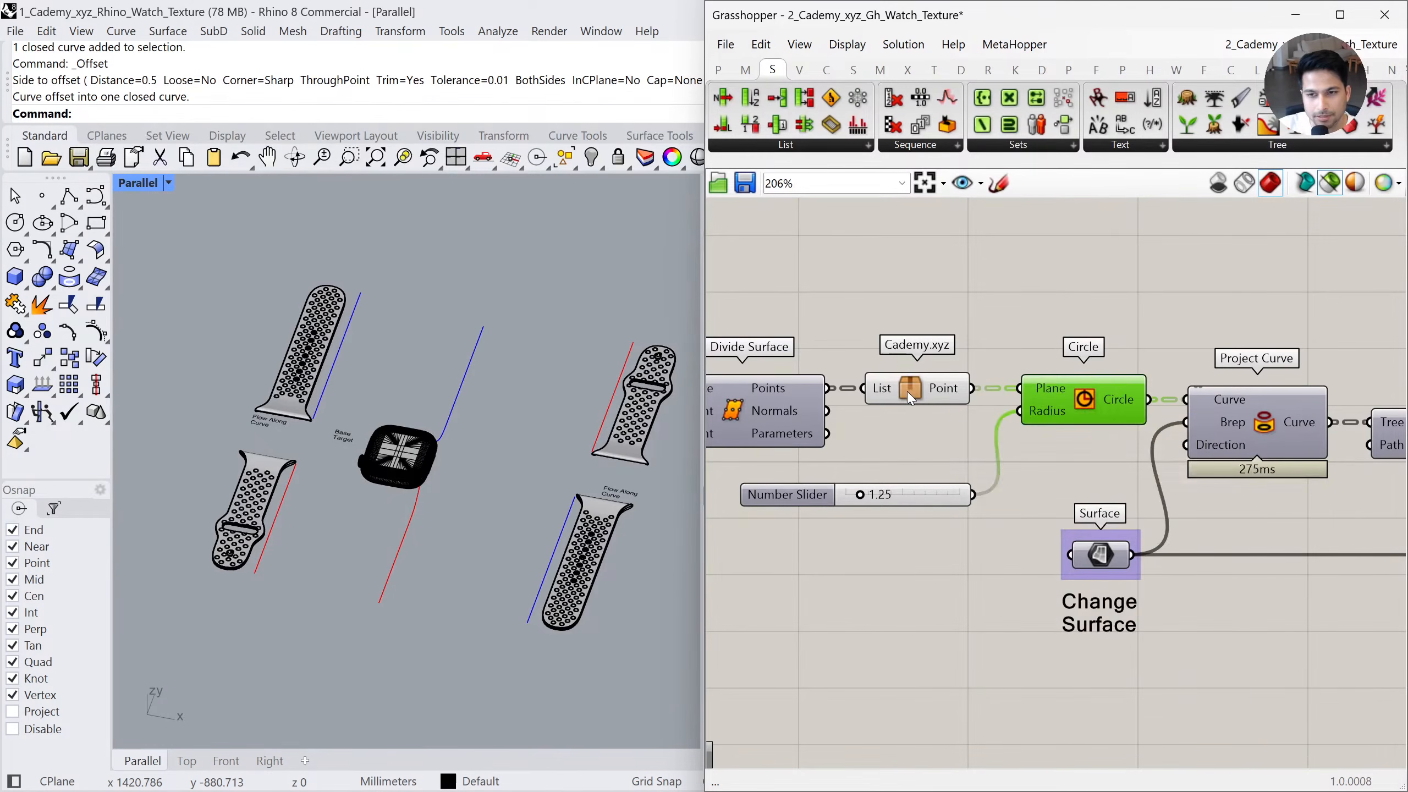
{"action": "left_click", "coordinate": [906, 331]}
{"action": "left_click", "coordinate": [902, 388]}
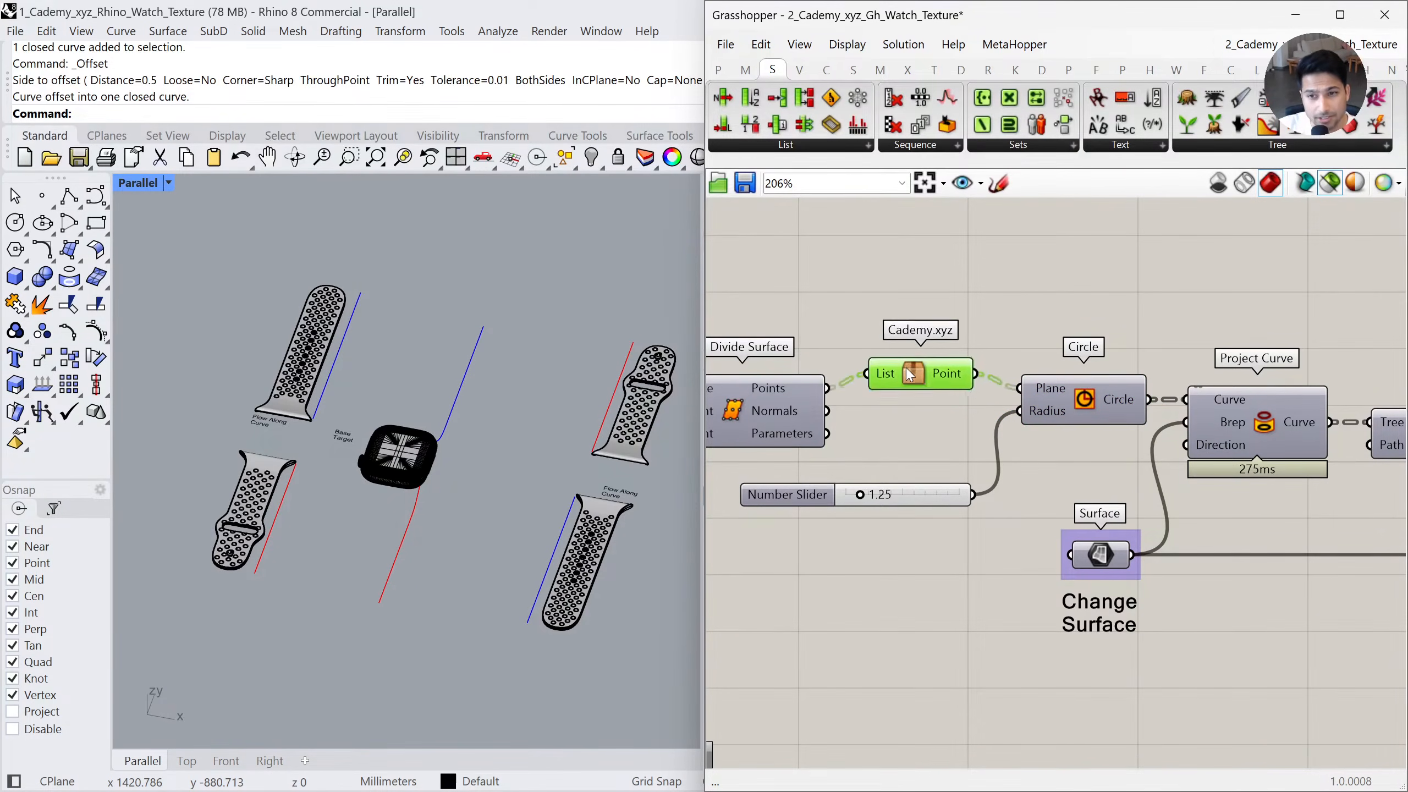
{"action": "left_click", "coordinate": [928, 306]}
Lower the Grasshopper window, check layer 11 V2 Deform by toggling it, and frame its first strap set
{"action": "right_click_drag", "start_coordinate": [321, 466], "coordinate": [190, 404]}
{"action": "left_click_drag", "start_coordinate": [992, 4], "coordinate": [992, 582]}
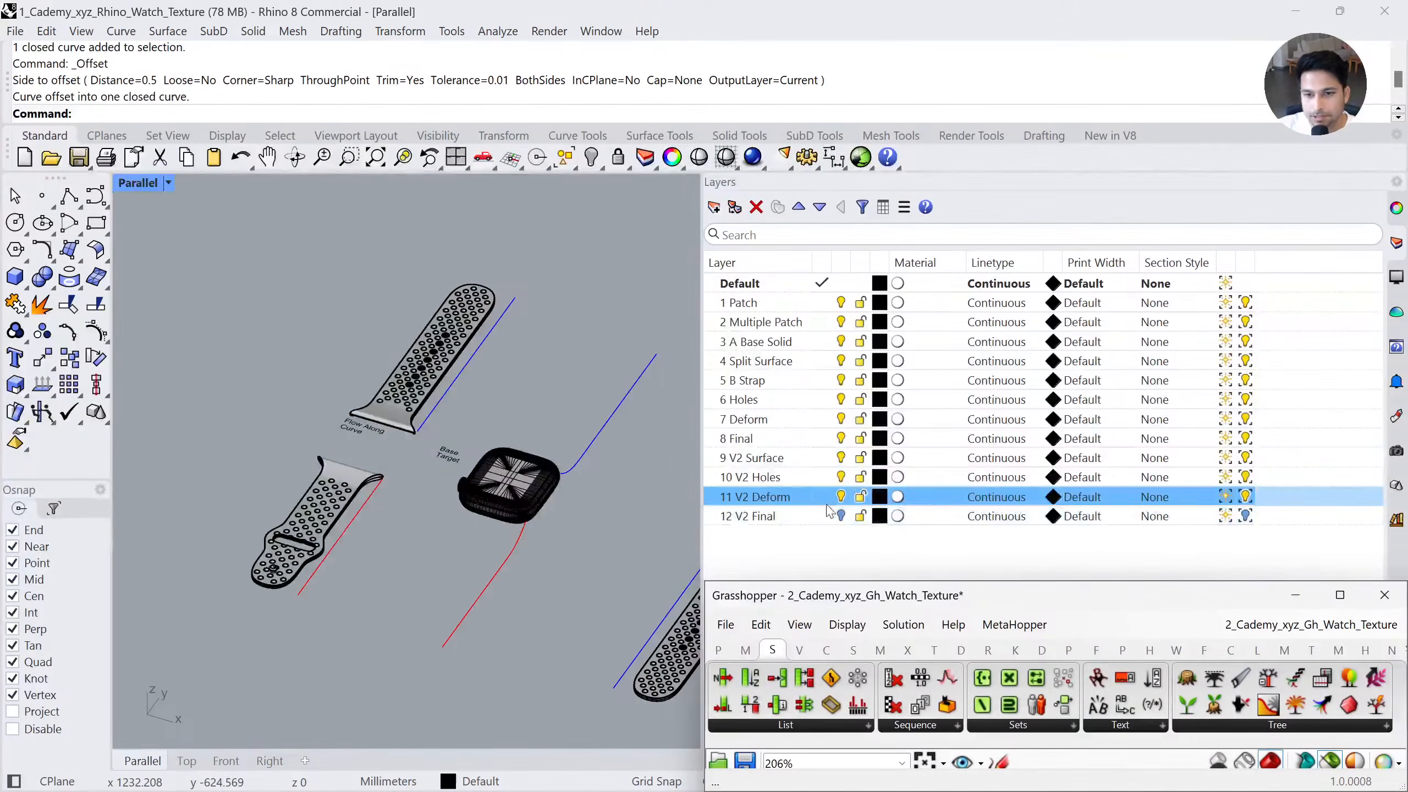
{"action": "left_click", "coordinate": [841, 496]}
{"action": "left_click", "coordinate": [841, 497]}
{"action": "scroll", "coordinate": [408, 463], "scroll_direction": "down", "scroll_amount": 5}
{"action": "scroll", "coordinate": [406, 460], "scroll_direction": "up", "scroll_amount": 5}
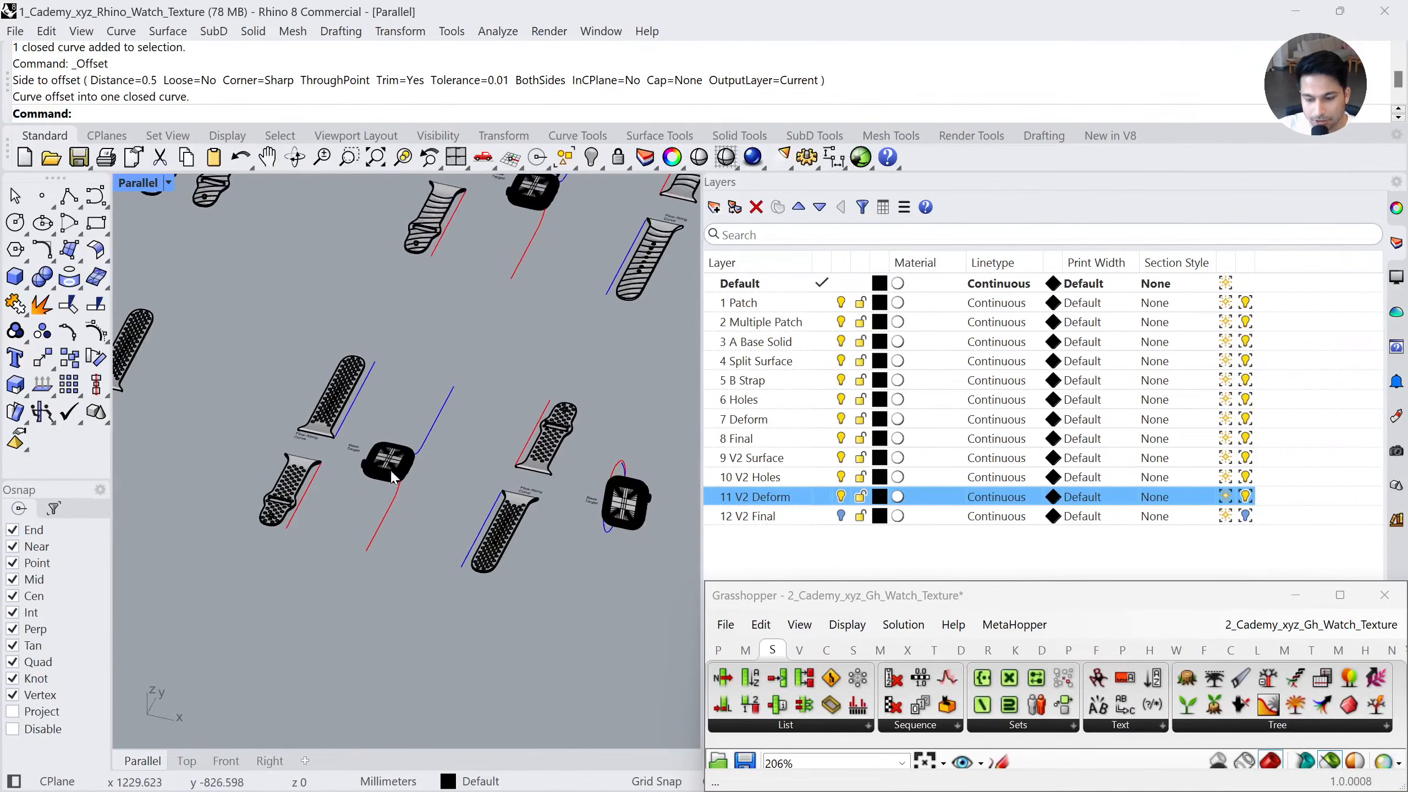
{"action": "scroll", "coordinate": [385, 477], "scroll_direction": "up", "scroll_amount": 3}
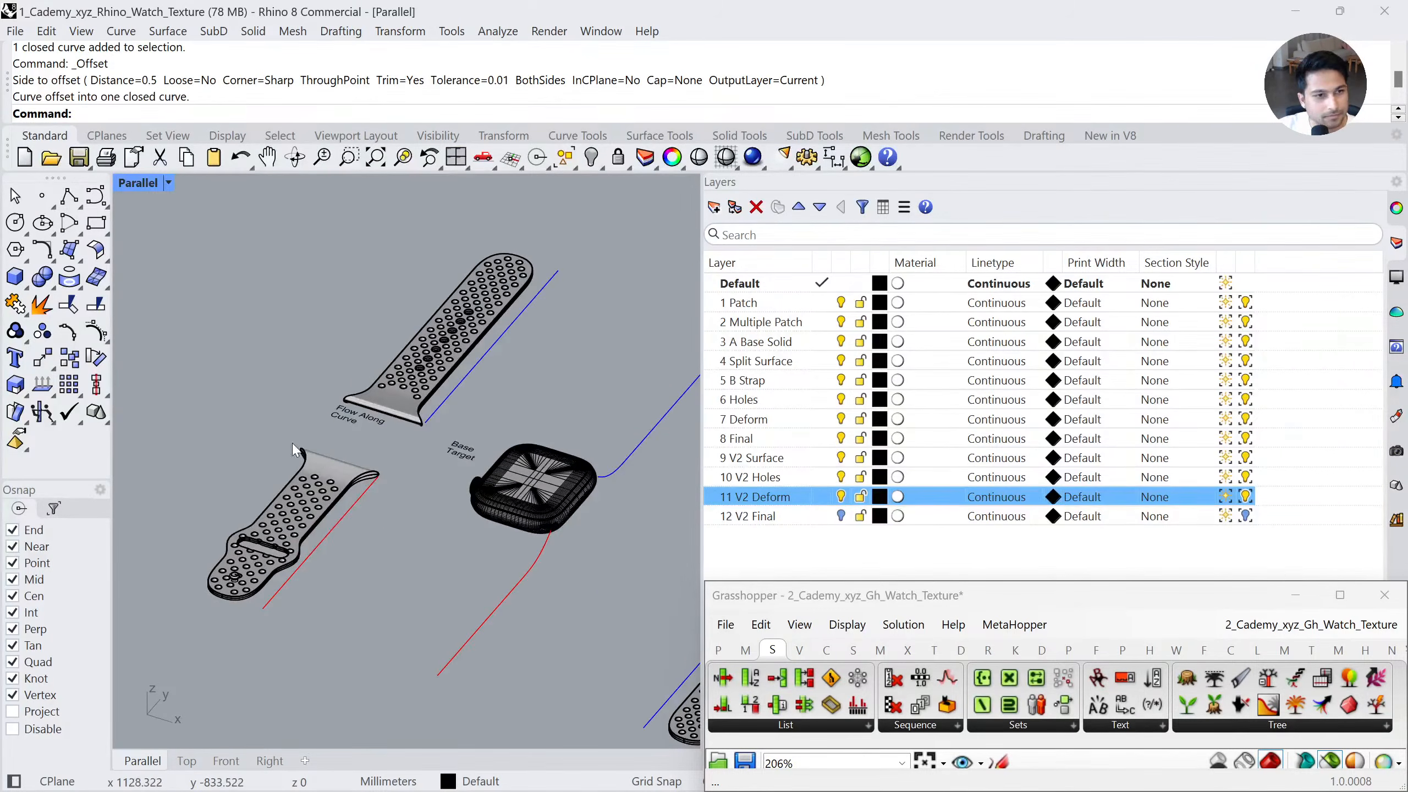
Flow a copy of the upper strap from its straight blue base curve onto the blue target curve at the watch
{"action": "left_click", "coordinate": [26, 424]}
{"action": "left_click_drag", "start_coordinate": [98, 400], "coordinate": [191, 320]}
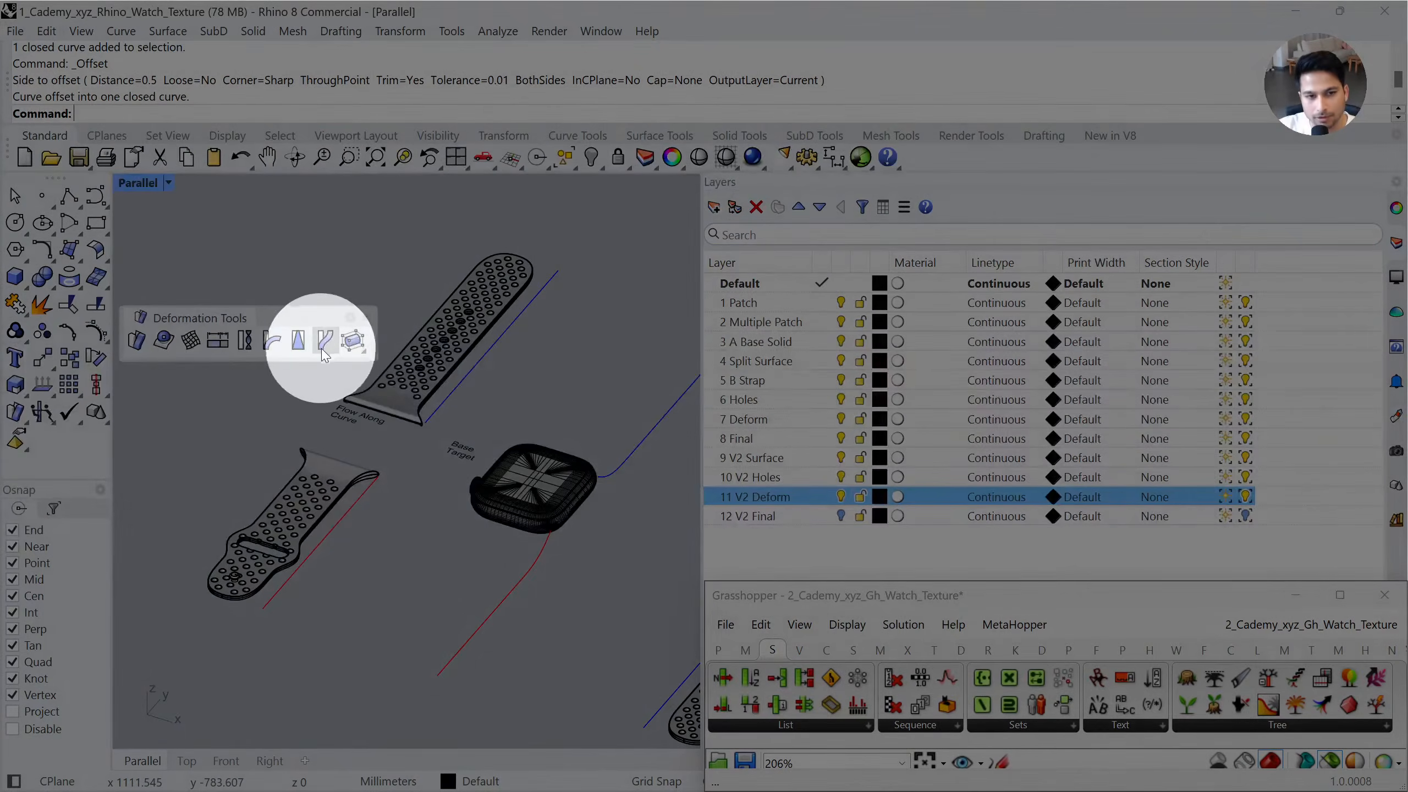
{"action": "left_click", "coordinate": [325, 339]}
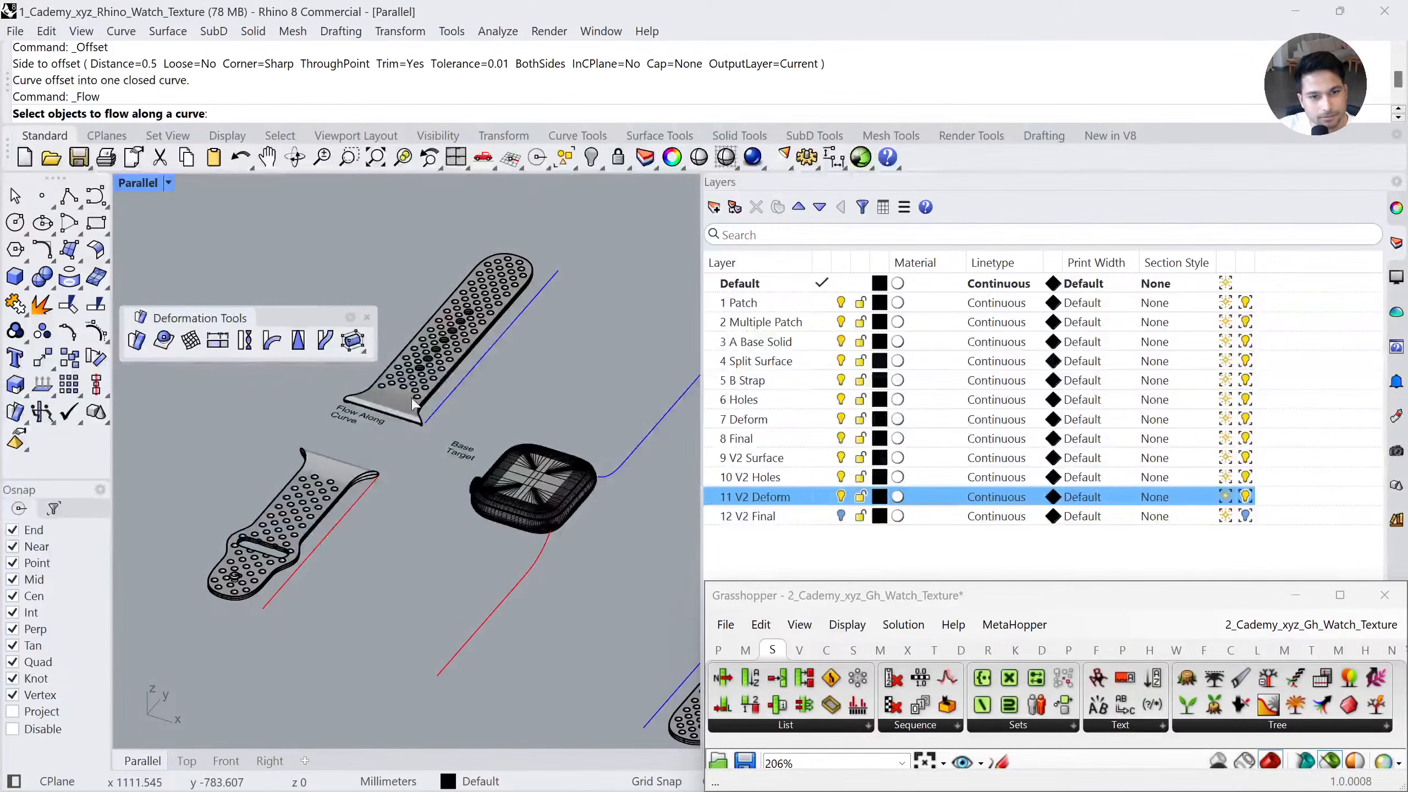
{"action": "left_click", "coordinate": [444, 407]}
{"action": "key", "text": "Return"}
{"action": "left_click", "coordinate": [447, 410]}
{"action": "left_click", "coordinate": [619, 470]}
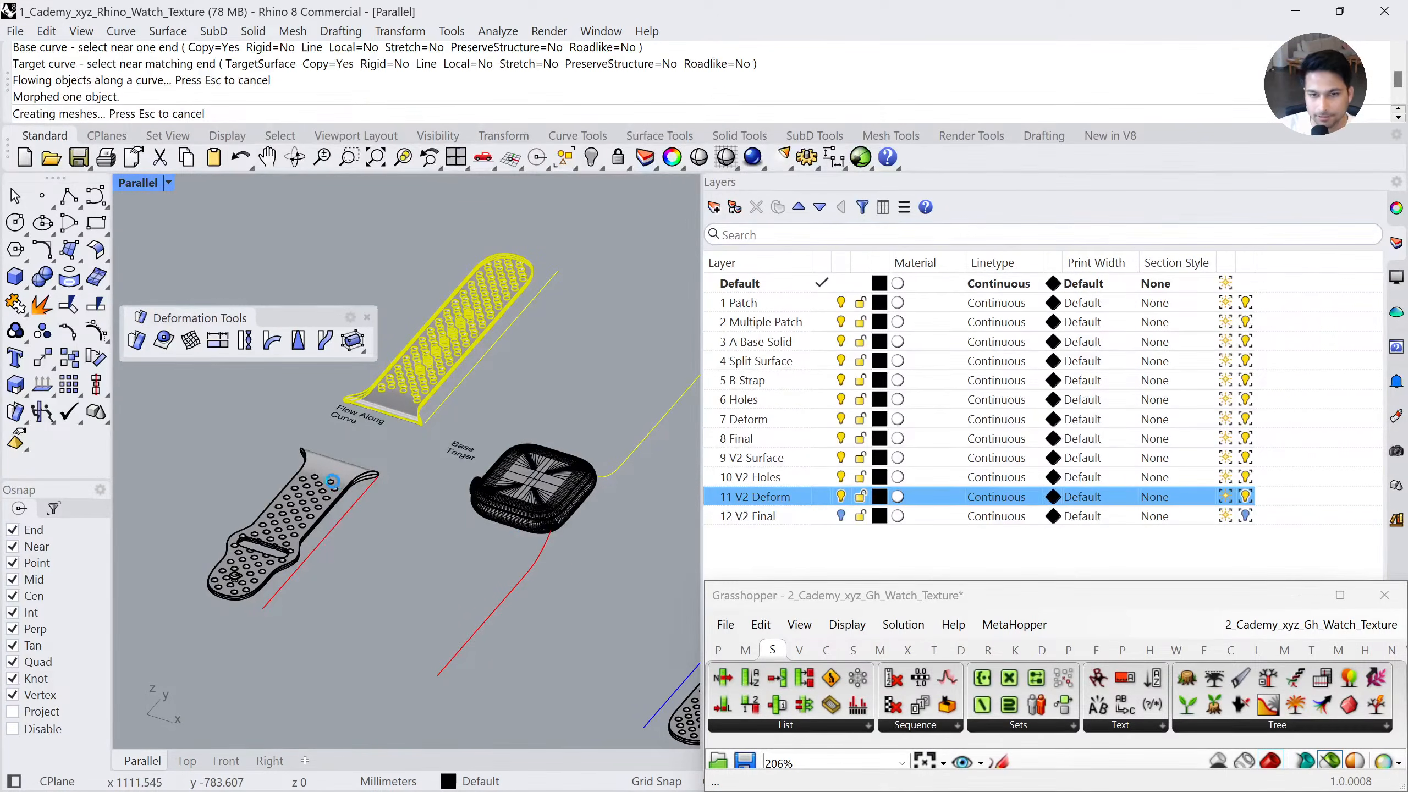
Flow a copy of the lower strap from its straight red base curve onto the red target curve at the watch
{"action": "left_click", "coordinate": [330, 483]}
{"action": "key", "text": "Return"}
{"action": "left_click", "coordinate": [370, 493]}
{"action": "left_click", "coordinate": [548, 546]}
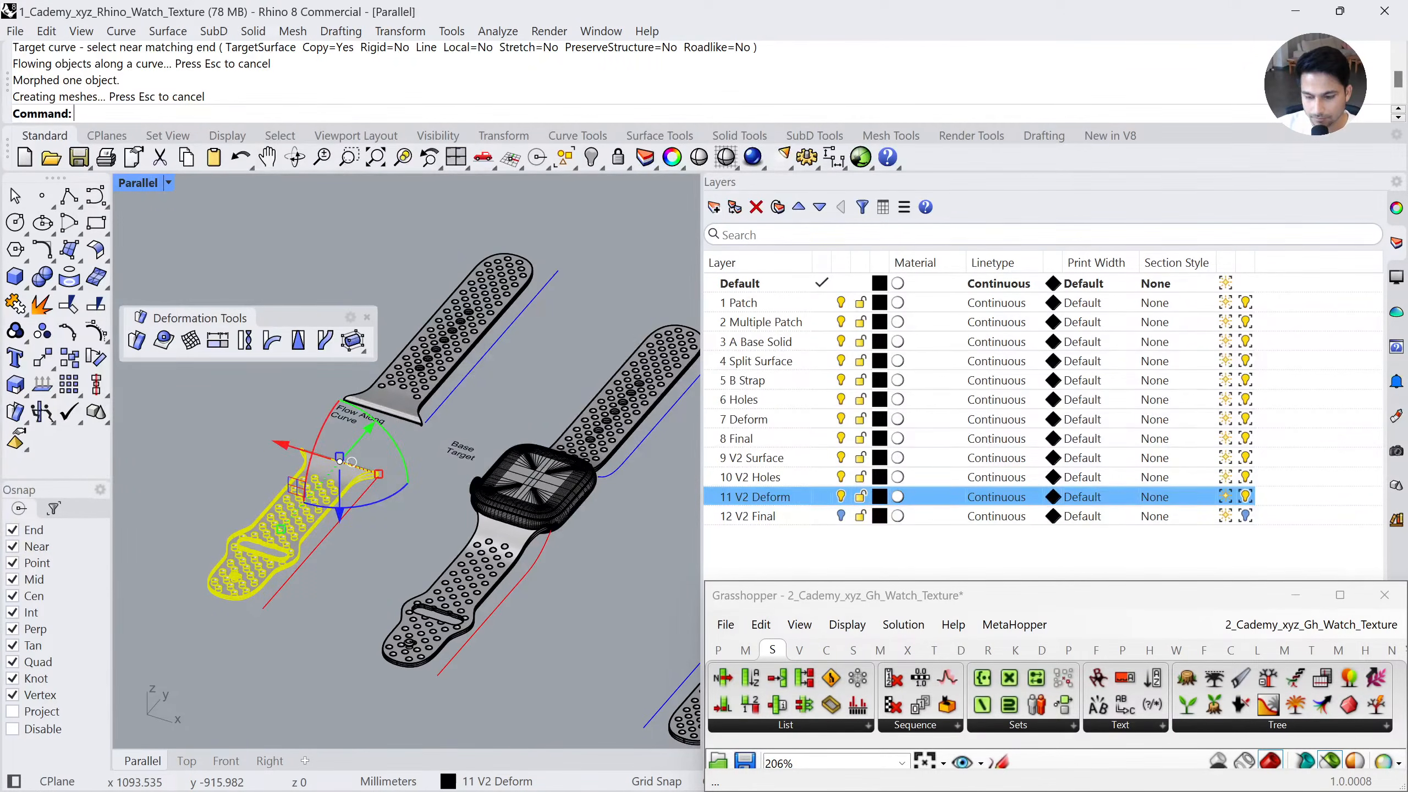
Flow a copy of the second set's lower strap from its straight red base curve onto the rounded red target curve under the watch
{"action": "left_click", "coordinate": [559, 626]}
{"action": "scroll", "coordinate": [558, 626], "scroll_direction": "down", "scroll_amount": 5}
{"action": "right_click_drag", "start_coordinate": [605, 613], "coordinate": [327, 421], "text": "shift"}
{"action": "scroll", "coordinate": [425, 550], "scroll_direction": "up", "scroll_amount": 5}
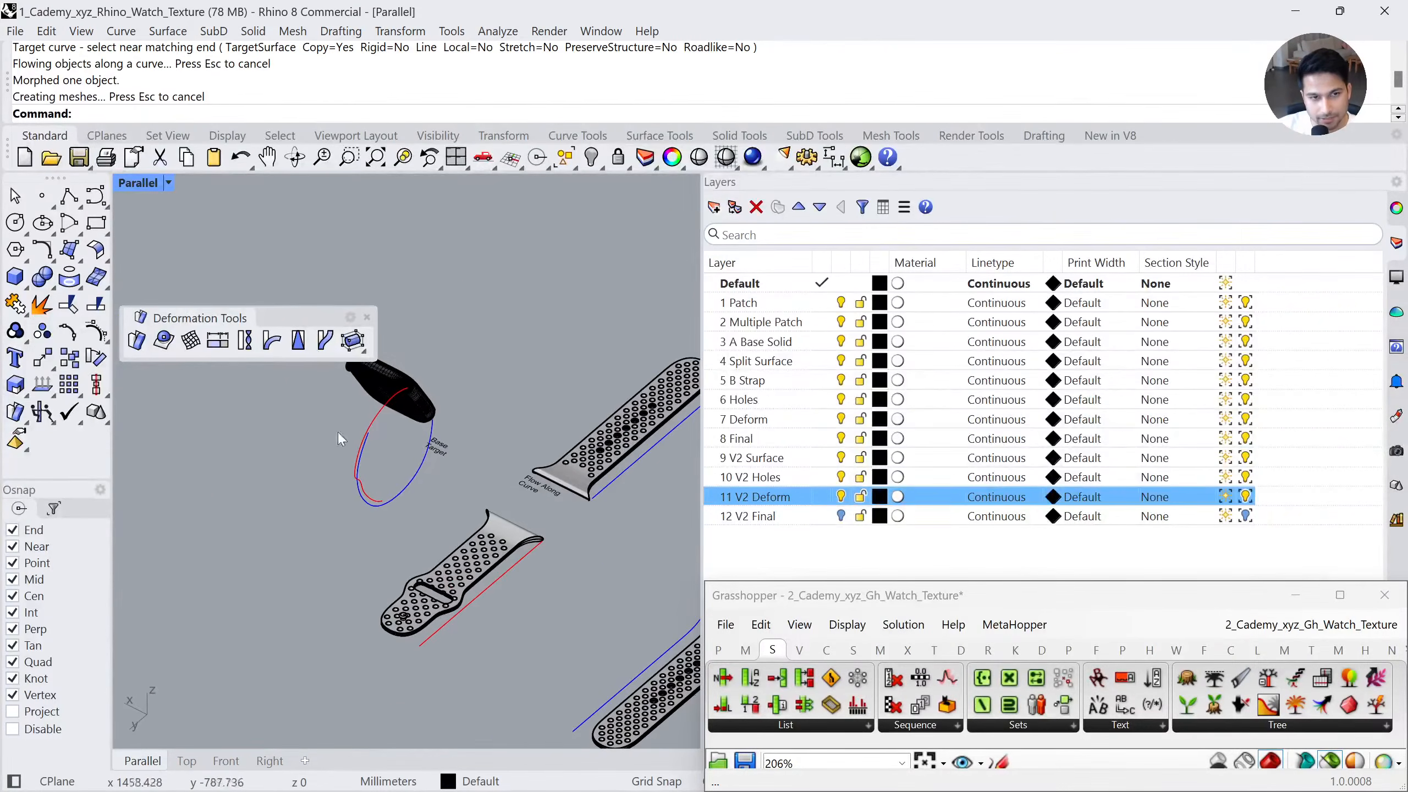
{"action": "left_click", "coordinate": [331, 343]}
{"action": "left_click", "coordinate": [493, 556]}
{"action": "key", "text": "Return"}
{"action": "left_click", "coordinate": [418, 397]}
{"action": "left_click", "coordinate": [379, 412]}
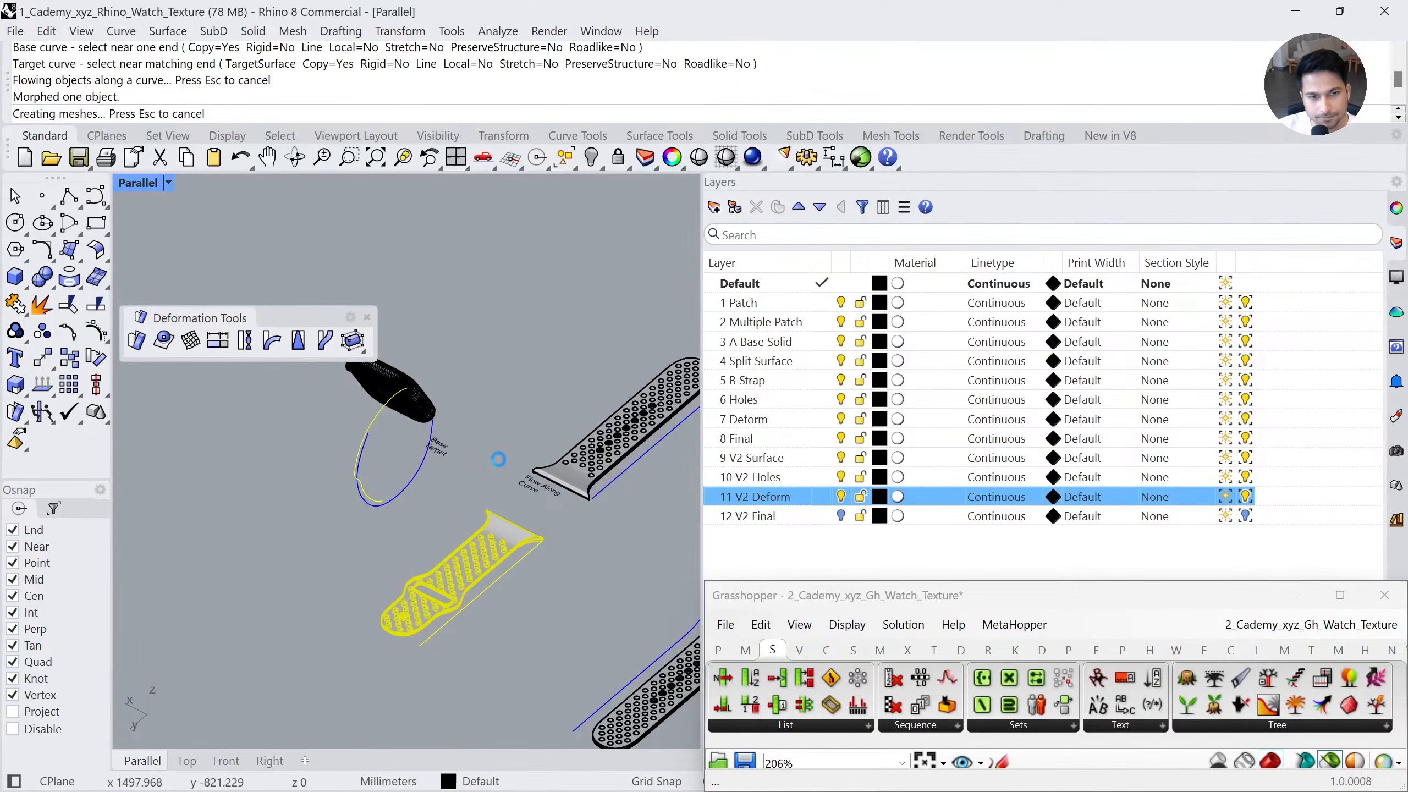
{"action": "right_click_drag", "start_coordinate": [503, 417], "coordinate": [471, 489], "text": "shift"}
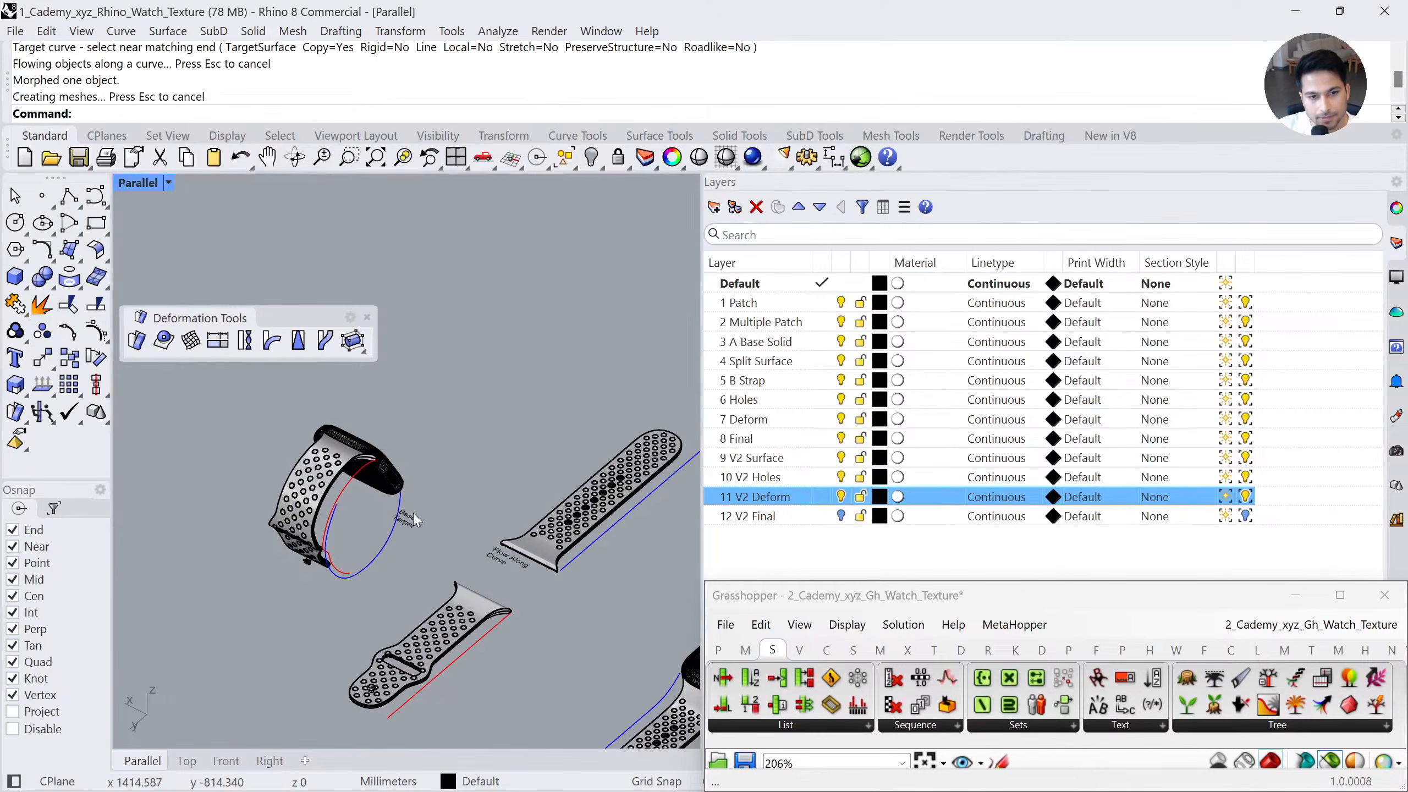
Flow a copy of the second set's upper strap from its straight blue base curve onto the rounded blue target curve under the watch
{"action": "right_click", "coordinate": [559, 525]}
{"action": "left_click", "coordinate": [560, 526]}
{"action": "right_click", "coordinate": [576, 546]}
{"action": "left_click", "coordinate": [583, 552]}
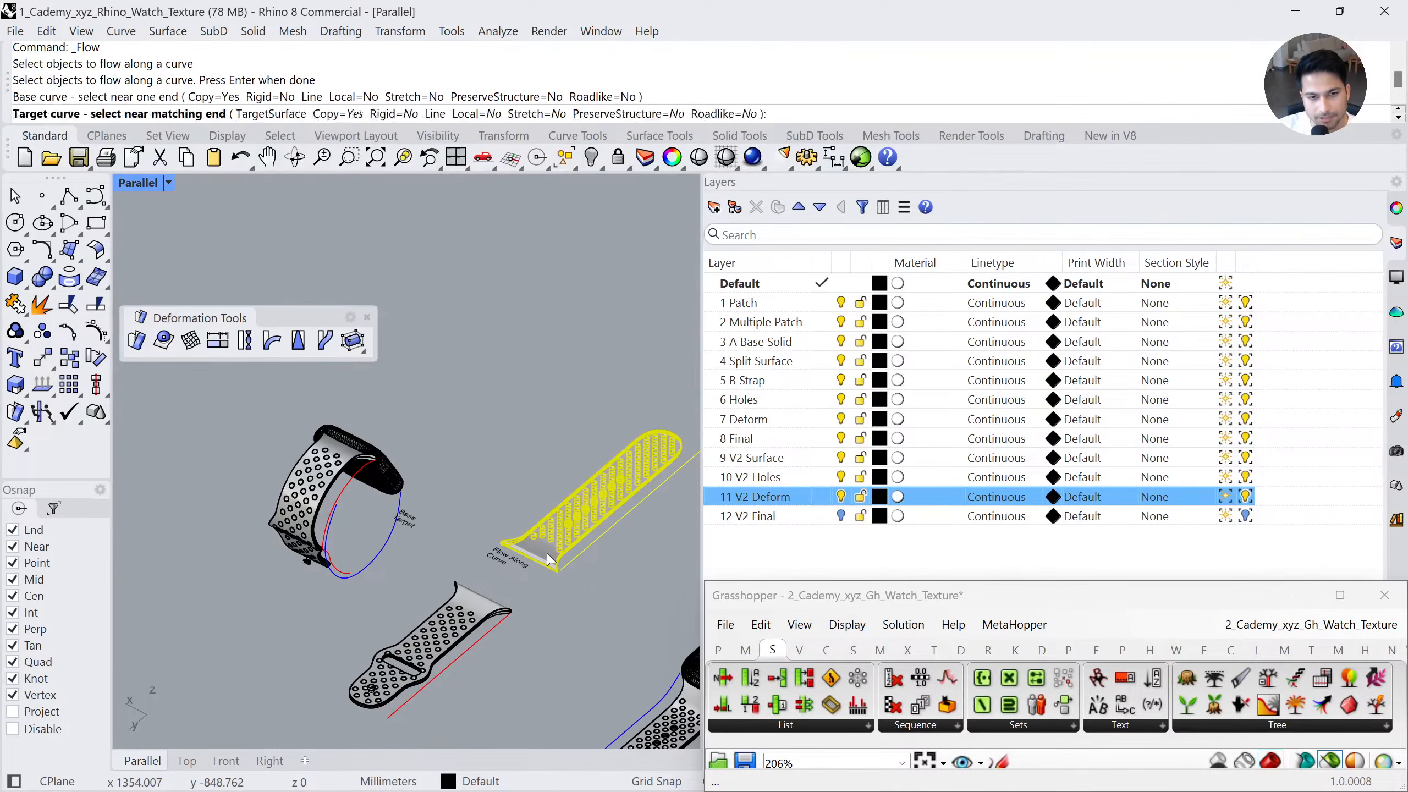
{"action": "left_click", "coordinate": [404, 499]}
{"action": "key", "text": "Return"}
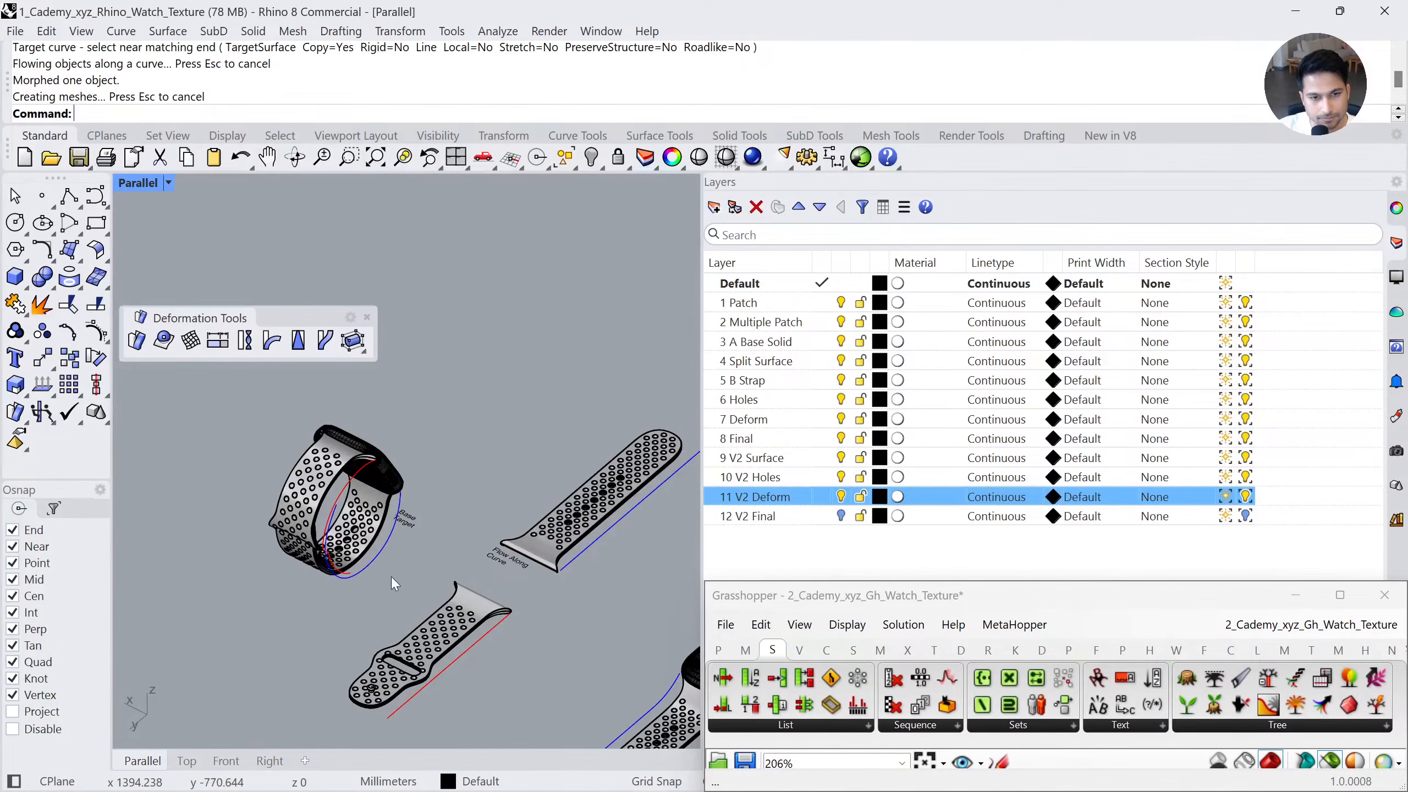
Examine both wrapped straps around the watch from several angles, selecting them to frame the view
{"action": "right_click_drag", "start_coordinate": [478, 528], "coordinate": [481, 559]}
{"action": "scroll", "coordinate": [460, 551], "scroll_direction": "up", "scroll_amount": 5}
{"action": "left_click", "coordinate": [484, 575]}
{"action": "type", "text": "zs"}
{"action": "key", "text": "Return"}
{"action": "left_click", "coordinate": [590, 633]}
{"action": "scroll", "coordinate": [589, 633], "scroll_direction": "down", "scroll_amount": 5}
{"action": "right_click_drag", "start_coordinate": [590, 633], "coordinate": [549, 604]}
{"action": "left_click", "coordinate": [540, 583]}
{"action": "type", "text": "zs"}
{"action": "key", "text": "Return"}
{"action": "left_click", "coordinate": [562, 599]}
{"action": "scroll", "coordinate": [573, 612], "scroll_direction": "down", "scroll_amount": 2}
{"action": "left_click", "coordinate": [522, 571]}
{"action": "scroll", "coordinate": [501, 553], "scroll_direction": "down", "scroll_amount": 4}
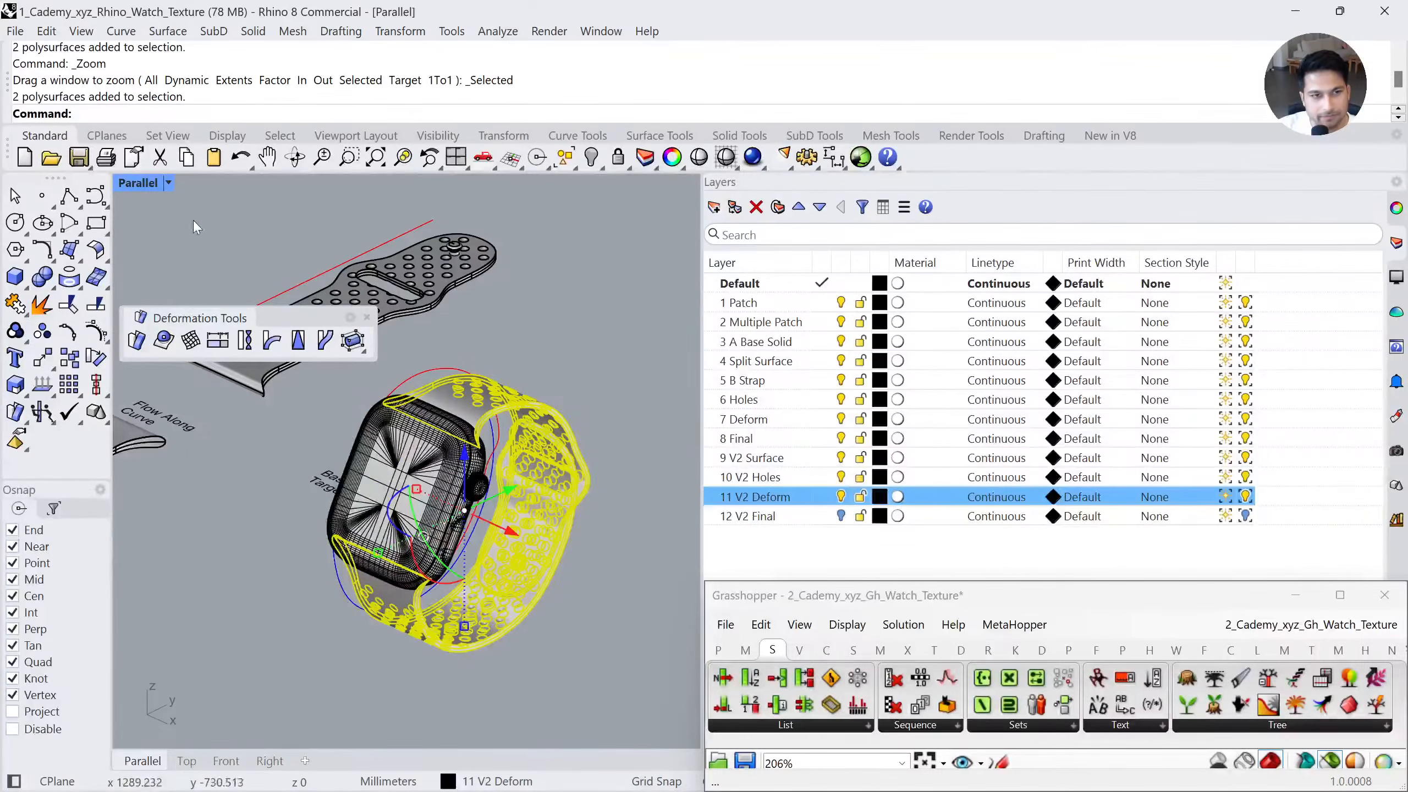
Set the Parallel viewport to the Rendered display mode and frame the watch with its wrapped straps
{"action": "left_click", "coordinate": [168, 183]}
{"action": "left_click", "coordinate": [232, 104]}
{"action": "left_click", "coordinate": [573, 613]}
{"action": "right_click_drag", "start_coordinate": [573, 613], "coordinate": [526, 598]}
{"action": "left_click_drag", "start_coordinate": [588, 617], "coordinate": [551, 579]}
{"action": "type", "text": "zs"}
{"action": "key", "text": "Return"}
{"action": "right_click_drag", "start_coordinate": [546, 579], "coordinate": [573, 641]}
{"action": "scroll", "coordinate": [573, 643], "scroll_direction": "down", "scroll_amount": 3}
{"action": "left_click", "coordinate": [573, 642]}
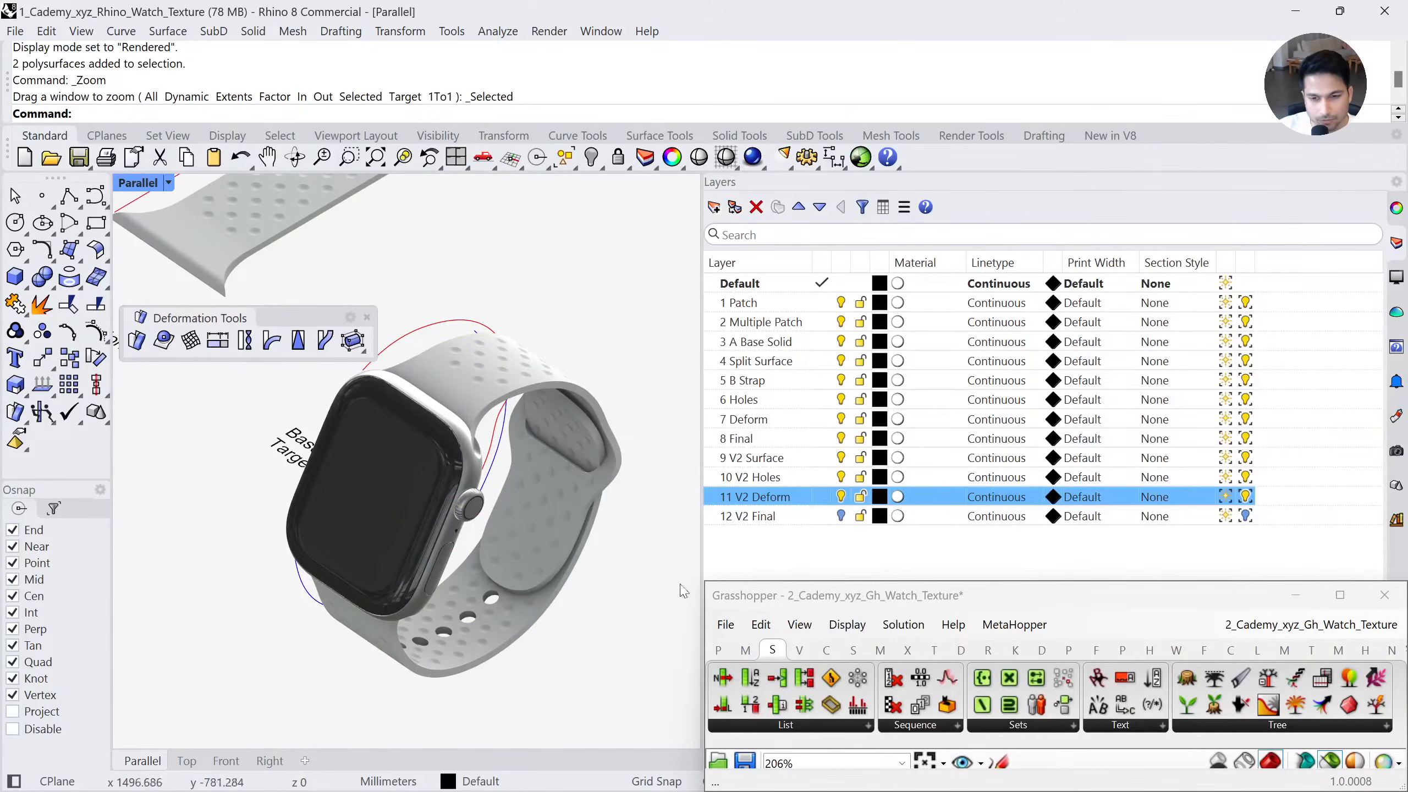
Expand the Grasshopper window, add a Staggered Quad Panels component above Divide Surface, and feed it from the strap Surface
{"action": "left_click_drag", "start_coordinate": [808, 584], "coordinate": [826, 1]}
{"action": "scroll", "coordinate": [1037, 519], "scroll_direction": "down", "scroll_amount": 3}
{"action": "right_click_drag", "start_coordinate": [1396, 585], "coordinate": [1145, 523]}
{"action": "right_click_drag", "start_coordinate": [820, 523], "coordinate": [1312, 534]}
{"action": "right_click_drag", "start_coordinate": [1107, 530], "coordinate": [1023, 567]}
{"action": "scroll", "coordinate": [1061, 433], "scroll_direction": "up", "scroll_amount": 2}
{"action": "right_click_drag", "start_coordinate": [1061, 433], "coordinate": [1025, 553]}
{"action": "double_click", "coordinate": [1036, 396]}
{"action": "type", "text": "S"}
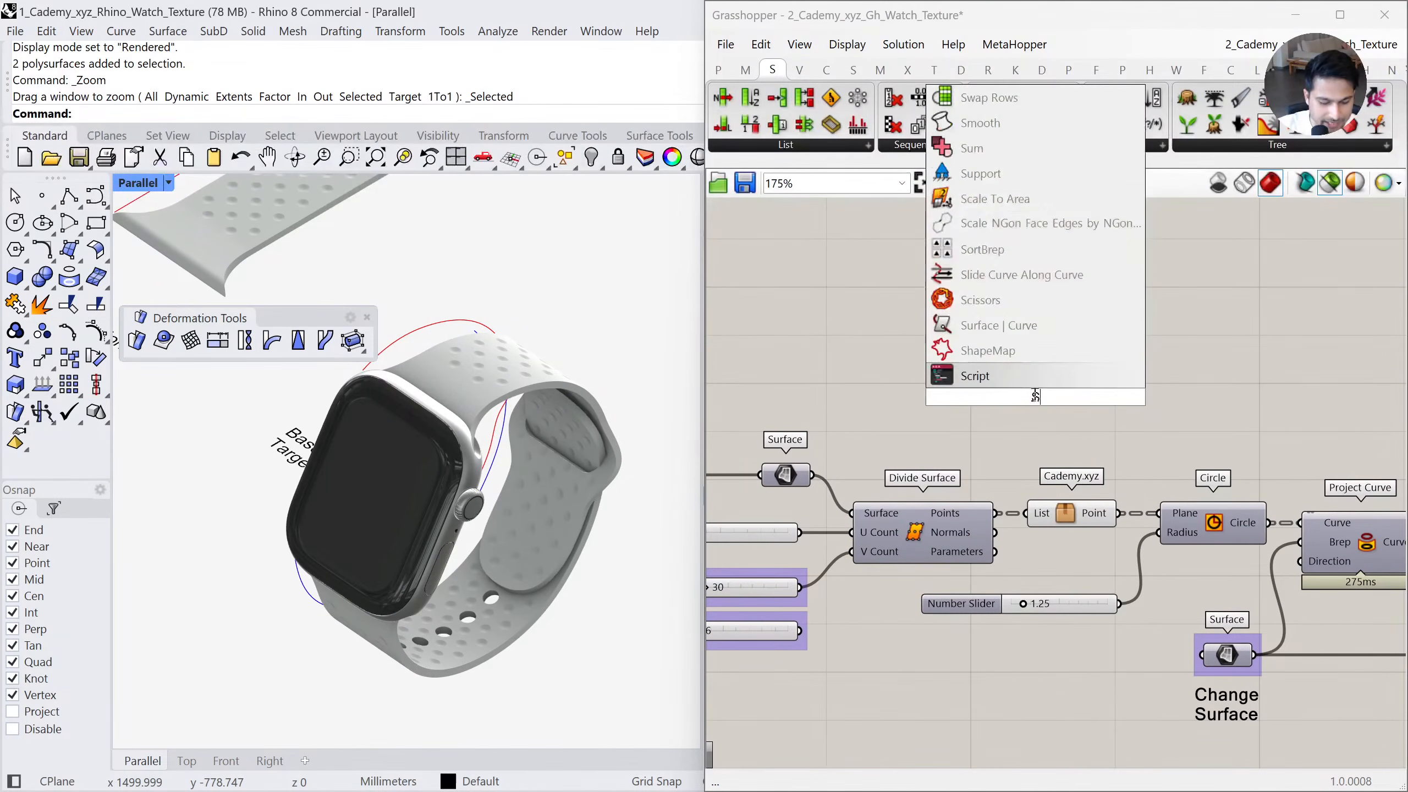
{"action": "type", "text": "TAGG"}
{"action": "left_click", "coordinate": [1002, 380]}
{"action": "left_click_drag", "start_coordinate": [1002, 381], "coordinate": [903, 365]}
{"action": "left_click_drag", "start_coordinate": [813, 475], "coordinate": [854, 373]}
{"action": "middle_click", "coordinate": [927, 401]}
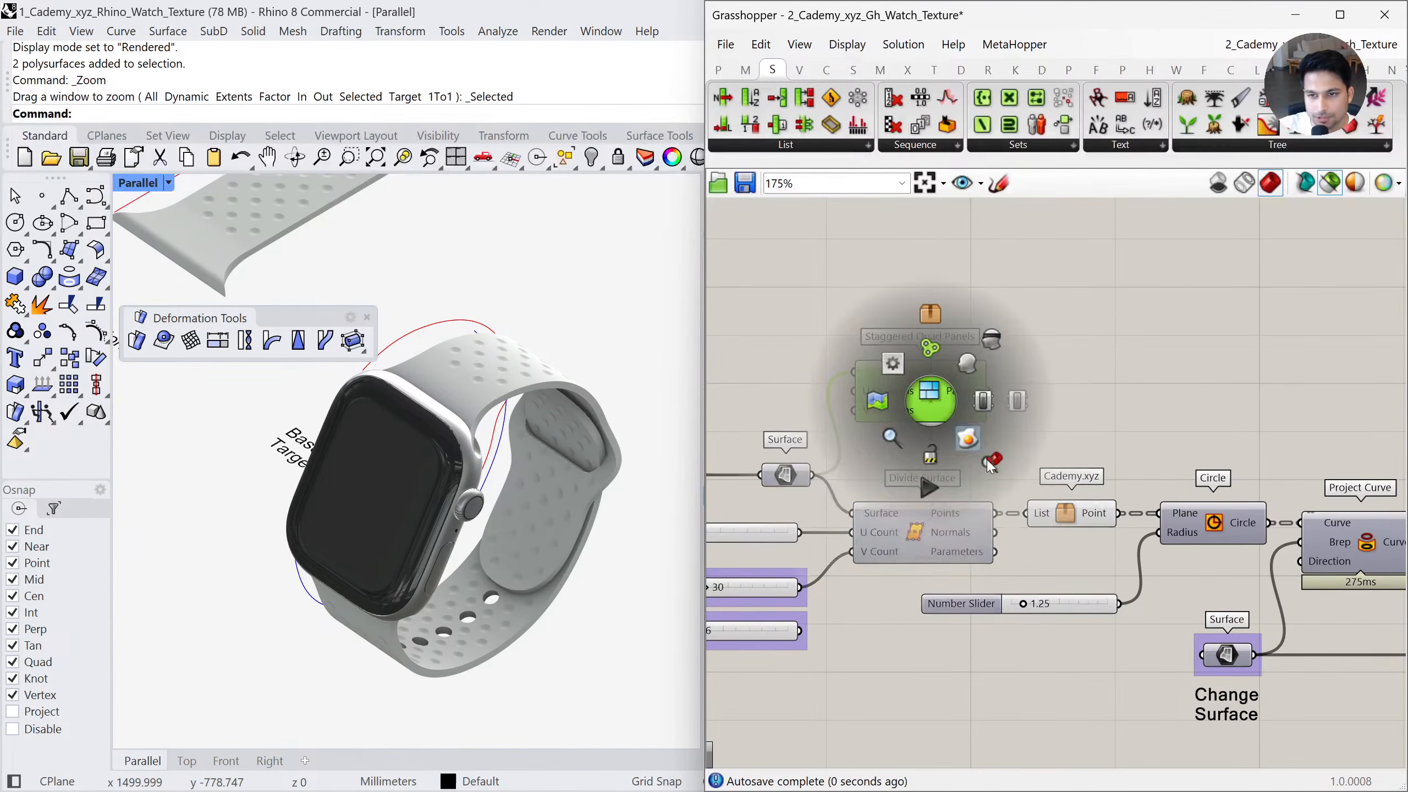
{"action": "left_click", "coordinate": [990, 461]}
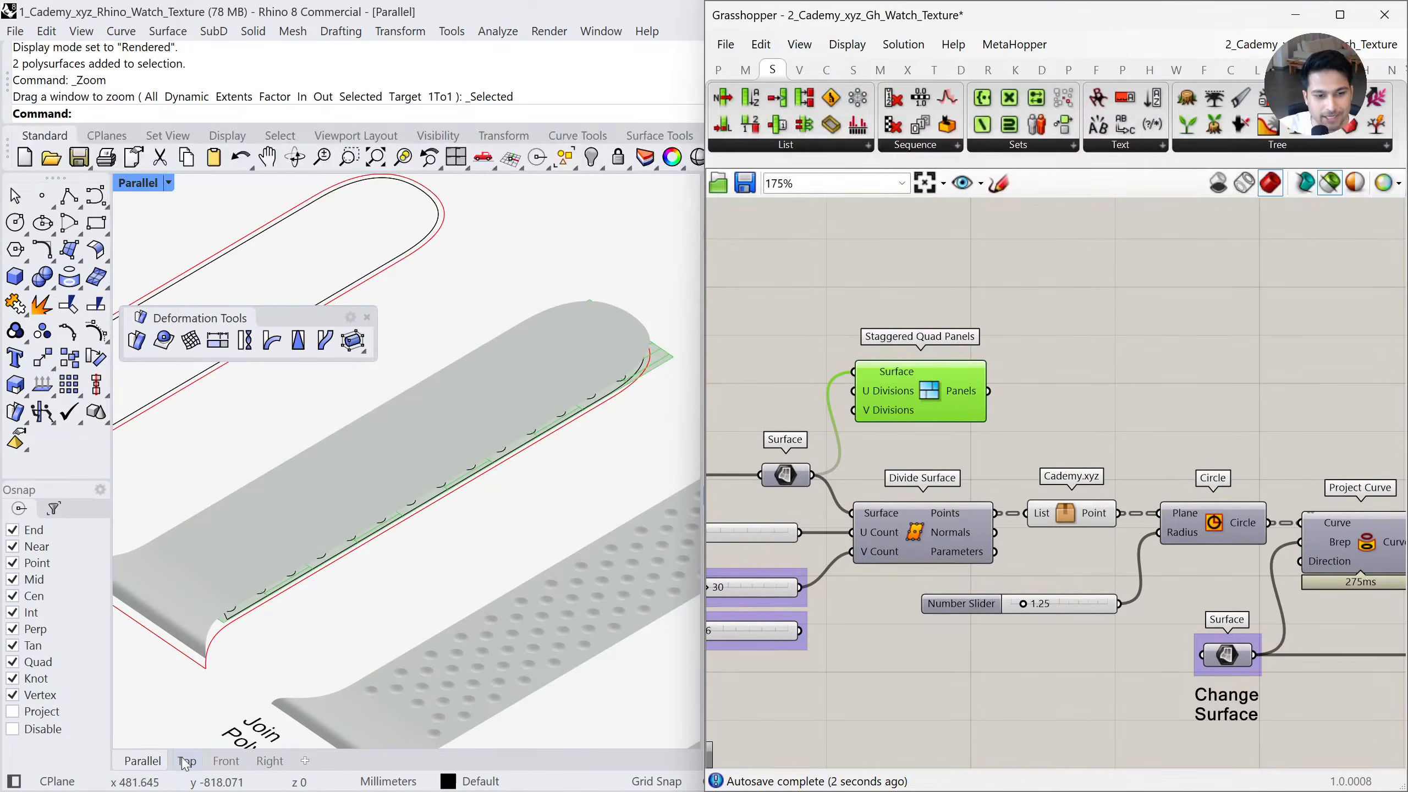
Connect a number slider set to 44 to the panels' V Divisions and compare the panels with the circle pattern in the Top view
{"action": "left_click", "coordinate": [186, 761]}
{"action": "middle_click", "coordinate": [987, 463]}
{"action": "left_click", "coordinate": [1049, 524]}
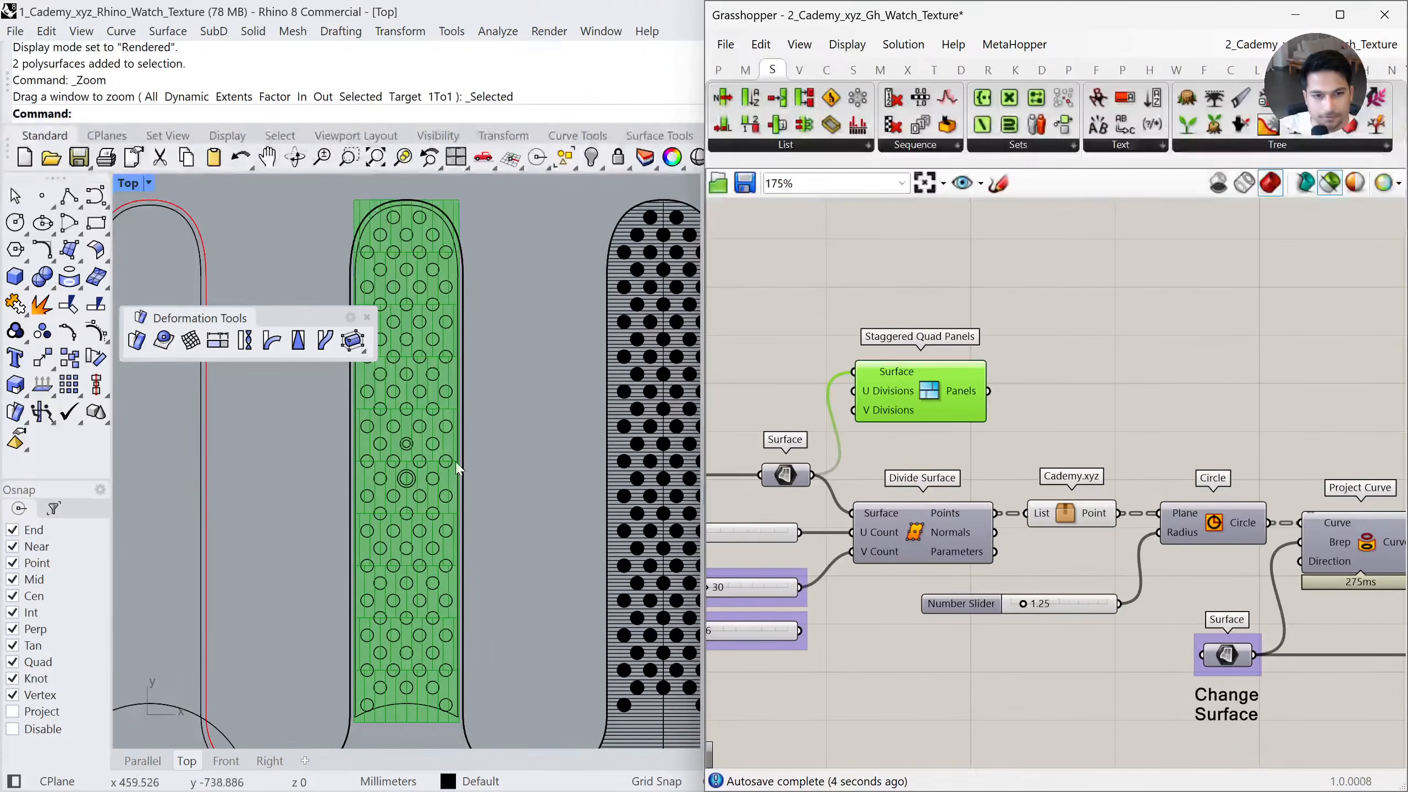
{"action": "left_click_drag", "start_coordinate": [909, 399], "coordinate": [996, 353]}
{"action": "double_click", "coordinate": [820, 346]}
{"action": "type", "text": "25"}
{"action": "key", "text": "Return"}
{"action": "left_click_drag", "start_coordinate": [875, 350], "coordinate": [848, 375]}
{"action": "left_click", "coordinate": [989, 343]}
{"action": "scroll", "coordinate": [411, 585], "scroll_direction": "up", "scroll_amount": 5}
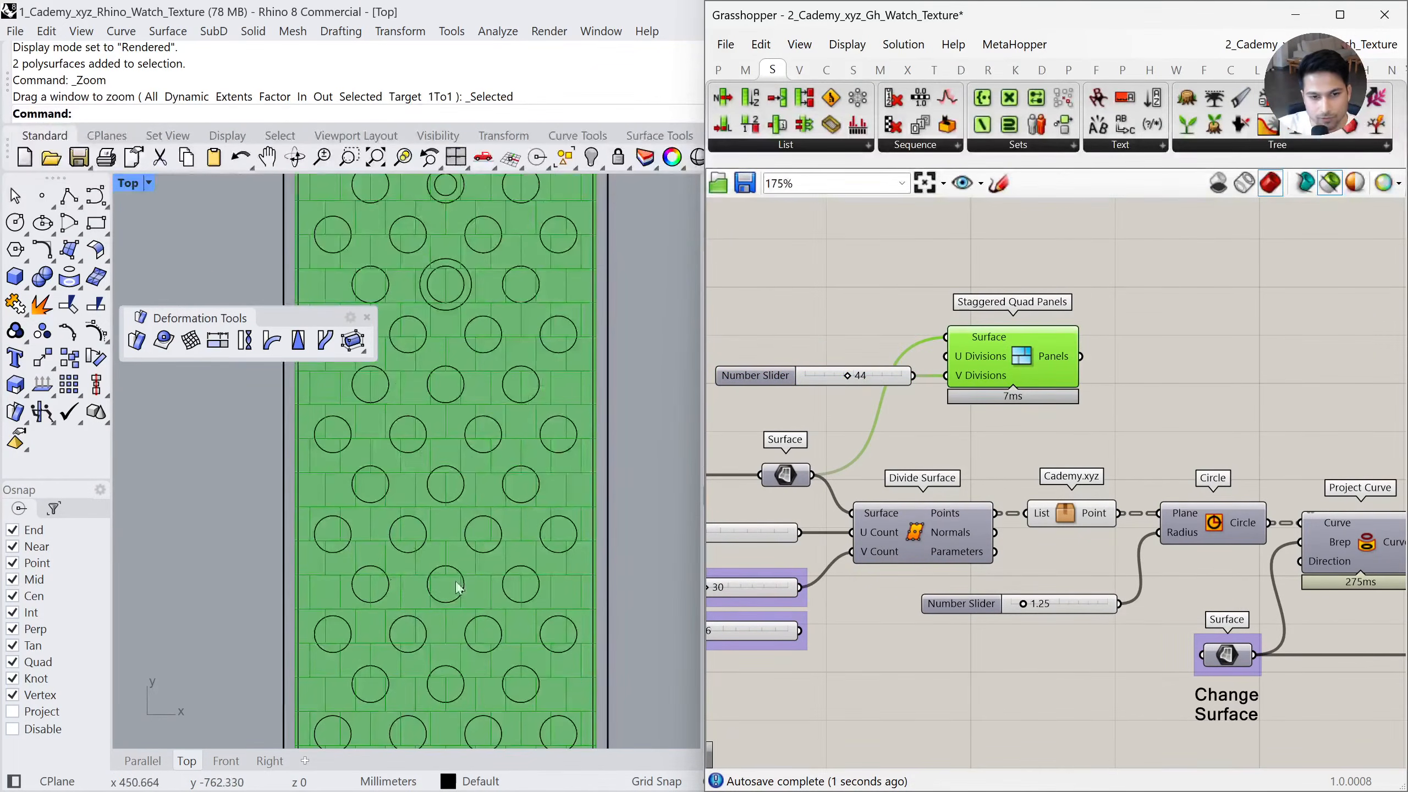
Delete the Staggered Quad Panels component and its number slider
{"action": "left_click_drag", "start_coordinate": [1128, 300], "coordinate": [858, 394]}
{"action": "key", "text": "Delete"}
{"action": "scroll", "coordinate": [858, 393], "scroll_direction": "down", "scroll_amount": 3}
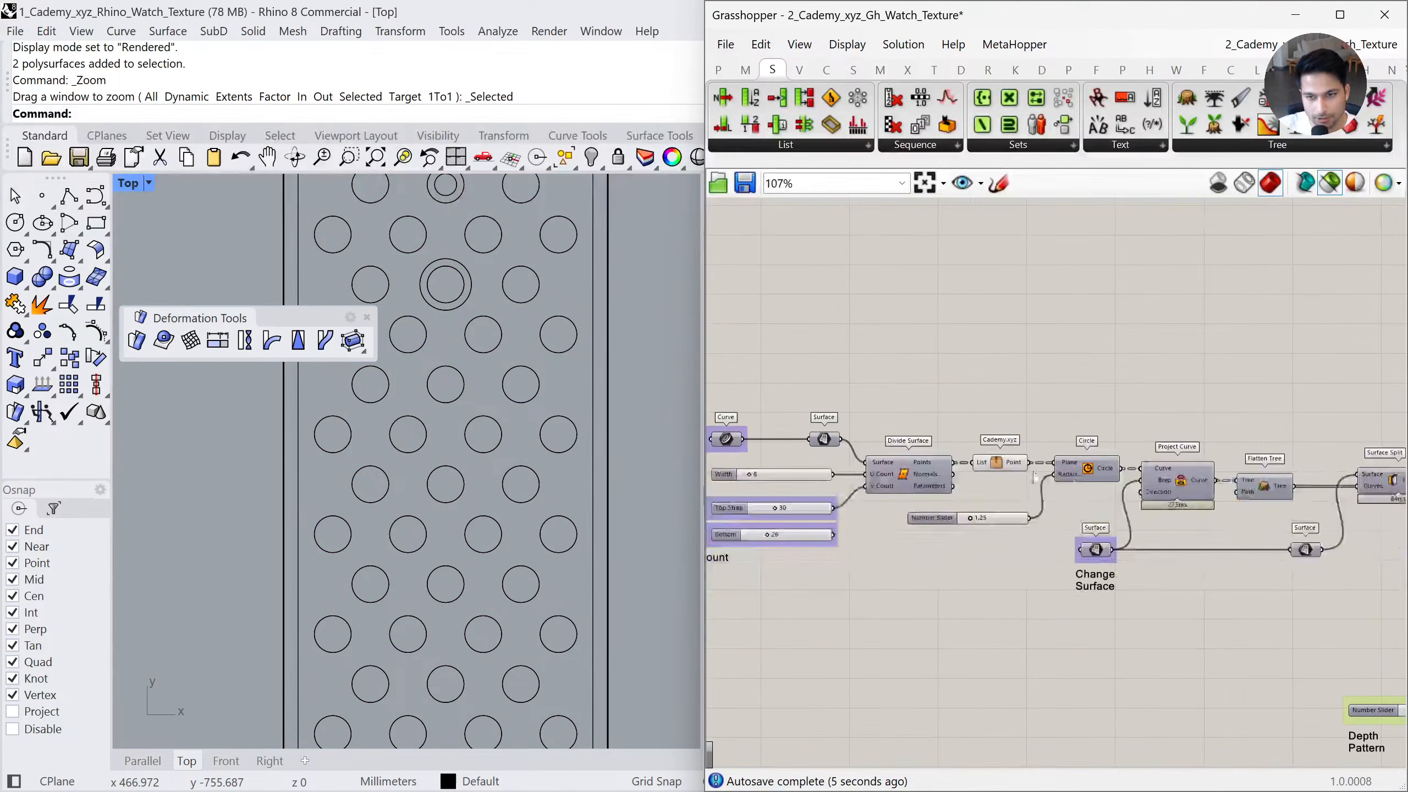
Return to the Parallel viewport and frame the strap set with the wrapped watch
{"action": "left_click", "coordinate": [140, 761]}
{"action": "scroll", "coordinate": [381, 492], "scroll_direction": "down", "scroll_amount": 5}
{"action": "right_click_drag", "start_coordinate": [534, 638], "coordinate": [596, 613], "text": "shift"}
{"action": "scroll", "coordinate": [446, 575], "scroll_direction": "up", "scroll_amount": 5}
{"action": "left_click_drag", "start_coordinate": [576, 586], "coordinate": [271, 377]}
{"action": "type", "text": "zs"}
{"action": "key", "text": "Return"}
{"action": "left_click", "coordinate": [449, 682]}
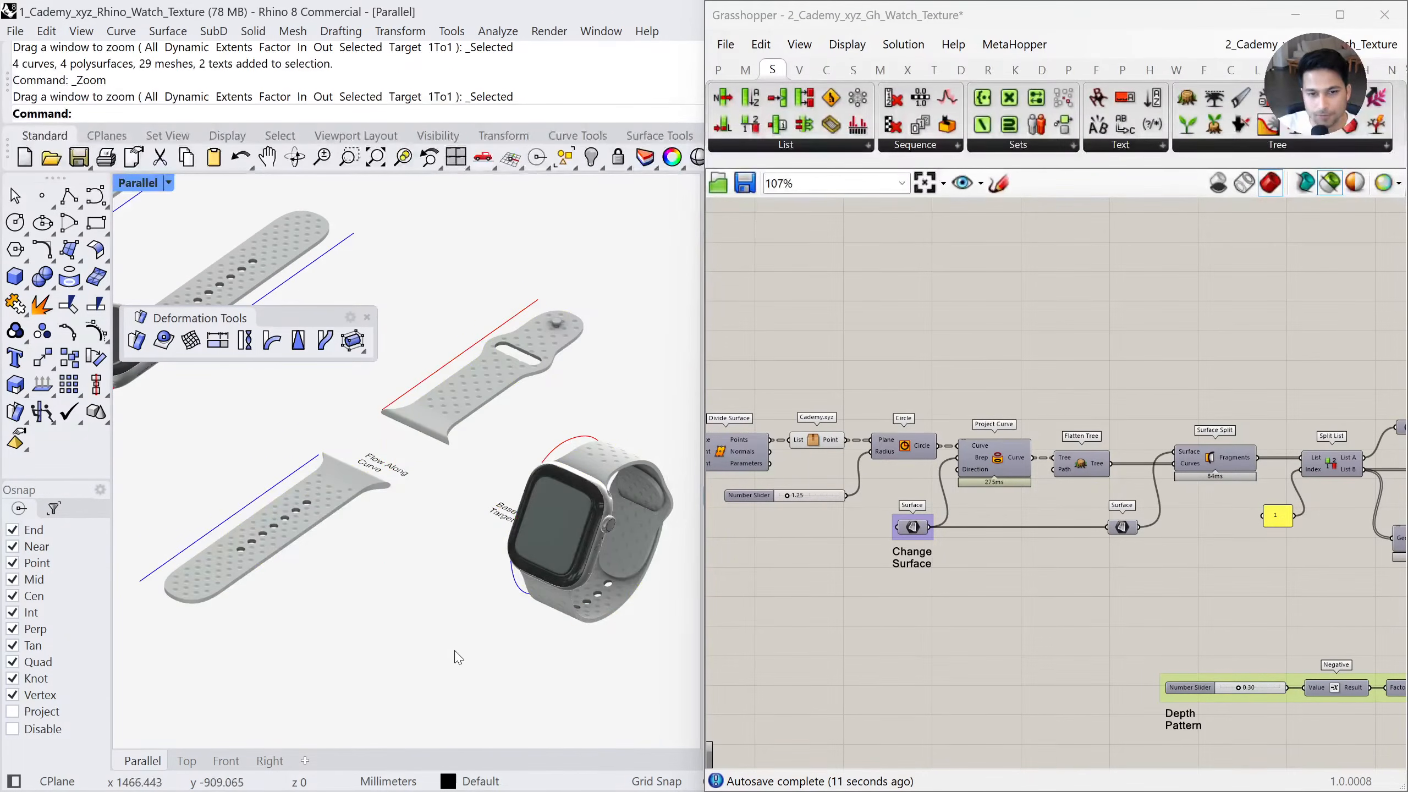
Lower the Grasshopper window, turn on layer 12 V2 Final, and bring both final watch sets into view
{"action": "left_click_drag", "start_coordinate": [1125, 1], "coordinate": [1015, 595]}
{"action": "left_click", "coordinate": [835, 516]}
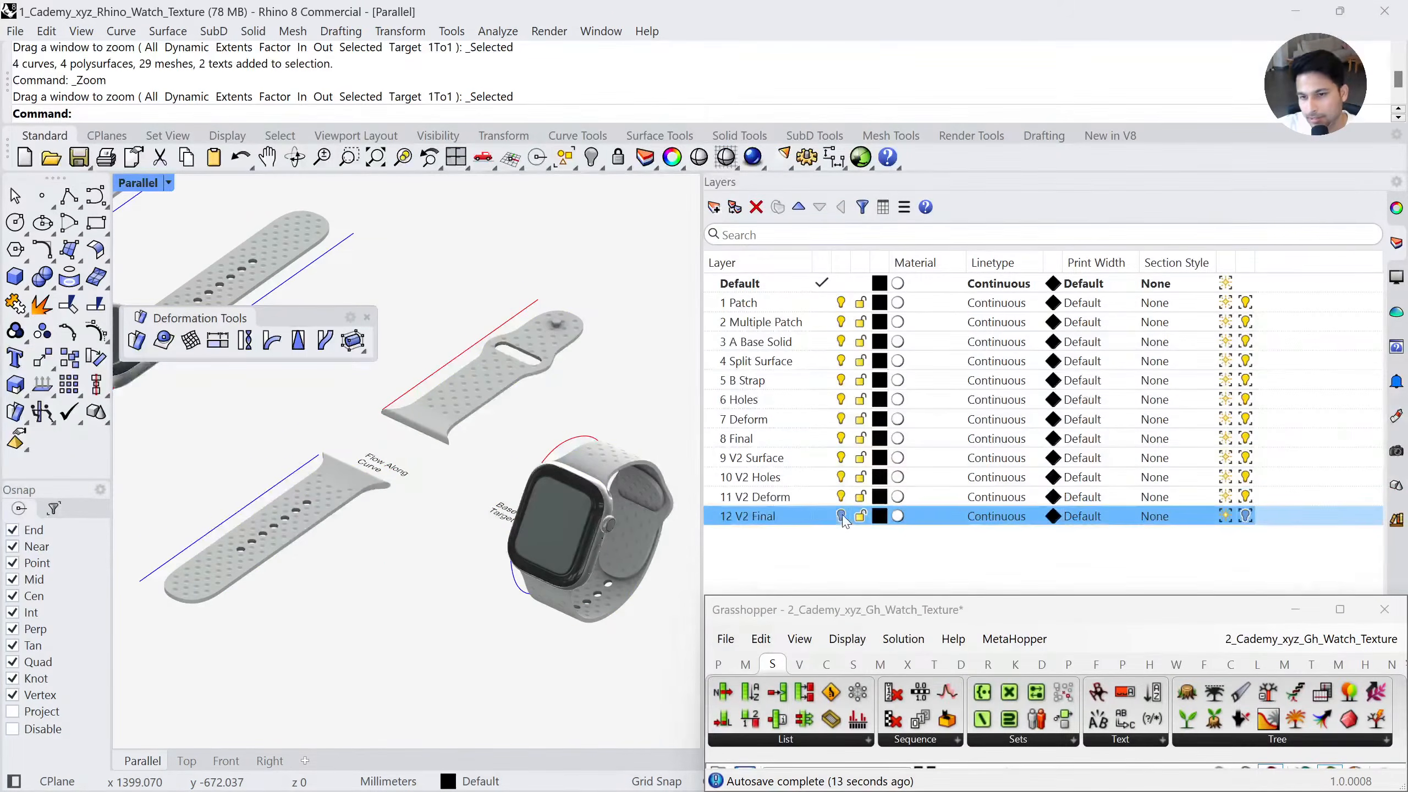
{"action": "scroll", "coordinate": [314, 484], "scroll_direction": "down", "scroll_amount": 2}
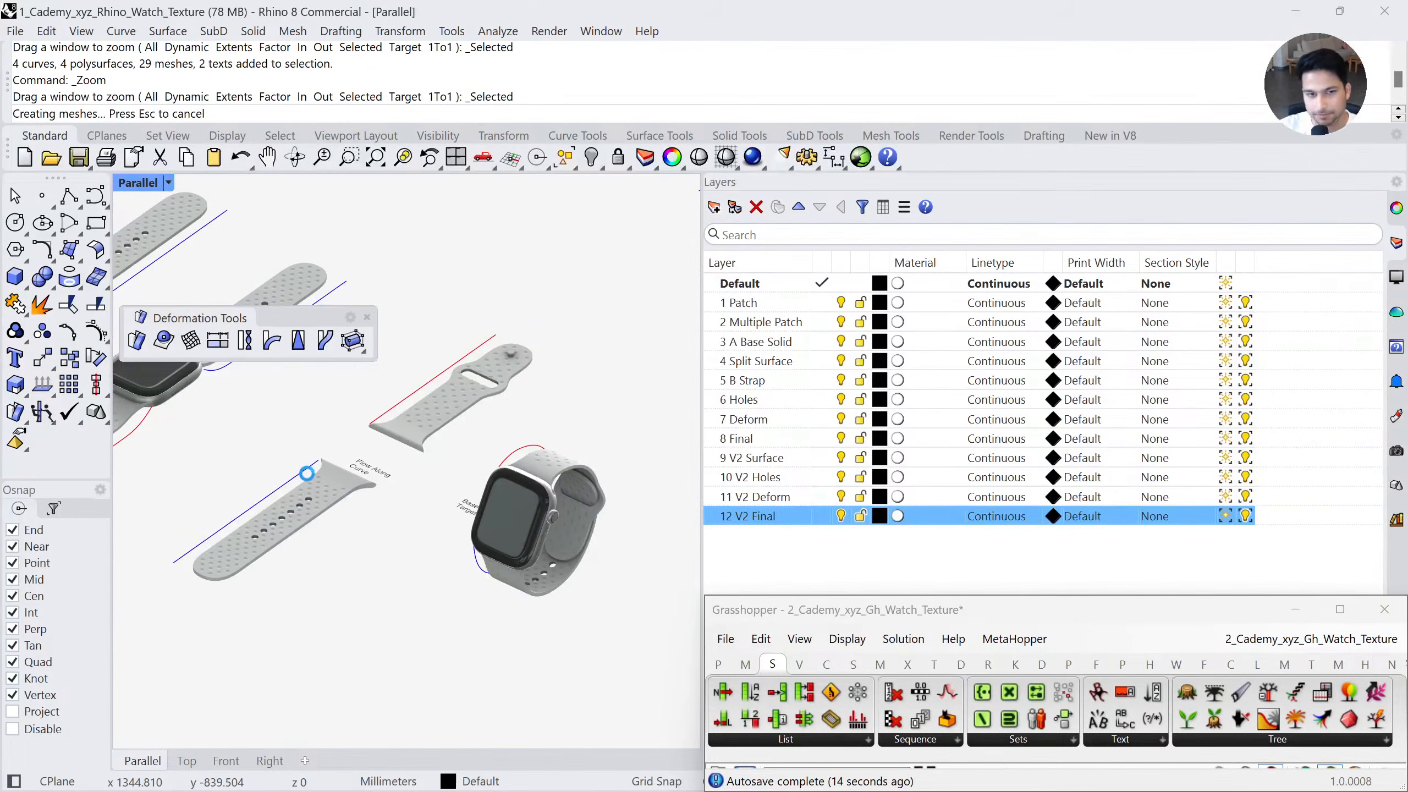
{"action": "scroll", "coordinate": [306, 473], "scroll_direction": "down", "scroll_amount": 2}
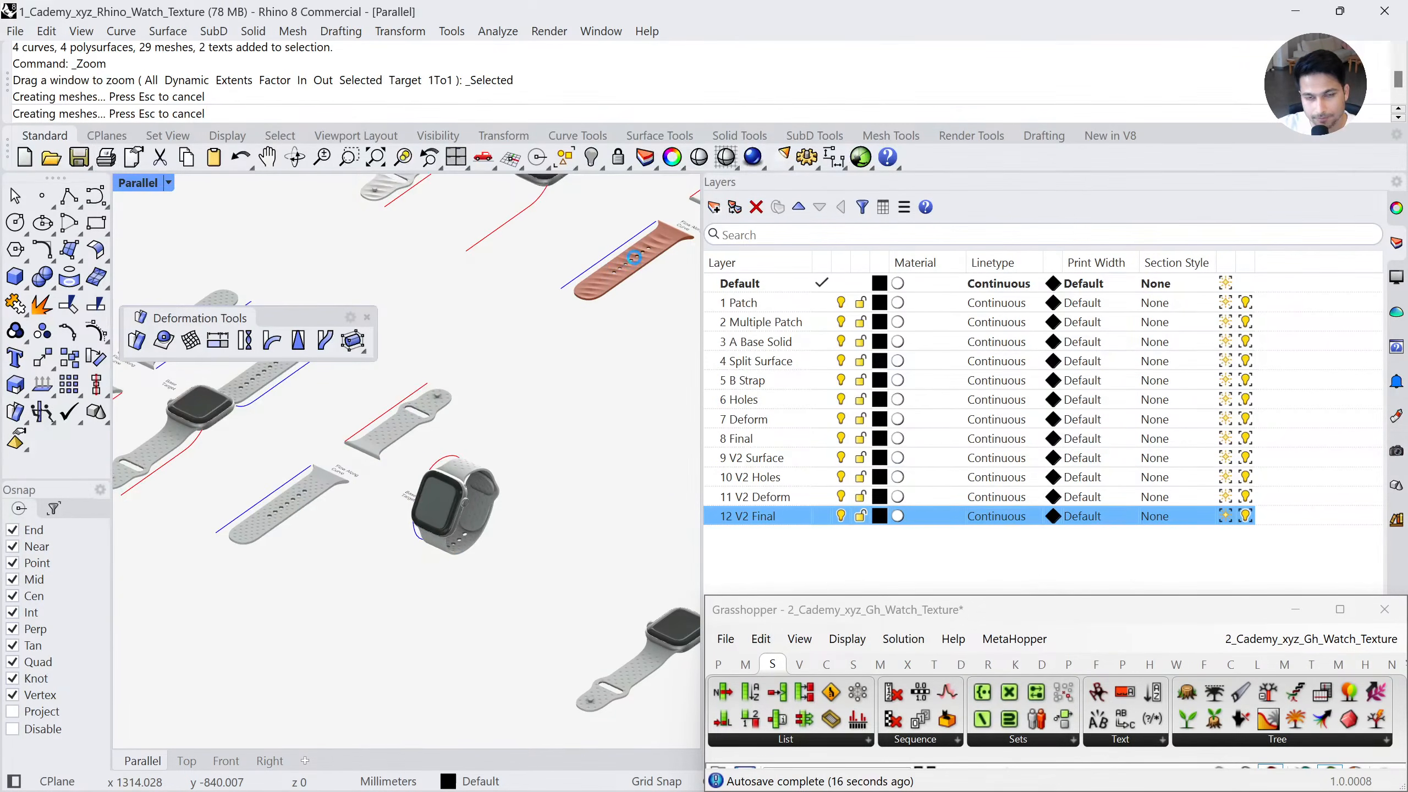
{"action": "right_click_drag", "start_coordinate": [575, 569], "coordinate": [372, 554], "text": "shift"}
{"action": "scroll", "coordinate": [324, 525], "scroll_direction": "down", "scroll_amount": 2}
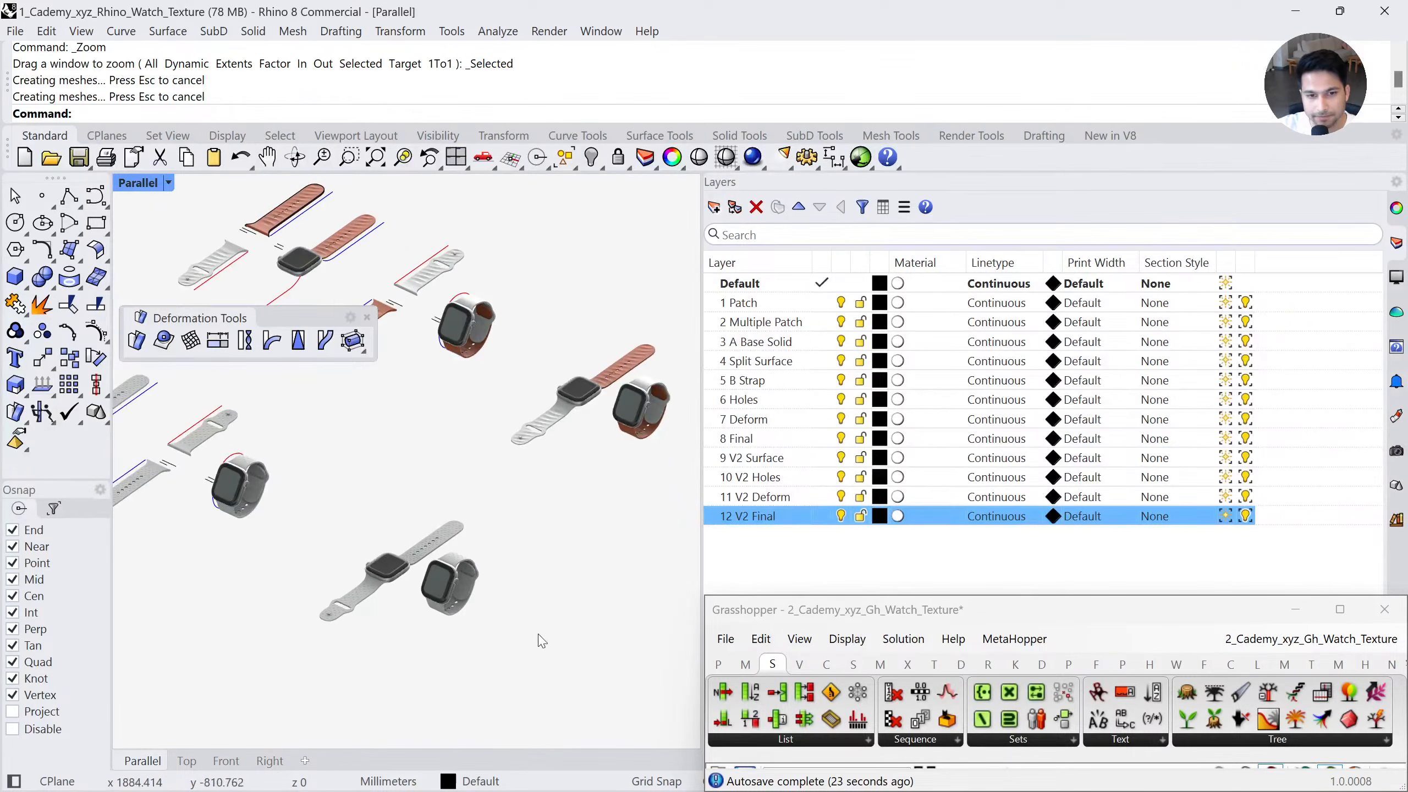
Move the grey V2 final watches up beside the orange-and-grey final watches
{"action": "left_click_drag", "start_coordinate": [536, 618], "coordinate": [321, 514]}
{"action": "right_click_drag", "start_coordinate": [349, 559], "coordinate": [487, 610]}
{"action": "left_click_drag", "start_coordinate": [433, 573], "coordinate": [658, 428]}
{"action": "left_click", "coordinate": [557, 587]}
{"action": "right_click_drag", "start_coordinate": [547, 582], "coordinate": [602, 541]}
{"action": "scroll", "coordinate": [612, 453], "scroll_direction": "up", "scroll_amount": 5}
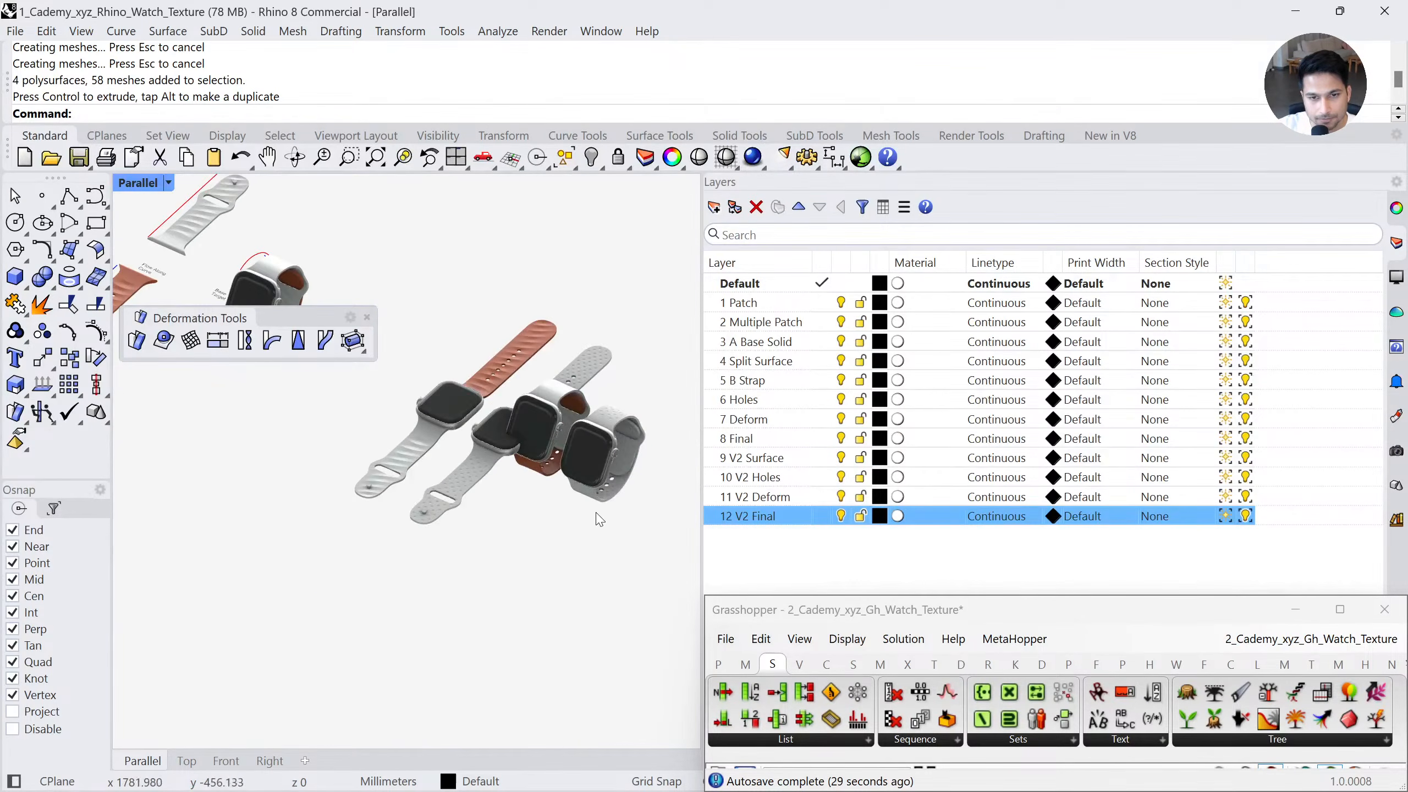
Shift the grey V2 watches slightly farther from the orange-and-grey ones to separate the overlapping models
{"action": "left_click", "coordinate": [596, 415]}
{"action": "left_click_drag", "start_coordinate": [631, 439], "coordinate": [656, 447]}
{"action": "left_click", "coordinate": [594, 499]}
{"action": "right_click_drag", "start_coordinate": [595, 499], "coordinate": [518, 490]}
{"action": "scroll", "coordinate": [558, 411], "scroll_direction": "up", "scroll_amount": 7}
{"action": "right_click_drag", "start_coordinate": [561, 411], "coordinate": [391, 506]}
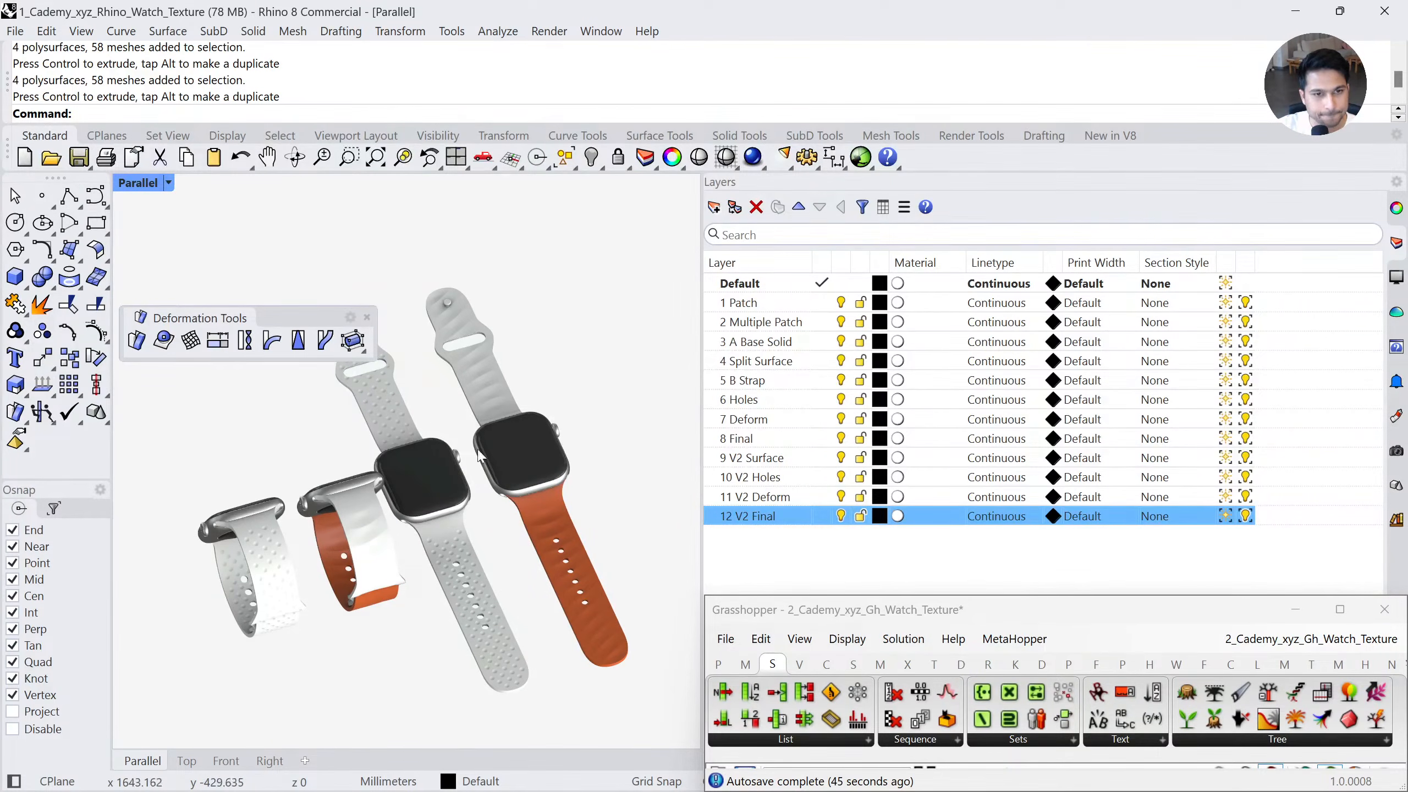
Close the floating Deformation Tools toolbar and orbit to a front view of all four watches
{"action": "left_click", "coordinate": [367, 317]}
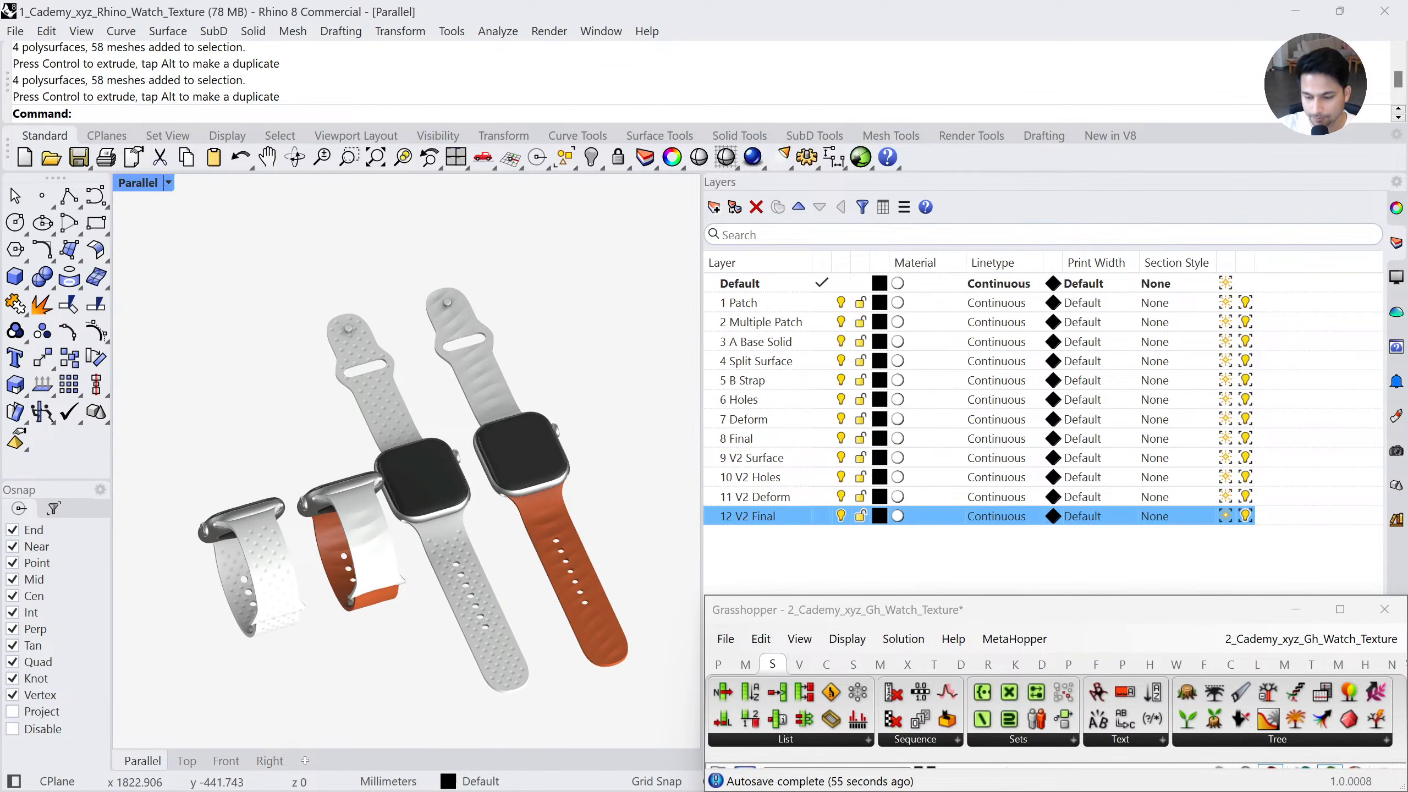
{"action": "scroll", "coordinate": [433, 444], "scroll_direction": "down", "scroll_amount": 4}
{"action": "right_click_drag", "start_coordinate": [434, 444], "coordinate": [432, 413]}
{"action": "scroll", "coordinate": [429, 477], "scroll_direction": "up", "scroll_amount": 5}
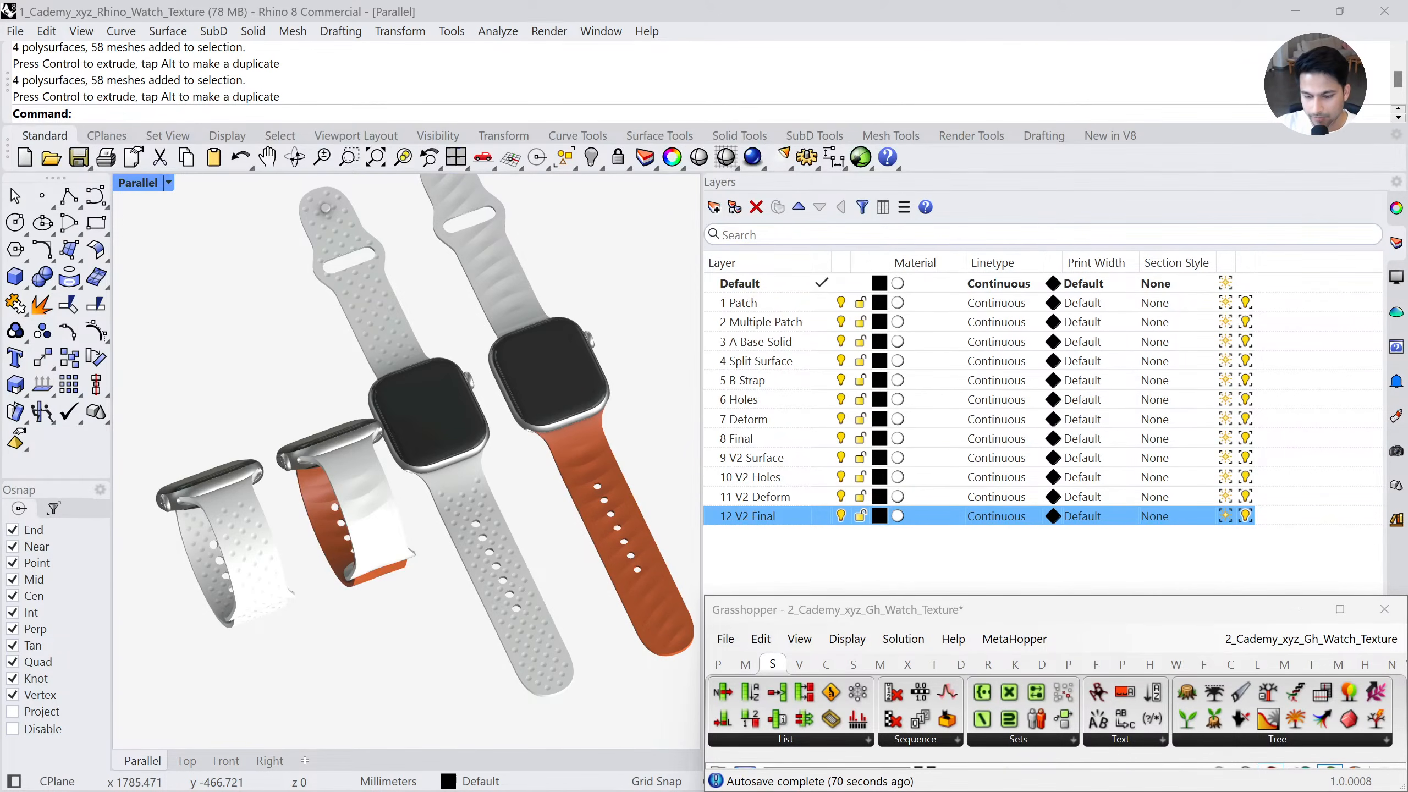
{"action": "right_click_drag", "start_coordinate": [388, 599], "coordinate": [466, 548]}
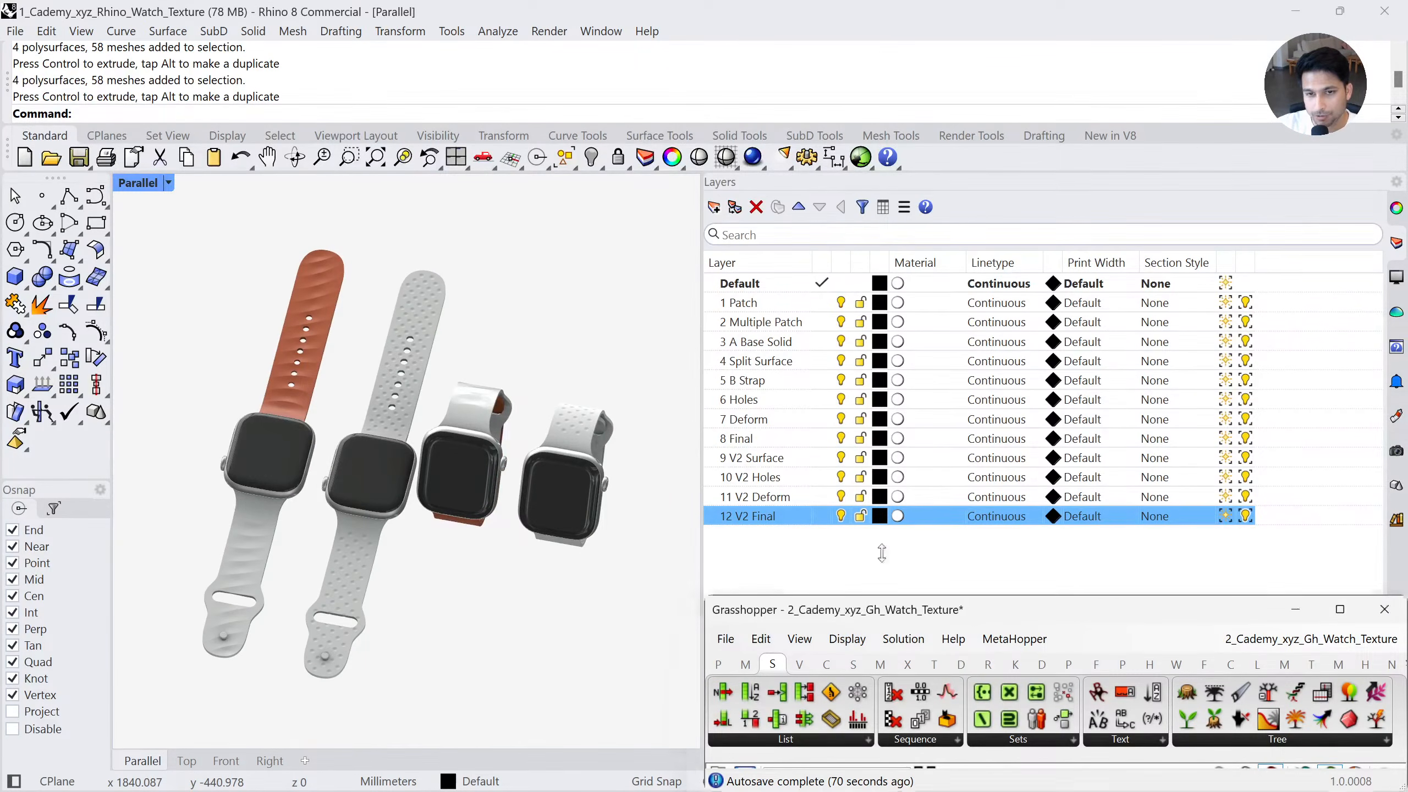
Expand the Grasshopper window and examine the Change Curve input and the Top Strap and Bottom hole amount sliders
{"action": "double_click", "coordinate": [873, 597]}
{"action": "scroll", "coordinate": [1048, 452], "scroll_direction": "down", "scroll_amount": 1}
{"action": "right_click_drag", "start_coordinate": [864, 467], "coordinate": [984, 462]}
{"action": "scroll", "coordinate": [909, 461], "scroll_direction": "up", "scroll_amount": 3}
{"action": "right_click_drag", "start_coordinate": [737, 471], "coordinate": [898, 480]}
{"action": "scroll", "coordinate": [898, 480], "scroll_direction": "up", "scroll_amount": 1}
{"action": "scroll", "coordinate": [898, 480], "scroll_direction": "up", "scroll_amount": 2}
{"action": "left_click_drag", "start_coordinate": [909, 491], "coordinate": [995, 488]}
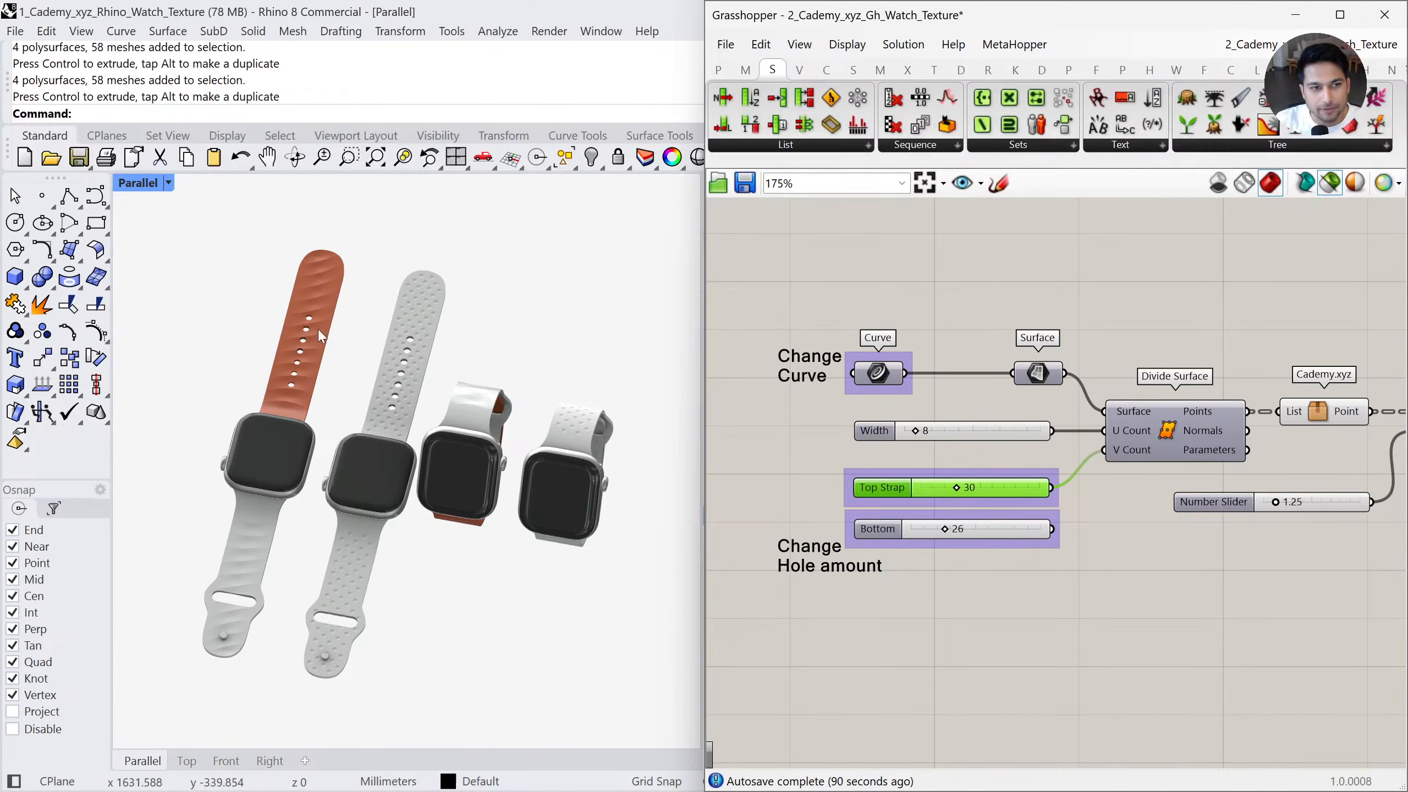
Draw an open arched degree-3 control point curve through six control points in the empty area below the watches and select it
{"action": "left_click", "coordinate": [95, 197]}
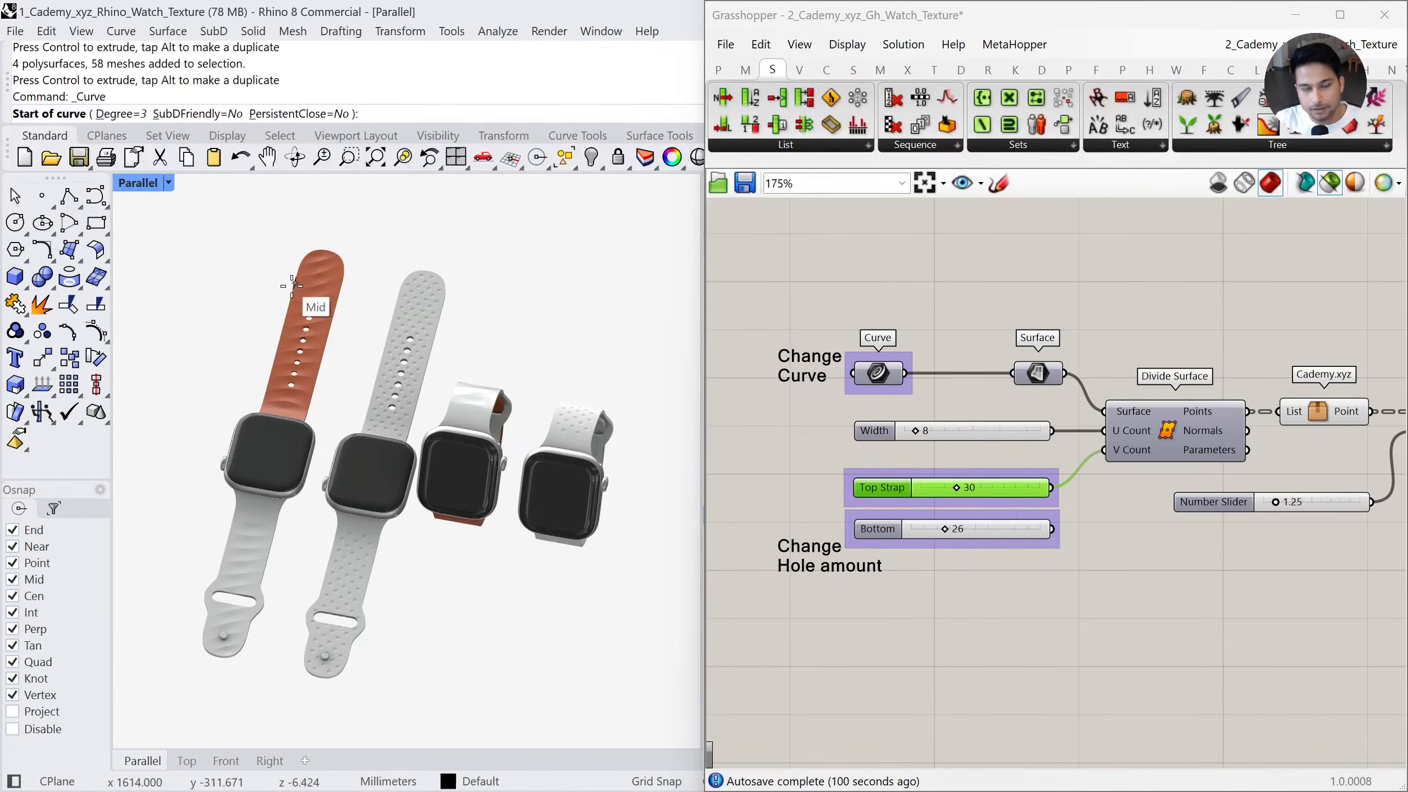
{"action": "scroll", "coordinate": [292, 277], "scroll_direction": "down", "scroll_amount": 4}
{"action": "left_click", "coordinate": [368, 628]}
{"action": "left_click", "coordinate": [490, 556]}
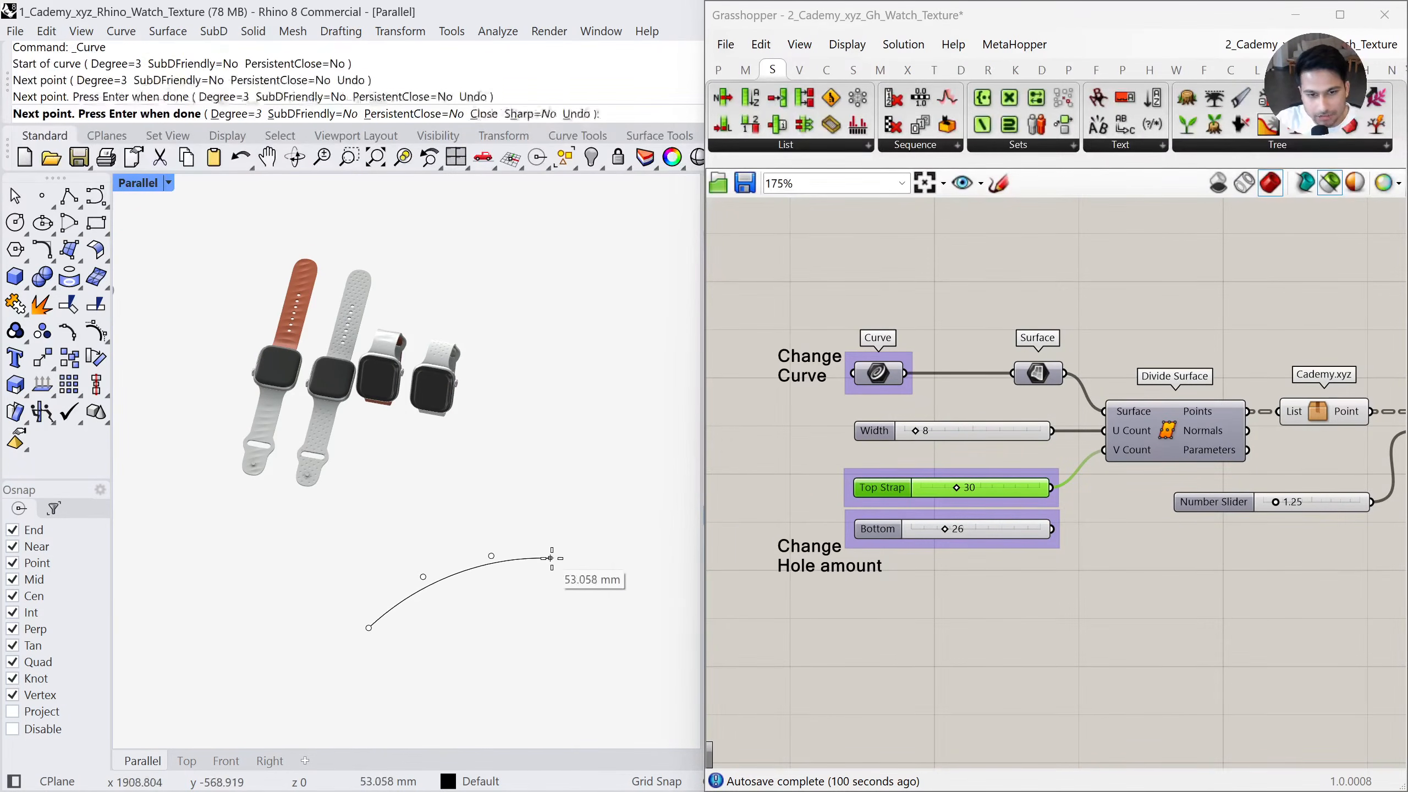
{"action": "left_click", "coordinate": [556, 558]}
{"action": "left_click", "coordinate": [619, 577]}
{"action": "left_click", "coordinate": [662, 622]}
{"action": "key", "text": "Return"}
{"action": "left_click", "coordinate": [623, 595]}
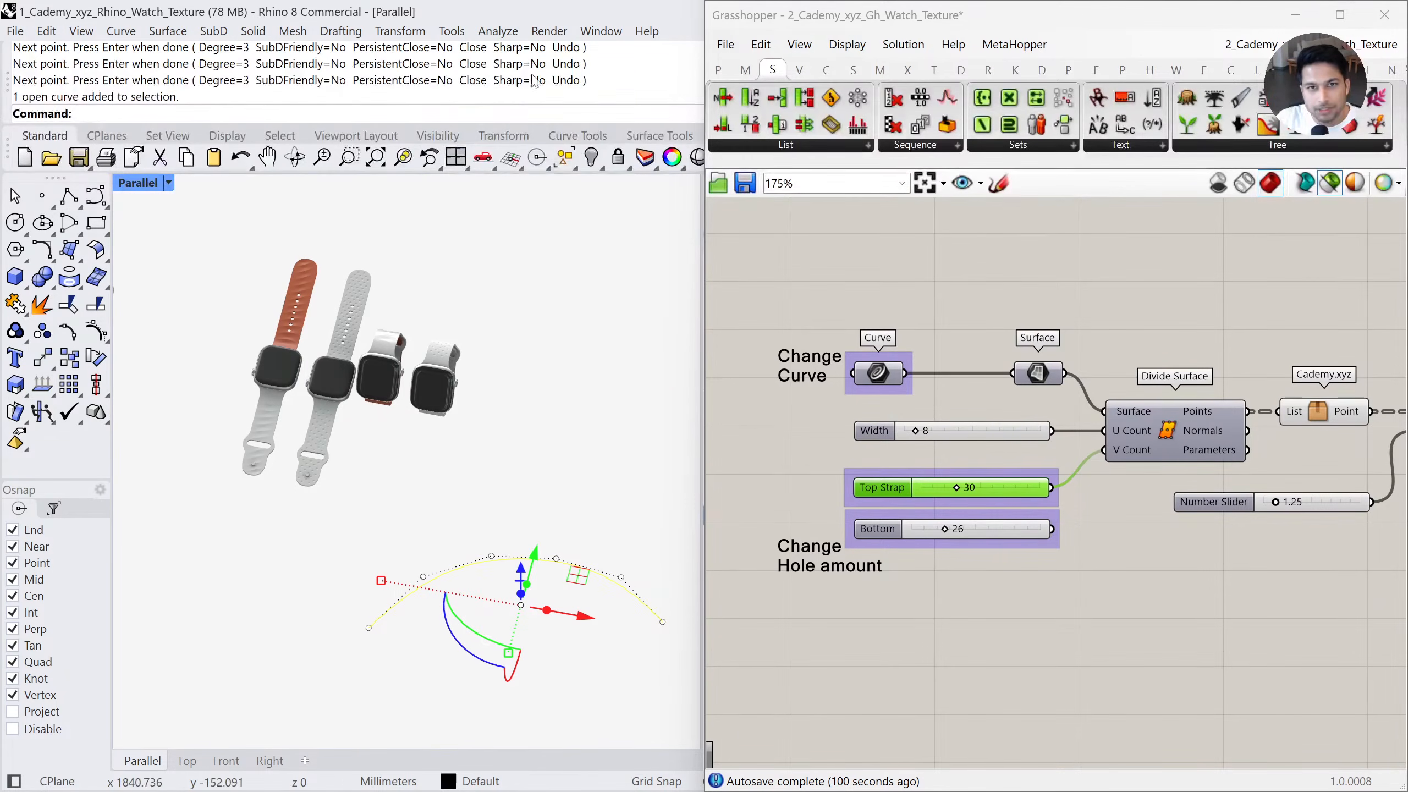
Display the arched curve's curvature graph and set its display scale to 123
{"action": "left_click", "coordinate": [498, 31]}
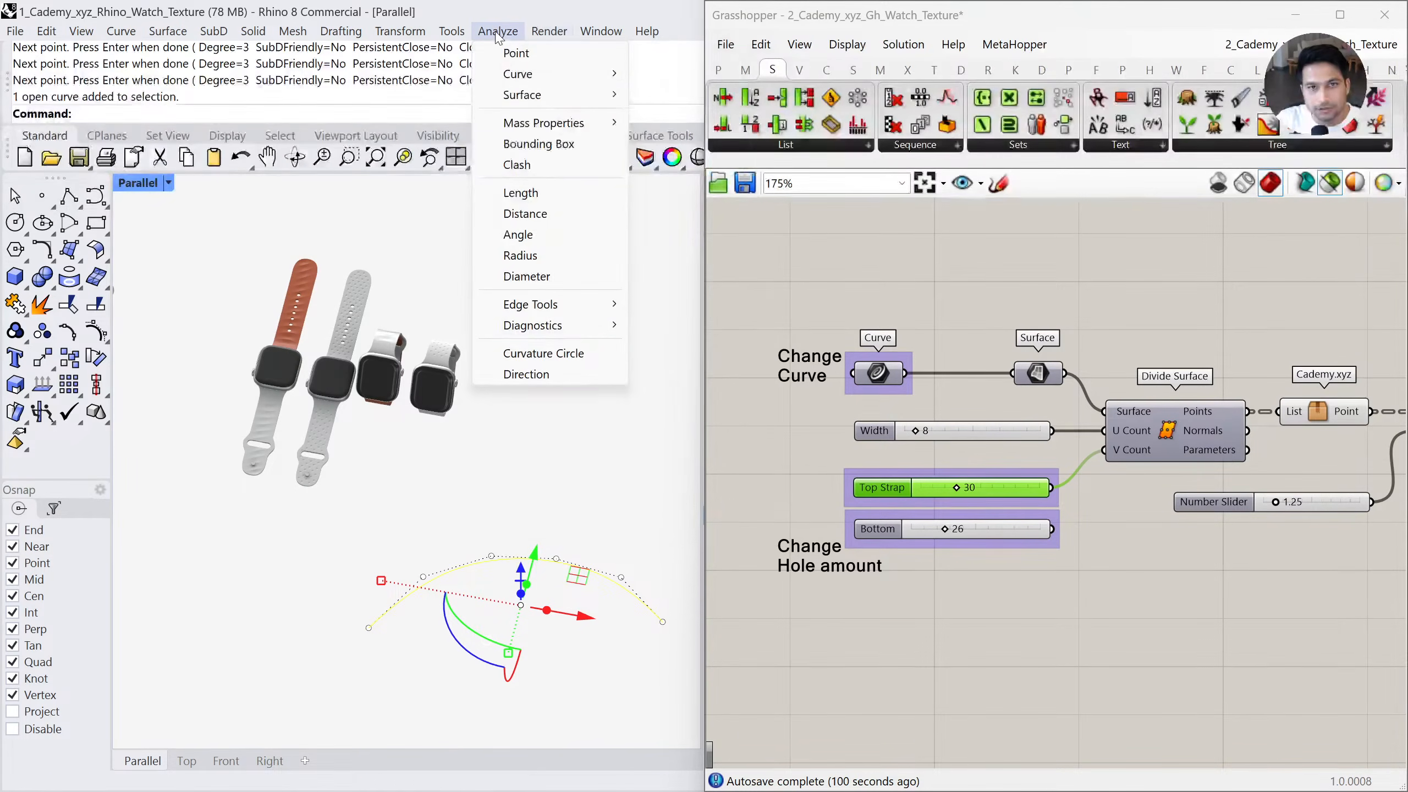
{"action": "mouse_move", "coordinate": [613, 74]}
{"action": "left_click", "coordinate": [672, 82]}
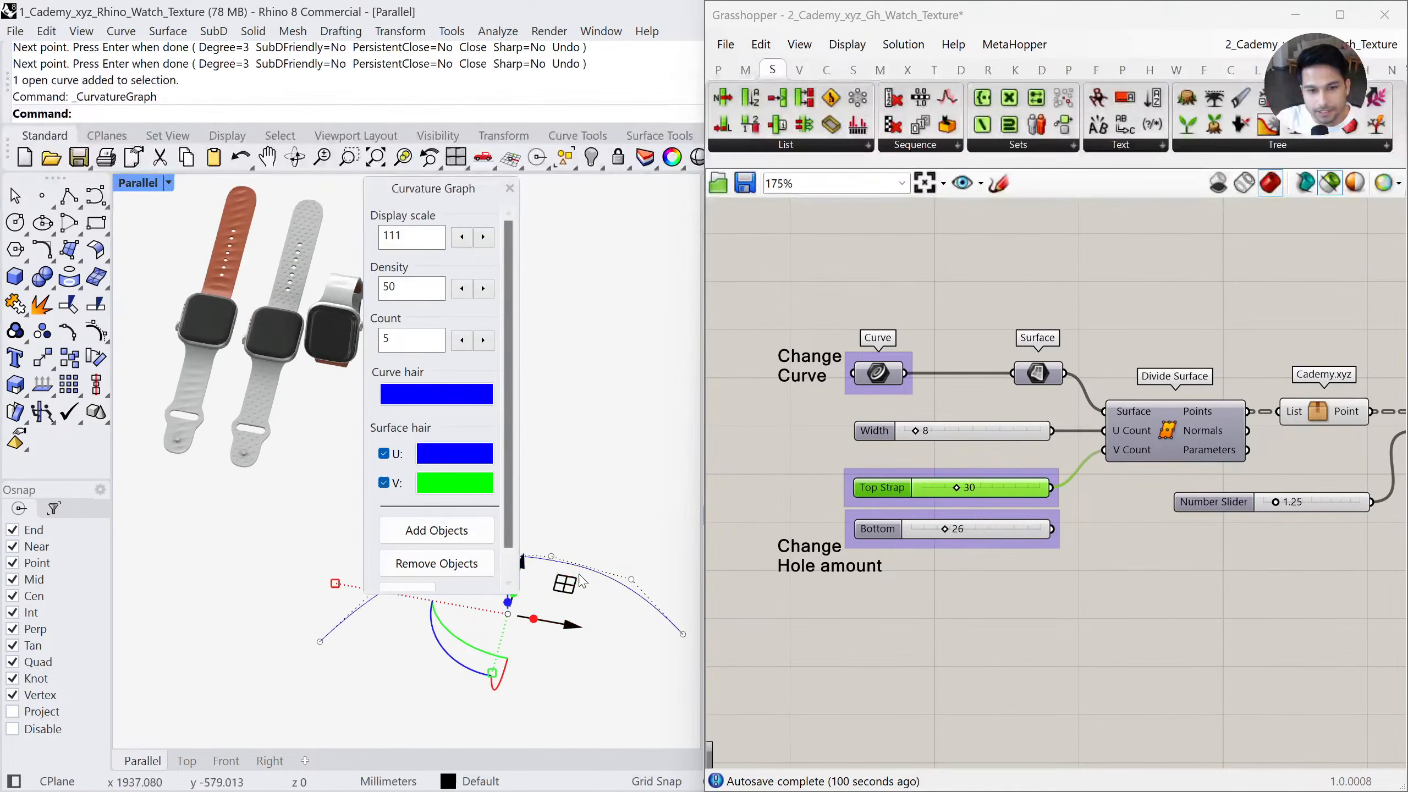
{"action": "type", "text": "150"}
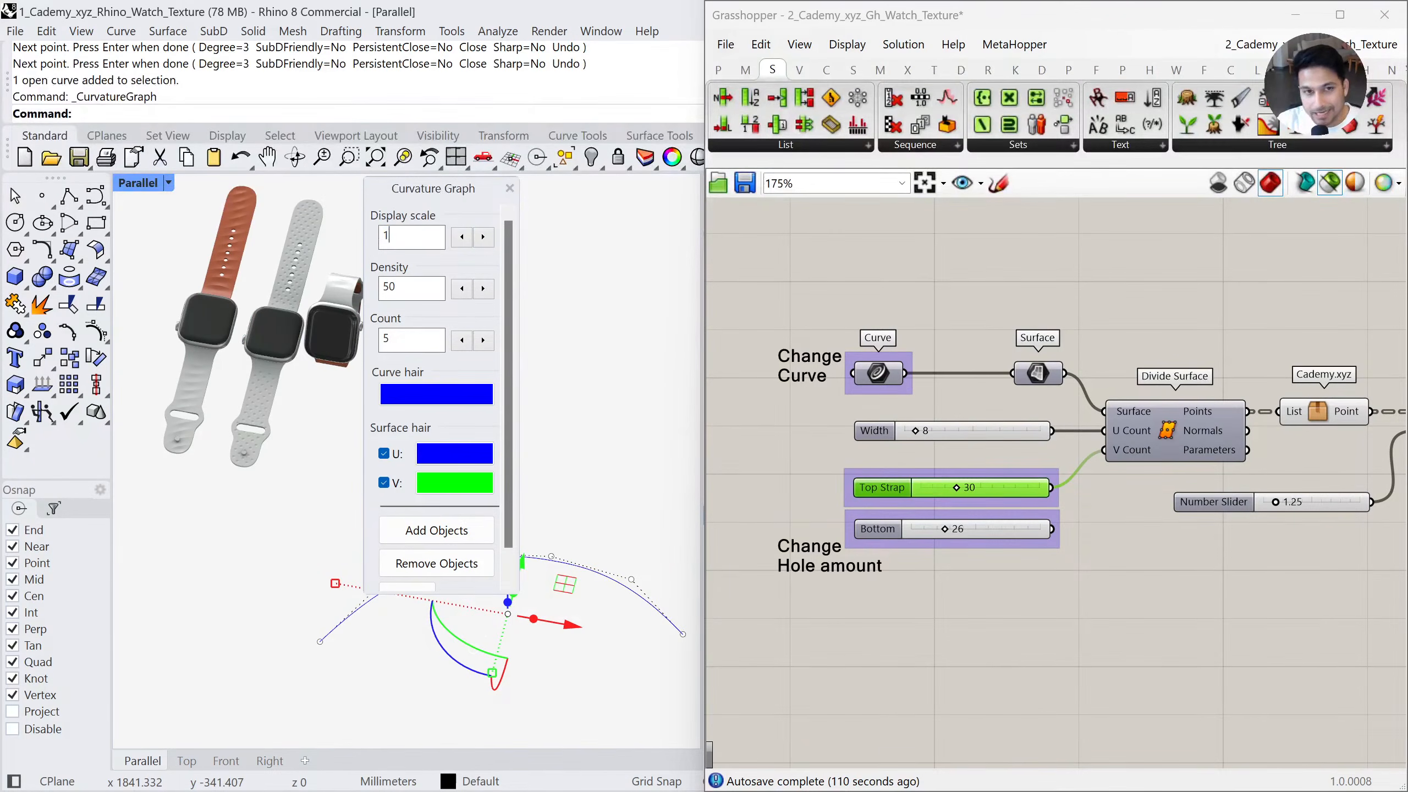
{"action": "key", "text": "BackSpace"}
{"action": "key", "text": "BackSpace"}
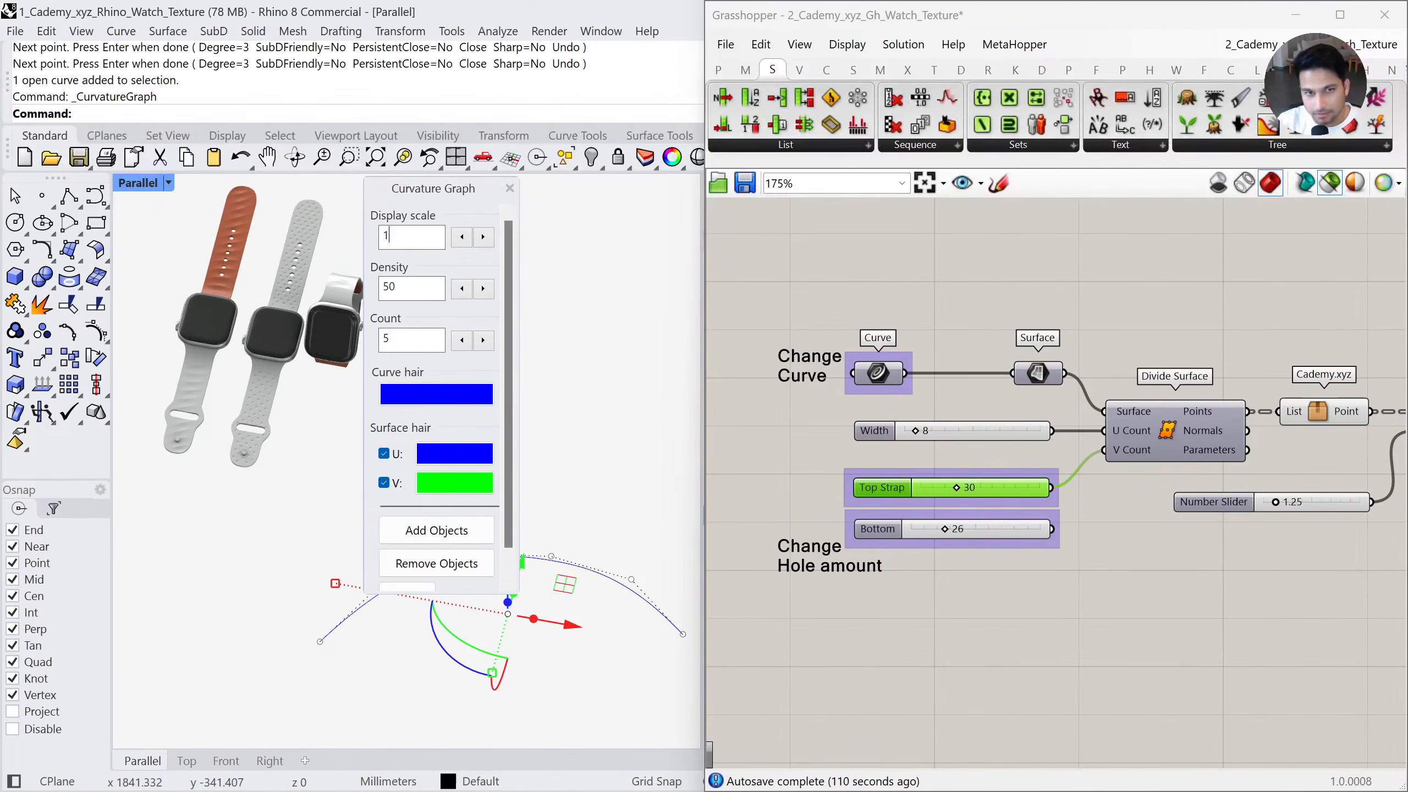
{"action": "type", "text": "20"}
{"action": "left_click_drag", "start_coordinate": [434, 192], "coordinate": [491, 651]}
{"action": "scroll", "coordinate": [569, 560], "scroll_direction": "up", "scroll_amount": 3}
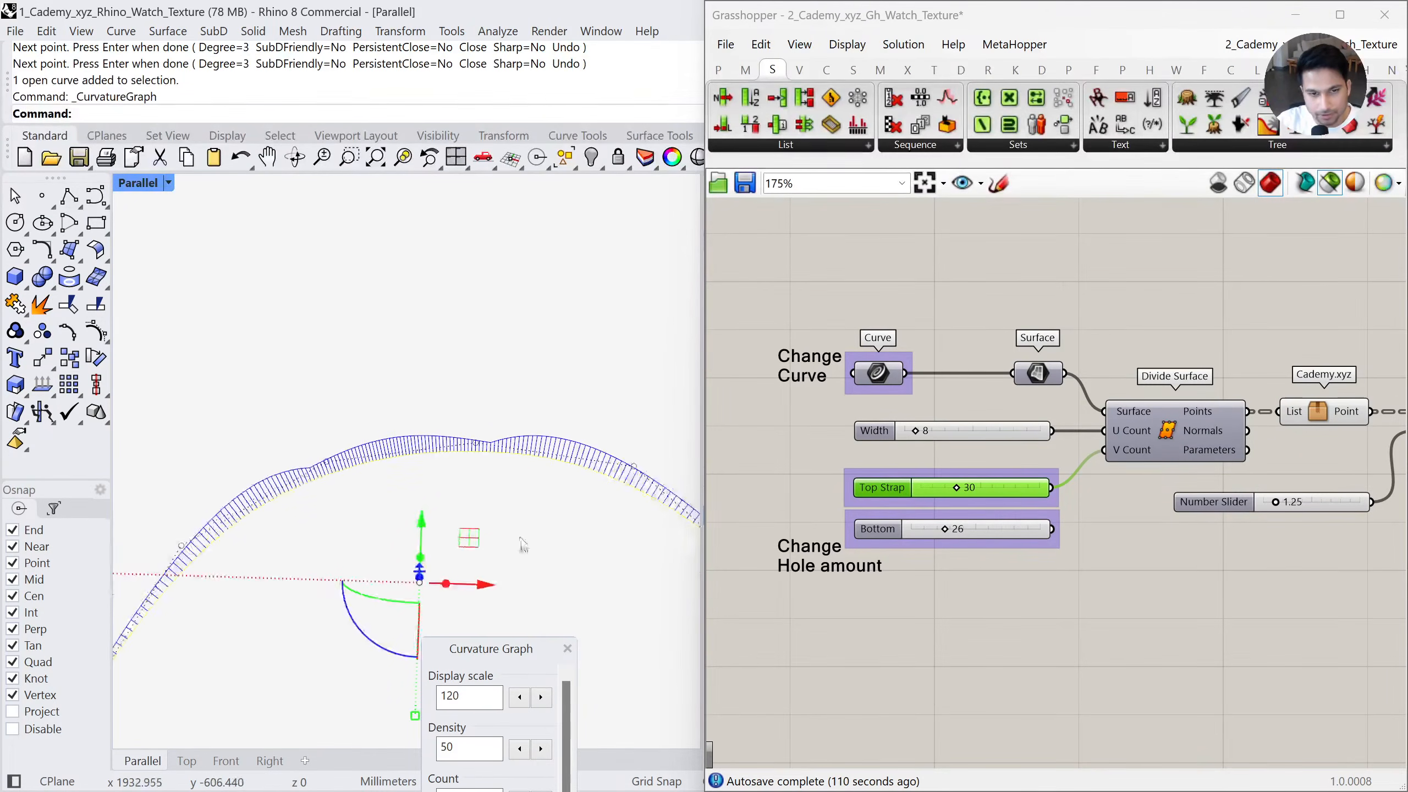
{"action": "left_click", "coordinate": [541, 697]}
{"action": "left_click", "coordinate": [540, 697]}
{"action": "left_click", "coordinate": [540, 697]}
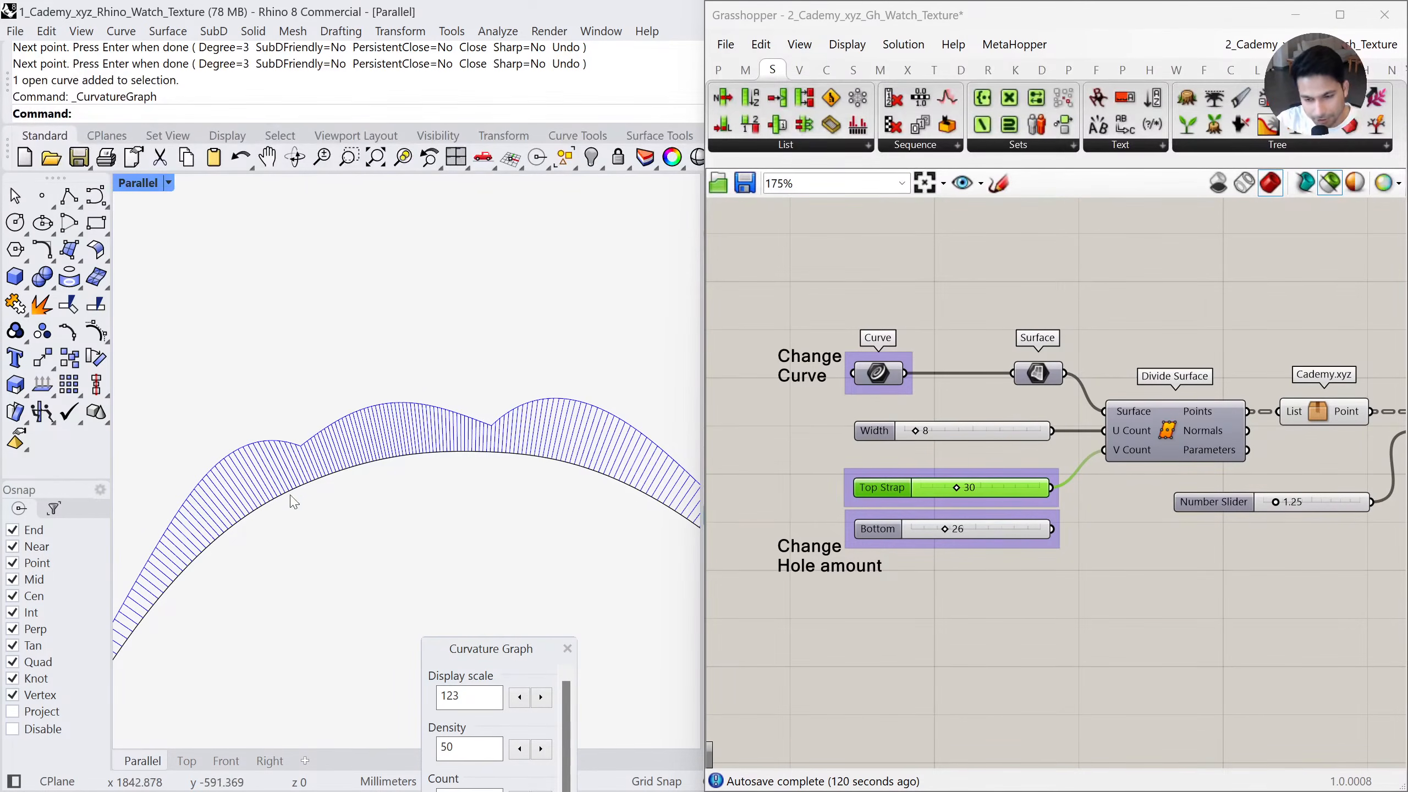
Check the curvature hairs along the arched curve, close the curvature graph, and view the plain curve
{"action": "left_click", "coordinate": [383, 463]}
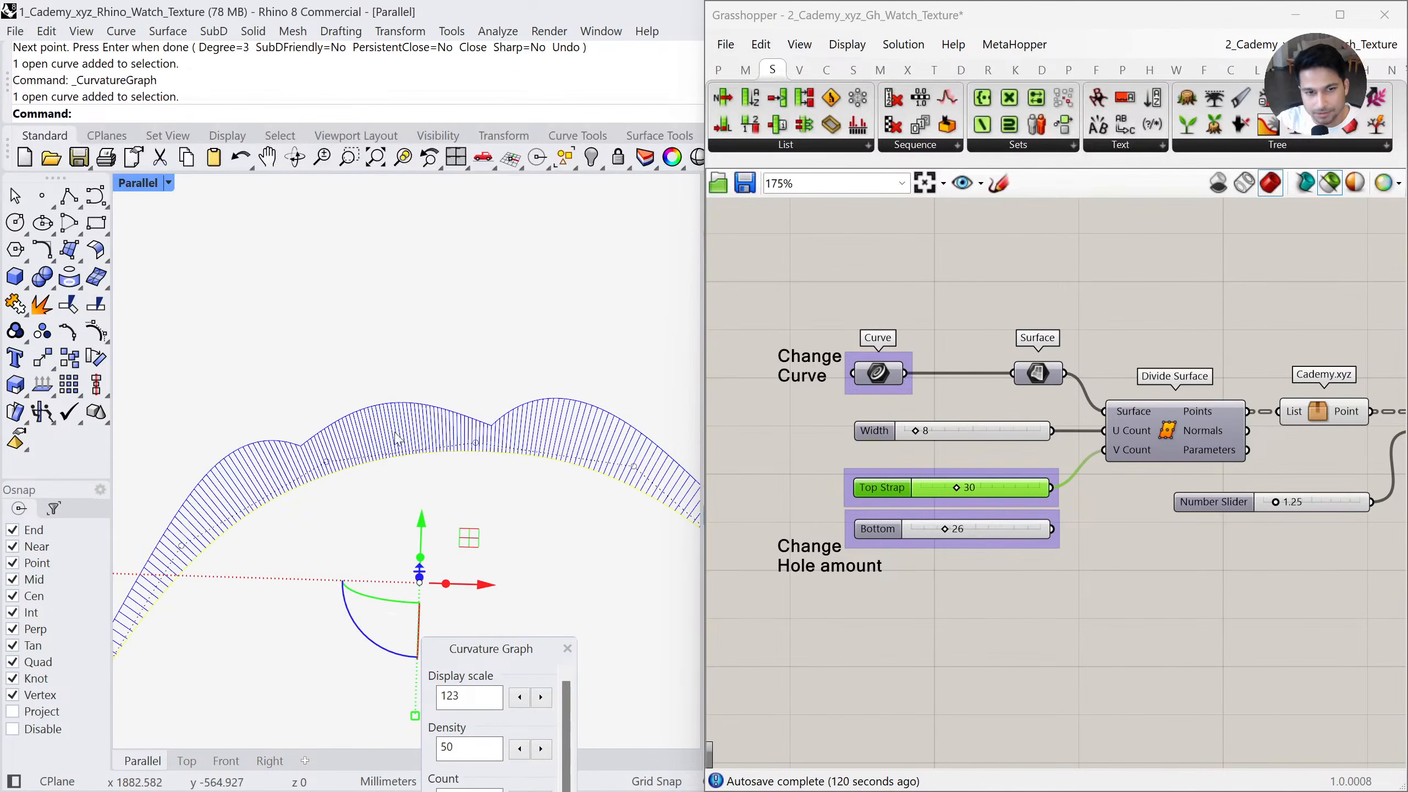
{"action": "scroll", "coordinate": [425, 394], "scroll_direction": "down", "scroll_amount": 4}
{"action": "left_click", "coordinate": [543, 540]}
{"action": "left_click", "coordinate": [567, 649]}
{"action": "right_click_drag", "start_coordinate": [496, 528], "coordinate": [408, 417]}
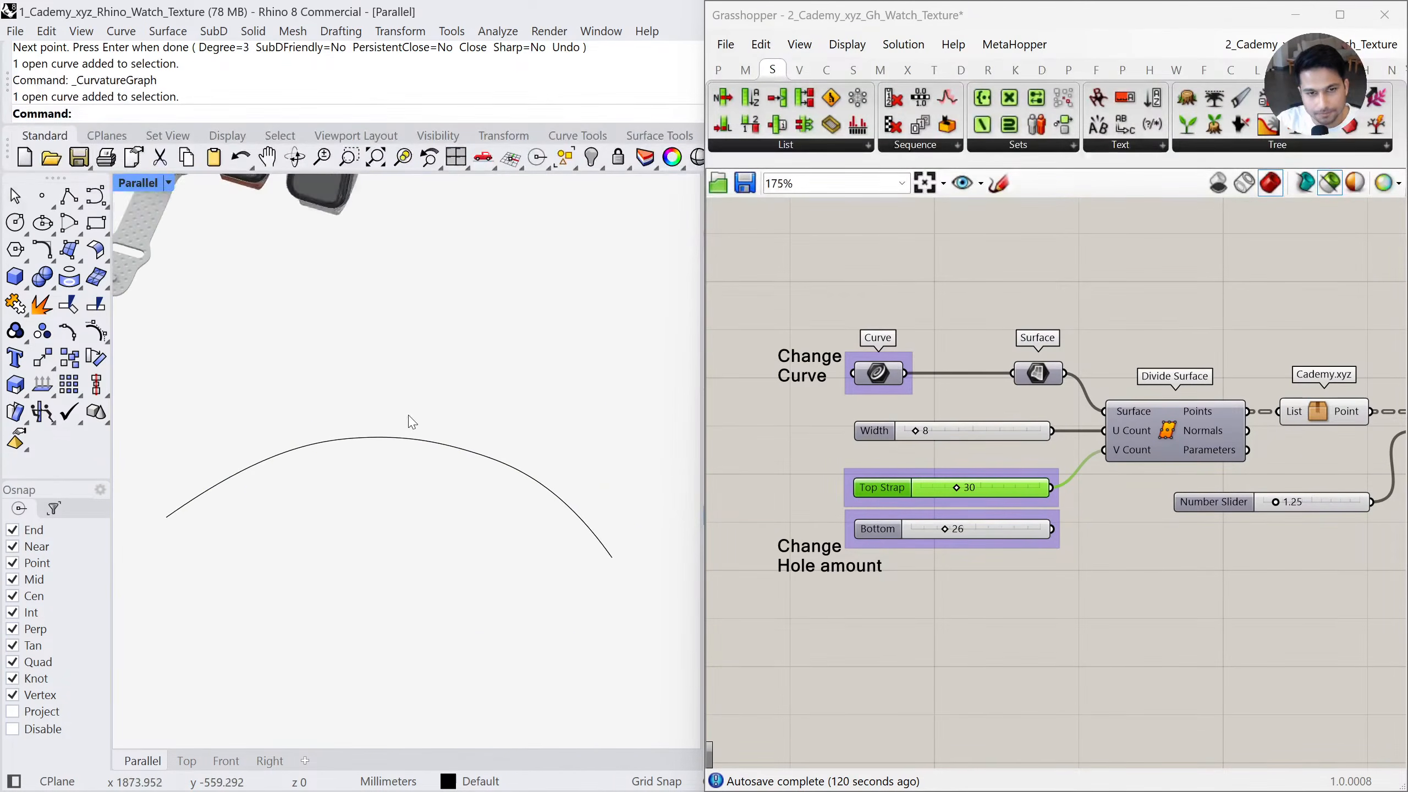
Delete the arched curve drawn in the empty area below the watches
{"action": "left_click_drag", "start_coordinate": [441, 403], "coordinate": [368, 479]}
{"action": "key", "text": "Delete"}
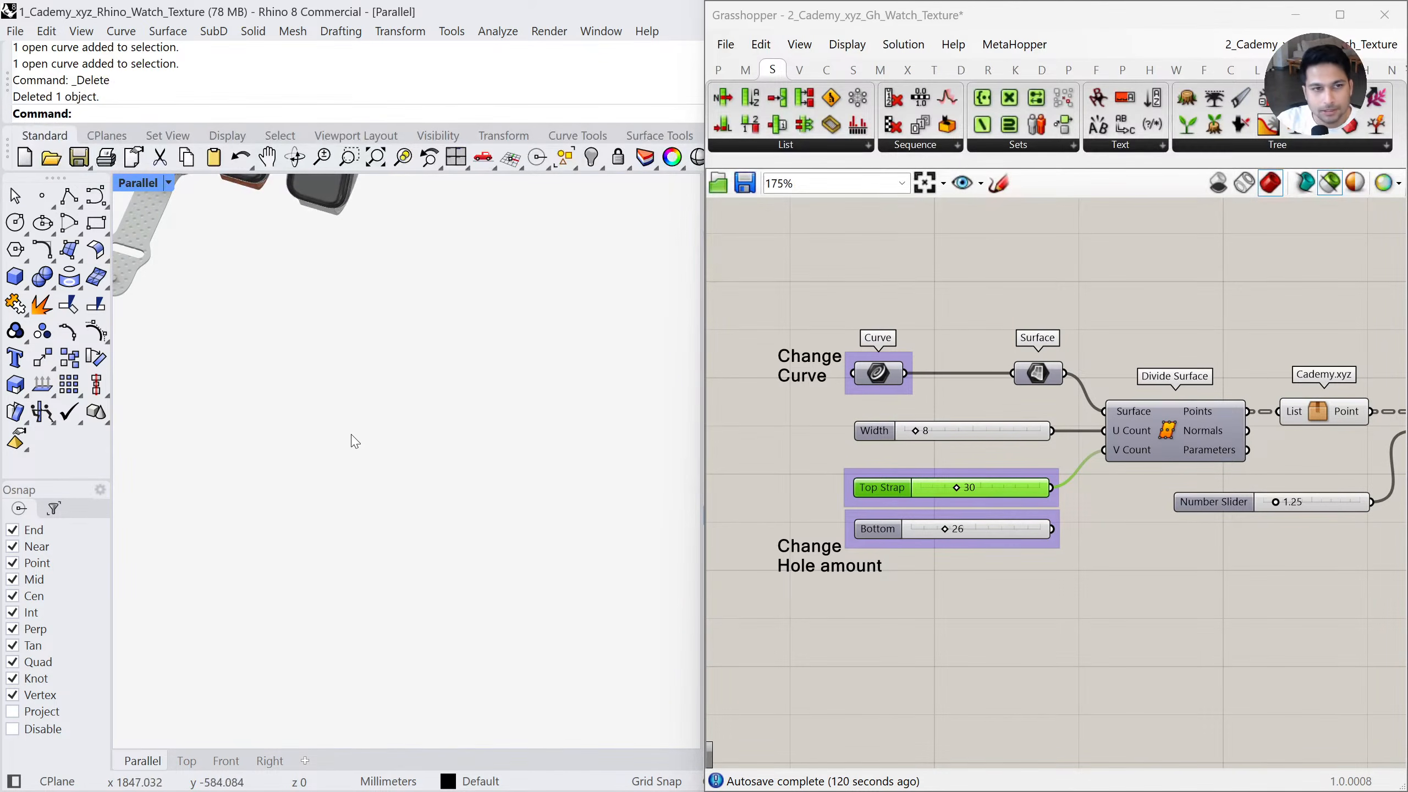
{"action": "right_click_drag", "start_coordinate": [336, 411], "coordinate": [386, 499]}
{"action": "right_click_drag", "start_coordinate": [292, 345], "coordinate": [363, 496]}
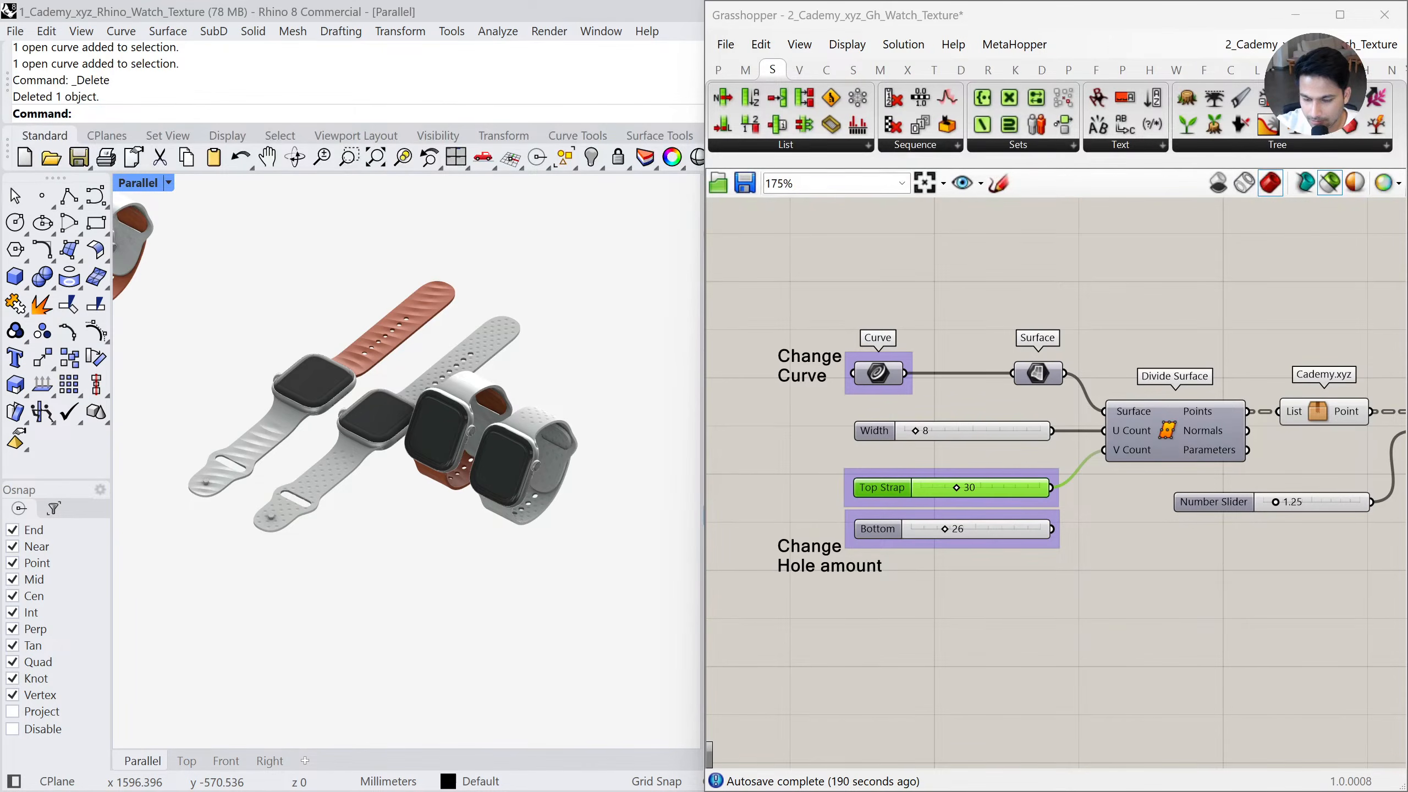
Place a Flow component in the empty Grasshopper canvas area below the Move and Graft Tree components
{"action": "scroll", "coordinate": [1015, 522], "scroll_direction": "down", "scroll_amount": 3}
{"action": "right_click", "coordinate": [1015, 522]}
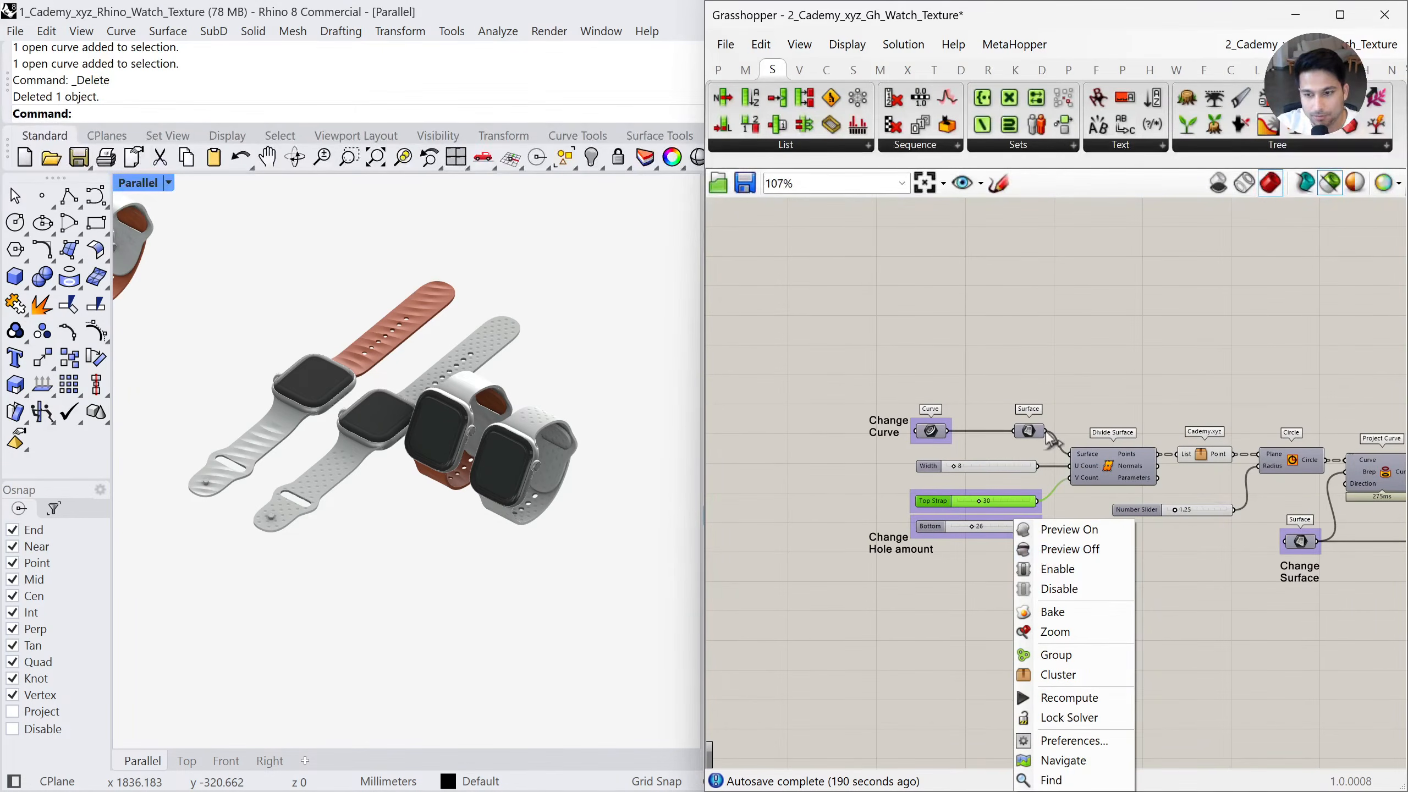
{"action": "right_click_drag", "start_coordinate": [1053, 328], "coordinate": [988, 532]}
{"action": "scroll", "coordinate": [988, 532], "scroll_direction": "down", "scroll_amount": 5}
{"action": "right_click_drag", "start_coordinate": [1203, 383], "coordinate": [1113, 543]}
{"action": "scroll", "coordinate": [1113, 542], "scroll_direction": "up", "scroll_amount": 3}
{"action": "scroll", "coordinate": [1113, 542], "scroll_direction": "up", "scroll_amount": 3}
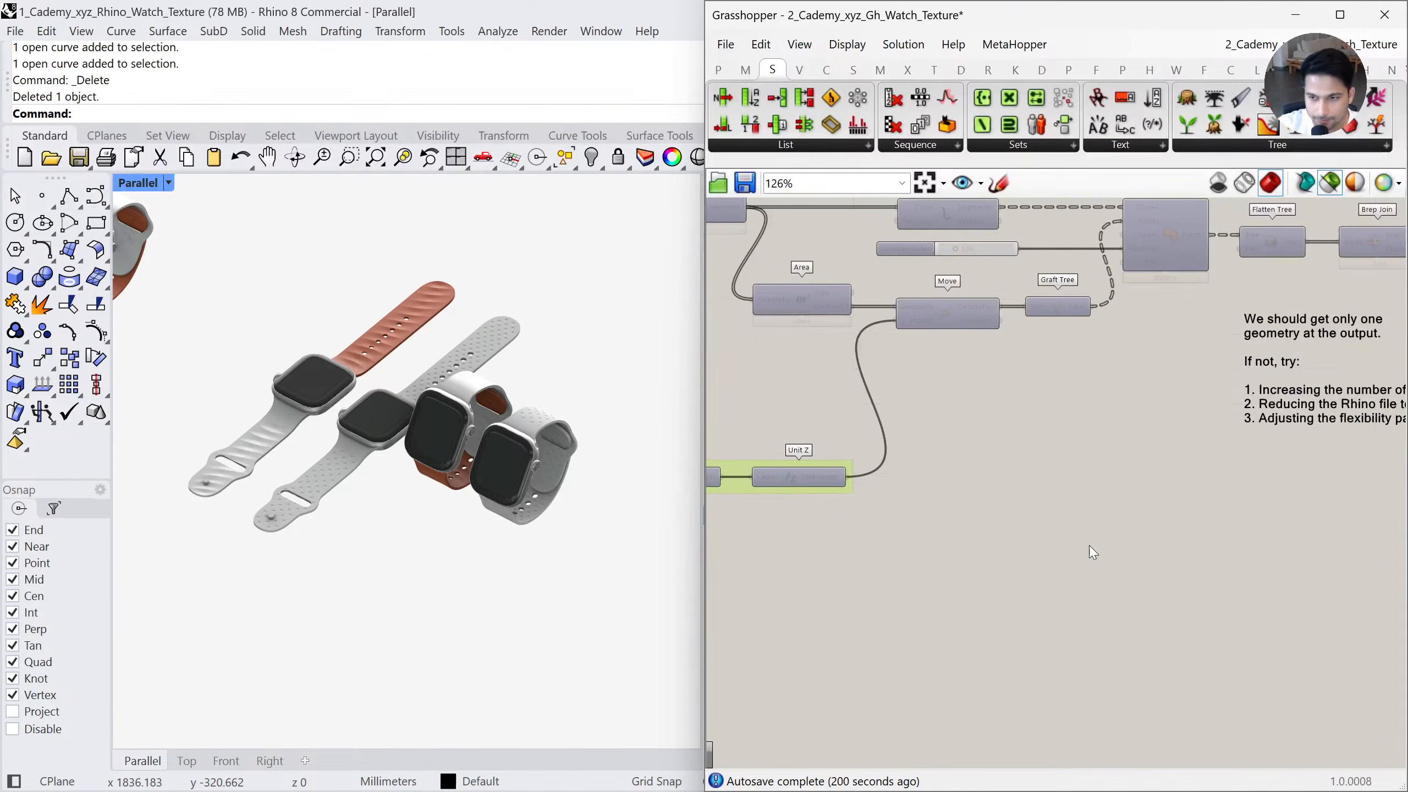
{"action": "double_click", "coordinate": [1073, 541]}
{"action": "type", "text": "FLOW"}
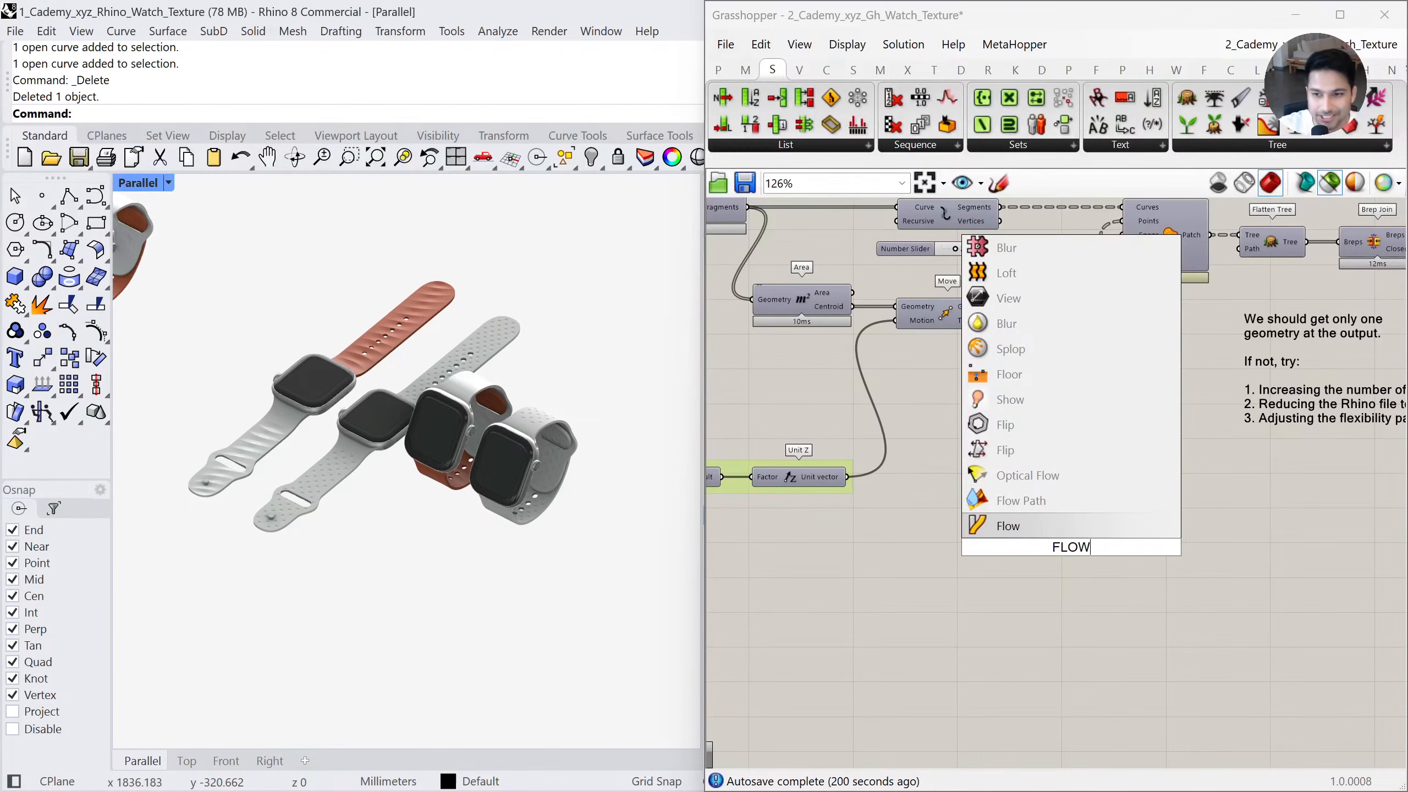
{"action": "left_click", "coordinate": [1059, 525]}
{"action": "scroll", "coordinate": [1067, 535], "scroll_direction": "up", "scroll_amount": 2}
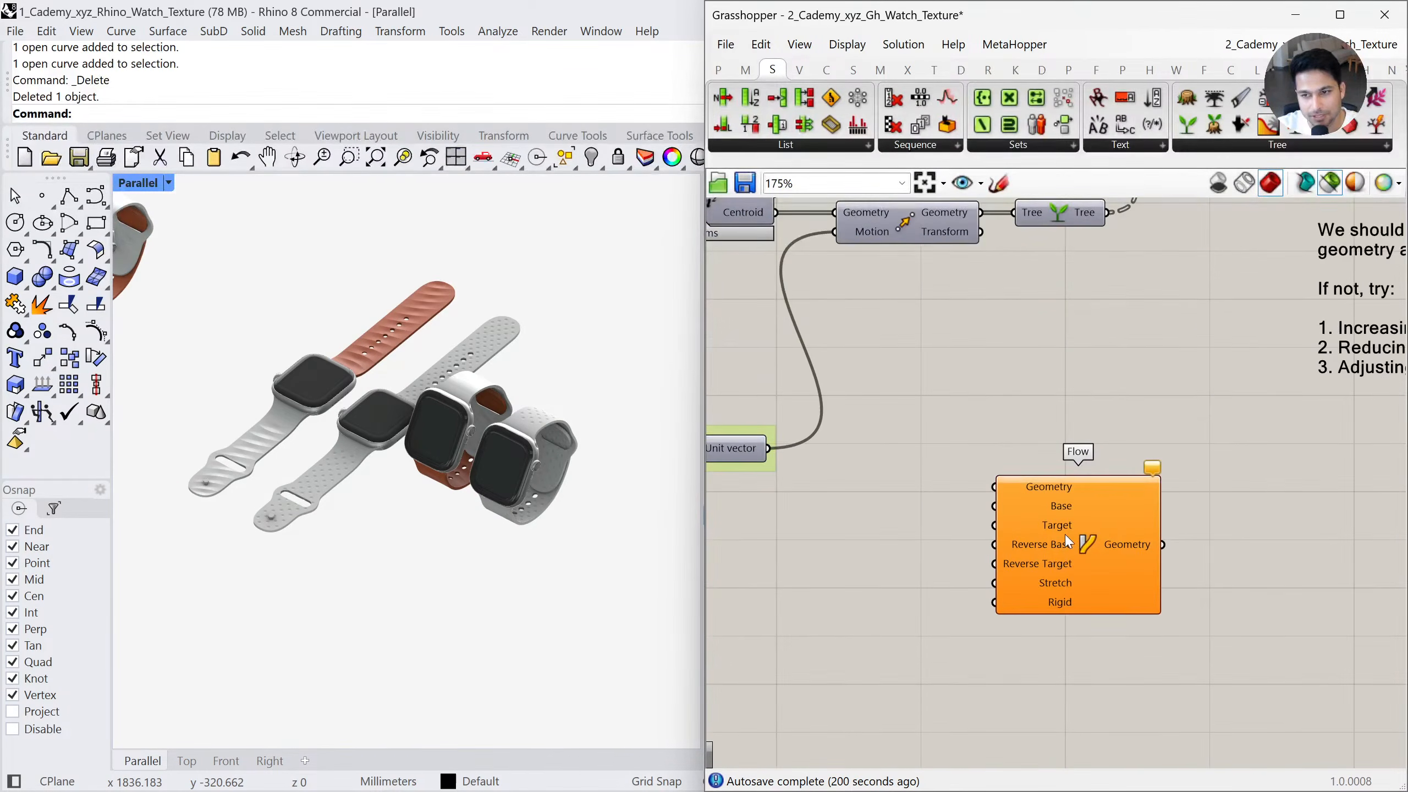
Shift the Flow component slightly on the canvas and inspect the textured strap models as candidates for its Geometry input
{"action": "right_click_drag", "start_coordinate": [490, 447], "coordinate": [376, 401]}
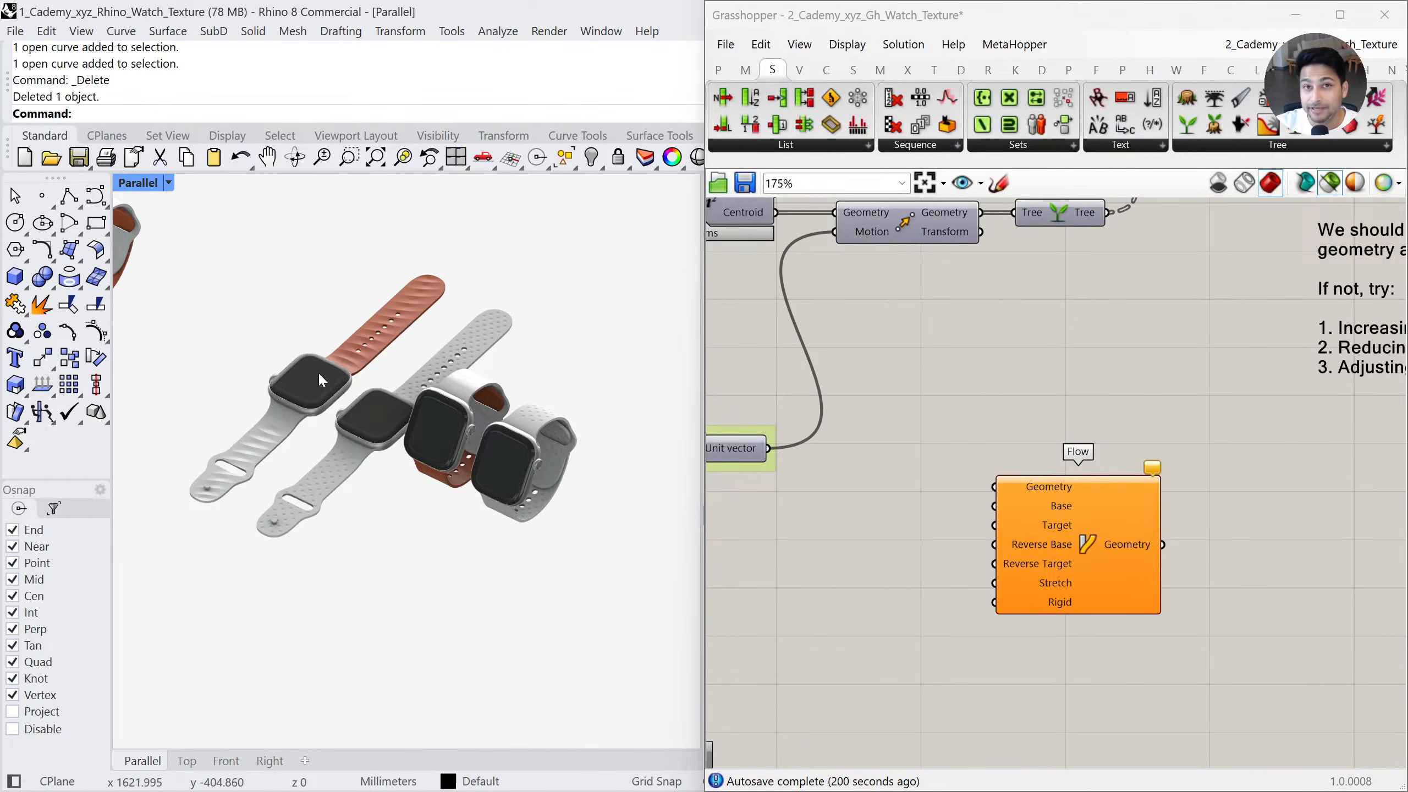
{"action": "left_click", "coordinate": [405, 309]}
{"action": "left_click", "coordinate": [344, 272]}
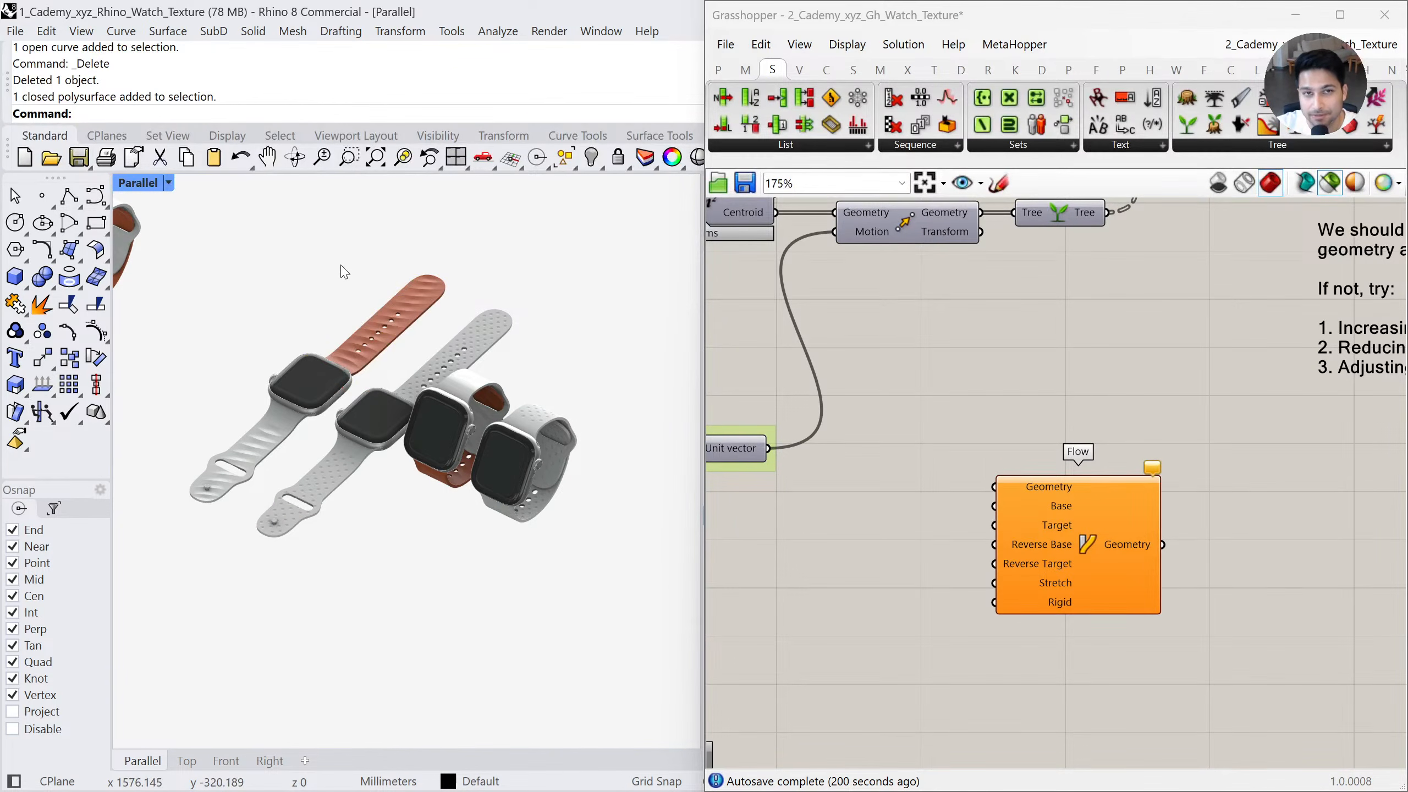
{"action": "left_click_drag", "start_coordinate": [1048, 545], "coordinate": [1017, 548]}
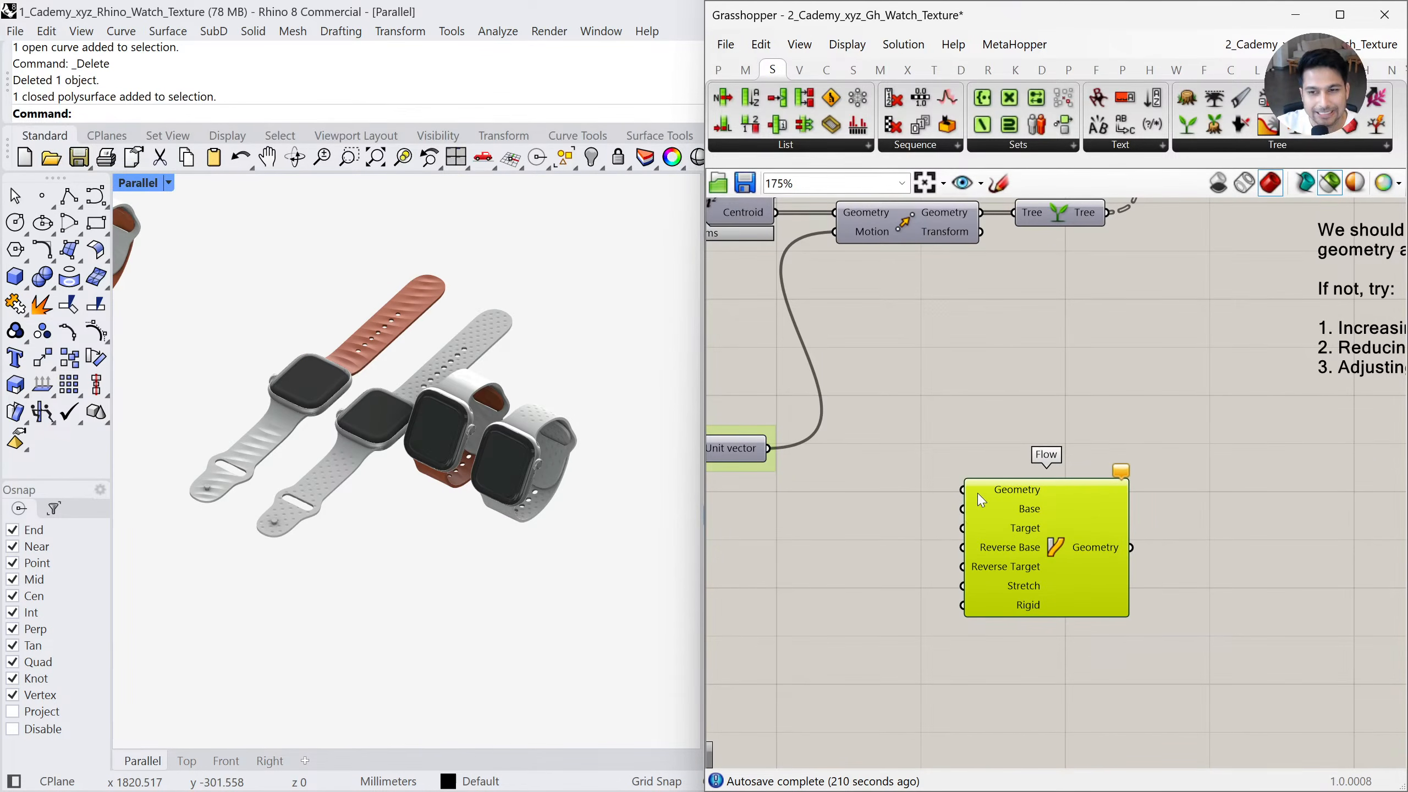
{"action": "left_click_drag", "start_coordinate": [963, 489], "coordinate": [886, 540]}
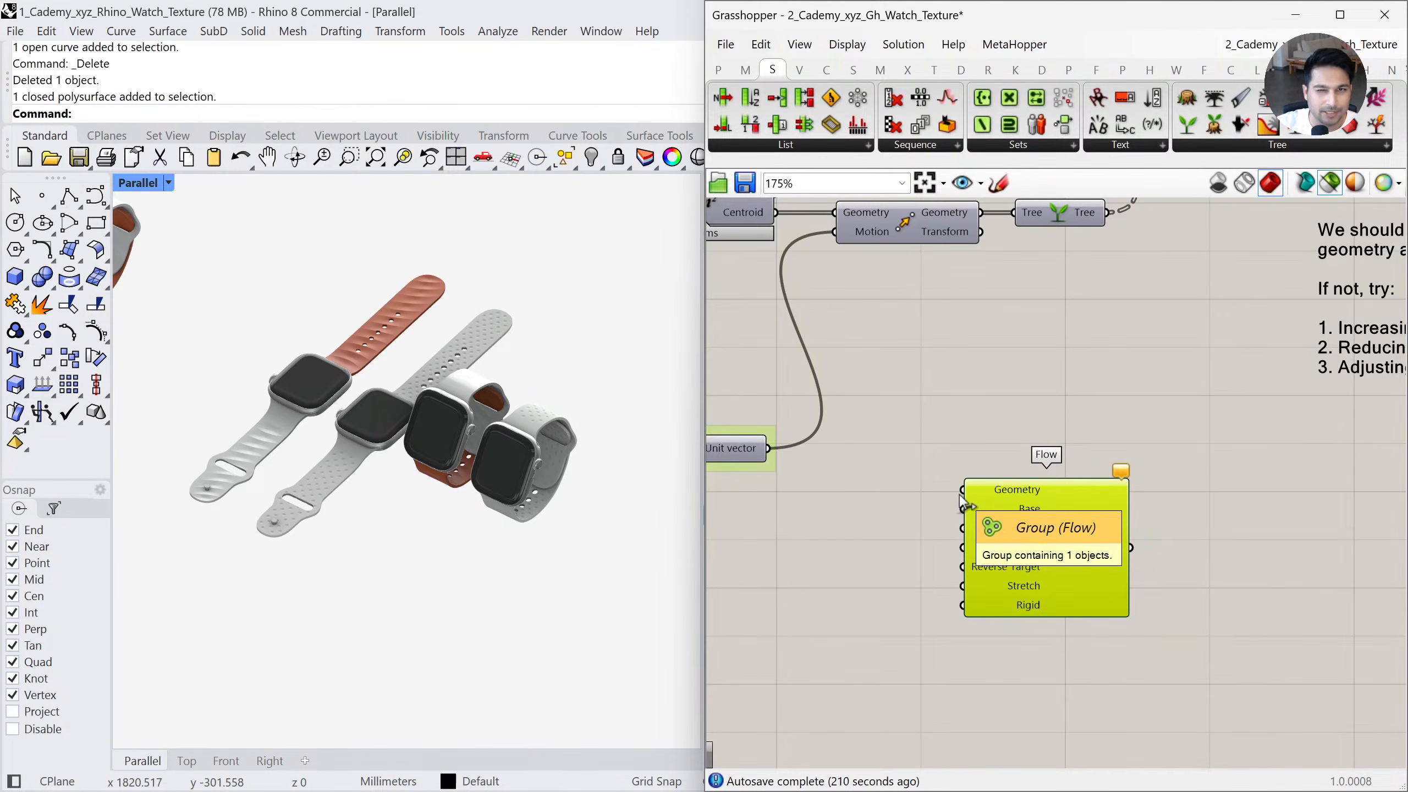
{"action": "left_click_drag", "start_coordinate": [537, 271], "coordinate": [427, 360]}
{"action": "key", "text": "Escape"}
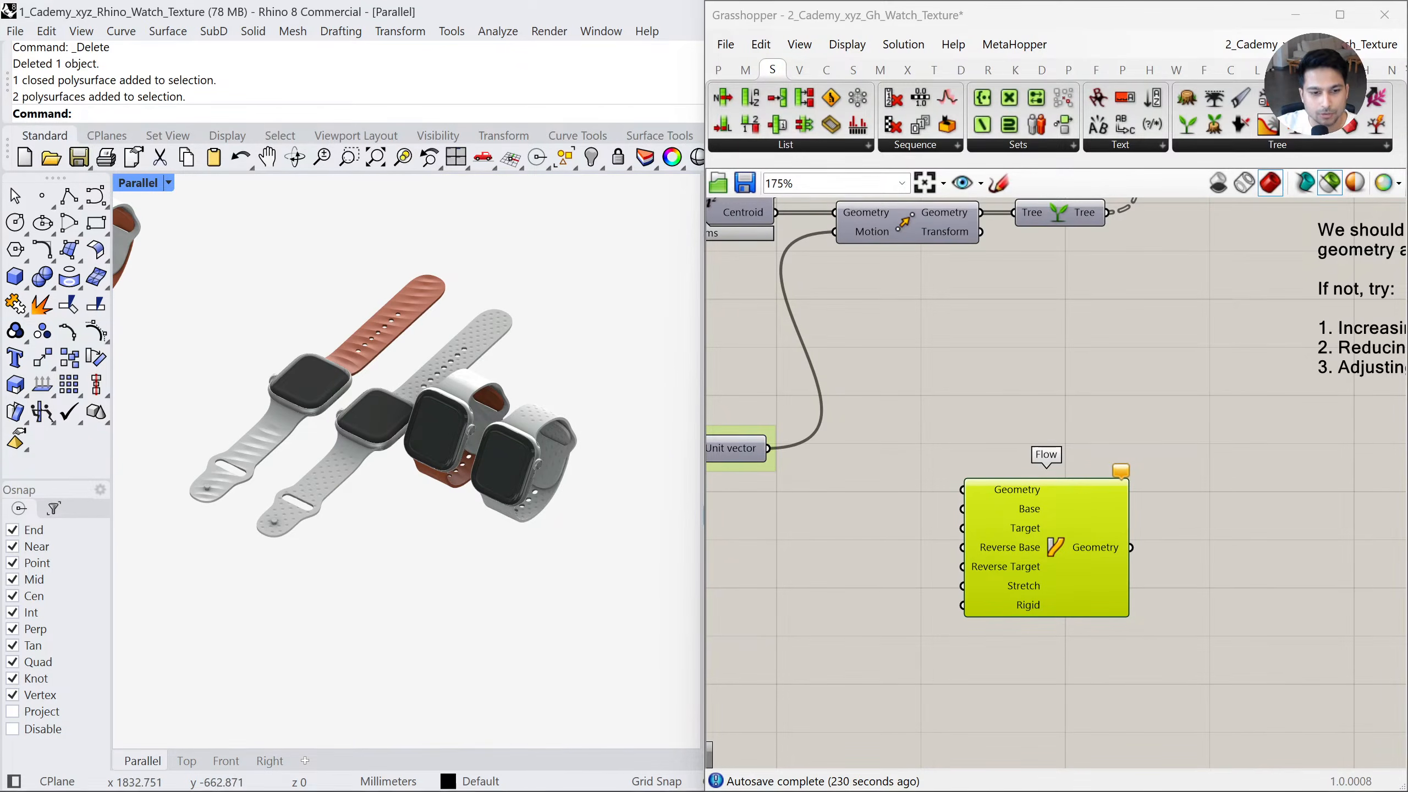
Switch to the Watch Webinar 8.0 presentation and advance from slide 48 to the Foundation Masterclass slide
{"action": "left_click", "coordinate": [208, 775]}
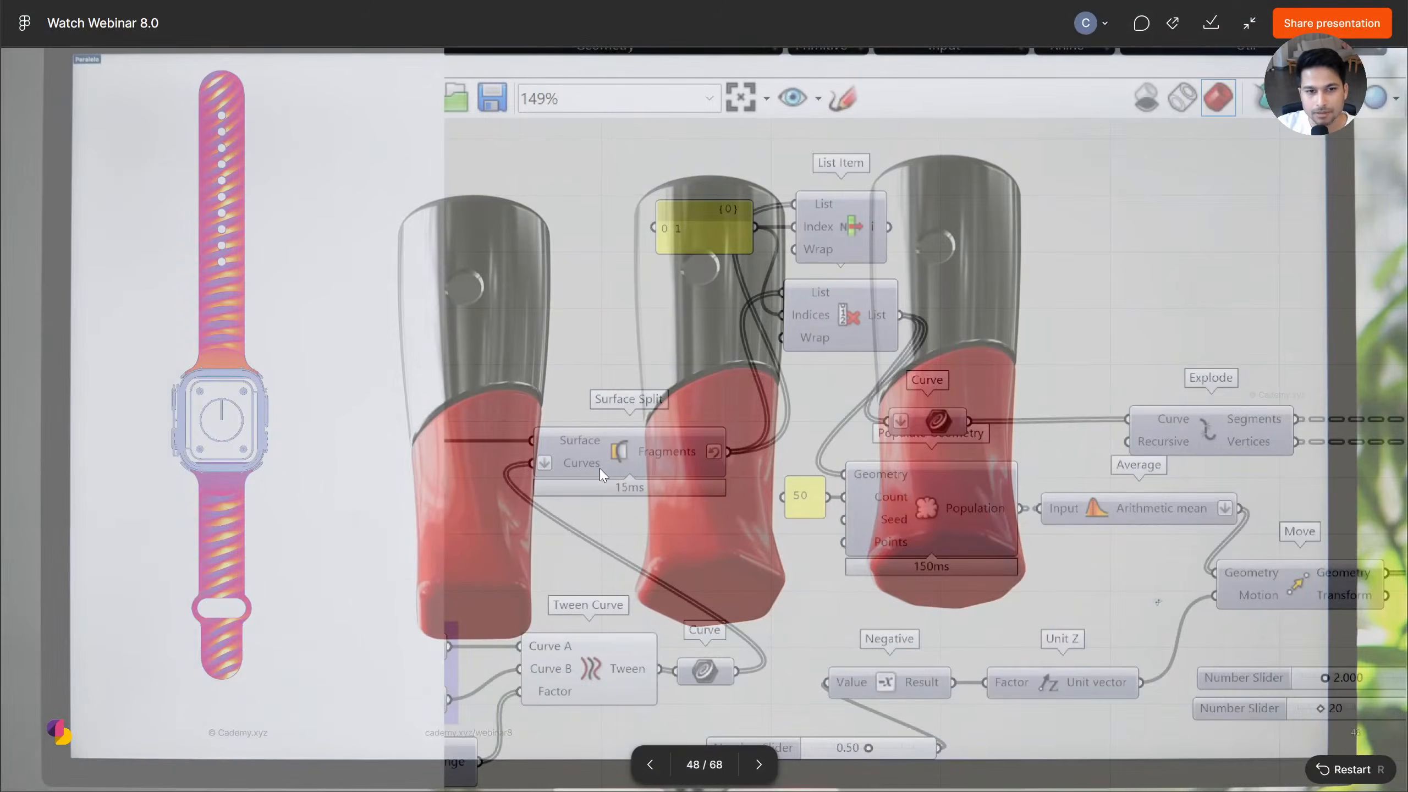
{"action": "key", "text": "Right"}
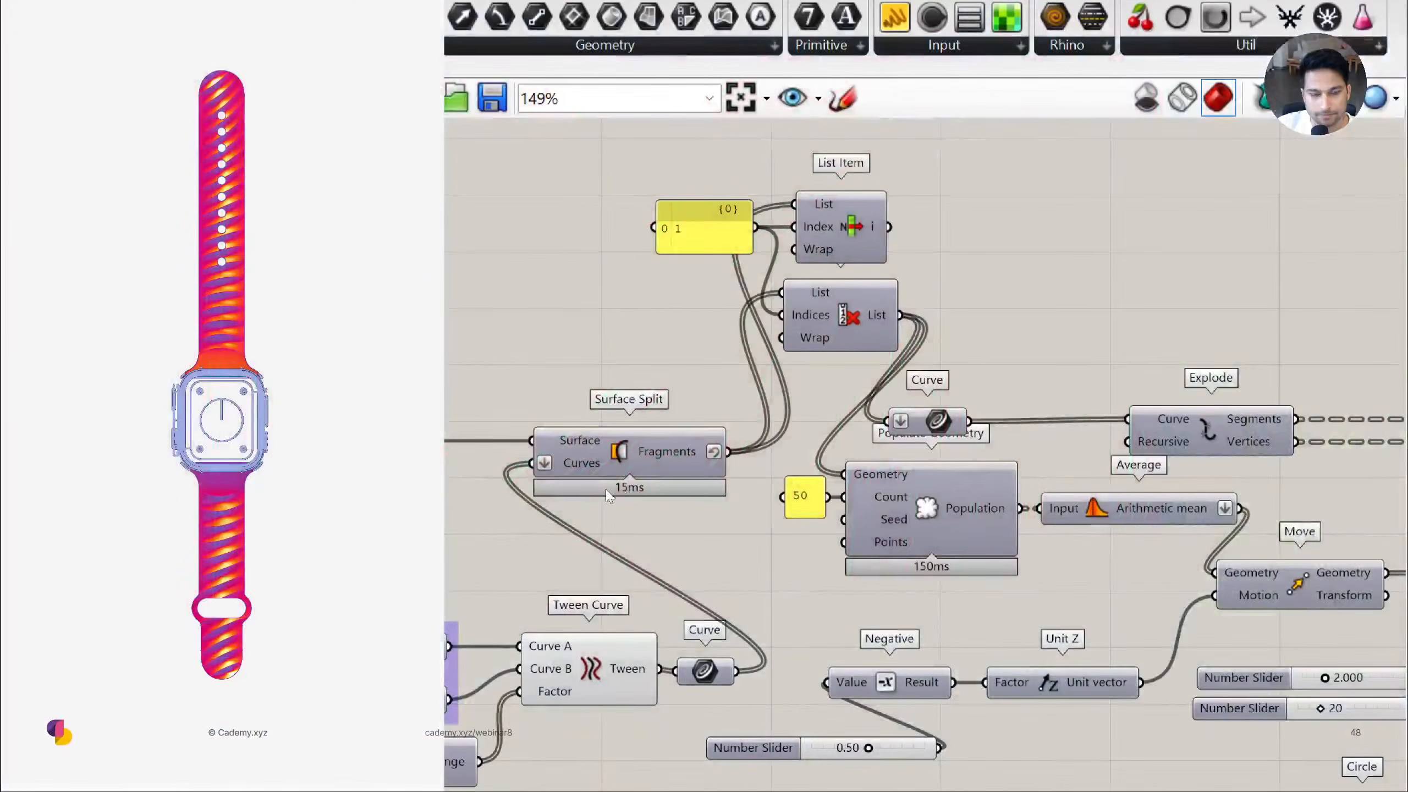
{"action": "key", "text": "Right"}
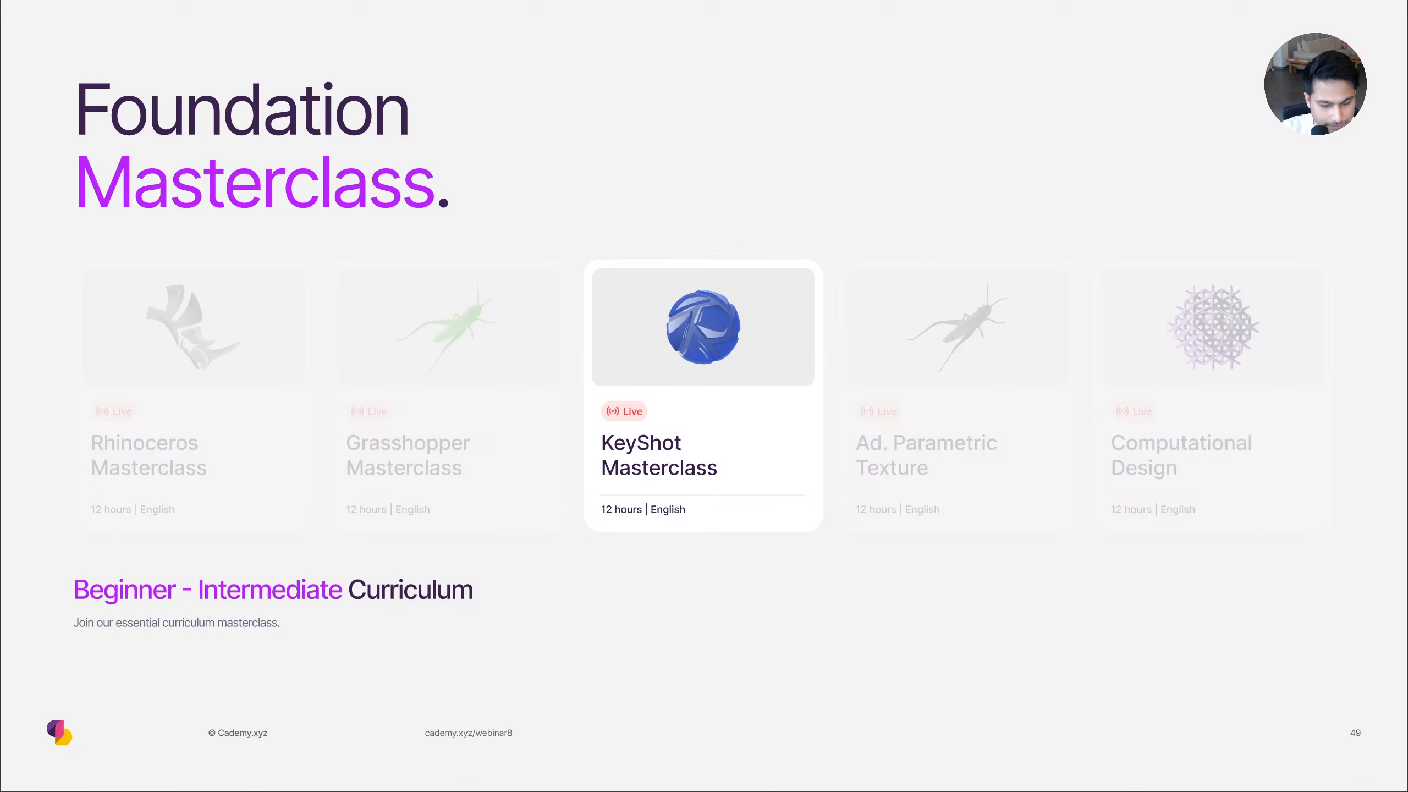
Open the 3_Cademy_xyz_Ks_Watch_Texture scene in KeyShot and dismiss the log window
{"action": "key", "text": "alt+Tab"}
{"action": "double_click", "coordinate": [646, 371]}
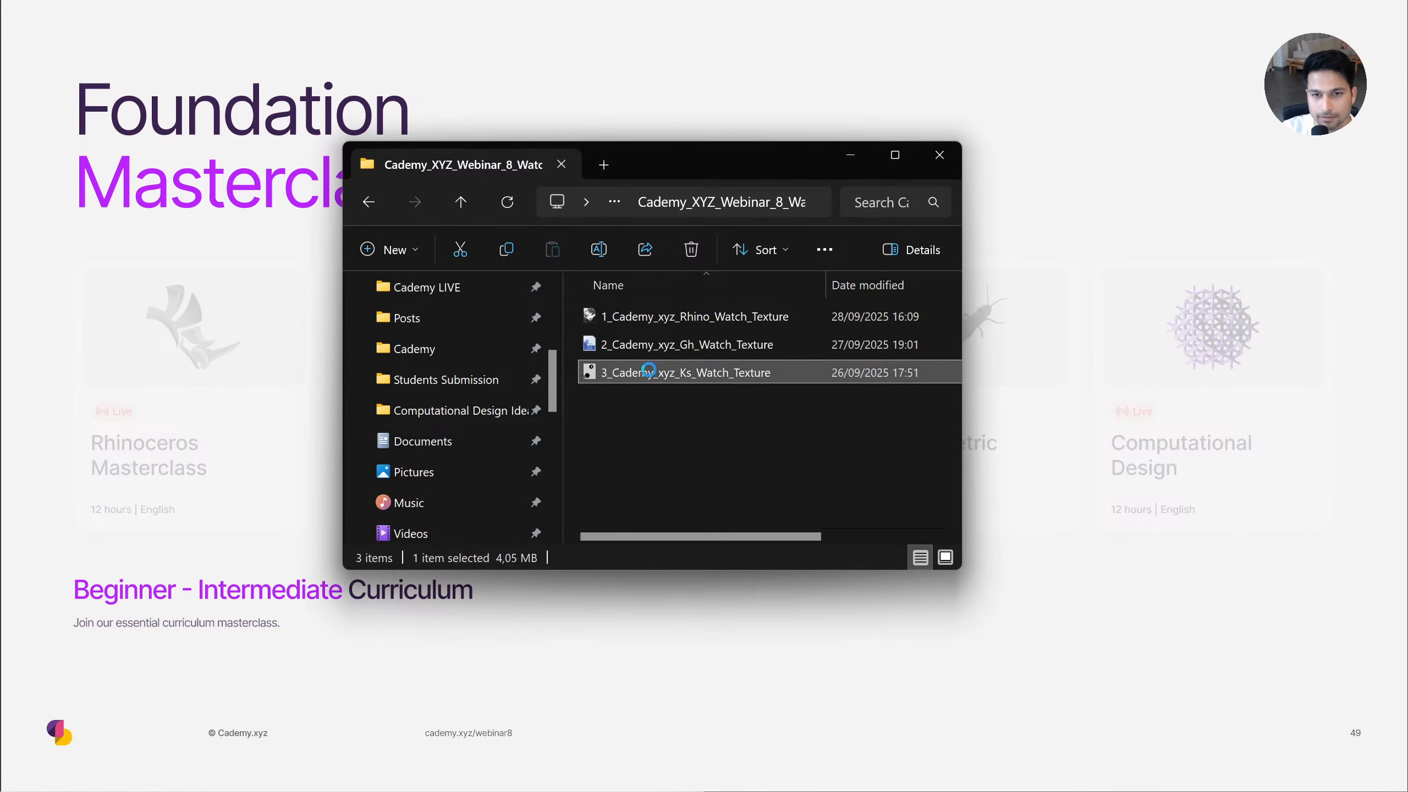
{"action": "right_click", "coordinate": [788, 371]}
{"action": "mouse_move", "coordinate": [831, 466]}
{"action": "left_click", "coordinate": [975, 489]}
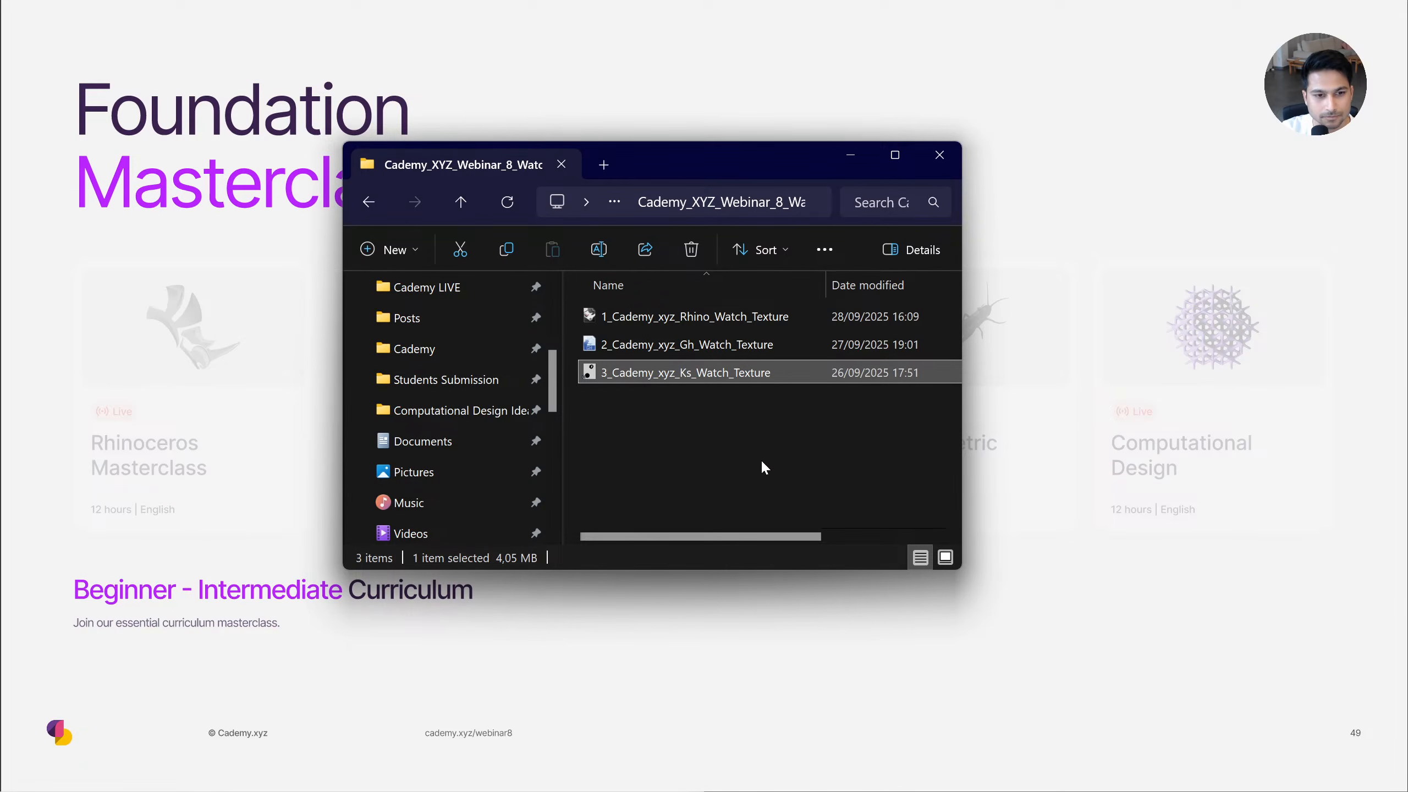
{"action": "left_click", "coordinate": [705, 606]}
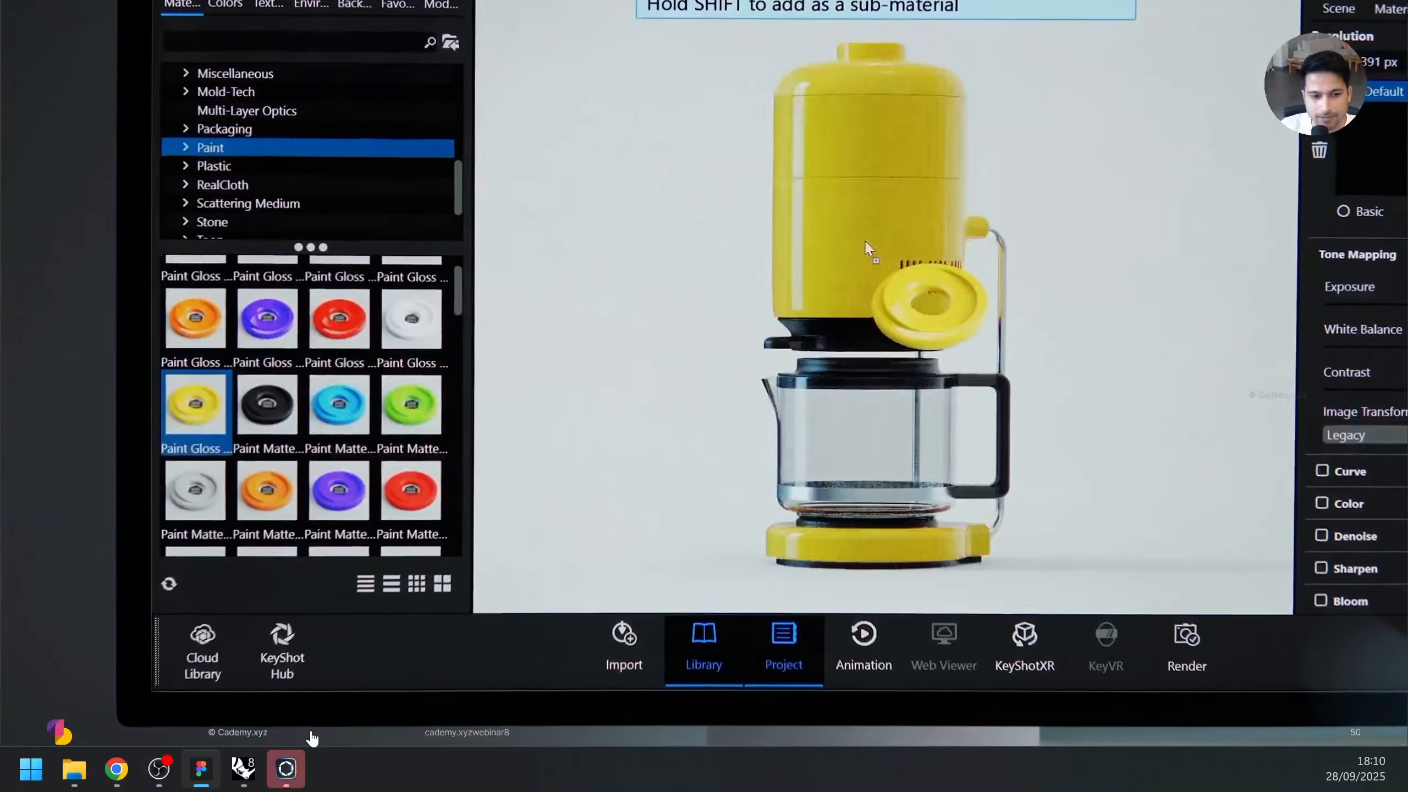
{"action": "left_click", "coordinate": [300, 766]}
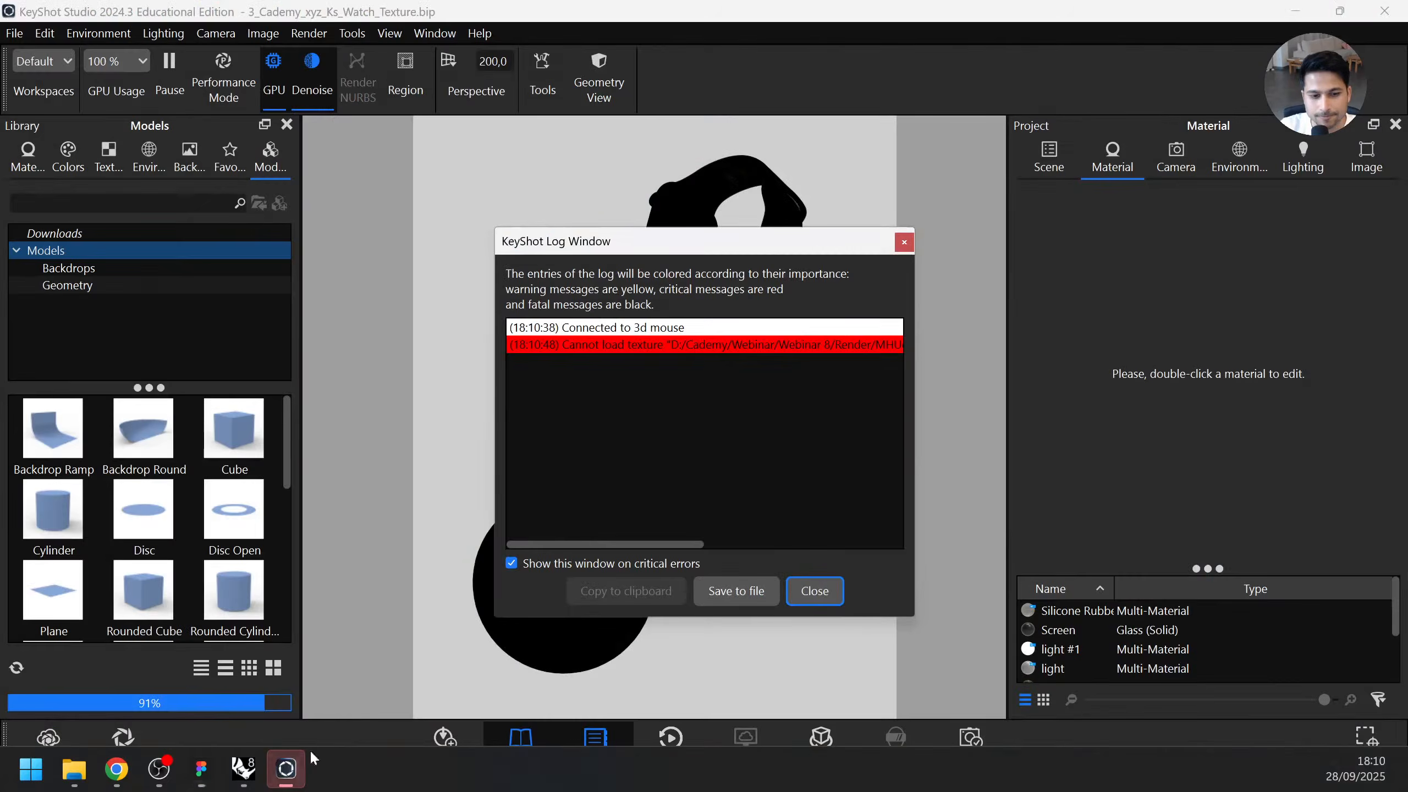
{"action": "left_click", "coordinate": [816, 592]}
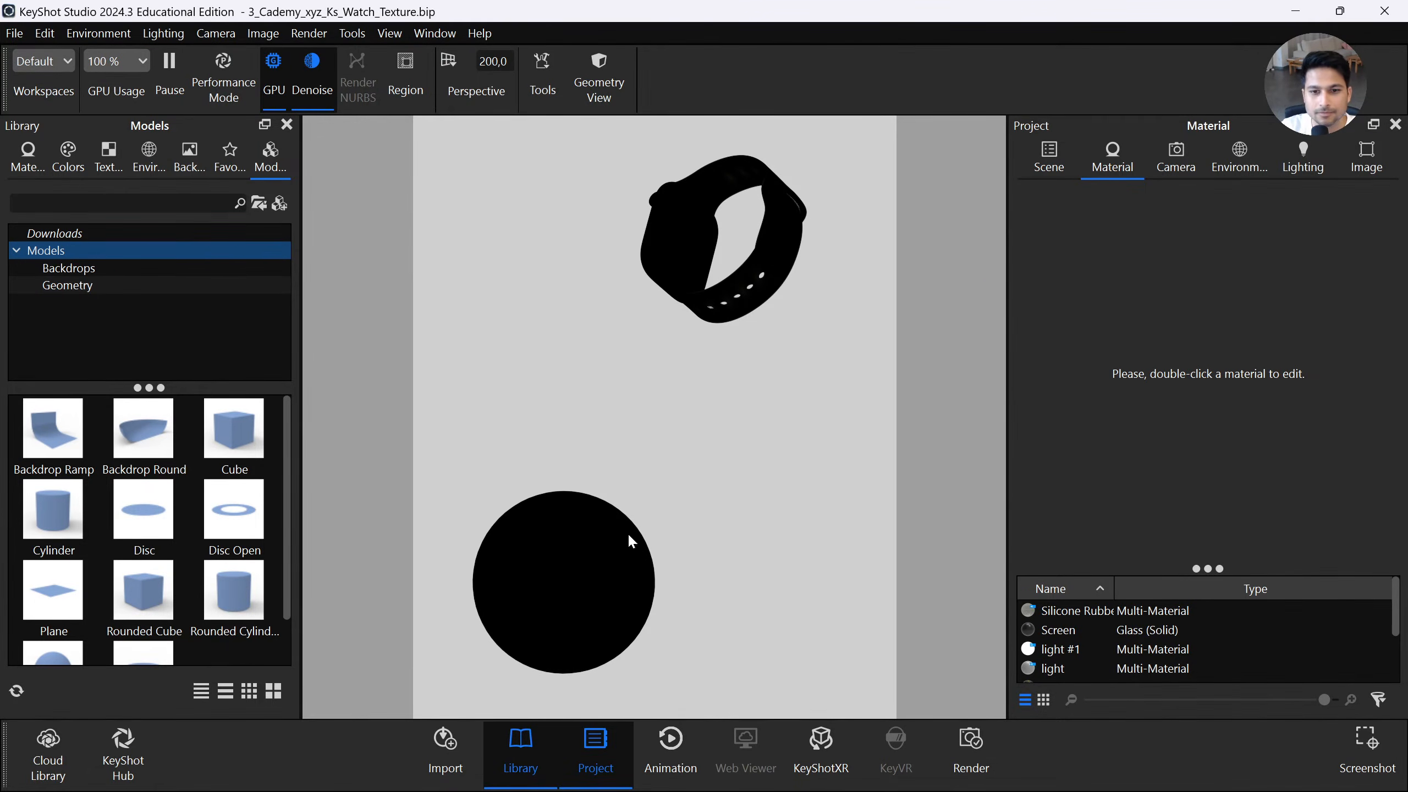
Open the sphere's multi-material "light" and compare the effect of its Spotlight and Plastic sub-materials on the watch
{"action": "double_click", "coordinate": [590, 546]}
{"action": "left_click", "coordinate": [1047, 161]}
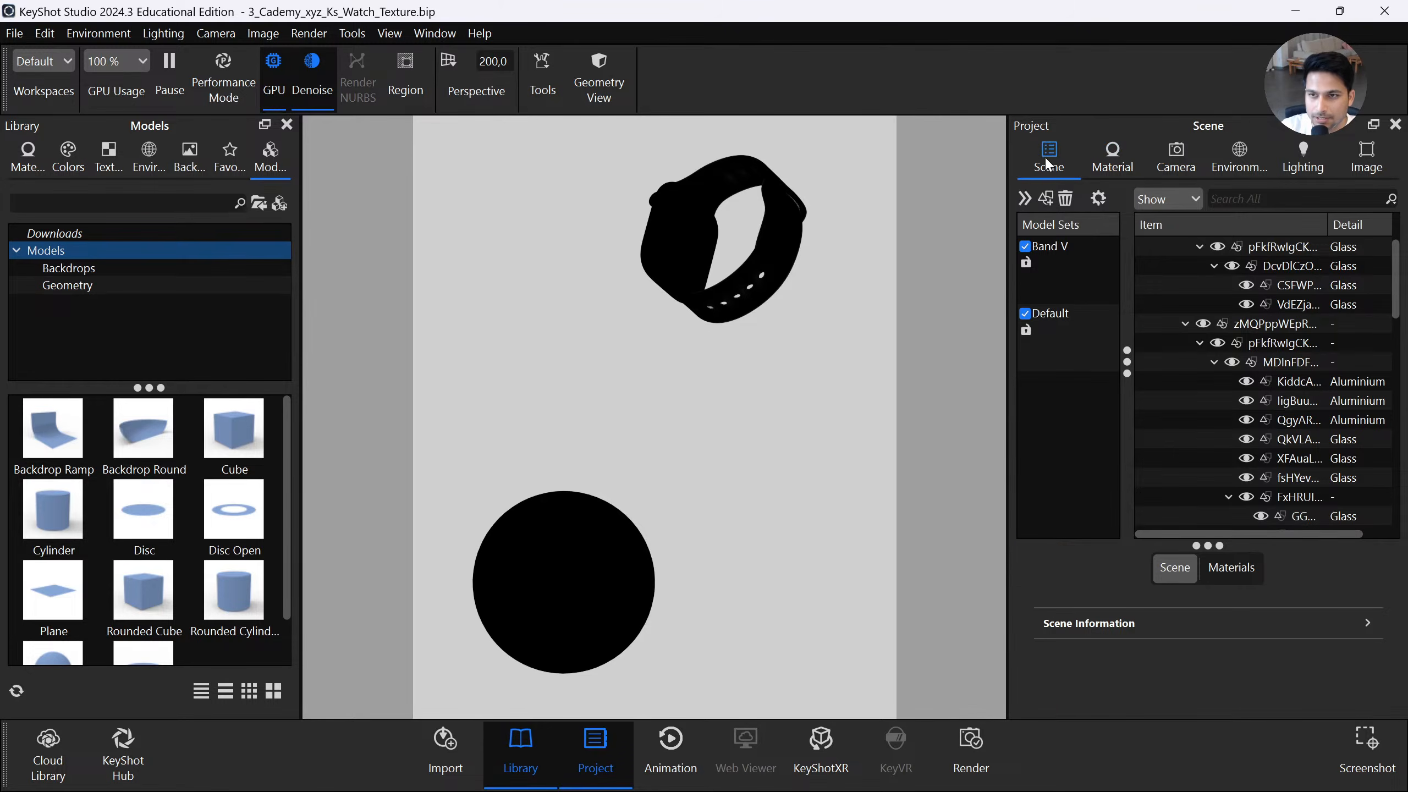
{"action": "double_click", "coordinate": [602, 533]}
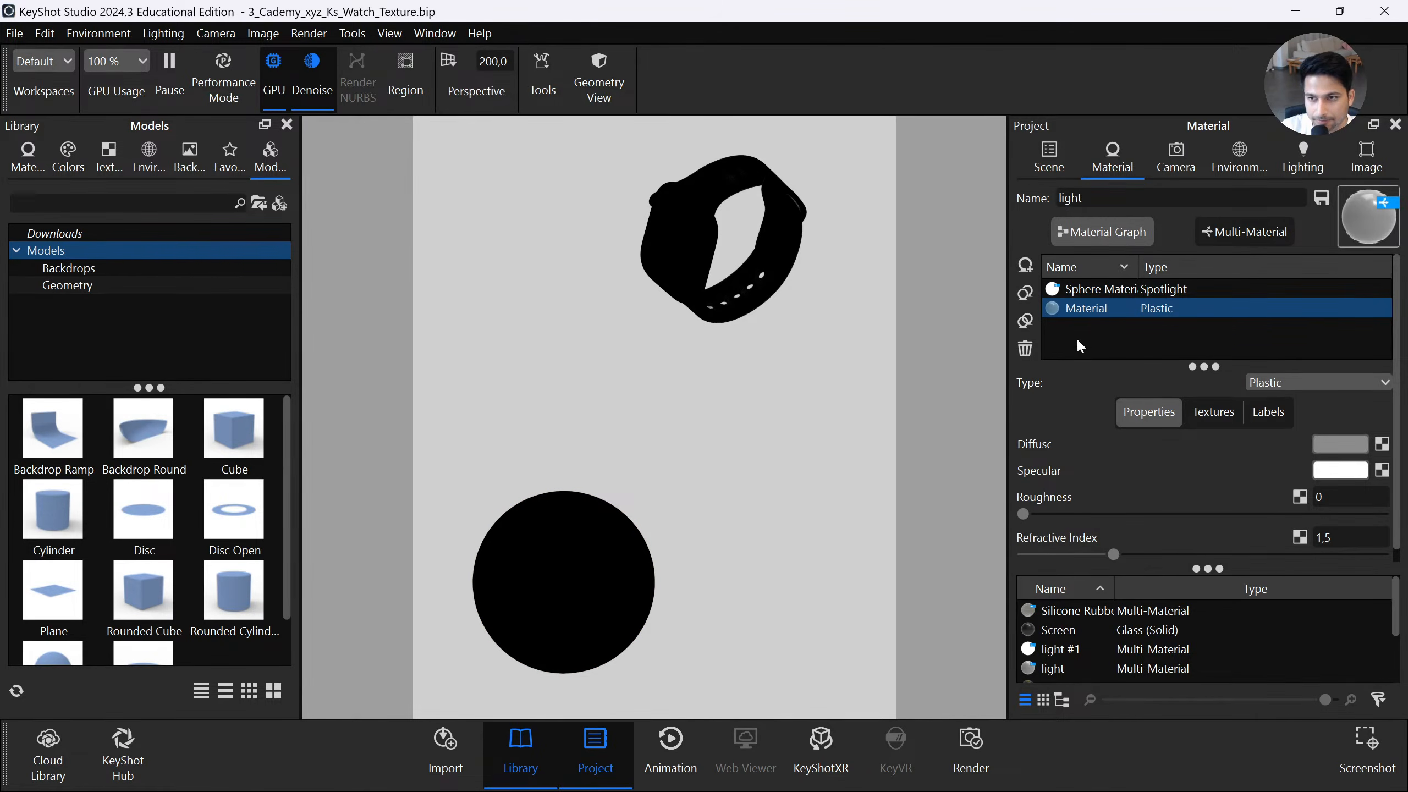
{"action": "left_click", "coordinate": [1104, 292], "text": "ctrl"}
{"action": "left_click", "coordinate": [1102, 290]}
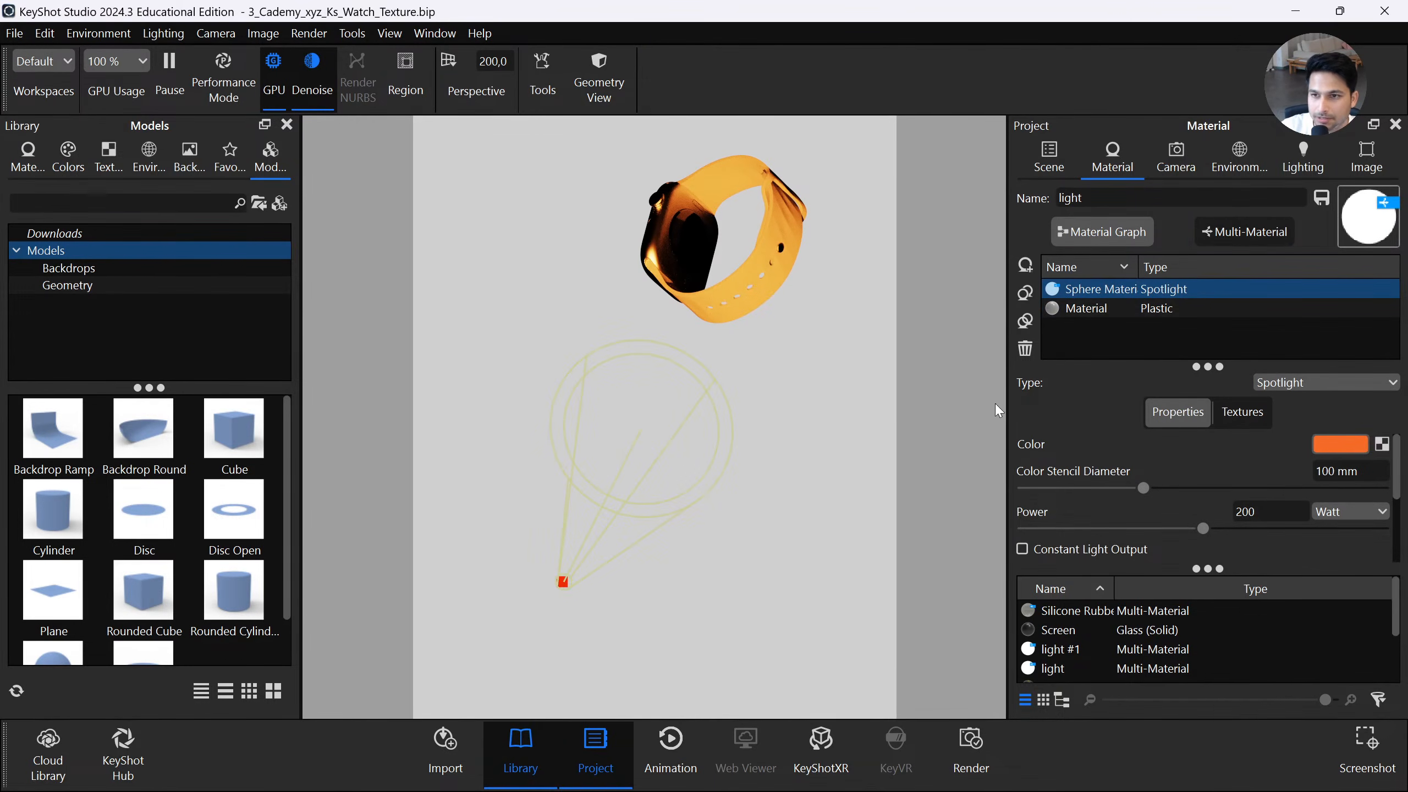
{"action": "left_click", "coordinate": [1153, 308]}
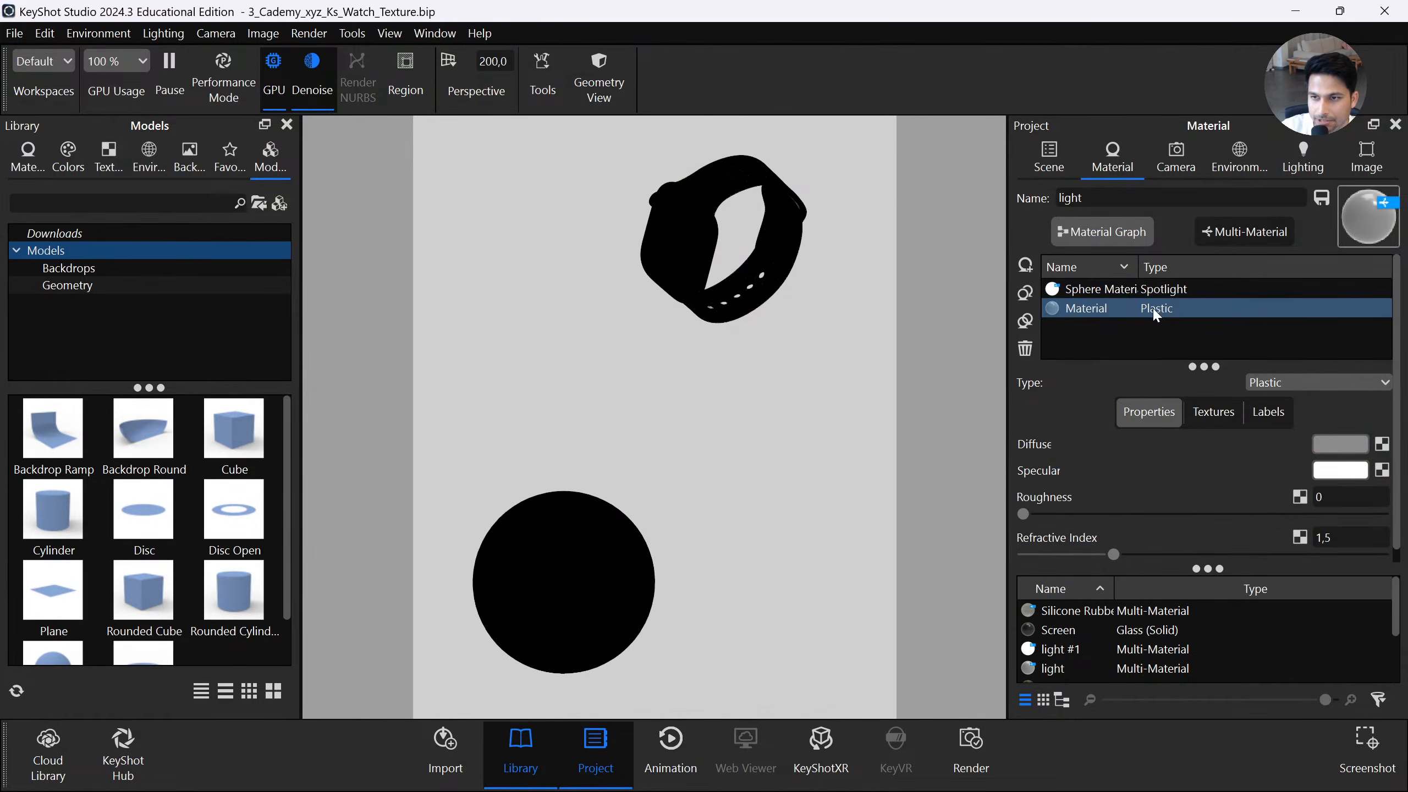
{"action": "left_click", "coordinate": [1157, 289]}
Change the Plastic sub-material of the sphere's light material to the Spotlight type
{"action": "left_click", "coordinate": [1148, 308]}
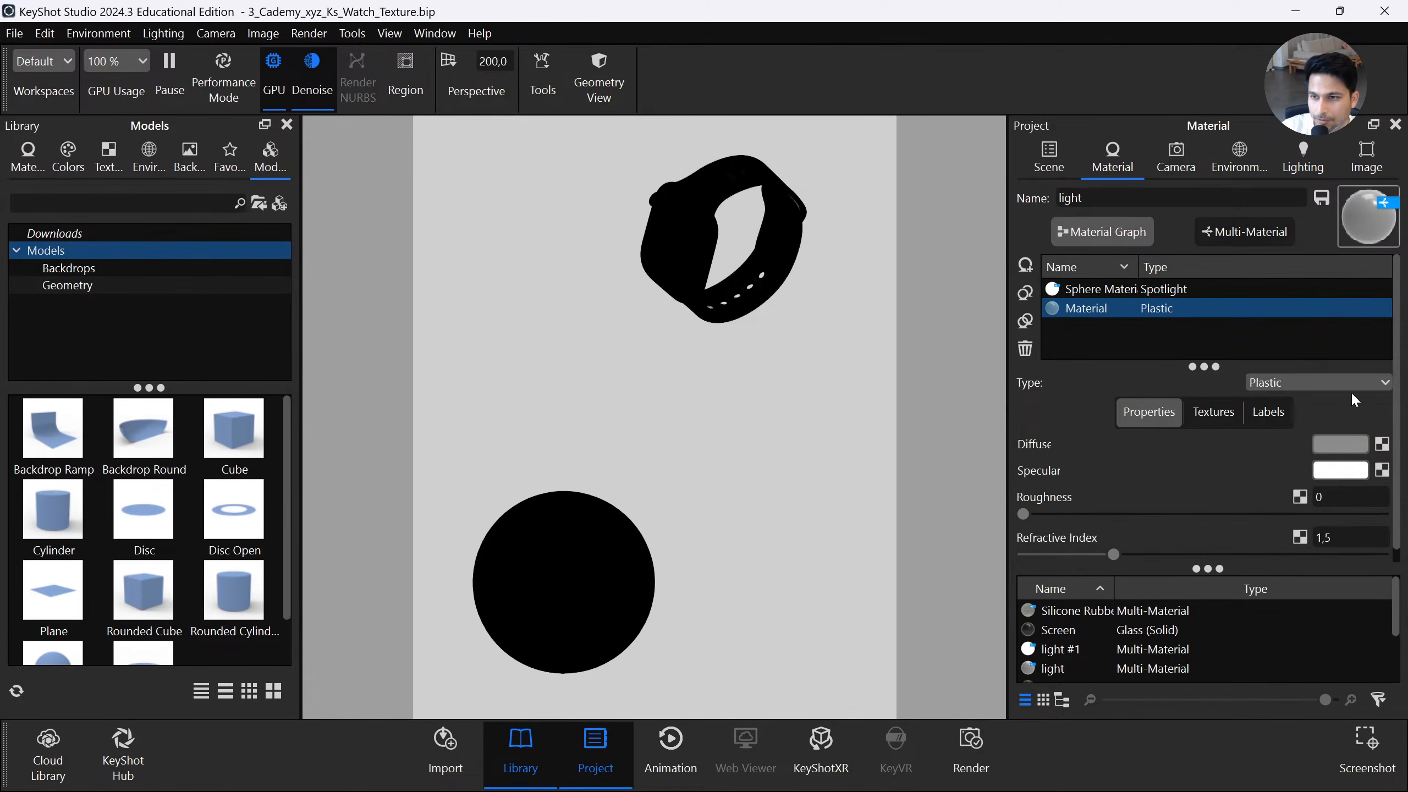
{"action": "left_click", "coordinate": [1294, 382]}
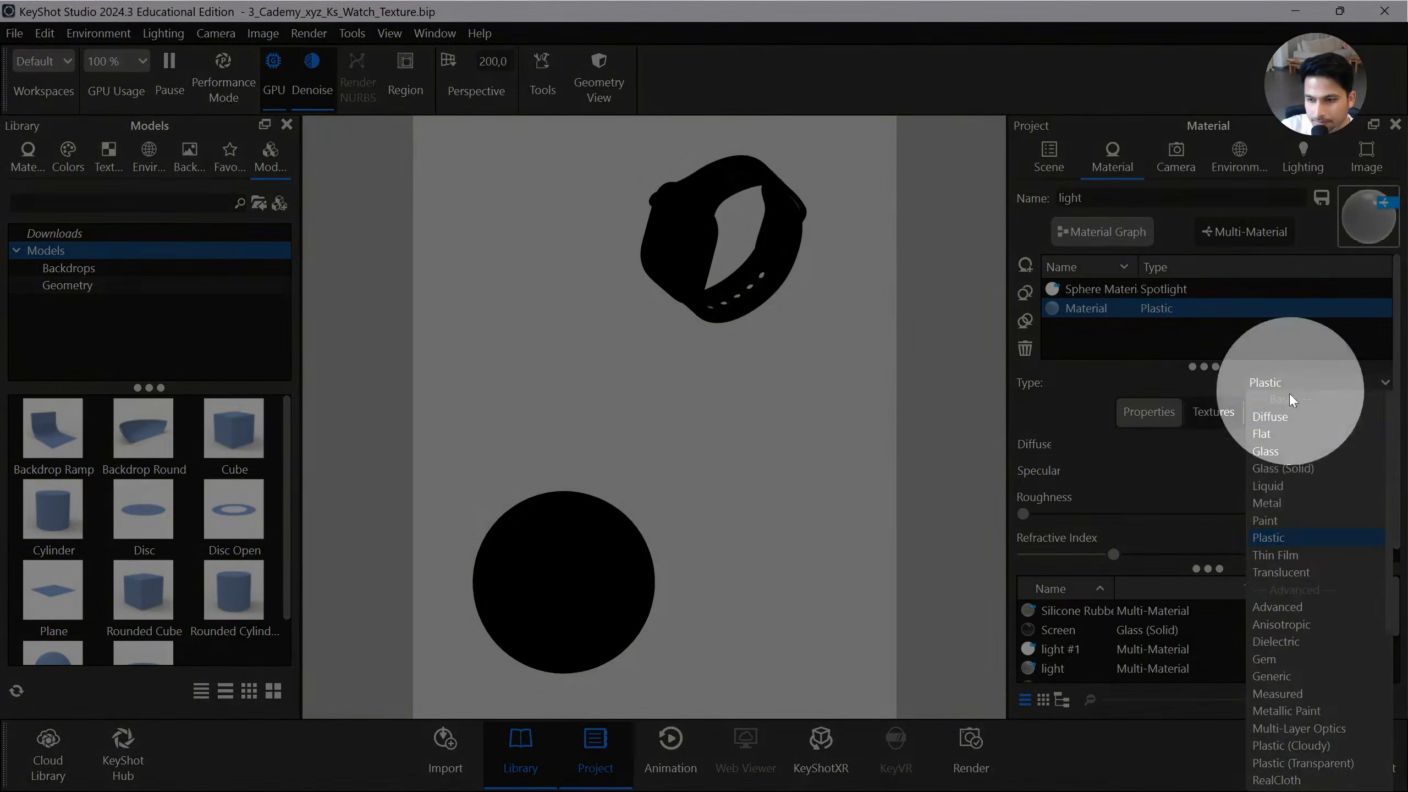
{"action": "scroll", "coordinate": [1281, 613], "scroll_direction": "down", "scroll_amount": 3}
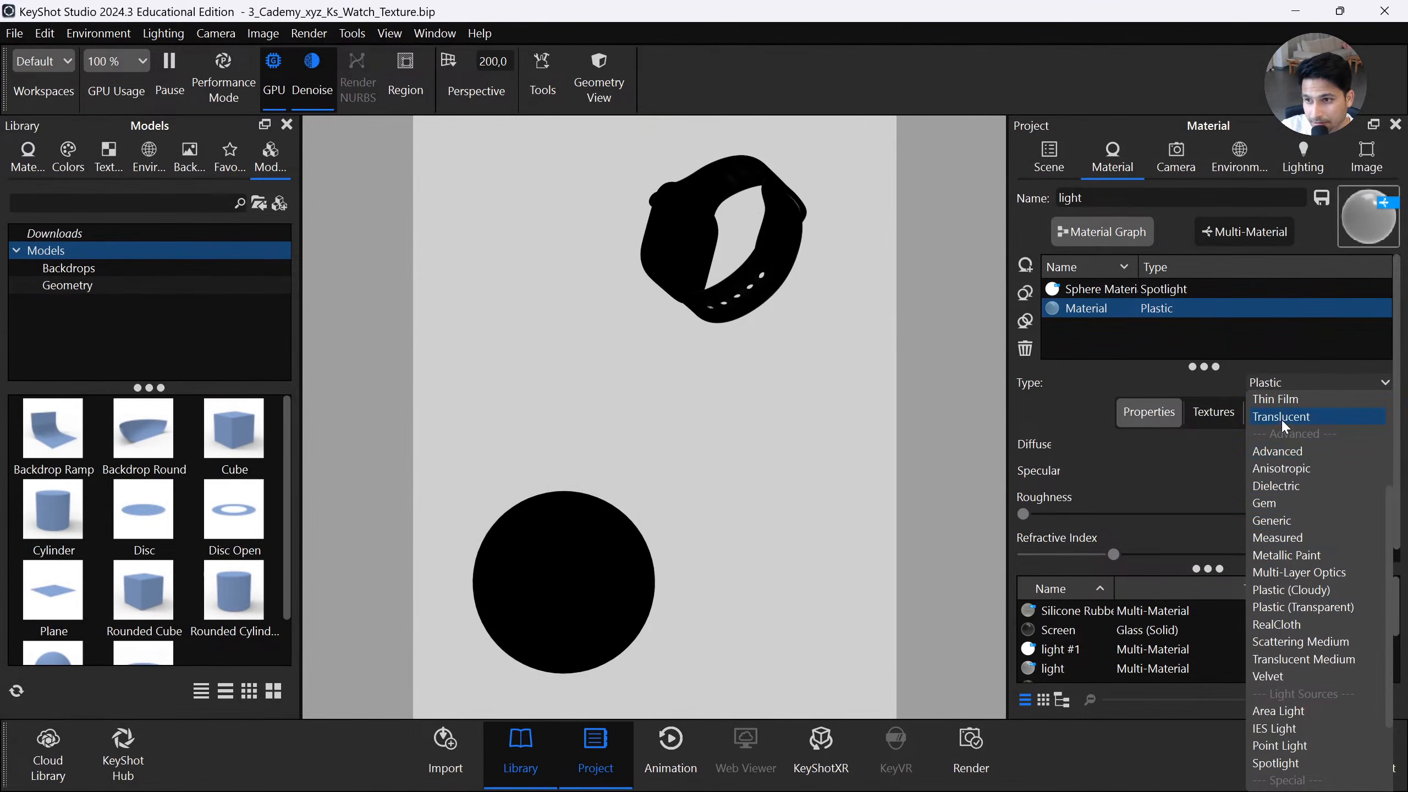
{"action": "scroll", "coordinate": [1287, 583], "scroll_direction": "down", "scroll_amount": 2}
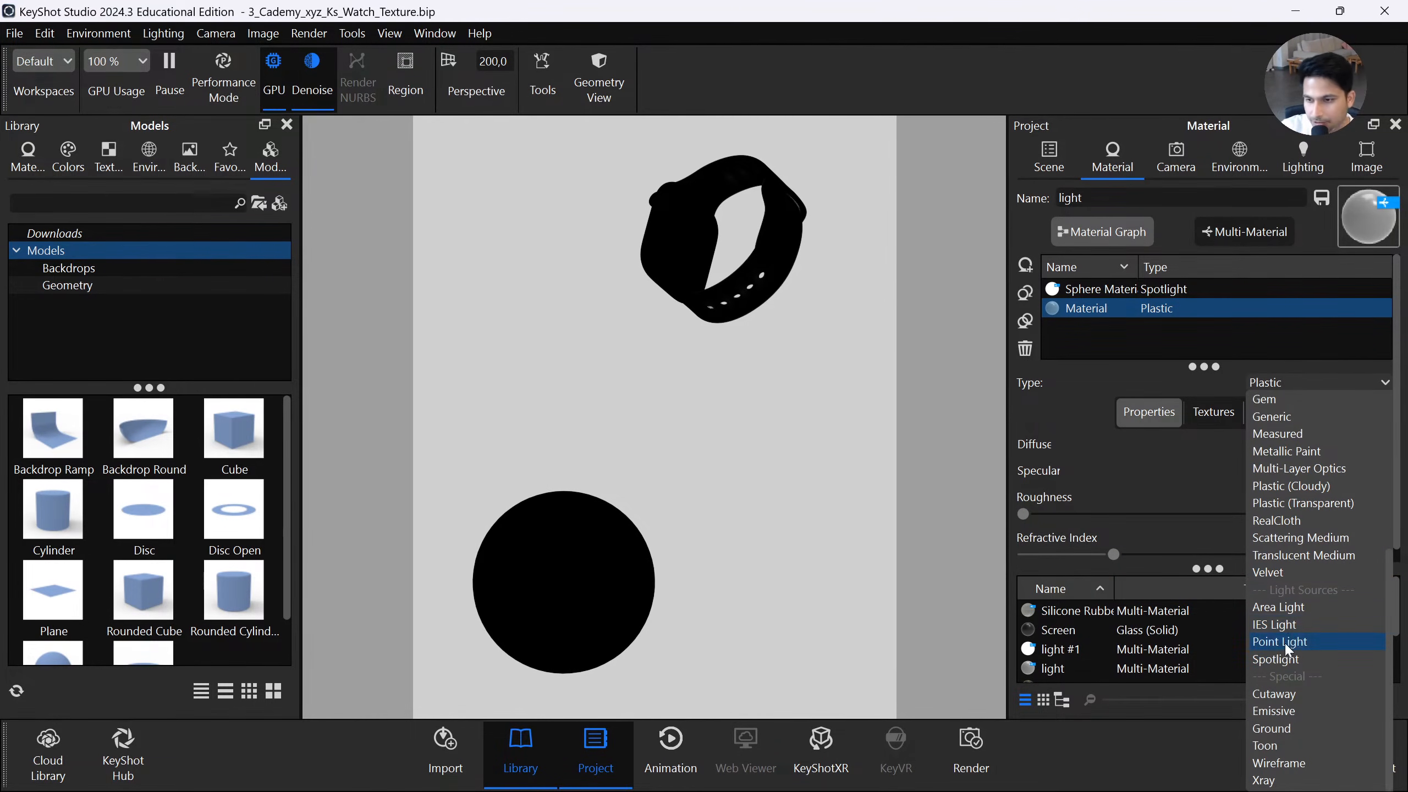
{"action": "left_click", "coordinate": [1285, 659]}
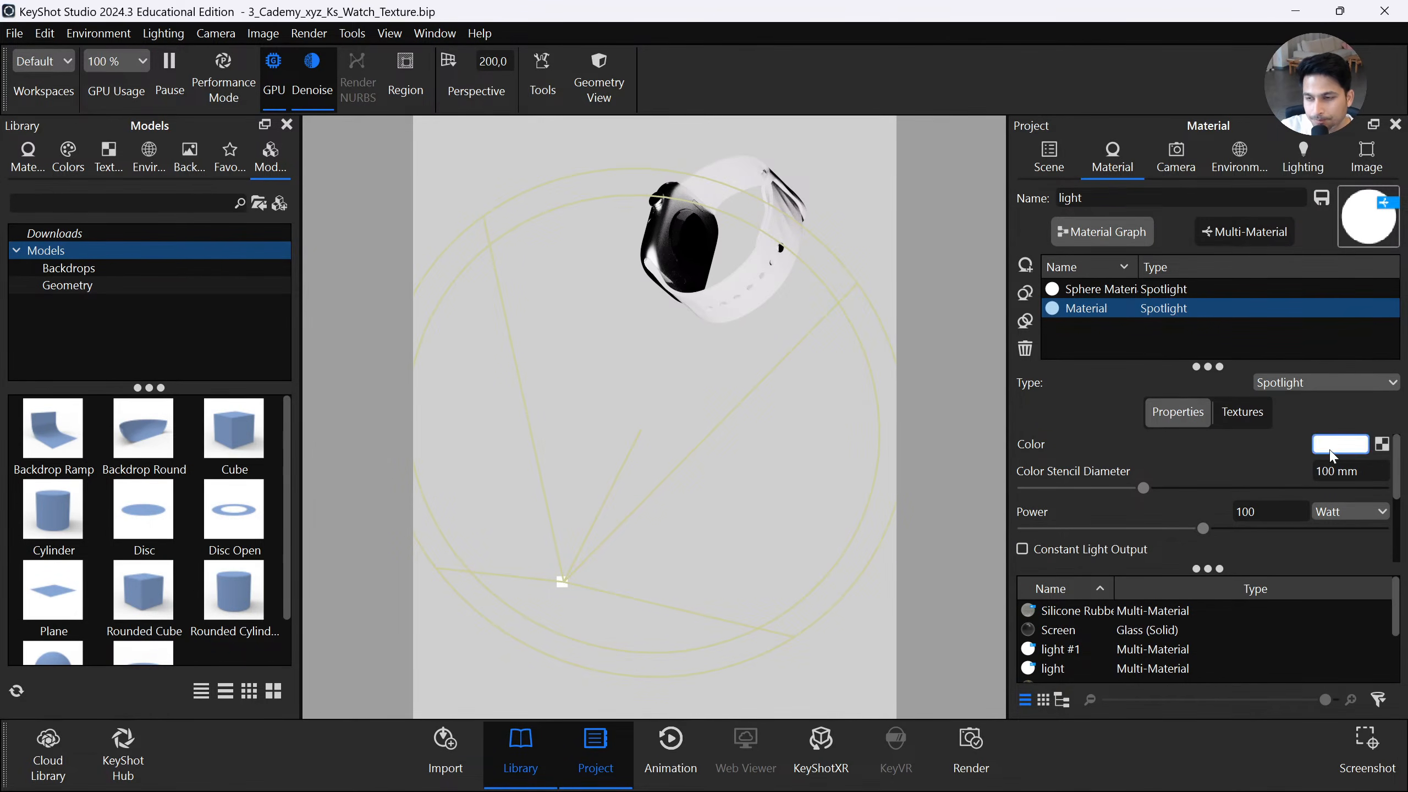
Try pink for the new spotlight's colour, then set it to the orange from the scene colours
{"action": "left_click", "coordinate": [1334, 456]}
{"action": "left_click", "coordinate": [1177, 674]}
{"action": "left_click", "coordinate": [1211, 663]}
{"action": "mouse_move", "coordinate": [1338, 305]}
{"action": "left_mouse_down"}
{"action": "mouse_move", "coordinate": [1369, 264]}
{"action": "mouse_move", "coordinate": [1390, 284]}
{"action": "mouse_move", "coordinate": [1390, 272]}
{"action": "left_mouse_up"}
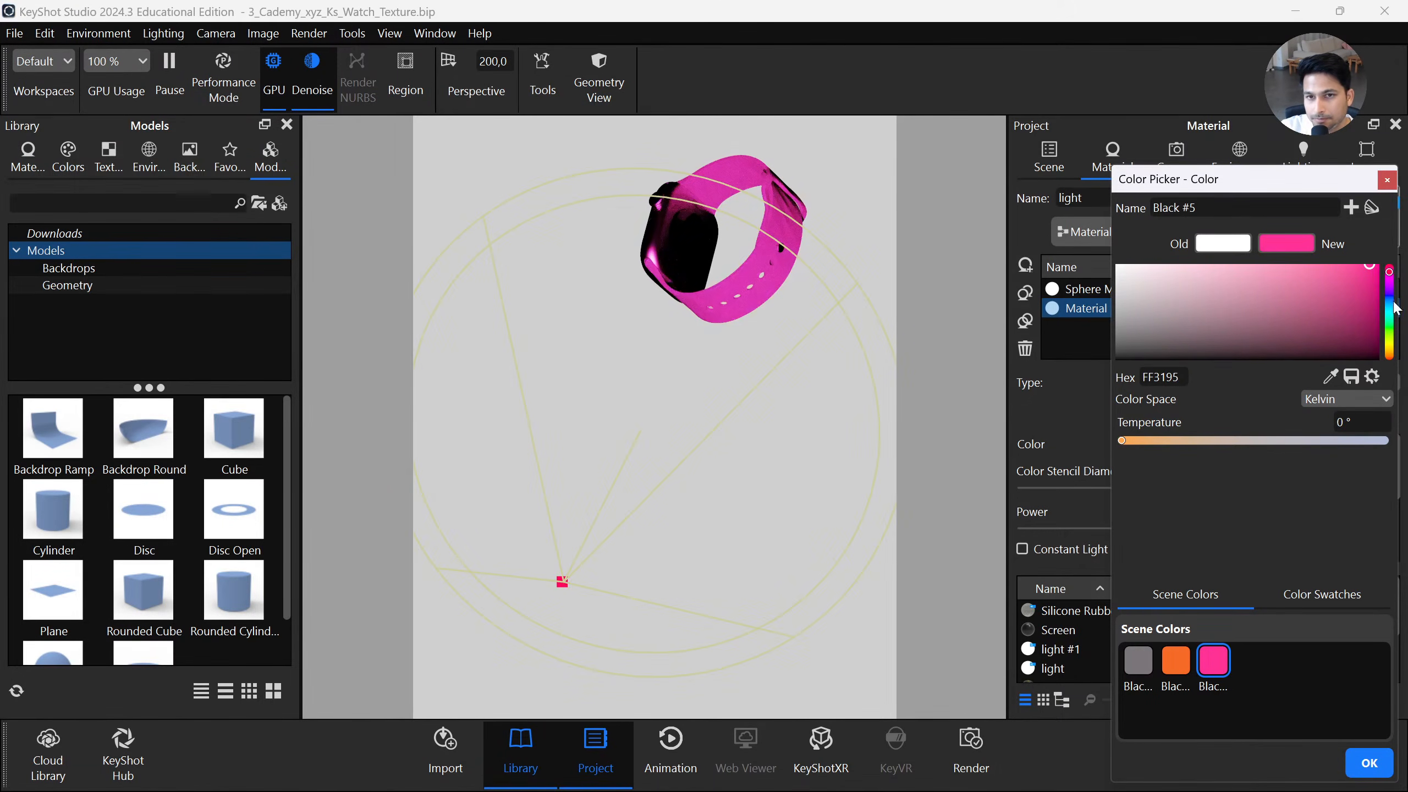
{"action": "left_click", "coordinate": [1174, 663]}
{"action": "left_click", "coordinate": [1362, 764]}
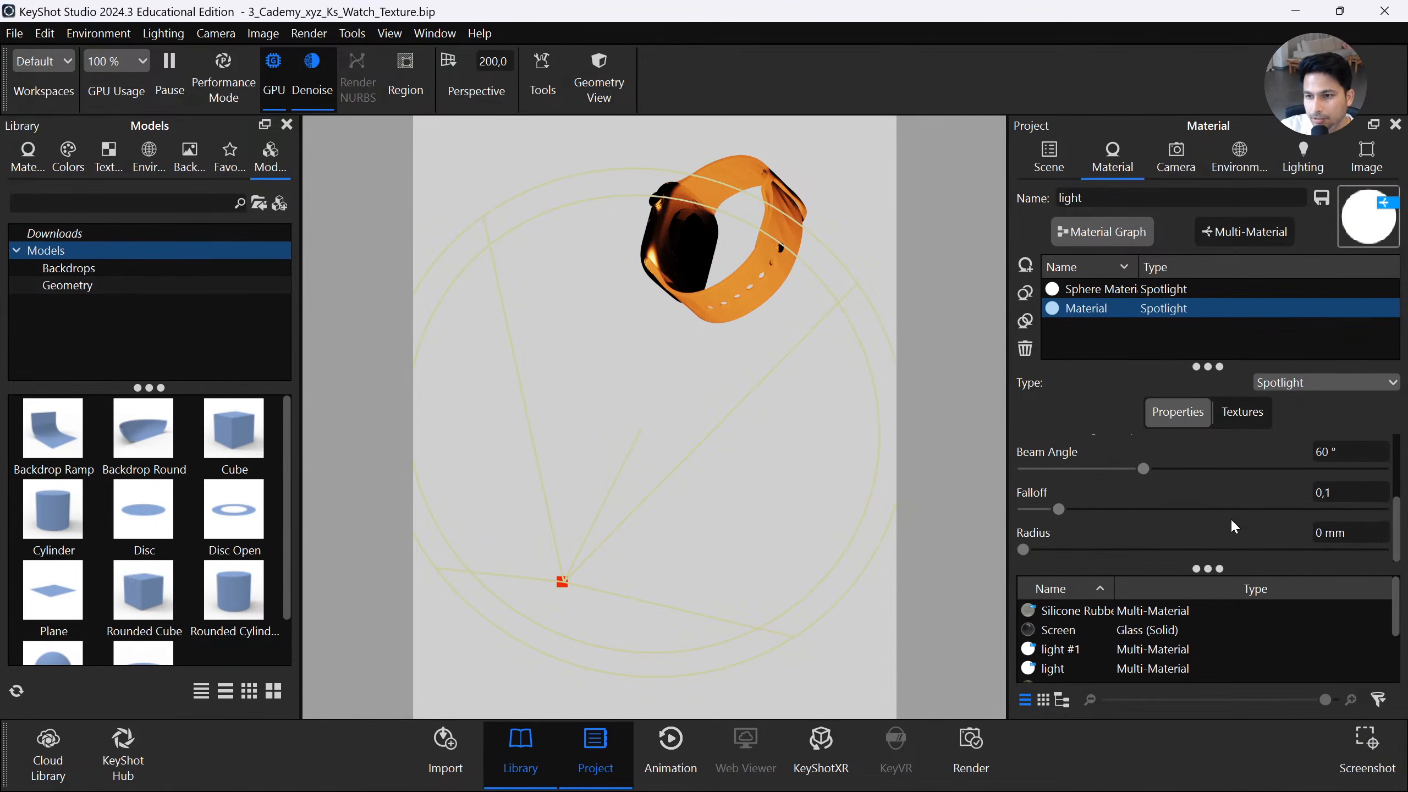
Narrow the new spotlight's beam angle to 16.38° and set its falloff to 0.168
{"action": "left_click_drag", "start_coordinate": [1139, 477], "coordinate": [1061, 473]}
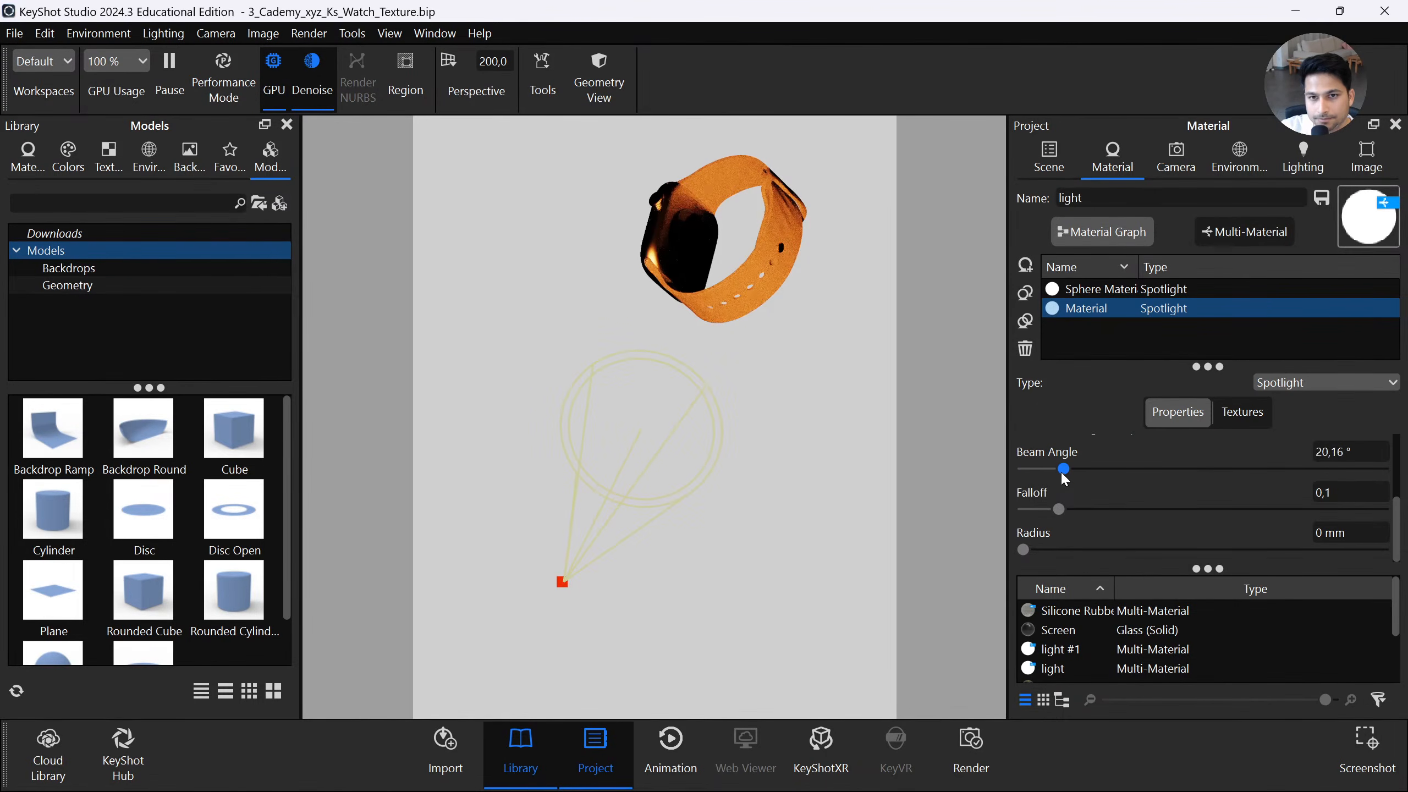
{"action": "left_click_drag", "start_coordinate": [1057, 542], "coordinate": [1026, 538]}
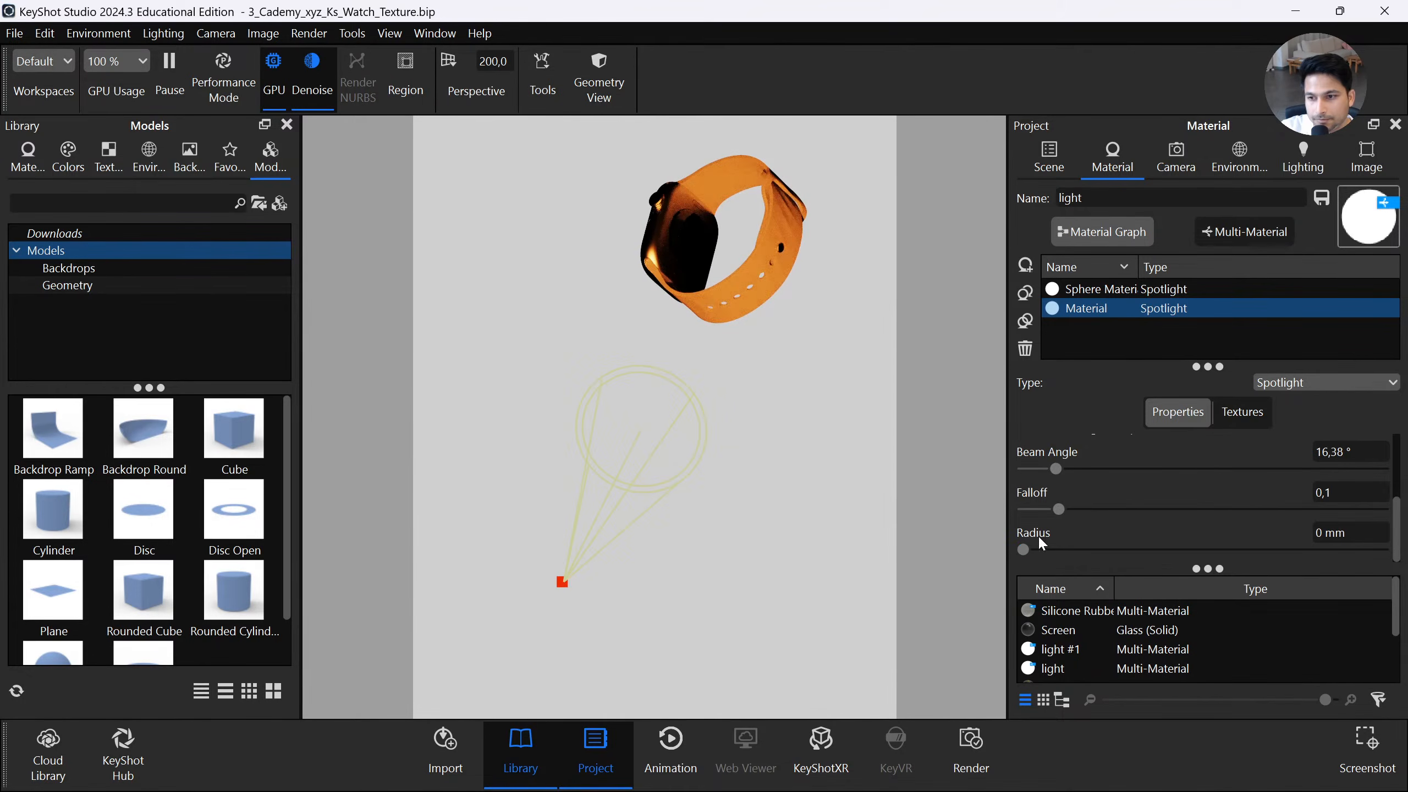
{"action": "left_click_drag", "start_coordinate": [1113, 510], "coordinate": [1078, 509]}
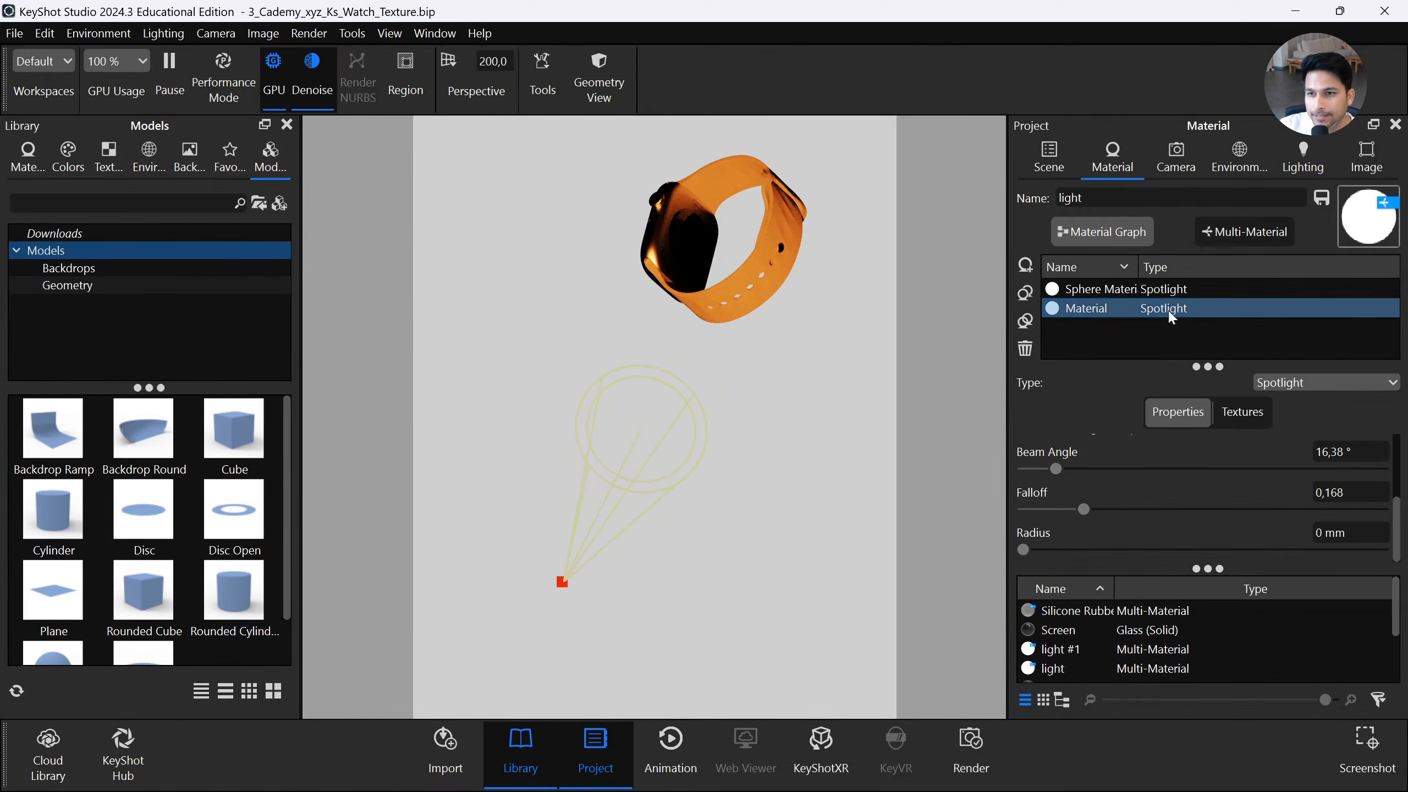
Make the original Sphere Material spotlight active again and show the light sphere in the scene tree
{"action": "left_click", "coordinate": [1139, 287]}
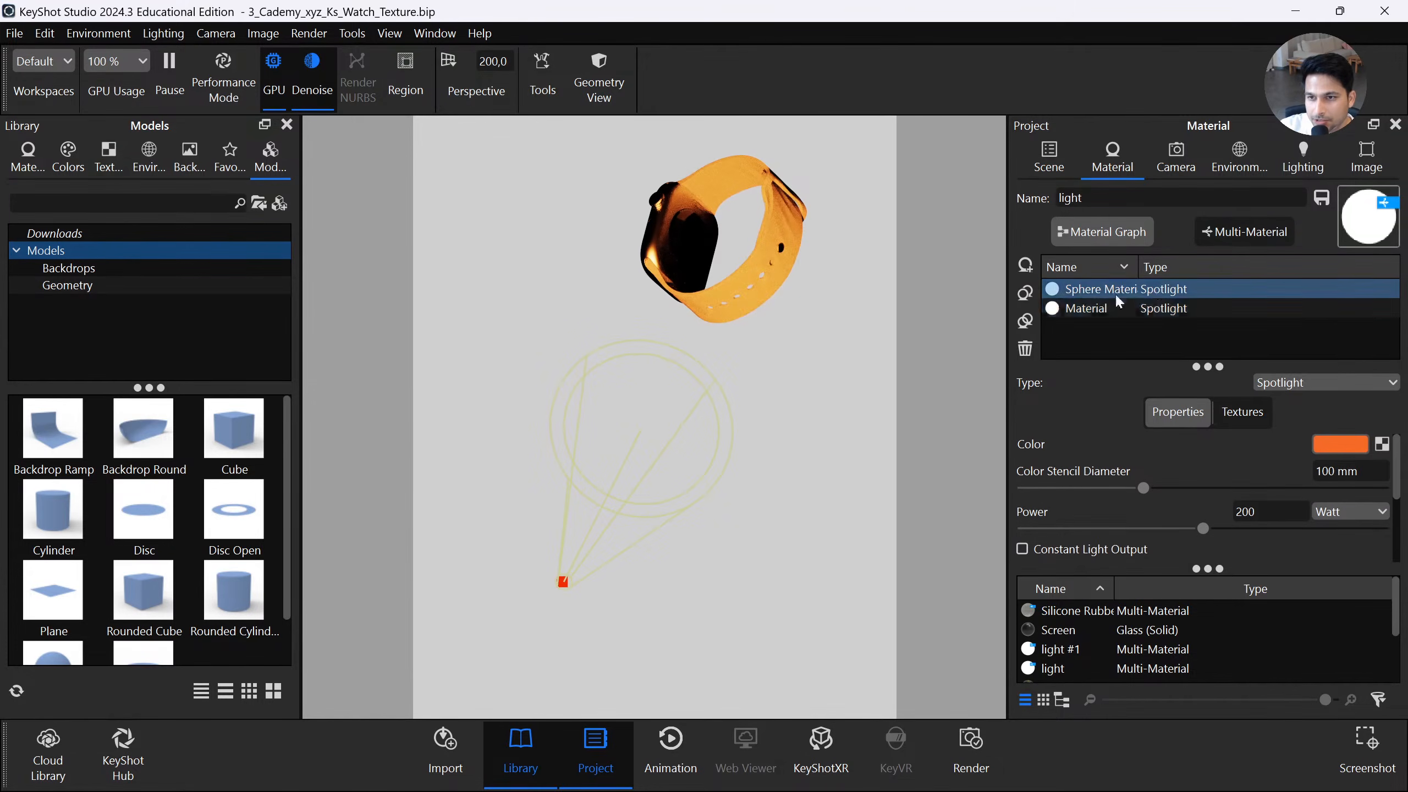
{"action": "left_click", "coordinate": [1048, 157]}
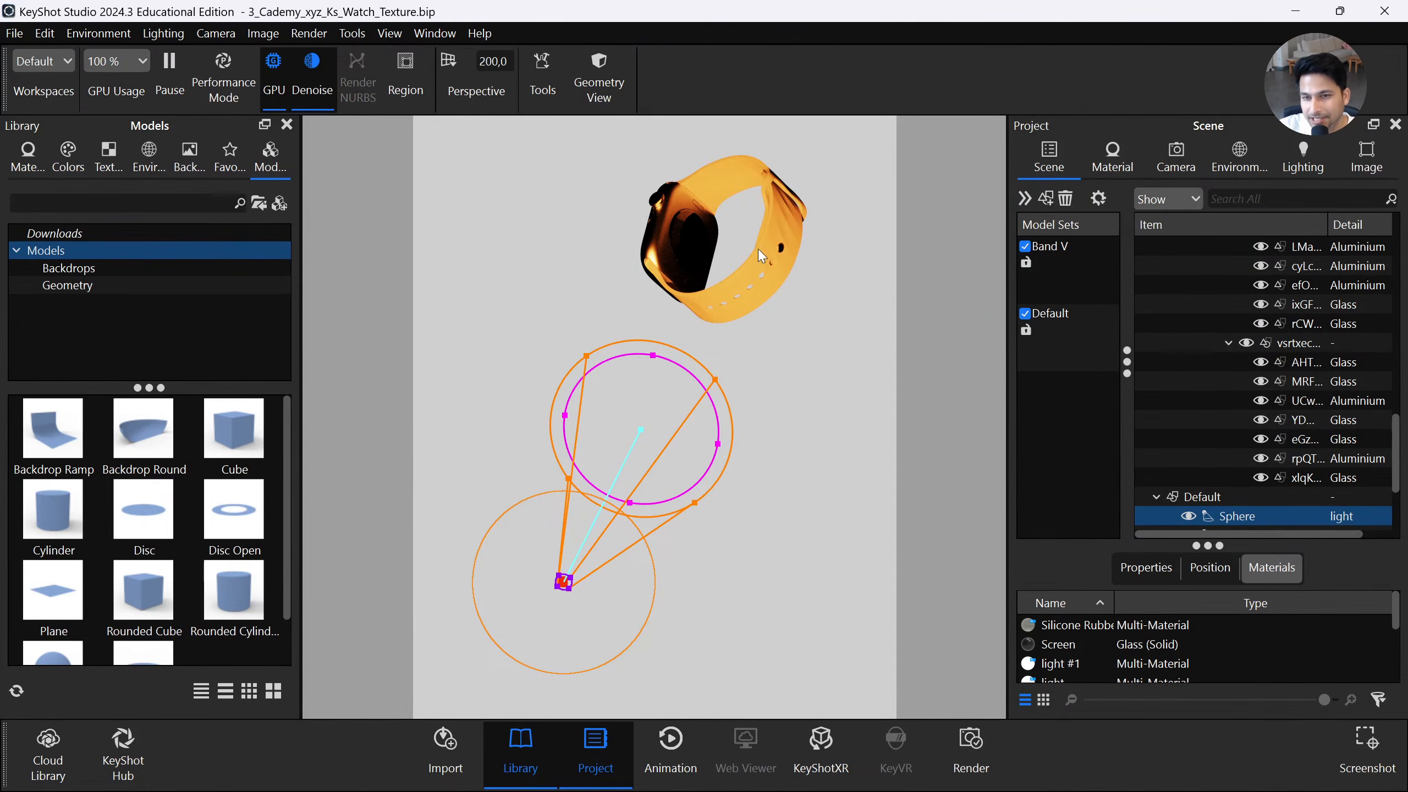
Collapse the Band V model set, select only the Sphere light in the Default set, and start the Move Tool on it
{"action": "left_click_drag", "start_coordinate": [1213, 564], "coordinate": [1208, 422]}
{"action": "left_click", "coordinate": [1209, 418]}
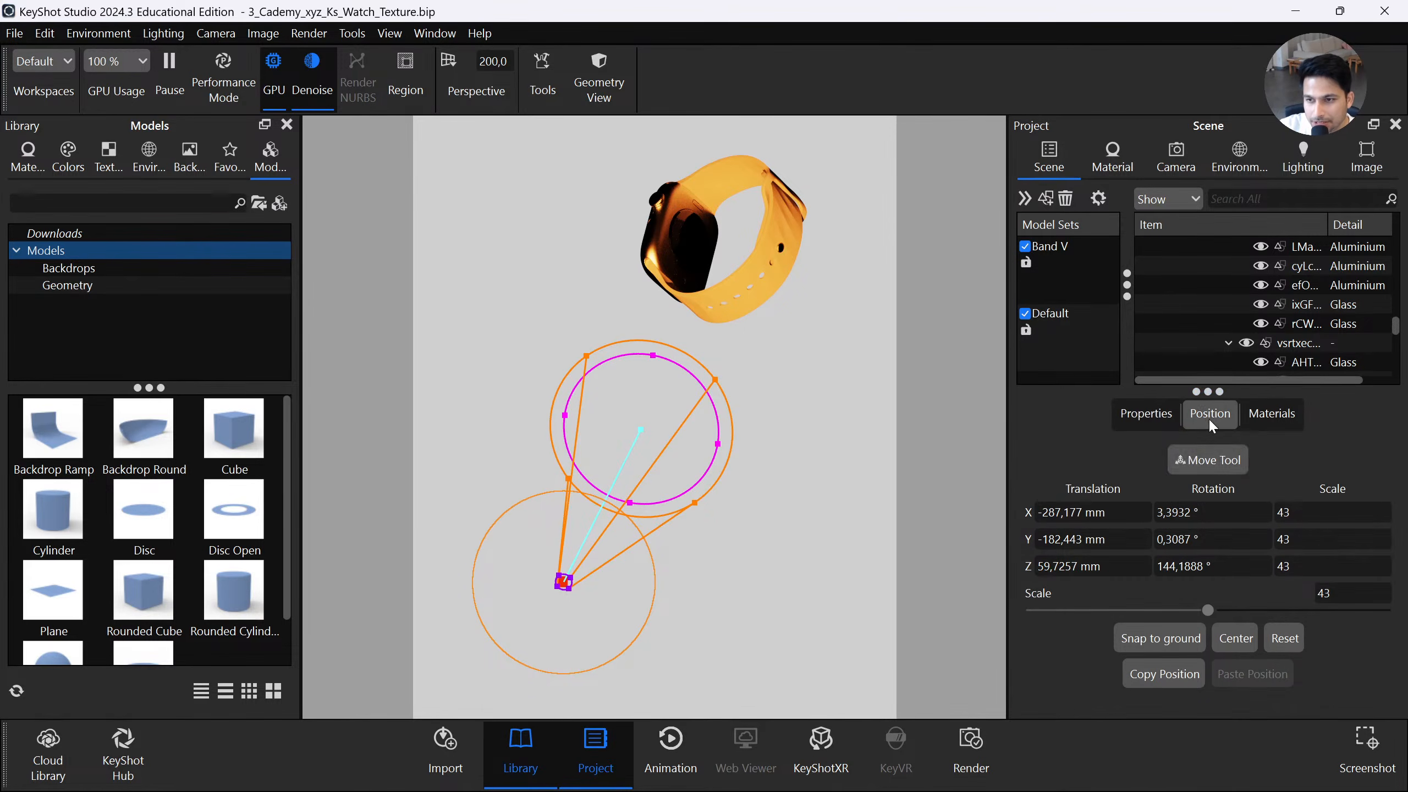
{"action": "left_click", "coordinate": [1201, 464]}
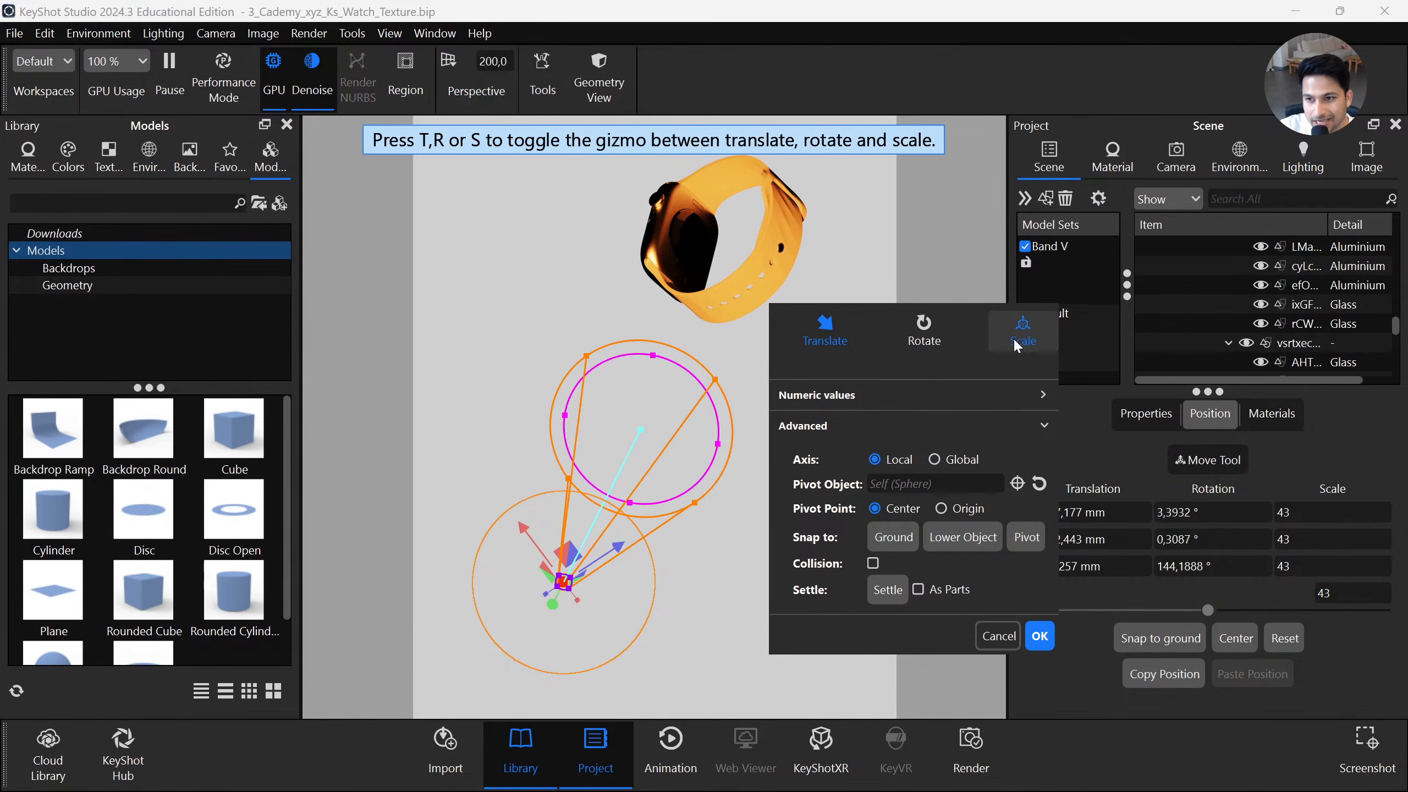
{"action": "left_click", "coordinate": [998, 636]}
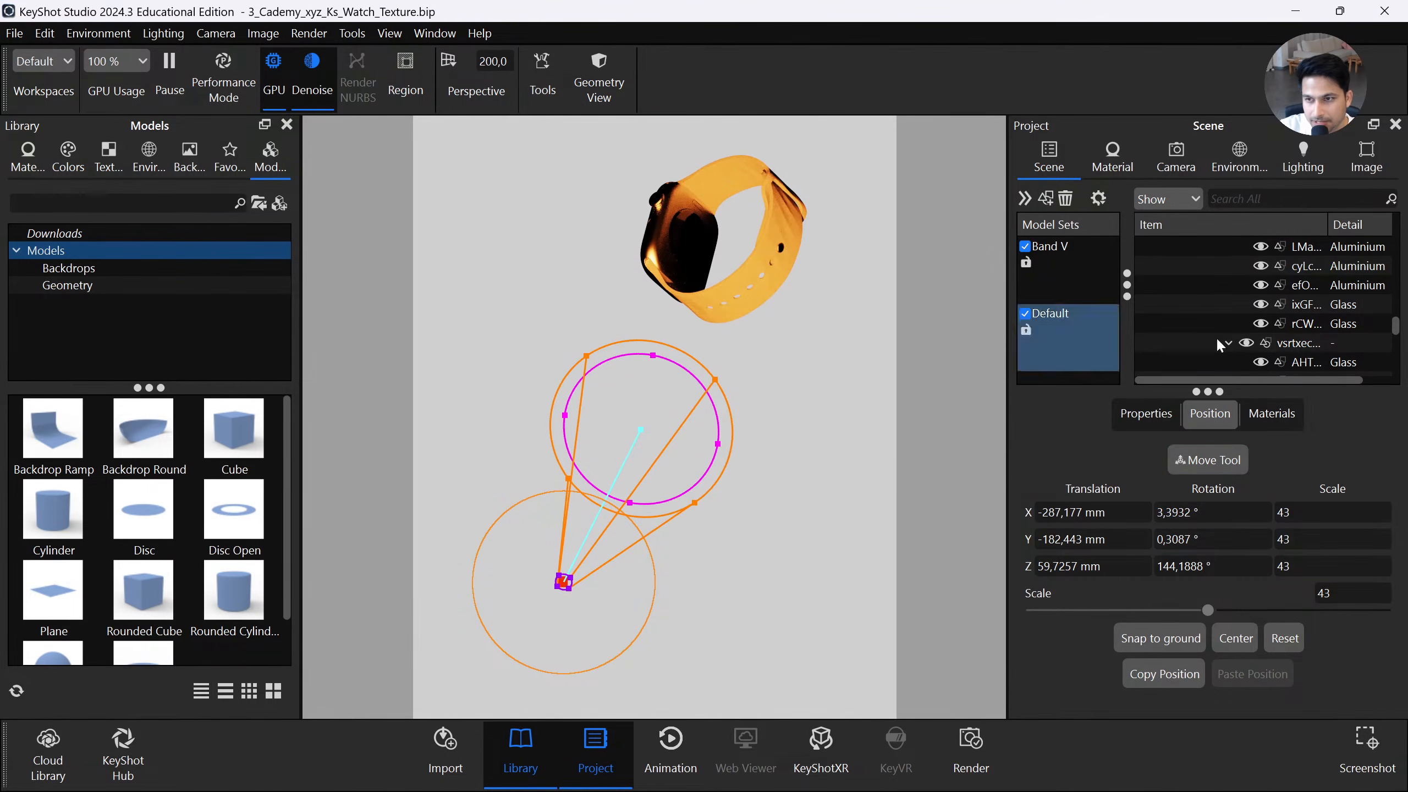
{"action": "scroll", "coordinate": [1269, 320], "scroll_direction": "up", "scroll_amount": 15}
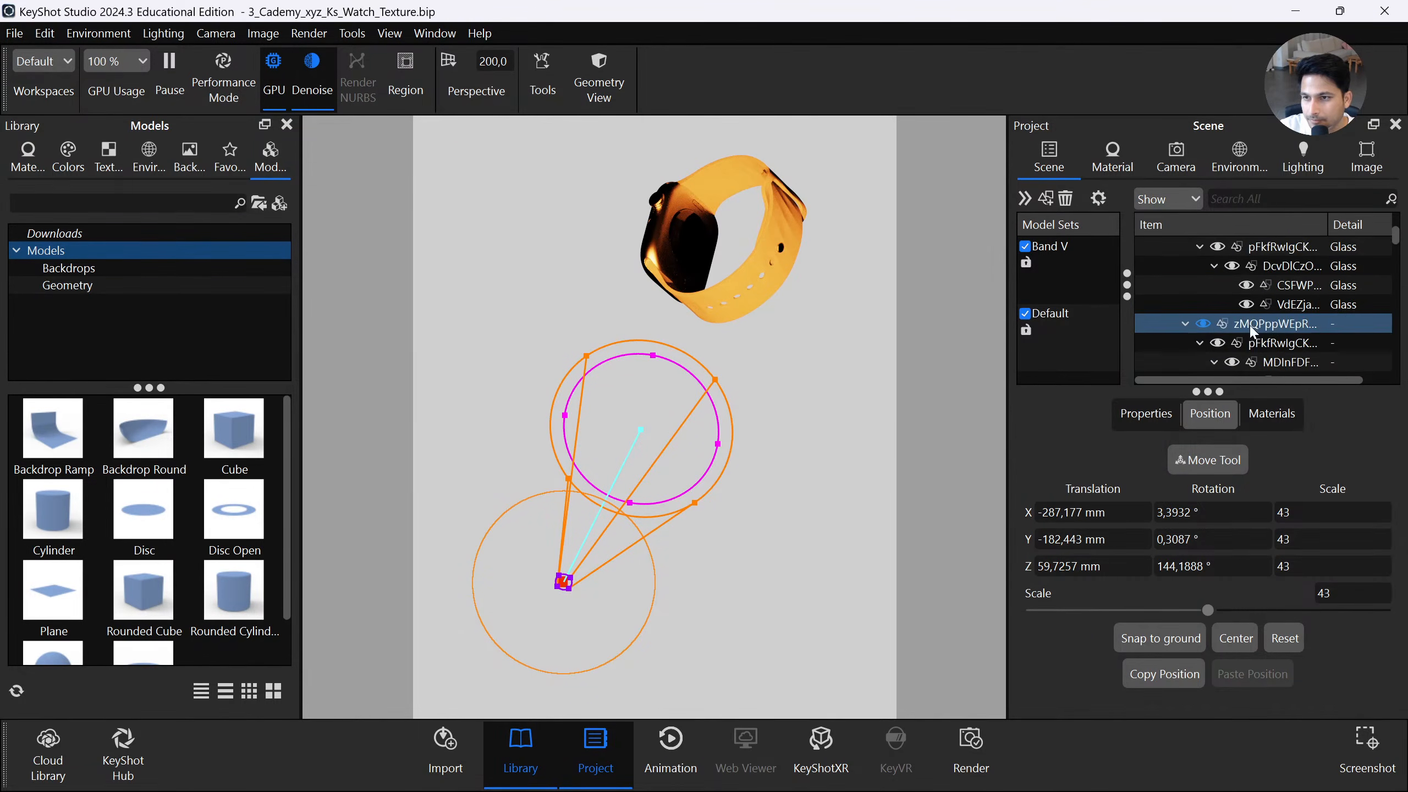
{"action": "left_click", "coordinate": [1156, 266]}
{"action": "left_click", "coordinate": [1225, 307]}
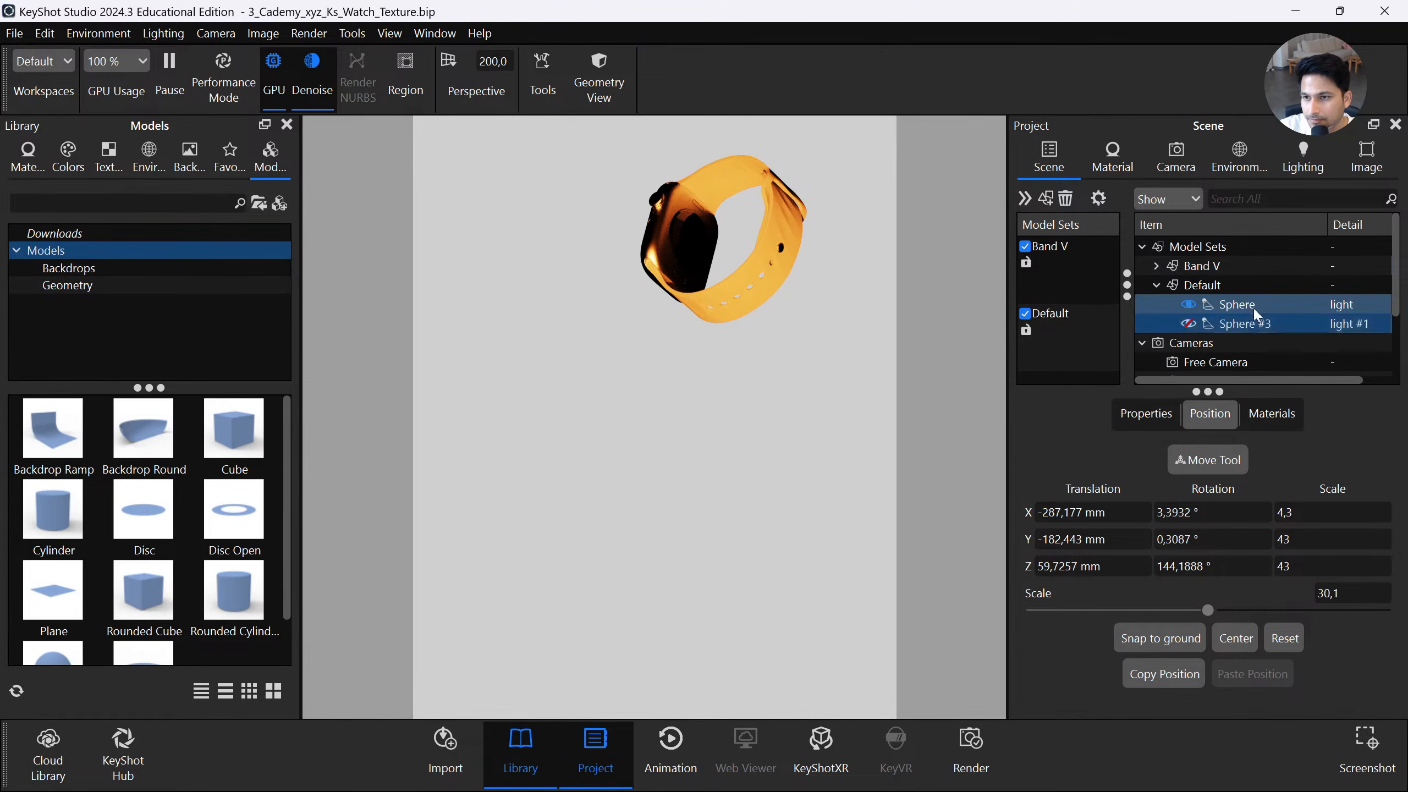
{"action": "left_click", "coordinate": [1214, 458]}
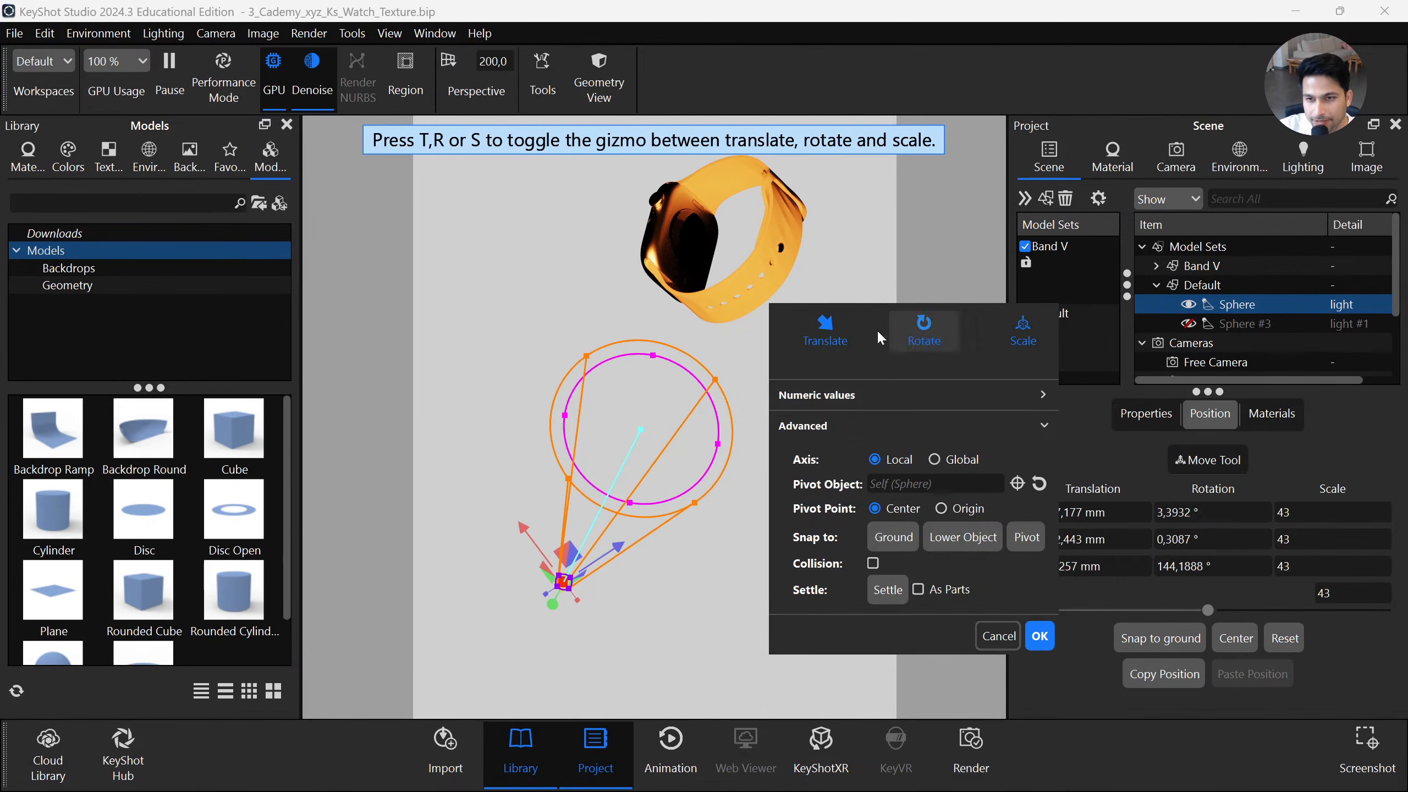
Flatten the Sphere light along its local X axis with a scale factor of 0,1
{"action": "key", "text": "s"}
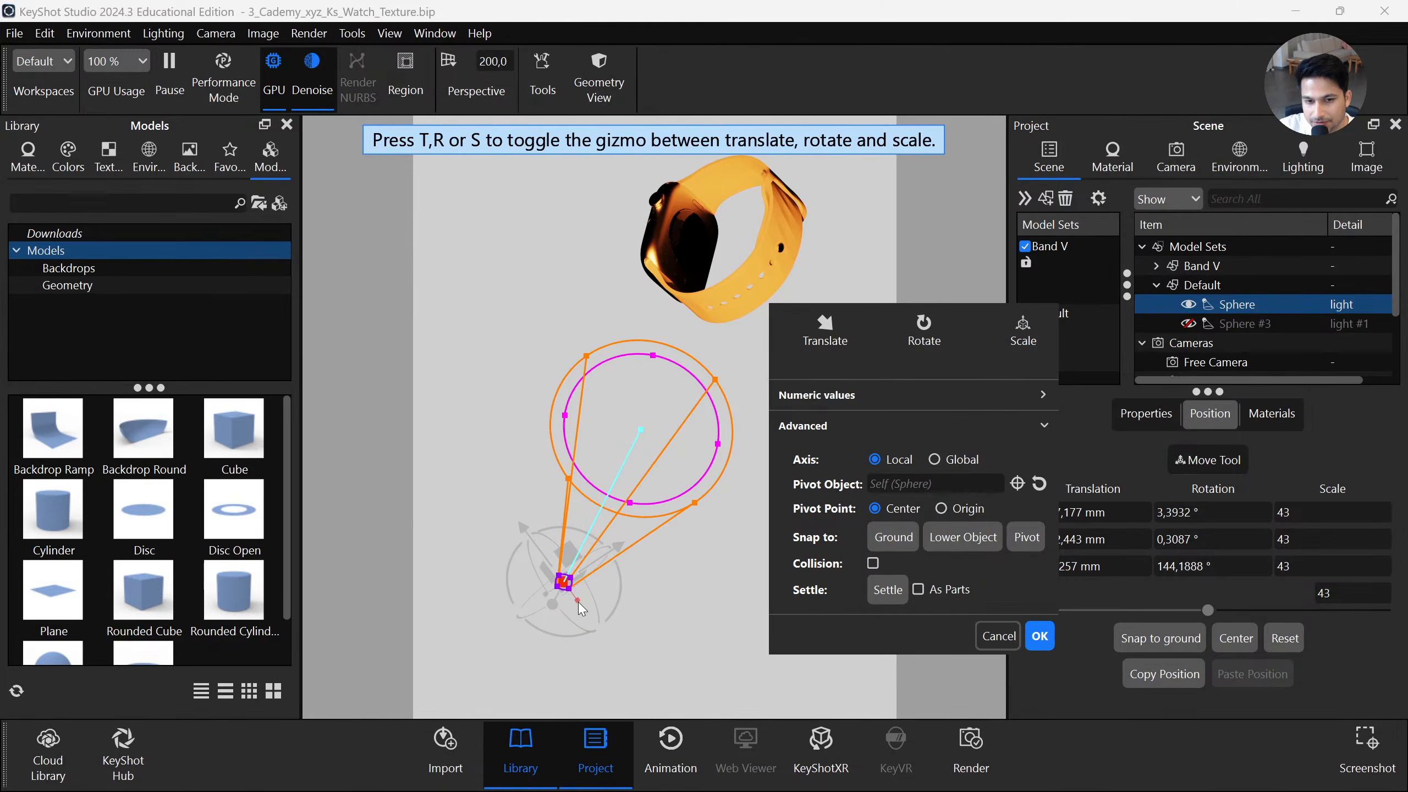
{"action": "scroll", "coordinate": [578, 604], "scroll_direction": "up", "scroll_amount": 3}
{"action": "left_click_drag", "start_coordinate": [626, 673], "coordinate": [633, 653]}
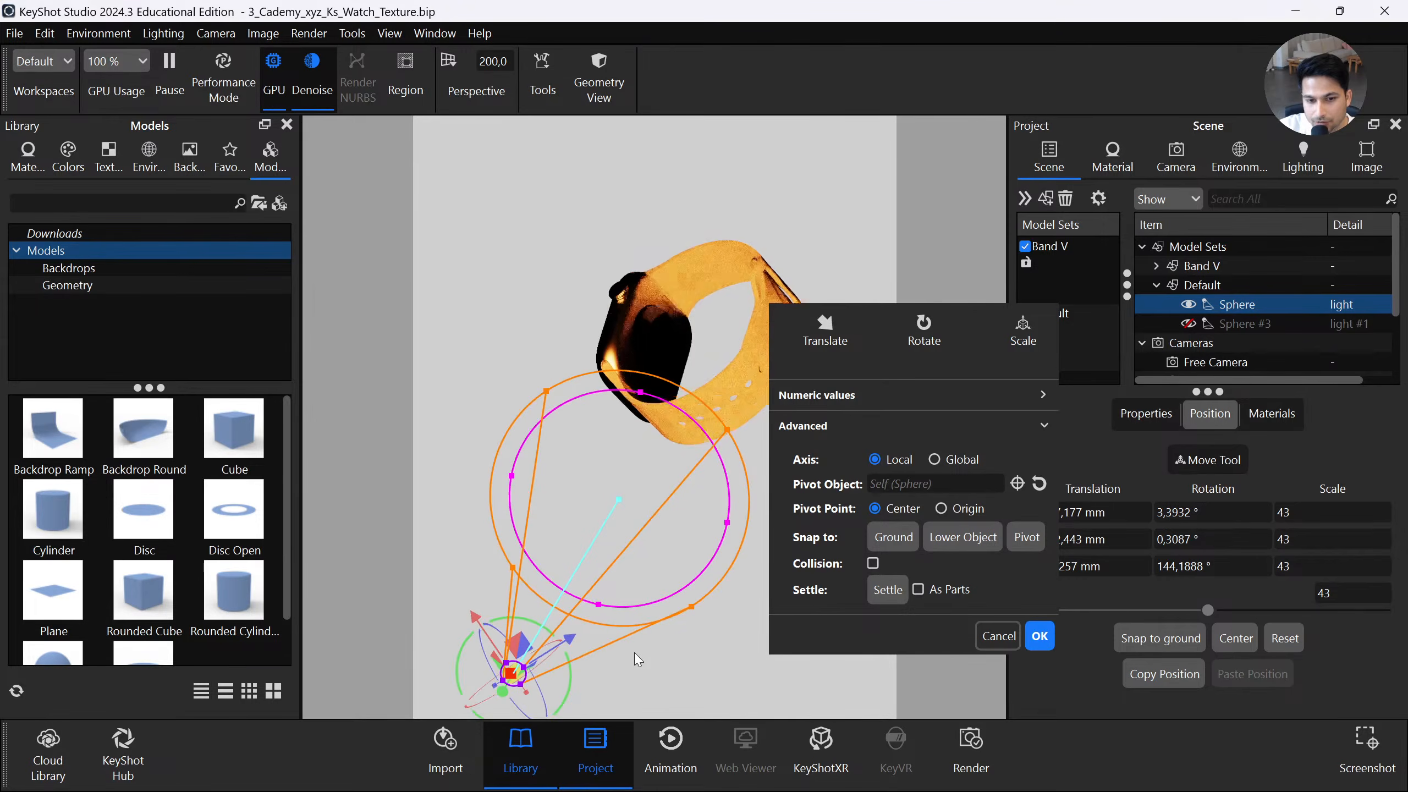
{"action": "left_click", "coordinate": [526, 691]}
{"action": "left_click_drag", "start_coordinate": [527, 689], "coordinate": [83, 109]}
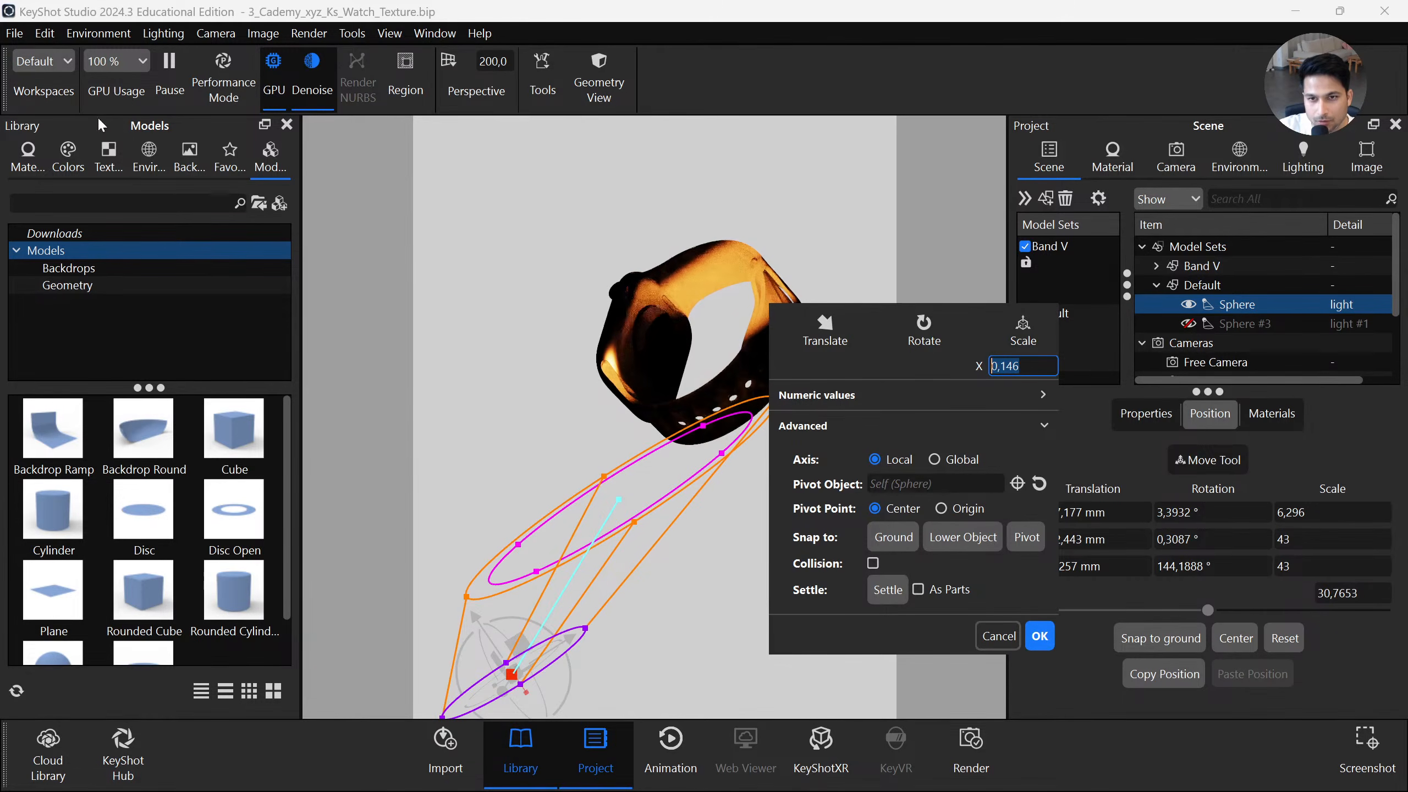
{"action": "key", "text": "BackSpace"}
{"action": "key", "text": "BackSpace"}
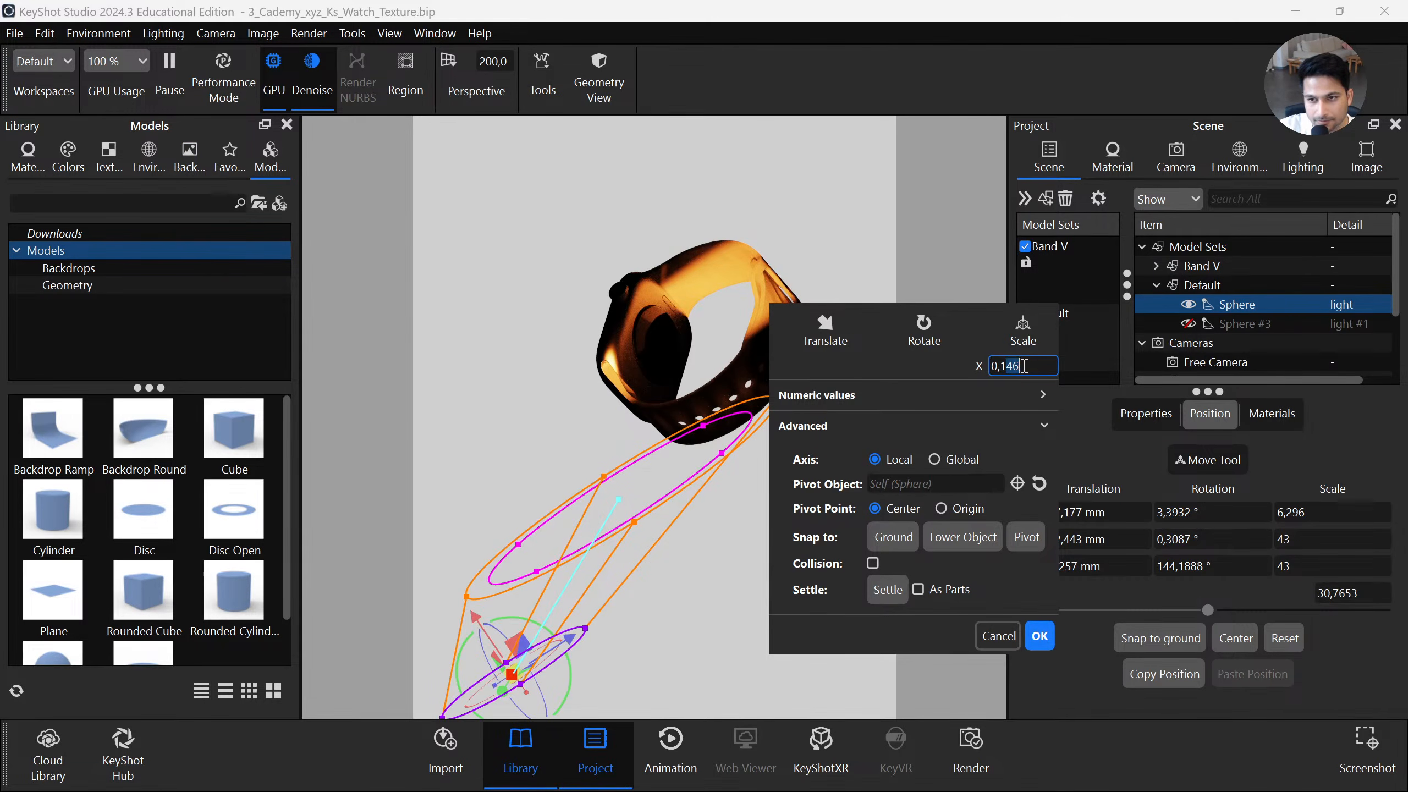
{"action": "key", "text": "Return"}
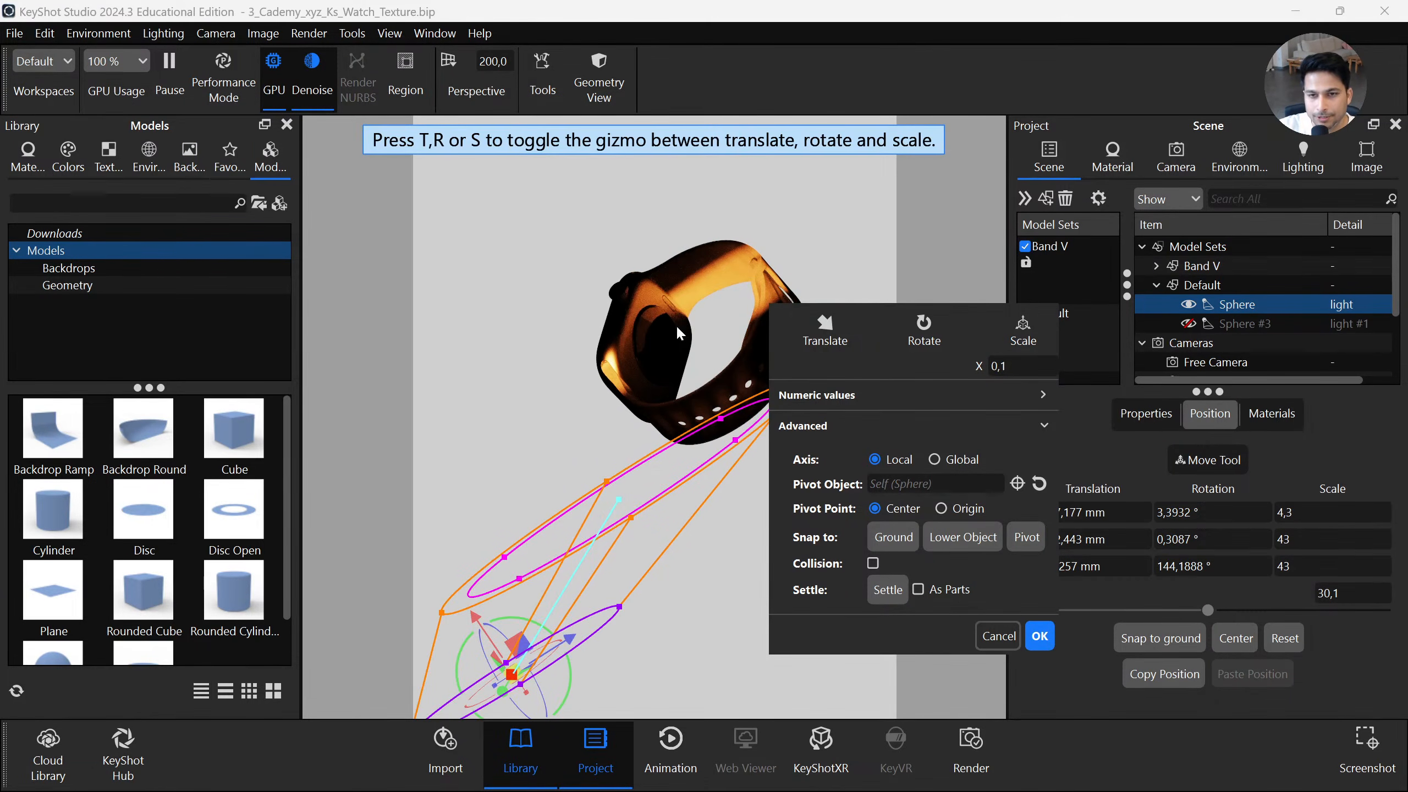
Examine the flattened light's effect on the strap through the Detail and Watch cameras, ending on the Watch camera
{"action": "scroll", "coordinate": [509, 412], "scroll_direction": "down", "scroll_amount": 5}
{"action": "left_click_drag", "start_coordinate": [530, 399], "coordinate": [528, 404]}
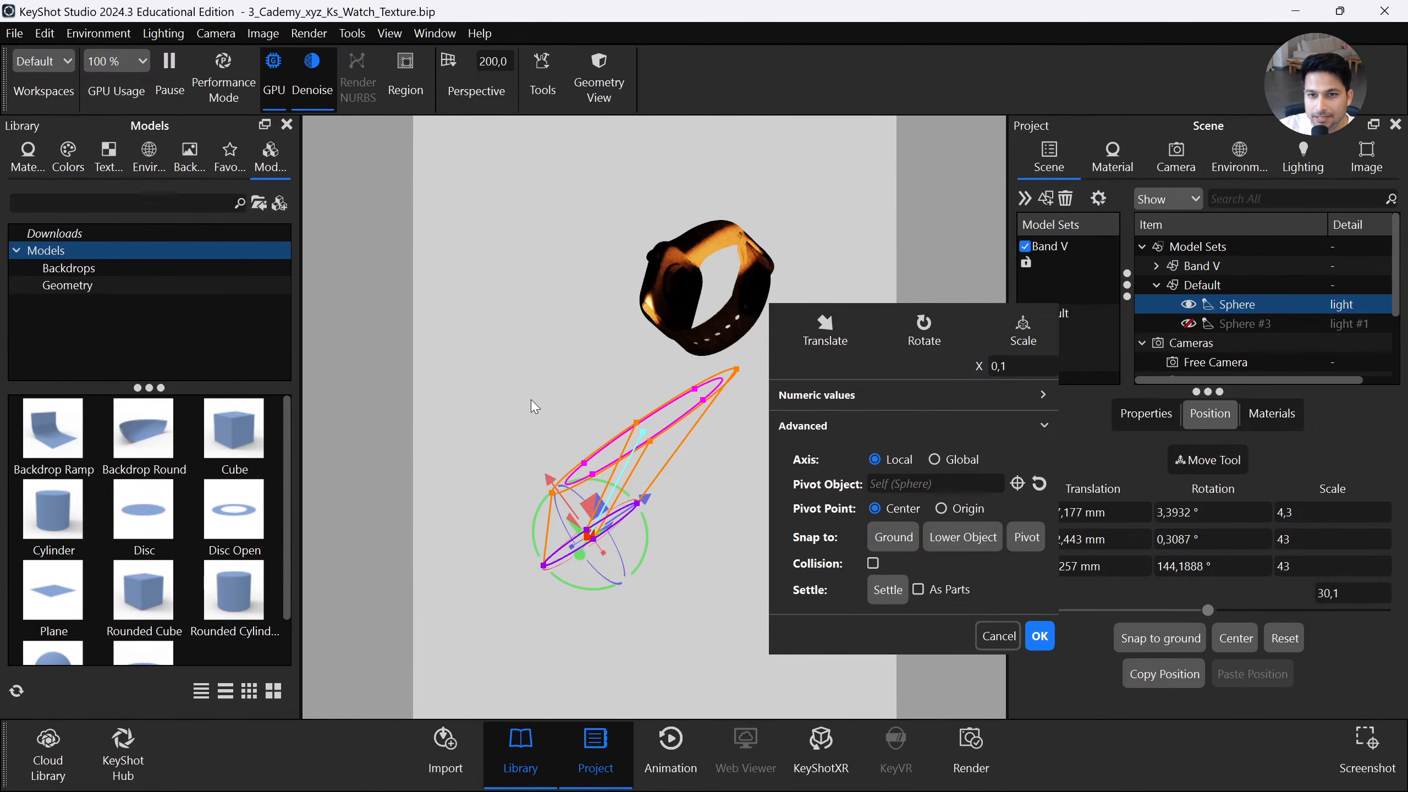
{"action": "left_click", "coordinate": [1178, 156]}
{"action": "left_click", "coordinate": [1166, 234]}
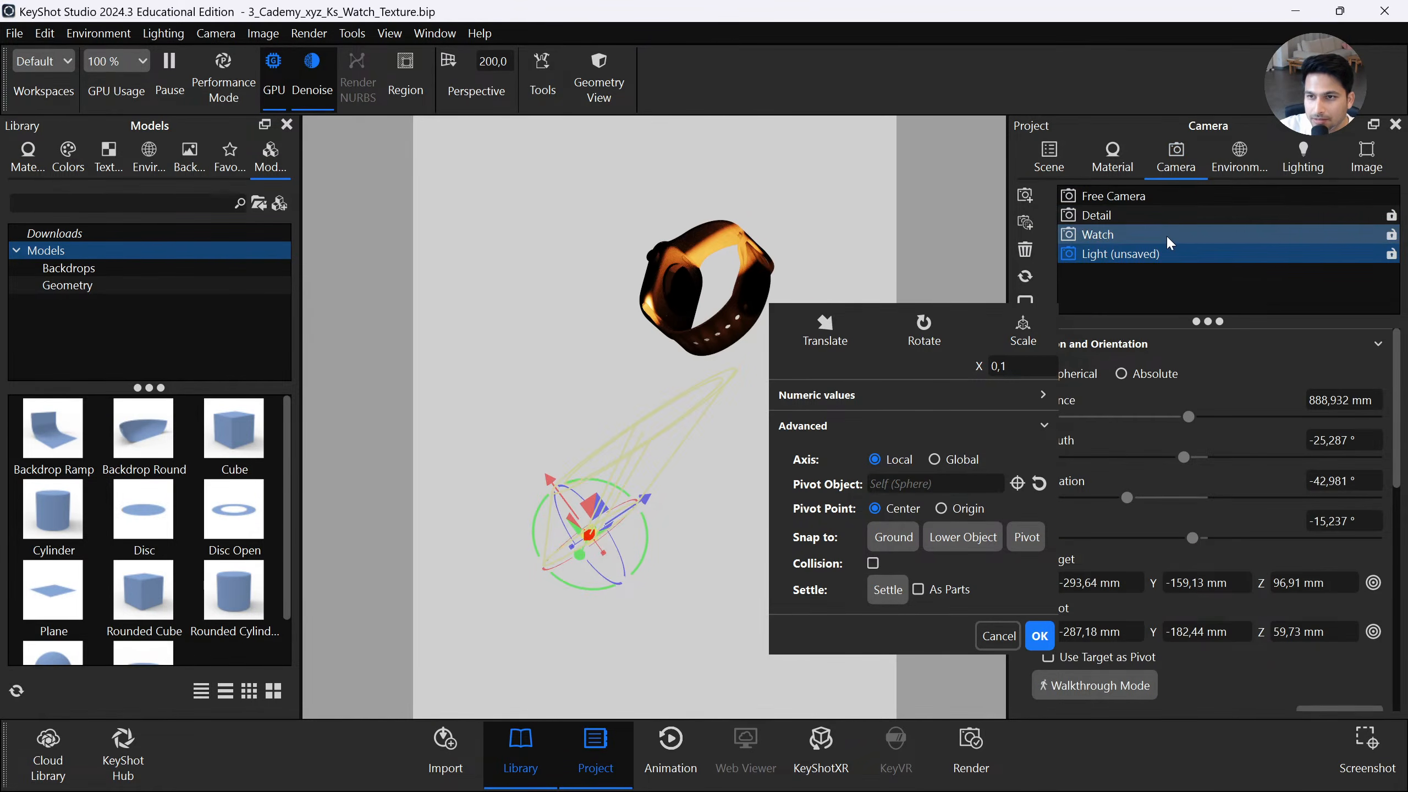
{"action": "left_click", "coordinate": [1164, 217]}
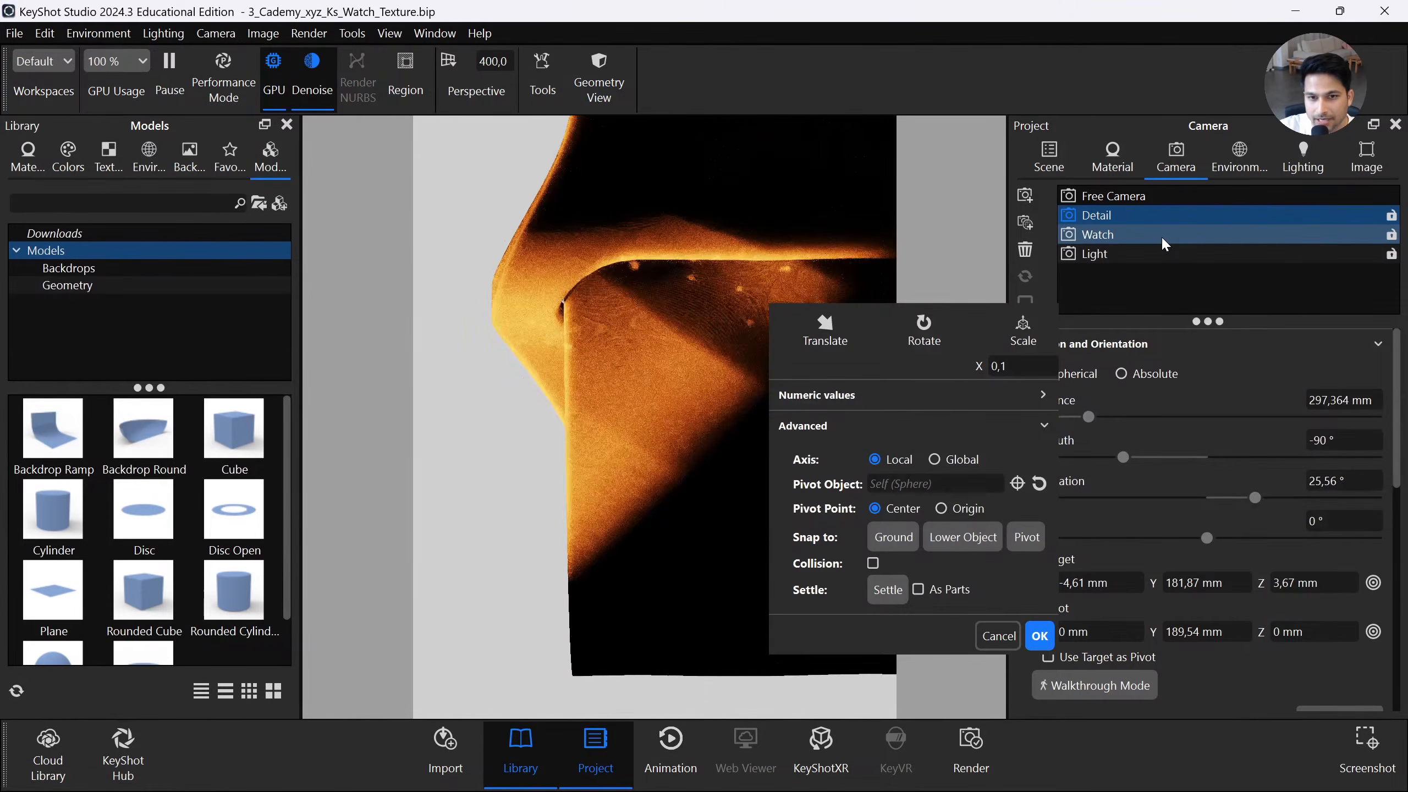
{"action": "left_click", "coordinate": [1162, 236]}
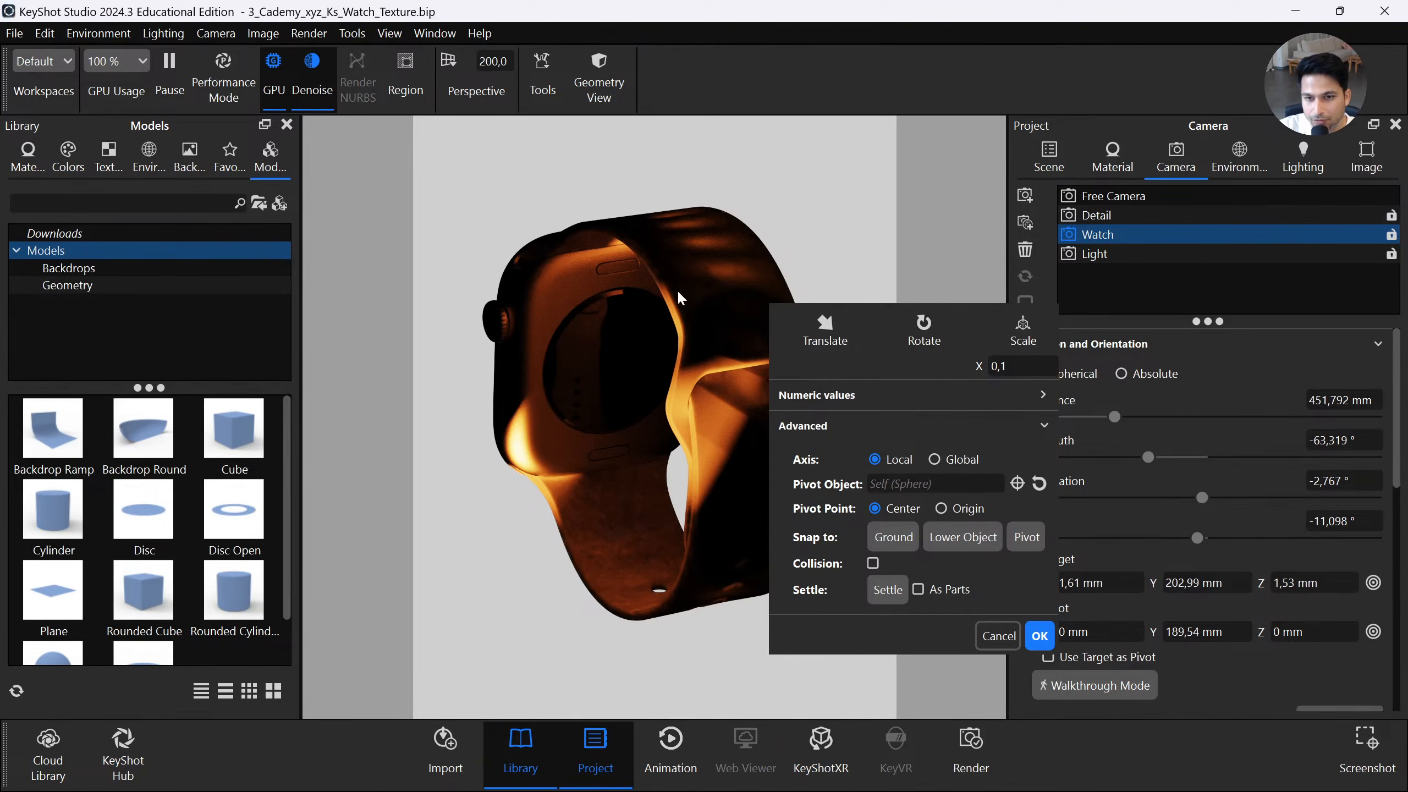
Try X scale factors of 0,2, 0,3 and 0,5 on the Sphere light, then settle on 0,2 and apply the transform
{"action": "left_click", "coordinate": [1017, 365]}
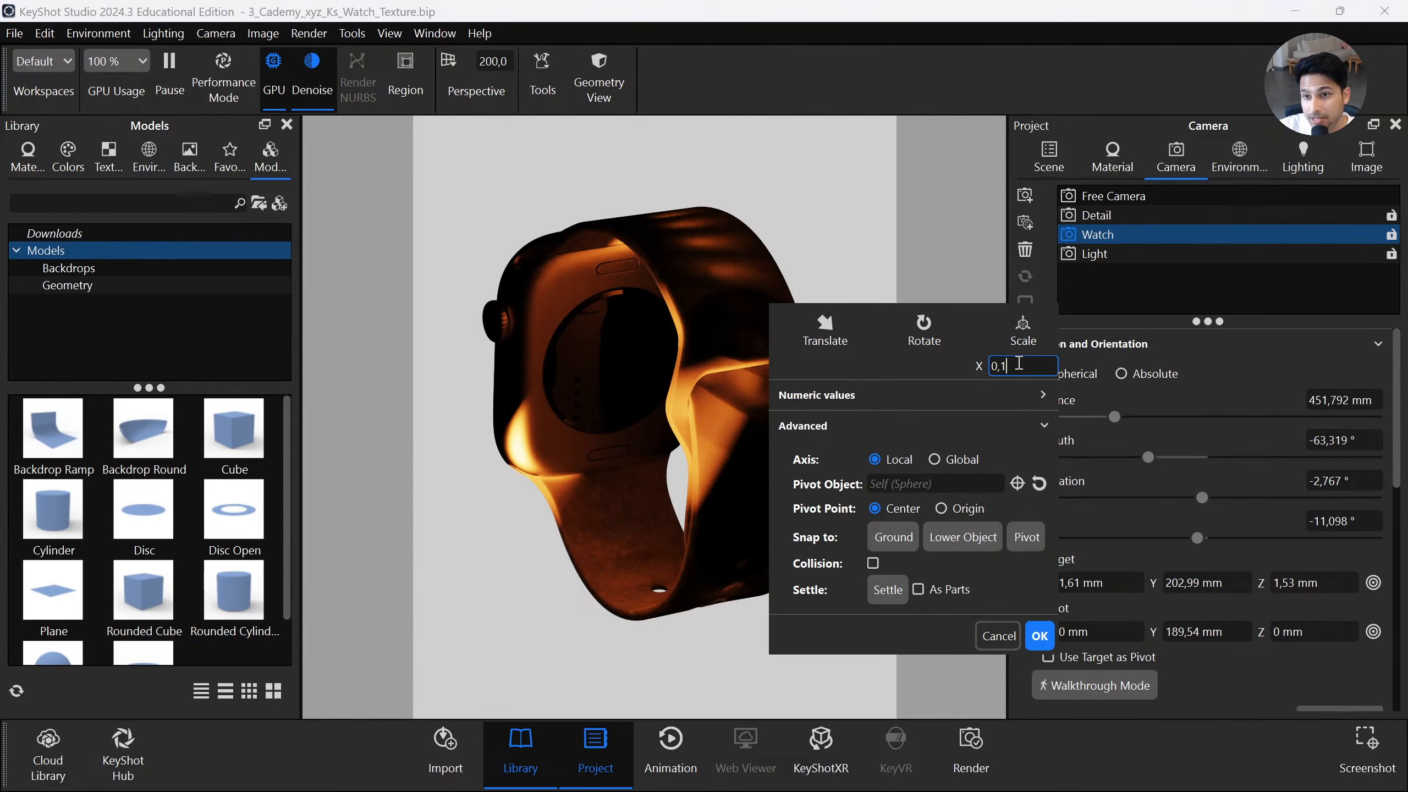
{"action": "type", "text": "2"}
{"action": "key", "text": "Return"}
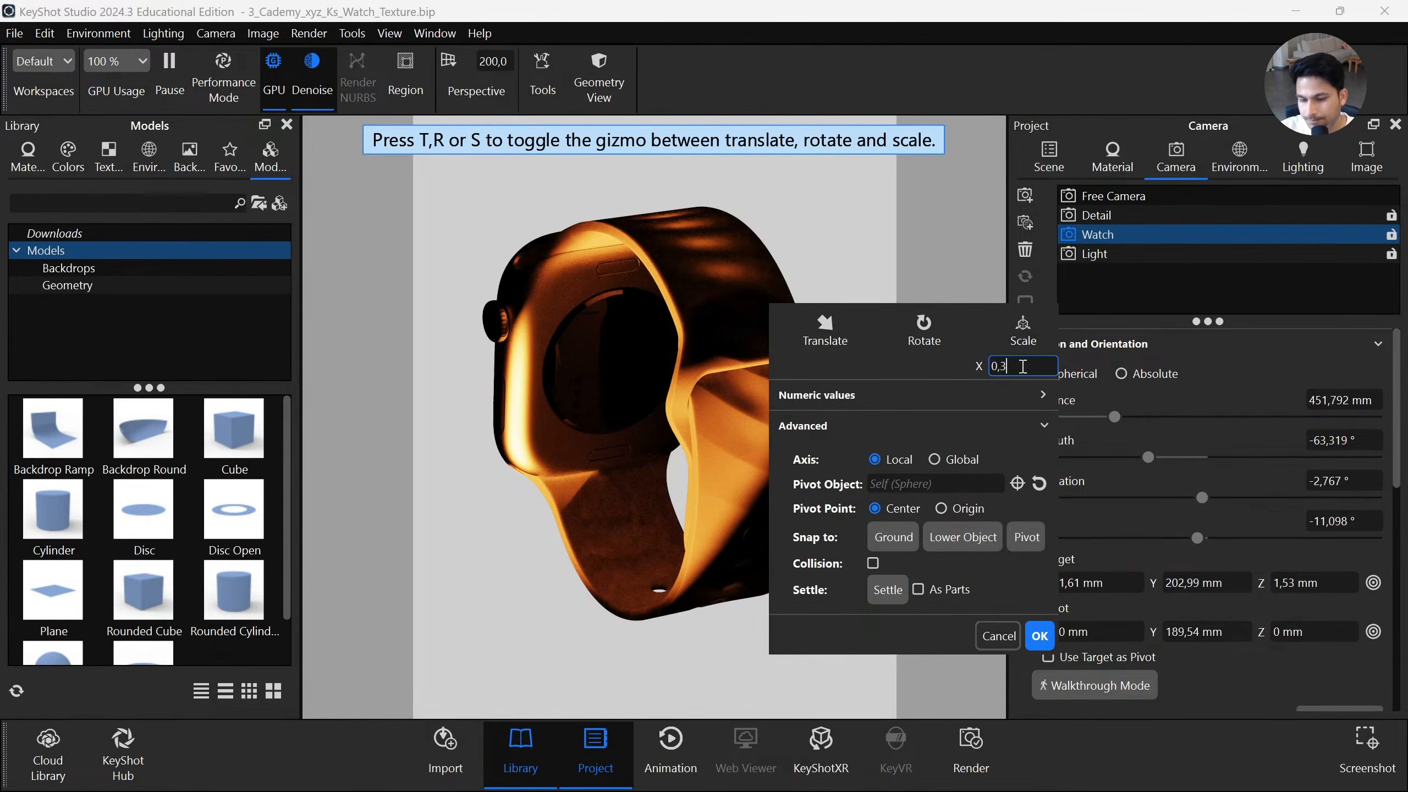
{"action": "key", "text": "Return"}
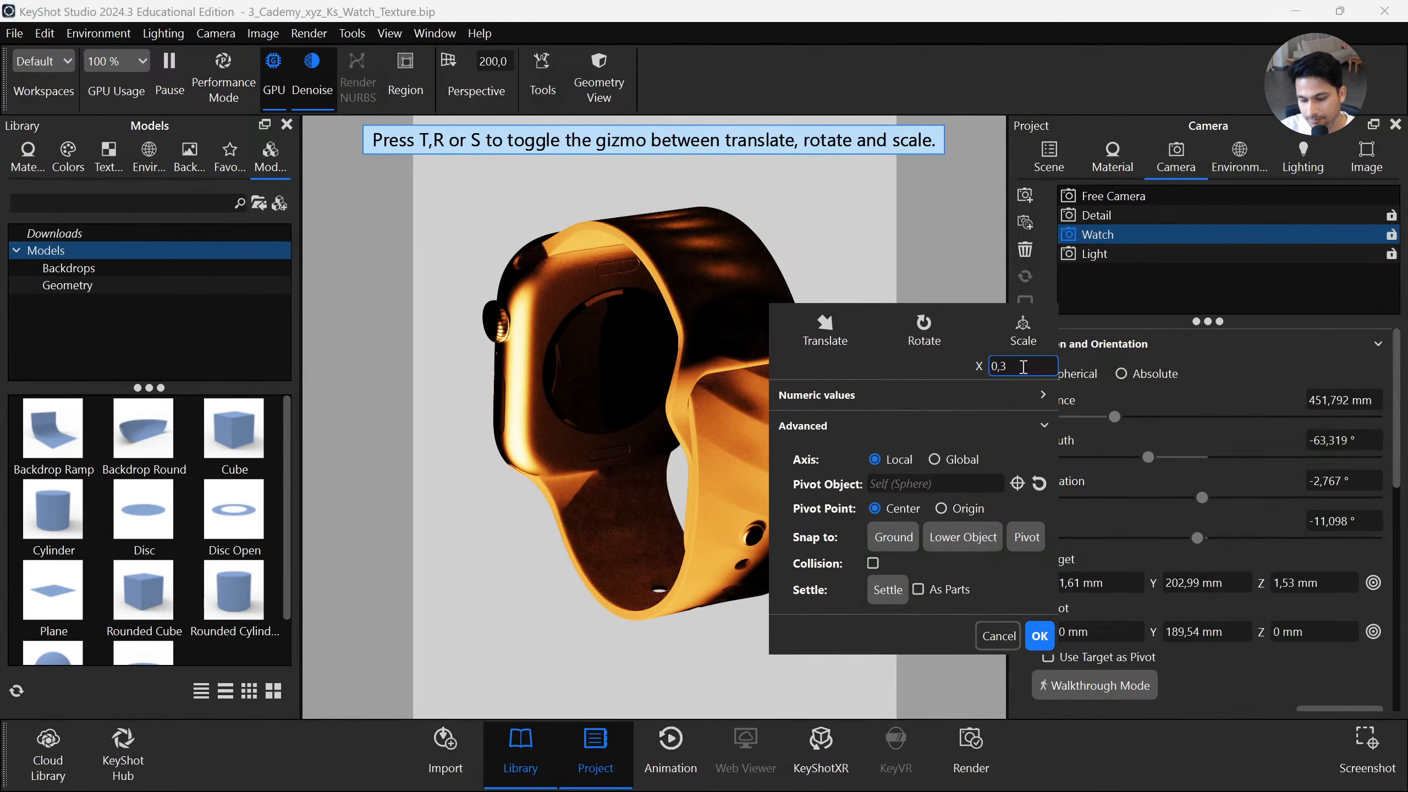
{"action": "key", "text": "Return"}
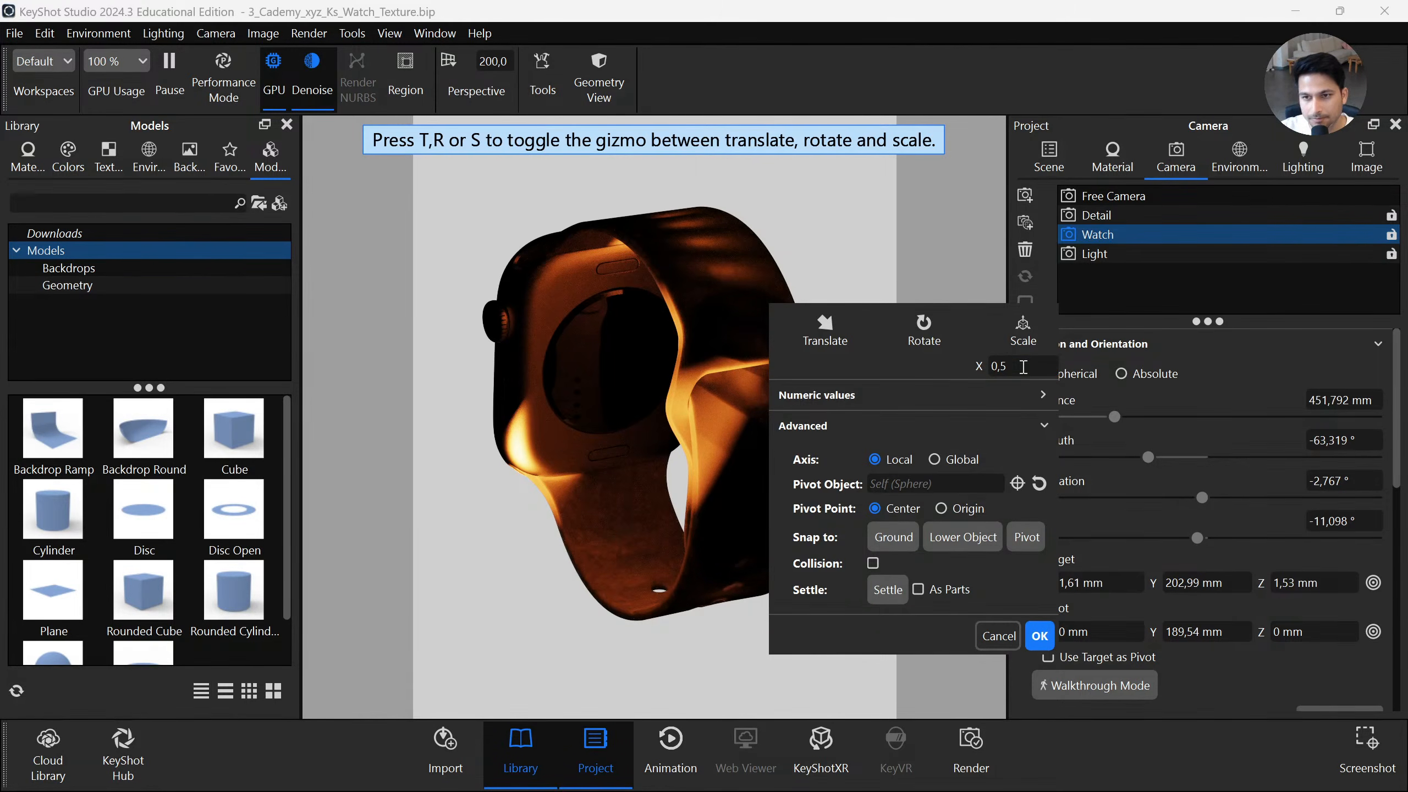
{"action": "left_click", "coordinate": [1028, 369]}
{"action": "key", "text": "BackSpace"}
{"action": "type", "text": "2"}
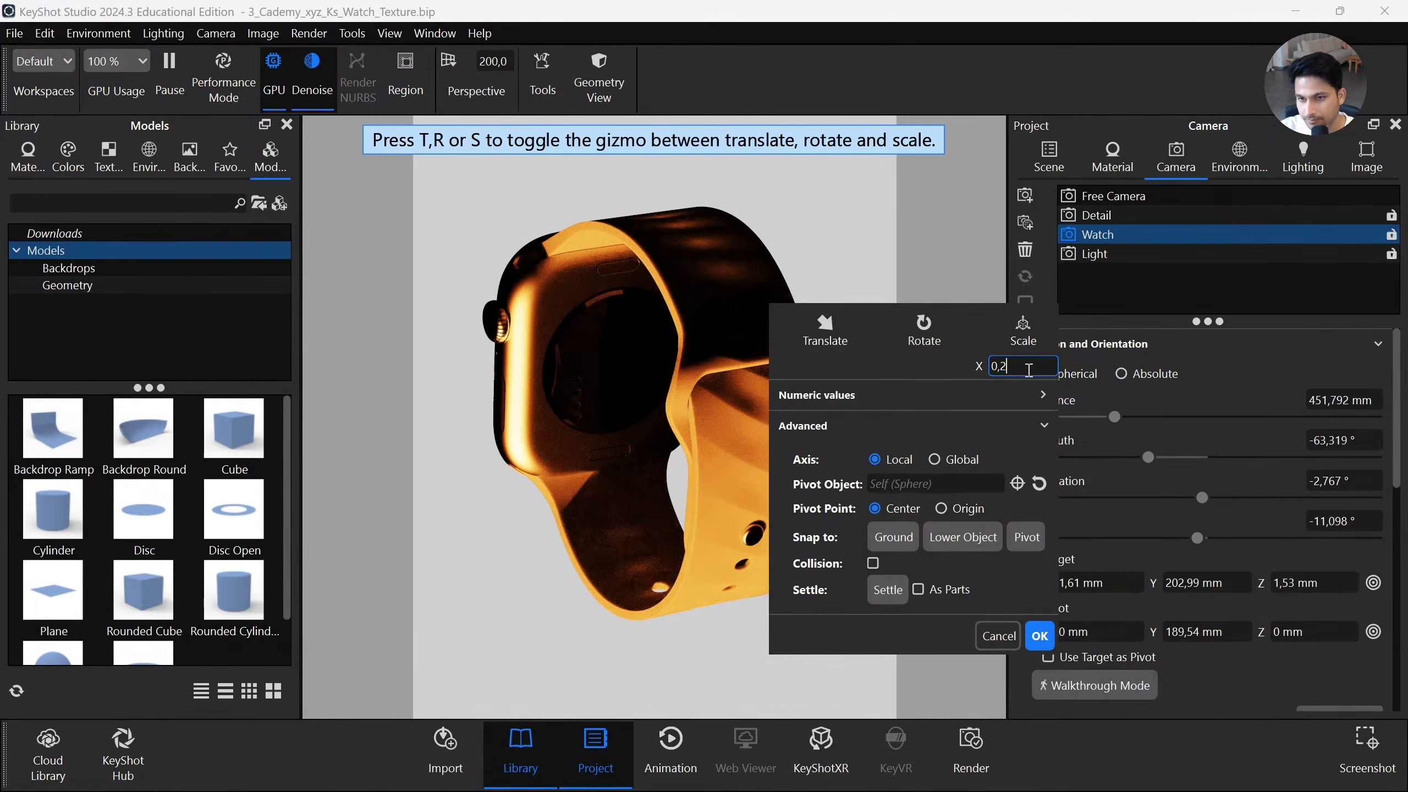
{"action": "key", "text": "Return"}
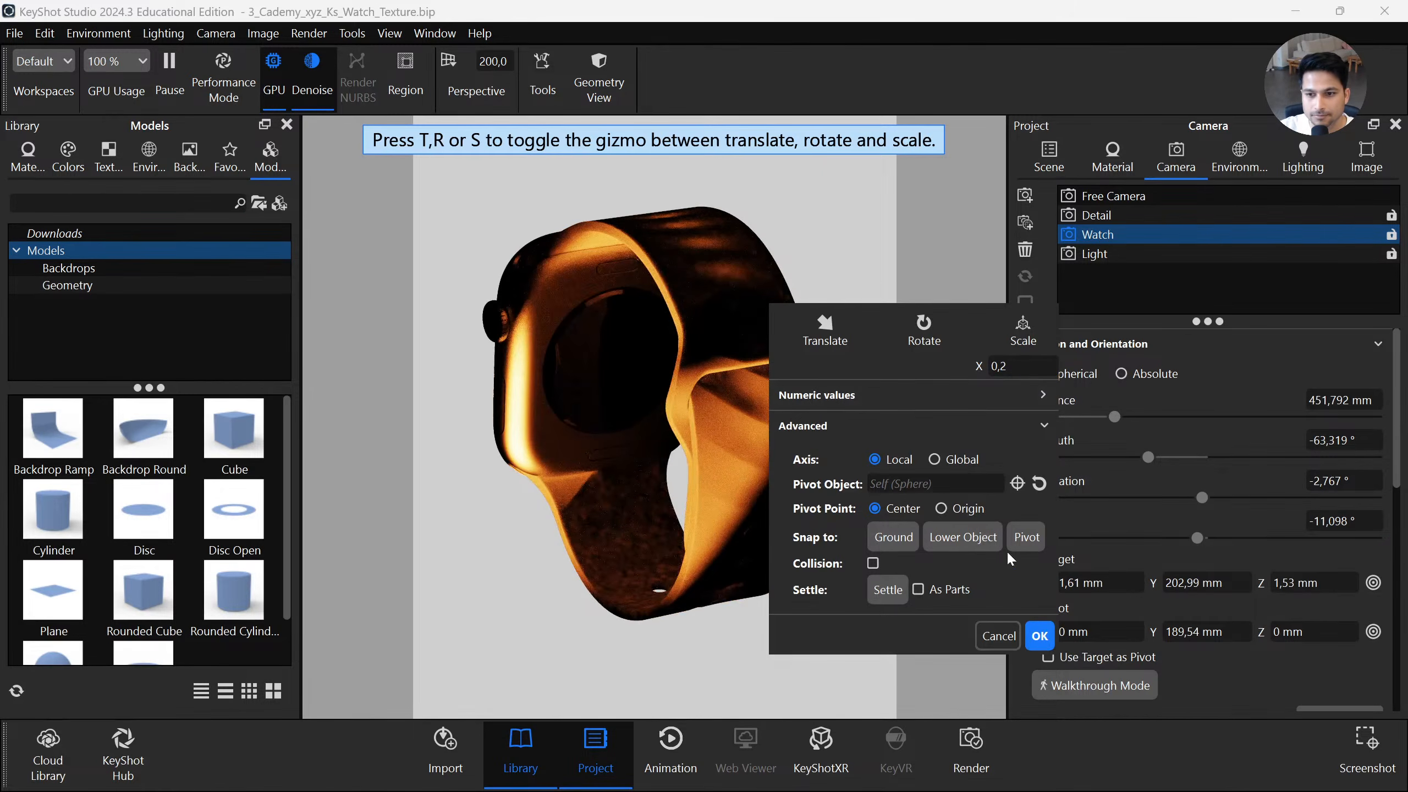
{"action": "left_click", "coordinate": [1039, 636]}
Compare the rescaled light through the Light, Detail and Watch cameras, returning to the Light camera
{"action": "left_click", "coordinate": [1138, 254]}
{"action": "left_click", "coordinate": [1126, 232]}
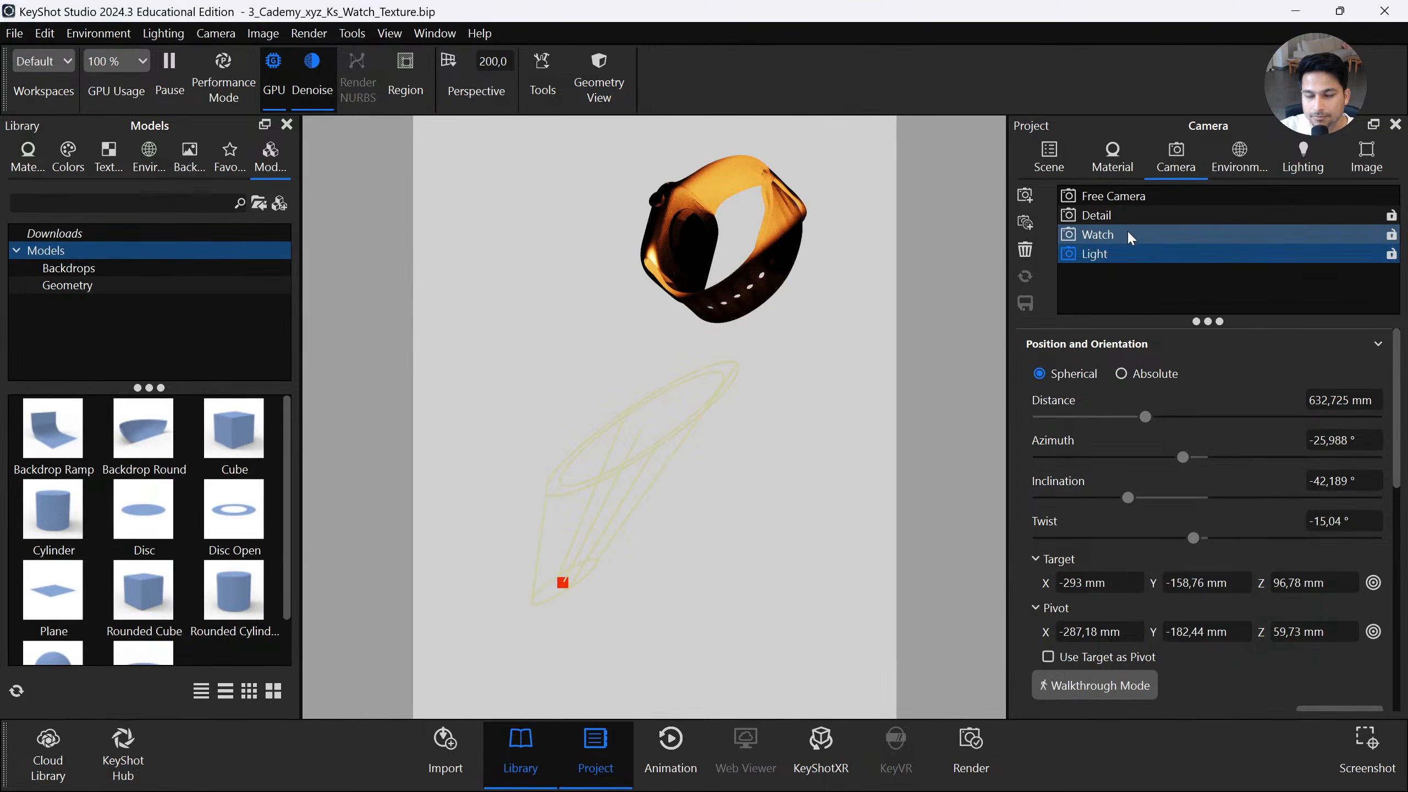
{"action": "left_click", "coordinate": [1131, 215]}
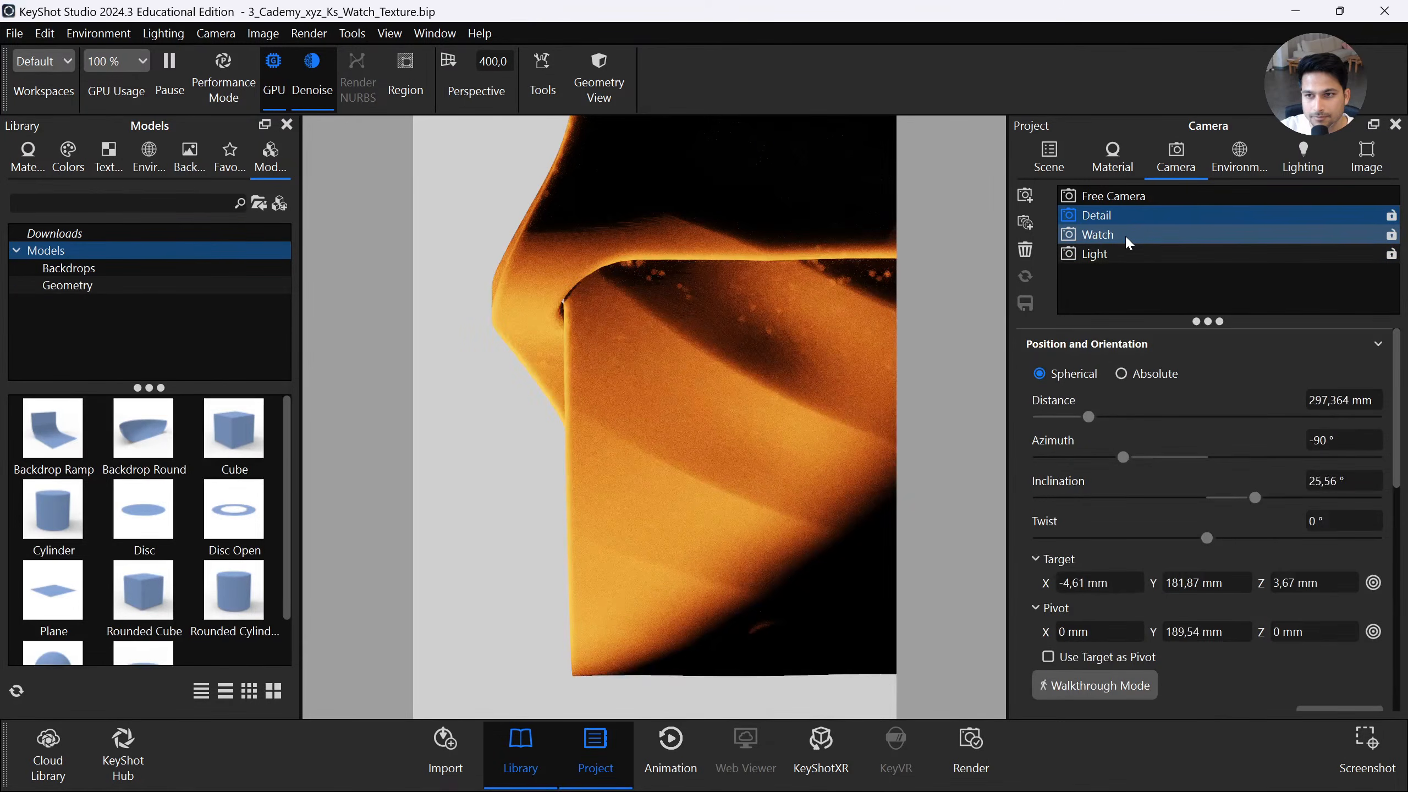
{"action": "left_click", "coordinate": [1125, 237]}
{"action": "left_click", "coordinate": [1123, 254]}
Hide the Sphere light and show the Sphere #3 light in the Default model set
{"action": "left_click", "coordinate": [1049, 157]}
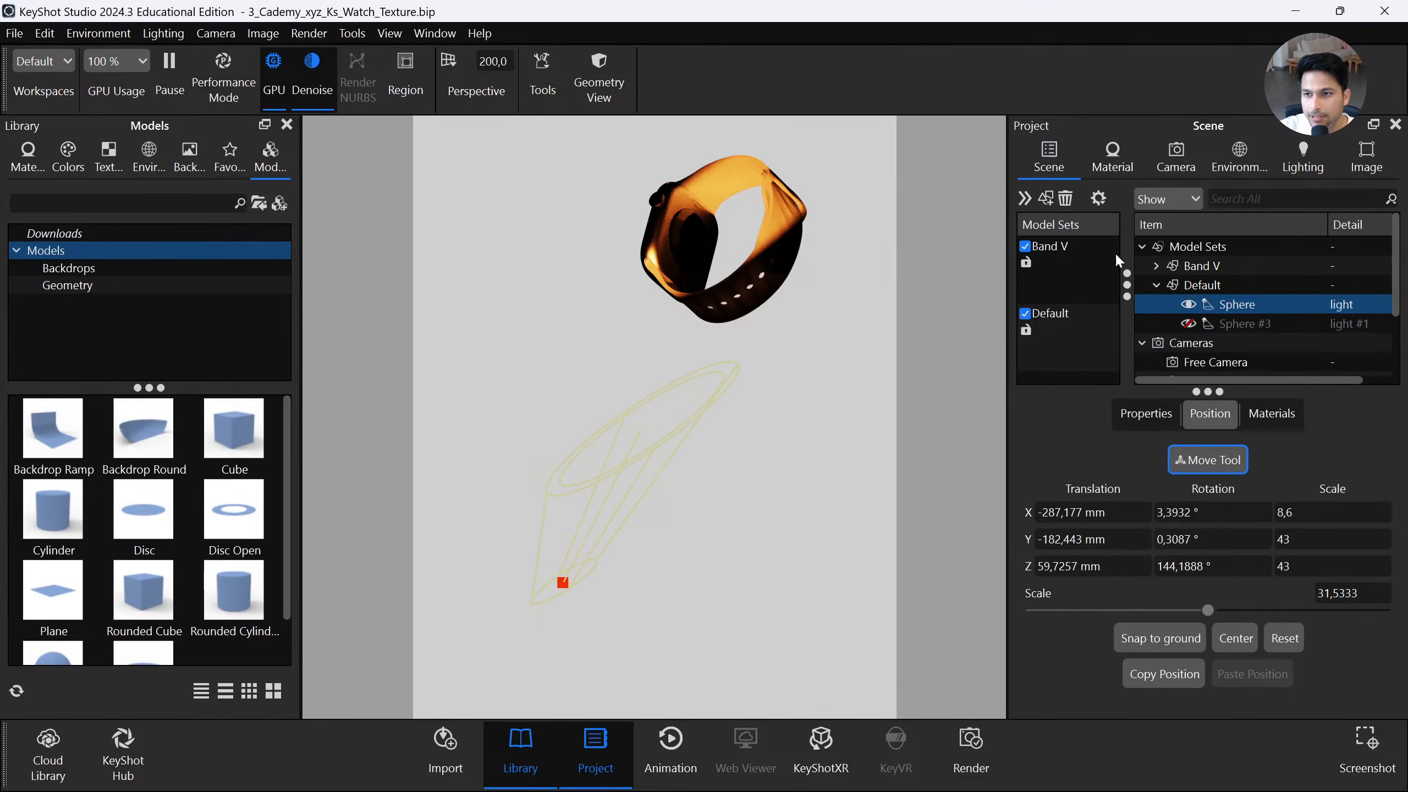
{"action": "left_click", "coordinate": [1187, 304]}
{"action": "left_click", "coordinate": [1188, 323]}
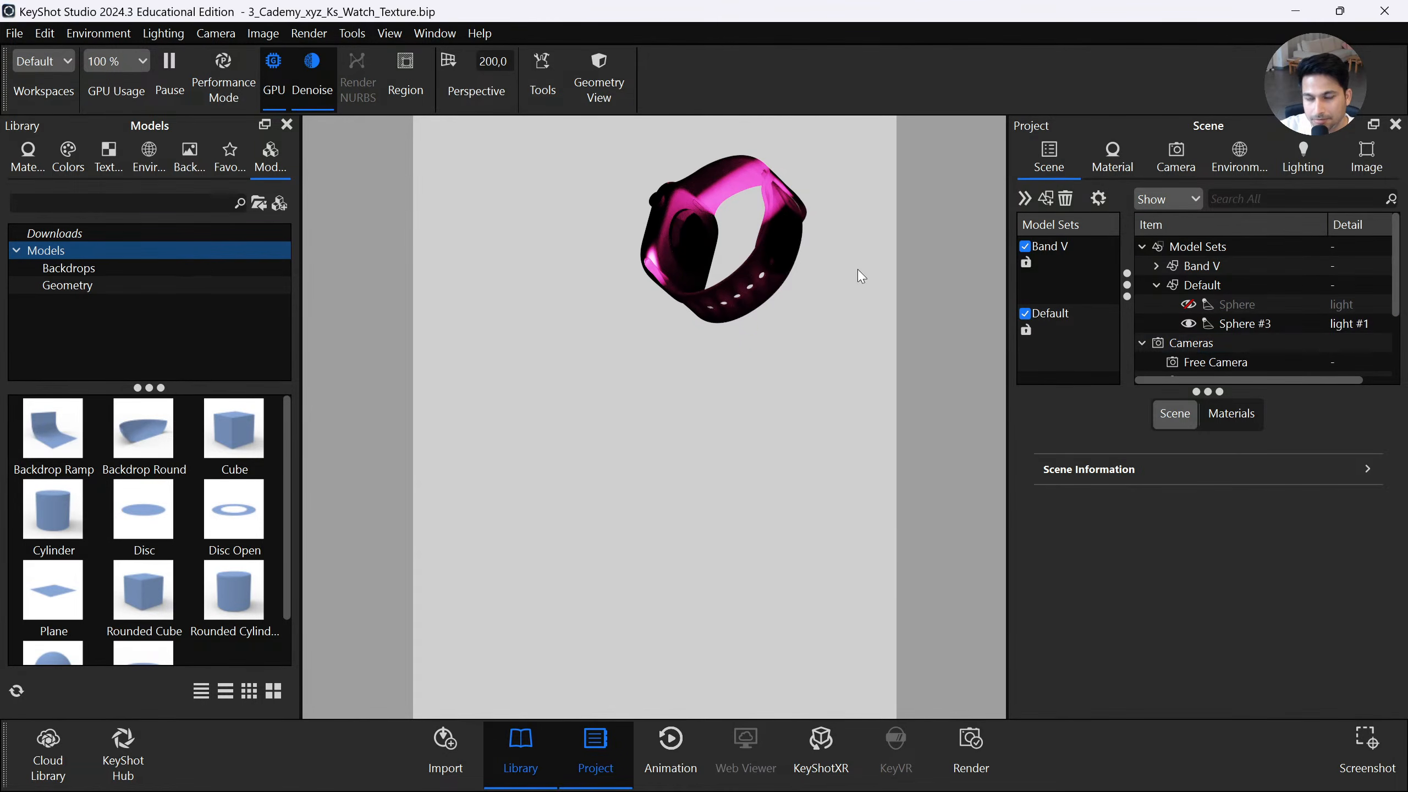
Change the colour of the Sphere #3 light's spotlight material to the orange from the scene colours
{"action": "left_click", "coordinate": [1241, 324]}
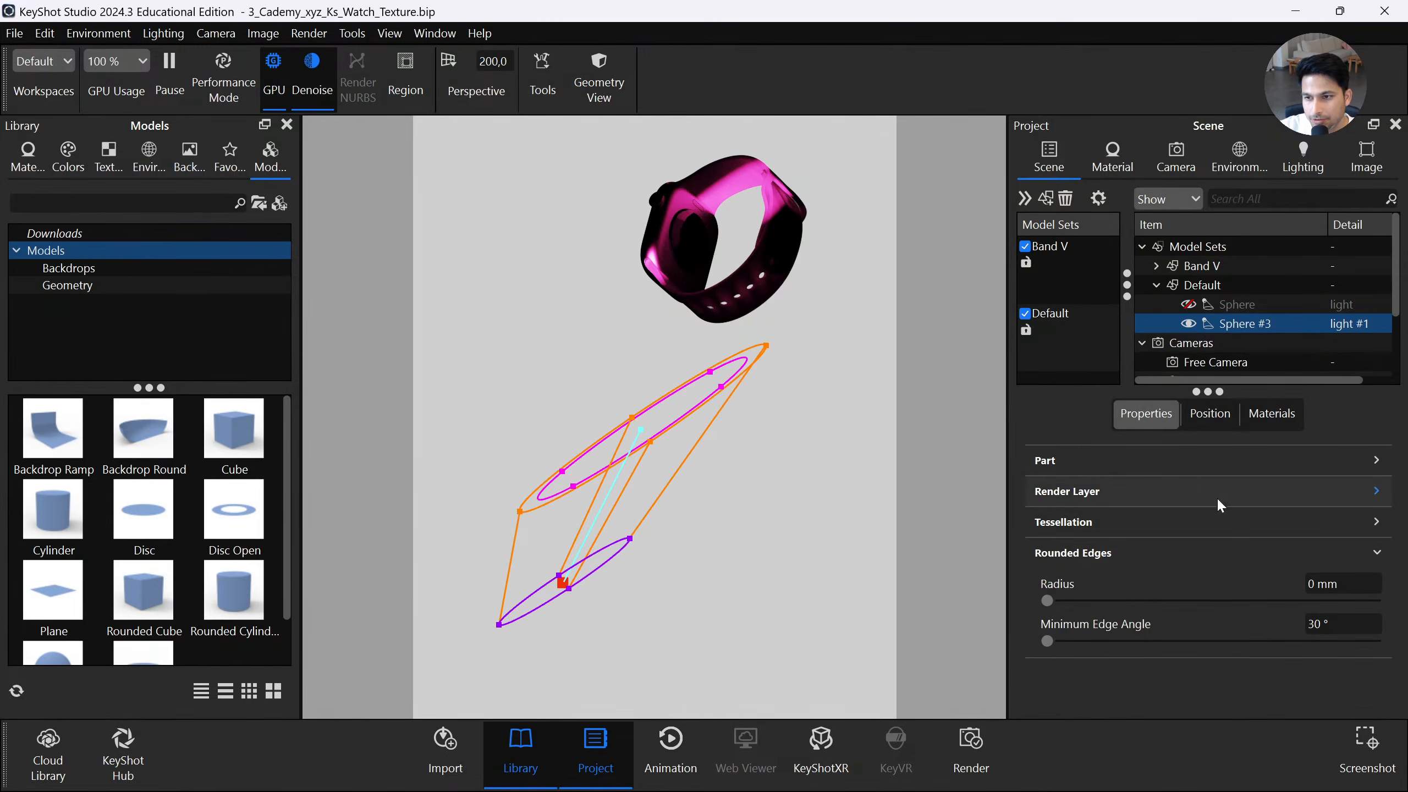
{"action": "double_click", "coordinate": [1235, 323]}
{"action": "left_click", "coordinate": [1347, 446]}
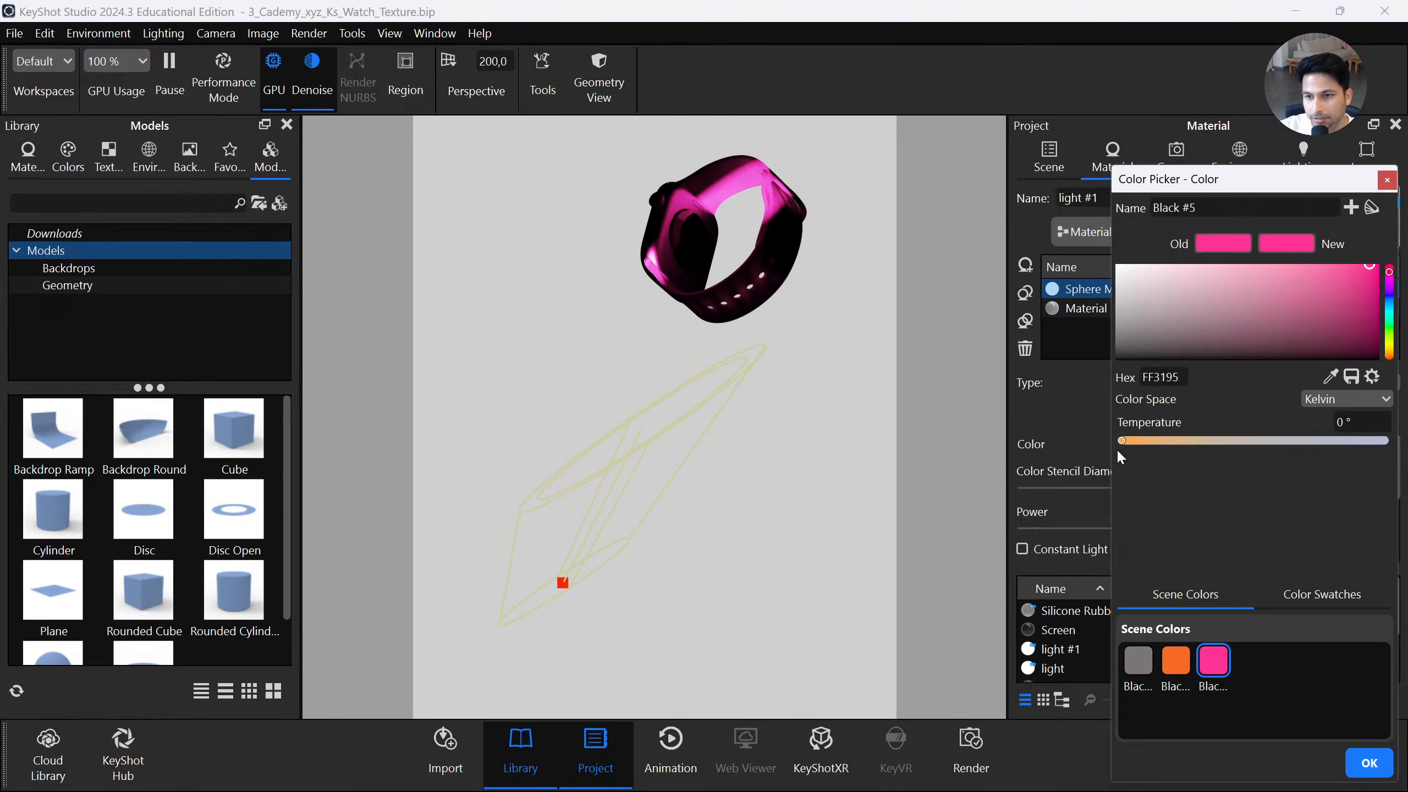
{"action": "left_click", "coordinate": [1173, 660]}
{"action": "left_click", "coordinate": [1374, 761]}
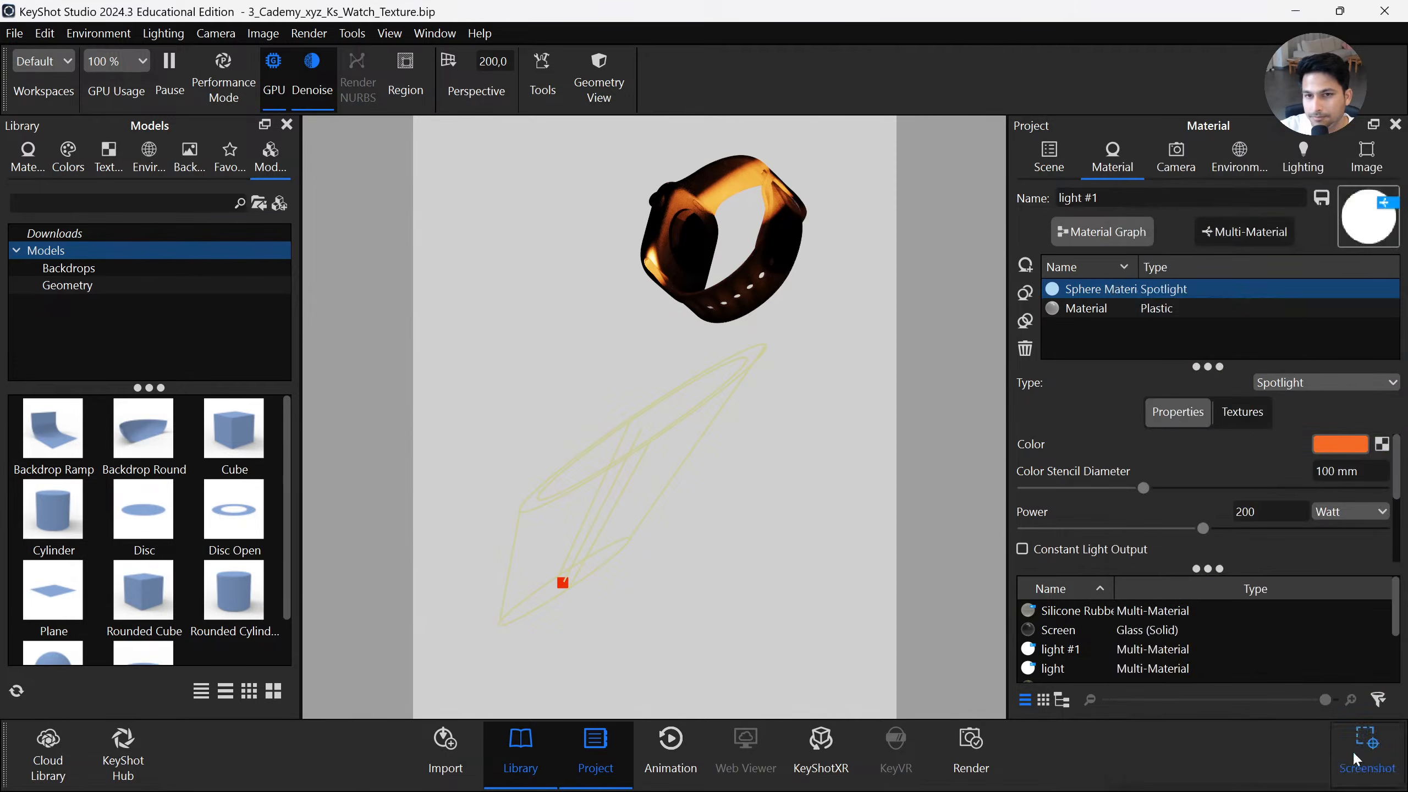
Examine the orange Sphere #3 lighting through the Detail and Watch cameras
{"action": "left_click", "coordinate": [1176, 158]}
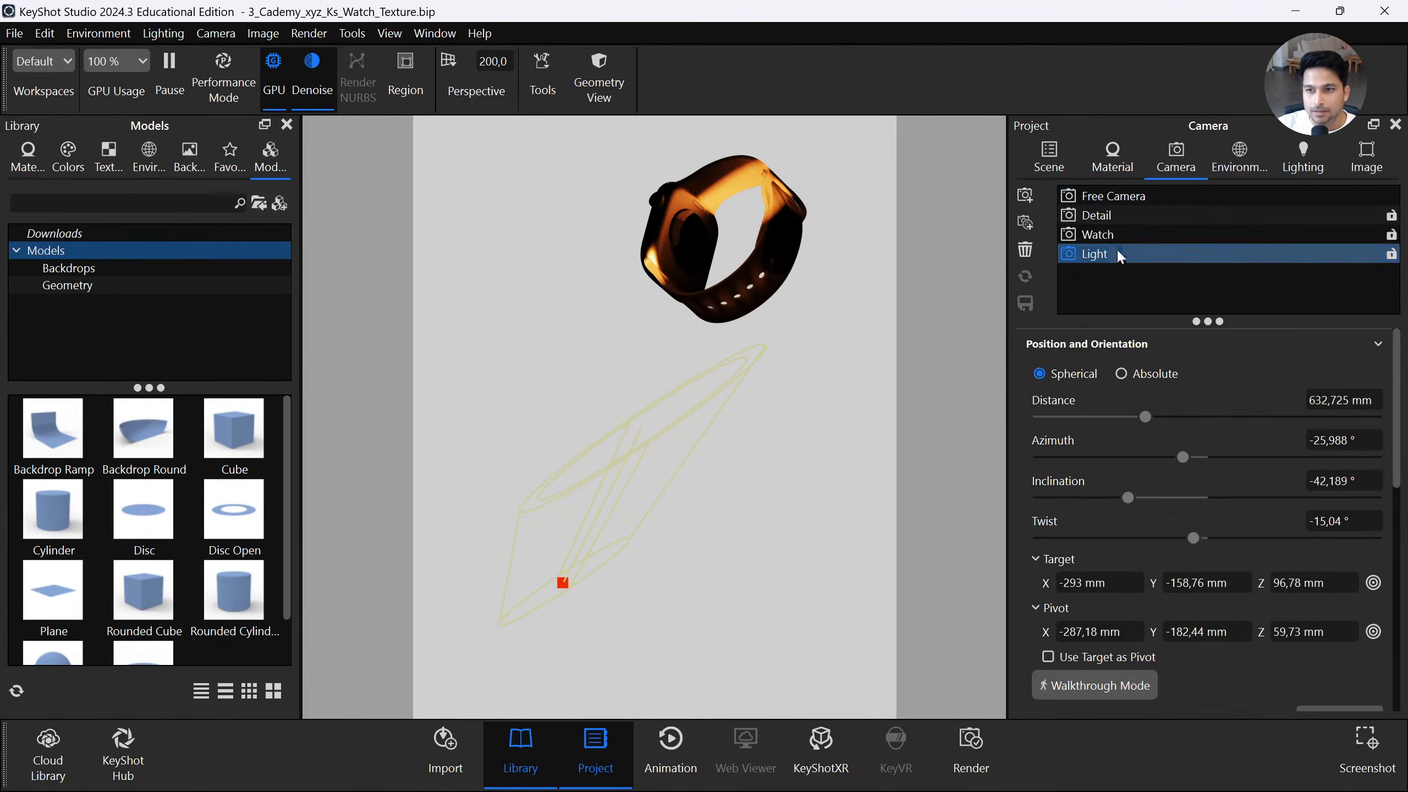
{"action": "left_click", "coordinate": [1128, 215]}
{"action": "left_click", "coordinate": [1129, 239]}
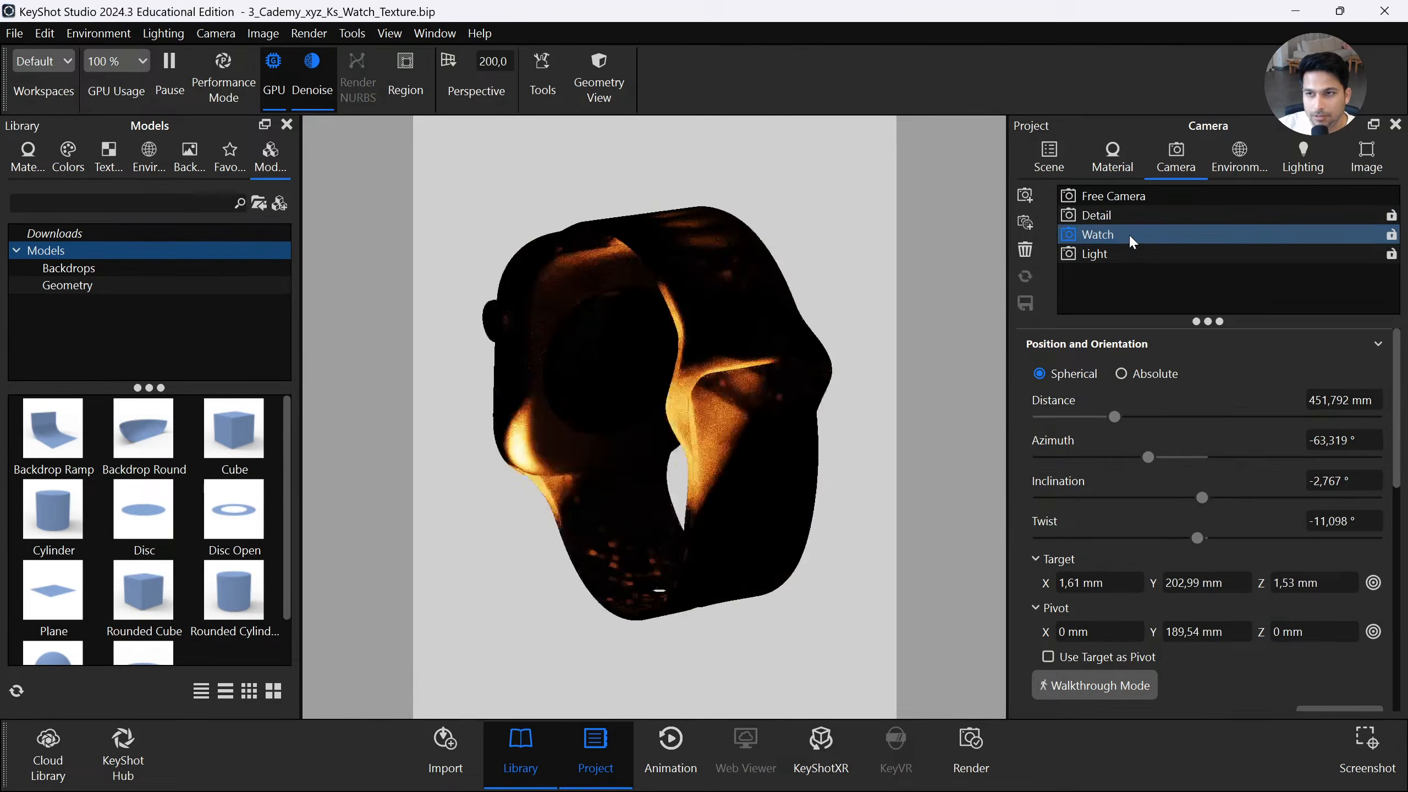
Close KeyShot without saving the changes and advance the Watch Webinar 8.0 presentation to the Manufacturing Ready slide
{"action": "left_click", "coordinate": [1384, 11]}
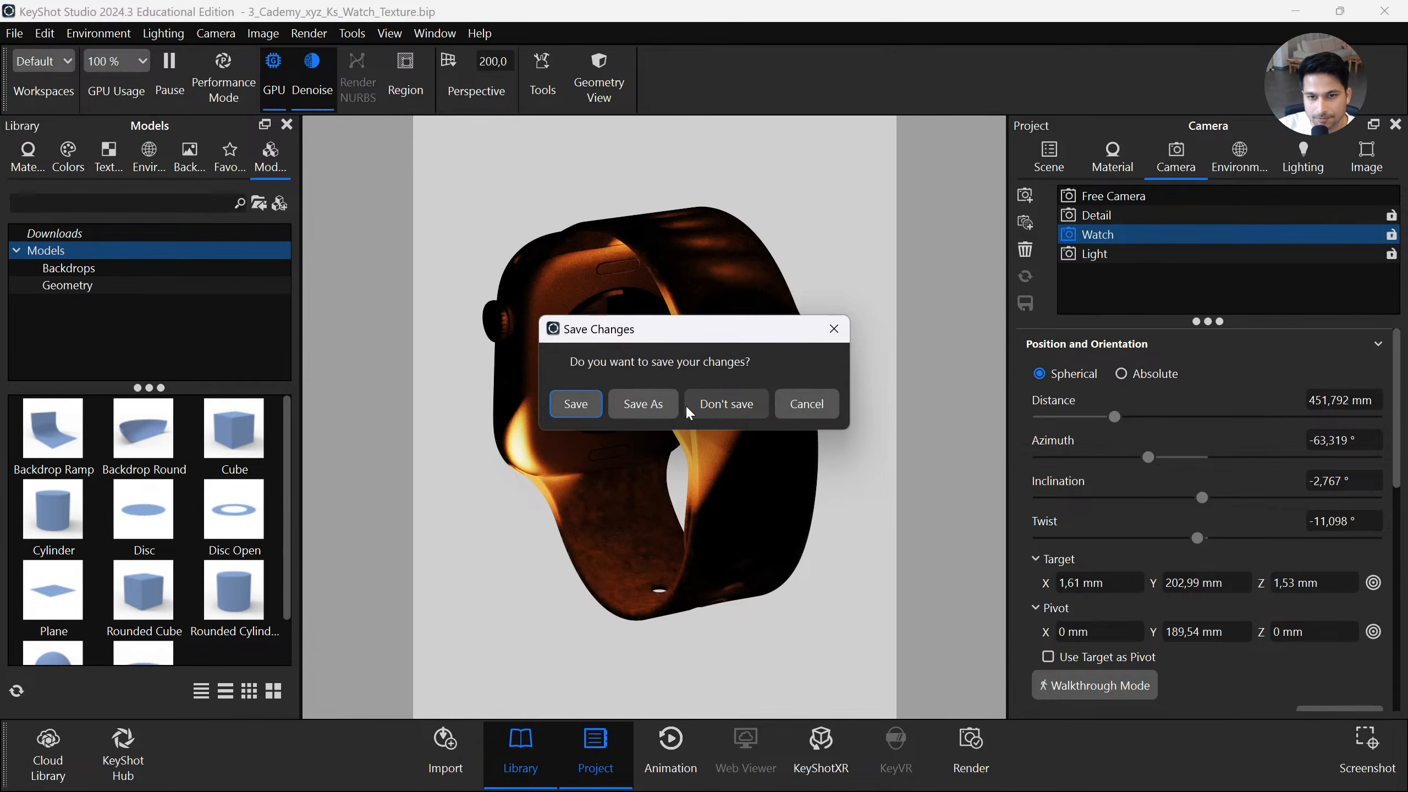
{"action": "left_click", "coordinate": [722, 405]}
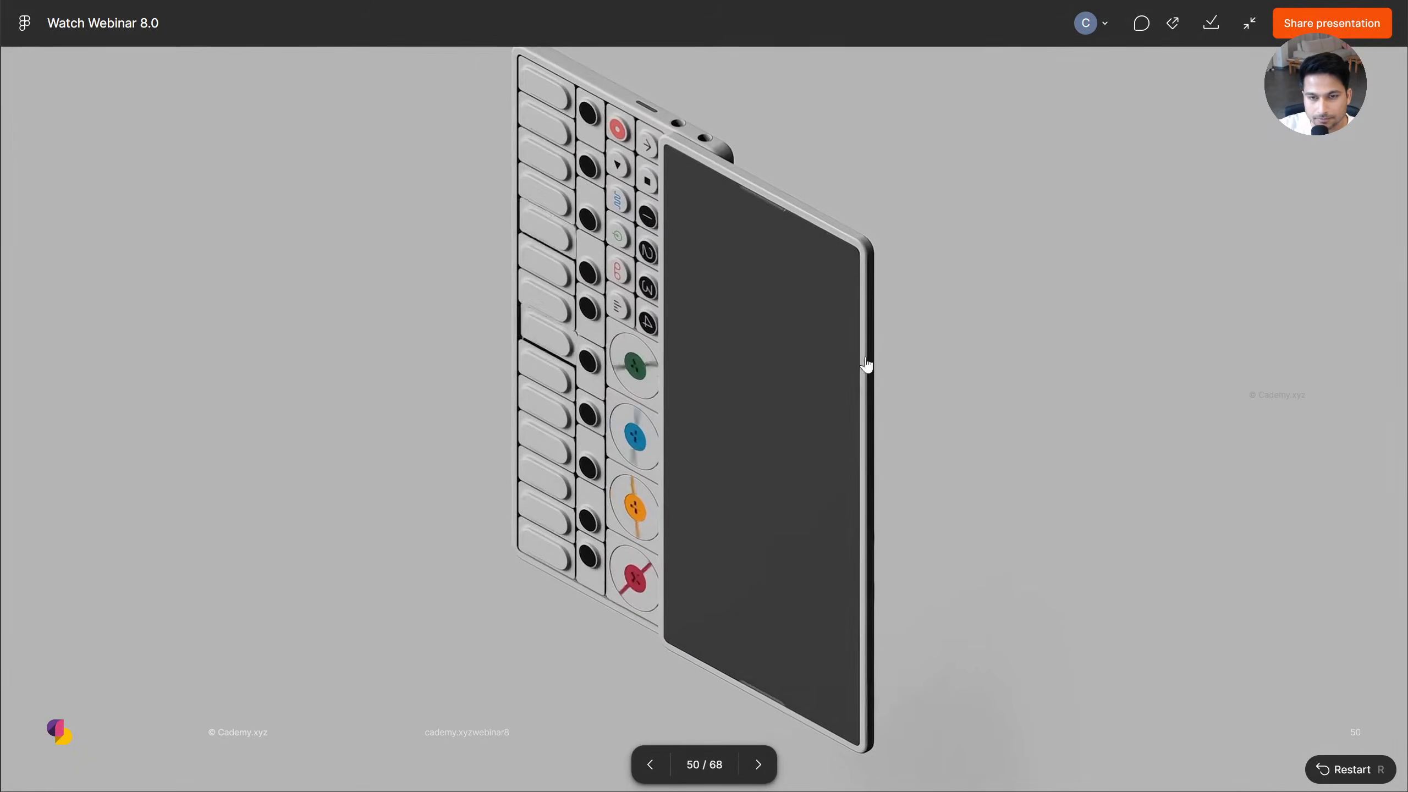
{"action": "key", "text": "Right"}
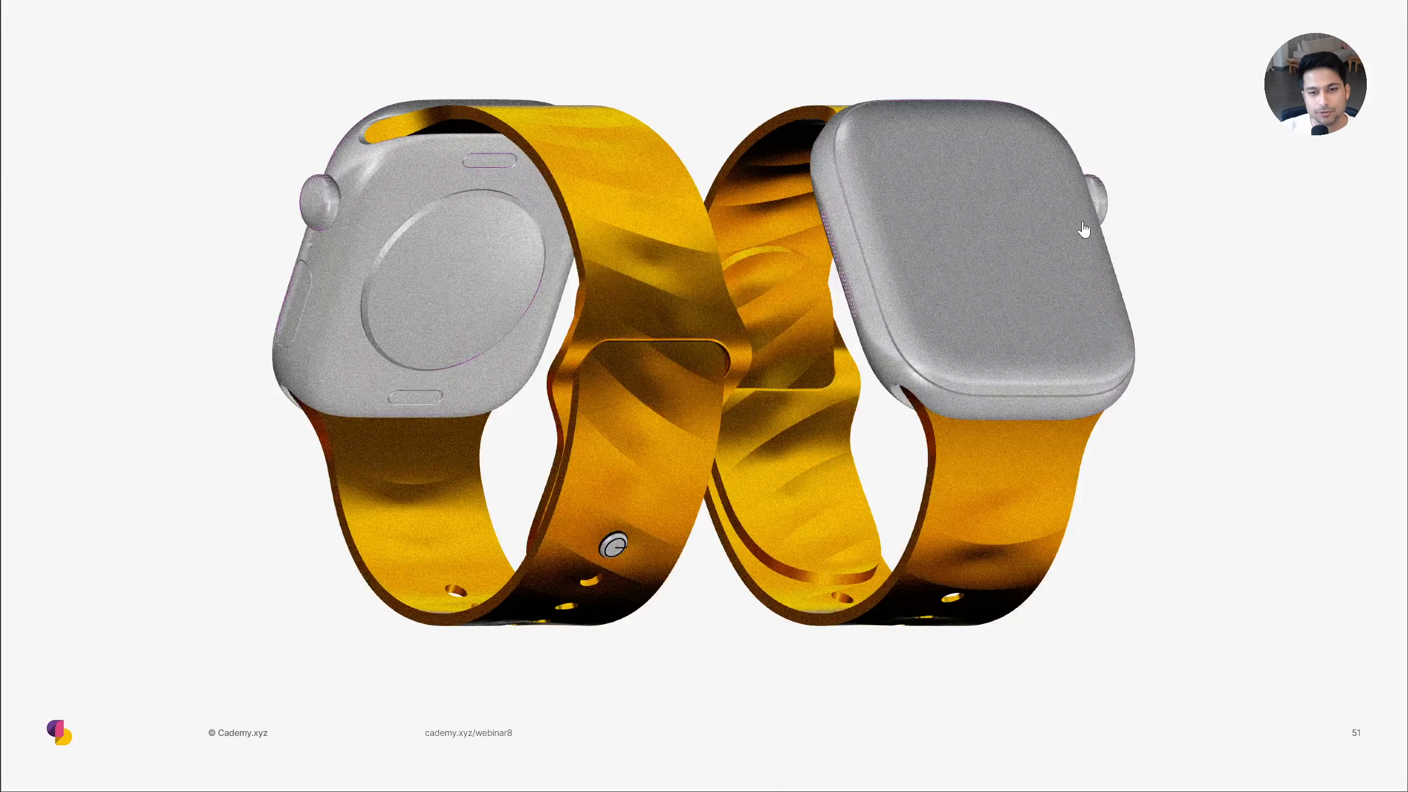
{"action": "key", "text": "Right"}
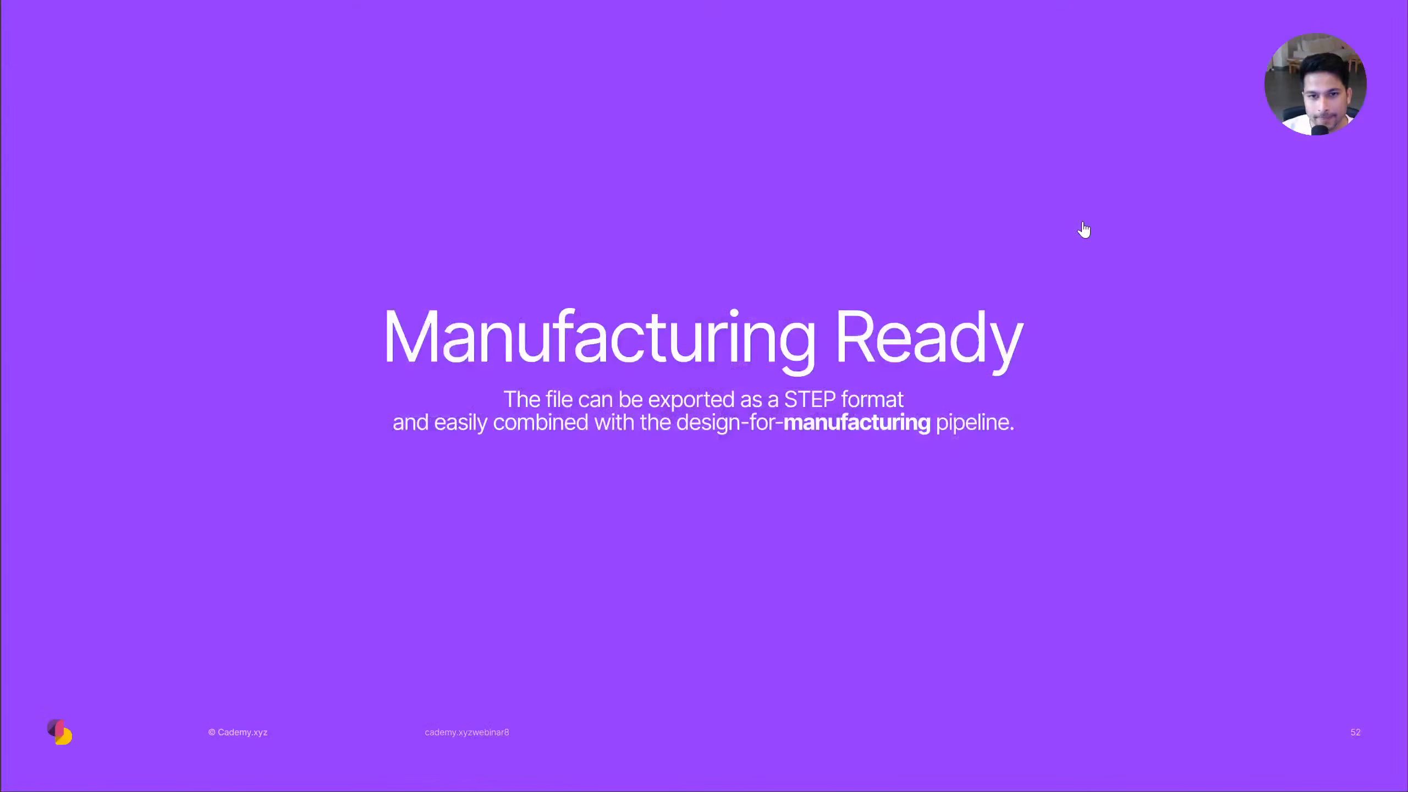